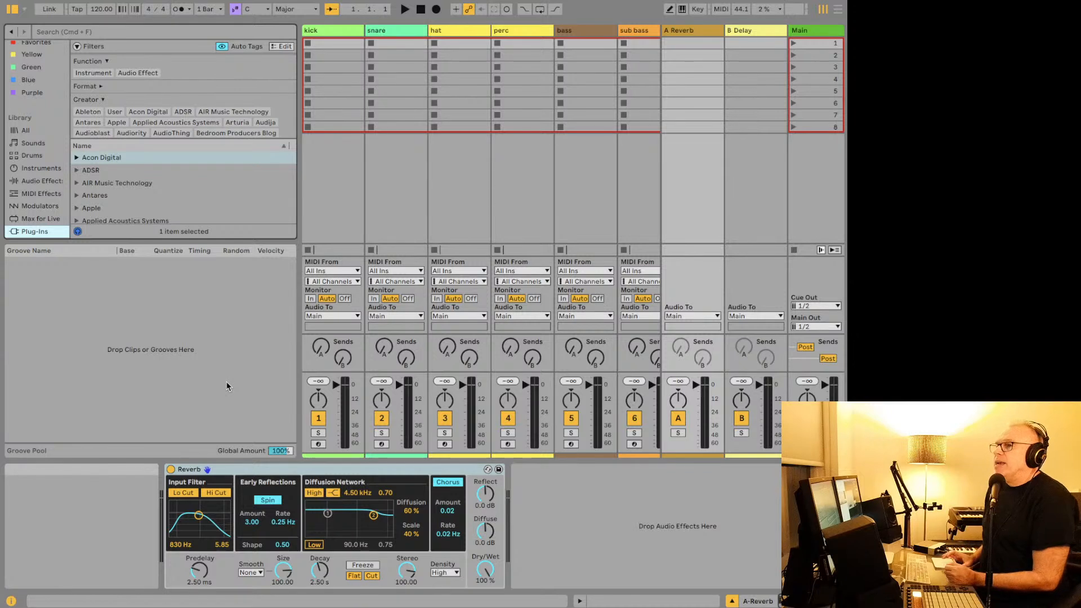
Step: Look through the Acon Digital plug-ins in the browser
{"action": "left_click", "coordinate": [78, 157]}
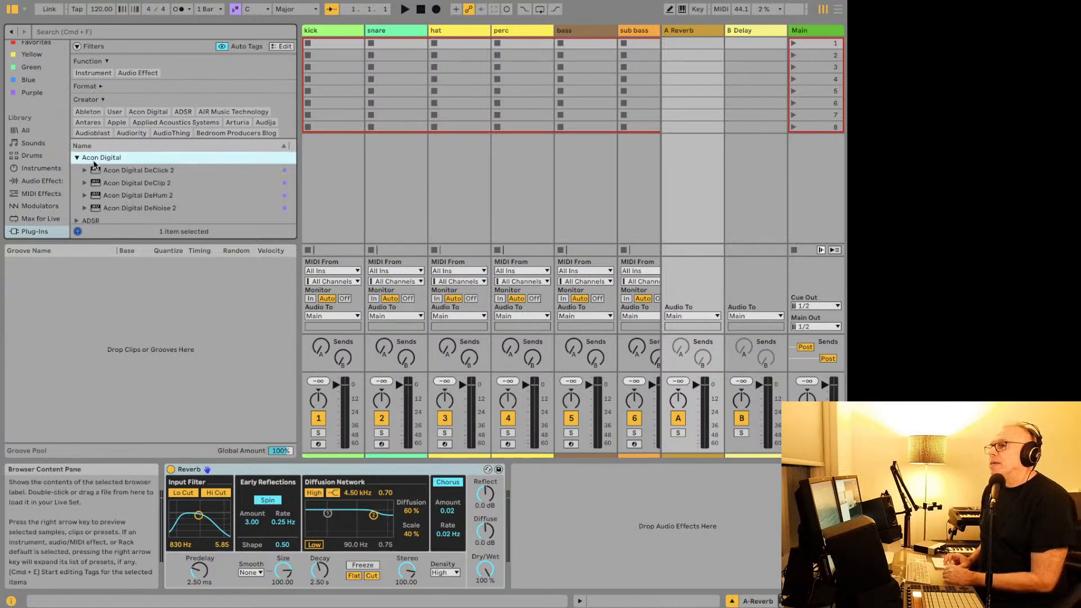
{"action": "scroll", "coordinate": [94, 165], "scroll_direction": "down", "scroll_amount": 2}
{"action": "scroll", "coordinate": [94, 165], "scroll_direction": "up", "scroll_amount": 2}
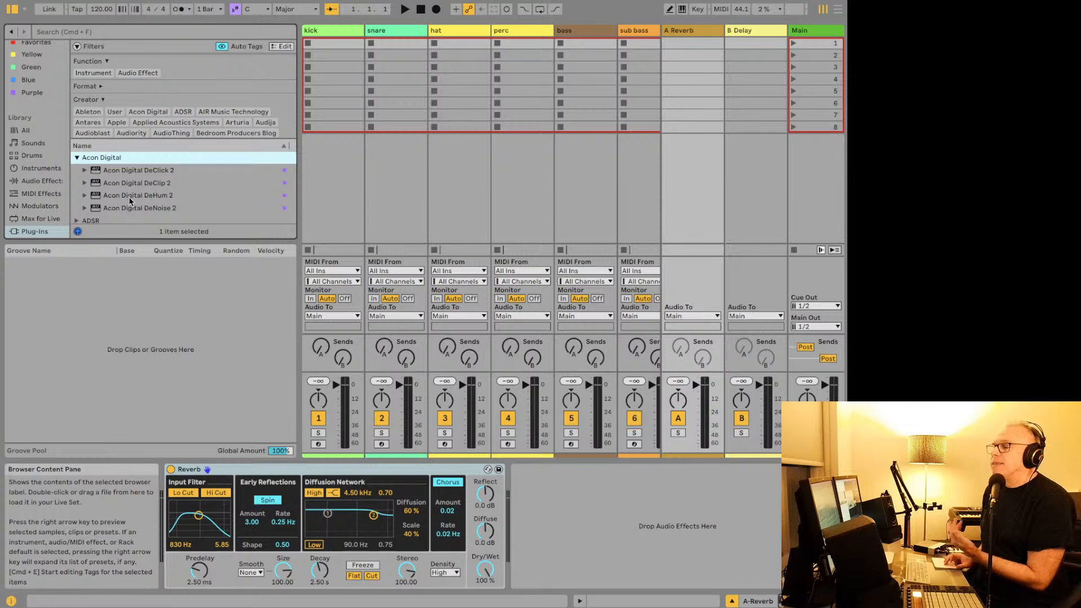
{"action": "scroll", "coordinate": [129, 202], "scroll_direction": "down", "scroll_amount": 1}
{"action": "scroll", "coordinate": [130, 203], "scroll_direction": "up", "scroll_amount": 1}
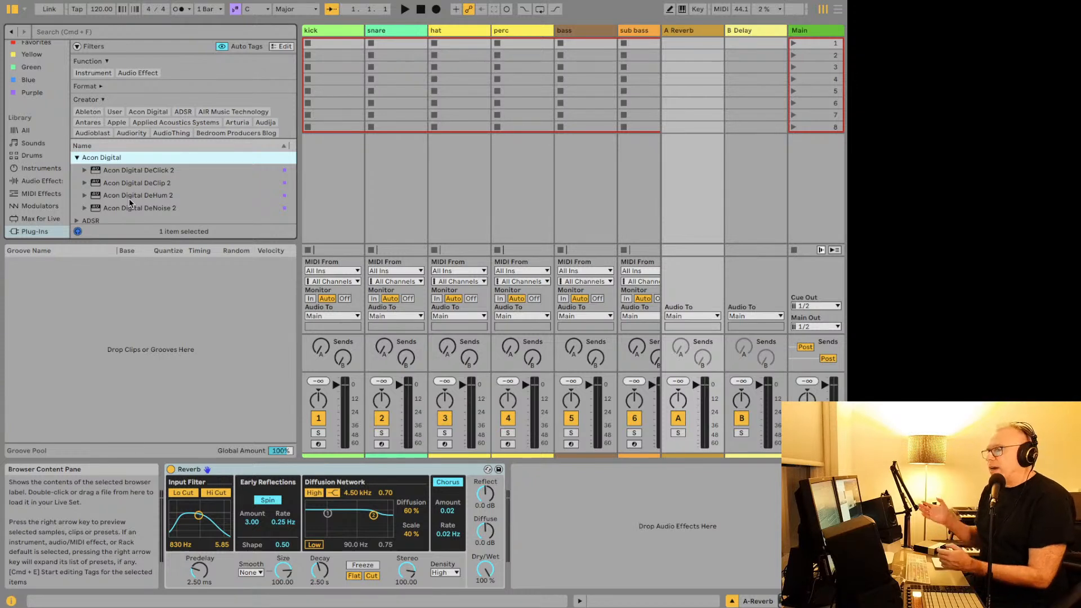
Step: Load the first ADSR Sample Manager plug-in from the ADSR folder onto a new track
{"action": "scroll", "coordinate": [129, 203], "scroll_direction": "down", "scroll_amount": 3}
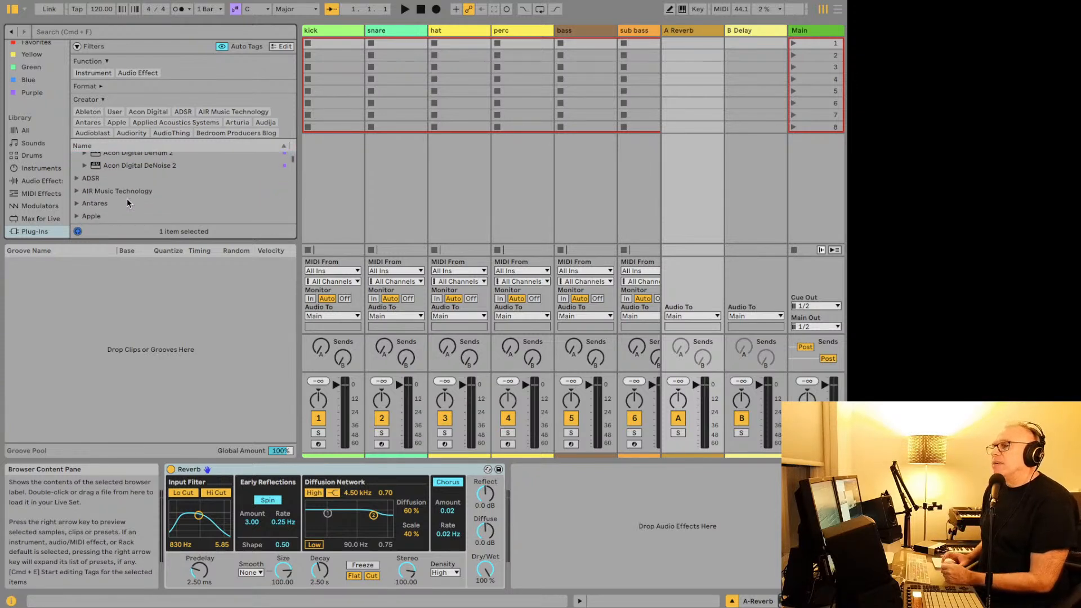
{"action": "left_click", "coordinate": [76, 179]}
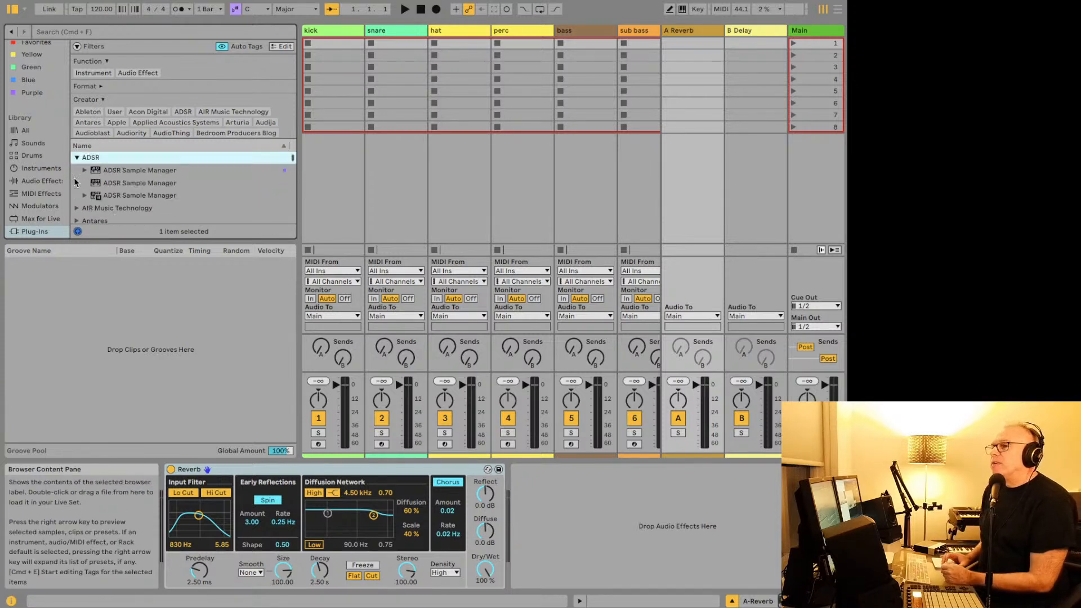
{"action": "left_click", "coordinate": [124, 175]}
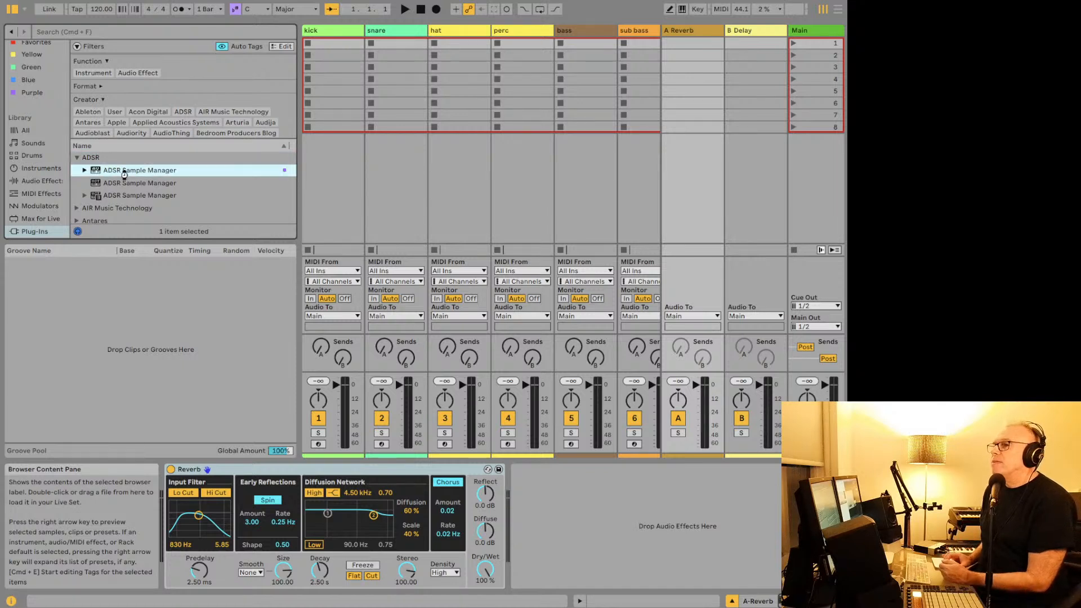
{"action": "double_click", "coordinate": [125, 175]}
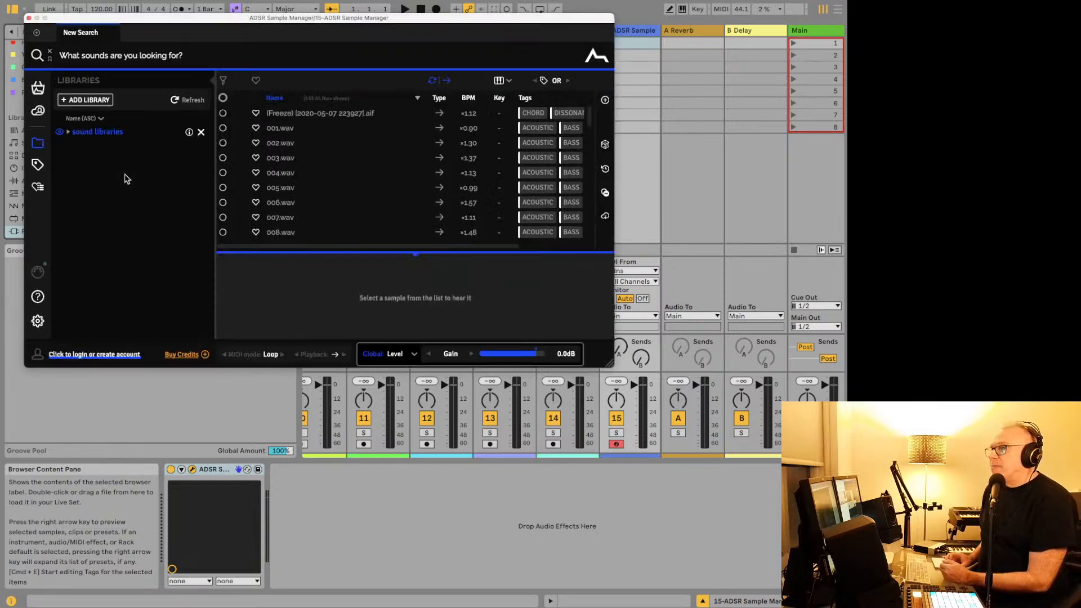
Step: Browse the full sample list and audition D3Gungon 1-61W7.wav
{"action": "scroll", "coordinate": [258, 180], "scroll_direction": "down", "scroll_amount": 1}
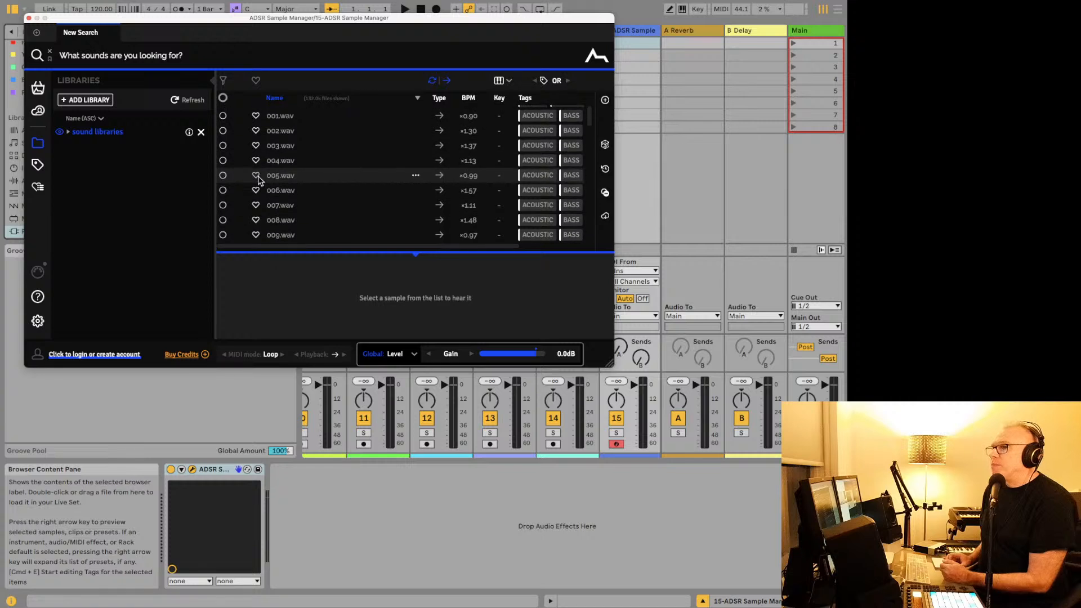
{"action": "scroll", "coordinate": [258, 180], "scroll_direction": "down", "scroll_amount": 15}
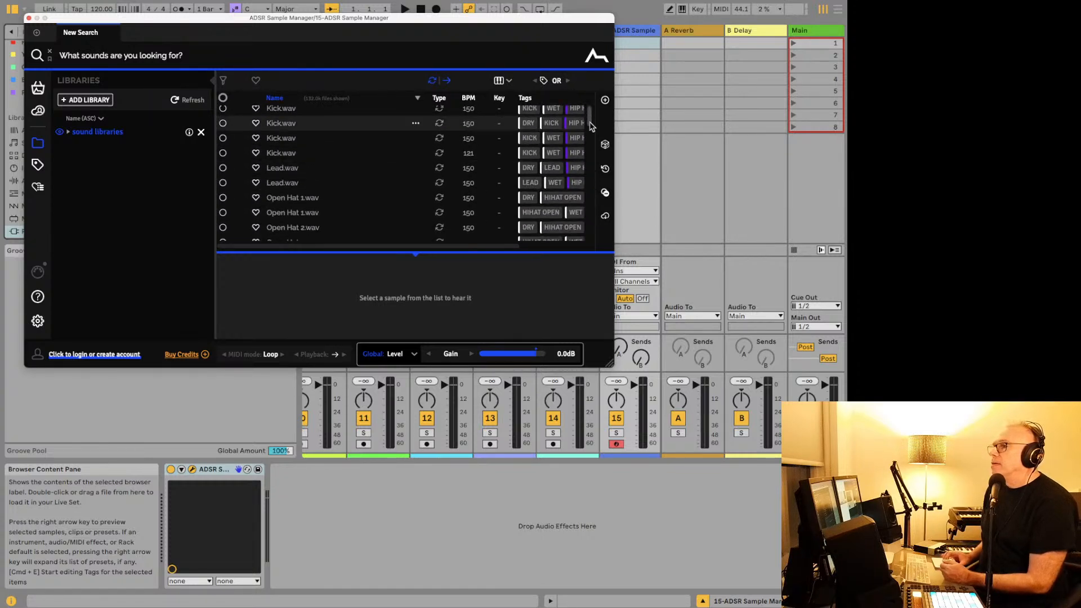
{"action": "scroll", "coordinate": [591, 124], "scroll_direction": "up", "scroll_amount": 10}
{"action": "left_click", "coordinate": [591, 153]}
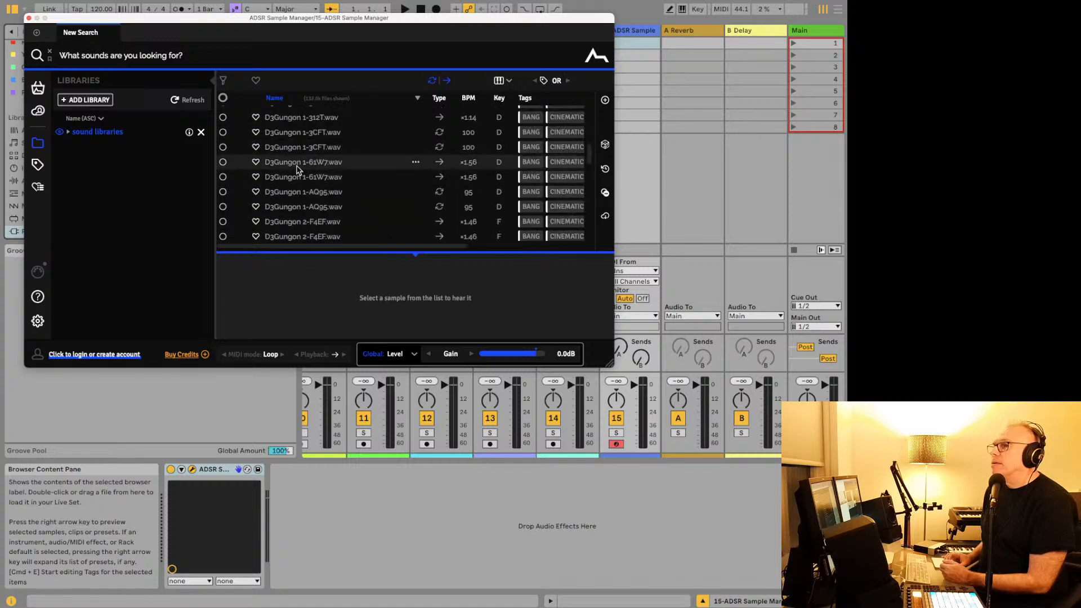
{"action": "left_click", "coordinate": [296, 165]}
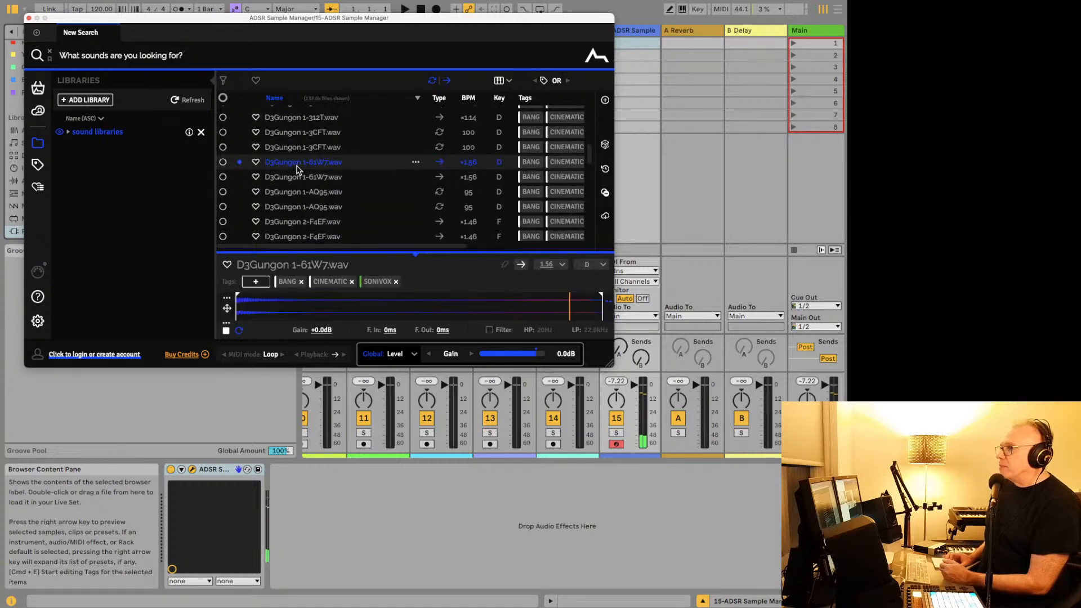
{"action": "key", "text": "space"}
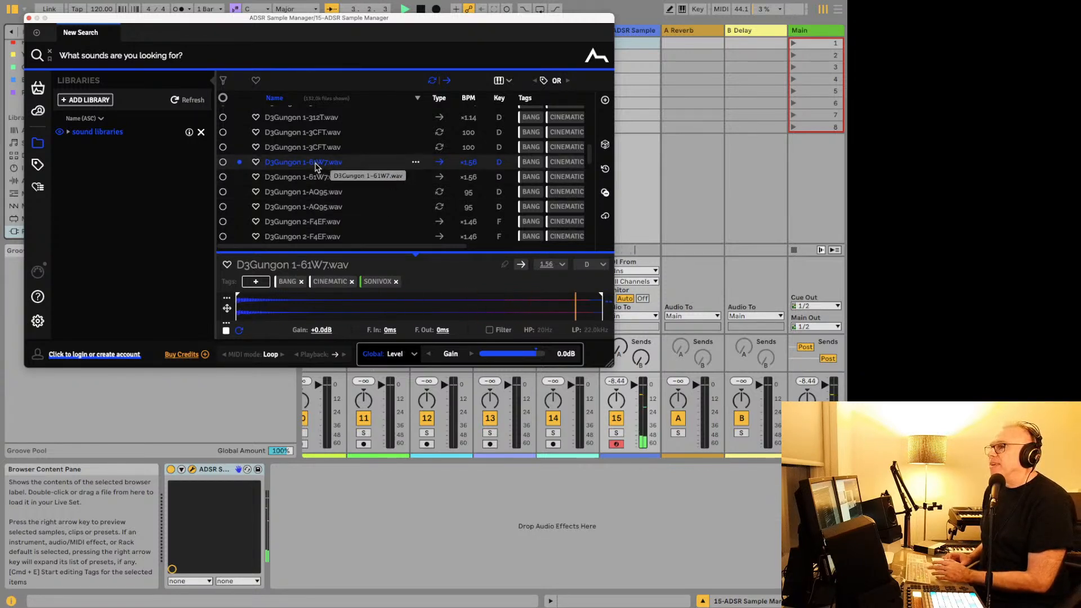
{"action": "key", "text": "space"}
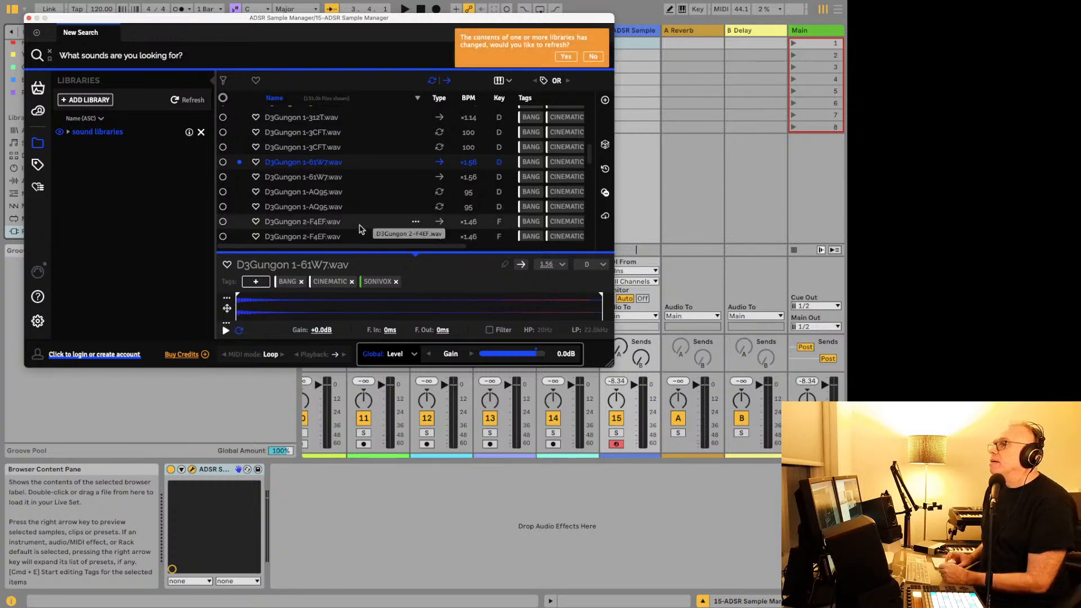
Step: Accept the refresh of the changed sample libraries
{"action": "scroll", "coordinate": [361, 228], "scroll_direction": "down", "scroll_amount": 5}
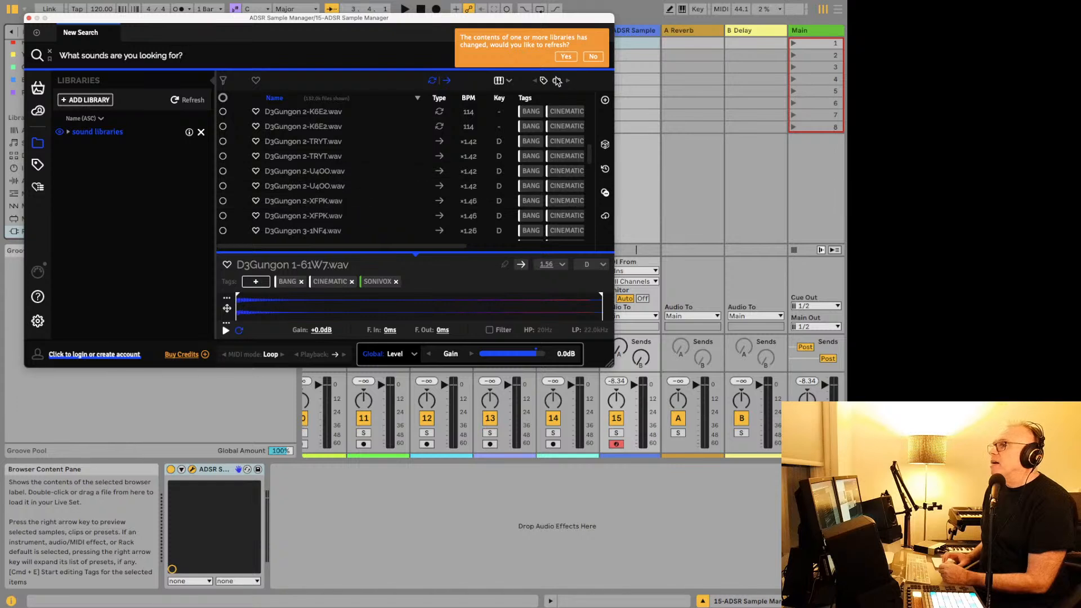
{"action": "left_click", "coordinate": [562, 55]}
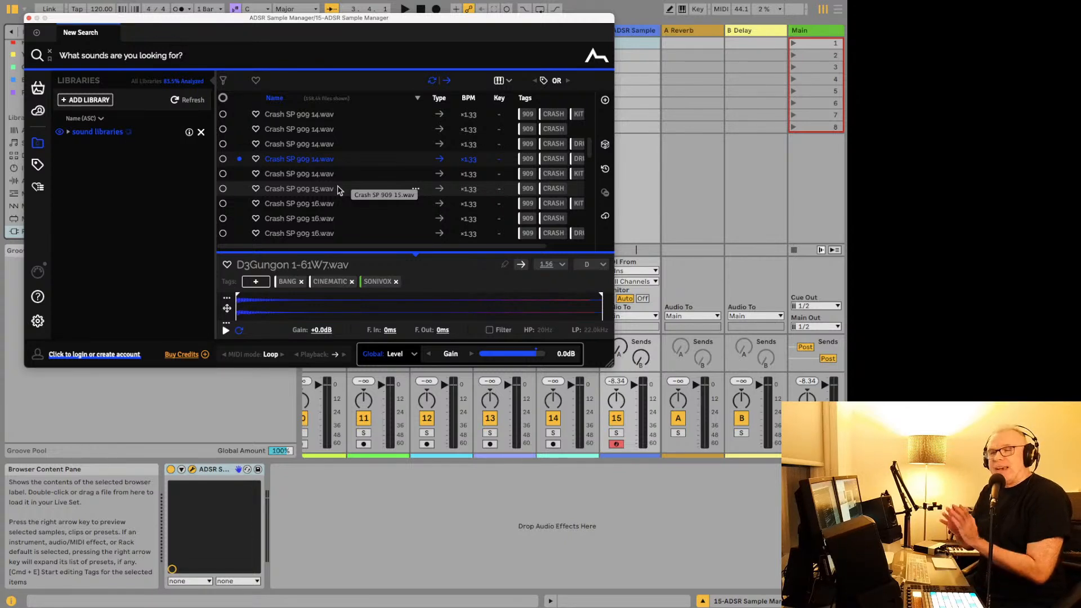
Step: Audition the Crash SP 909 16.wav samples and turn off looped playback
{"action": "left_click", "coordinate": [295, 203]}
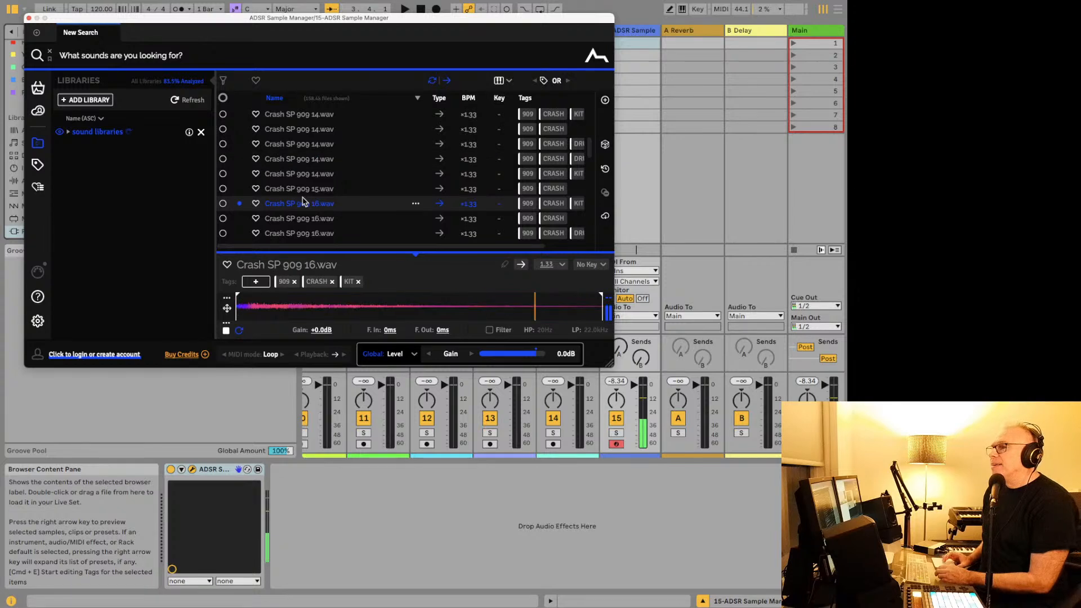
{"action": "scroll", "coordinate": [291, 214], "scroll_direction": "down", "scroll_amount": 2}
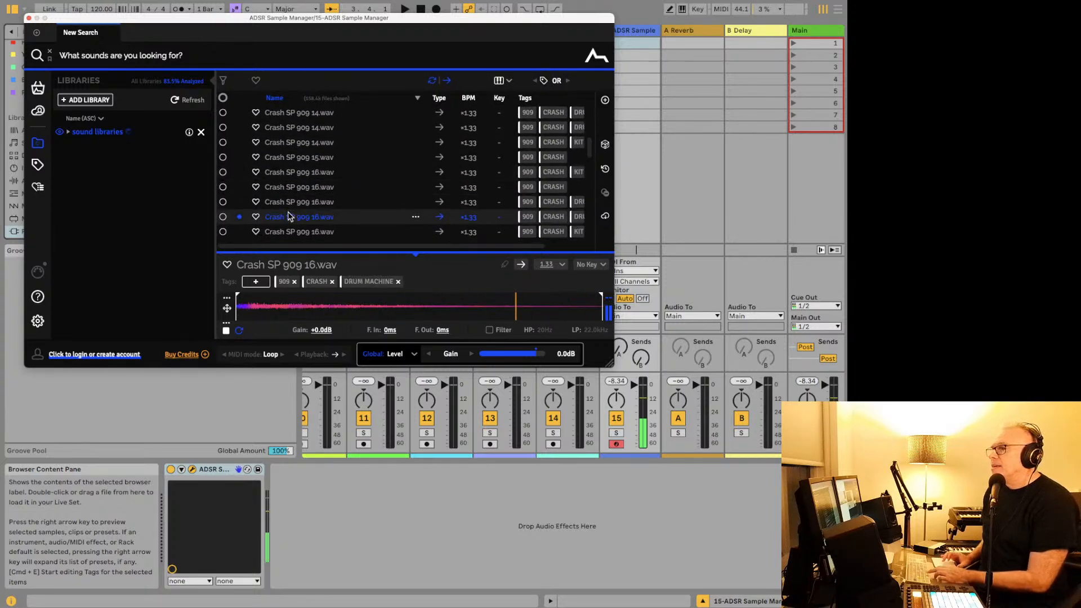
{"action": "left_click", "coordinate": [289, 217]}
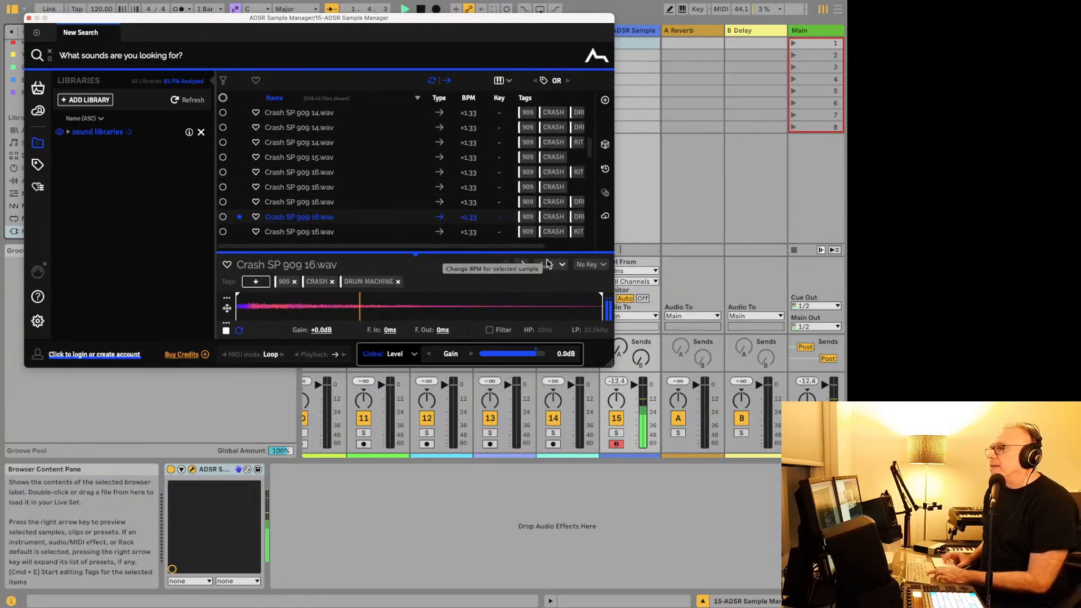
{"action": "left_click", "coordinate": [239, 330]}
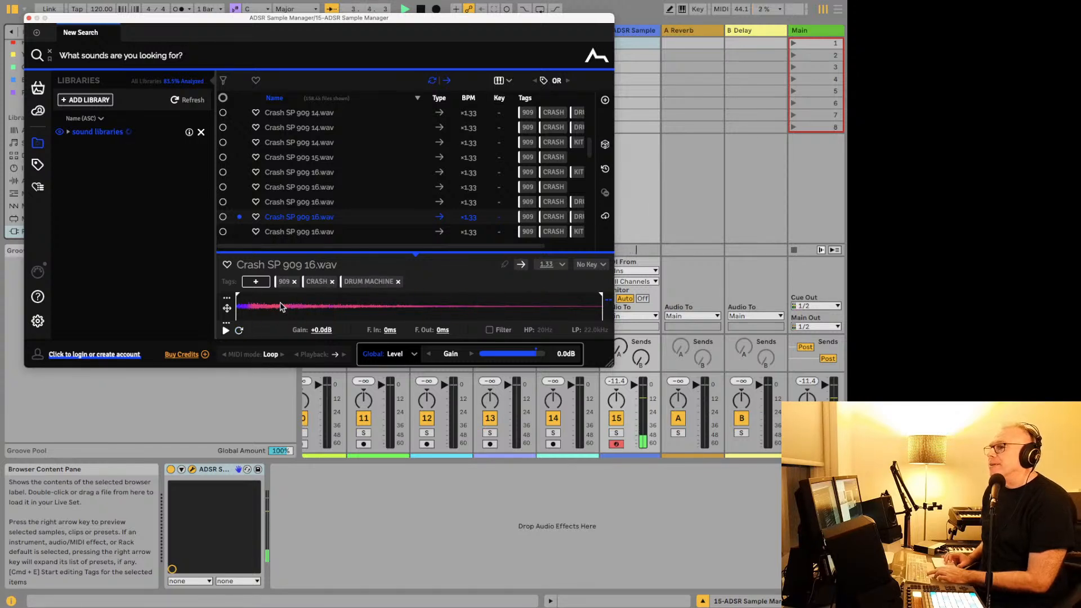
Step: Audition the crash samples in sequence from Crash SP MPC60 01.wav to Crash SP MPC60 03.wav
{"action": "scroll", "coordinate": [287, 237], "scroll_direction": "down", "scroll_amount": 1}
{"action": "left_click", "coordinate": [284, 234]}
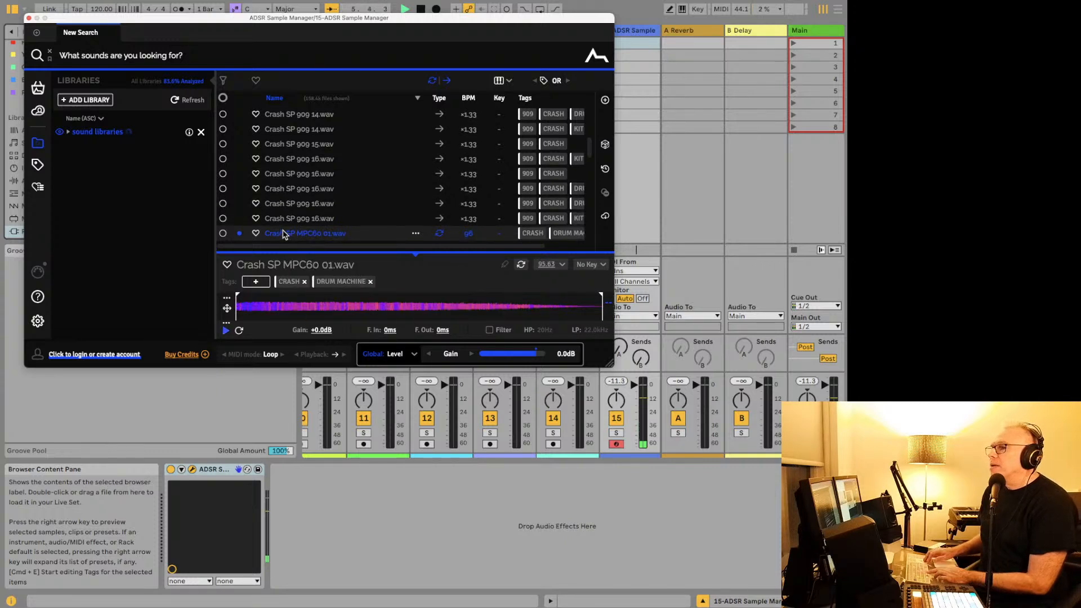
{"action": "key", "text": "Down"}
{"action": "key", "text": "Down"}
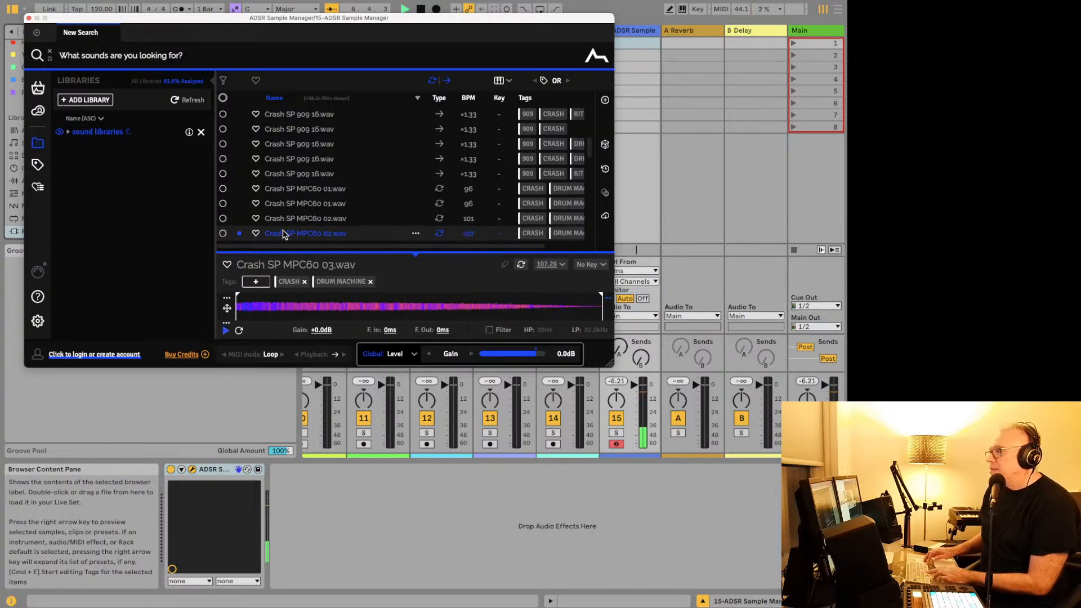
{"action": "key", "text": "Down"}
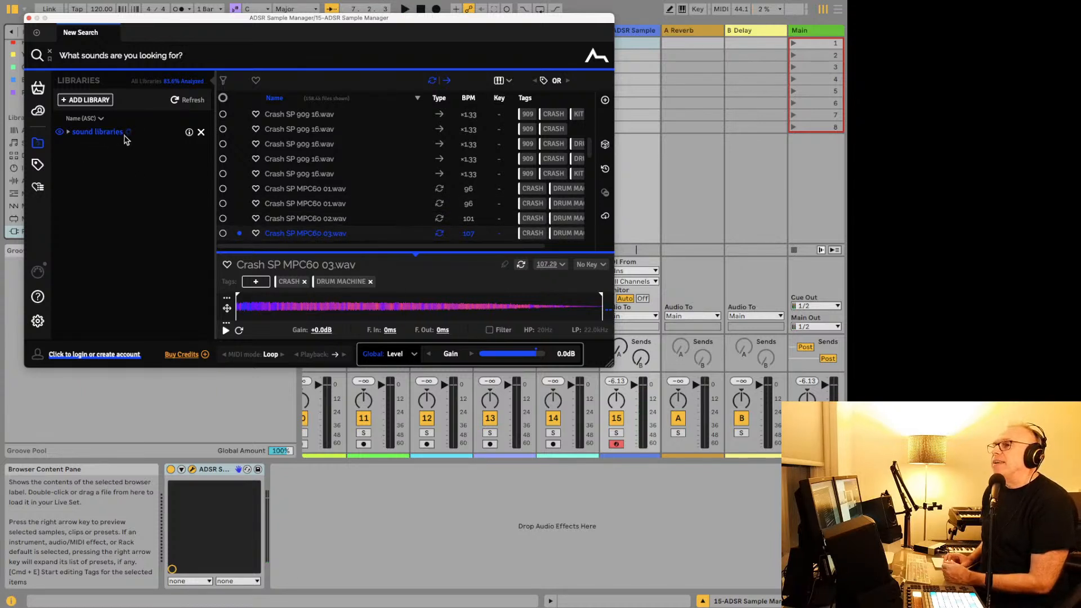
Step: Expand the sound libraries folder and inspect its subfolders
{"action": "left_click", "coordinate": [69, 133]}
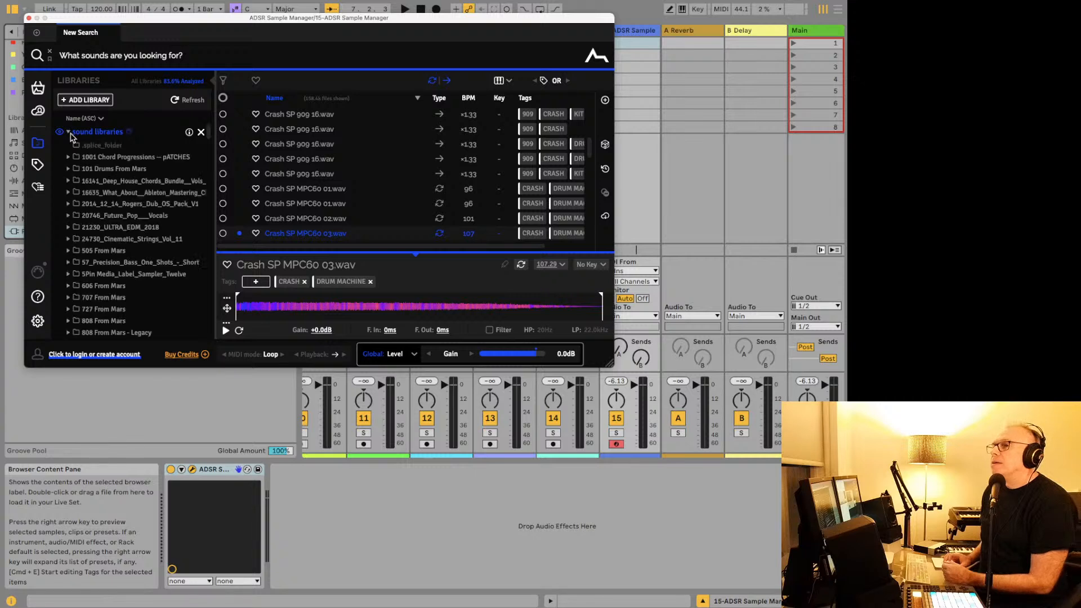
{"action": "left_click", "coordinate": [68, 217]}
{"action": "left_click", "coordinate": [69, 216]}
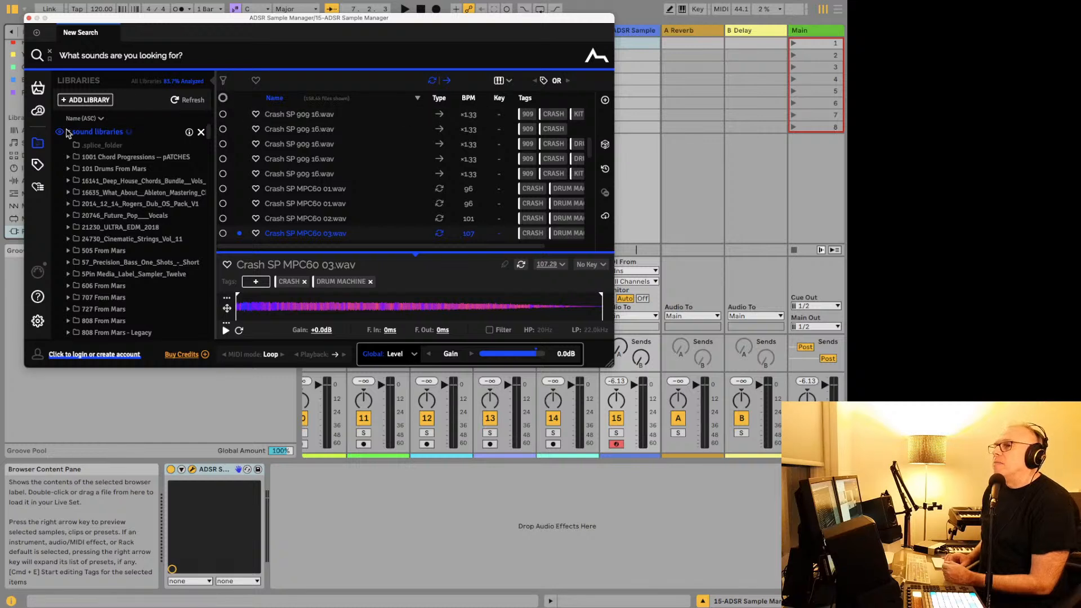
Step: Switch from the libraries to the tag list and filter the samples by the Acapella tag
{"action": "left_click", "coordinate": [35, 166]}
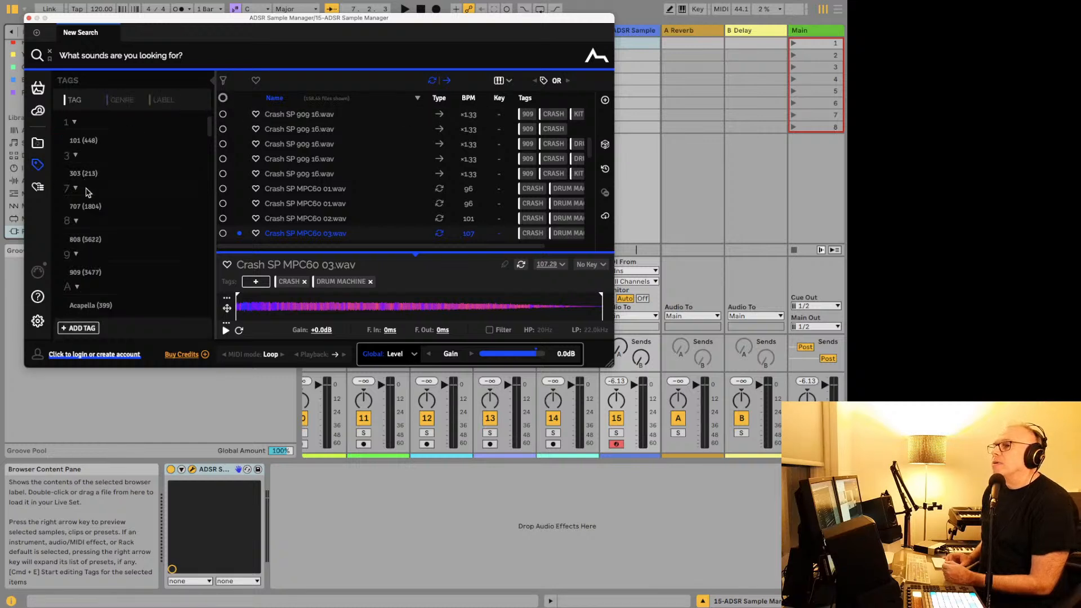
{"action": "scroll", "coordinate": [93, 211], "scroll_direction": "down", "scroll_amount": 3}
{"action": "scroll", "coordinate": [90, 206], "scroll_direction": "down", "scroll_amount": 2}
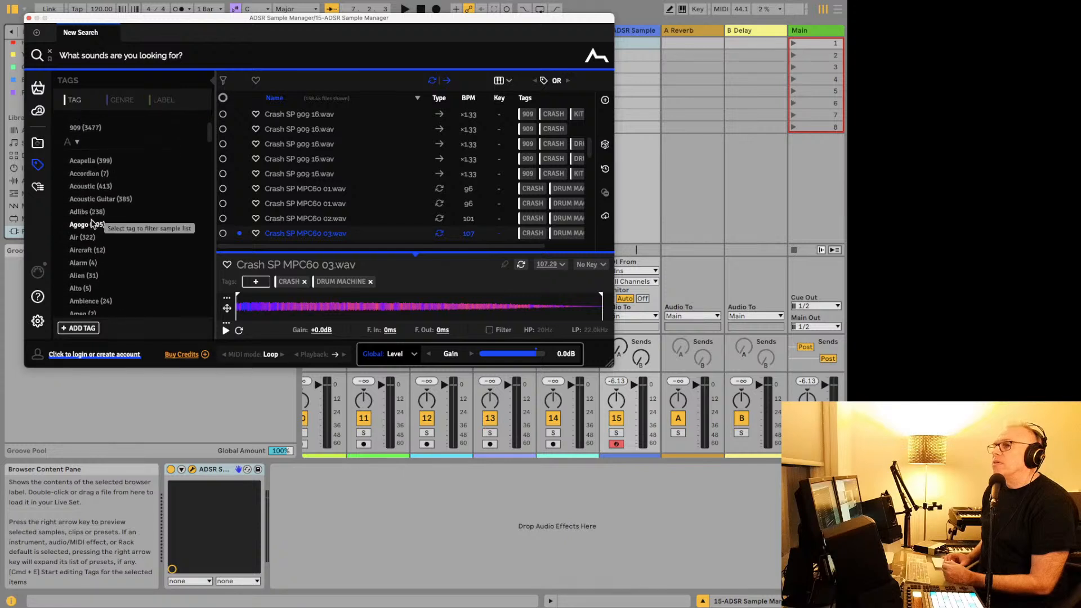
{"action": "left_click", "coordinate": [82, 169]}
Step: Audition the acapellas 01_TKV_128_Dshpm_Full_Aca_Fem_Voc.mp3, 02_ELB_170_Bm_Chrs1b_Fem_Voc.mp3 and 02_TKV_115_Dm_IGot_Wet_Fem_Voc.mp3, and stop playback
{"action": "left_click", "coordinate": [282, 143]}
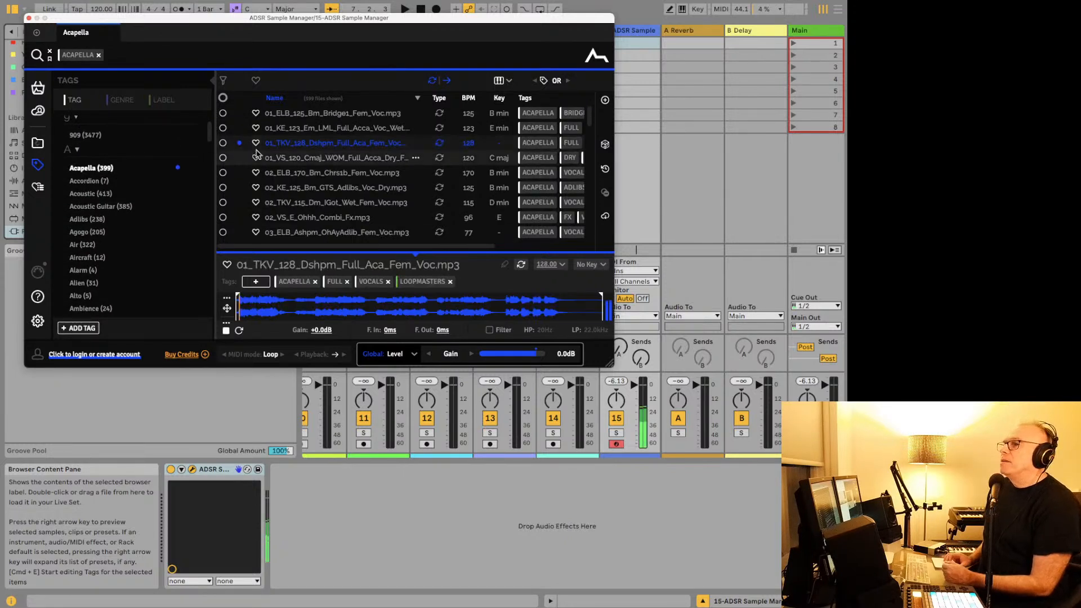
{"action": "left_click", "coordinate": [291, 176]}
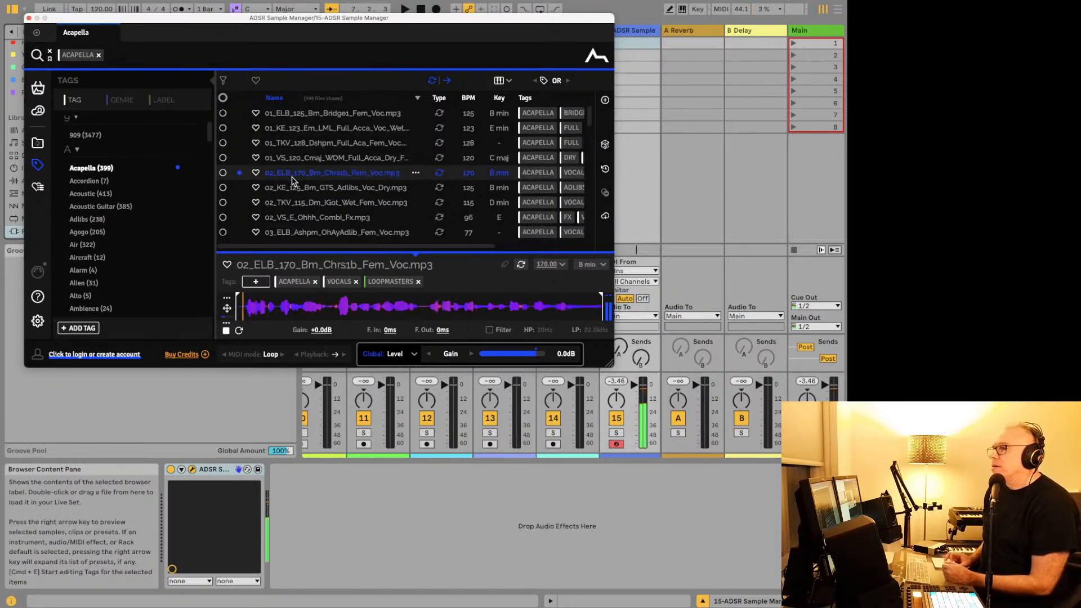
{"action": "left_click", "coordinate": [287, 204]}
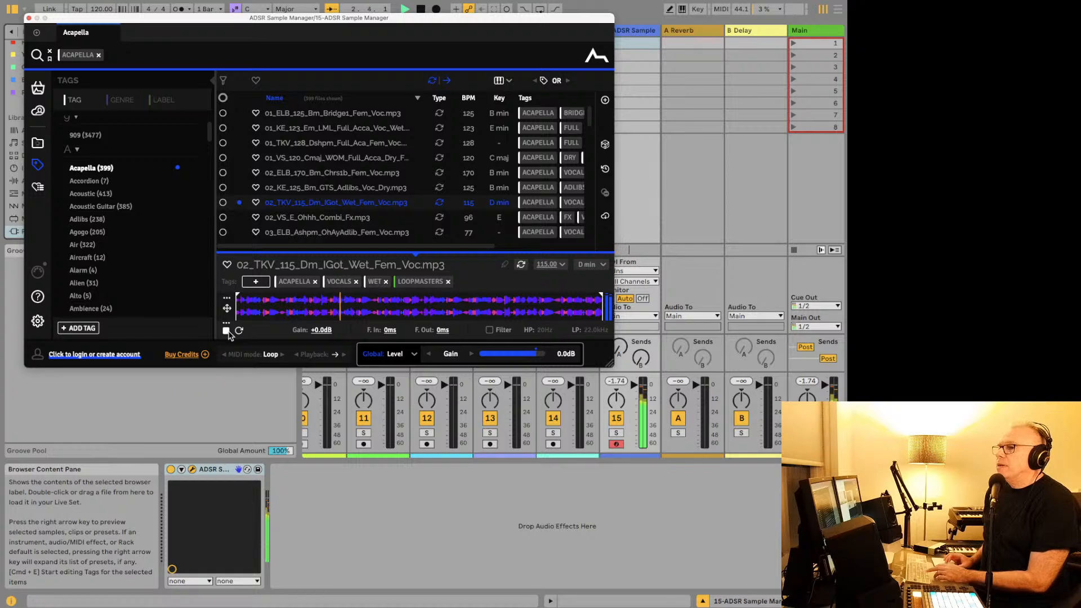
{"action": "left_click", "coordinate": [225, 331]}
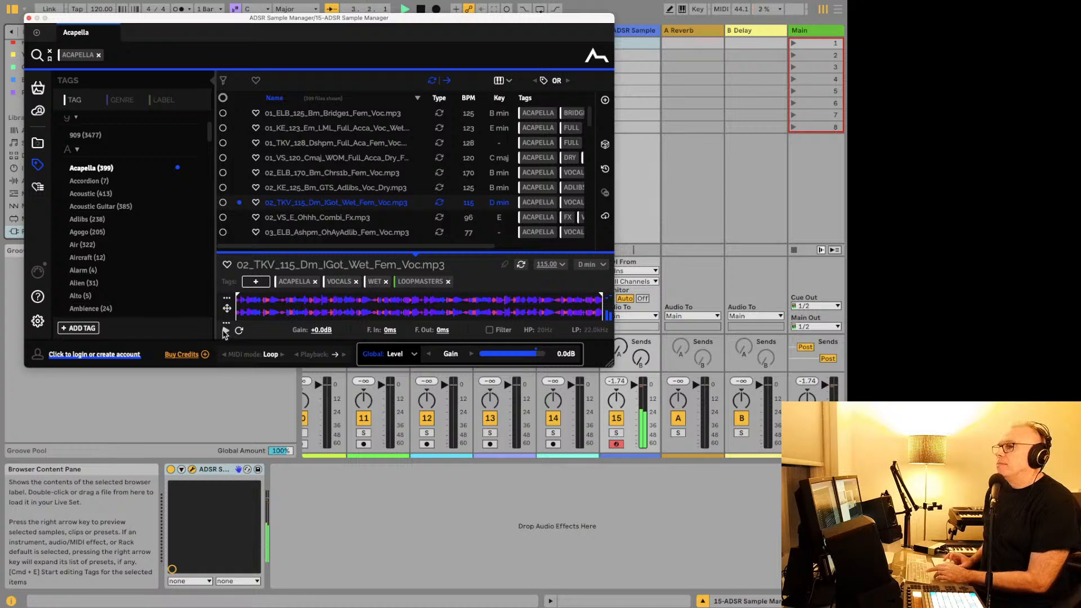
Step: Reveal 02_TKV_115_Dm_IGot_Wet_Fem_Voc.mp3 in Finder to see its folder location, and close the Finder window
{"action": "right_click", "coordinate": [292, 208]}
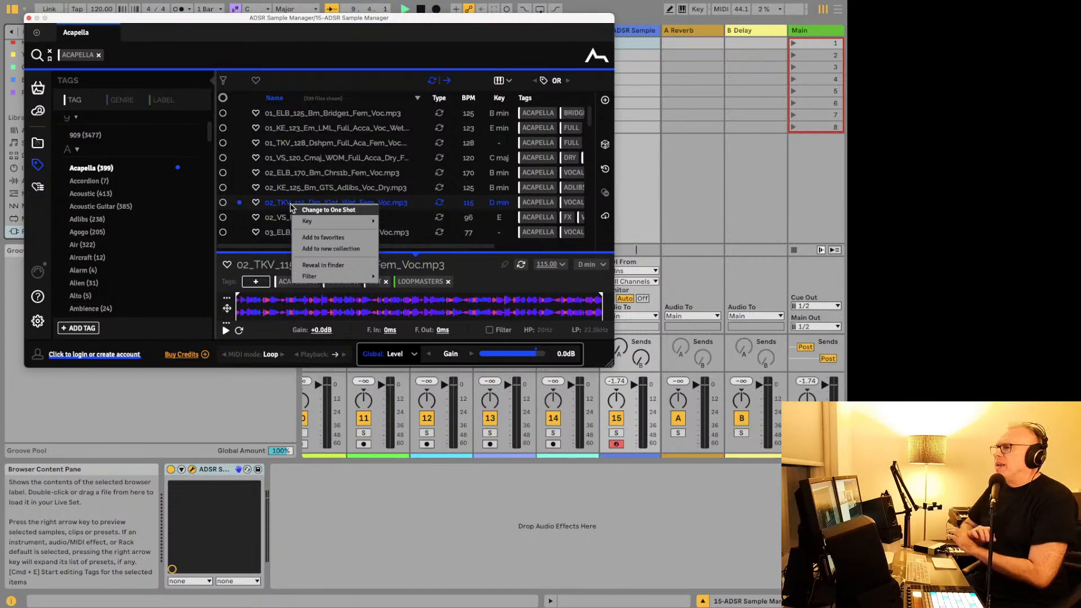
{"action": "left_click", "coordinate": [312, 268]}
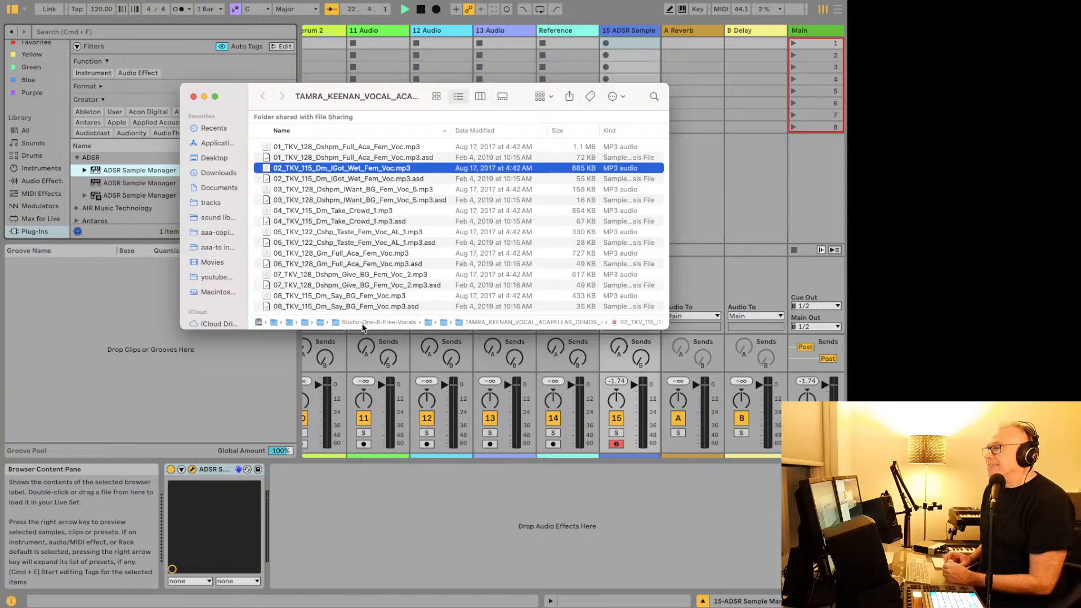
{"action": "left_click", "coordinate": [193, 96]}
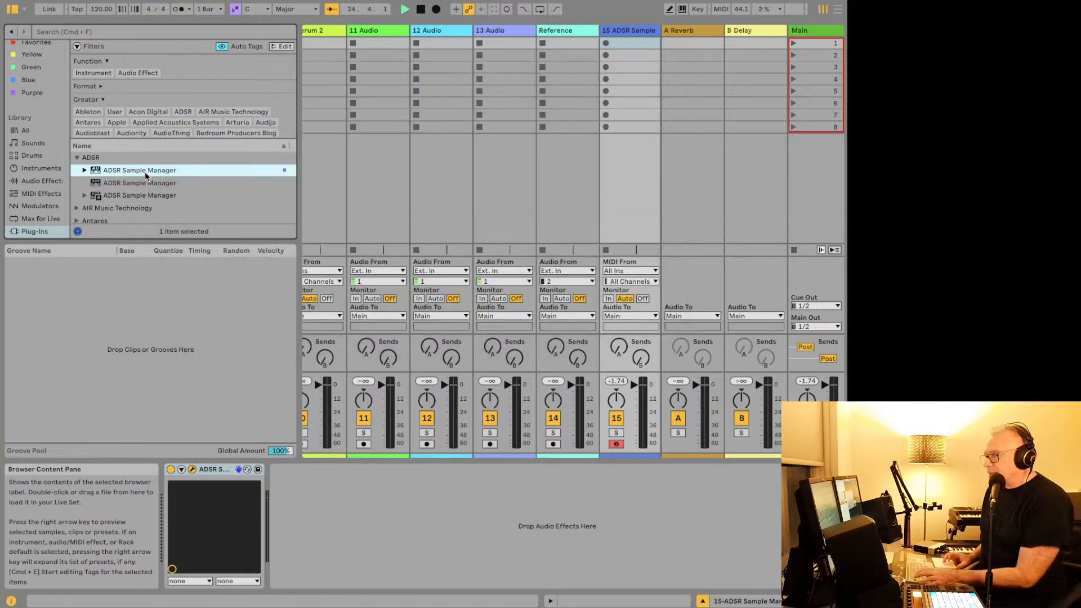
Step: Reopen the ADSR Sample Manager window and browse through the samples tagged Acapella
{"action": "double_click", "coordinate": [144, 171]}
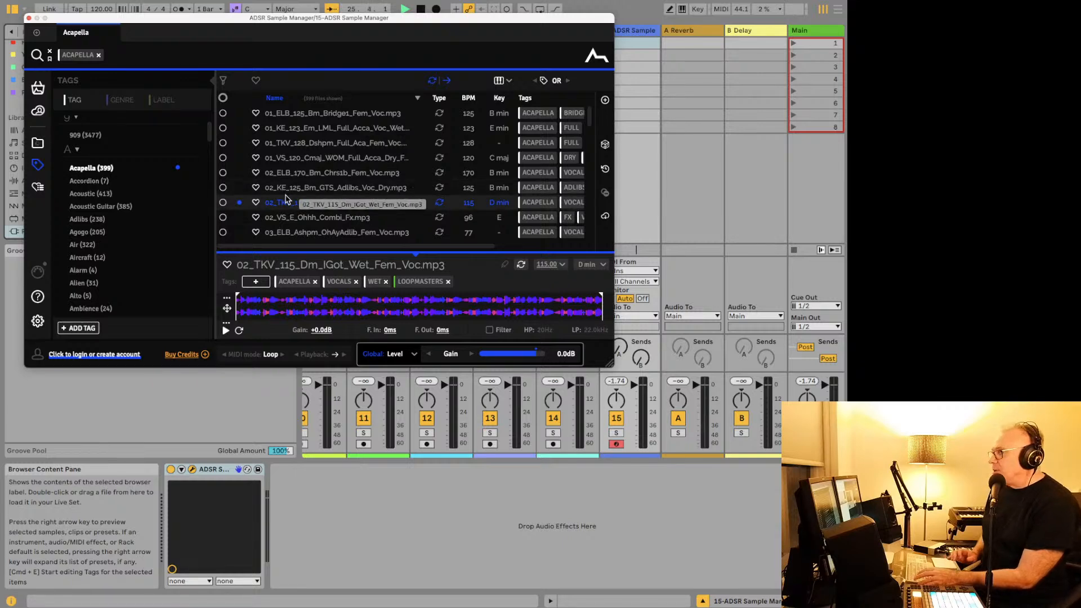
{"action": "scroll", "coordinate": [286, 198], "scroll_direction": "down", "scroll_amount": 10}
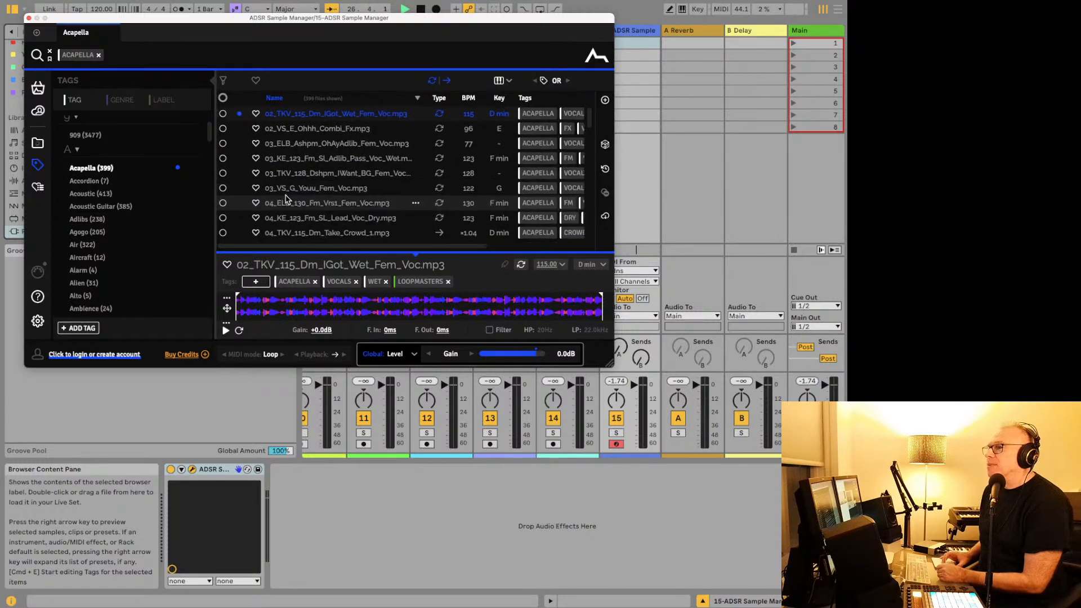
{"action": "scroll", "coordinate": [286, 199], "scroll_direction": "down", "scroll_amount": 20}
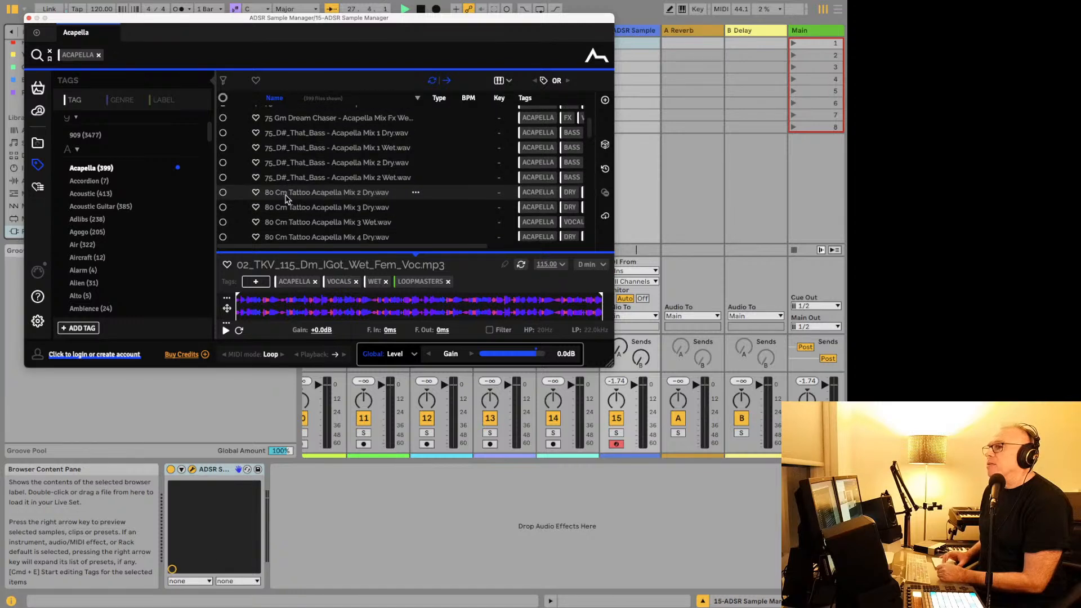
Step: Filter the samples by the Agogo tag instead of Acapella, and audition several Agogo Hi samples from Agogo Hi 18.wav to Agogo Hi 727 01.wav
{"action": "left_click", "coordinate": [80, 232]}
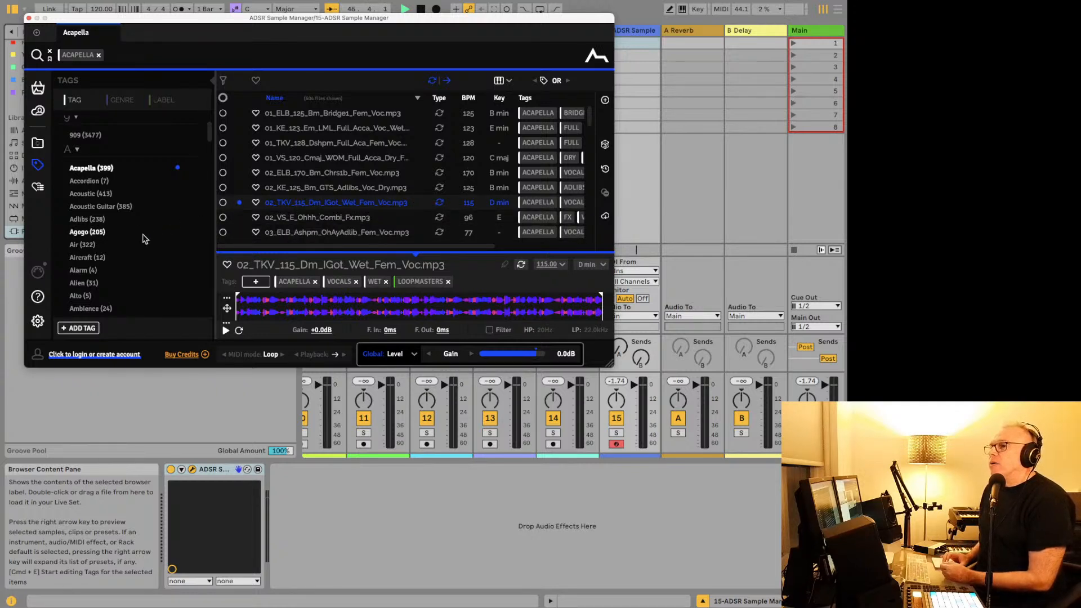
{"action": "left_click", "coordinate": [116, 170]}
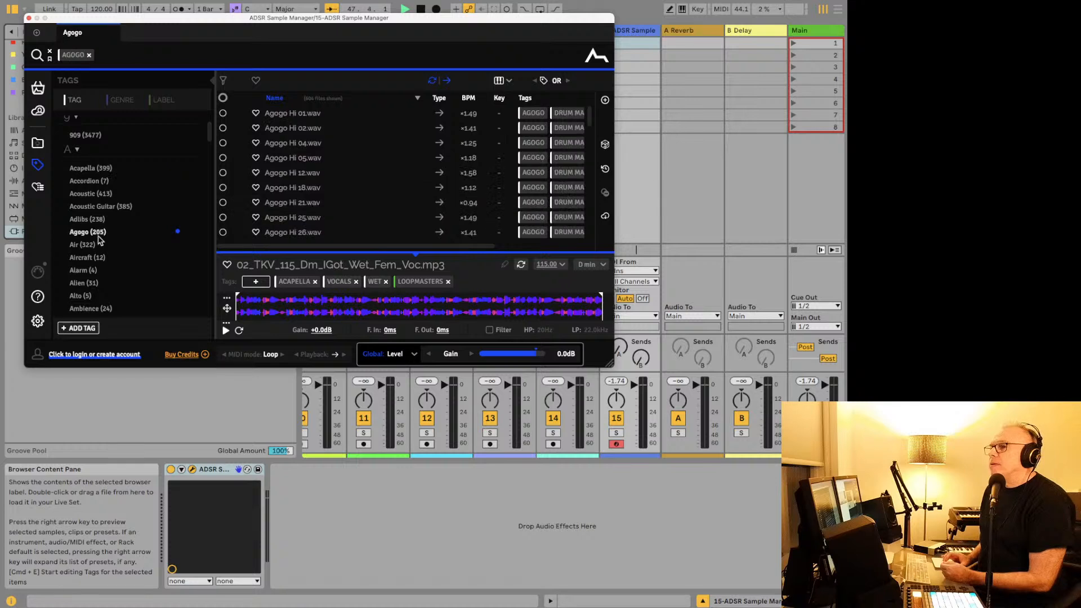
{"action": "left_click", "coordinate": [340, 190]}
{"action": "left_click", "coordinate": [307, 214]}
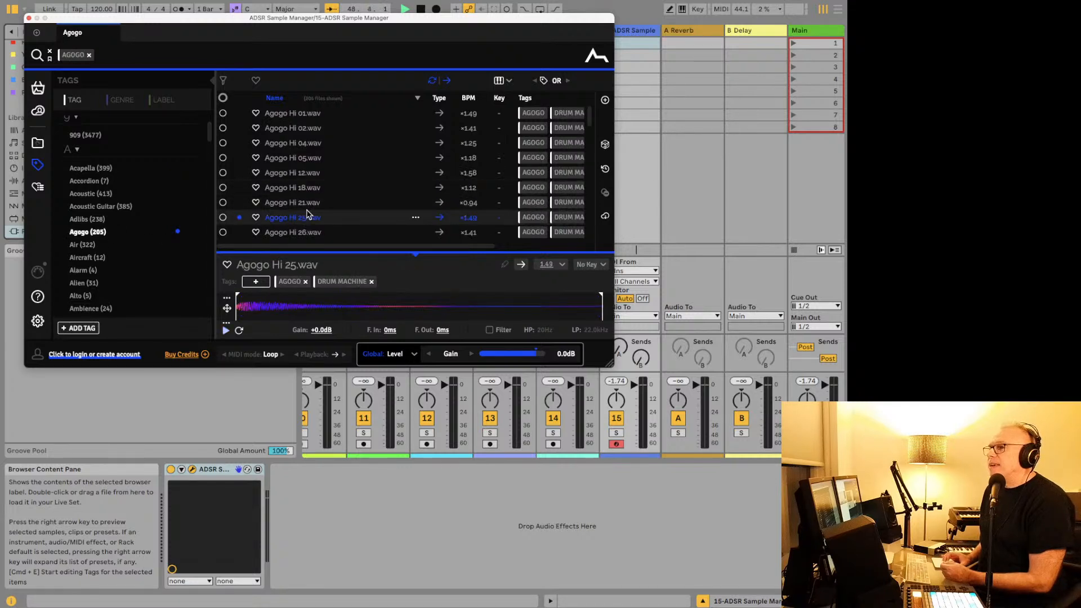
{"action": "key", "text": "Down"}
{"action": "key", "text": "Down"}
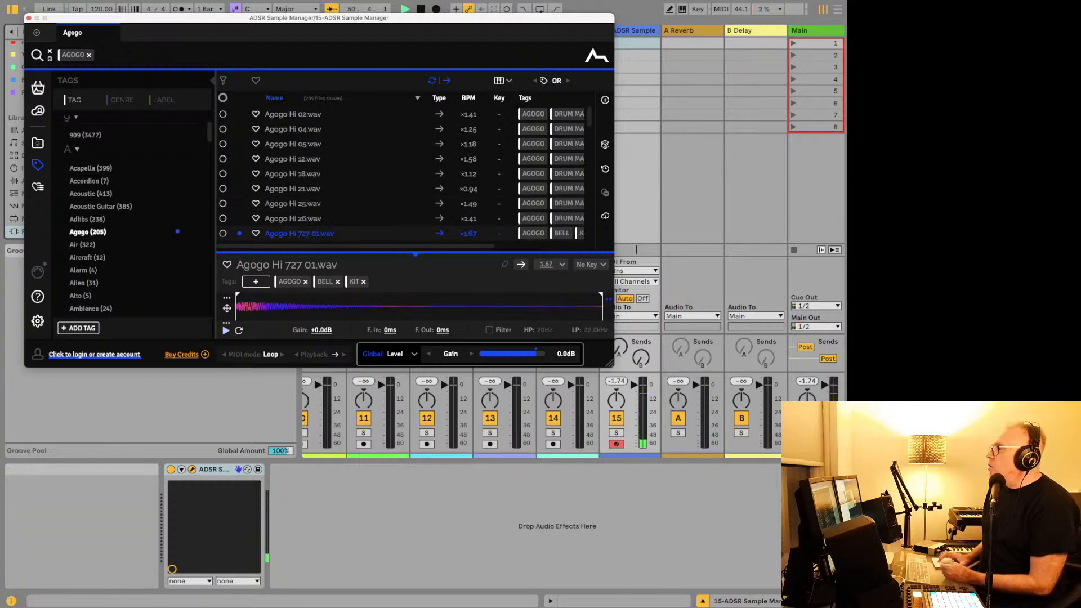
Step: Switch to Safari, search the web for "agogo" and deny google.com access to the current location
{"action": "mouse_move", "coordinate": [315, 597]}
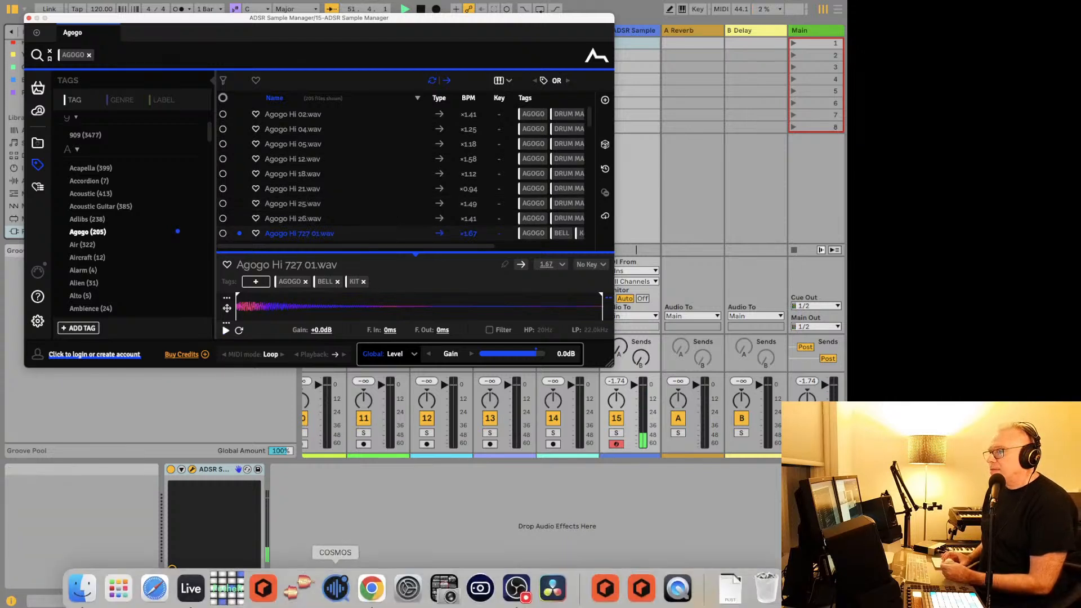
{"action": "left_click", "coordinate": [154, 588]}
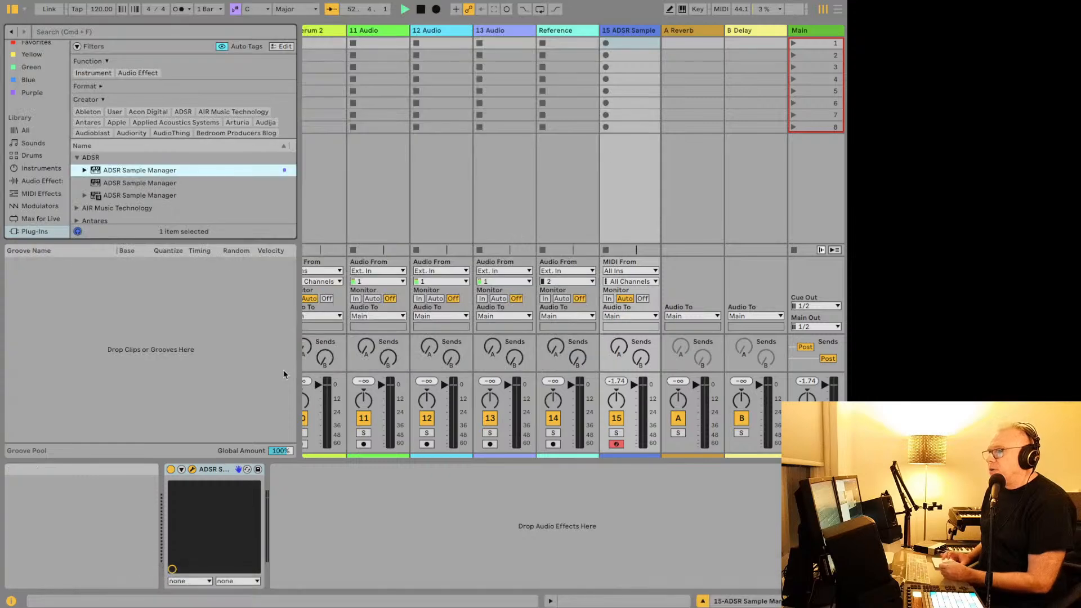
{"action": "type", "text": "agogo"}
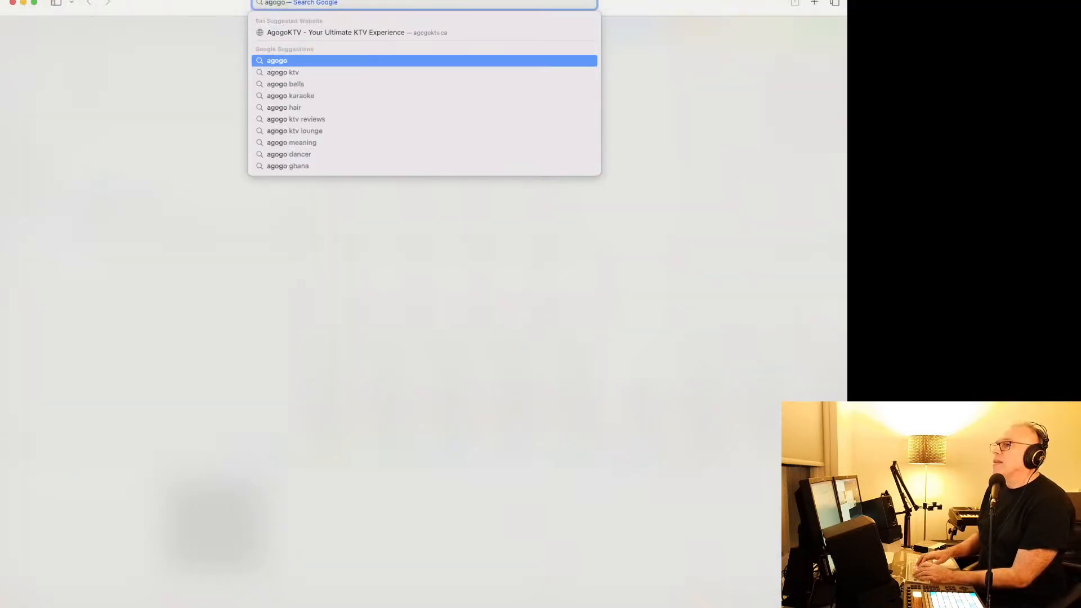
{"action": "key", "text": "Return"}
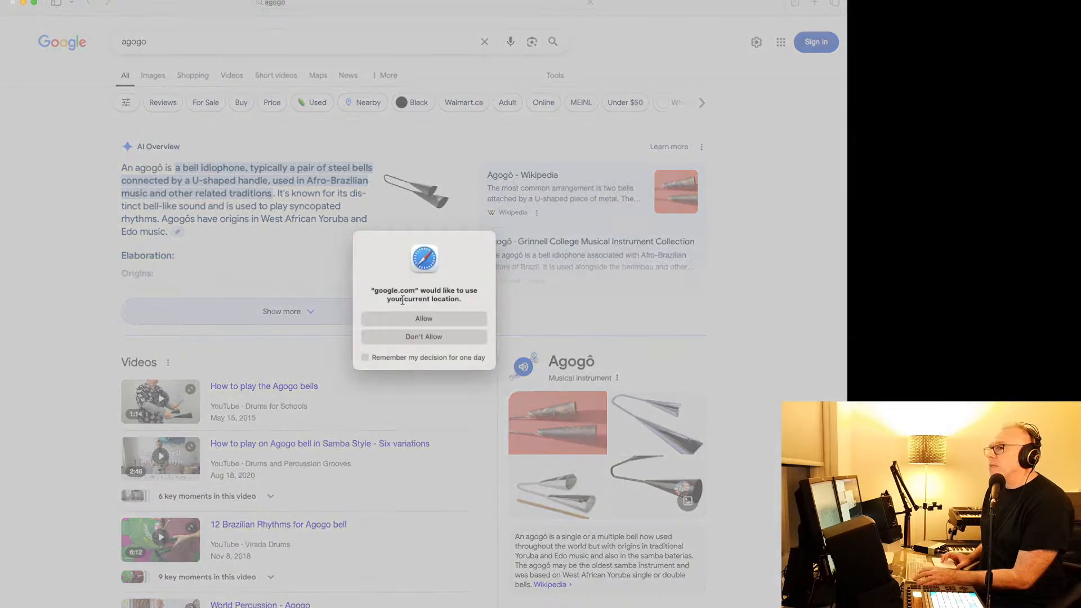
{"action": "left_click", "coordinate": [416, 335]}
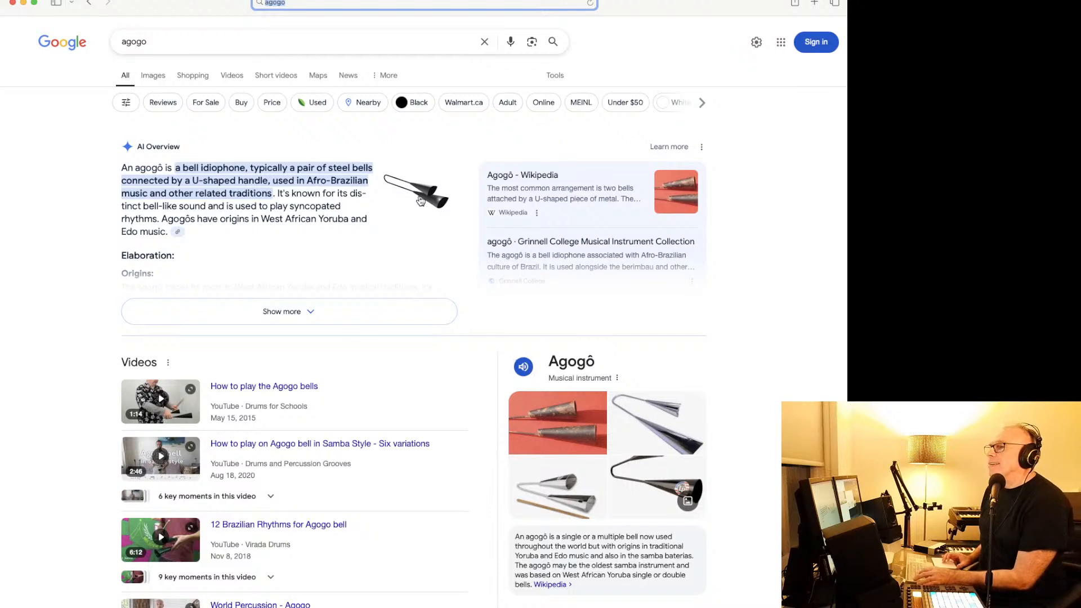
Step: Switch back to Ableton Live and audition the further Agogo Hi 727 01.wav versions in the sample list
{"action": "key", "text": "super+Tab"}
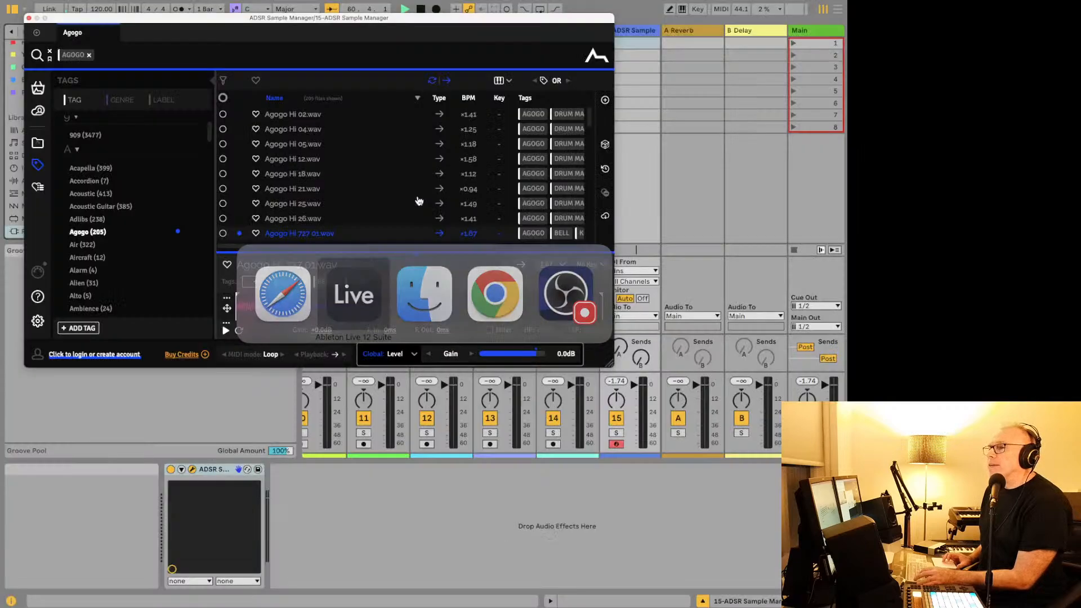
{"action": "key", "text": "super+Tab"}
{"action": "key", "text": "super+Tab"}
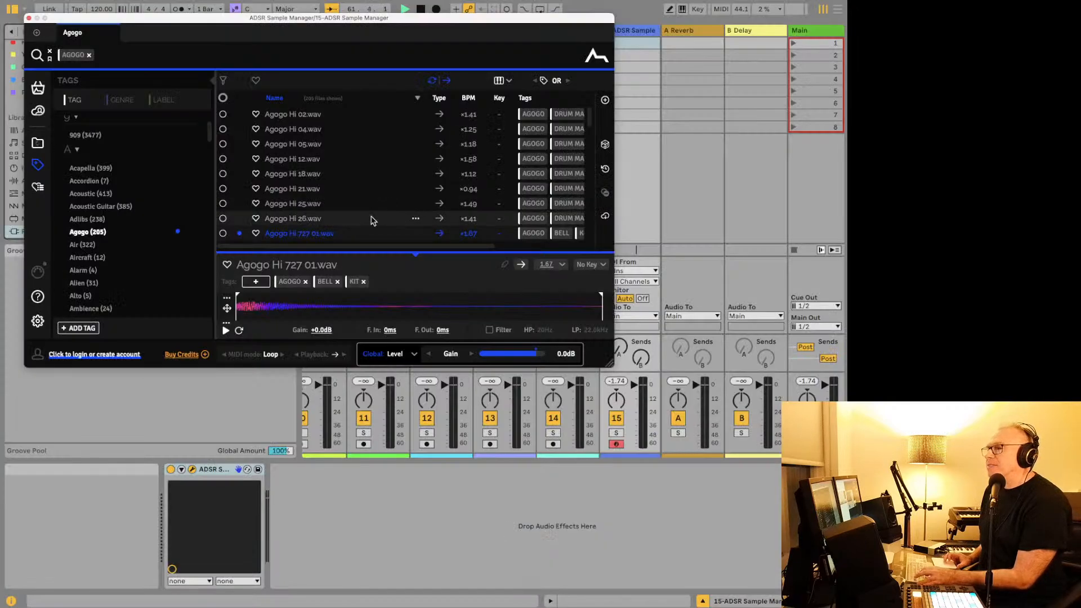
{"action": "scroll", "coordinate": [369, 220], "scroll_direction": "down", "scroll_amount": 2}
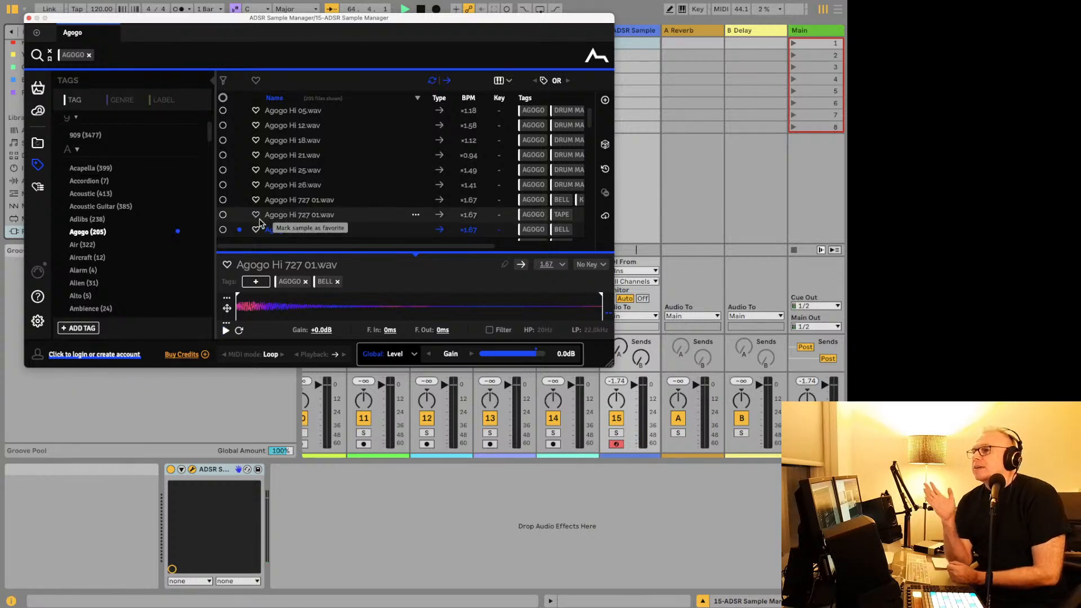
{"action": "key", "text": "Down"}
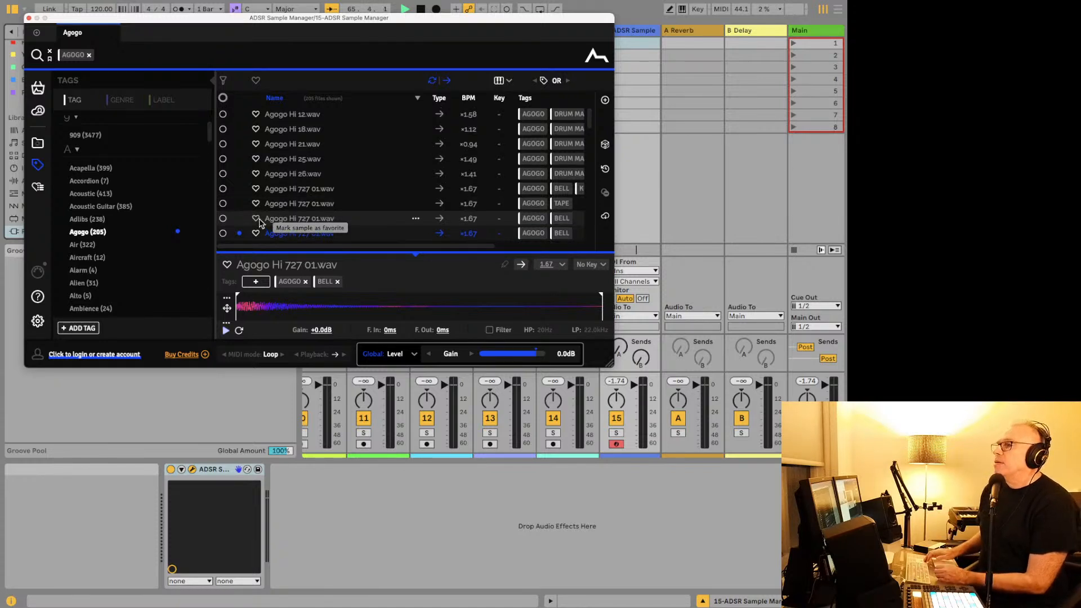
Step: Audition two versions of Agogo Hi 727 02.wav, followed by Agogo Hi 727 03.wav and Agogo Hi 727 11.wav
{"action": "scroll", "coordinate": [260, 223], "scroll_direction": "down", "scroll_amount": 5}
{"action": "left_click", "coordinate": [286, 204]}
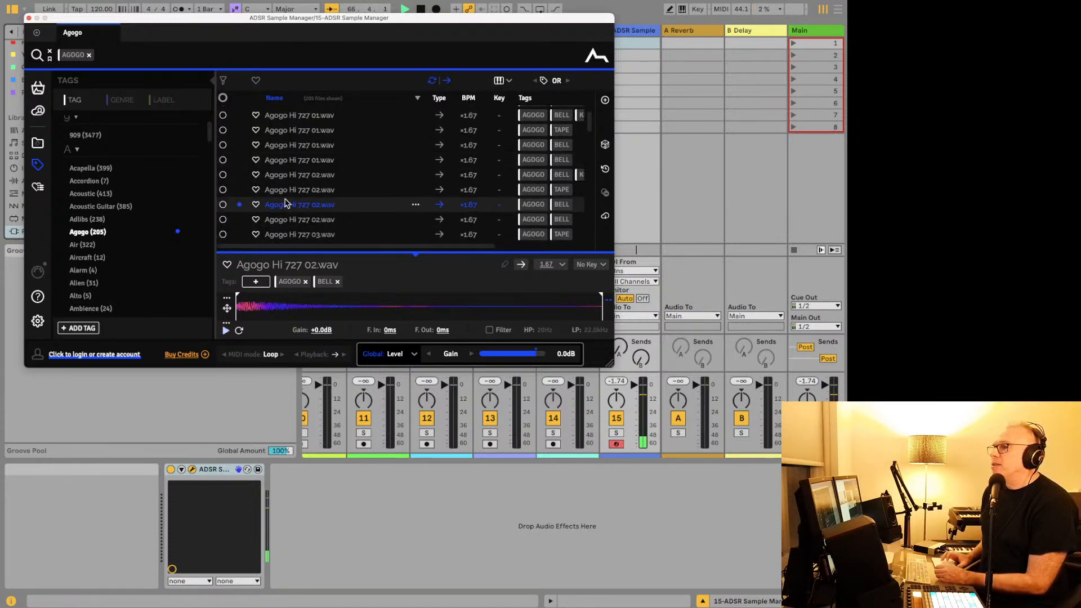
{"action": "key", "text": "Down"}
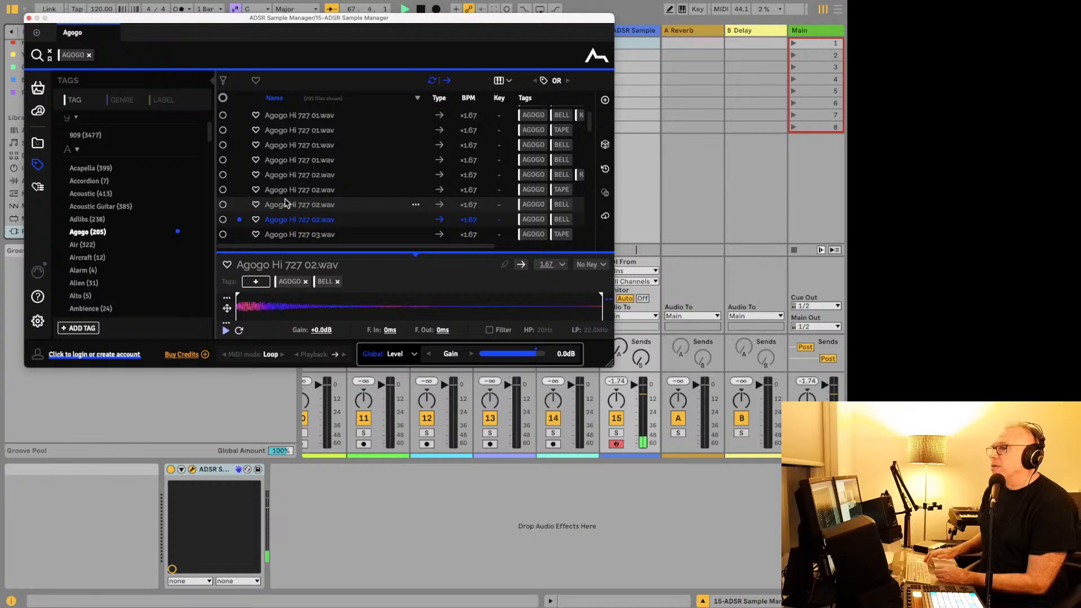
{"action": "key", "text": "Down"}
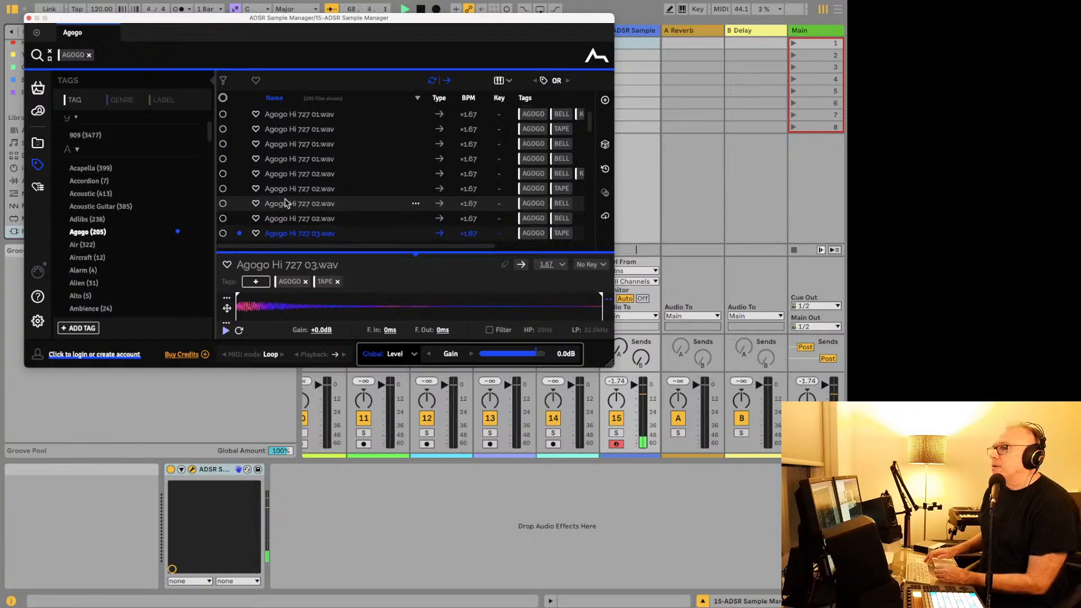
{"action": "scroll", "coordinate": [286, 204], "scroll_direction": "down", "scroll_amount": 5}
{"action": "left_click", "coordinate": [287, 194]}
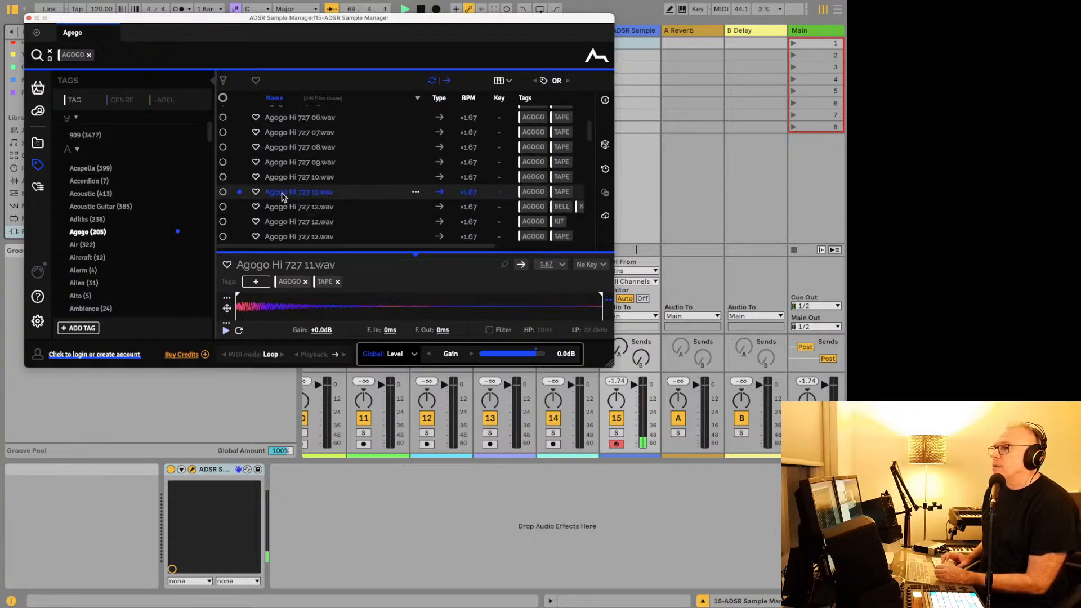
Step: Add the Aircraft tag to the filter, audition Agogo Hi 01.wav, and remove the Agogo tag
{"action": "left_click", "coordinate": [89, 261]}
{"action": "left_click", "coordinate": [331, 116]}
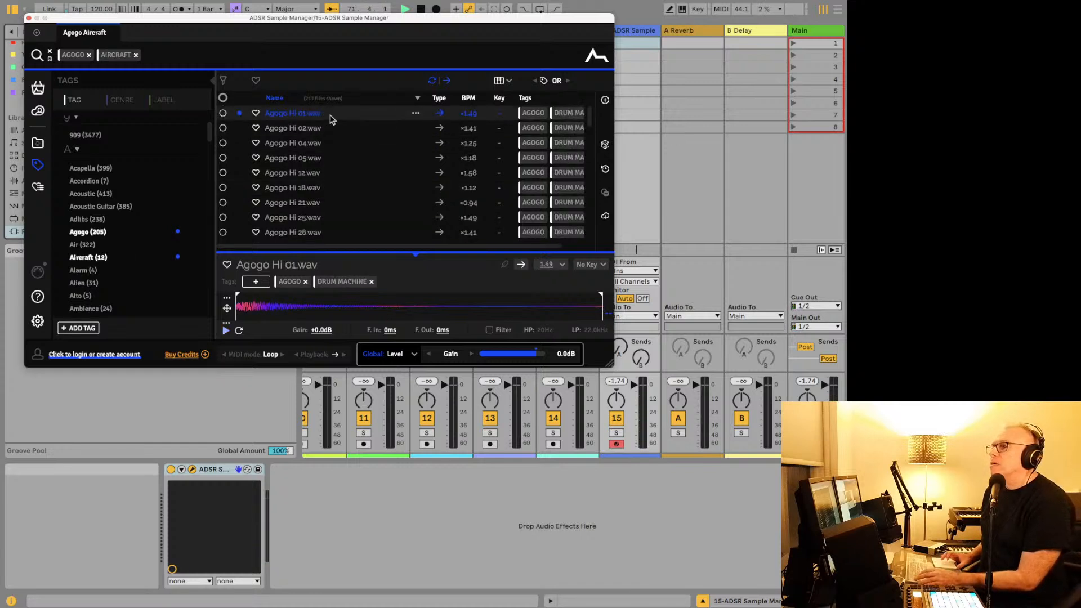
{"action": "left_click", "coordinate": [107, 233]}
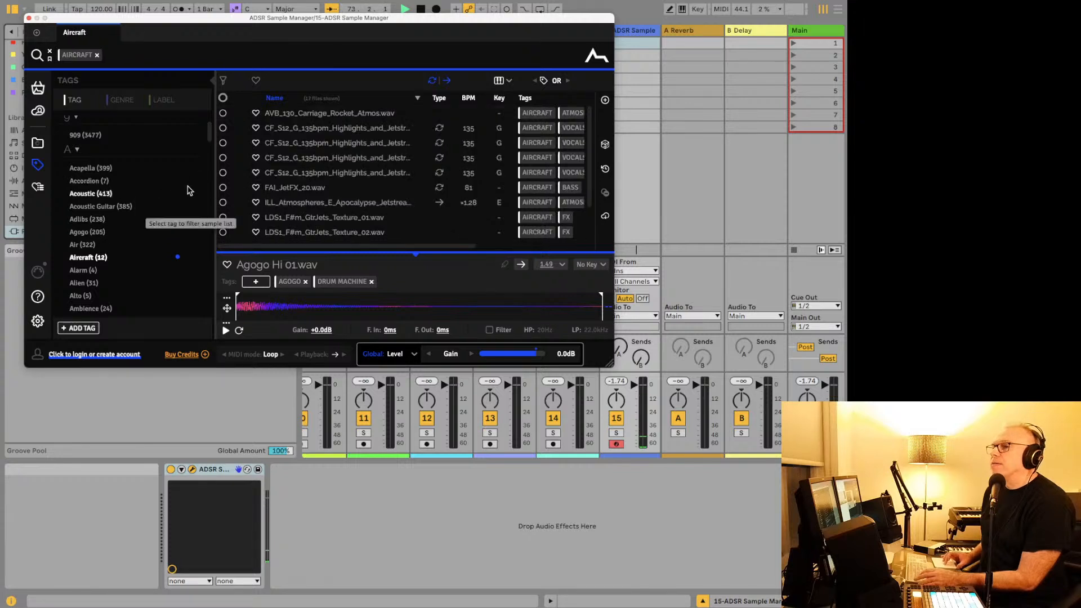
Step: Audition three of the Highlights_and_Jetstreams vocal samples and FAI_JetFX_20.wav in the Aircraft list
{"action": "left_click", "coordinate": [304, 143]}
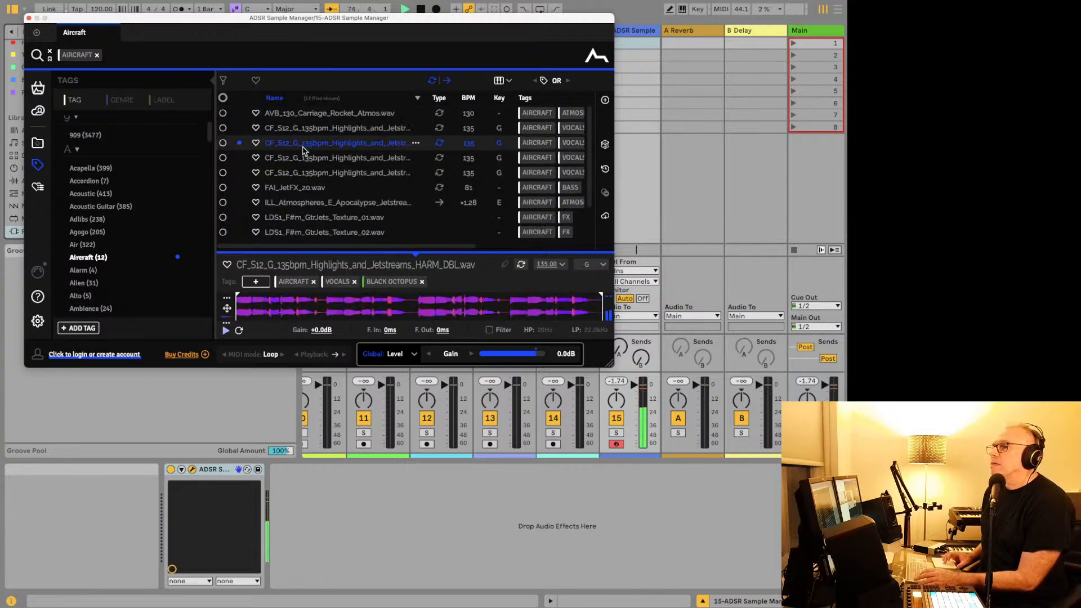
{"action": "left_click", "coordinate": [301, 158]}
{"action": "left_click", "coordinate": [292, 173]}
{"action": "left_click", "coordinate": [293, 188]}
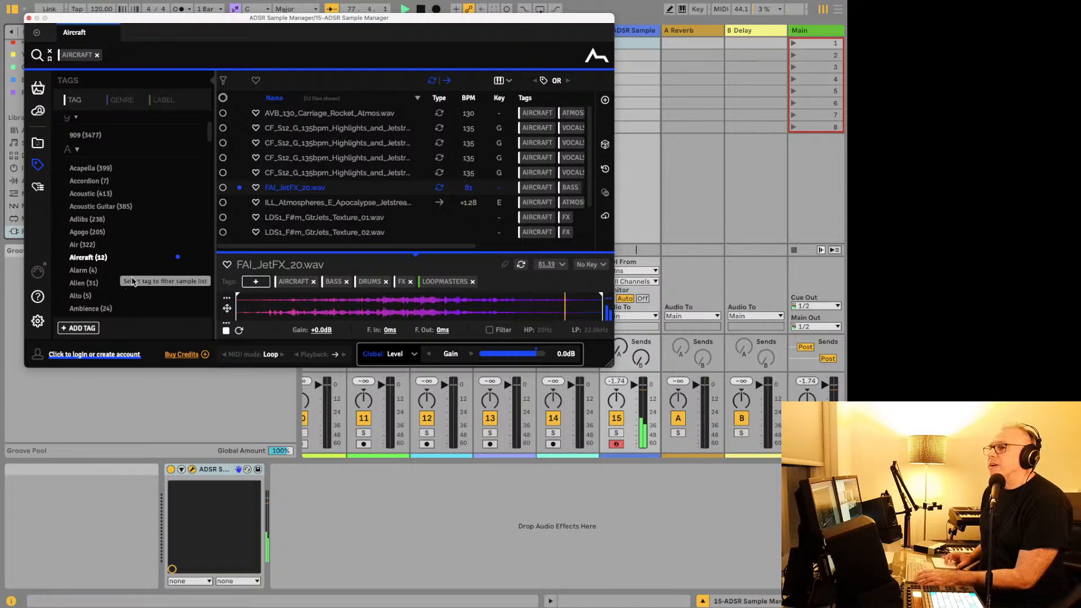
{"action": "scroll", "coordinate": [113, 274], "scroll_direction": "down", "scroll_amount": 1}
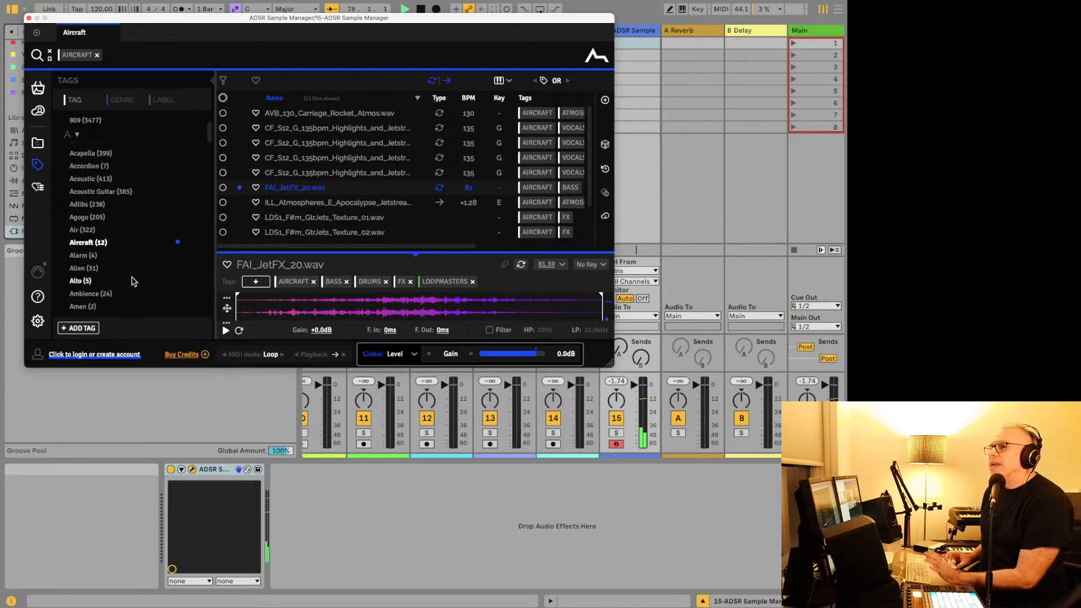
Step: Close the ADSR Sample Manager window and look over the ADSR plug-in entries in Live's browser
{"action": "left_click", "coordinate": [30, 17]}
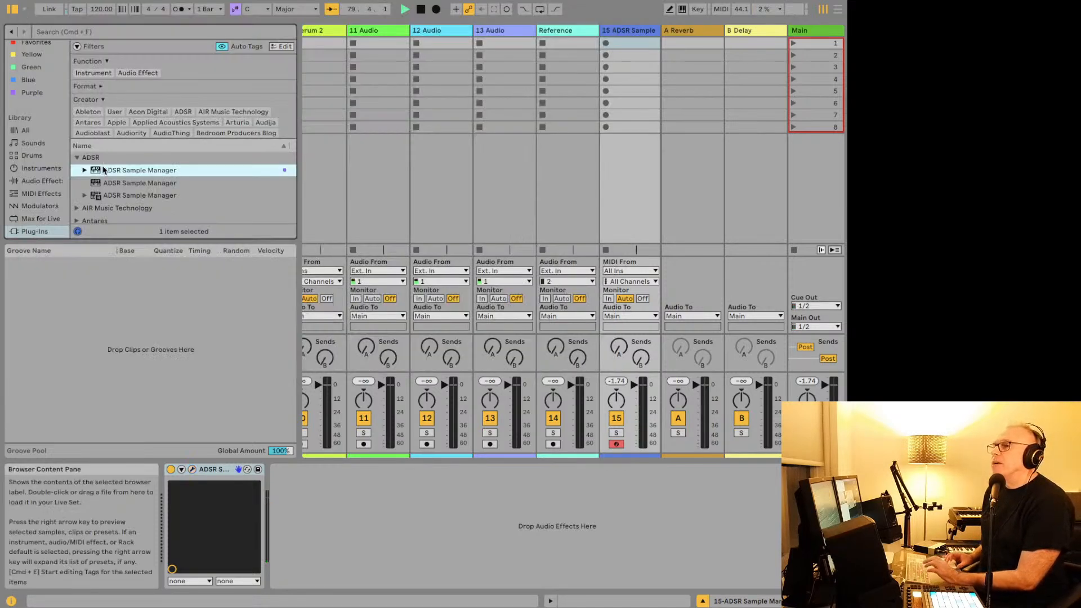
{"action": "scroll", "coordinate": [113, 176], "scroll_direction": "down", "scroll_amount": 2}
{"action": "scroll", "coordinate": [114, 177], "scroll_direction": "up", "scroll_amount": 1}
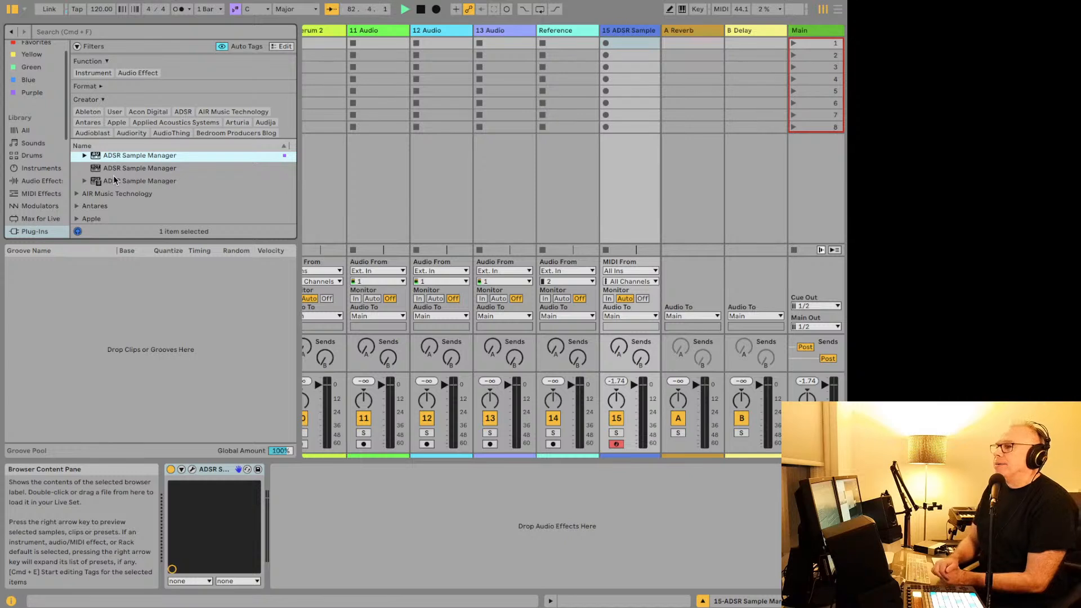
{"action": "scroll", "coordinate": [114, 175], "scroll_direction": "down", "scroll_amount": 1}
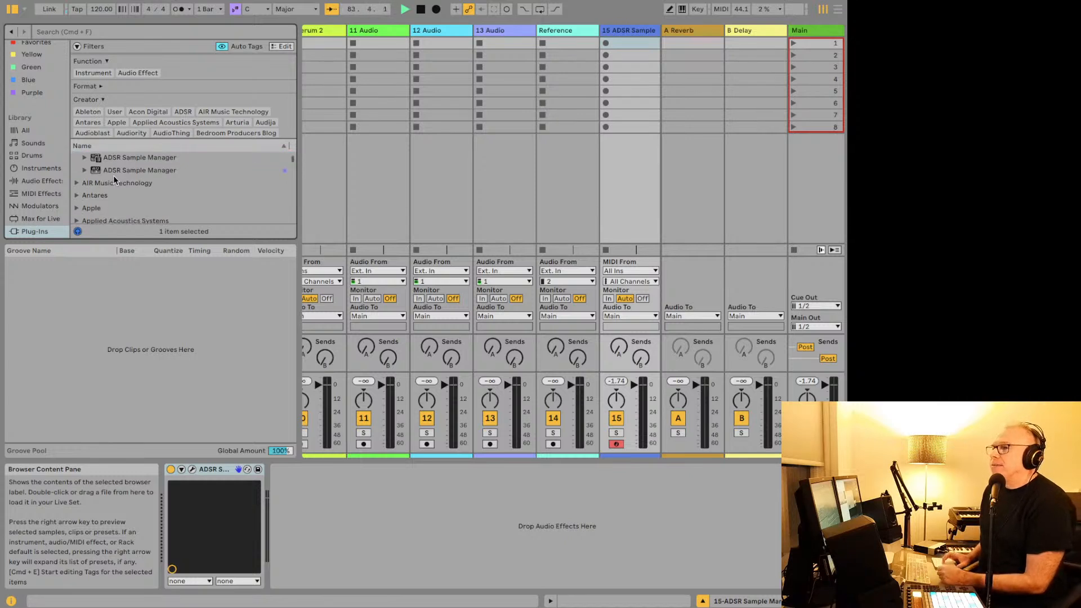
{"action": "scroll", "coordinate": [113, 177], "scroll_direction": "down", "scroll_amount": 1}
{"action": "scroll", "coordinate": [113, 177], "scroll_direction": "up", "scroll_amount": 2}
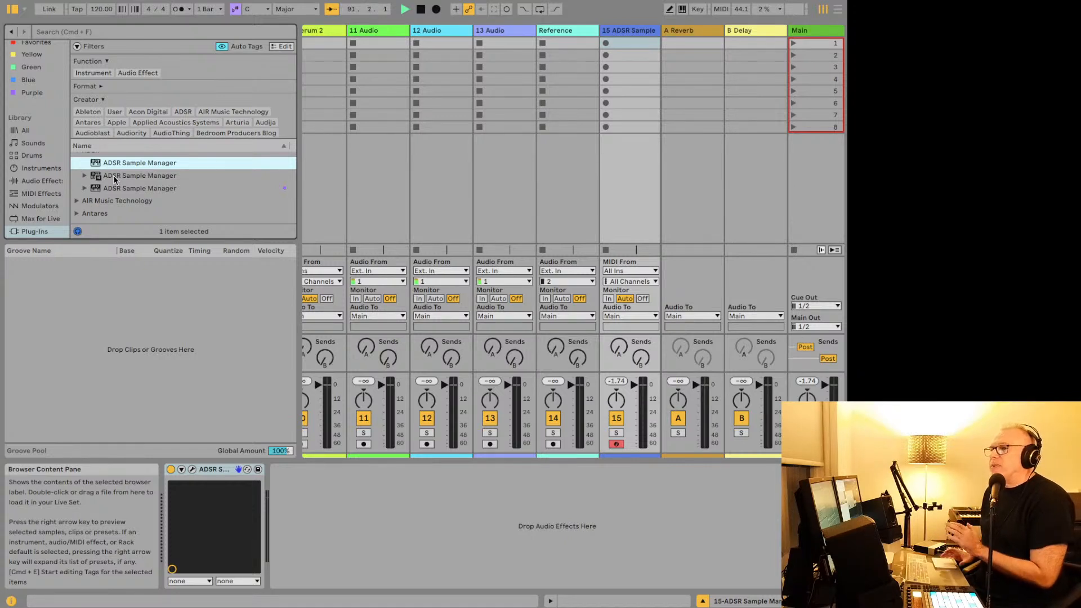
Step: Show the sound libraries folder in Live's browser and expand 606 From Mars and its Ableton Live subfolder
{"action": "scroll", "coordinate": [38, 197], "scroll_direction": "down", "scroll_amount": 5}
{"action": "left_click", "coordinate": [35, 194]}
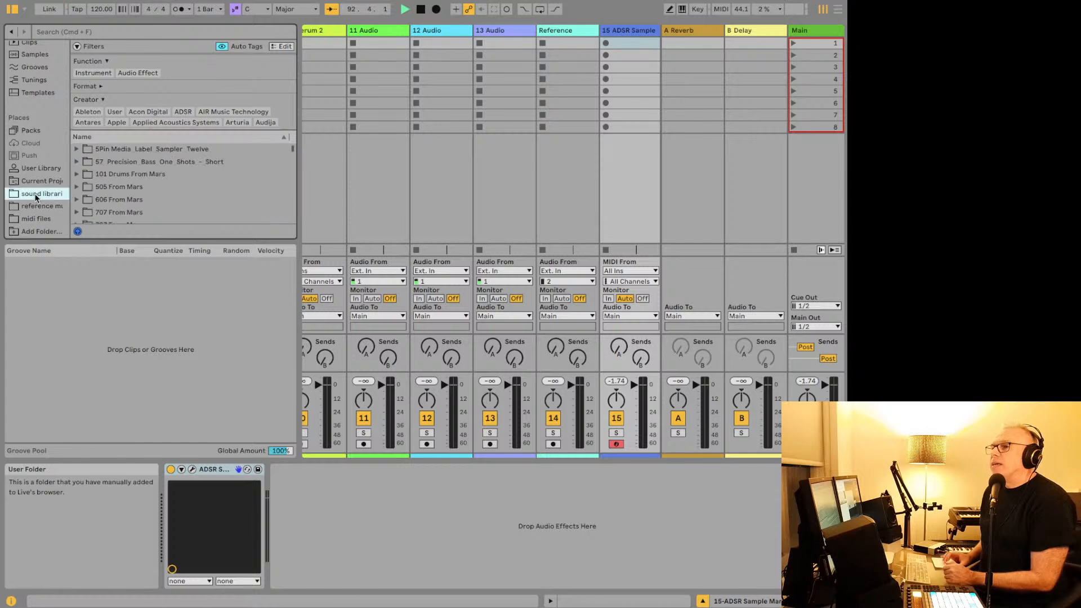
{"action": "left_click", "coordinate": [77, 199]}
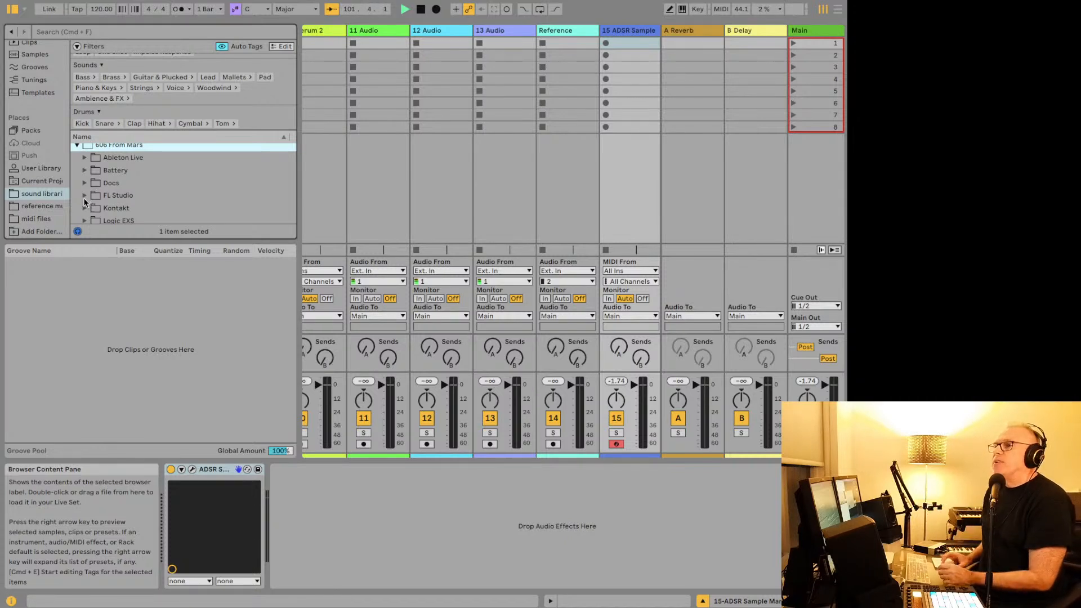
{"action": "scroll", "coordinate": [84, 197], "scroll_direction": "up", "scroll_amount": 1}
{"action": "left_click", "coordinate": [86, 161]}
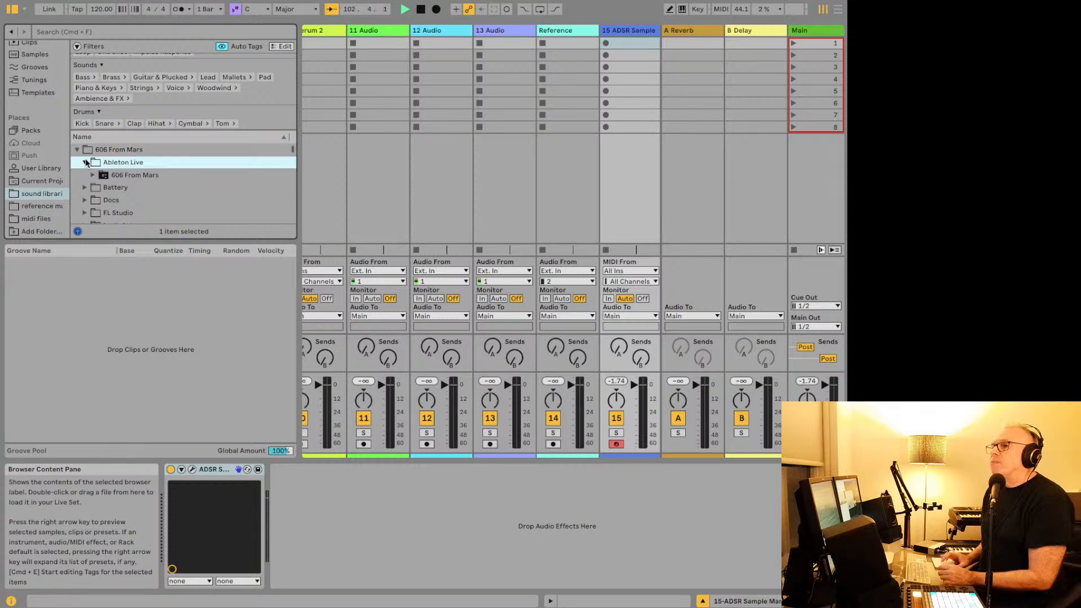
Step: Expand the nested 606 From Mars project folder down through Presets to the 02. Kits folder
{"action": "key", "text": "Right"}
{"action": "key", "text": "Down"}
{"action": "key", "text": "Right"}
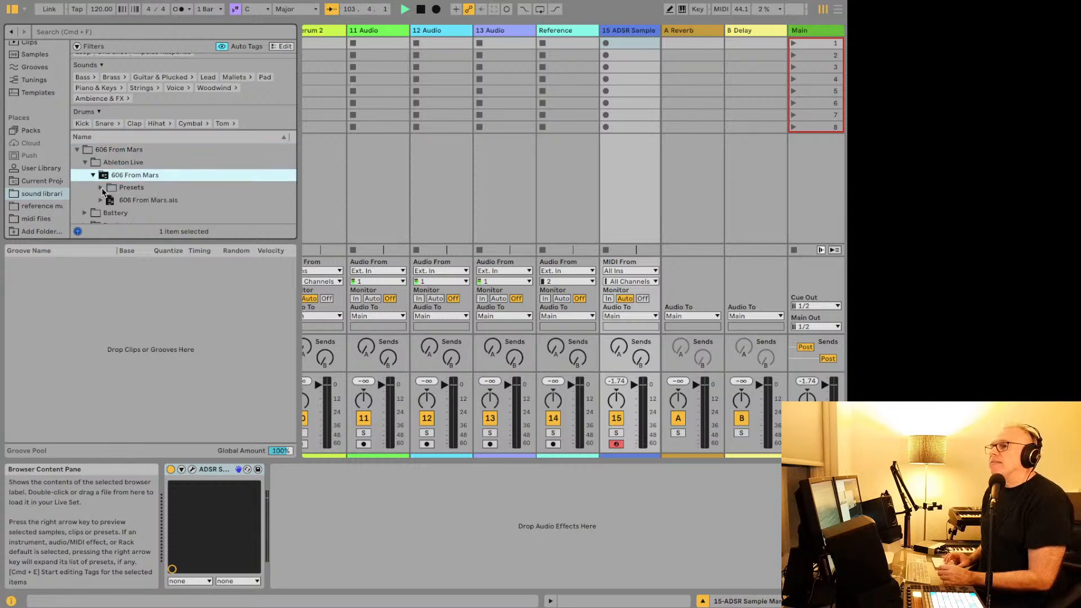
{"action": "left_click", "coordinate": [103, 188]}
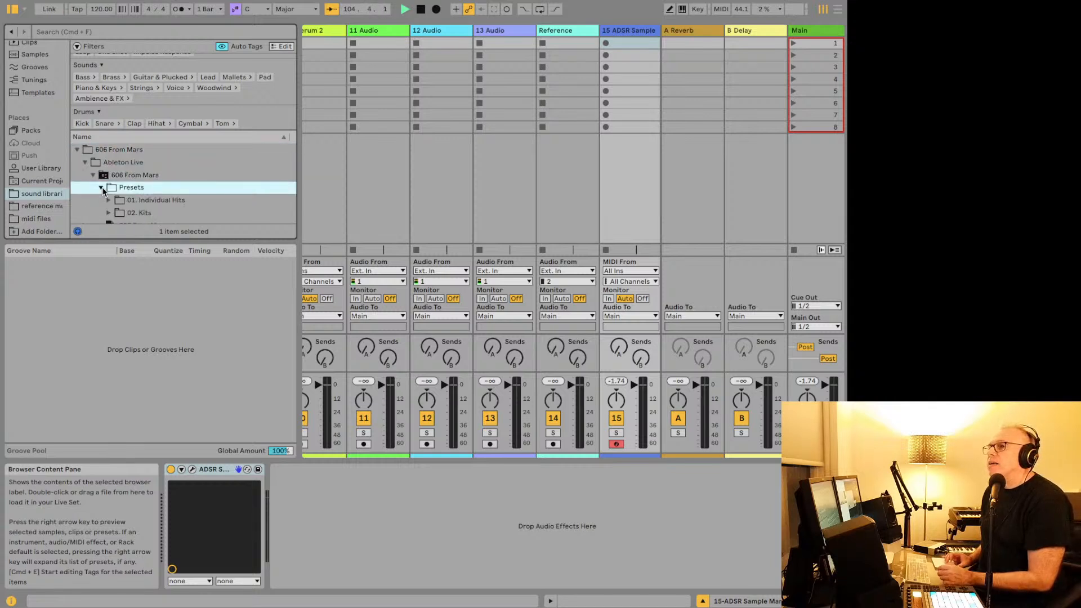
{"action": "left_click", "coordinate": [105, 193]}
{"action": "key", "text": "Right"}
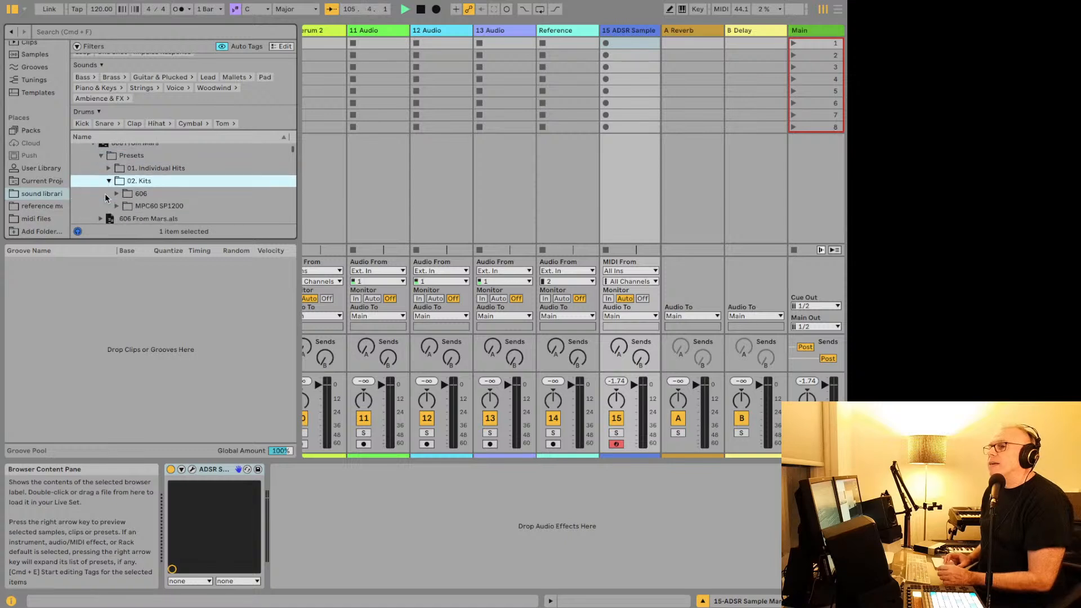
Step: Expand the WAV folder of 606 From Mars down through 02. Kits and 606 to the 01. Clean Kit folder
{"action": "scroll", "coordinate": [116, 192], "scroll_direction": "down", "scroll_amount": 8}
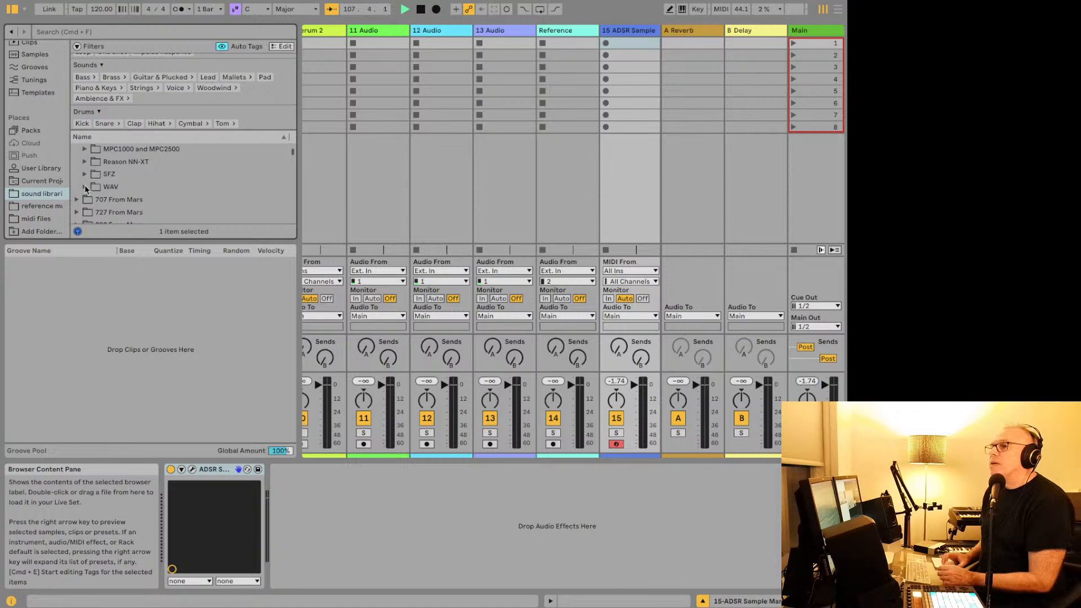
{"action": "left_click", "coordinate": [84, 186]}
{"action": "left_click", "coordinate": [100, 177]}
{"action": "key", "text": "Right"}
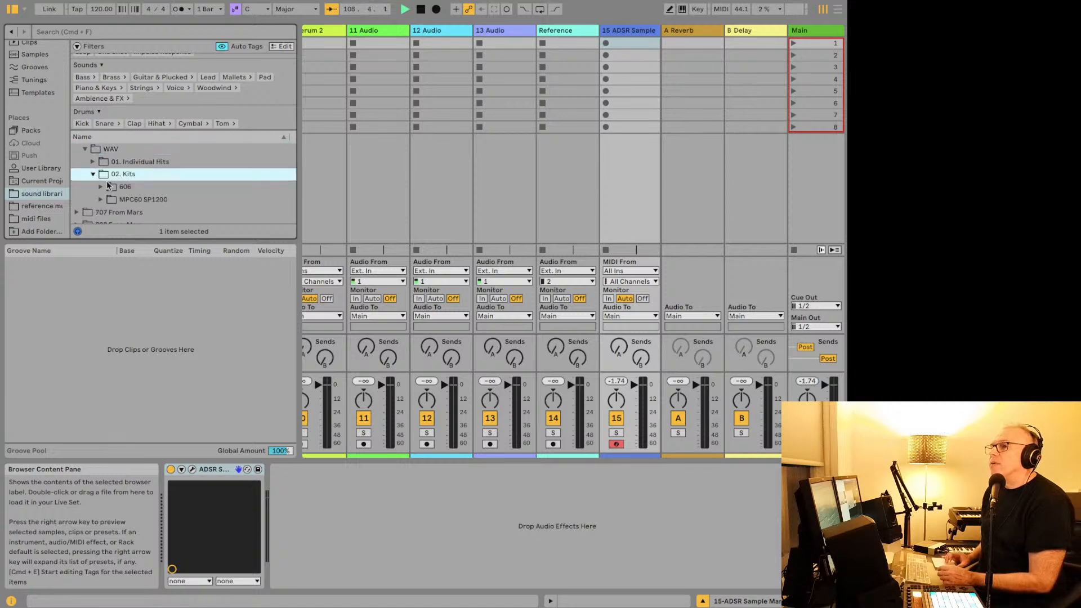
{"action": "left_click", "coordinate": [100, 179]}
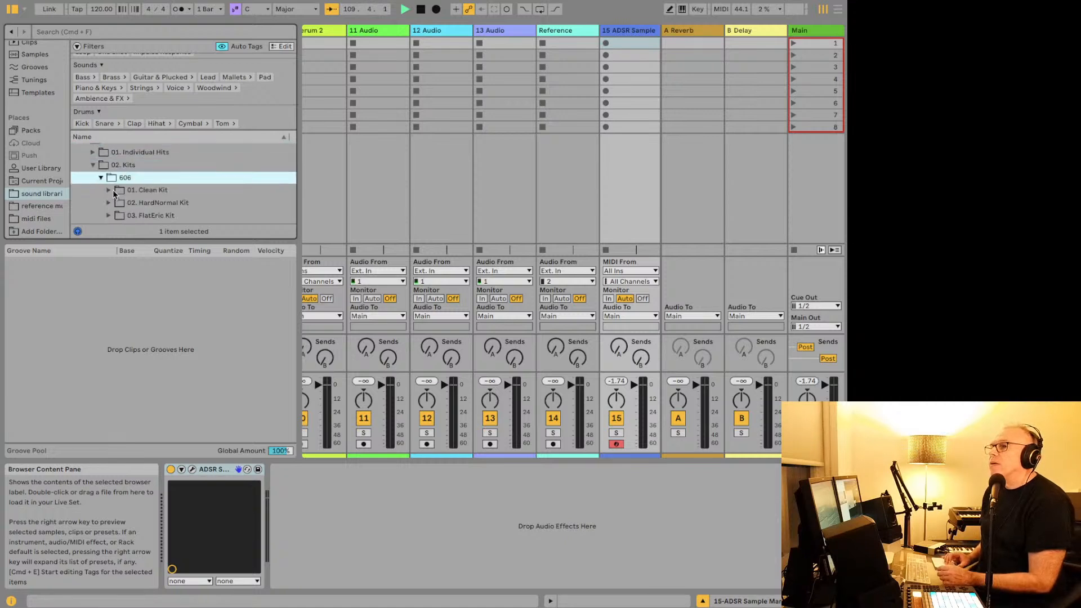
{"action": "left_click", "coordinate": [108, 188]}
{"action": "key", "text": "Right"}
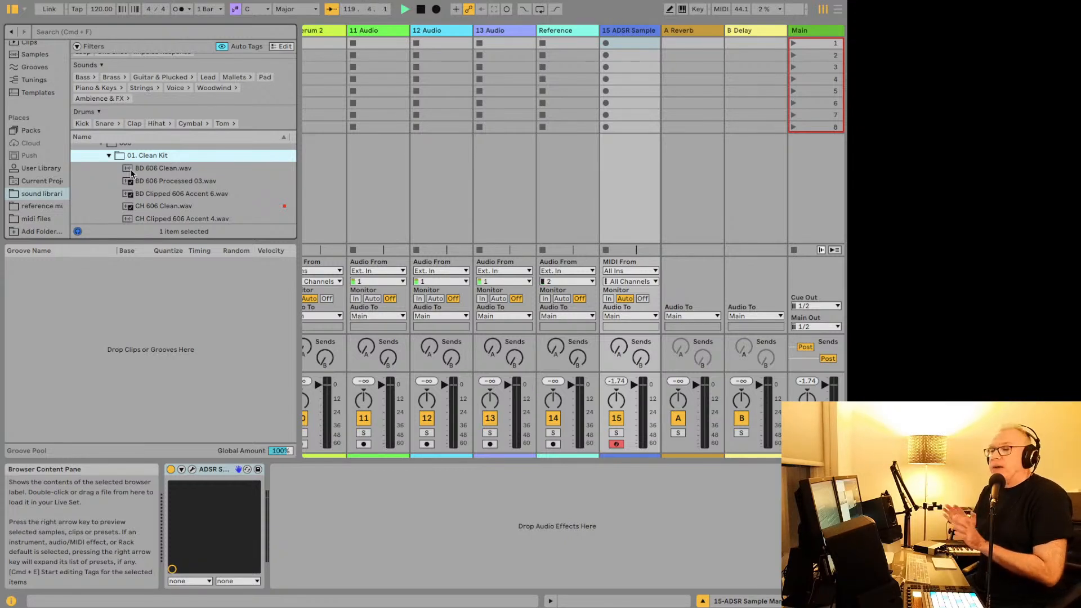
Step: Audition BD 606 Clean.wav from the 01. Clean Kit folder and load it onto track 15 in place of the ADSR Sample Manager
{"action": "left_click", "coordinate": [131, 172]}
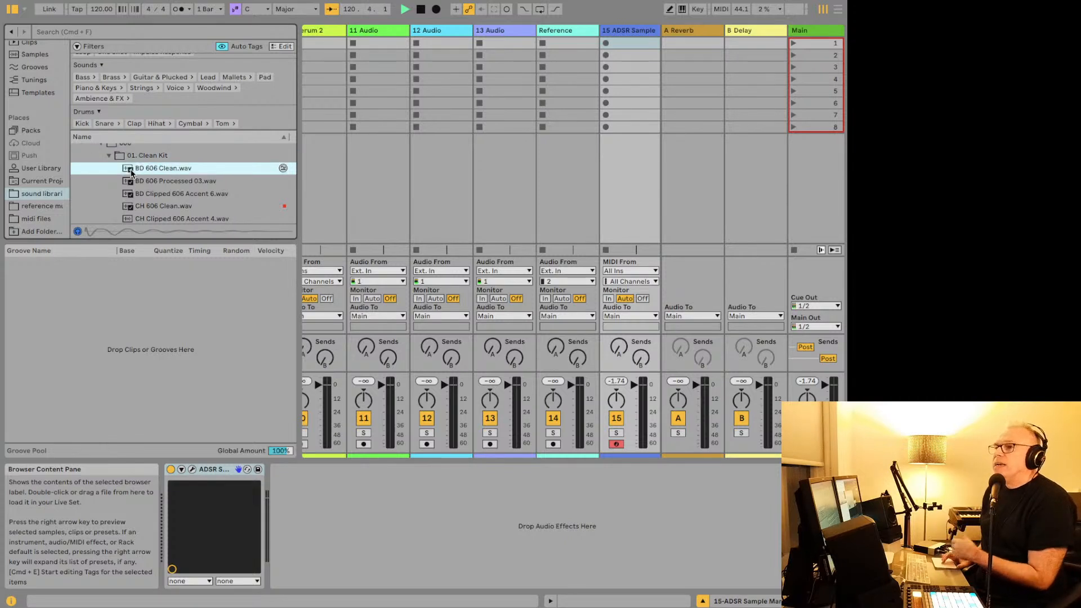
{"action": "scroll", "coordinate": [142, 169], "scroll_direction": "down", "scroll_amount": 1}
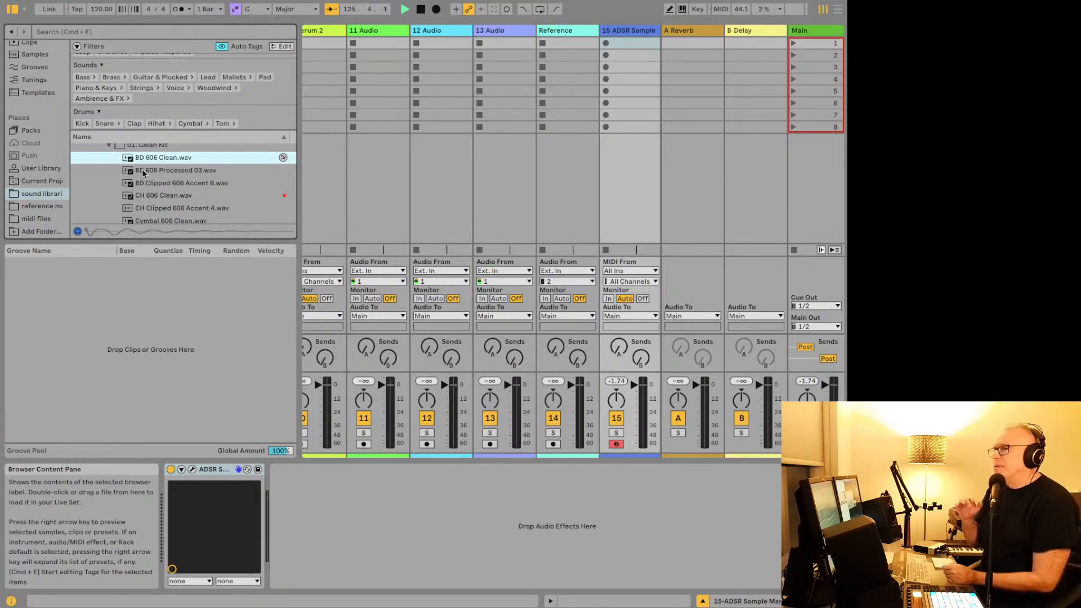
{"action": "scroll", "coordinate": [142, 169], "scroll_direction": "down", "scroll_amount": 1}
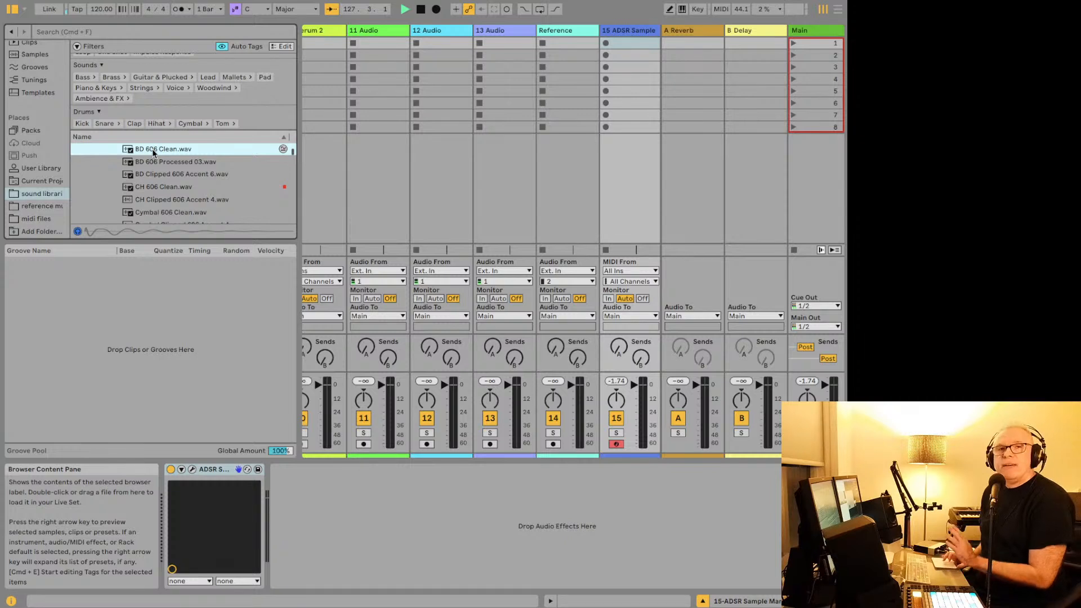
{"action": "double_click", "coordinate": [152, 148]}
Step: Audition Snare 606 Clean.wav further down the same Clean Kit folder
{"action": "scroll", "coordinate": [145, 164], "scroll_direction": "down", "scroll_amount": 3}
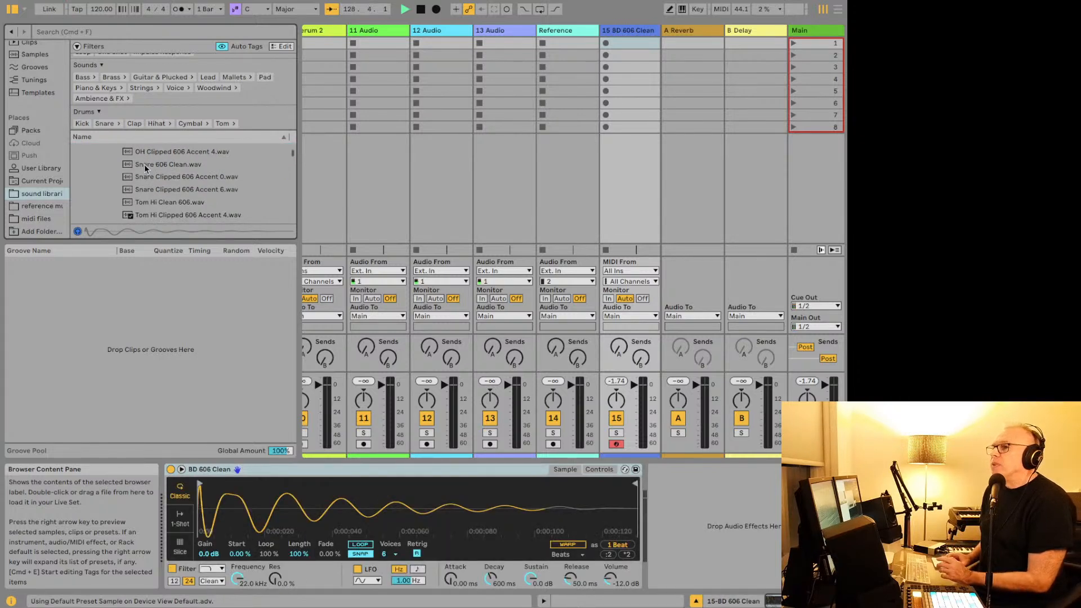
{"action": "left_click", "coordinate": [145, 163]}
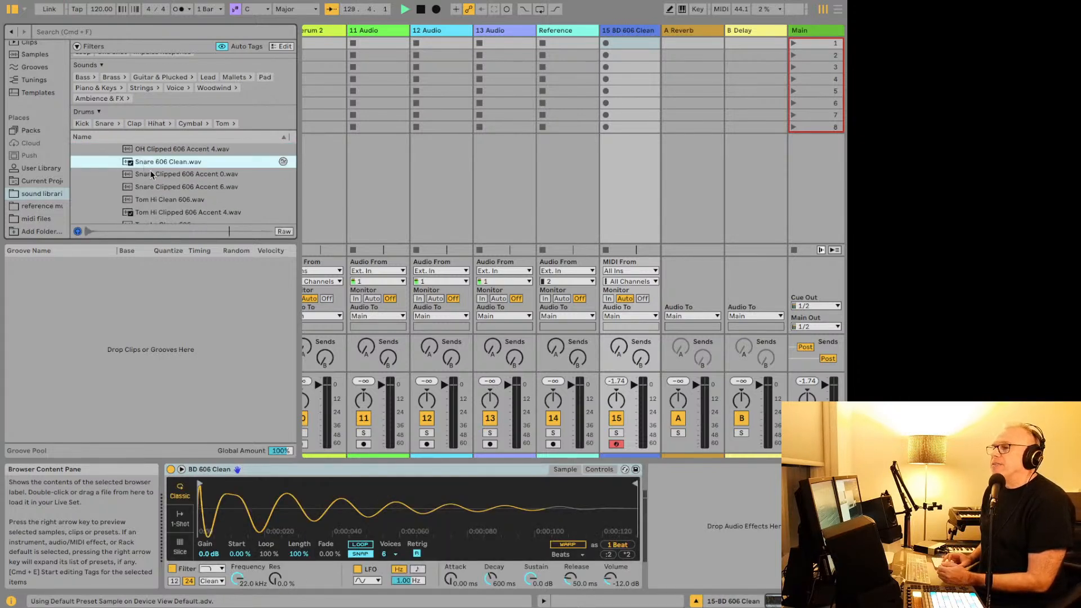
{"action": "scroll", "coordinate": [148, 172], "scroll_direction": "down", "scroll_amount": 1}
{"action": "scroll", "coordinate": [79, 208], "scroll_direction": "up", "scroll_amount": 2}
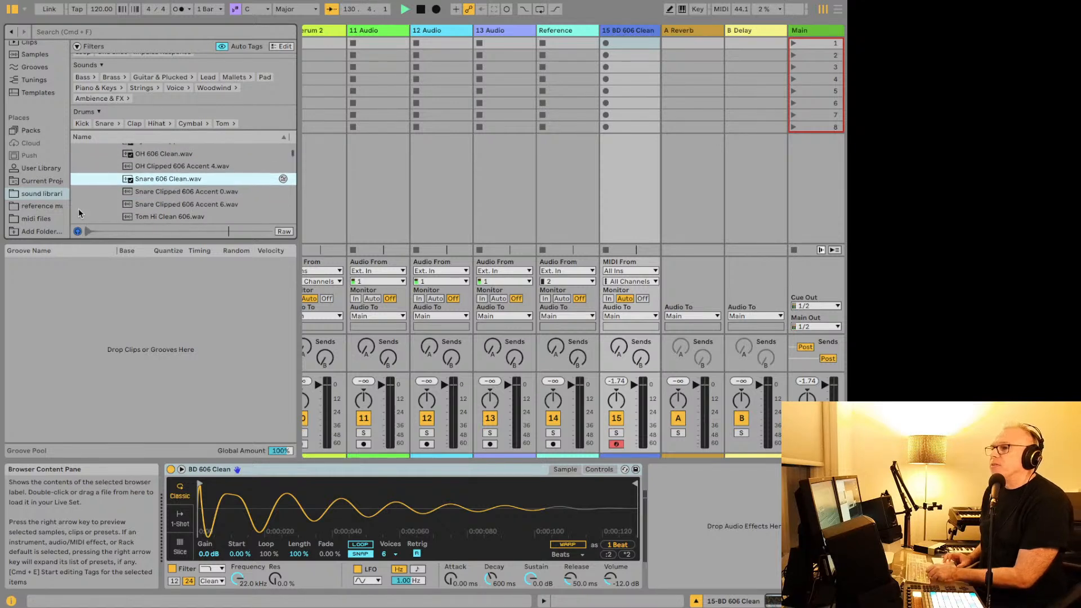
Step: Show the plug-ins in Live's browser, expand AIR Music Technology and load its Bassline instrument onto track 15
{"action": "scroll", "coordinate": [39, 141], "scroll_direction": "up", "scroll_amount": 5}
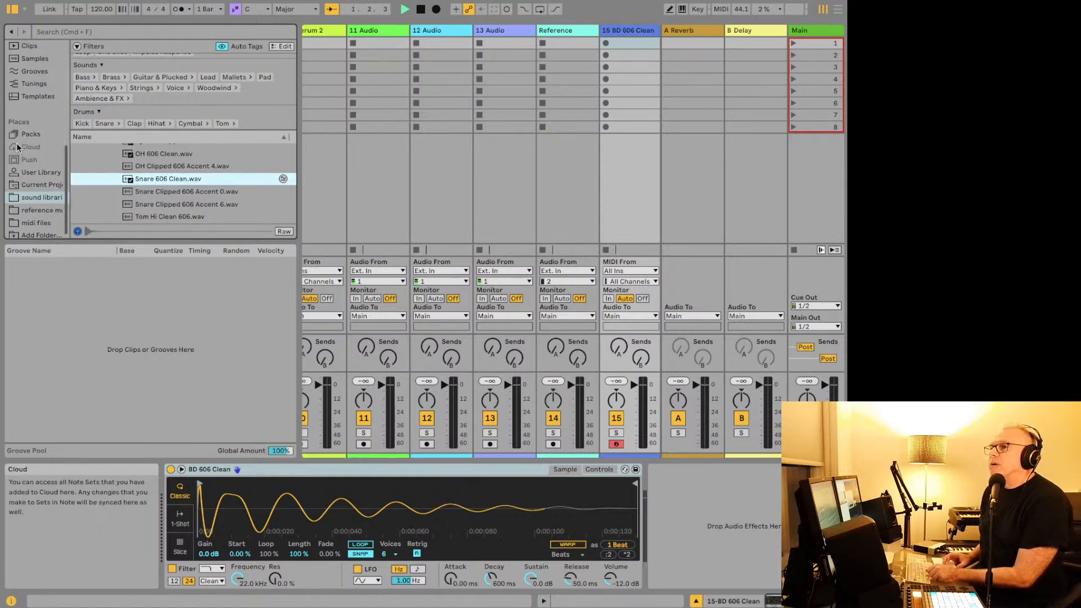
{"action": "left_click", "coordinate": [29, 99]}
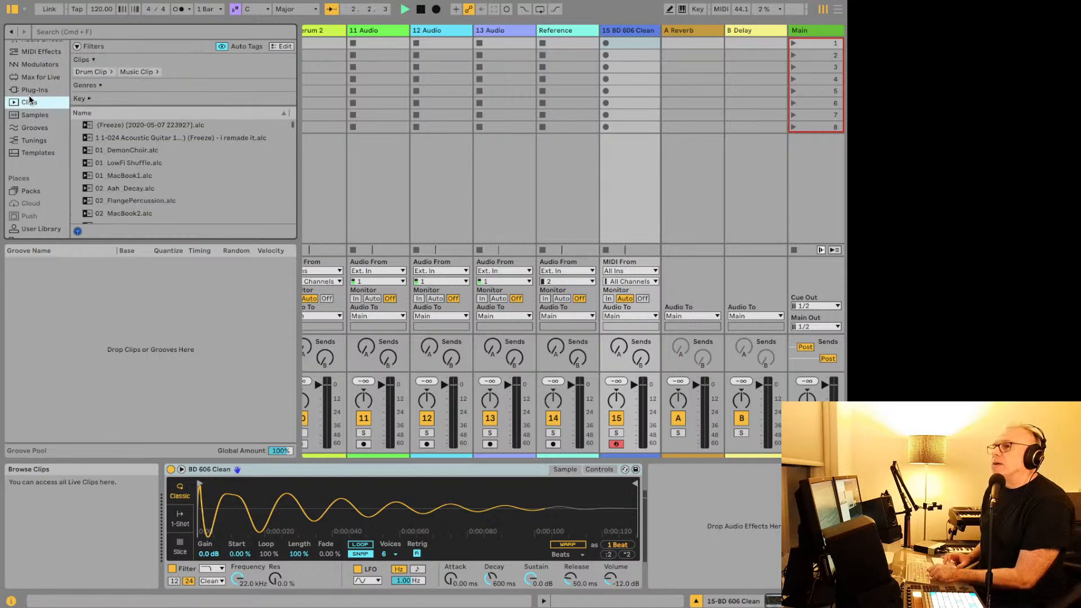
{"action": "left_click", "coordinate": [29, 90]}
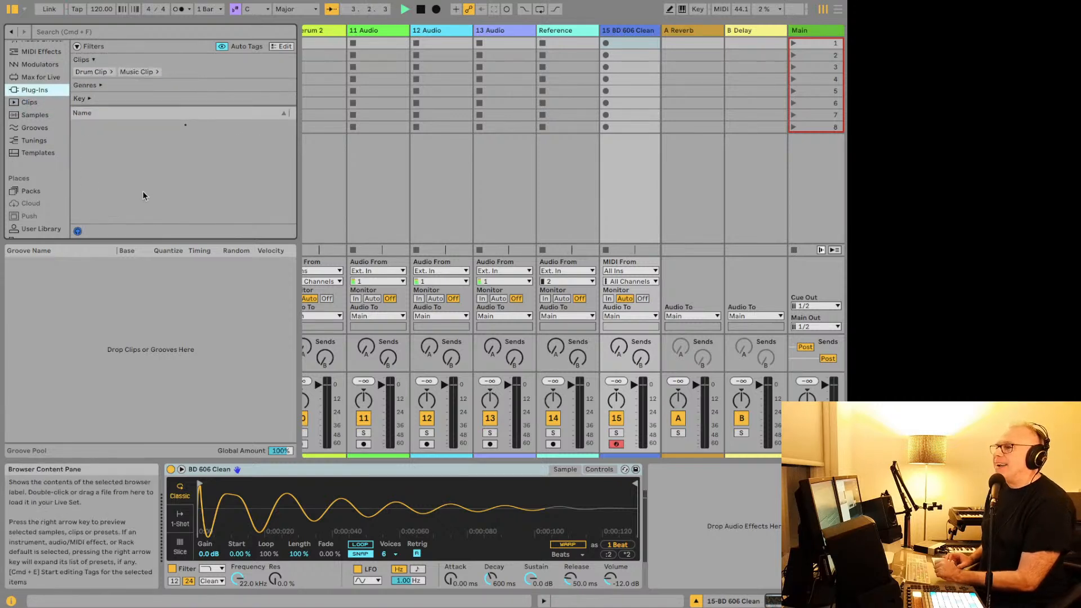
{"action": "left_click", "coordinate": [183, 134]}
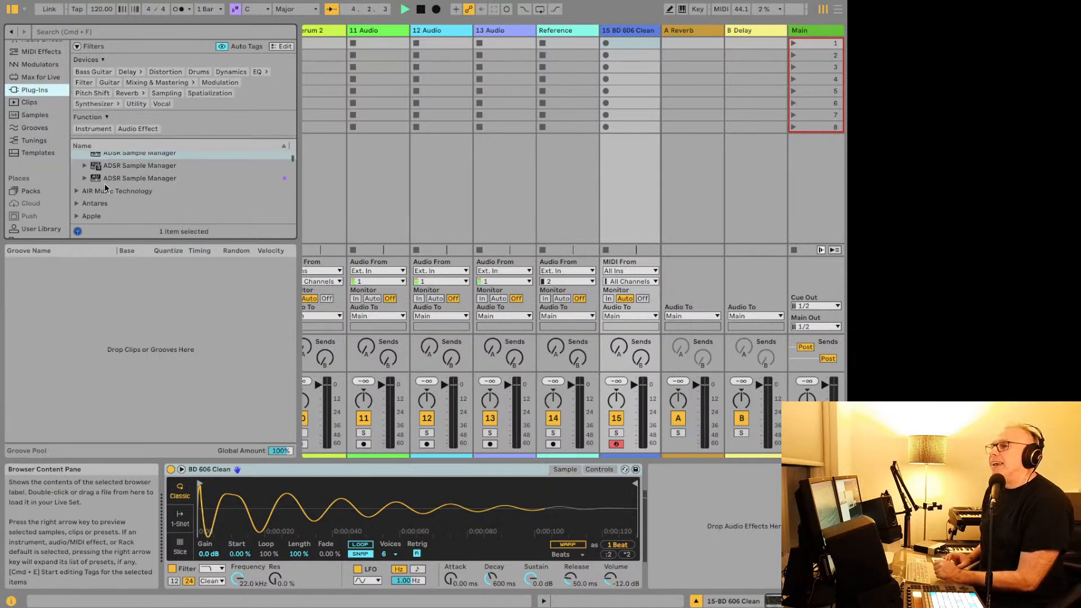
{"action": "left_click", "coordinate": [76, 192]}
{"action": "scroll", "coordinate": [90, 186], "scroll_direction": "down", "scroll_amount": 1}
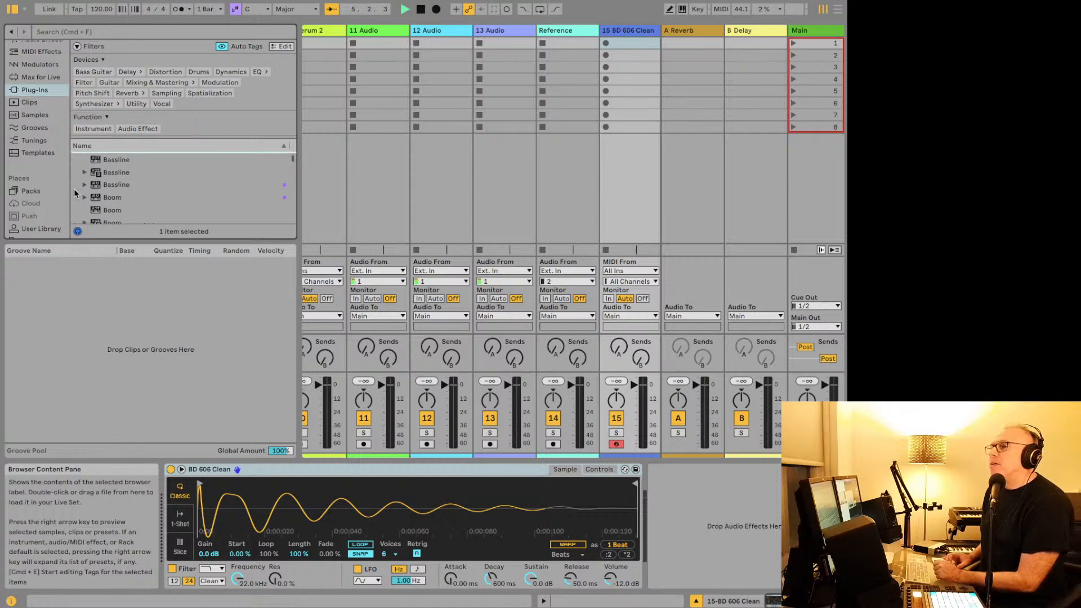
{"action": "left_click", "coordinate": [129, 185]}
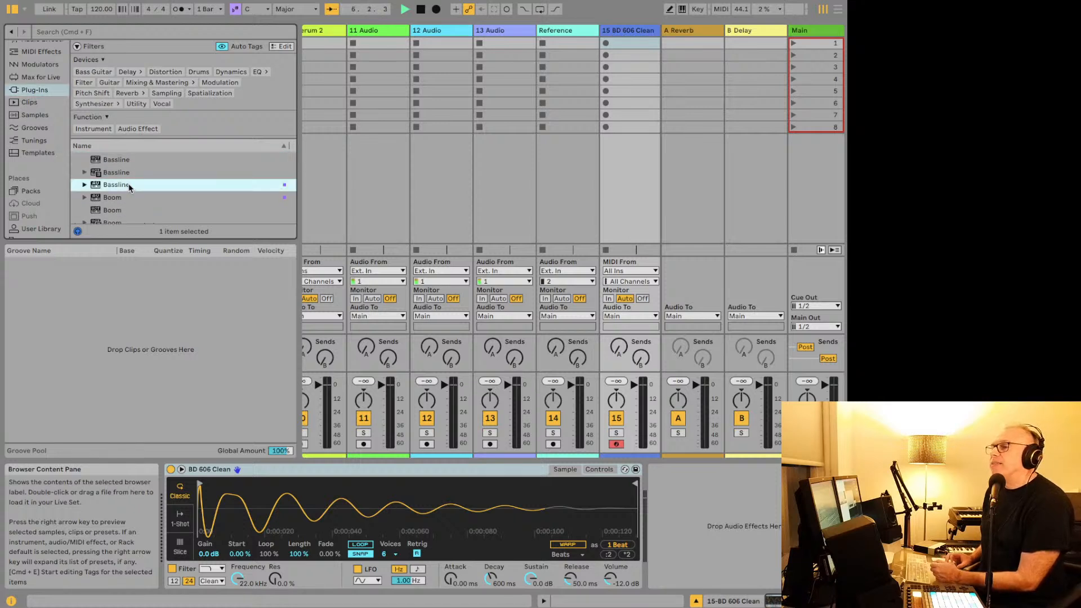
{"action": "double_click", "coordinate": [128, 185]}
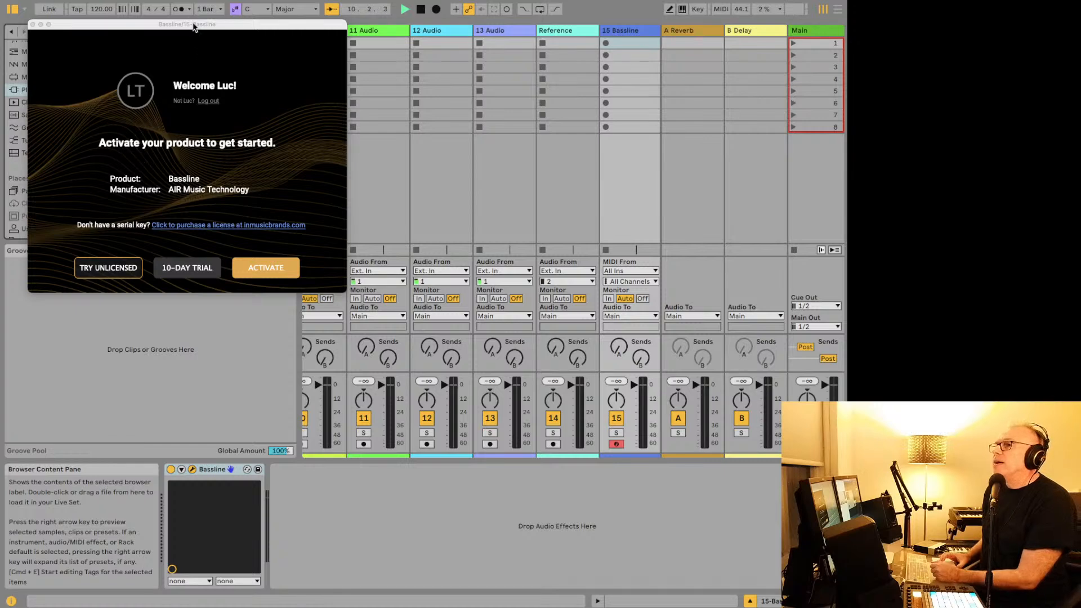
Step: Toggle the plug-in window display and reposition the Bassline window beside the browser's plug-in list
{"action": "left_click_drag", "start_coordinate": [193, 27], "coordinate": [198, 32]}
{"action": "key", "text": "super+alt+p"}
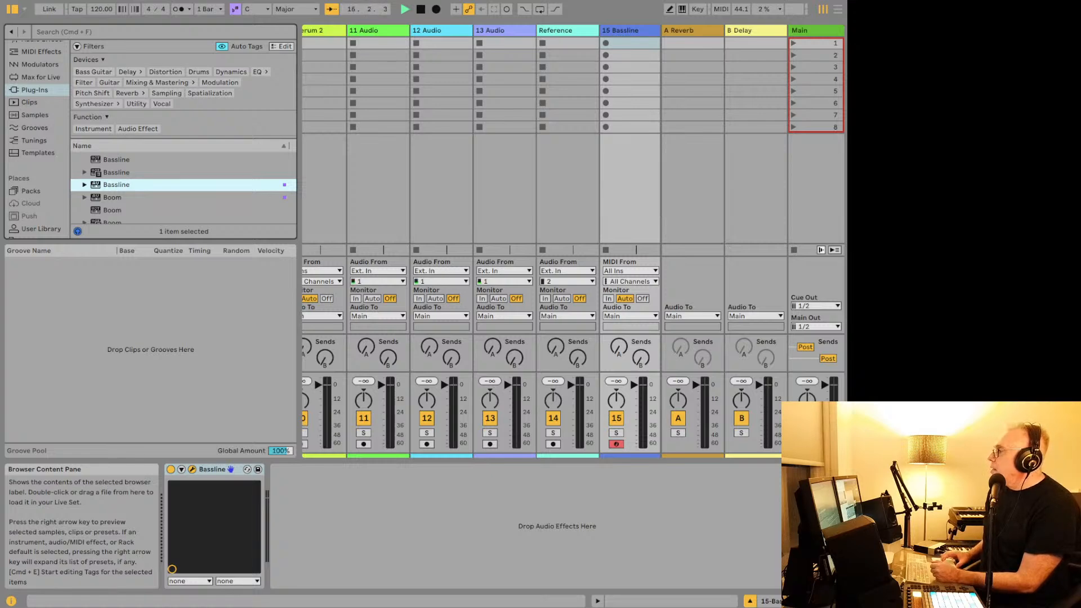
{"action": "left_click_drag", "start_coordinate": [424, 6], "coordinate": [329, 51]}
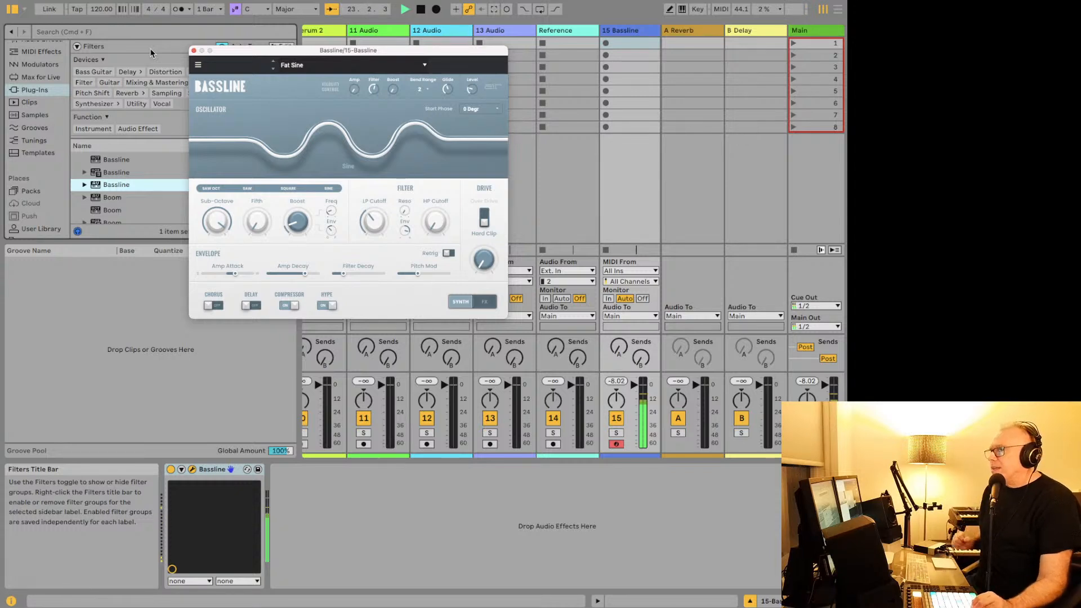
Step: Load the Hardwood preset from Bassline's Thwack category
{"action": "left_click", "coordinate": [314, 67]}
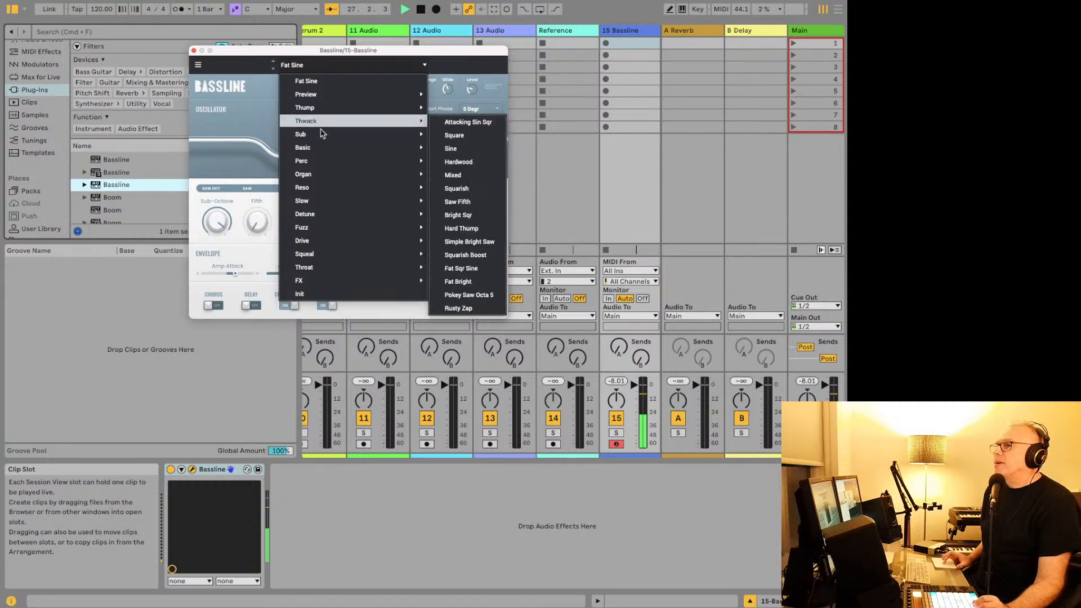
{"action": "mouse_move", "coordinate": [337, 133]}
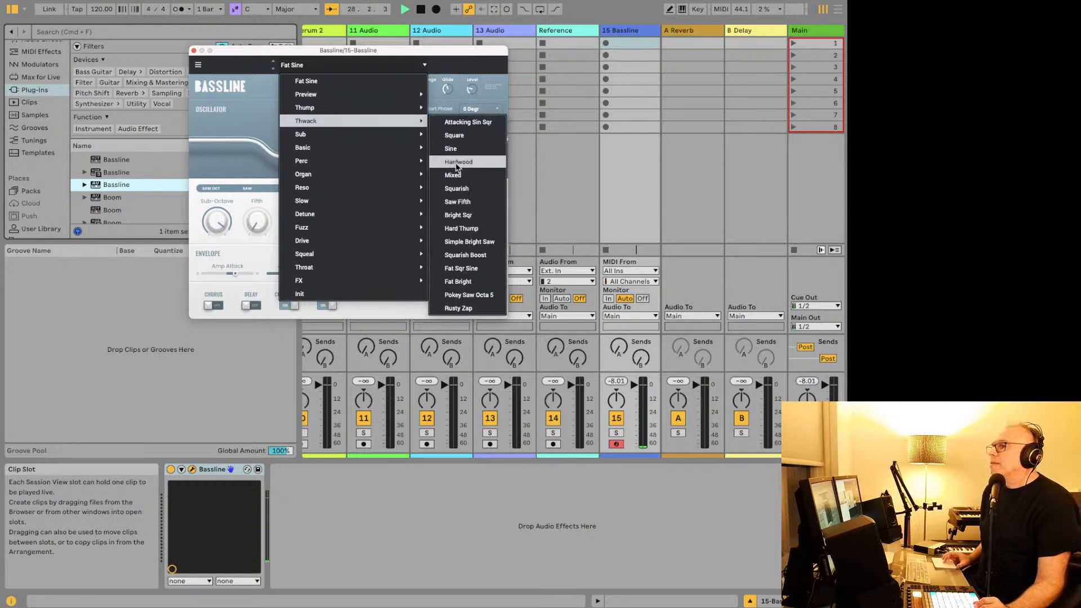
{"action": "left_click", "coordinate": [455, 162]}
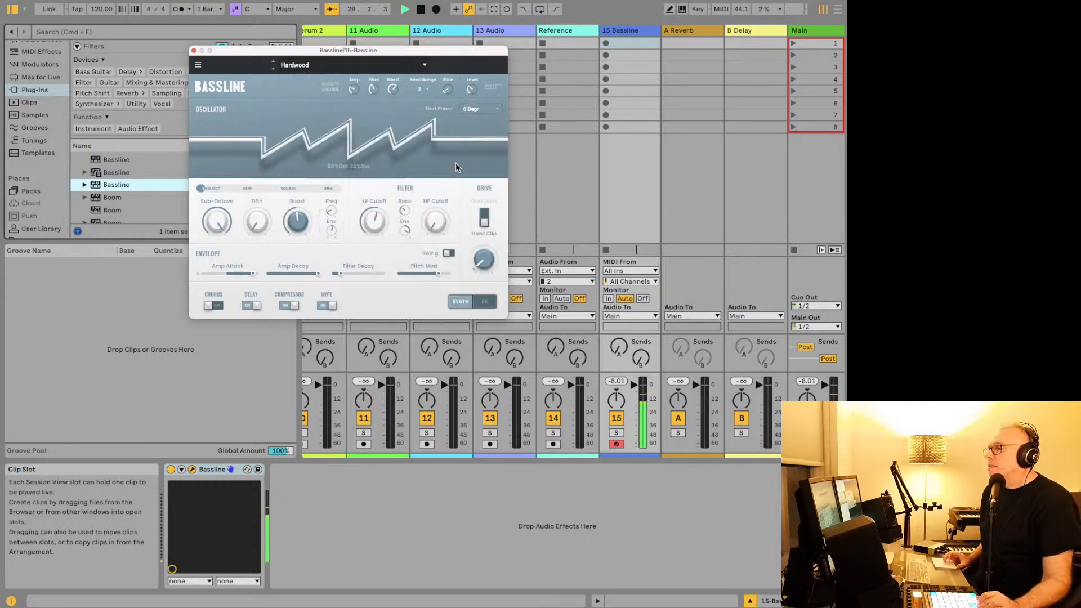
Step: Audition the Bassline presets after Hardwood one by one up to Bright Sqr, and step back to Squarish
{"action": "mouse_move", "coordinate": [375, 89]}
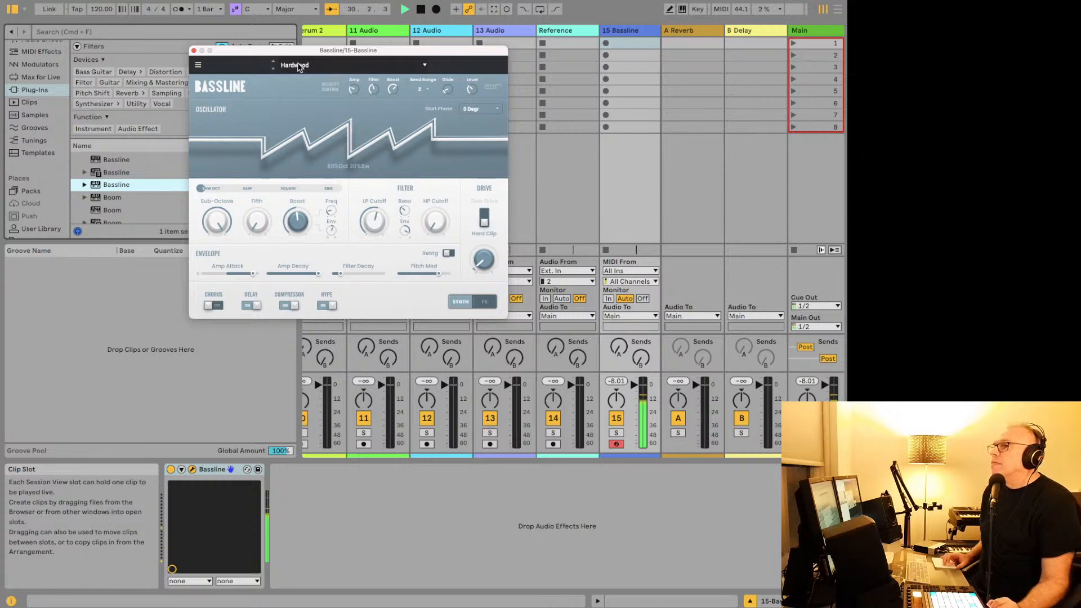
{"action": "left_click", "coordinate": [271, 69]}
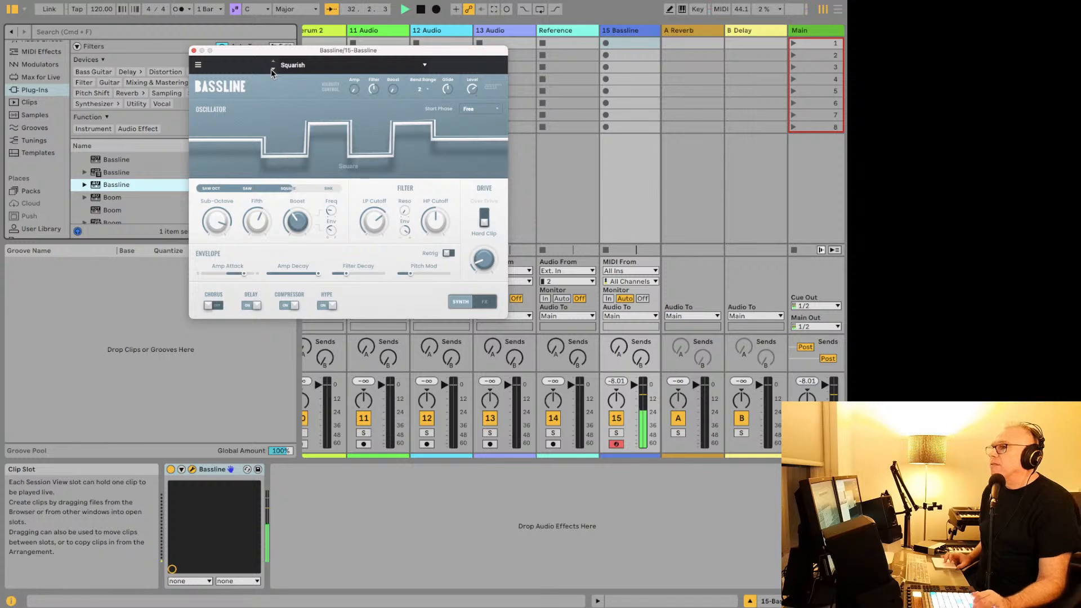
{"action": "left_click", "coordinate": [272, 70]}
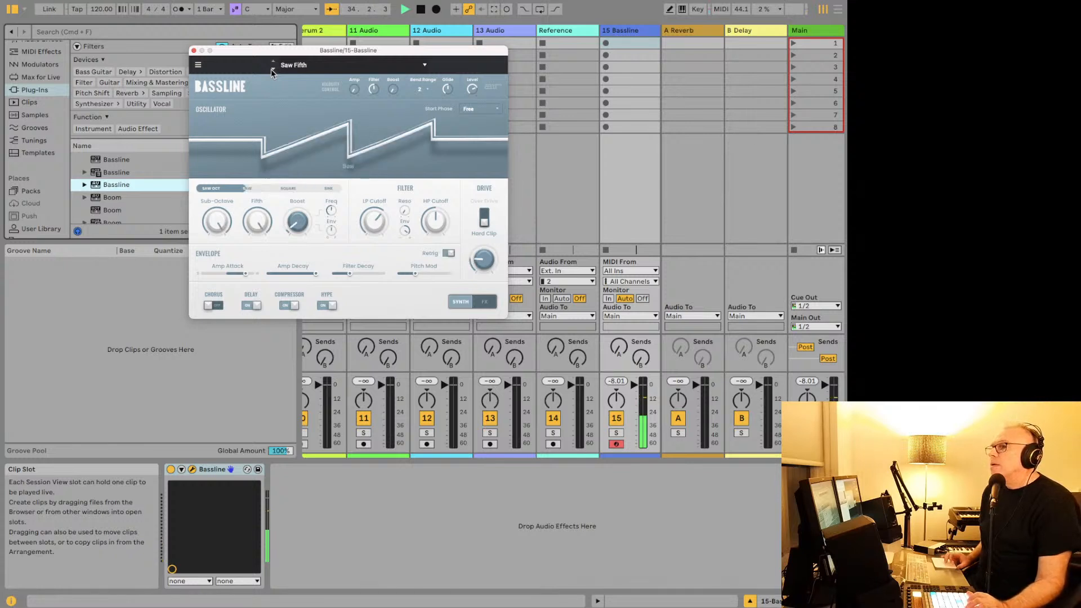
{"action": "left_click", "coordinate": [272, 69]}
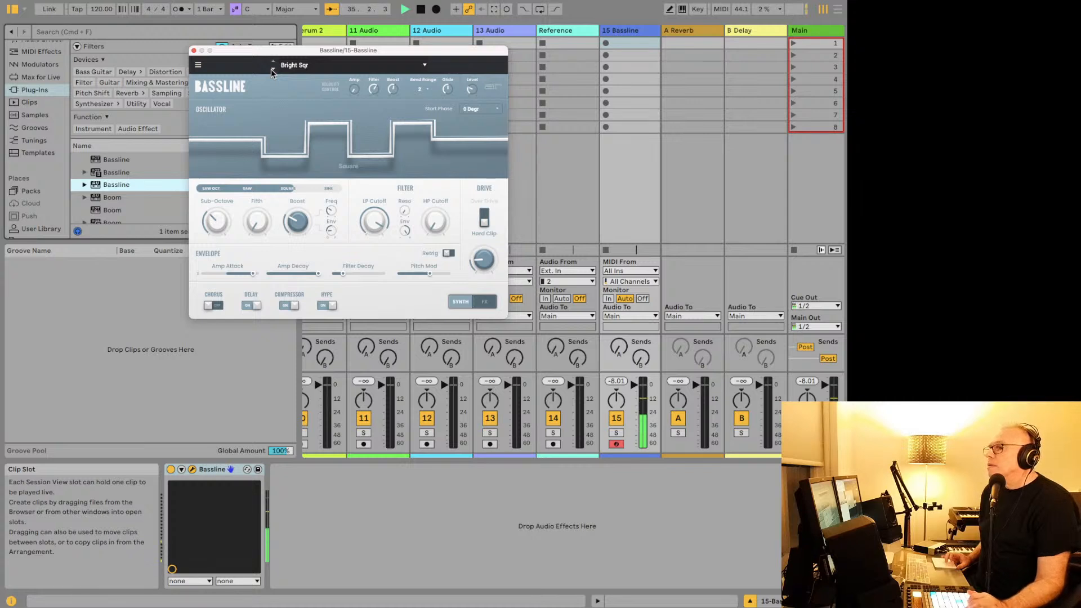
{"action": "left_click", "coordinate": [273, 61]}
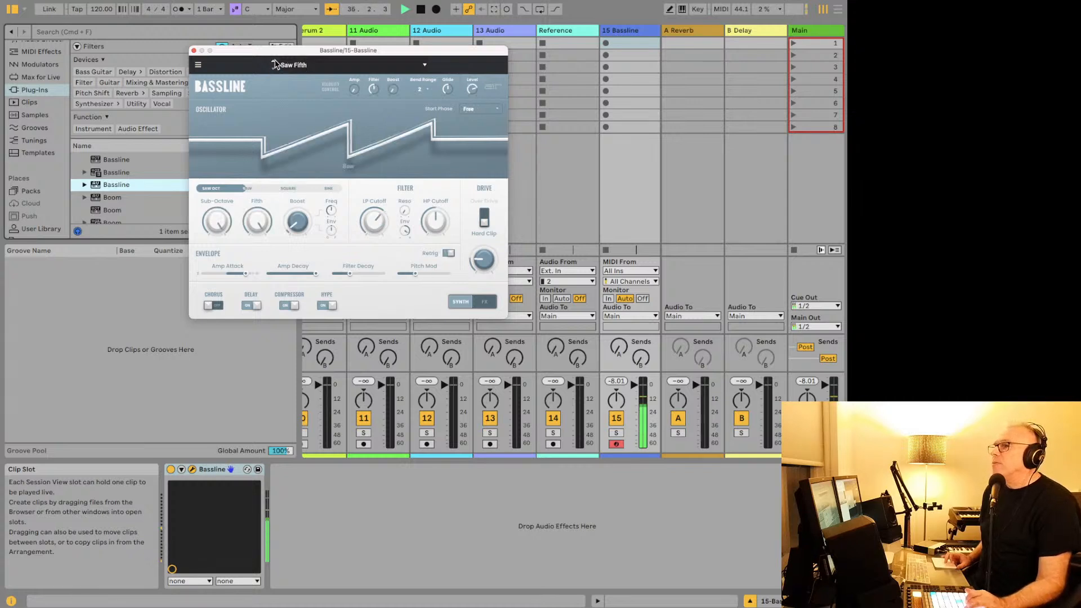
{"action": "left_click", "coordinate": [274, 62]}
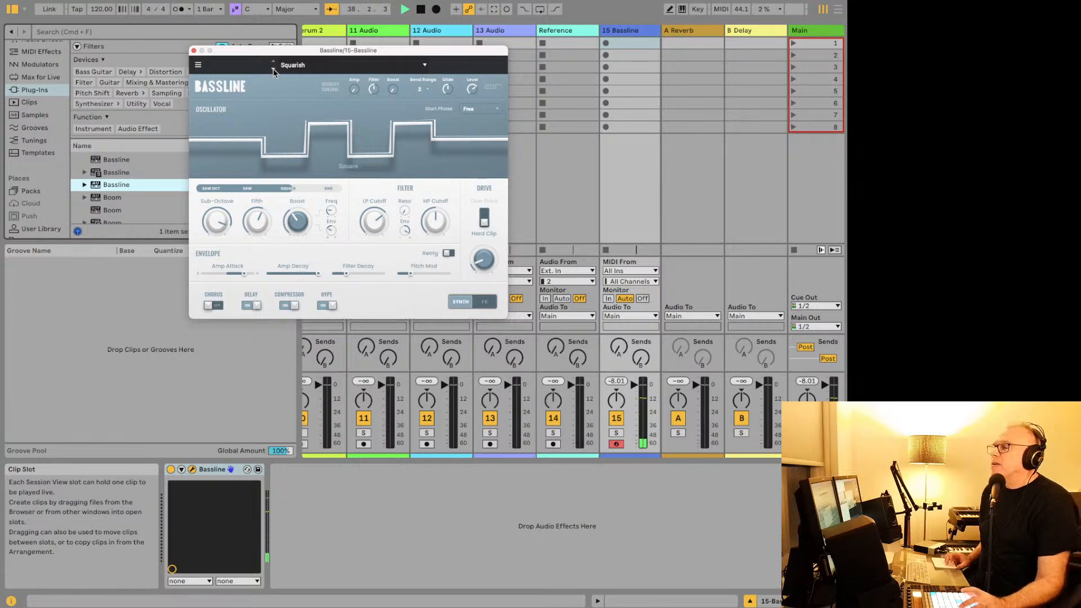
Step: Step Bassline forward from Squarish through Saw Fifth, Bright Sqr, Hard Thump and Squarish Boost to the Fat Sqr Sine preset
{"action": "left_click", "coordinate": [273, 70]}
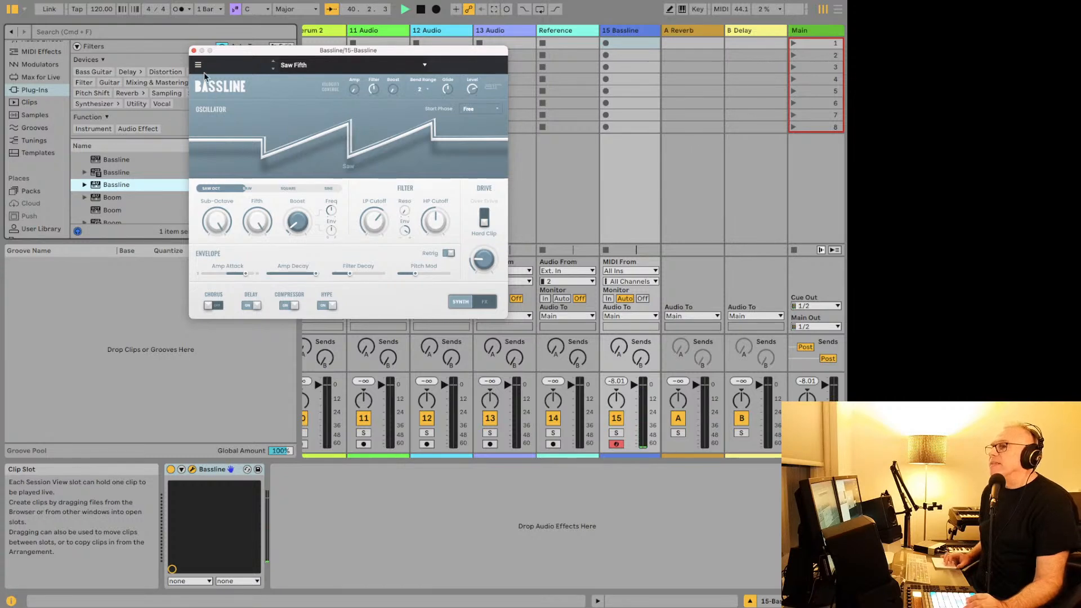
{"action": "left_click", "coordinate": [272, 71]}
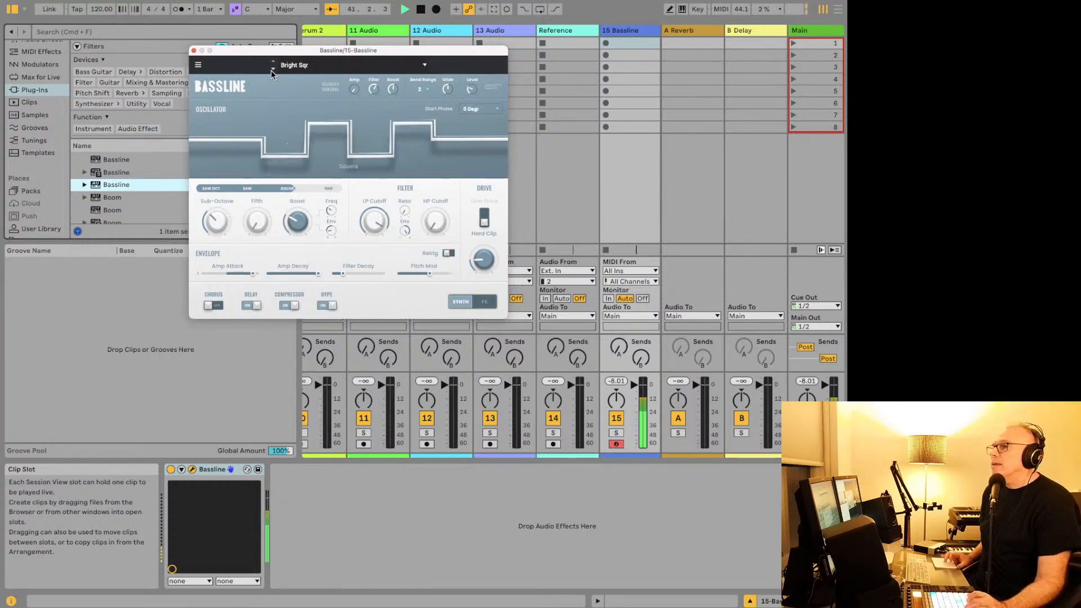
{"action": "left_click", "coordinate": [272, 69]}
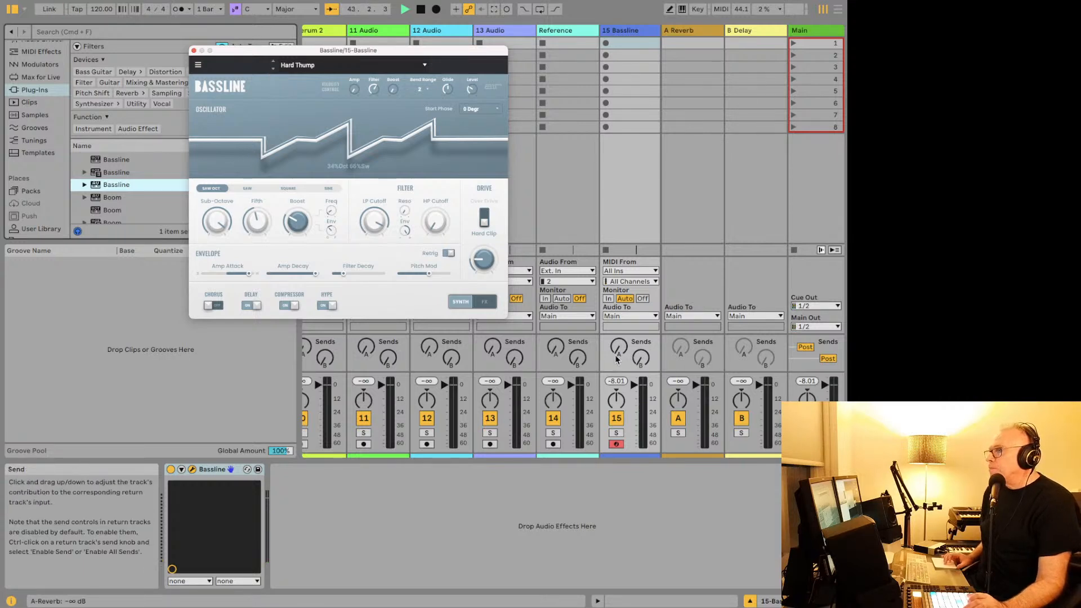
{"action": "mouse_move", "coordinate": [405, 270]}
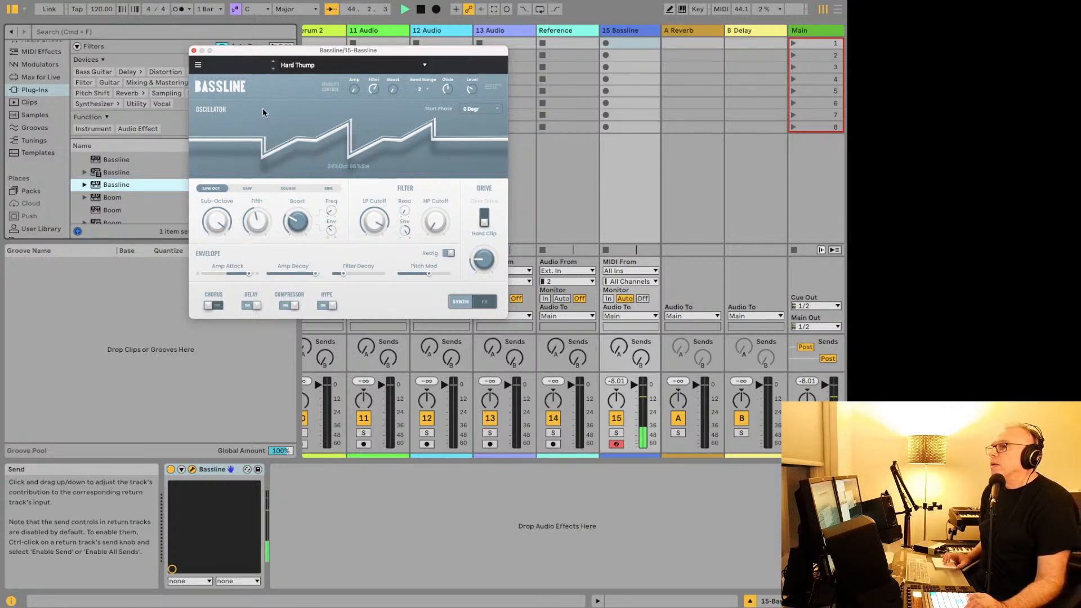
{"action": "left_click", "coordinate": [273, 69]}
{"action": "left_click", "coordinate": [275, 69]}
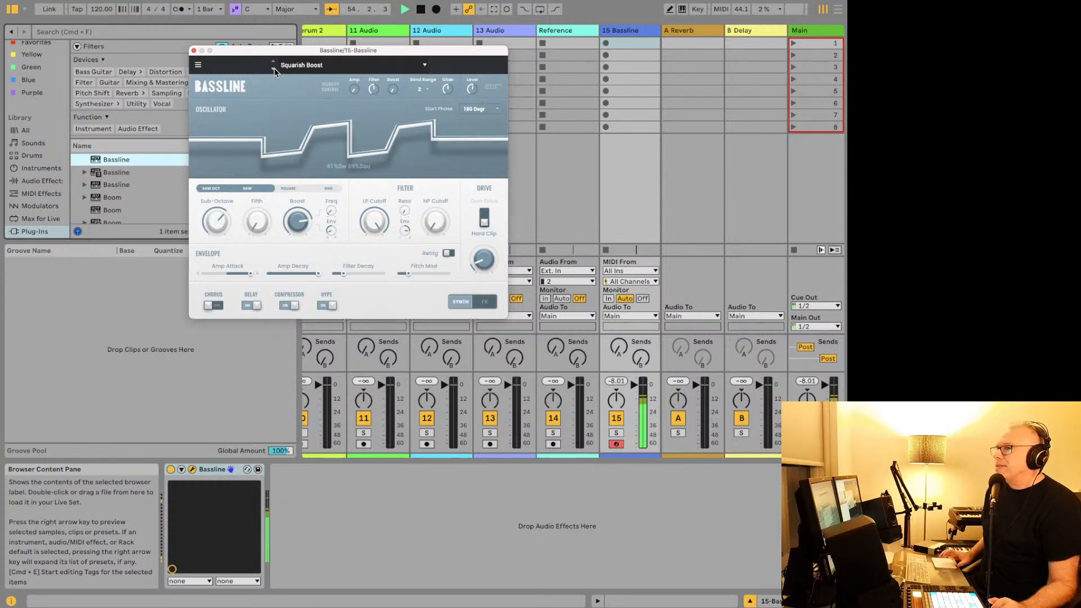
{"action": "left_click", "coordinate": [273, 68]}
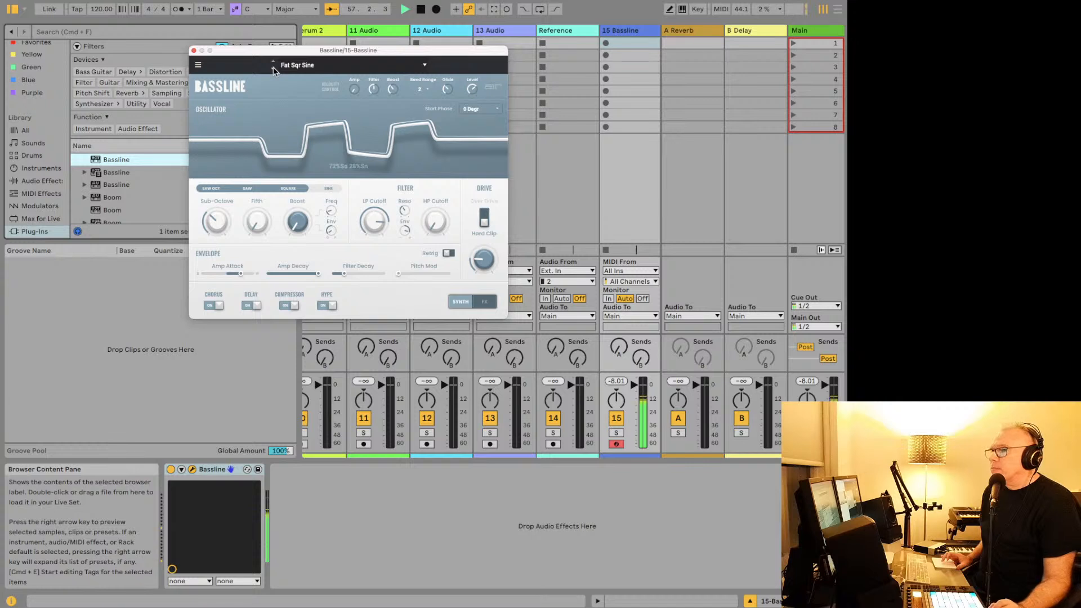
Step: Close the Bassline window, load the Boom drum machine onto track 15 in its place and start its default pattern
{"action": "left_click", "coordinate": [194, 50]}
{"action": "scroll", "coordinate": [111, 207], "scroll_direction": "down", "scroll_amount": 1}
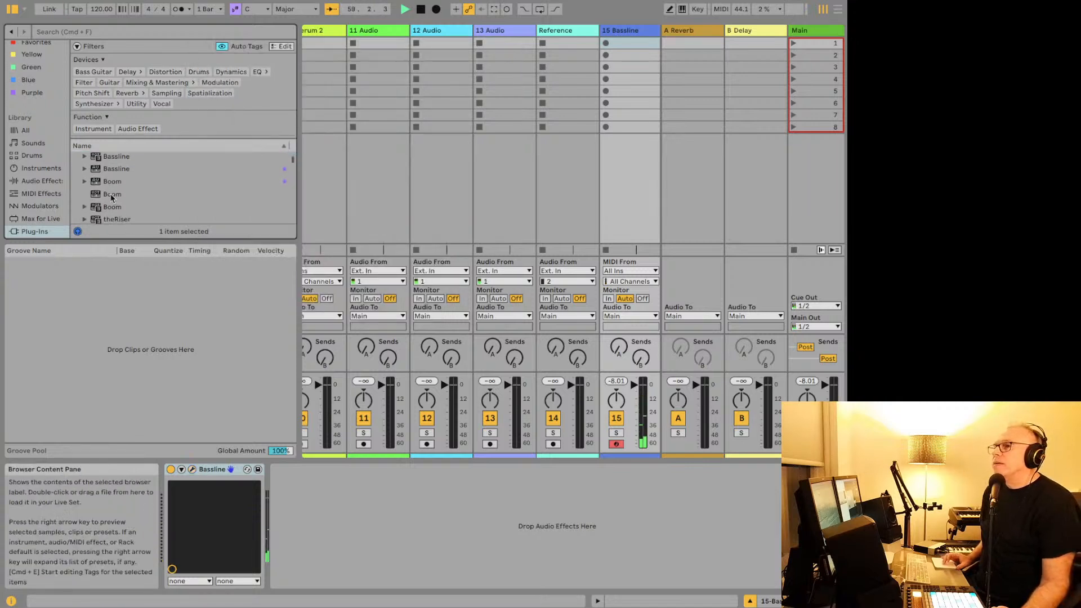
{"action": "left_click", "coordinate": [116, 181]}
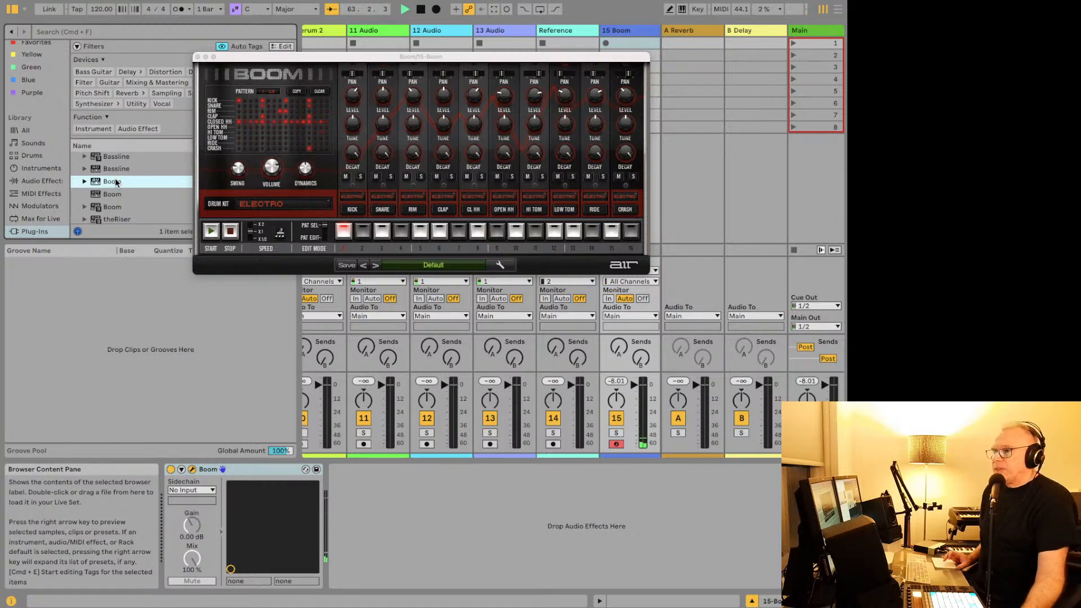
{"action": "left_click", "coordinate": [210, 234]}
{"action": "left_click", "coordinate": [210, 233]}
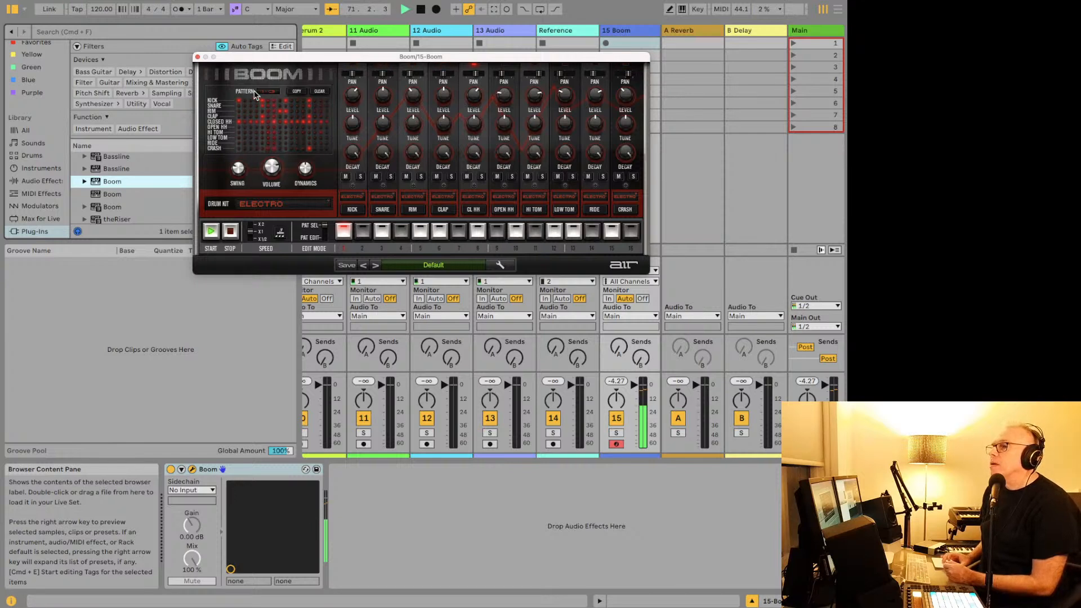
Step: Audition the Dance 1 and Dance 2 drum kits in Boom, return to the Electro kit and stop playback
{"action": "left_click", "coordinate": [271, 204]}
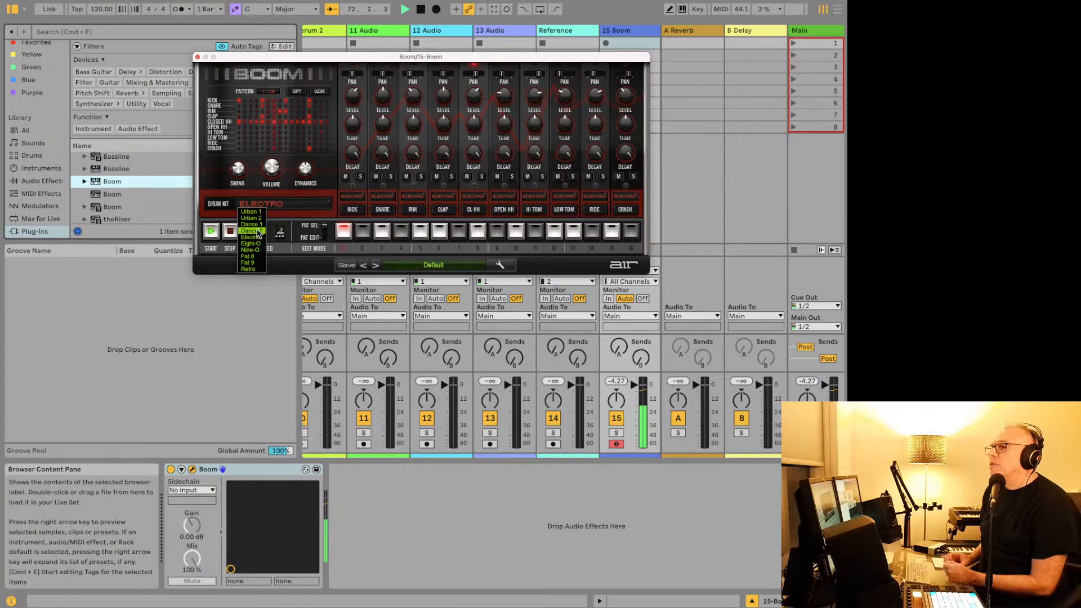
{"action": "left_click", "coordinate": [257, 225]}
{"action": "left_click", "coordinate": [263, 206]}
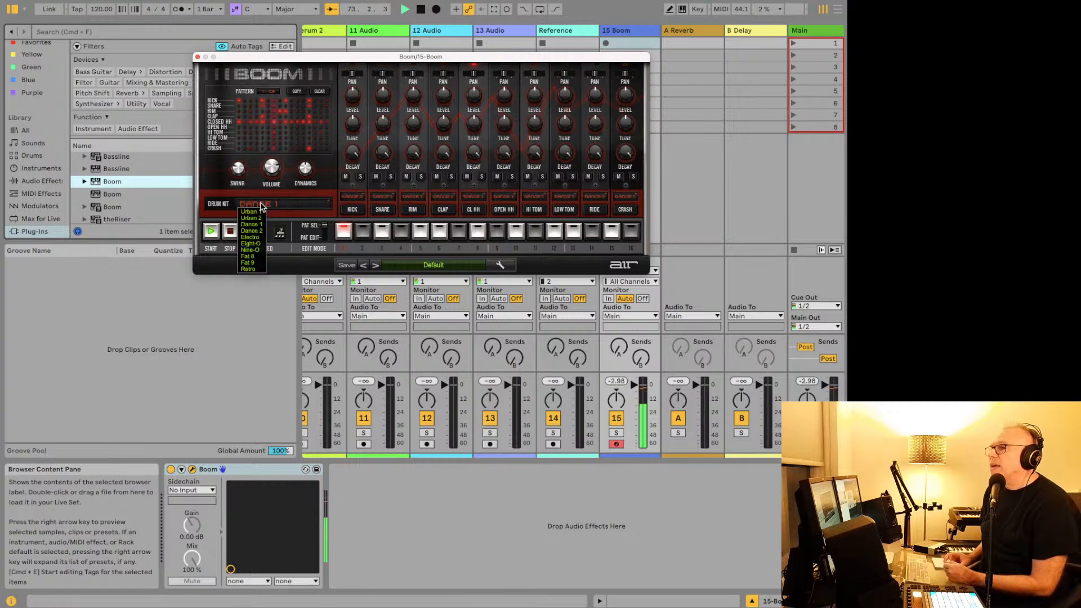
{"action": "left_click", "coordinate": [254, 231]}
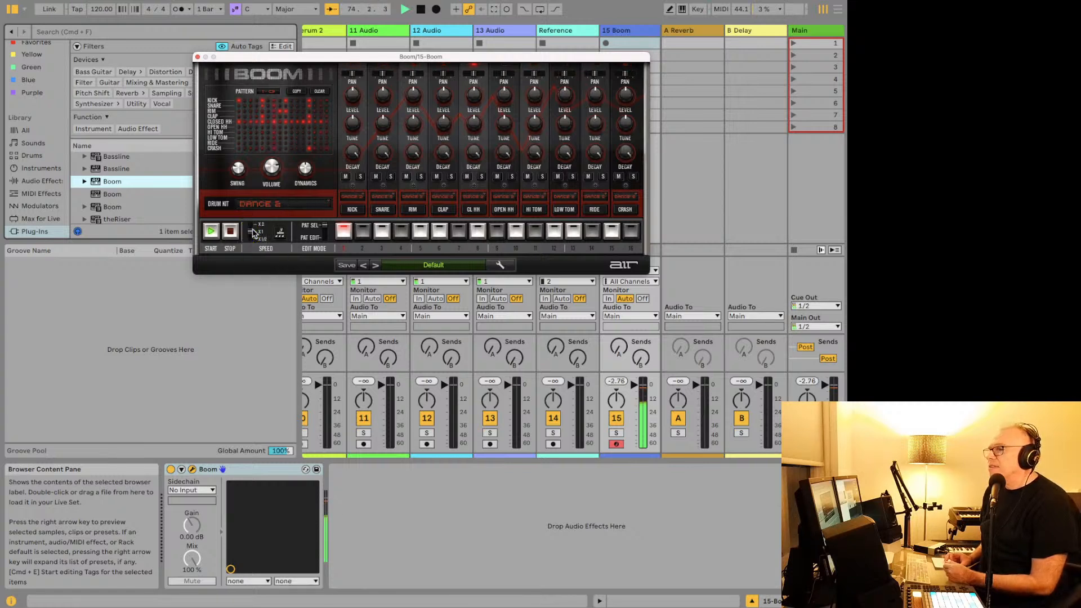
{"action": "left_click", "coordinate": [258, 205]}
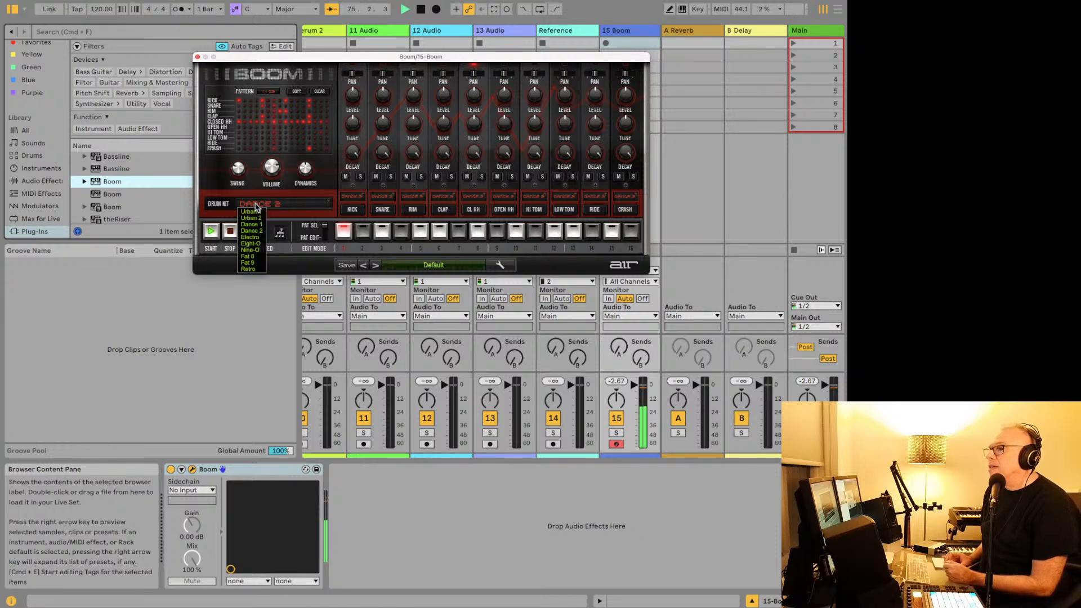
{"action": "left_click", "coordinate": [254, 237]}
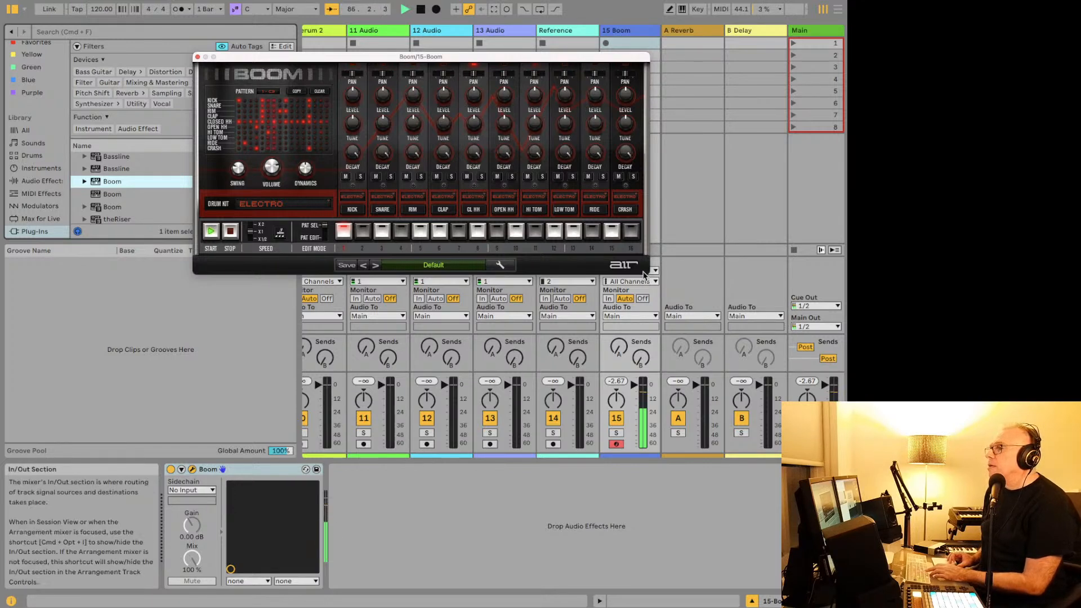
{"action": "key", "text": "space"}
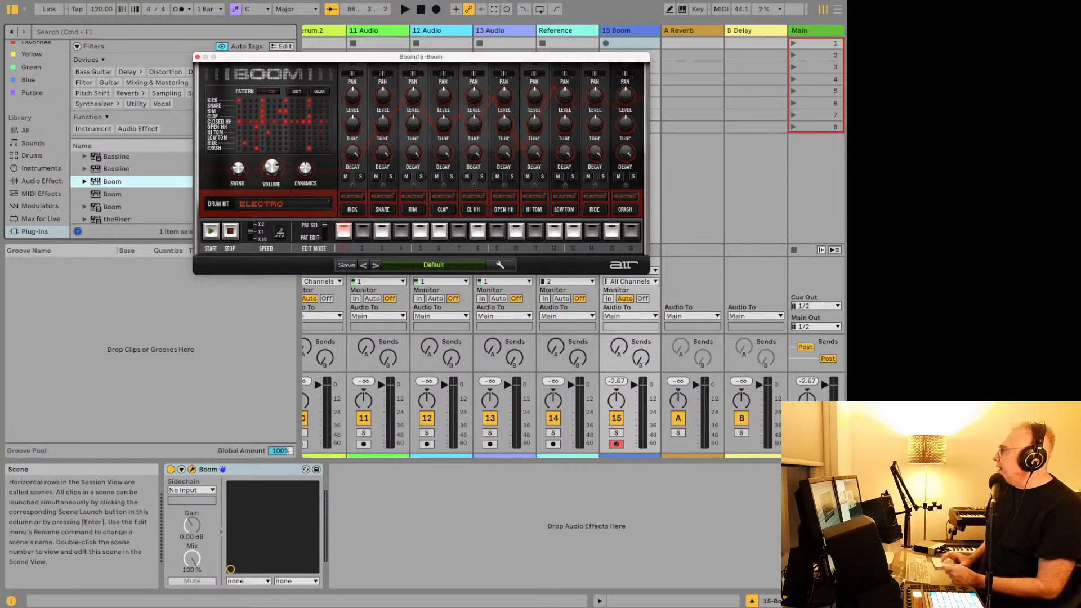
Step: Toggle the Boom plug-in window hidden and shown several times, leaving it shown
{"action": "key", "text": "super+alt+p"}
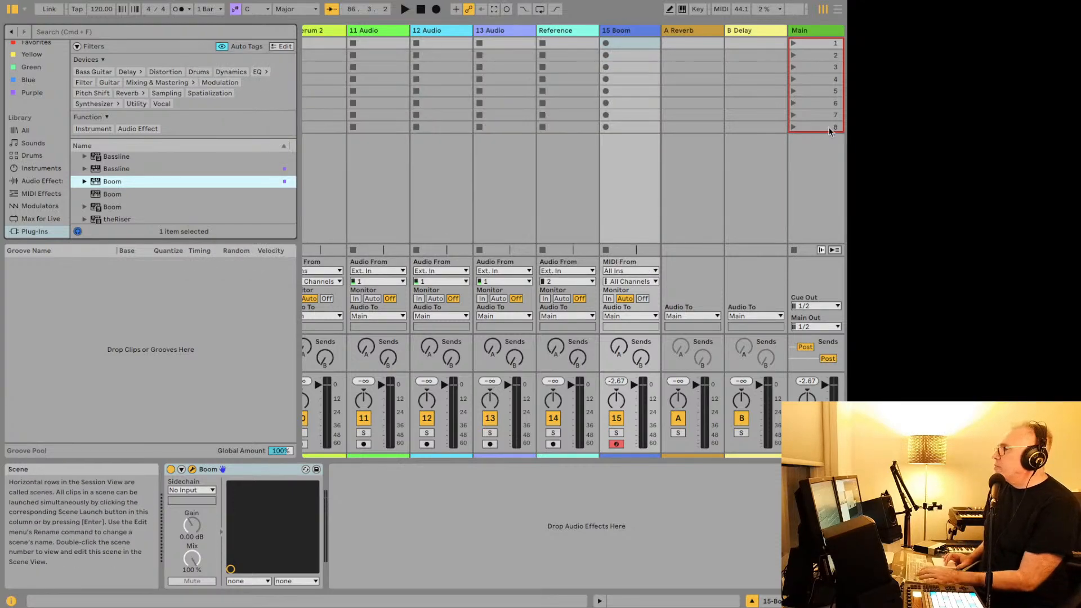
{"action": "key", "text": "super+alt+p"}
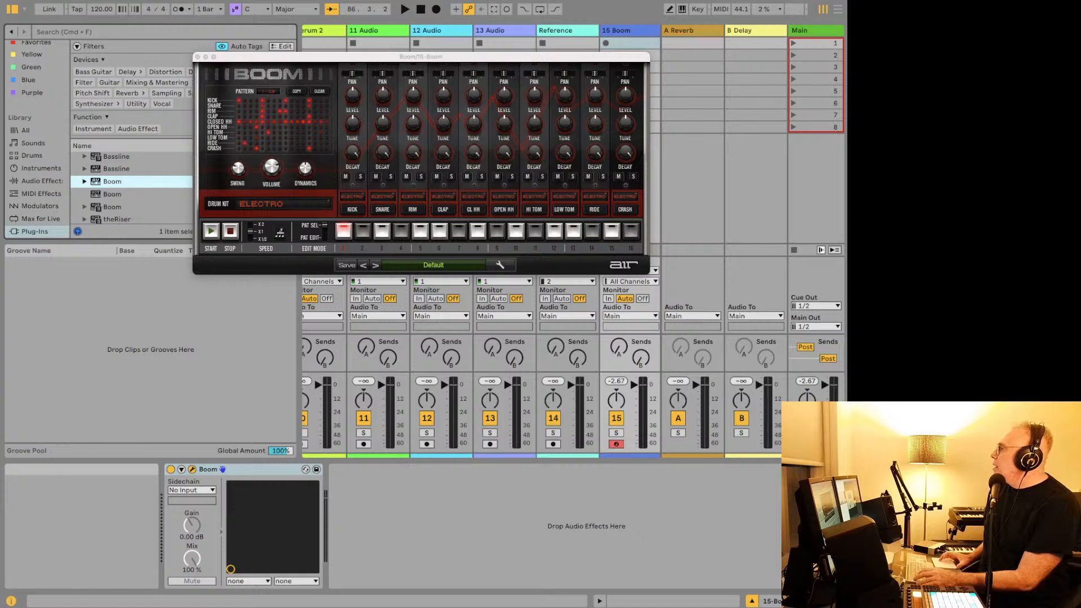
{"action": "key", "text": "super+alt+p"}
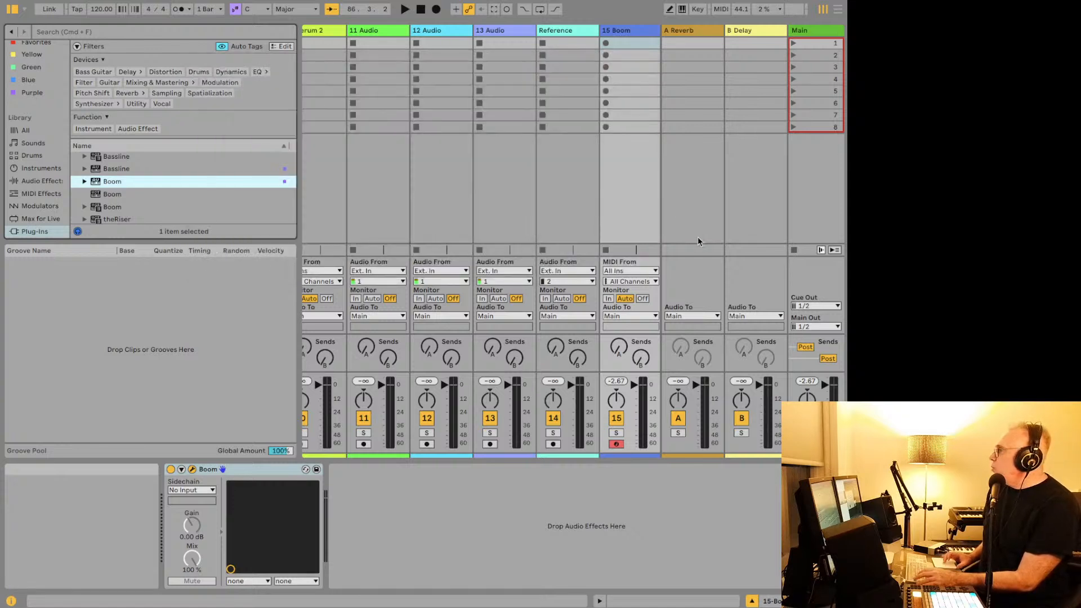
{"action": "key", "text": "super+alt+p"}
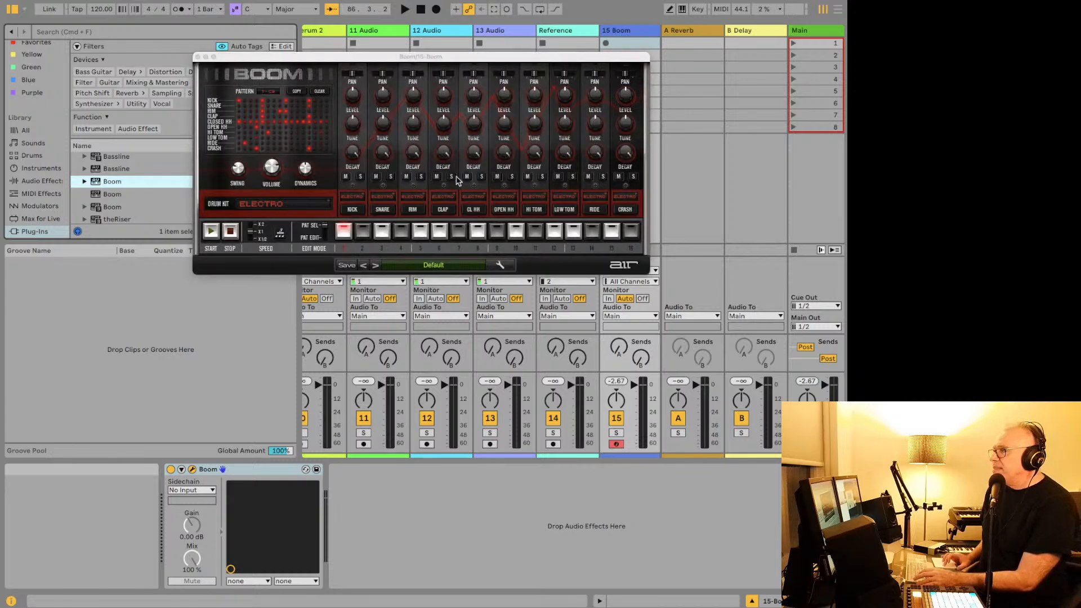
{"action": "key", "text": "super+alt+p"}
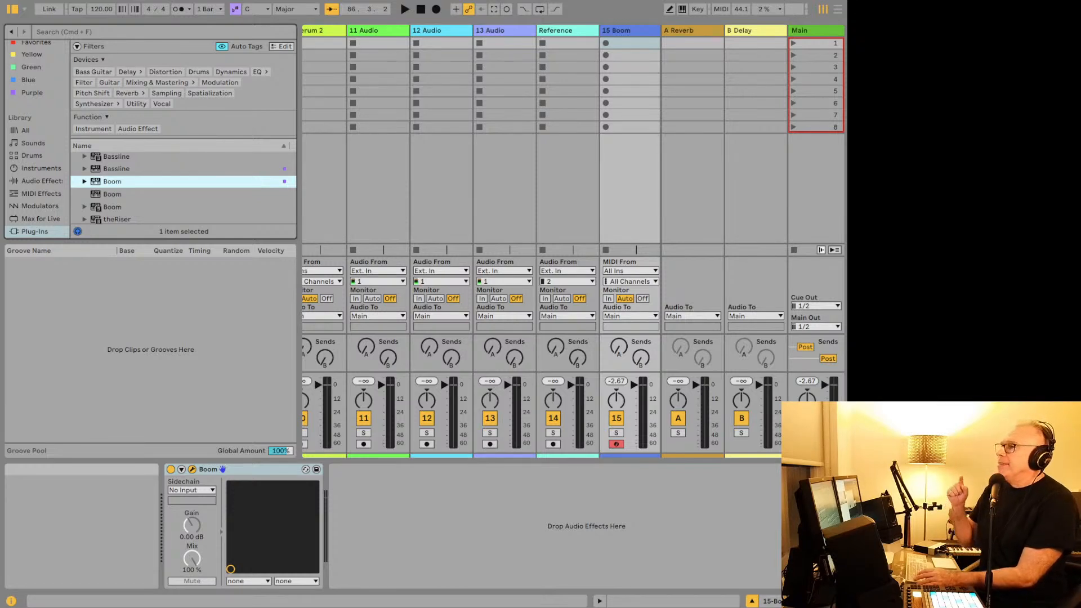
{"action": "key", "text": "super+alt+p"}
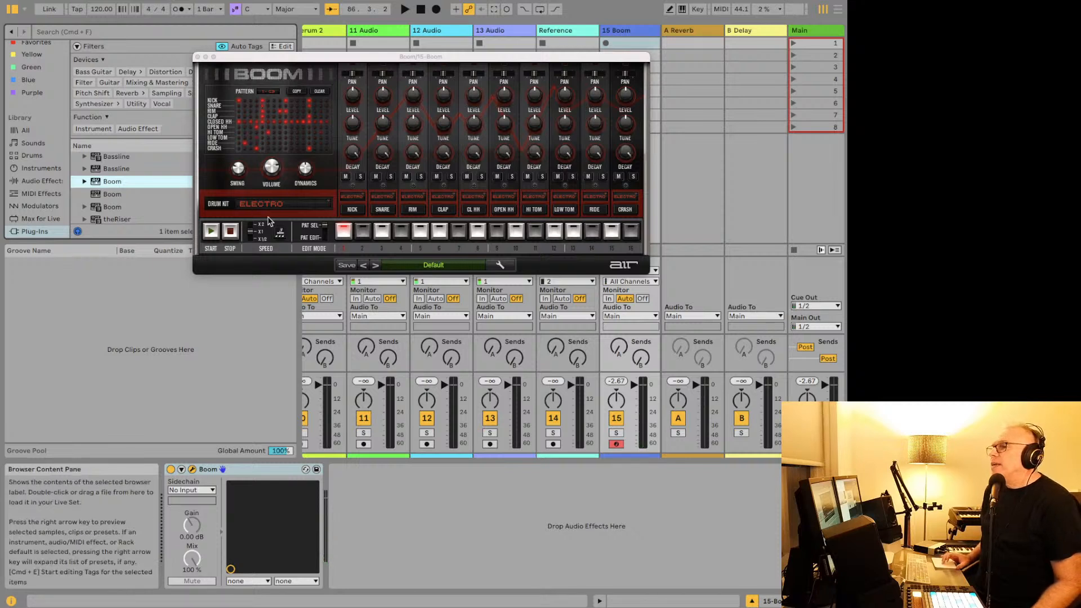
Step: Clear Boom's current pattern and place a few clap, closed hi-hat and hi tom hits in the empty grid
{"action": "left_click", "coordinate": [261, 94]}
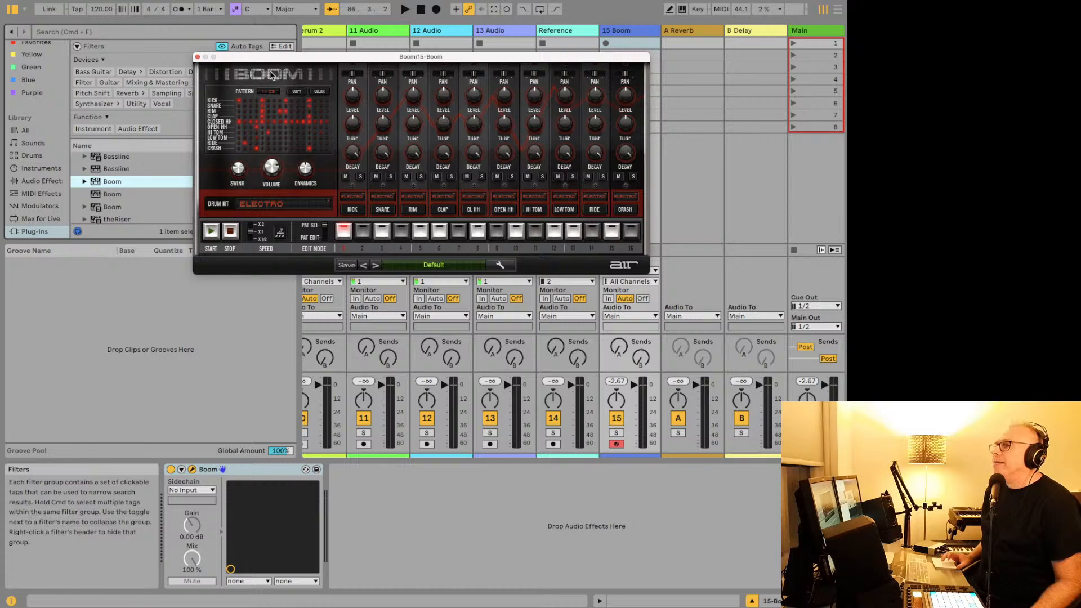
{"action": "left_click", "coordinate": [320, 91]}
{"action": "left_click", "coordinate": [291, 117]}
{"action": "left_click", "coordinate": [274, 122]}
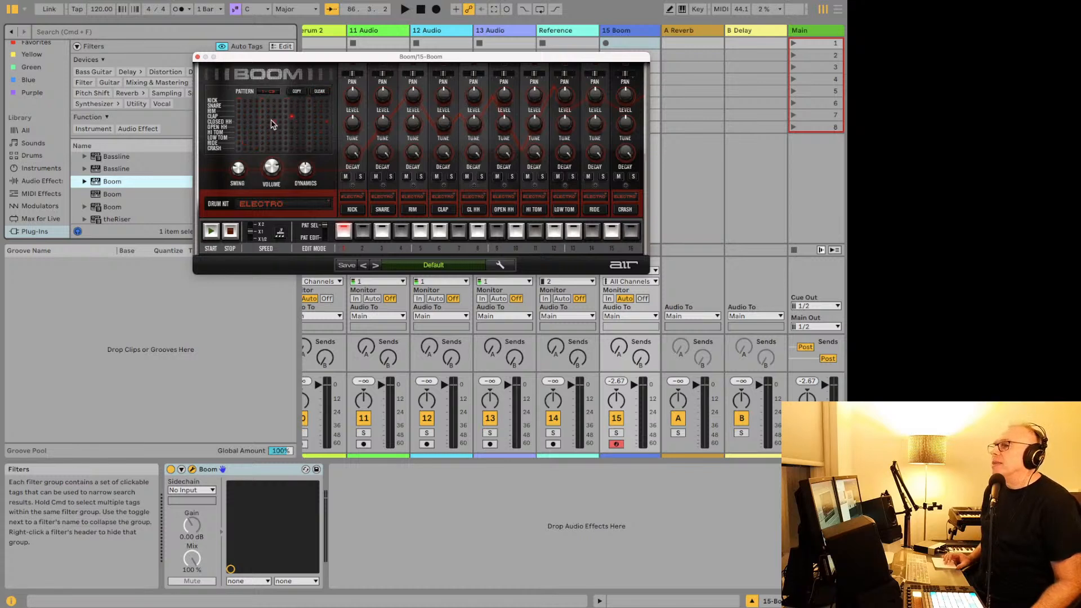
{"action": "left_click", "coordinate": [268, 132]}
{"action": "left_click", "coordinate": [257, 121]}
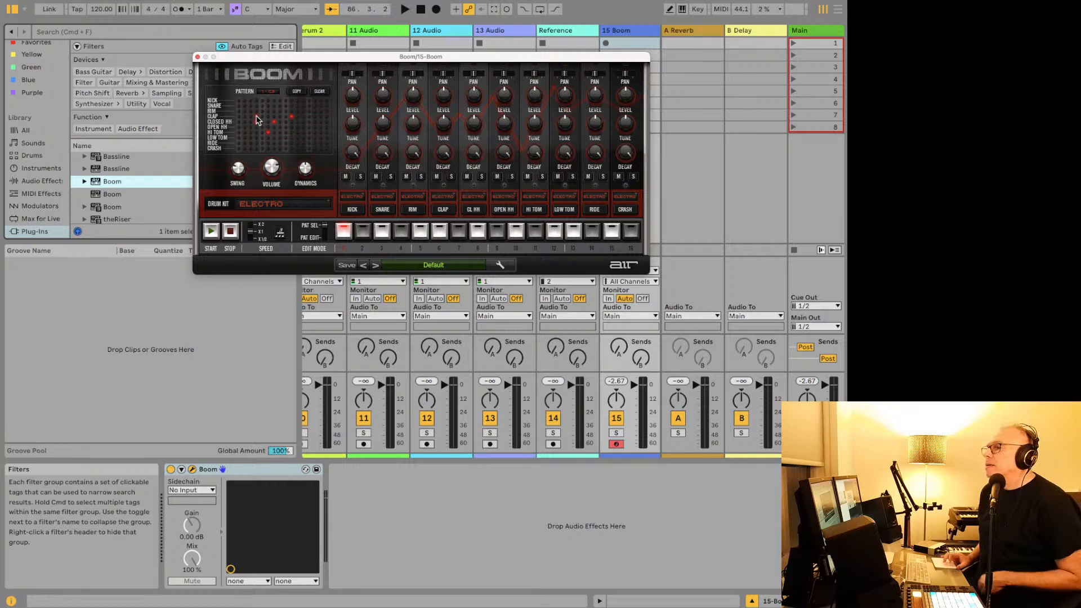
Step: Load the Eight-0 104 preset from Boom's 101 - 120 group and play its pattern
{"action": "left_click", "coordinate": [437, 259]}
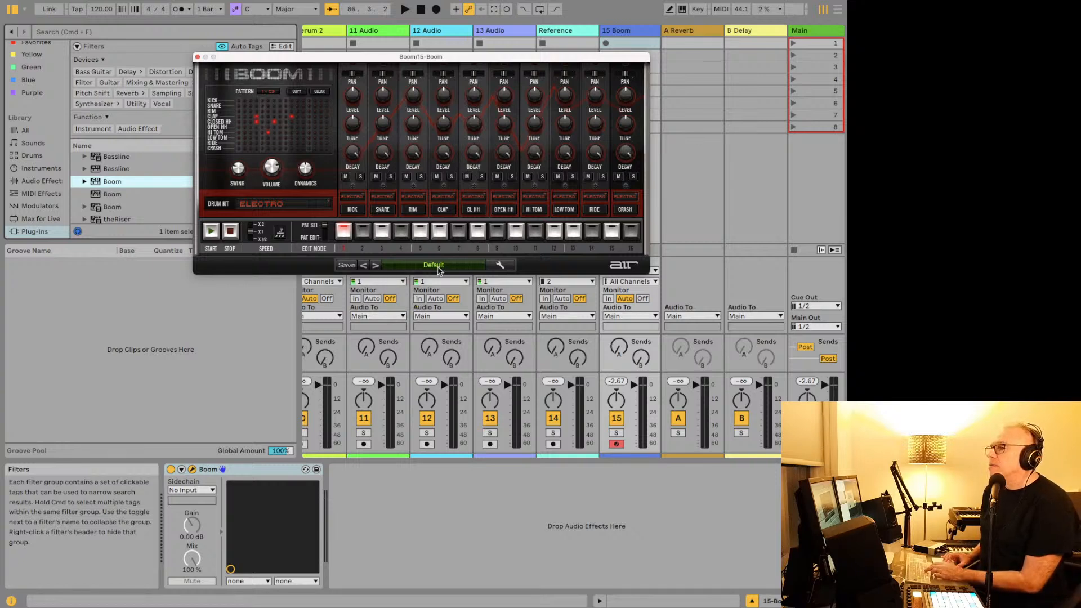
{"action": "mouse_move", "coordinate": [414, 288]}
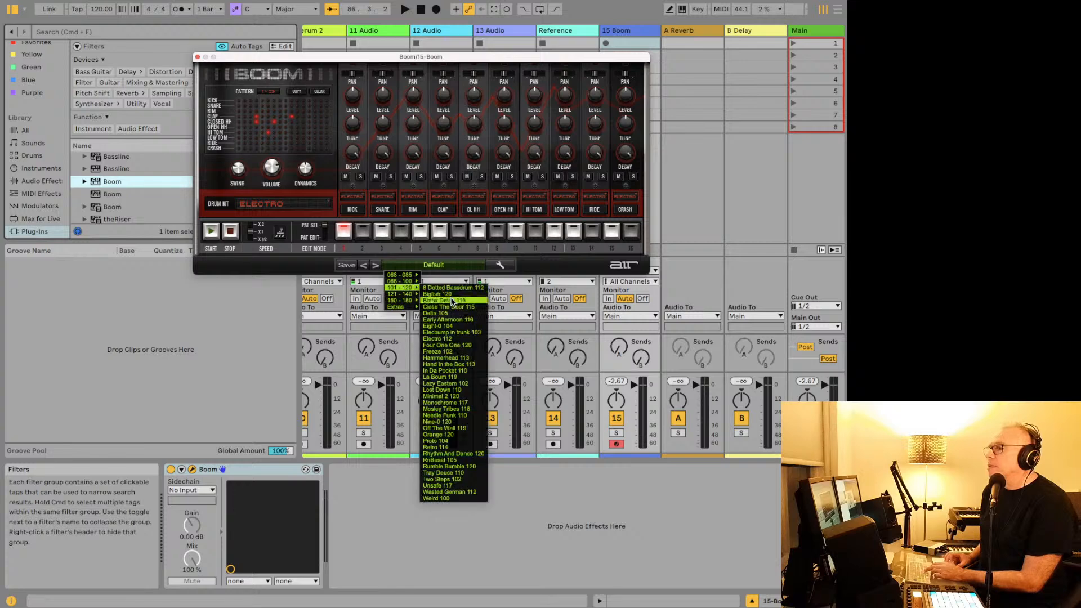
{"action": "left_click", "coordinate": [444, 325]}
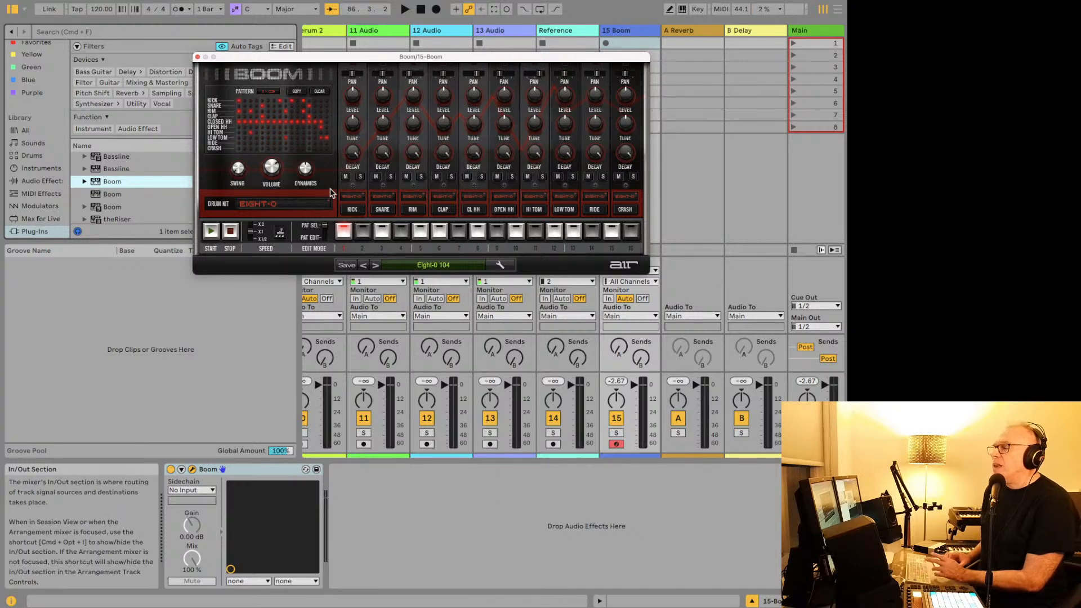
{"action": "key", "text": "space"}
{"action": "key", "text": "space"}
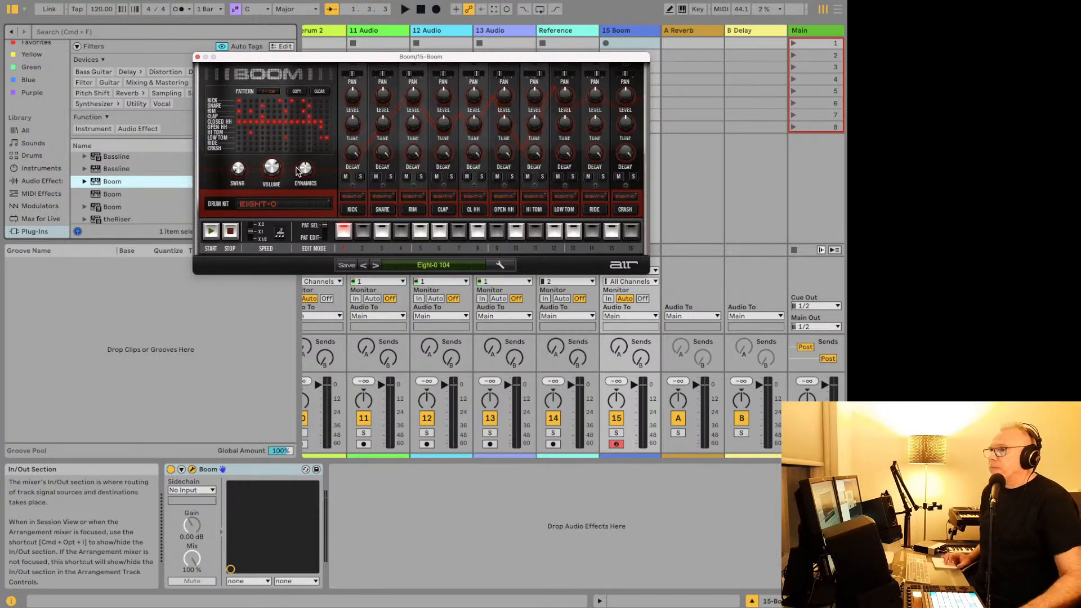
{"action": "left_click", "coordinate": [212, 231]}
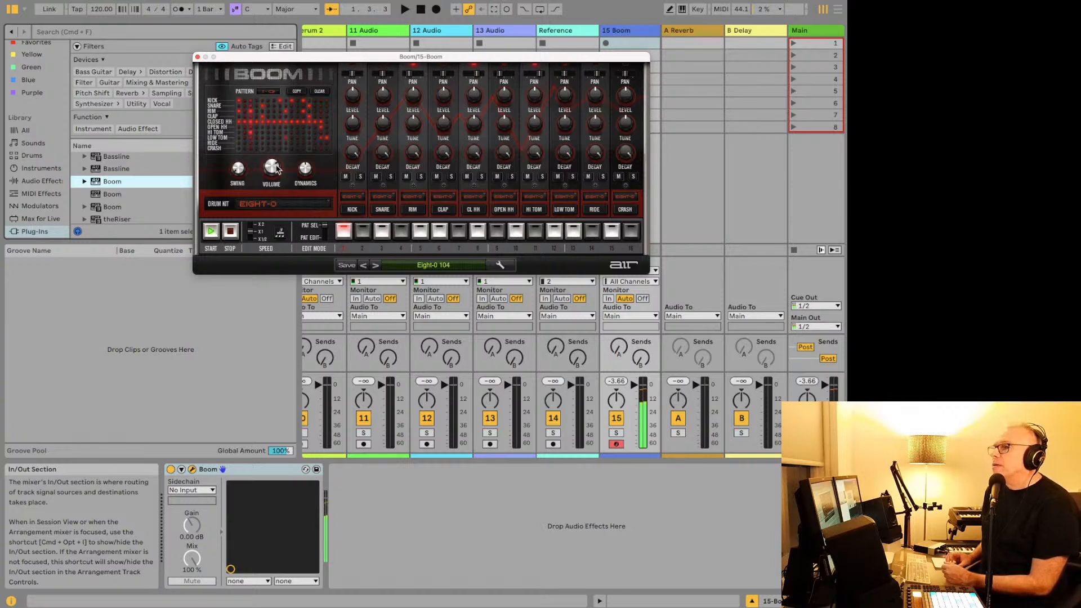
Step: Load the Clubstar 130 preset from Boom's 121 - 140 group and play its pattern
{"action": "left_click", "coordinate": [396, 265]}
{"action": "mouse_move", "coordinate": [420, 294]}
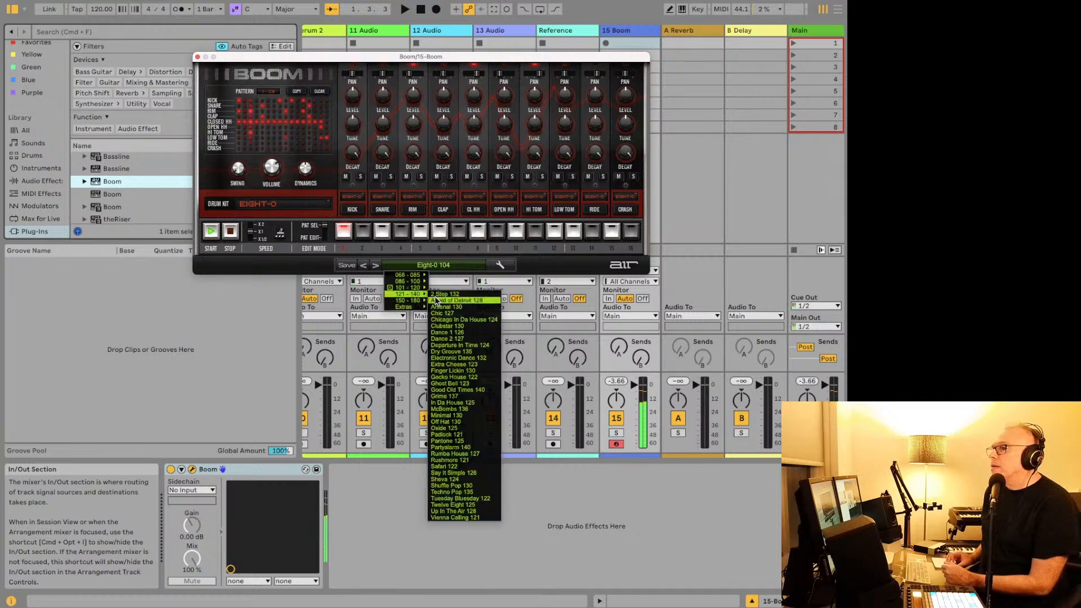
{"action": "left_click", "coordinate": [446, 326]}
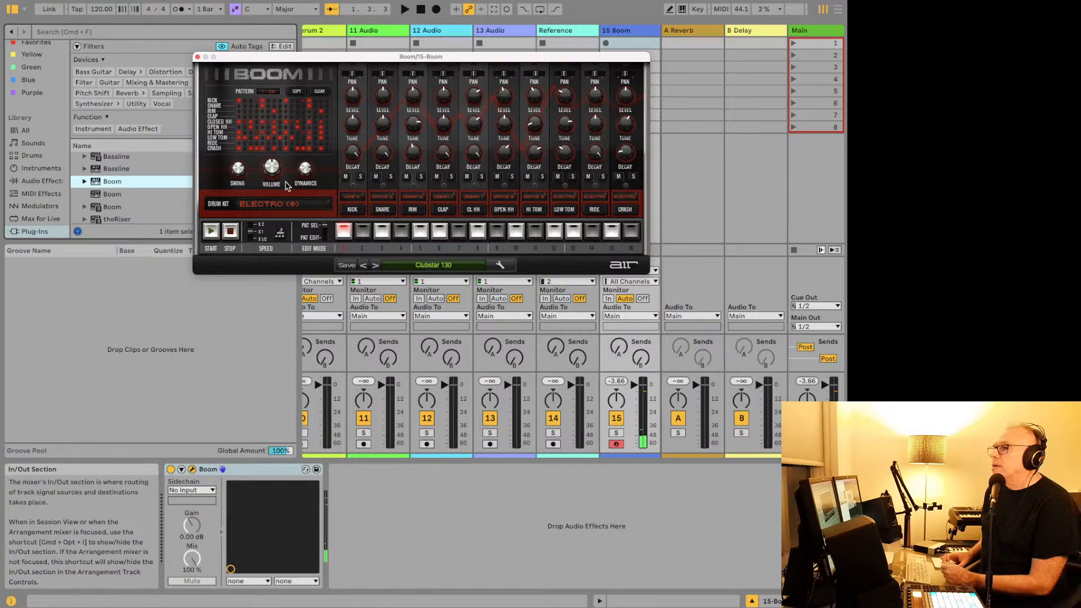
{"action": "left_click", "coordinate": [211, 231]}
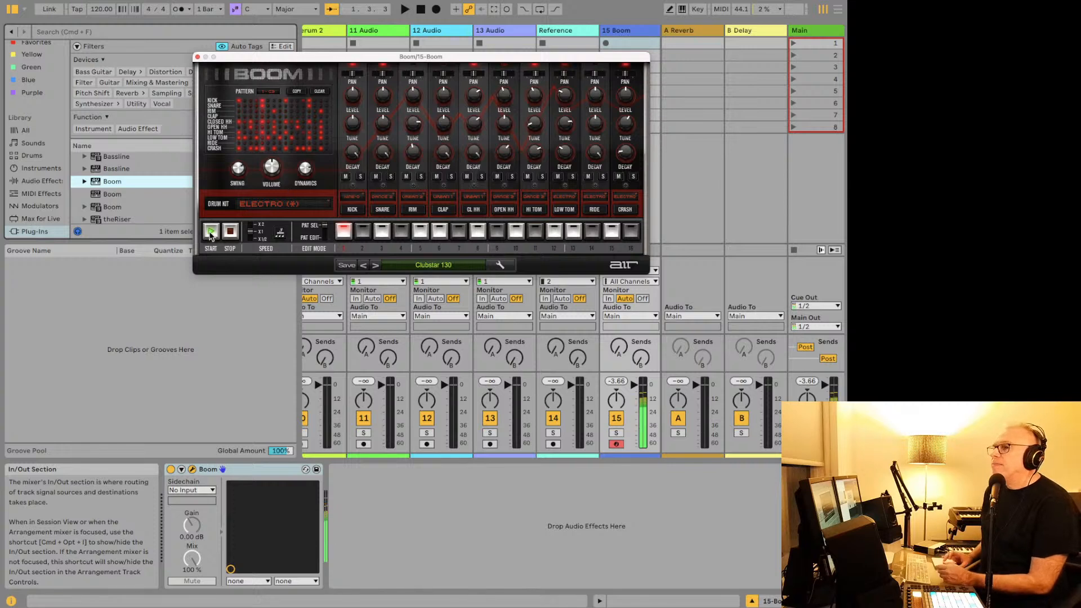
Step: Step Boom forward through the Dance 1 126 preset to Dance 2 127 and play its pattern
{"action": "left_click", "coordinate": [378, 266]}
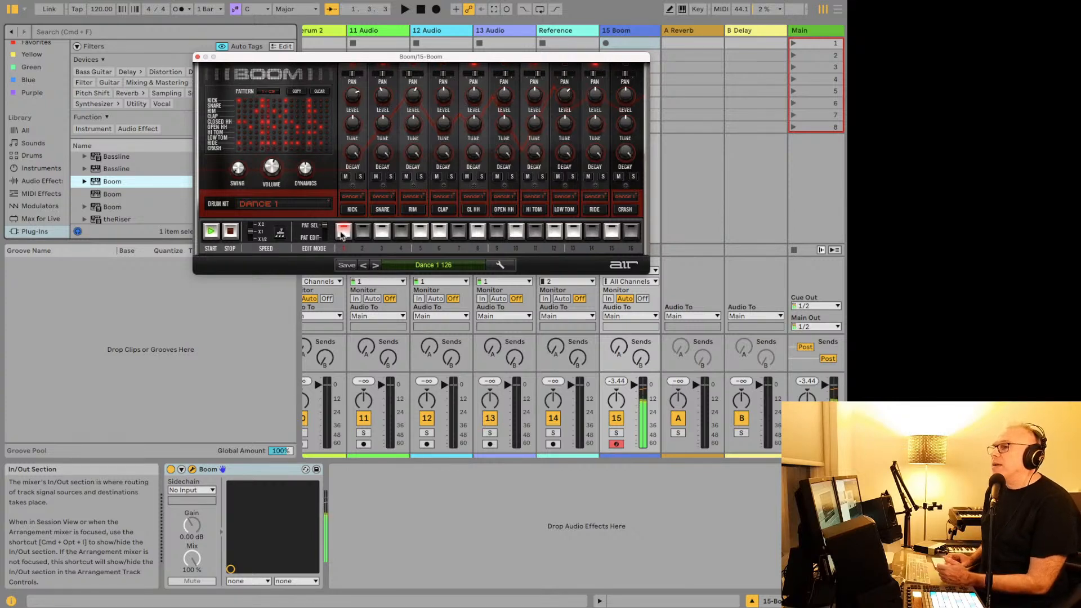
{"action": "left_click", "coordinate": [376, 265]}
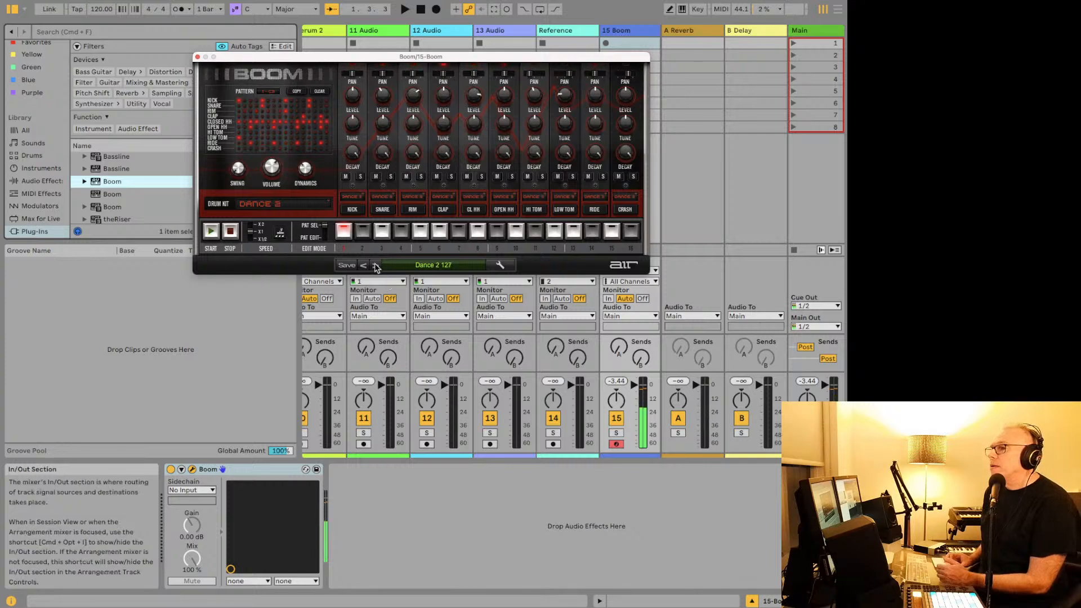
{"action": "left_click", "coordinate": [211, 232]}
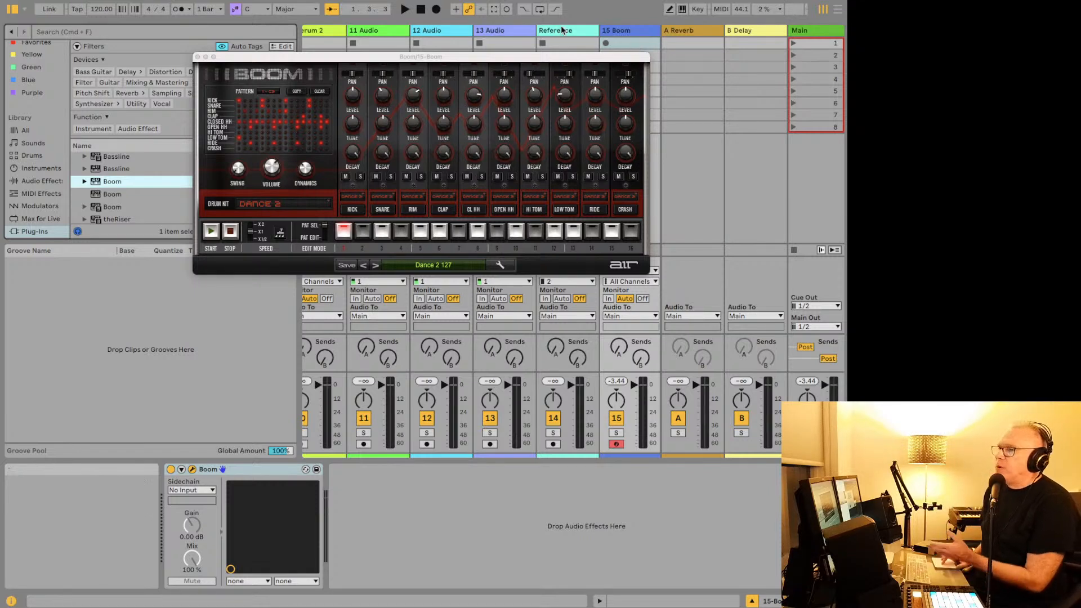
Step: Play Boom's Dance 2 127 pattern while turning the swing up to 100 % and back down, and stop playback
{"action": "left_click", "coordinate": [239, 171]}
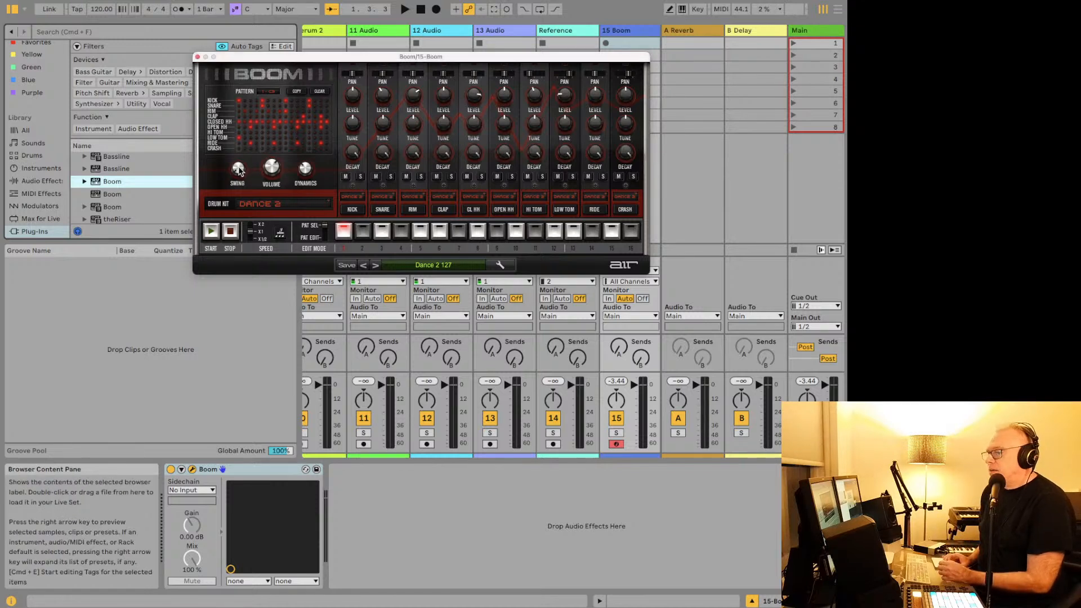
{"action": "left_click", "coordinate": [211, 230]}
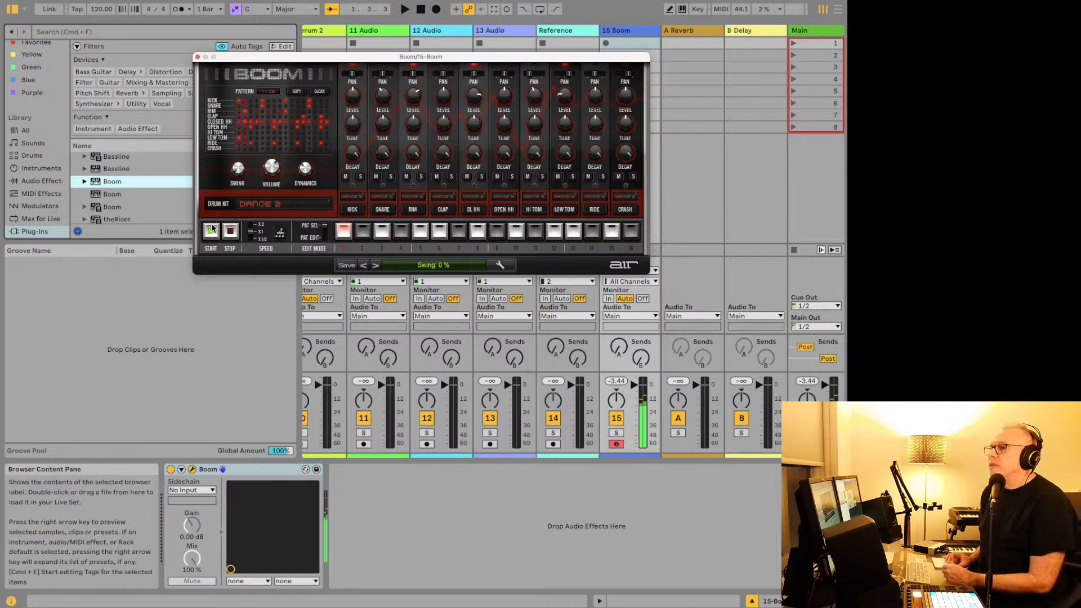
{"action": "left_click_drag", "start_coordinate": [248, 181], "coordinate": [239, 45]}
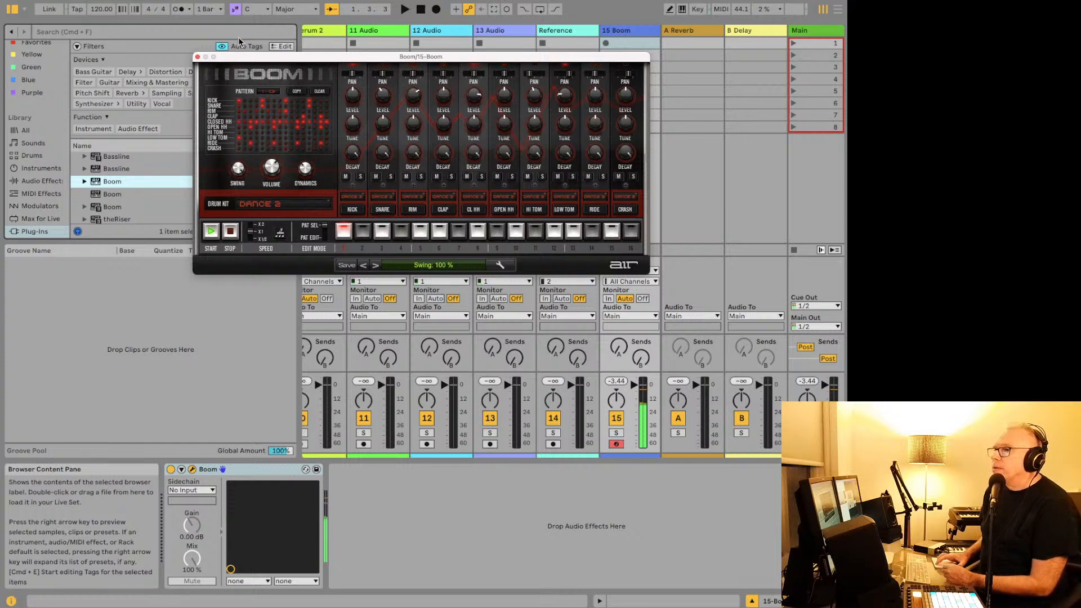
{"action": "left_click_drag", "start_coordinate": [240, 166], "coordinate": [228, 211]}
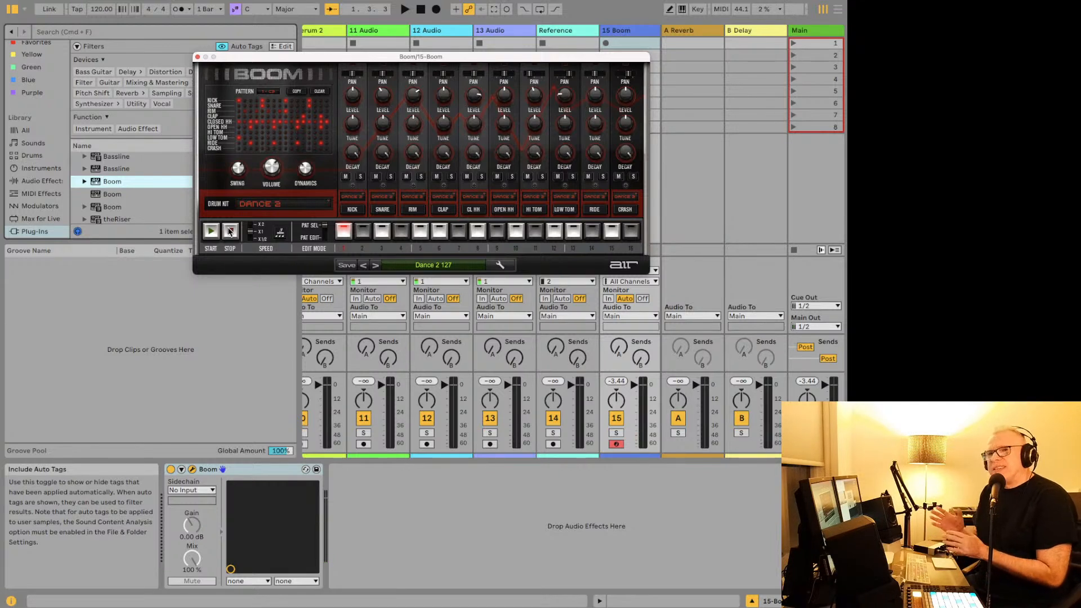
{"action": "left_click", "coordinate": [211, 232]}
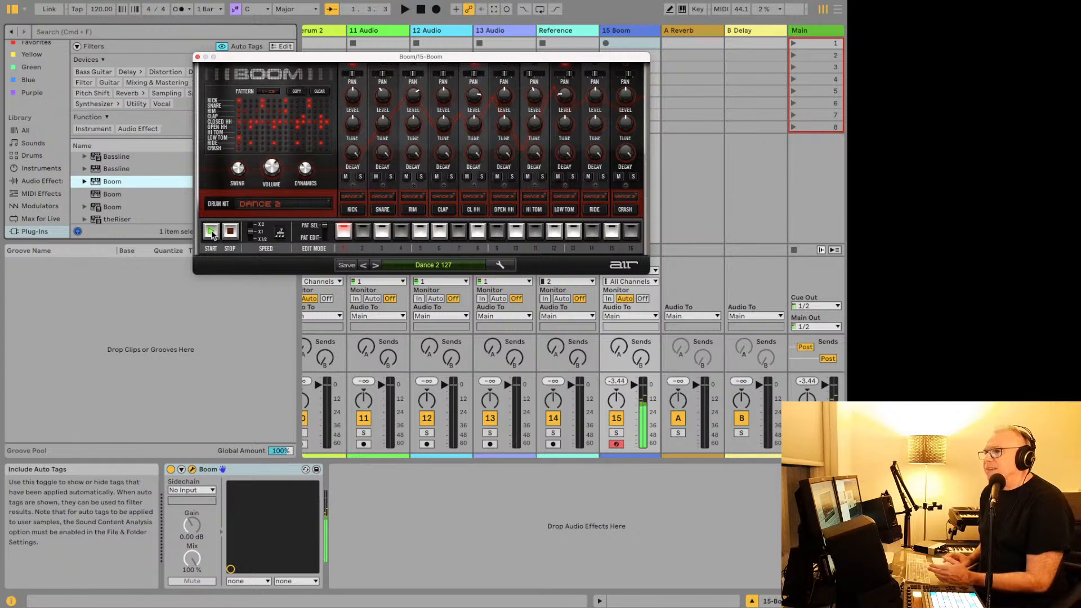
{"action": "mouse_move", "coordinate": [237, 190]}
{"action": "left_mouse_down"}
{"action": "mouse_move", "coordinate": [242, 265]}
{"action": "mouse_move", "coordinate": [244, 189]}
{"action": "left_mouse_up"}
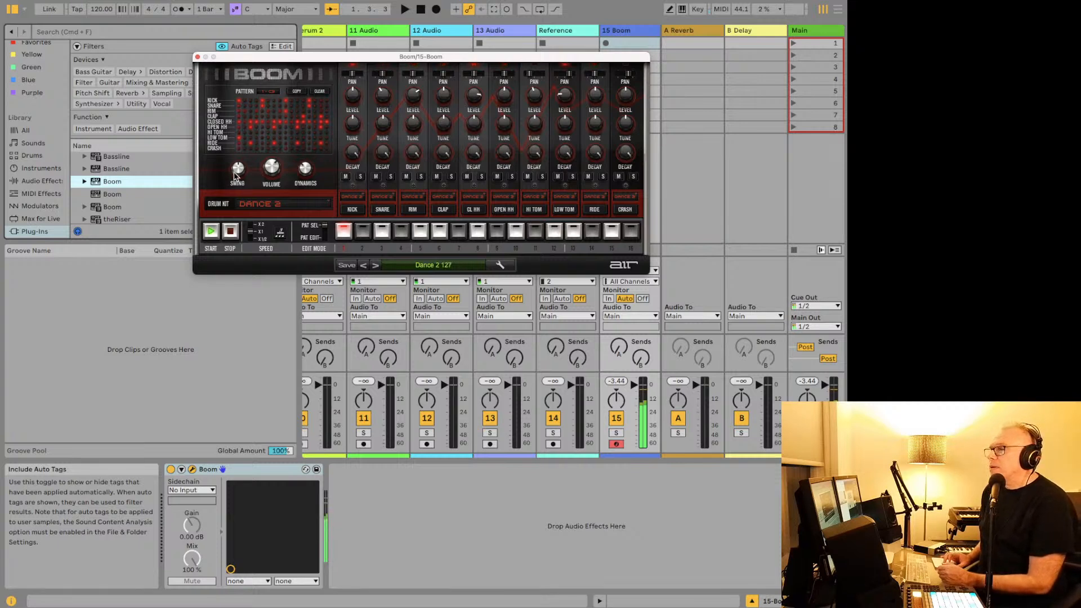
{"action": "left_click", "coordinate": [224, 233]}
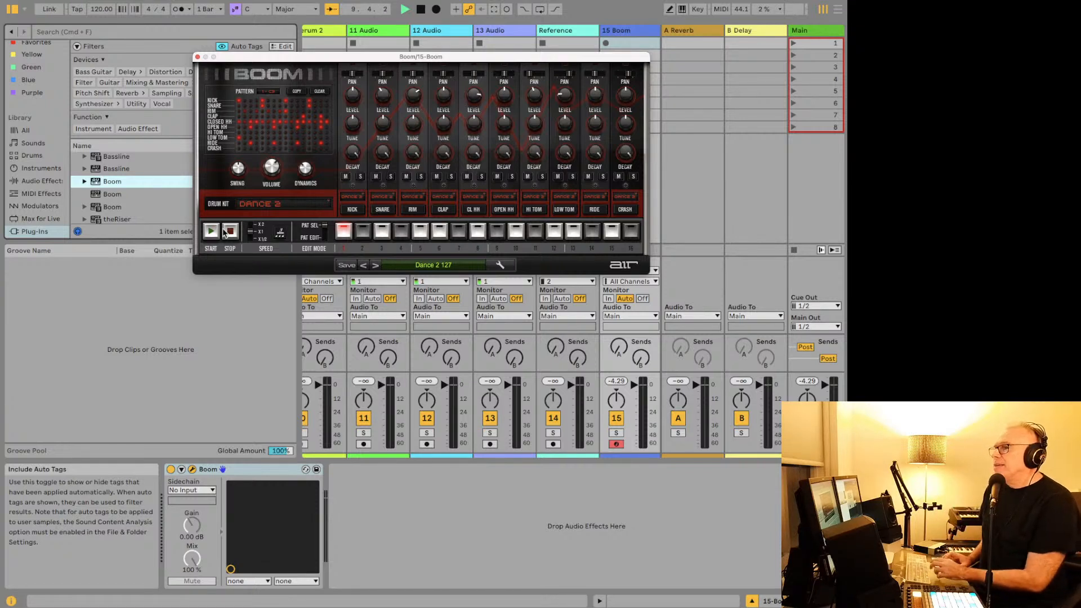
Step: Close Boom's window and load theRiser plug-in onto track 15 in its place
{"action": "left_click", "coordinate": [122, 208]}
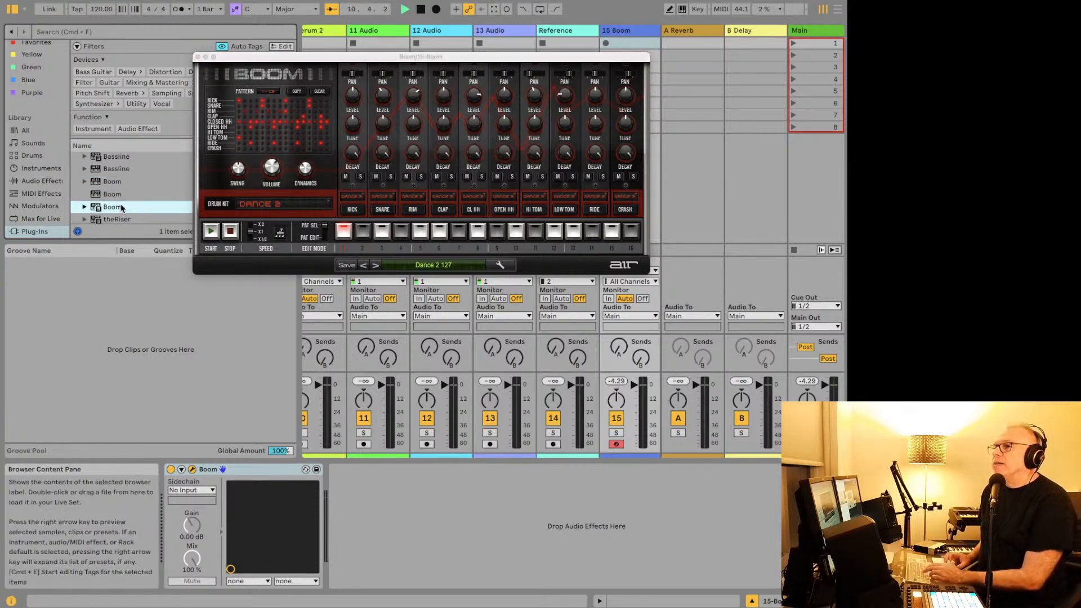
{"action": "left_click", "coordinate": [198, 57]}
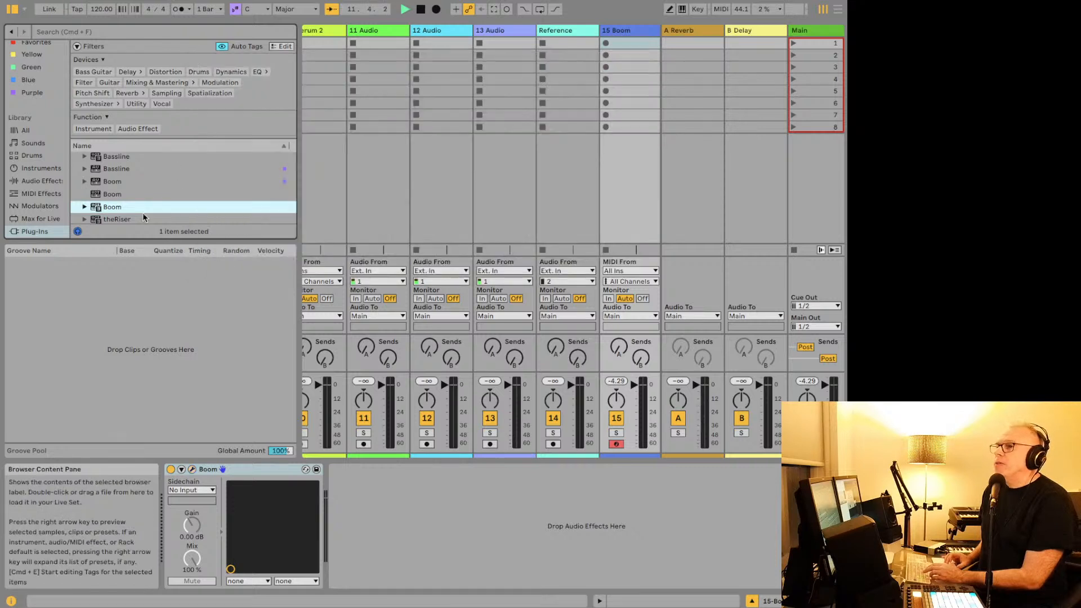
{"action": "scroll", "coordinate": [142, 211], "scroll_direction": "down", "scroll_amount": 3}
{"action": "left_click", "coordinate": [124, 188]}
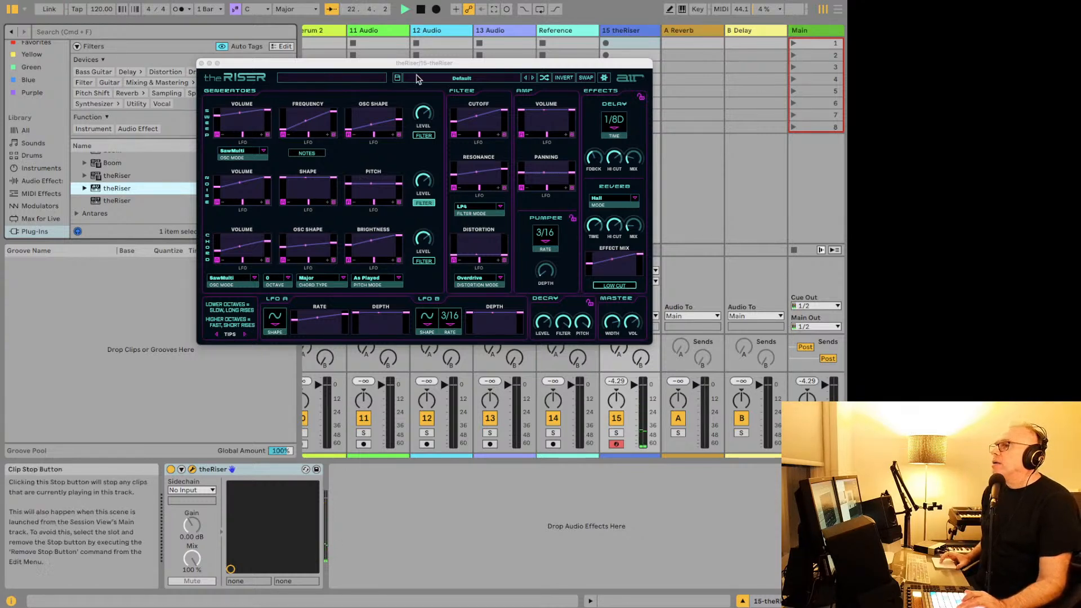
Step: Load theRiser's 06 Tonal Noise Fall preset from the 04 Reso Falls group, and close the plug-in window
{"action": "left_click", "coordinate": [454, 79]}
{"action": "mouse_move", "coordinate": [444, 107]}
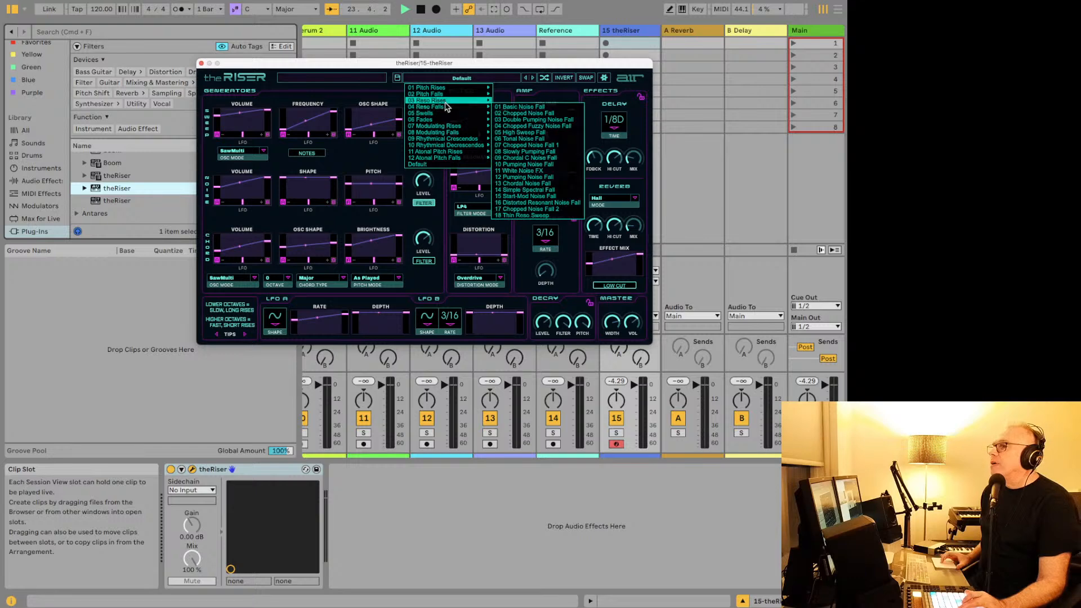
{"action": "left_click", "coordinate": [522, 140]}
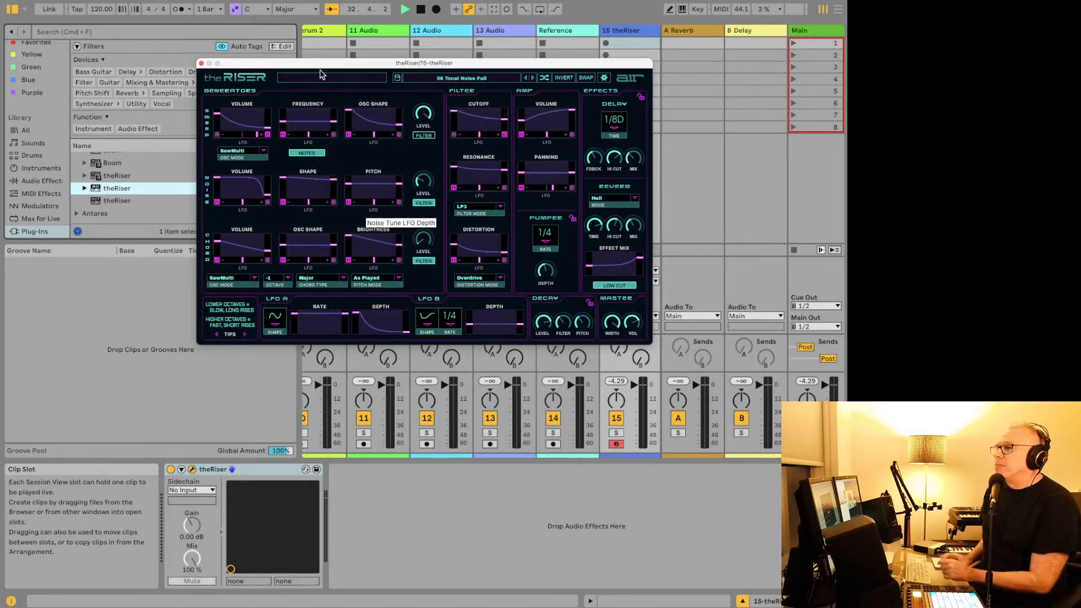
{"action": "left_click", "coordinate": [201, 64]}
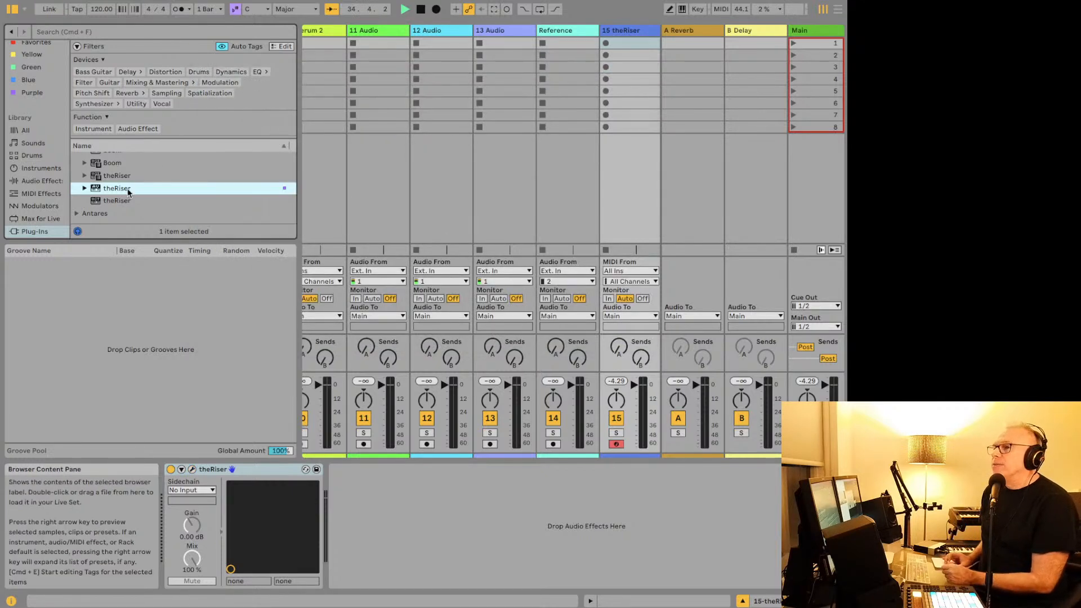
Step: Expand the Antares plug-in folder and load AVOX ARTICULATOR after theRiser on track 15
{"action": "scroll", "coordinate": [123, 187], "scroll_direction": "down", "scroll_amount": 1}
{"action": "scroll", "coordinate": [123, 187], "scroll_direction": "down", "scroll_amount": 2}
{"action": "left_click", "coordinate": [78, 186]}
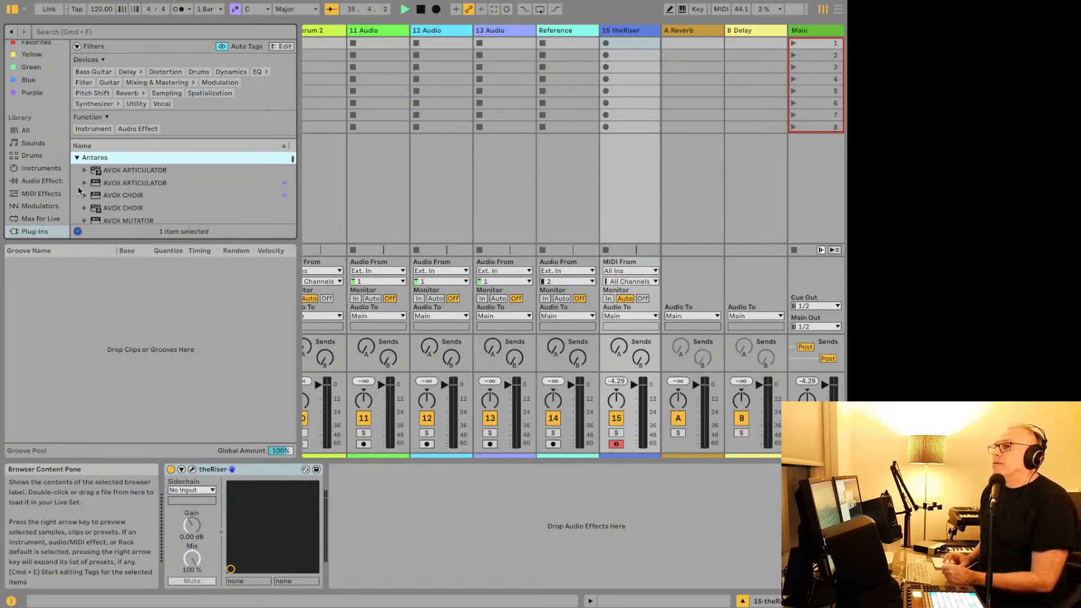
{"action": "scroll", "coordinate": [113, 183], "scroll_direction": "down", "scroll_amount": 1}
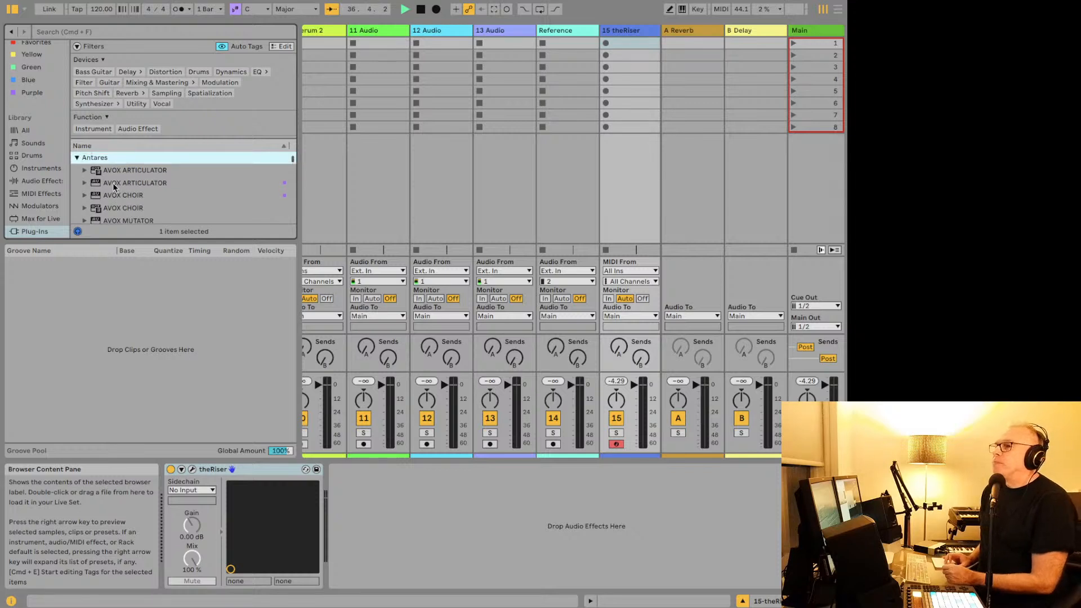
{"action": "scroll", "coordinate": [113, 187], "scroll_direction": "down", "scroll_amount": 1}
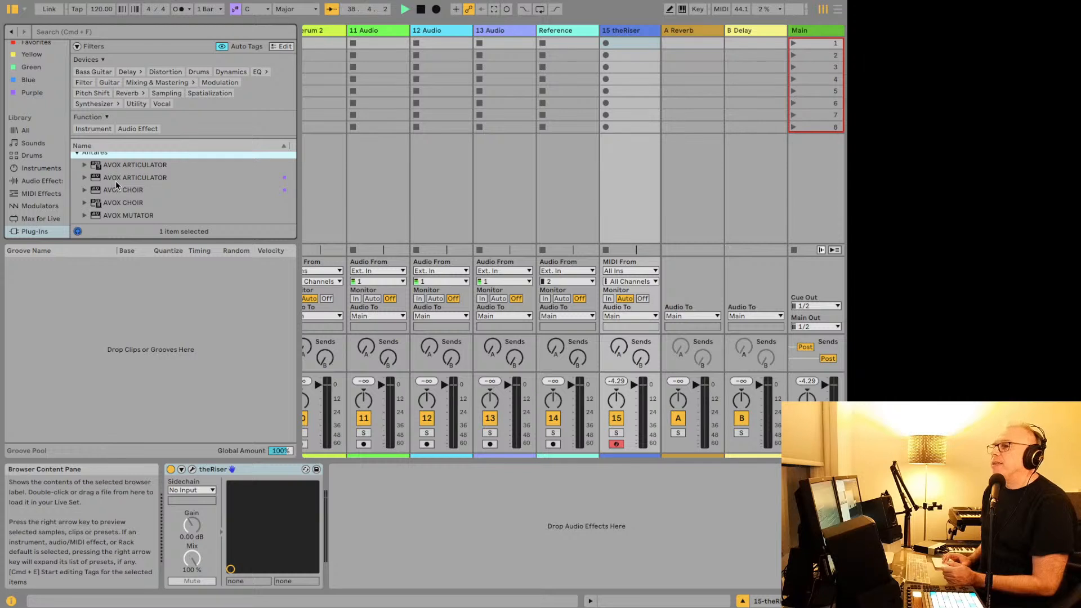
{"action": "left_click", "coordinate": [116, 179]}
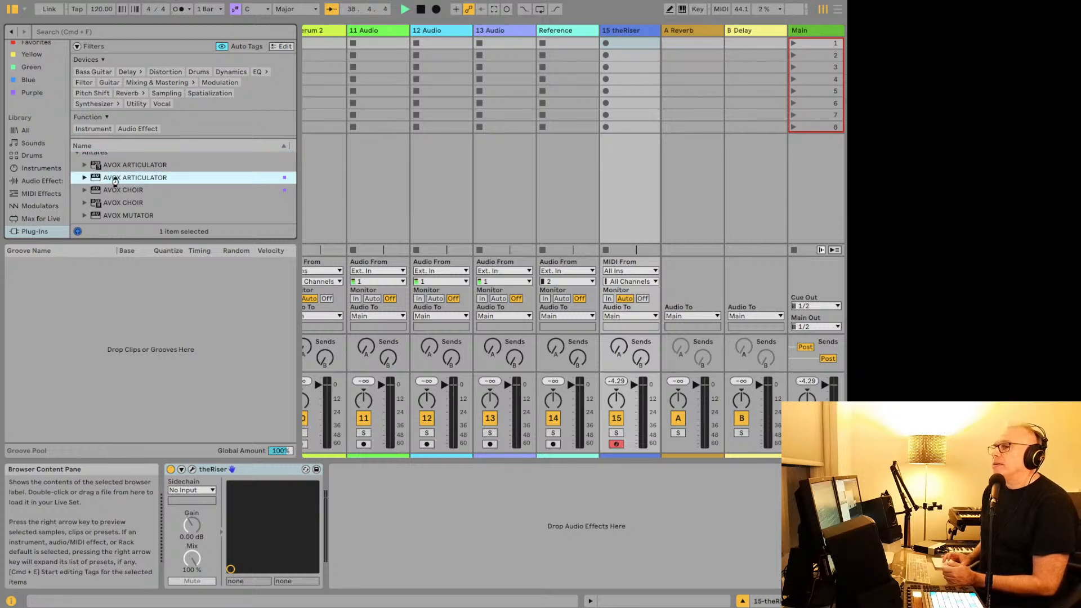
{"action": "double_click", "coordinate": [115, 178]}
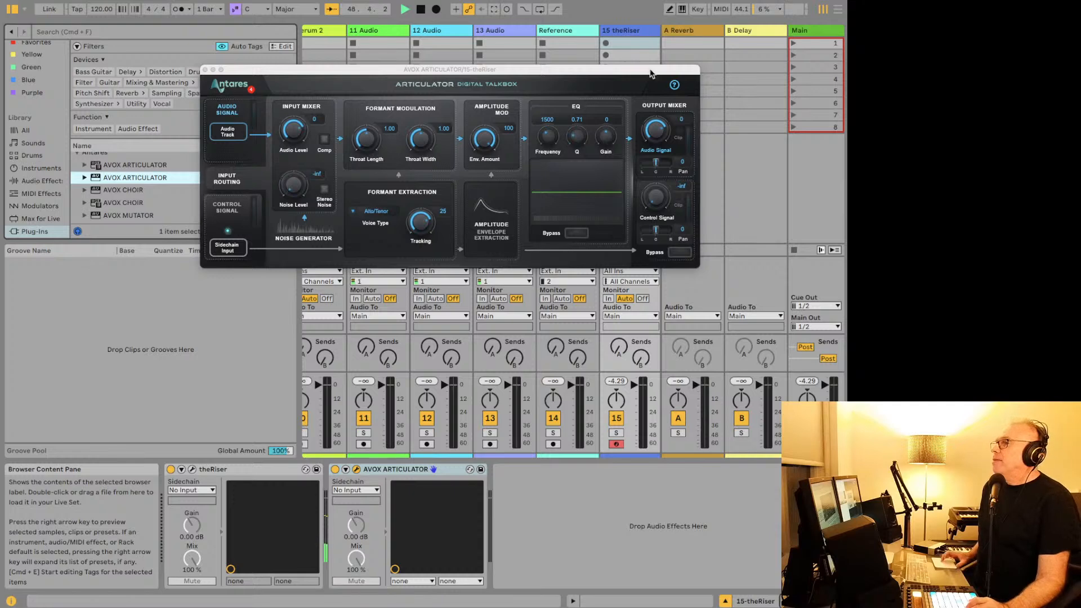
Step: Insert a new audio track after theRiser, arm it, and record a clip in its first slot
{"action": "scroll", "coordinate": [641, 53], "scroll_direction": "right", "scroll_amount": 2}
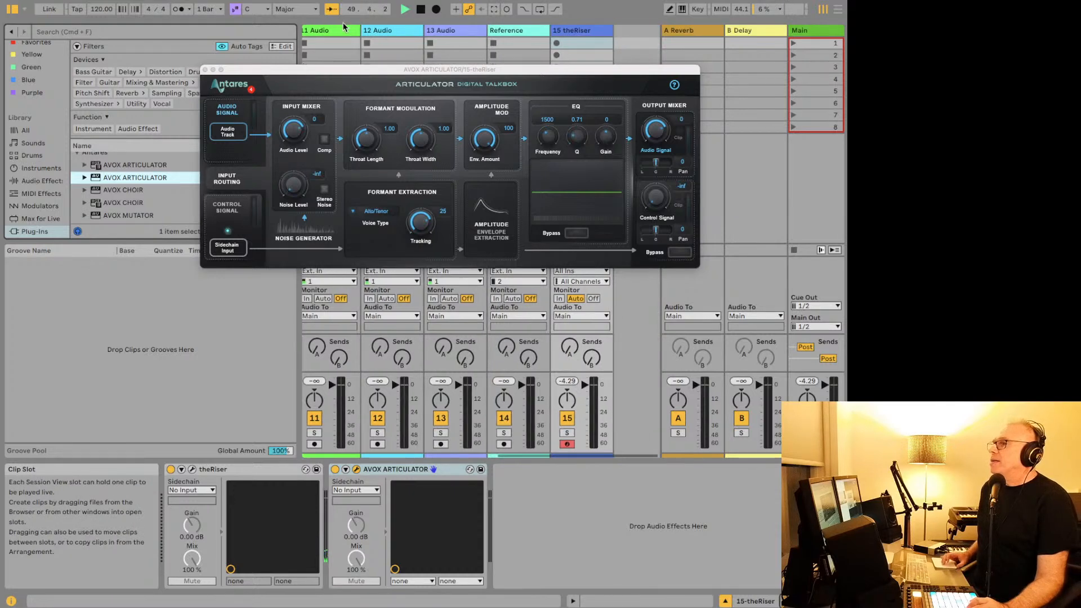
{"action": "left_click", "coordinate": [107, 0]}
{"action": "left_click", "coordinate": [130, 2]}
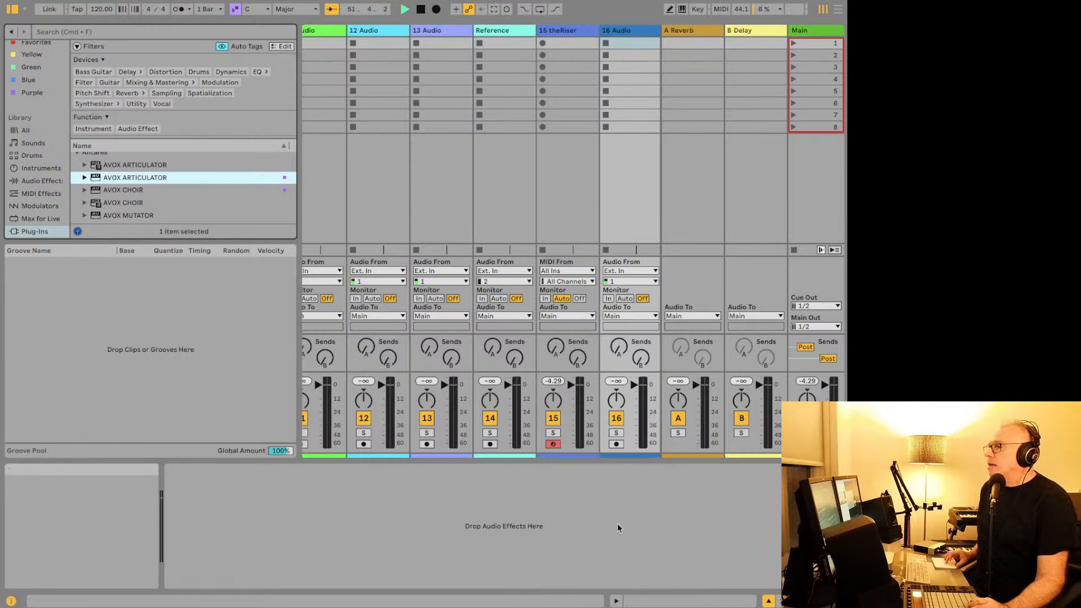
{"action": "left_click", "coordinate": [617, 444]}
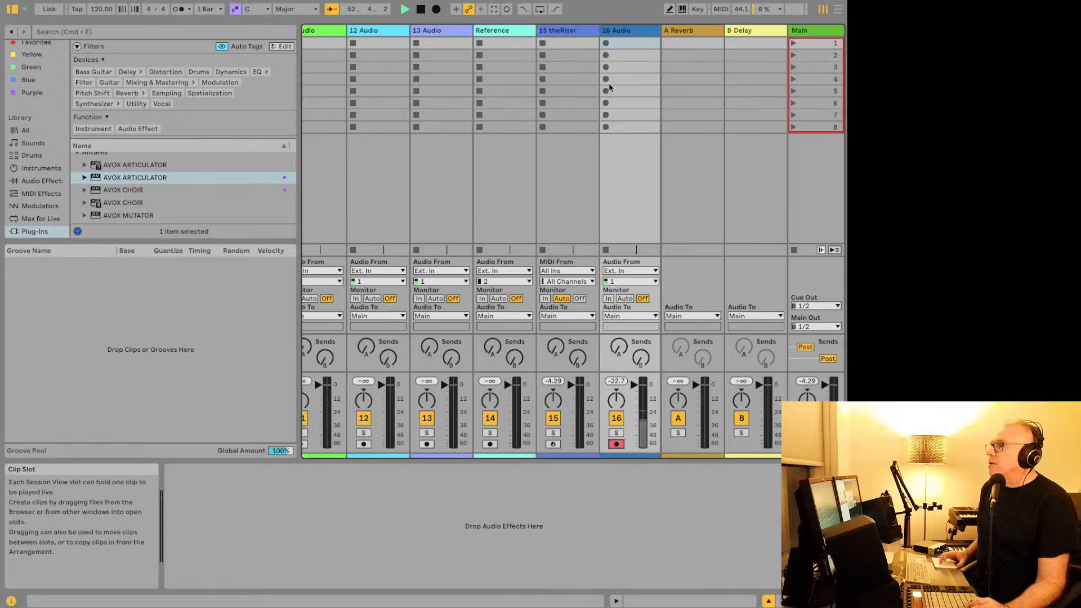
{"action": "left_click", "coordinate": [631, 46]}
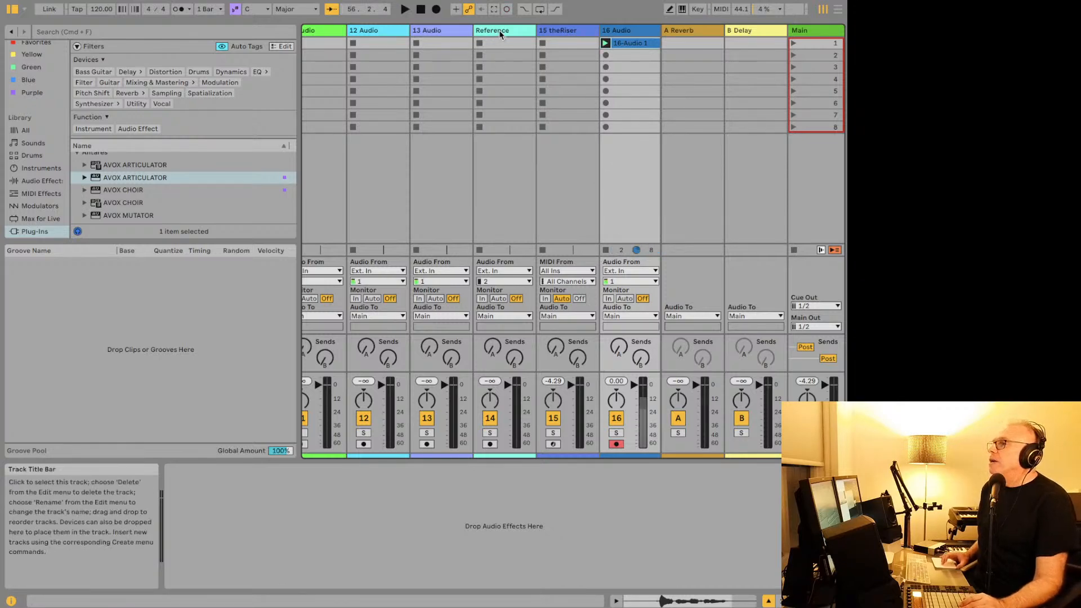
Step: Move AVOX ARTICULATOR from the theRiser track to the 16 Audio track and play the recorded clip through it
{"action": "left_click", "coordinate": [555, 30]}
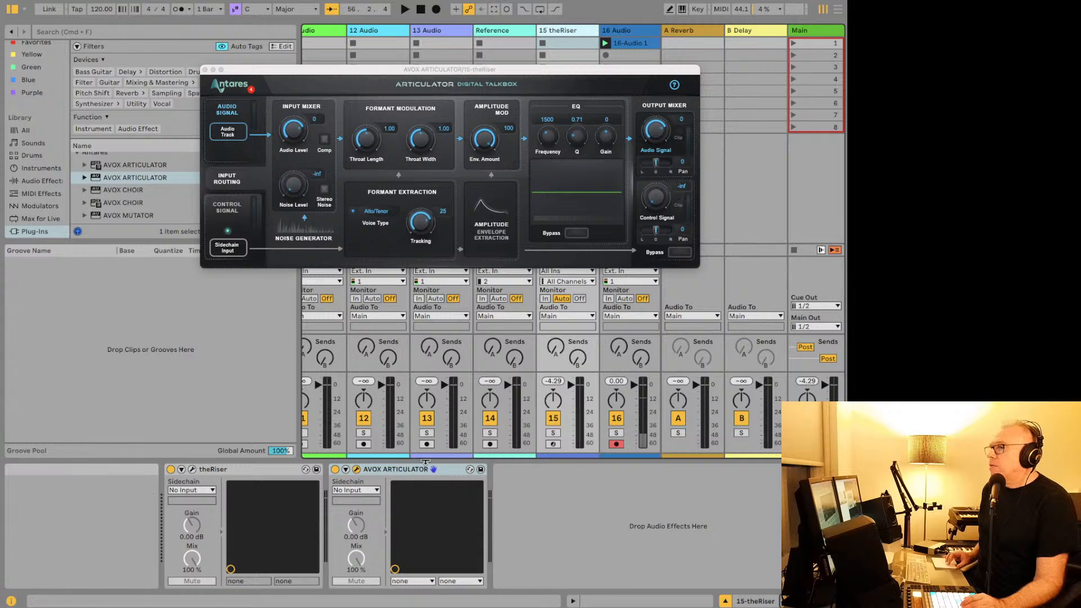
{"action": "left_click", "coordinate": [627, 311]}
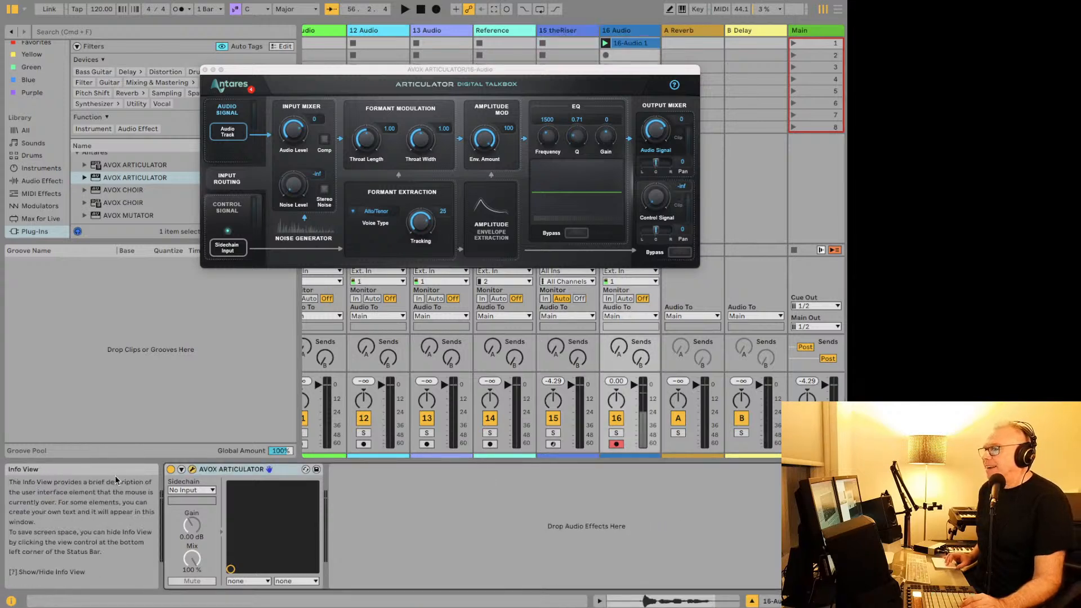
{"action": "key", "text": "space"}
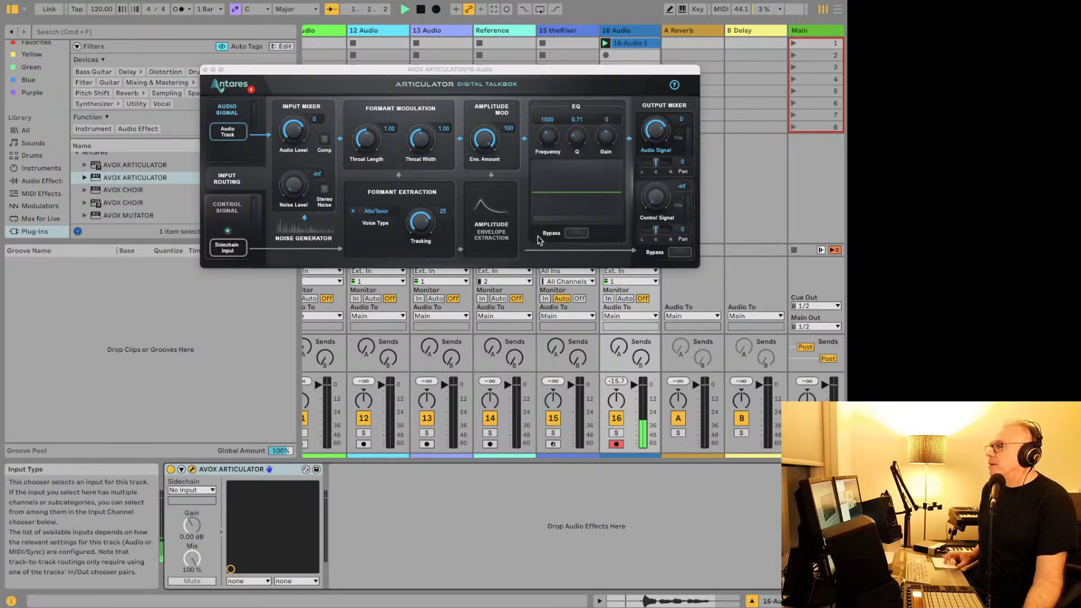
{"action": "left_click_drag", "start_coordinate": [467, 74], "coordinate": [351, 58]}
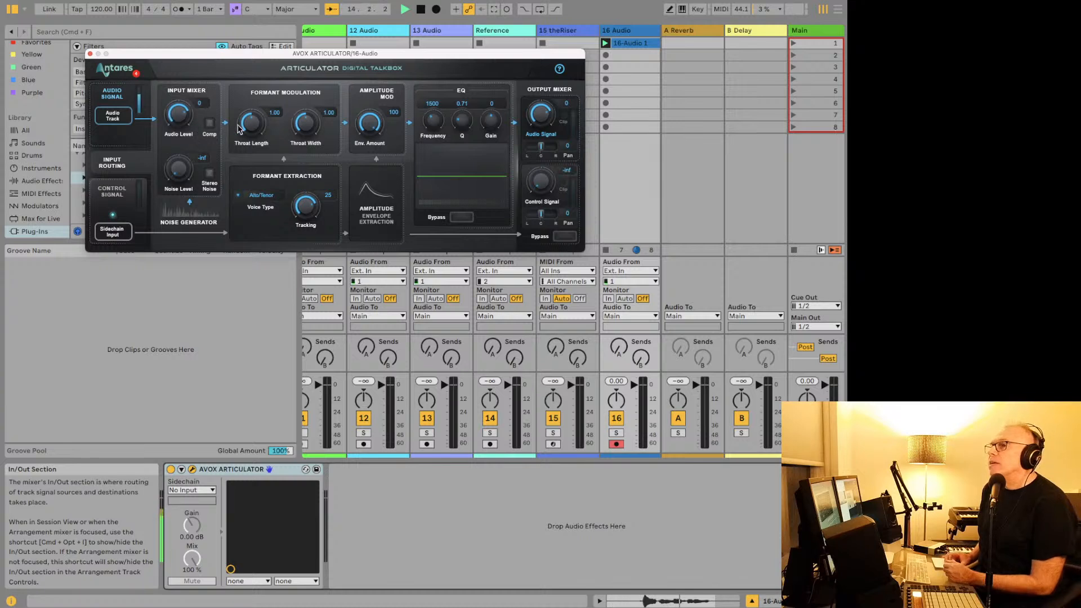
Step: Set the Articulator's Throat Length to 1.09 and Noise Level to -35, keep the Alto/Tenor voice type, and play the clip
{"action": "left_click_drag", "start_coordinate": [247, 128], "coordinate": [247, 112]}
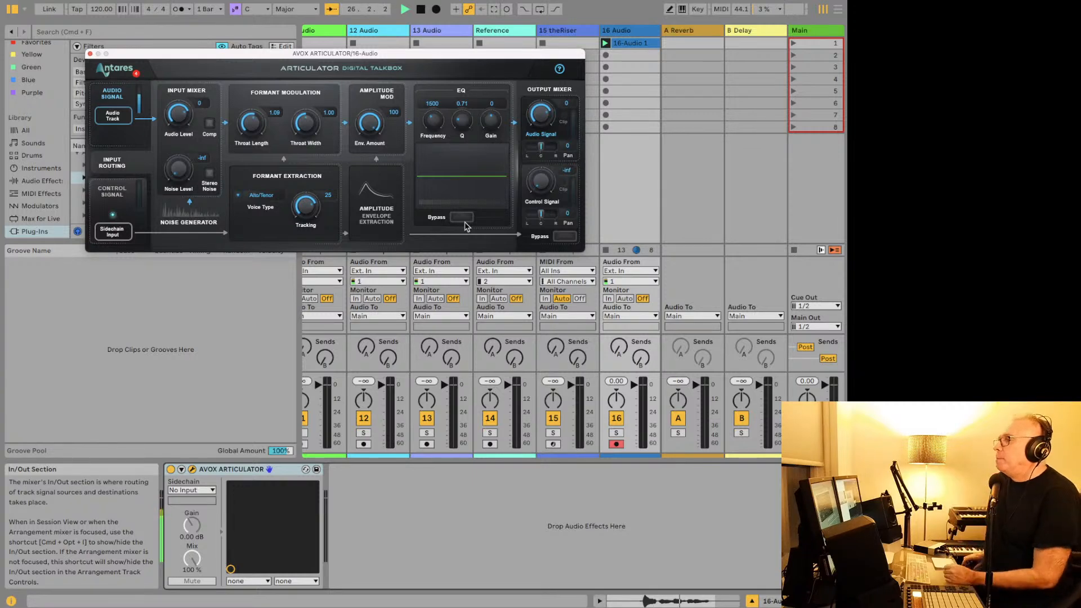
{"action": "left_click", "coordinate": [262, 196]}
{"action": "left_click", "coordinate": [262, 198]}
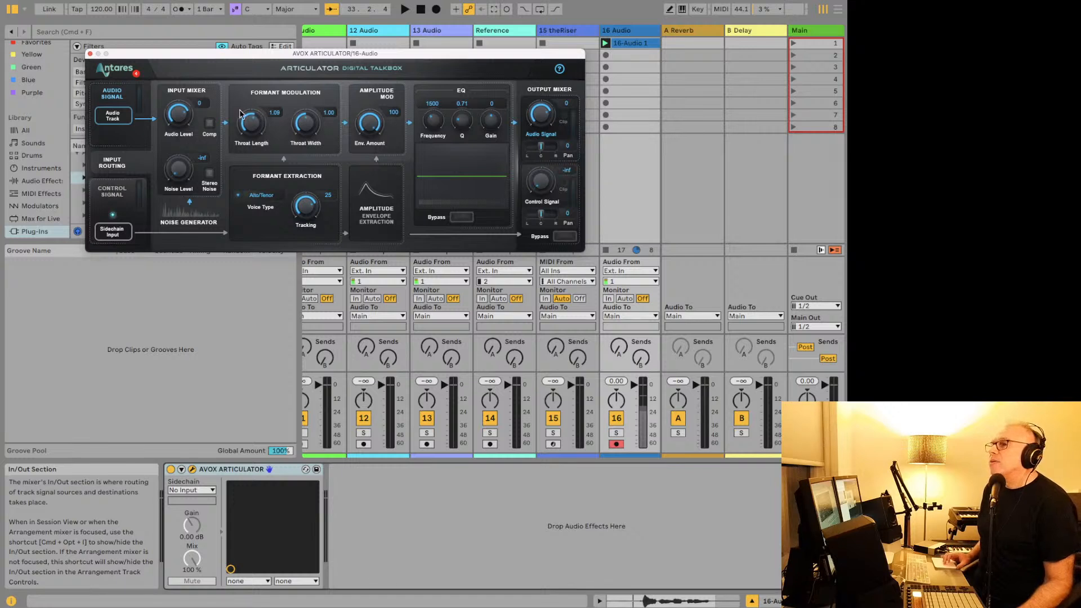
{"action": "left_click_drag", "start_coordinate": [188, 167], "coordinate": [201, 188]}
{"action": "key", "text": "space"}
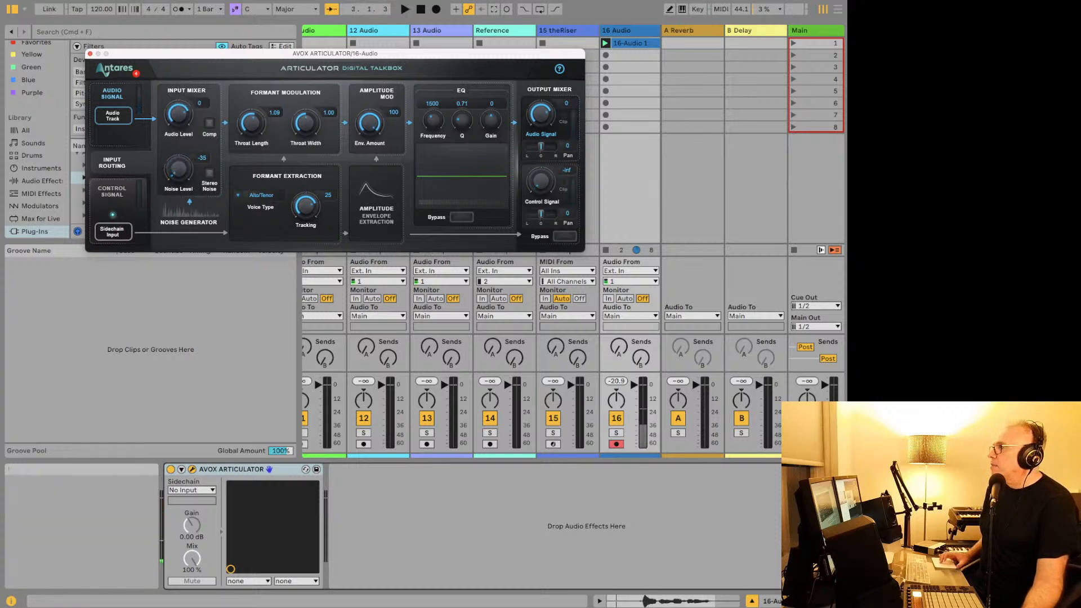
Step: Hide the plug-in window, open youtube.com in Safari, and switch back to Ableton Live
{"action": "key", "text": "super+alt+p"}
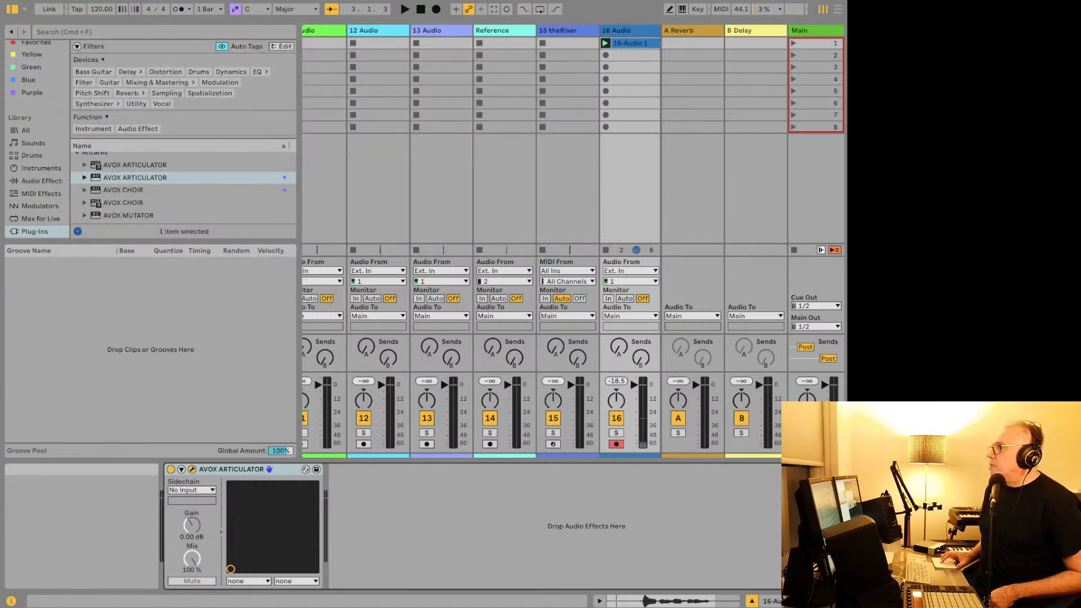
{"action": "mouse_move", "coordinate": [1, 603]}
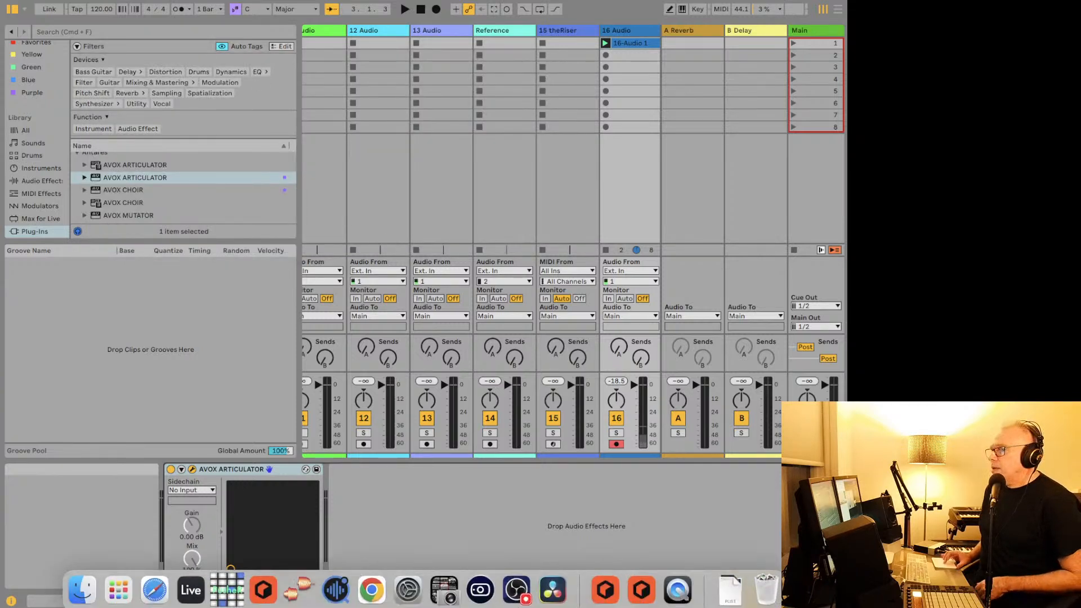
{"action": "left_click", "coordinate": [155, 589]}
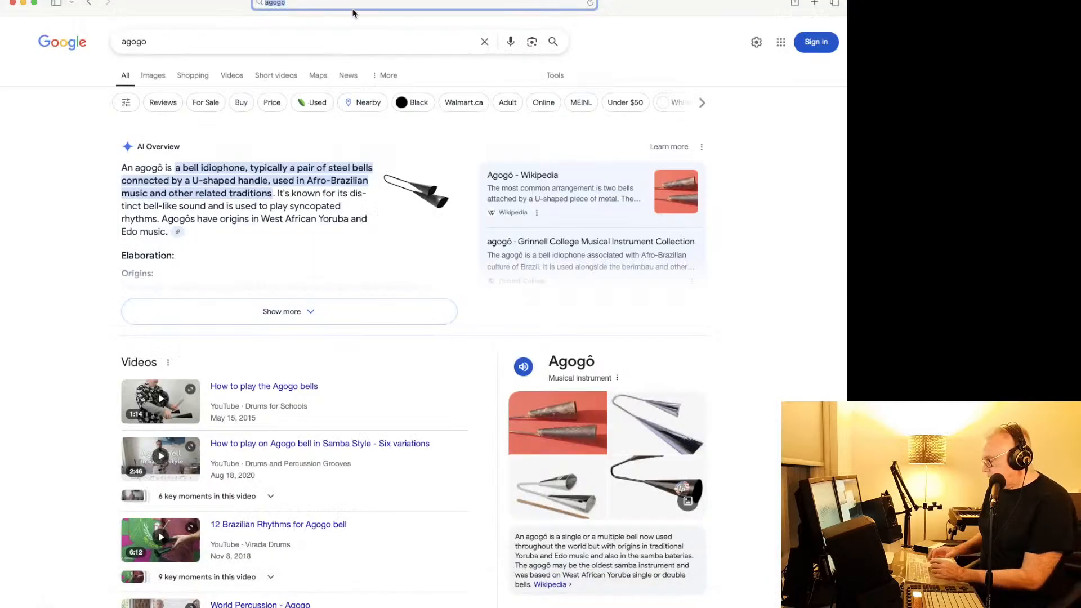
{"action": "type", "text": "yuoutube"}
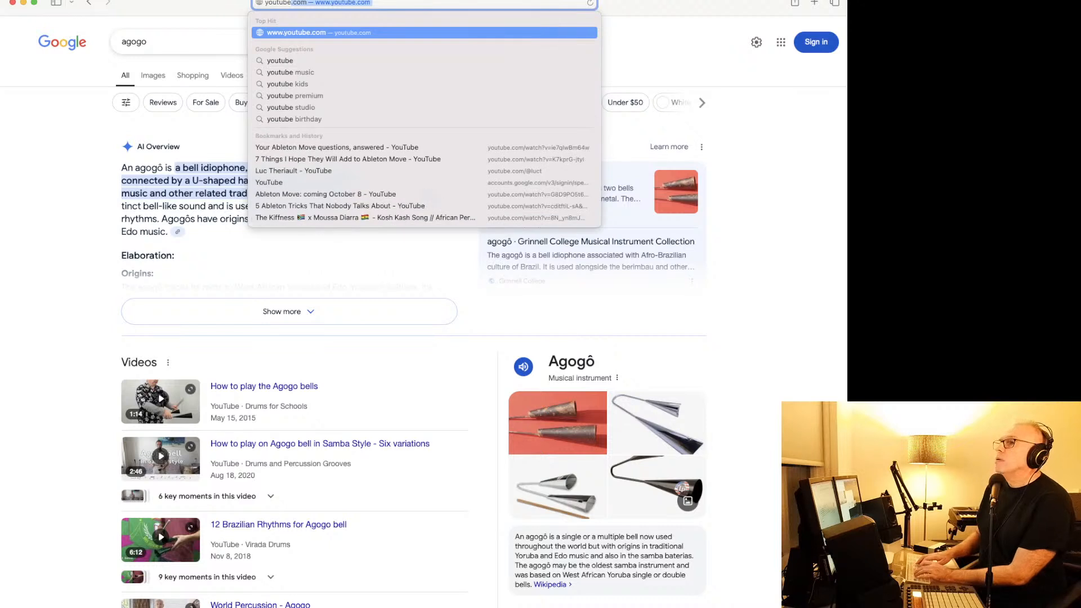
{"action": "key", "text": "Return"}
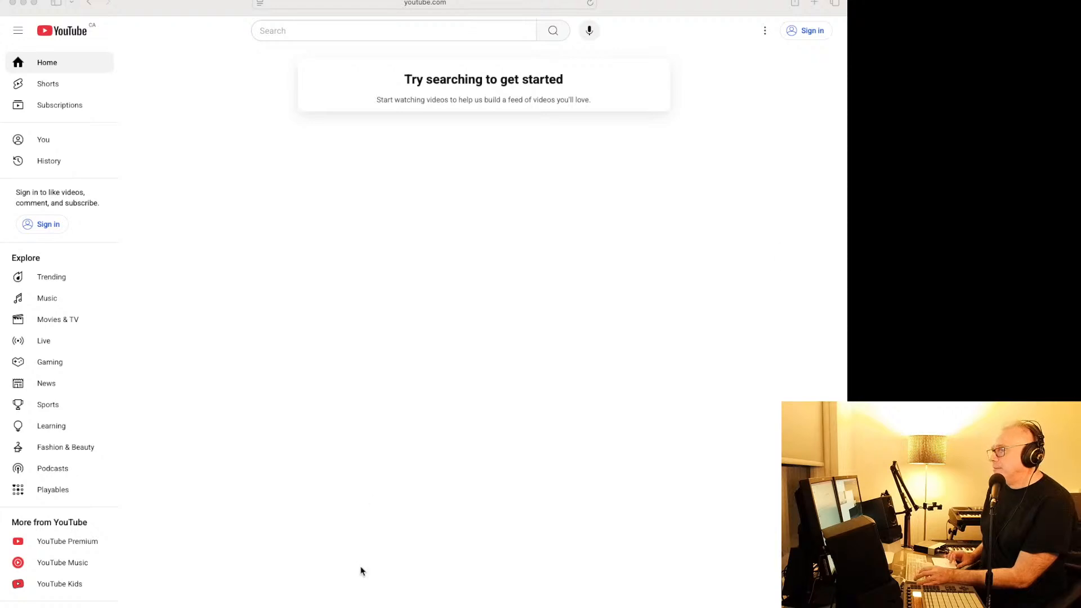
{"action": "left_click", "coordinate": [191, 590]}
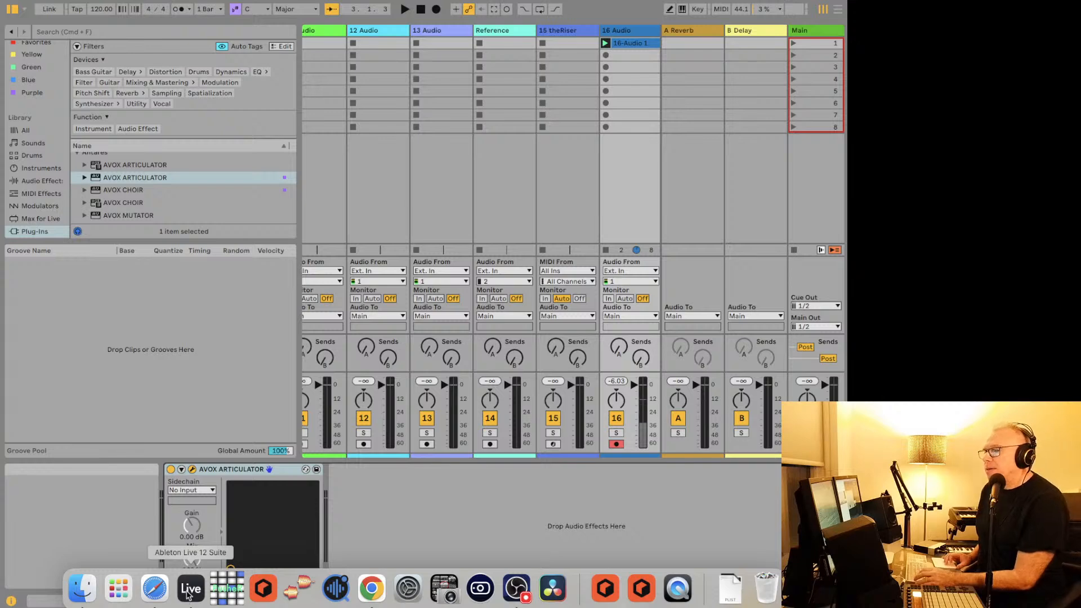
Step: Switch to Safari and search YouTube for "antares articulator"
{"action": "left_click", "coordinate": [155, 588]}
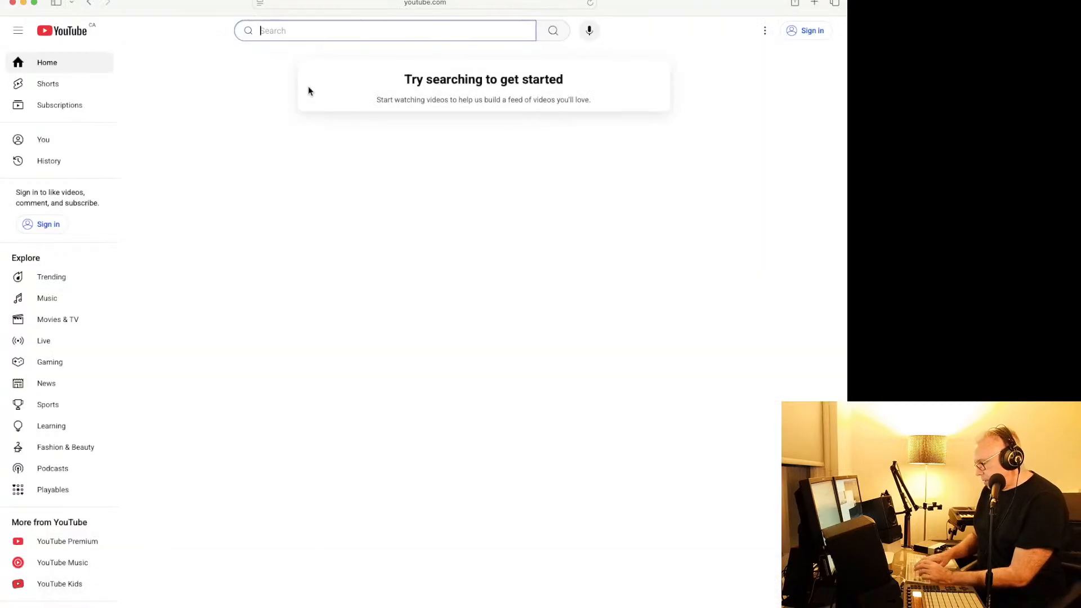
{"action": "type", "text": "antares"}
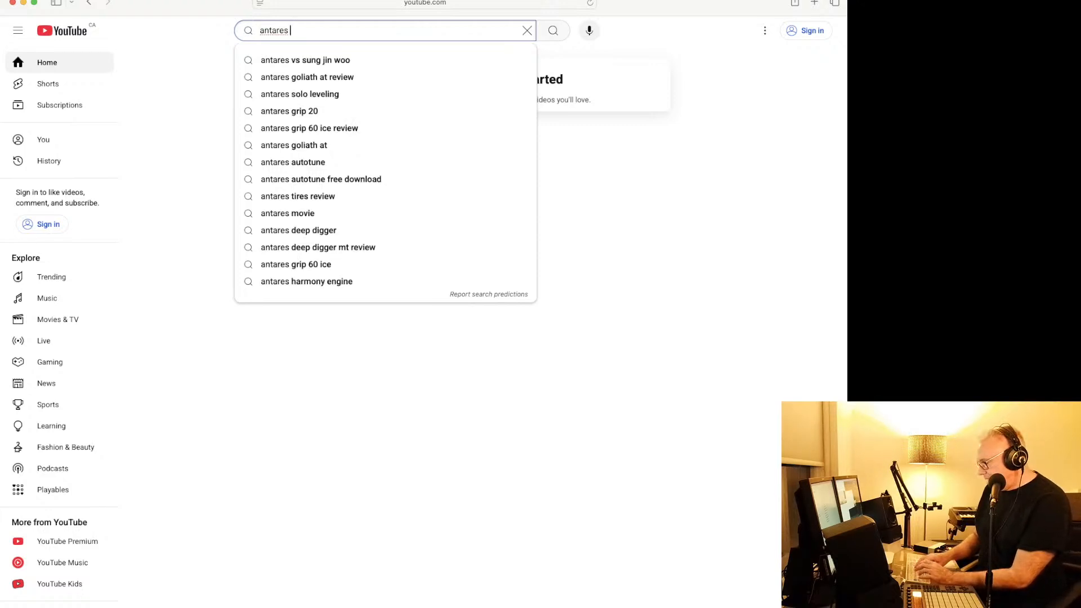
{"action": "type", "text": "articulator"}
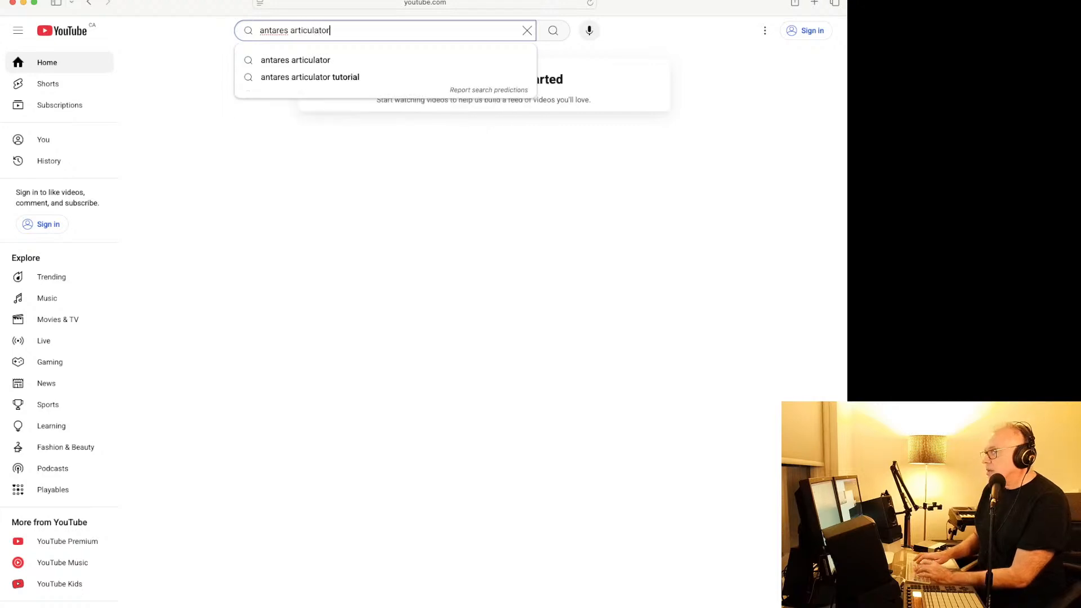
{"action": "key", "text": "Return"}
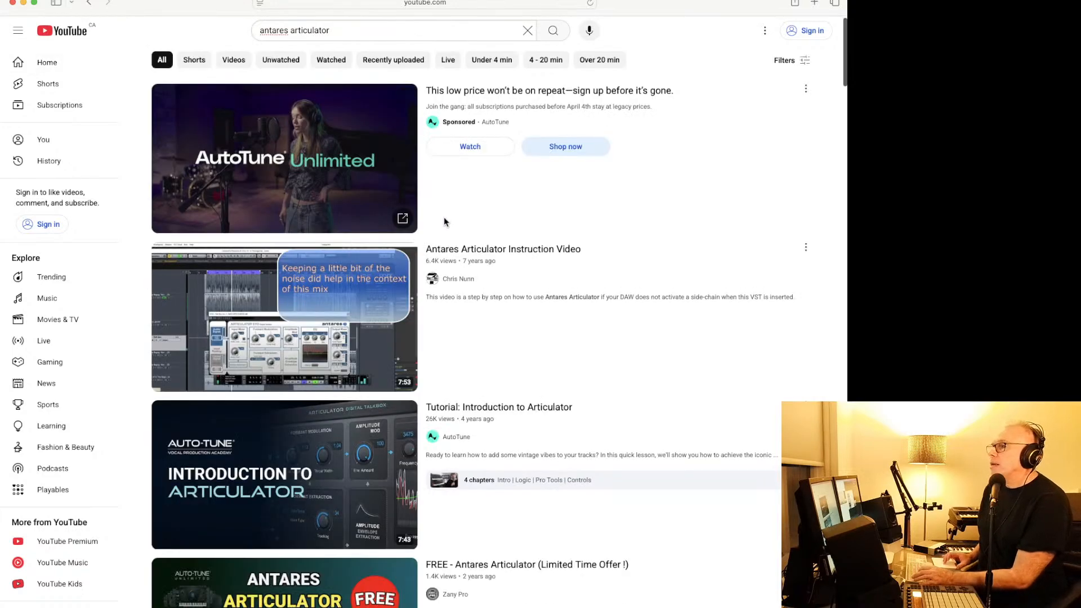
Step: Open the video "Tutorial: Introduction to Articulator" and skip its advert
{"action": "scroll", "coordinate": [509, 278], "scroll_direction": "down", "scroll_amount": 3}
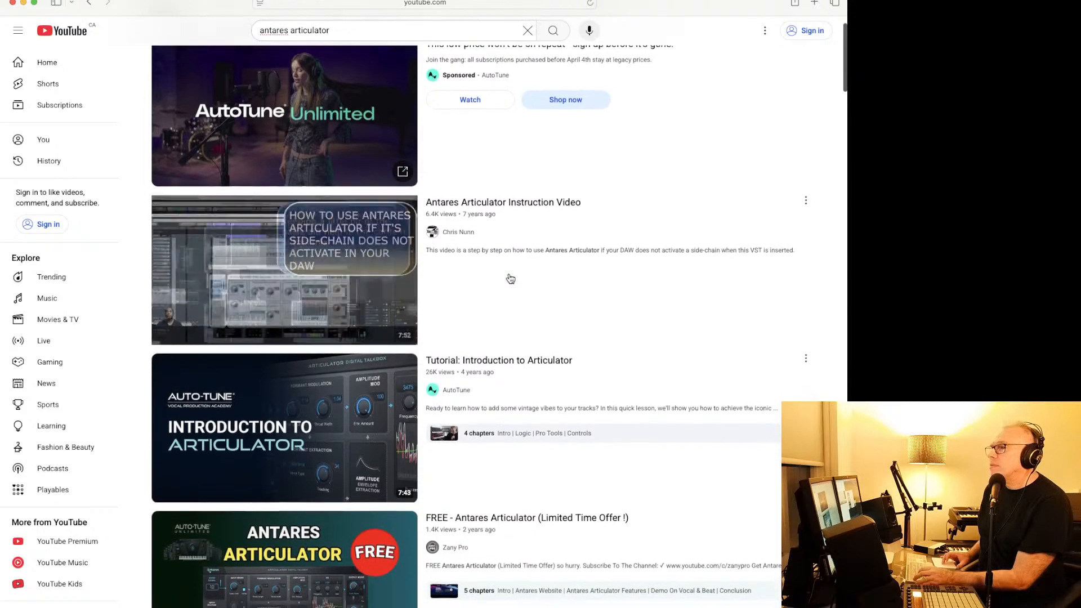
{"action": "scroll", "coordinate": [509, 277], "scroll_direction": "down", "scroll_amount": 2}
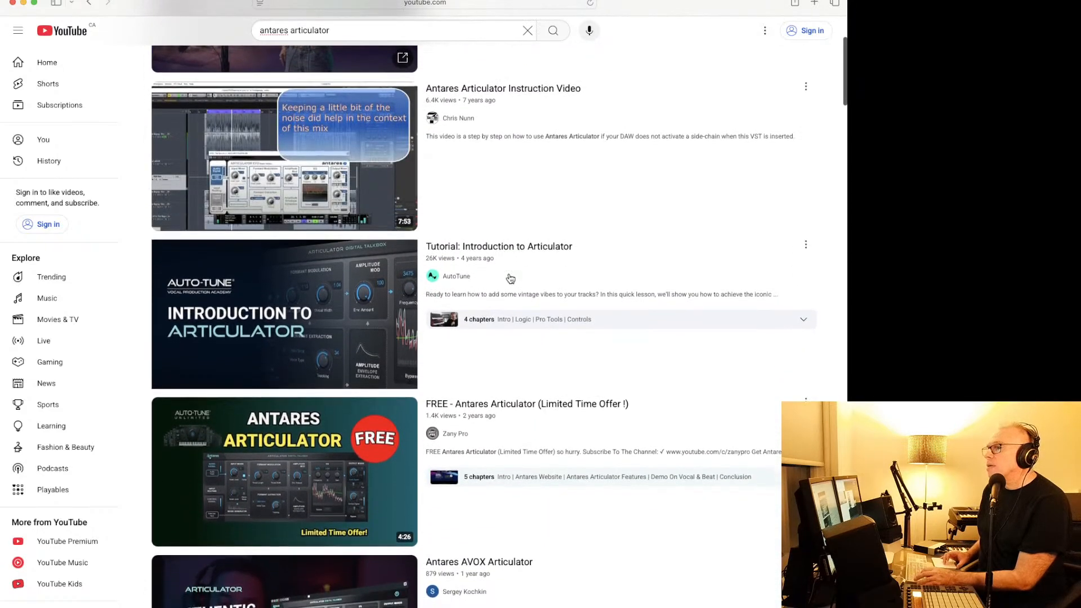
{"action": "left_click", "coordinate": [475, 240]}
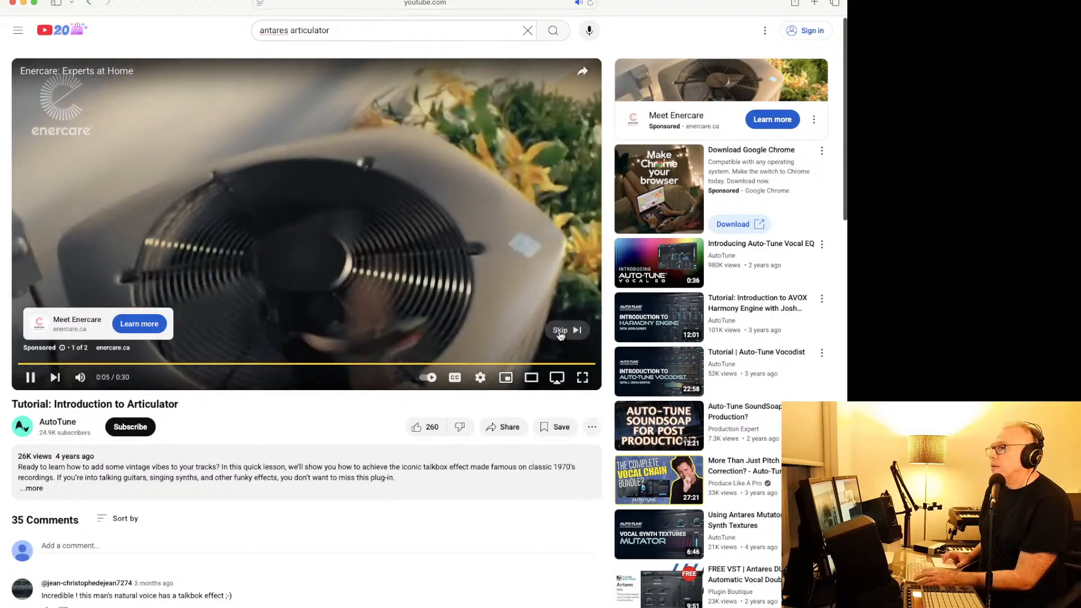
{"action": "left_click", "coordinate": [561, 330]}
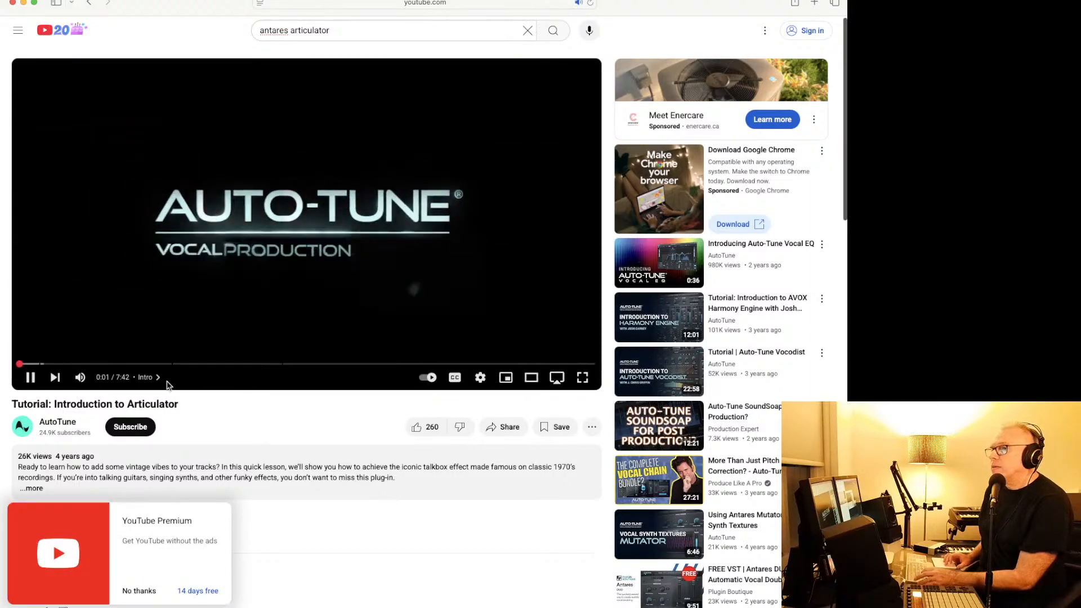
Step: Skip past the start of the tutorial video, pause it, and minimize Safari to return to Ableton Live
{"action": "left_click", "coordinate": [46, 364]}
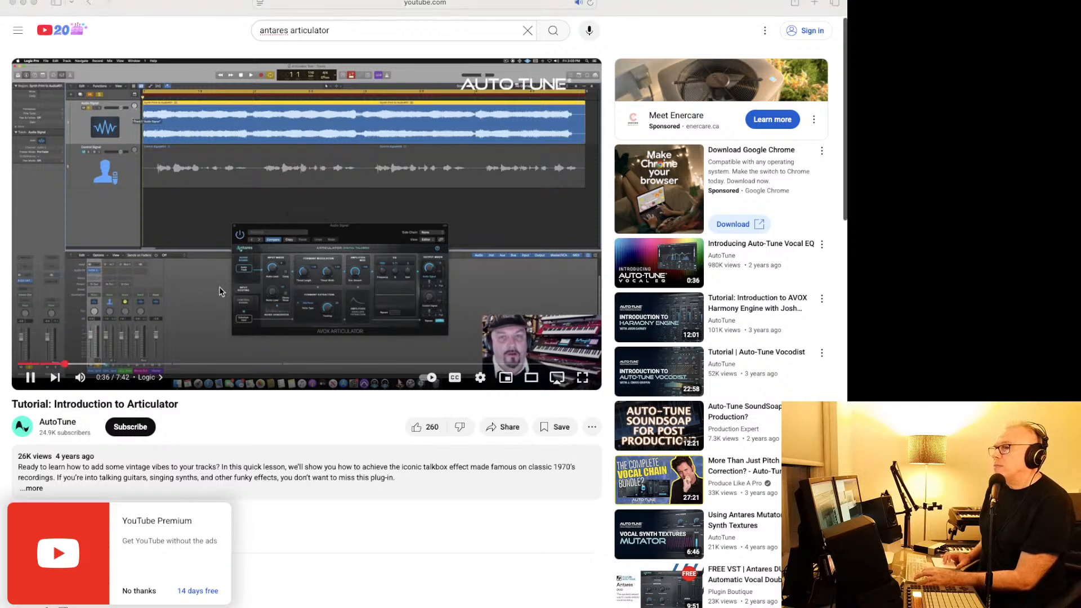
{"action": "left_click", "coordinate": [31, 378]}
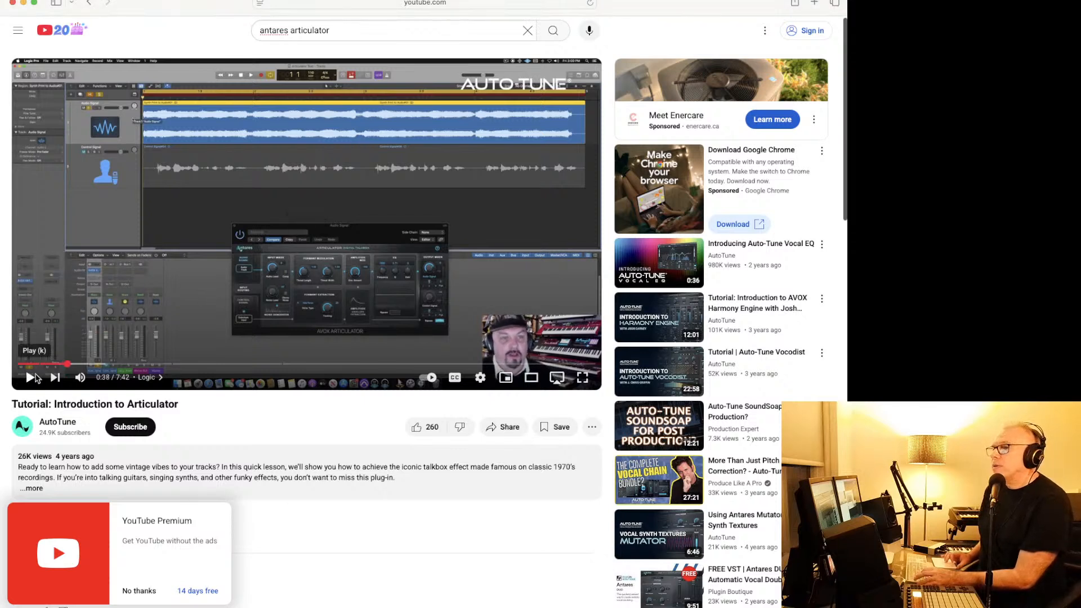
{"action": "left_click", "coordinate": [35, 379]}
{"action": "left_click", "coordinate": [36, 379]}
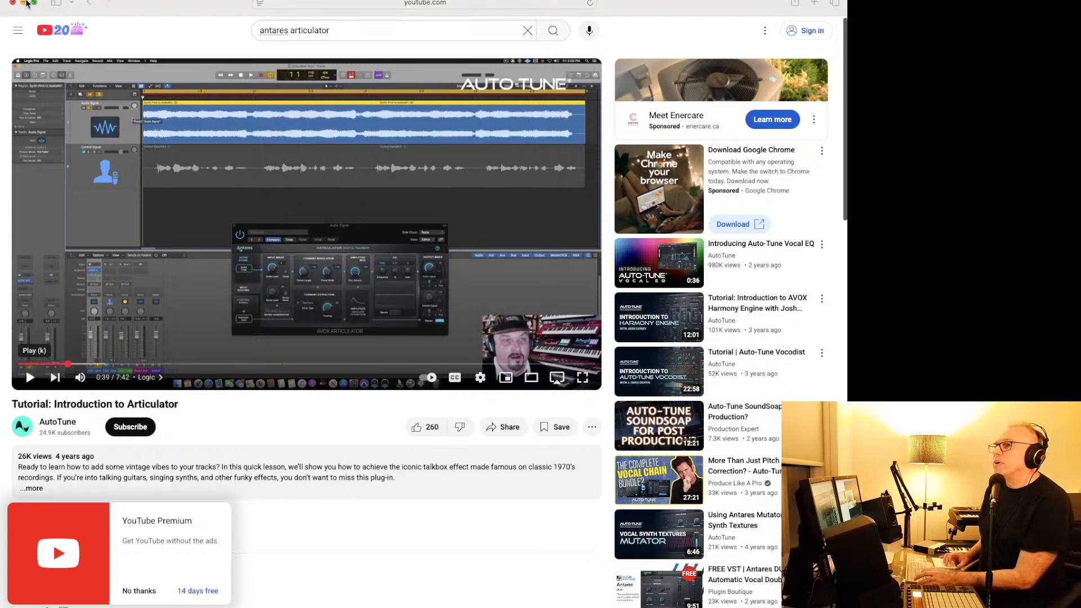
{"action": "left_click", "coordinate": [23, 3]}
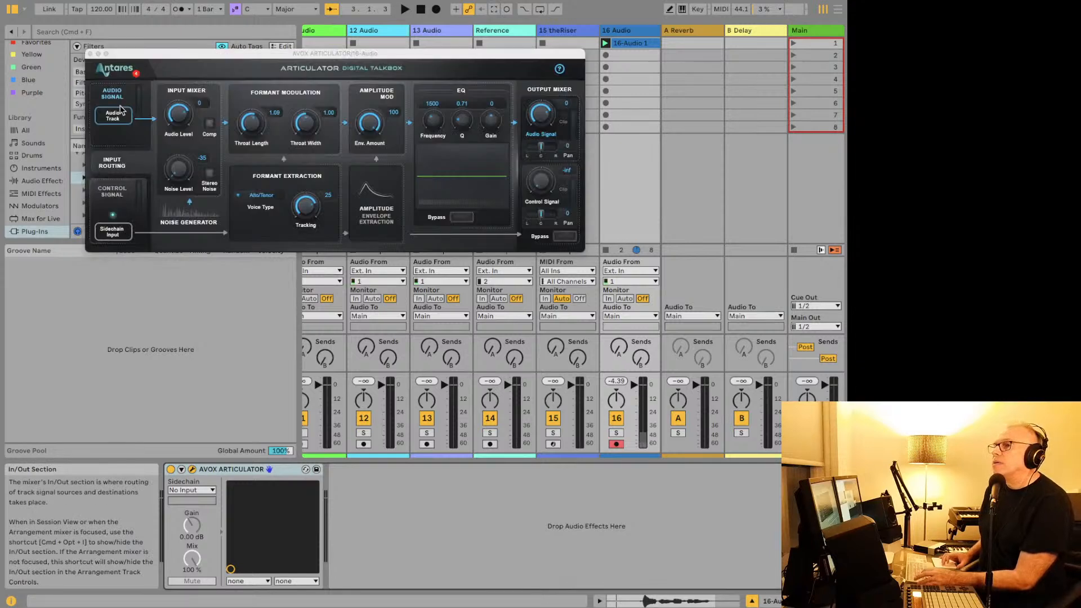
Step: Show the AVOX ARTICULATOR device's parameters and check its sidechain source options
{"action": "left_click", "coordinate": [115, 231]}
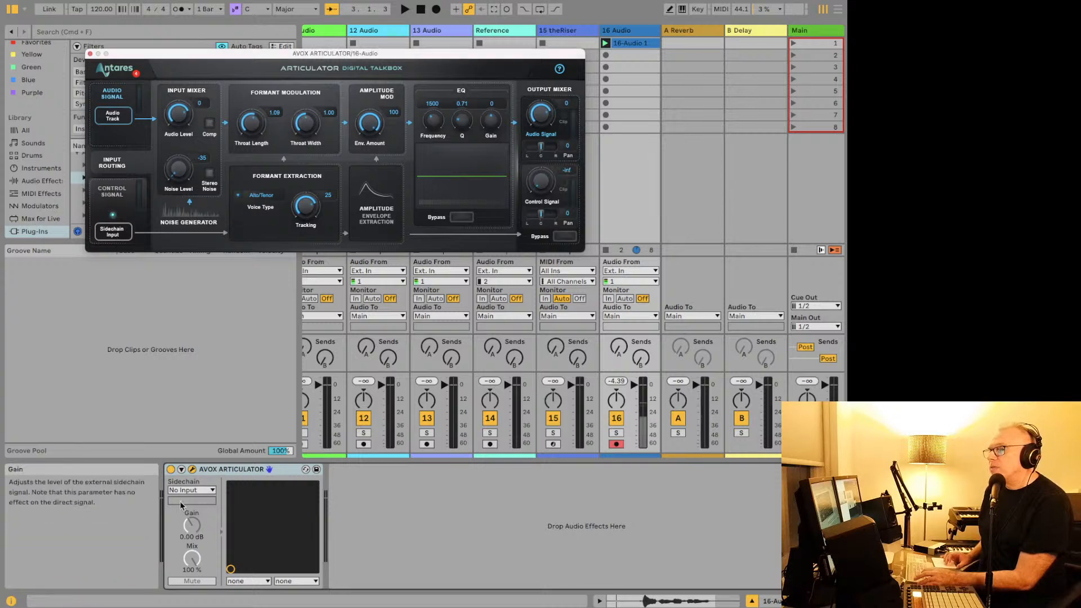
{"action": "left_click", "coordinate": [181, 470]}
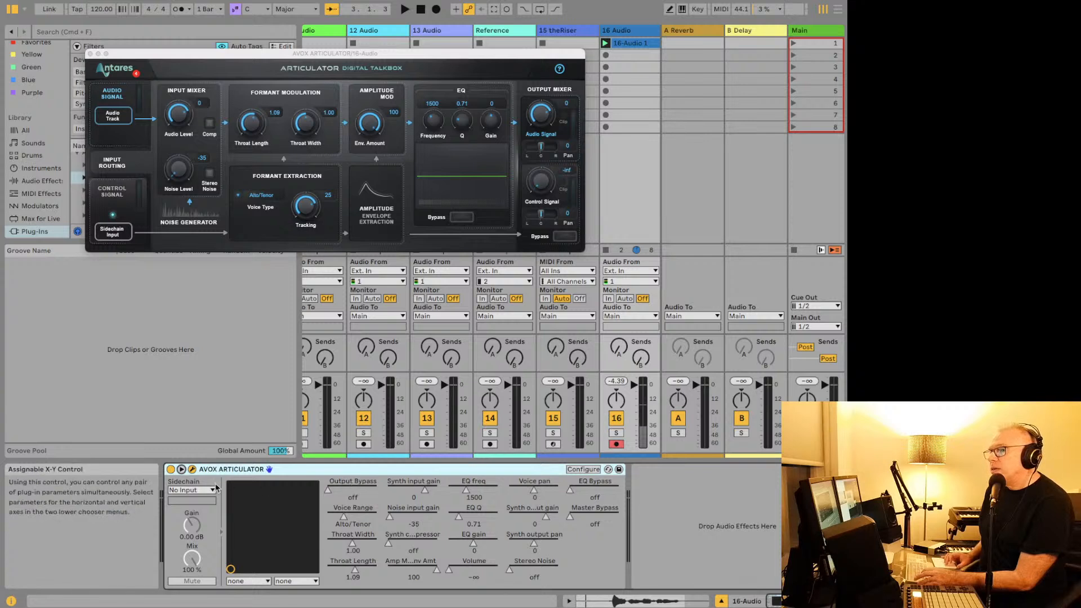
{"action": "left_click", "coordinate": [200, 491]}
{"action": "left_click", "coordinate": [200, 492]}
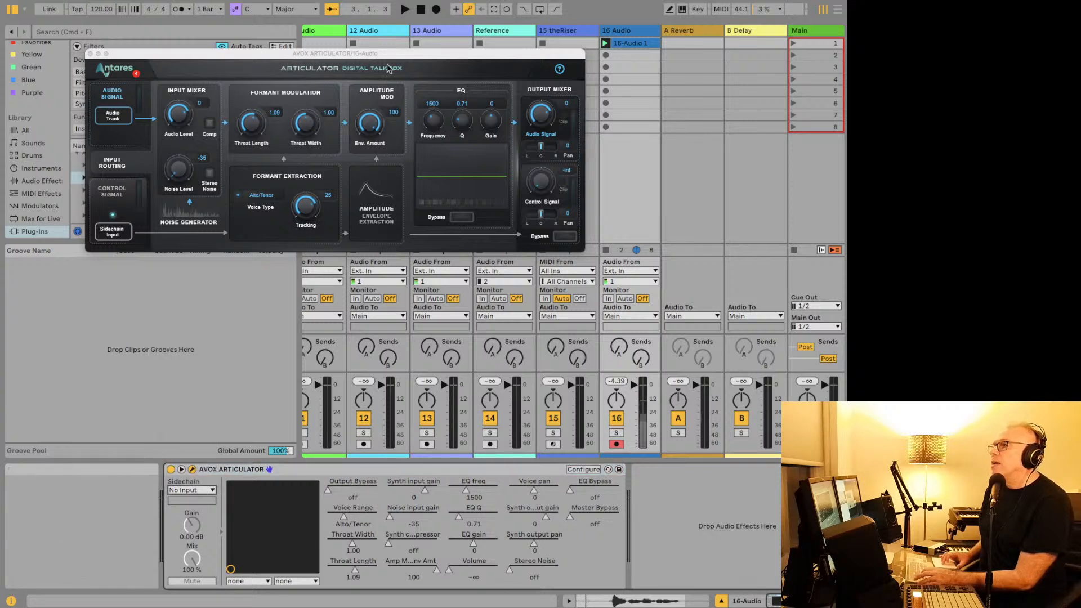
Step: Search the browser for "choir"
{"action": "left_click", "coordinate": [78, 32]}
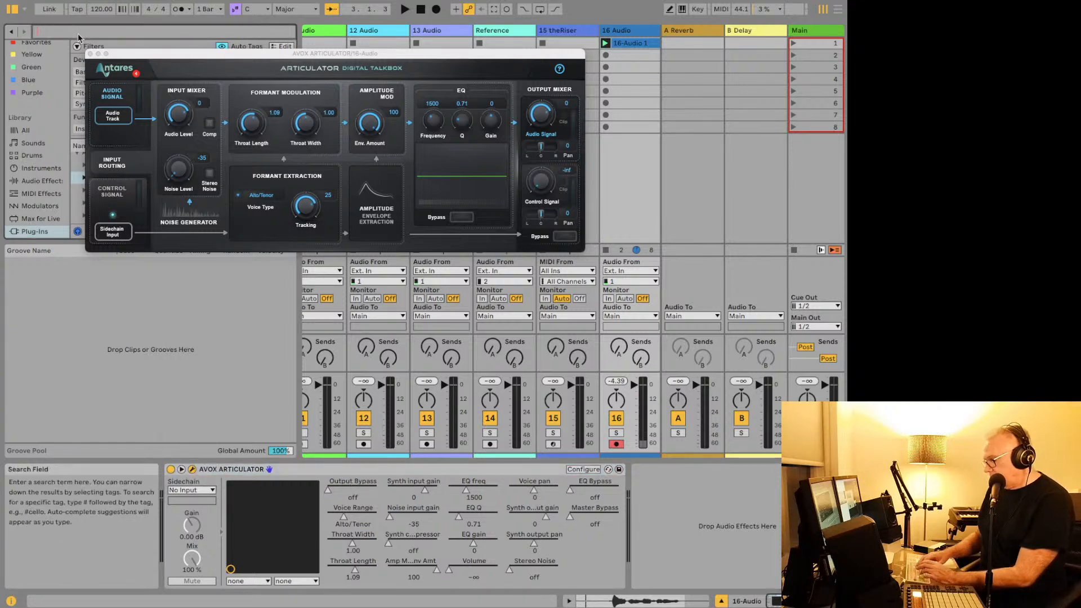
{"action": "type", "text": "dru"}
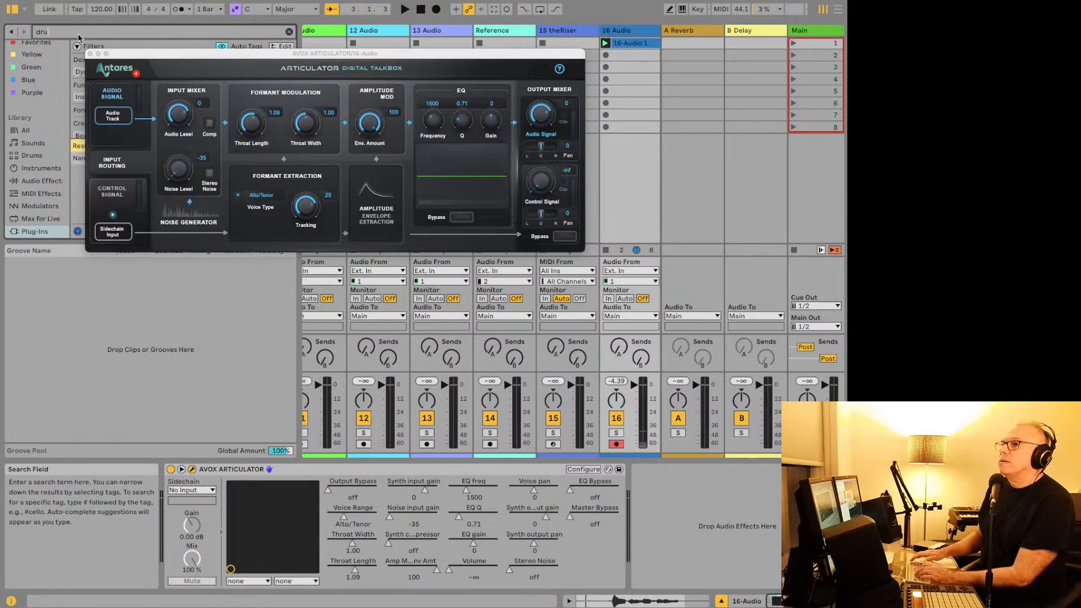
{"action": "key", "text": "BackSpace"}
{"action": "key", "text": "BackSpace"}
{"action": "key", "text": "BackSpace"}
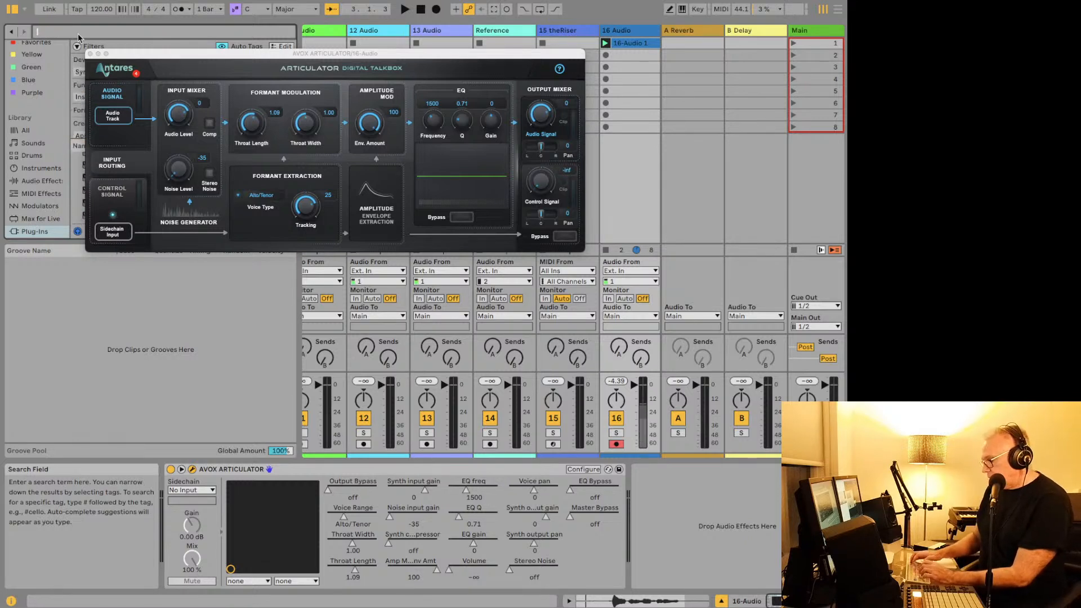
{"action": "type", "text": "v"}
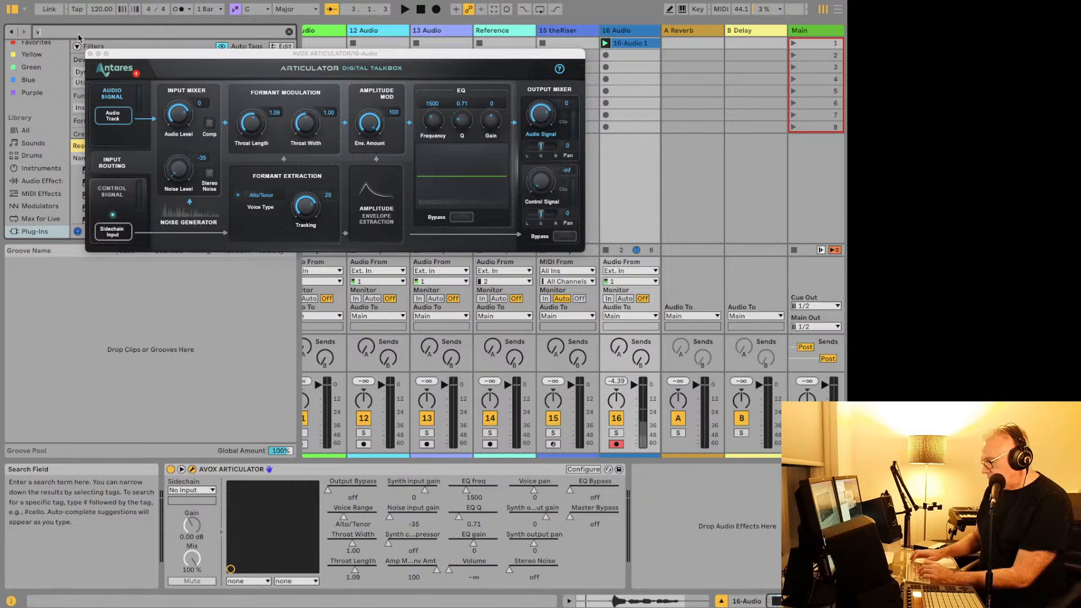
{"action": "key", "text": "BackSpace"}
{"action": "type", "text": "choir"}
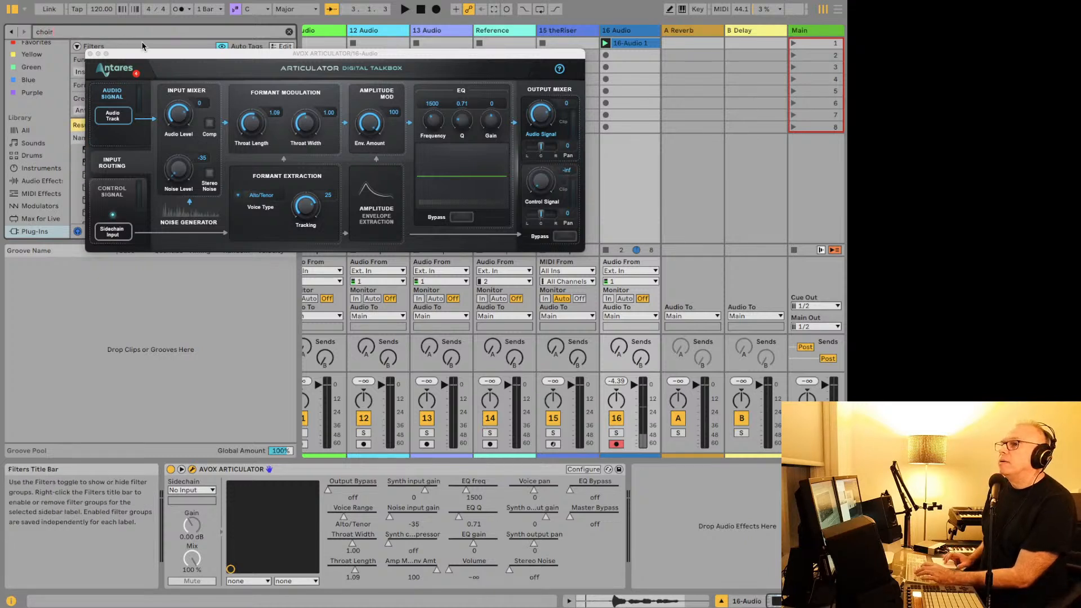
Step: Uncover the browser and expand the WAV folder of THE ZIM CHOIRS in the sound libraries place
{"action": "left_click_drag", "start_coordinate": [143, 56], "coordinate": [260, 59]}
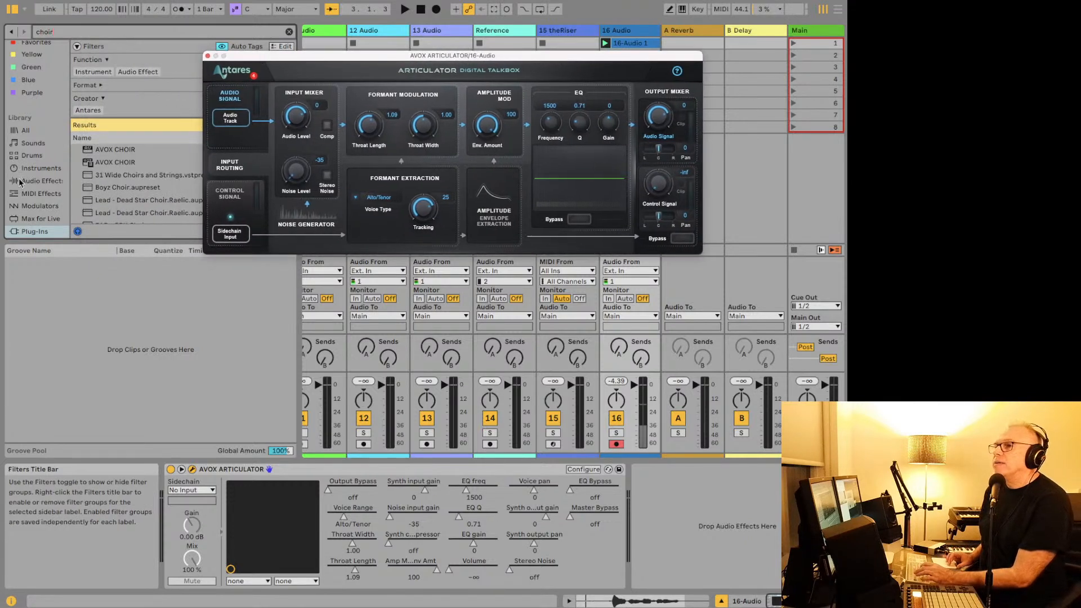
{"action": "scroll", "coordinate": [32, 200], "scroll_direction": "down", "scroll_amount": 5}
{"action": "left_click", "coordinate": [26, 195]}
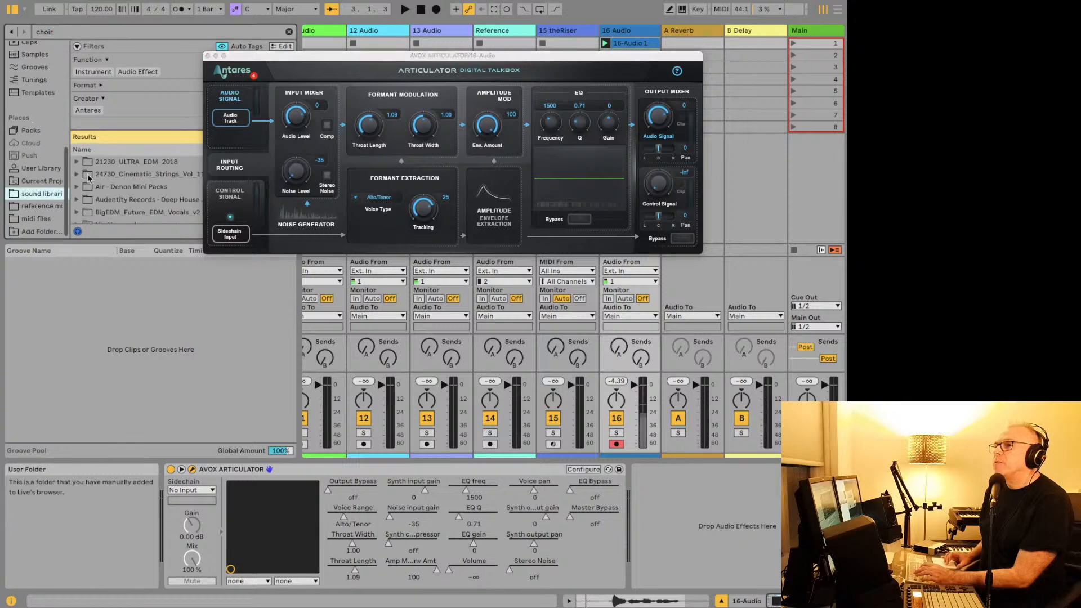
{"action": "scroll", "coordinate": [85, 186], "scroll_direction": "down", "scroll_amount": 1}
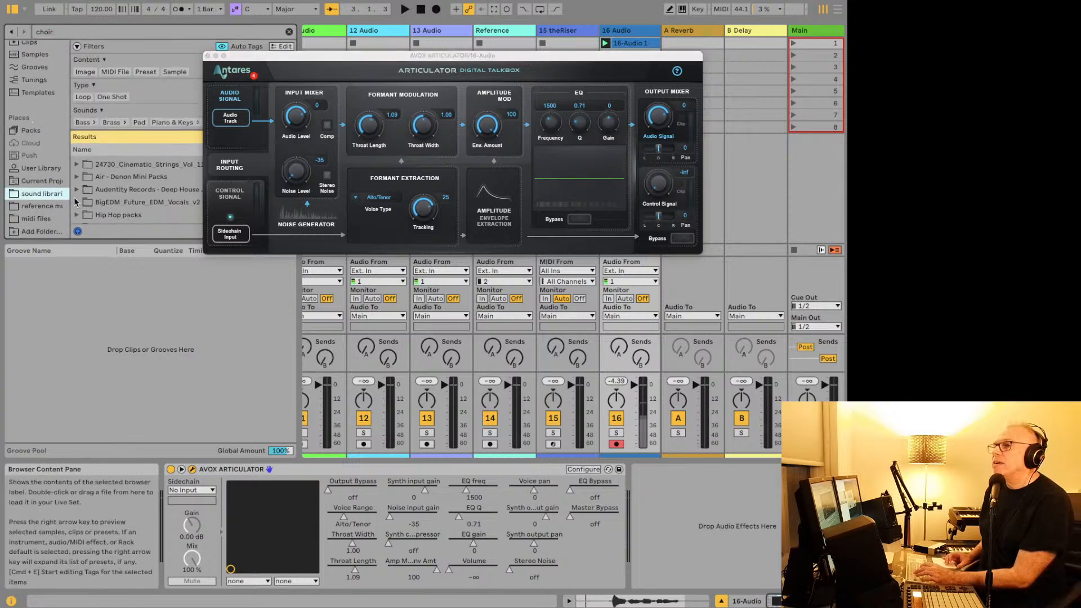
{"action": "scroll", "coordinate": [76, 203], "scroll_direction": "down", "scroll_amount": 5}
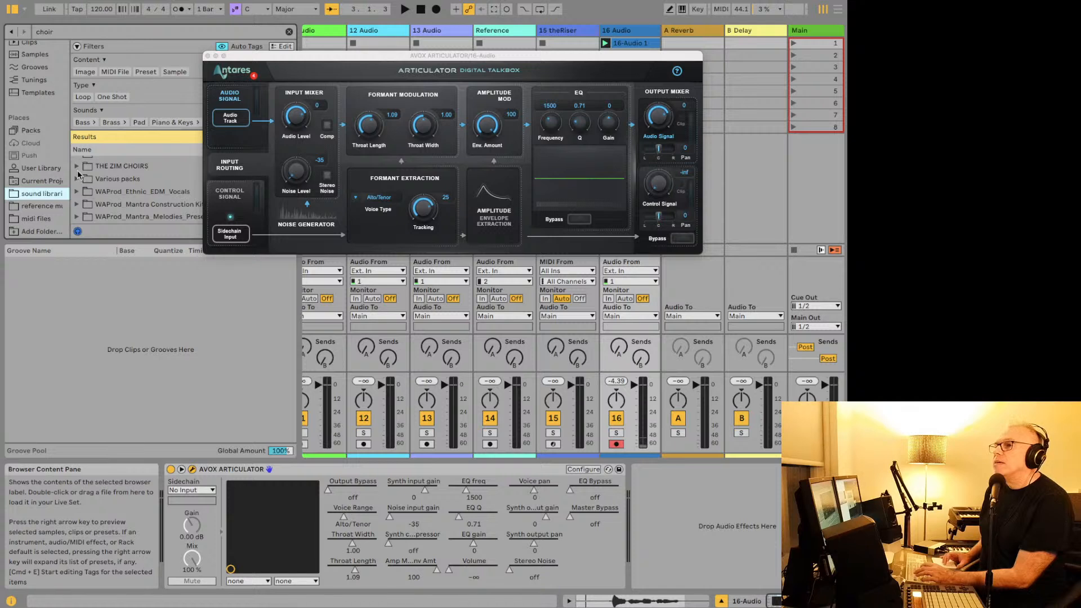
{"action": "left_click", "coordinate": [77, 166]}
{"action": "left_click", "coordinate": [84, 204]}
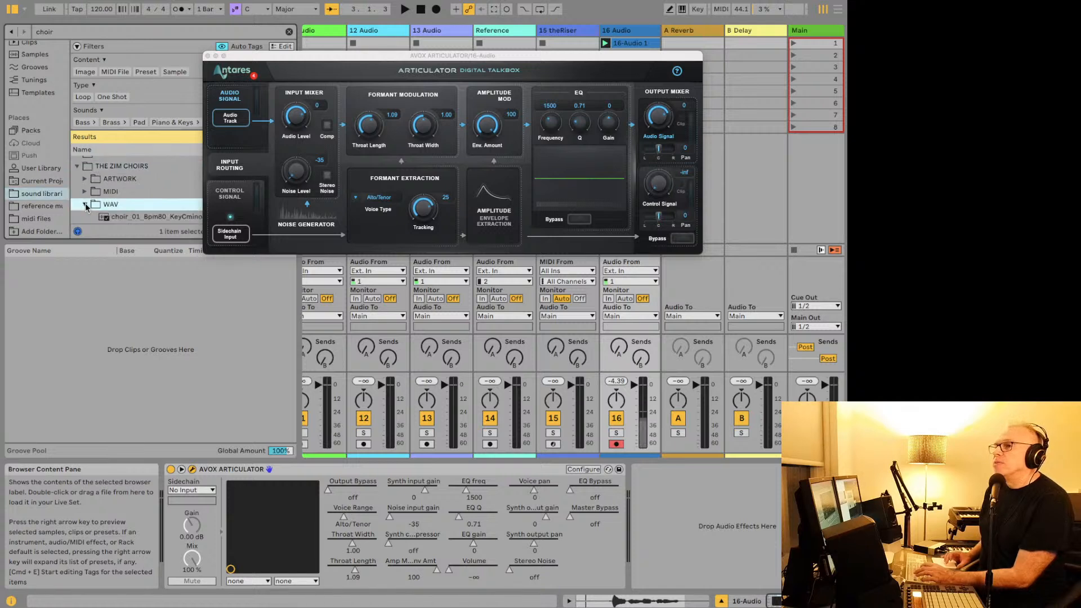
Step: Audition samples from choir_03 through choir_06 and place choir_06_Bpm80_KeyGminor.wav in the second clip slot of the 13 Audio track
{"action": "scroll", "coordinate": [124, 200], "scroll_direction": "down", "scroll_amount": 1}
{"action": "scroll", "coordinate": [124, 199], "scroll_direction": "down", "scroll_amount": 1}
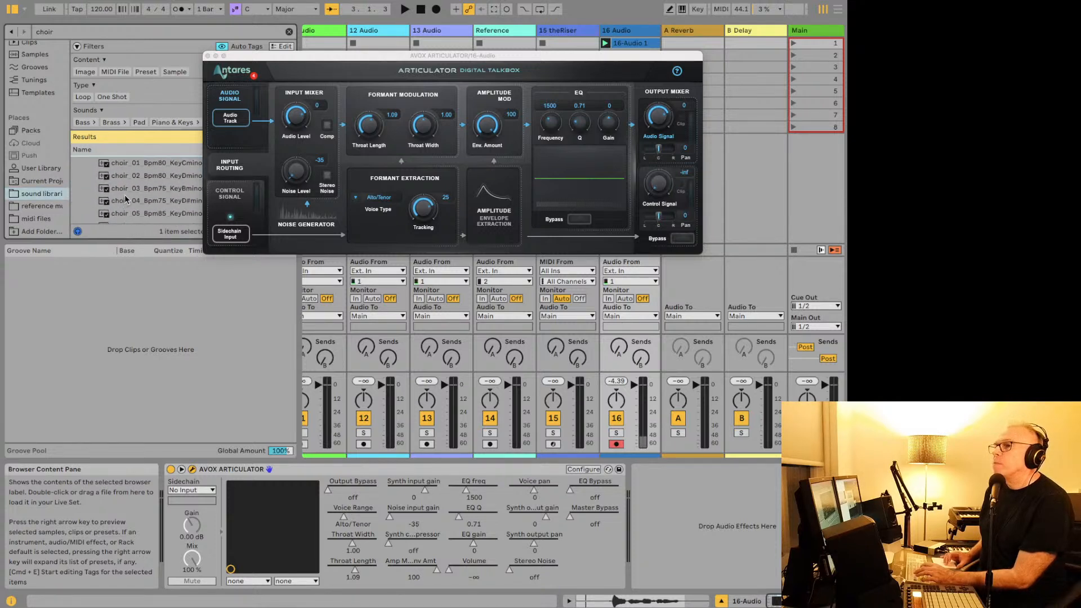
{"action": "left_click", "coordinate": [126, 193]}
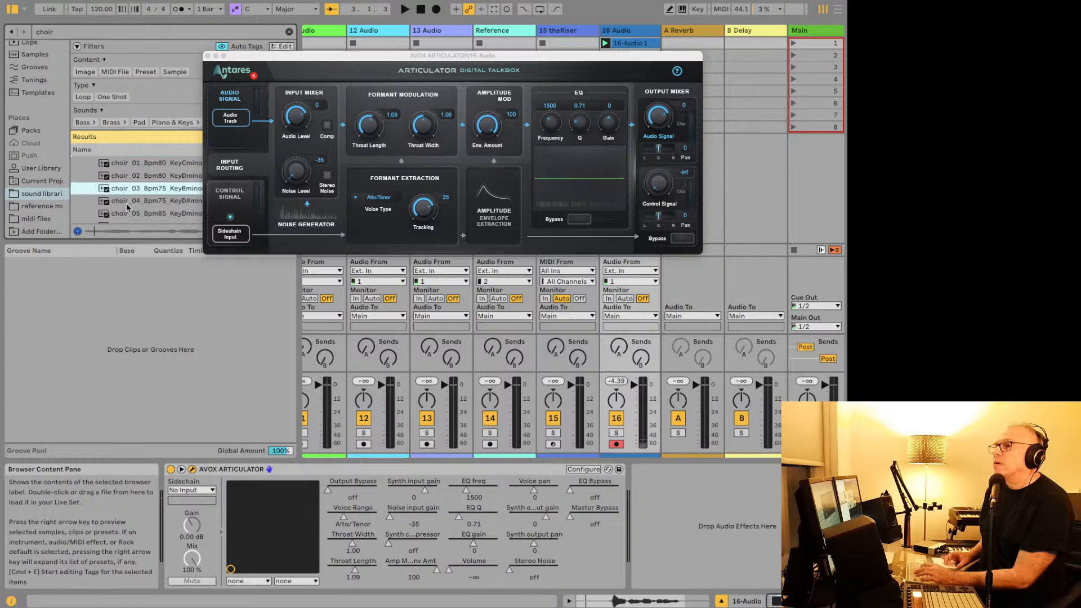
{"action": "key", "text": "Down"}
{"action": "key", "text": "Down"}
{"action": "key", "text": "Down"}
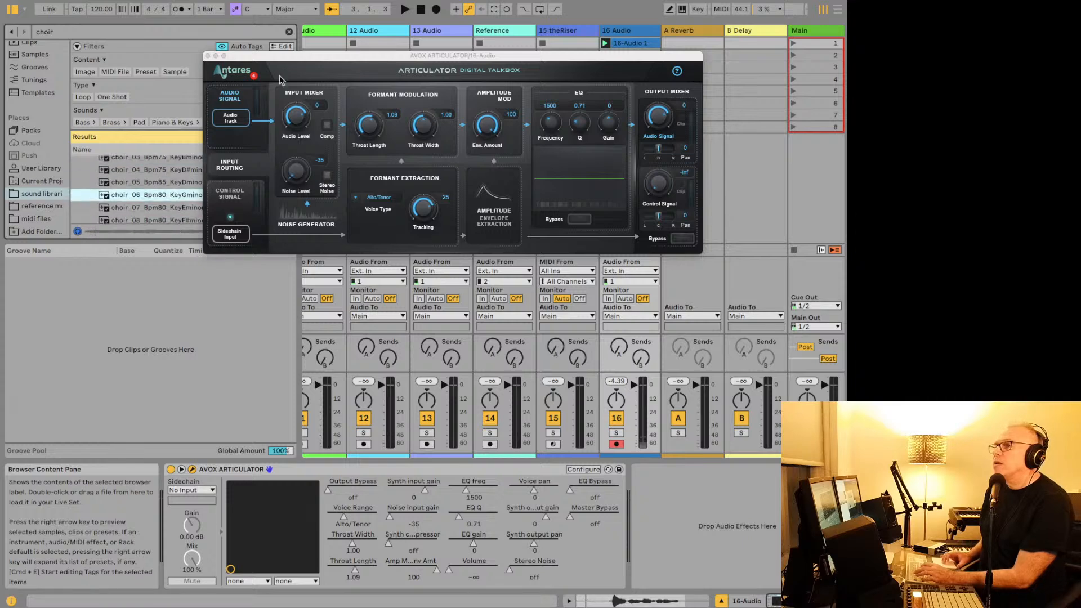
{"action": "left_click_drag", "start_coordinate": [301, 61], "coordinate": [505, 248]}
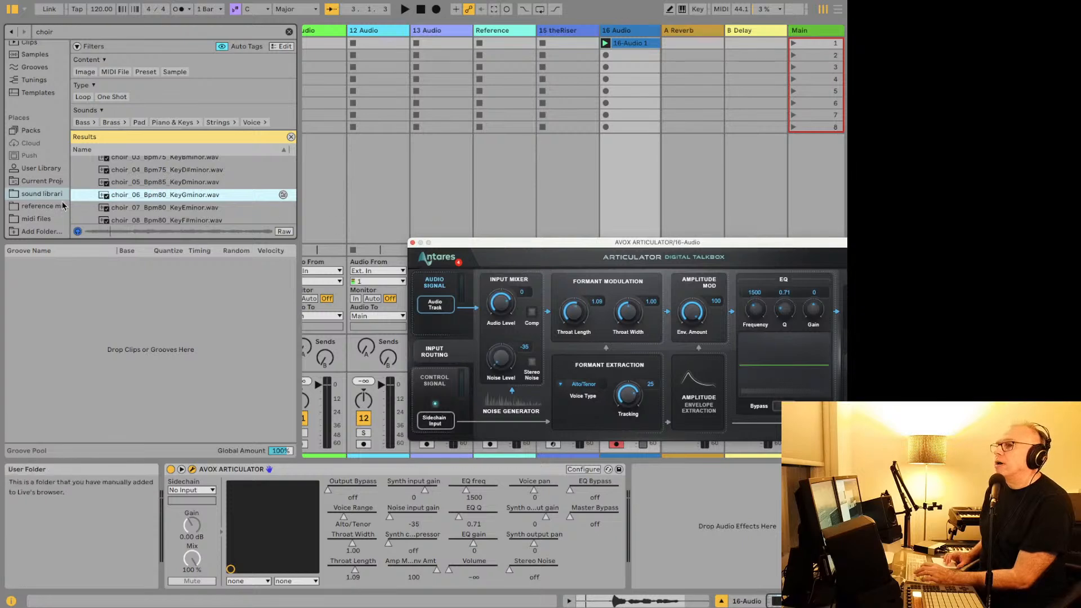
{"action": "left_click_drag", "start_coordinate": [186, 197], "coordinate": [426, 50]}
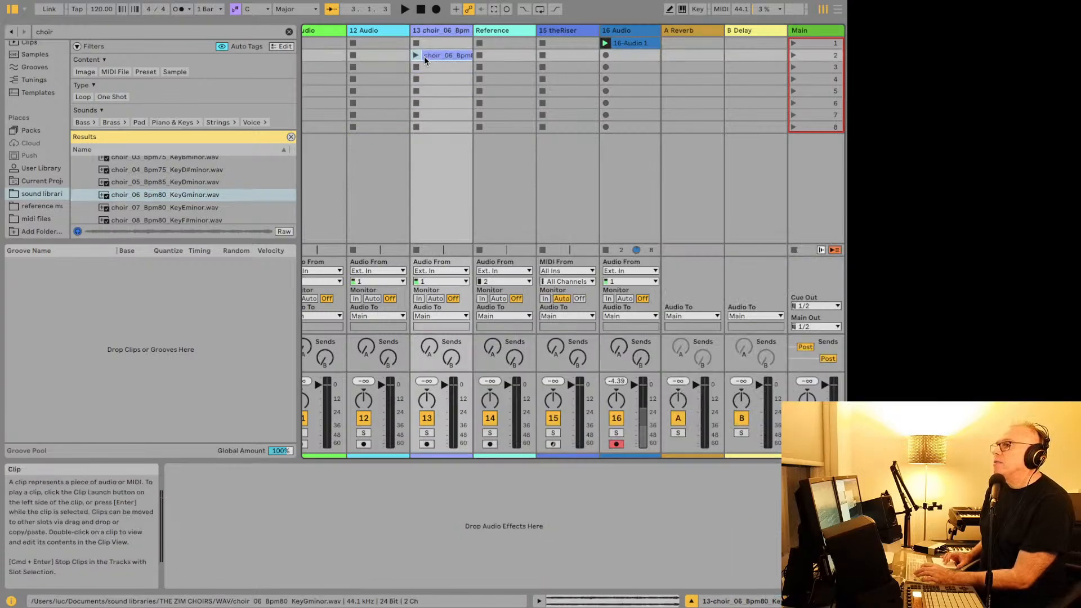
Step: Set the sidechain source of AVOX ARTICULATOR on the 16 Audio track to the 13-choir 06 Bpm80 KeyGminor track
{"action": "left_click", "coordinate": [619, 32]}
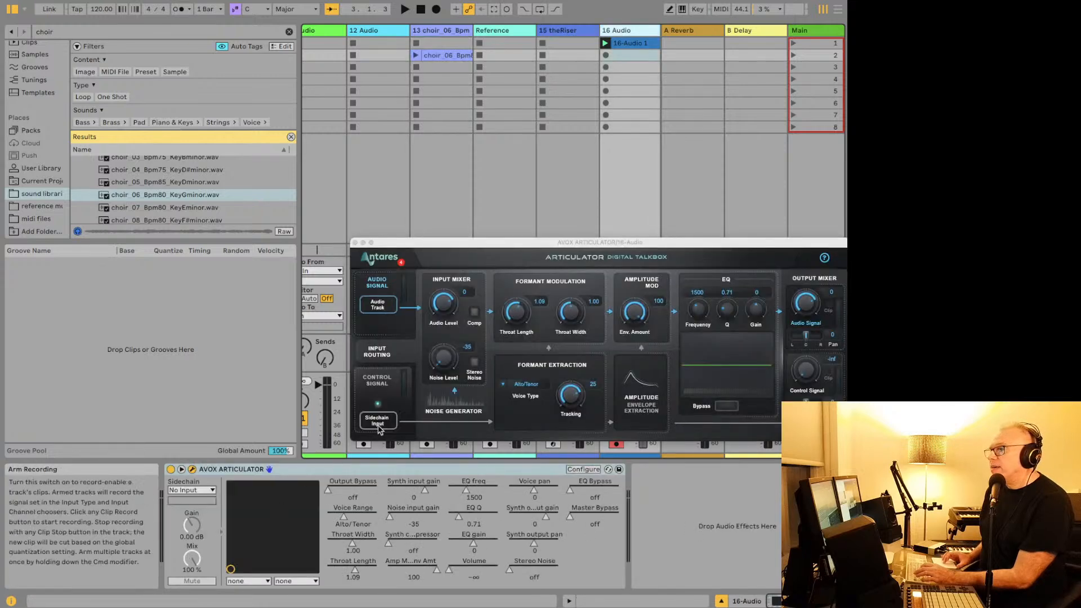
{"action": "left_click", "coordinate": [181, 490]}
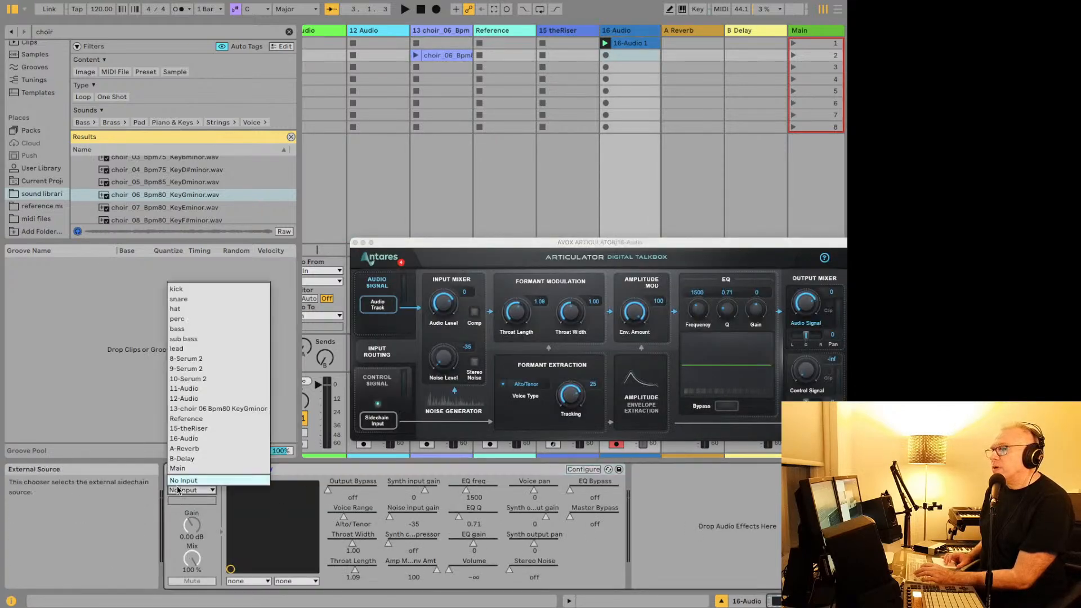
{"action": "left_click", "coordinate": [188, 409]}
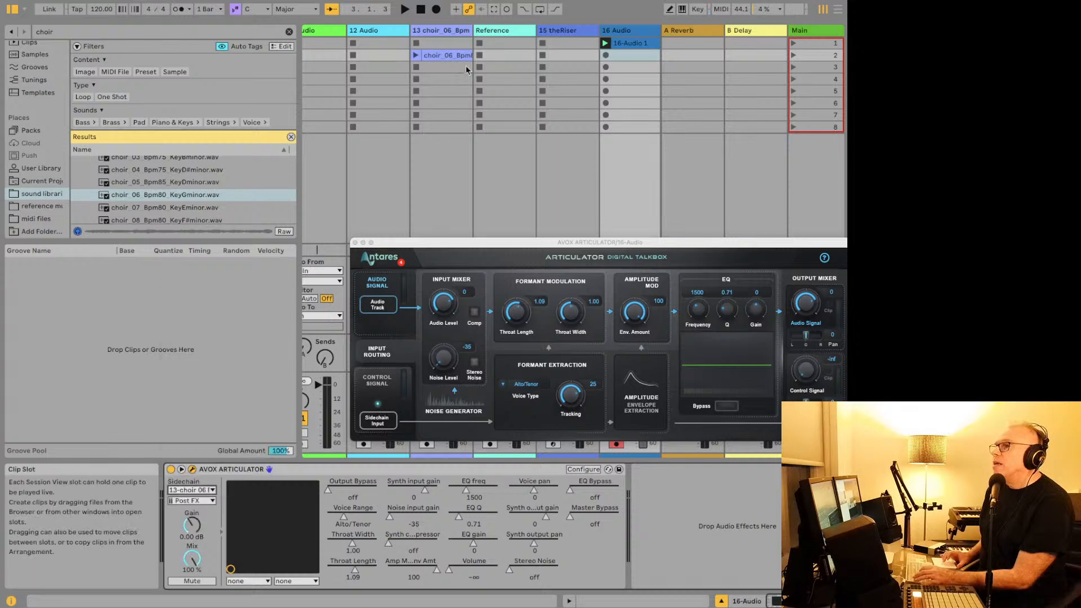
Step: Launch the choir_06 clip and mute its track 13 so the choir's direct output is silenced
{"action": "left_click", "coordinate": [415, 55]}
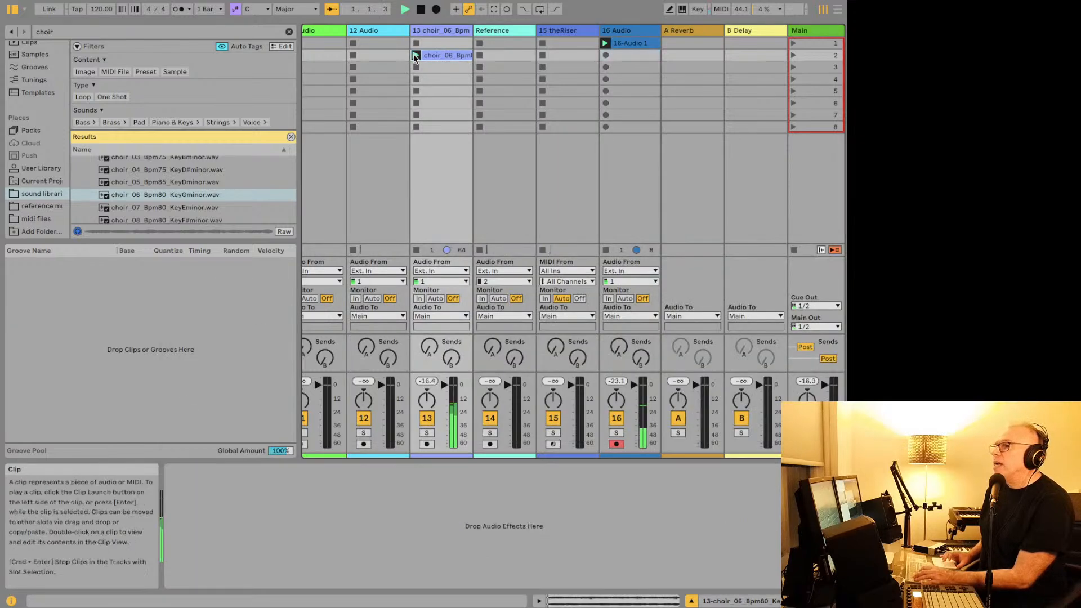
{"action": "left_click", "coordinate": [427, 417]}
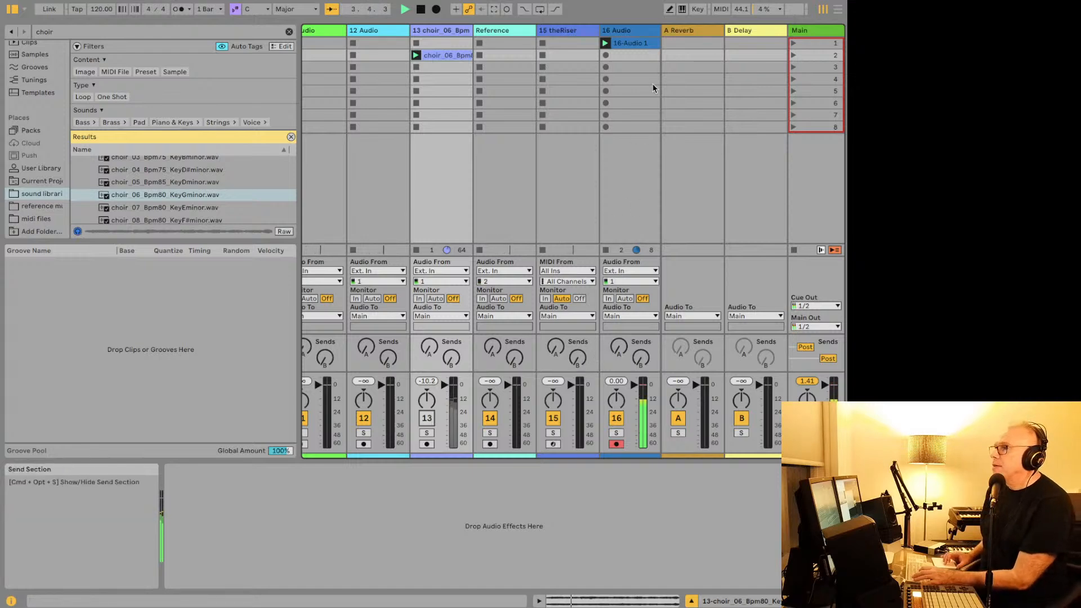
Step: Select the 16-Audio 1 clip and set AVOX ARTICULATOR's formant Tracking to 1 while listening to it
{"action": "left_click", "coordinate": [650, 43]}
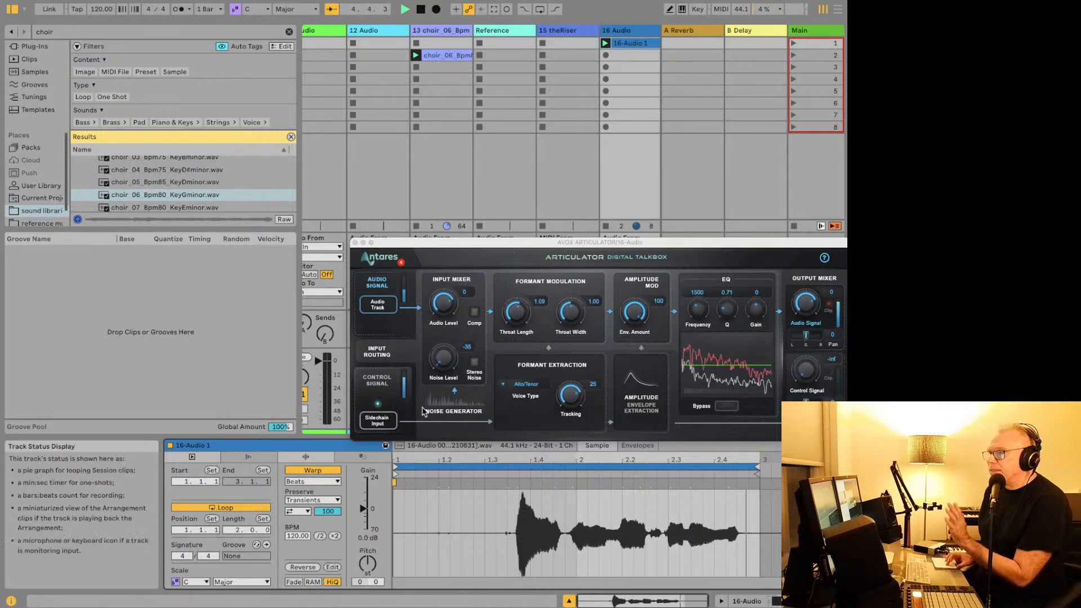
{"action": "left_click_drag", "start_coordinate": [555, 397], "coordinate": [552, 444]}
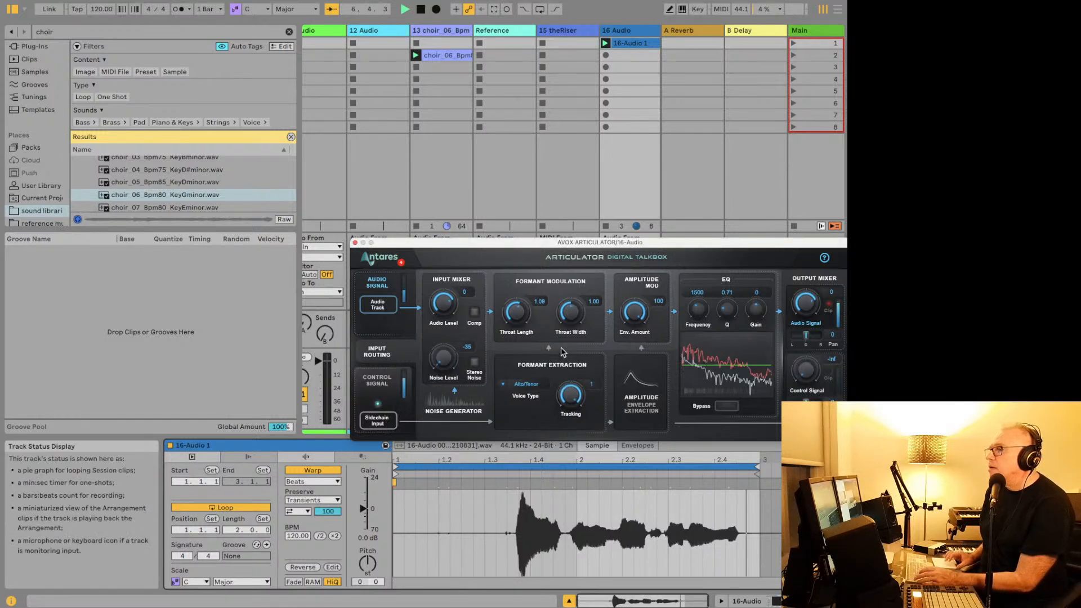
{"action": "key", "text": "space"}
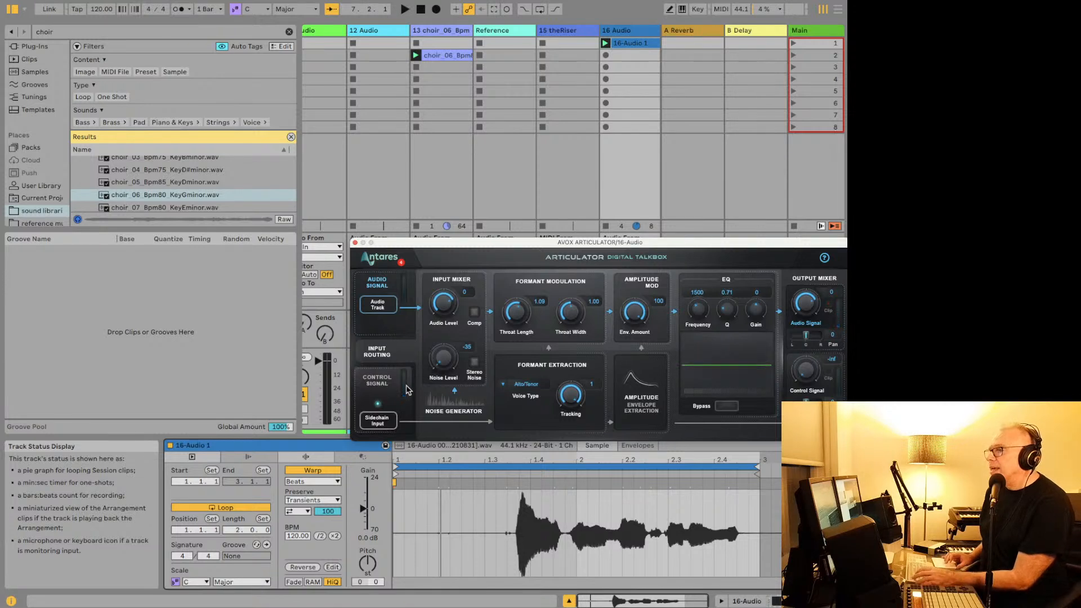
Step: Audition ARTICULATOR with the Noise Level raised to about -12 and turn the noise down to -inf
{"action": "left_click_drag", "start_coordinate": [438, 368], "coordinate": [438, 304]}
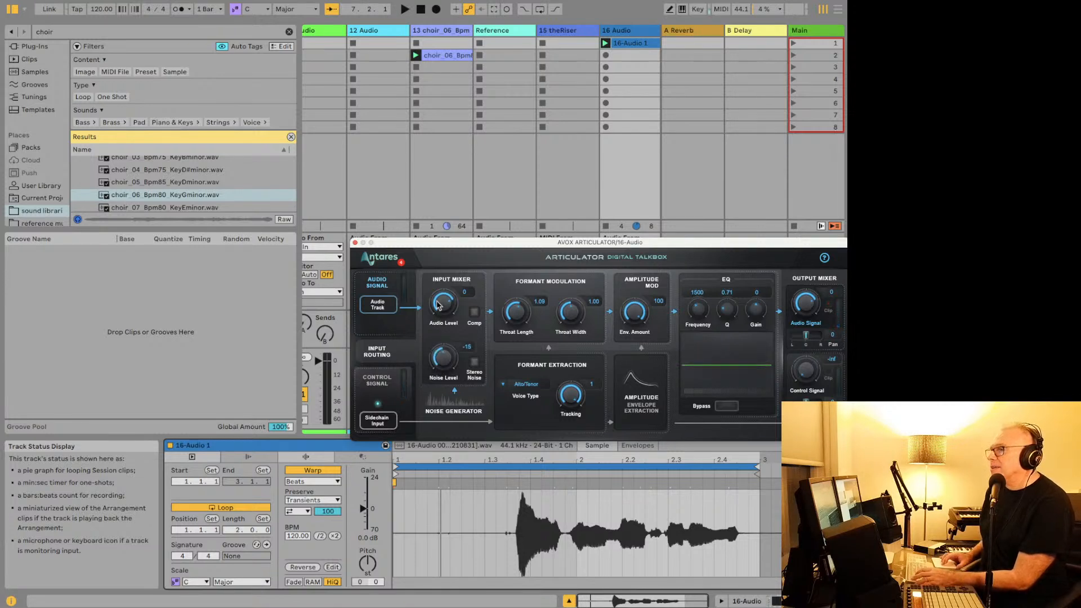
{"action": "key", "text": "space"}
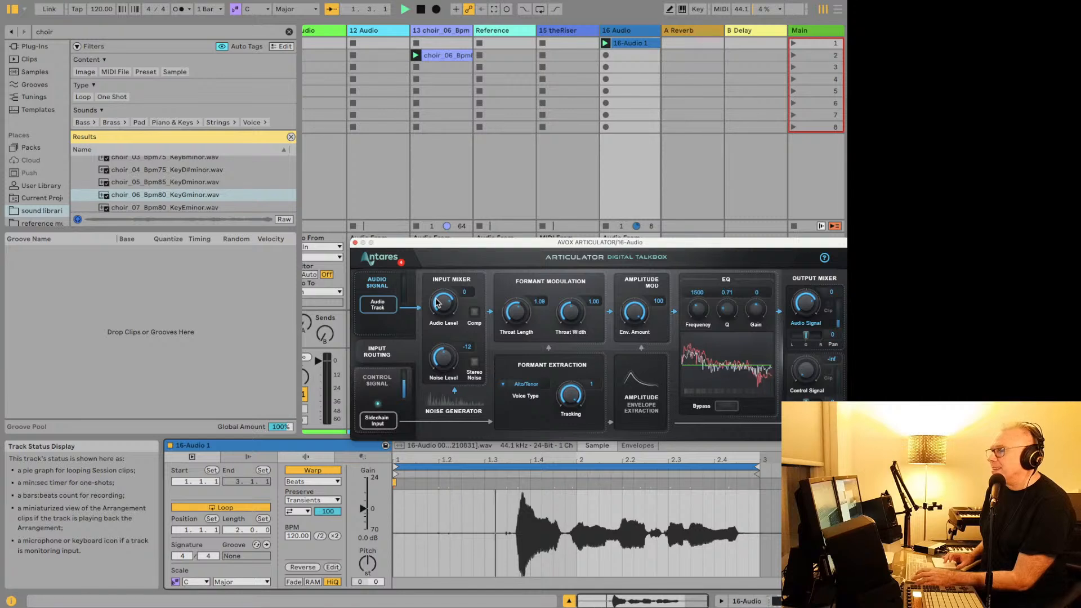
{"action": "key", "text": "space"}
{"action": "left_click_drag", "start_coordinate": [443, 357], "coordinate": [445, 428]}
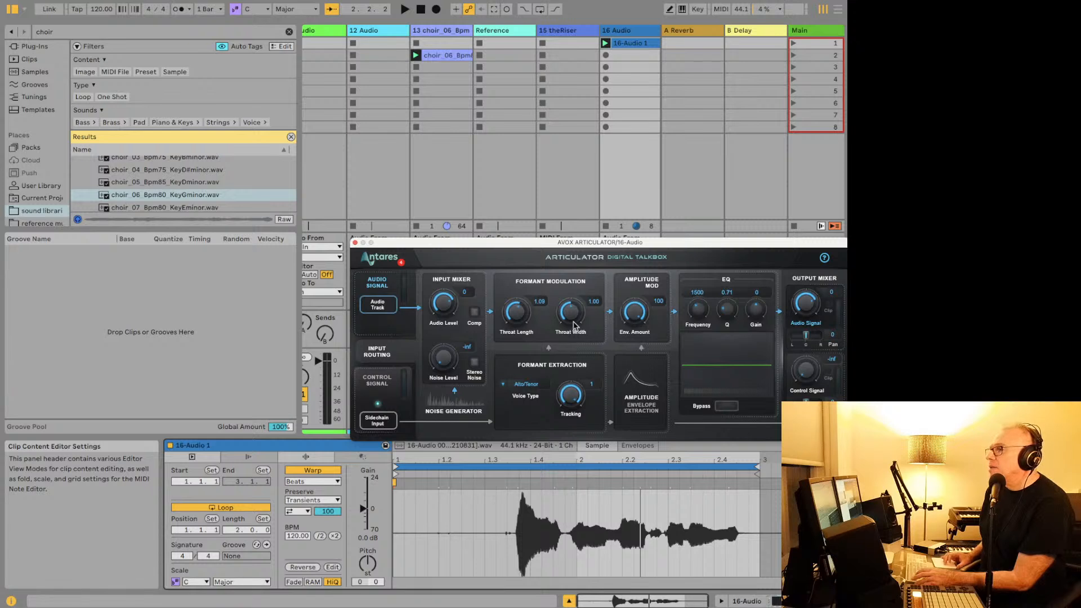
Step: Set ARTICULATOR's Throat Length to 1.07 and Throat Width to 0.90 while auditioning the clip, moving its window off the mixer
{"action": "key", "text": "space"}
{"action": "left_click_drag", "start_coordinate": [575, 326], "coordinate": [518, 258]}
{"action": "key", "text": "space"}
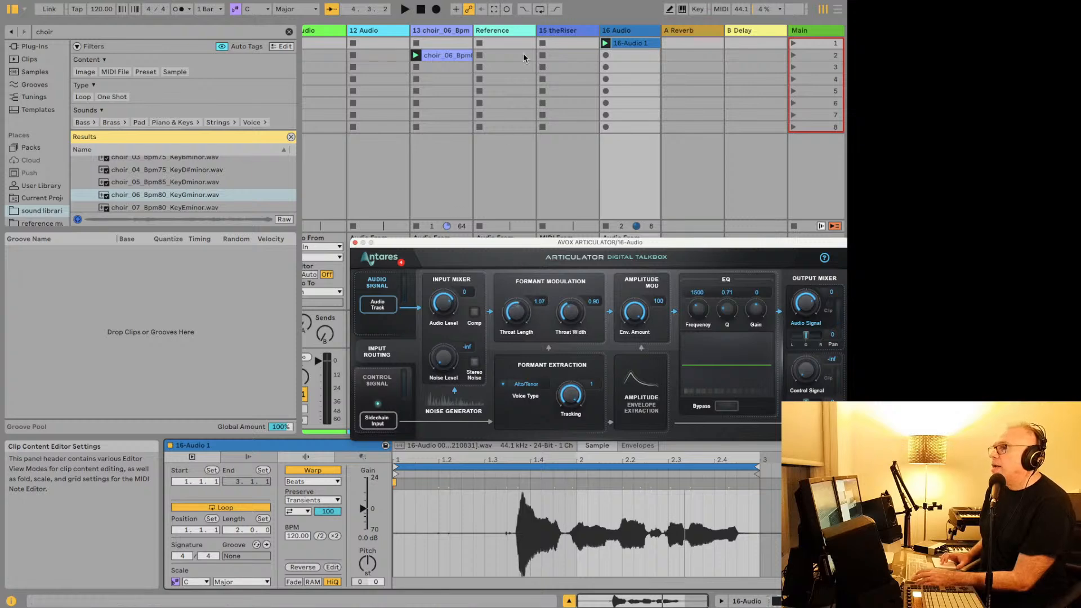
{"action": "key", "text": "space"}
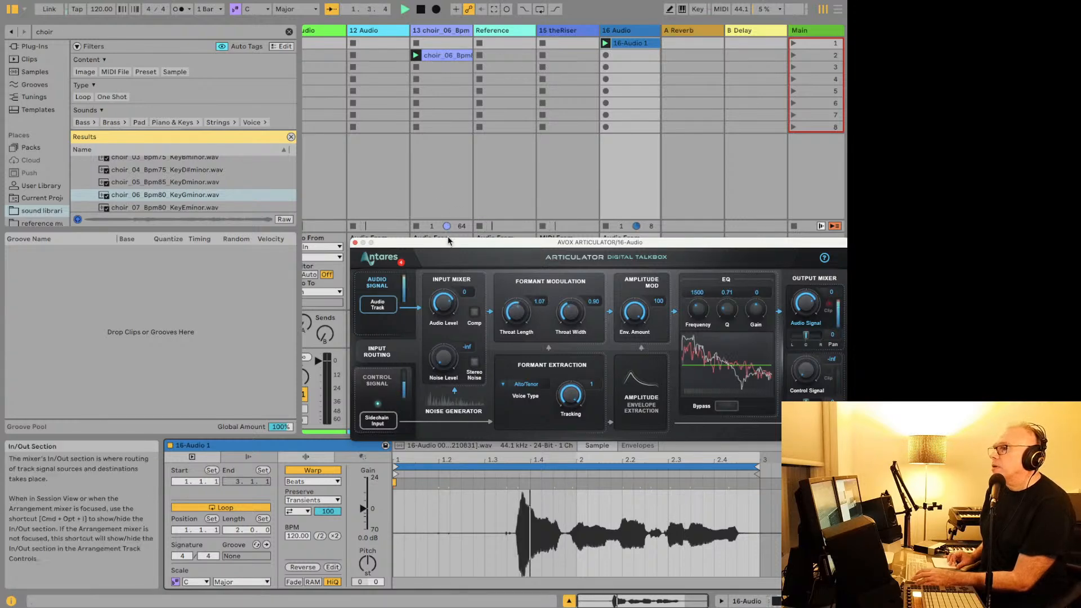
{"action": "left_click_drag", "start_coordinate": [603, 242], "coordinate": [486, 110]}
{"action": "key", "text": "space"}
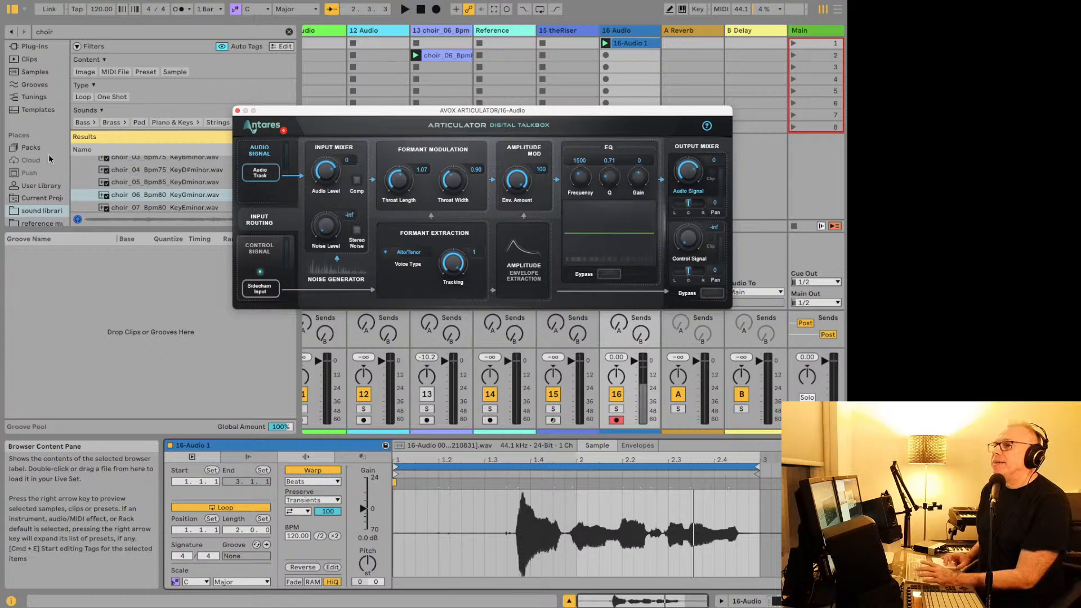
Step: Close the AVOX ARTICULATOR window and clear the choir search from the plug-in browser
{"action": "left_click", "coordinate": [37, 46]}
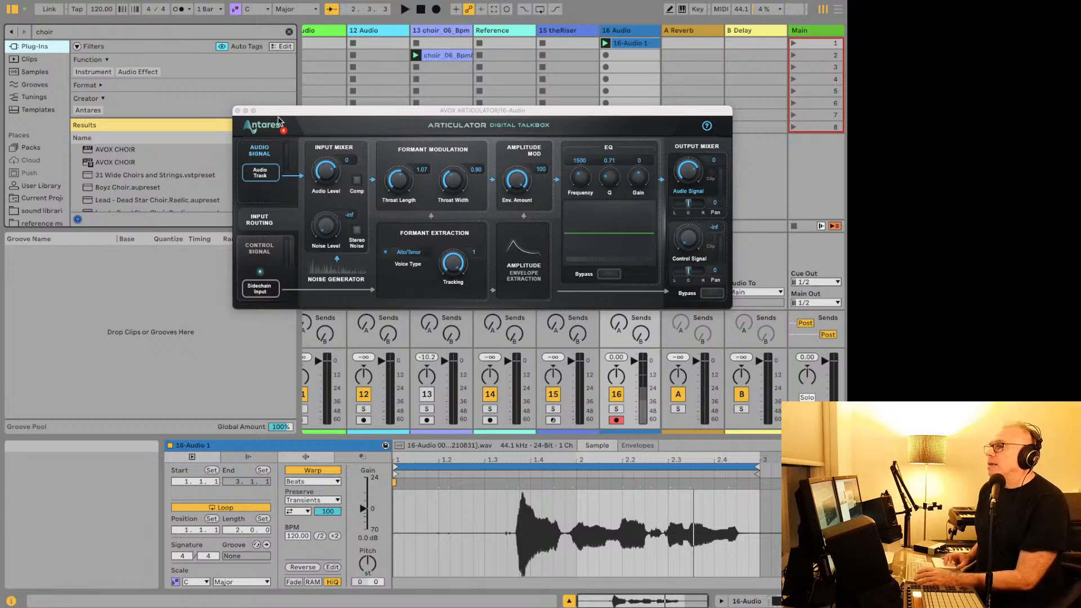
{"action": "left_click", "coordinate": [238, 111]}
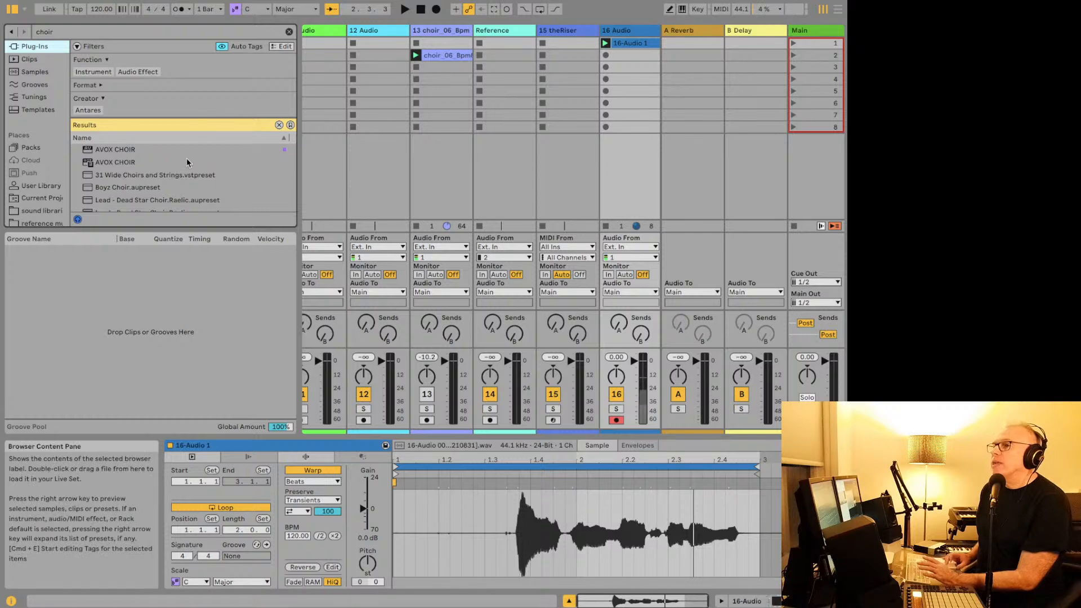
{"action": "scroll", "coordinate": [187, 158], "scroll_direction": "down", "scroll_amount": 2}
{"action": "scroll", "coordinate": [187, 159], "scroll_direction": "up", "scroll_amount": 2}
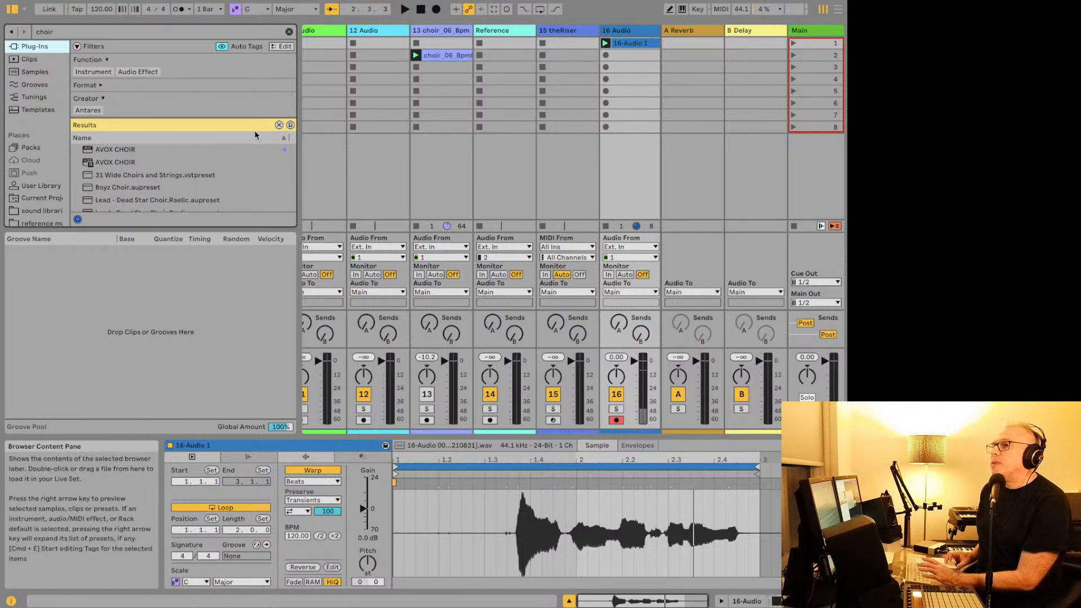
{"action": "left_click", "coordinate": [279, 124]}
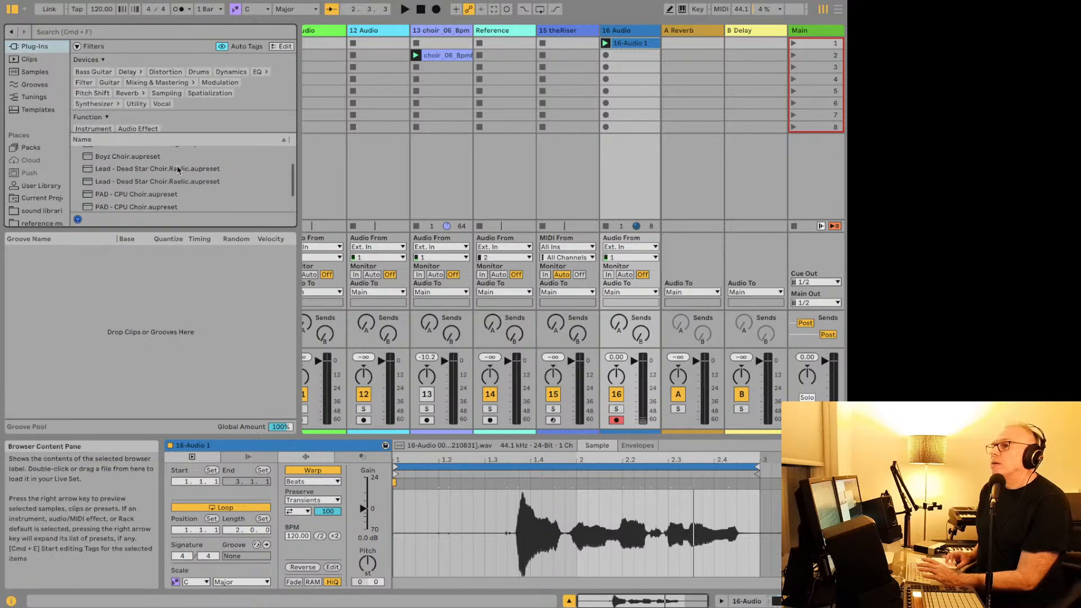
Step: Find AVOX CHOIR among the Antares plug-ins and load it after ARTICULATOR on the 16 Audio track
{"action": "scroll", "coordinate": [177, 169], "scroll_direction": "down", "scroll_amount": 2}
{"action": "left_click", "coordinate": [34, 46]}
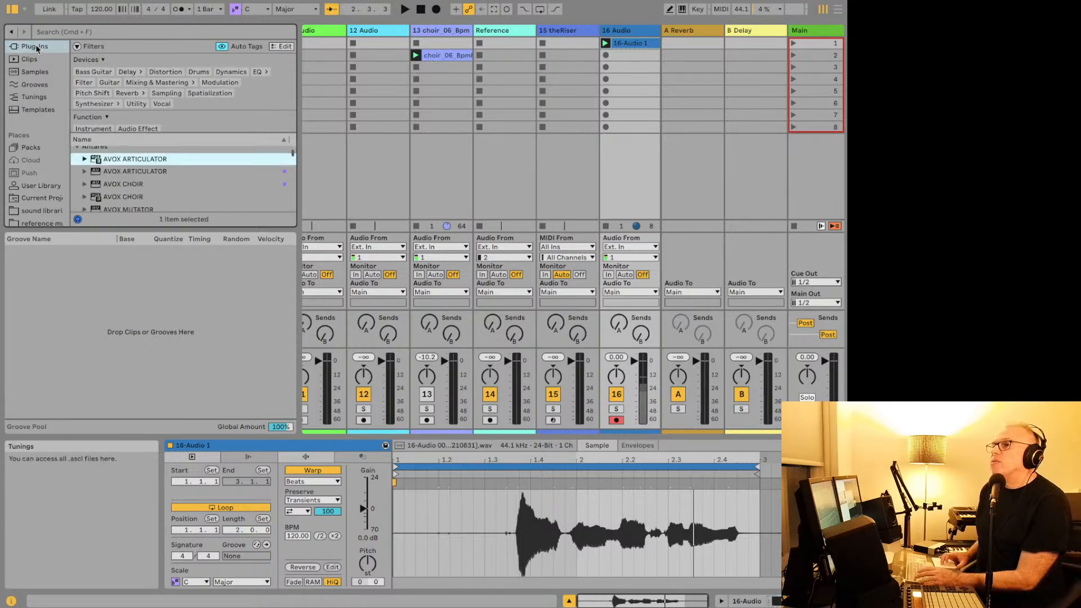
{"action": "scroll", "coordinate": [77, 172], "scroll_direction": "up", "scroll_amount": 2}
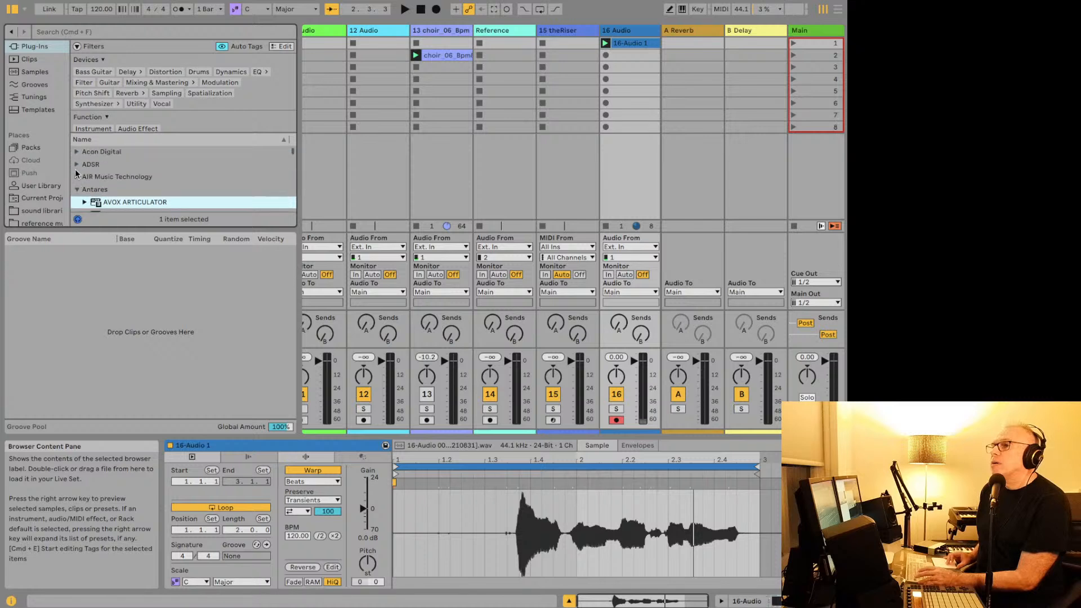
{"action": "scroll", "coordinate": [77, 179], "scroll_direction": "down", "scroll_amount": 3}
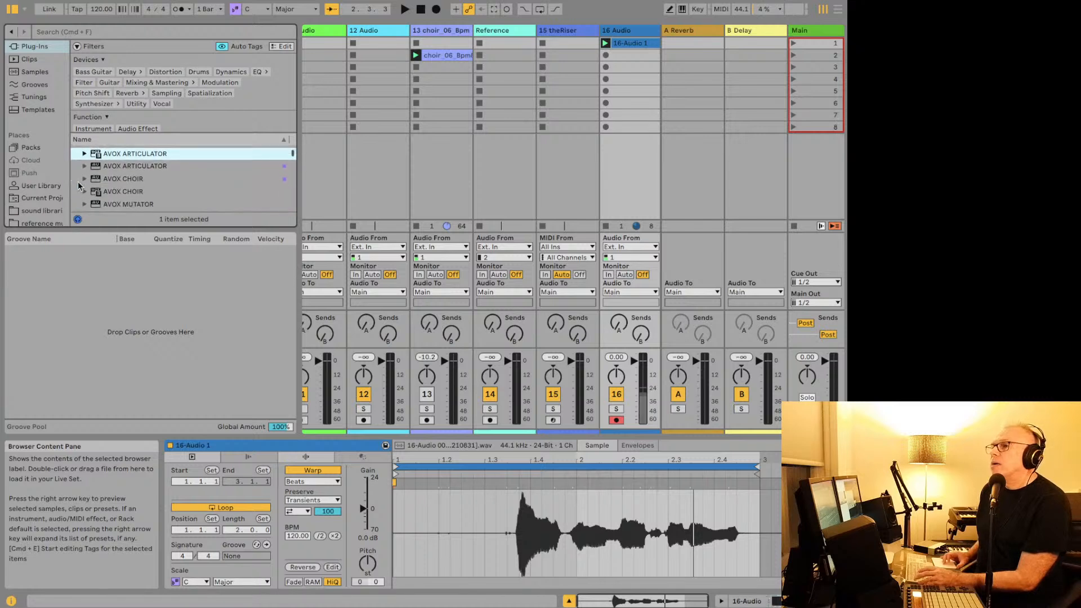
{"action": "left_click", "coordinate": [123, 169]}
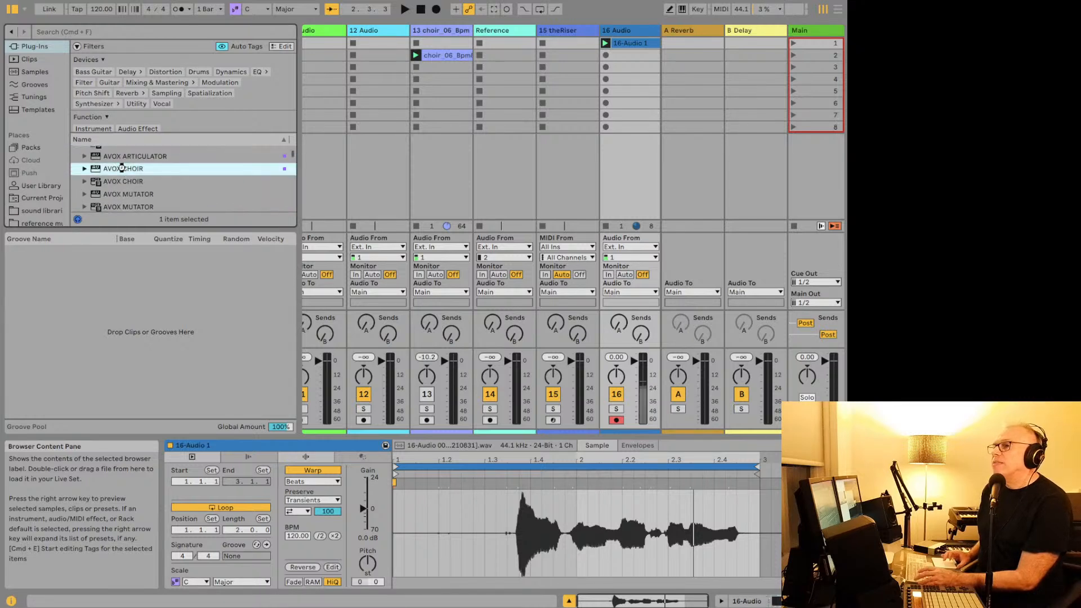
{"action": "double_click", "coordinate": [122, 170]}
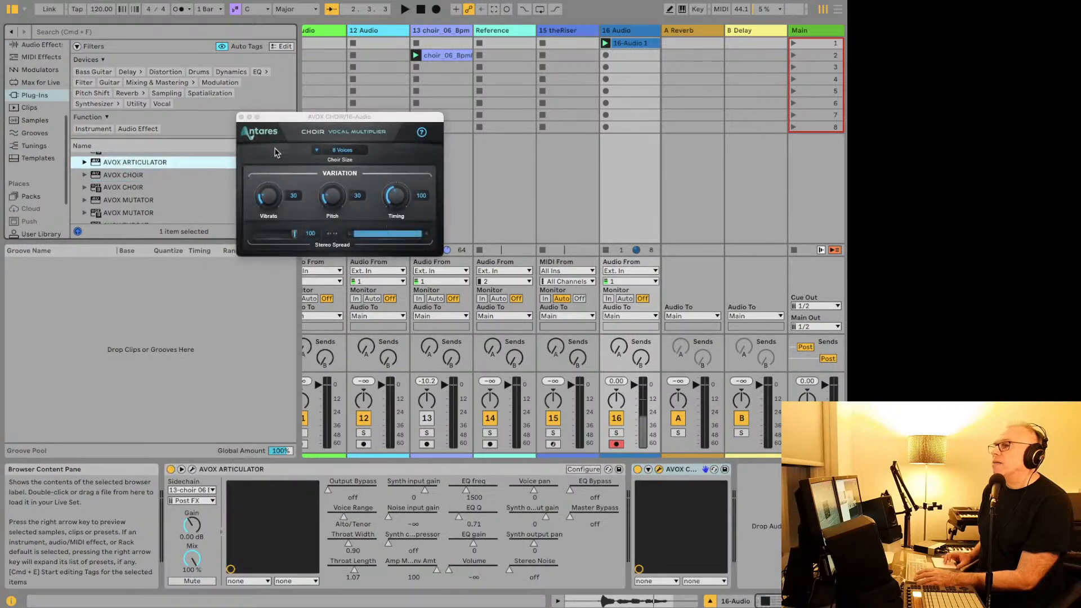
Step: Switch off AVOX ARTICULATOR and audition the clip through AVOX CHOIR alone
{"action": "left_click", "coordinate": [170, 469]}
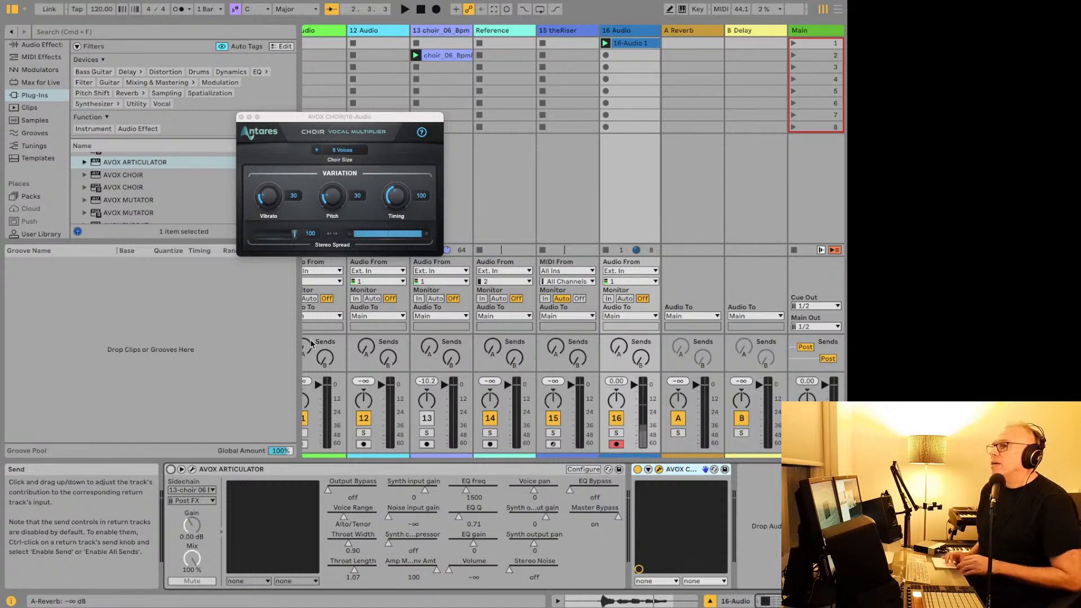
{"action": "key", "text": "space"}
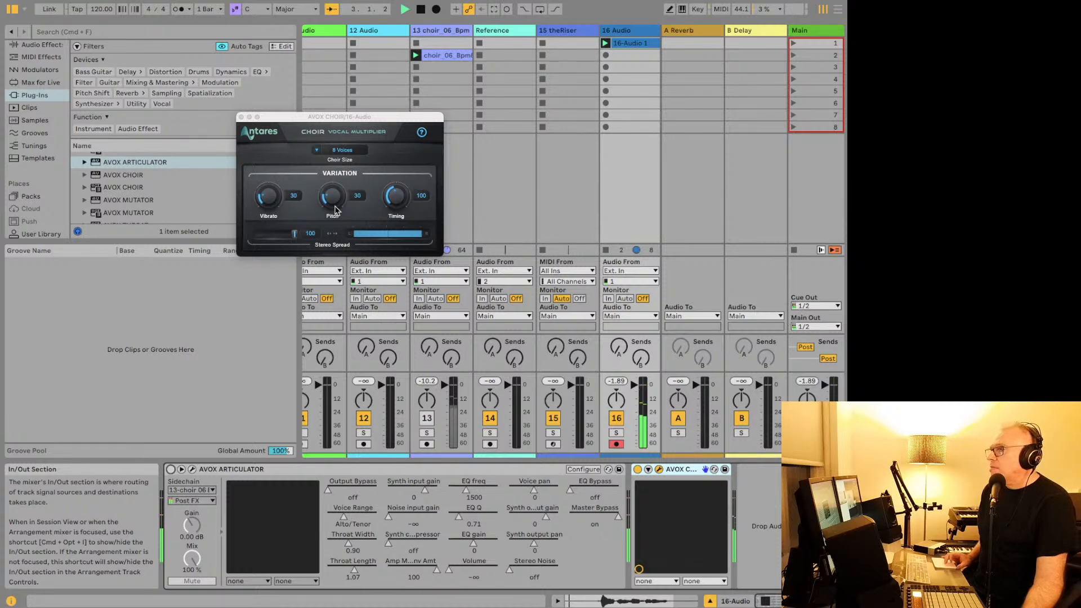
{"action": "key", "text": "space"}
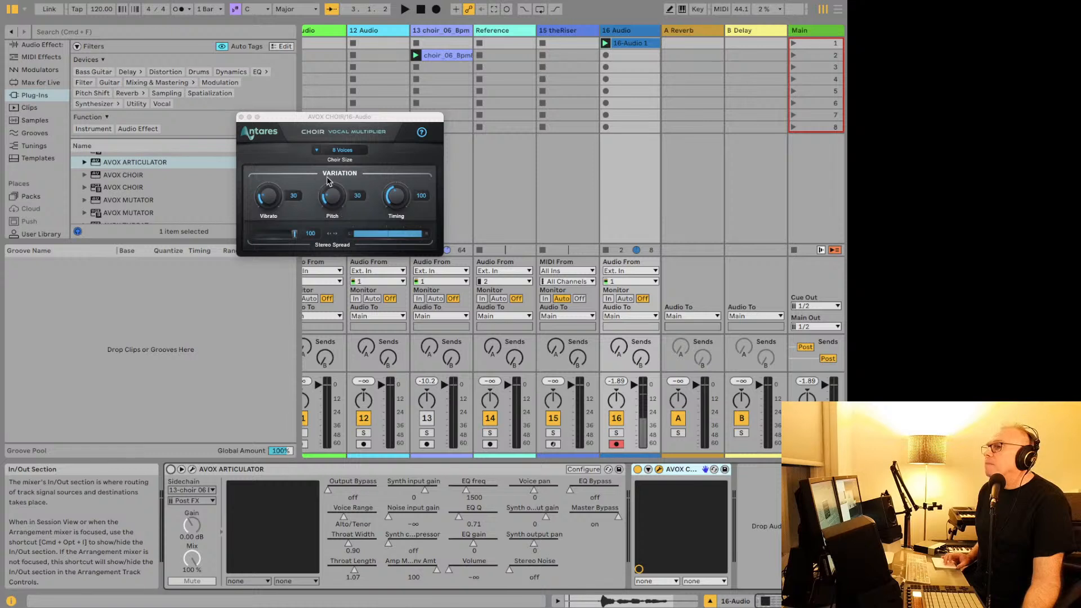
Step: Set AVOX CHOIR's Choir Size to 32 Voices and listen to the clip
{"action": "left_click", "coordinate": [331, 154]}
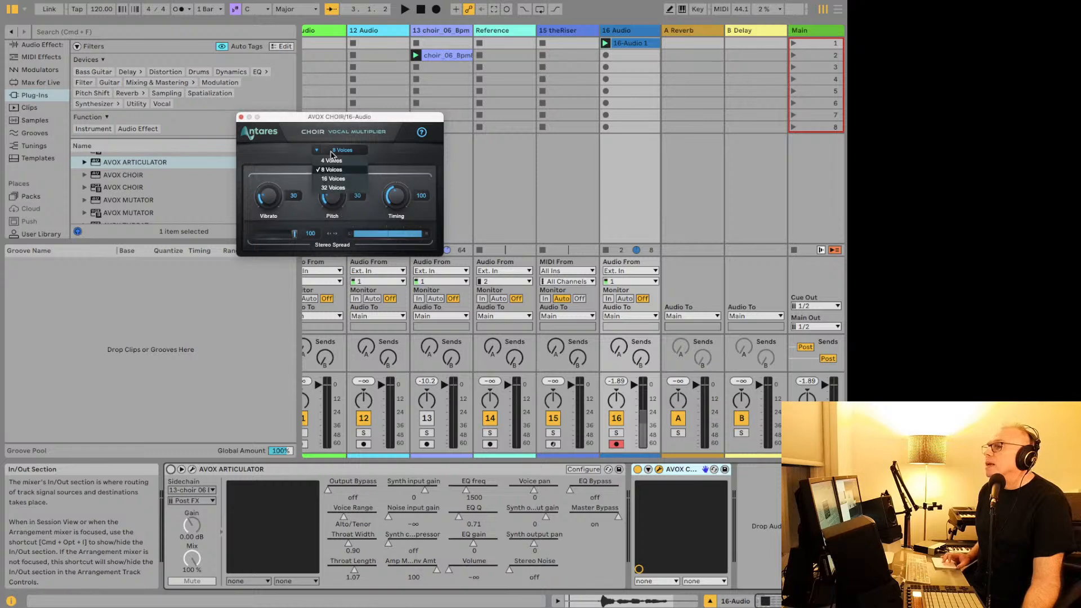
{"action": "left_click", "coordinate": [338, 190]}
{"action": "key", "text": "space"}
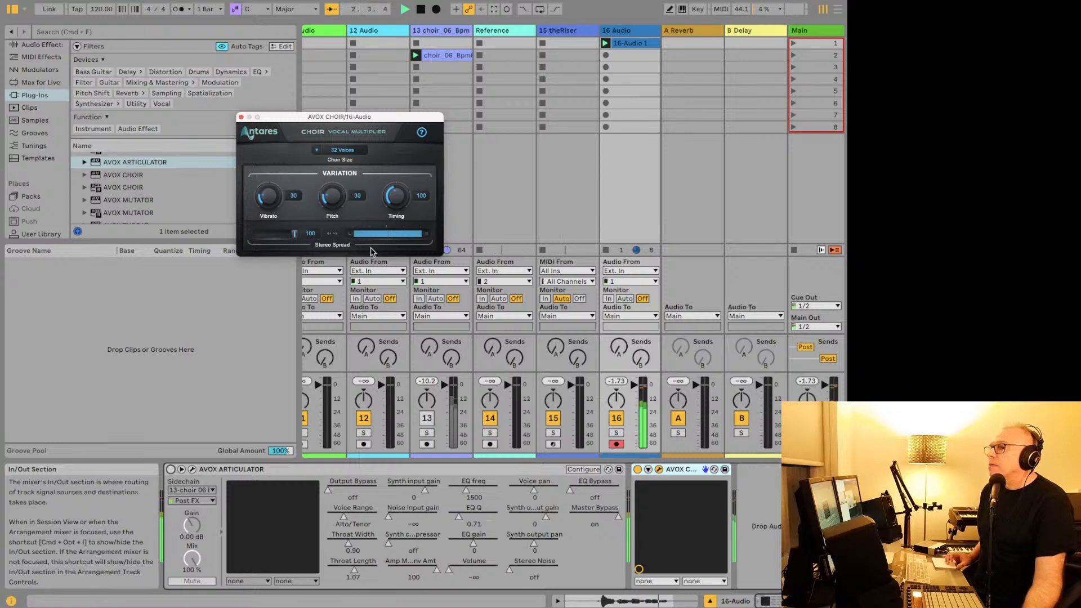
{"action": "key", "text": "space"}
Step: Raise AVOX CHOIR's variation to about 60 for Pitch, 59 for Vibrato and 159 for Timing while auditioning the clip
{"action": "left_click_drag", "start_coordinate": [321, 199], "coordinate": [330, 179]}
{"action": "key", "text": "space"}
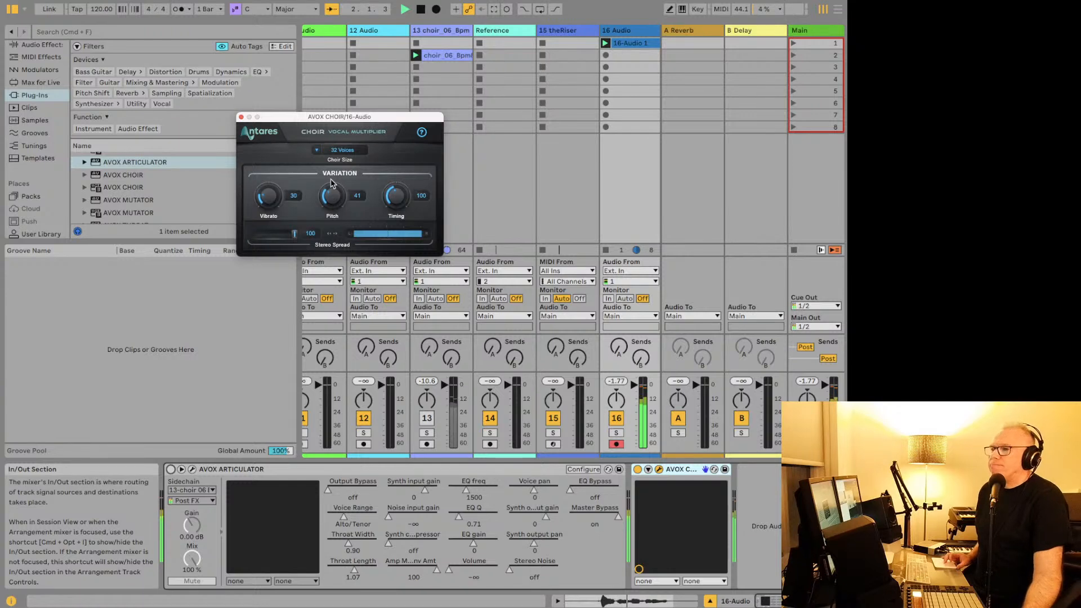
{"action": "key", "text": "space"}
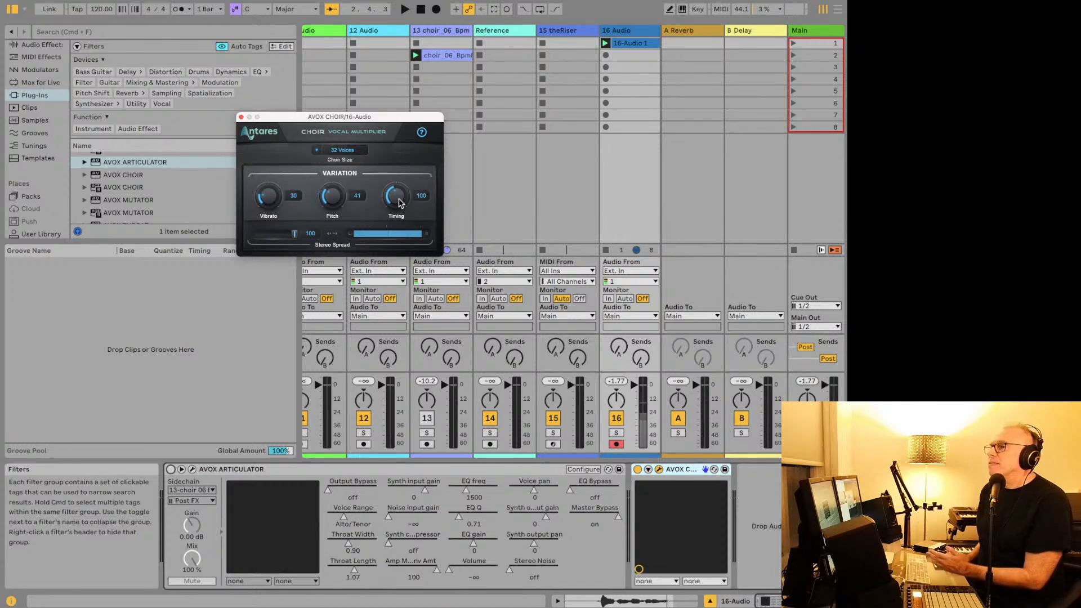
{"action": "key", "text": "space"}
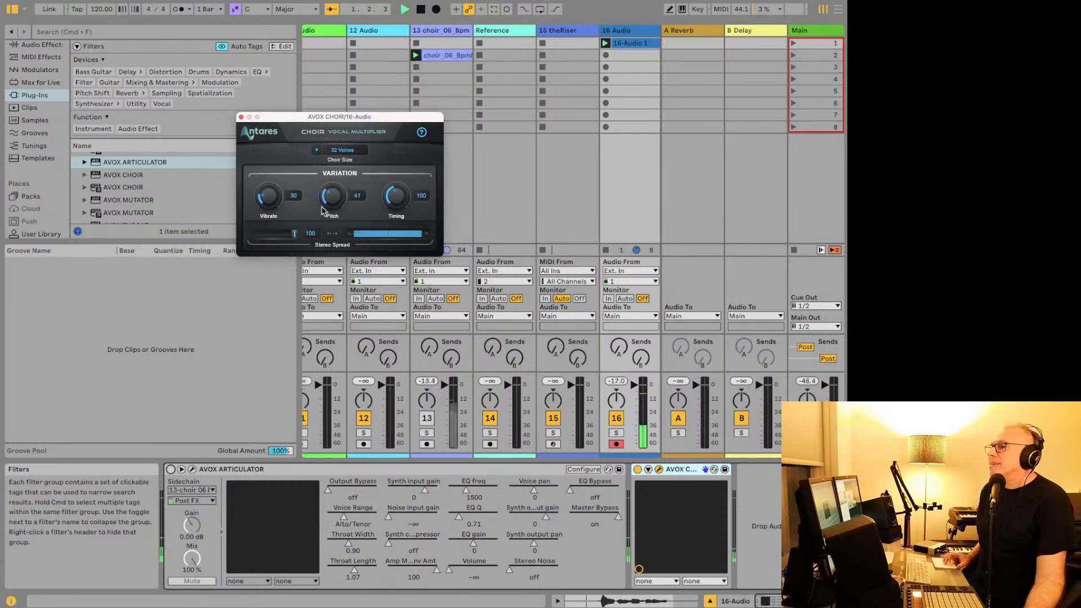
{"action": "left_click_drag", "start_coordinate": [331, 206], "coordinate": [331, 185]}
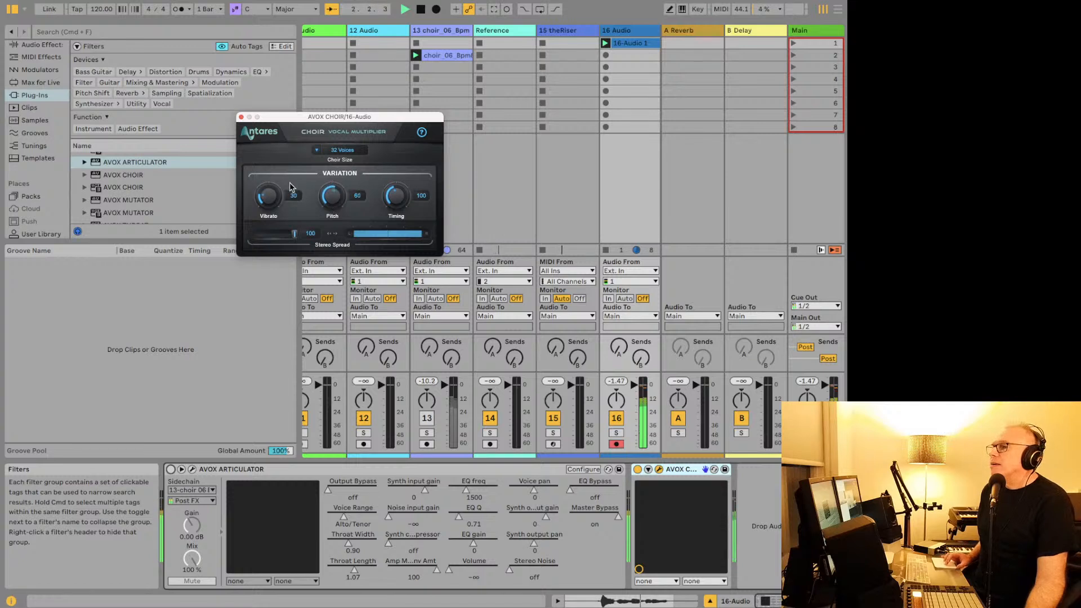
{"action": "left_click_drag", "start_coordinate": [271, 202], "coordinate": [270, 158]}
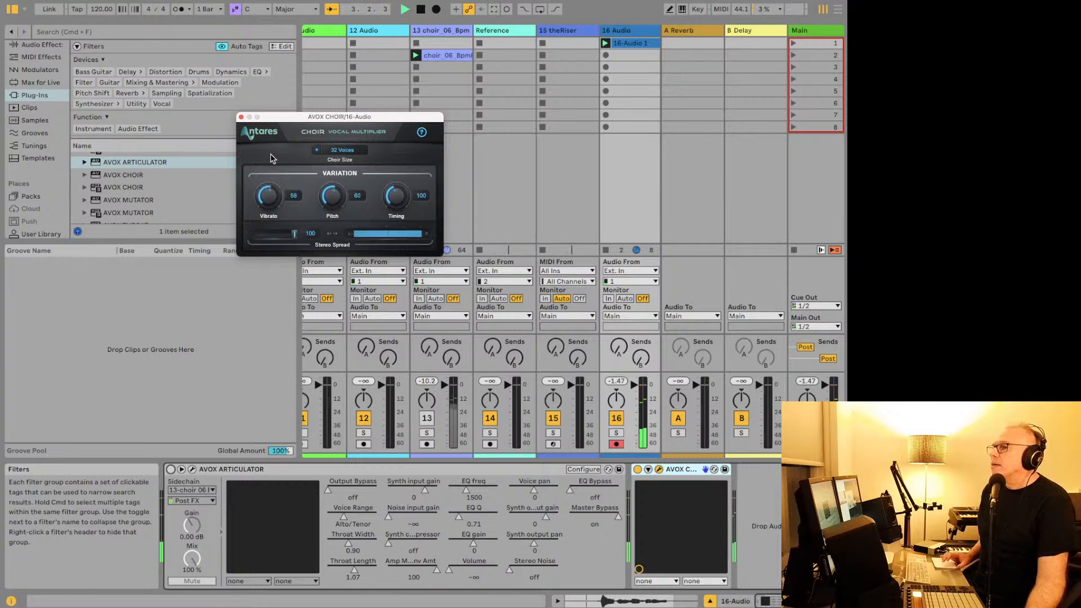
{"action": "left_click_drag", "start_coordinate": [384, 213], "coordinate": [386, 158]}
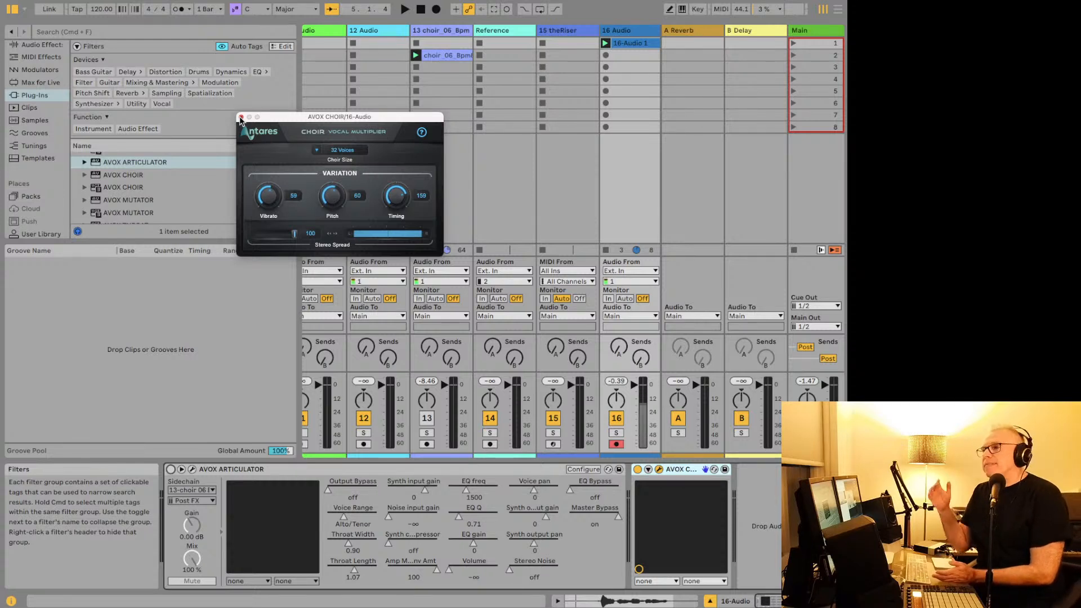
Step: Move AVOX CHOIR from the 16 Audio track to the choir_06 track 13 and solo that track
{"action": "left_click", "coordinate": [673, 469]}
{"action": "left_click", "coordinate": [461, 149]}
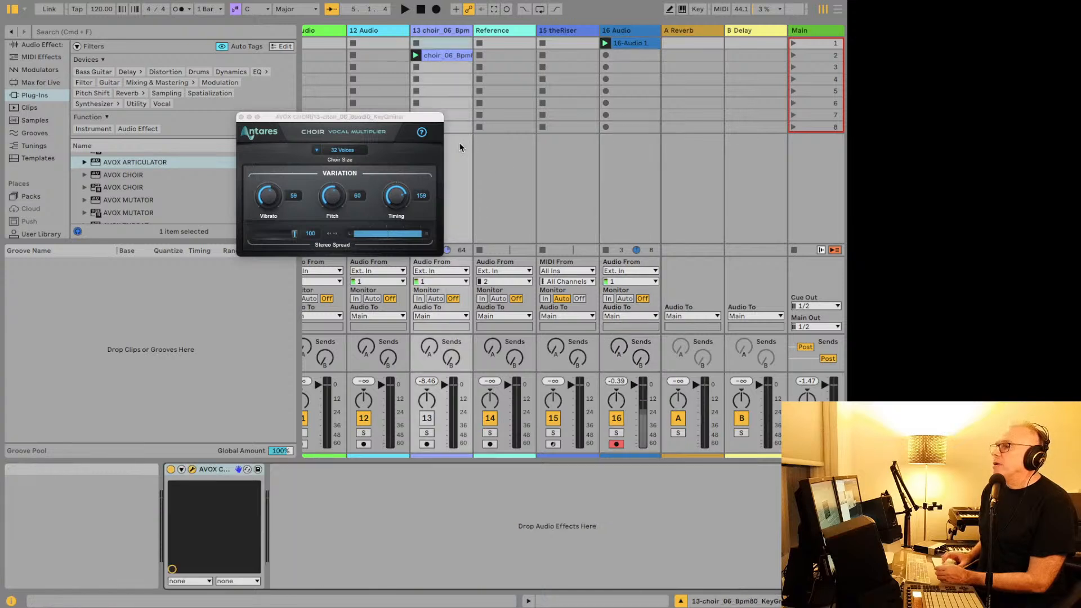
{"action": "left_click", "coordinate": [427, 434]}
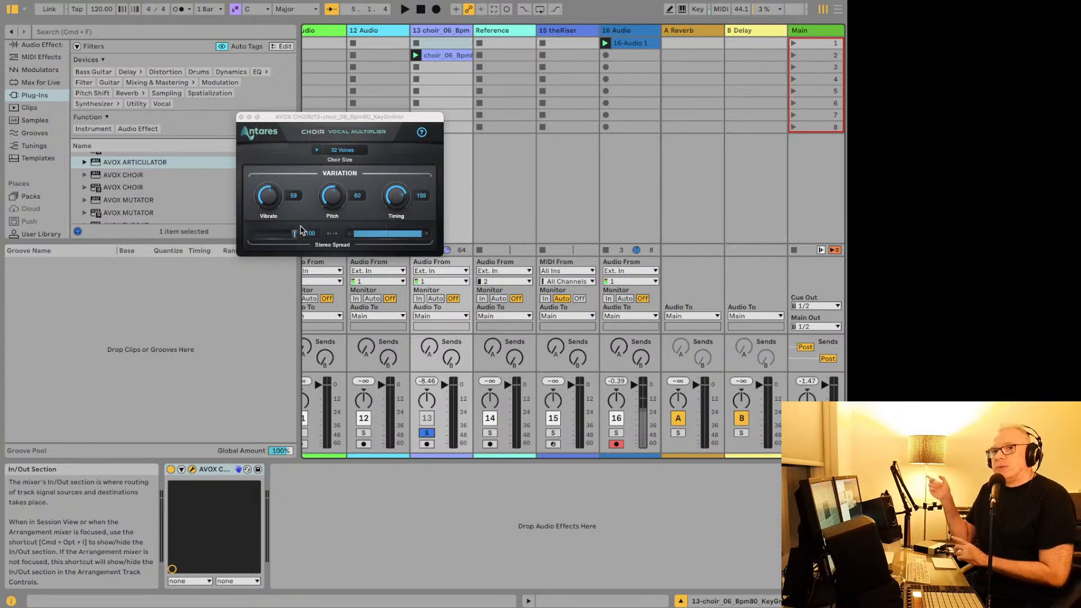
Step: Play the choir through AVOX CHOIR and reduce Vibrato and Pitch variation to about 48 and Timing to 114
{"action": "key", "text": "space"}
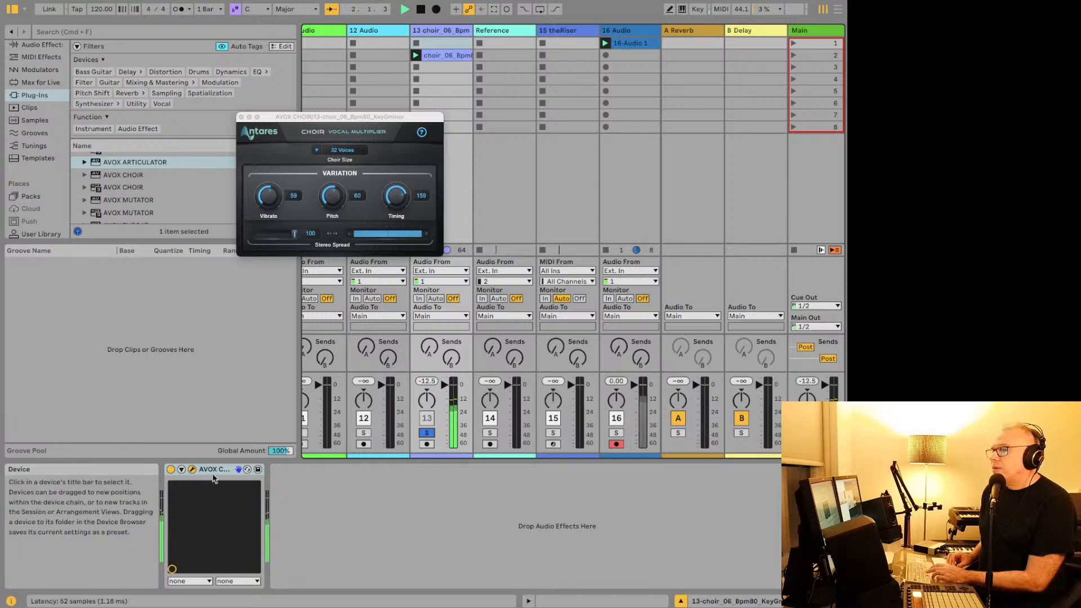
{"action": "left_click", "coordinate": [170, 471]}
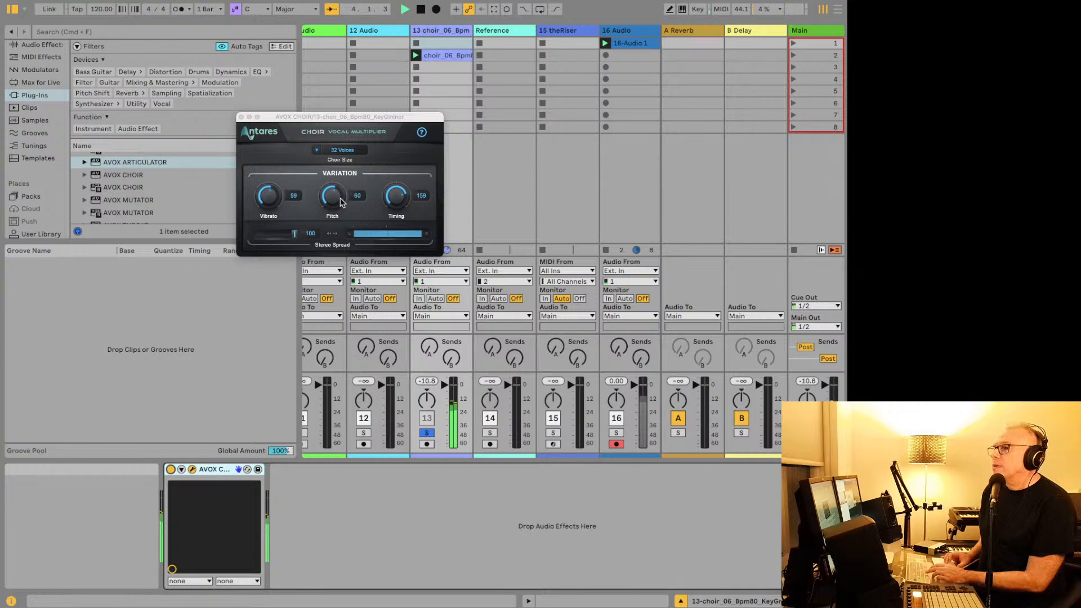
{"action": "left_click_drag", "start_coordinate": [269, 204], "coordinate": [268, 221]}
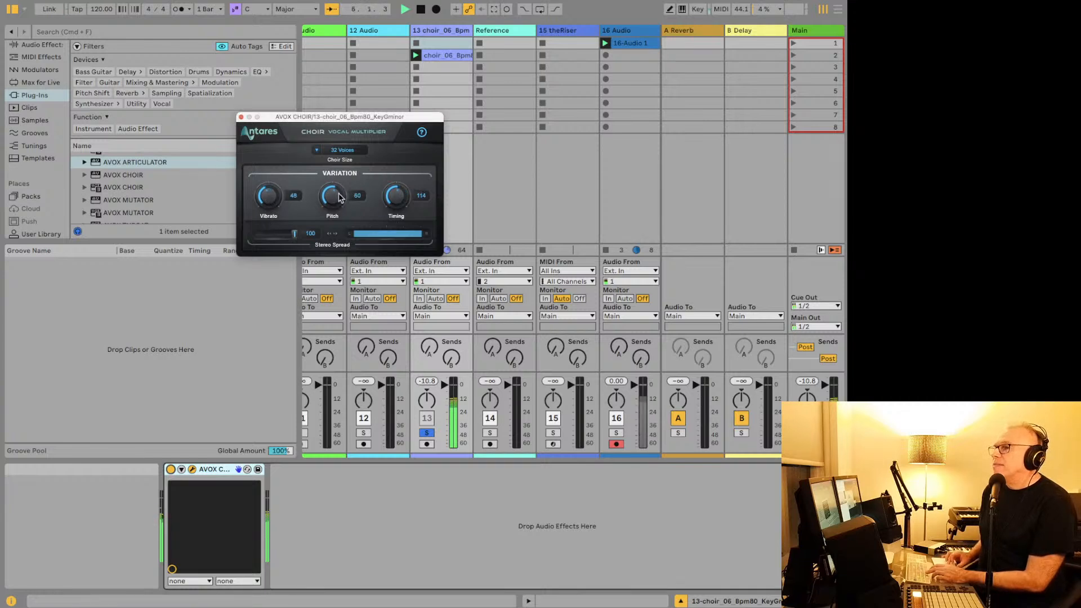
{"action": "left_click_drag", "start_coordinate": [339, 197], "coordinate": [340, 215]}
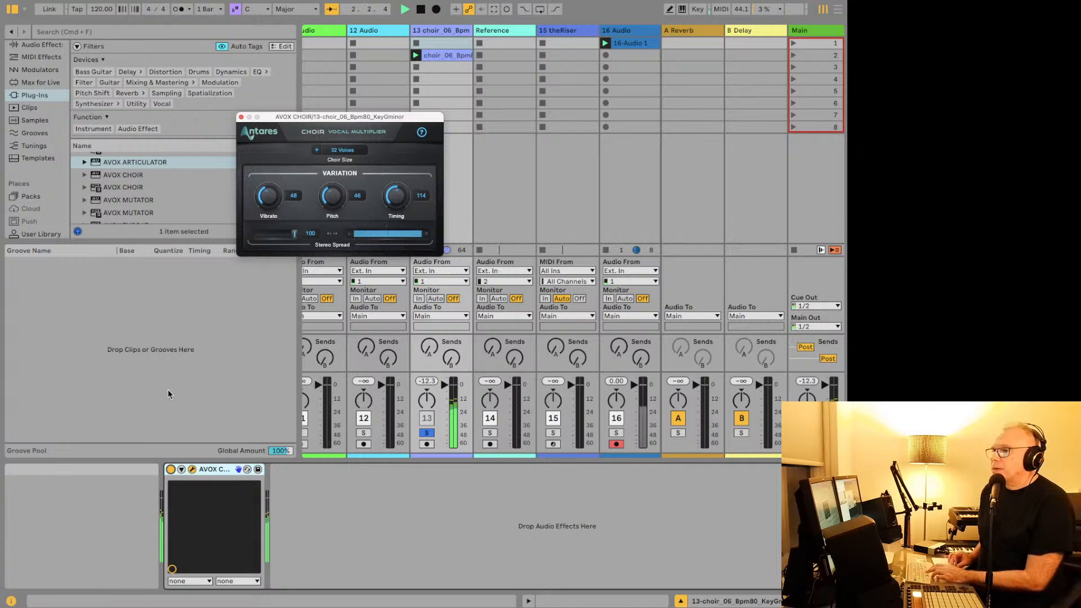
Step: Compare the choir with AVOX CHOIR switched off and on, stop playback and close the plug-in window
{"action": "left_click", "coordinate": [170, 470]}
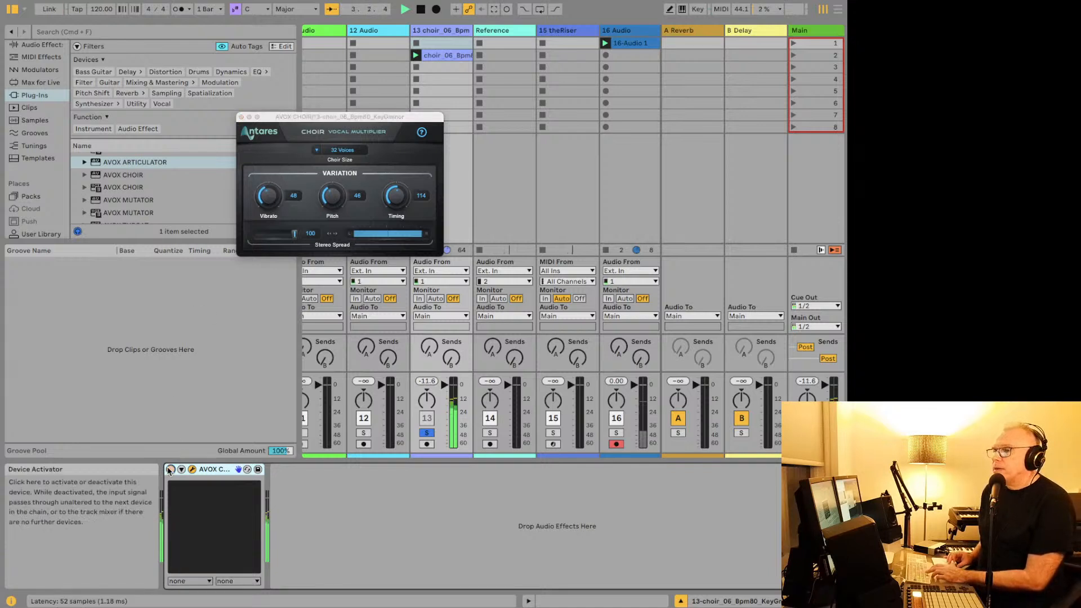
{"action": "left_click", "coordinate": [170, 470]}
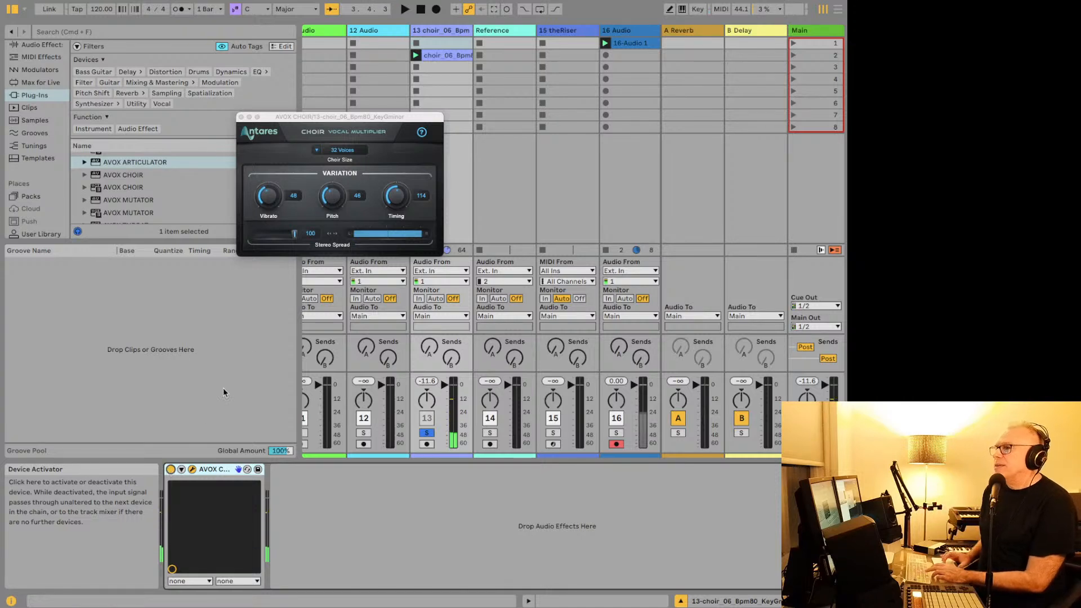
{"action": "left_click", "coordinate": [284, 120]}
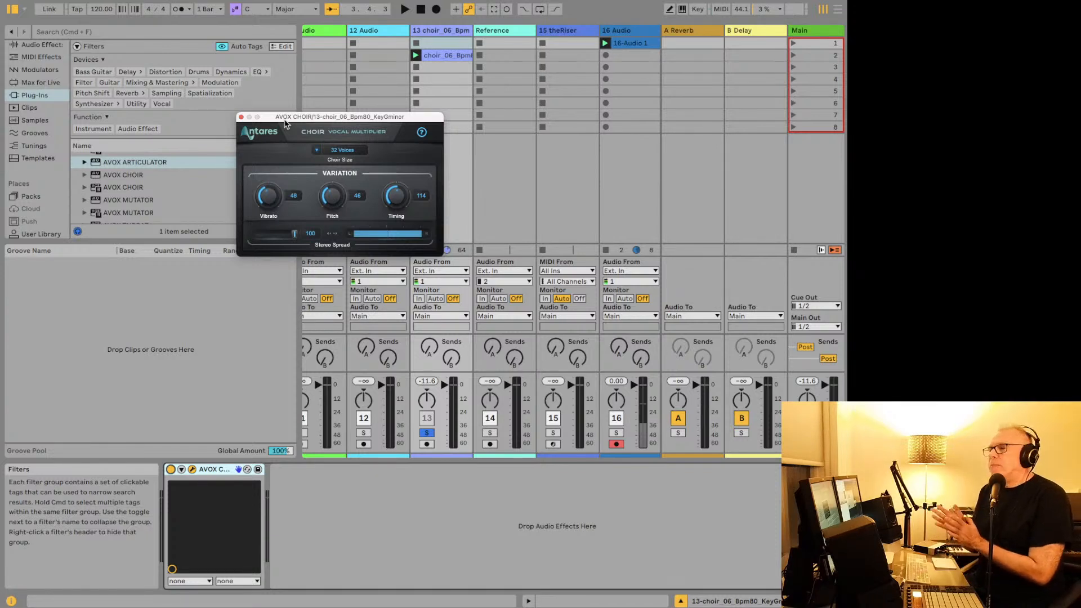
{"action": "left_click", "coordinate": [240, 117]}
Step: Assign the Purple color to the first AVOX MUTATOR entry in the plug-in browser
{"action": "scroll", "coordinate": [174, 194], "scroll_direction": "down", "scroll_amount": 2}
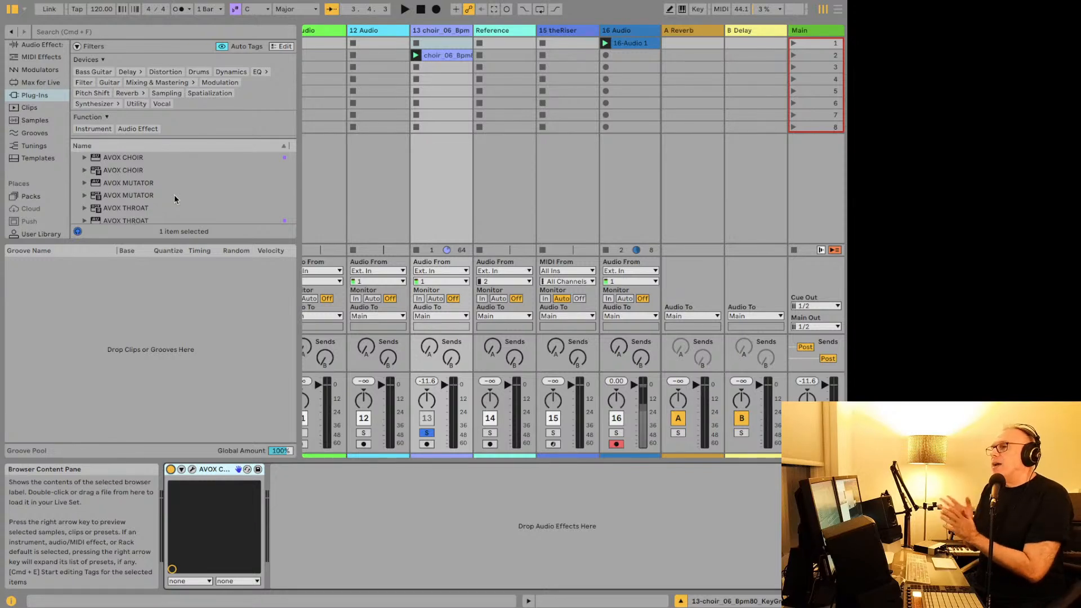
{"action": "left_click", "coordinate": [131, 185]}
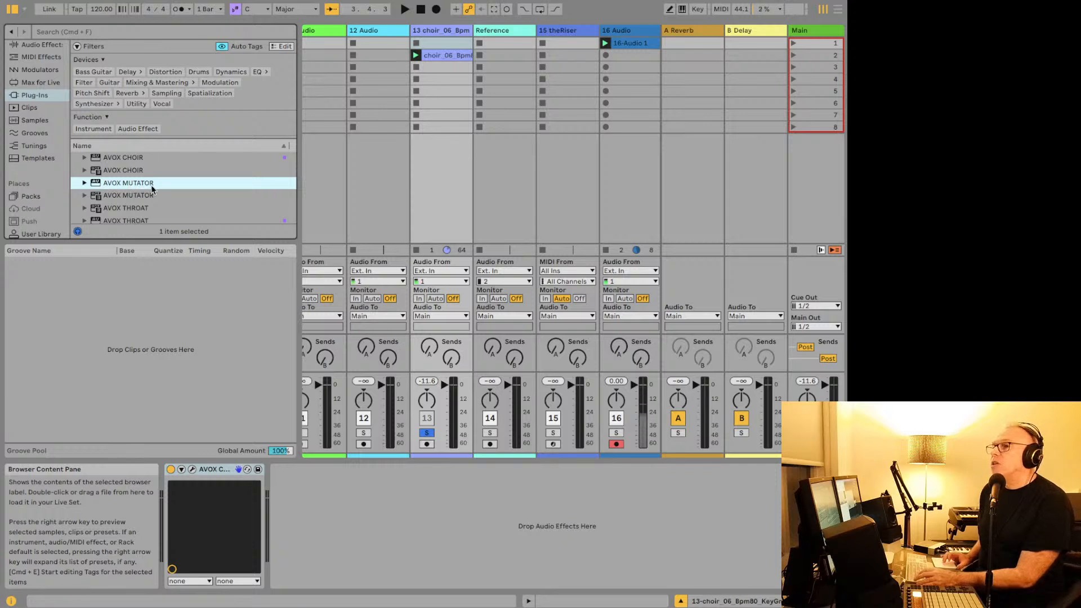
{"action": "right_click", "coordinate": [151, 185]}
{"action": "left_click", "coordinate": [166, 271]}
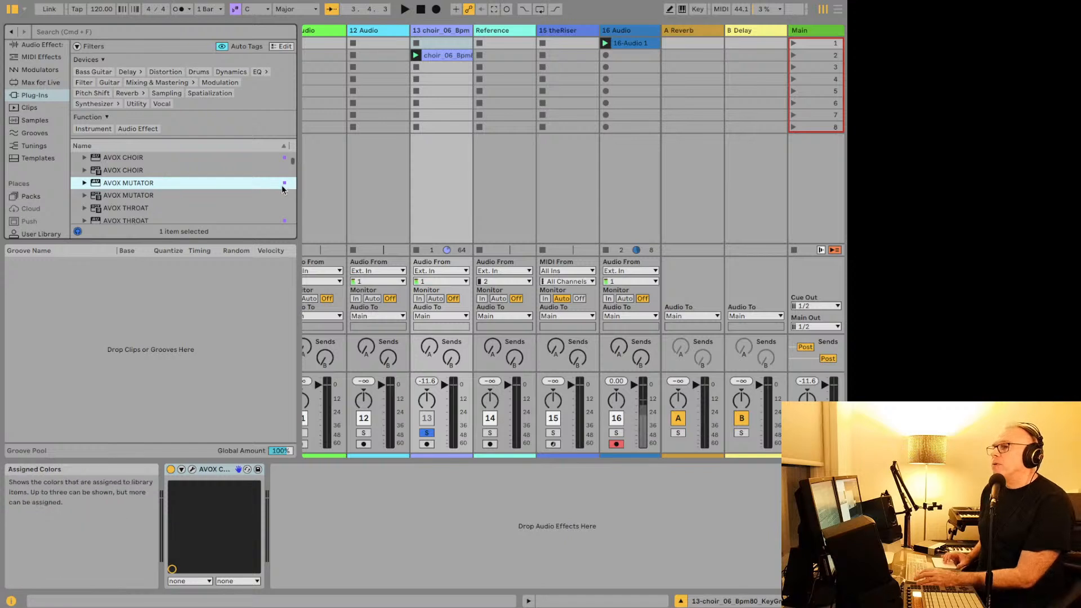
{"action": "right_click", "coordinate": [111, 186]}
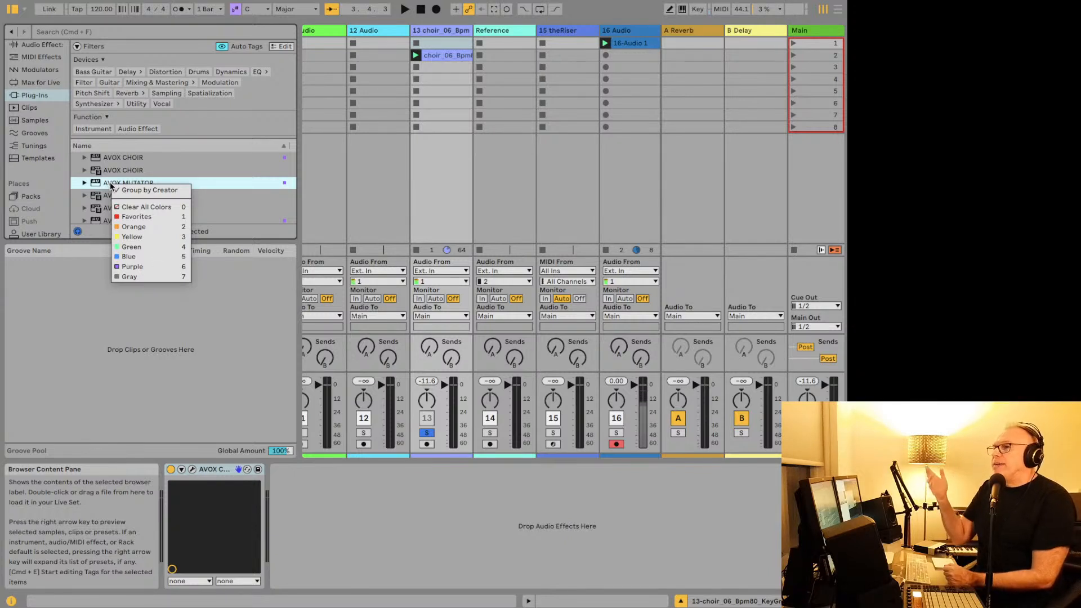
{"action": "left_click", "coordinate": [95, 185]}
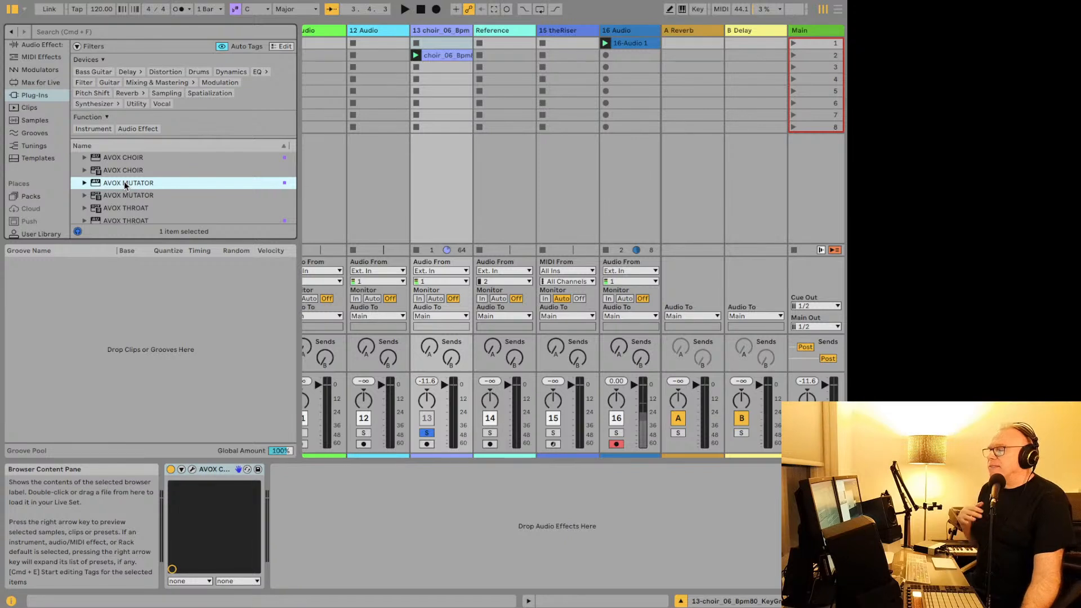
Step: Add AVOX MUTATOR after AVOX CHOIR on the choir_06 track 13 and deactivate AVOX CHOIR
{"action": "key", "text": "space"}
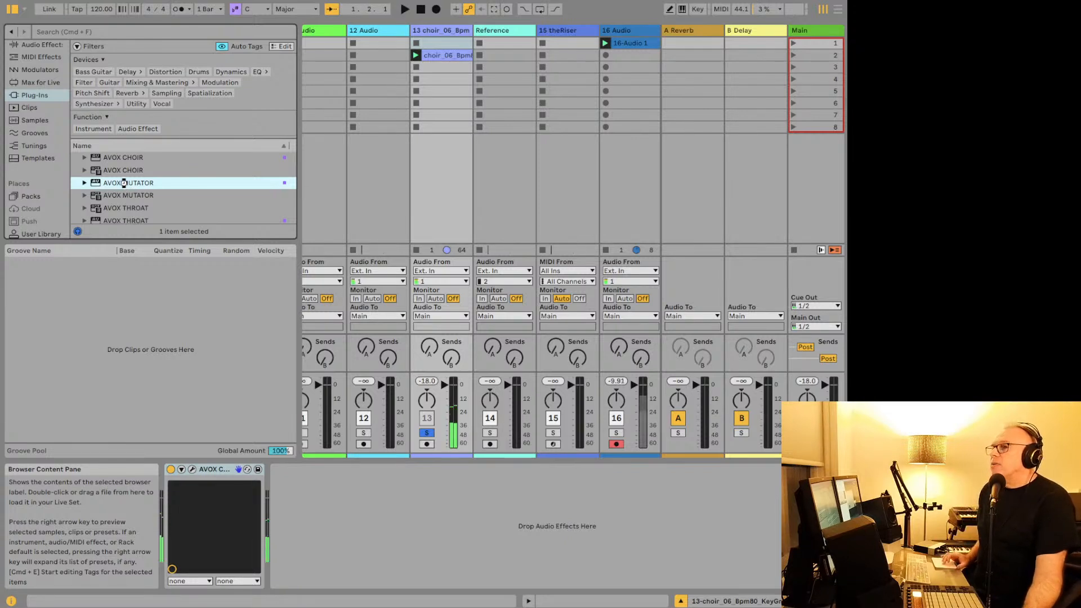
{"action": "left_click_drag", "start_coordinate": [124, 183], "coordinate": [235, 480]}
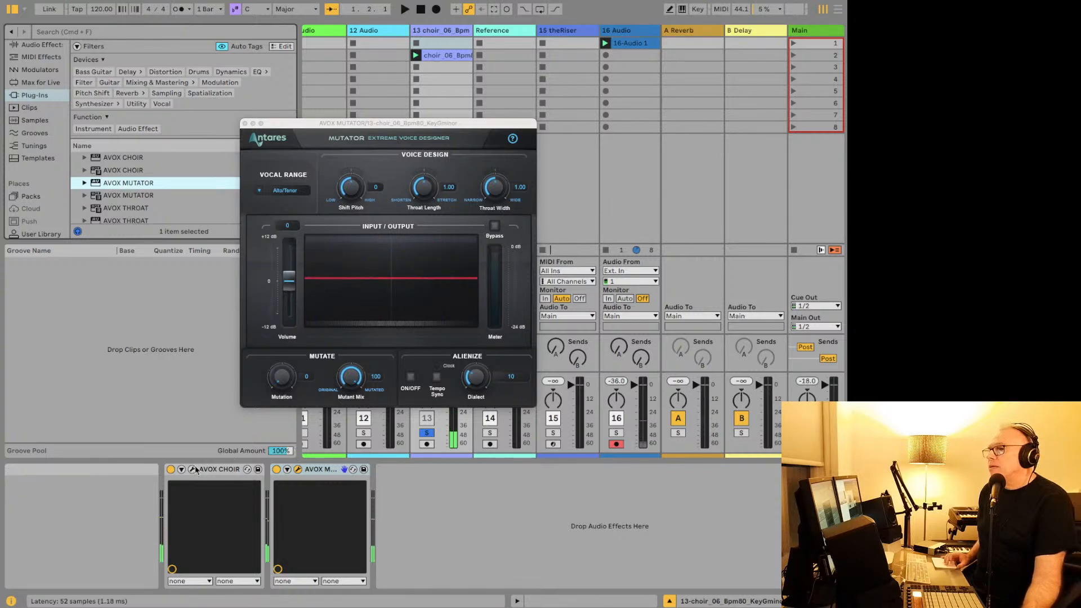
{"action": "left_click", "coordinate": [171, 469]}
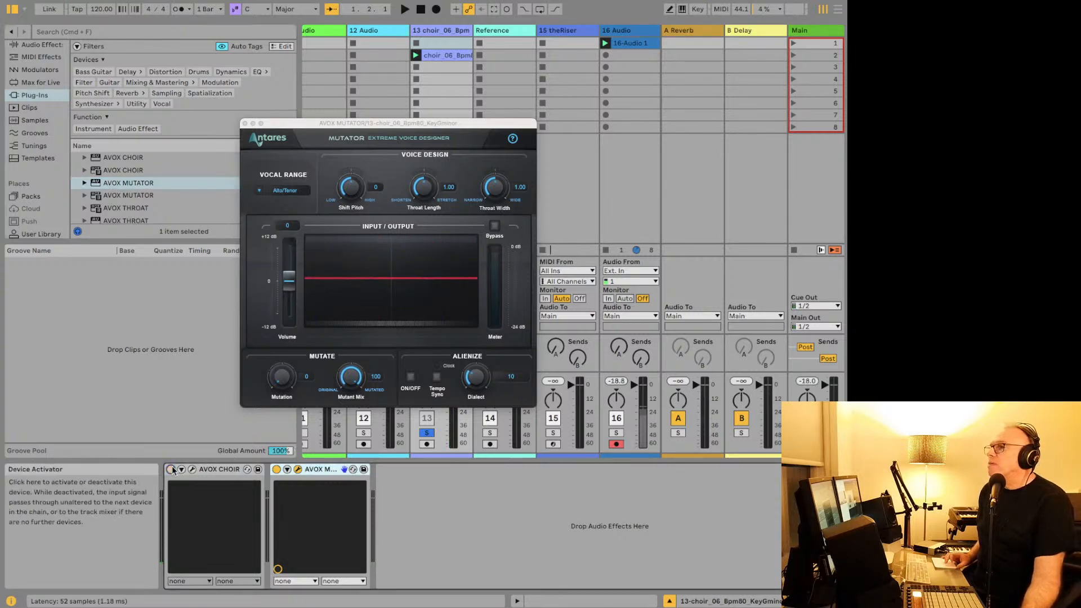
Step: Play the choir through AVOX MUTATOR and set its Vocal Range to Soprano
{"action": "key", "text": "space"}
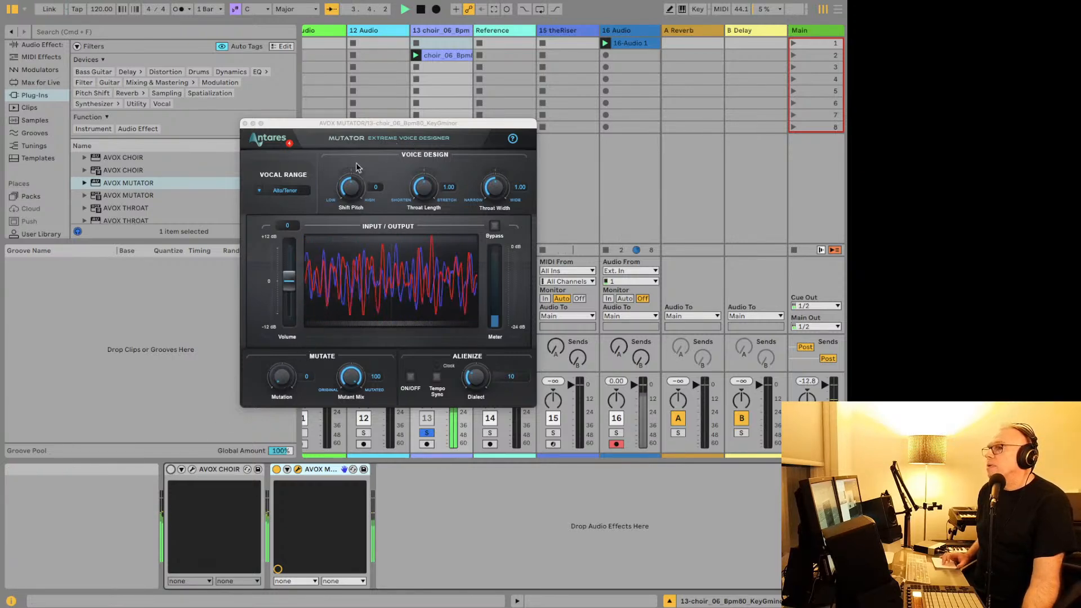
{"action": "left_click", "coordinate": [290, 191]}
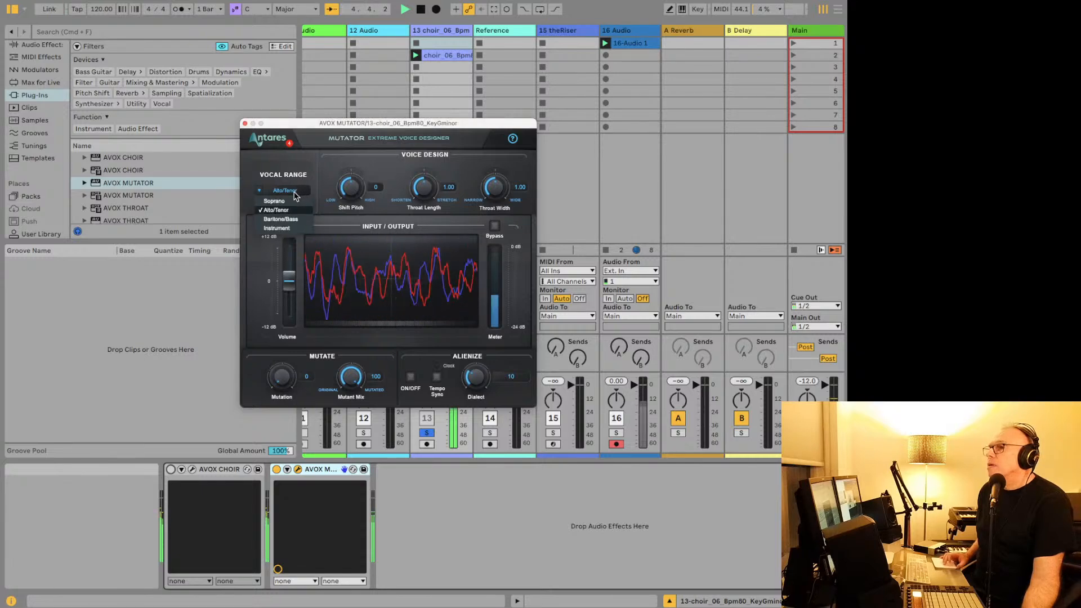
{"action": "left_click", "coordinate": [293, 200]}
{"action": "key", "text": "space"}
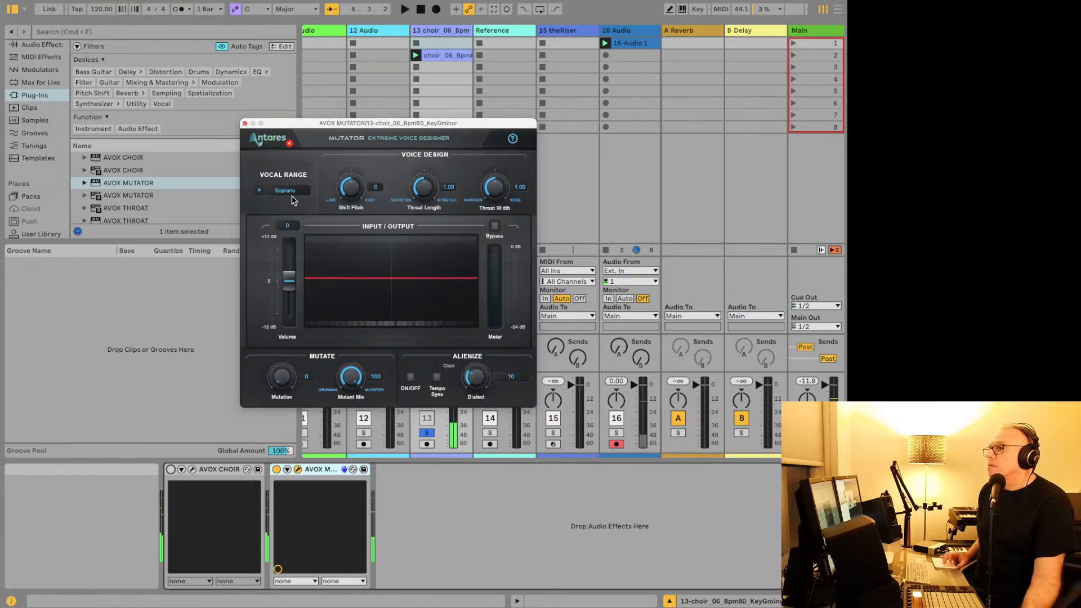
{"action": "key", "text": "space"}
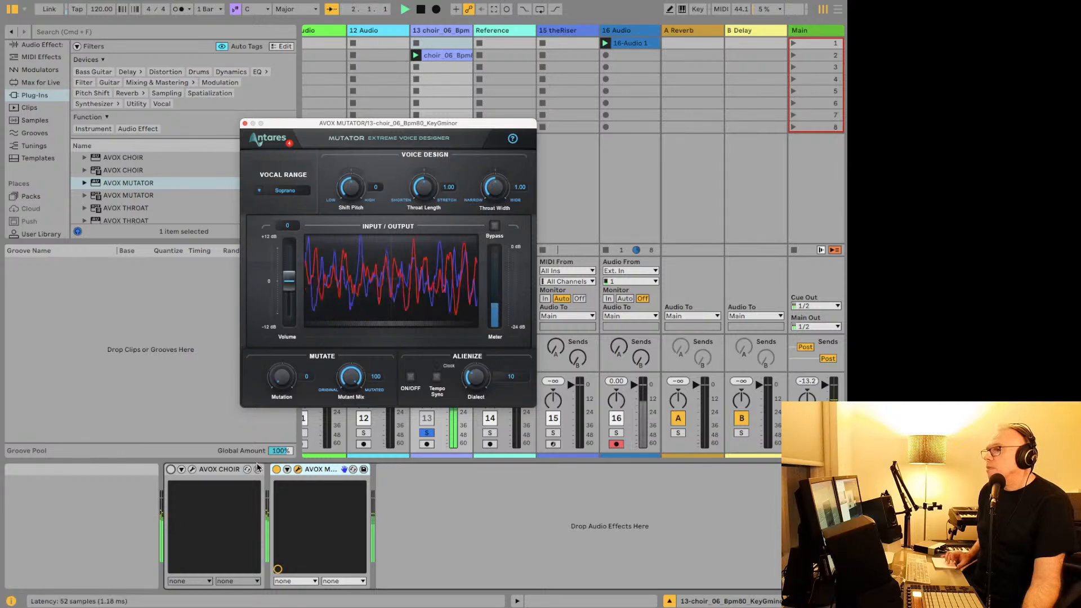
Step: Move AVOX MUTATOR from the choir track to the 16 Audio track, unsolo track 13 and audition the recorded clip
{"action": "left_click", "coordinate": [318, 475]}
{"action": "key", "text": "space"}
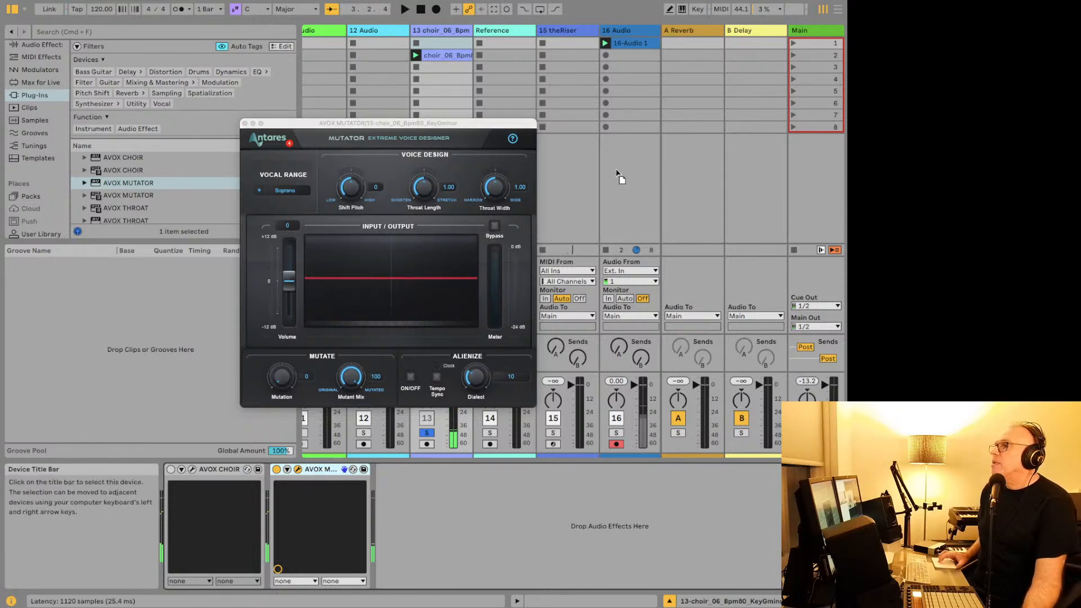
{"action": "left_click_drag", "start_coordinate": [618, 175], "coordinate": [627, 163]}
{"action": "key", "text": "space"}
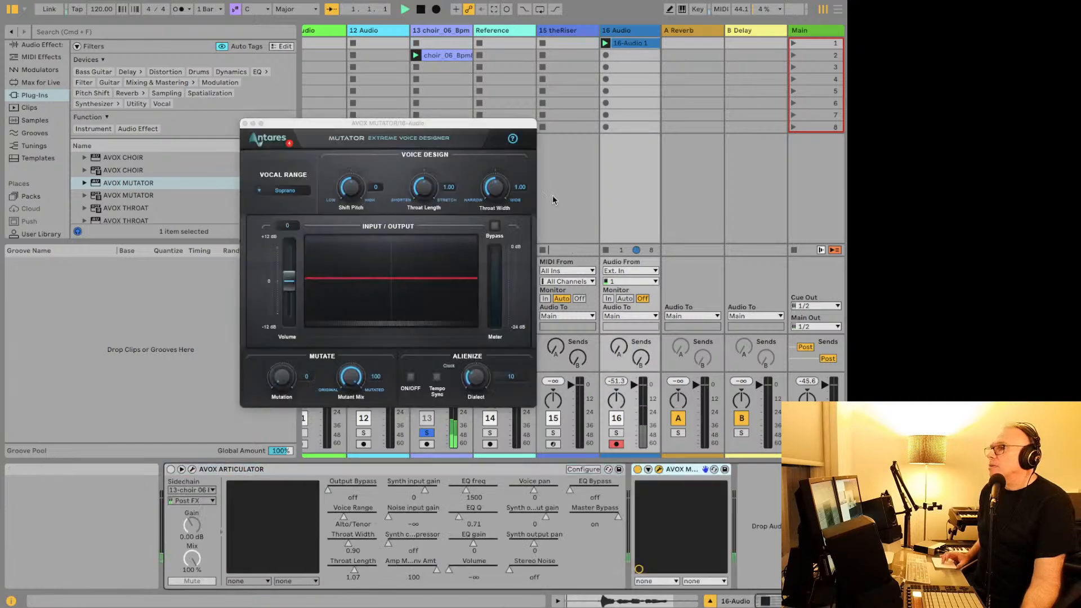
{"action": "key", "text": "space"}
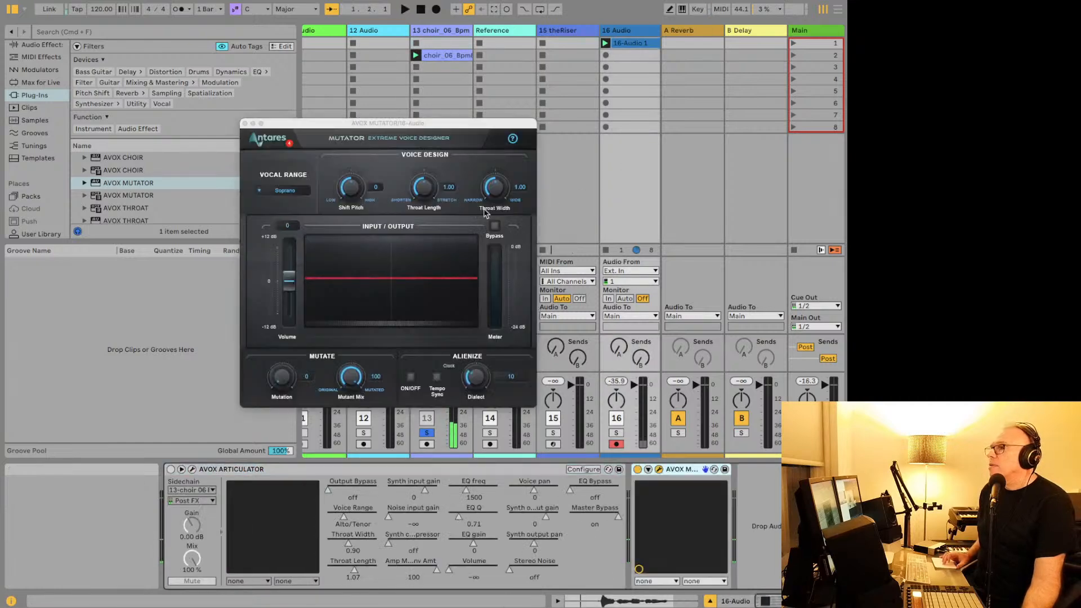
{"action": "left_click", "coordinate": [426, 433]}
{"action": "key", "text": "space"}
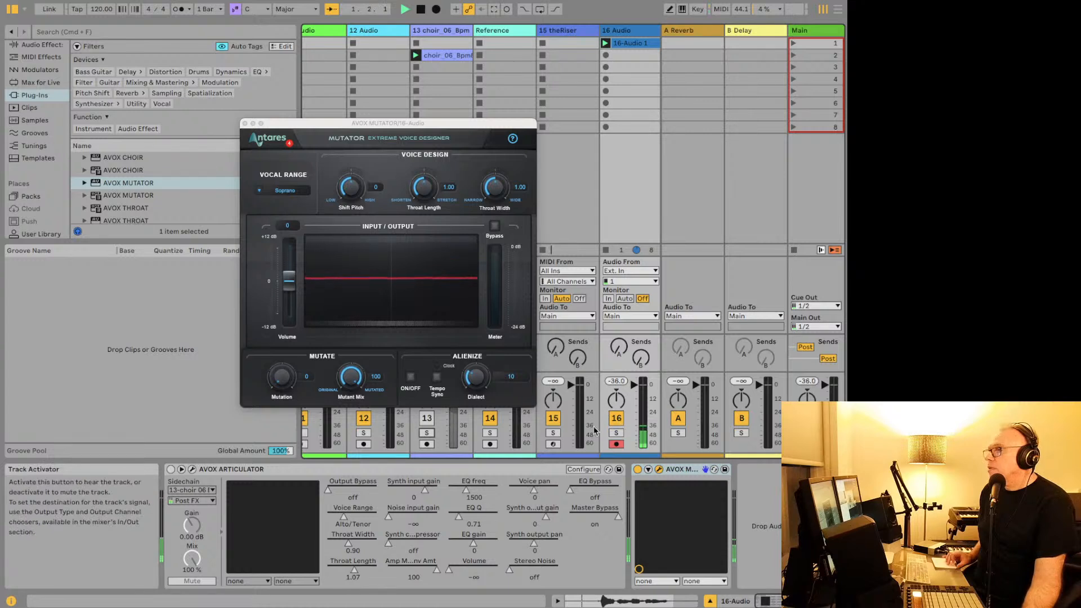
{"action": "key", "text": "space"}
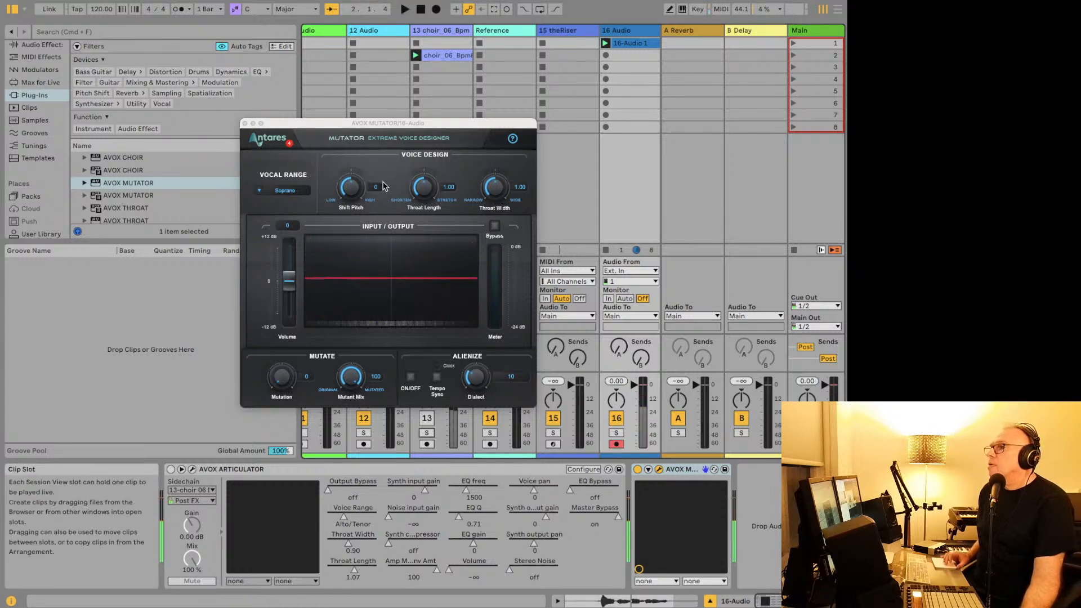
Step: Set AVOX MUTATOR's Dialect to 40 and lower the 16 Audio track's volume slightly while playing the clip
{"action": "left_click_drag", "start_coordinate": [482, 377], "coordinate": [478, 342]}
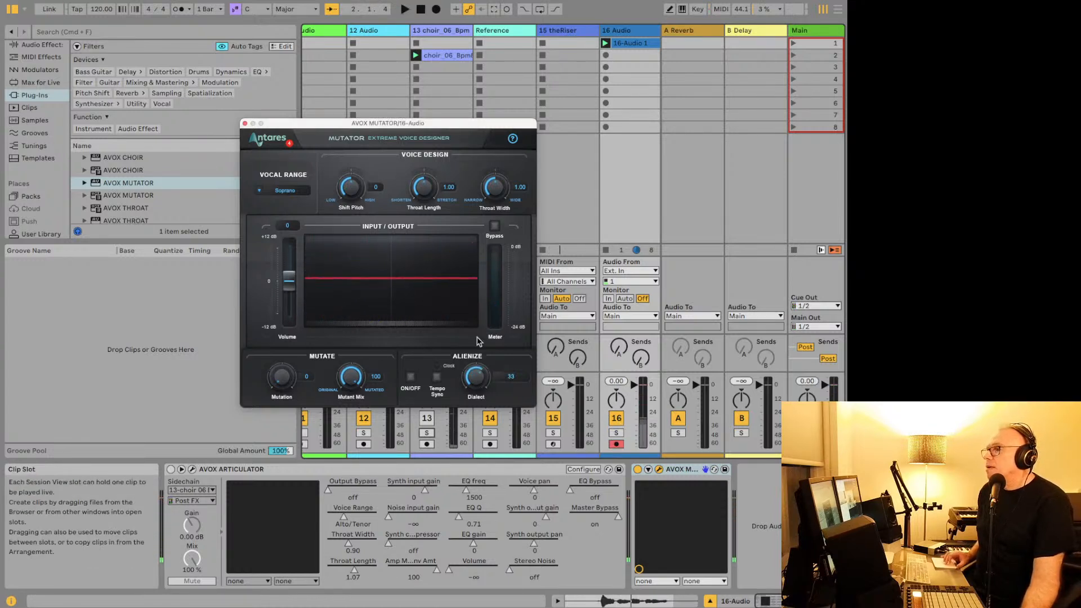
{"action": "key", "text": "space"}
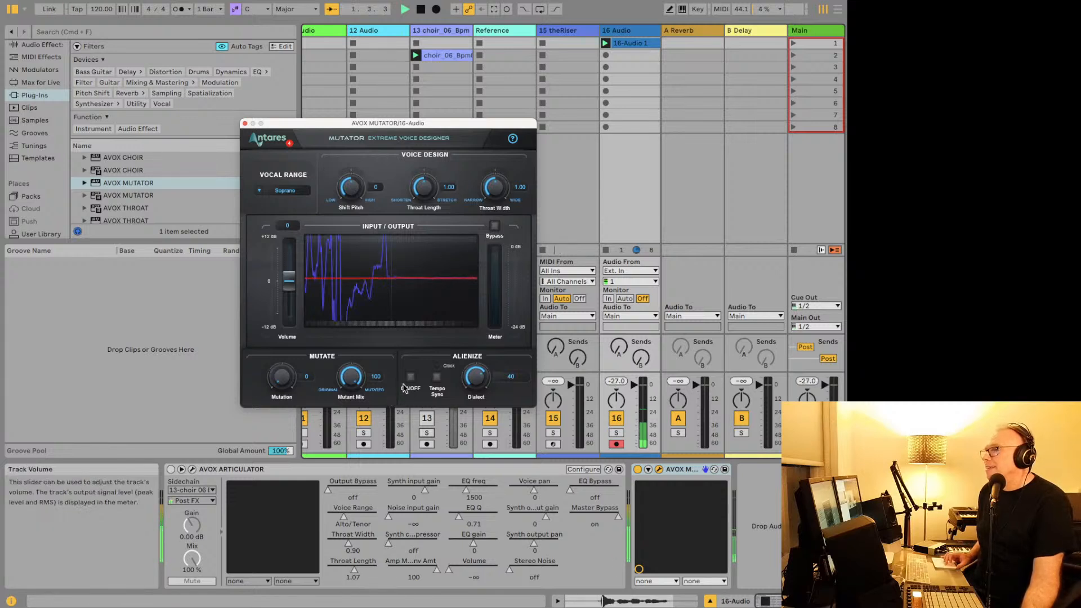
{"action": "left_click", "coordinate": [635, 392]}
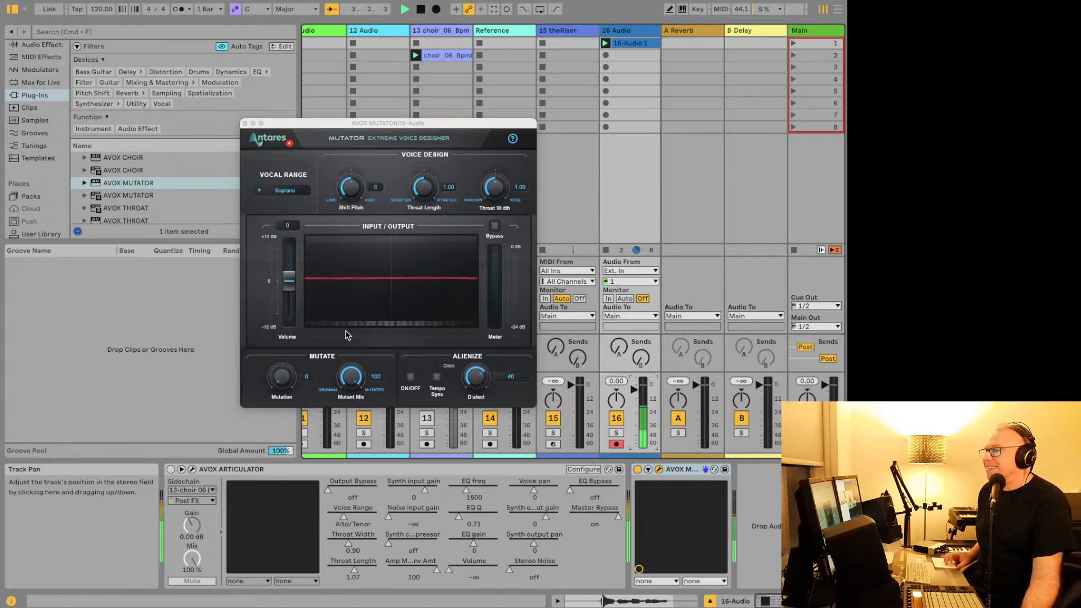
Step: Raise AVOX MUTATOR's Mutation slightly and reduce Mutant Mix to about 76 while listening to the clip
{"action": "left_click_drag", "start_coordinate": [280, 372], "coordinate": [284, 325]}
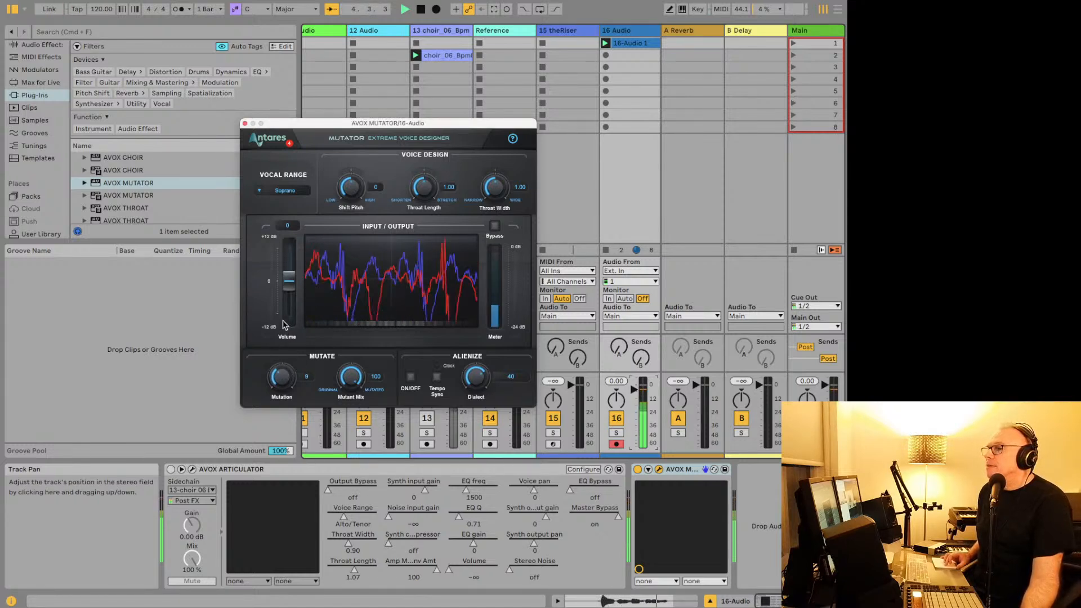
{"action": "left_click_drag", "start_coordinate": [353, 376], "coordinate": [350, 401]}
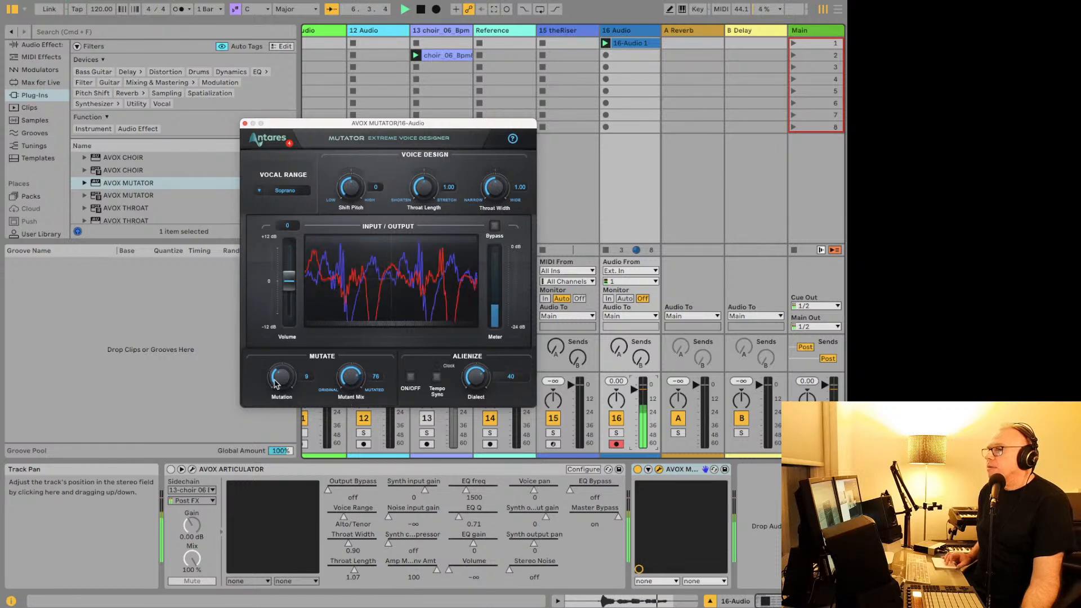
{"action": "left_click_drag", "start_coordinate": [280, 376], "coordinate": [270, 398]}
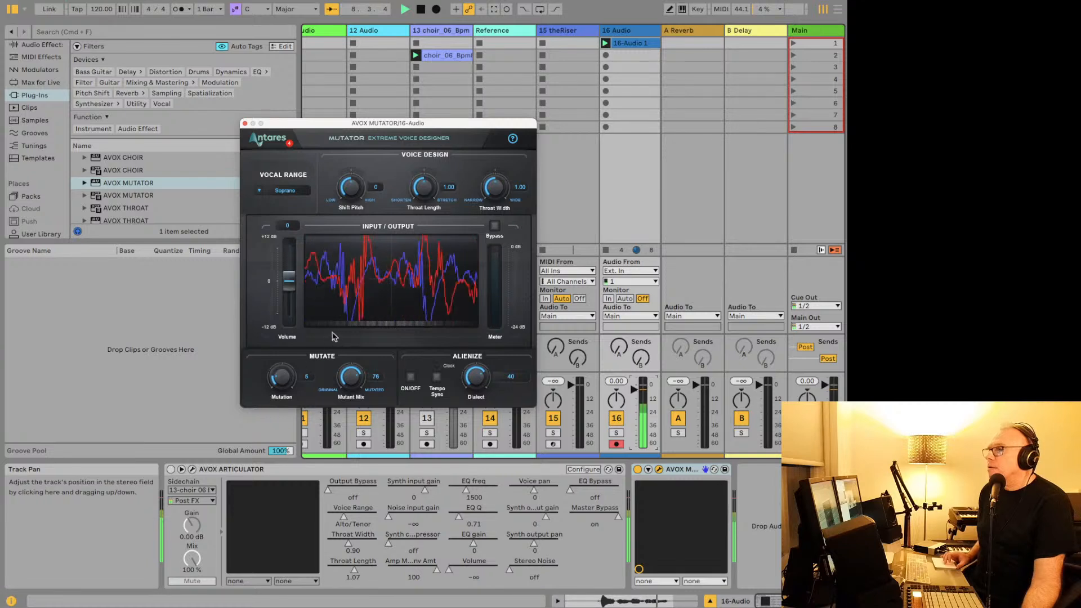
{"action": "key", "text": "space"}
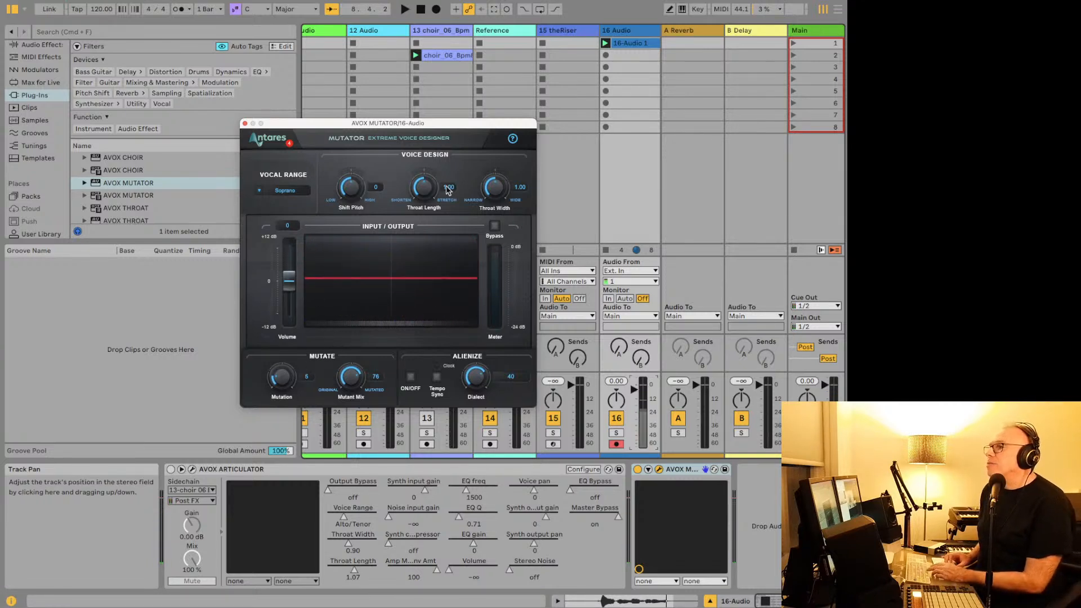
Step: Set AVOX MUTATOR's Throat Length to about 1.17 and Throat Width to about 1.33 while auditioning the clip
{"action": "left_click_drag", "start_coordinate": [426, 194], "coordinate": [425, 201]}
{"action": "key", "text": "space"}
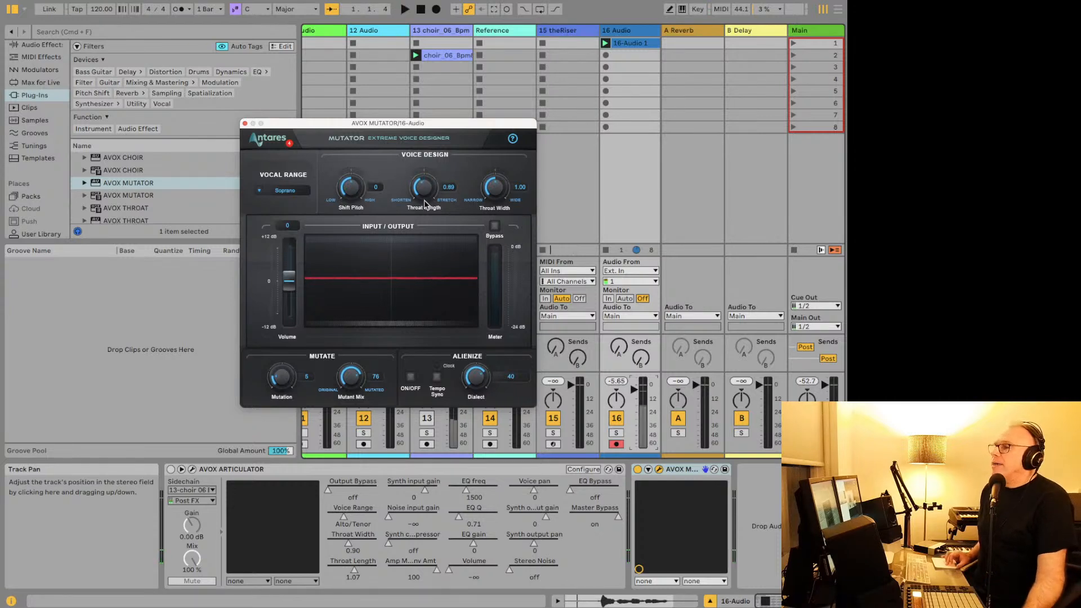
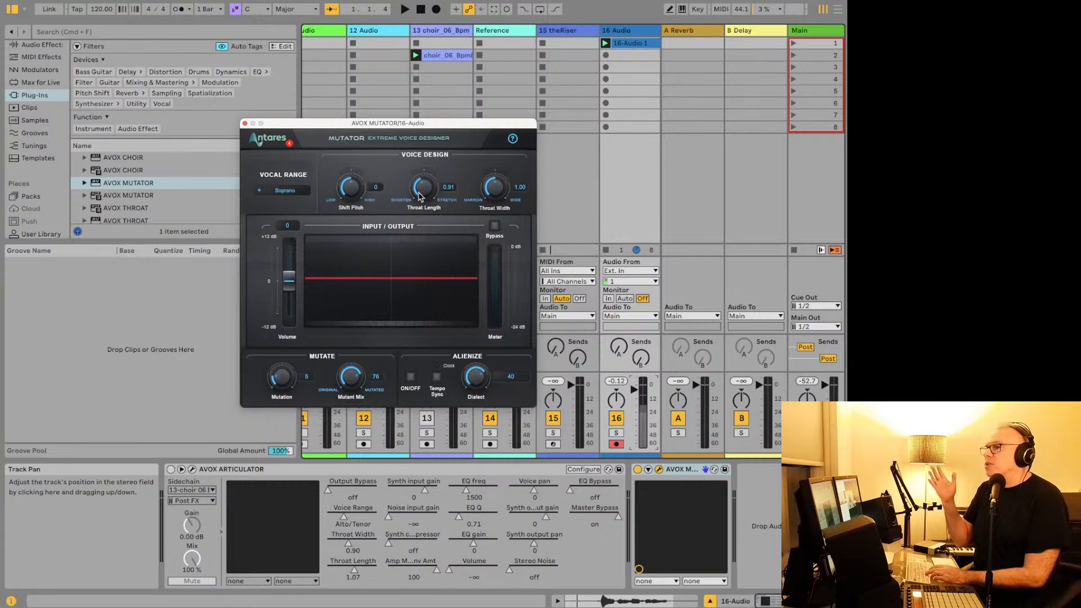
{"action": "key", "text": "space"}
{"action": "left_click_drag", "start_coordinate": [419, 196], "coordinate": [420, 176]}
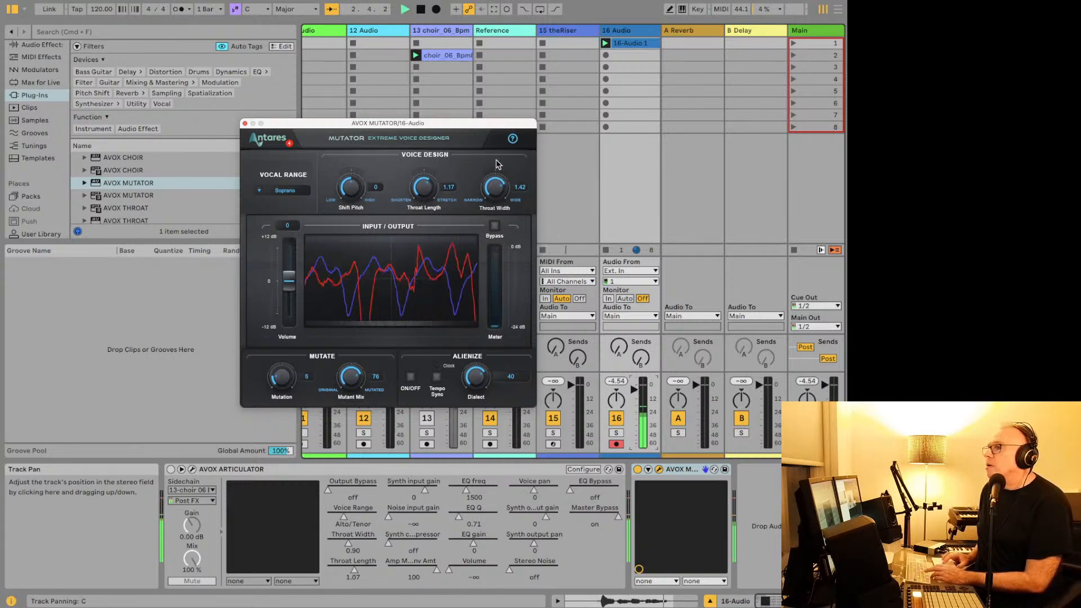
{"action": "left_click_drag", "start_coordinate": [498, 200], "coordinate": [479, 144]}
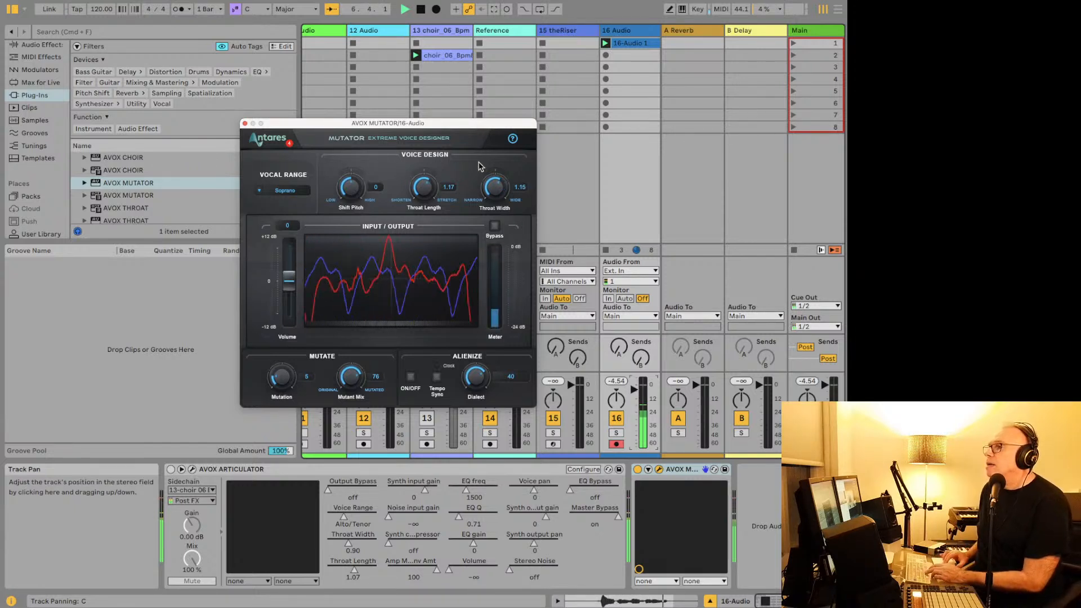
{"action": "mouse_move", "coordinate": [479, 144]}
{"action": "left_mouse_down"}
{"action": "mouse_move", "coordinate": [478, 158]}
{"action": "mouse_move", "coordinate": [472, 145]}
{"action": "left_mouse_up"}
{"action": "key", "text": "space"}
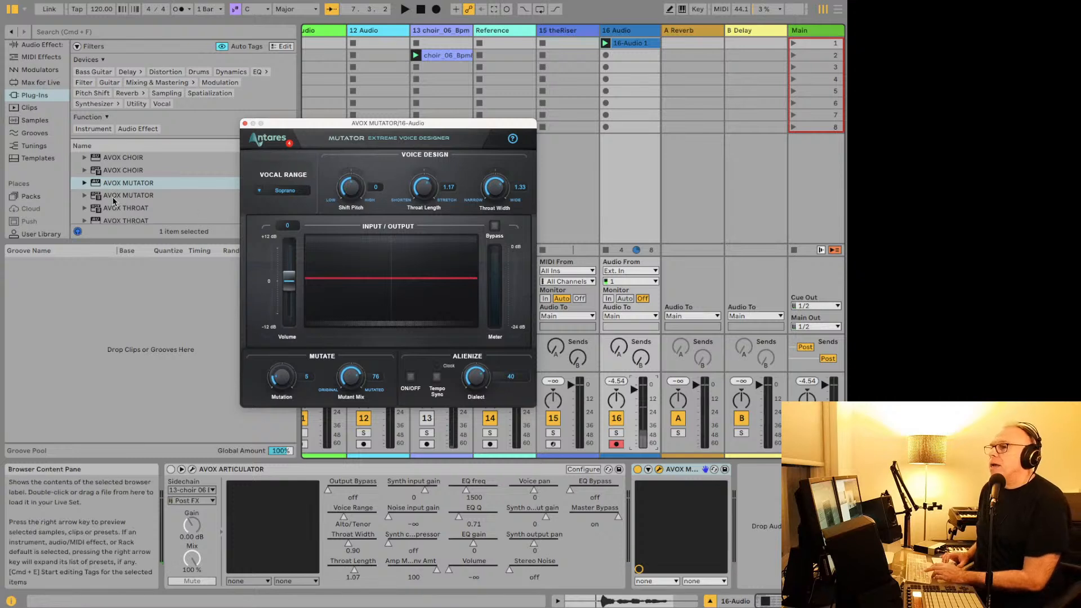
Step: Add AVOX THROAT to the 16 Audio track, deactivate AVOX MUTATOR and play the clip
{"action": "left_click", "coordinate": [135, 208]}
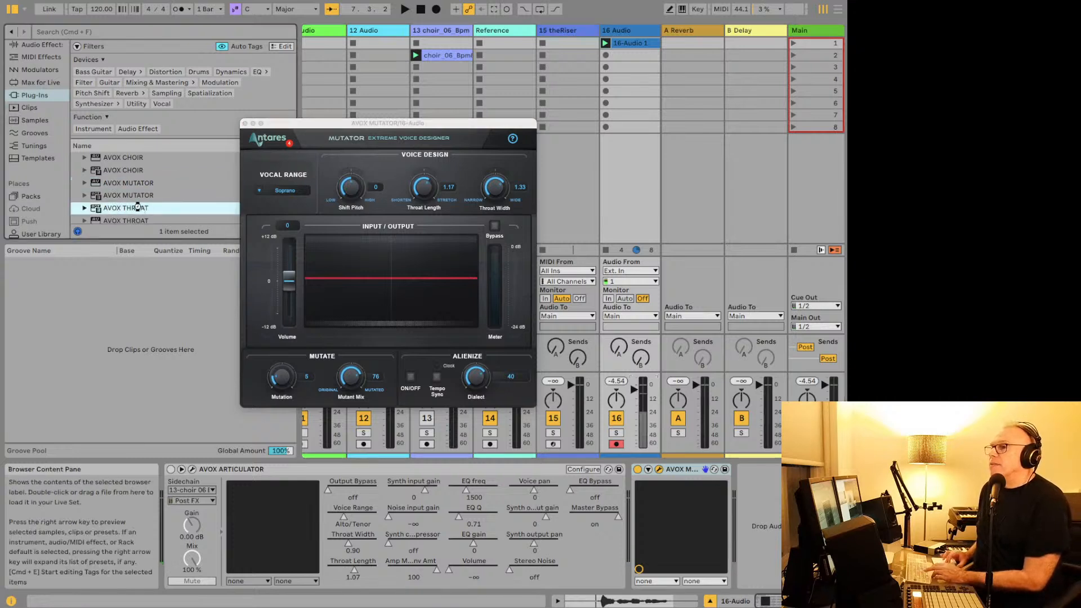
{"action": "double_click", "coordinate": [137, 208]}
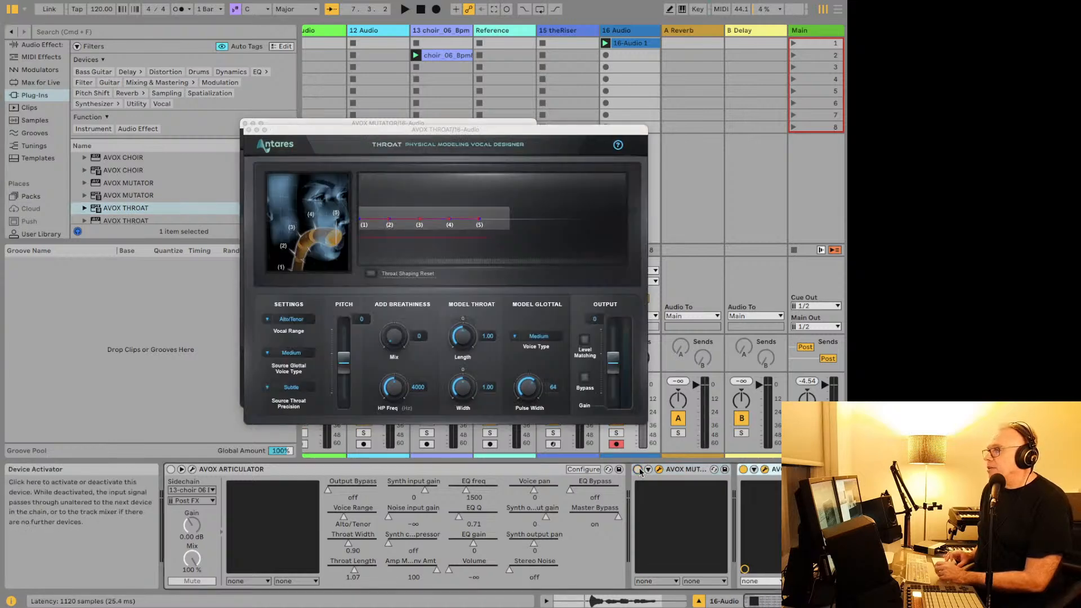
{"action": "key", "text": "space"}
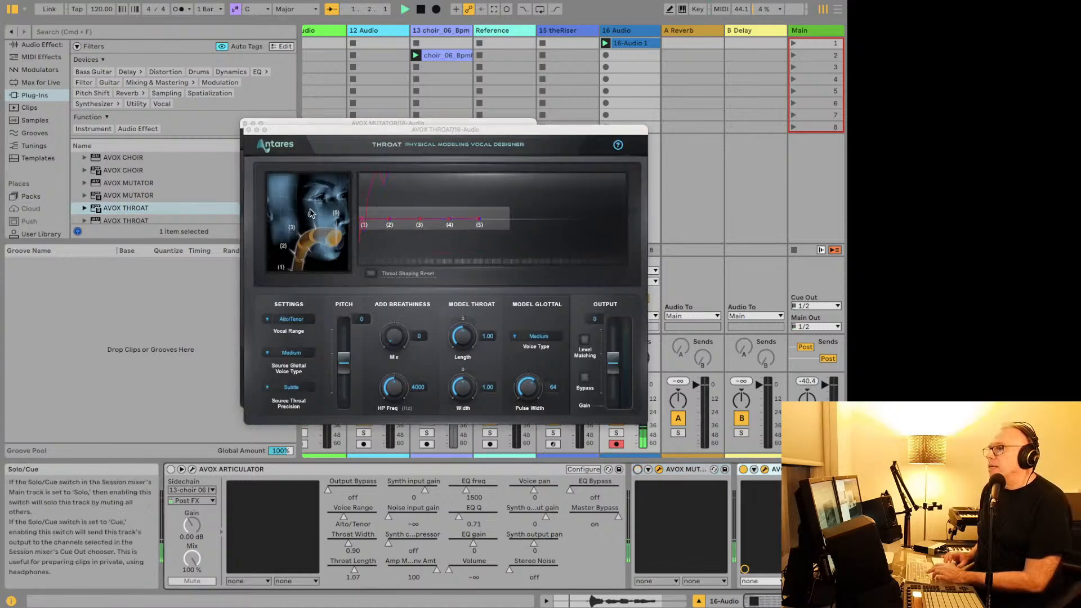
Step: Set AVOX THROAT's Model Throat Length to 1.53 and Width to 1.22 while auditioning the clip, closing both open plug-in windows
{"action": "key", "text": "space"}
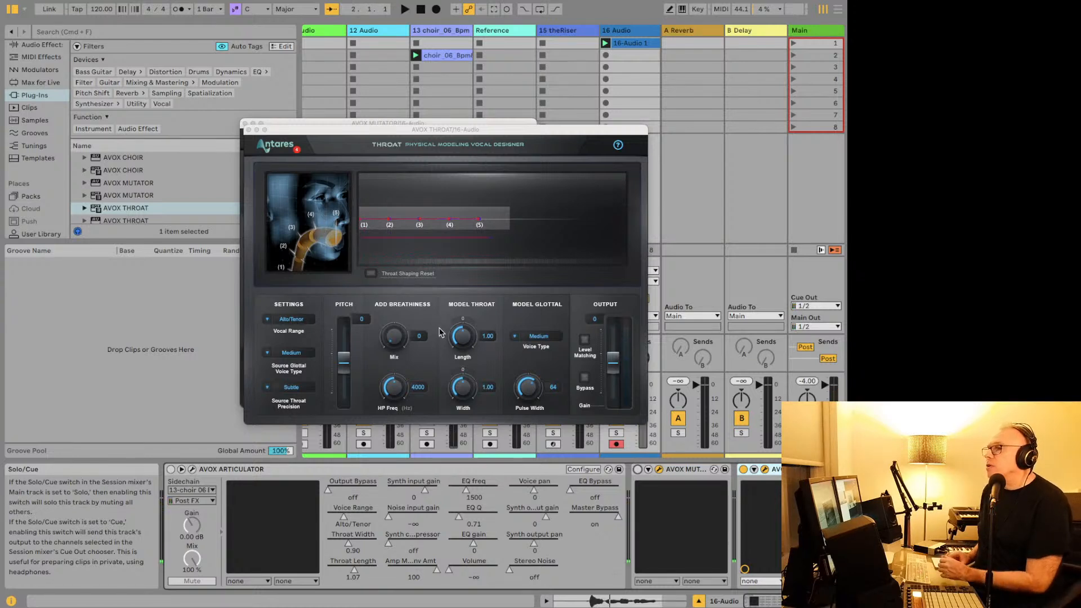
{"action": "left_click_drag", "start_coordinate": [465, 347], "coordinate": [466, 302]}
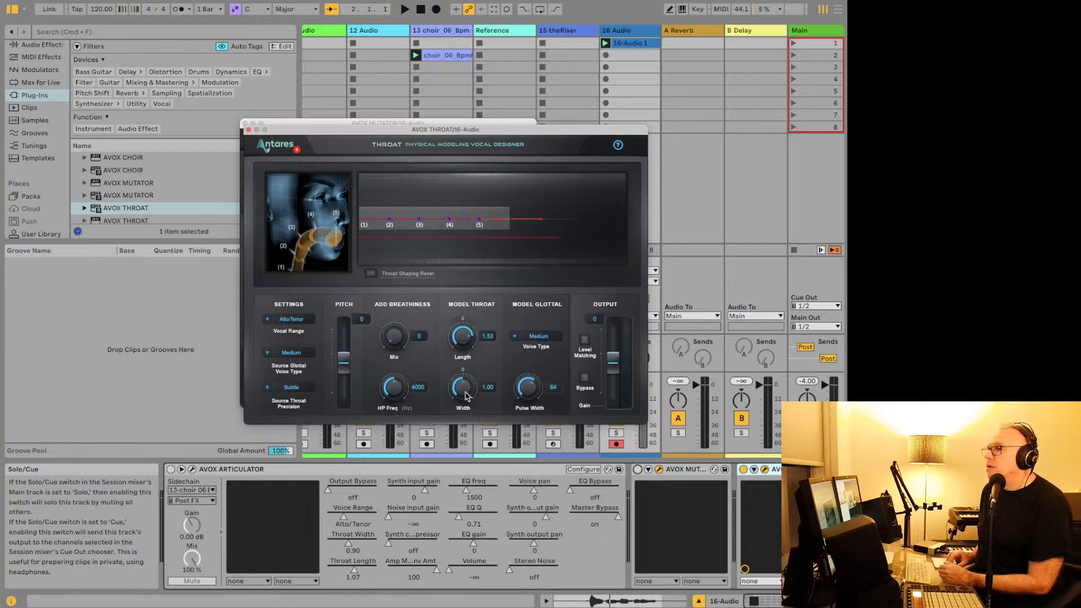
{"action": "left_click_drag", "start_coordinate": [467, 396], "coordinate": [468, 384]}
{"action": "key", "text": "space"}
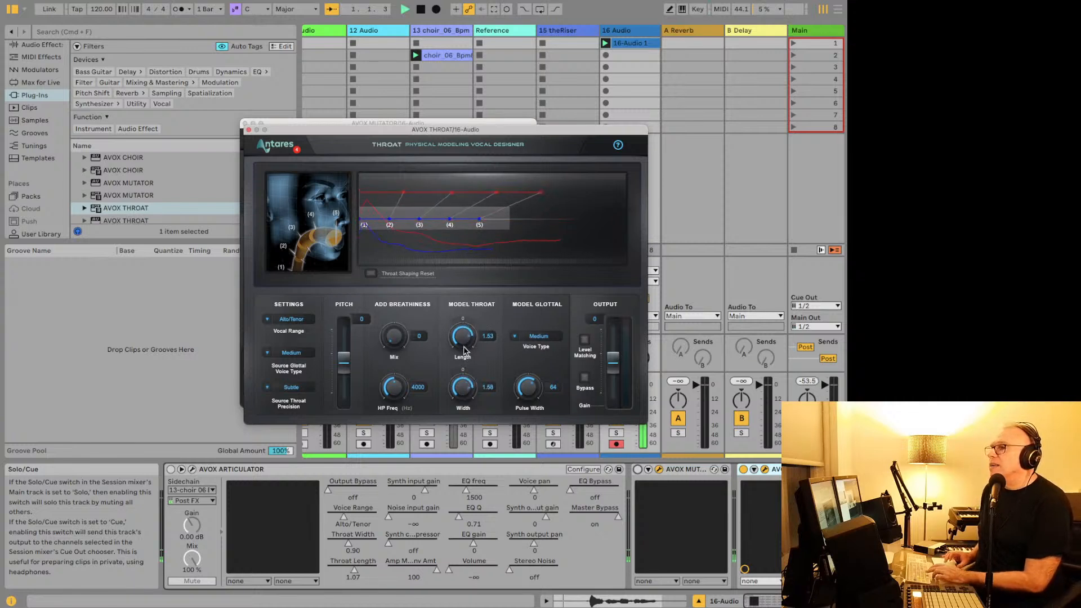
{"action": "left_click_drag", "start_coordinate": [462, 388], "coordinate": [466, 414]}
{"action": "key", "text": "space"}
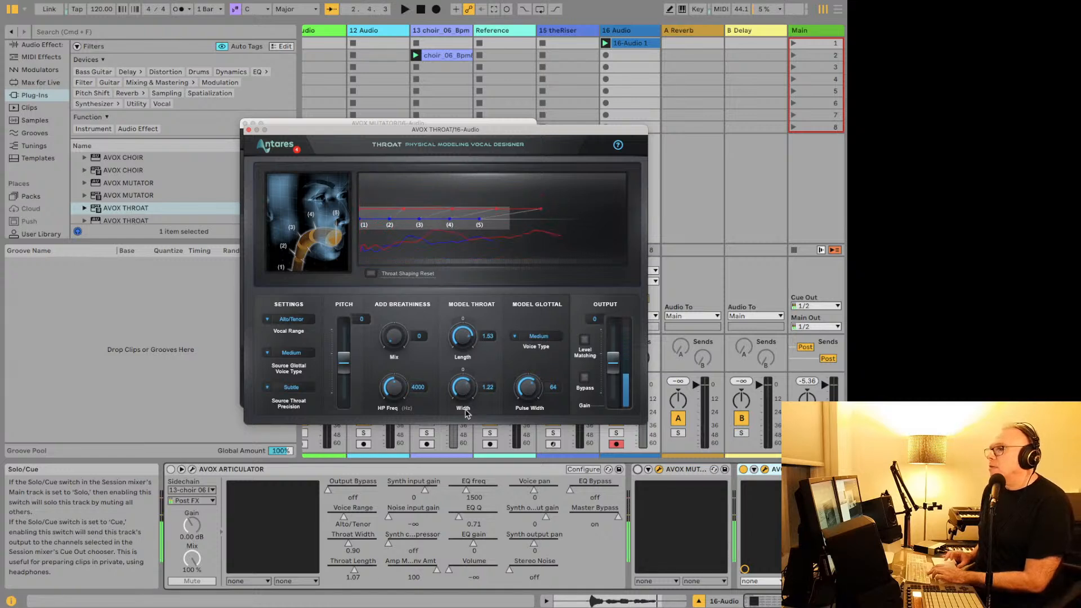
{"action": "left_click", "coordinate": [248, 130]}
{"action": "left_click", "coordinate": [246, 123]}
Step: Expand the Apple plug-in folder and look through its AU effects and instruments
{"action": "scroll", "coordinate": [150, 189], "scroll_direction": "down", "scroll_amount": 1}
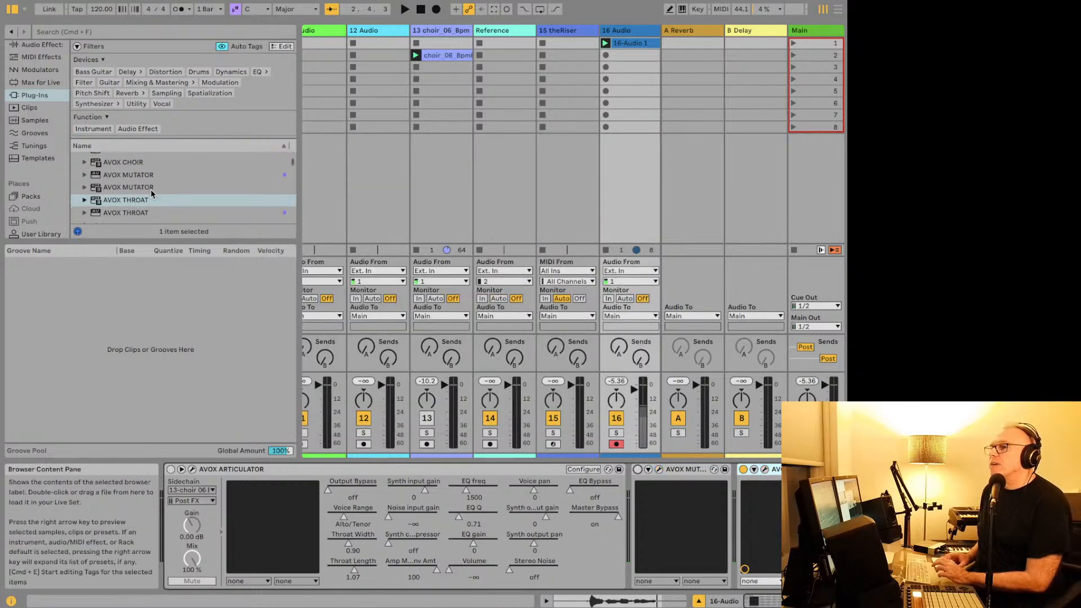
{"action": "scroll", "coordinate": [151, 193], "scroll_direction": "down", "scroll_amount": 2}
{"action": "scroll", "coordinate": [150, 189], "scroll_direction": "down", "scroll_amount": 2}
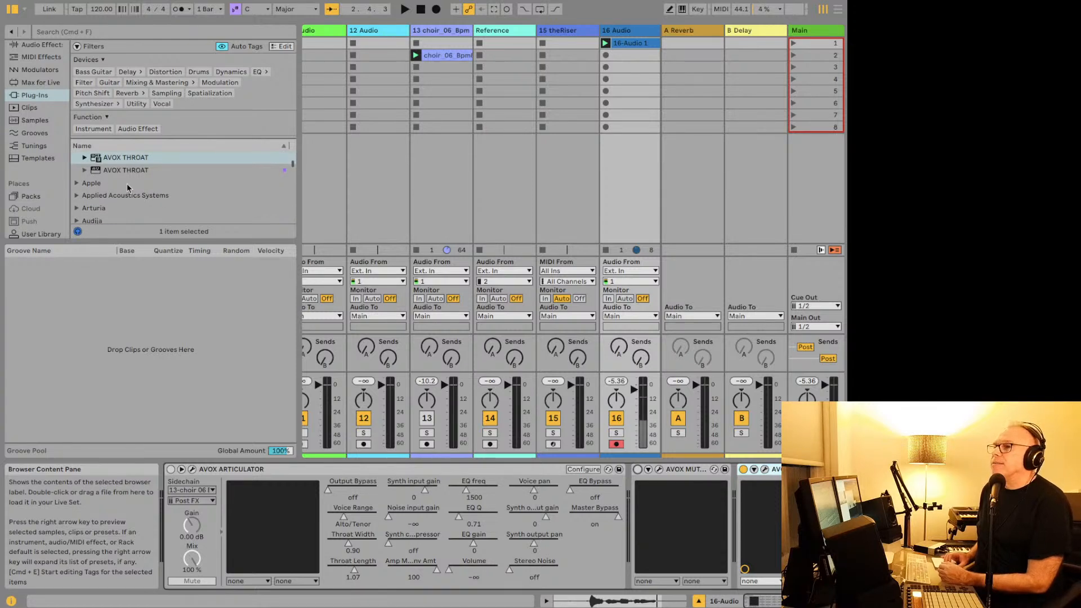
{"action": "left_click", "coordinate": [77, 185]}
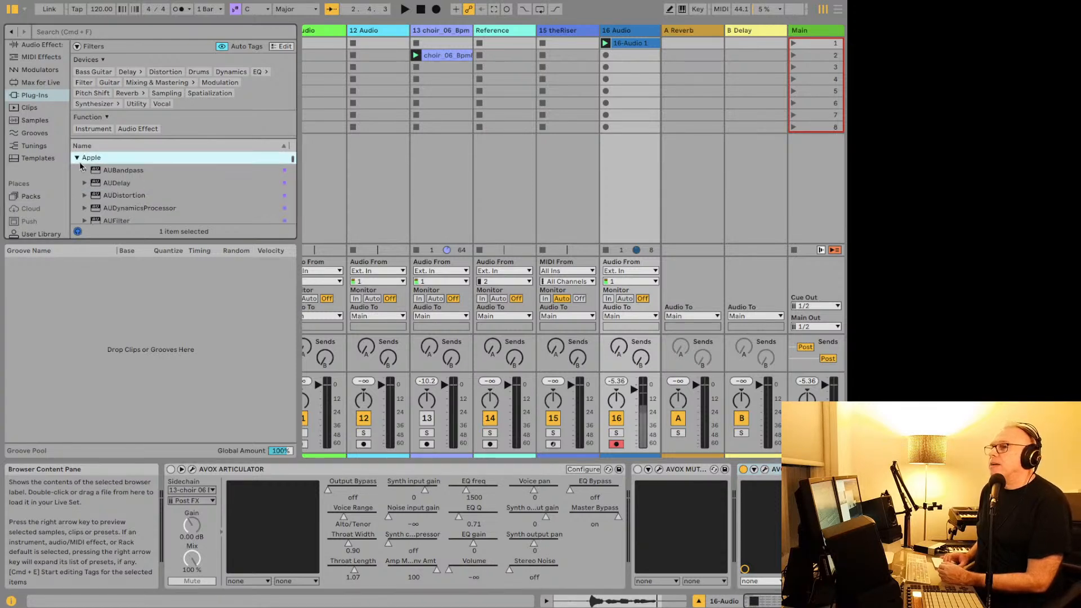
{"action": "scroll", "coordinate": [97, 192], "scroll_direction": "down", "scroll_amount": 5}
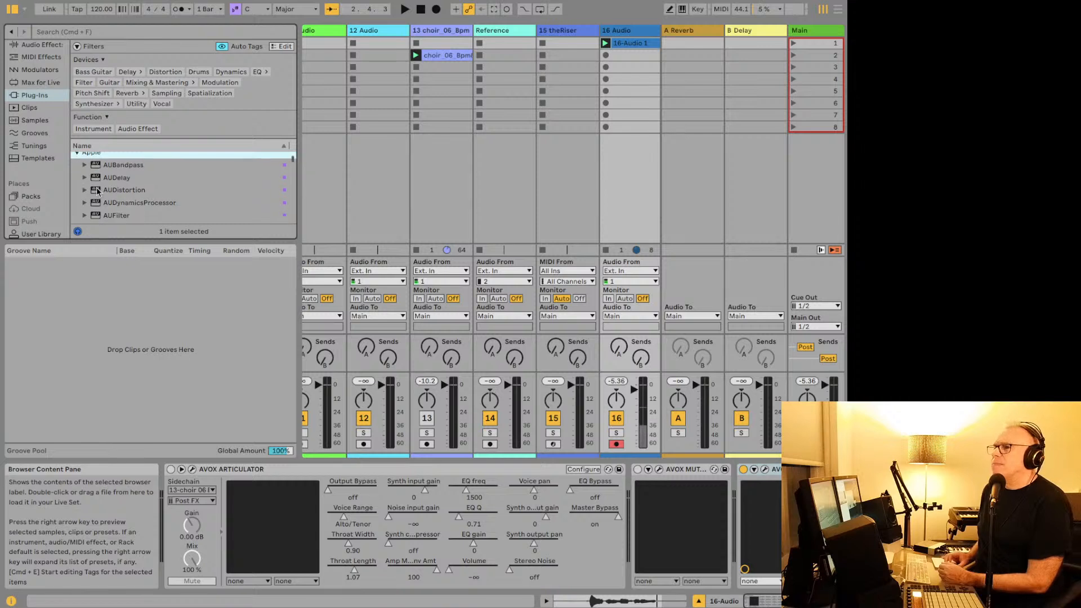
{"action": "scroll", "coordinate": [97, 192], "scroll_direction": "down", "scroll_amount": 10}
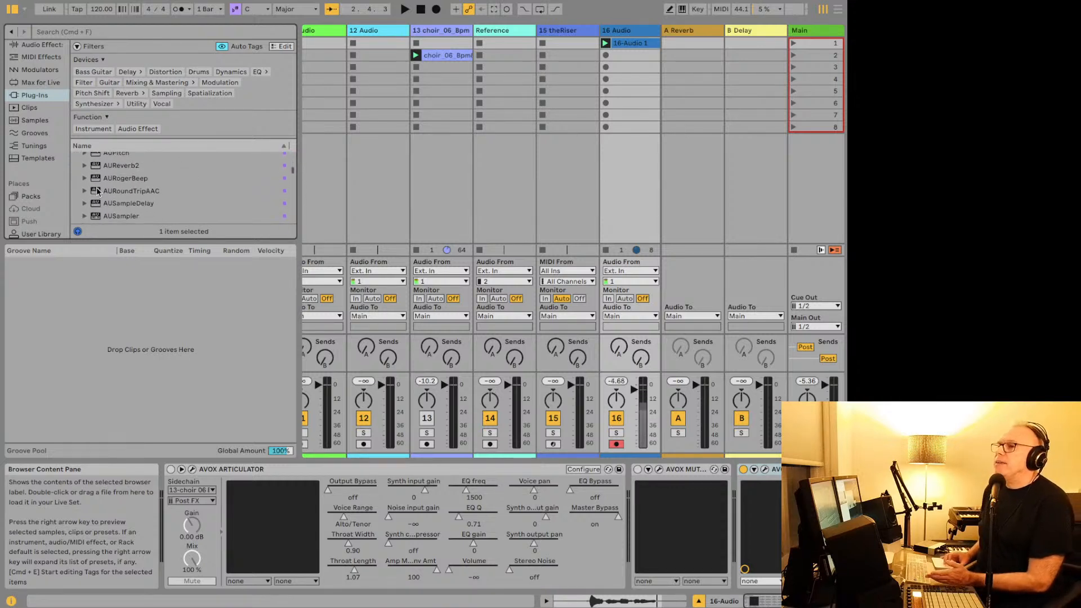
{"action": "scroll", "coordinate": [97, 192], "scroll_direction": "up", "scroll_amount": 5}
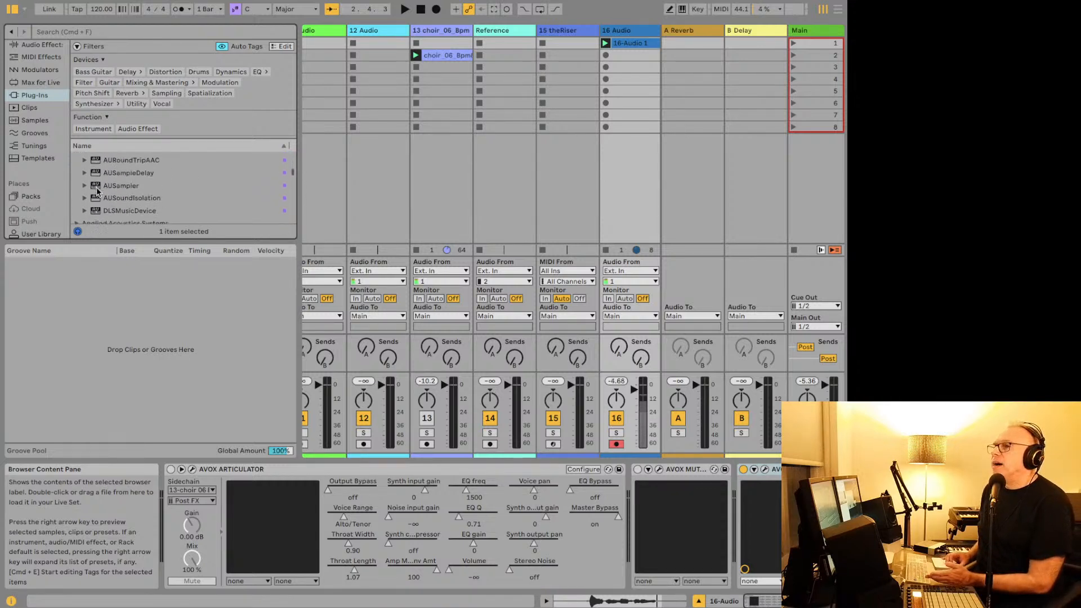
{"action": "scroll", "coordinate": [101, 203], "scroll_direction": "up", "scroll_amount": 4}
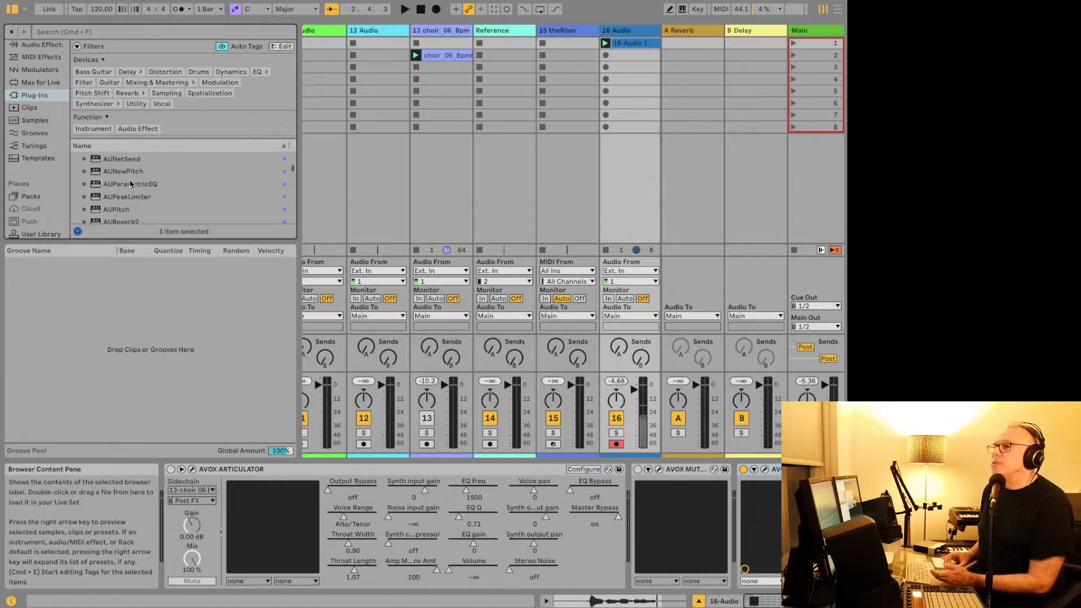
{"action": "scroll", "coordinate": [130, 183], "scroll_direction": "up", "scroll_amount": 3}
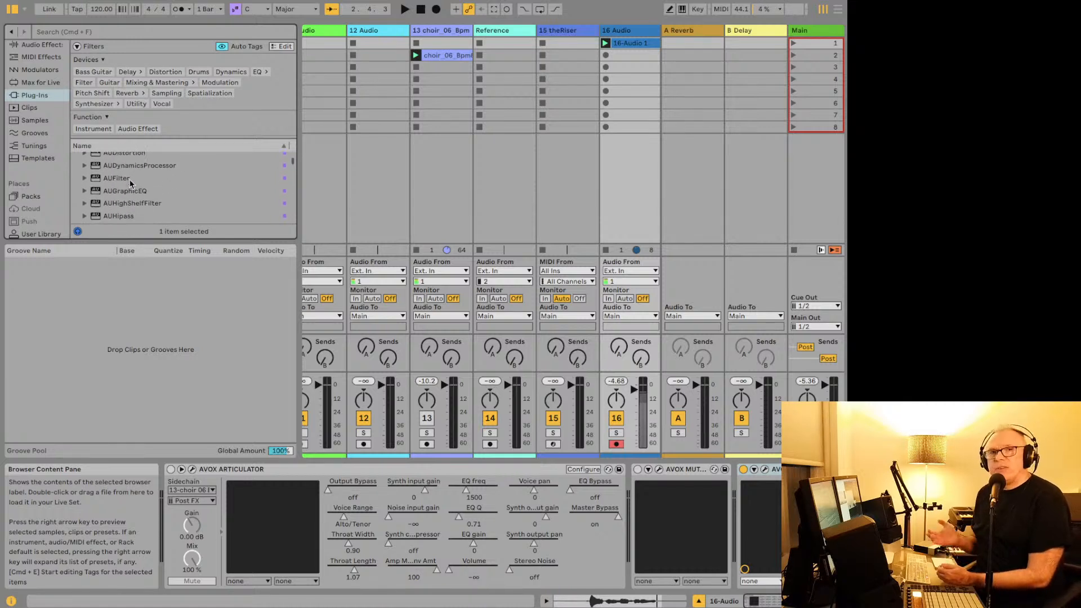
{"action": "scroll", "coordinate": [129, 183], "scroll_direction": "up", "scroll_amount": 3}
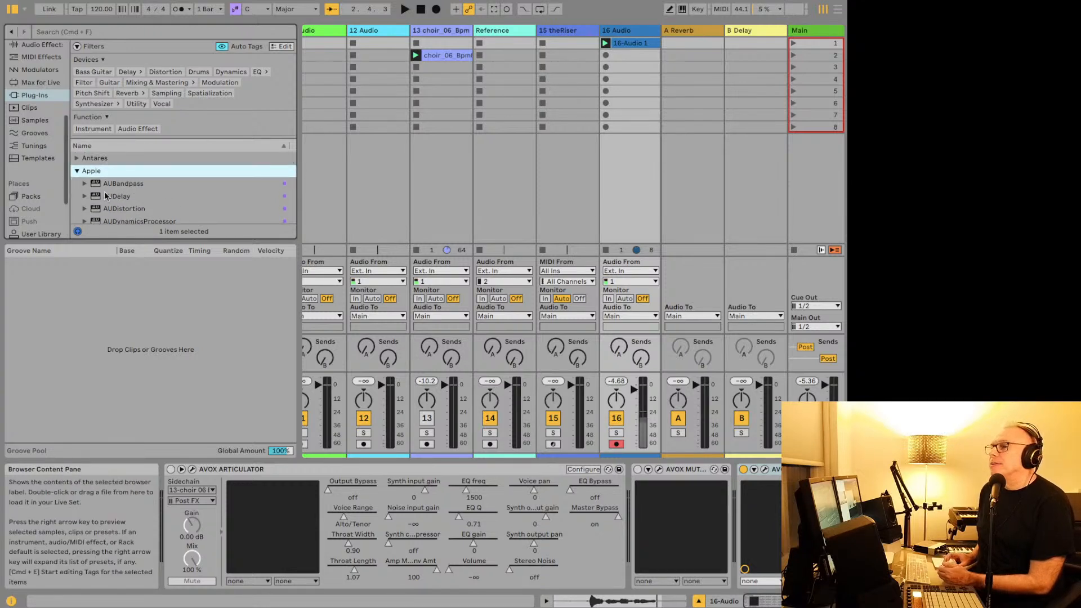
Step: Add Apple's AUDelay to the 16 Audio track and audition the clip with AVOX THROAT active and deactivated
{"action": "left_click", "coordinate": [108, 197]}
{"action": "double_click", "coordinate": [118, 197]}
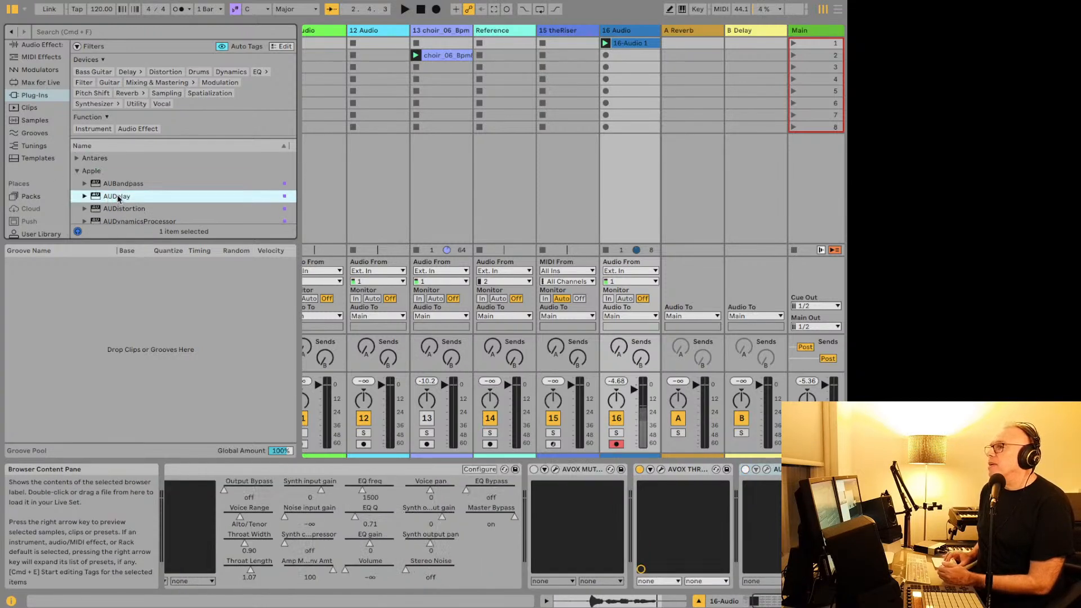
{"action": "key", "text": "space"}
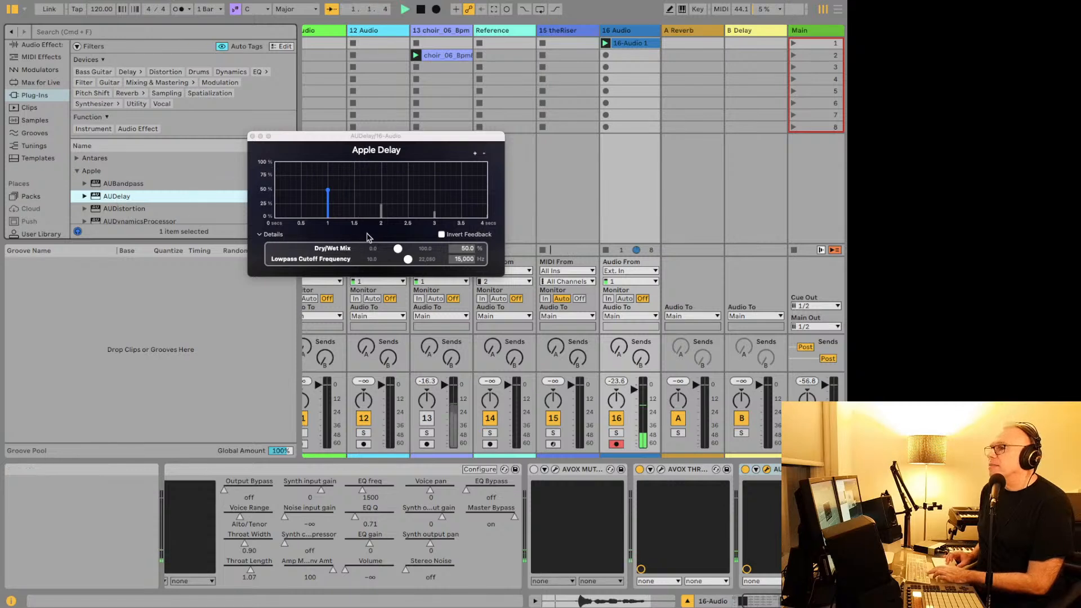
{"action": "key", "text": "space"}
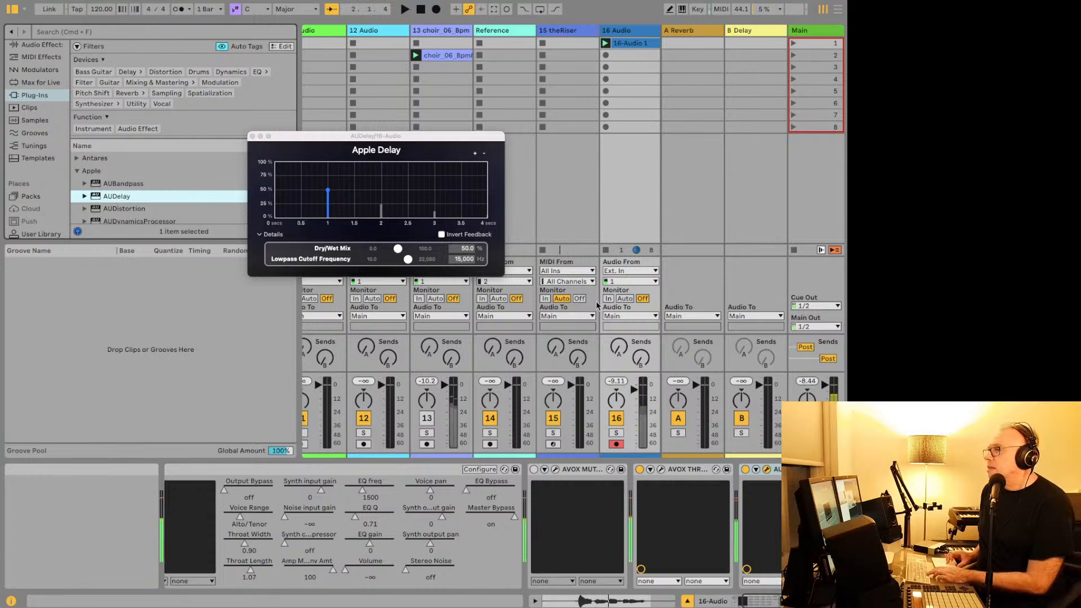
{"action": "left_click", "coordinate": [639, 470]}
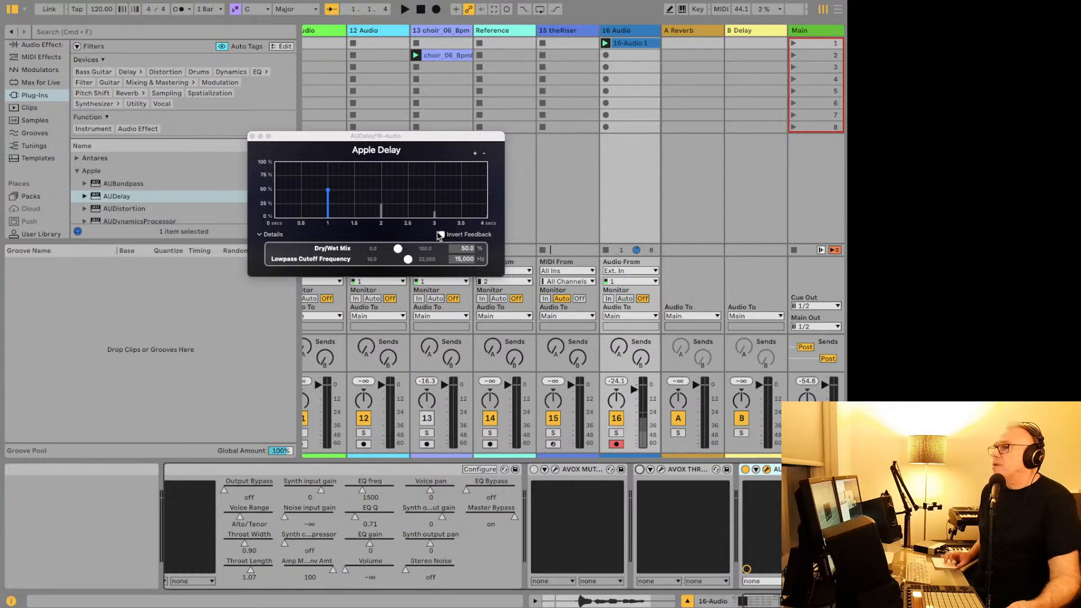
{"action": "key", "text": "space"}
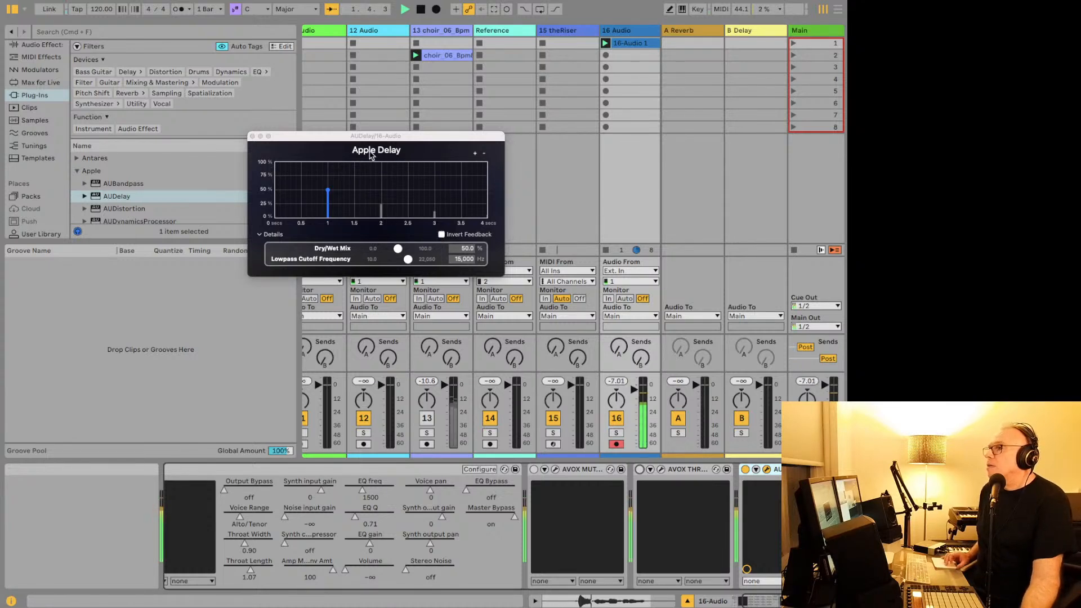
{"action": "key", "text": "space"}
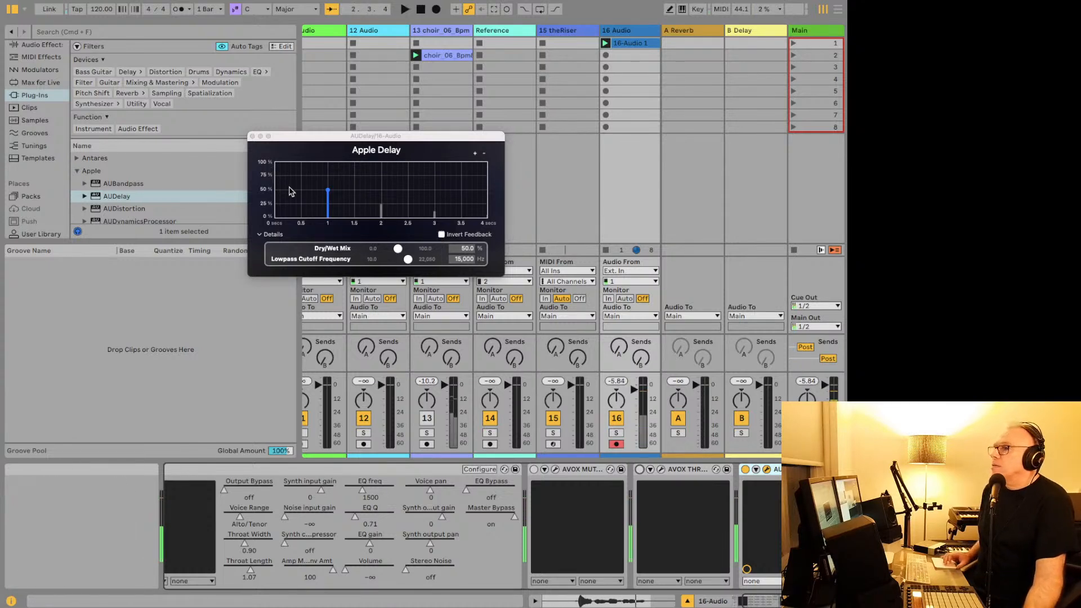
{"action": "left_click", "coordinate": [252, 136]}
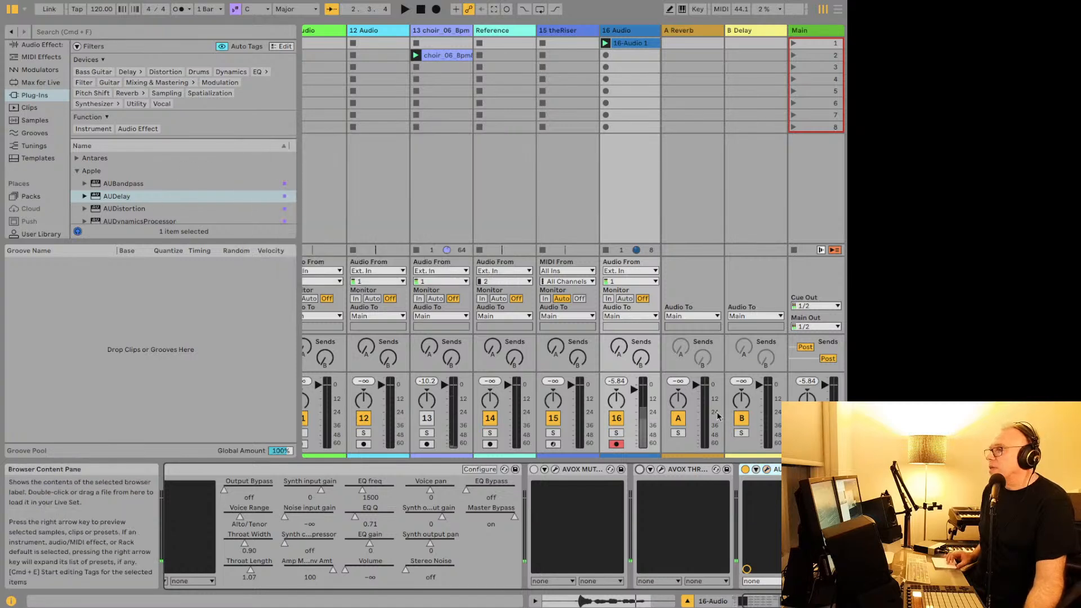
Step: Delete AUDelay, AVOX THROAT and AVOX MUTATOR from the 16 Audio track's device chain
{"action": "key", "text": "Delete"}
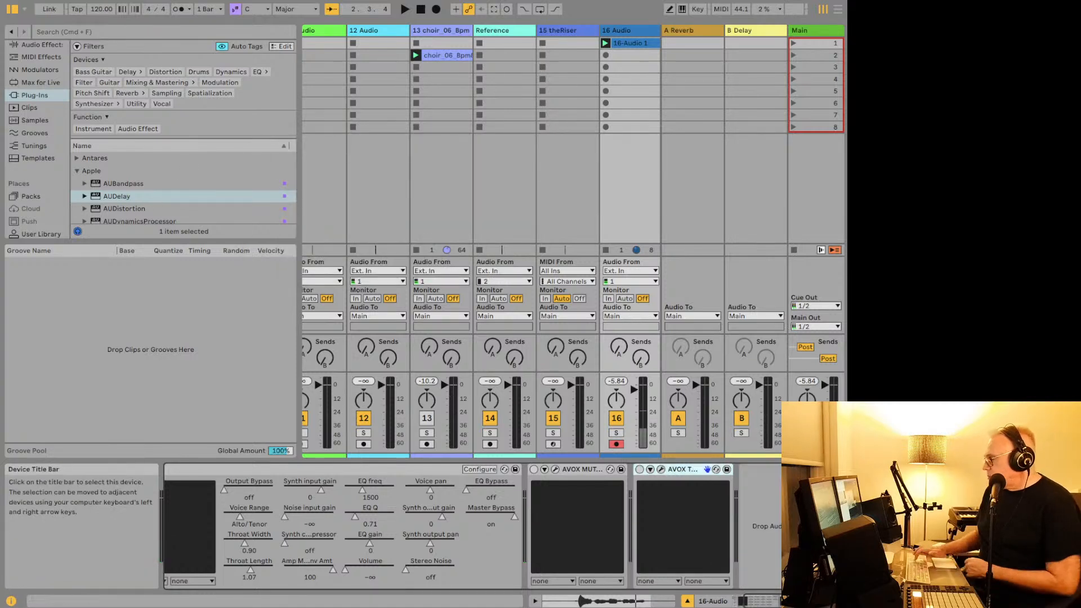
{"action": "key", "text": "Delete"}
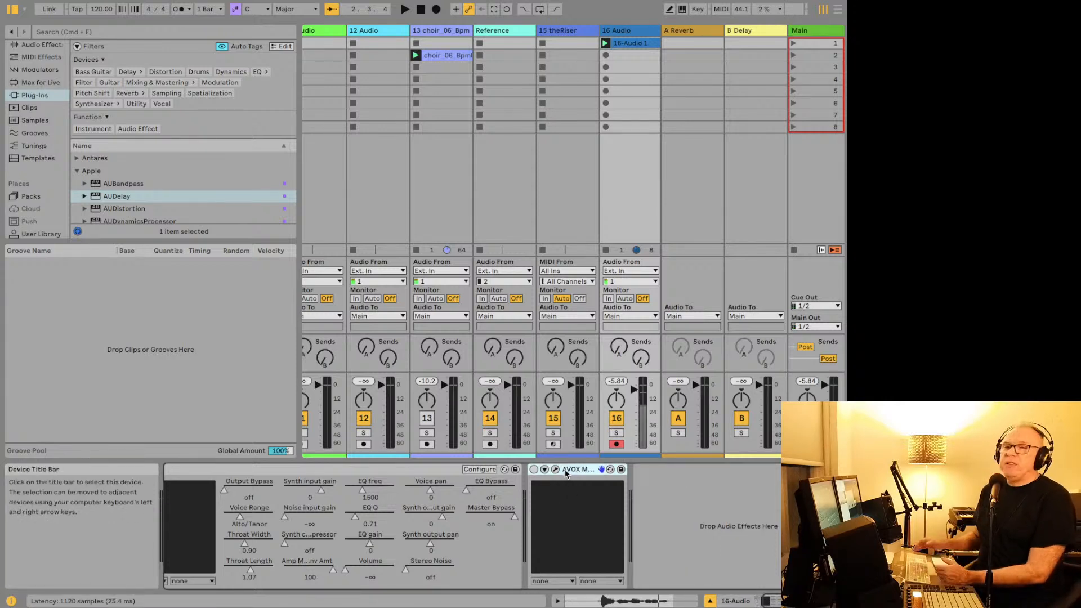
{"action": "key", "text": "Delete"}
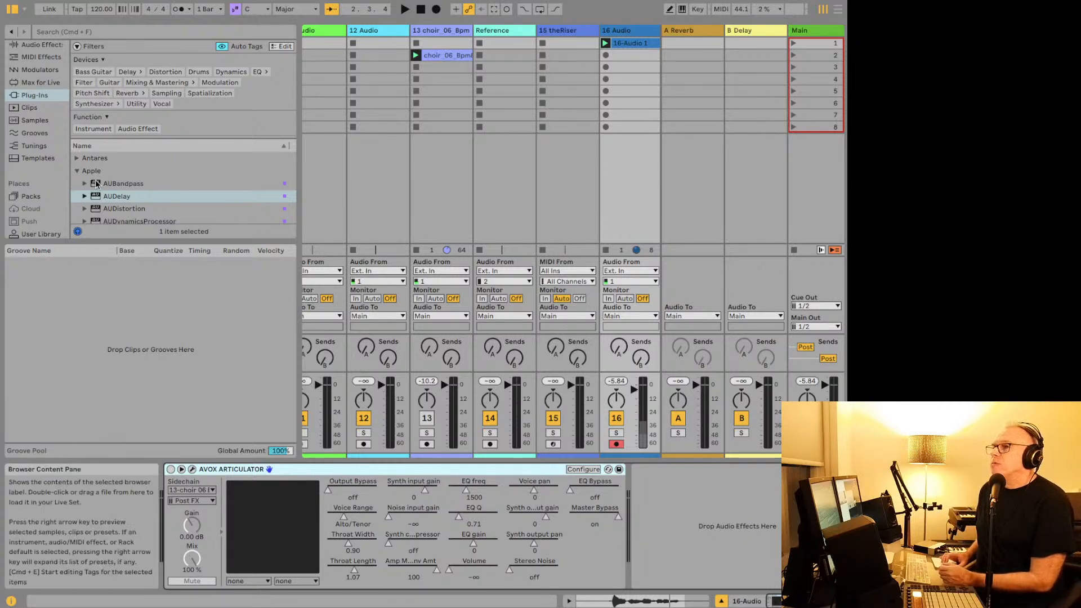
Step: Collapse the Apple folder and examine AAS Player and Lounge Lizard Session 4 in the Applied Acoustics Systems folder
{"action": "left_click", "coordinate": [77, 175]}
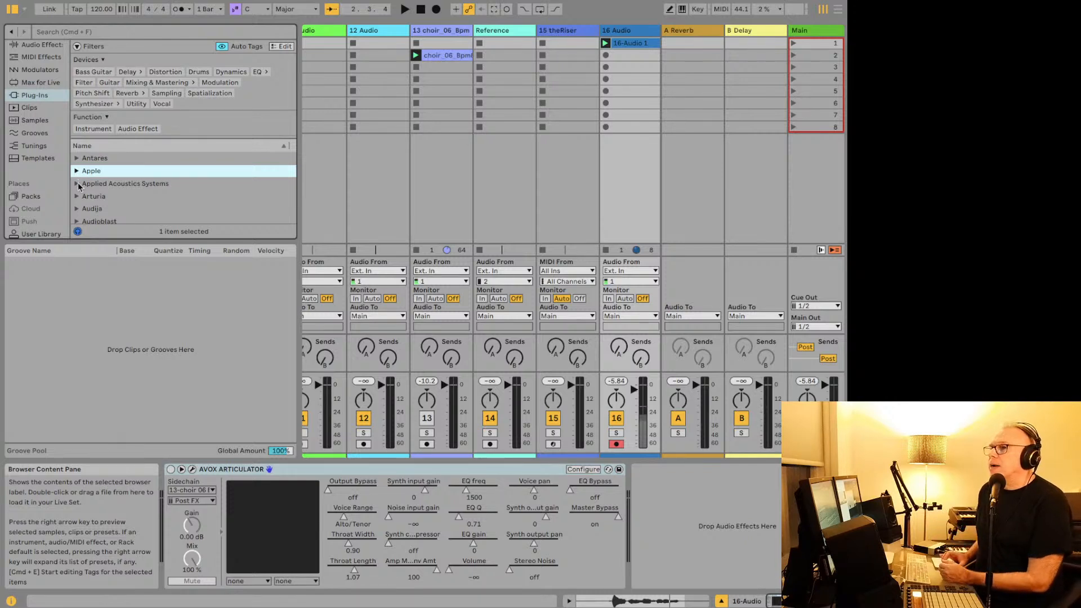
{"action": "left_click", "coordinate": [77, 184]}
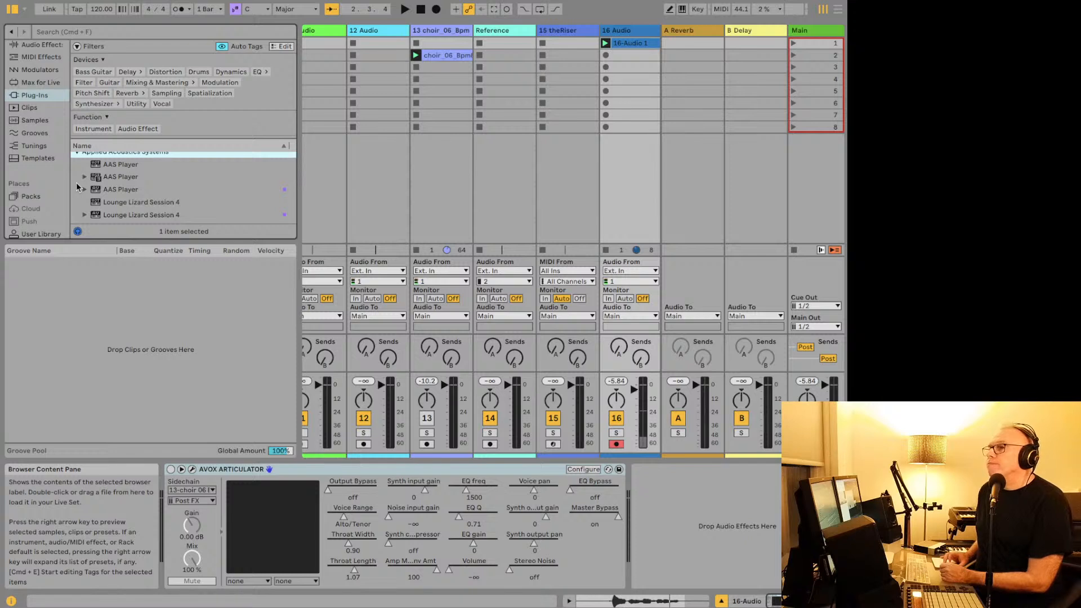
{"action": "scroll", "coordinate": [76, 182], "scroll_direction": "up", "scroll_amount": 1}
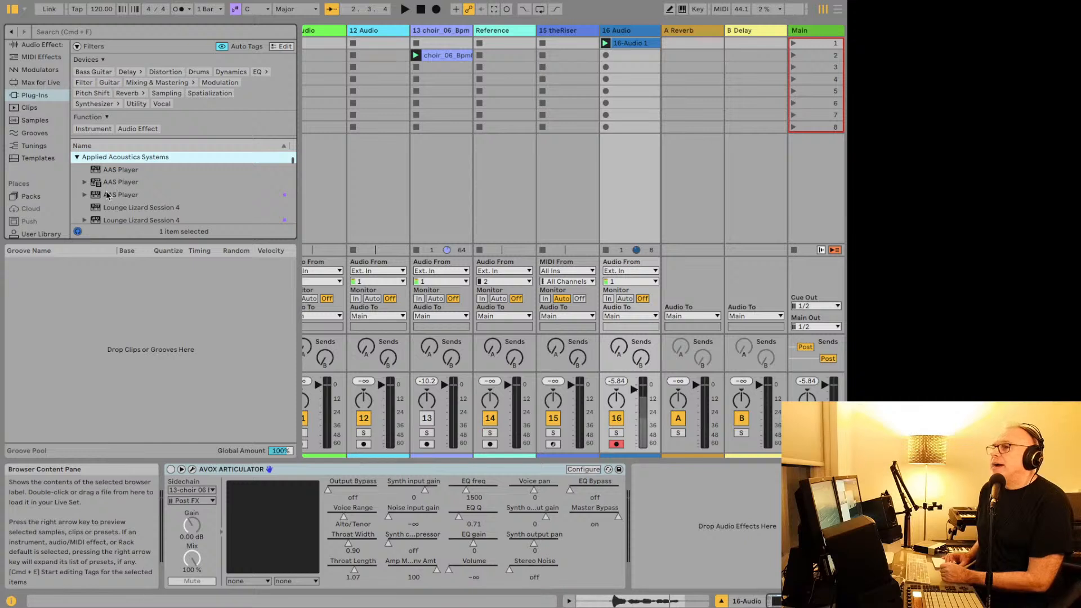
{"action": "left_click", "coordinate": [107, 195]}
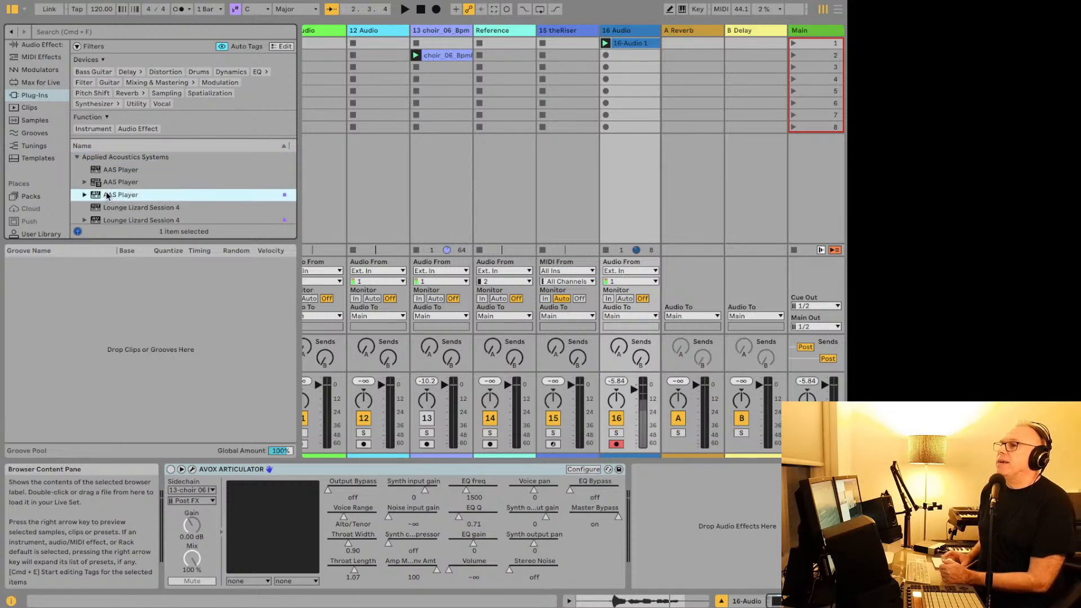
{"action": "scroll", "coordinate": [122, 203], "scroll_direction": "down", "scroll_amount": 3}
{"action": "left_click", "coordinate": [122, 200]}
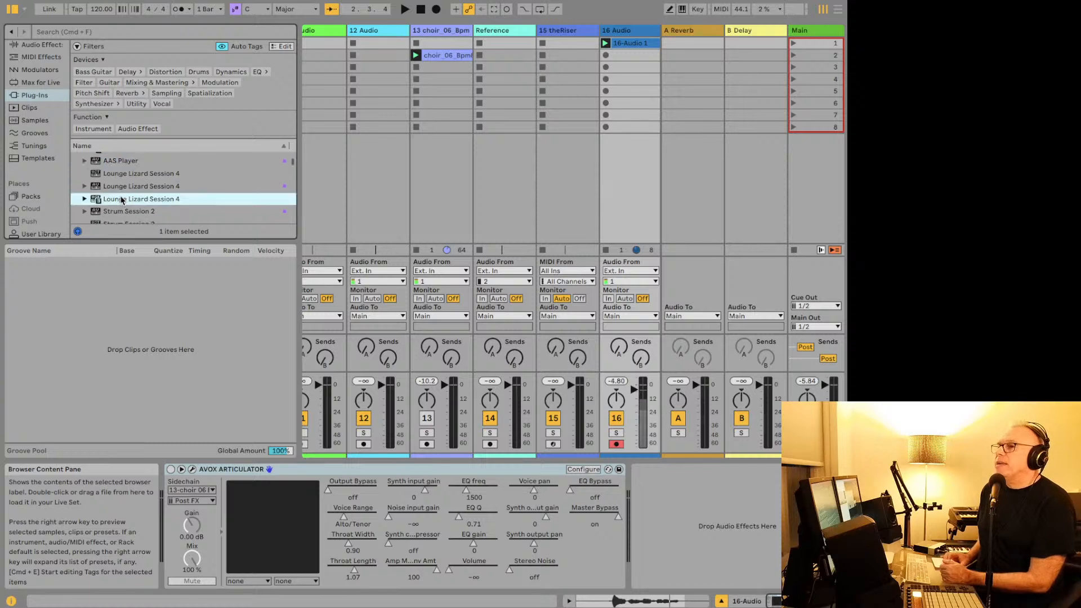
{"action": "left_click", "coordinate": [134, 187]}
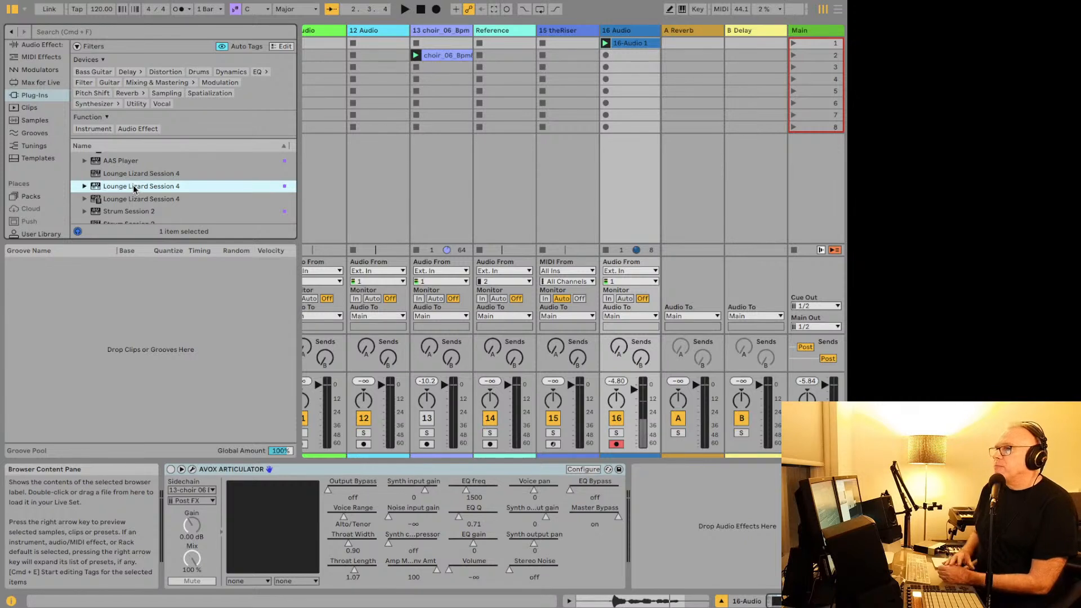
Step: Look through the remaining Applied Acoustics Systems instruments, including Ultra Analog Session 2, and select Strum Session 2
{"action": "scroll", "coordinate": [116, 195], "scroll_direction": "down", "scroll_amount": 1}
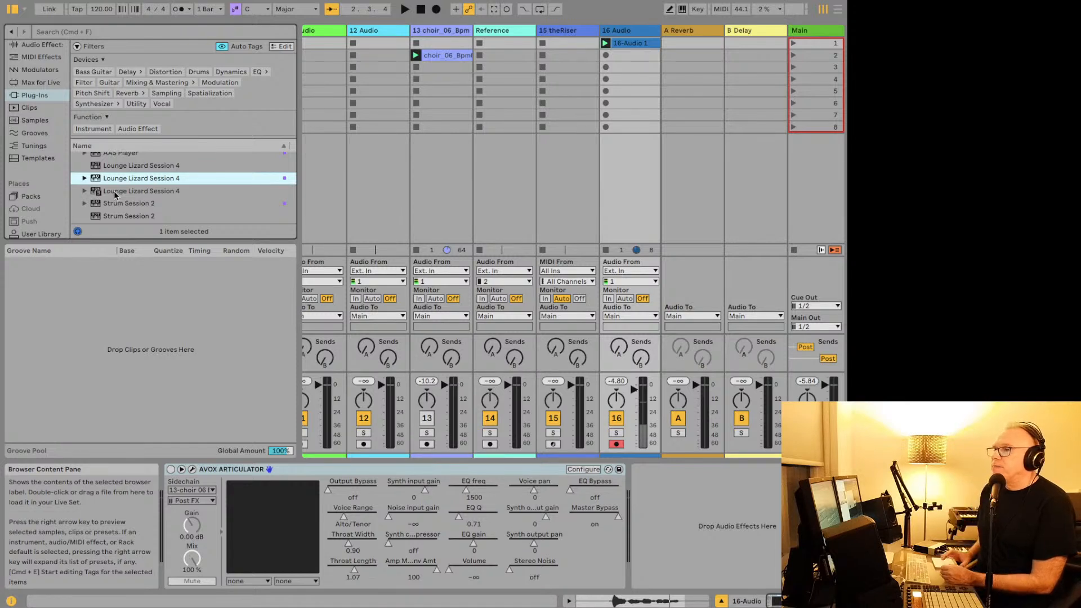
{"action": "scroll", "coordinate": [115, 192], "scroll_direction": "down", "scroll_amount": 2}
{"action": "scroll", "coordinate": [115, 191], "scroll_direction": "down", "scroll_amount": 2}
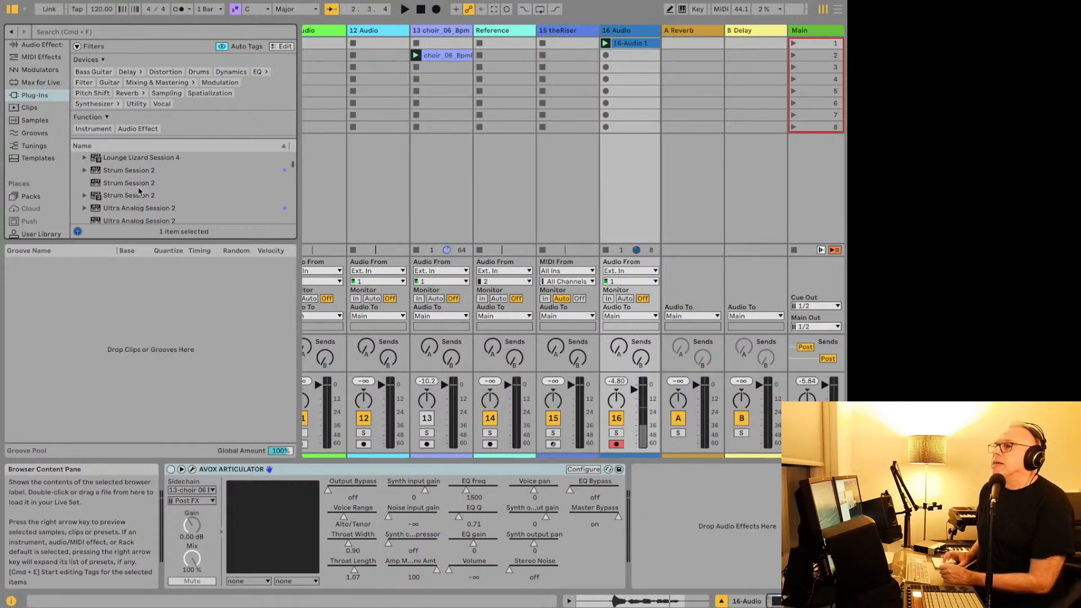
{"action": "scroll", "coordinate": [140, 192], "scroll_direction": "down", "scroll_amount": 4}
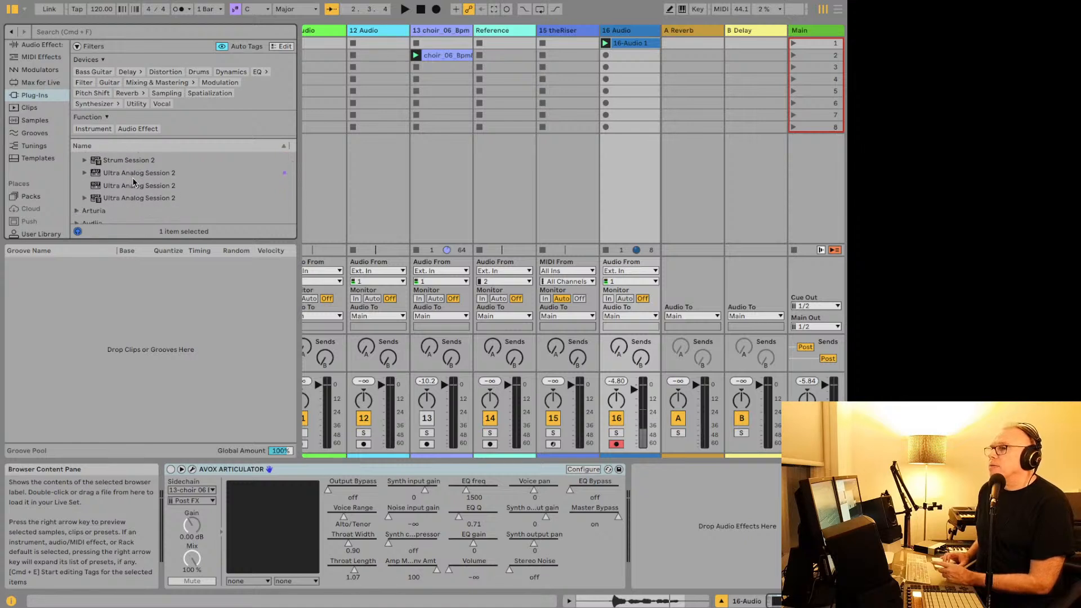
{"action": "scroll", "coordinate": [132, 176], "scroll_direction": "up", "scroll_amount": 5}
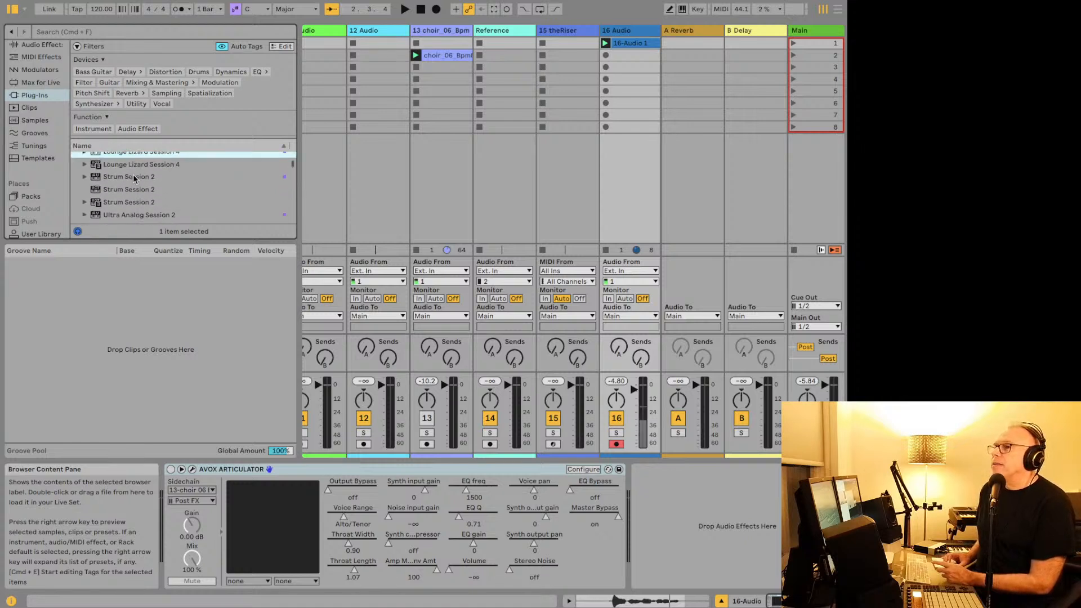
{"action": "left_click", "coordinate": [133, 176]}
{"action": "scroll", "coordinate": [133, 174], "scroll_direction": "up", "scroll_amount": 2}
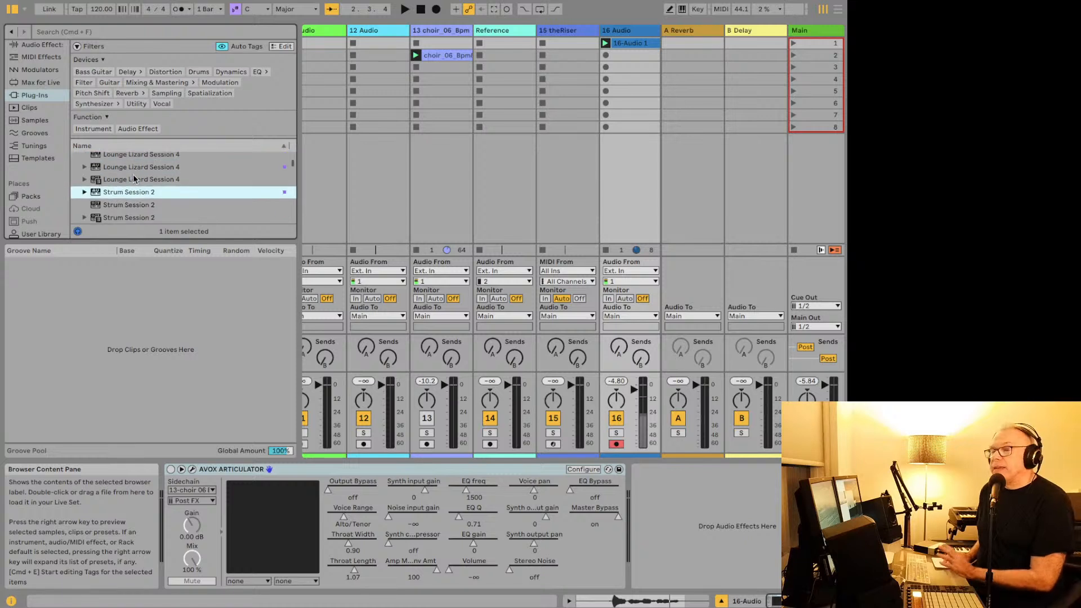
{"action": "scroll", "coordinate": [134, 179], "scroll_direction": "up", "scroll_amount": 1}
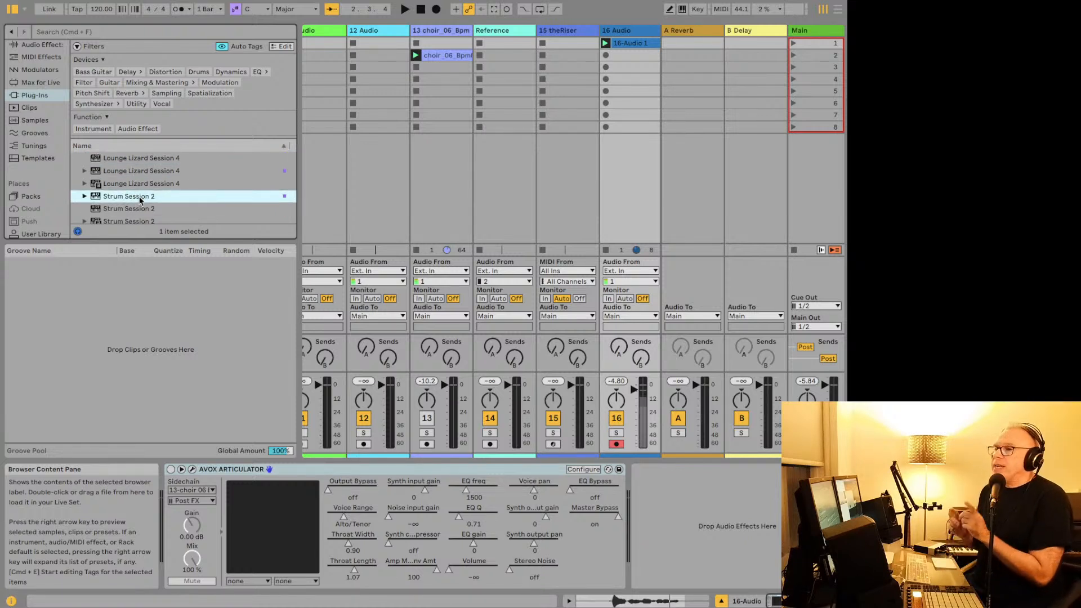
Step: Load AAS Player from the Applied Acoustics Systems plug-ins onto a new MIDI track
{"action": "scroll", "coordinate": [141, 202], "scroll_direction": "down", "scroll_amount": 5}
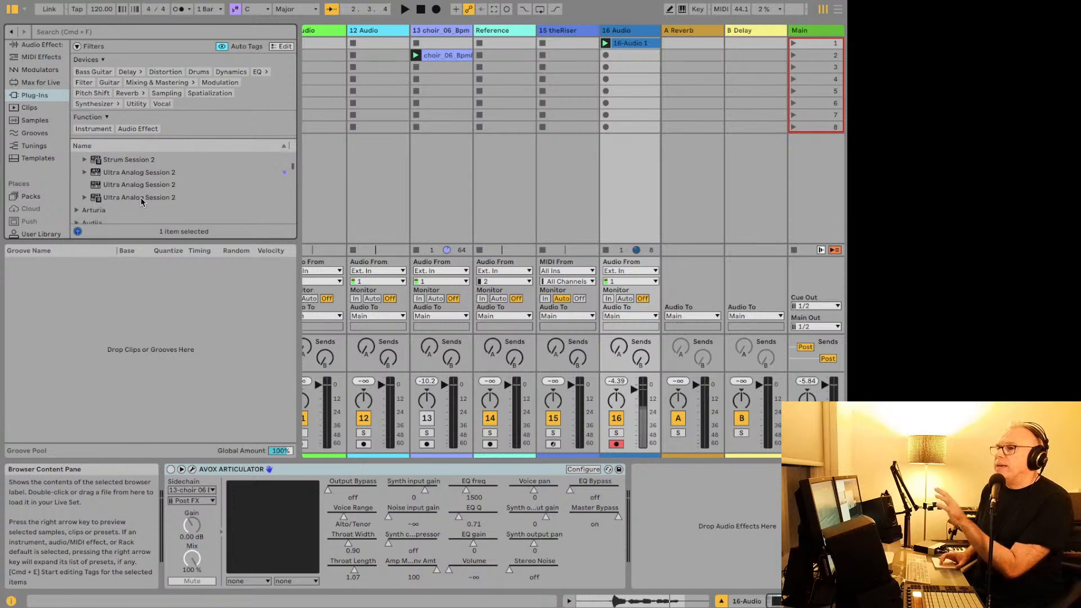
{"action": "scroll", "coordinate": [142, 201], "scroll_direction": "up", "scroll_amount": 5}
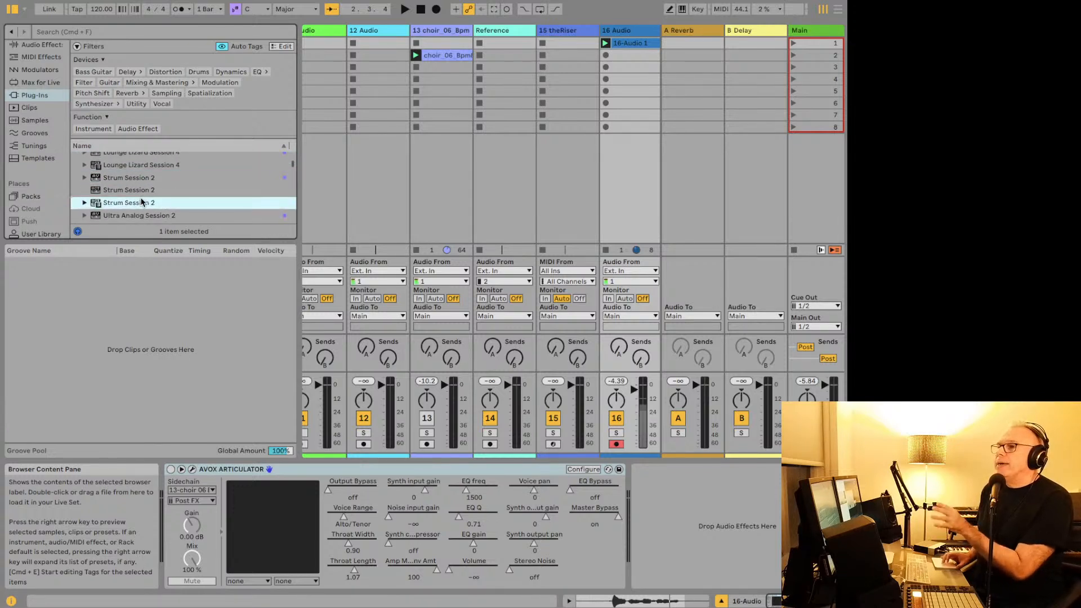
{"action": "scroll", "coordinate": [140, 202], "scroll_direction": "down", "scroll_amount": 1}
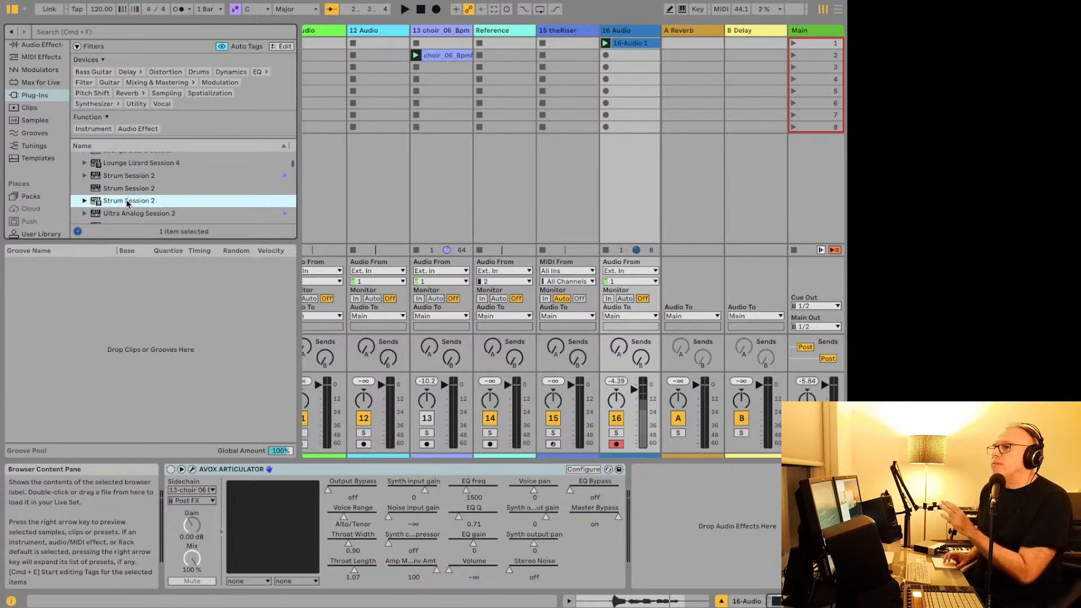
{"action": "scroll", "coordinate": [126, 203], "scroll_direction": "up", "scroll_amount": 4}
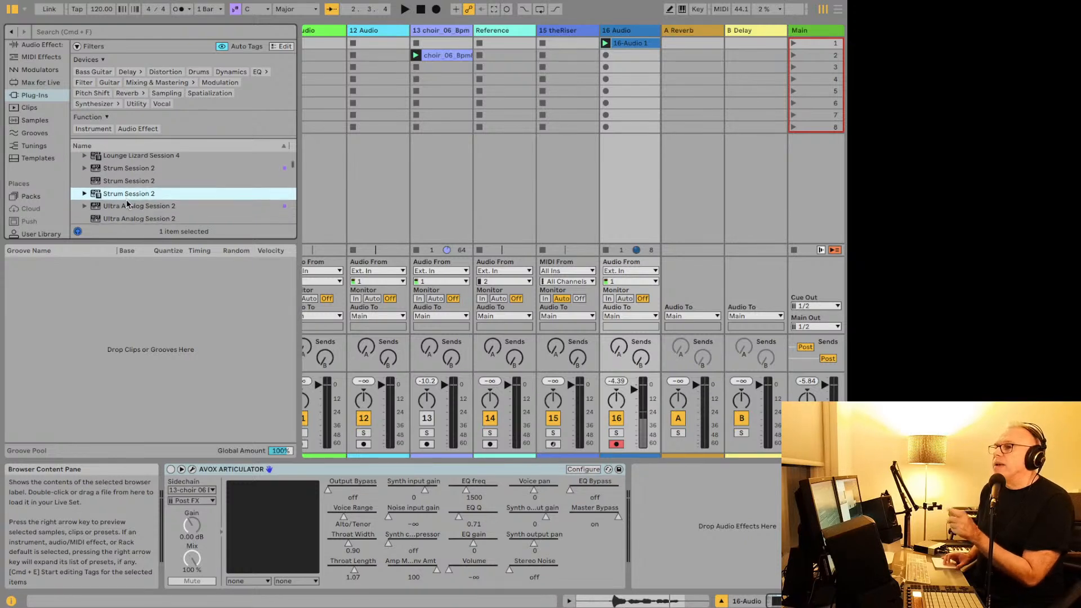
{"action": "scroll", "coordinate": [126, 201], "scroll_direction": "up", "scroll_amount": 1}
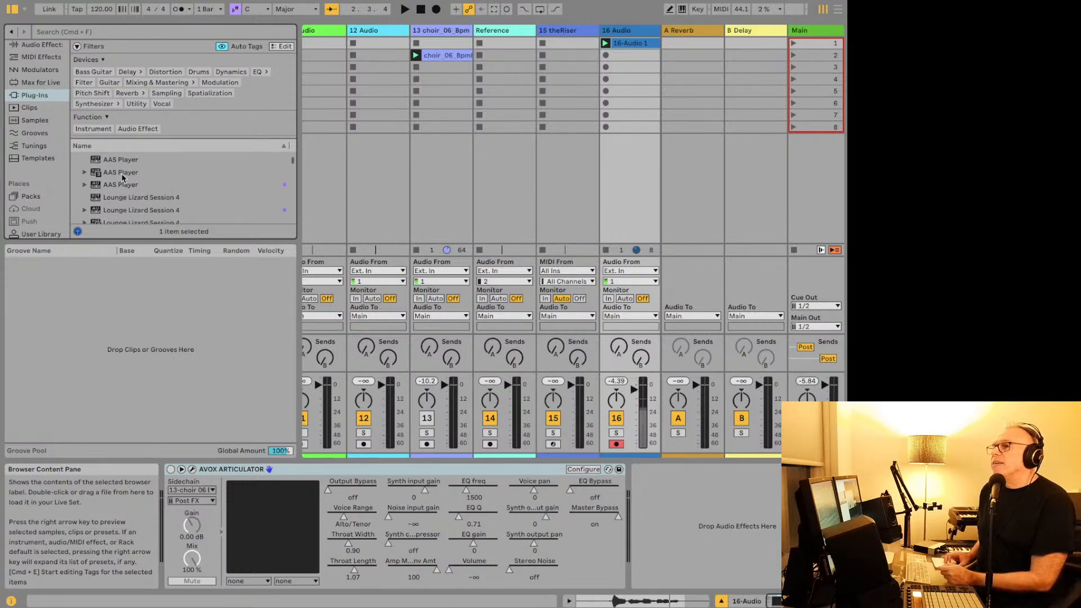
{"action": "left_click", "coordinate": [121, 185]}
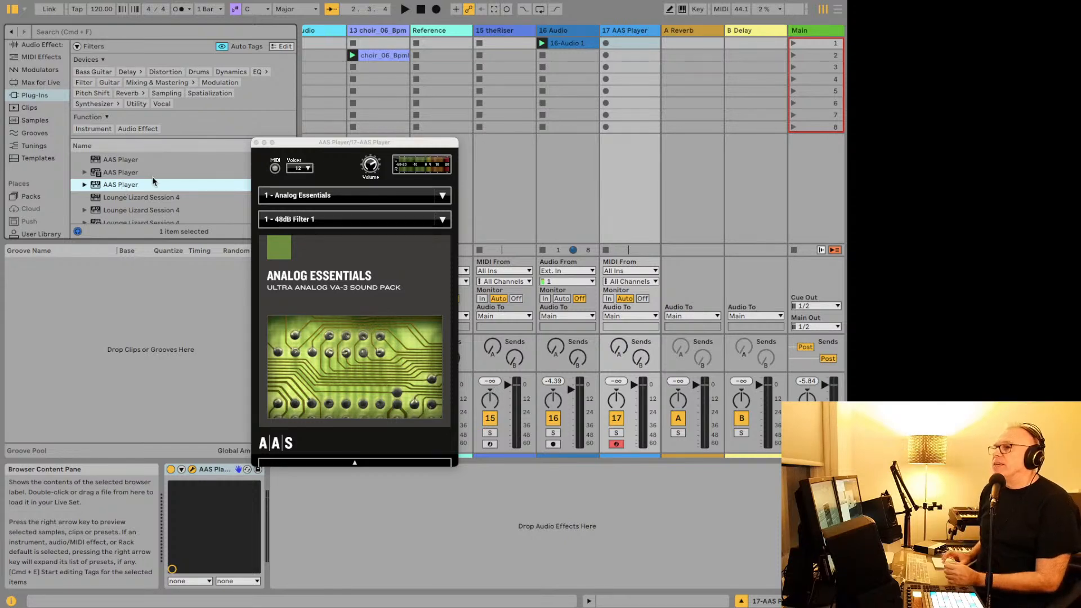
Step: Look through the AAS Player, Lounge Lizard Session 4 and Strum Session 2 entries in the Applied Acoustics Systems folder
{"action": "left_click", "coordinate": [153, 199]}
{"action": "scroll", "coordinate": [129, 207], "scroll_direction": "down", "scroll_amount": 2}
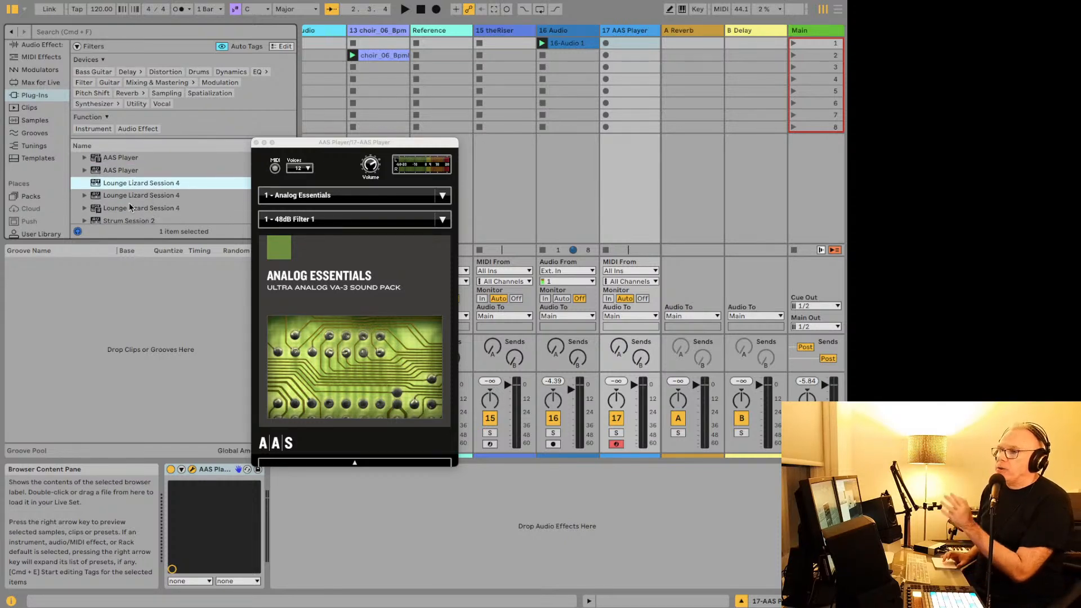
{"action": "scroll", "coordinate": [129, 207], "scroll_direction": "down", "scroll_amount": 2}
{"action": "scroll", "coordinate": [130, 203], "scroll_direction": "up", "scroll_amount": 2}
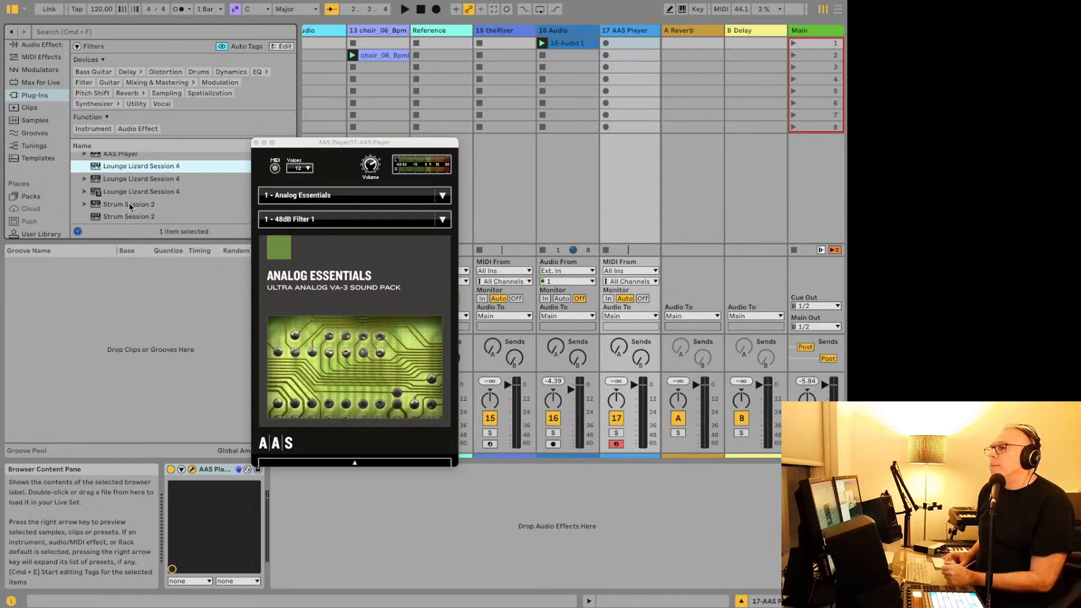
{"action": "scroll", "coordinate": [126, 194], "scroll_direction": "up", "scroll_amount": 1}
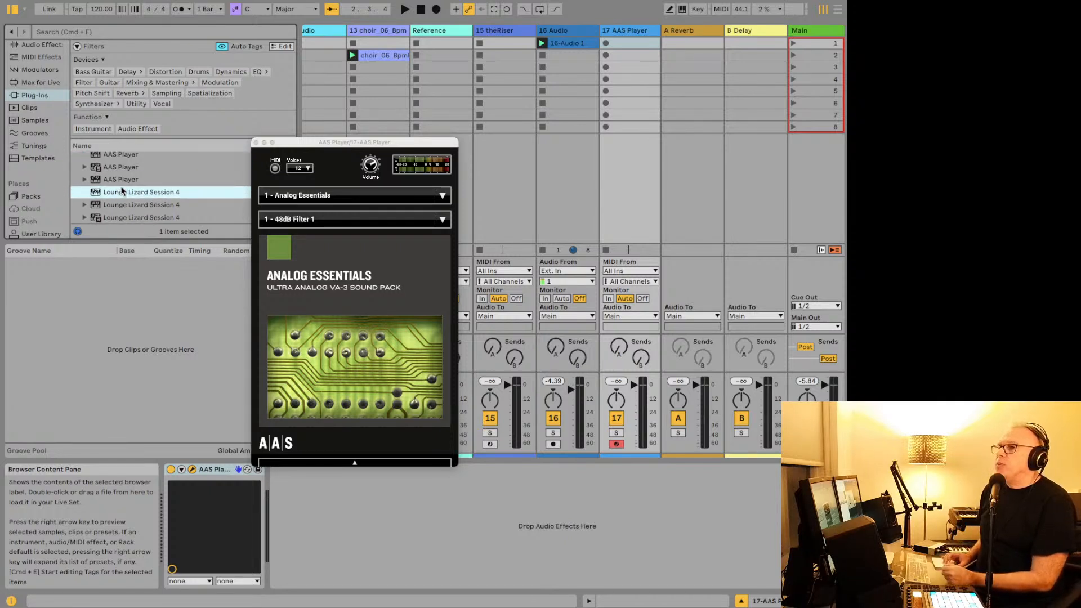
{"action": "scroll", "coordinate": [136, 202], "scroll_direction": "up", "scroll_amount": 1}
{"action": "scroll", "coordinate": [136, 202], "scroll_direction": "down", "scroll_amount": 1}
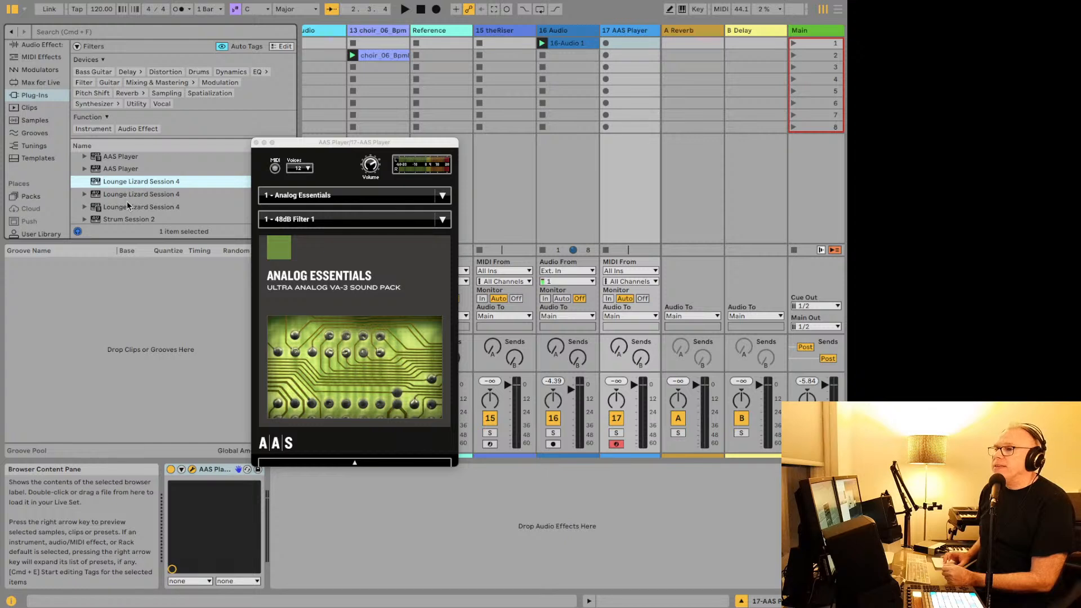
{"action": "scroll", "coordinate": [126, 201], "scroll_direction": "up", "scroll_amount": 2}
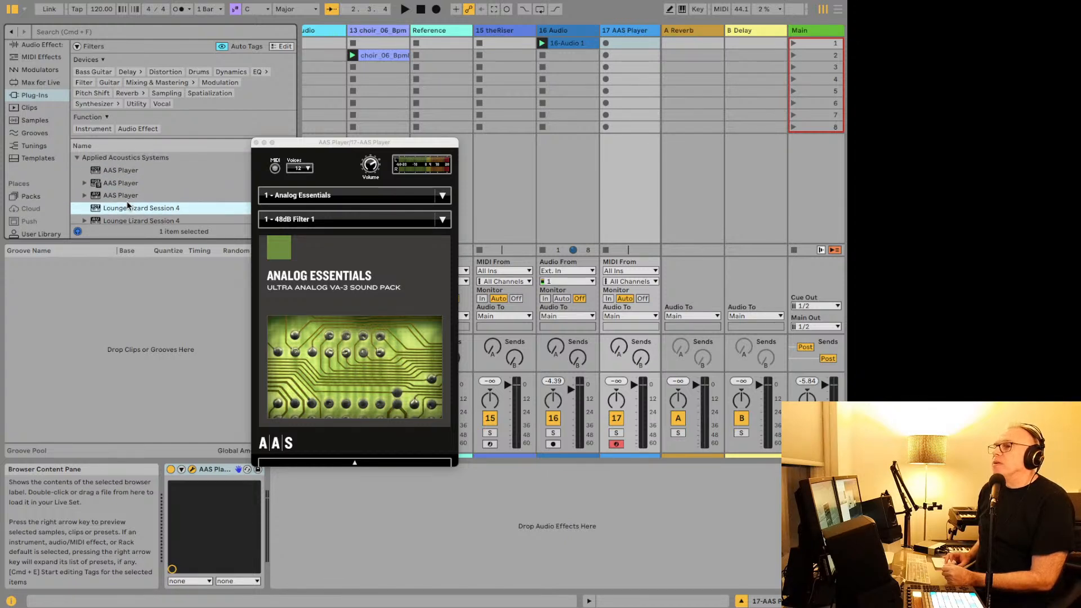
{"action": "left_click", "coordinate": [121, 197]}
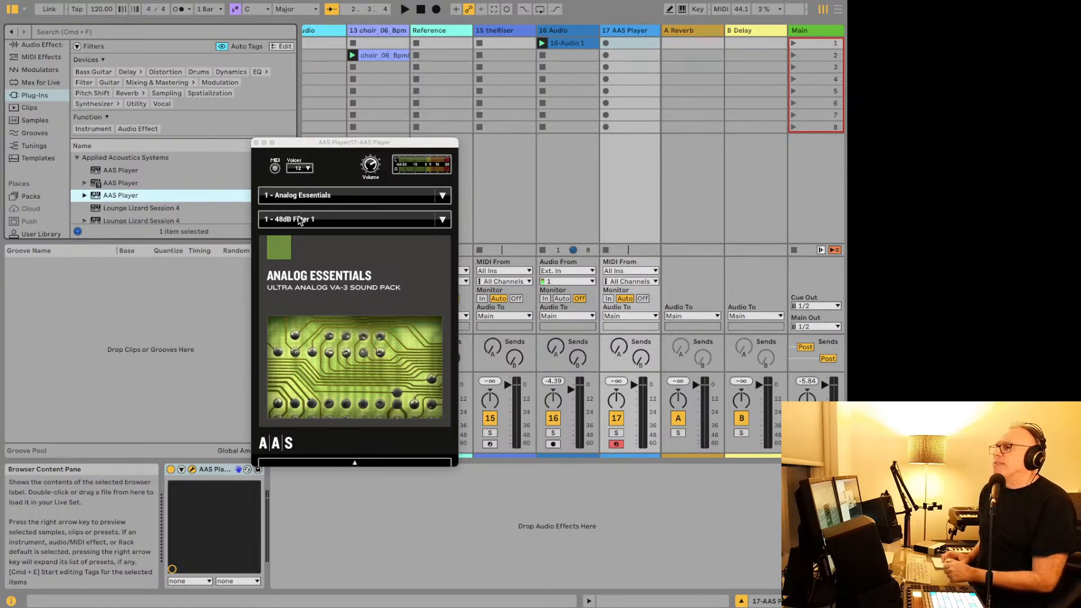
Step: Switch AAS Player to the Journeys sound pack and choose the Rick & Roll Bass program to audition
{"action": "left_click", "coordinate": [295, 197]}
{"action": "left_click", "coordinate": [296, 197]}
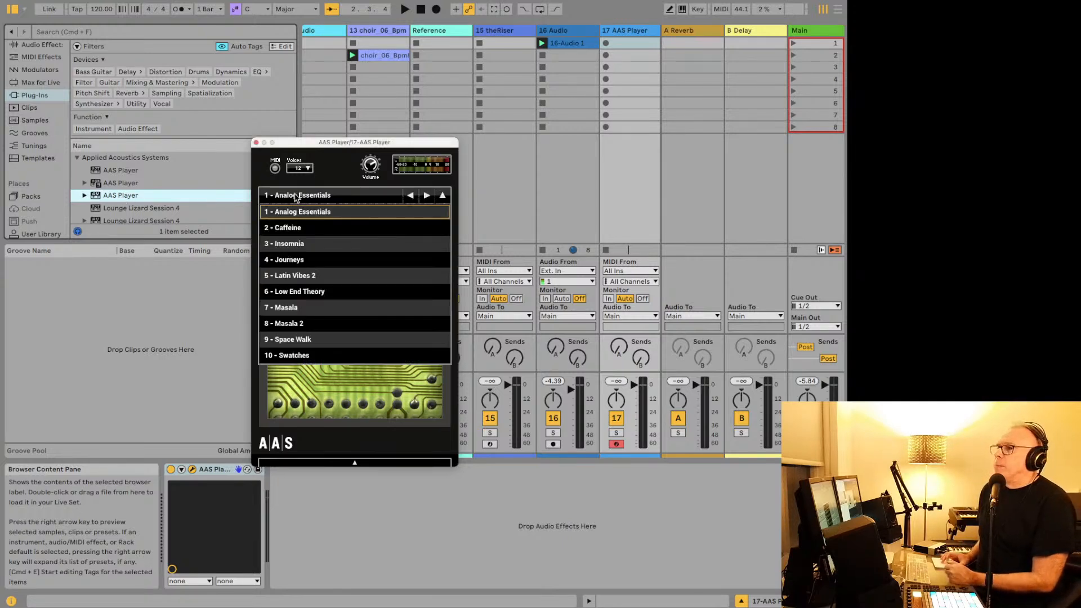
{"action": "left_click", "coordinate": [296, 261]}
{"action": "left_click", "coordinate": [296, 220]}
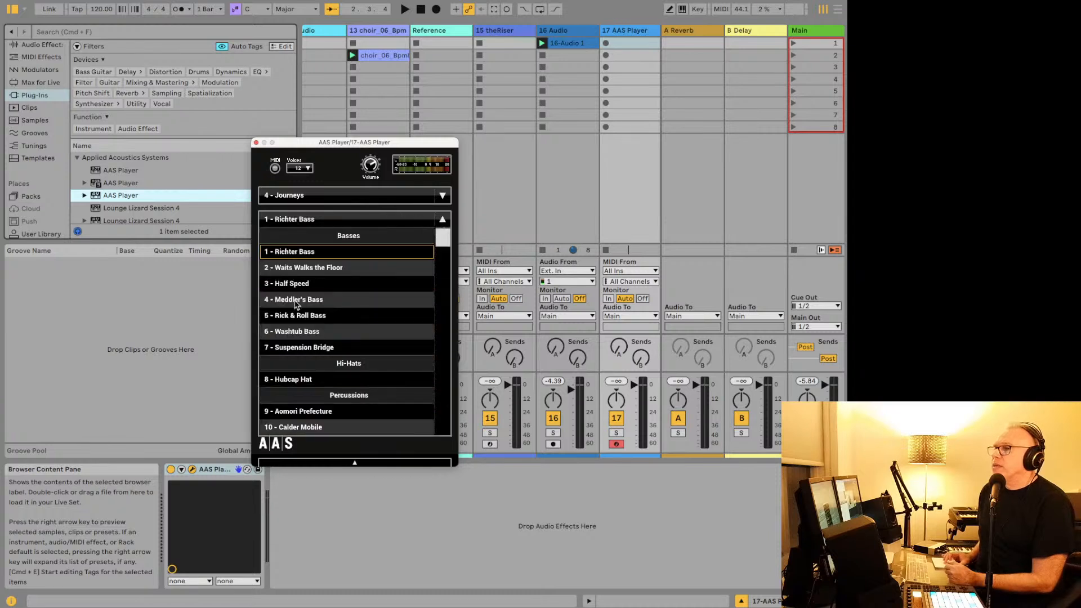
{"action": "left_click", "coordinate": [298, 315]}
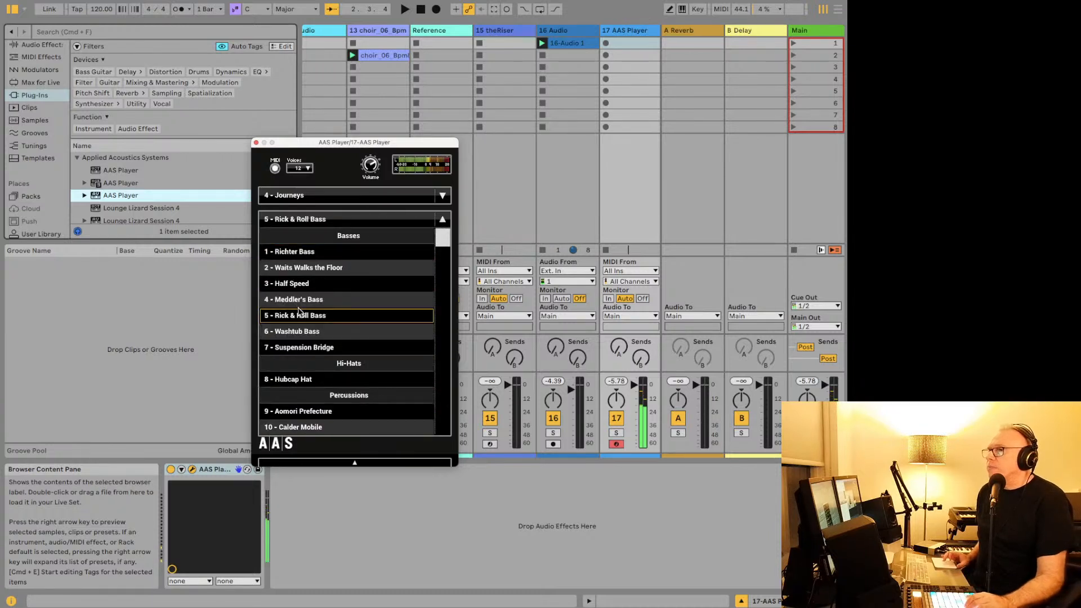
Step: Audition the Waits Walks the Floor, Suspension Bridge and Hubcap Hat programs of the Journeys pack
{"action": "left_click", "coordinate": [329, 267]}
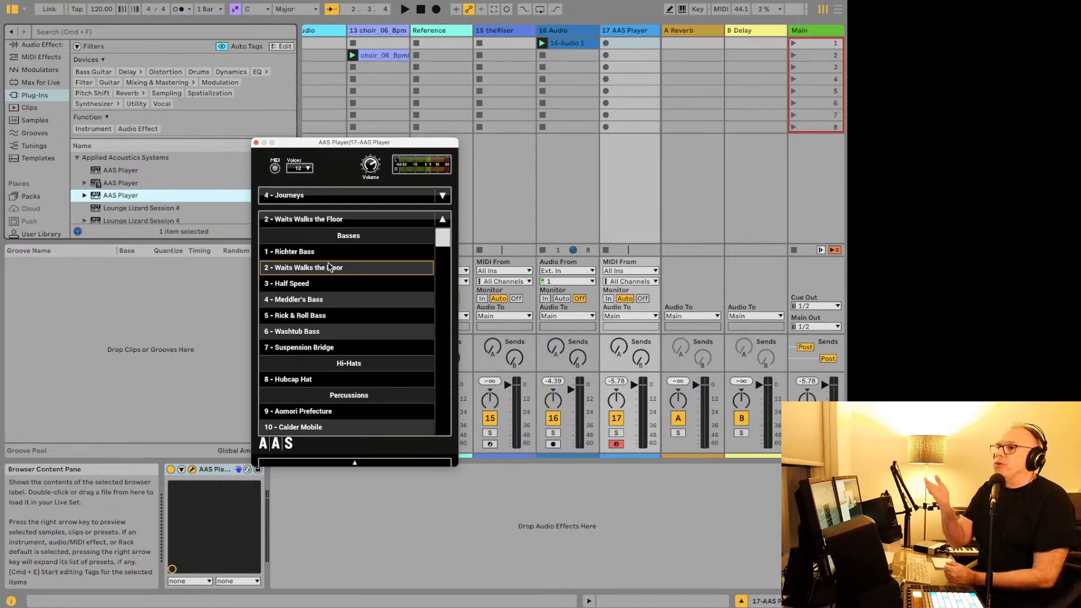
{"action": "left_click", "coordinate": [309, 346]}
{"action": "scroll", "coordinate": [310, 347], "scroll_direction": "down", "scroll_amount": 1}
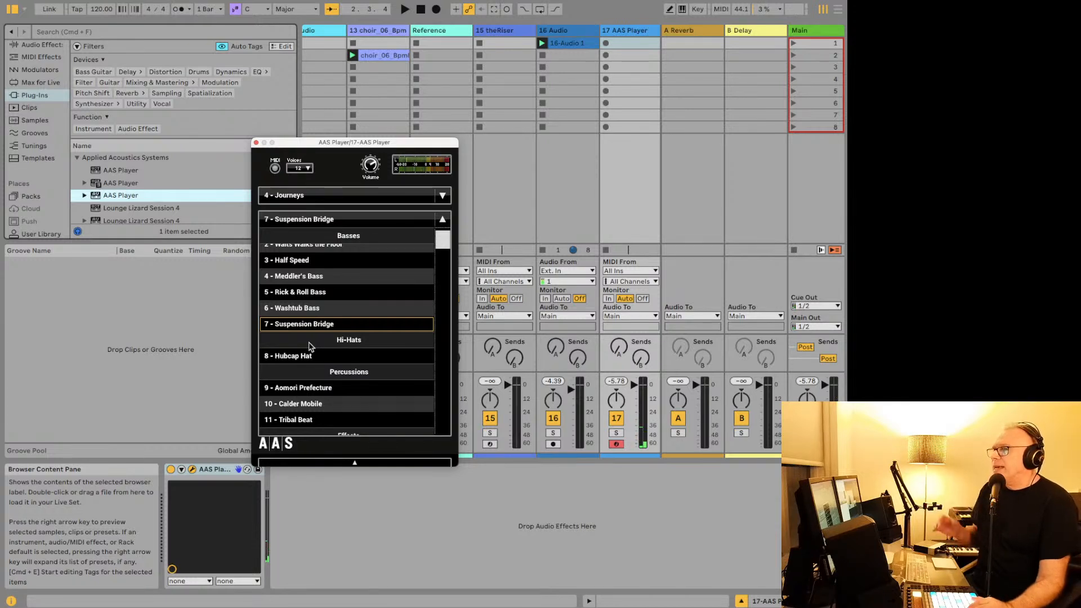
{"action": "left_click", "coordinate": [303, 358]}
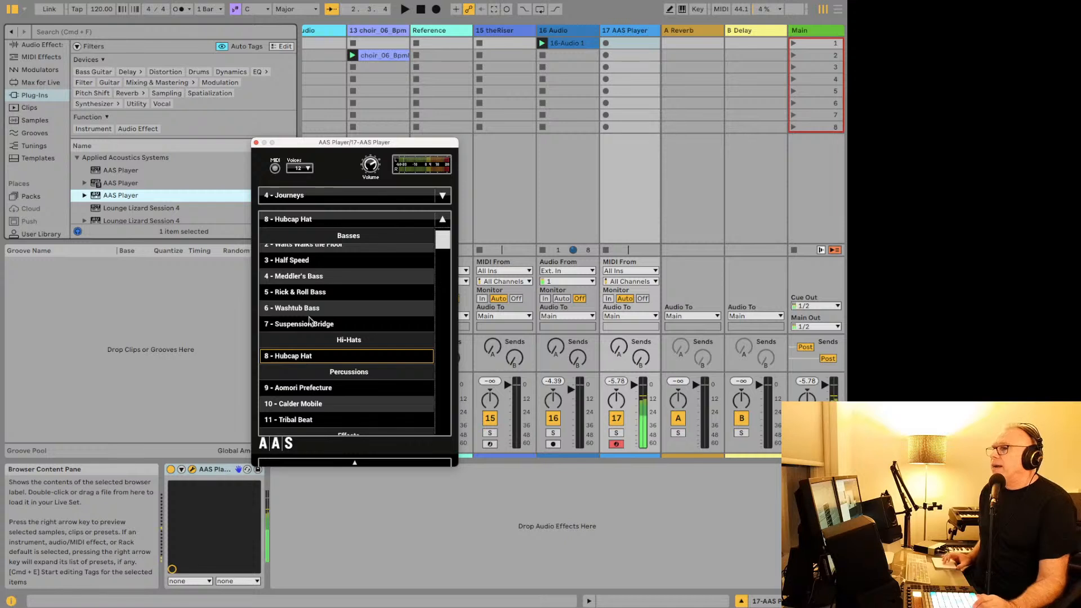
Step: Examine AAS Player's product information page and its list of sound packs
{"action": "left_click", "coordinate": [365, 197]}
{"action": "left_click", "coordinate": [365, 197]}
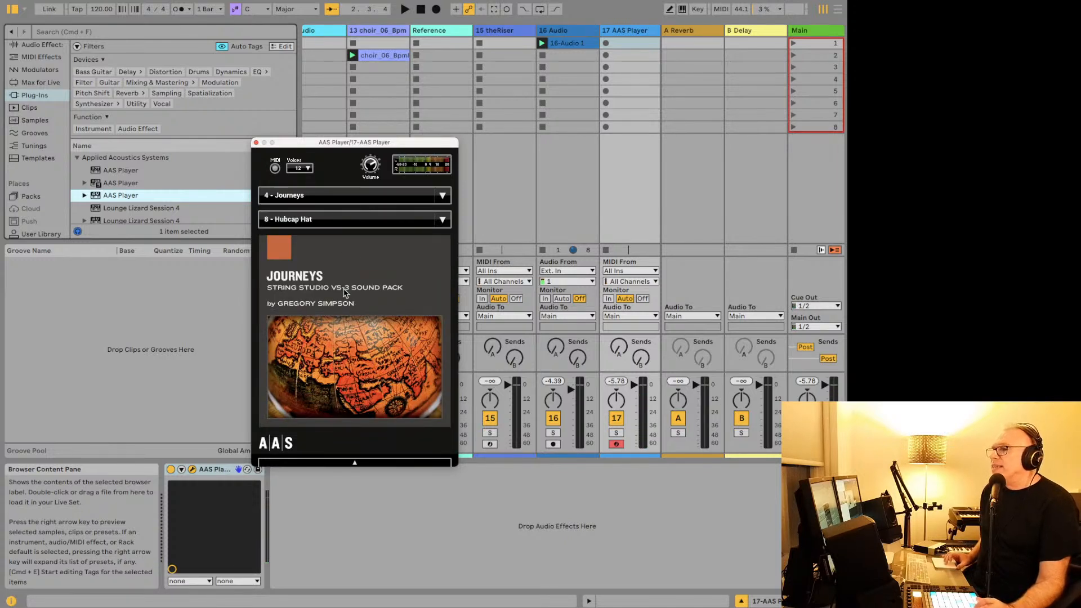
{"action": "left_click", "coordinate": [321, 464]}
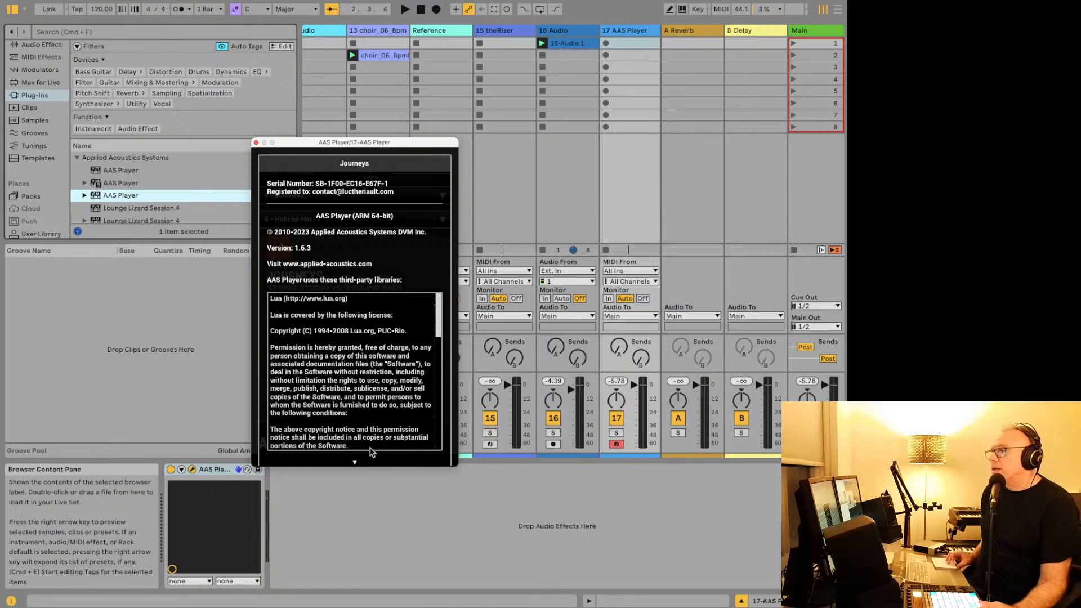
{"action": "left_click", "coordinate": [355, 462]}
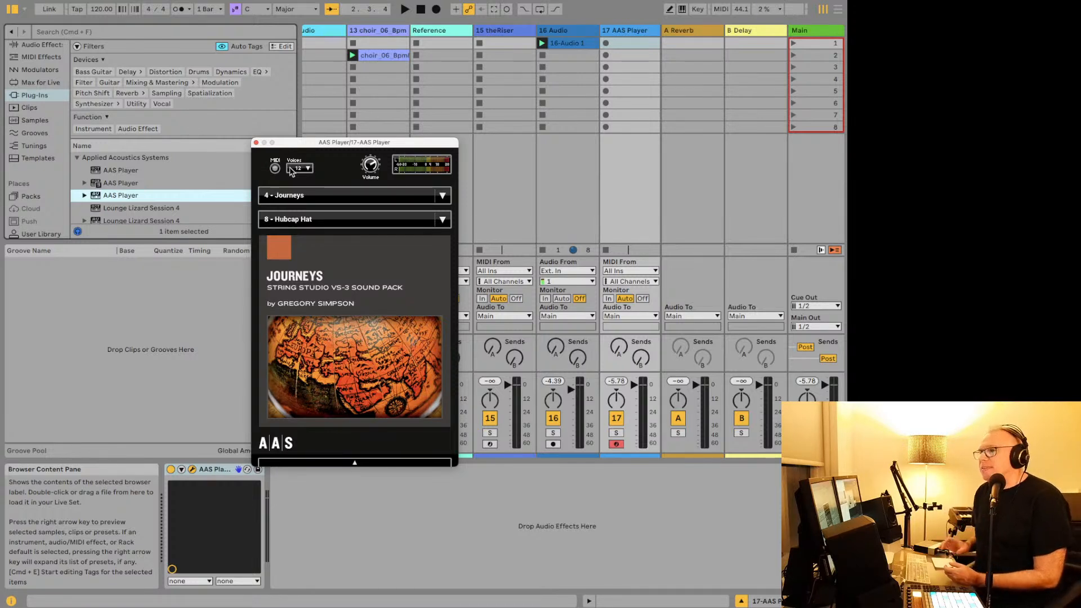
{"action": "left_click", "coordinate": [301, 193]}
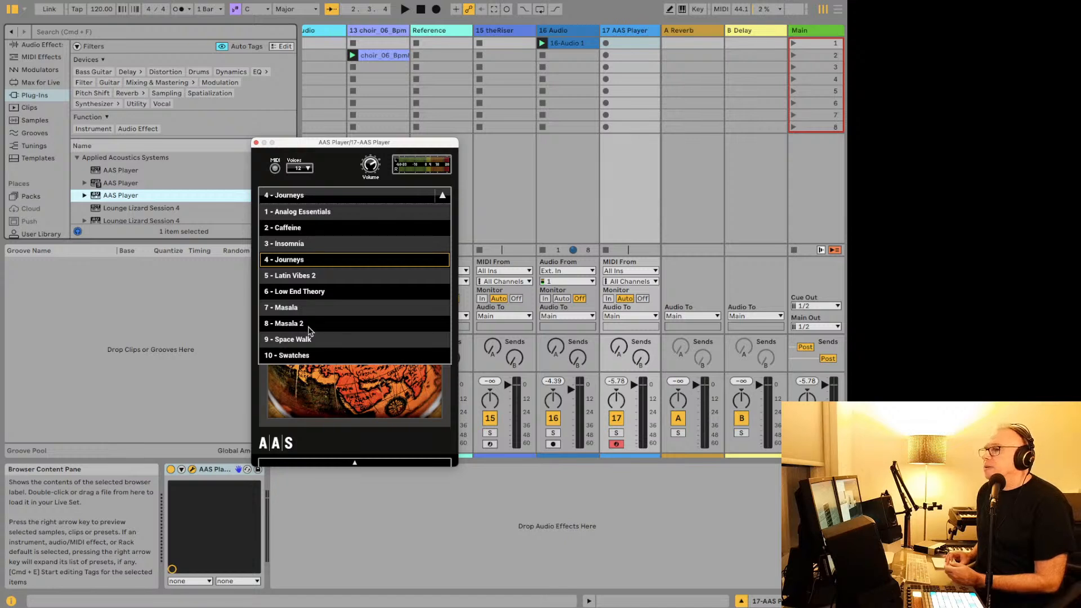
Step: Close the AAS Player window and load Ultra Analog Session 2 on track 17 in its place
{"action": "left_click", "coordinate": [172, 207]}
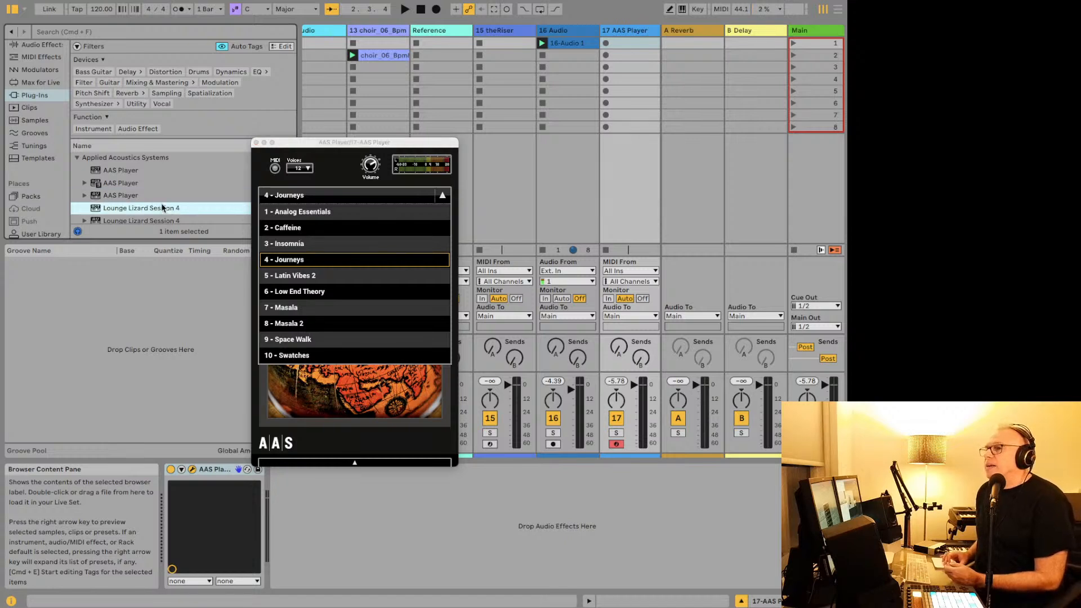
{"action": "scroll", "coordinate": [161, 204], "scroll_direction": "down", "scroll_amount": 4}
{"action": "scroll", "coordinate": [161, 203], "scroll_direction": "down", "scroll_amount": 5}
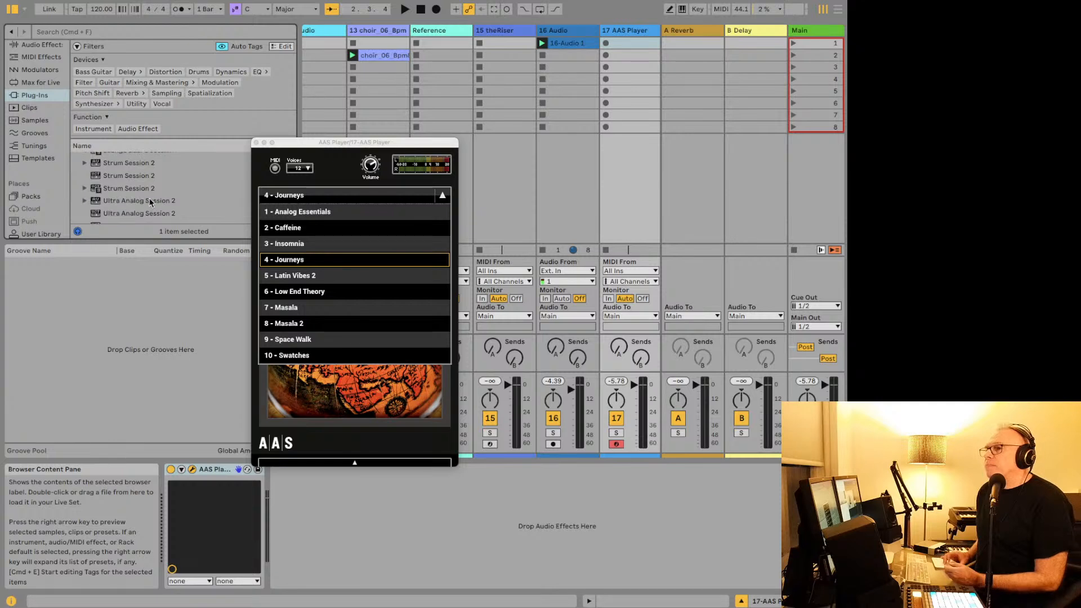
{"action": "left_click", "coordinate": [256, 142]}
{"action": "double_click", "coordinate": [191, 186]}
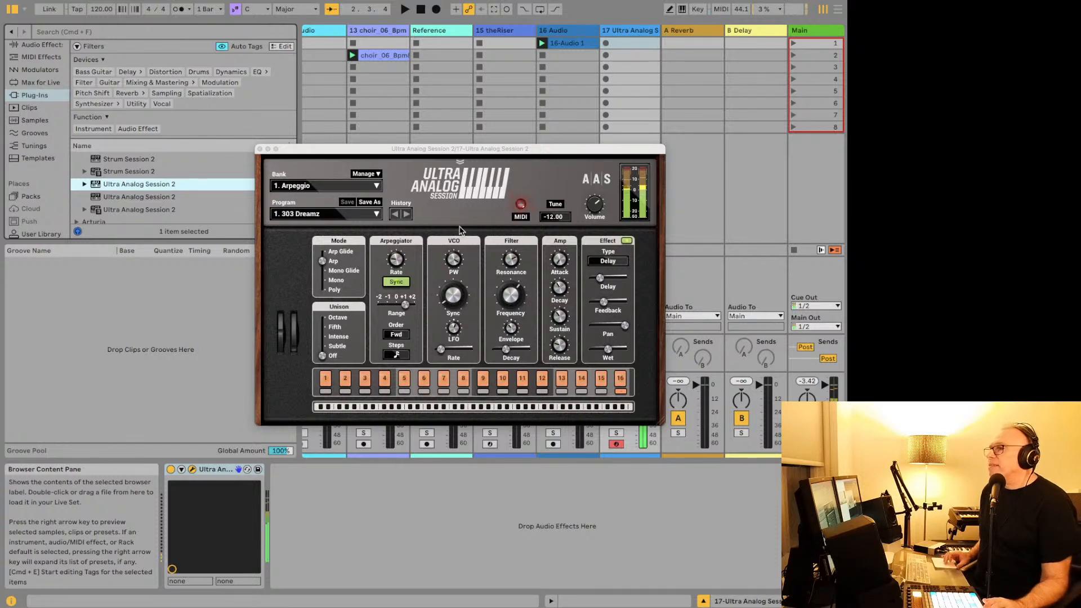
Step: Audition the Vintage and Travel Frontiers programs of the Arpeggio bank in Ultra Analog Session 2, leaving Travel Frontiers loaded
{"action": "left_click", "coordinate": [350, 216]}
{"action": "left_click", "coordinate": [349, 217]}
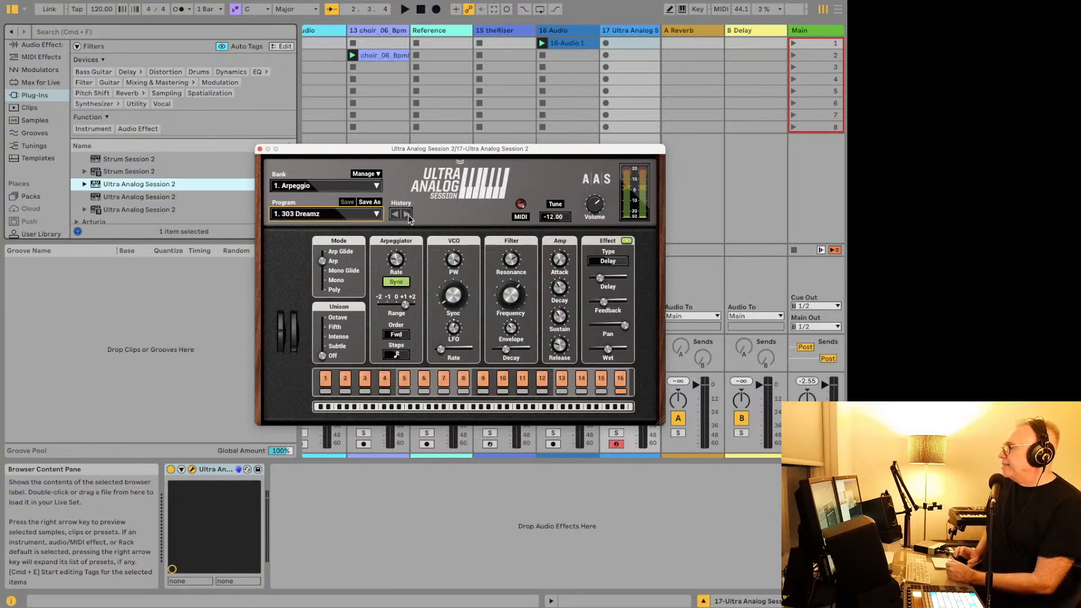
{"action": "left_click", "coordinate": [352, 215]}
{"action": "left_click", "coordinate": [342, 239]}
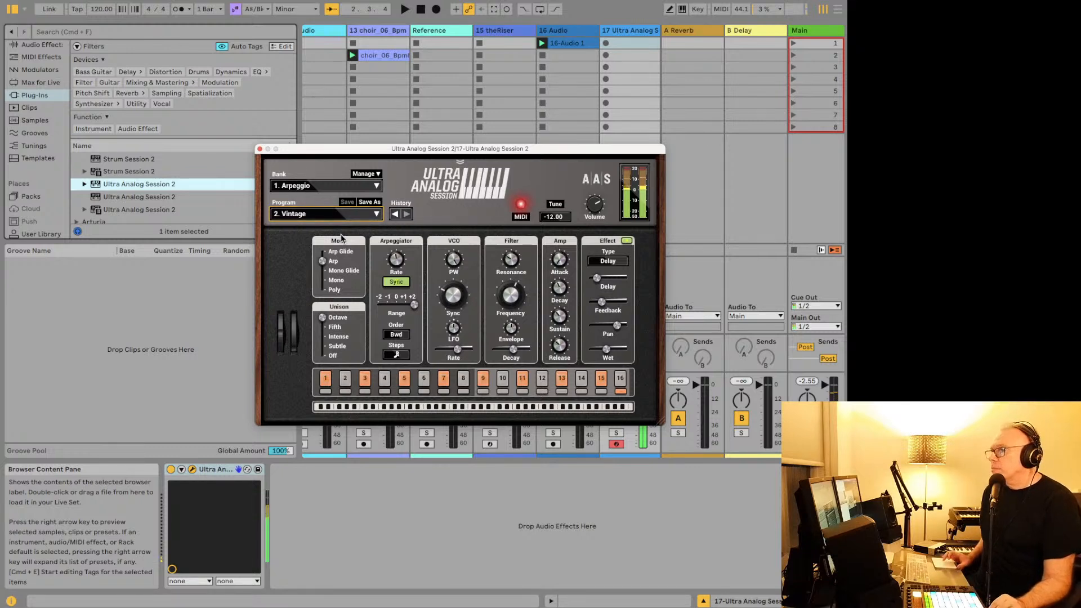
{"action": "left_click", "coordinate": [376, 215]}
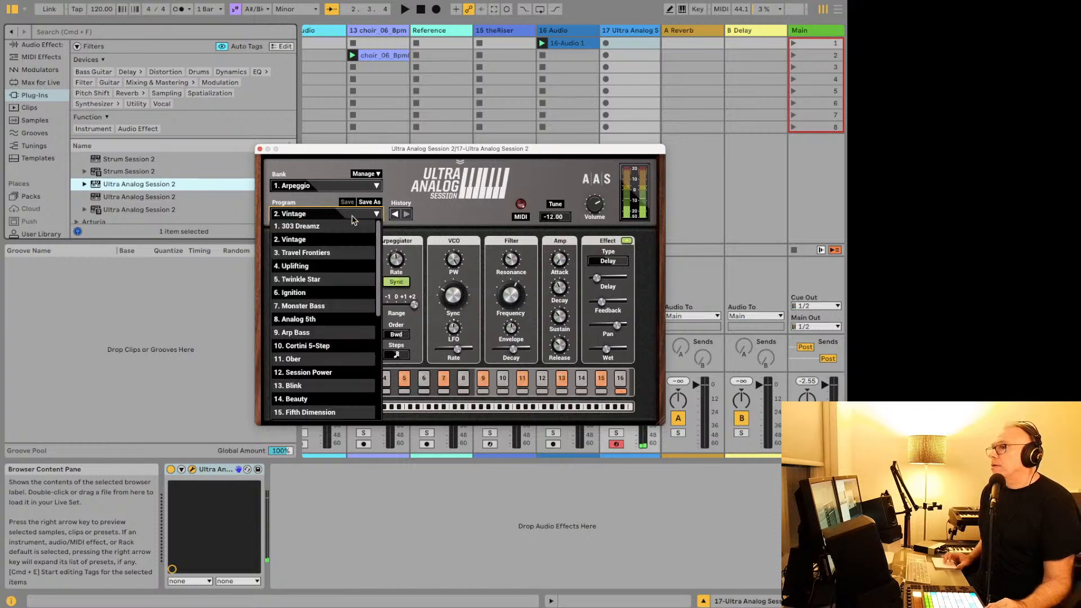
{"action": "left_click", "coordinate": [319, 252]}
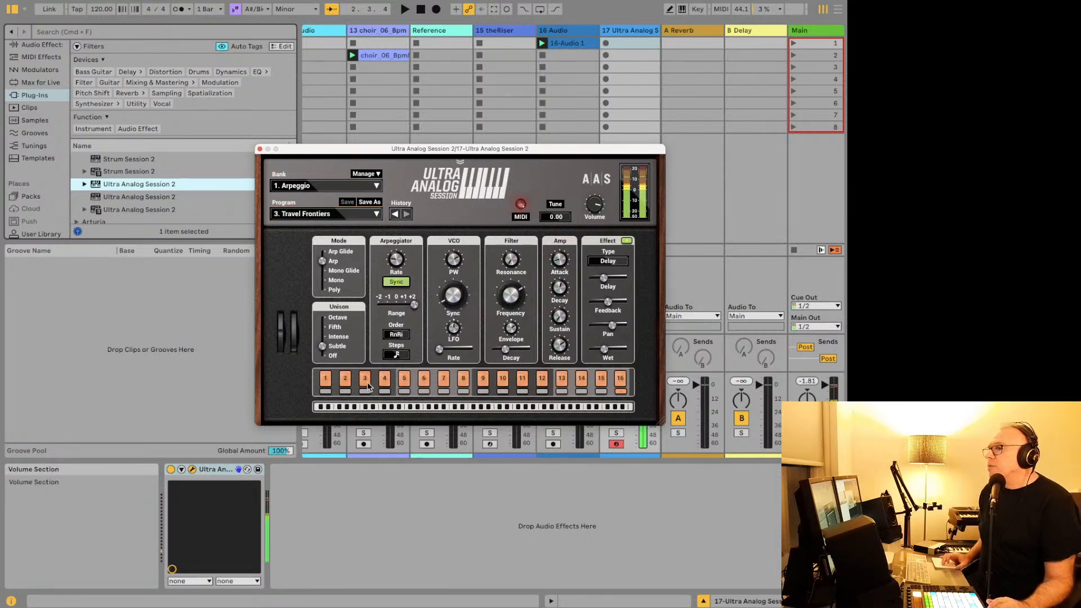
Step: Switch off arpeggiator steps 1, 2, 4, 5, 6, 7, 9, 11 and 12 of the Travel Frontiers program, keeping step 3 on
{"action": "left_click", "coordinate": [404, 380]}
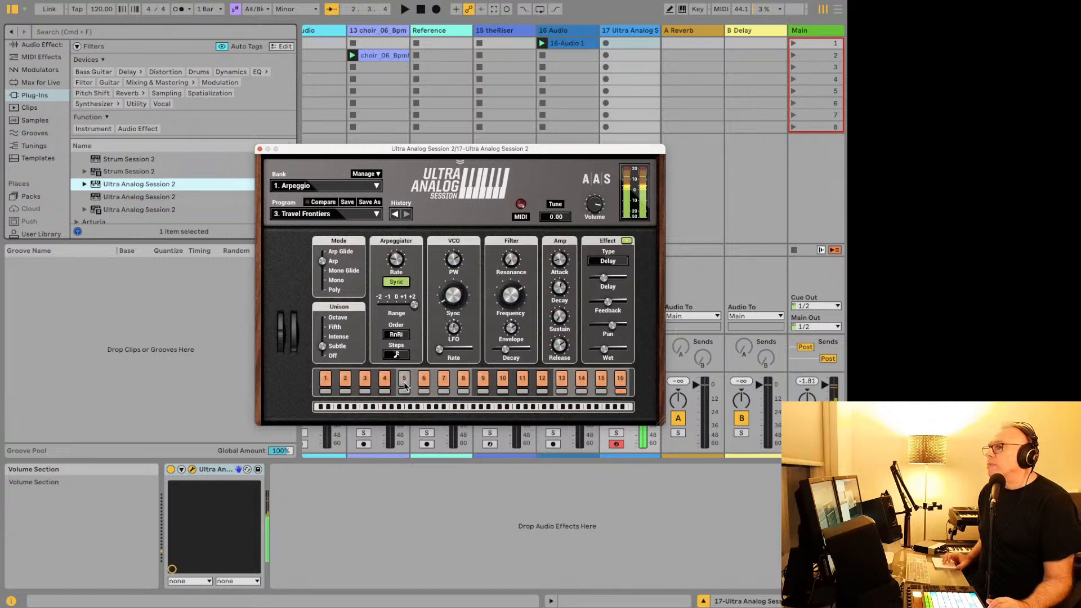
{"action": "left_click", "coordinate": [404, 383]}
{"action": "left_click", "coordinate": [385, 383]}
{"action": "left_click", "coordinate": [345, 383]}
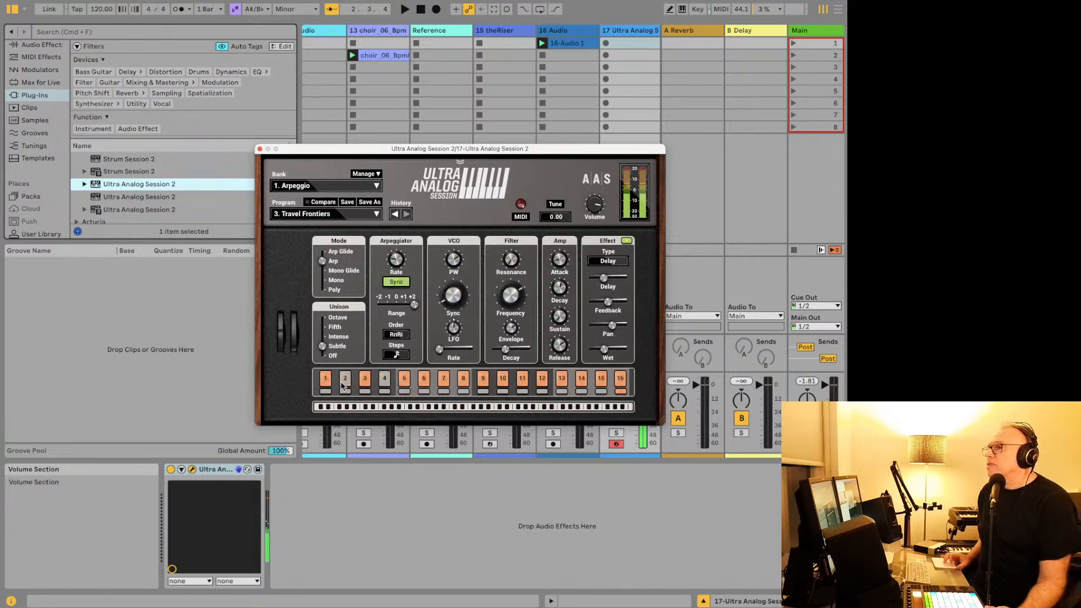
{"action": "left_click", "coordinate": [326, 381]}
{"action": "left_click", "coordinate": [403, 383]}
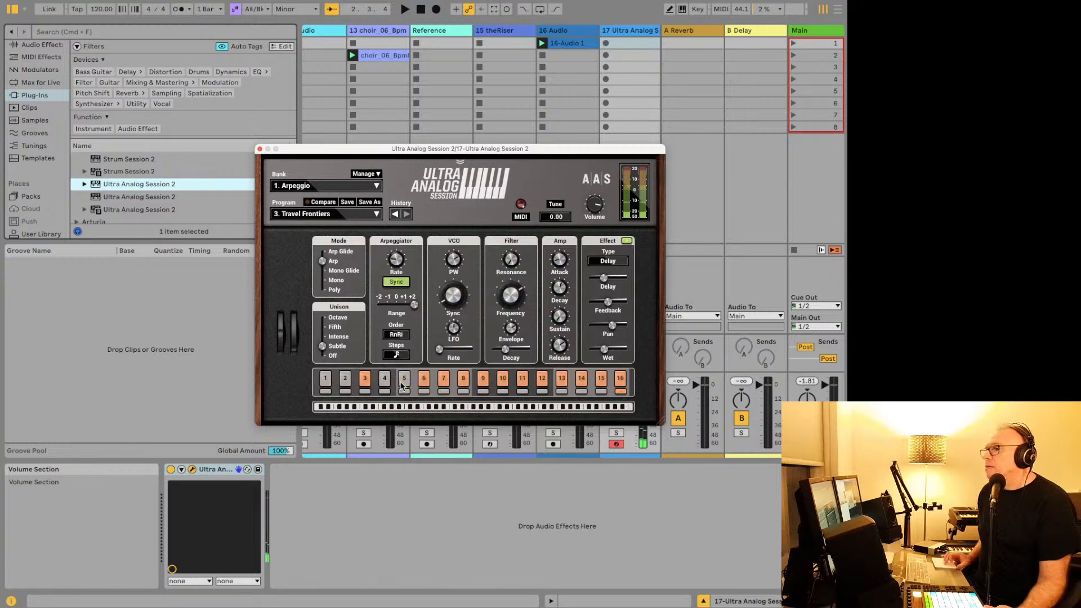
{"action": "left_click", "coordinate": [424, 382]}
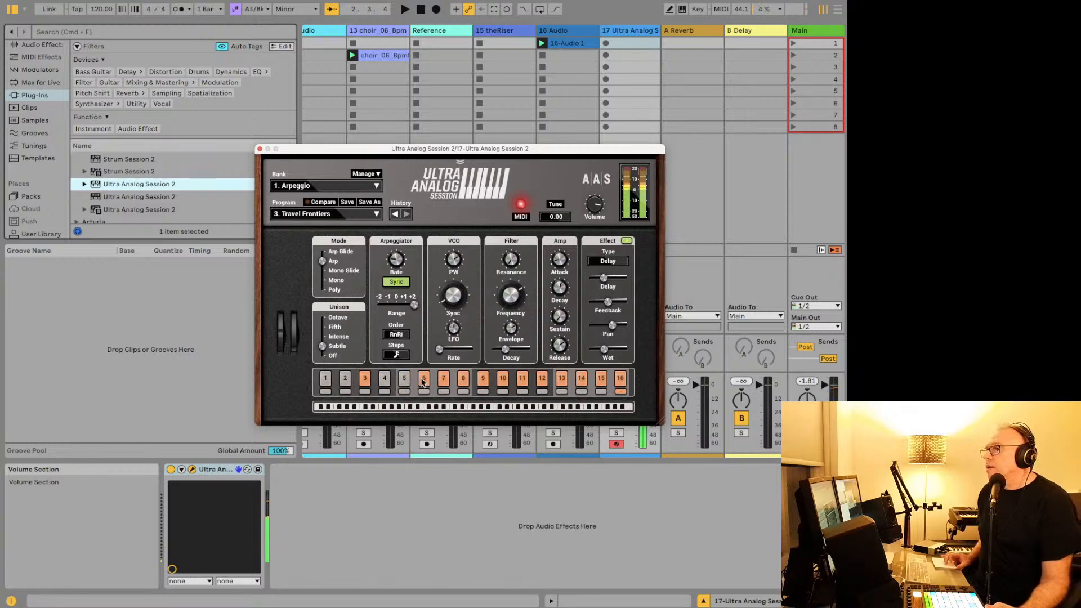
{"action": "left_click", "coordinate": [365, 382]}
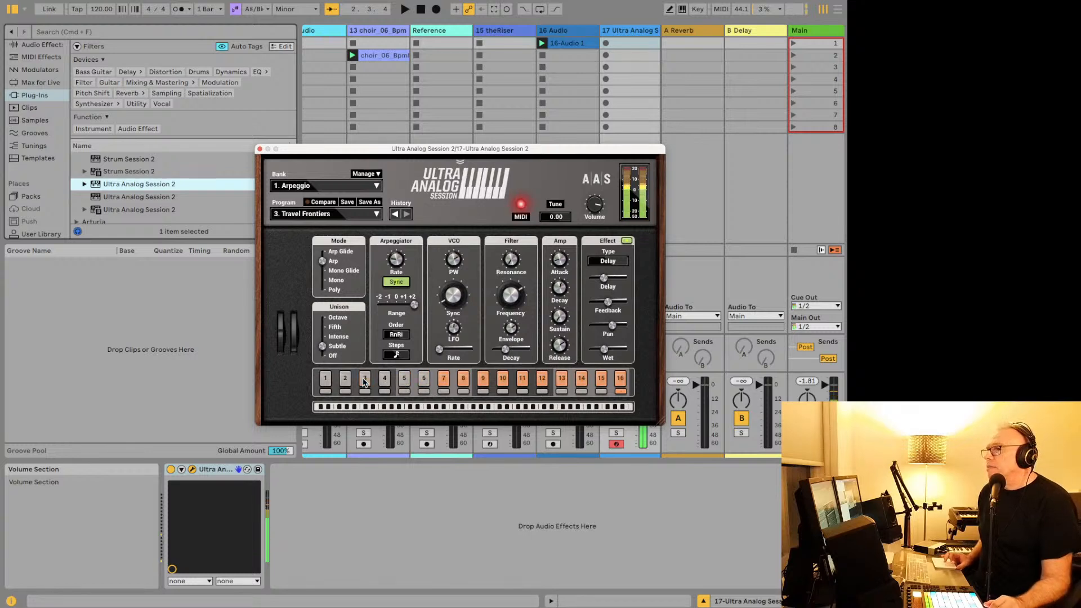
{"action": "left_click", "coordinate": [364, 381]}
{"action": "left_click", "coordinate": [444, 381]}
{"action": "left_click", "coordinate": [483, 380]}
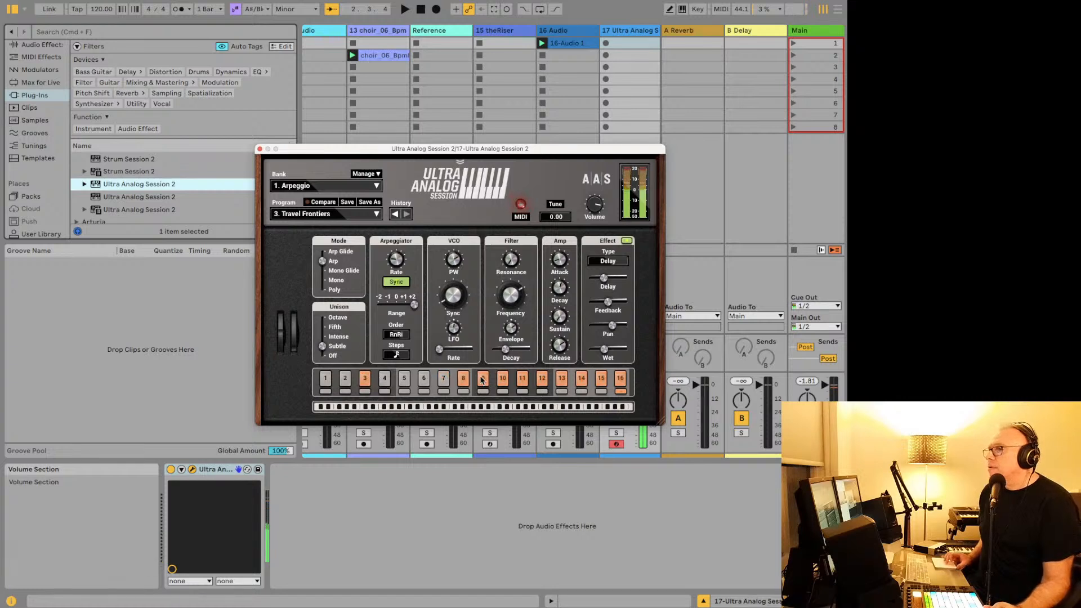
{"action": "left_click", "coordinate": [523, 380]}
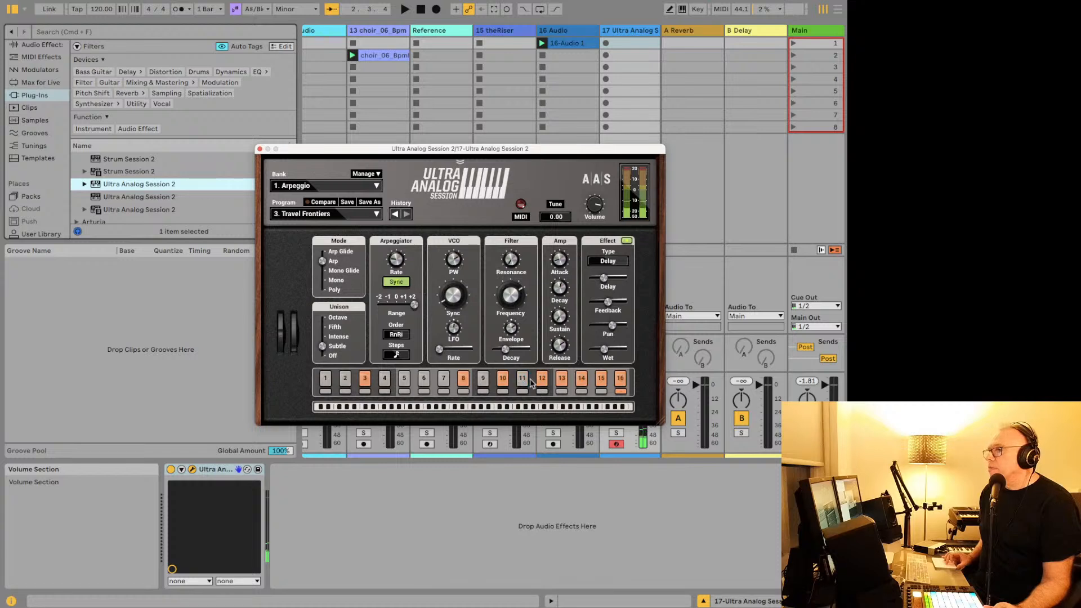
{"action": "left_click", "coordinate": [542, 382]}
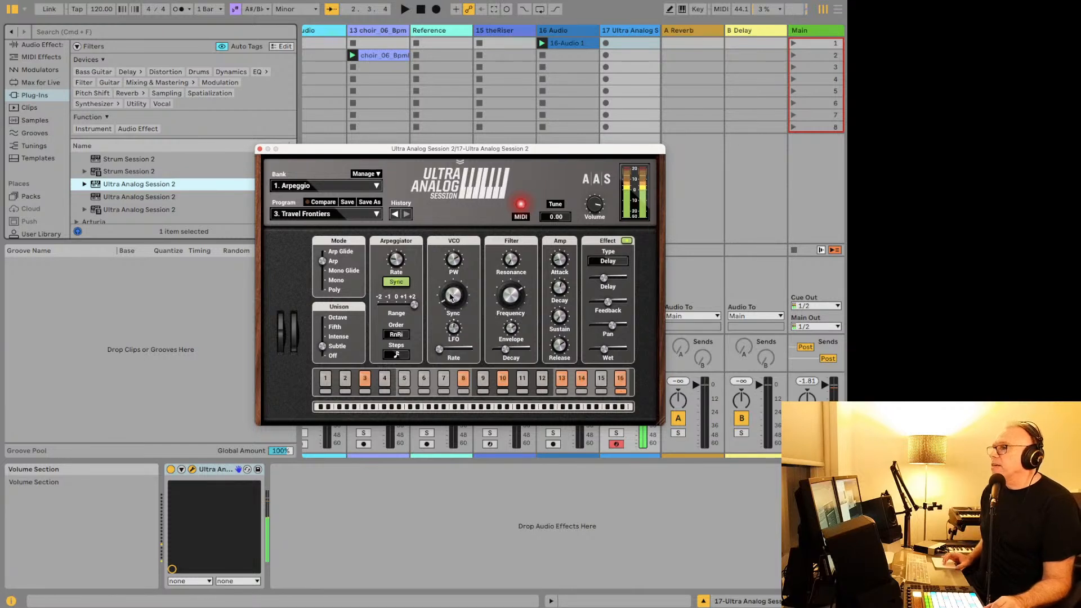
Step: Try out the VCO Sync amount and set Unison to Intense in the Travel Frontiers program
{"action": "left_click", "coordinate": [451, 297]}
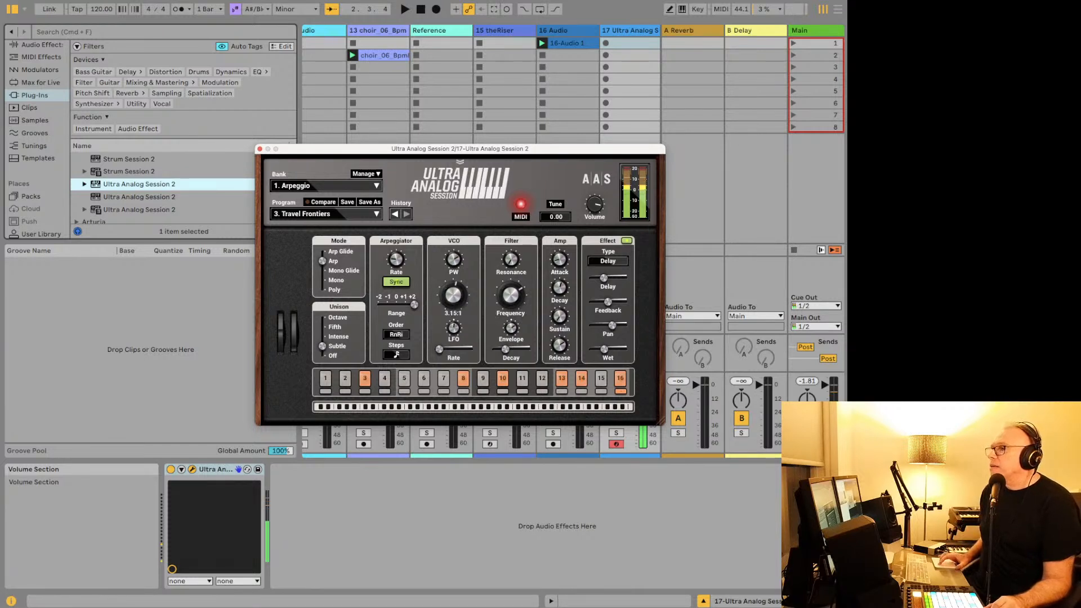
{"action": "left_click_drag", "start_coordinate": [454, 295], "coordinate": [357, 329]}
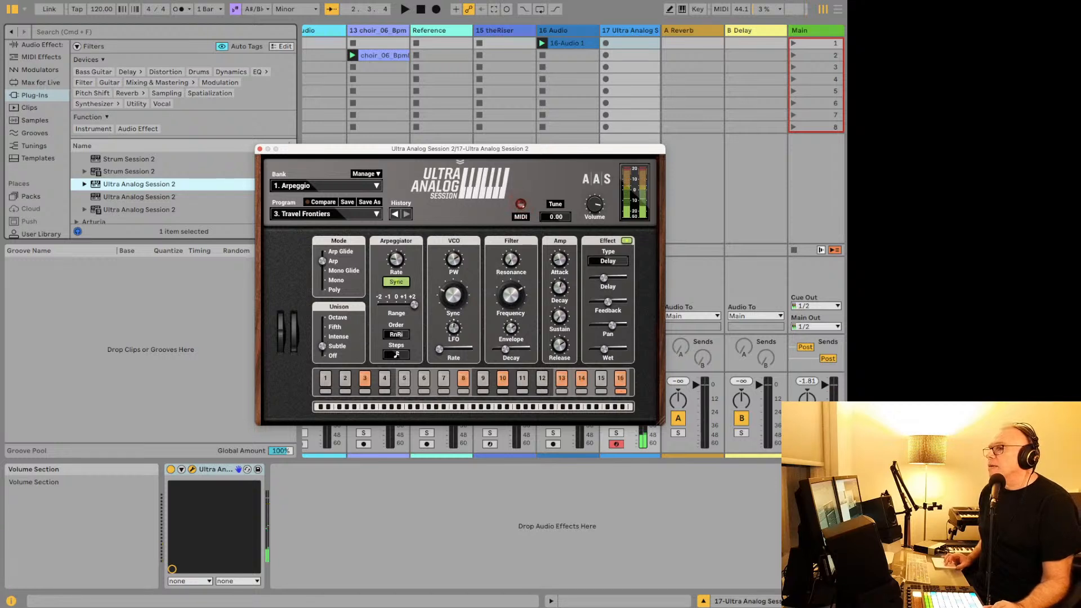
{"action": "left_click_drag", "start_coordinate": [322, 346], "coordinate": [322, 336]}
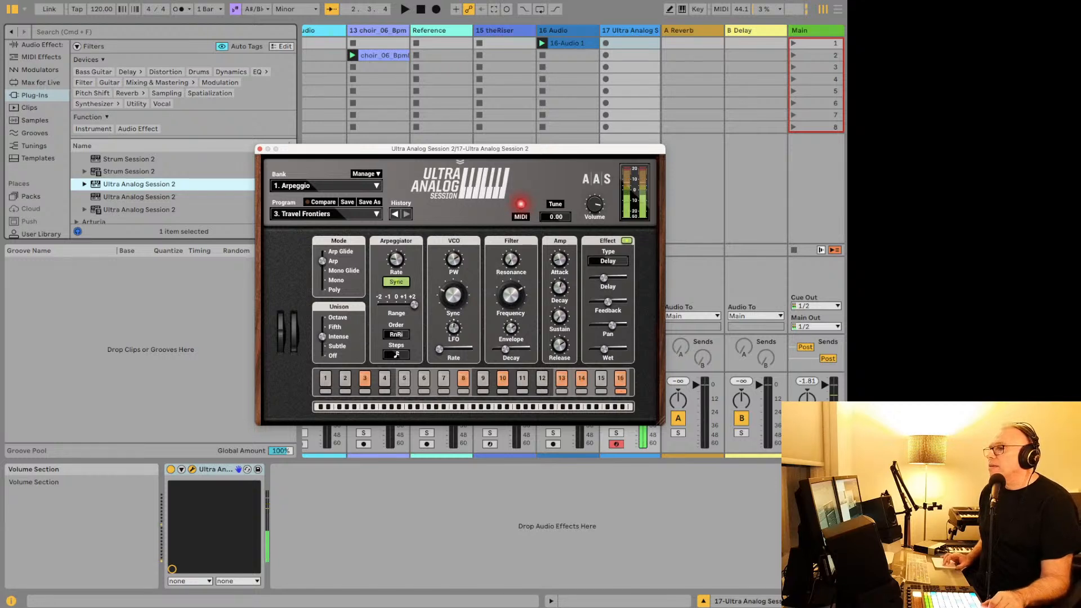
Step: Load the Uplifting program and audition Unison at Intense, Fifth and Octave, leaving it on Octave
{"action": "left_click", "coordinate": [368, 215]}
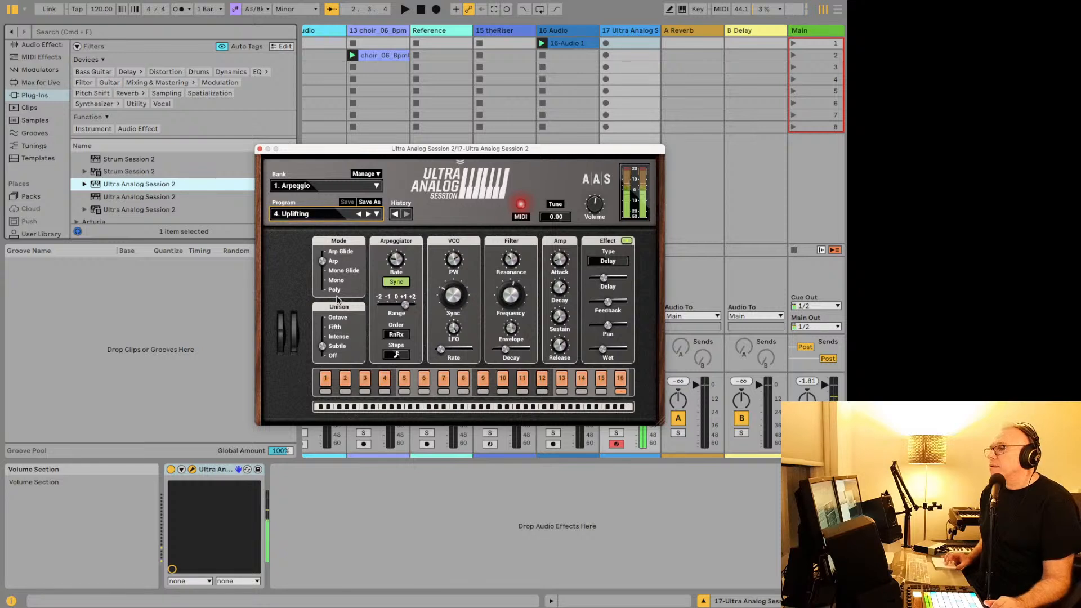
{"action": "left_click", "coordinate": [334, 336]}
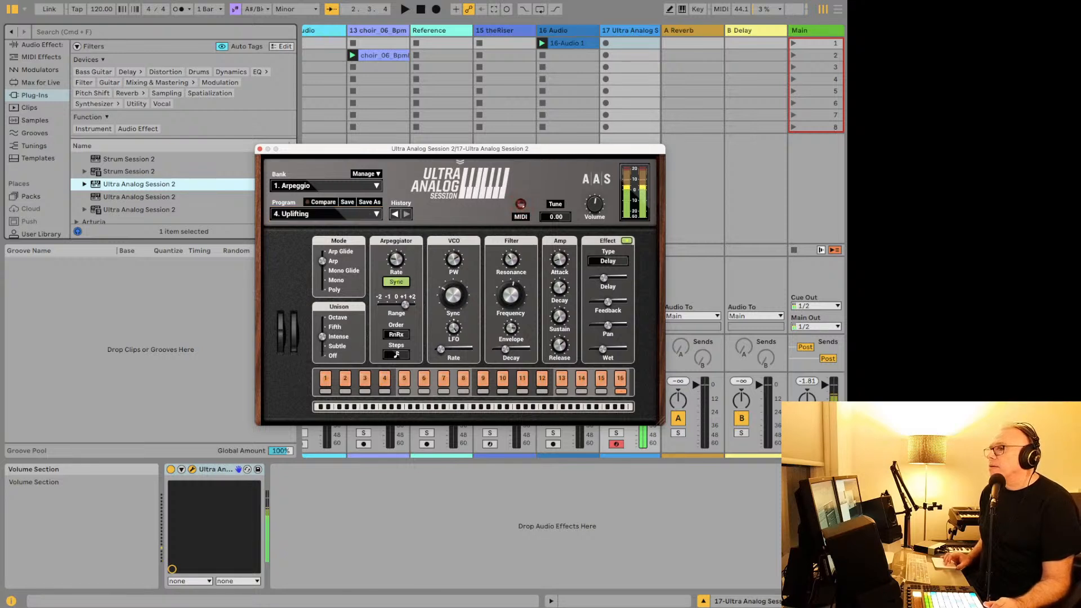
{"action": "left_click", "coordinate": [335, 327]}
{"action": "left_click", "coordinate": [338, 317]}
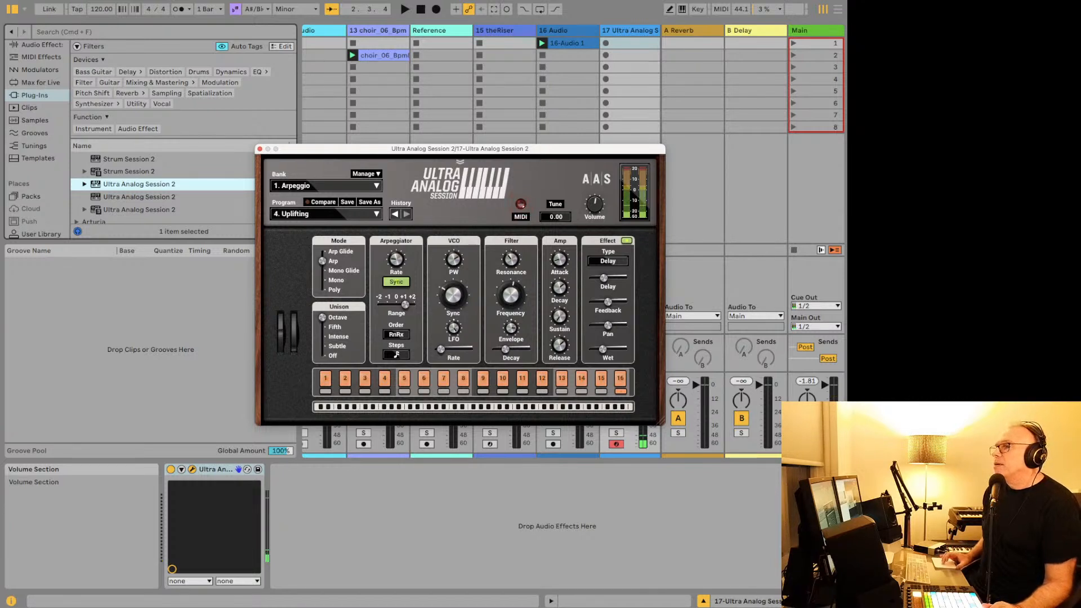
Step: Audition the Mono Glide, Mono and Poly modes on Uplifting, leaving Mode on Arp Glide
{"action": "left_click", "coordinate": [324, 269]}
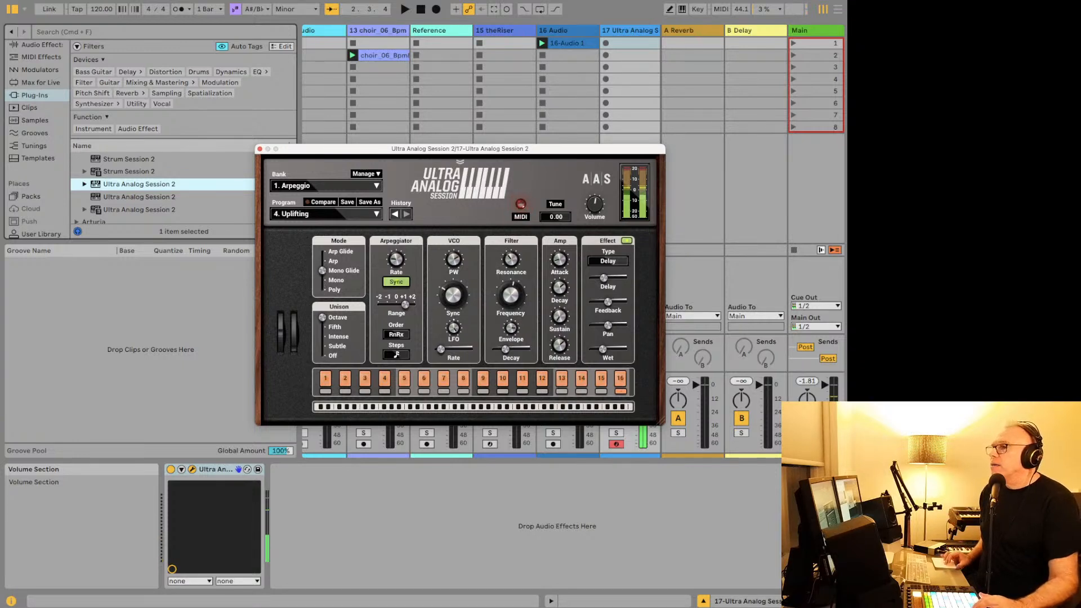
{"action": "left_click_drag", "start_coordinate": [322, 270], "coordinate": [323, 280]}
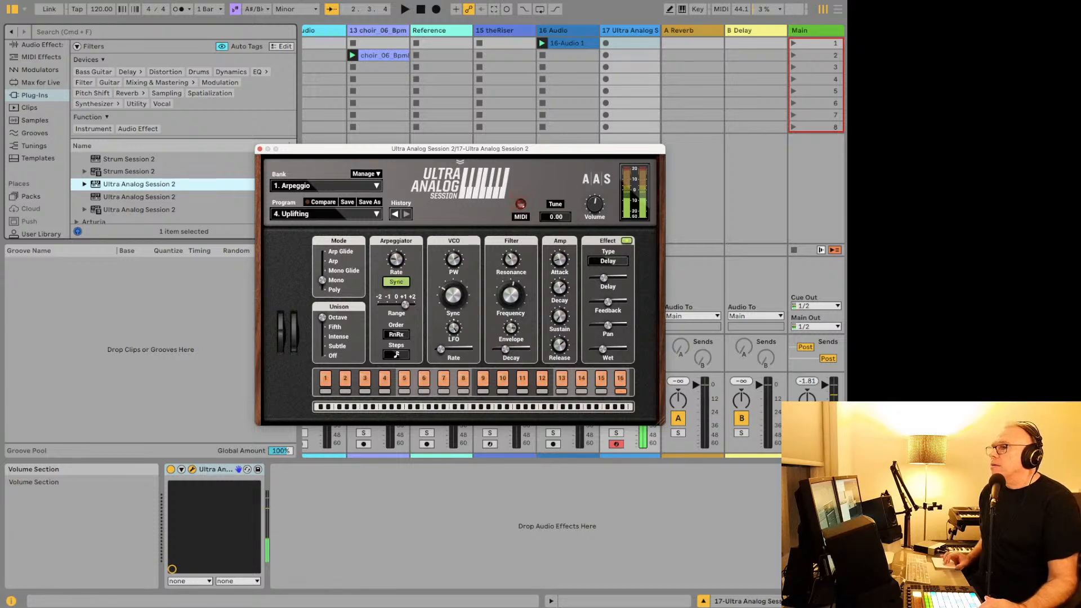
{"action": "left_click_drag", "start_coordinate": [322, 280], "coordinate": [323, 290]}
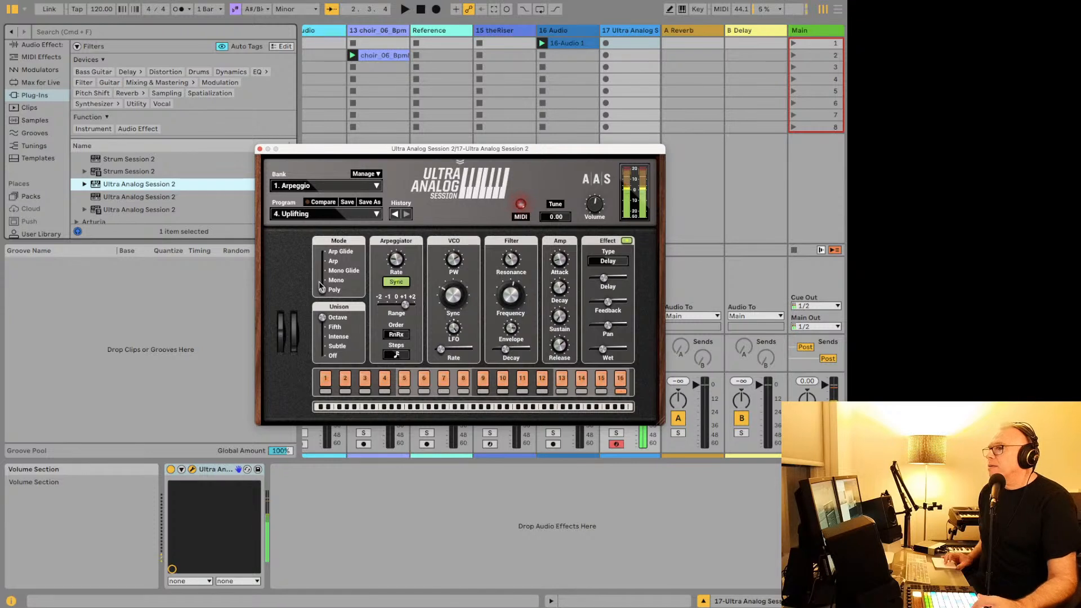
{"action": "left_click_drag", "start_coordinate": [320, 284], "coordinate": [324, 254]}
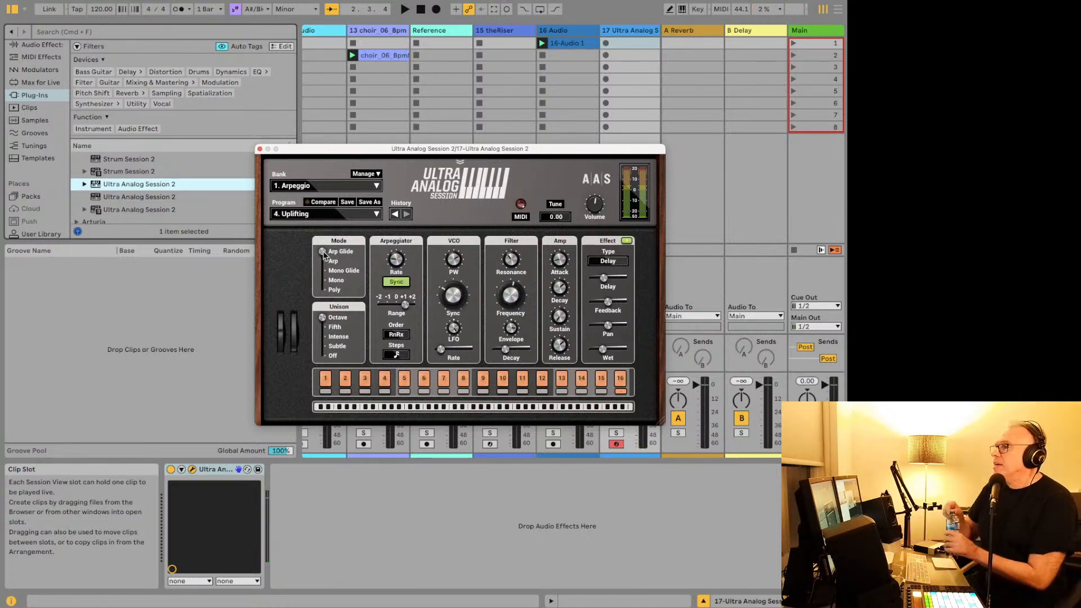
Step: Keep Delay as the effect type, vary its feedback up and down, and compare the sound with the effect bypassed and enabled
{"action": "left_click", "coordinate": [606, 262]}
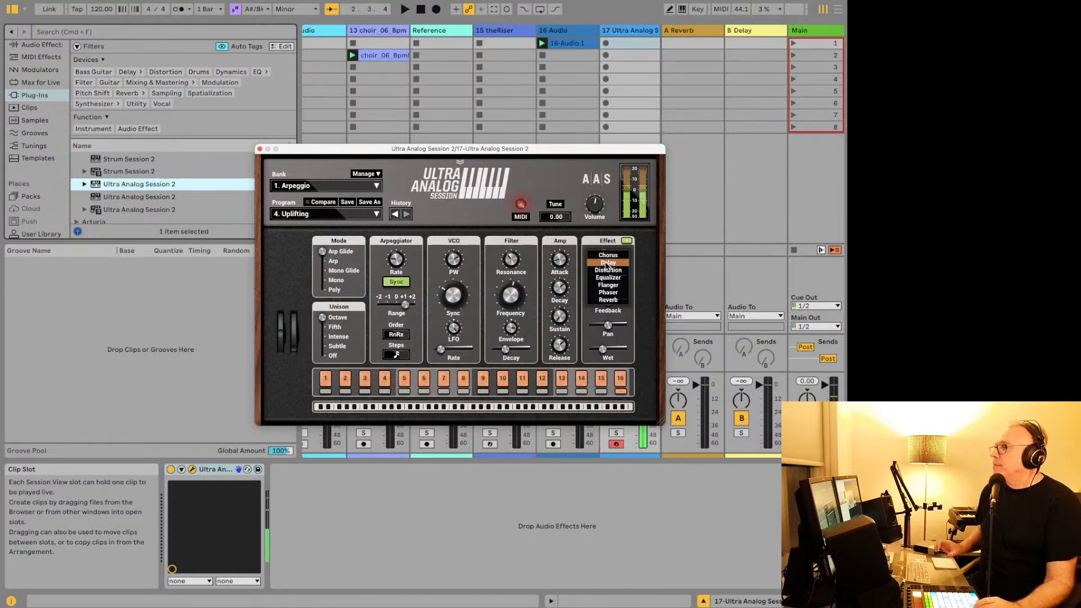
{"action": "left_click", "coordinate": [606, 263]}
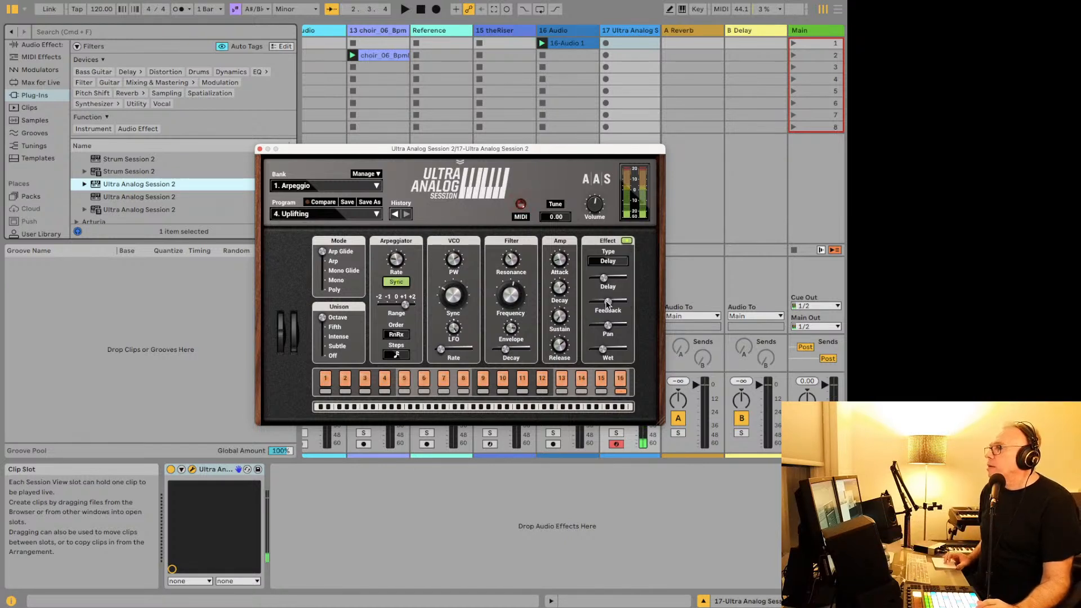
{"action": "left_click_drag", "start_coordinate": [607, 303], "coordinate": [612, 302]}
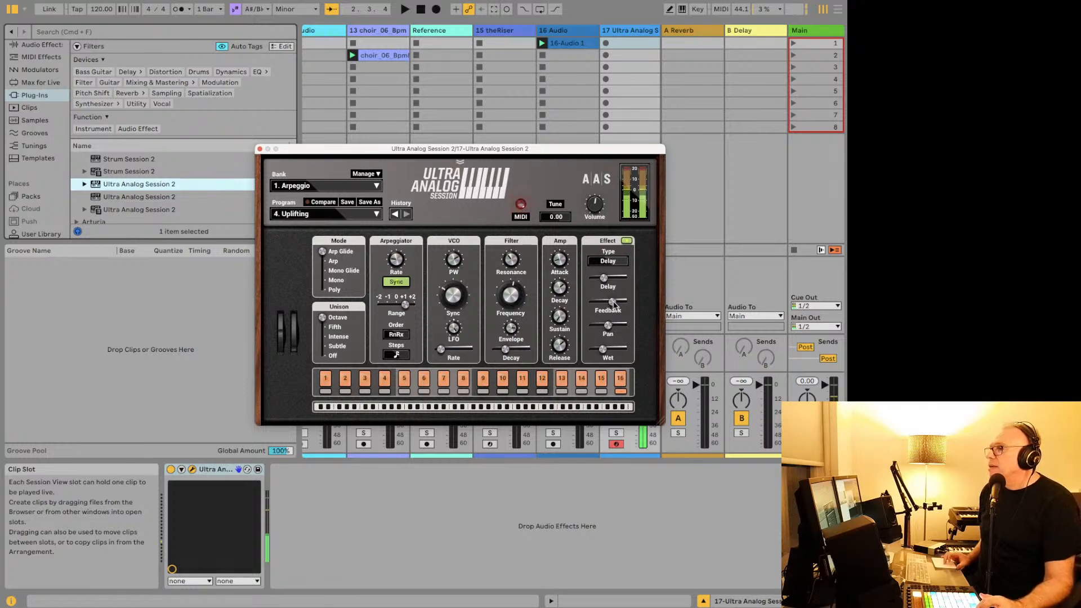
{"action": "left_click_drag", "start_coordinate": [614, 303], "coordinate": [606, 303]}
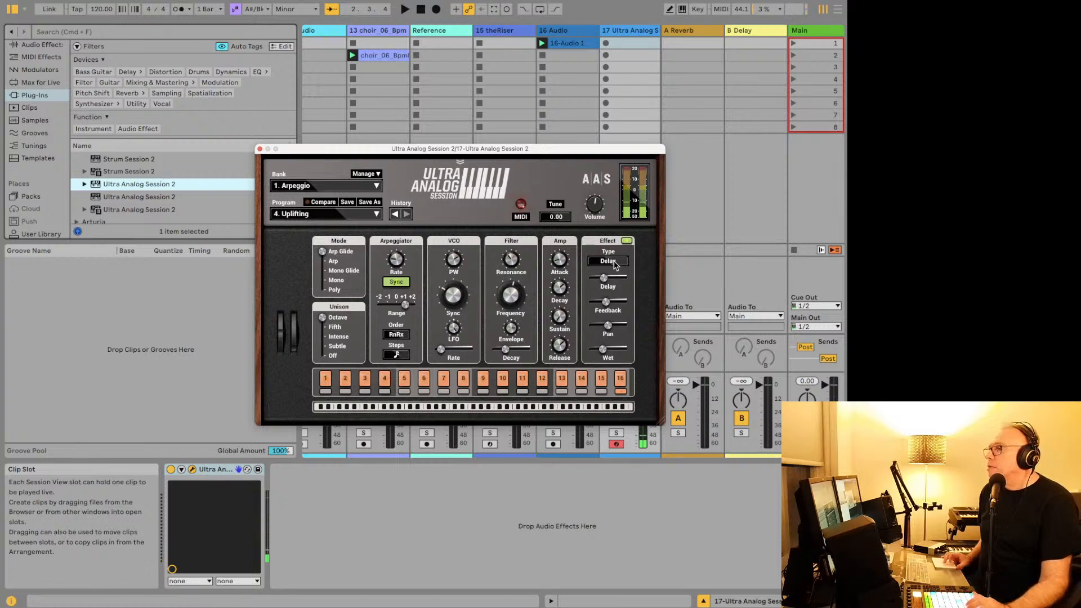
{"action": "left_click", "coordinate": [627, 241]}
{"action": "left_click", "coordinate": [627, 241]}
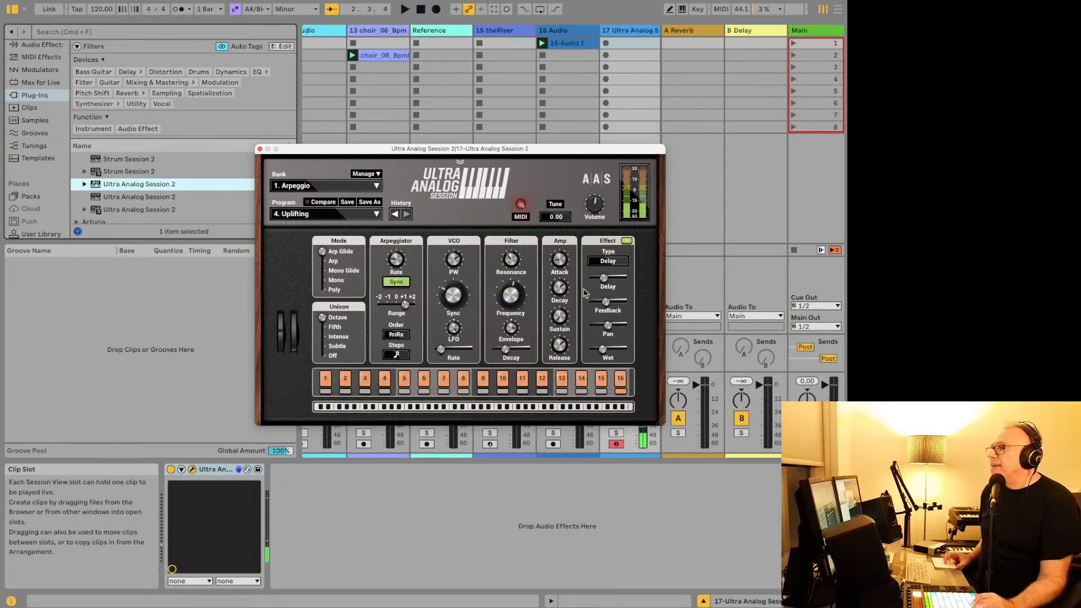
{"action": "mouse_move", "coordinate": [605, 301]}
{"action": "left_mouse_down"}
{"action": "mouse_move", "coordinate": [594, 303]}
{"action": "mouse_move", "coordinate": [609, 302]}
{"action": "left_mouse_up"}
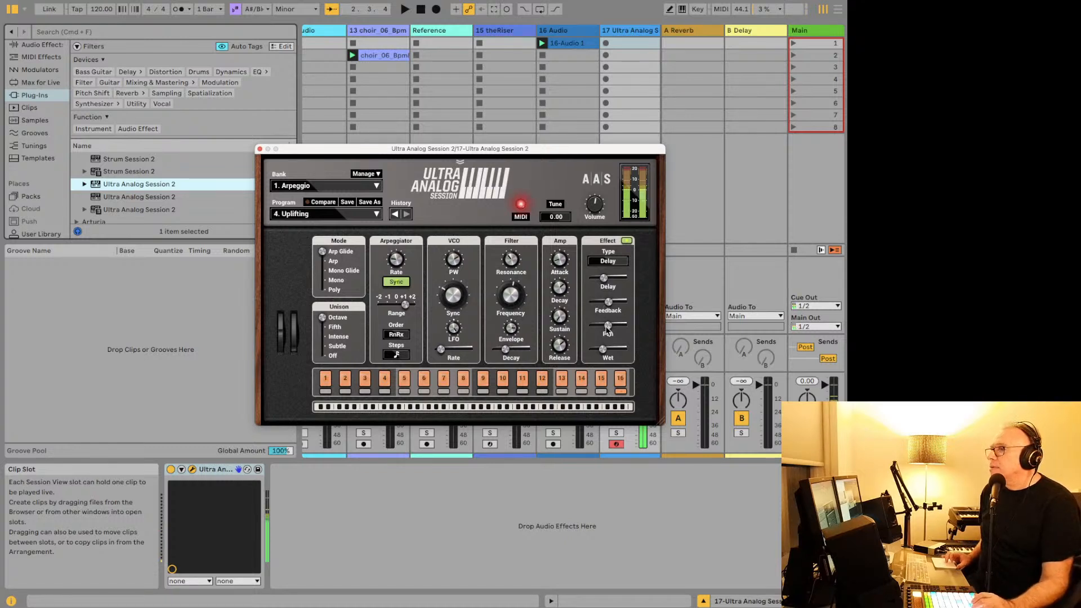
Step: Load the Twinkle Star program, return to a fresh copy of Uplifting and set its Mode to Arp Glide
{"action": "left_click", "coordinate": [376, 214]}
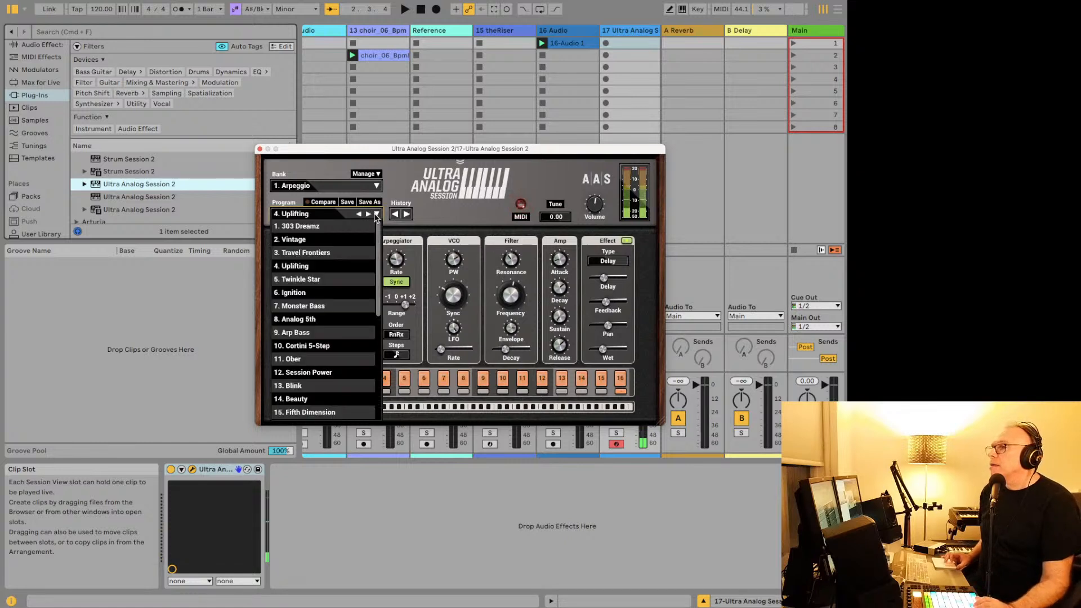
{"action": "left_click", "coordinate": [315, 266]}
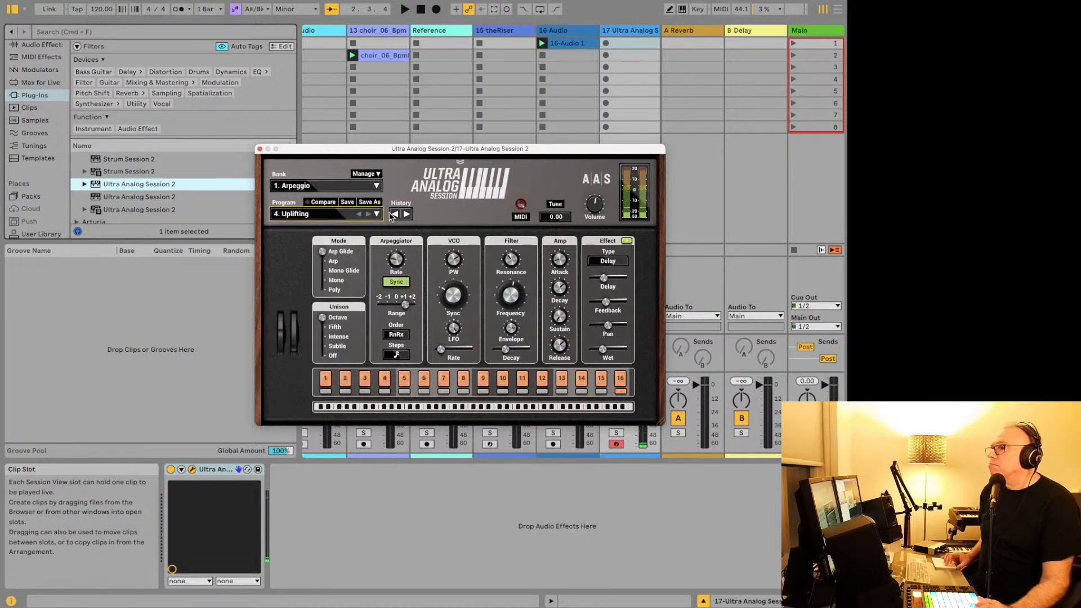
{"action": "left_click", "coordinate": [369, 217]}
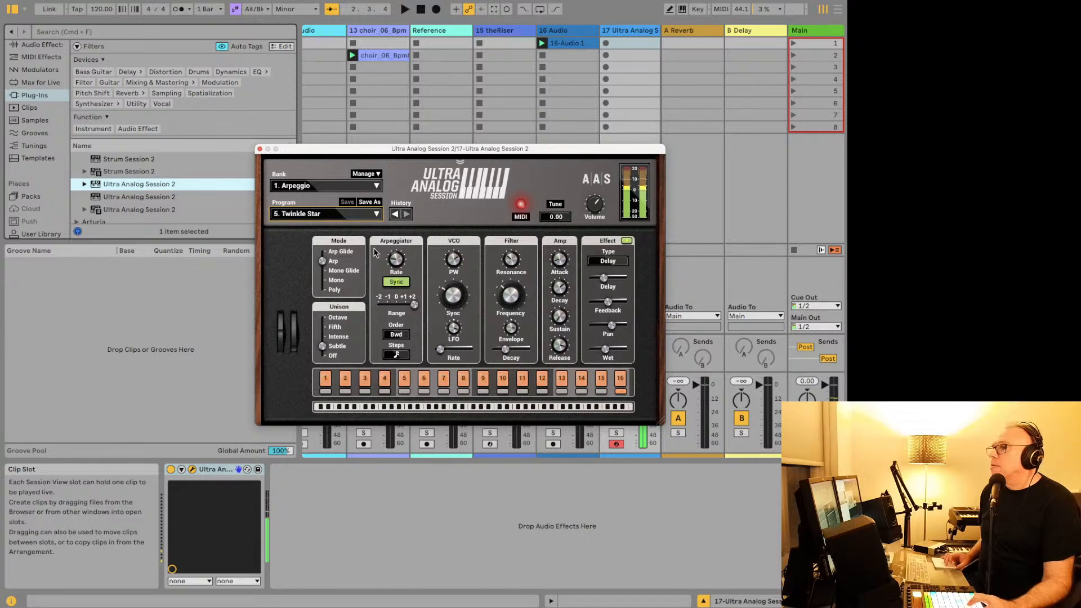
{"action": "left_click", "coordinate": [340, 214]}
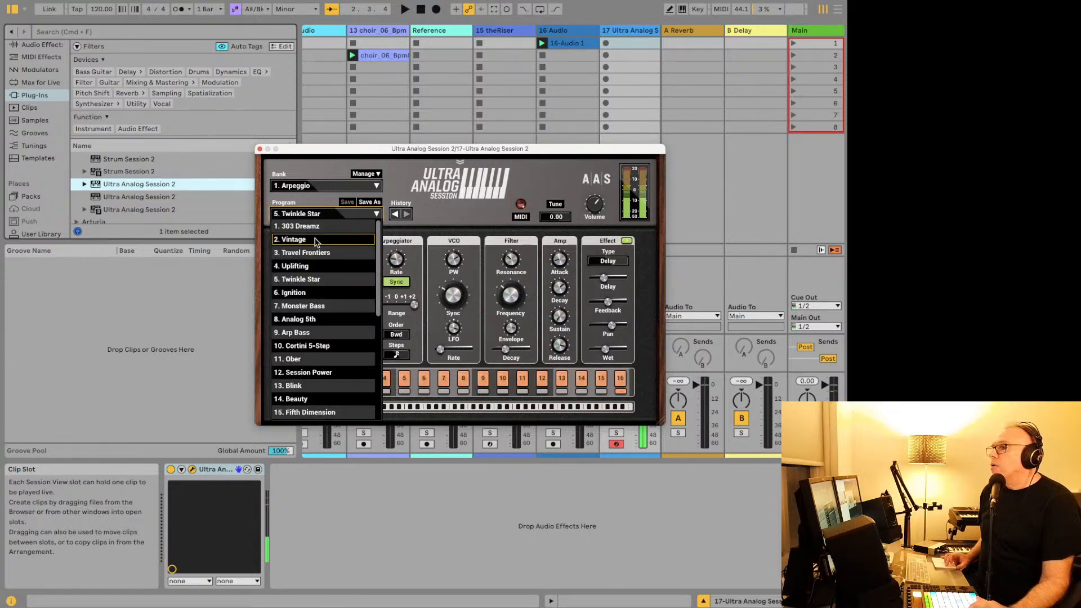
{"action": "left_click", "coordinate": [310, 266]}
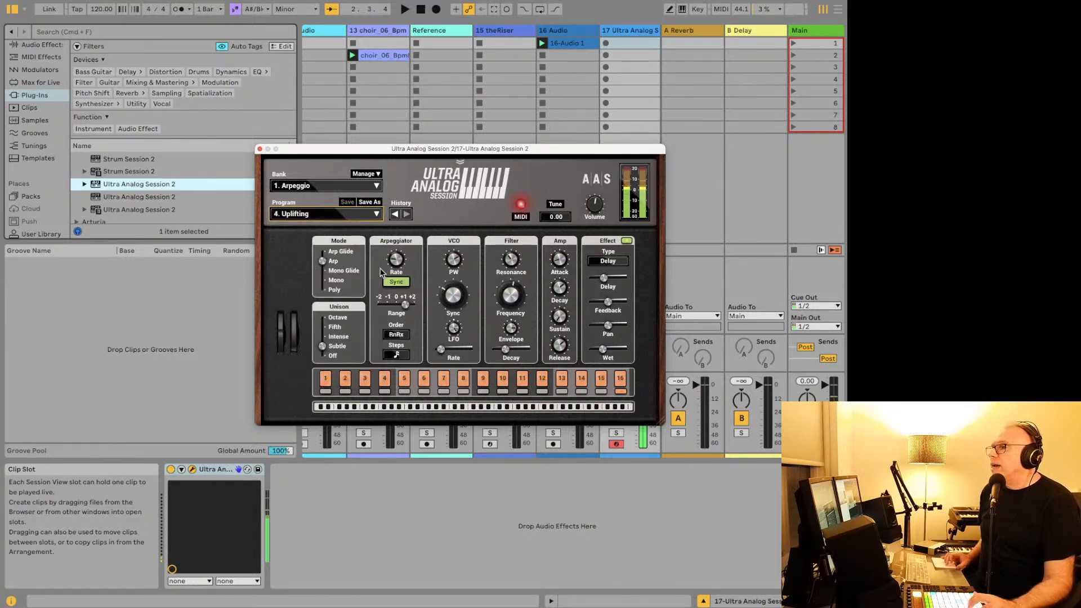
{"action": "left_click", "coordinate": [325, 251]}
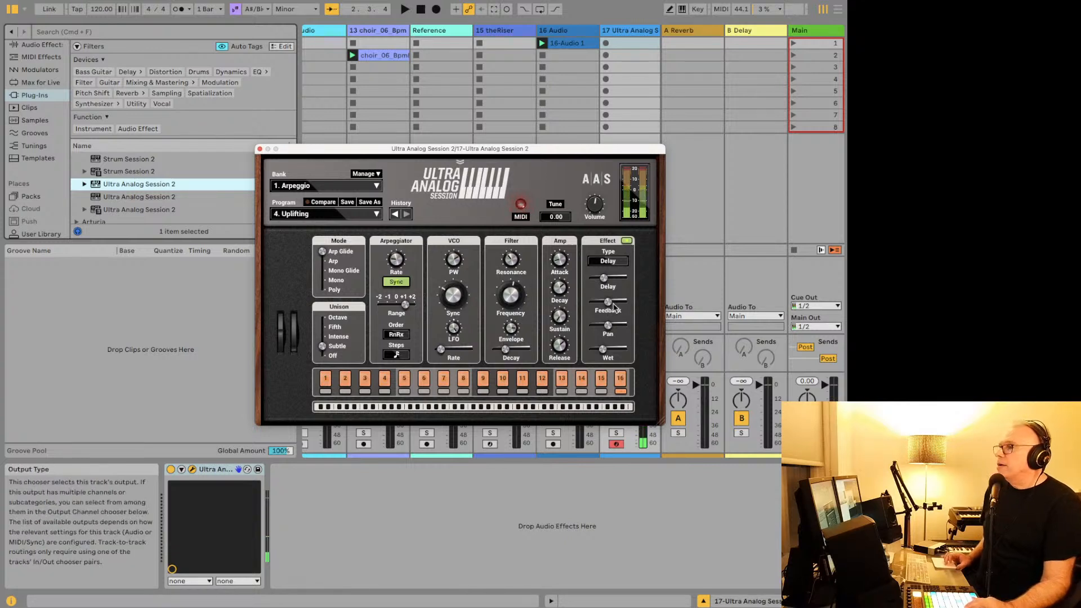
Step: Go back to the Travel Frontiers program and audition Ignition from the Arpeggio bank
{"action": "left_click", "coordinate": [360, 215]}
{"action": "left_click", "coordinate": [352, 215]}
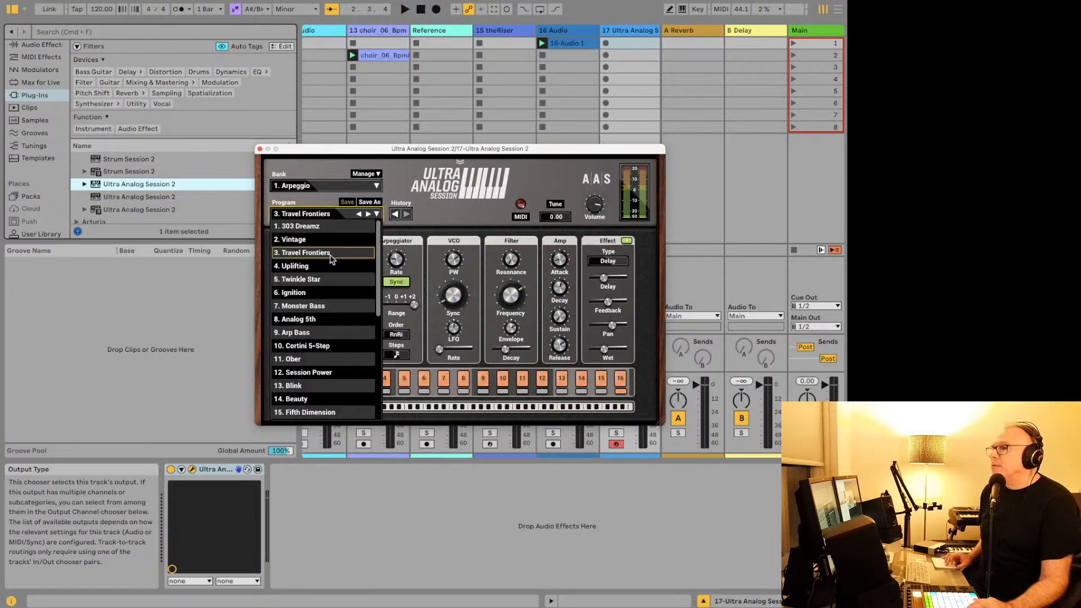
{"action": "left_click", "coordinate": [322, 294]}
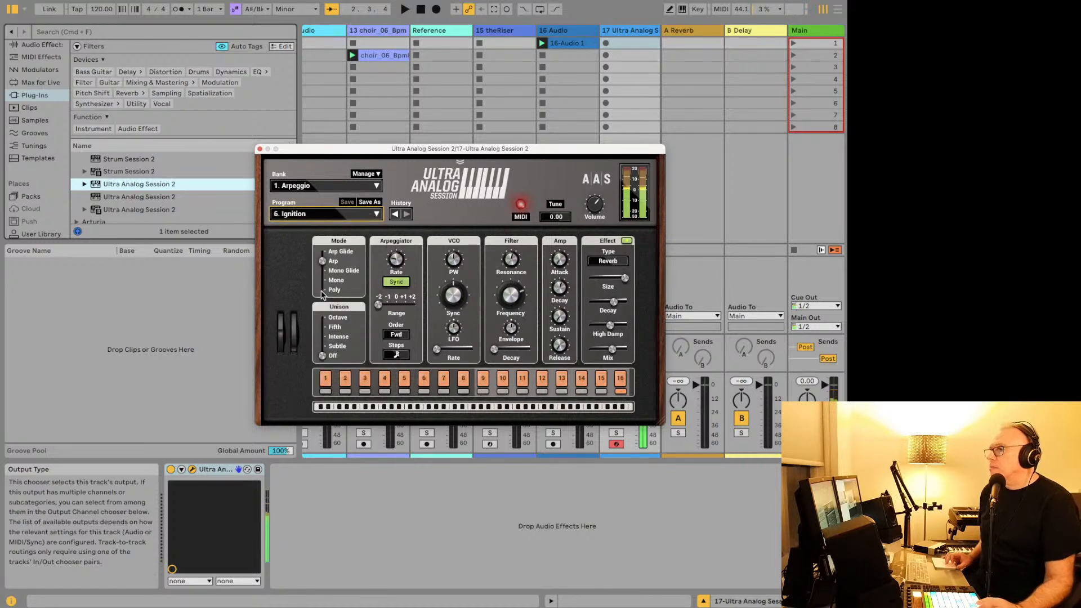
Step: Load the Cortini 5-Step program and switch off arpeggiator step 8
{"action": "left_click", "coordinate": [336, 215]}
{"action": "left_click", "coordinate": [317, 346]}
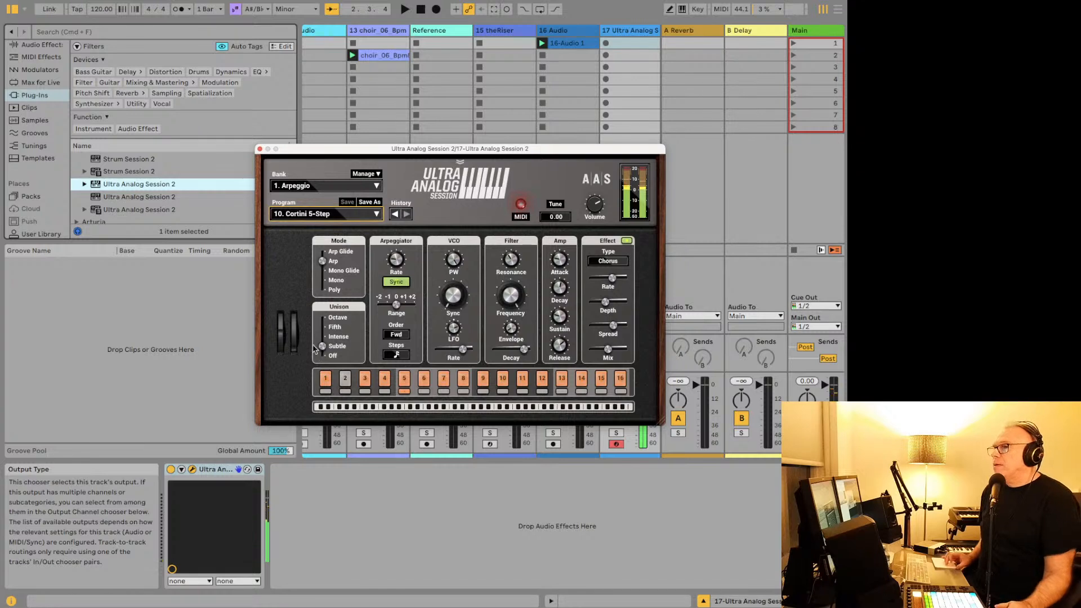
{"action": "mouse_move", "coordinate": [303, 217]}
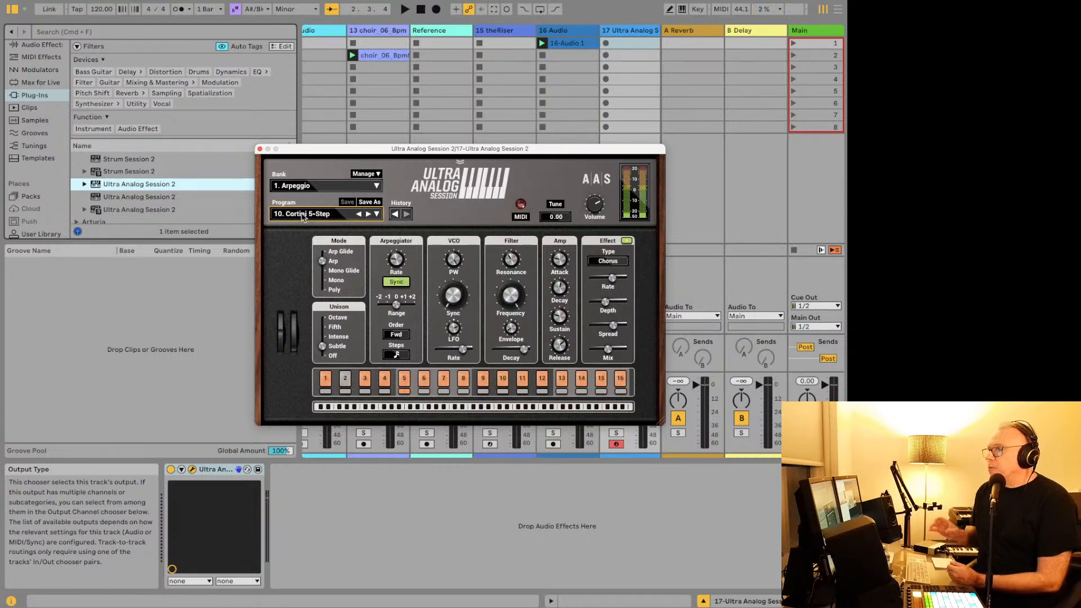
{"action": "left_click", "coordinate": [462, 382]}
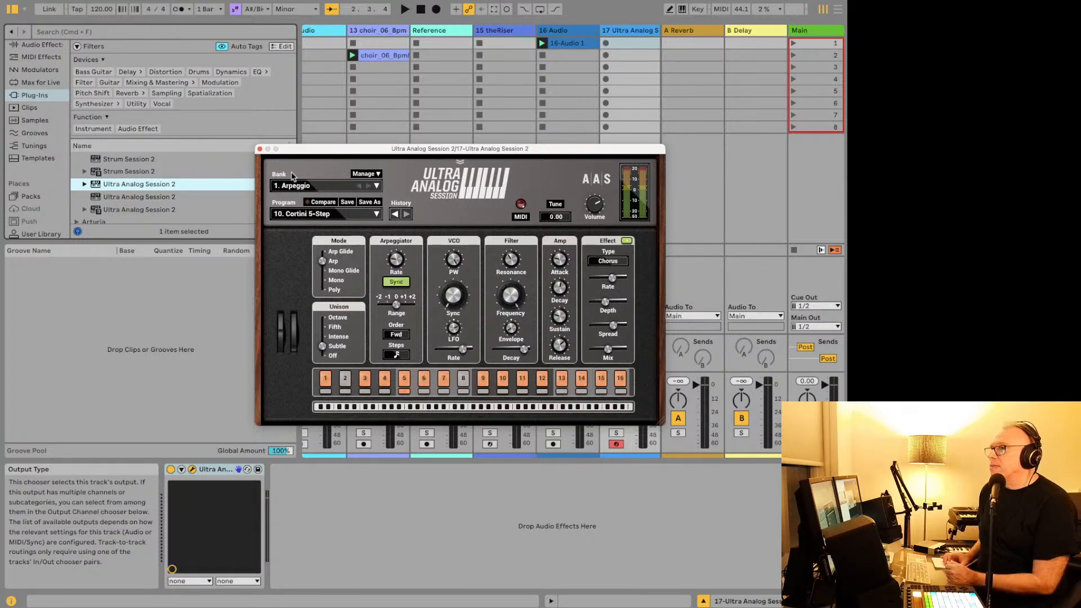
Step: Close the Ultra Analog Session 2 window and expand the Arturia vendor folder in the plug-in list
{"action": "left_click", "coordinate": [260, 149]}
{"action": "key", "text": "Down"}
{"action": "key", "text": "Down"}
{"action": "key", "text": "Down"}
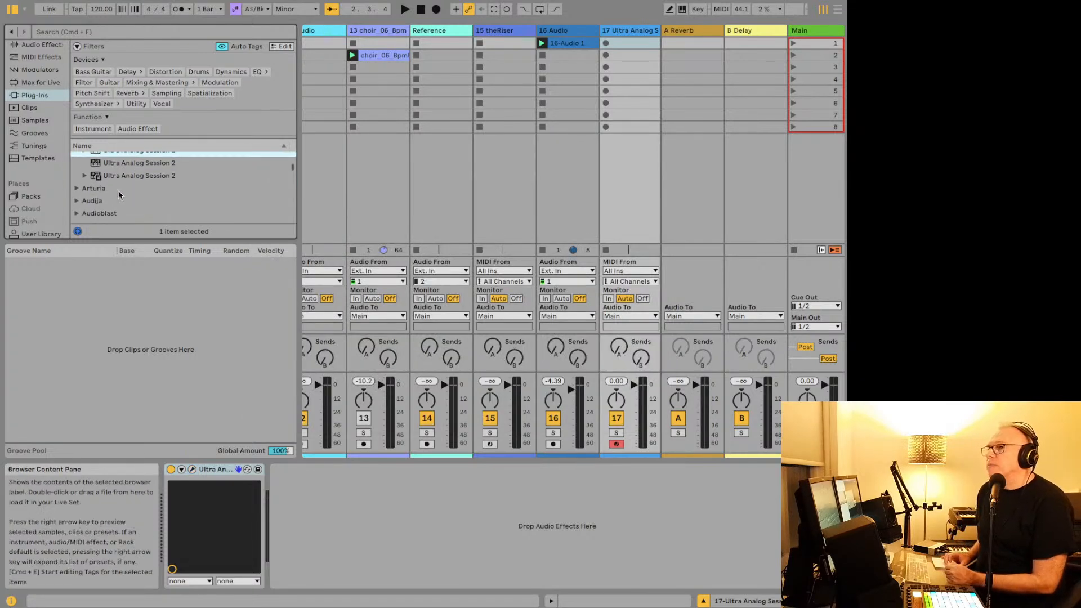
{"action": "key", "text": "Right"}
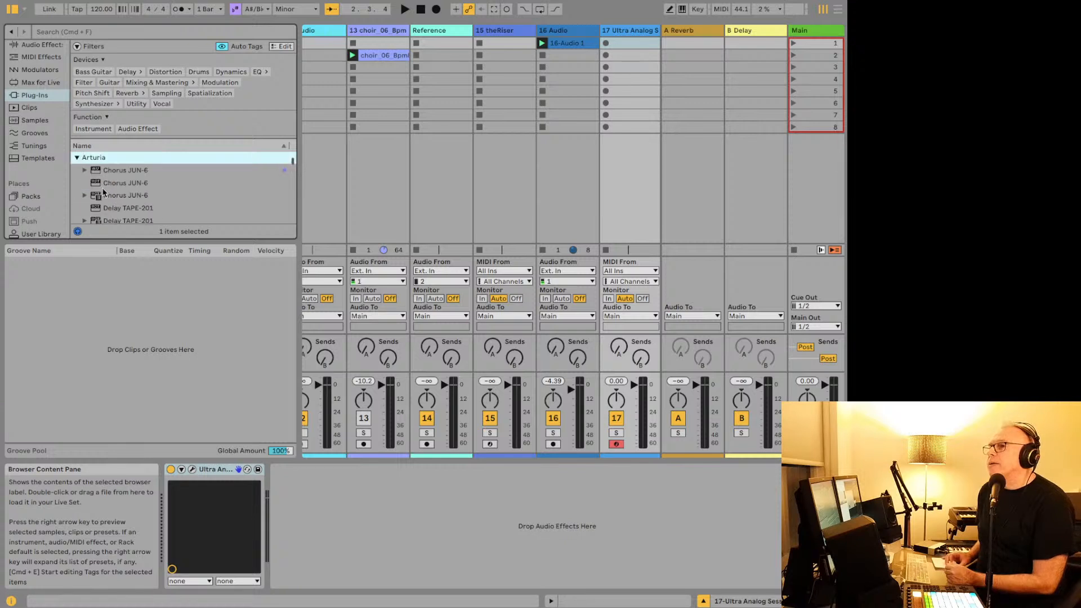
Step: Load Arturia's Delay TAPE-201 after Ultra Analog Session 2 on track 17, review its controls and close its window
{"action": "scroll", "coordinate": [103, 193], "scroll_direction": "down", "scroll_amount": 1}
{"action": "scroll", "coordinate": [103, 193], "scroll_direction": "down", "scroll_amount": 5}
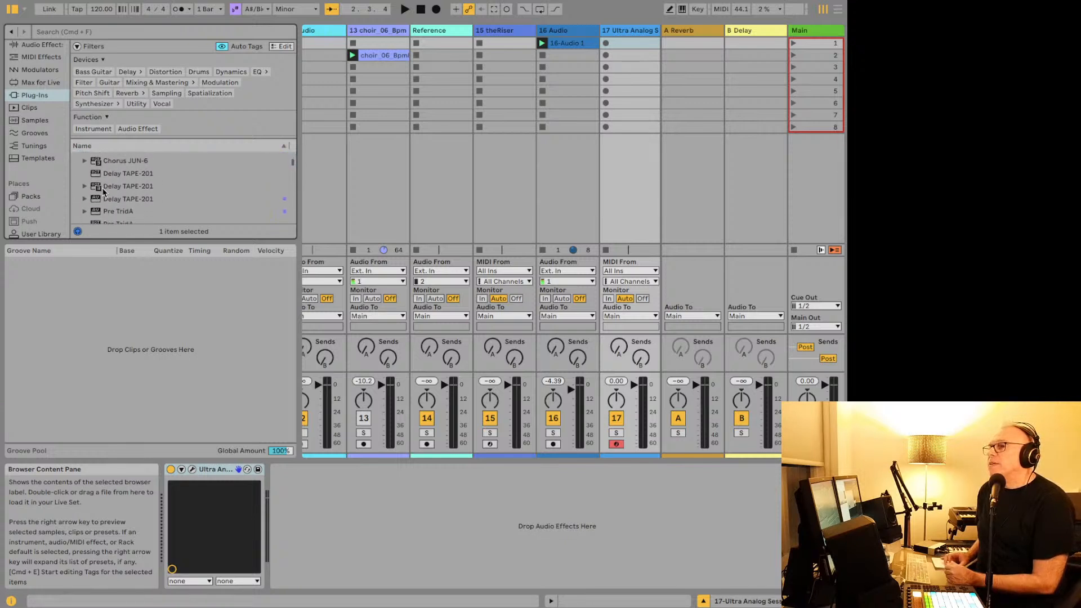
{"action": "scroll", "coordinate": [102, 187], "scroll_direction": "up", "scroll_amount": 3}
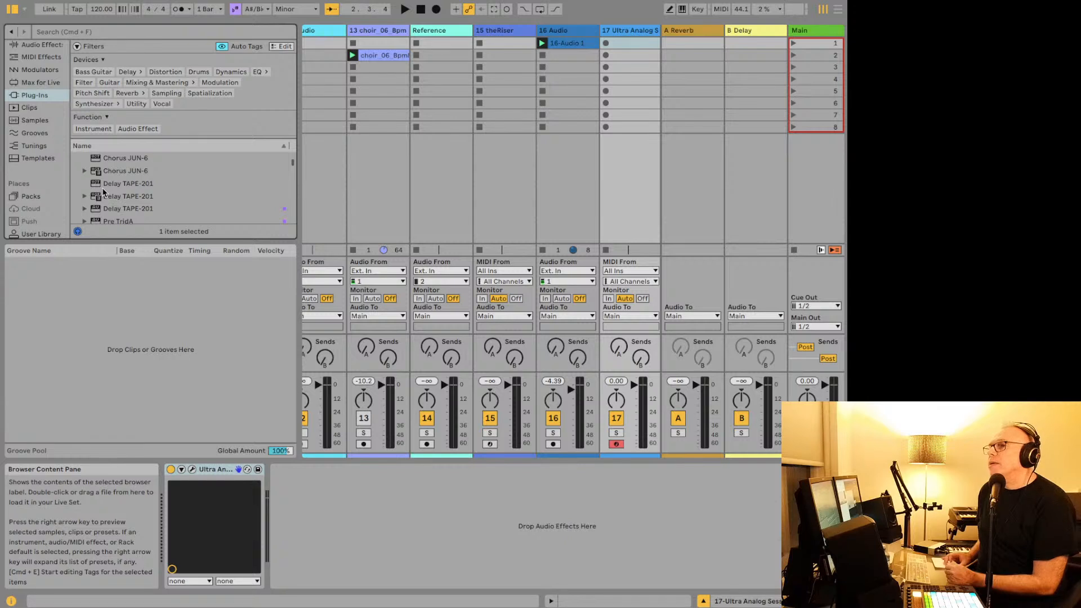
{"action": "scroll", "coordinate": [127, 178], "scroll_direction": "up", "scroll_amount": 1}
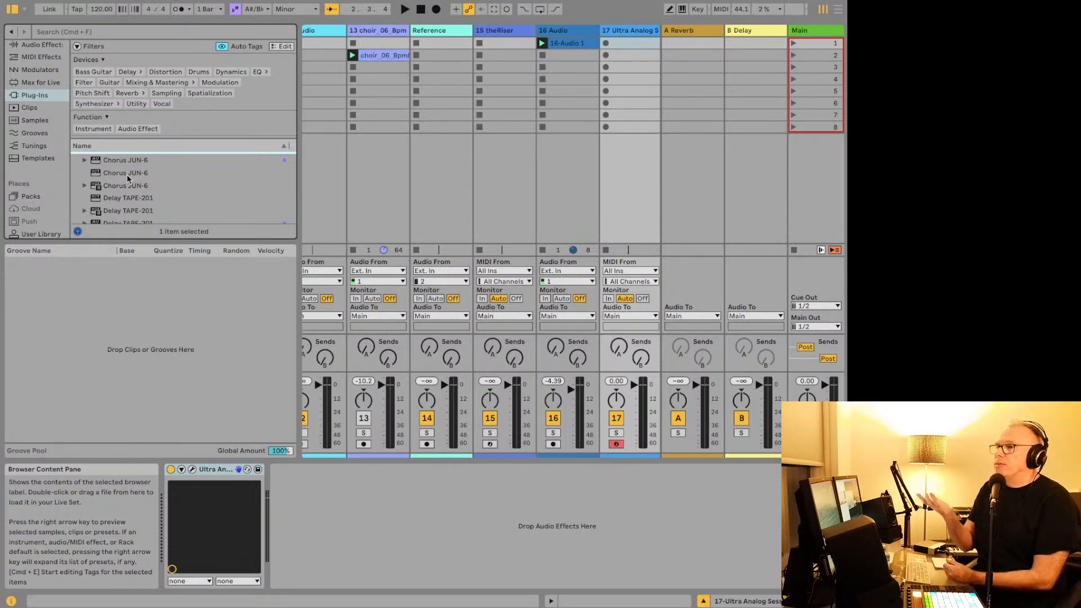
{"action": "scroll", "coordinate": [127, 174], "scroll_direction": "down", "scroll_amount": 2}
{"action": "scroll", "coordinate": [126, 176], "scroll_direction": "down", "scroll_amount": 1}
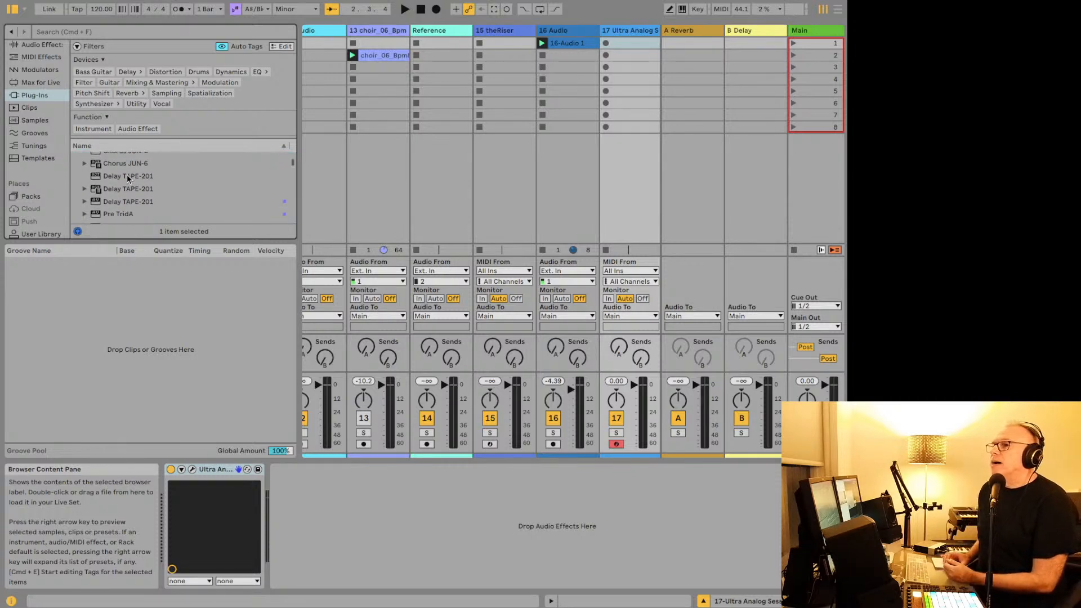
{"action": "left_click", "coordinate": [126, 197]}
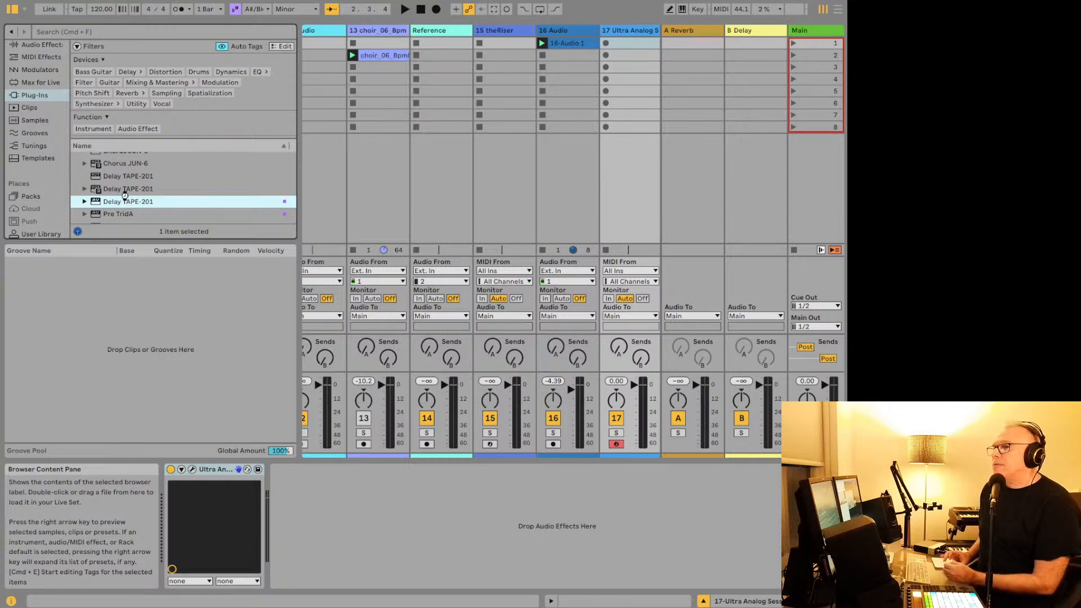
{"action": "double_click", "coordinate": [125, 195]}
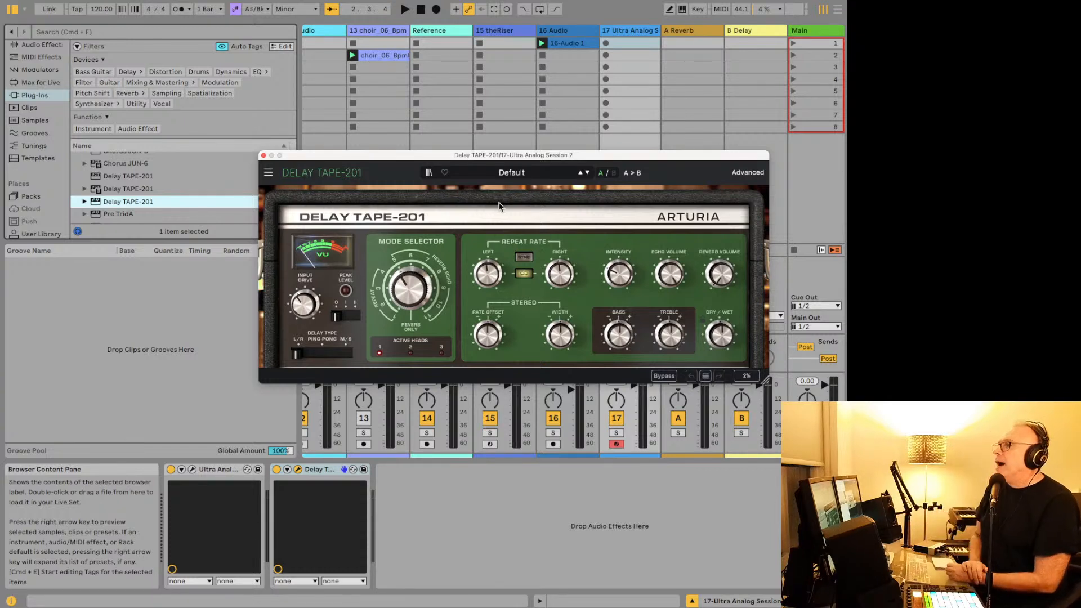
{"action": "left_click", "coordinate": [263, 156]}
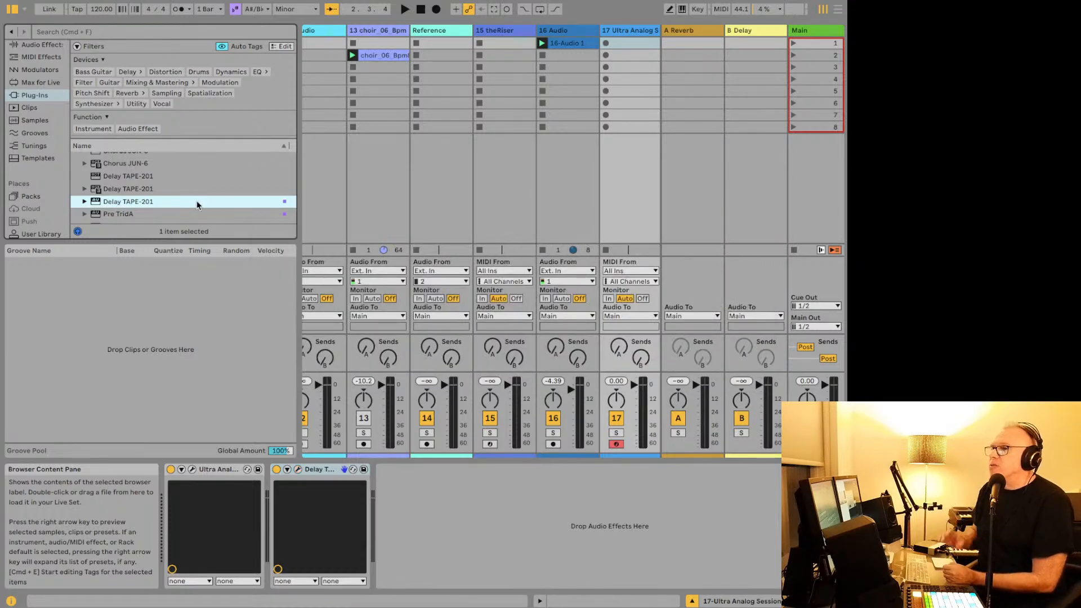
Step: Add Arturia's Pre TridA to track 17 after the tape delay, look over its interface and close its window
{"action": "scroll", "coordinate": [197, 203], "scroll_direction": "down", "scroll_amount": 3}
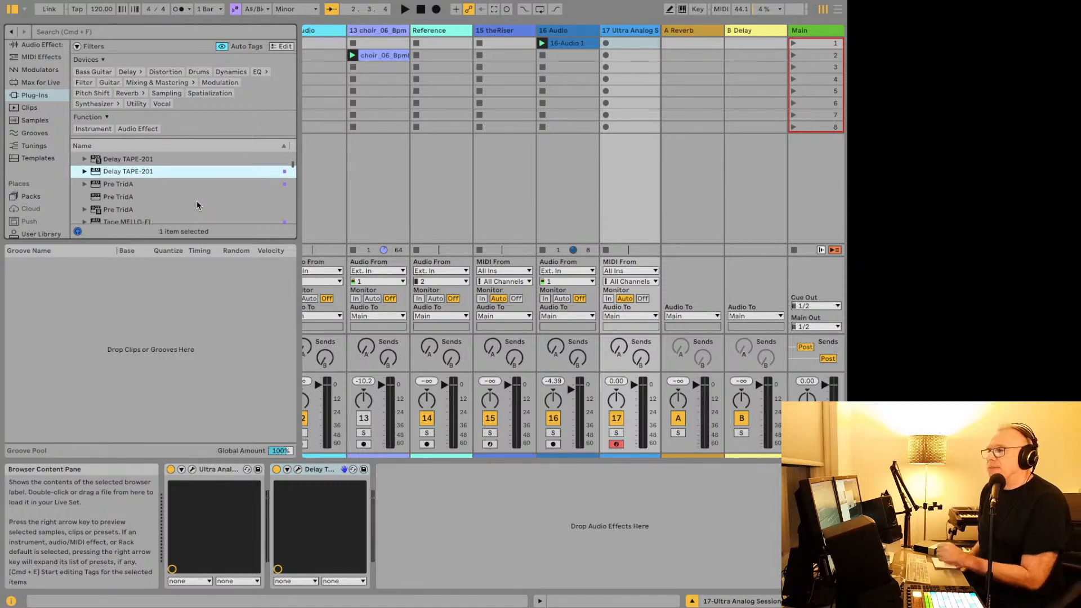
{"action": "scroll", "coordinate": [197, 202], "scroll_direction": "down", "scroll_amount": 1}
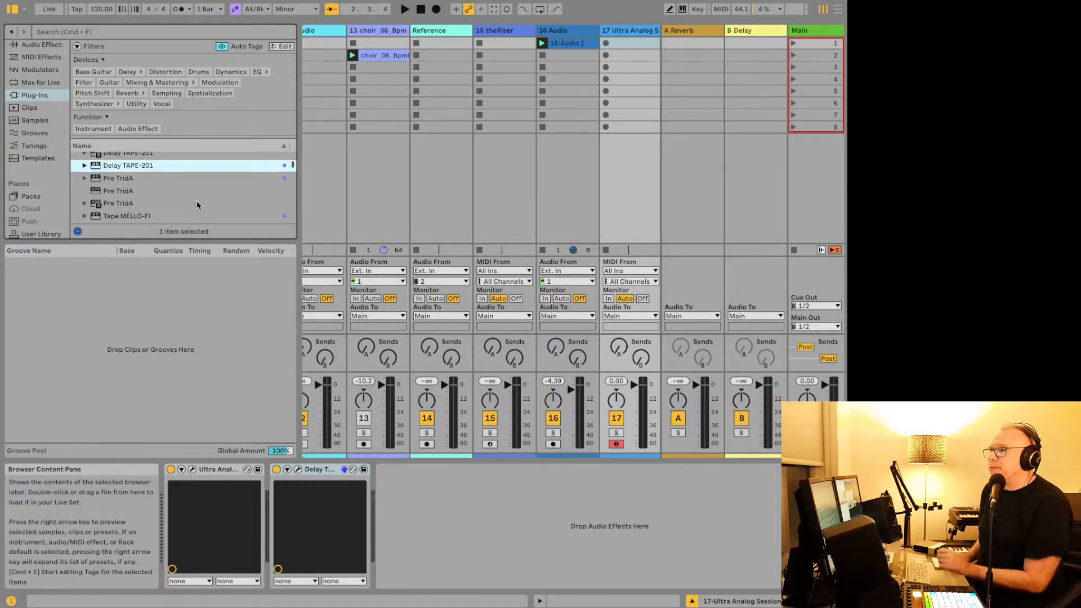
{"action": "left_click", "coordinate": [138, 178]}
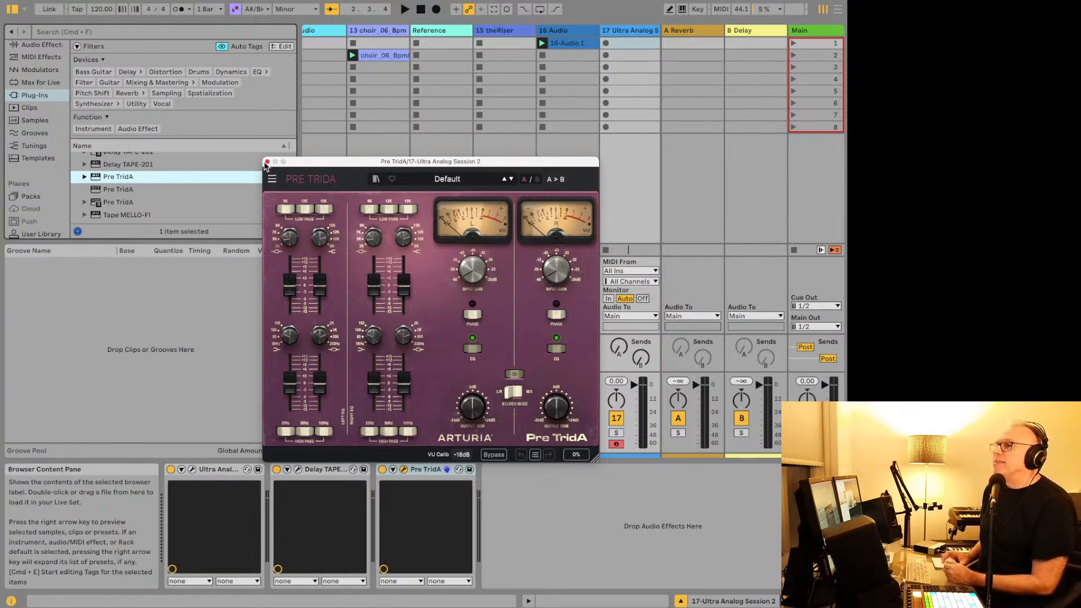
{"action": "left_click", "coordinate": [267, 162]}
Step: Go past Arturia's Tape MELLO-FI to the Audija folder and load OScope onto track 17
{"action": "scroll", "coordinate": [156, 214], "scroll_direction": "down", "scroll_amount": 2}
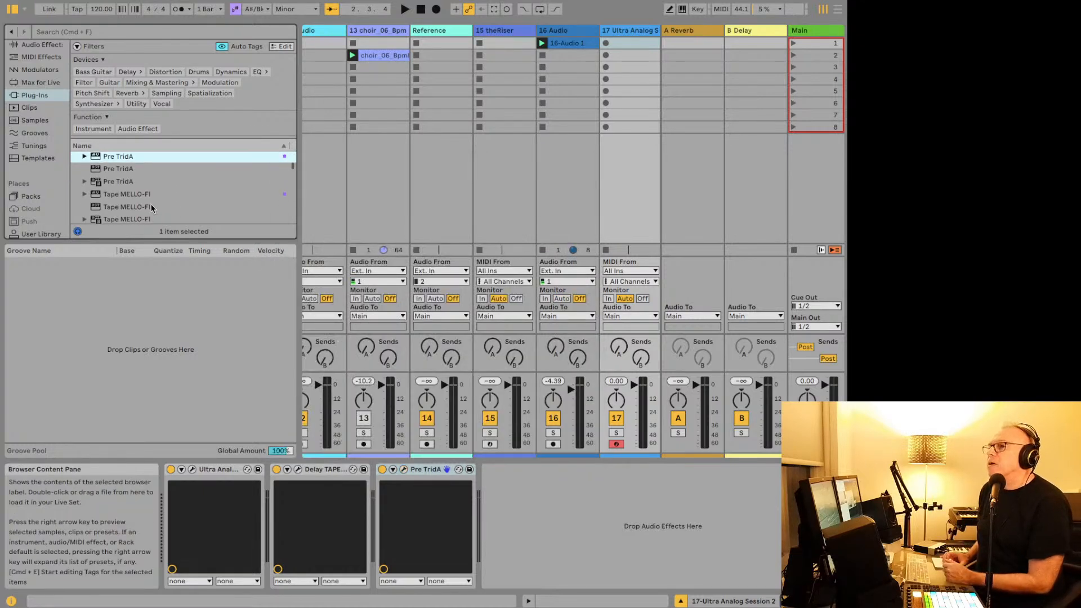
{"action": "left_click", "coordinate": [148, 199]}
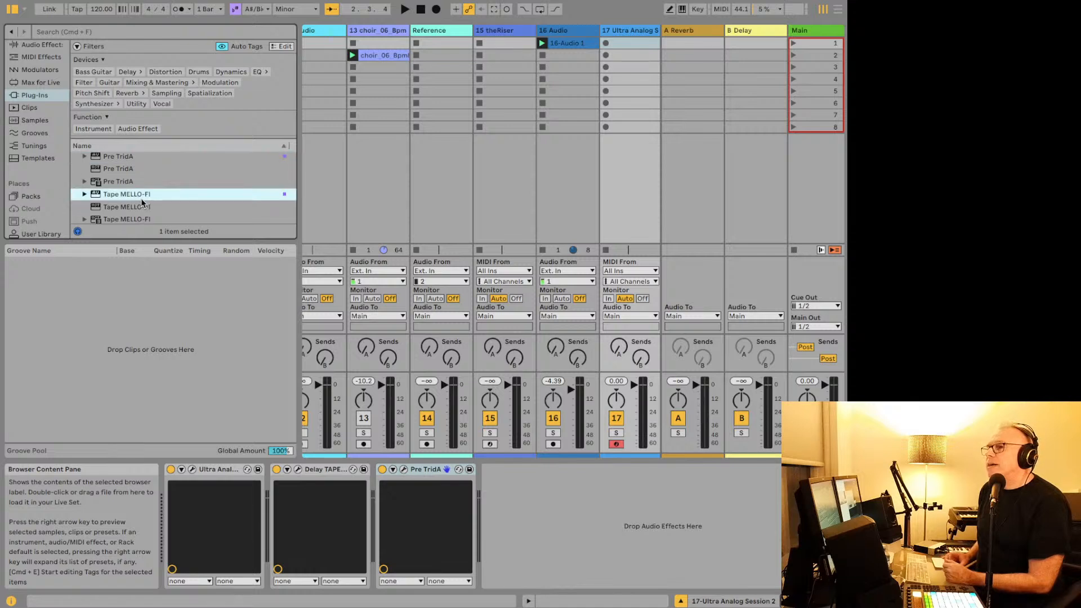
{"action": "scroll", "coordinate": [142, 202], "scroll_direction": "down", "scroll_amount": 4}
{"action": "left_click", "coordinate": [77, 181]}
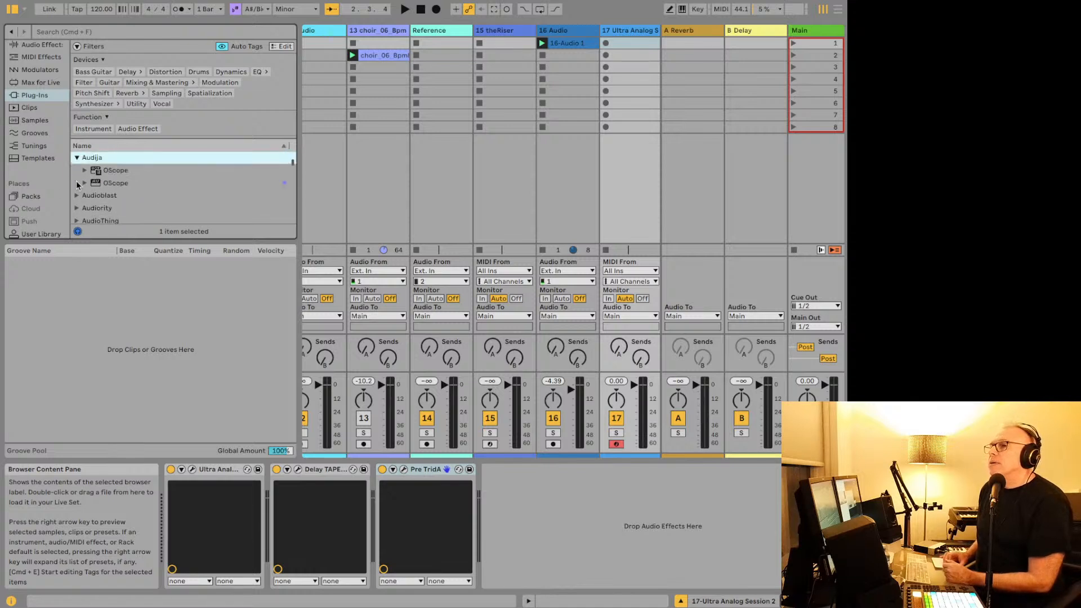
{"action": "left_click", "coordinate": [106, 184]}
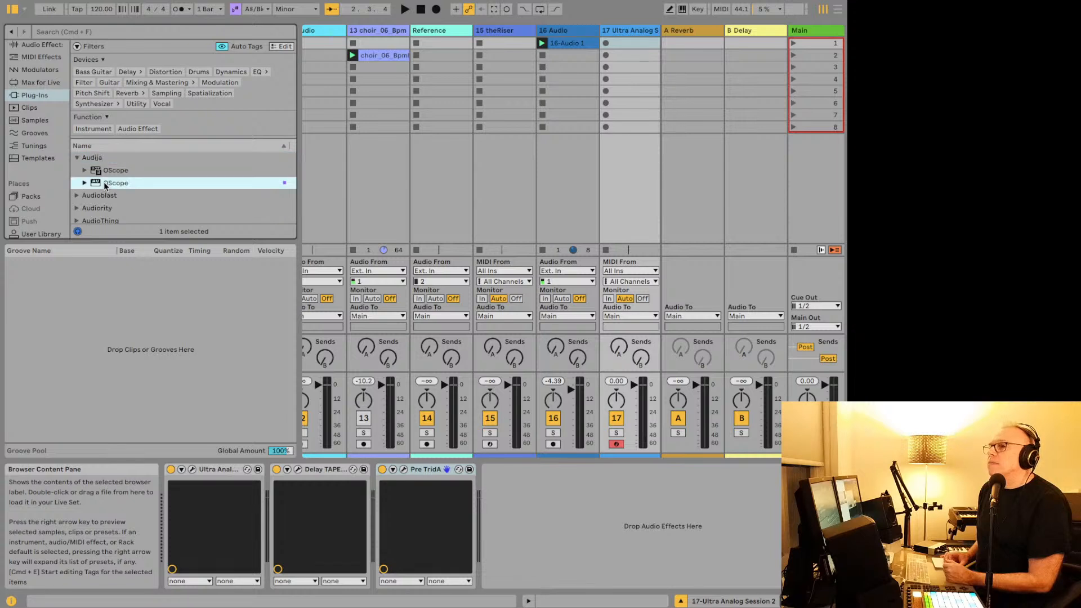
{"action": "double_click", "coordinate": [115, 183]}
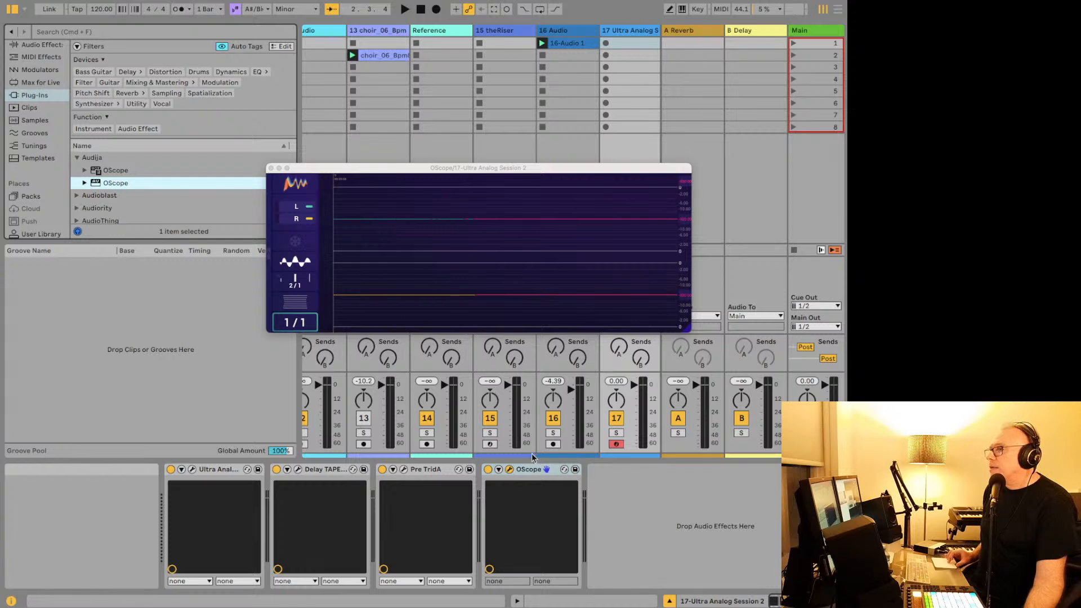
Step: Move OScope from track 17 to the 16 Audio track, and from there to the choir track 13
{"action": "left_click", "coordinate": [530, 473]}
{"action": "left_click", "coordinate": [560, 105]}
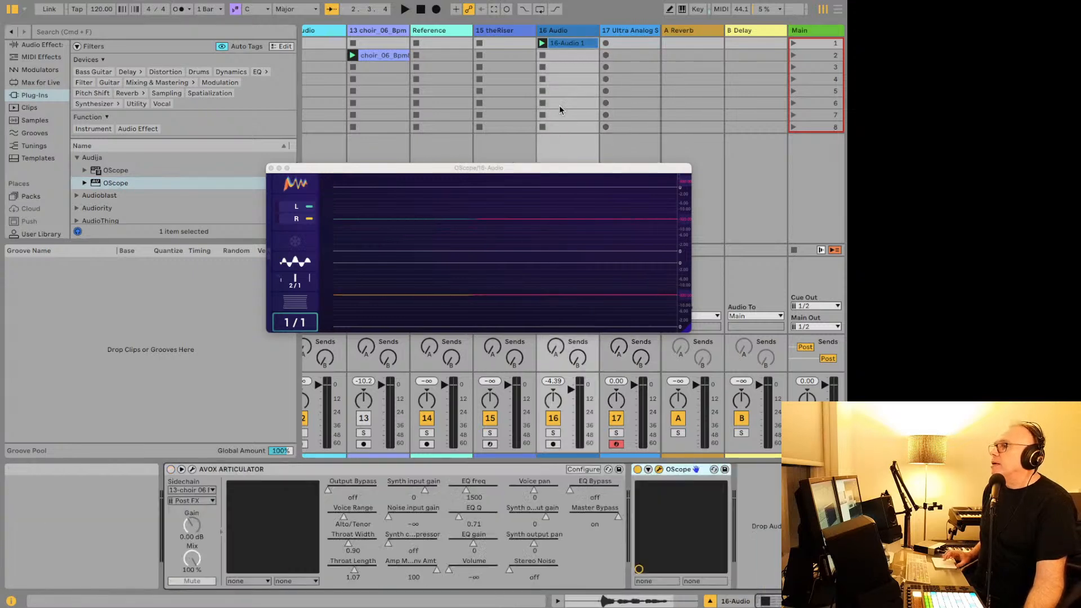
{"action": "left_click_drag", "start_coordinate": [678, 472], "coordinate": [387, 89]}
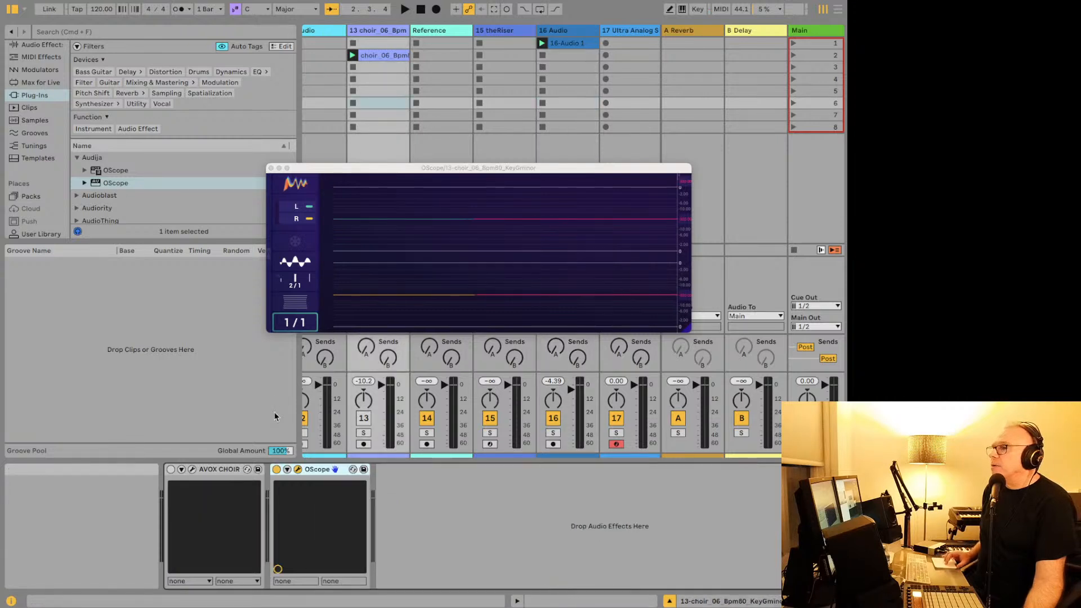
Step: Solo the choir track 13, play it to watch its waveform in OScope, and stop playback
{"action": "left_click", "coordinate": [363, 433]}
{"action": "key", "text": "space"}
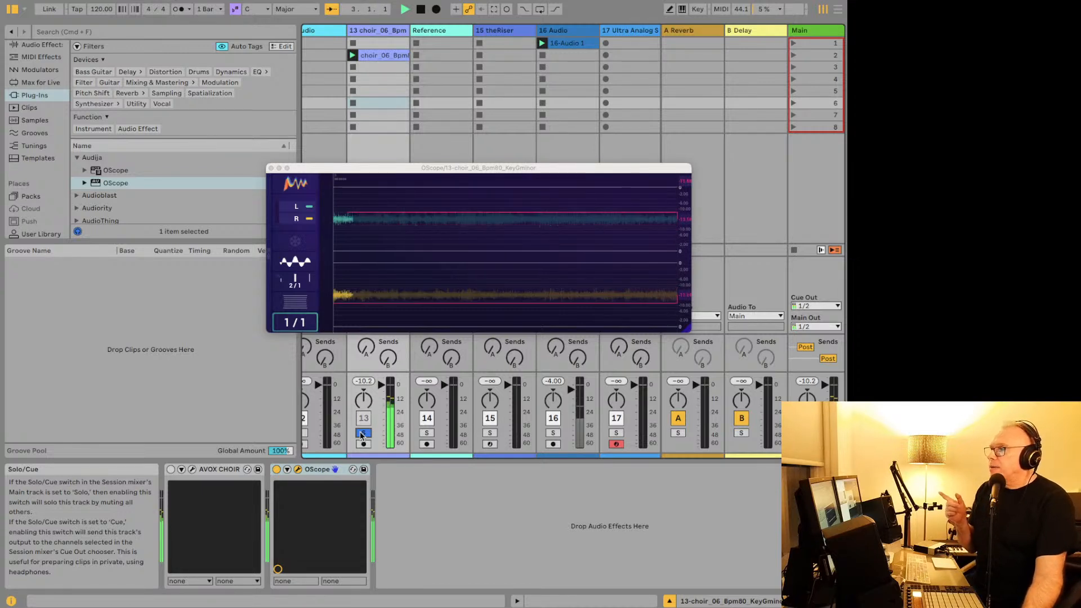
{"action": "key", "text": "space"}
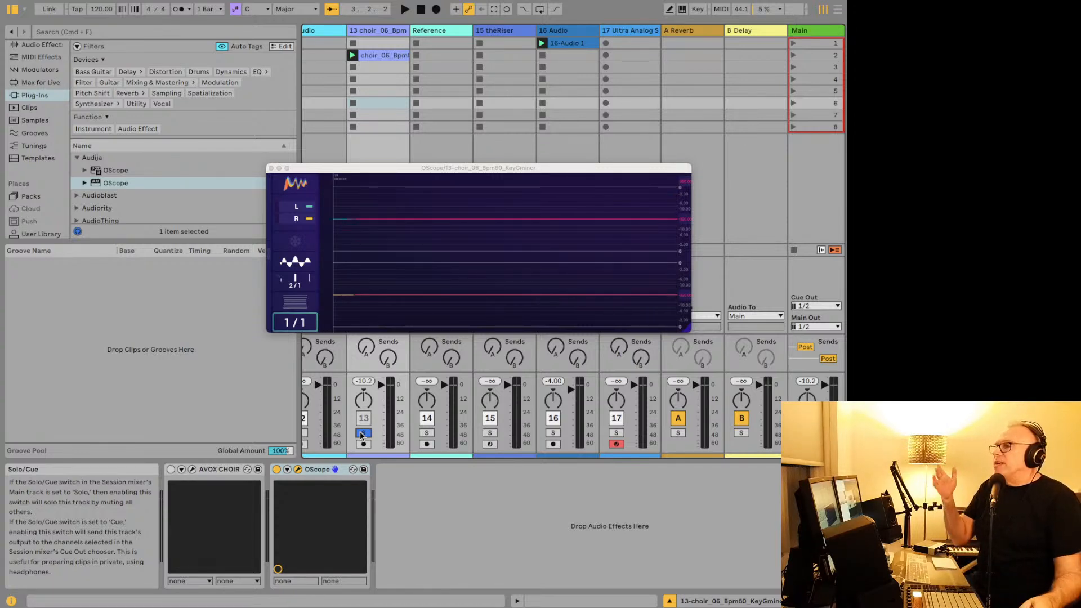
Step: Play the choir track to view its signal in the OScope window and stop playback
{"action": "key", "text": "space"}
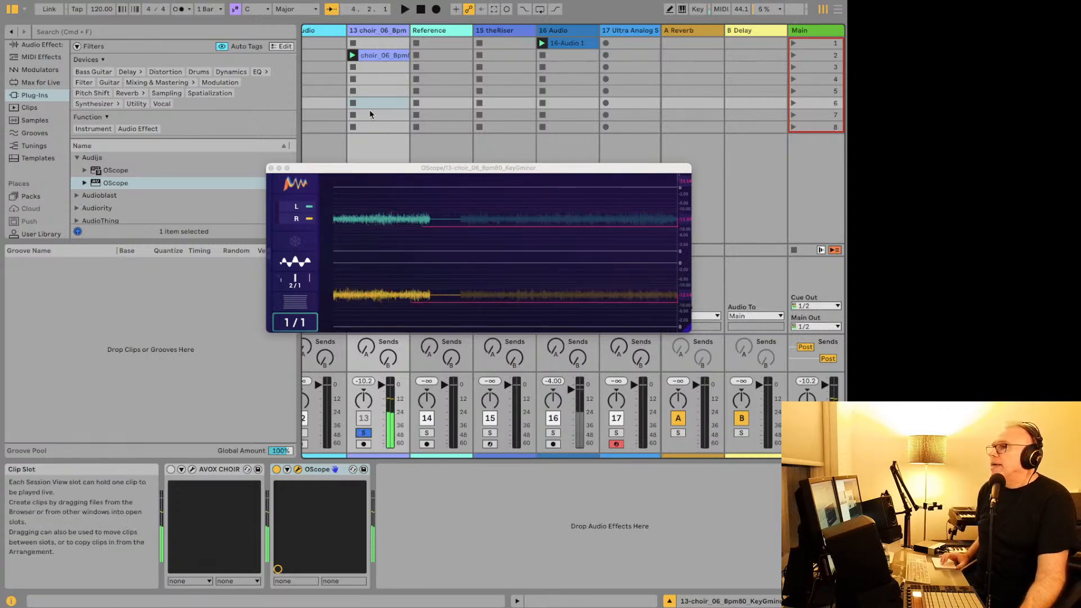
{"action": "scroll", "coordinate": [378, 96], "scroll_direction": "left", "scroll_amount": 3}
{"action": "key", "text": "space"}
Step: Load the 707 Core Kit drum rack onto the kick track
{"action": "scroll", "coordinate": [379, 90], "scroll_direction": "left", "scroll_amount": 10}
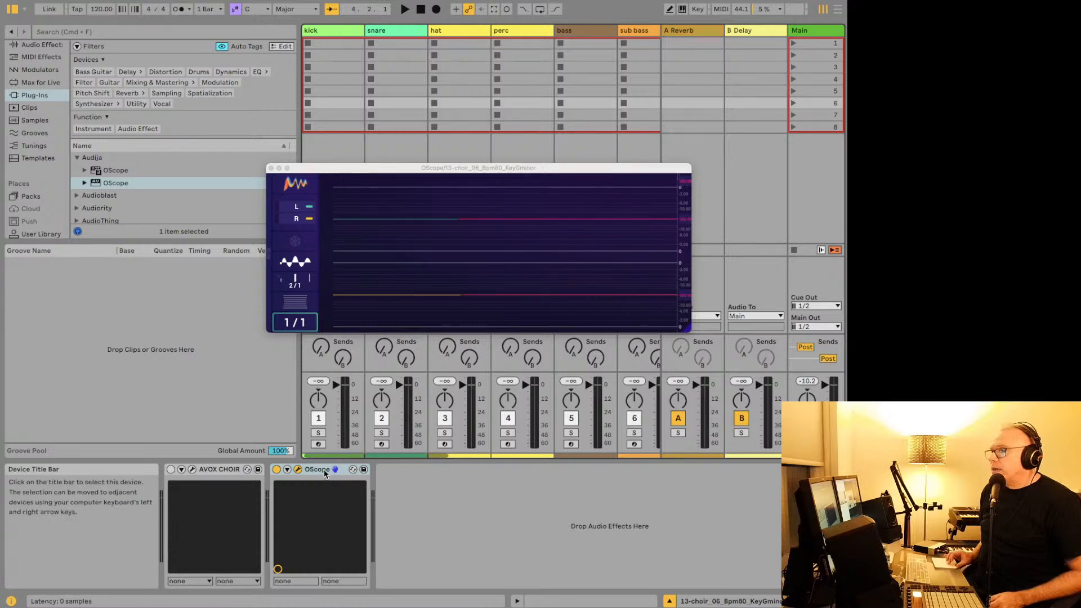
{"action": "left_click", "coordinate": [332, 103]}
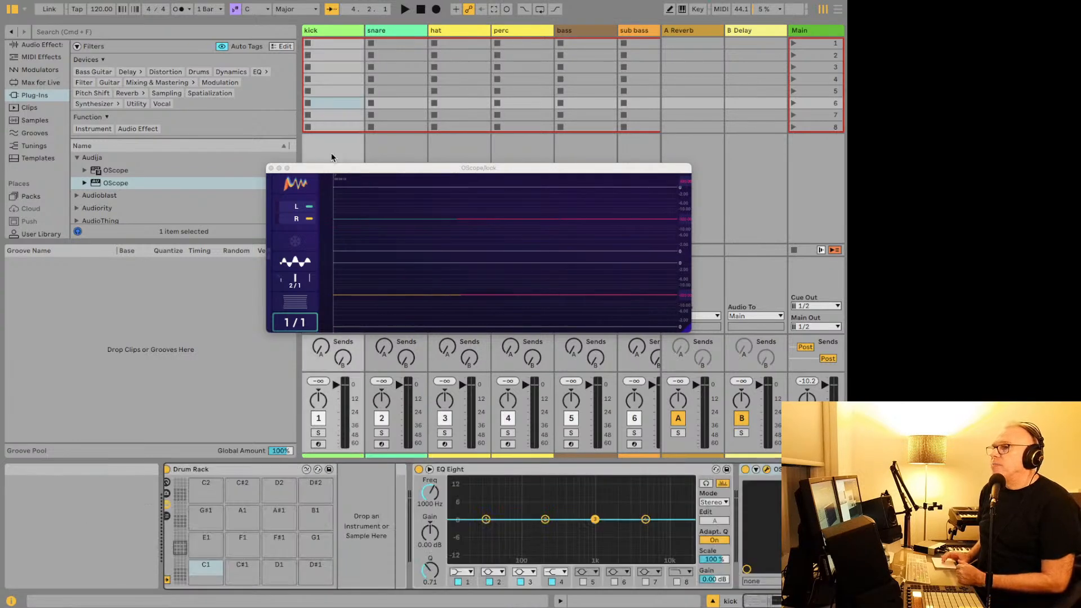
{"action": "scroll", "coordinate": [36, 92], "scroll_direction": "up", "scroll_amount": 5}
{"action": "left_click", "coordinate": [32, 117]}
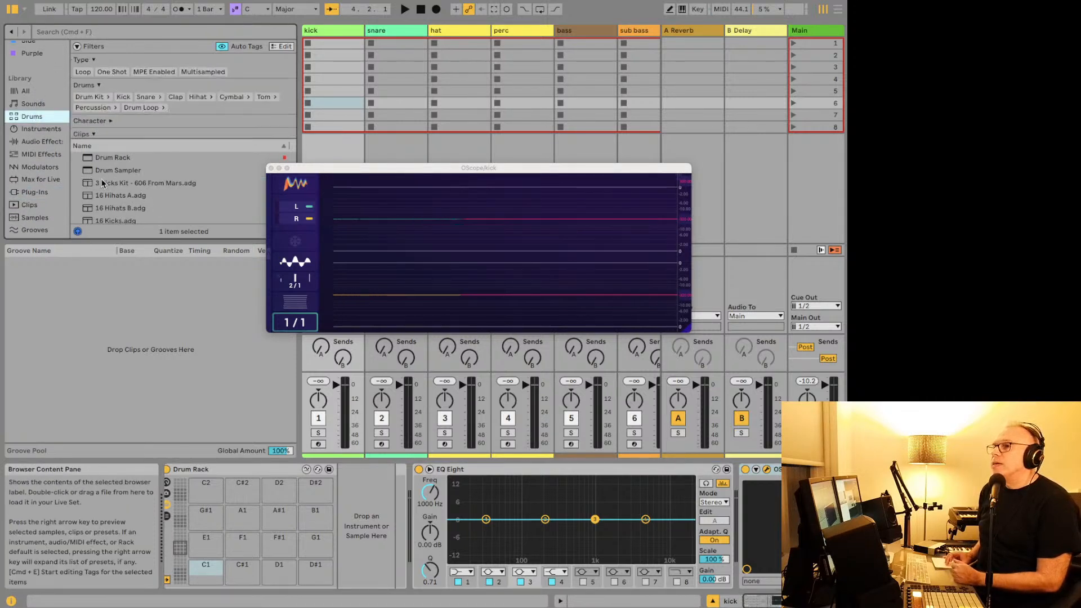
{"action": "scroll", "coordinate": [106, 207], "scroll_direction": "down", "scroll_amount": 1}
{"action": "scroll", "coordinate": [106, 205], "scroll_direction": "down", "scroll_amount": 5}
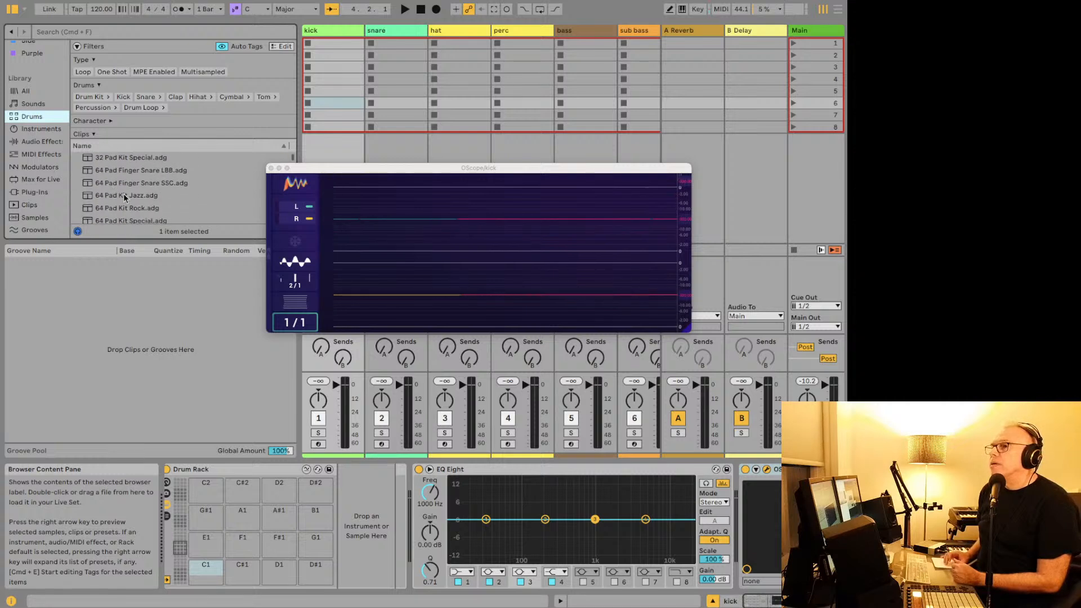
{"action": "scroll", "coordinate": [124, 194], "scroll_direction": "down", "scroll_amount": 5}
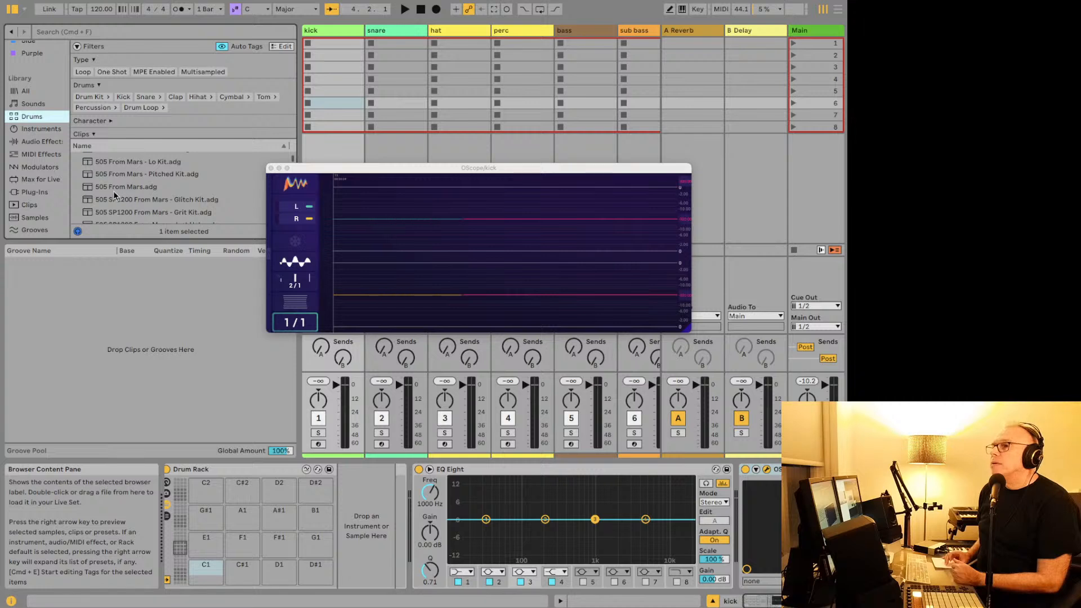
{"action": "scroll", "coordinate": [121, 195], "scroll_direction": "down", "scroll_amount": 2}
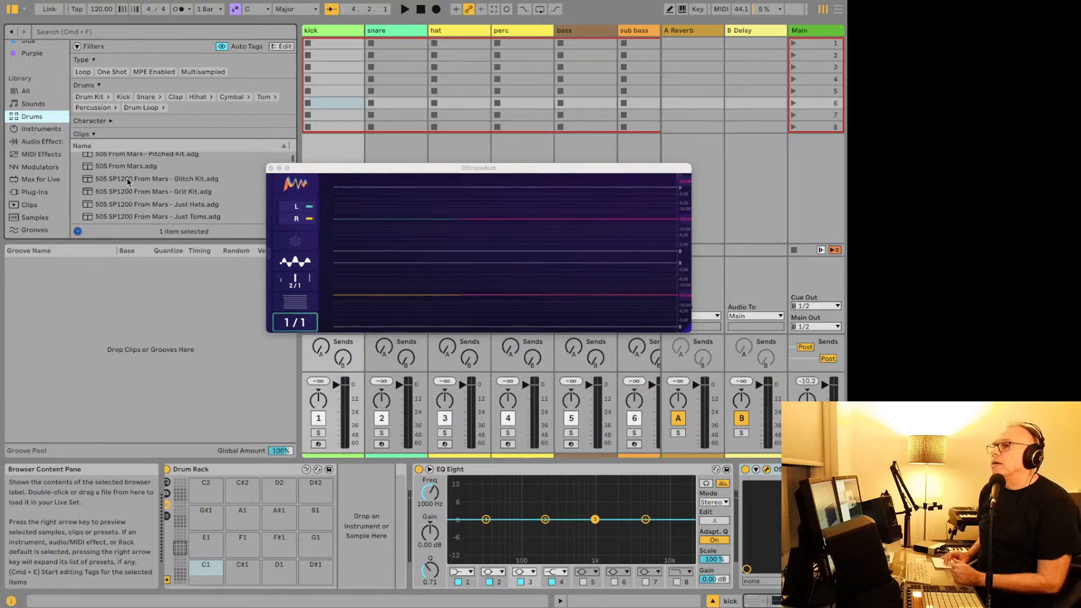
{"action": "scroll", "coordinate": [127, 197], "scroll_direction": "down", "scroll_amount": 5}
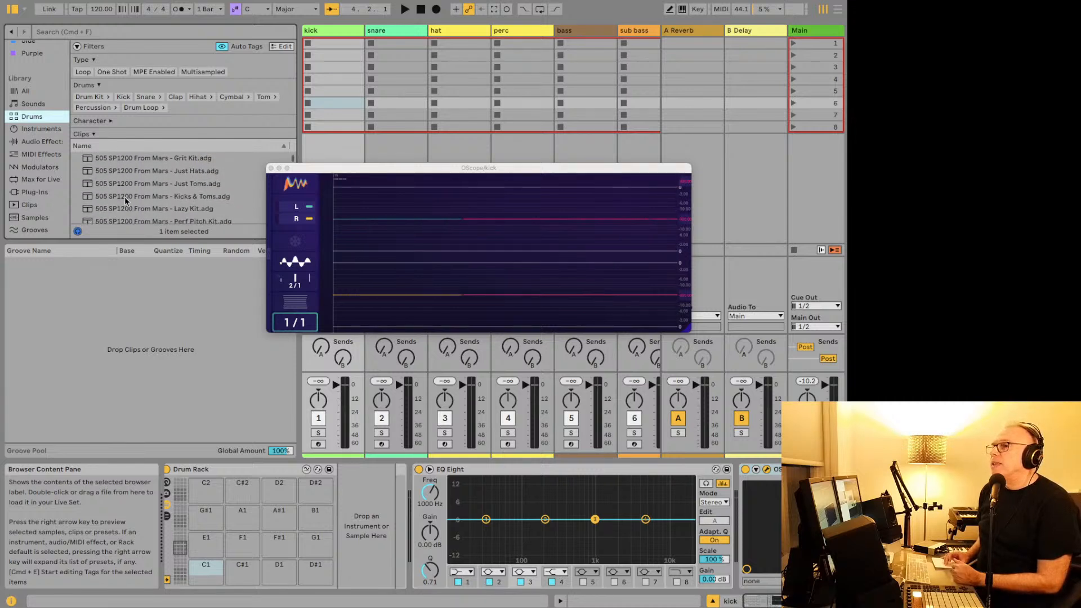
{"action": "scroll", "coordinate": [124, 203], "scroll_direction": "down", "scroll_amount": 5}
{"action": "left_click", "coordinate": [117, 199]}
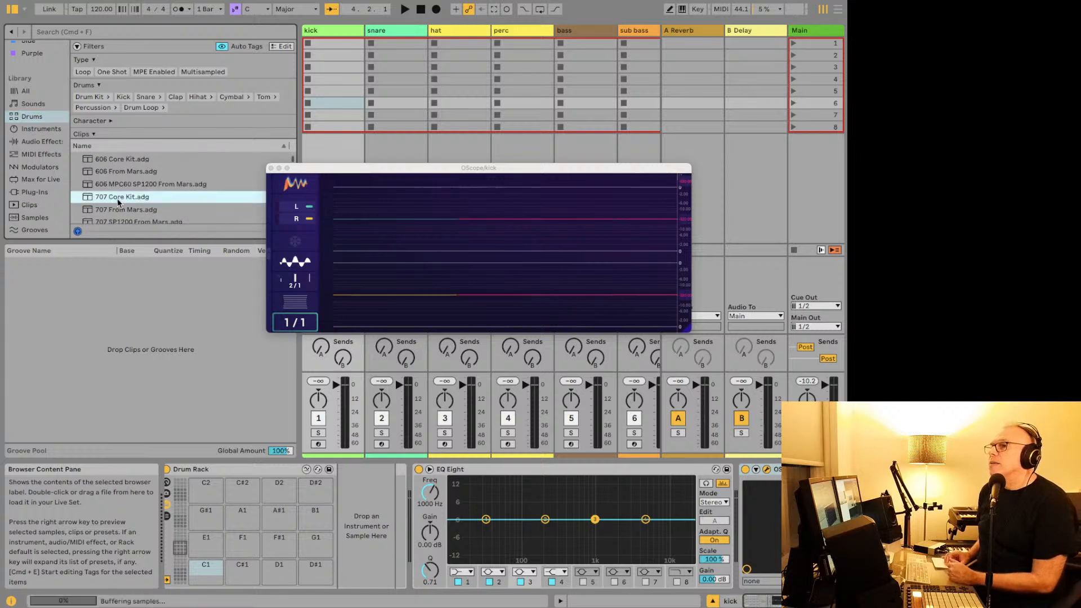
{"action": "double_click", "coordinate": [130, 198]}
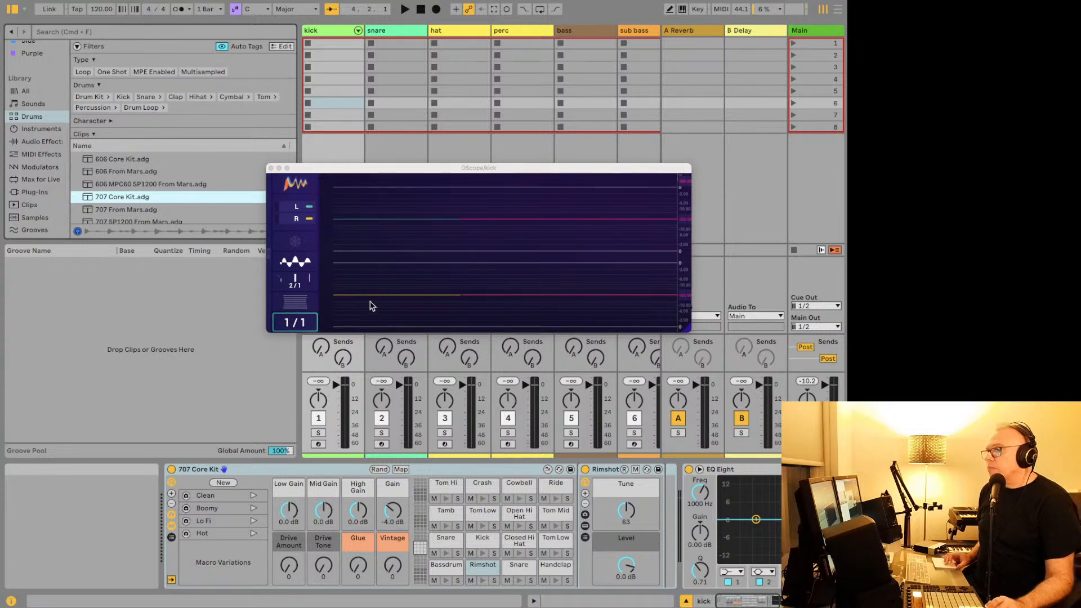
Step: Arm the kick track for recording so the drum kit can be played live
{"action": "left_click", "coordinate": [321, 453]}
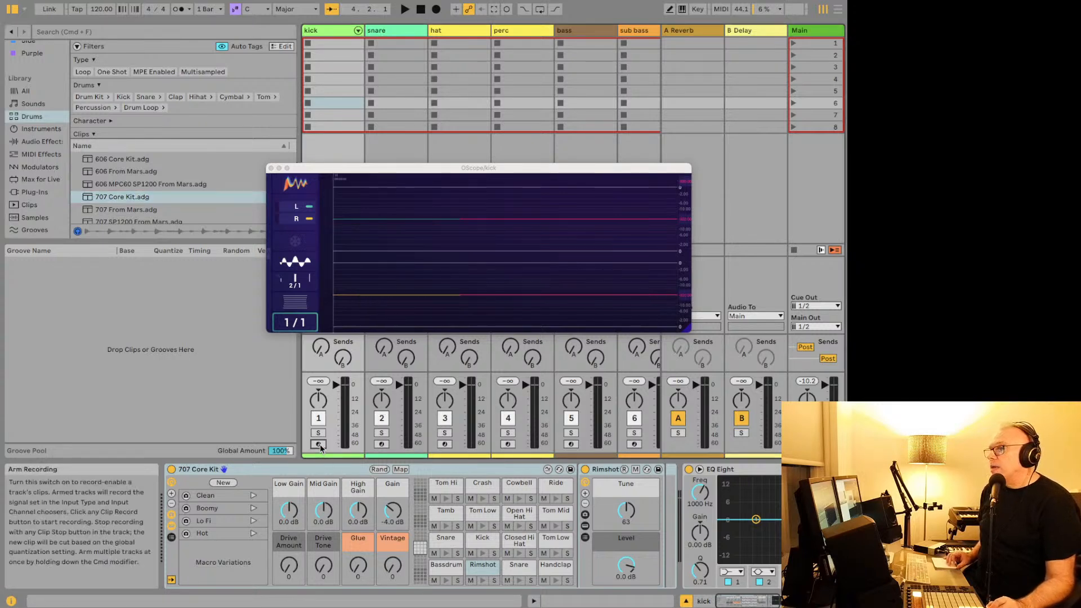
{"action": "left_click", "coordinate": [318, 445]}
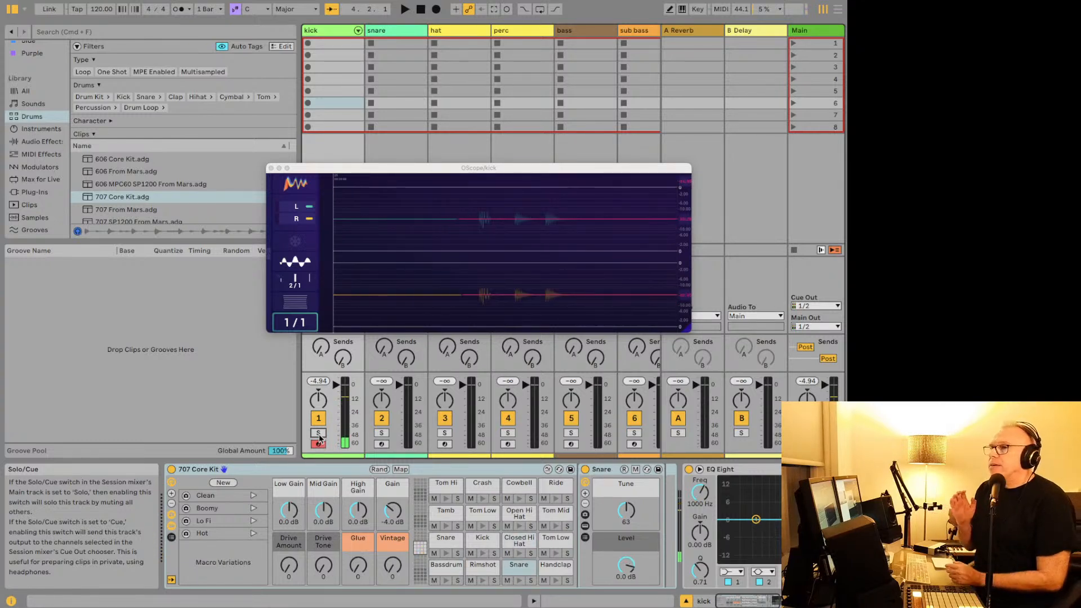
Step: Select Audija's OScope among the plug-ins, then switch to Safari and search the web for "audija oscope" in a new tab
{"action": "left_click", "coordinate": [31, 195]}
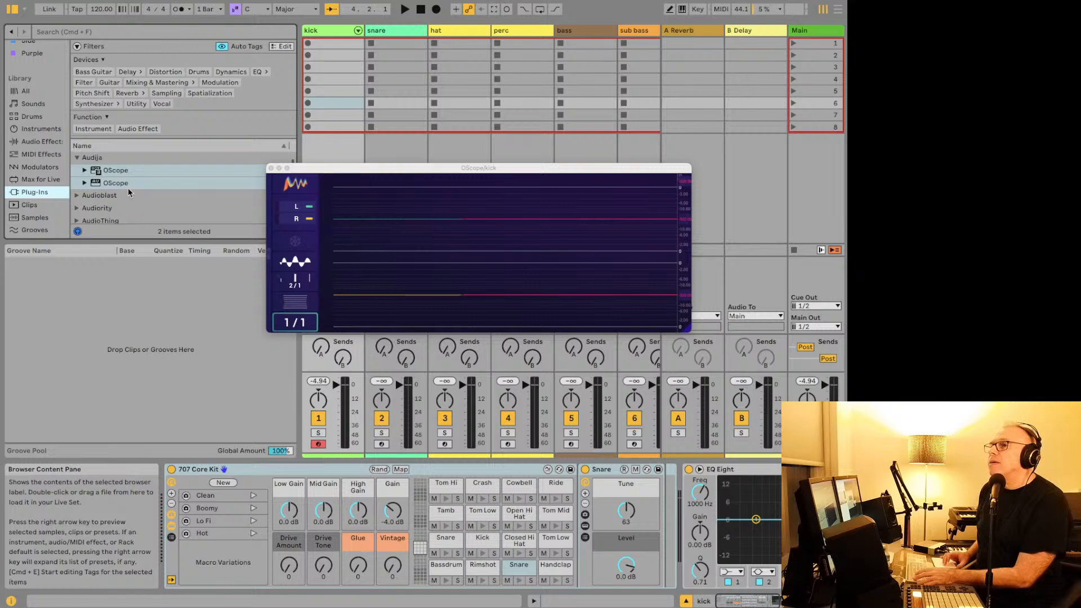
{"action": "left_click", "coordinate": [127, 185]}
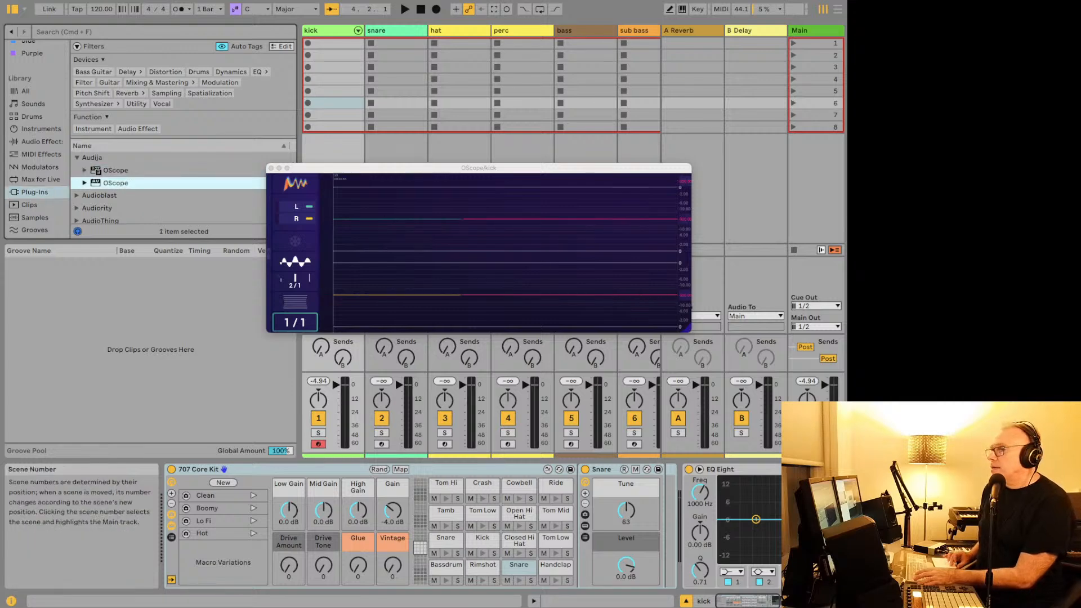
{"action": "left_click", "coordinate": [149, 598]}
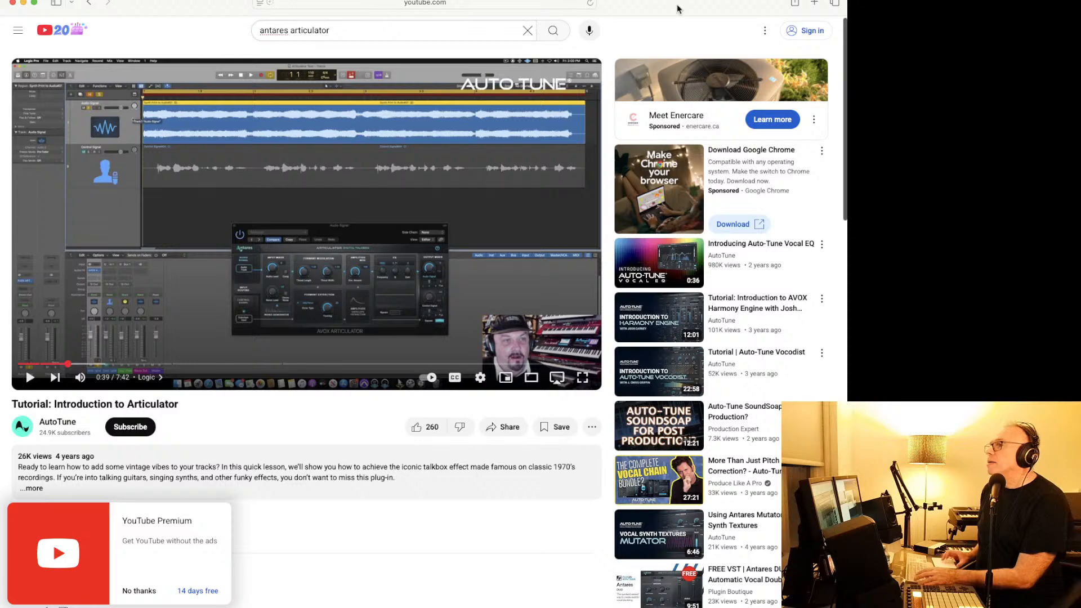
{"action": "left_click", "coordinate": [815, 4]}
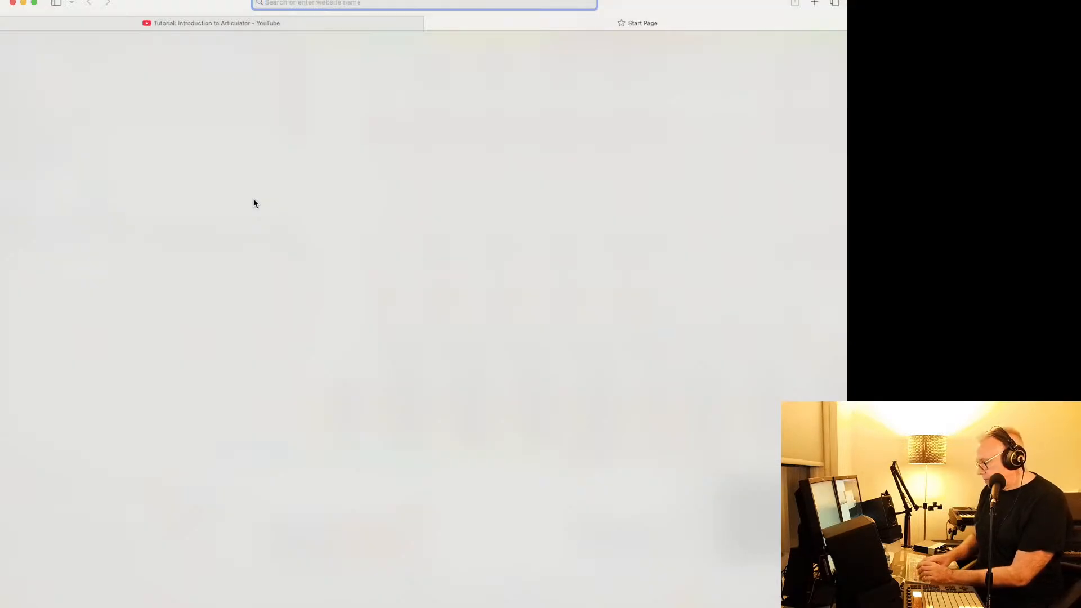
{"action": "type", "text": "audi"}
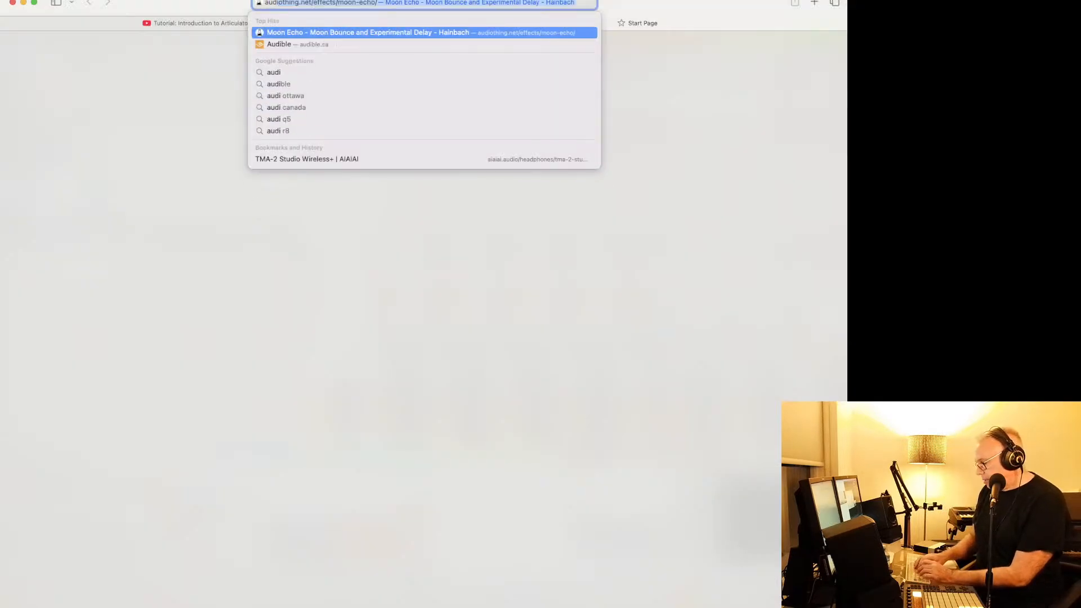
{"action": "type", "text": "ja osco"}
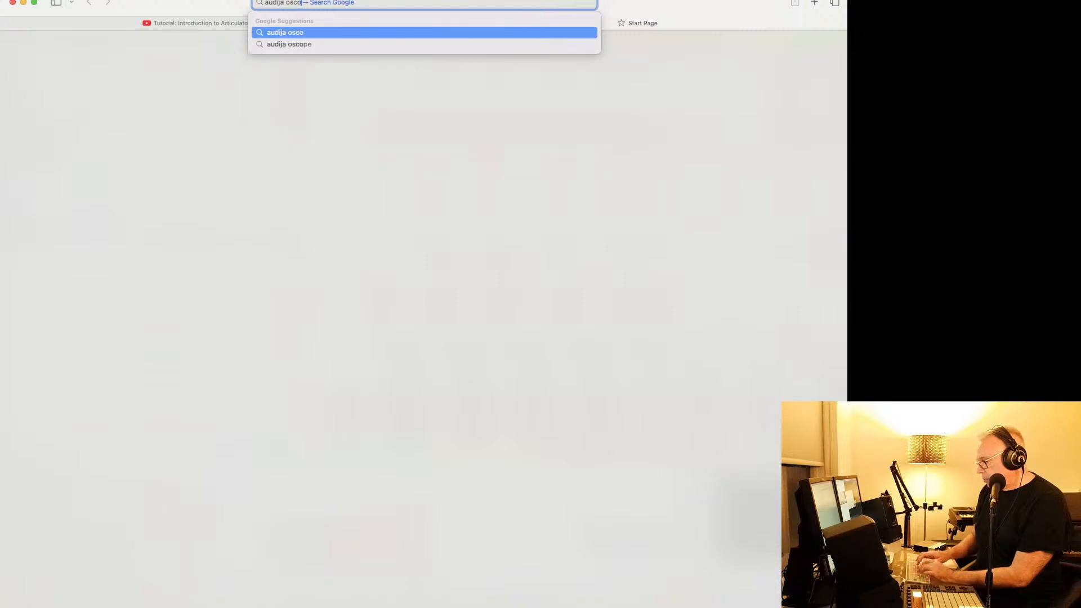
{"action": "type", "text": "pe"}
{"action": "key", "text": "Return"}
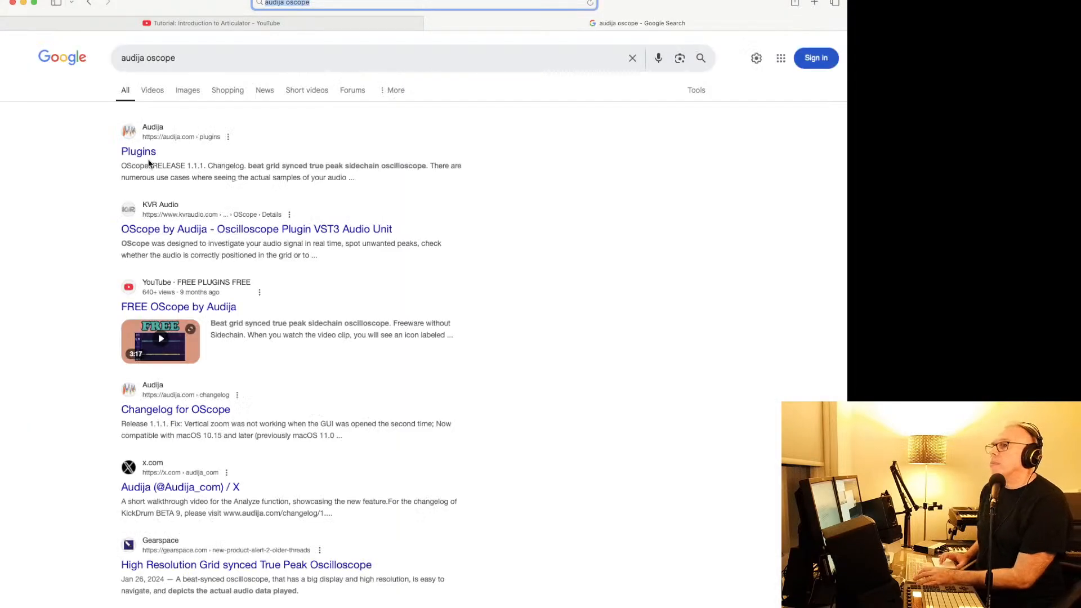
Step: Open Audija's Plugins page from the search results and examine the OScope listing and its download and purchase options
{"action": "left_click", "coordinate": [136, 153]}
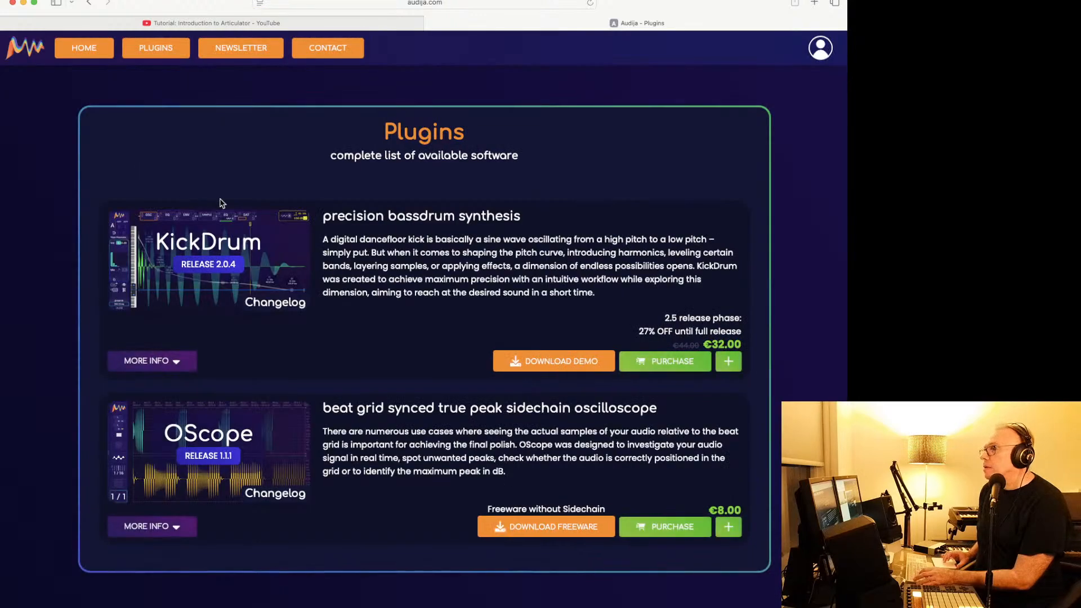
{"action": "scroll", "coordinate": [294, 267], "scroll_direction": "down", "scroll_amount": 2}
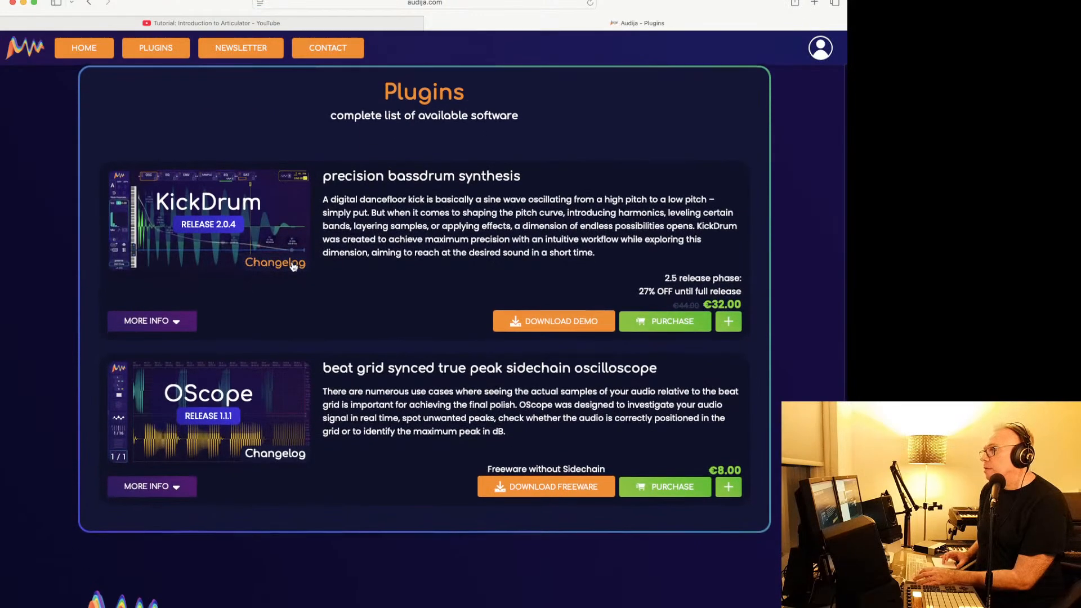
{"action": "scroll", "coordinate": [294, 267], "scroll_direction": "down", "scroll_amount": 2}
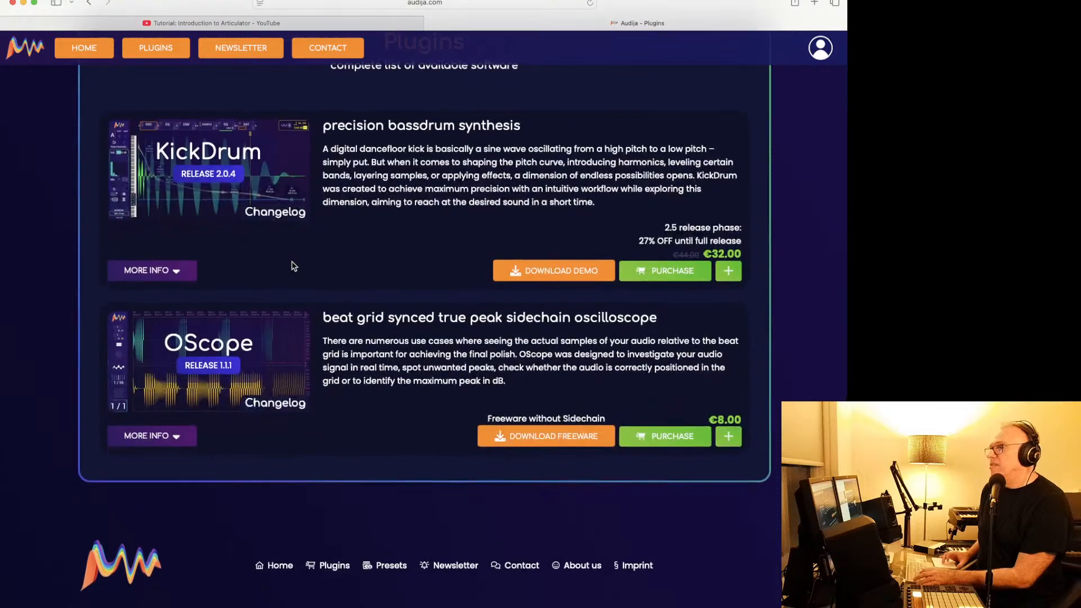
{"action": "scroll", "coordinate": [294, 267], "scroll_direction": "down", "scroll_amount": 1}
{"action": "scroll", "coordinate": [294, 267], "scroll_direction": "up", "scroll_amount": 1}
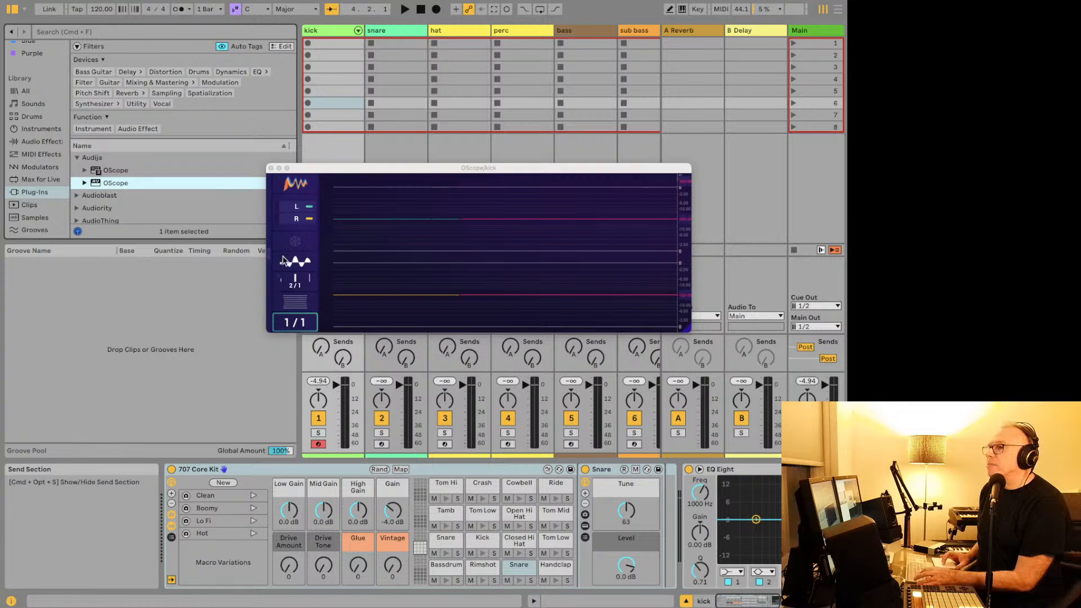
Step: Back in Ableton Live, close the OScope window and expand the Audioblast plug-ins
{"action": "left_click", "coordinate": [271, 168]}
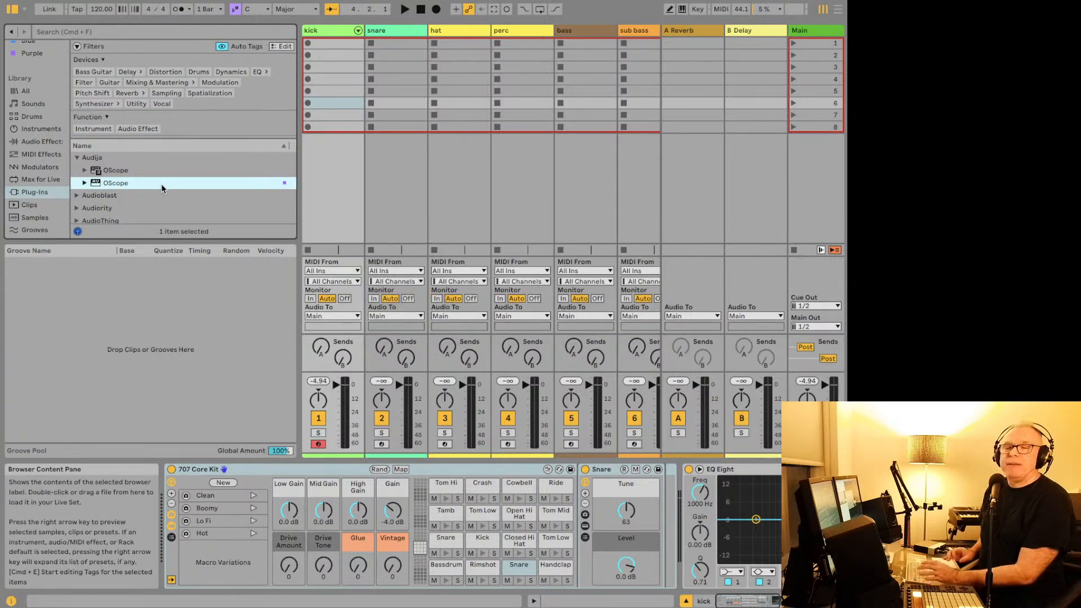
{"action": "scroll", "coordinate": [157, 189], "scroll_direction": "down", "scroll_amount": 2}
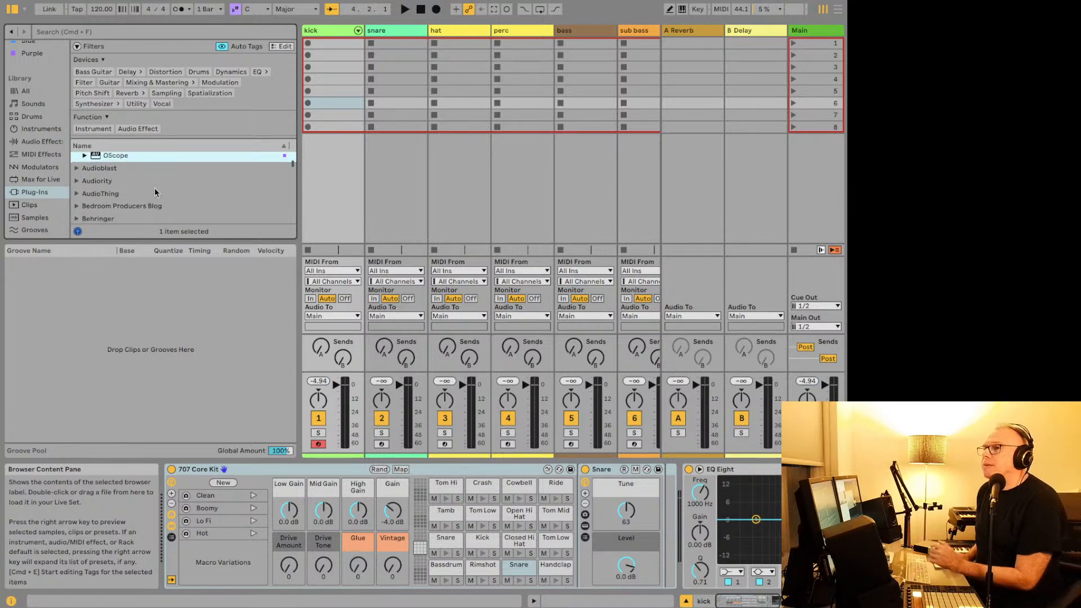
{"action": "left_click", "coordinate": [76, 168]}
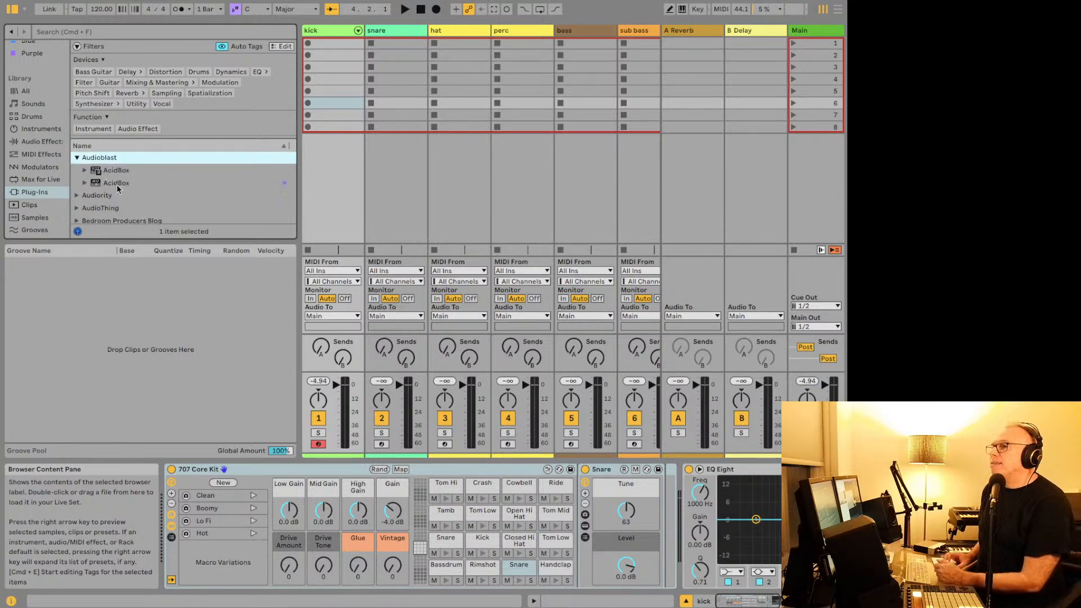
{"action": "scroll", "coordinate": [117, 189], "scroll_direction": "down", "scroll_amount": 1}
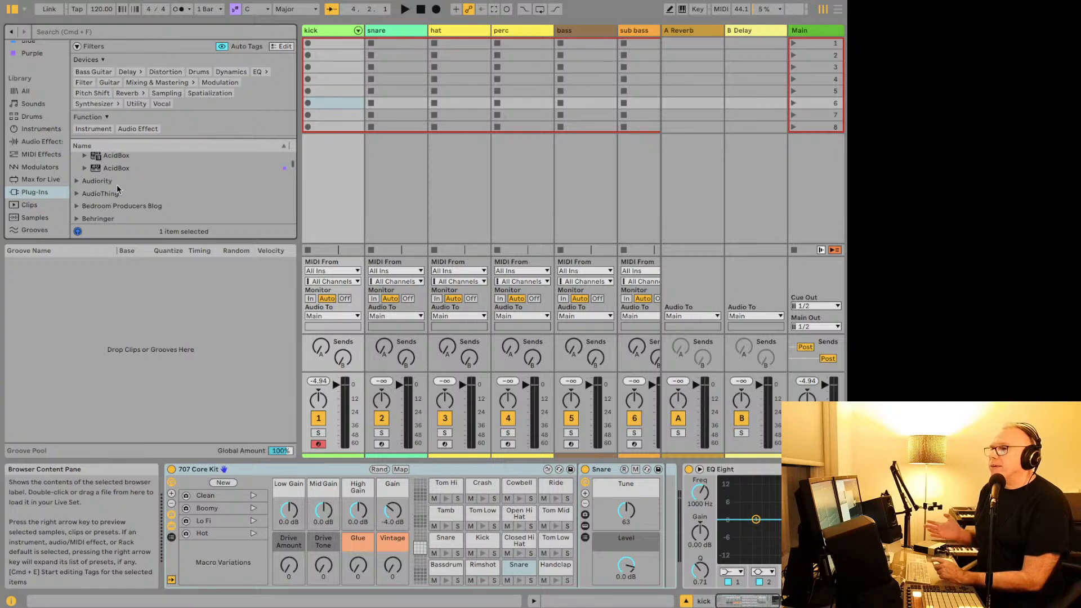
{"action": "scroll", "coordinate": [117, 189], "scroll_direction": "down", "scroll_amount": 1}
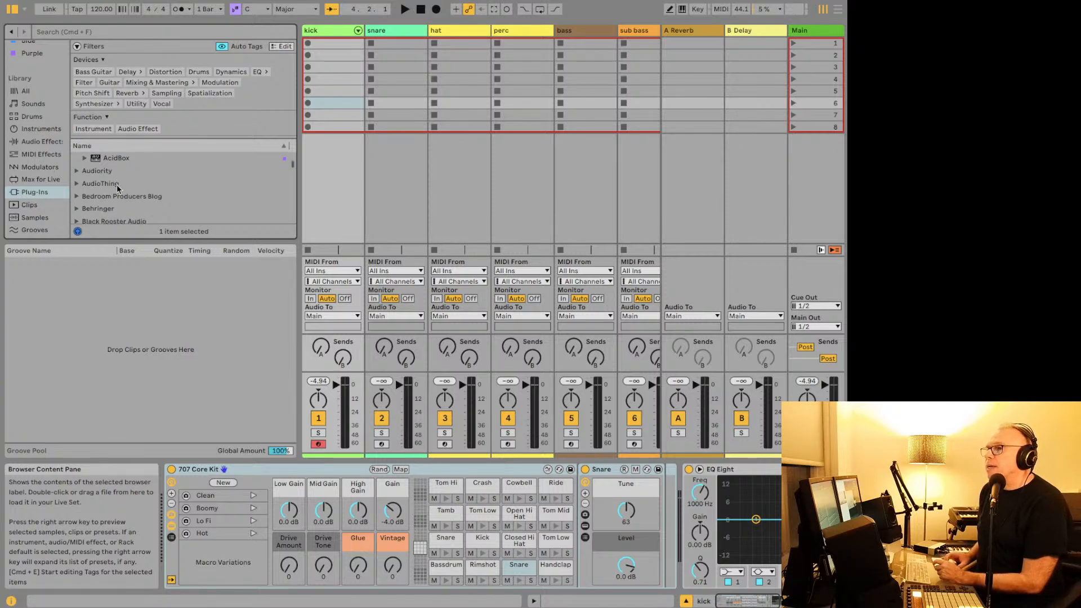
Step: Expand the Audiority plug-ins and load Pyros onto the kick track
{"action": "left_click", "coordinate": [77, 173]}
{"action": "left_click", "coordinate": [106, 184]}
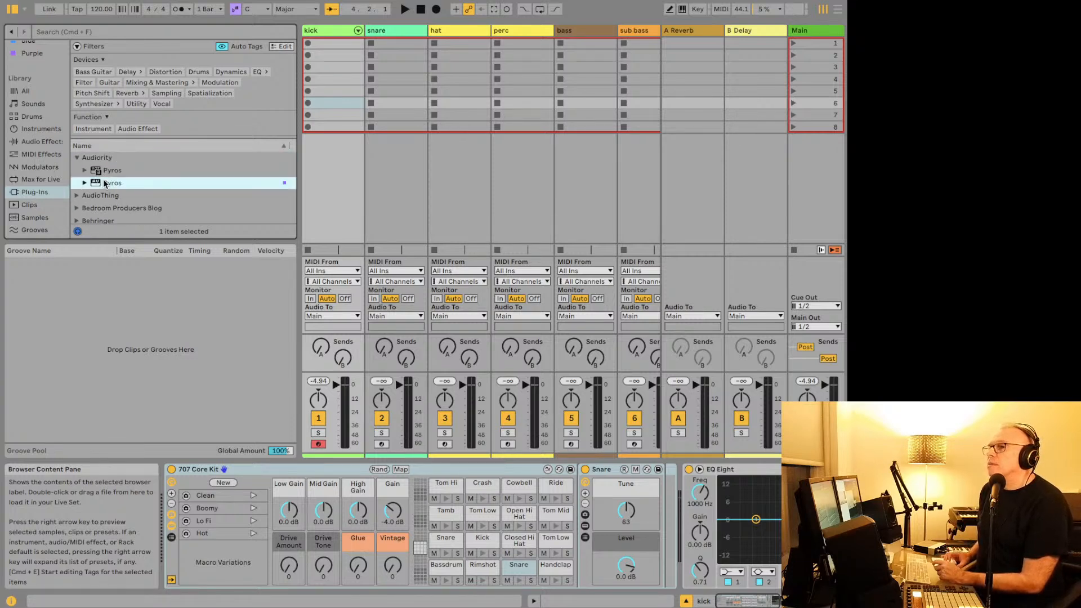
{"action": "double_click", "coordinate": [110, 182]}
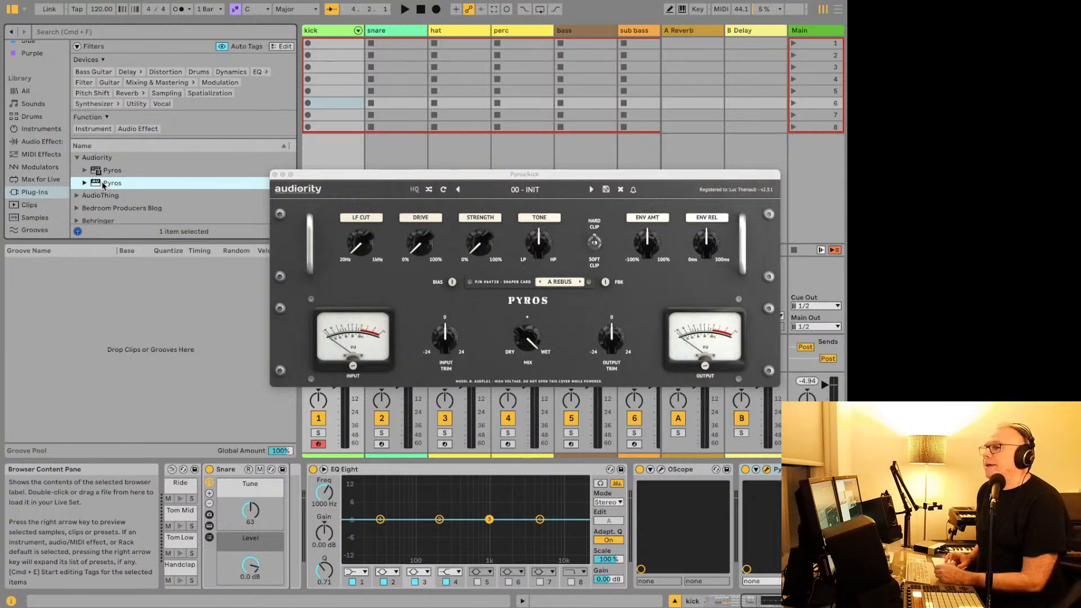
Step: Expand the AudioThing plug-ins and load Frostbite 2 onto the kick track
{"action": "scroll", "coordinate": [96, 180], "scroll_direction": "down", "scroll_amount": 2}
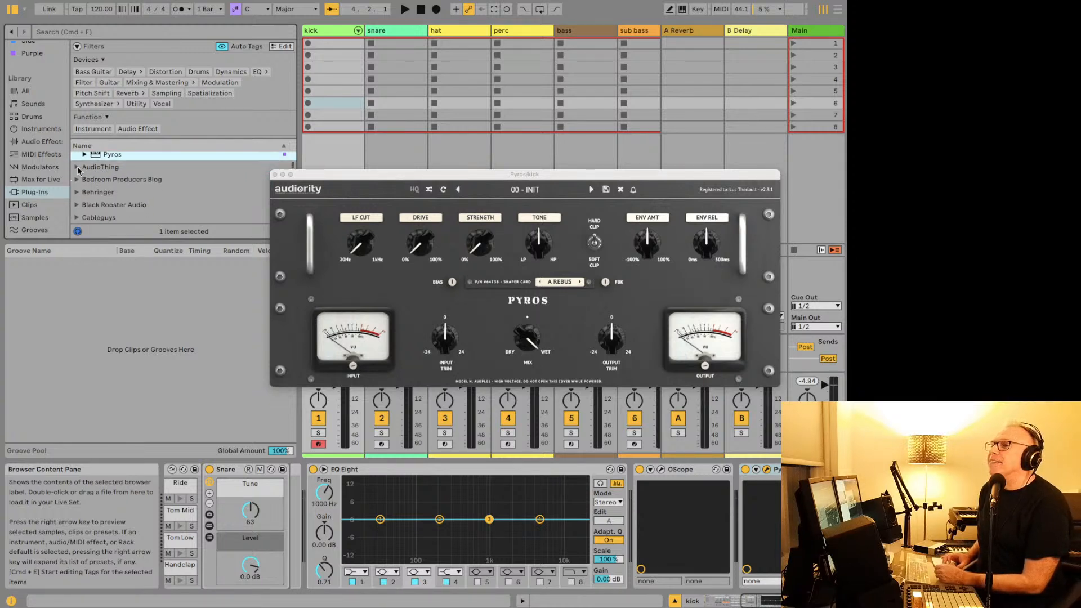
{"action": "left_click", "coordinate": [77, 168]}
{"action": "scroll", "coordinate": [101, 171], "scroll_direction": "down", "scroll_amount": 1}
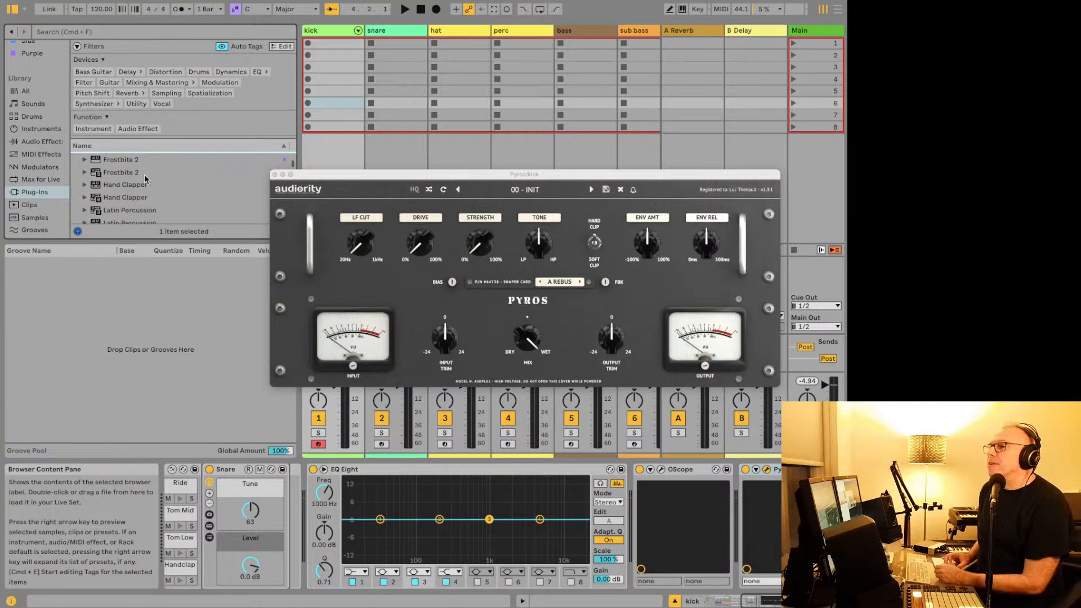
{"action": "scroll", "coordinate": [145, 179], "scroll_direction": "up", "scroll_amount": 1}
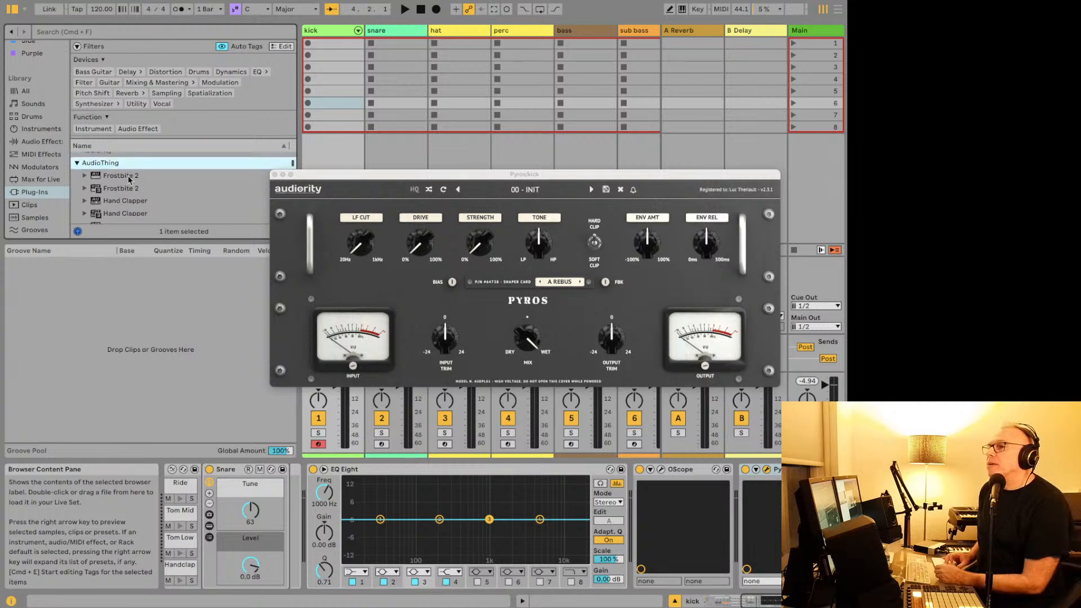
{"action": "left_click", "coordinate": [129, 176]}
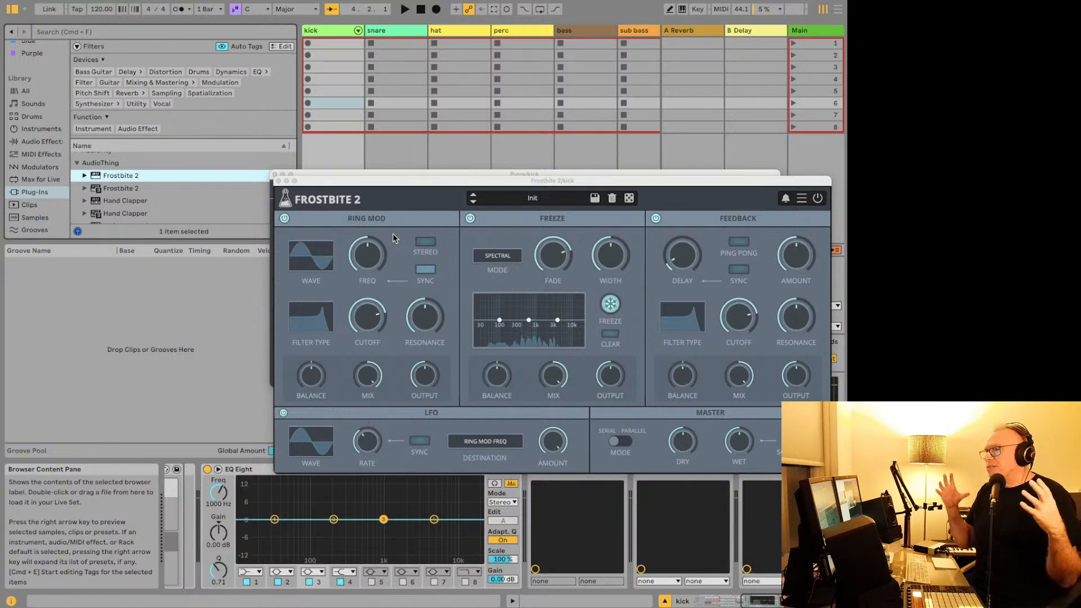
Step: Load the factory preset Cold Ice in Frostbite 2, randomize its settings, and move the plug-in window clear of the device chain
{"action": "left_click", "coordinate": [531, 205]}
{"action": "left_click", "coordinate": [533, 203]}
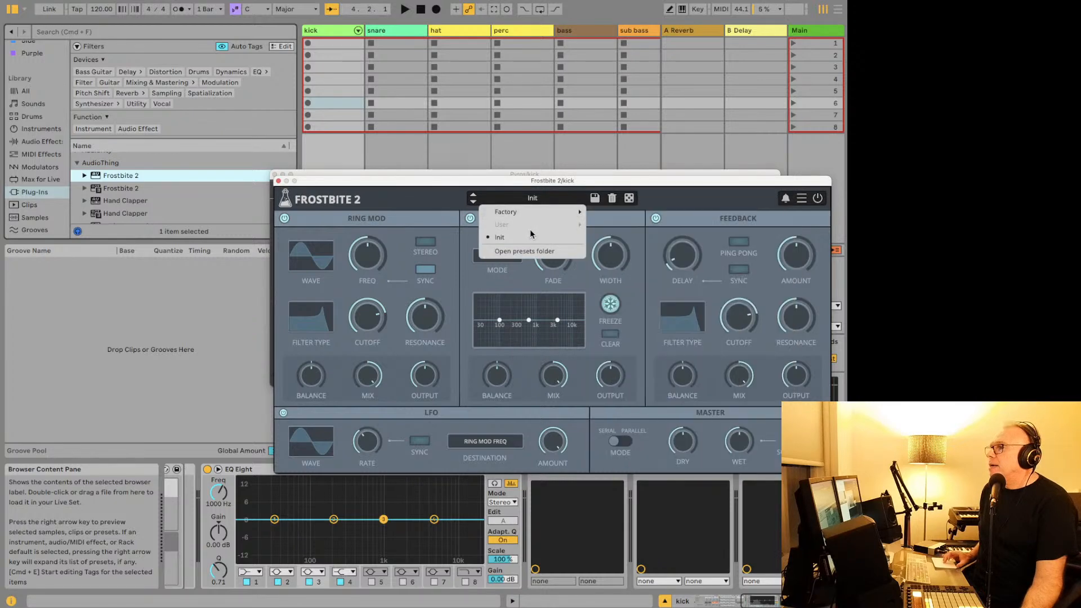
{"action": "mouse_move", "coordinate": [546, 213]}
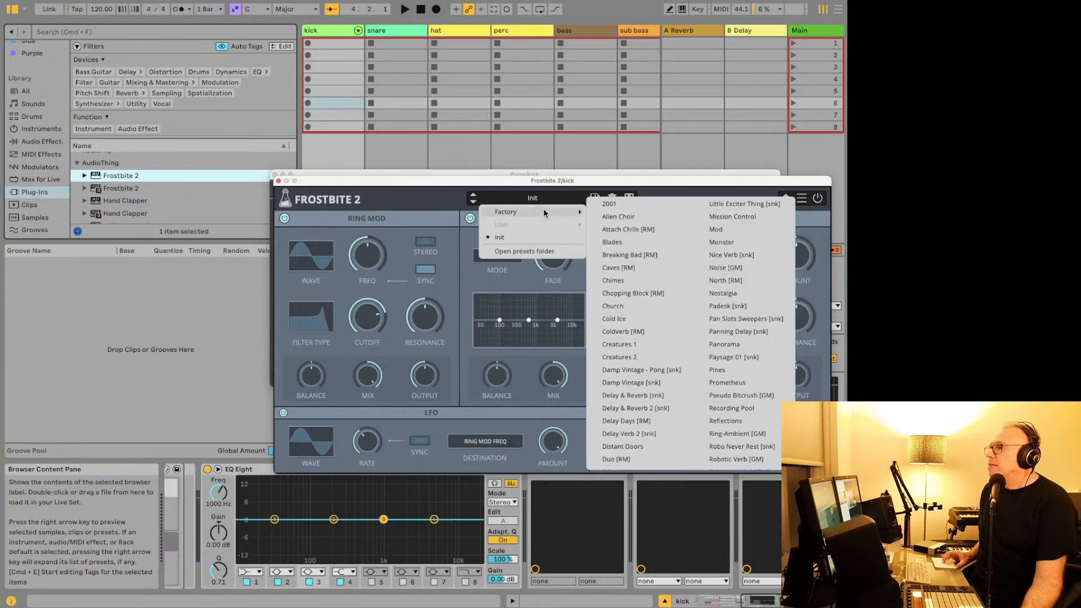
{"action": "left_click", "coordinate": [625, 319]}
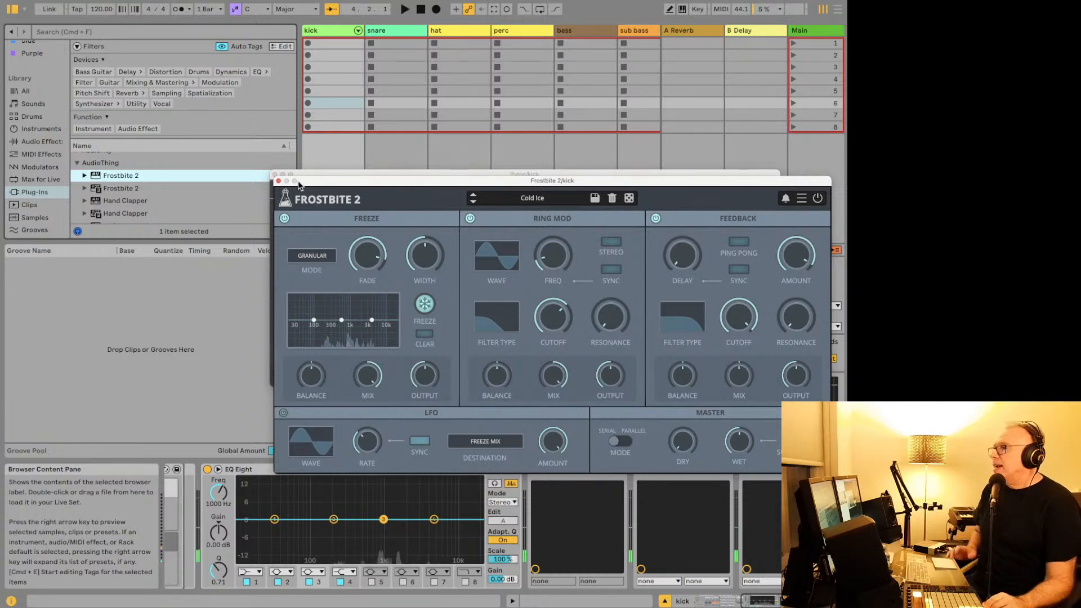
{"action": "left_click", "coordinate": [629, 198]}
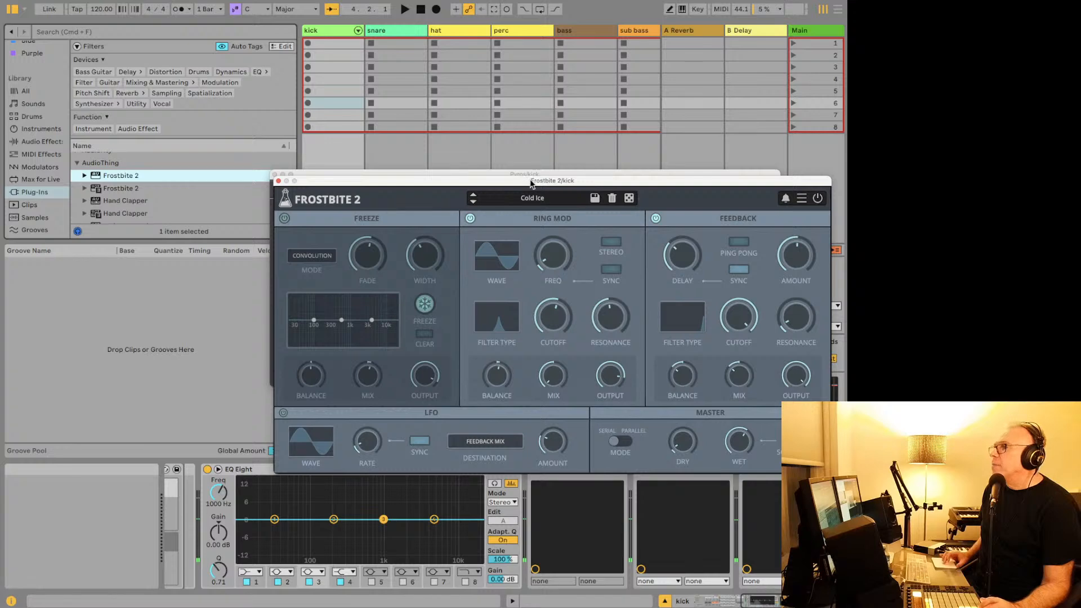
{"action": "left_click_drag", "start_coordinate": [531, 184], "coordinate": [520, 100]}
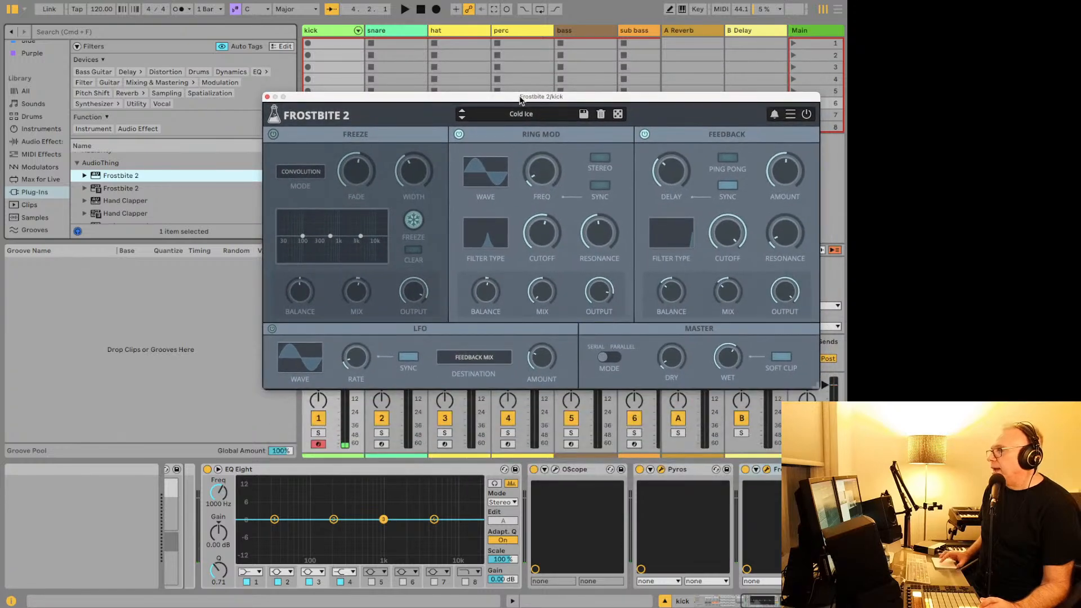
Step: Deactivate OScope on the kick track and switch Pyros and Frostbite 2 off and back on to compare the sound
{"action": "left_click", "coordinate": [639, 469]}
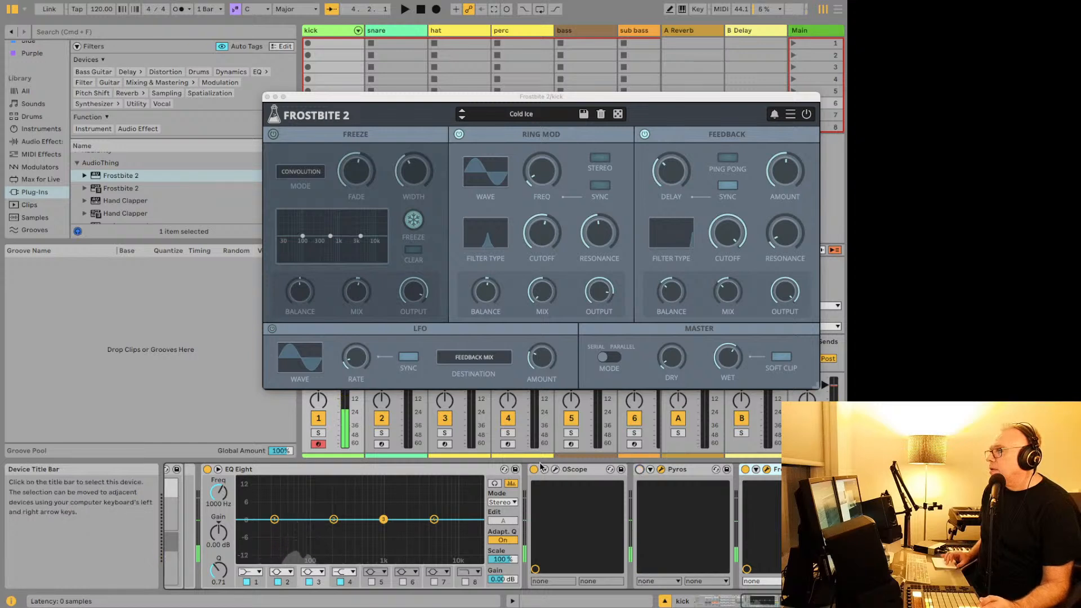
{"action": "left_click", "coordinate": [746, 469]}
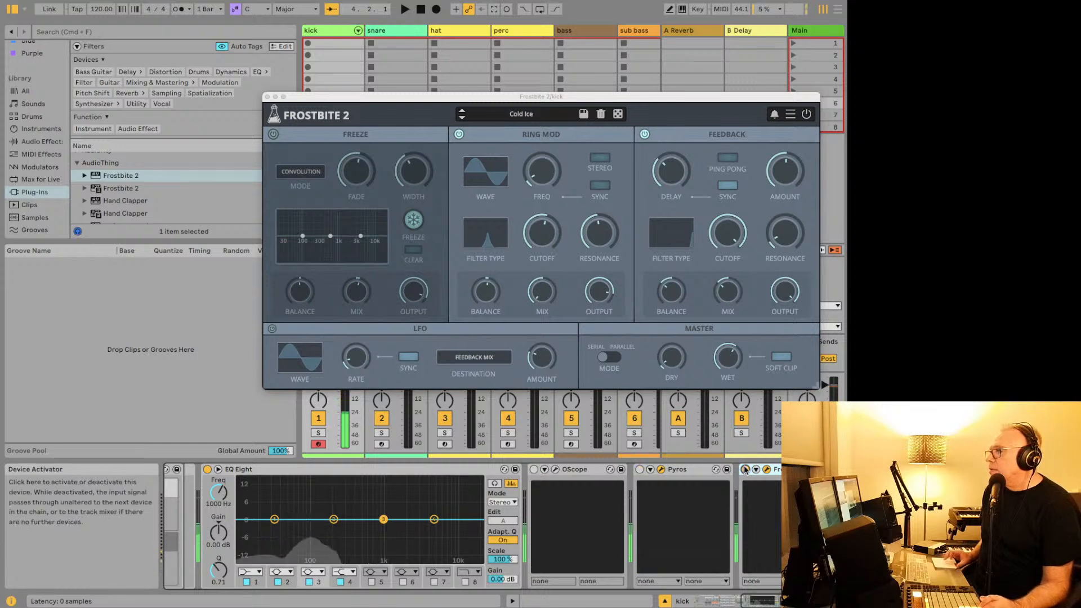
{"action": "left_click", "coordinate": [745, 470]}
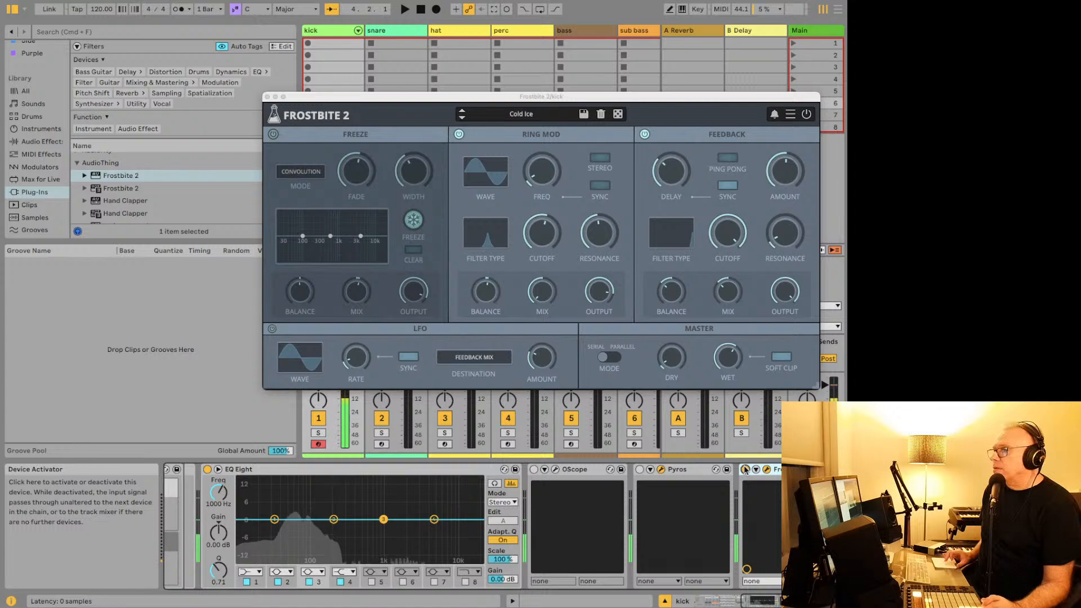
{"action": "left_click", "coordinate": [745, 469]}
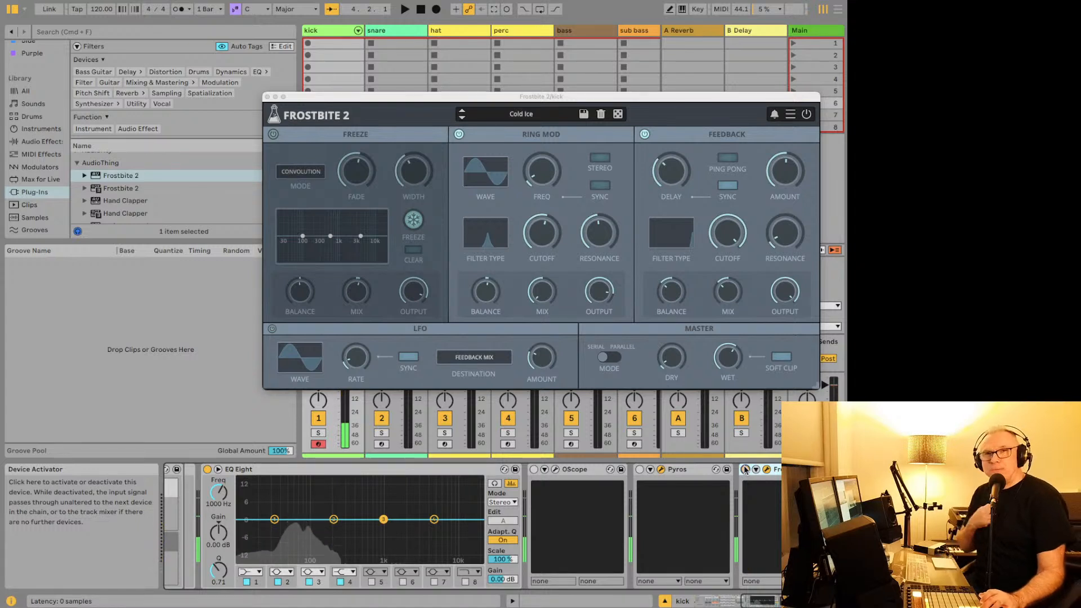
{"action": "left_click", "coordinate": [640, 469]}
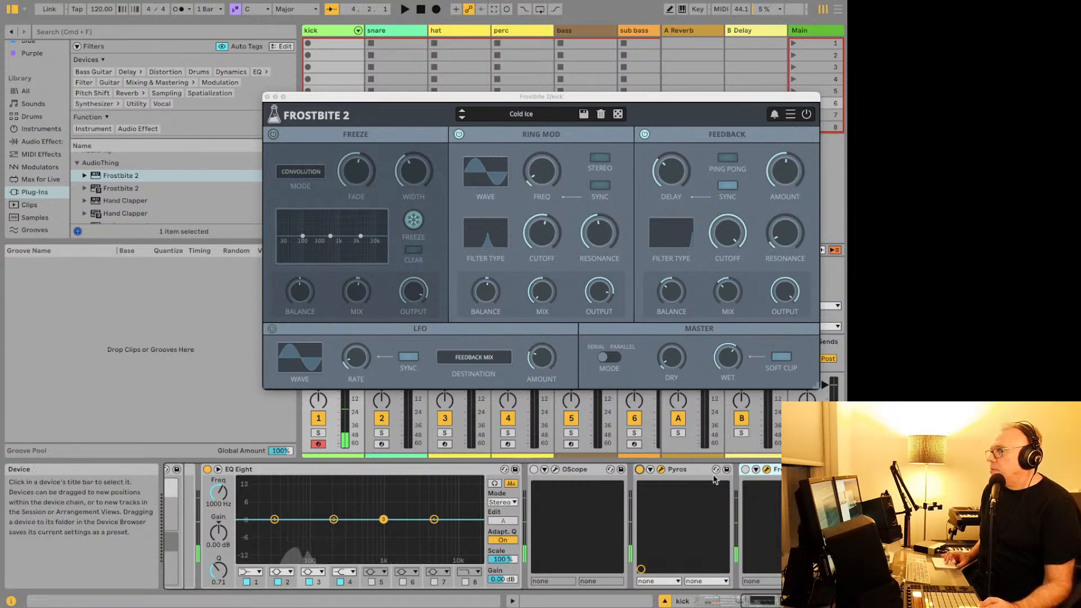
{"action": "left_click", "coordinate": [746, 470]}
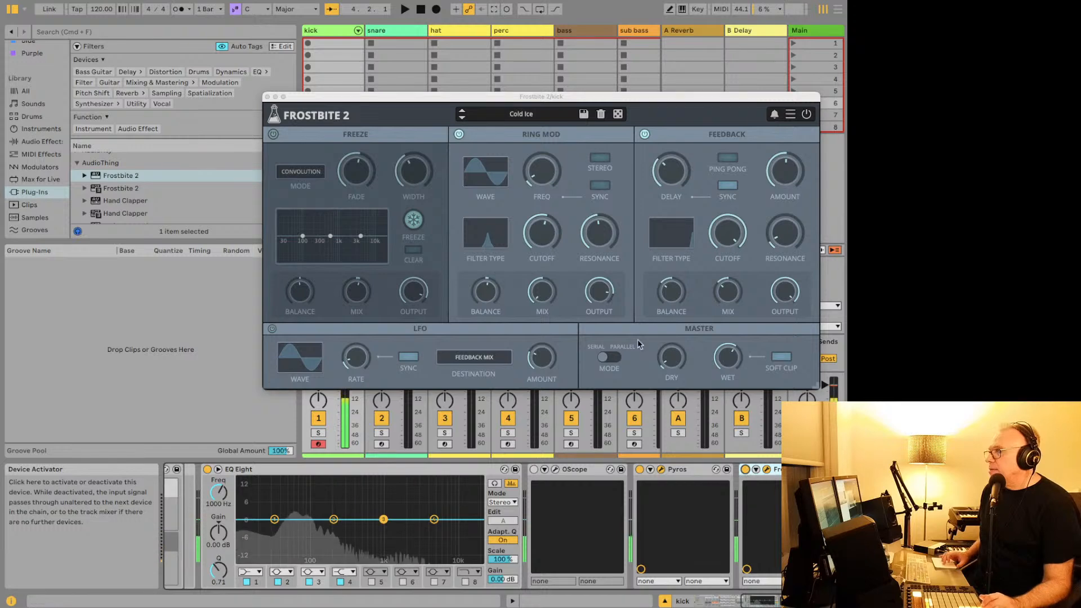
Step: Randomize the Frostbite 2 settings several times to audition different variations on the kick track
{"action": "left_click", "coordinate": [618, 114]}
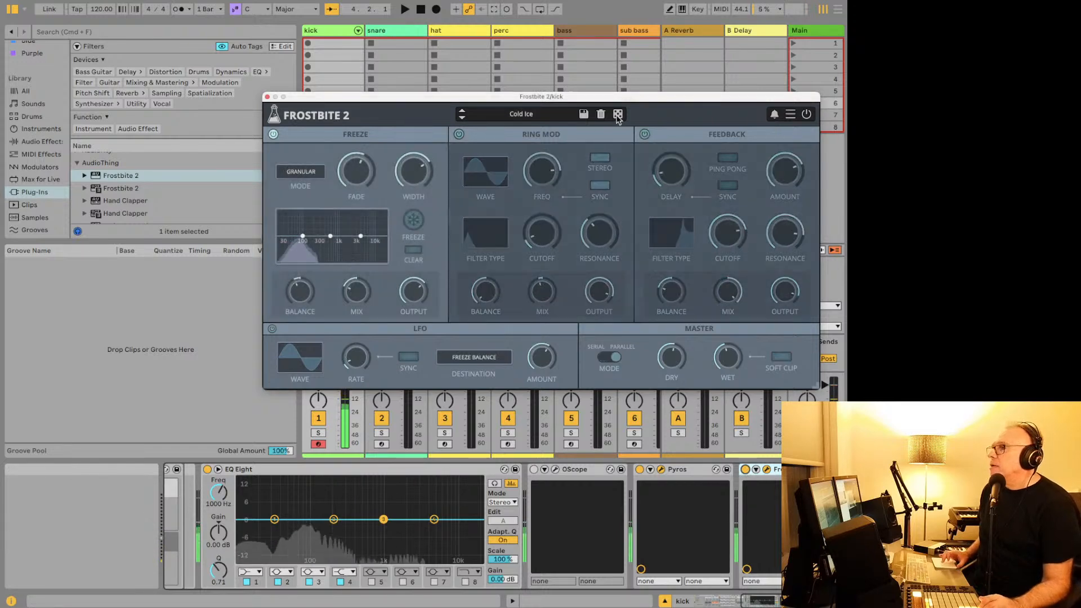
{"action": "left_click", "coordinate": [618, 114]}
{"action": "left_click", "coordinate": [618, 114]}
{"action": "left_click", "coordinate": [617, 115]}
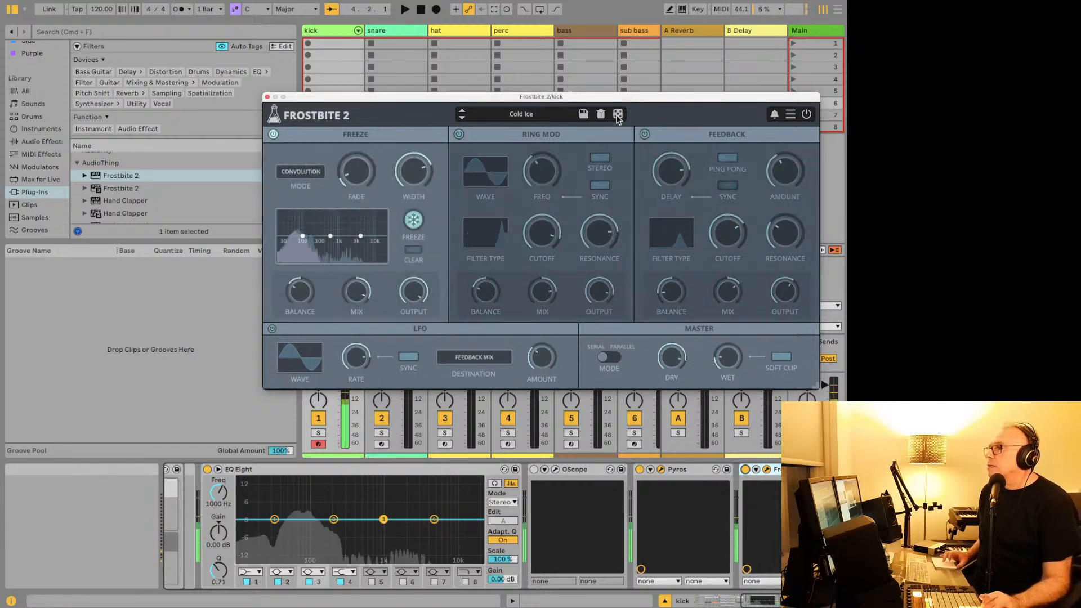
{"action": "left_click", "coordinate": [618, 115]}
{"action": "left_click", "coordinate": [618, 114]}
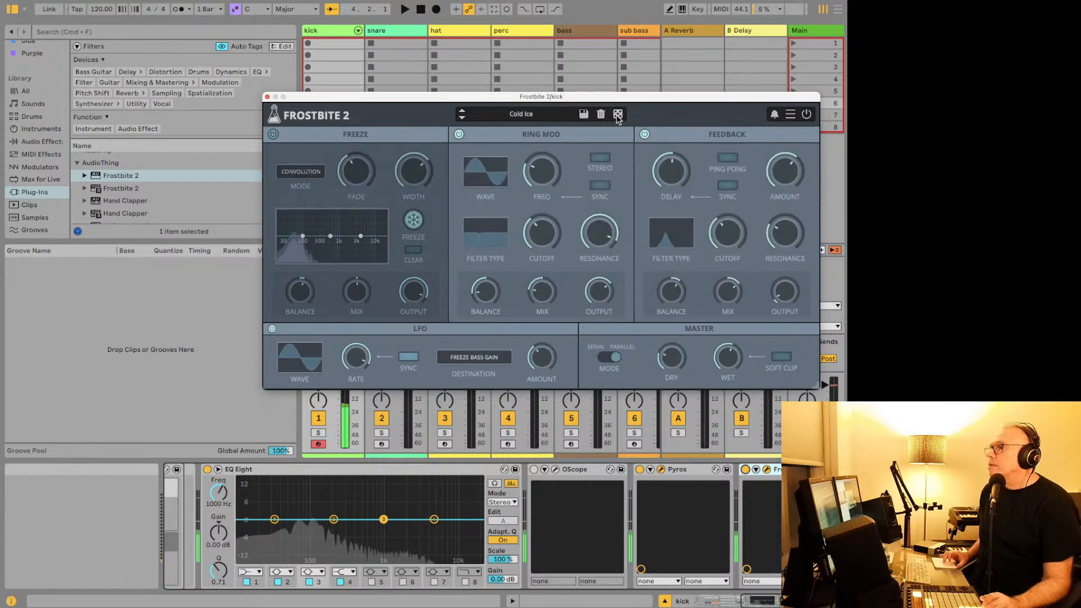
{"action": "left_click", "coordinate": [618, 114]}
Step: Load the Noise [GM] factory preset in Frostbite 2 and advance to the North [RM] preset
{"action": "left_click", "coordinate": [537, 117]}
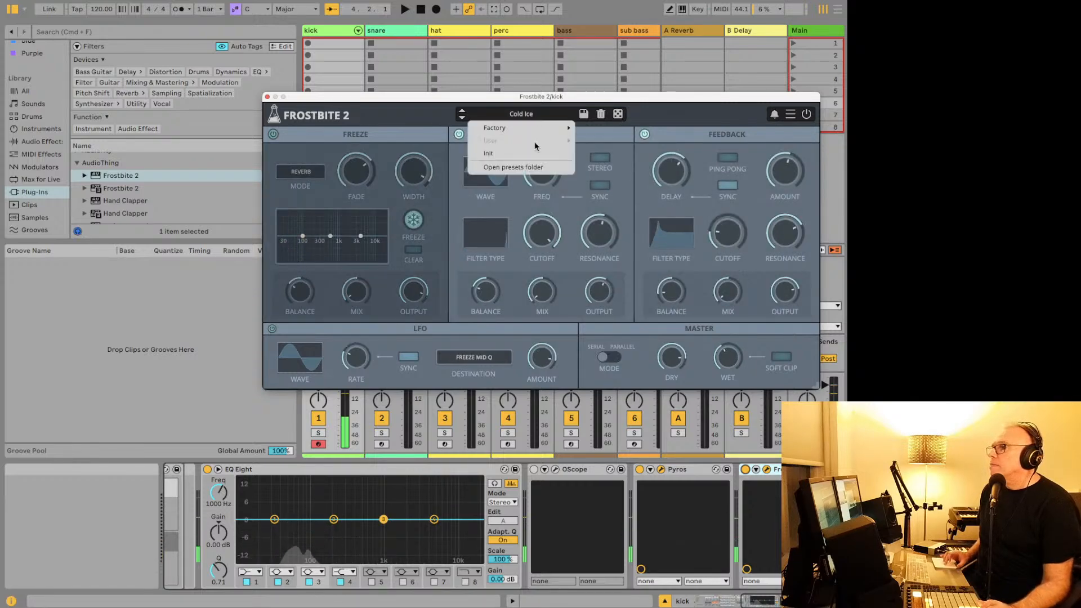
{"action": "mouse_move", "coordinate": [496, 128]}
{"action": "left_click", "coordinate": [727, 184]}
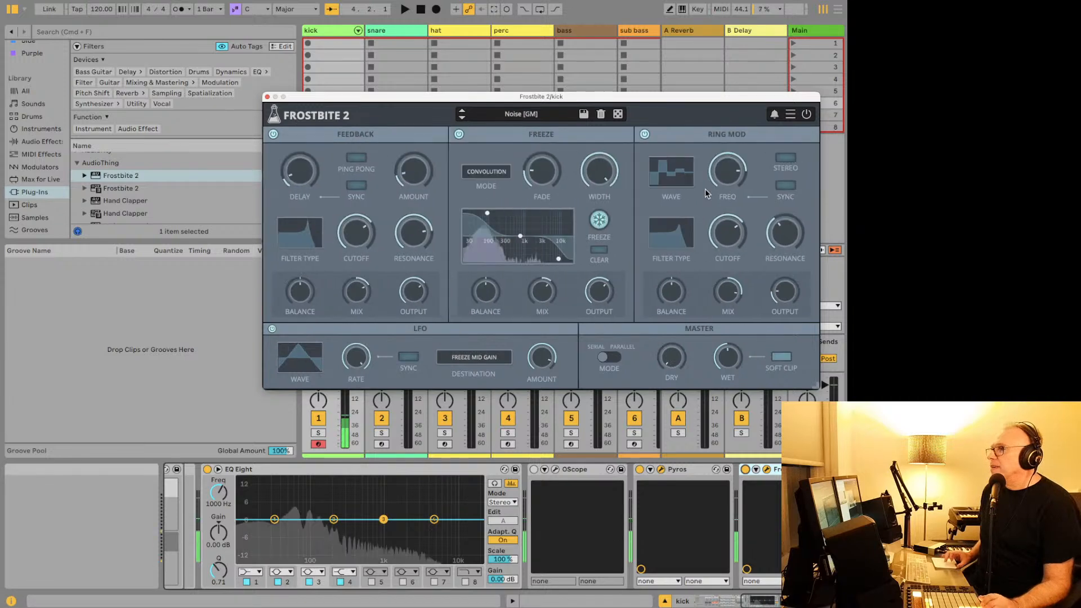
{"action": "left_click", "coordinate": [463, 119]}
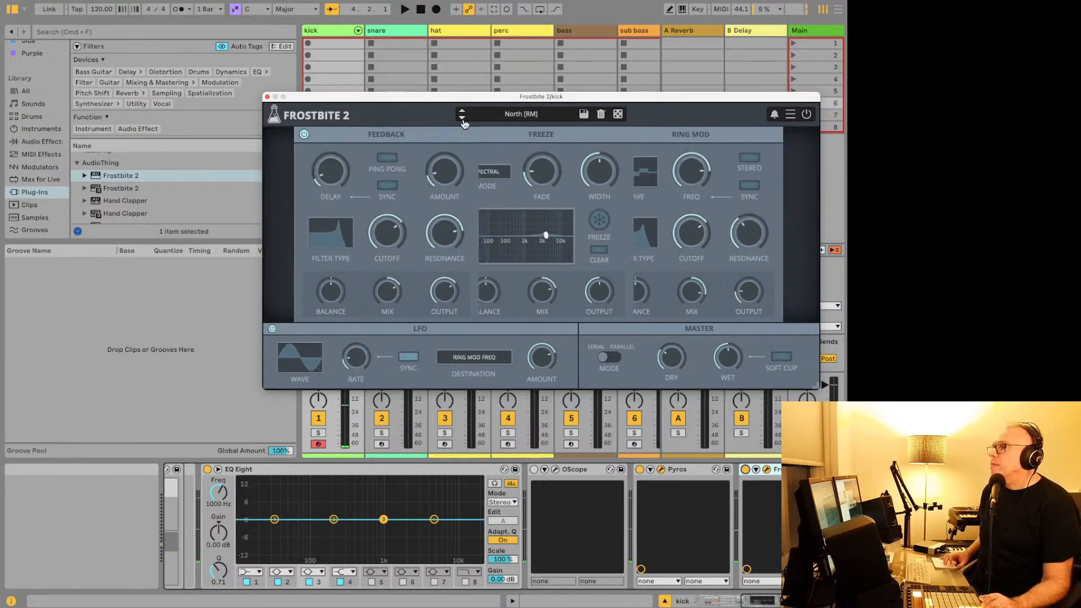
Step: Randomize Frostbite 2 repeatedly from the North [RM] preset to hear further variations
{"action": "left_click", "coordinate": [617, 115]}
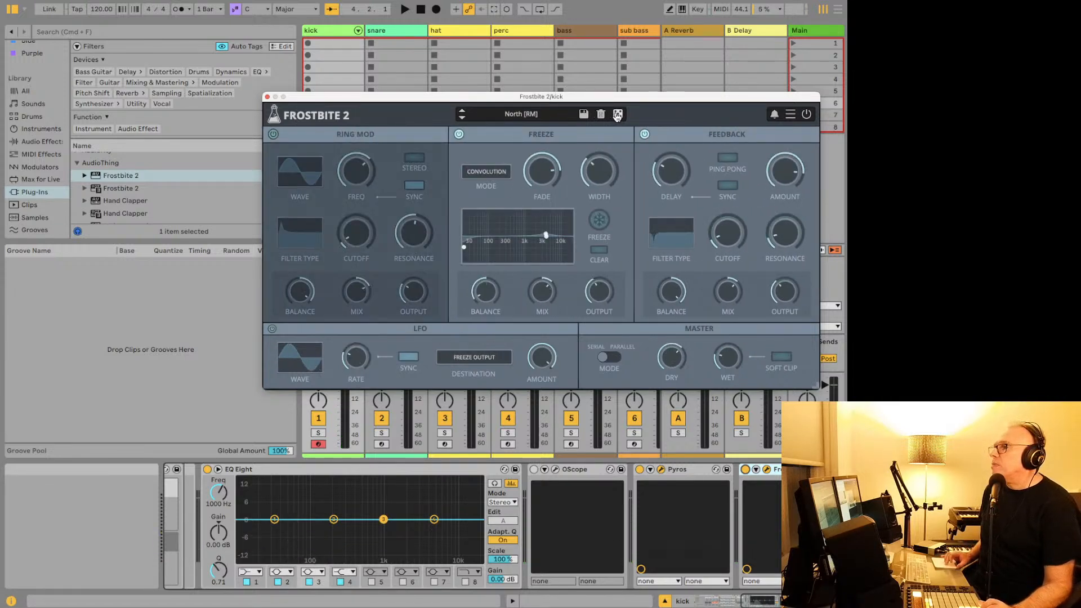
{"action": "left_click", "coordinate": [617, 115]}
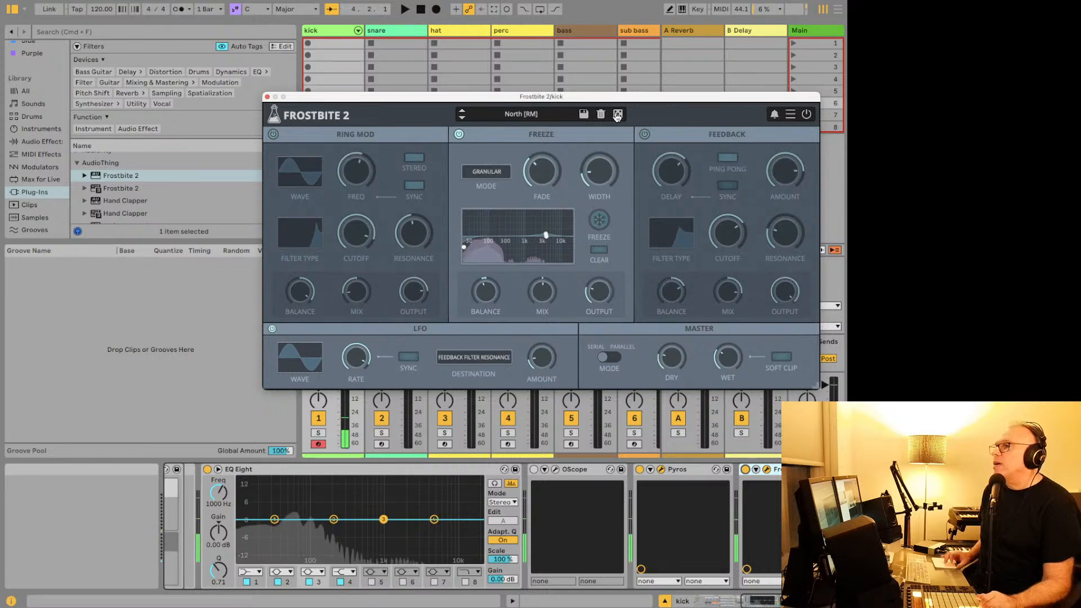
{"action": "left_click", "coordinate": [617, 115]}
{"action": "left_click", "coordinate": [617, 115]}
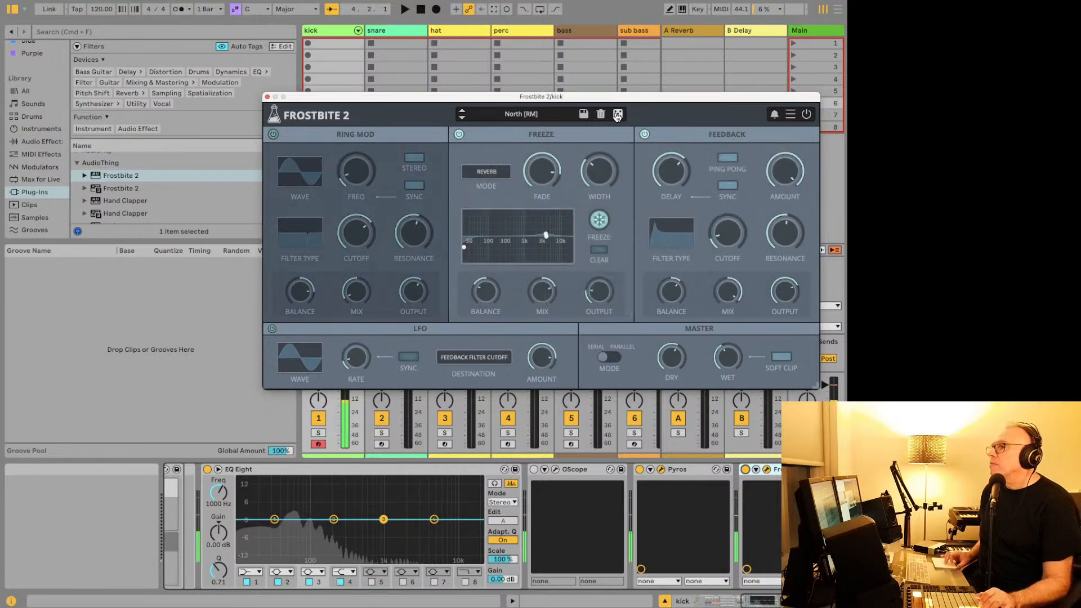
{"action": "left_click", "coordinate": [617, 115]}
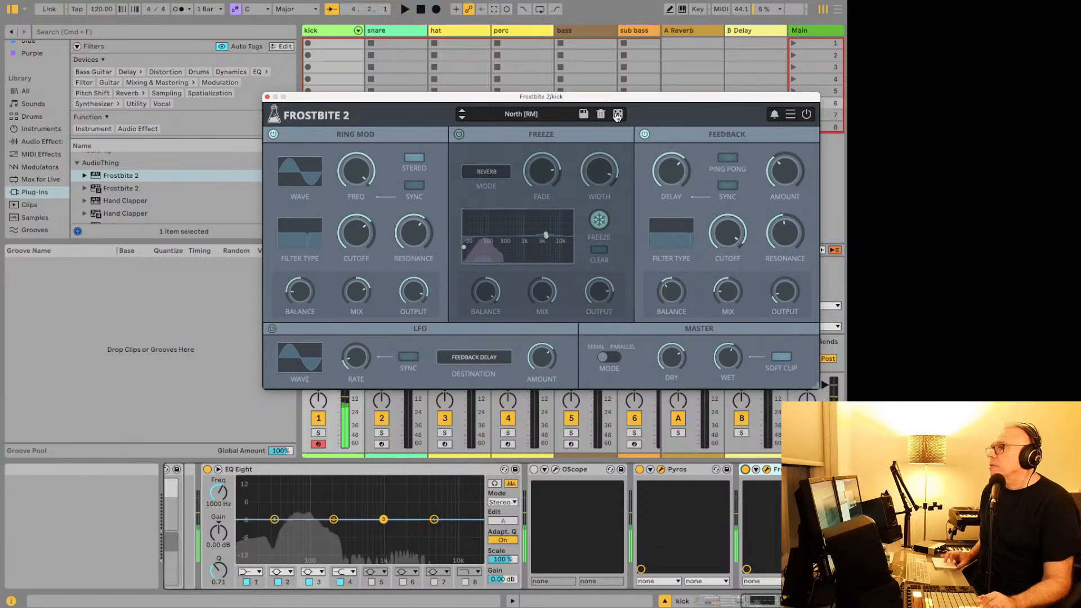
Step: Load the Pines factory preset in Frostbite 2 and move its window slightly higher
{"action": "left_click", "coordinate": [521, 114]}
{"action": "mouse_move", "coordinate": [523, 128]}
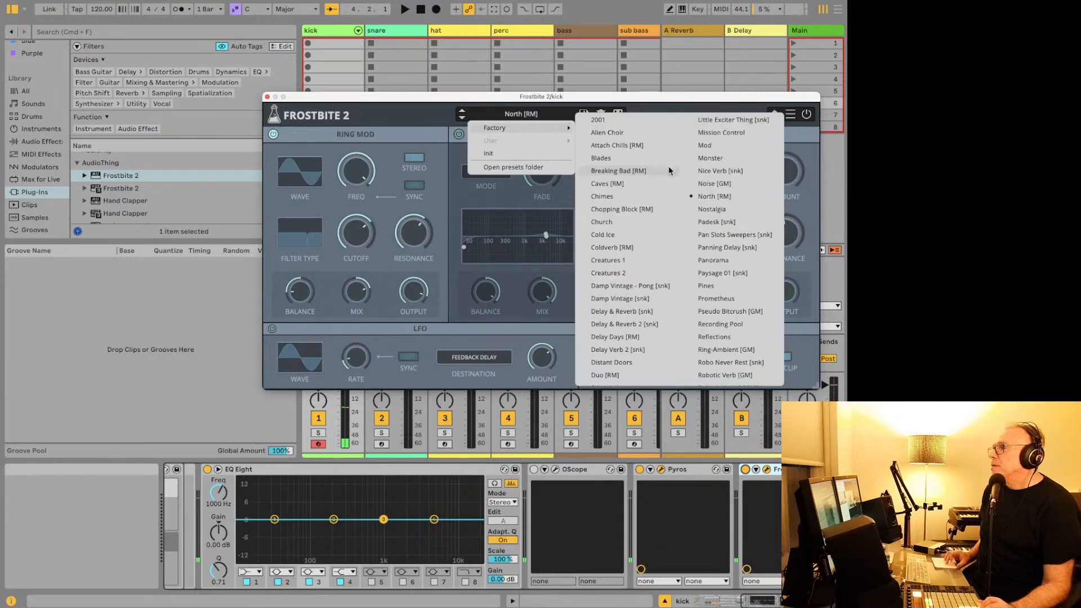
{"action": "left_click", "coordinate": [732, 286]}
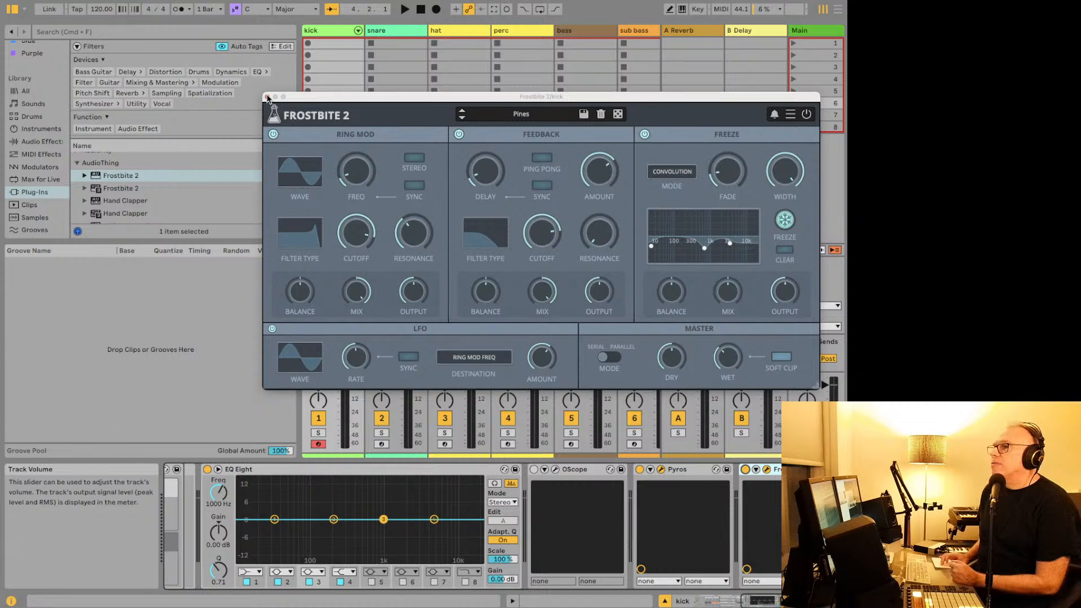
{"action": "left_click_drag", "start_coordinate": [304, 104], "coordinate": [295, 78]}
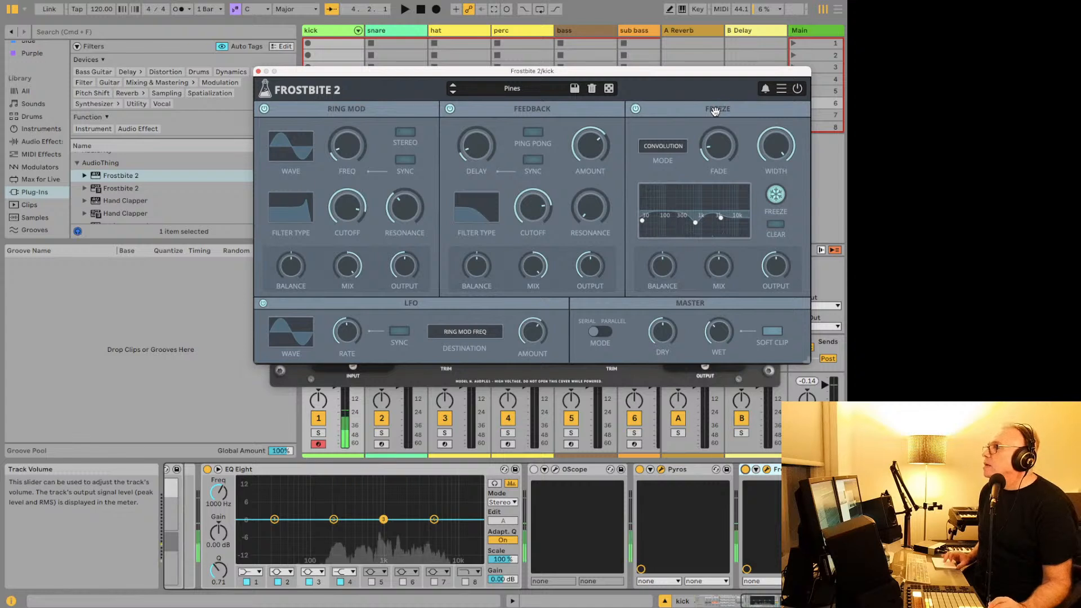
Step: Switch Frostbite 2's Freeze off and on repeatedly to demonstrate the effect, leaving it on
{"action": "left_click", "coordinate": [775, 195]}
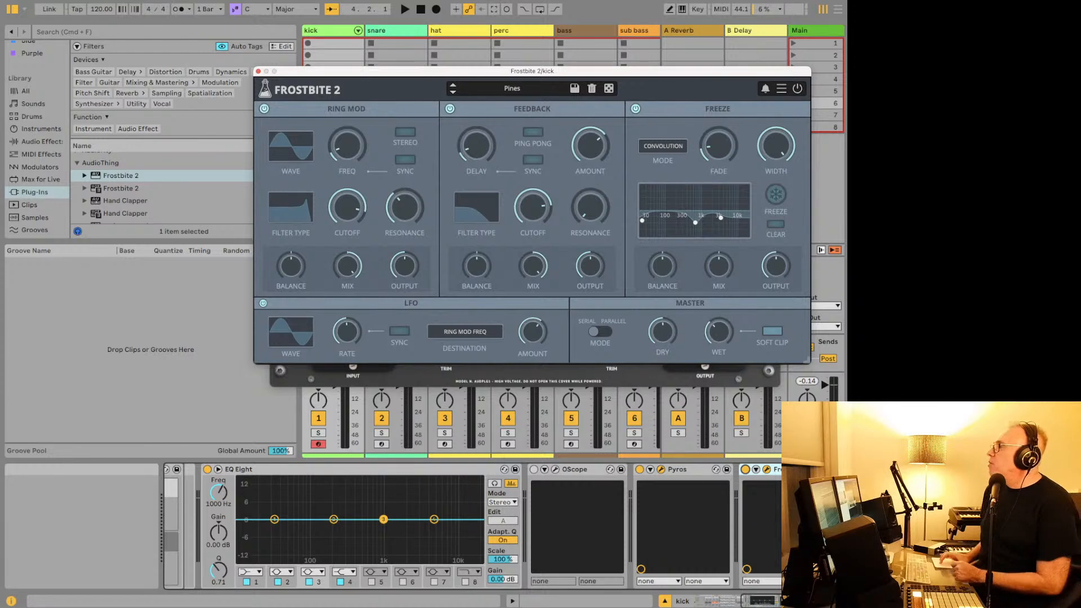
{"action": "key", "text": "super+alt+p"}
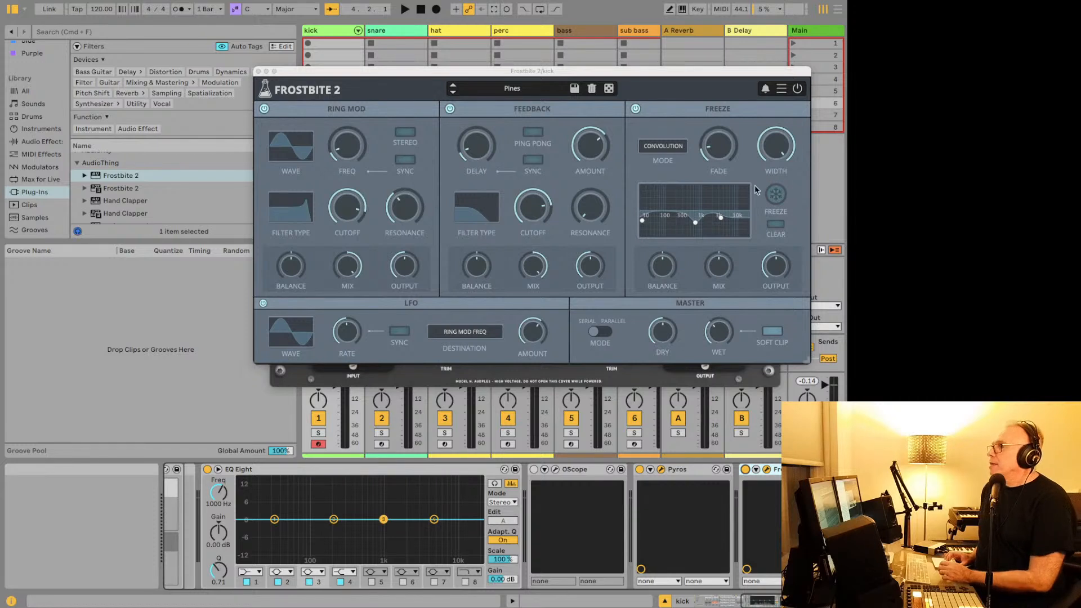
{"action": "left_click", "coordinate": [776, 194]}
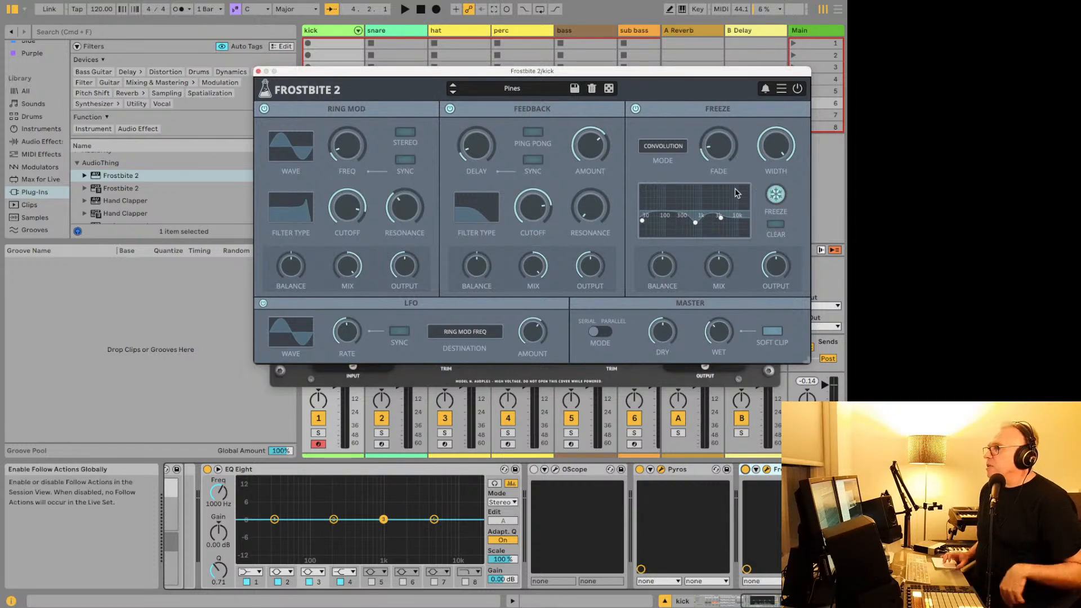
{"action": "left_click", "coordinate": [772, 195]}
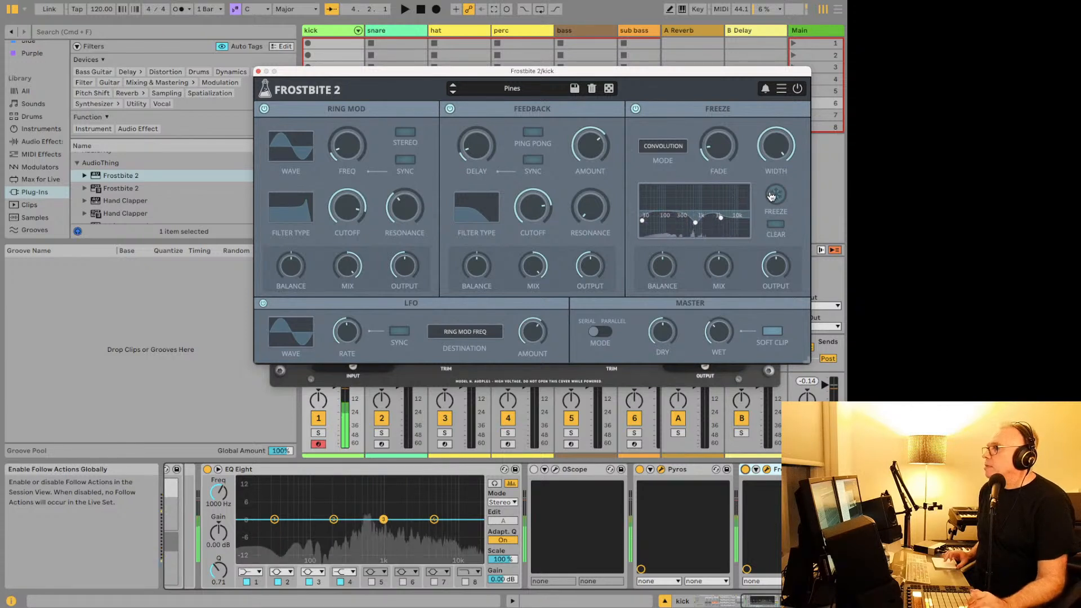
{"action": "left_click", "coordinate": [773, 195]}
{"action": "left_click", "coordinate": [772, 195]}
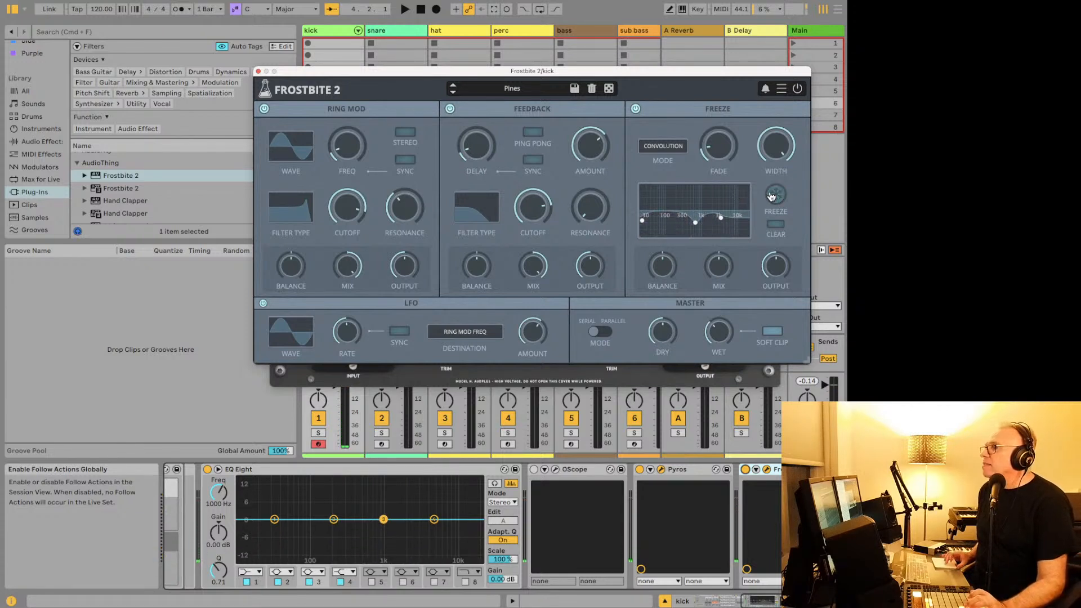
{"action": "left_click", "coordinate": [777, 195]}
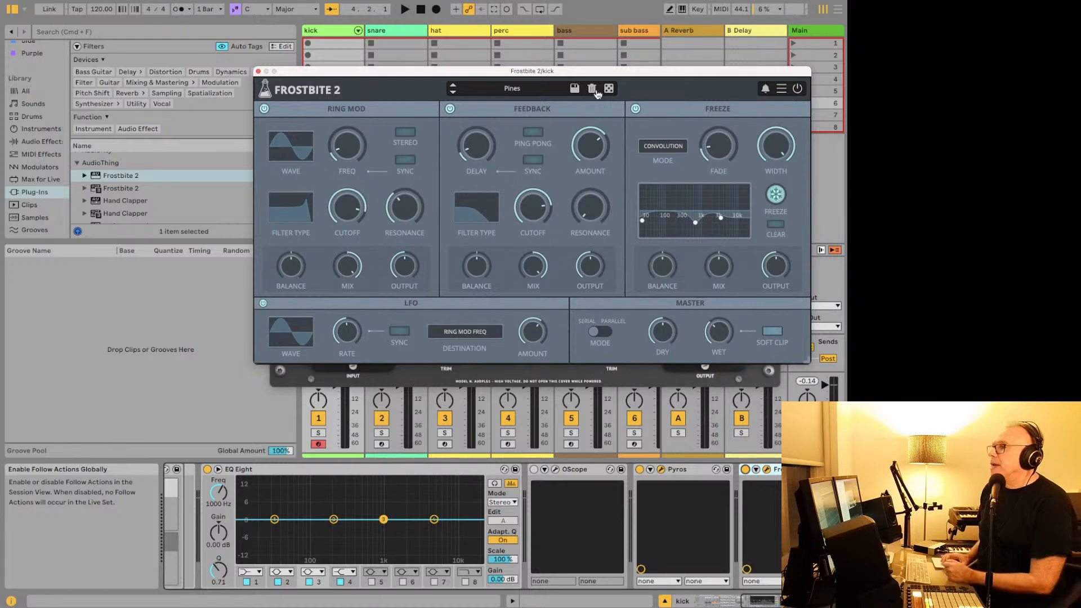
Step: Close the Frostbite 2 and Pyros plug-in windows
{"action": "left_click", "coordinate": [258, 72]}
{"action": "left_click", "coordinate": [134, 202]}
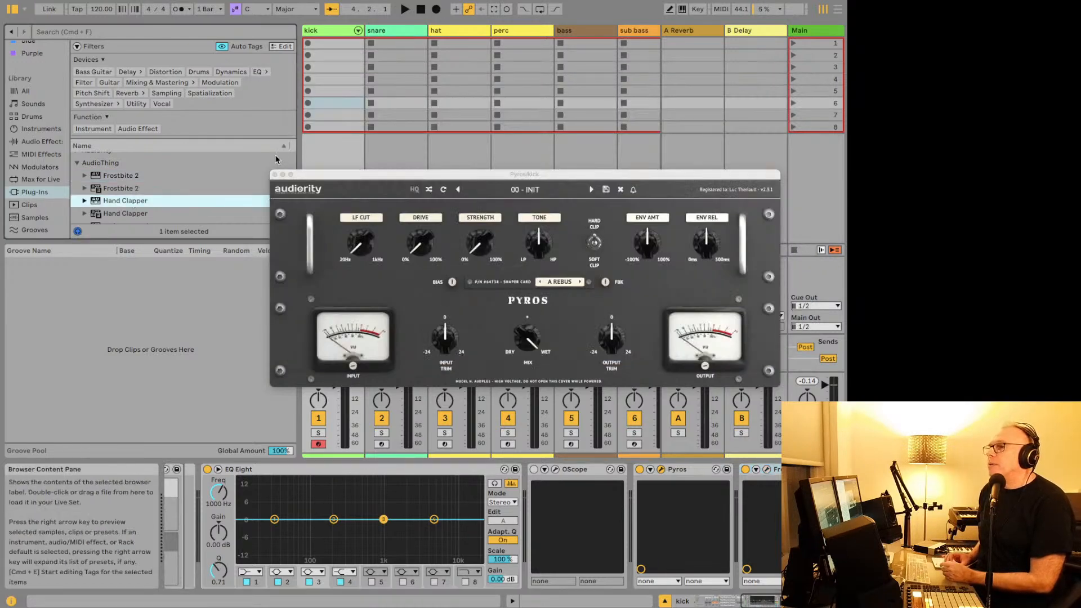
{"action": "left_click", "coordinate": [275, 175]}
Step: Load AudioThing's Latin Percussion instrument from the plug-in list onto the kick track
{"action": "scroll", "coordinate": [163, 202], "scroll_direction": "down", "scroll_amount": 1}
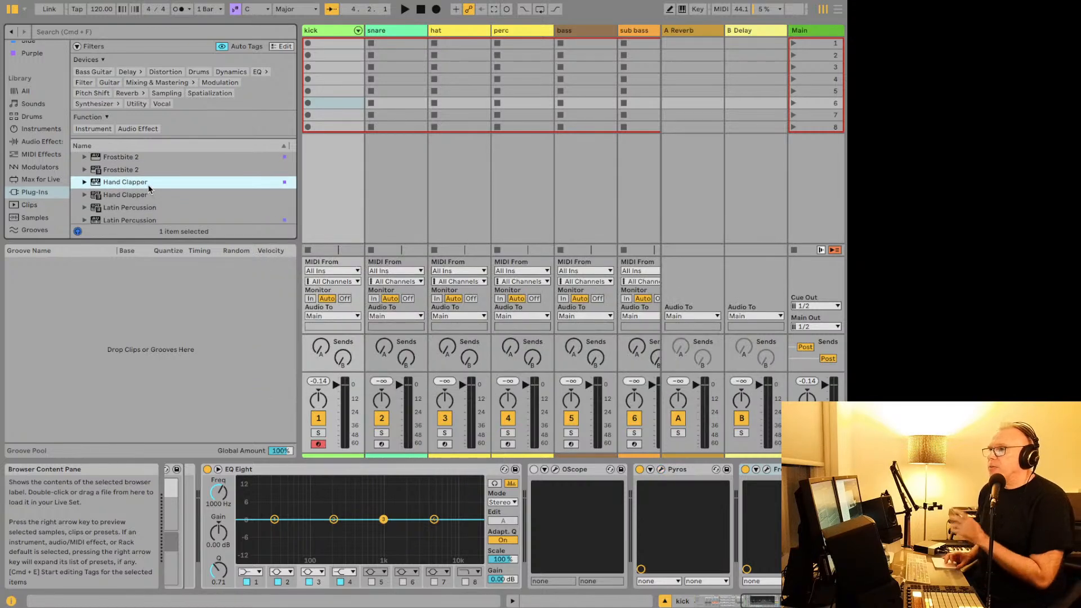
{"action": "left_click", "coordinate": [139, 206]}
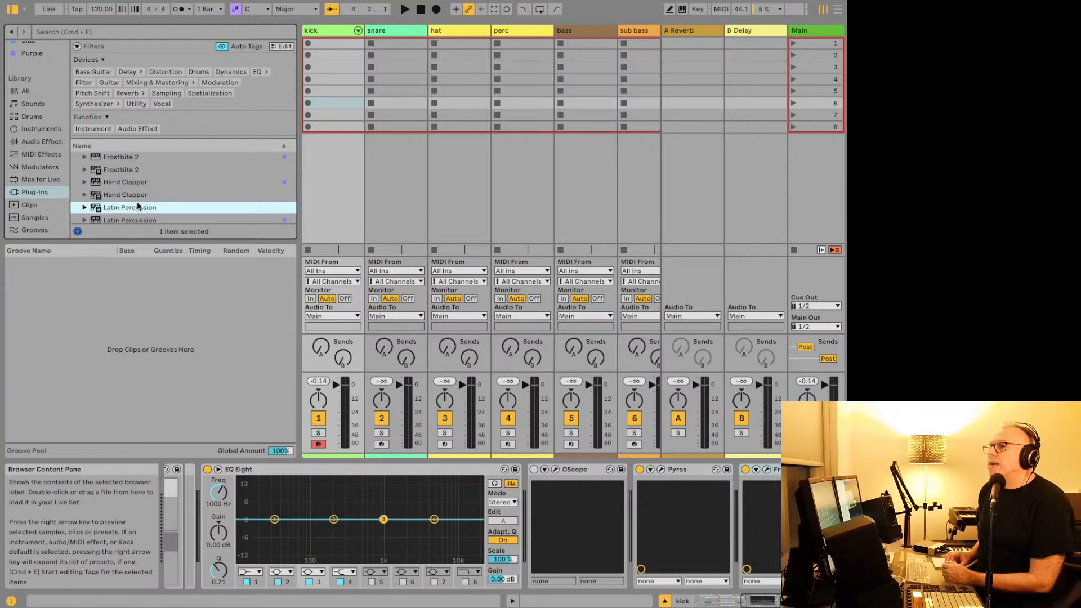
{"action": "scroll", "coordinate": [138, 206], "scroll_direction": "down", "scroll_amount": 1}
{"action": "left_click", "coordinate": [131, 207]}
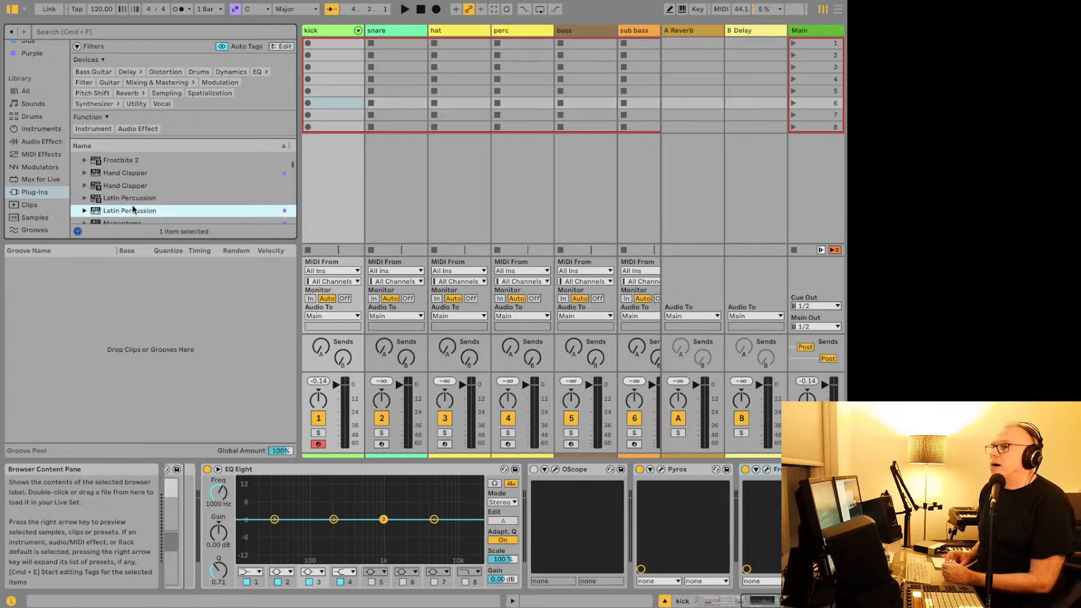
{"action": "double_click", "coordinate": [133, 209]}
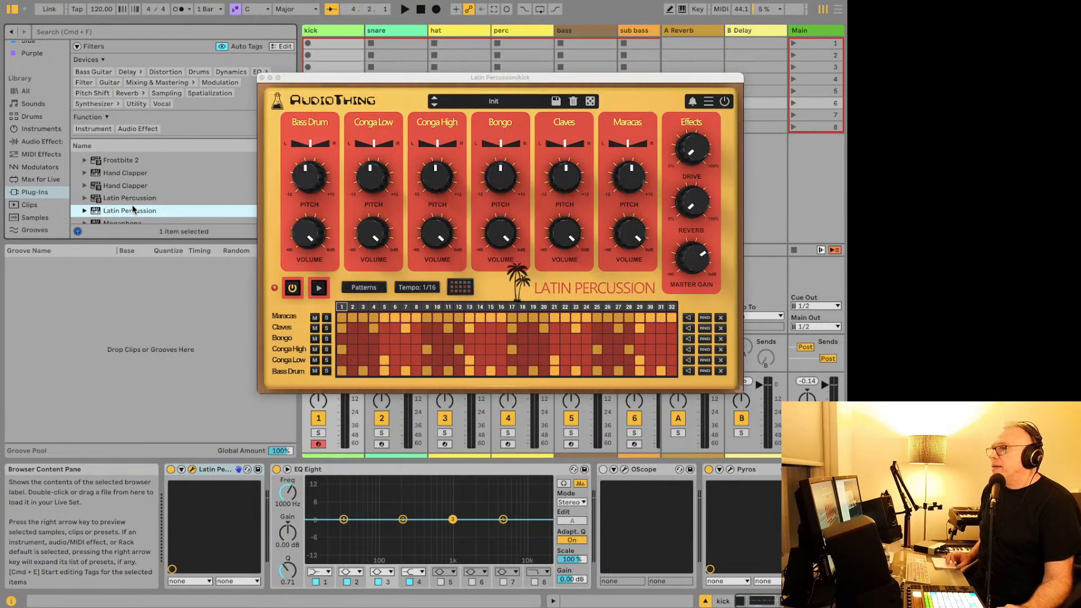
Step: Stop playback, move the Latin Percussion window aside and deactivate Pyros in the kick track's device chain
{"action": "key", "text": "space"}
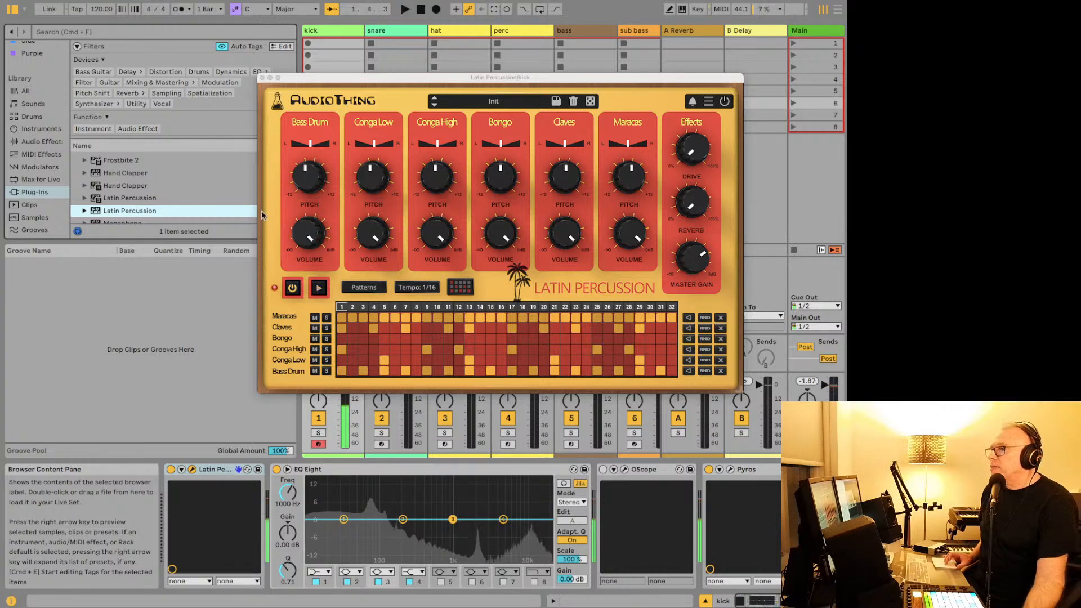
{"action": "left_click_drag", "start_coordinate": [517, 79], "coordinate": [660, 34]}
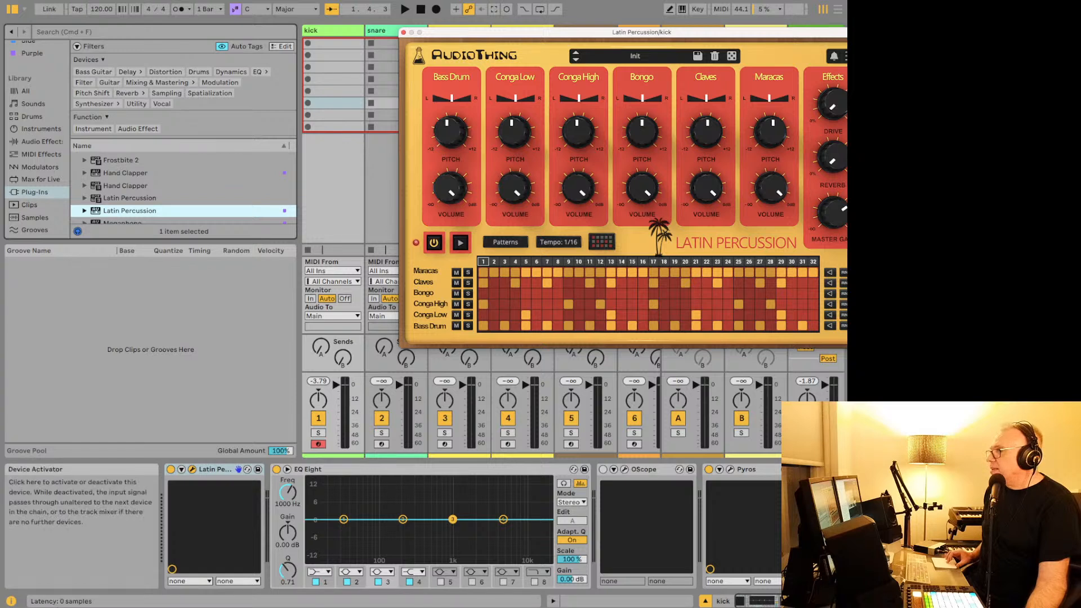
{"action": "left_click", "coordinate": [710, 469]}
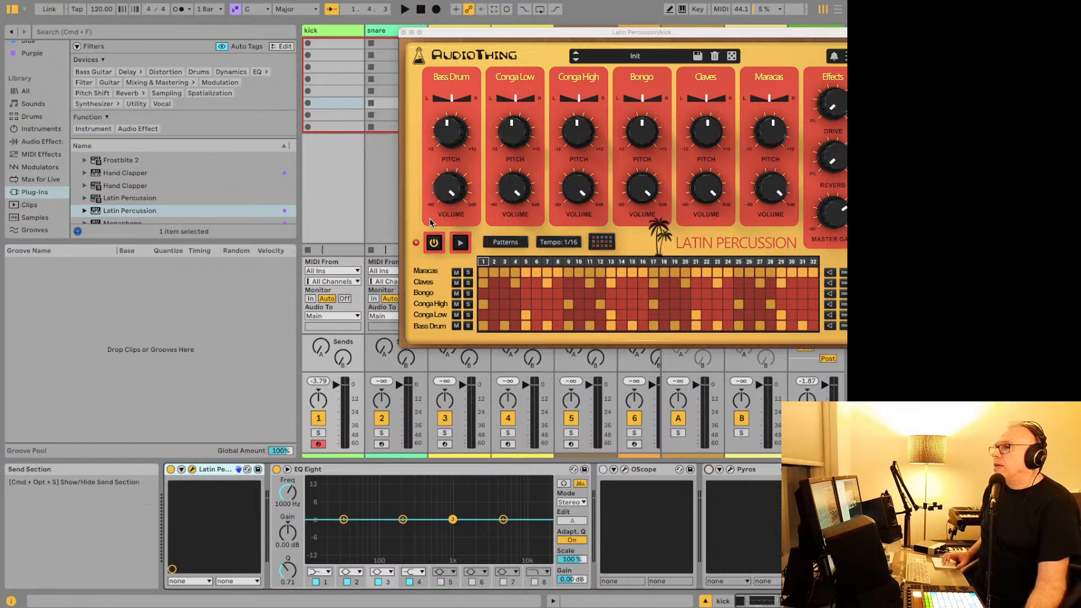
Step: Move the Latin Percussion window clear of the empty drop area beside the last track, and hide and reshow the plug-in window
{"action": "scroll", "coordinate": [382, 171], "scroll_direction": "right", "scroll_amount": 5}
{"action": "scroll", "coordinate": [381, 170], "scroll_direction": "right", "scroll_amount": 3}
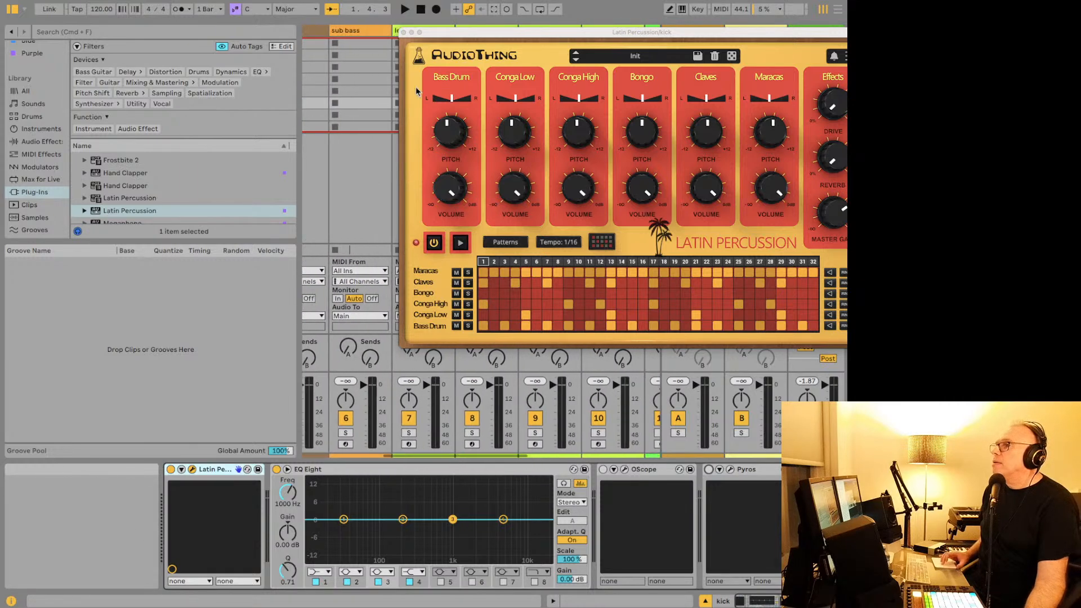
{"action": "left_click_drag", "start_coordinate": [444, 35], "coordinate": [180, 106]}
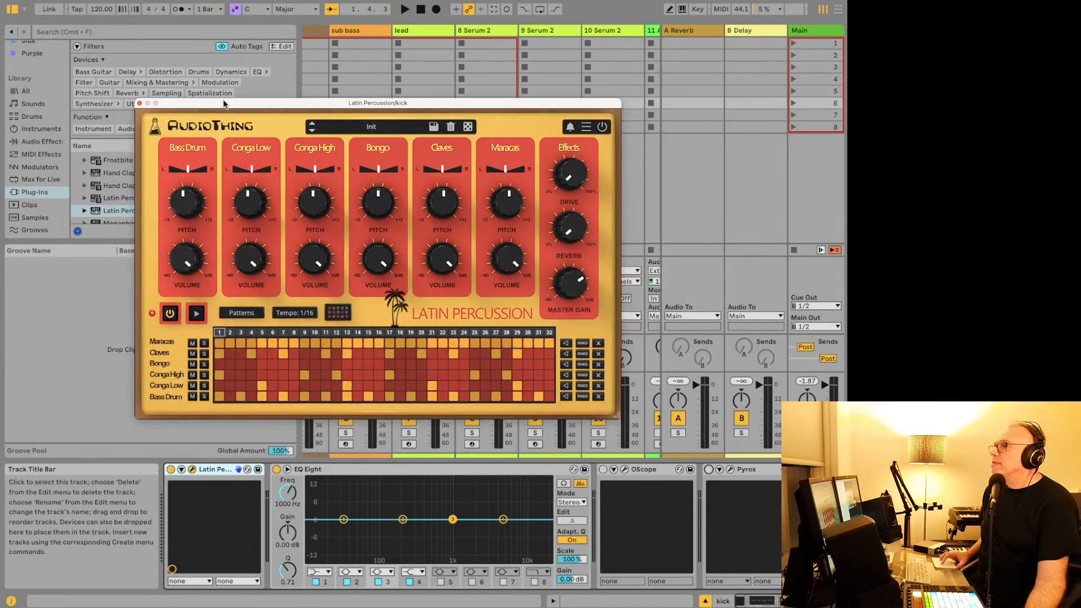
{"action": "scroll", "coordinate": [367, 62], "scroll_direction": "right", "scroll_amount": 5}
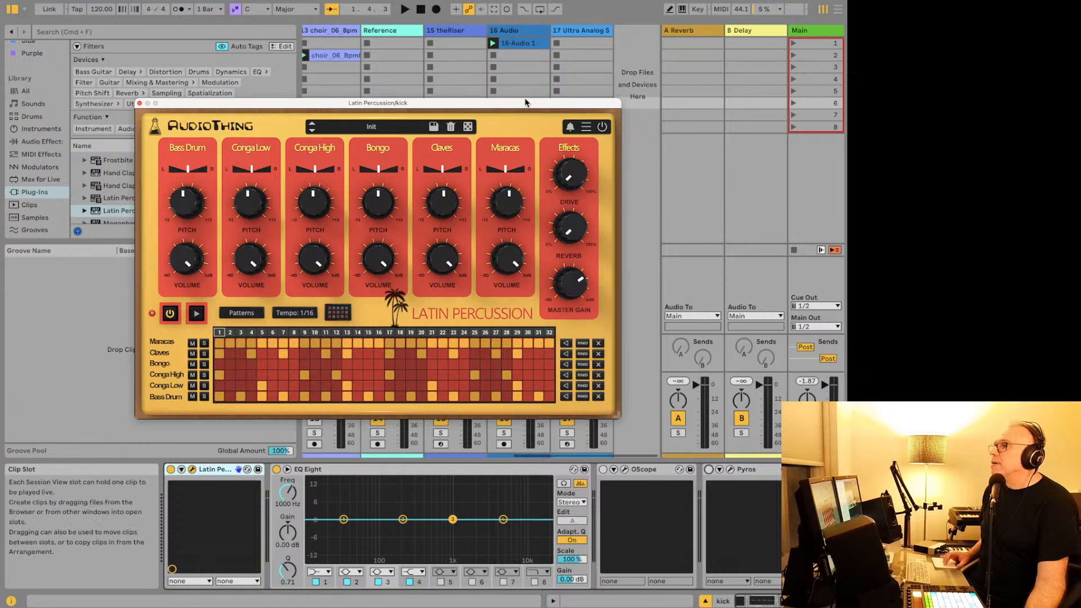
{"action": "key", "text": "super+alt+p"}
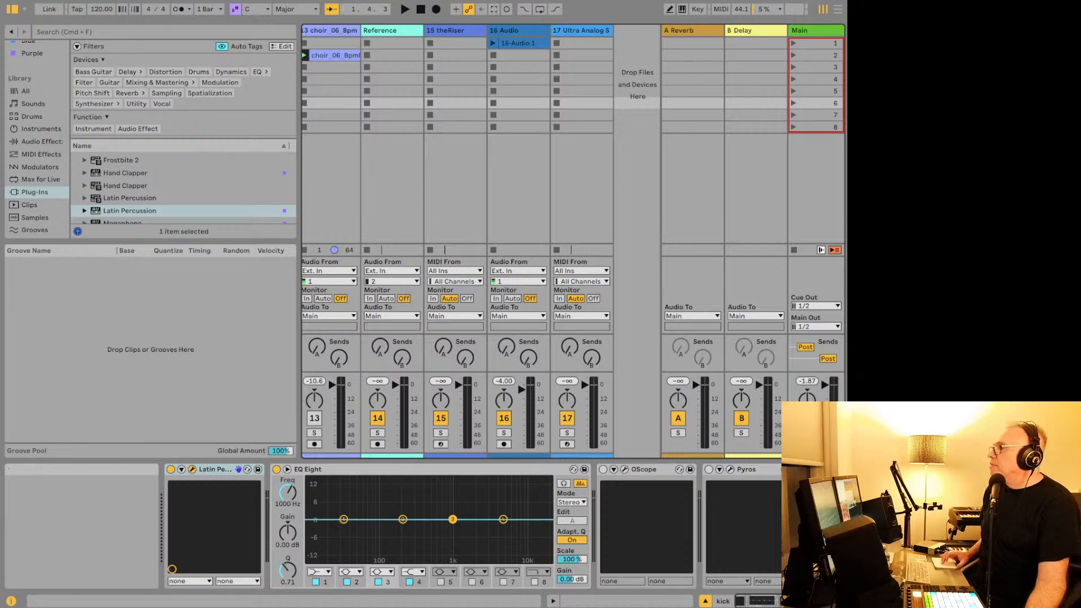
{"action": "key", "text": "super+alt+p"}
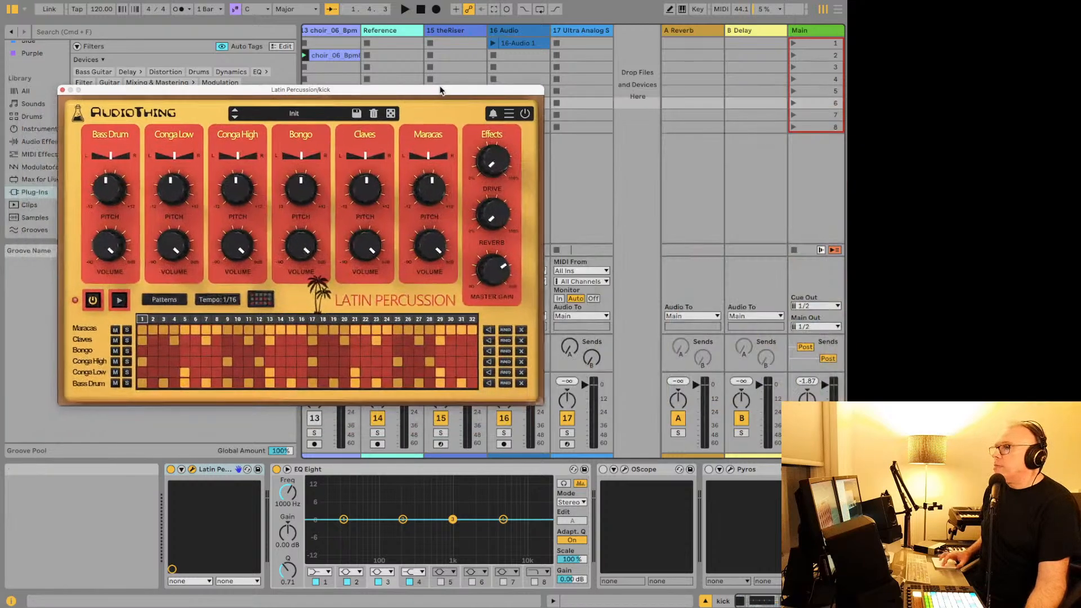
Step: Start playback and audition Latin Percussion's Beguine and Chacha factory presets, keeping Chacha
{"action": "key", "text": "space"}
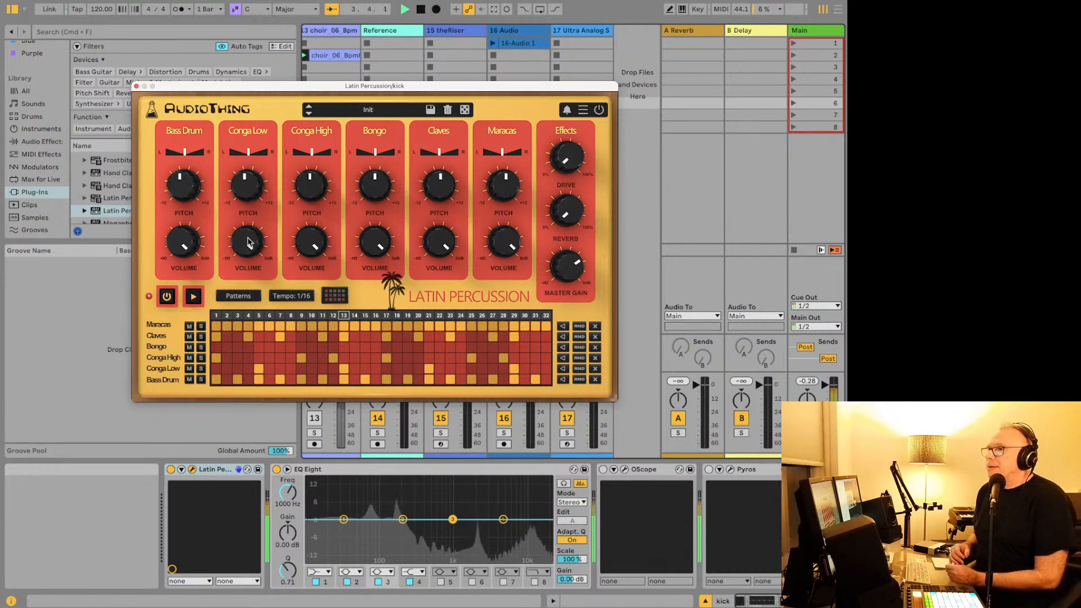
{"action": "left_click", "coordinate": [395, 109]}
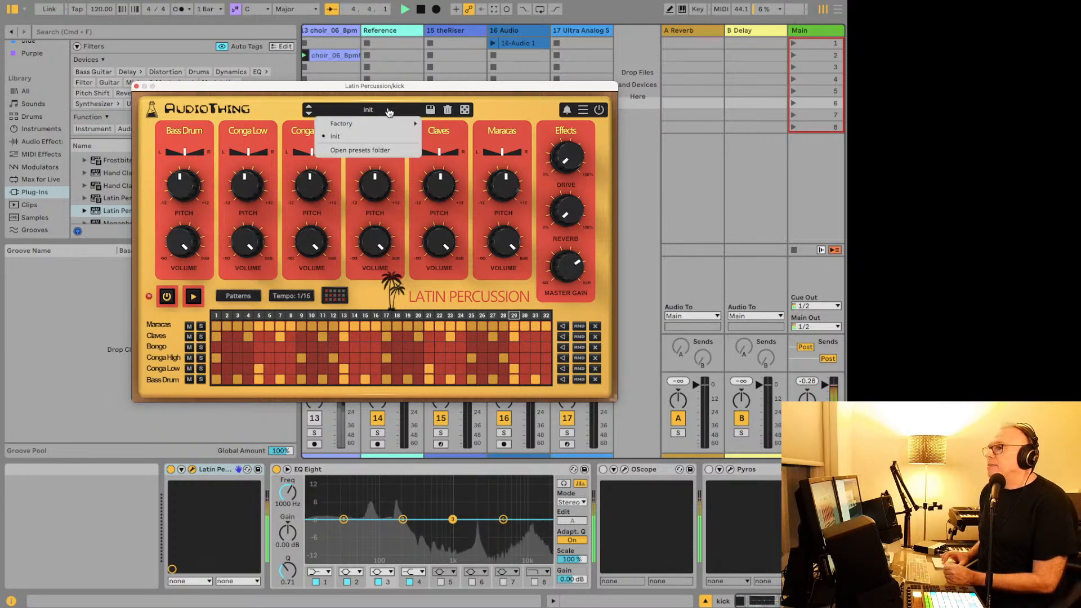
{"action": "mouse_move", "coordinate": [381, 126]}
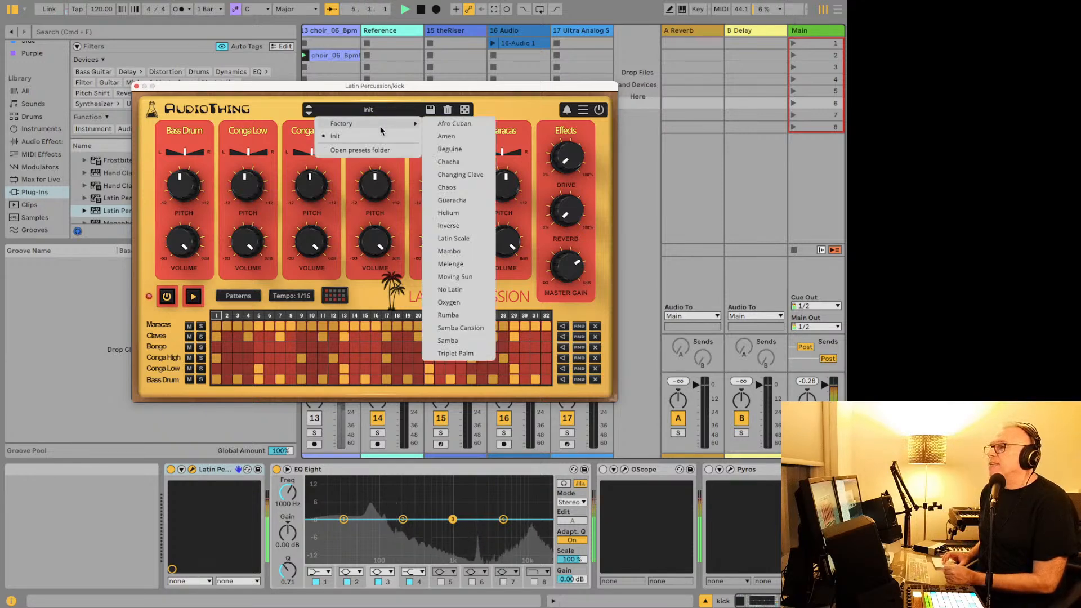
{"action": "left_click", "coordinate": [461, 148]}
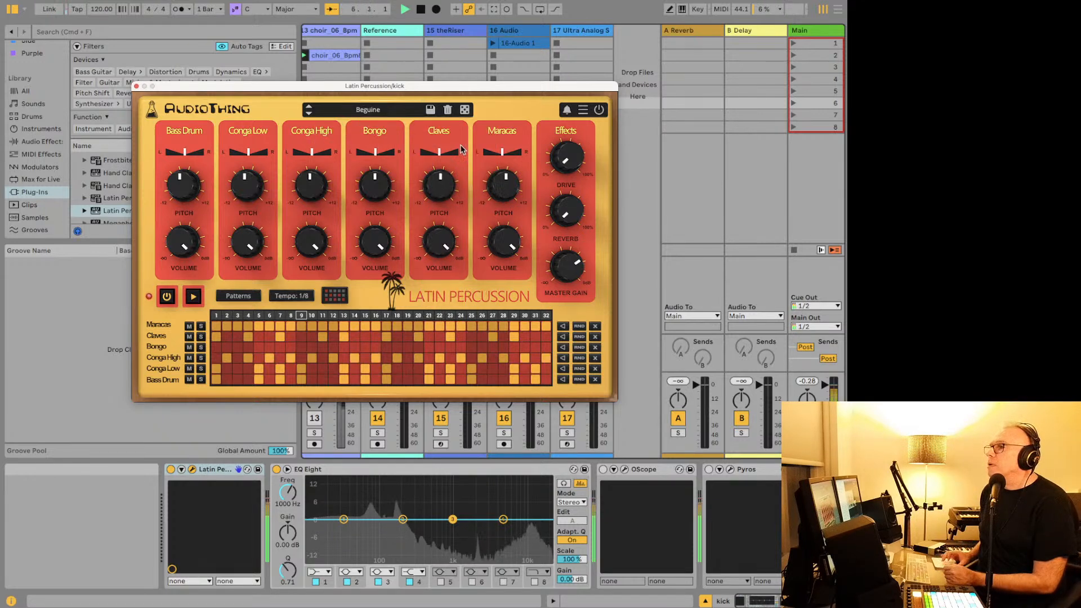
{"action": "left_click", "coordinate": [310, 115]}
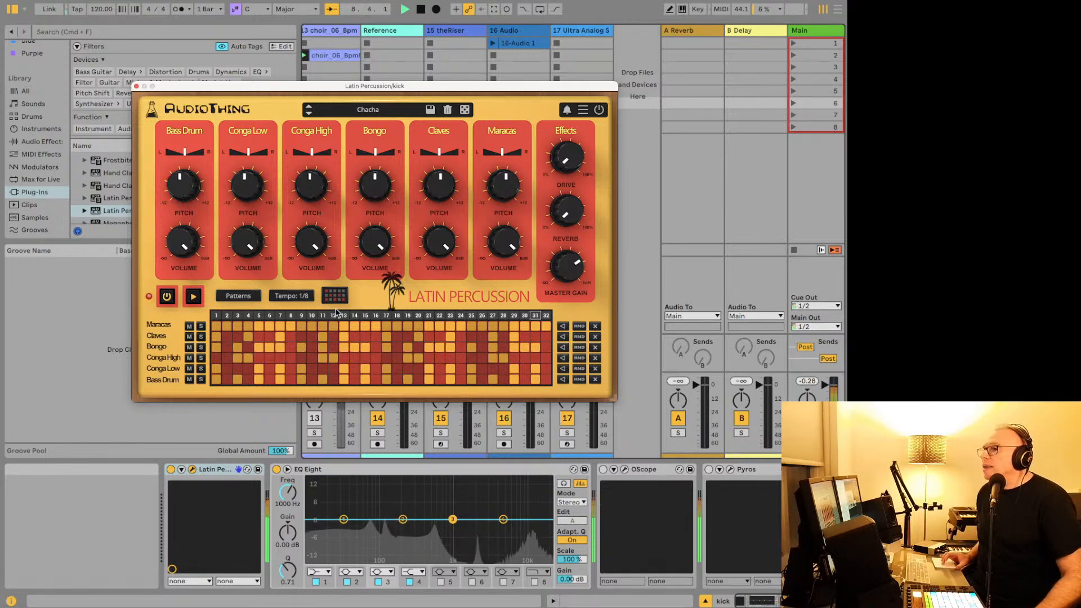
Step: Export the Chacha pattern from Latin Percussion as a MIDI clip in the second slot of a new track and view its notes
{"action": "left_click_drag", "start_coordinate": [330, 299], "coordinate": [623, 55]}
{"action": "left_click", "coordinate": [606, 54]}
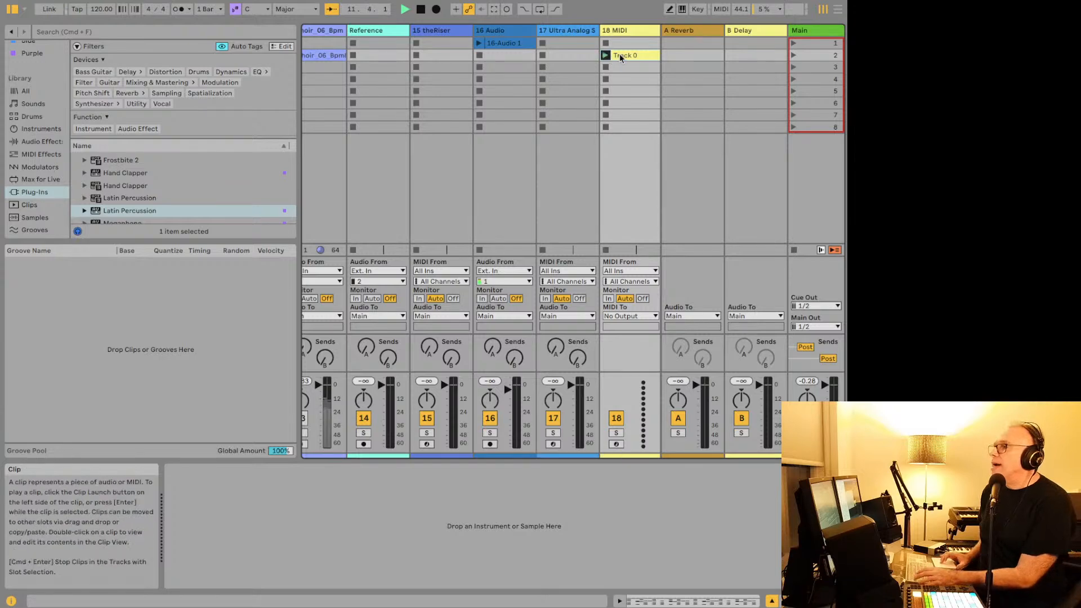
{"action": "left_click", "coordinate": [620, 53]}
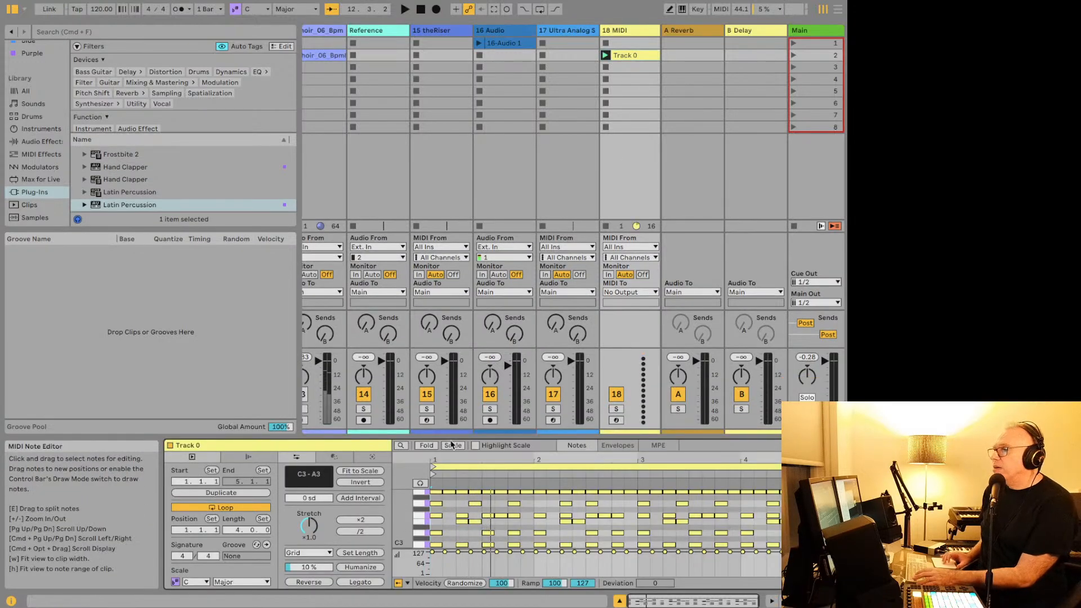
Step: Return to the kick track's Latin Percussion window and start its built-in sequencer
{"action": "scroll", "coordinate": [373, 211], "scroll_direction": "left", "scroll_amount": 10}
{"action": "scroll", "coordinate": [371, 210], "scroll_direction": "left", "scroll_amount": 2}
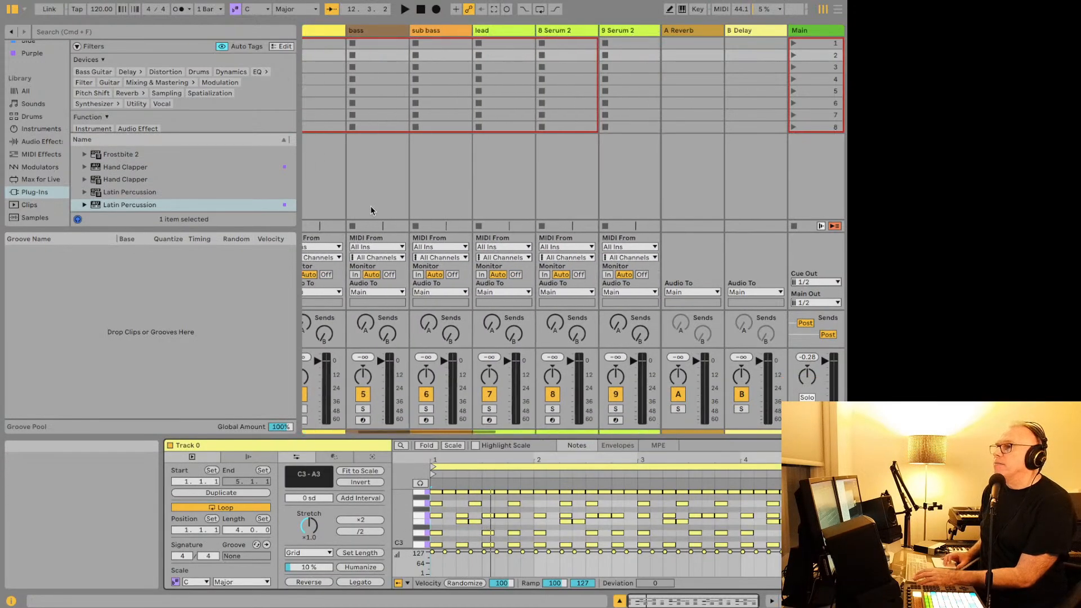
{"action": "left_click", "coordinate": [310, 30]}
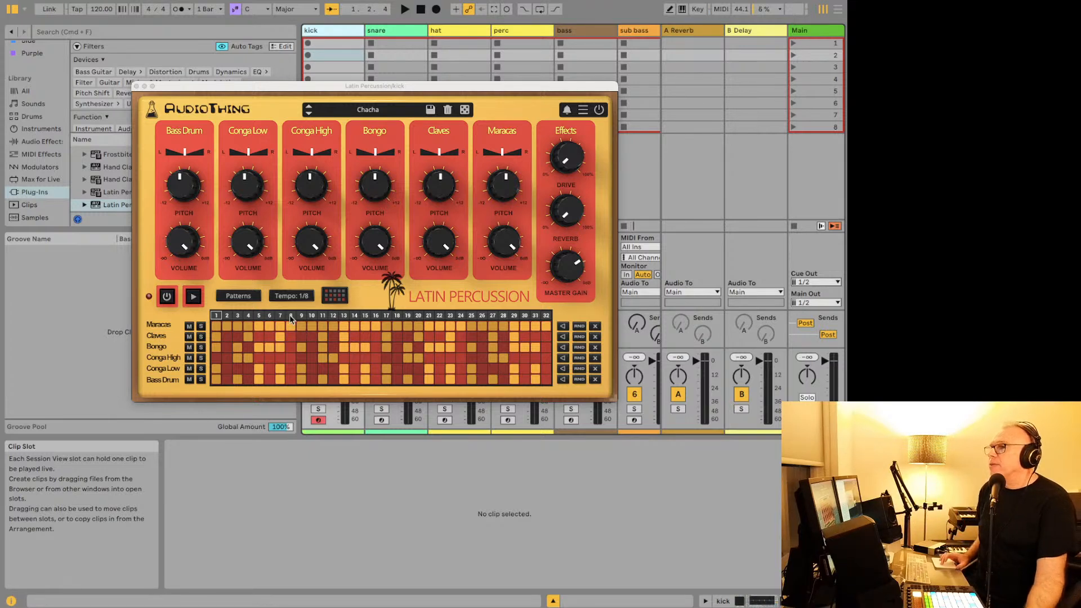
{"action": "left_click", "coordinate": [193, 296]}
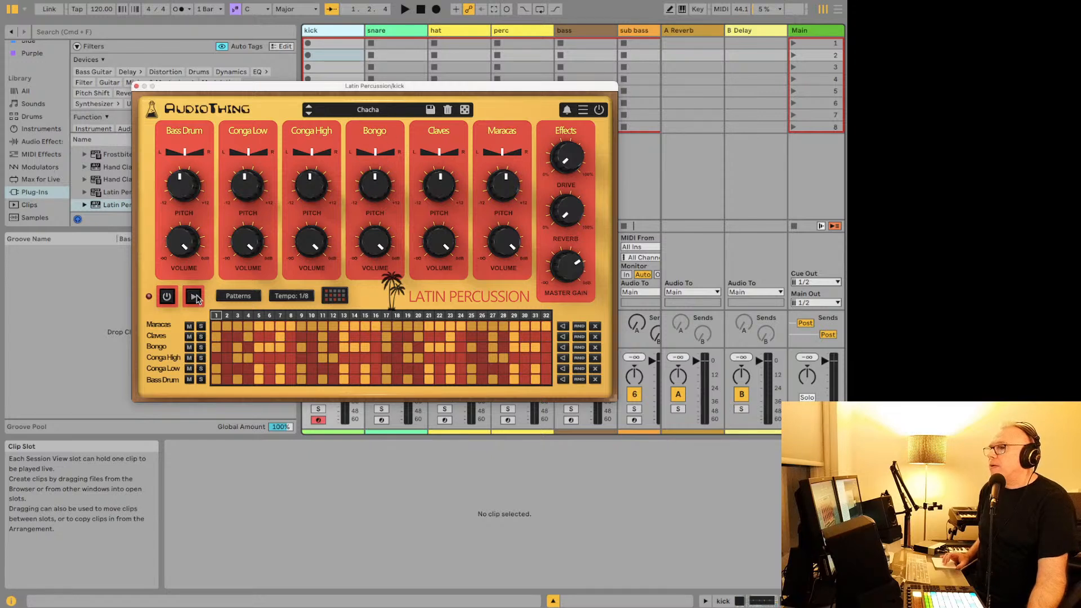
Step: Audition the Chaos factory preset in Latin Percussion and advance to the Guaracha preset
{"action": "left_click", "coordinate": [418, 112]}
{"action": "mouse_move", "coordinate": [387, 123]}
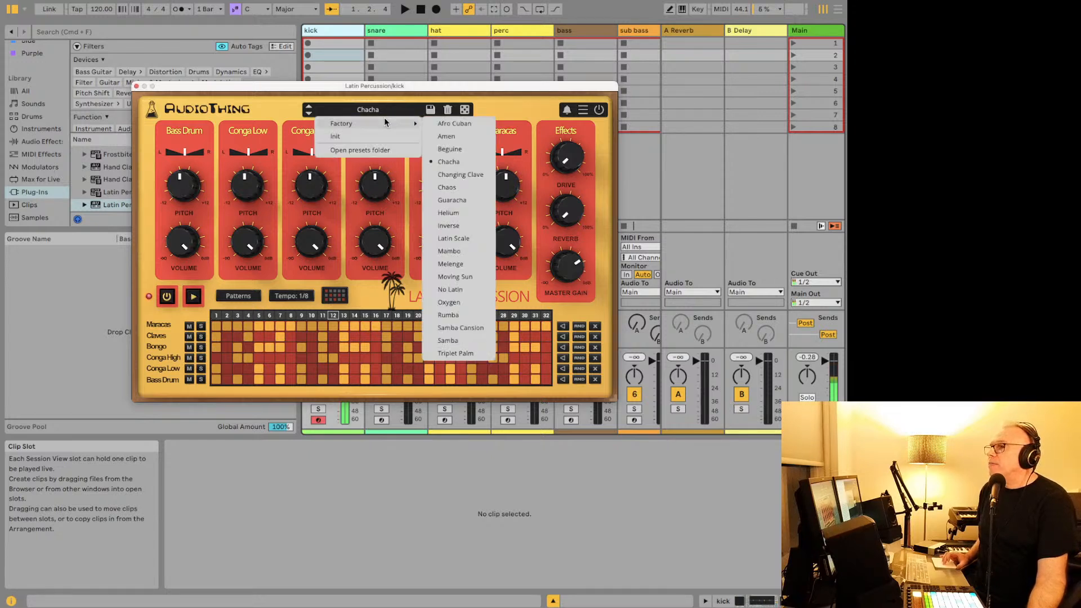
{"action": "left_click", "coordinate": [448, 188]}
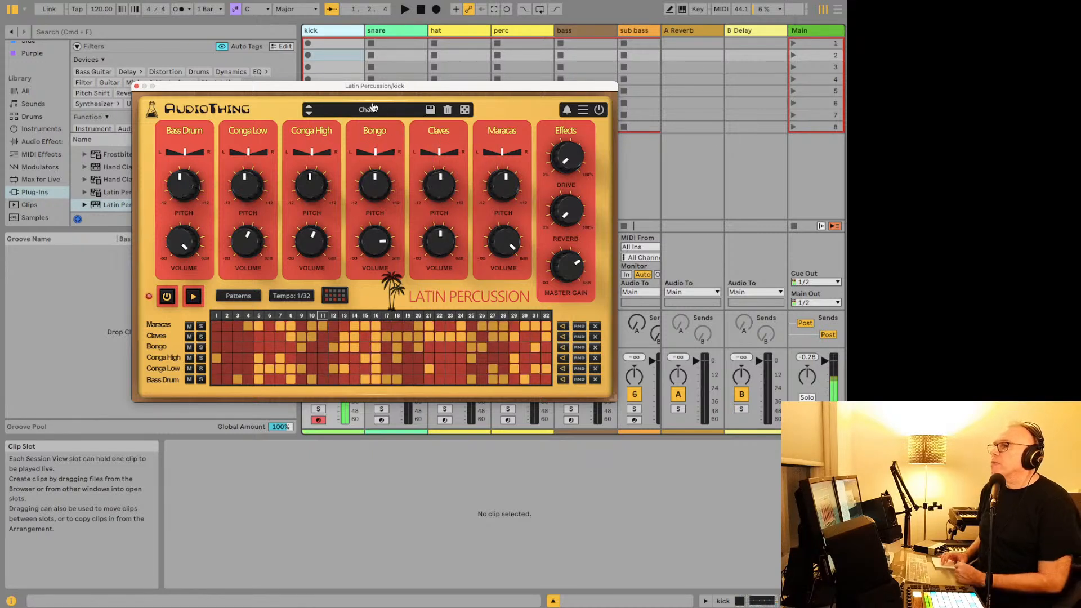
{"action": "left_click", "coordinate": [309, 114]}
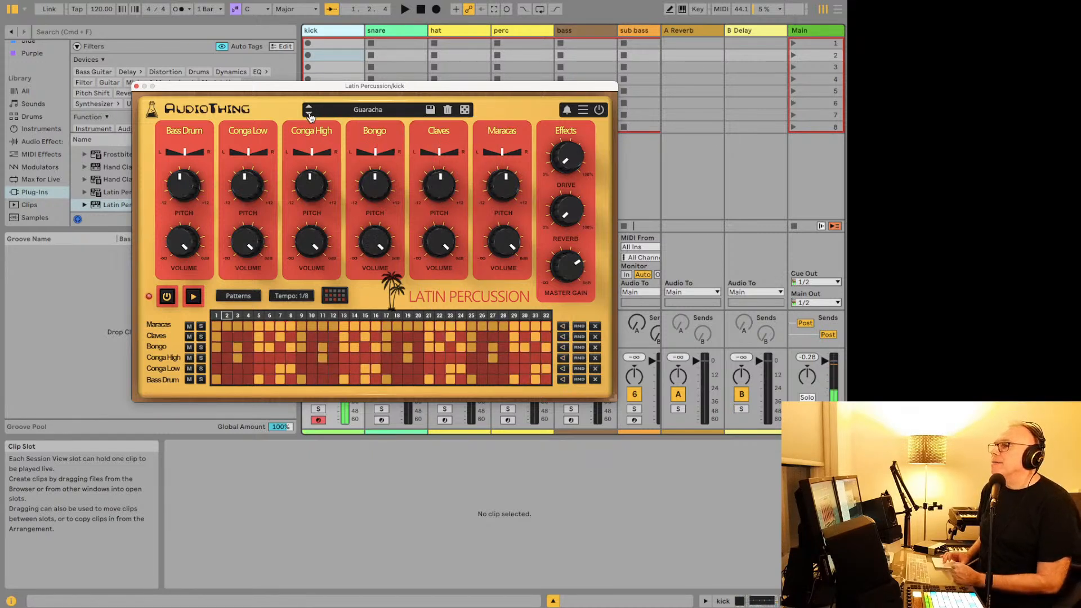
Step: Randomize Latin Percussion's parameters several times while the Guaracha pattern plays
{"action": "left_click", "coordinate": [464, 111]}
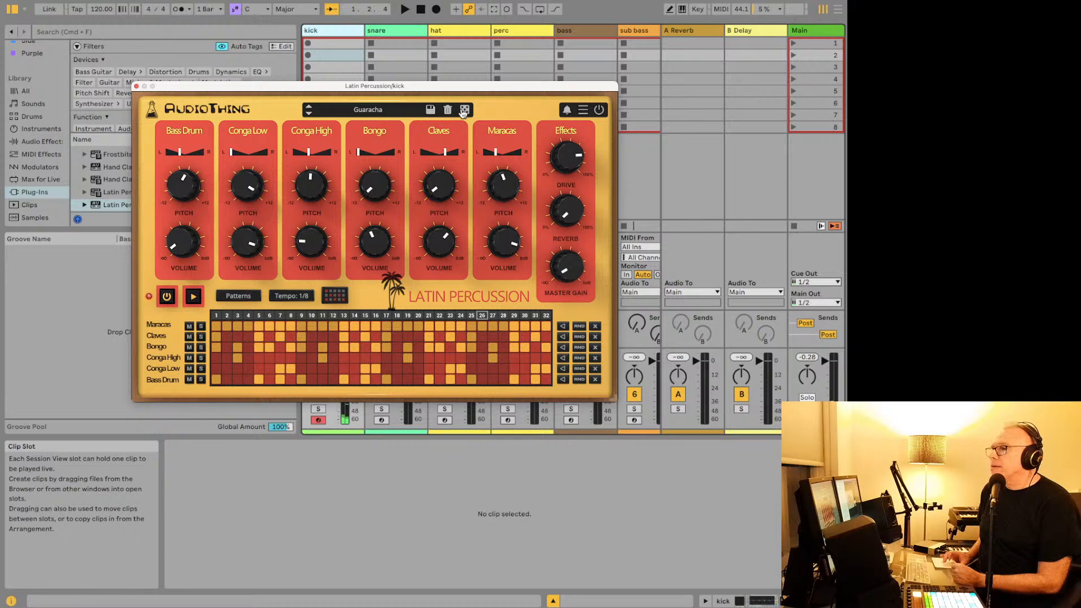
{"action": "left_click", "coordinate": [463, 111]}
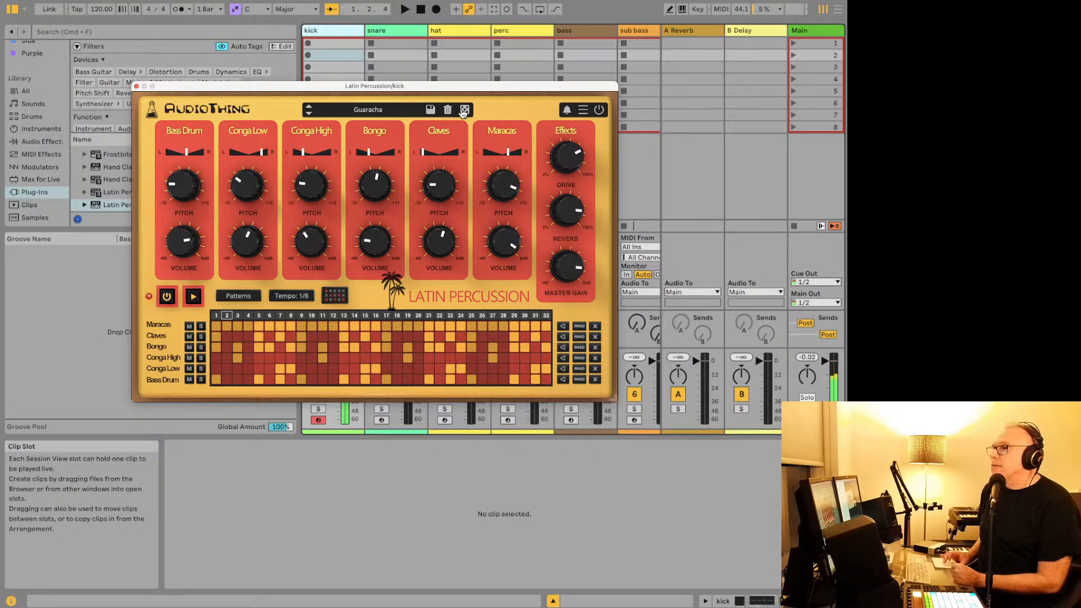
{"action": "left_click", "coordinate": [464, 110]}
{"action": "left_click", "coordinate": [463, 111]}
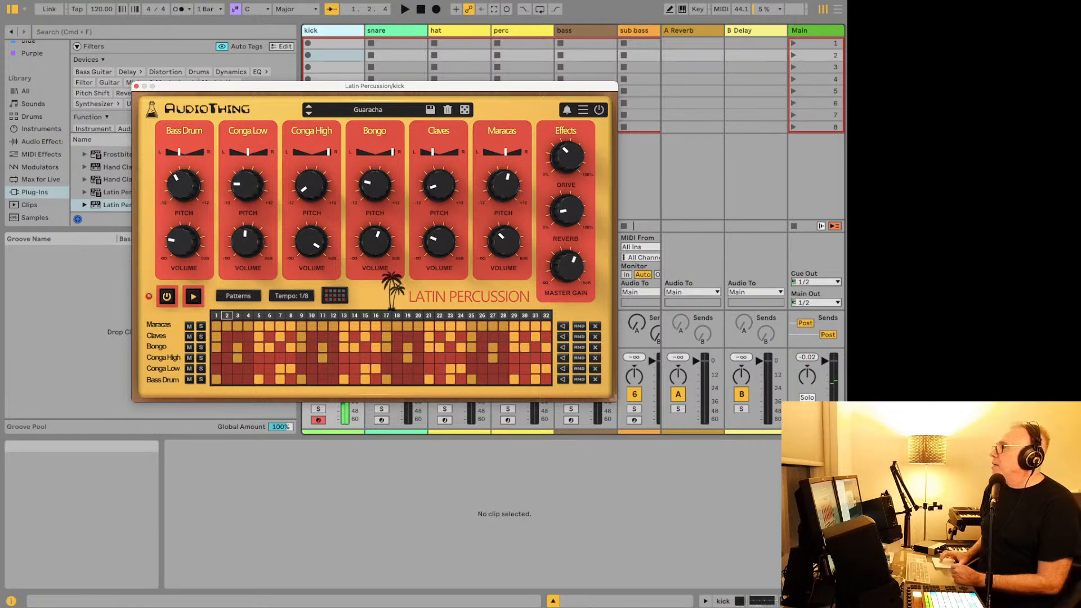
Step: Hide and reshow the Latin Percussion window, and randomize its parameters twice more
{"action": "key", "text": "super+alt+p"}
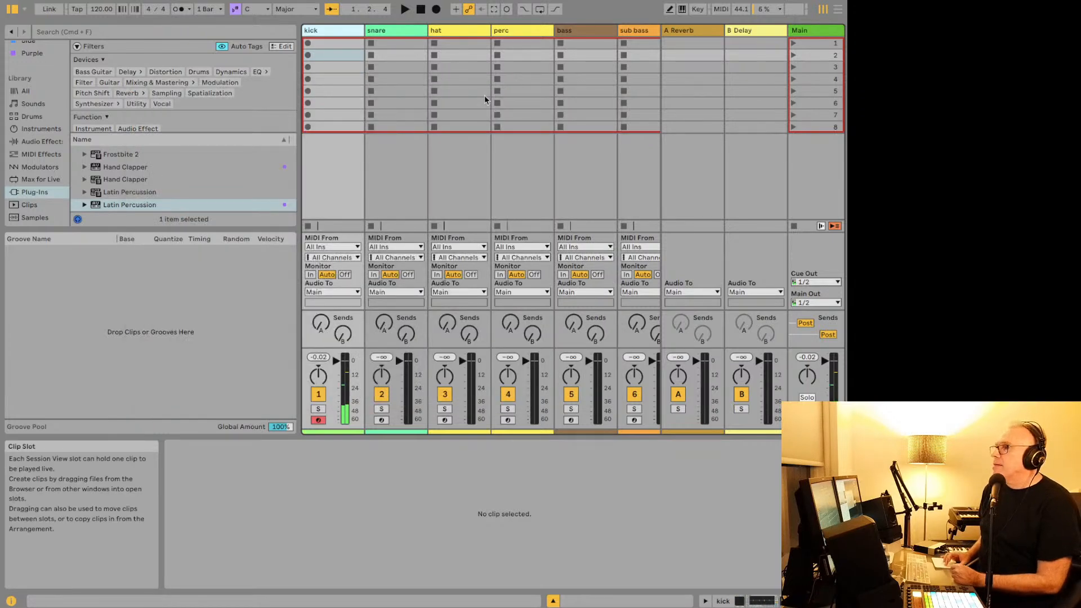
{"action": "key", "text": "super+alt+p"}
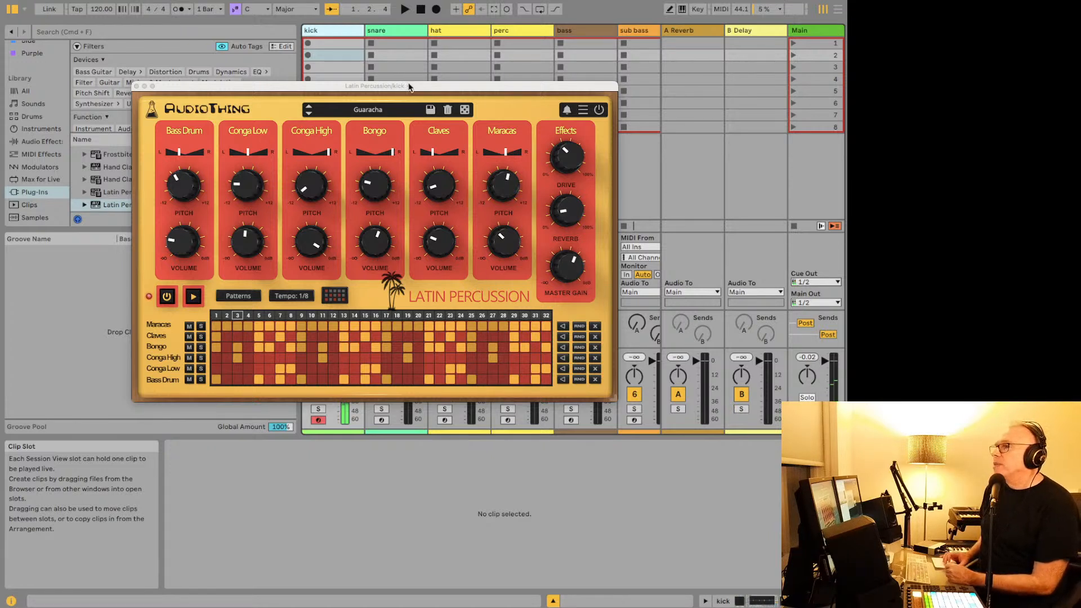
{"action": "left_click", "coordinate": [465, 110]}
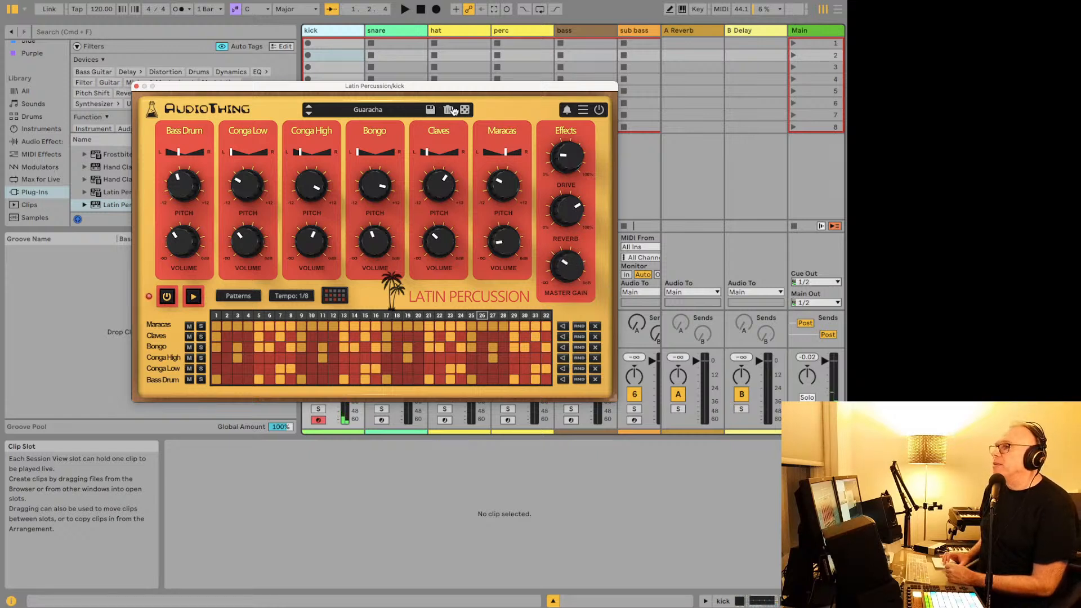
{"action": "left_click", "coordinate": [463, 110]}
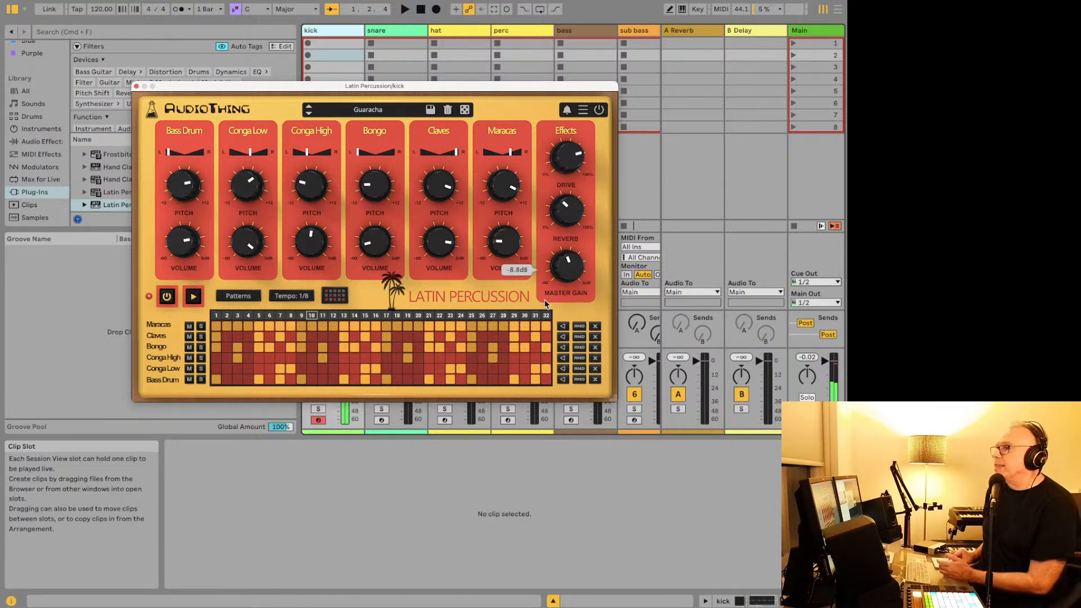
Step: Lock Latin Percussion's Master Gain parameter against randomization
{"action": "right_click", "coordinate": [568, 274]}
{"action": "mouse_move", "coordinate": [526, 264]}
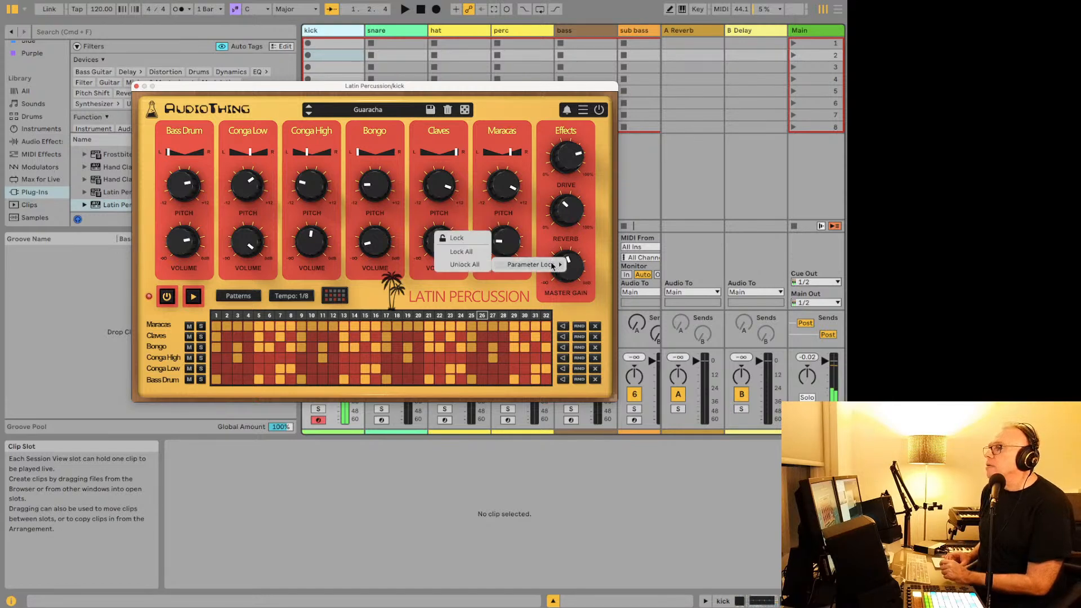
{"action": "left_click", "coordinate": [458, 241]}
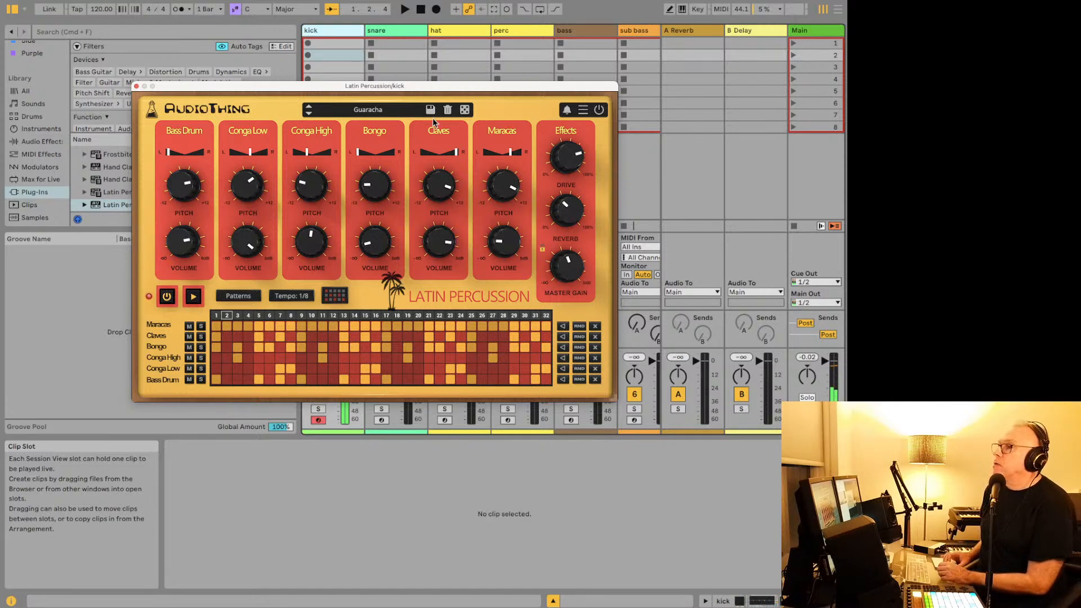
Step: Randomize the Latin Percussion parameters repeatedly with Master Gain locked
{"action": "left_click", "coordinate": [465, 110]}
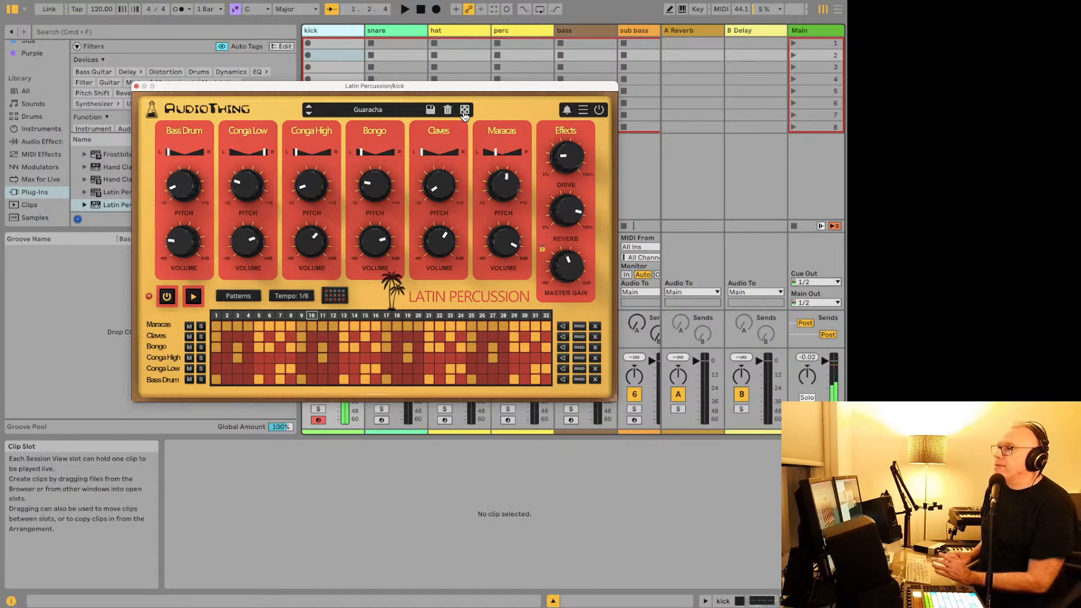
{"action": "left_click", "coordinate": [465, 110]}
{"action": "left_click", "coordinate": [465, 110]}
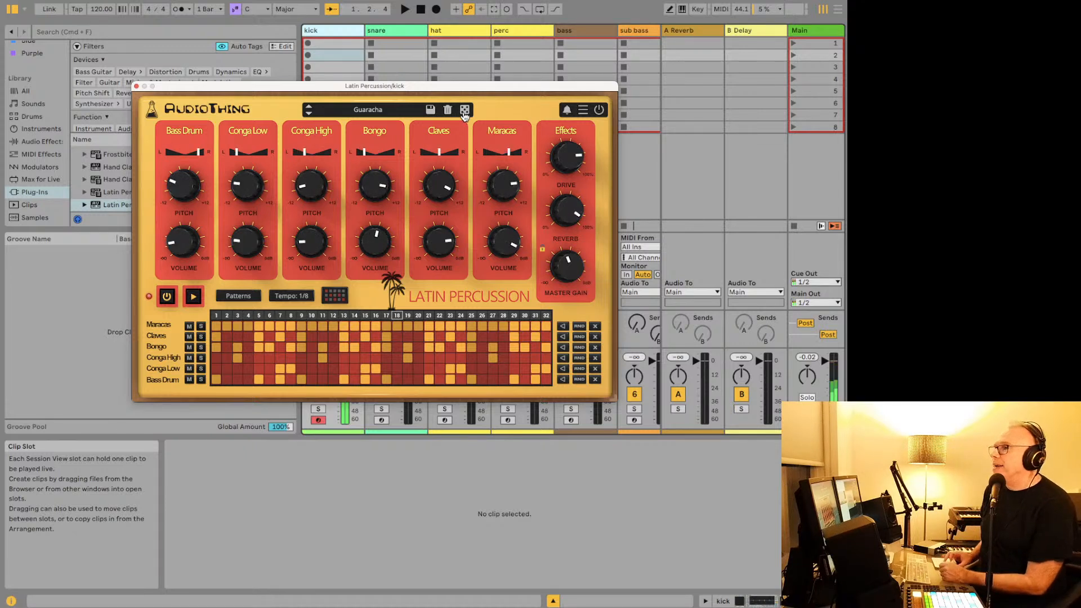
{"action": "left_click", "coordinate": [465, 111]}
{"action": "left_click", "coordinate": [465, 111]}
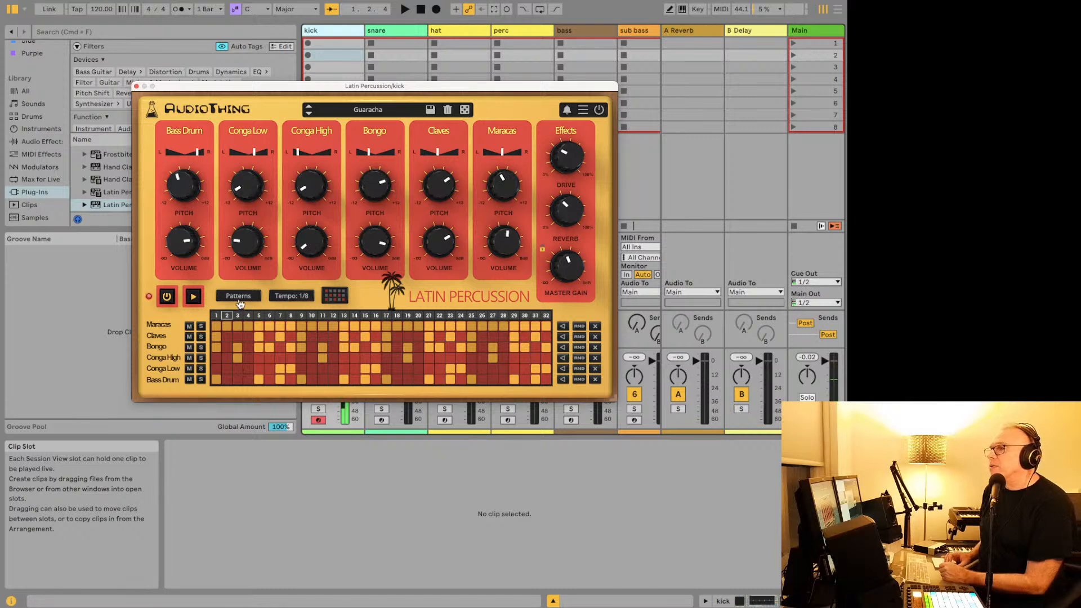
{"action": "left_click", "coordinate": [465, 112]}
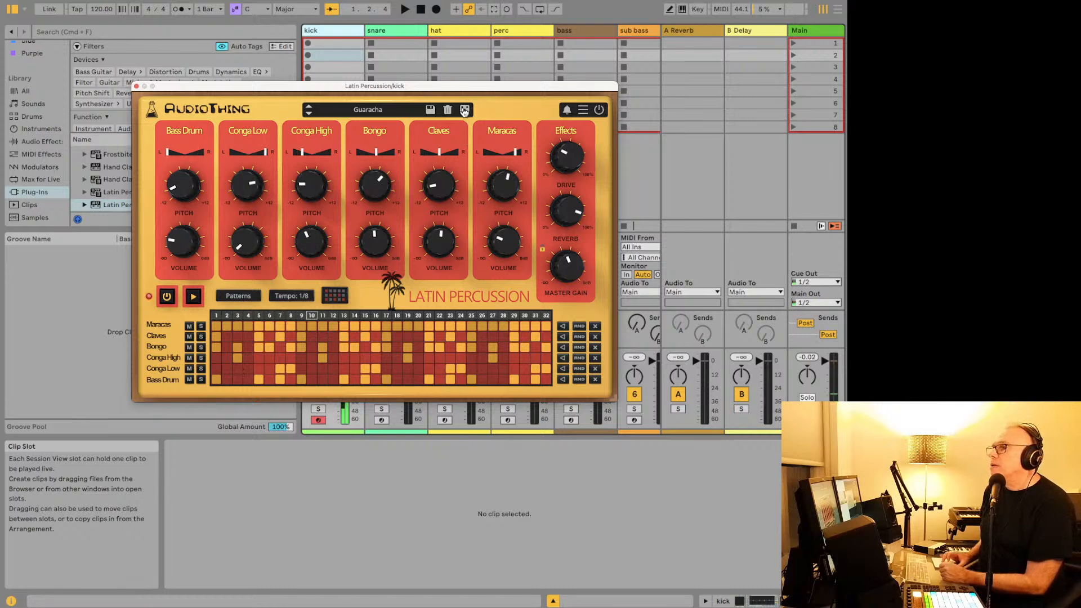
{"action": "left_click", "coordinate": [465, 112]}
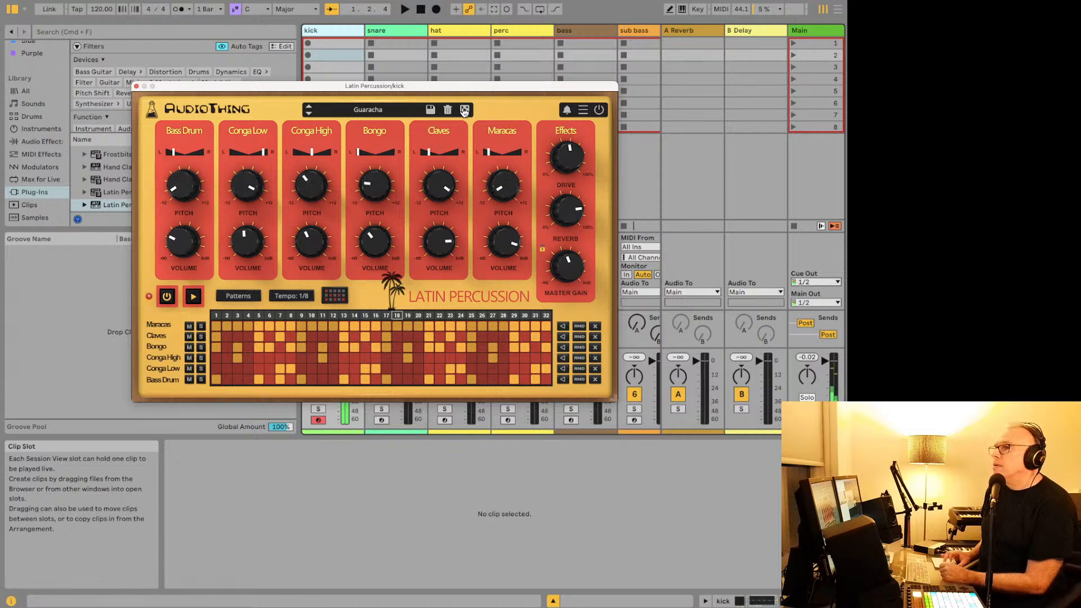
Step: Randomize Latin Percussion's parameters seven more times to audition different sounds for the Guaracha pattern
{"action": "left_click", "coordinate": [465, 112]}
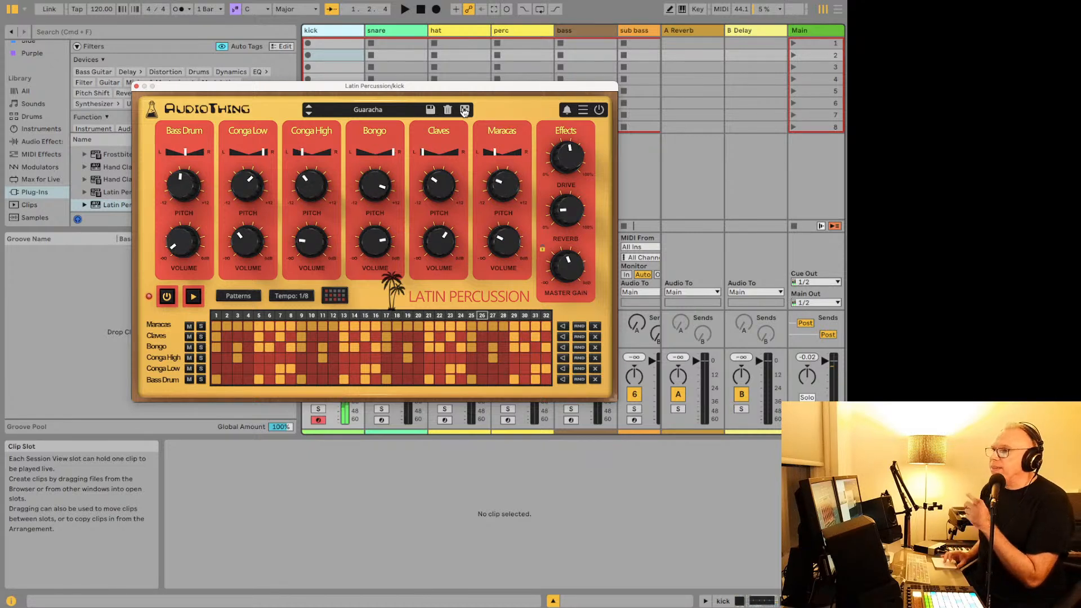
{"action": "left_click", "coordinate": [465, 111]}
{"action": "left_click", "coordinate": [465, 111]}
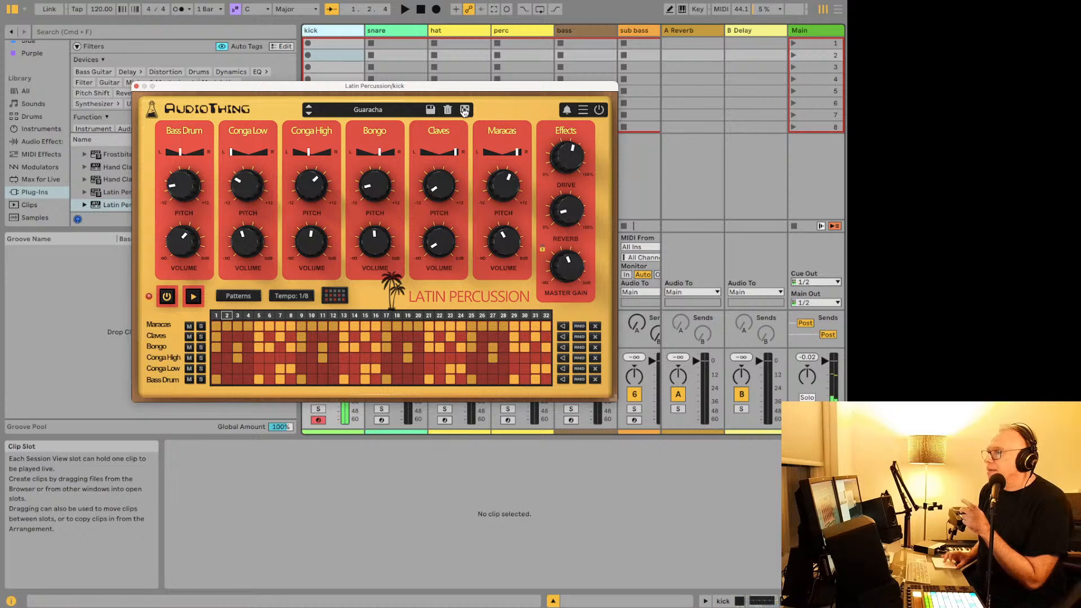
{"action": "left_click", "coordinate": [465, 111]}
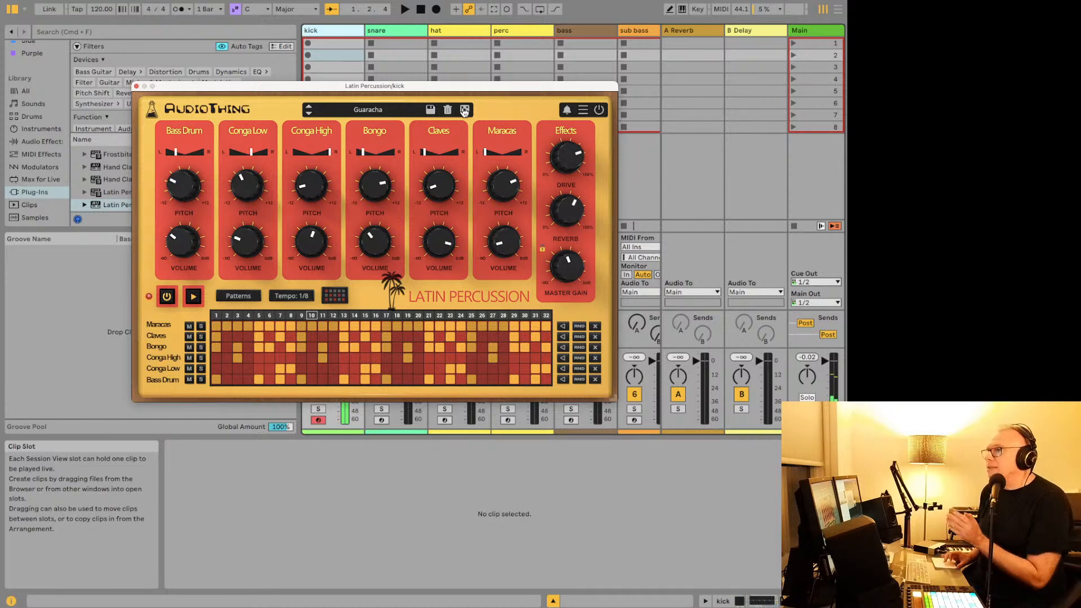
{"action": "left_click", "coordinate": [465, 111]}
{"action": "left_click", "coordinate": [464, 112]}
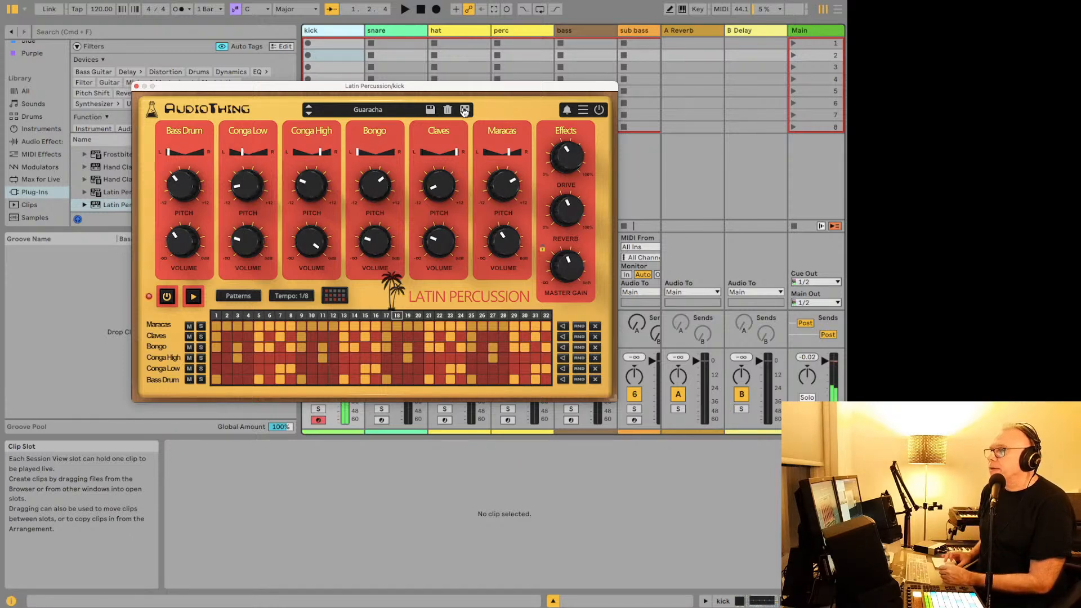
{"action": "left_click", "coordinate": [465, 111]}
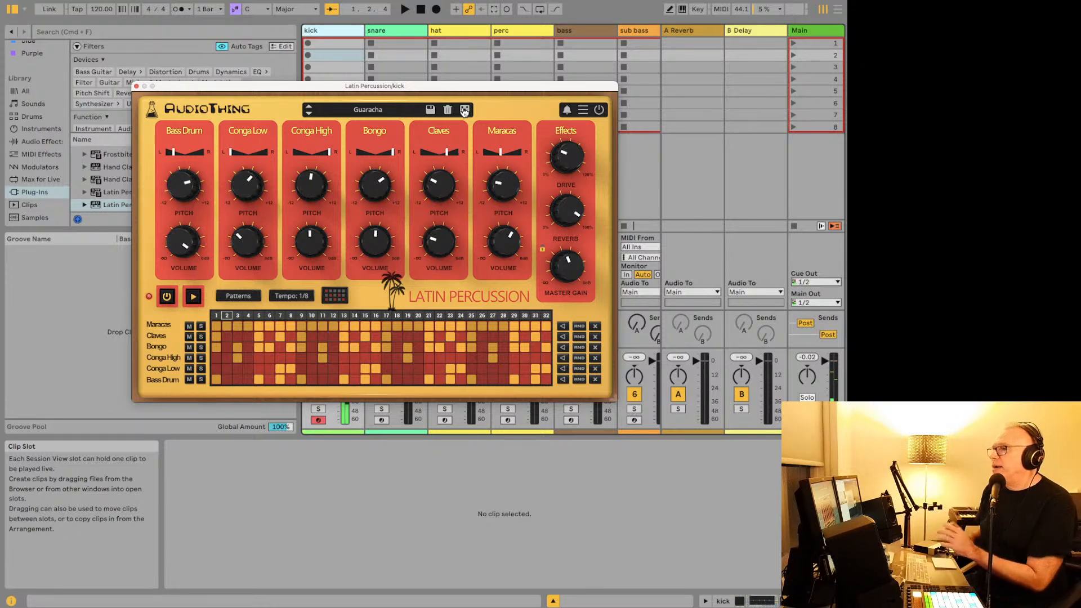
Step: Generate a random pattern in Latin Percussion's sequencer three times in a row
{"action": "left_click", "coordinate": [252, 298]}
{"action": "mouse_move", "coordinate": [276, 253]}
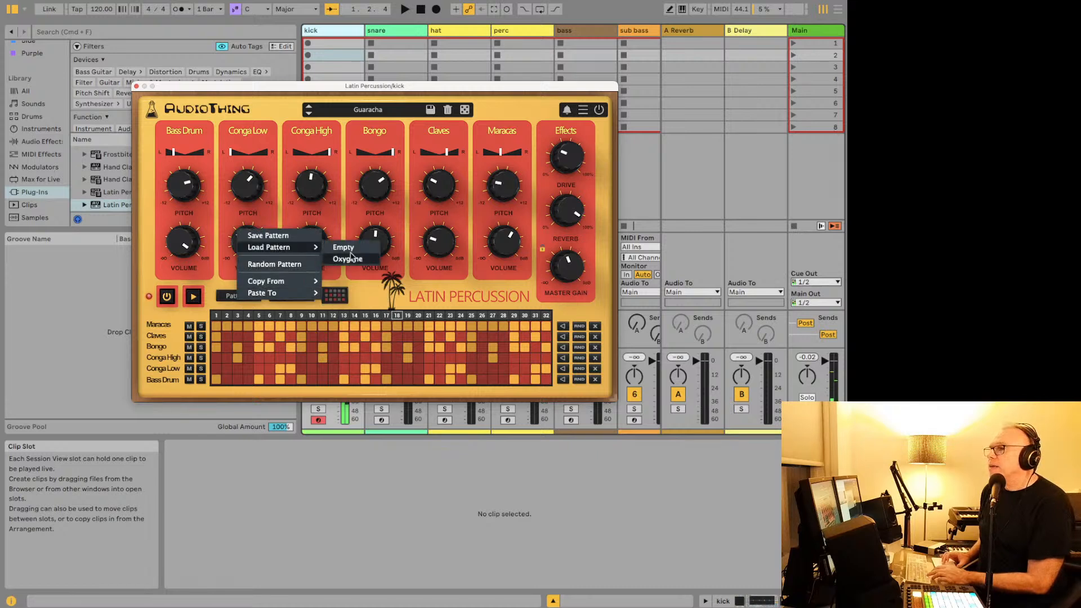
{"action": "left_click", "coordinate": [303, 265]}
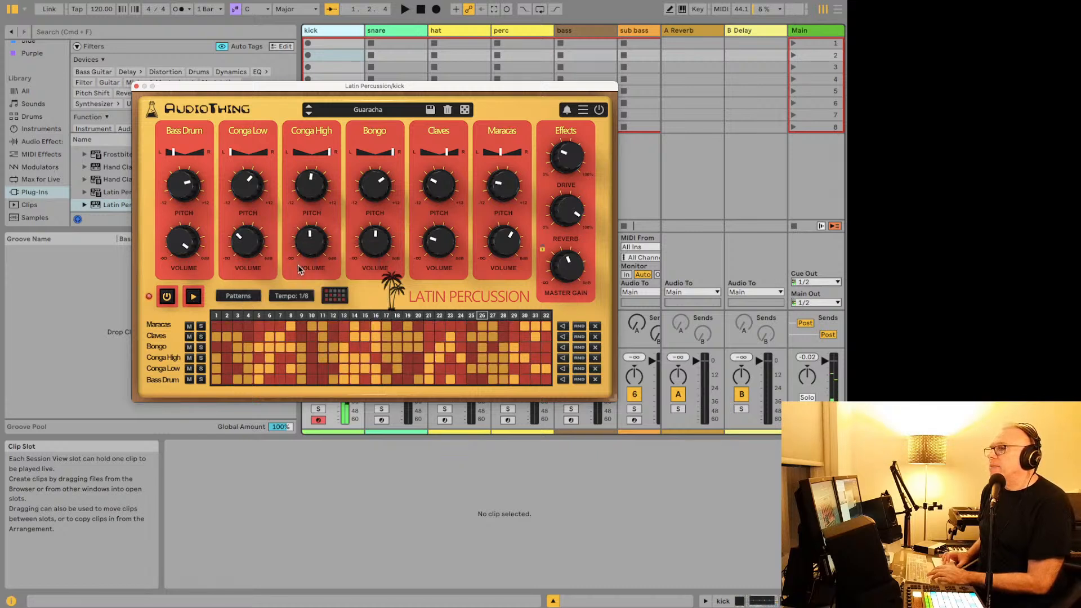
{"action": "left_click", "coordinate": [245, 297]}
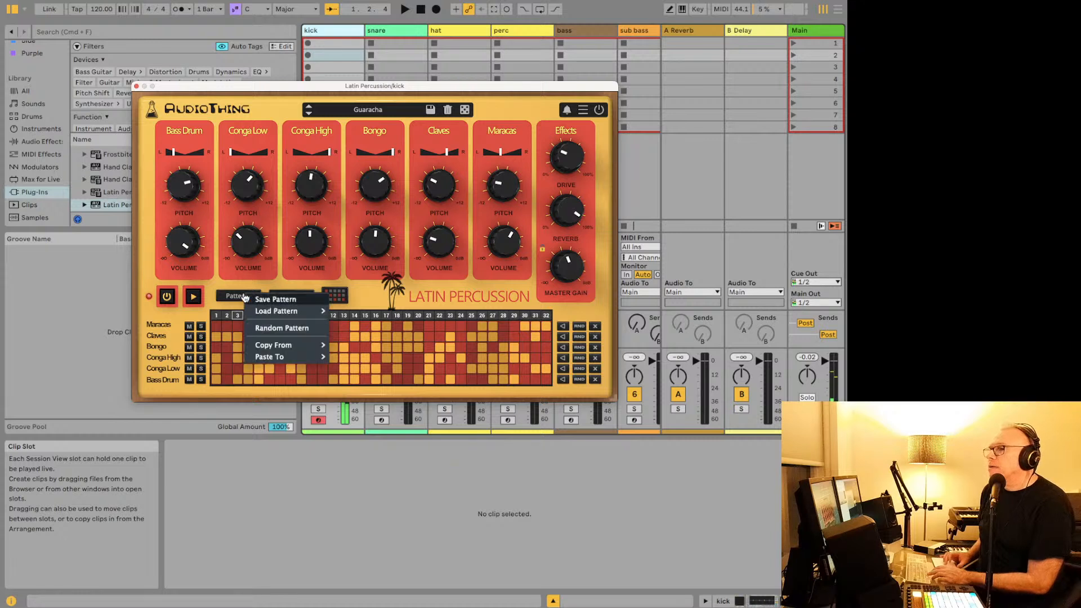
{"action": "left_click", "coordinate": [265, 327]}
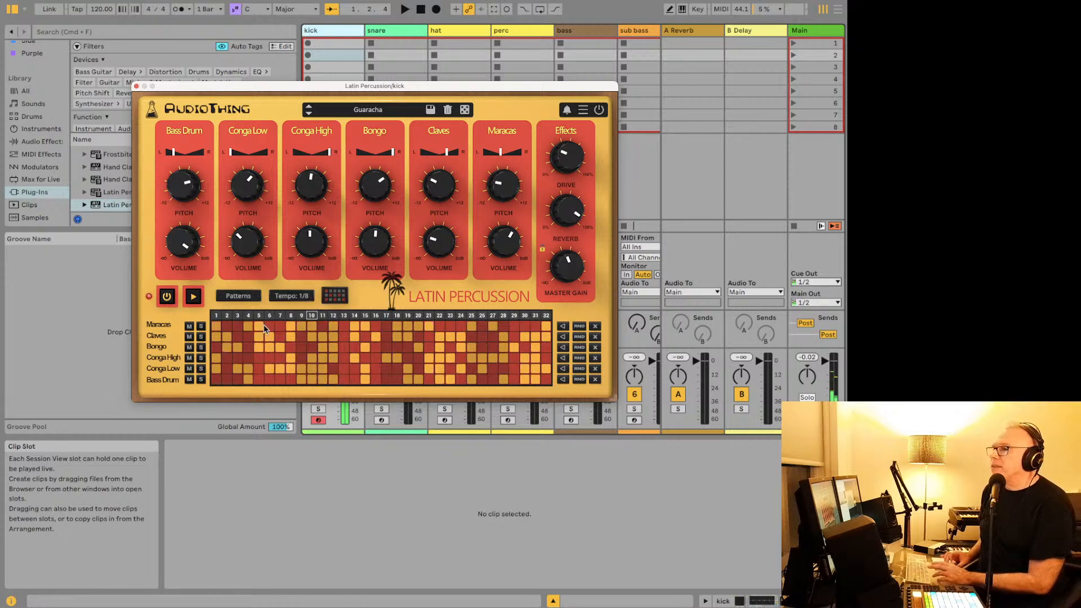
{"action": "left_click", "coordinate": [248, 298]}
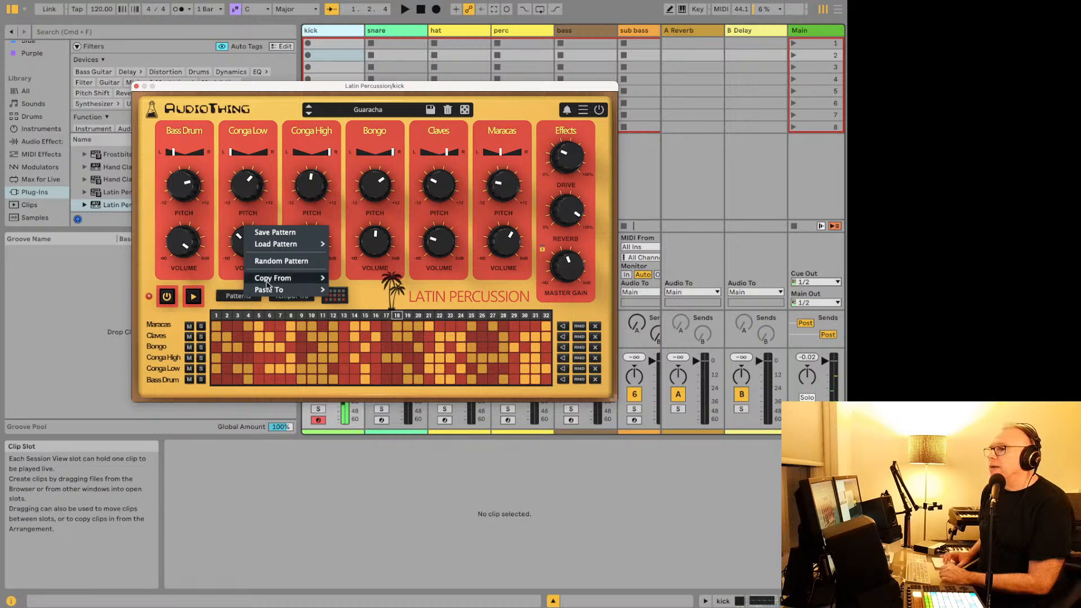
{"action": "left_click", "coordinate": [271, 262]}
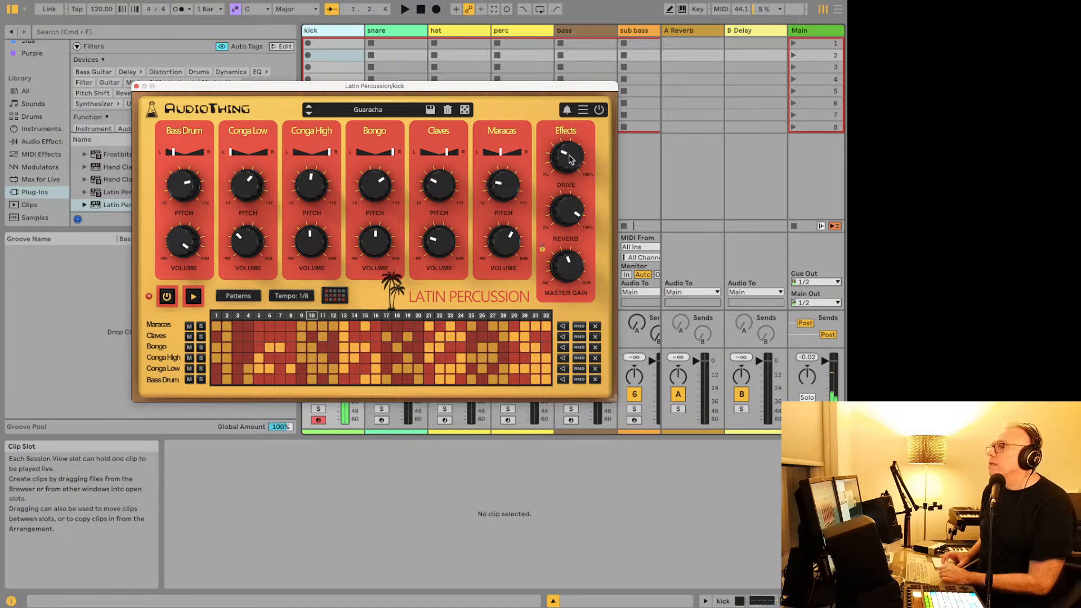
Step: Lower Latin Percussion's Drive to its minimum and Reverb to 7%, then stop the pattern and close the plug-in window
{"action": "left_click_drag", "start_coordinate": [570, 159], "coordinate": [566, 248]}
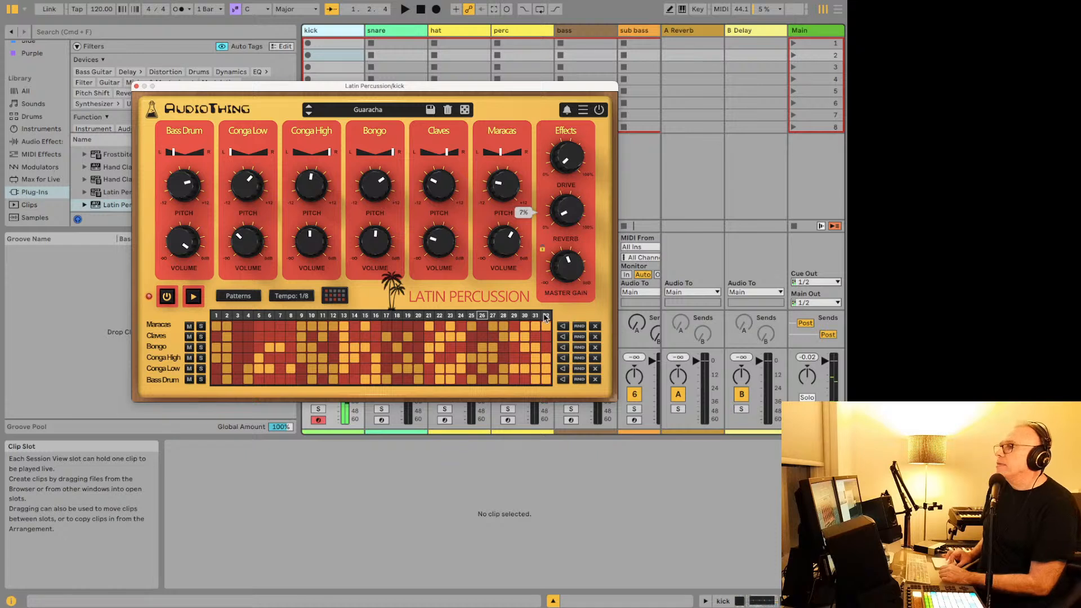
{"action": "key", "text": "space"}
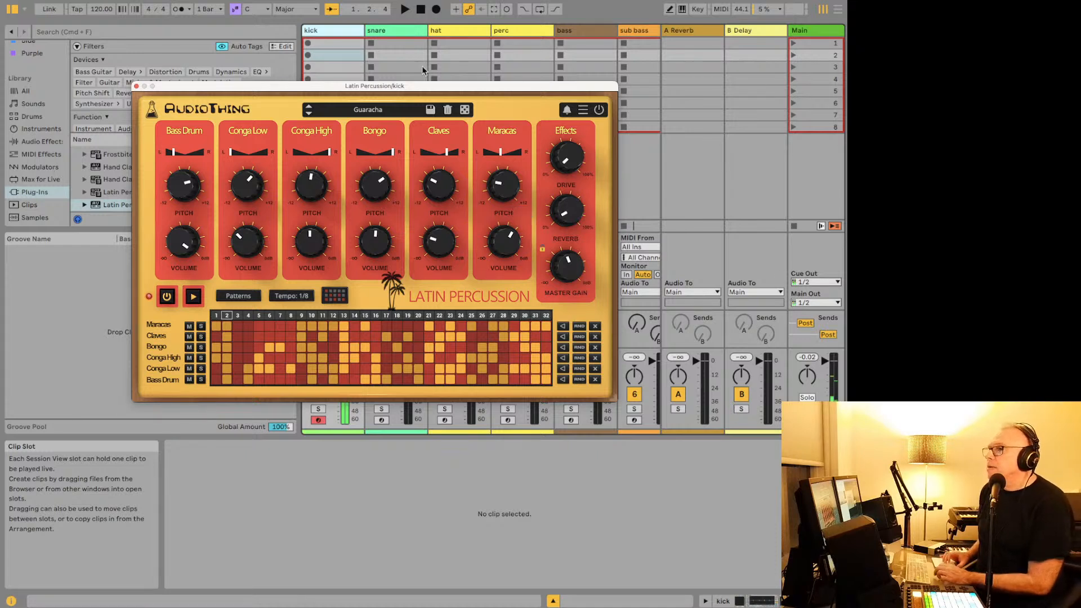
{"action": "key", "text": "space"}
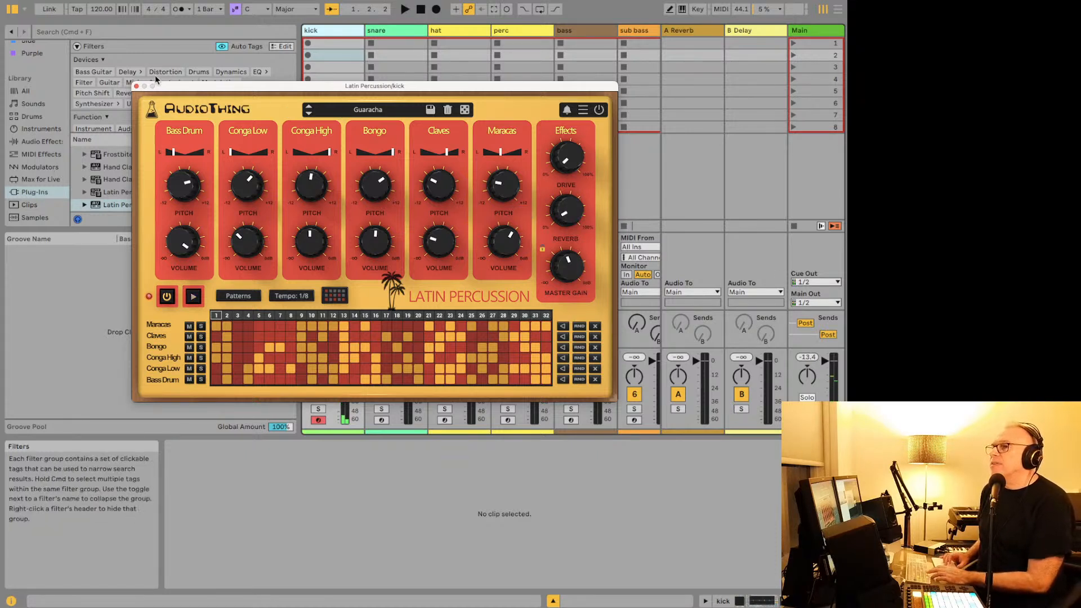
{"action": "left_click", "coordinate": [136, 87]}
Step: Load the SR-88 plug-in onto the kick track from the plug-ins list
{"action": "scroll", "coordinate": [143, 161], "scroll_direction": "down", "scroll_amount": 3}
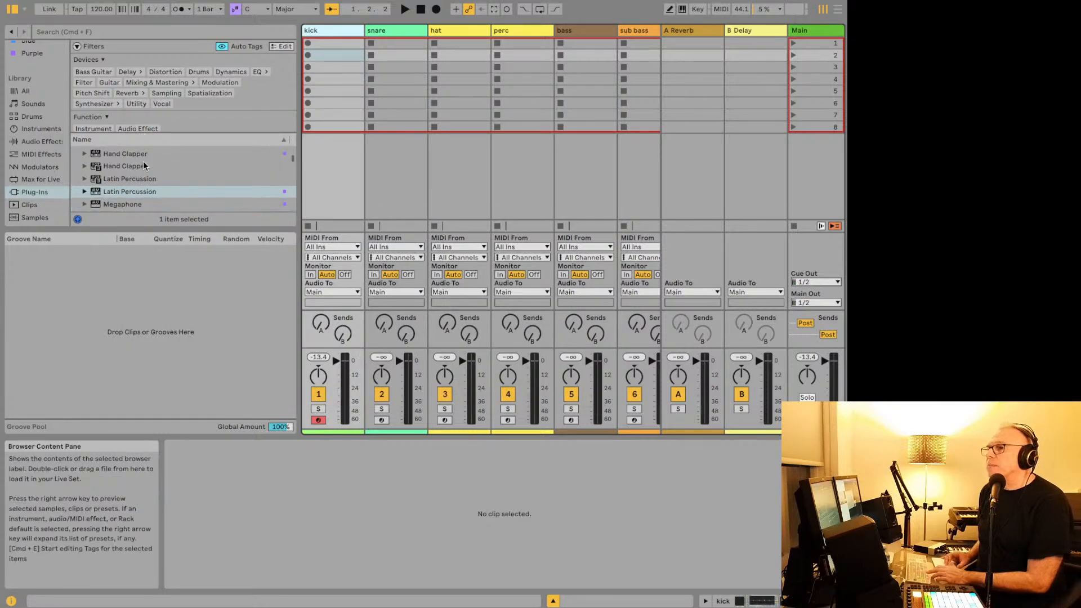
{"action": "scroll", "coordinate": [143, 162], "scroll_direction": "down", "scroll_amount": 4}
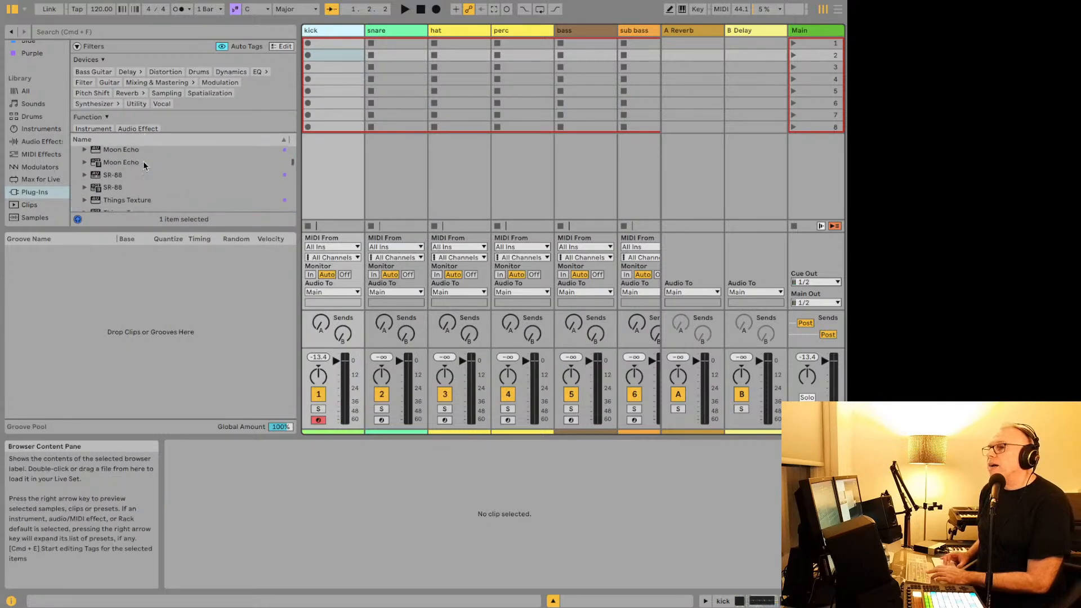
{"action": "double_click", "coordinate": [125, 175]}
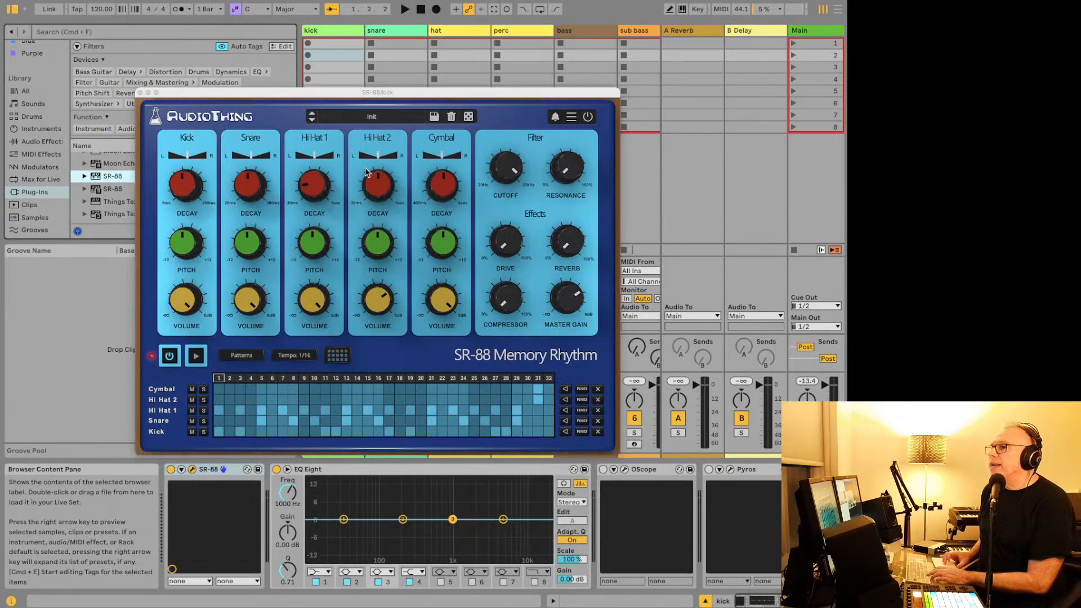
Step: Start playback and randomize SR-88's parameters twice
{"action": "key", "text": "space"}
{"action": "left_click", "coordinate": [468, 117]}
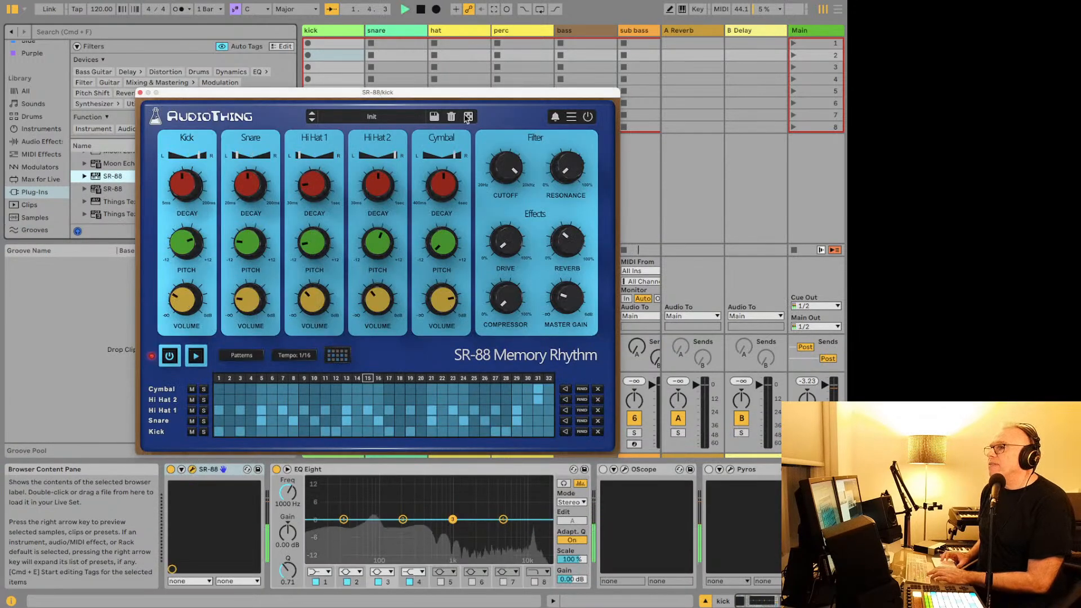
{"action": "left_click", "coordinate": [468, 116]}
Step: Load the factory preset Fever in SR-88
{"action": "left_click", "coordinate": [394, 116]}
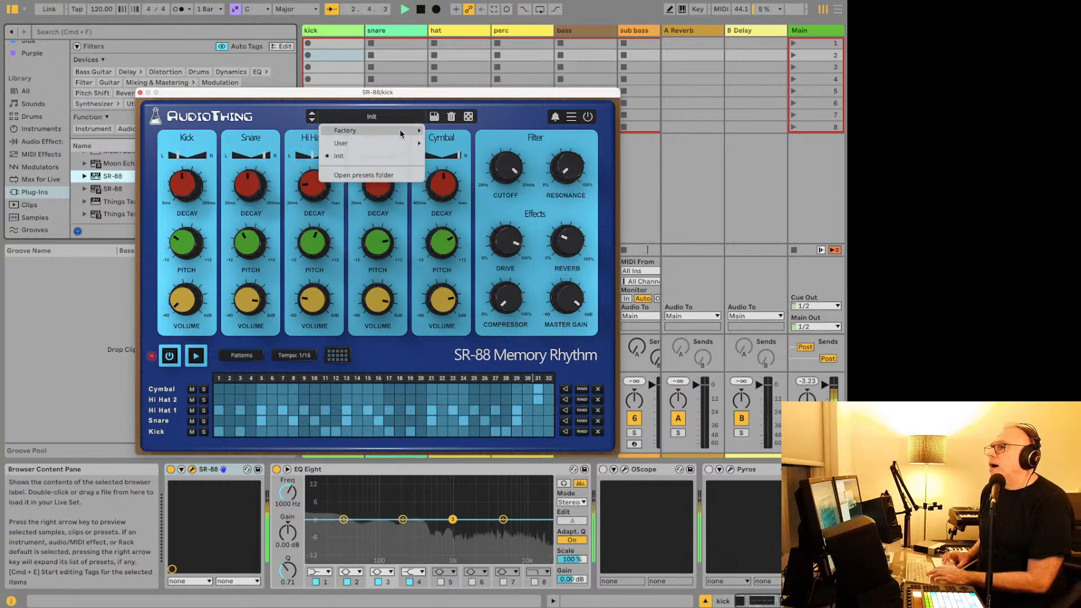
{"action": "mouse_move", "coordinate": [402, 133]}
{"action": "left_click", "coordinate": [459, 174]}
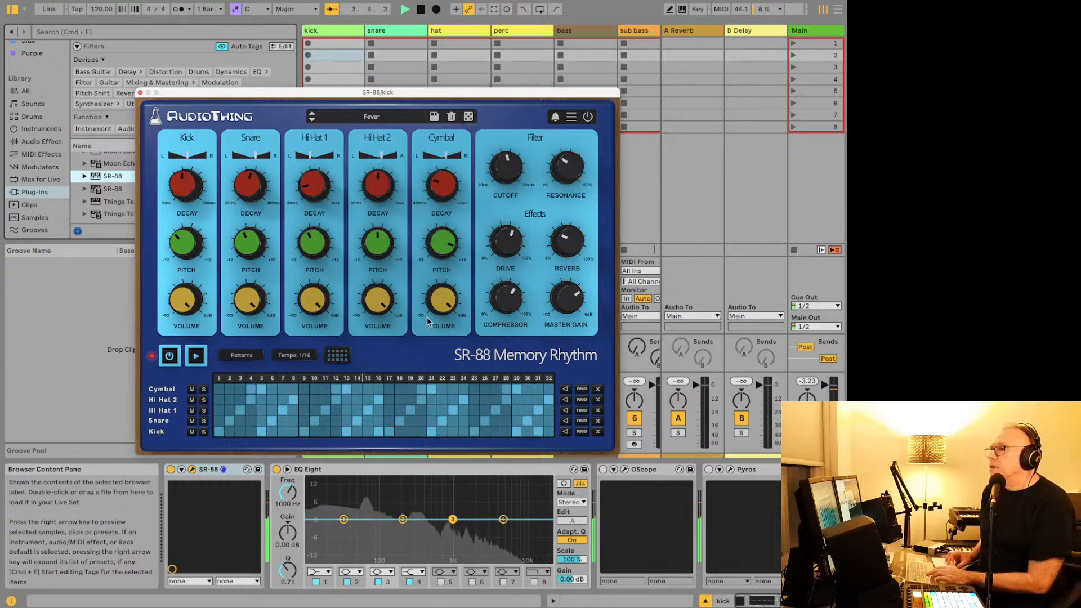
Step: Generate a random pattern in SR-88's sequencer, then stop playback and close the plug-in window
{"action": "left_click", "coordinate": [241, 355]}
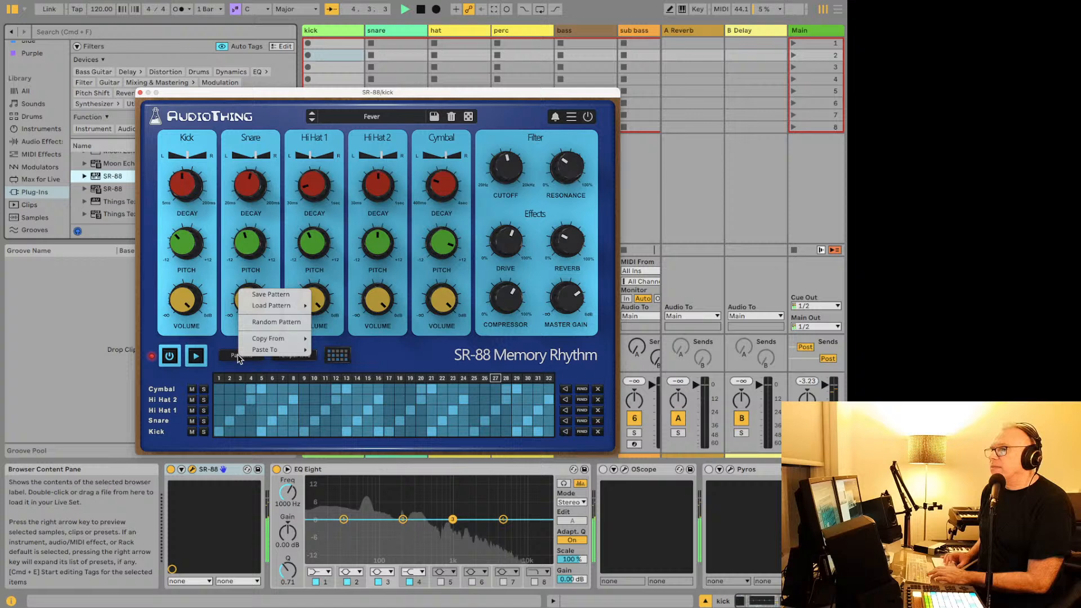
{"action": "left_click", "coordinate": [268, 322]}
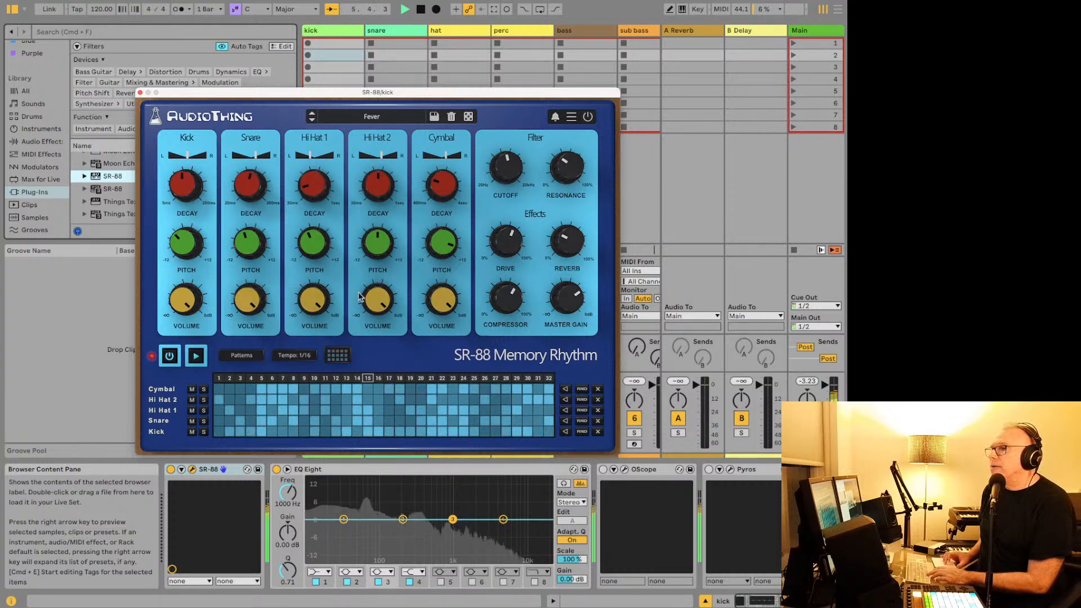
{"action": "key", "text": "space"}
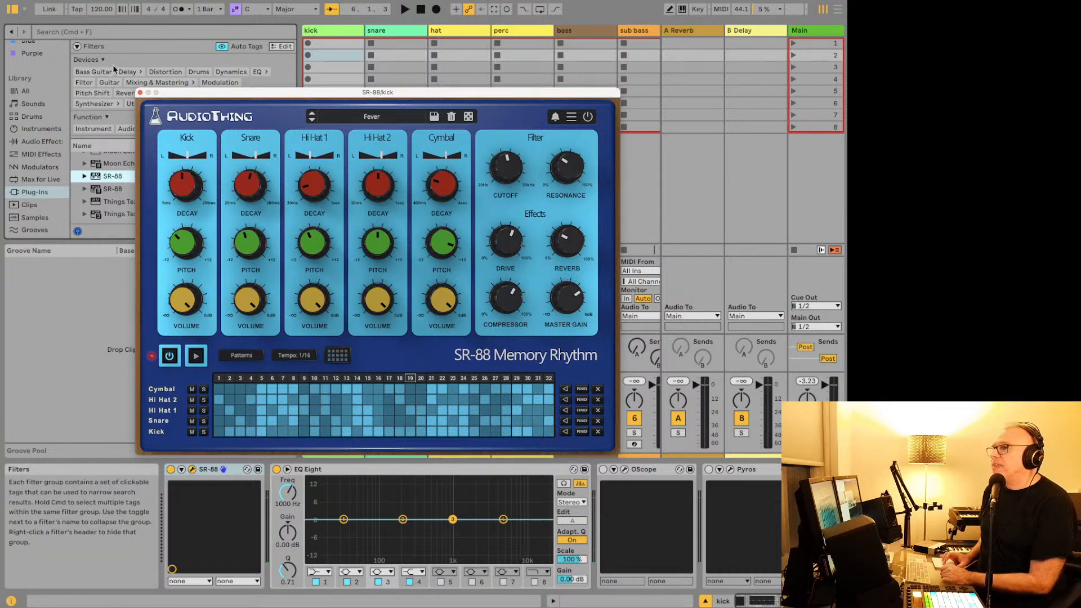
{"action": "left_click", "coordinate": [140, 93]}
Step: Load the Megaphone effect onto the kick track and close its window
{"action": "scroll", "coordinate": [130, 192], "scroll_direction": "up", "scroll_amount": 5}
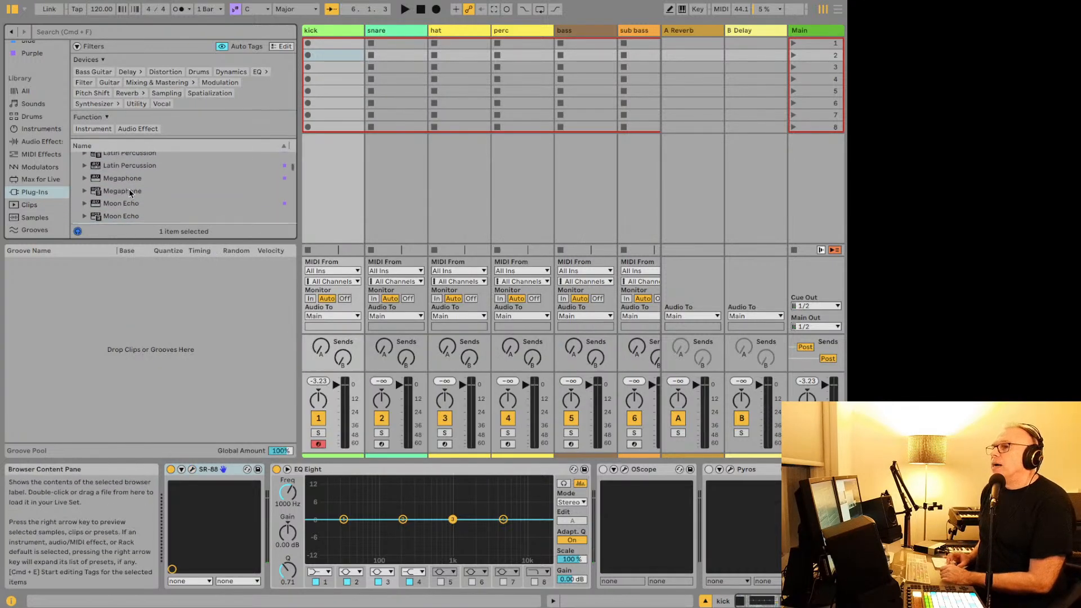
{"action": "scroll", "coordinate": [130, 194], "scroll_direction": "down", "scroll_amount": 4}
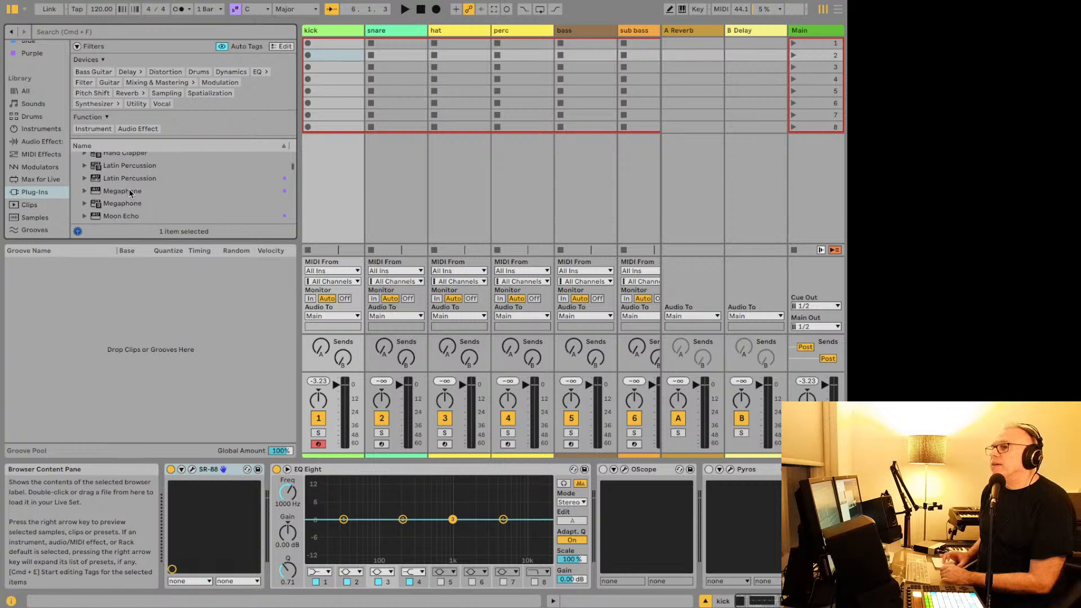
{"action": "left_click", "coordinate": [130, 186]}
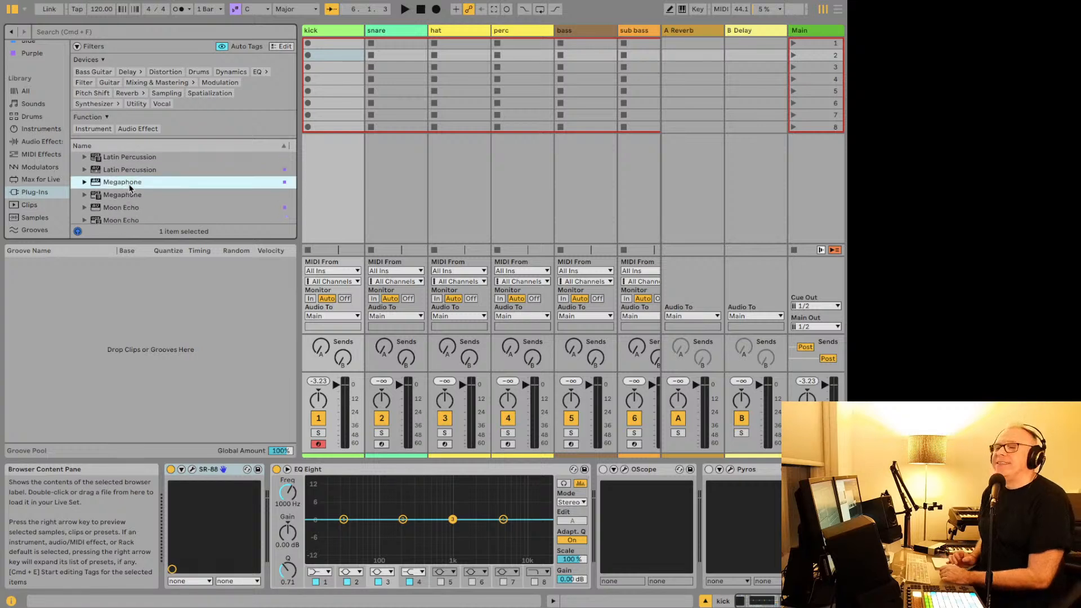
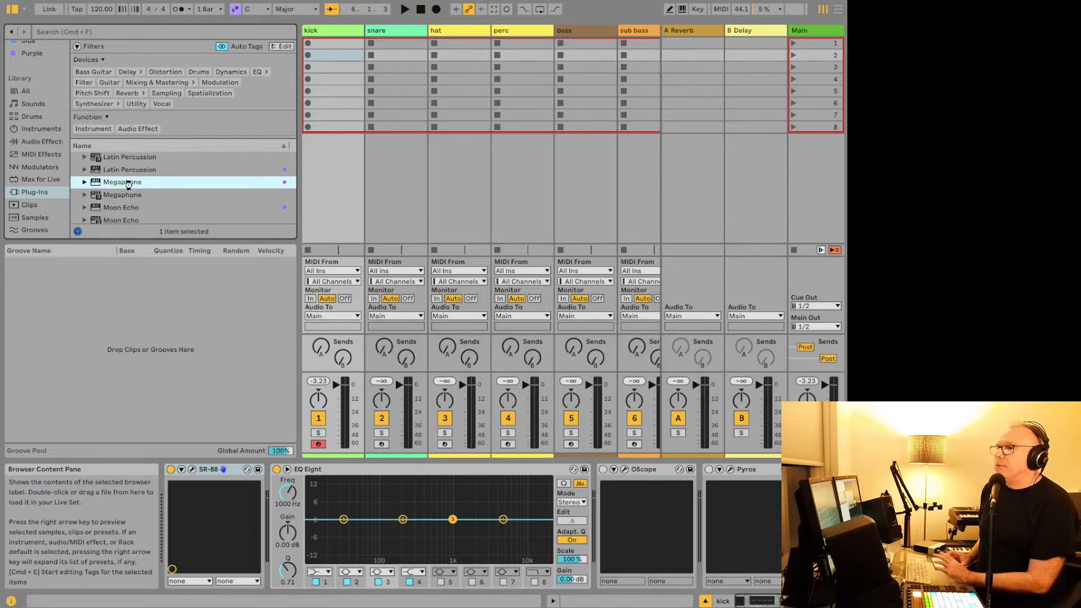
{"action": "double_click", "coordinate": [128, 183]}
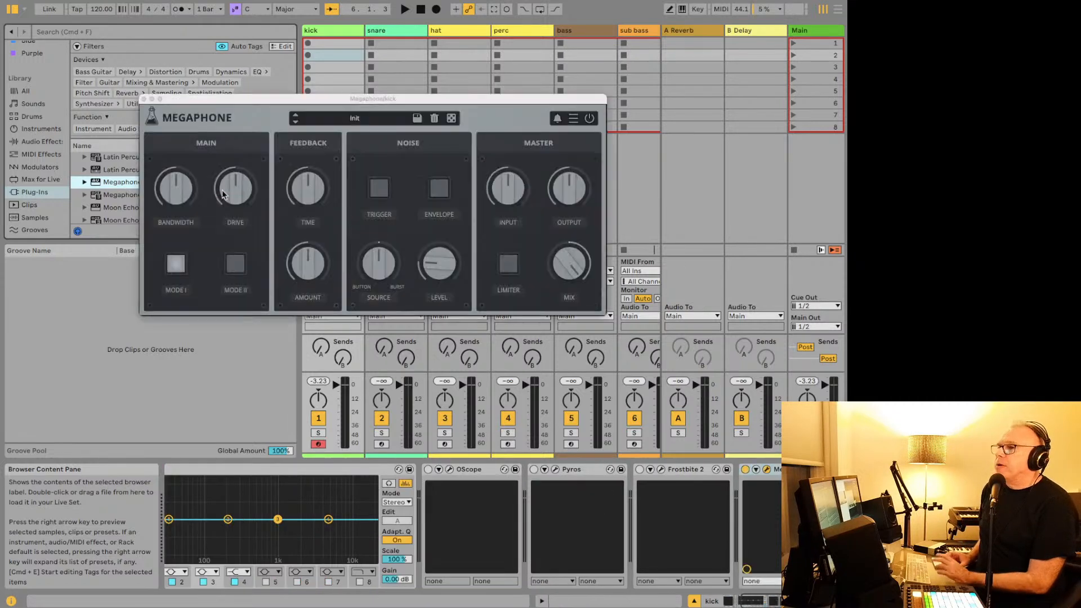
{"action": "left_click", "coordinate": [377, 195]}
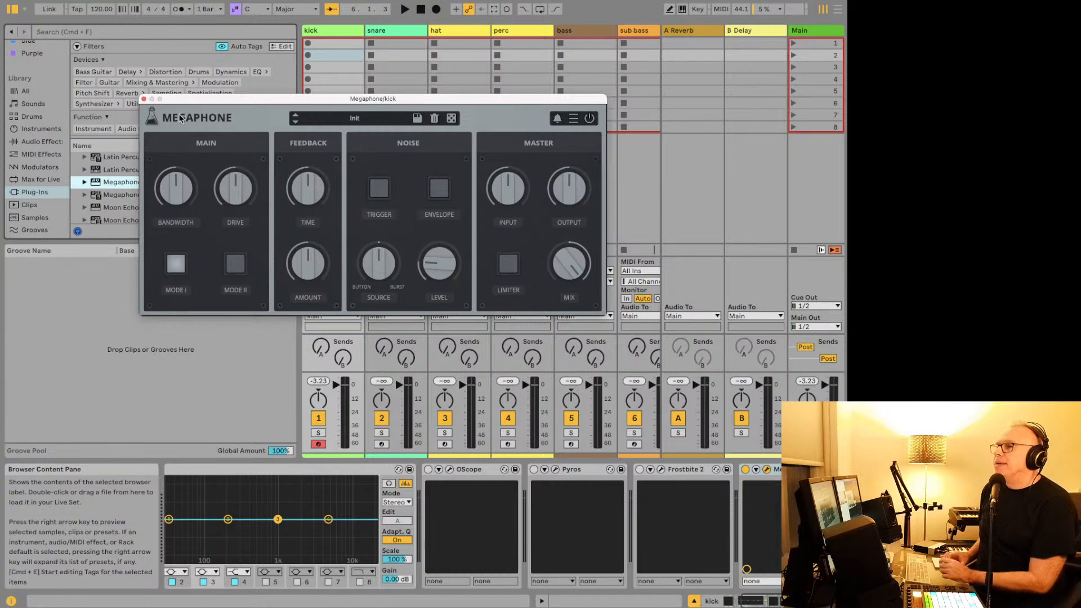
{"action": "left_click", "coordinate": [143, 100]}
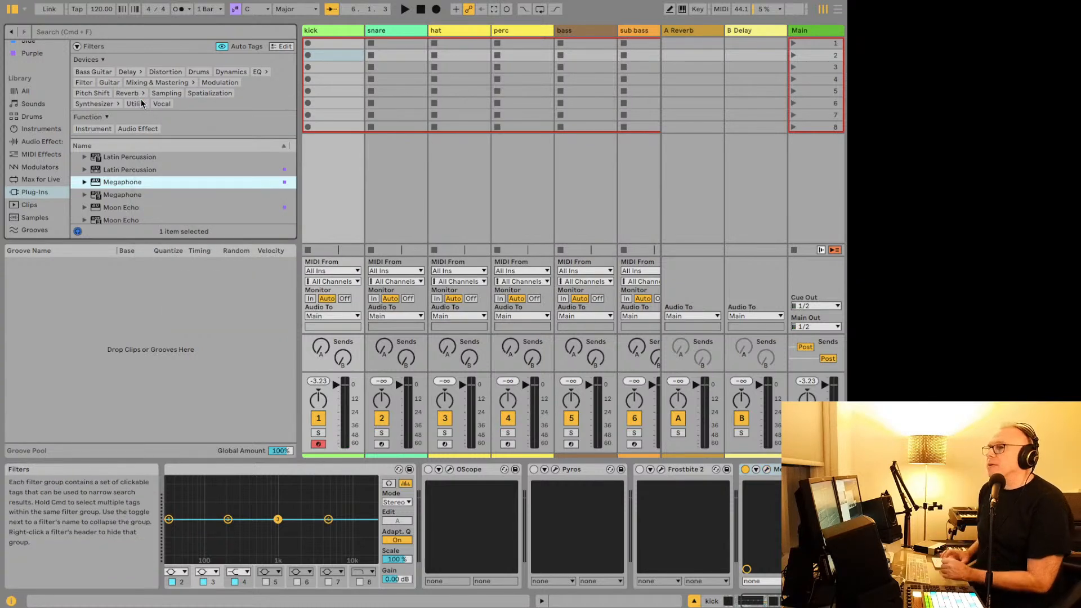
Step: Load the Moon Echo effect onto the kick track after Megaphone
{"action": "scroll", "coordinate": [134, 201], "scroll_direction": "down", "scroll_amount": 1}
{"action": "scroll", "coordinate": [133, 203], "scroll_direction": "down", "scroll_amount": 1}
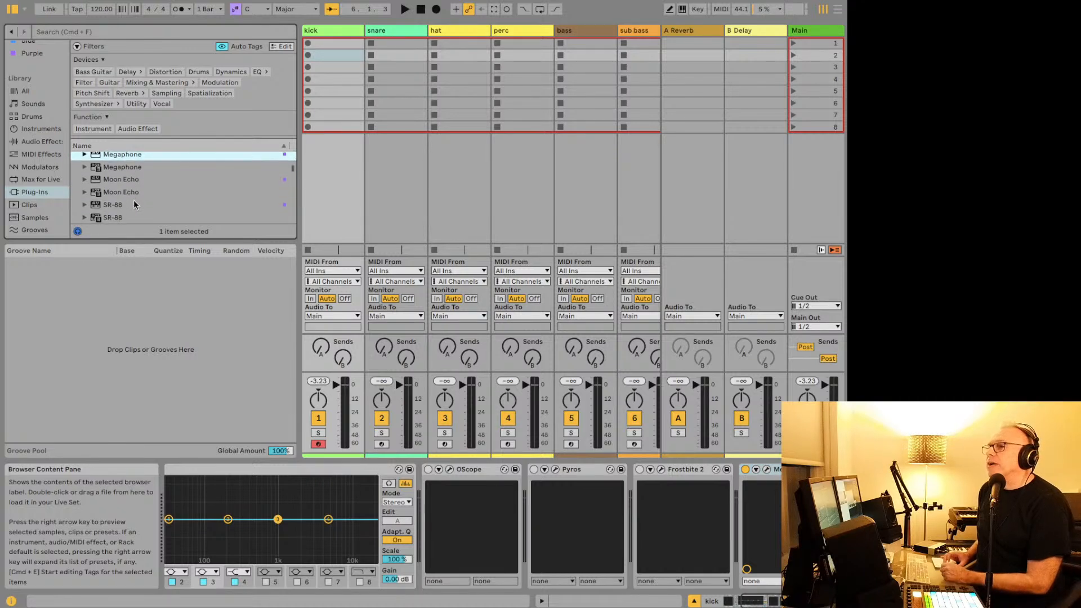
{"action": "left_click", "coordinate": [123, 181]}
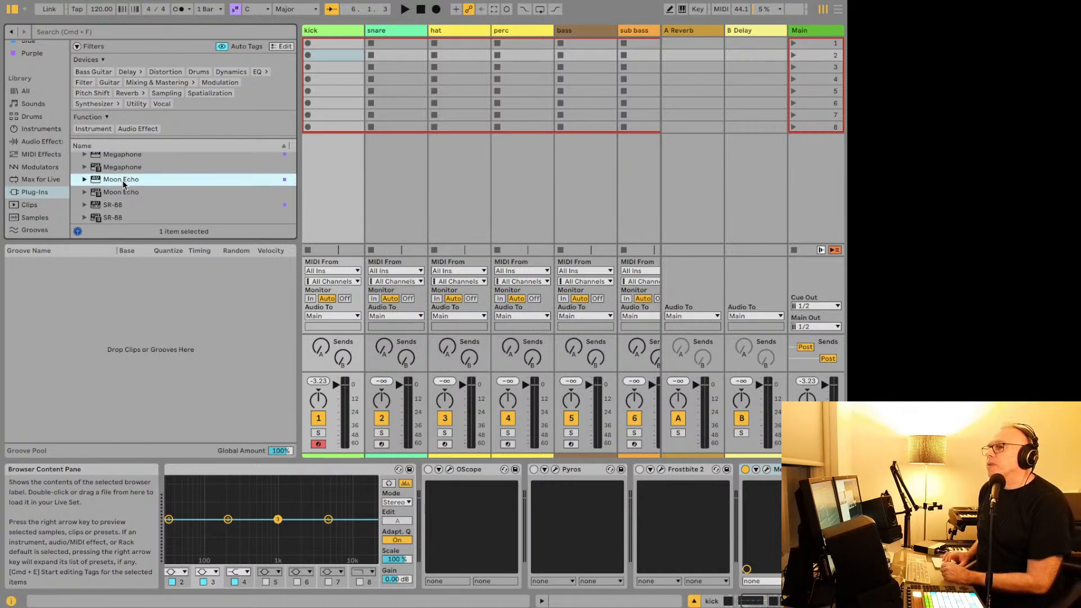
{"action": "double_click", "coordinate": [122, 180]}
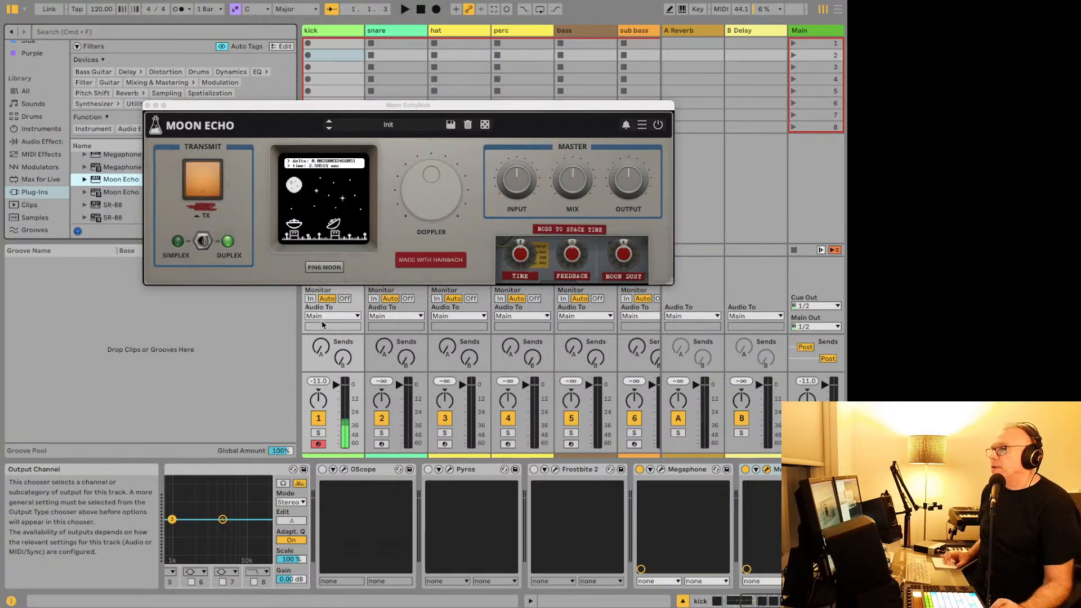
Step: Replace the SR-88 instrument on the kick track with the 707 Core Kit drum rack
{"action": "scroll", "coordinate": [300, 502], "scroll_direction": "left", "scroll_amount": 4}
{"action": "scroll", "coordinate": [300, 501], "scroll_direction": "left", "scroll_amount": 3}
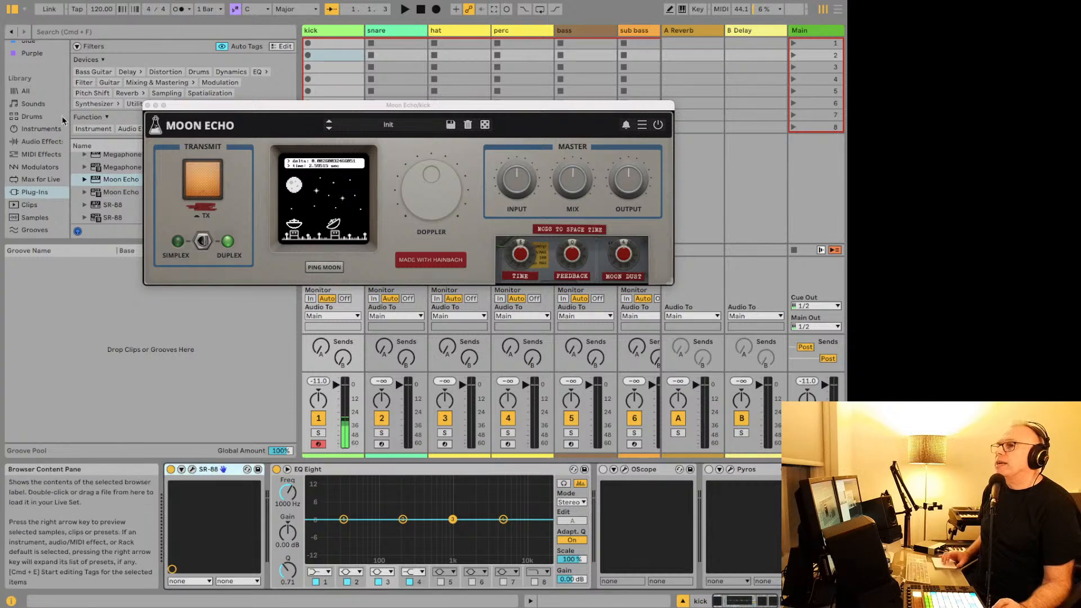
{"action": "left_click", "coordinate": [25, 117]}
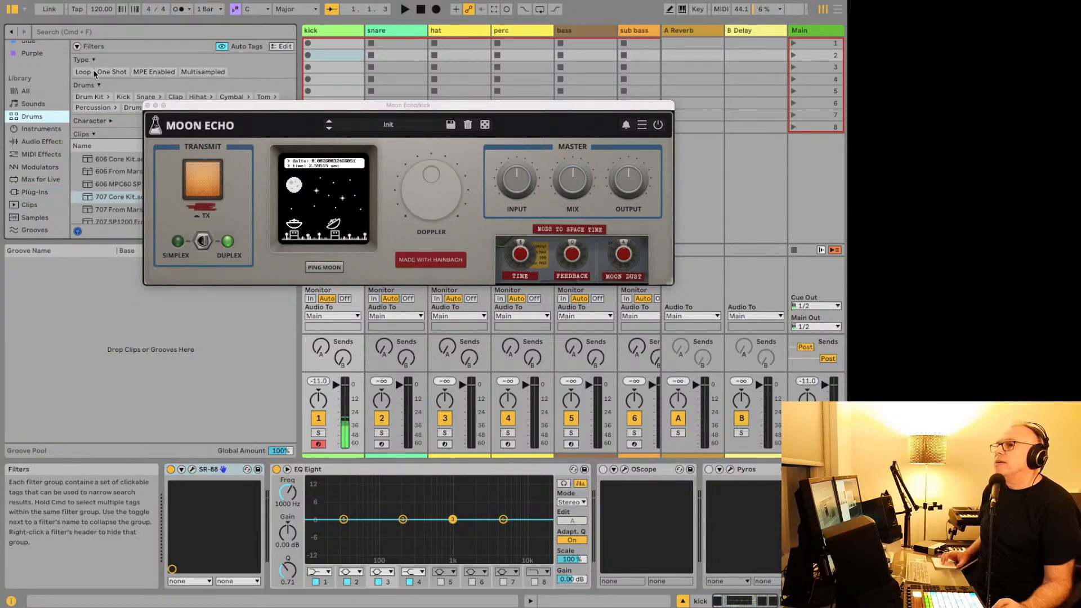
{"action": "left_click", "coordinate": [103, 197]}
{"action": "double_click", "coordinate": [103, 197]}
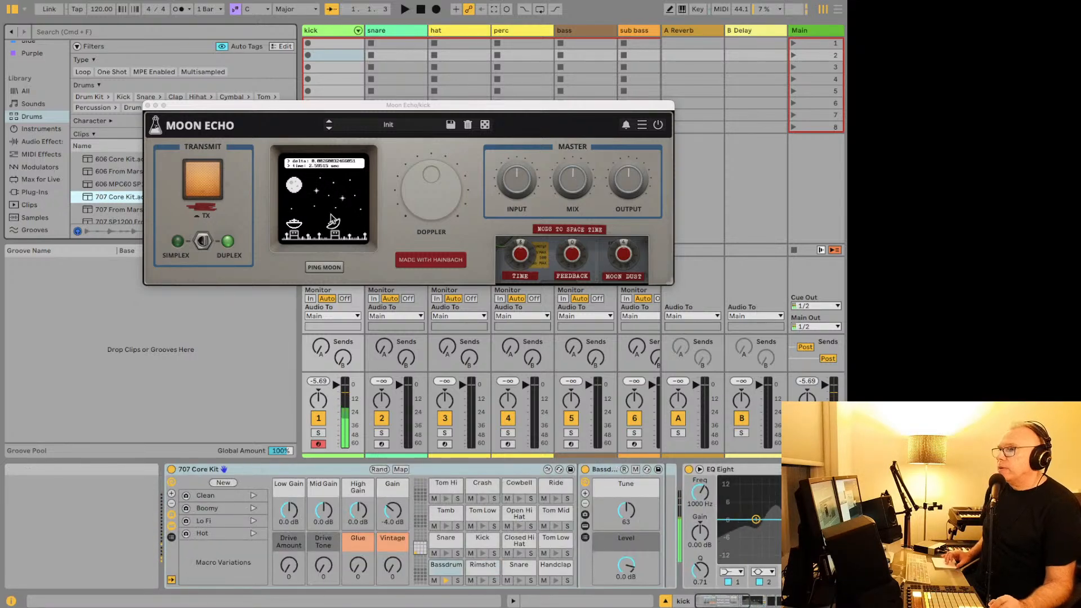
Step: Switch Moon Echo and Megaphone off and on in different combinations on the kick track to compare the sound, ending with both active
{"action": "scroll", "coordinate": [691, 495], "scroll_direction": "right", "scroll_amount": 10}
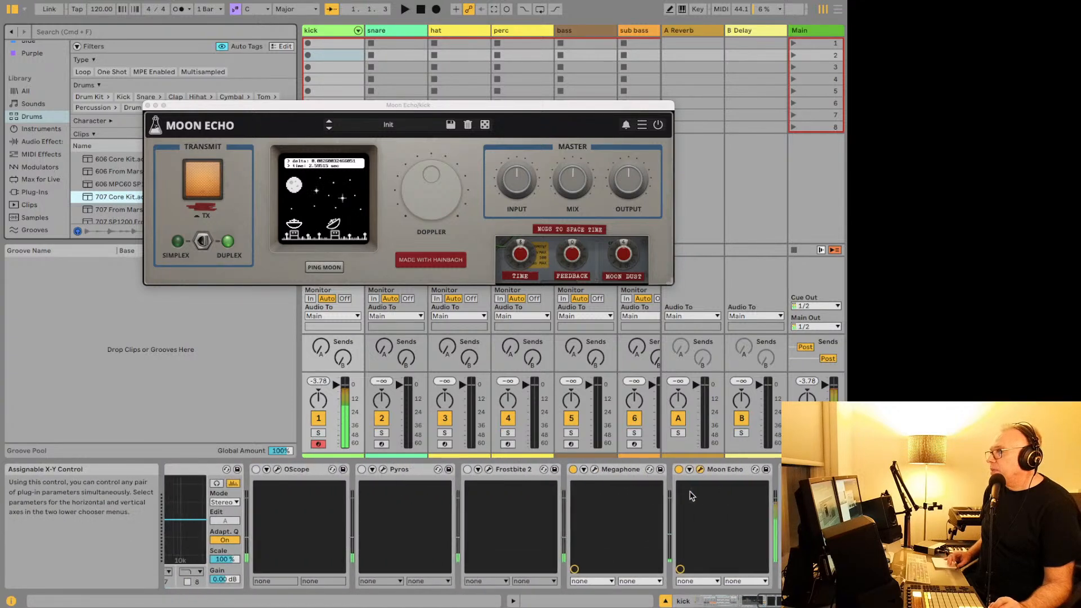
{"action": "left_click", "coordinate": [678, 469]}
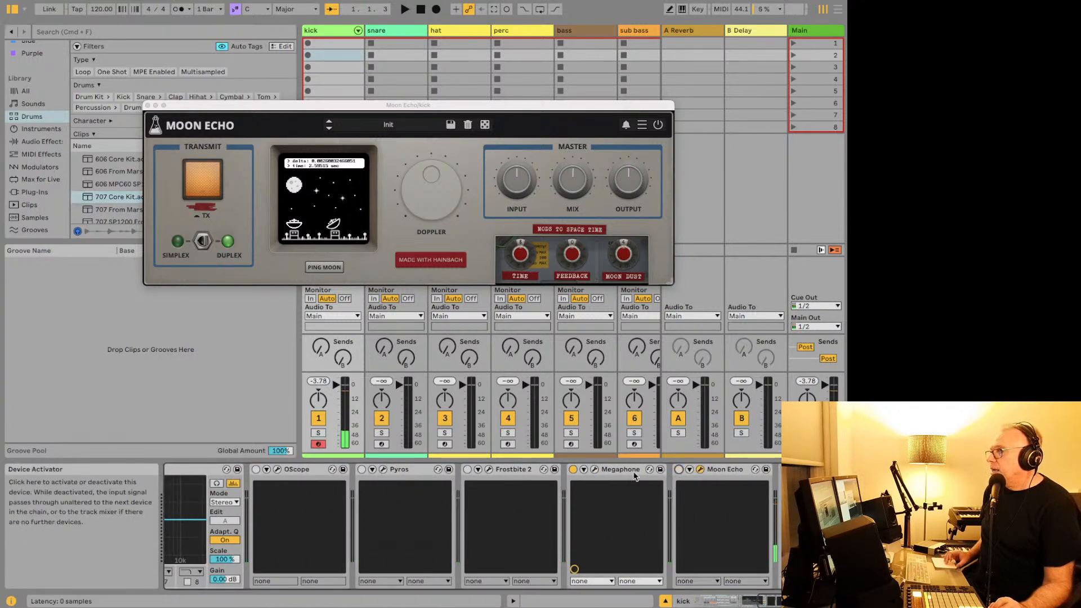
{"action": "left_click", "coordinate": [574, 471]}
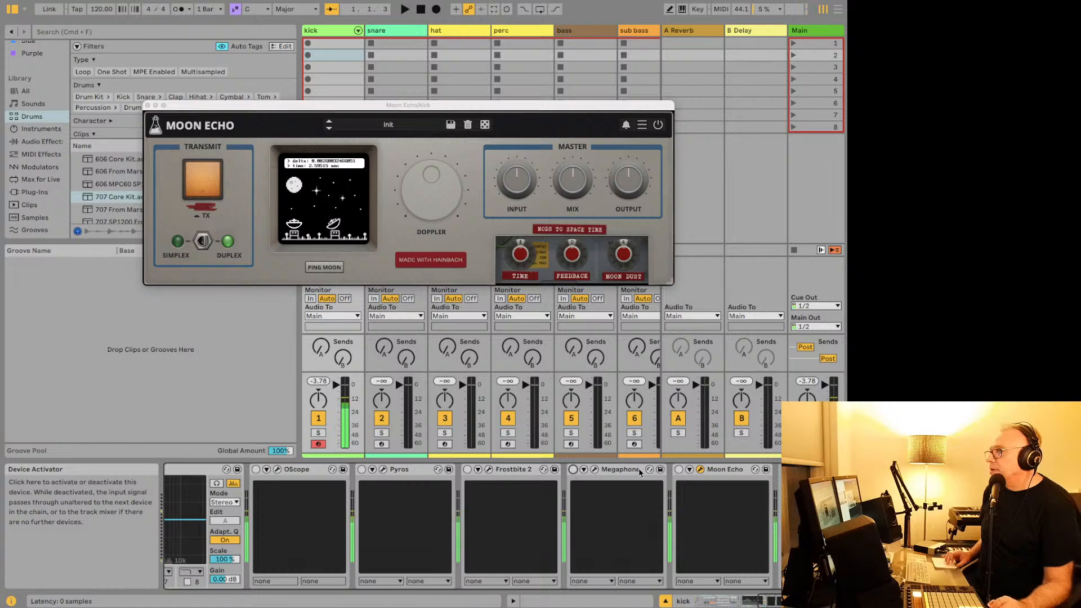
{"action": "left_click", "coordinate": [679, 470]}
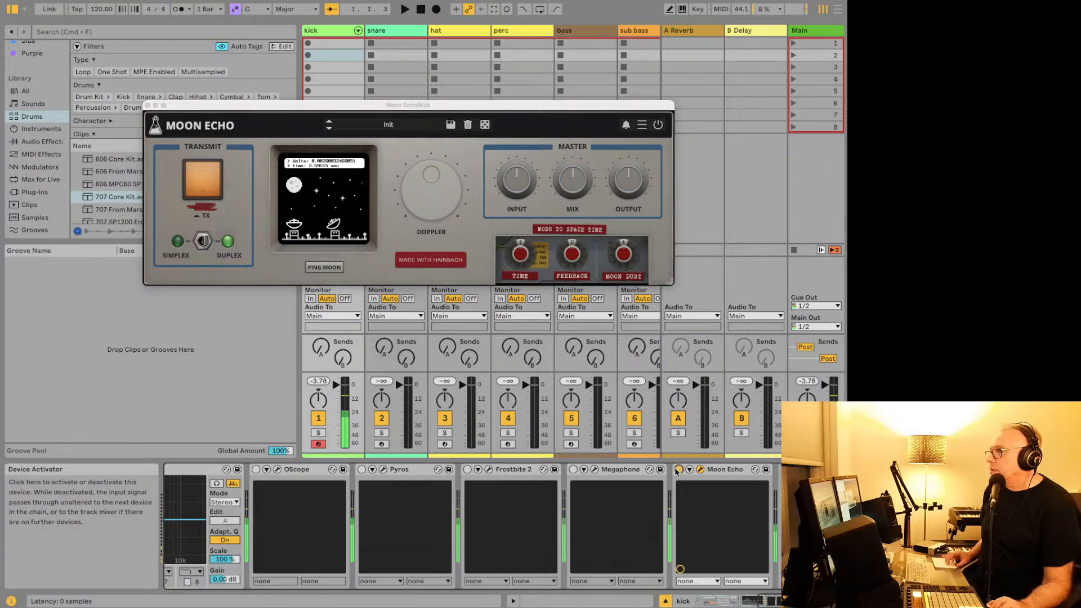
{"action": "left_click", "coordinate": [574, 469]}
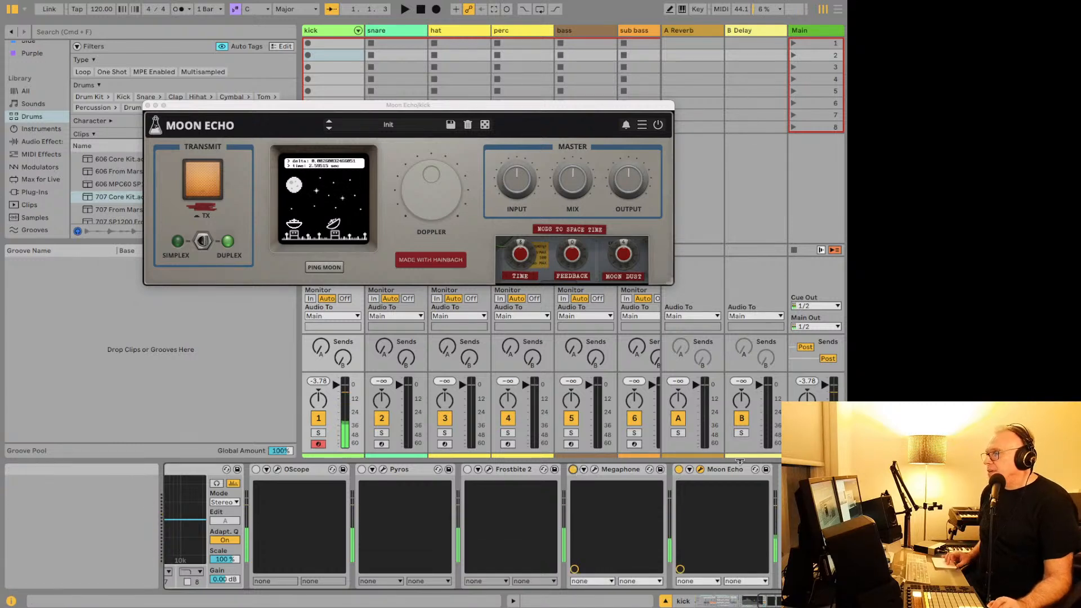
{"action": "left_click", "coordinate": [679, 470]}
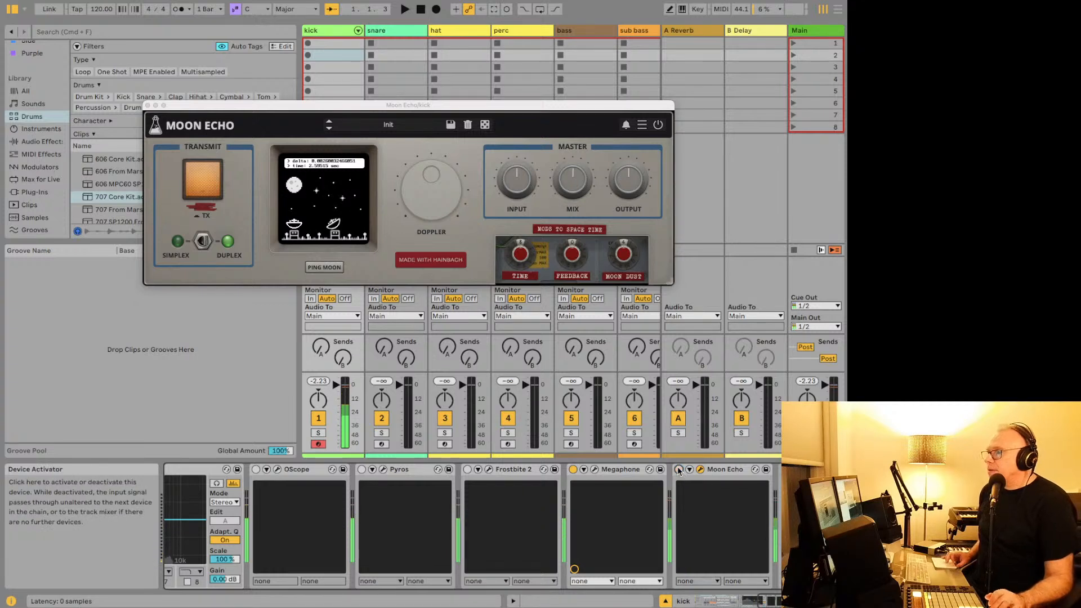
{"action": "left_click", "coordinate": [574, 470]}
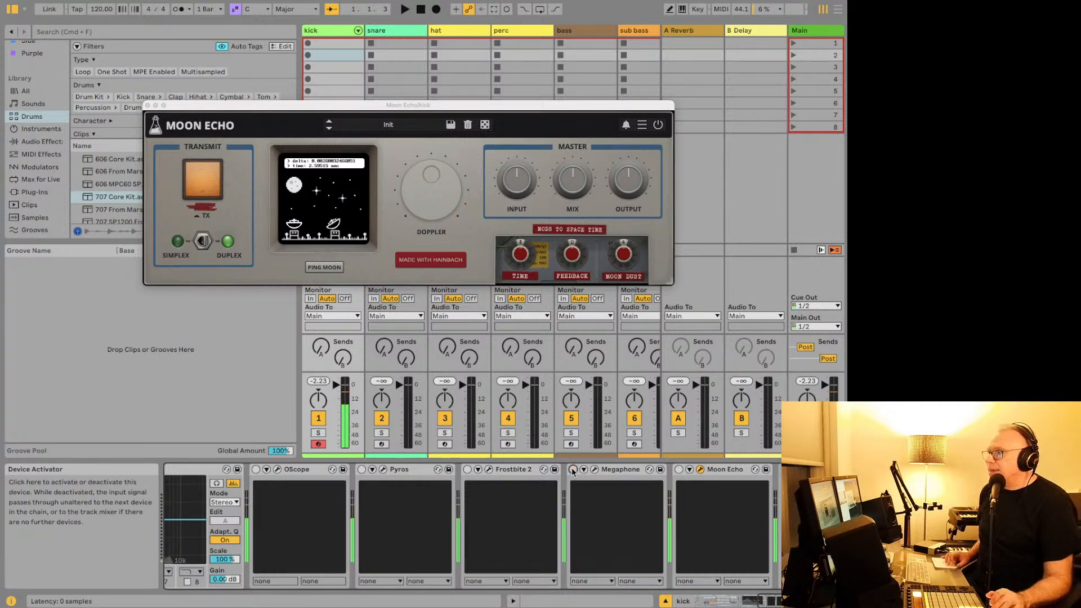
{"action": "left_click", "coordinate": [573, 471]}
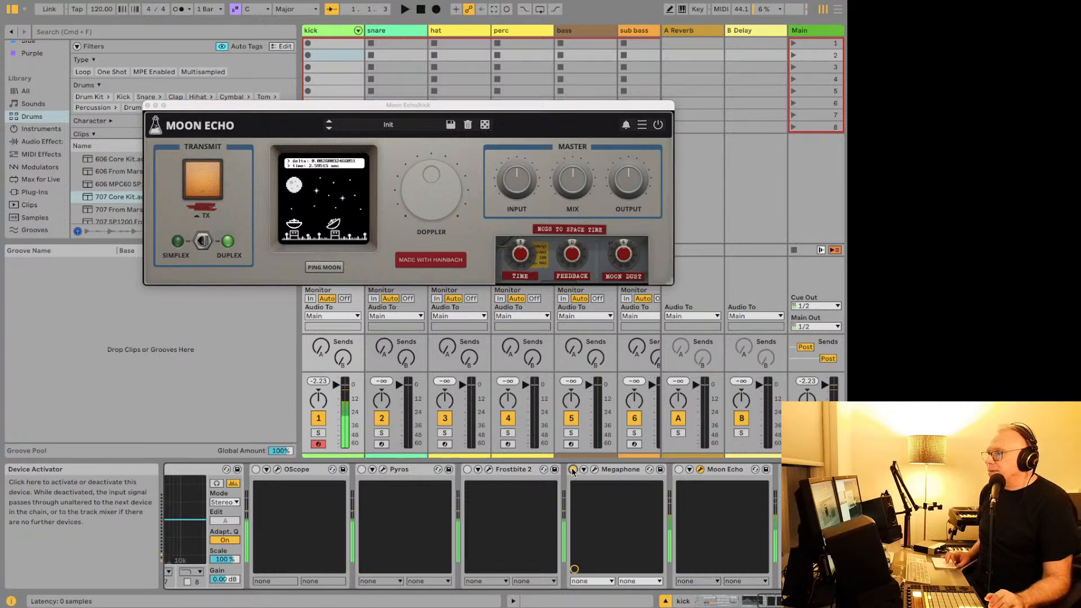
{"action": "left_click", "coordinate": [679, 470]}
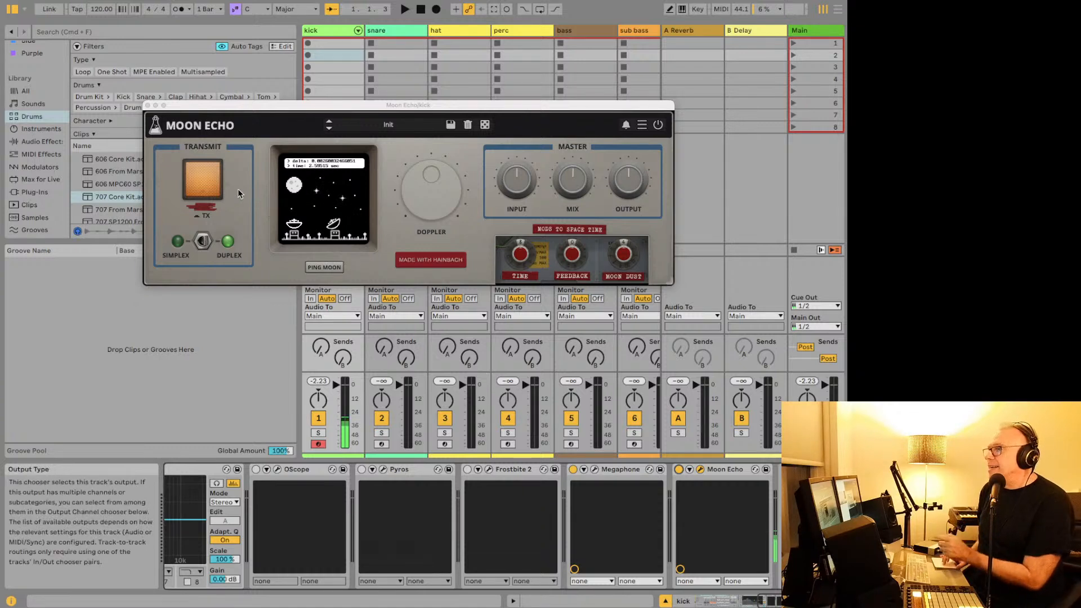
Step: Randomize Moon Echo's settings and adjust its Doppler with Megaphone deactivated
{"action": "left_click", "coordinate": [483, 123]}
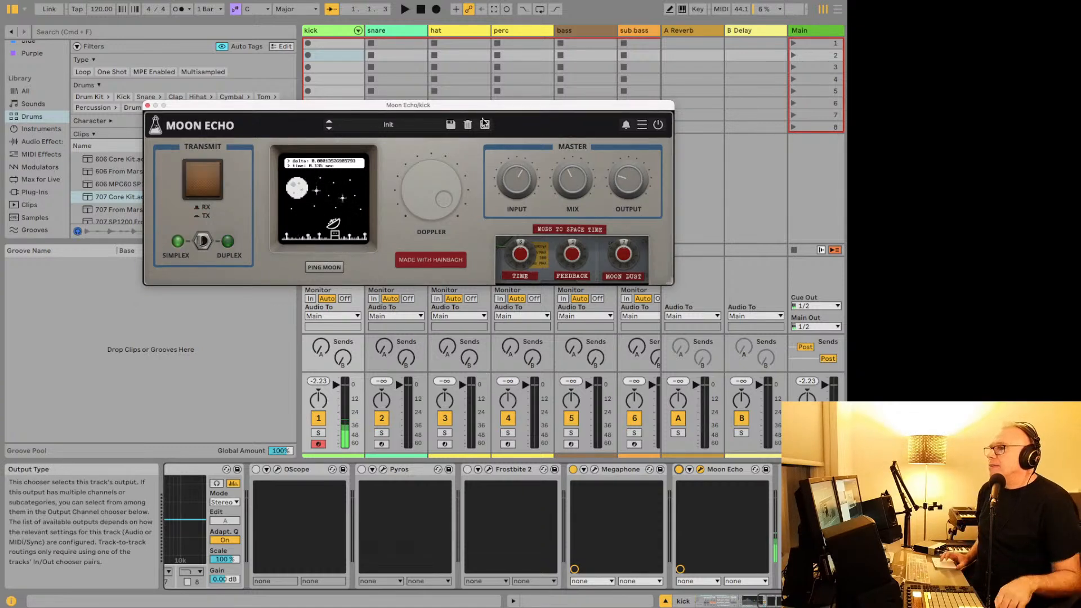
{"action": "left_click", "coordinate": [573, 469]}
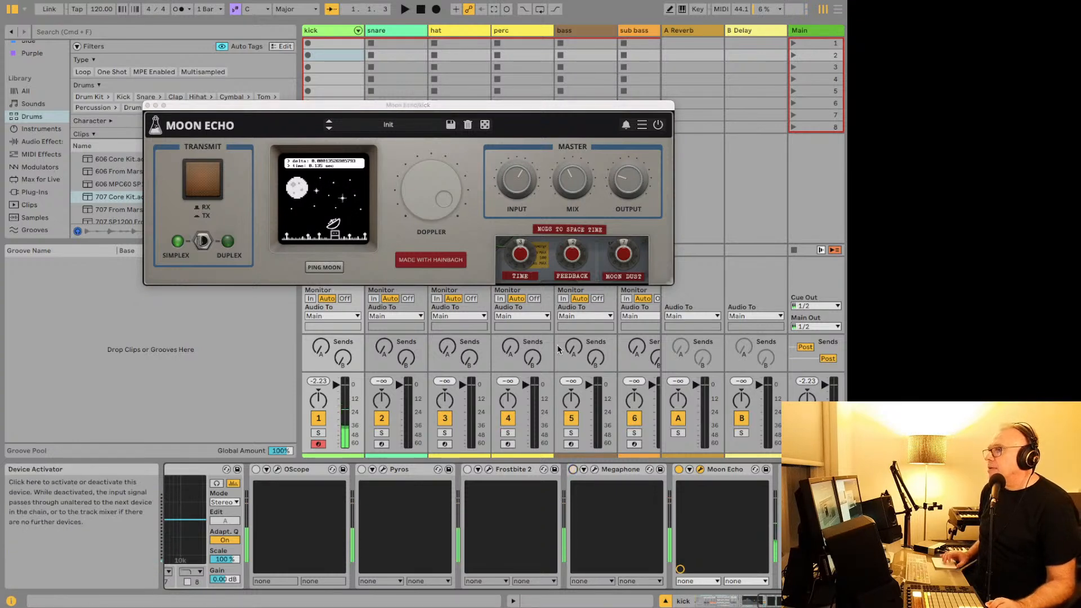
{"action": "left_click_drag", "start_coordinate": [431, 214], "coordinate": [433, 283]}
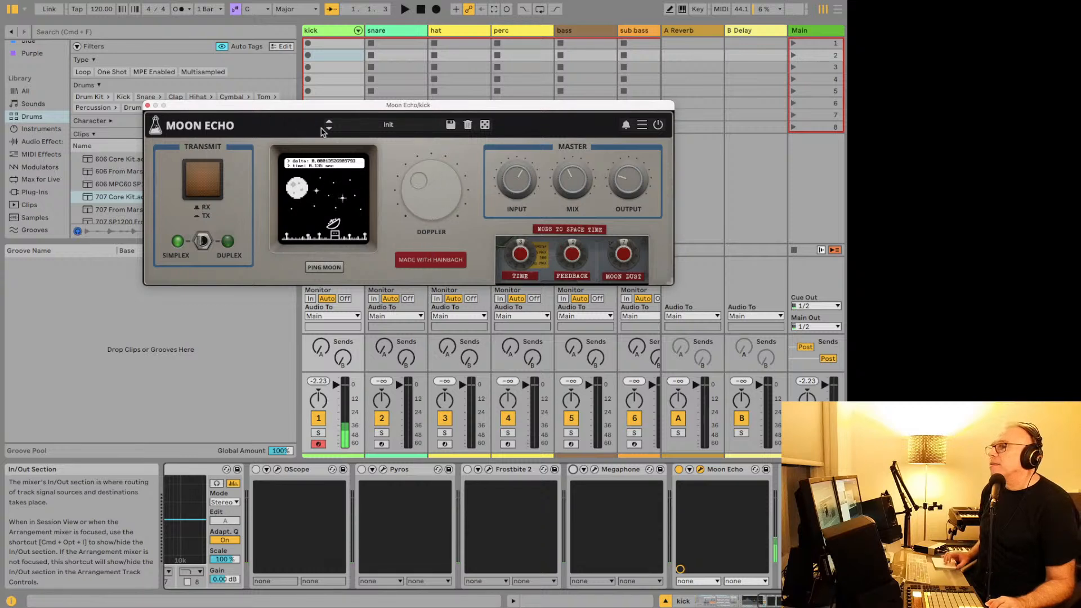
Step: Randomize Moon Echo's settings two more times and turn down its Doppler
{"action": "left_click", "coordinate": [486, 124]}
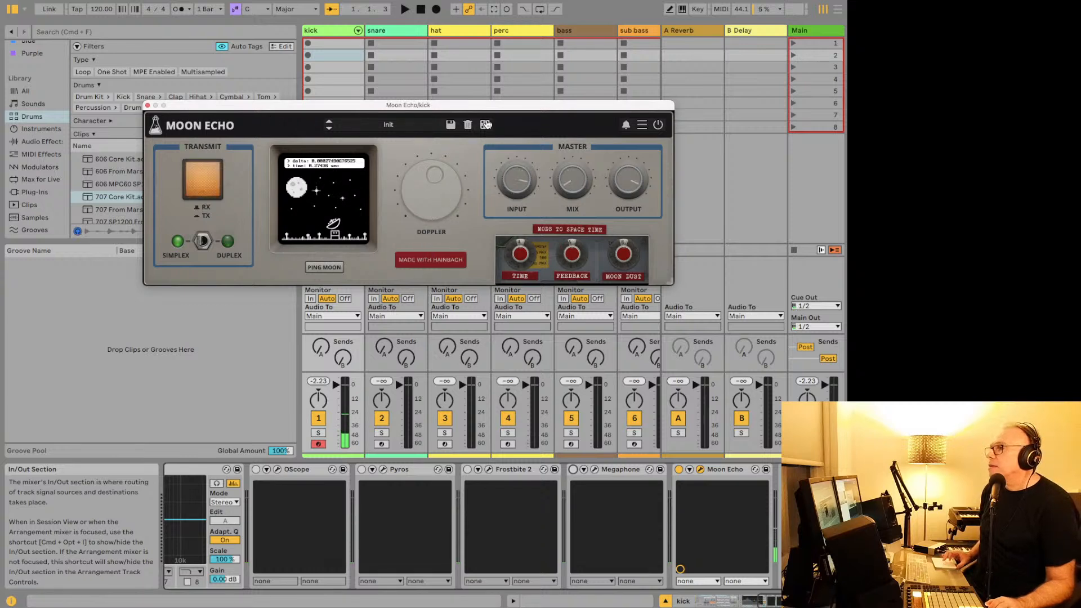
{"action": "left_click", "coordinate": [487, 125]}
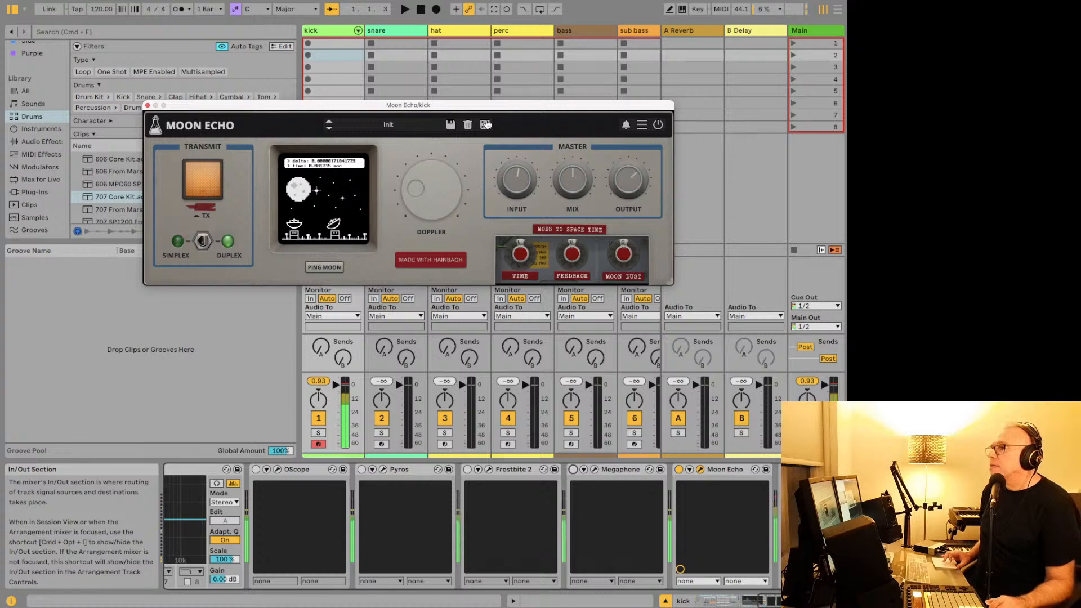
{"action": "left_click_drag", "start_coordinate": [421, 198], "coordinate": [423, 223]}
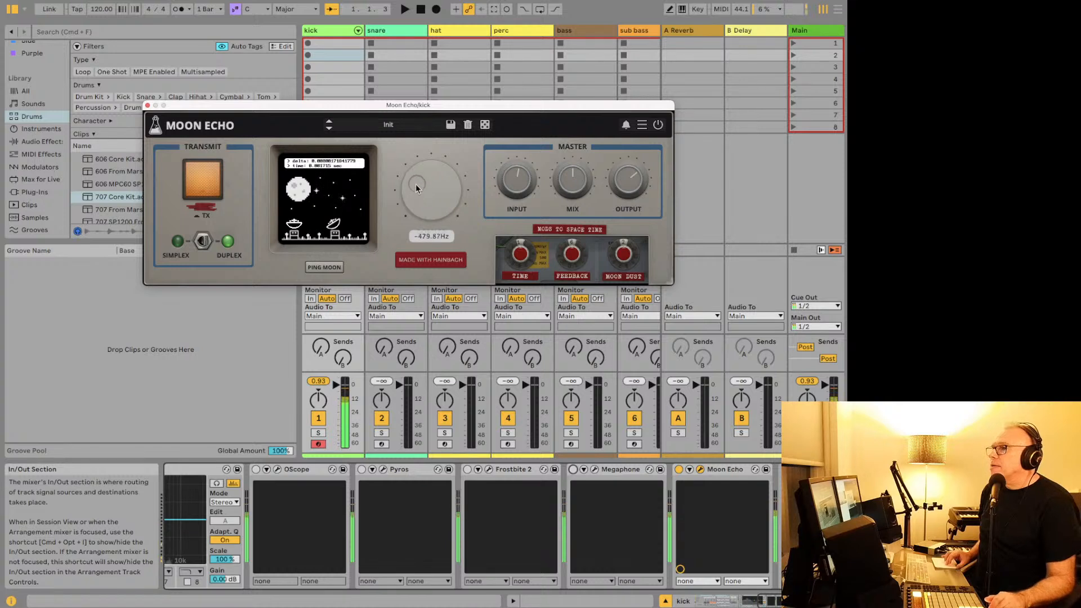
{"action": "mouse_move", "coordinate": [416, 184]}
{"action": "left_mouse_down"}
{"action": "mouse_move", "coordinate": [413, 172]}
{"action": "mouse_move", "coordinate": [414, 195]}
{"action": "left_mouse_up"}
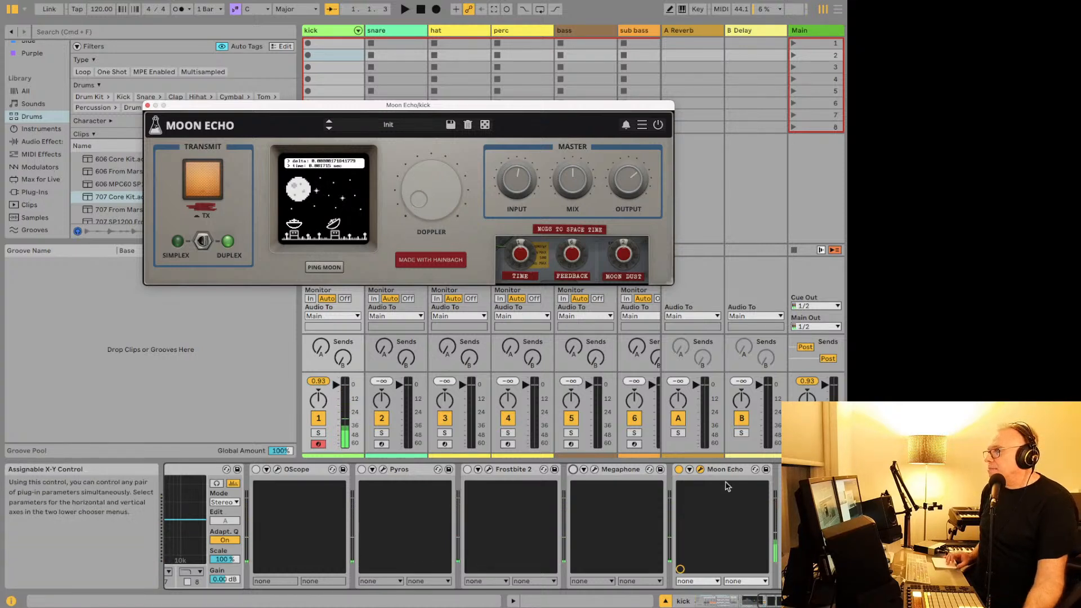
Step: Switch to Safari, search for "moon echo audiothing" and open AudioThing's Moon Echo product page
{"action": "mouse_move", "coordinate": [227, 591]}
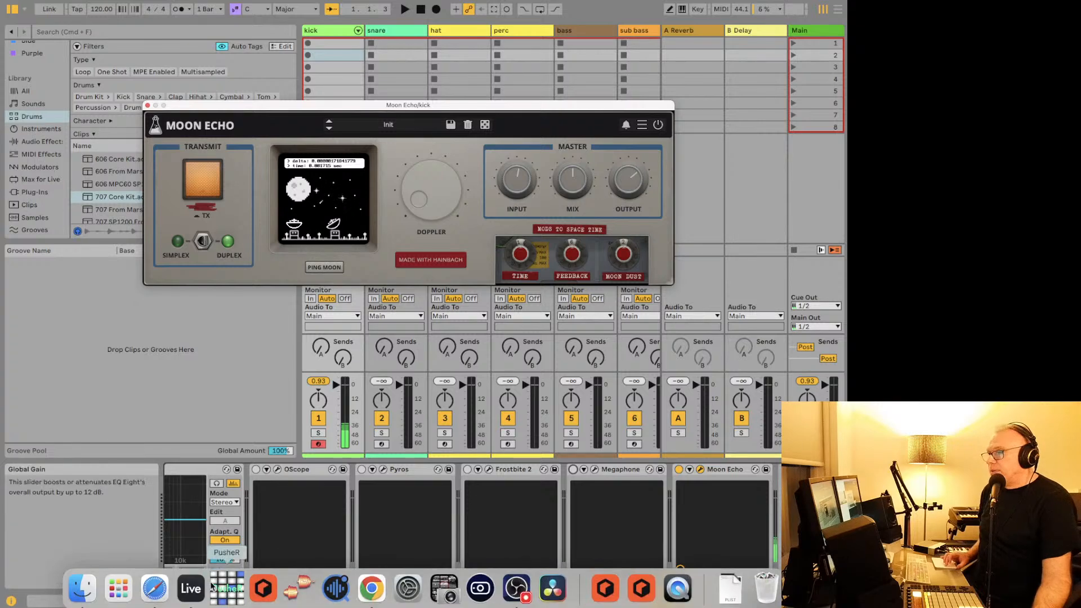
{"action": "left_click", "coordinate": [156, 589]}
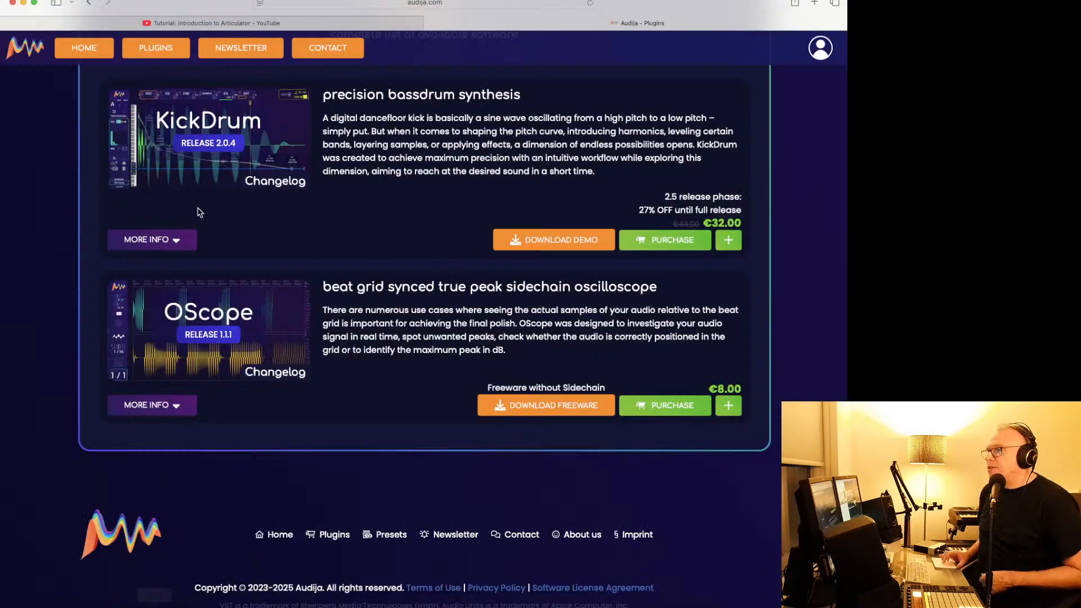
{"action": "left_click", "coordinate": [489, 7]}
{"action": "type", "text": "moon ec"}
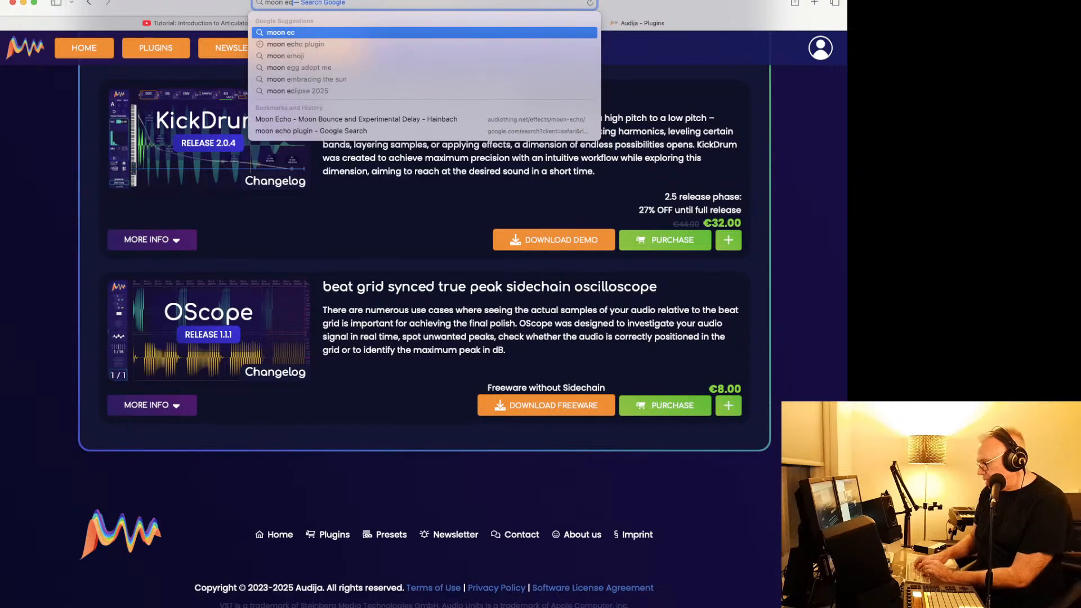
{"action": "type", "text": "ho audiothing"}
{"action": "key", "text": "Return"}
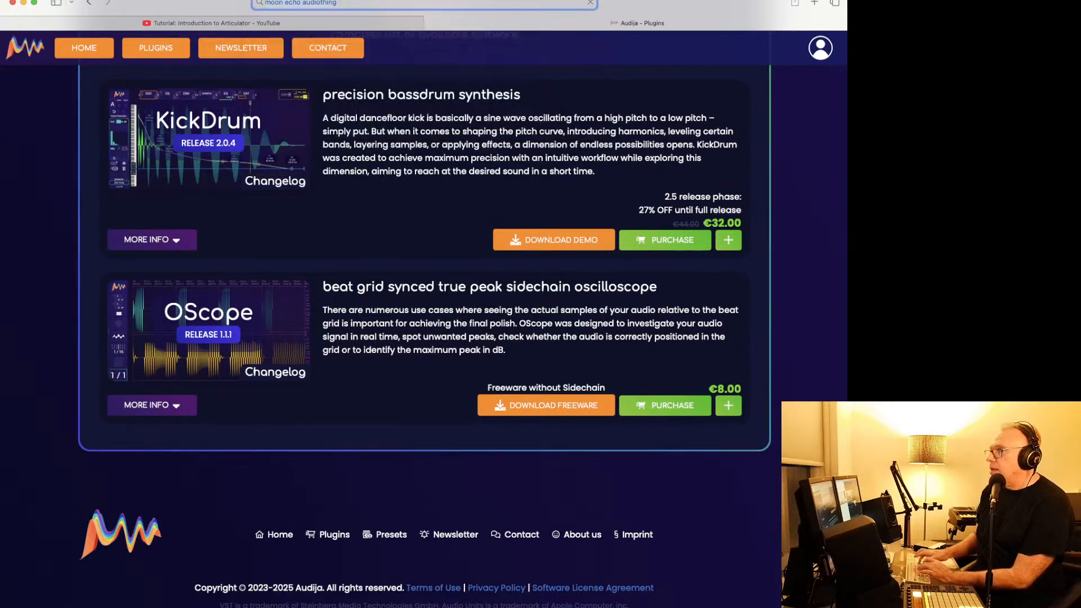
{"action": "left_click", "coordinate": [273, 148]}
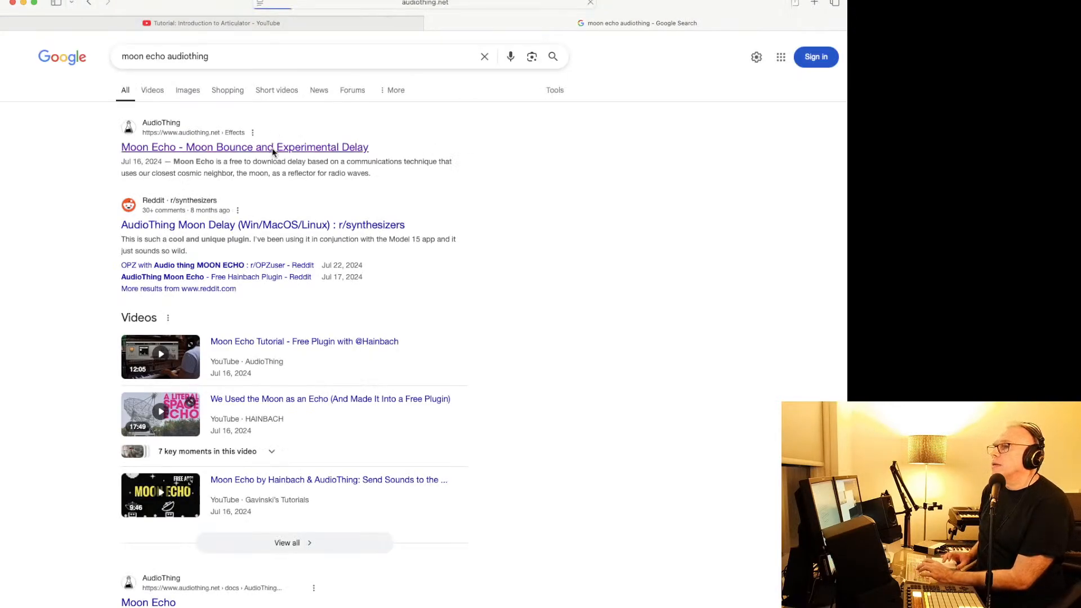
{"action": "scroll", "coordinate": [360, 234], "scroll_direction": "down", "scroll_amount": 1}
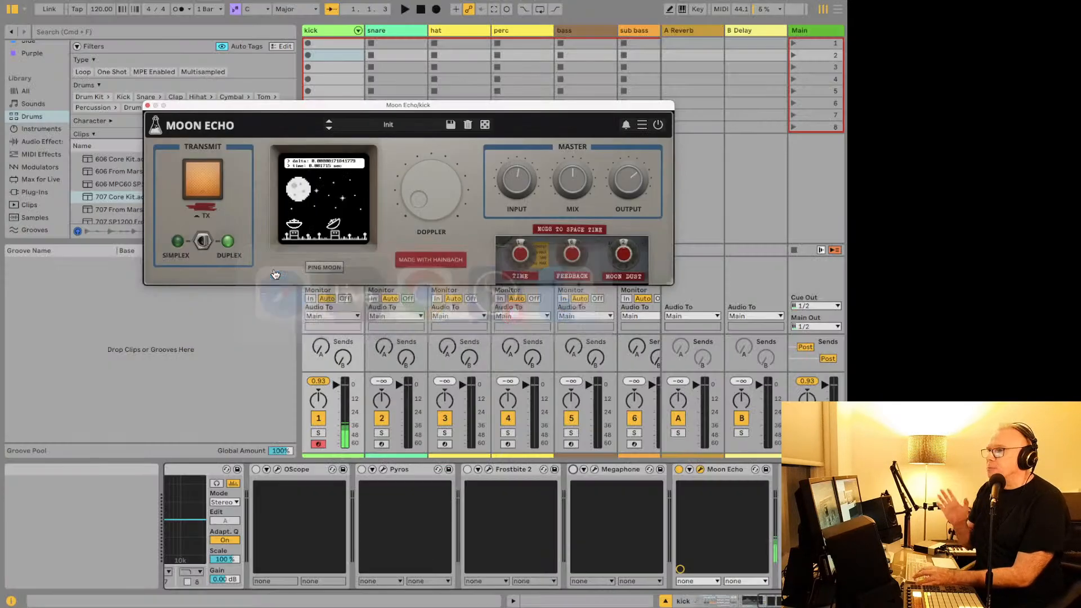
Step: Turn up Moon Echo's Doppler back in Live
{"action": "left_click_drag", "start_coordinate": [417, 203], "coordinate": [411, 149]}
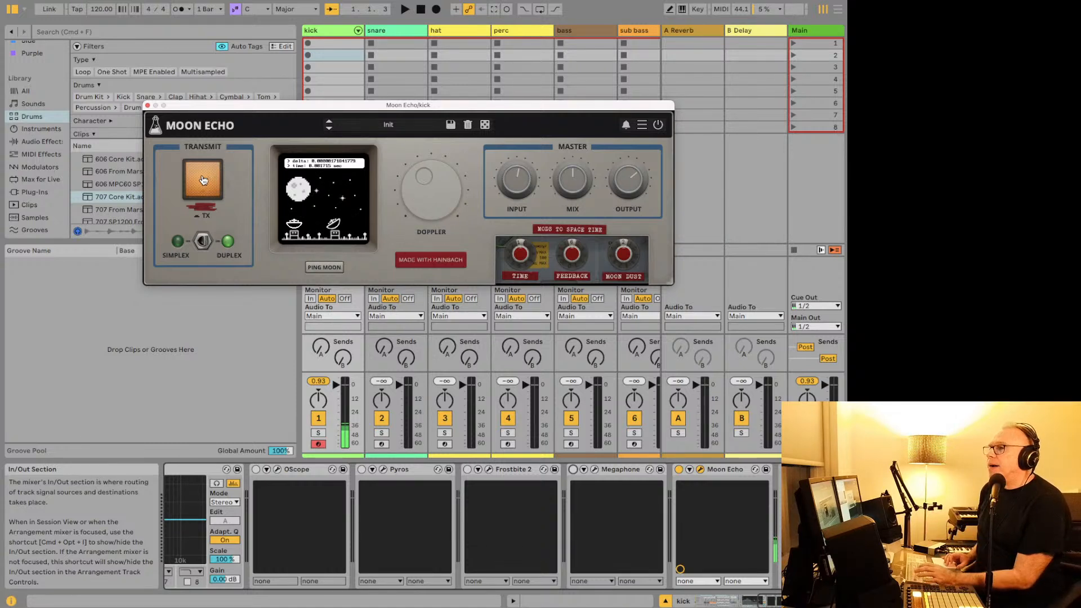
{"action": "left_click", "coordinate": [224, 183]}
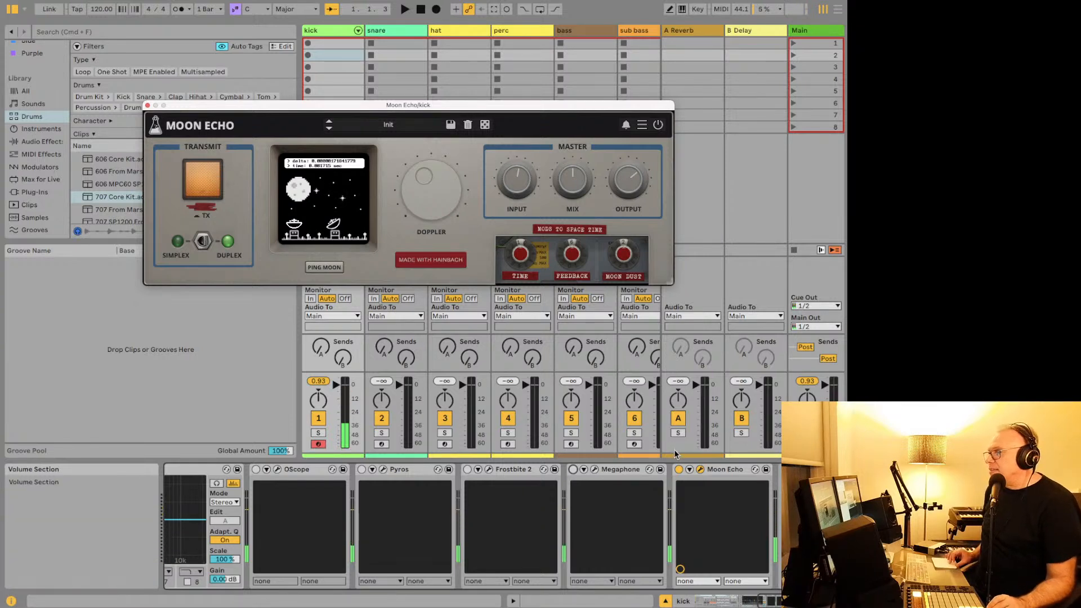
Step: Compare the kick track with Moon Echo off and on, and close the plug-in window
{"action": "left_click", "coordinate": [680, 470]}
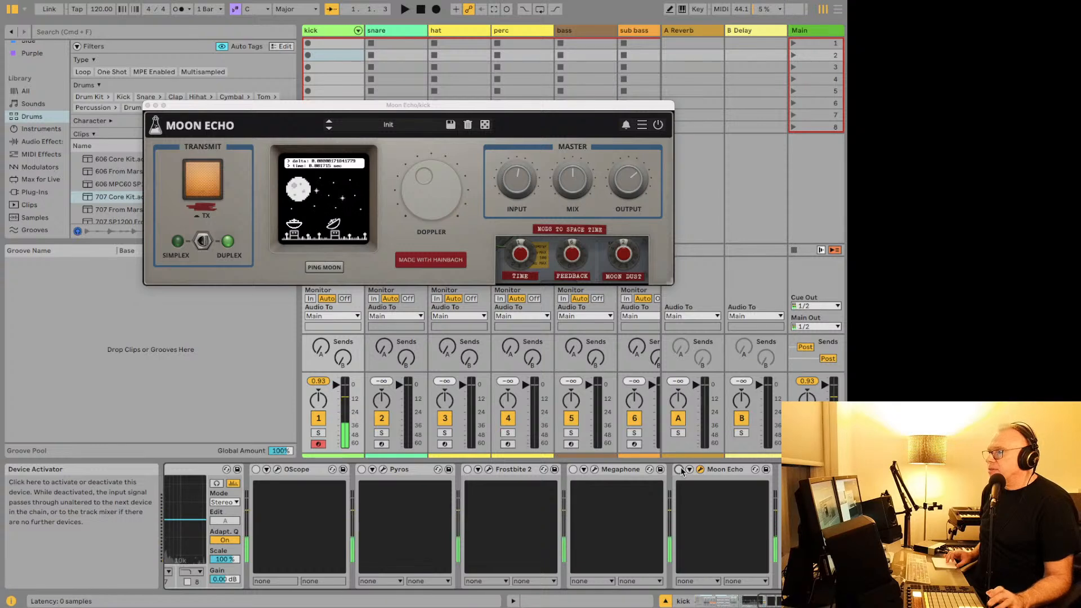
{"action": "left_click", "coordinate": [680, 470]}
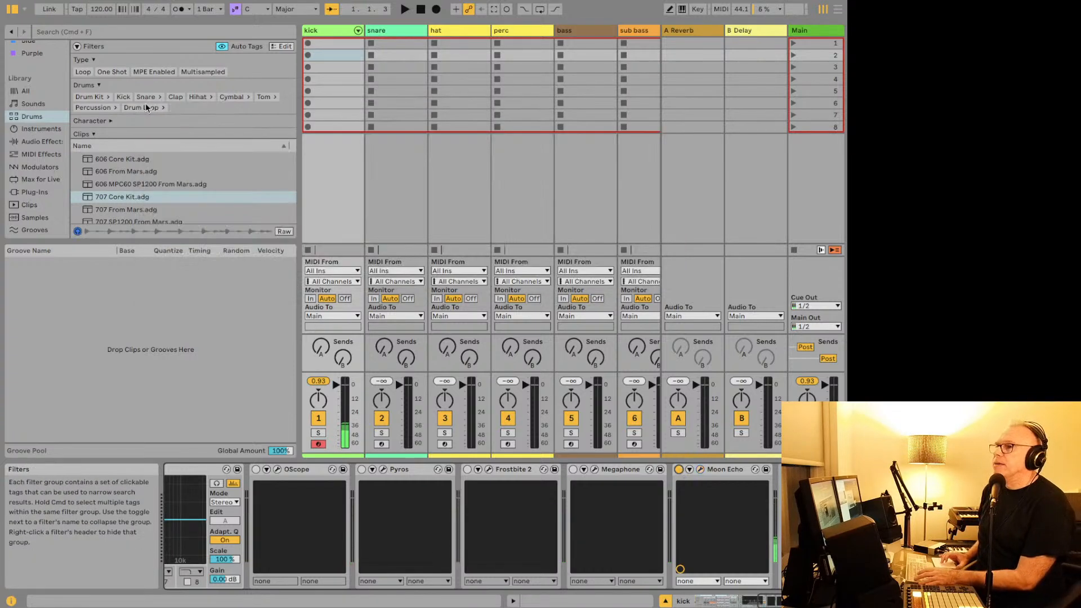
{"action": "left_click", "coordinate": [148, 105]}
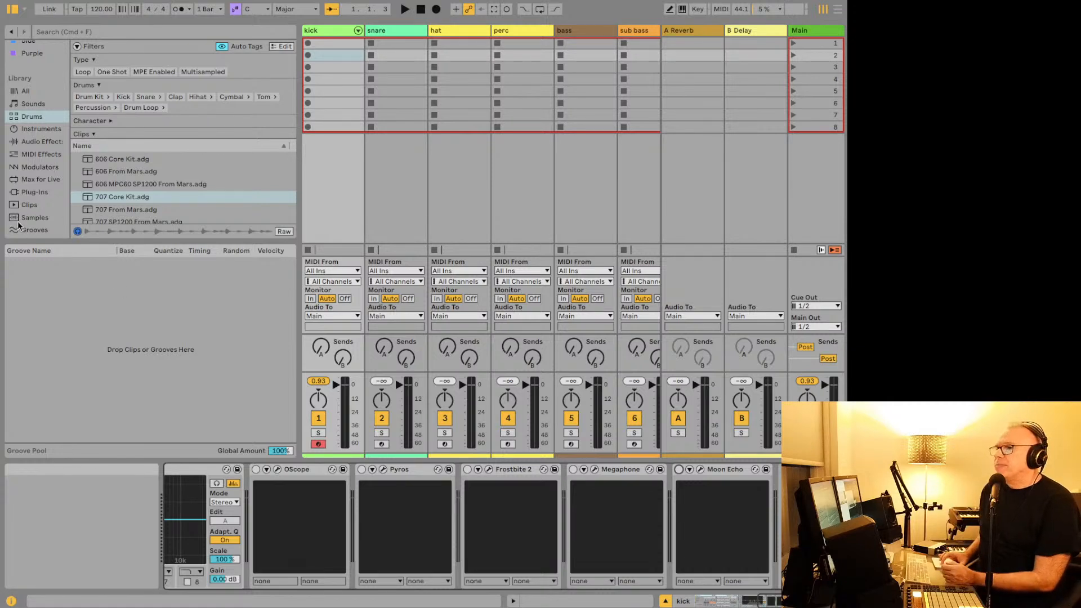
Step: Load AudioThing's Things Texture effect onto the kick track after Moon Echo
{"action": "left_click", "coordinate": [32, 193]}
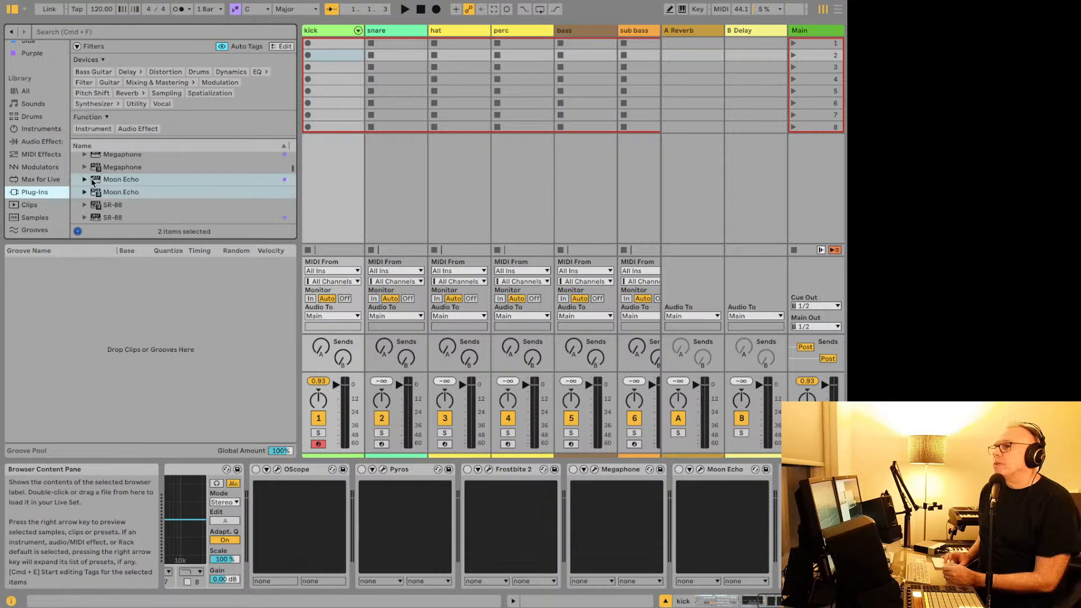
{"action": "scroll", "coordinate": [94, 182], "scroll_direction": "down", "scroll_amount": 3}
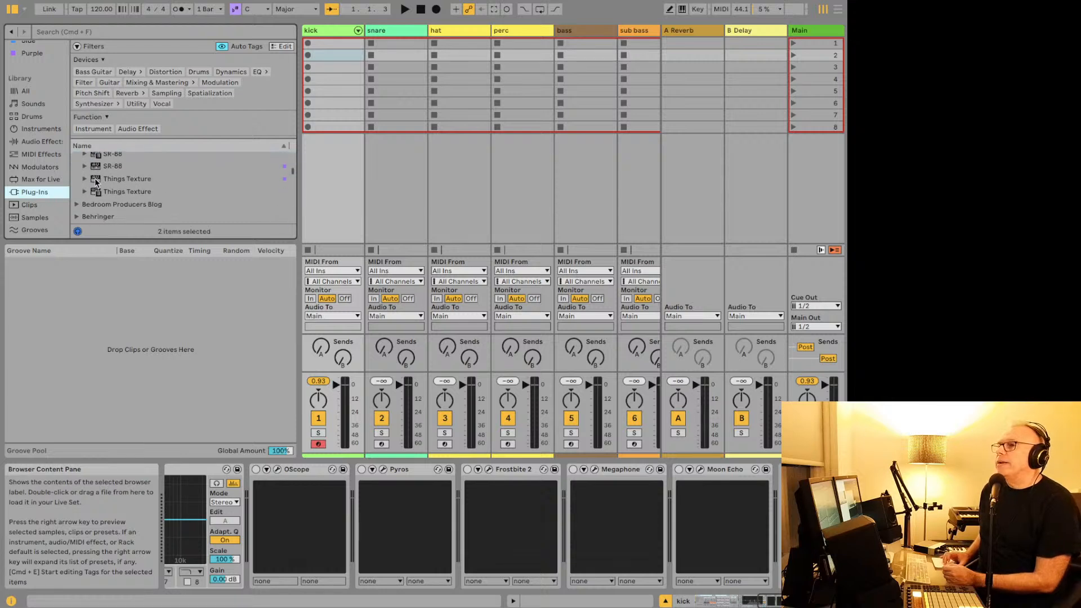
{"action": "left_click", "coordinate": [120, 180]}
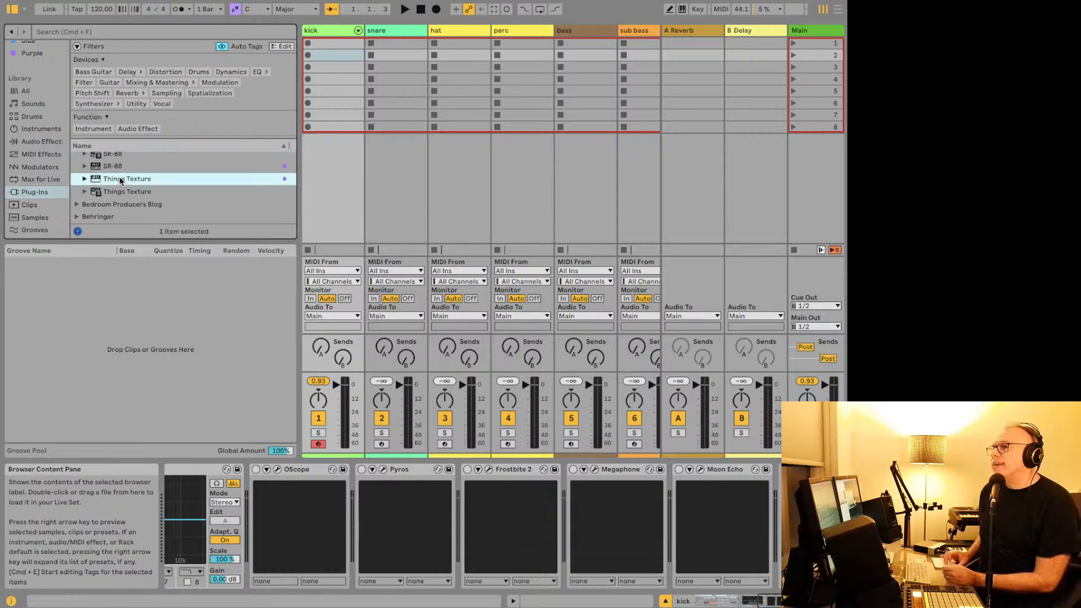
{"action": "double_click", "coordinate": [119, 179]}
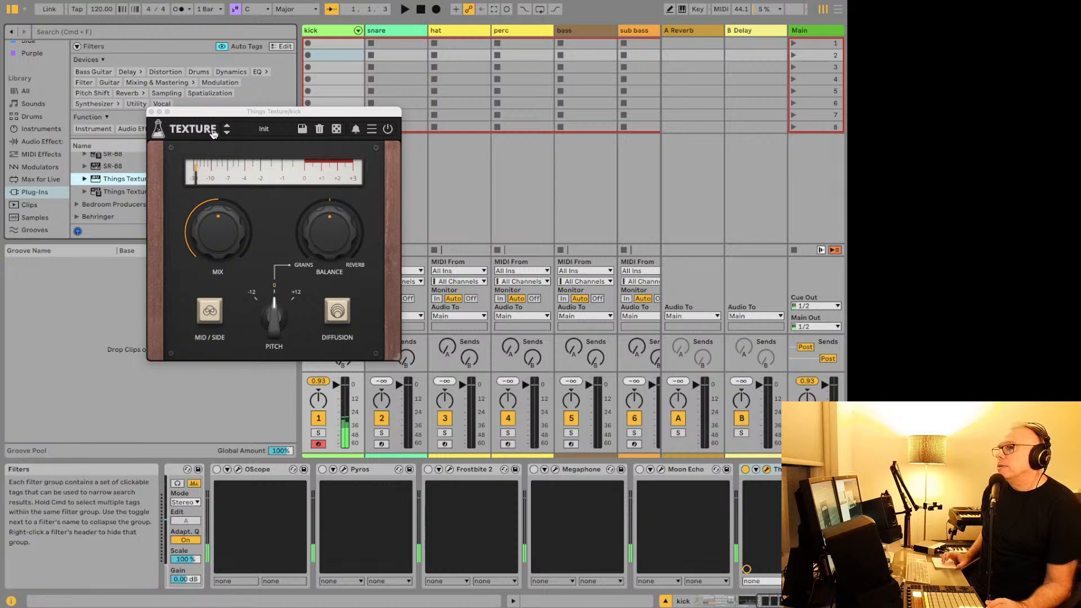
Step: Load the Distant Chants factory preset in Things Texture and toggle the effect on the kick track to compare
{"action": "left_click", "coordinate": [262, 129]}
{"action": "mouse_move", "coordinate": [254, 142]}
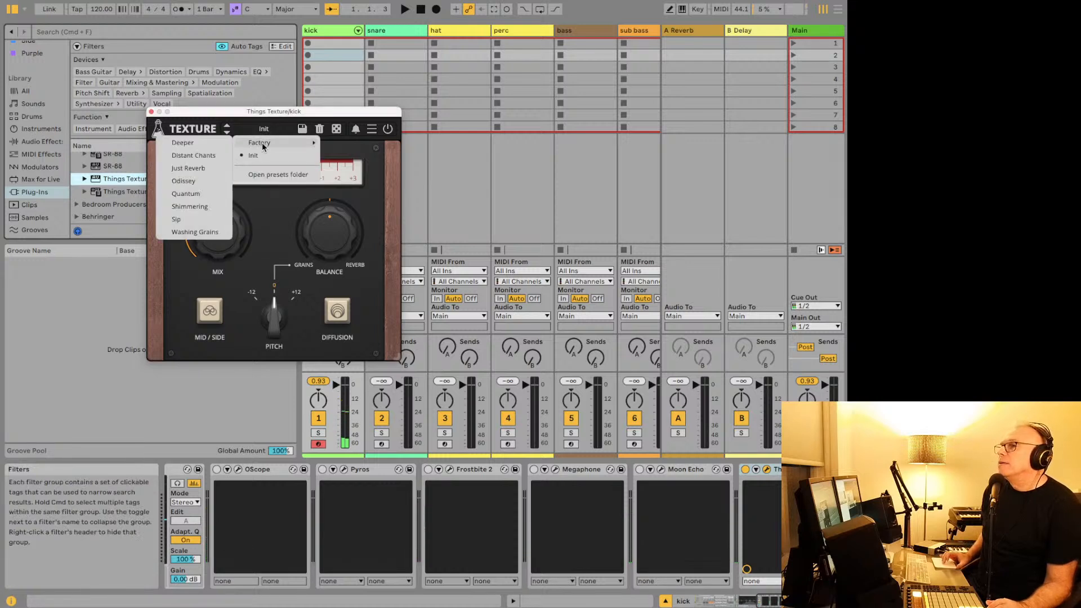
{"action": "left_click", "coordinate": [193, 156]}
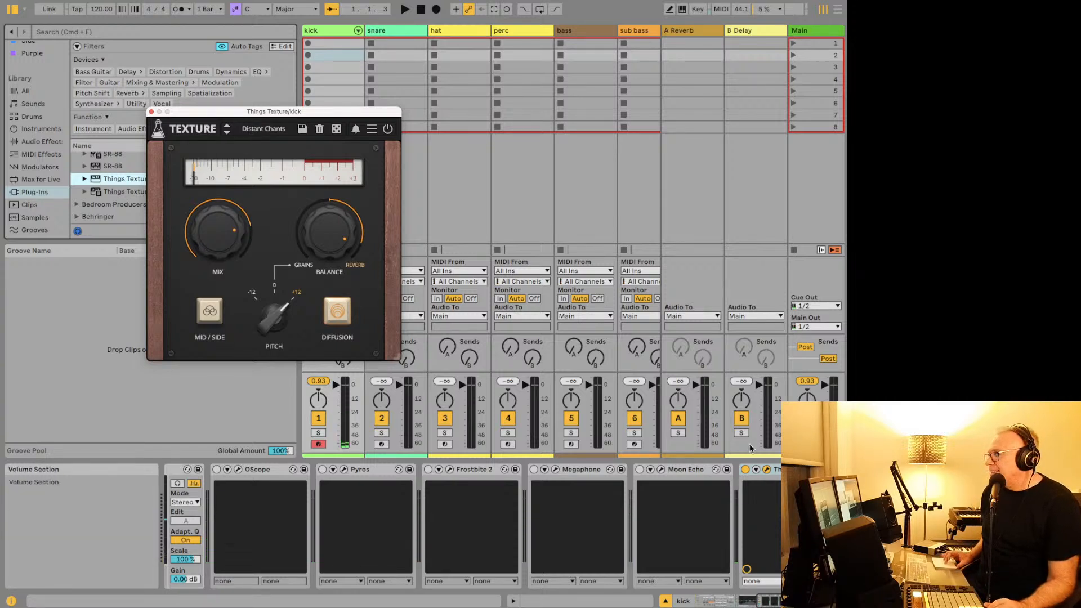
{"action": "left_click", "coordinate": [744, 471]}
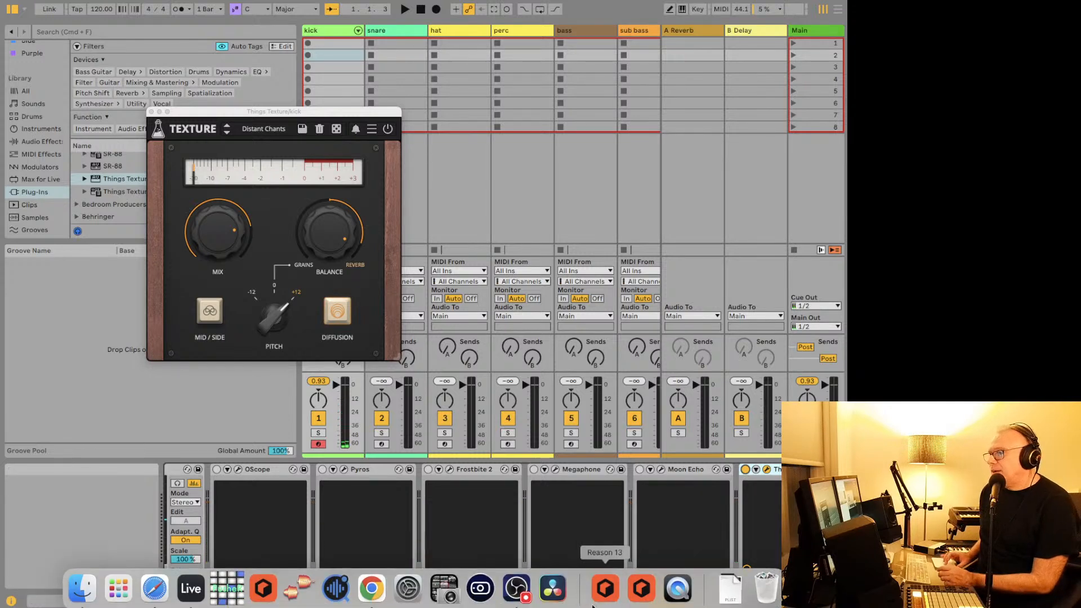
{"action": "mouse_move", "coordinate": [156, 586]}
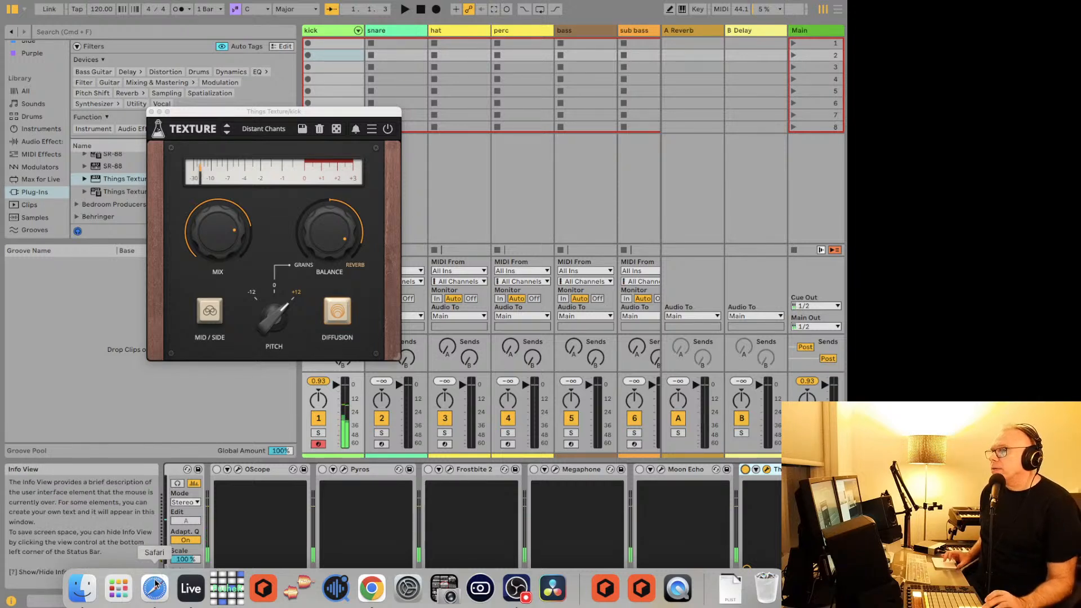
Step: Load the Quantum factory preset in Things Texture and compare the kick track with the effect off and on
{"action": "left_click", "coordinate": [271, 139]}
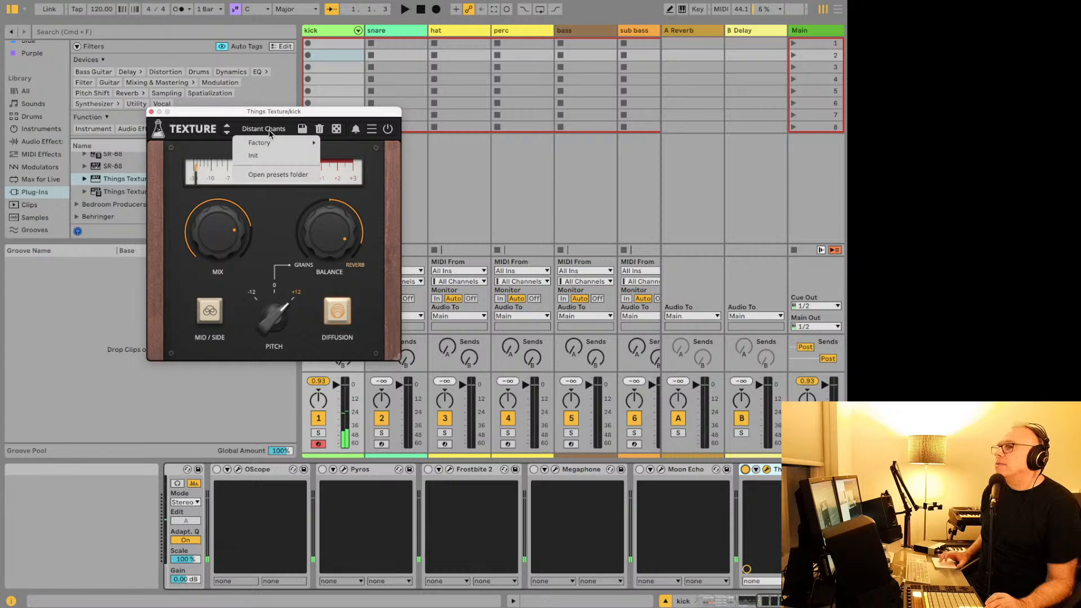
{"action": "mouse_move", "coordinate": [259, 142]}
{"action": "left_click", "coordinate": [187, 194]}
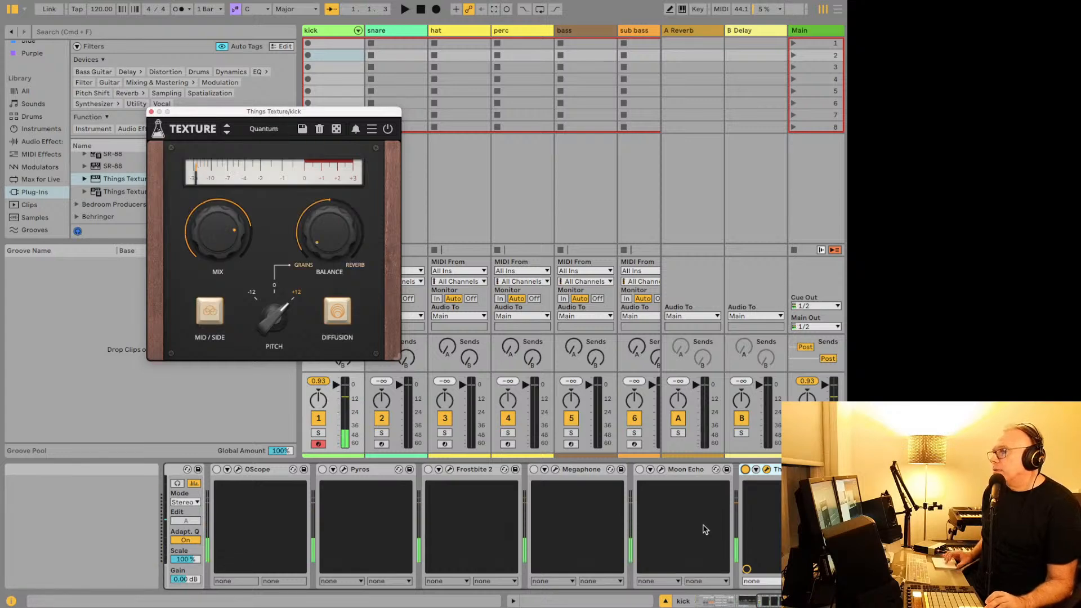
{"action": "left_click", "coordinate": [745, 469]}
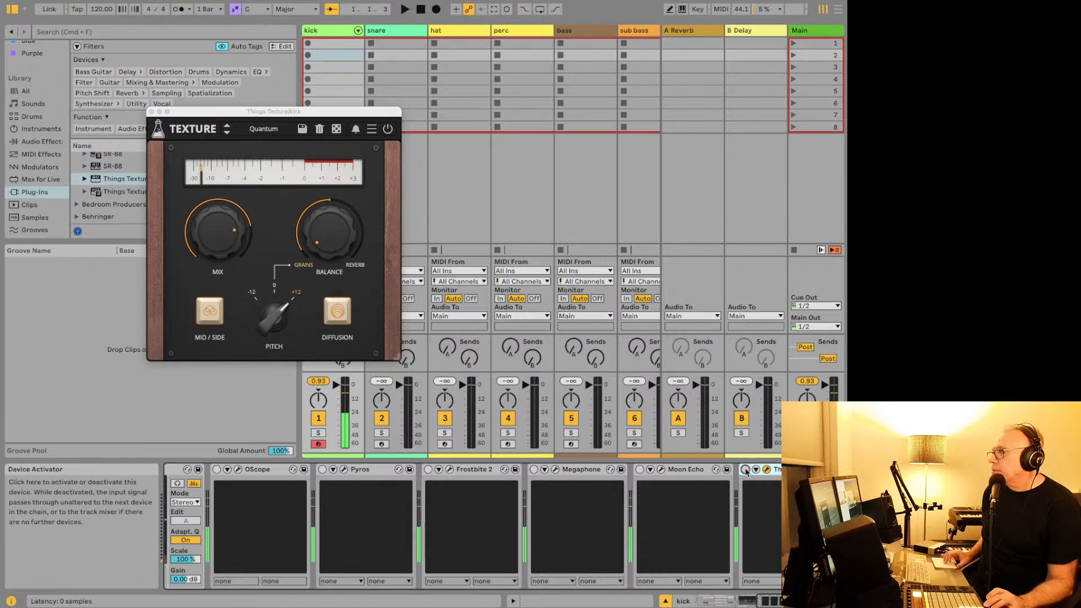
{"action": "left_click", "coordinate": [746, 470]}
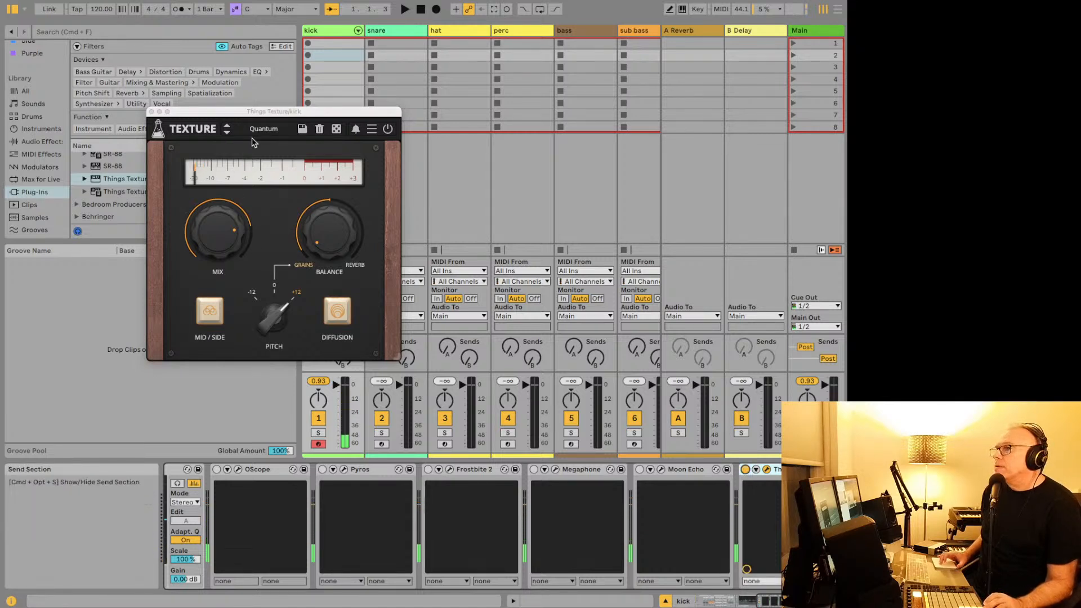
Step: Load the Shimmering factory preset in Things Texture
{"action": "left_click", "coordinate": [261, 131]}
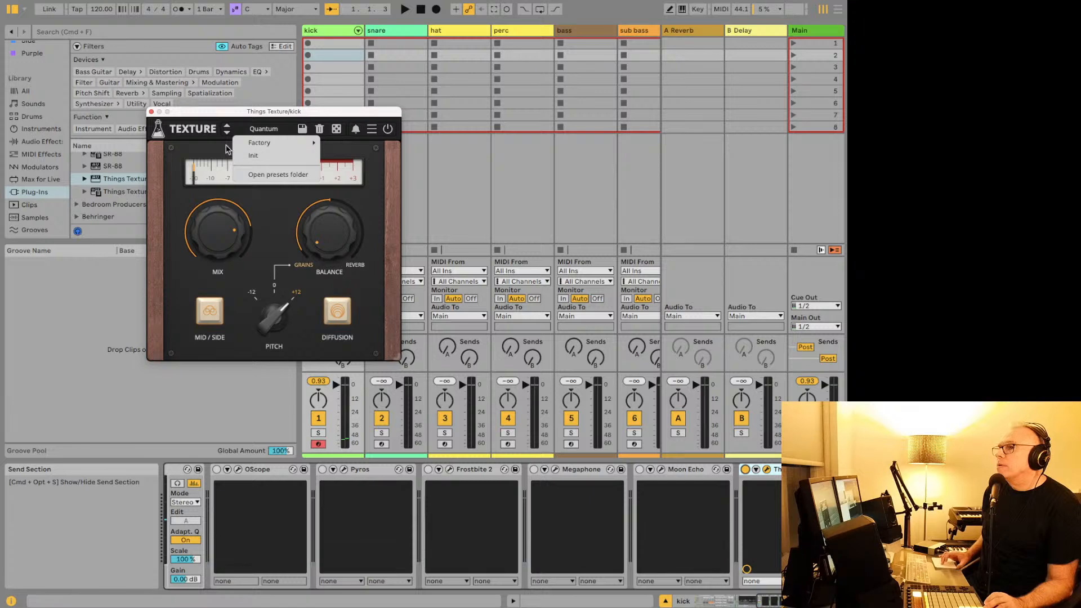
{"action": "mouse_move", "coordinate": [242, 143]}
{"action": "left_click", "coordinate": [193, 204]}
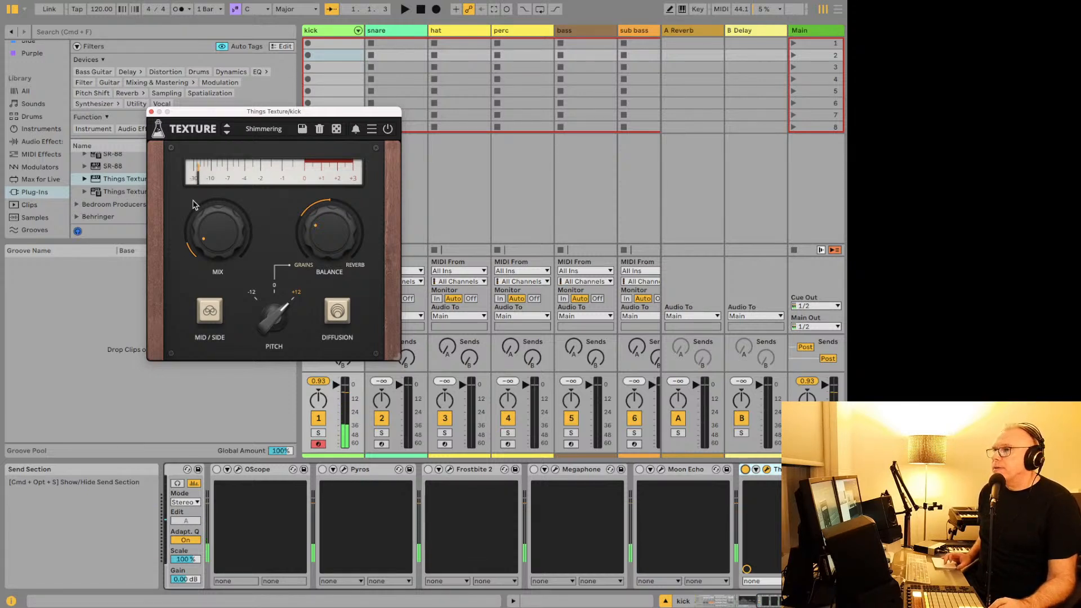
{"action": "left_click", "coordinate": [376, 112]}
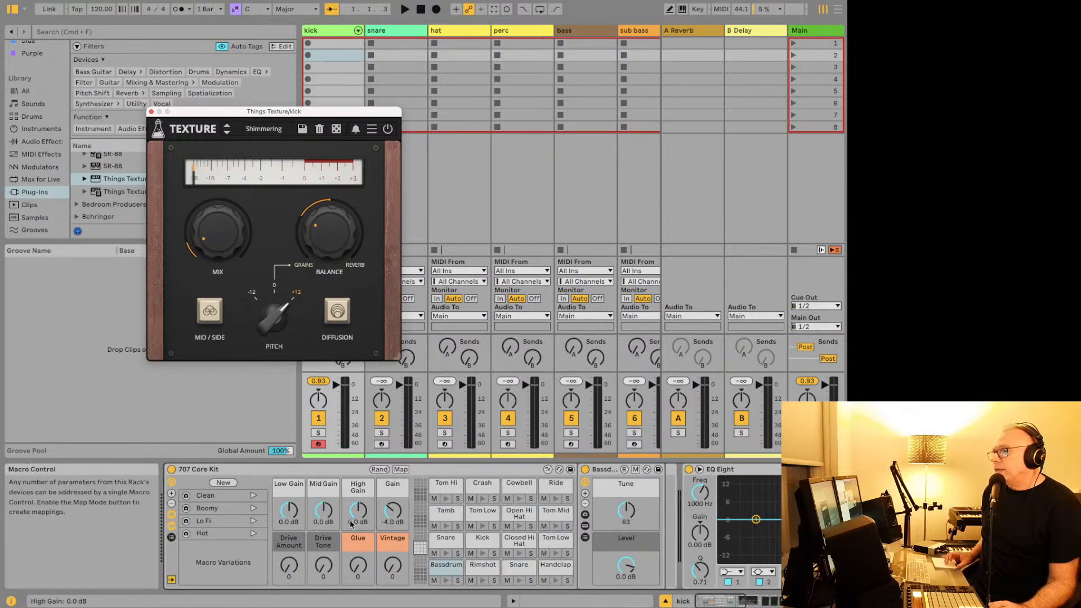
Step: Add an Auto Filter before EQ Eight, sweep its cutoff down to 571 Hz and up to 17.3 kHz, and bypass it
{"action": "left_click", "coordinate": [338, 471]}
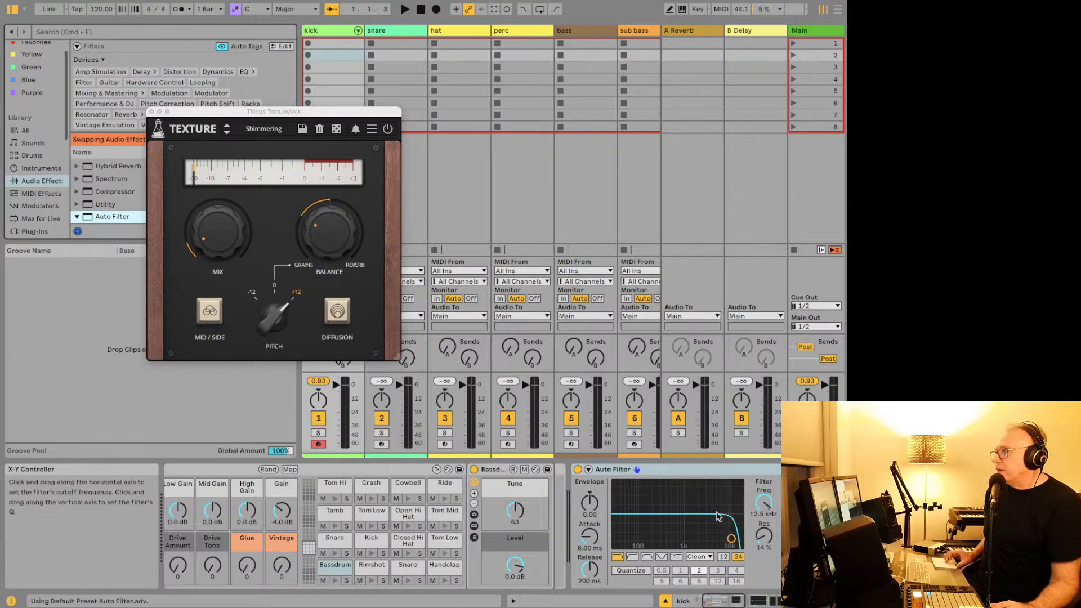
{"action": "left_click_drag", "start_coordinate": [732, 542], "coordinate": [674, 537]}
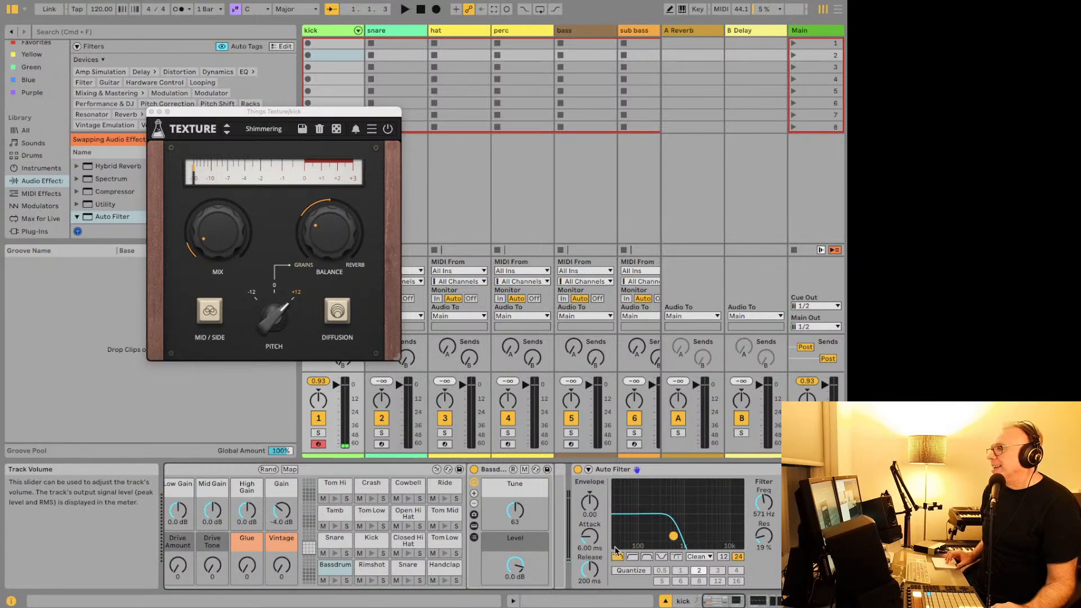
{"action": "left_click_drag", "start_coordinate": [673, 537], "coordinate": [738, 536]}
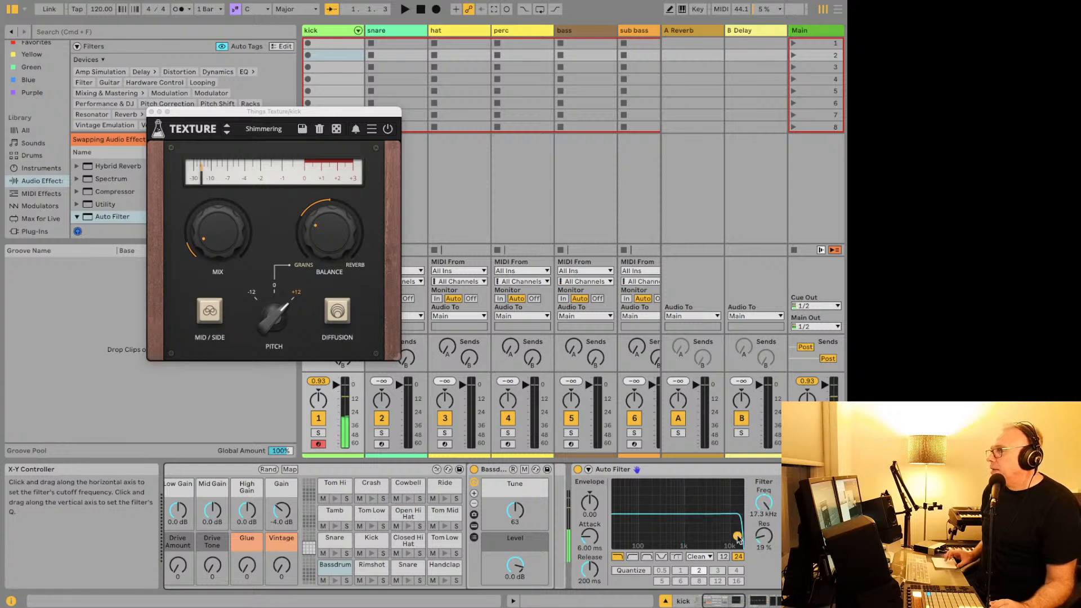
{"action": "left_click", "coordinate": [576, 470]}
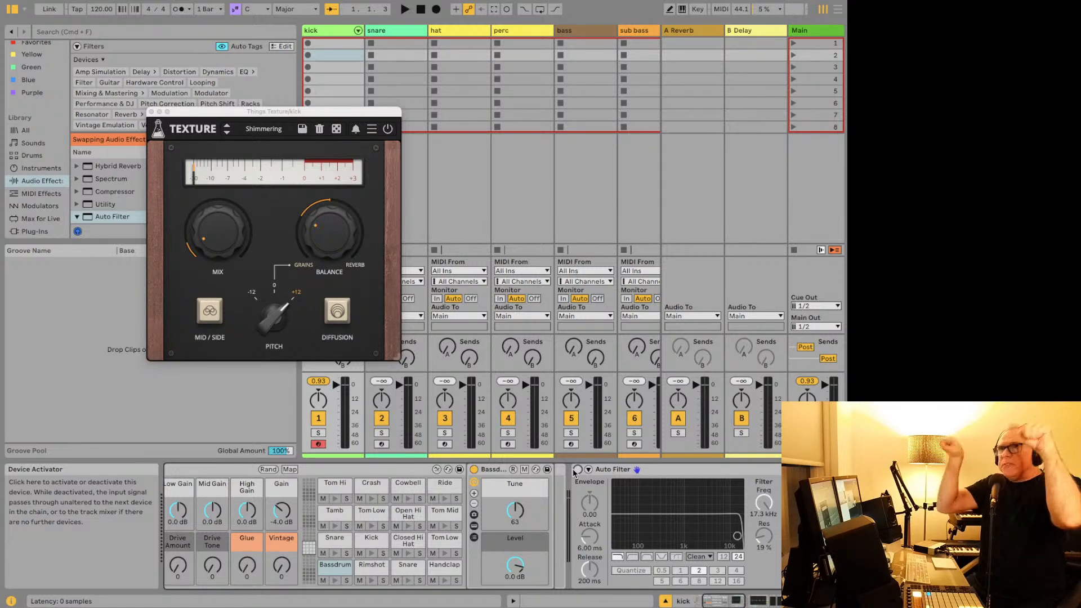
Step: Start playback, close the Things Texture window and bring up the installed plug-ins in the browser
{"action": "key", "text": "space"}
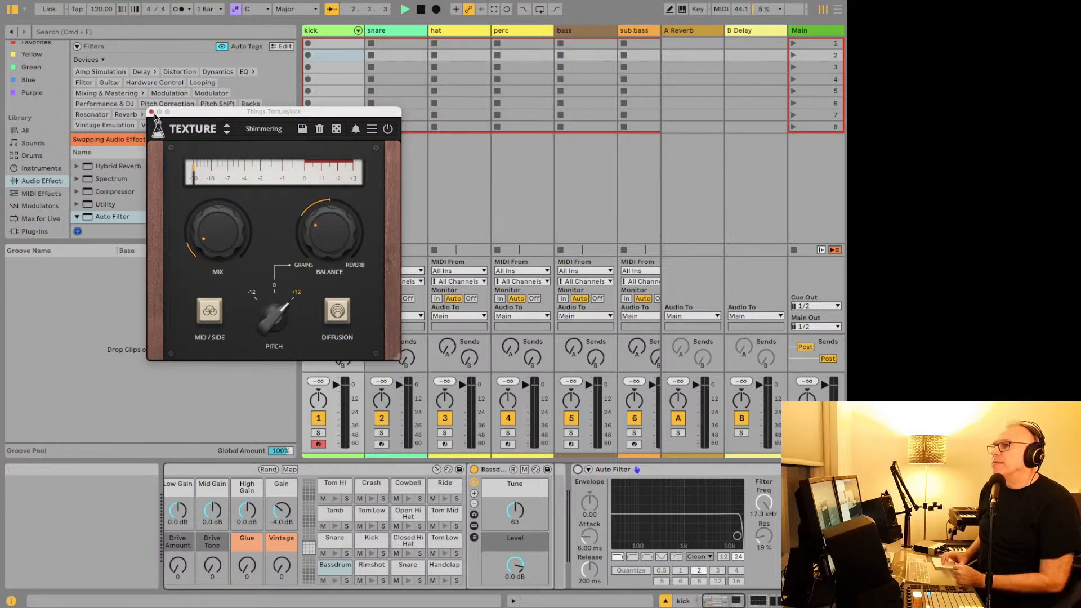
{"action": "left_click", "coordinate": [151, 113]}
{"action": "scroll", "coordinate": [135, 206], "scroll_direction": "down", "scroll_amount": 2}
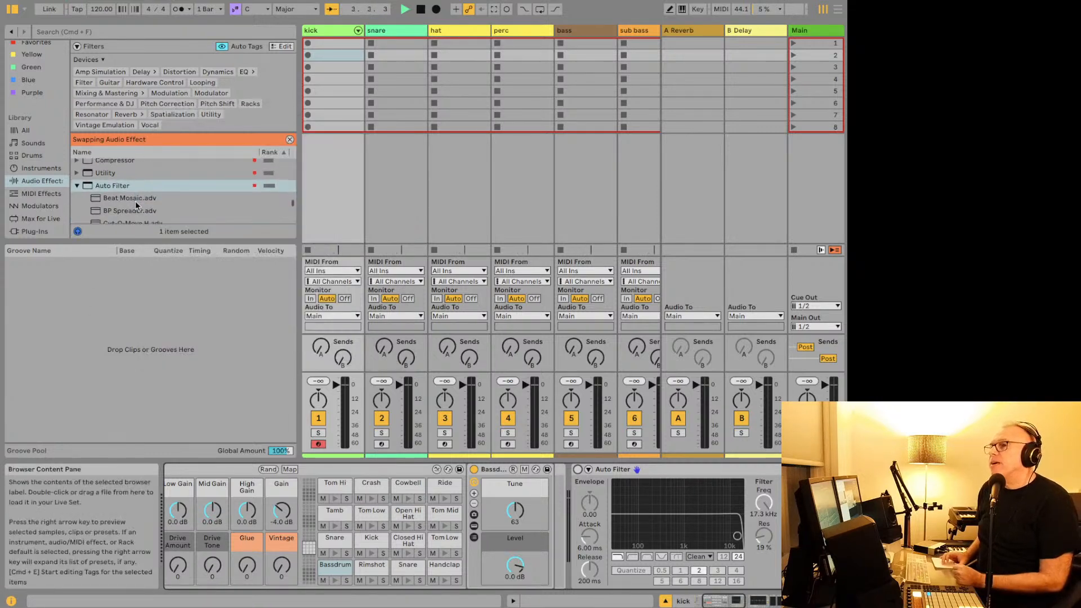
{"action": "scroll", "coordinate": [135, 206], "scroll_direction": "up", "scroll_amount": 2}
{"action": "scroll", "coordinate": [57, 191], "scroll_direction": "down", "scroll_amount": 3}
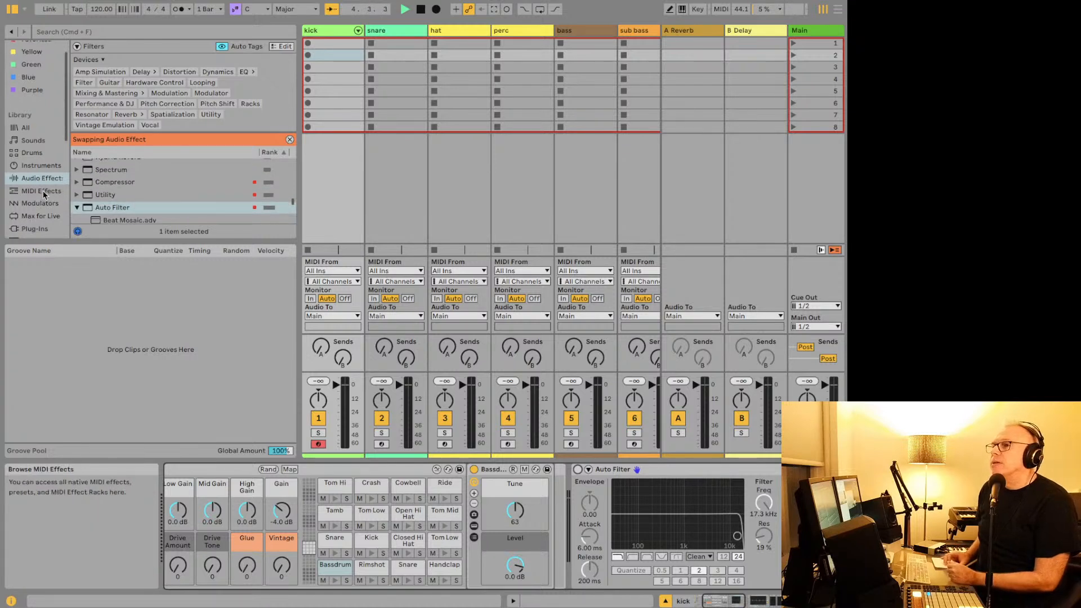
{"action": "left_click", "coordinate": [34, 174]}
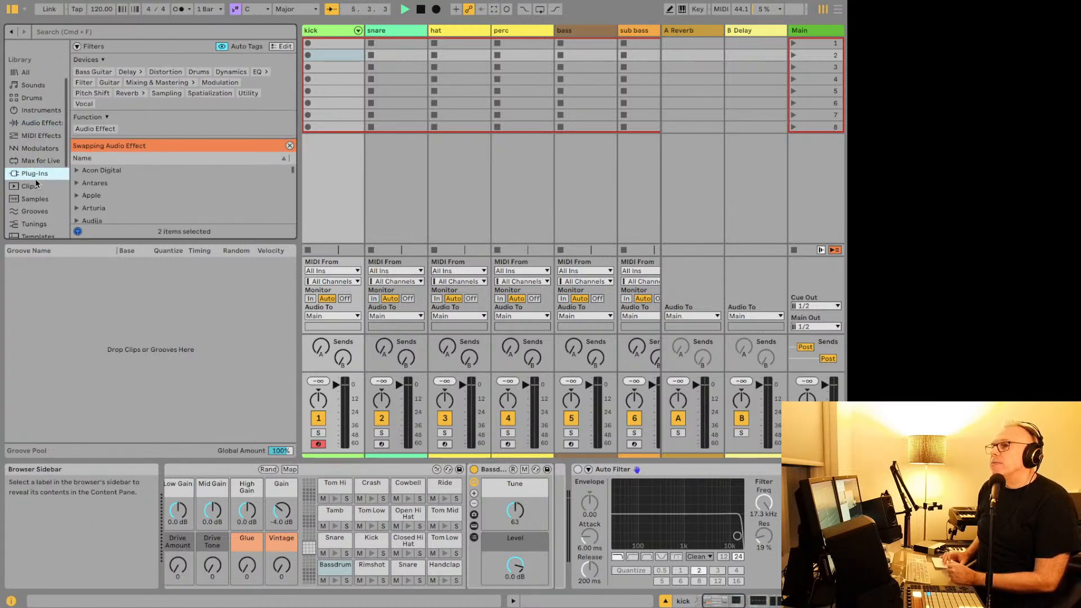
{"action": "scroll", "coordinate": [107, 200], "scroll_direction": "down", "scroll_amount": 1}
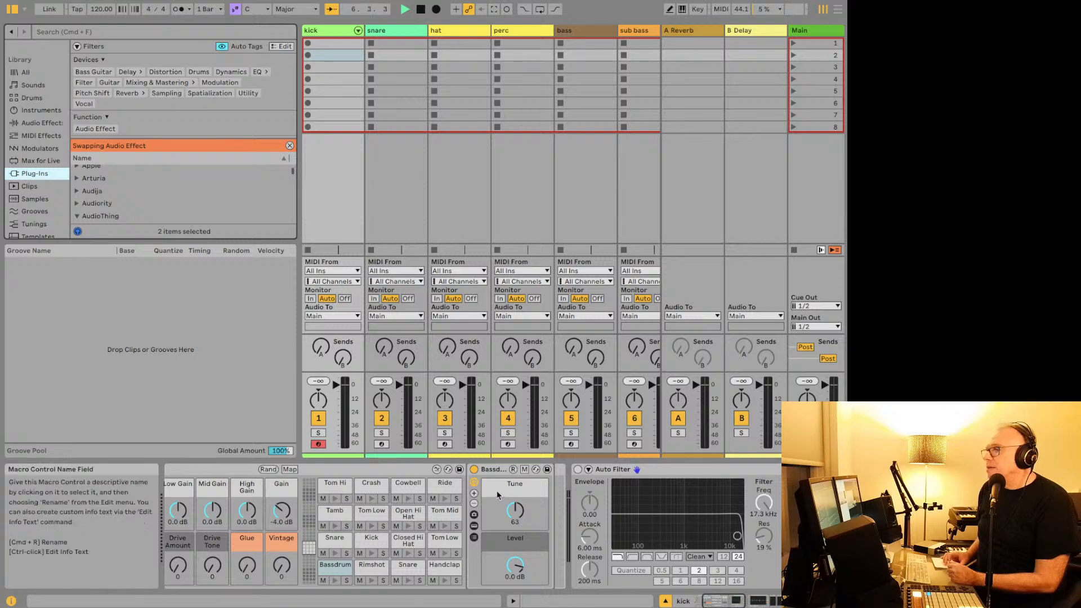
Step: Delete the Auto Filter and all effects from OScope through Things Texture from the kick track, keeping EQ Eight
{"action": "left_click", "coordinate": [614, 469]}
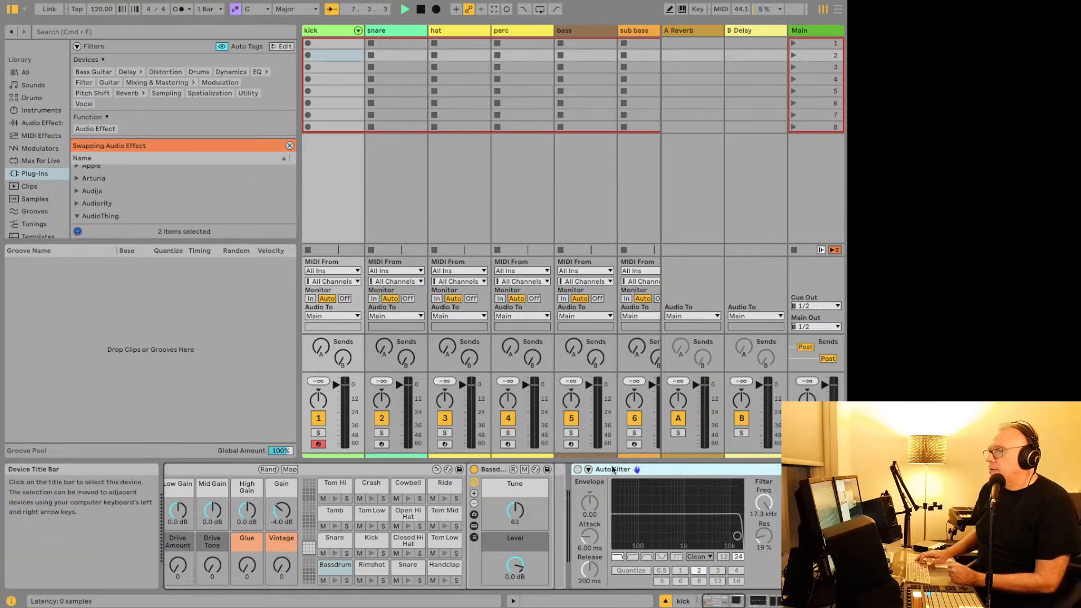
{"action": "key", "text": "Delete"}
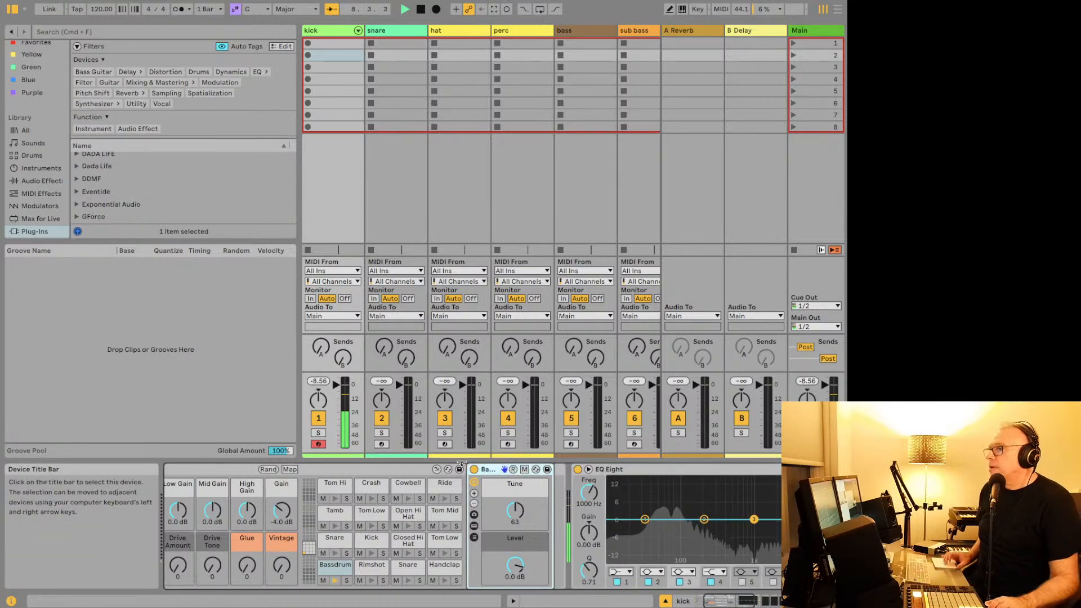
{"action": "scroll", "coordinate": [645, 507], "scroll_direction": "right", "scroll_amount": 10}
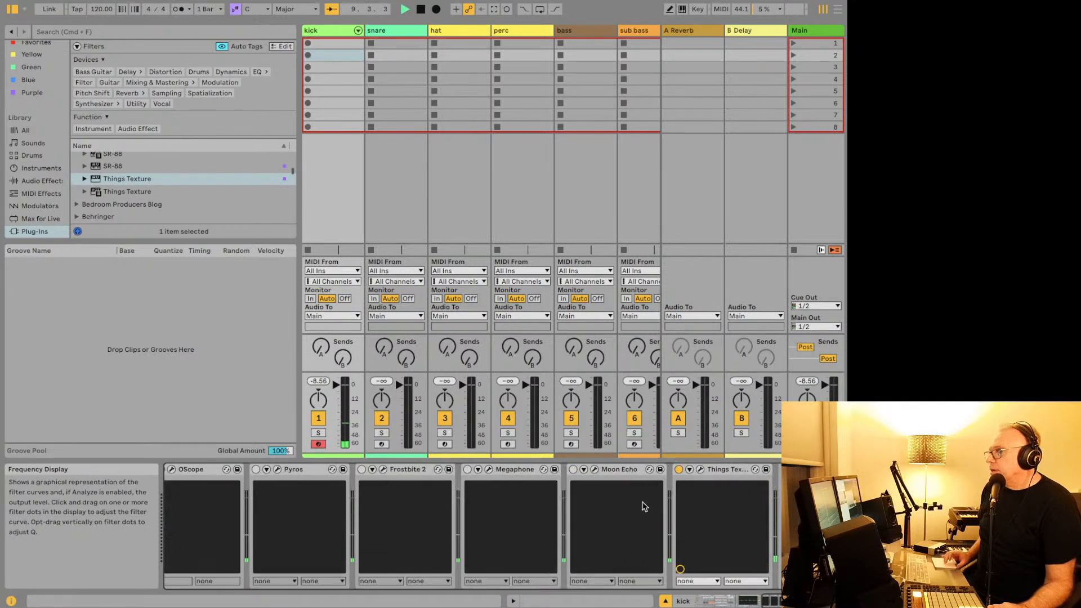
{"action": "left_click", "coordinate": [725, 471]}
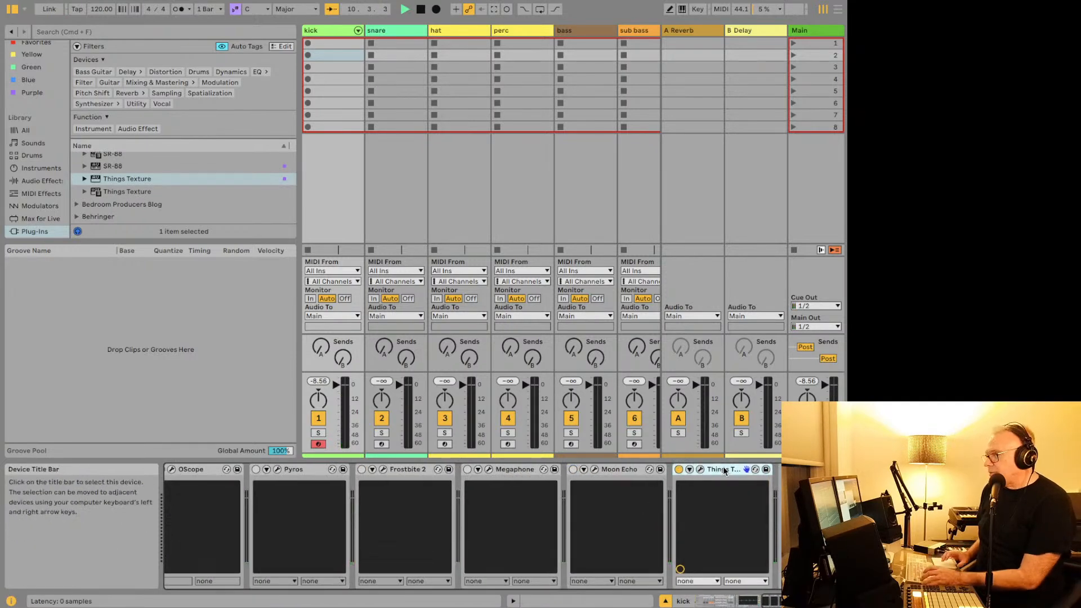
{"action": "scroll", "coordinate": [724, 470], "scroll_direction": "left", "scroll_amount": 10}
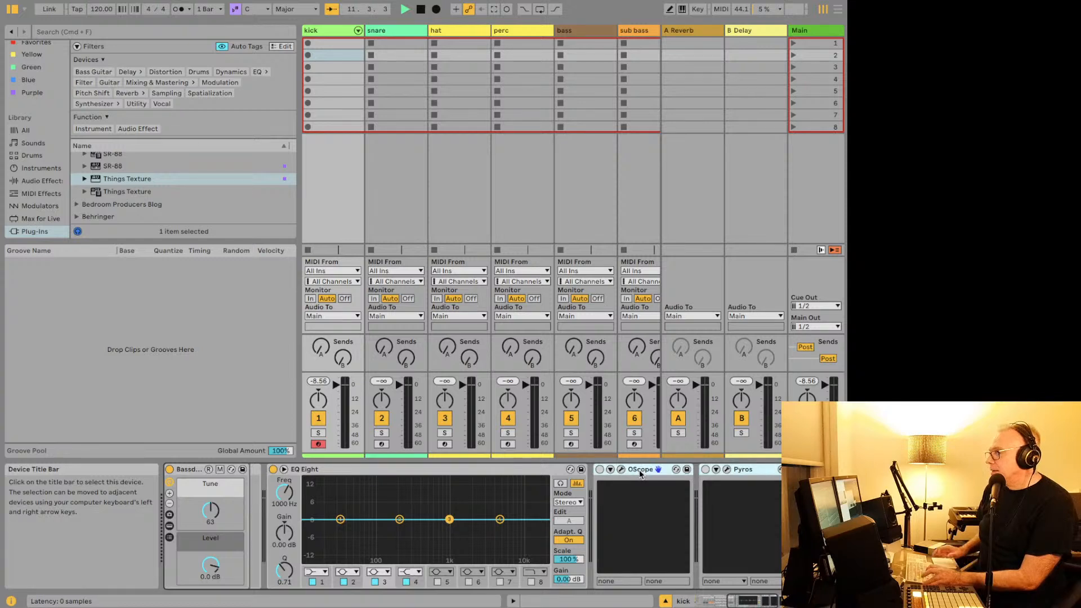
{"action": "key", "text": "Delete"}
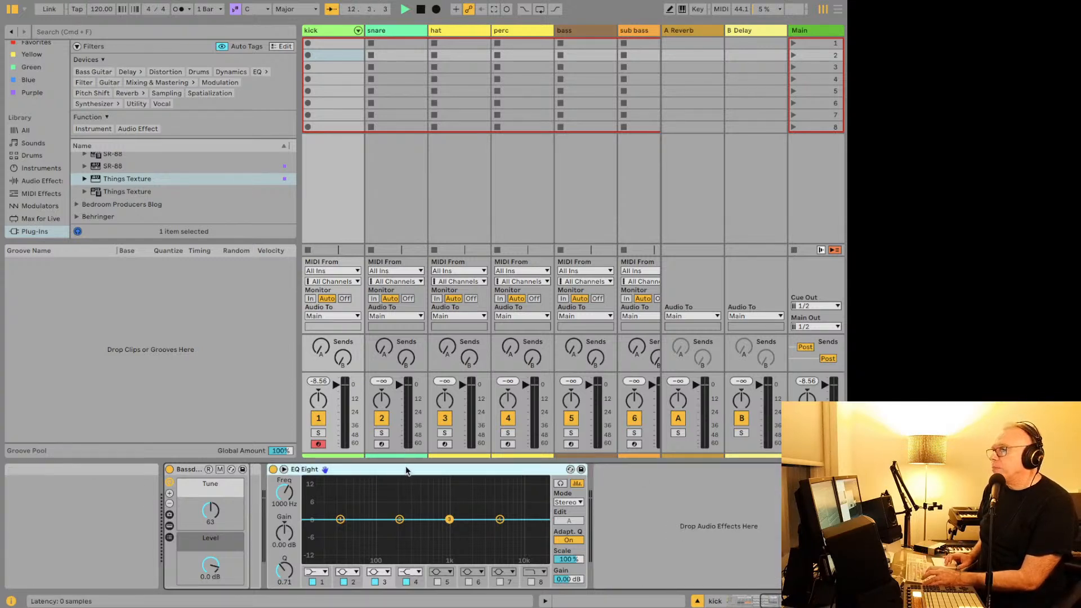
{"action": "scroll", "coordinate": [402, 471], "scroll_direction": "left", "scroll_amount": 10}
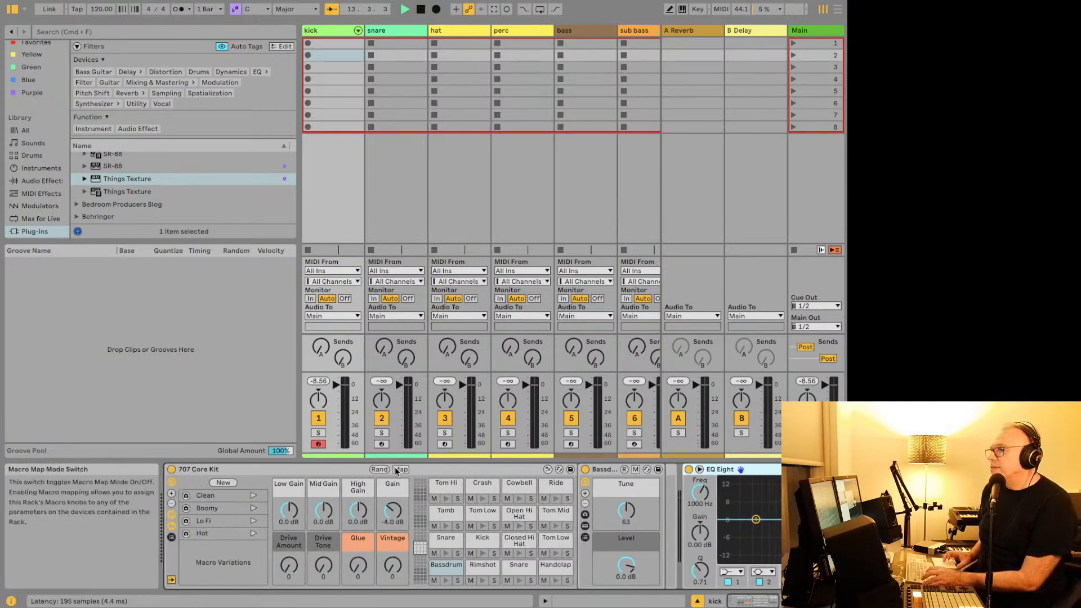
Step: Load the Cassette Drums instrument by Bedroom Producers Blog onto the kick track
{"action": "scroll", "coordinate": [86, 189], "scroll_direction": "down", "scroll_amount": 1}
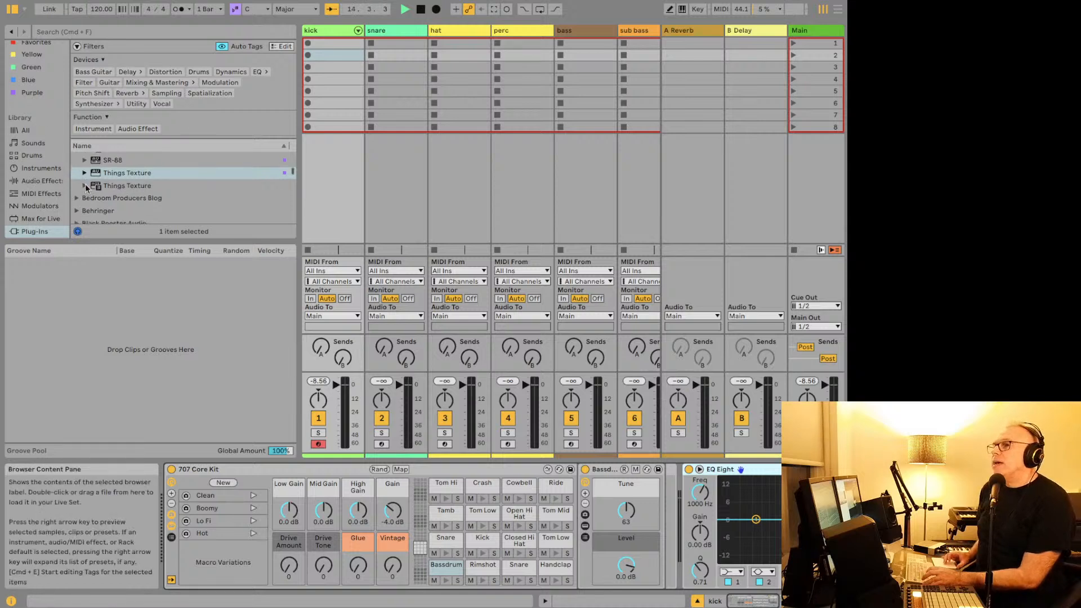
{"action": "scroll", "coordinate": [86, 188], "scroll_direction": "down", "scroll_amount": 2}
{"action": "left_click", "coordinate": [76, 187]}
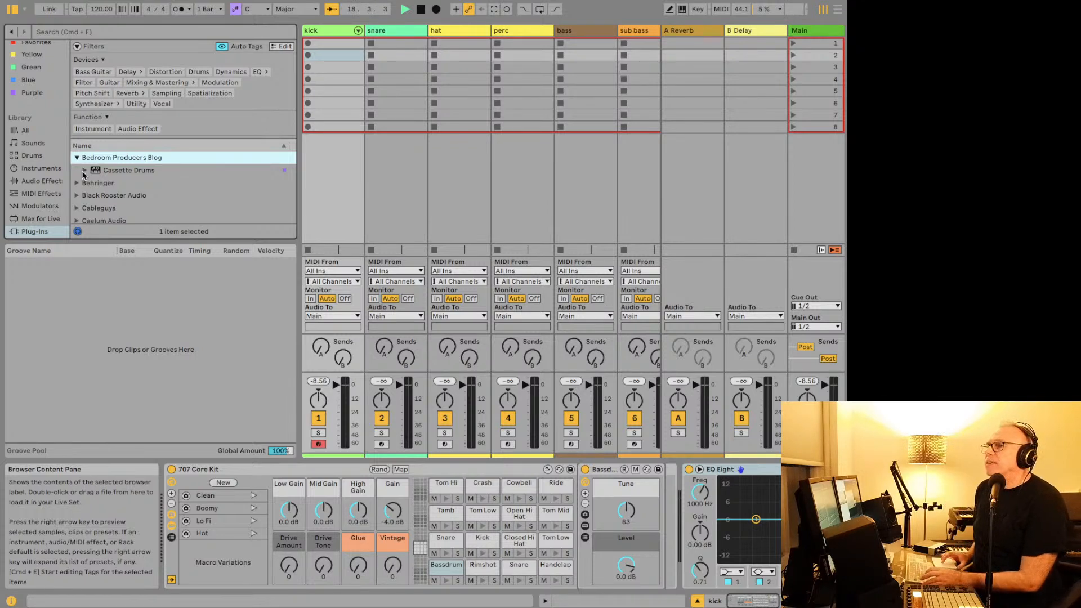
{"action": "left_click", "coordinate": [84, 172]}
{"action": "double_click", "coordinate": [108, 170]}
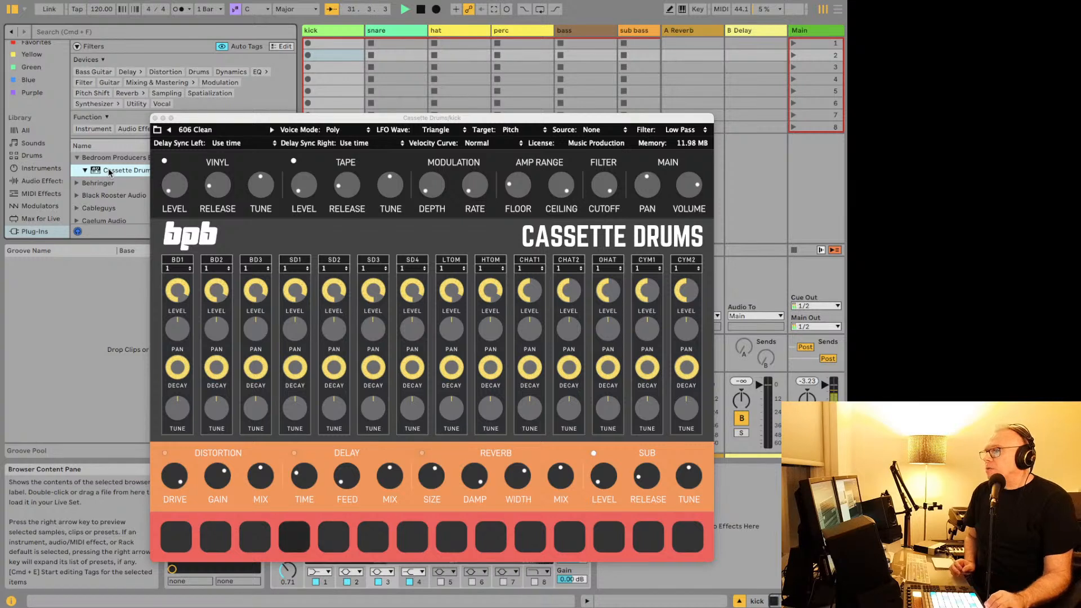
Step: Raise the Vinyl Level of Cassette Drums to maximum and its Vinyl Release to a little past halfway
{"action": "left_click_drag", "start_coordinate": [171, 193], "coordinate": [173, 119]}
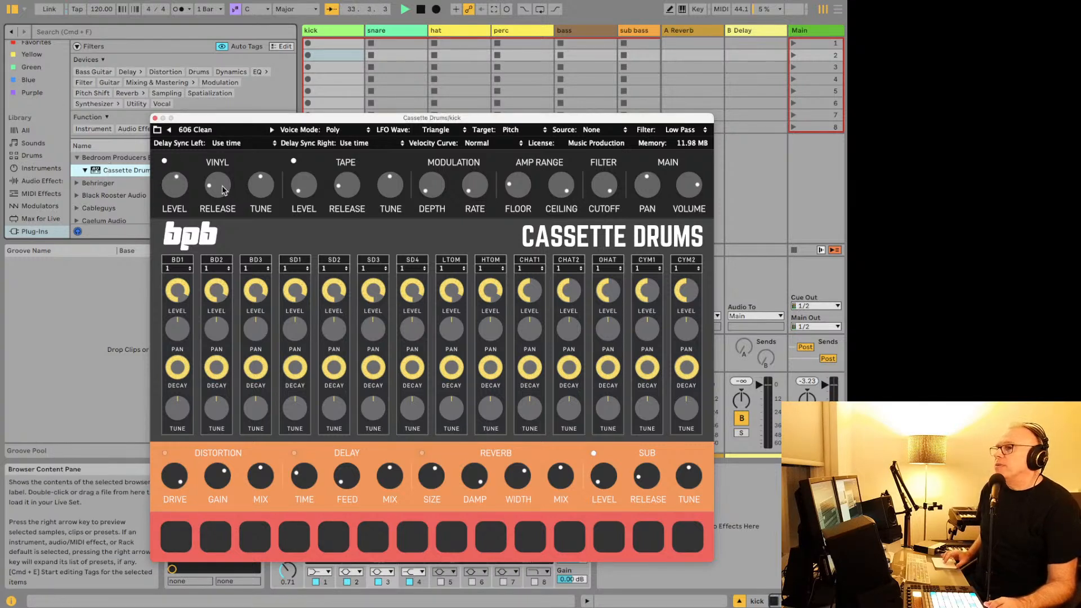
{"action": "left_click_drag", "start_coordinate": [224, 191], "coordinate": [224, 152]}
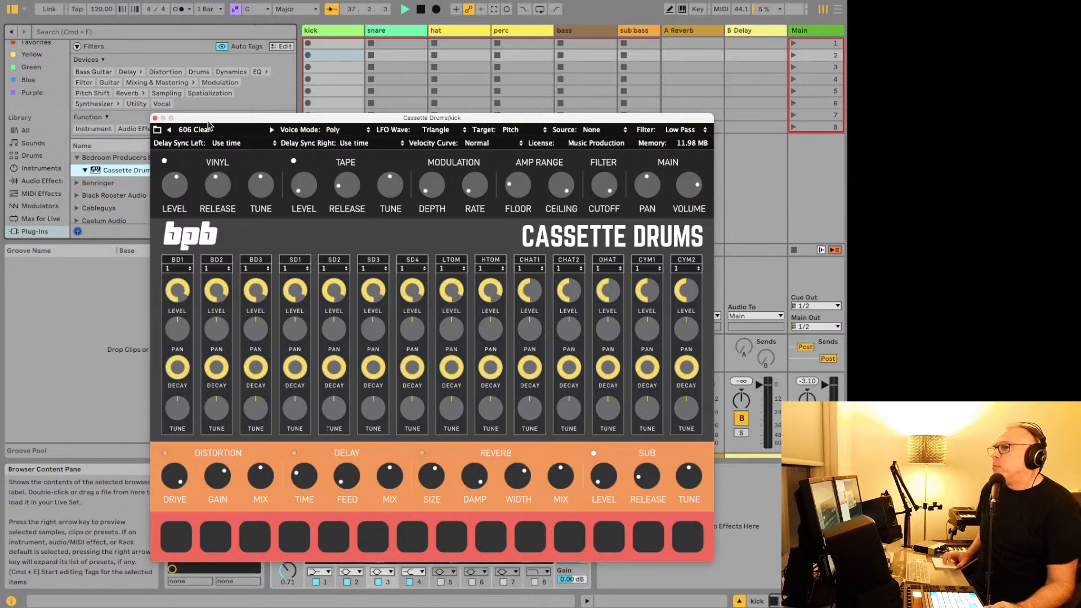
{"action": "left_click_drag", "start_coordinate": [222, 173], "coordinate": [227, 149]}
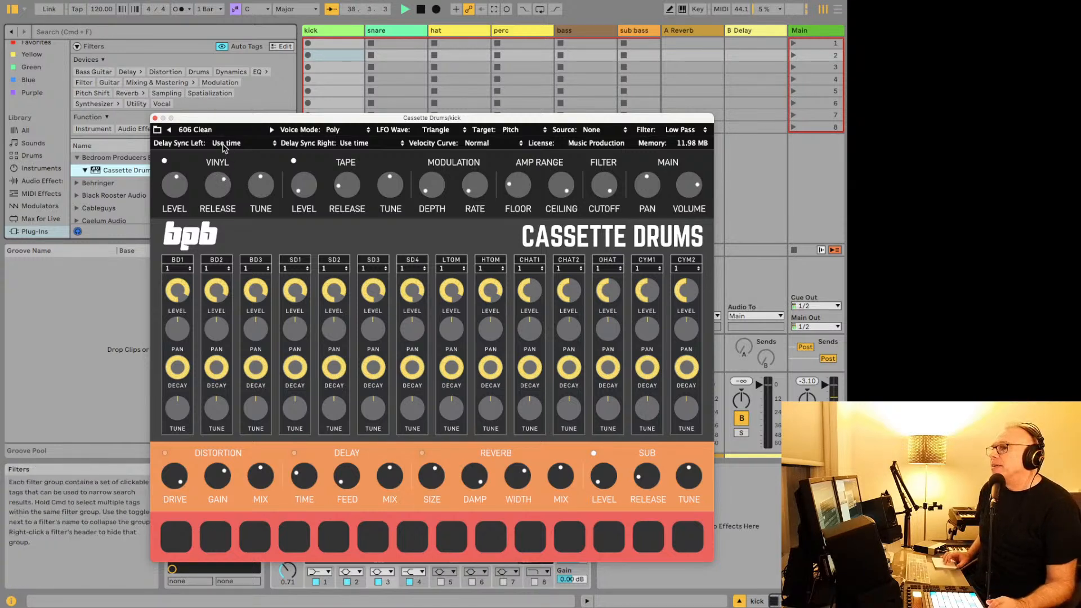
{"action": "left_click_drag", "start_coordinate": [181, 195], "coordinate": [176, 124]}
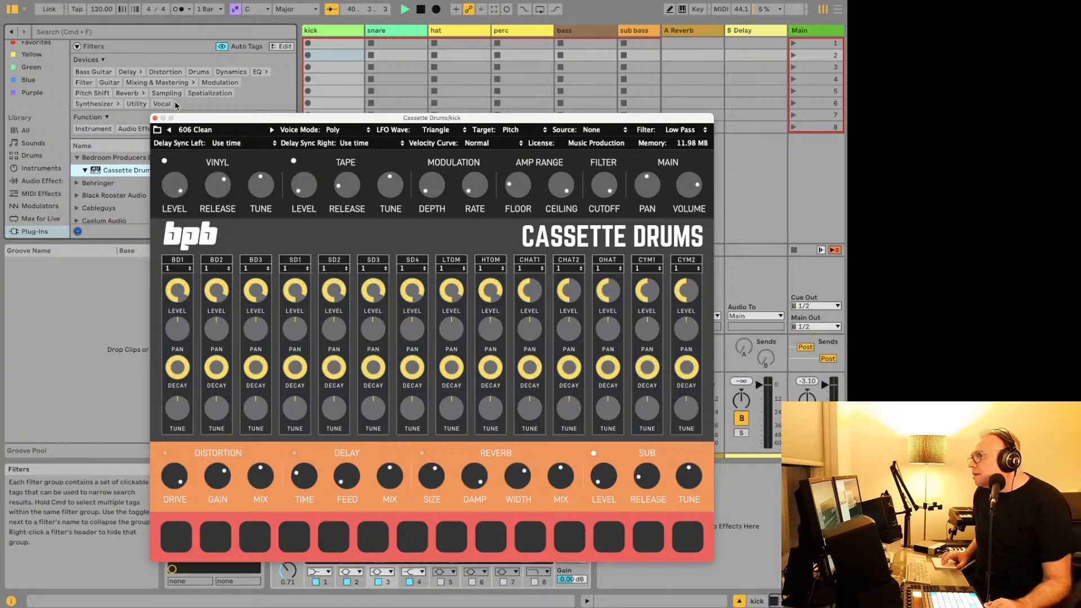
{"action": "left_click_drag", "start_coordinate": [174, 100], "coordinate": [178, 307]}
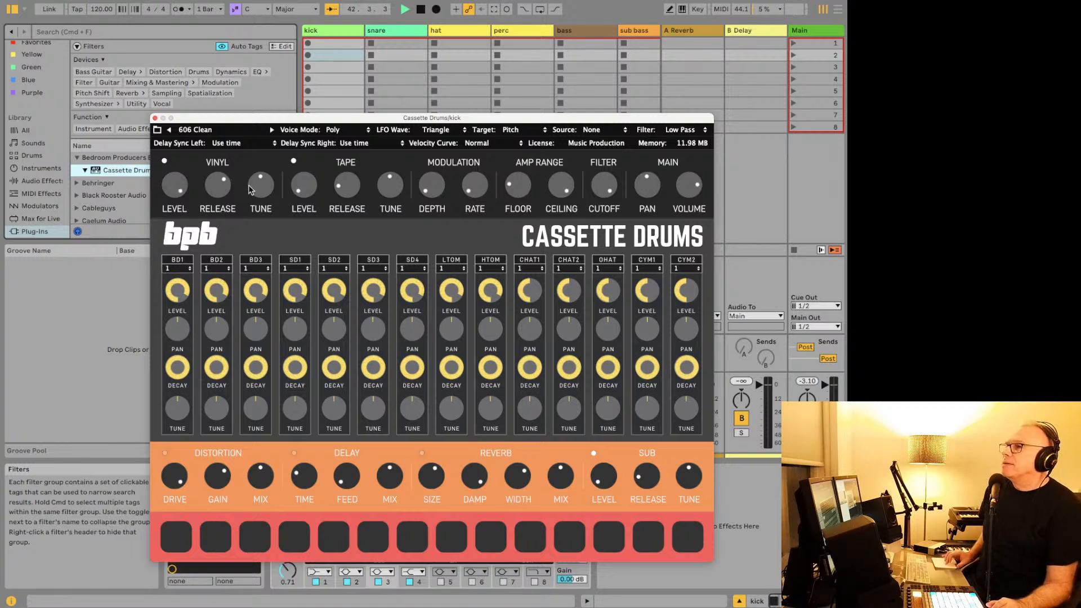
Step: In Cassette Drums, raise the Tape Level, Tape Release and Tape Tune and turn the BD1 level down to zero
{"action": "left_click", "coordinate": [164, 162]}
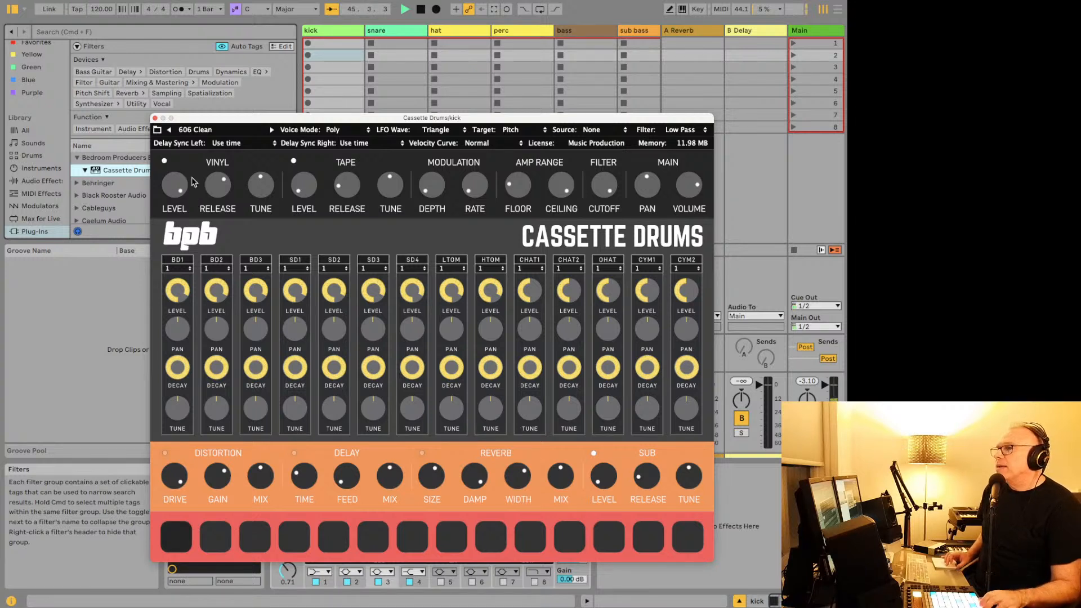
{"action": "mouse_move", "coordinate": [182, 179]}
{"action": "left_mouse_down"}
{"action": "mouse_move", "coordinate": [204, 334]}
{"action": "mouse_move", "coordinate": [172, 171]}
{"action": "left_mouse_up"}
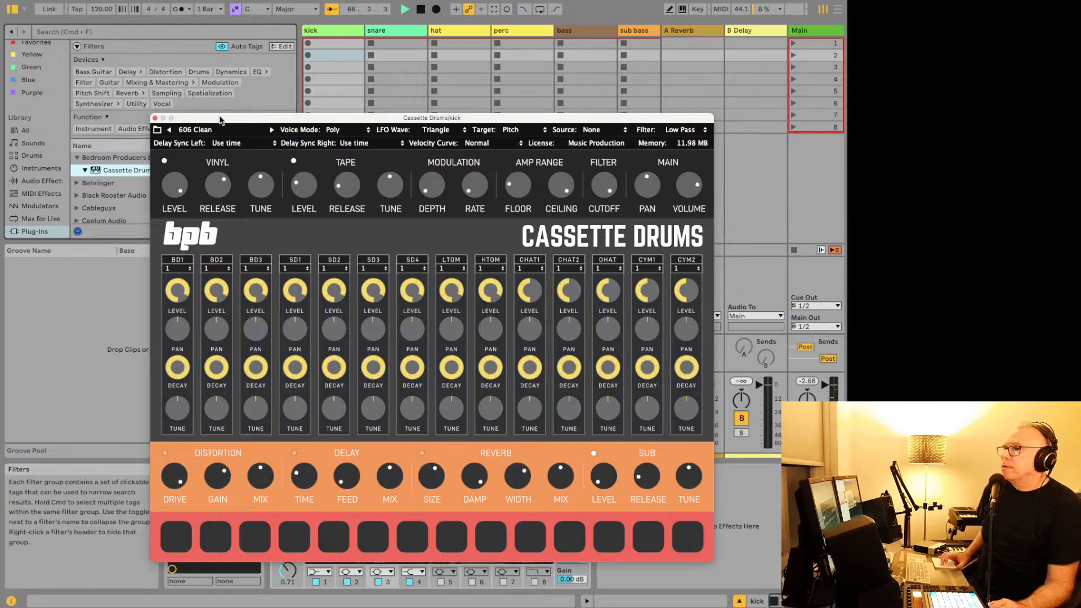
{"action": "left_click_drag", "start_coordinate": [220, 120], "coordinate": [448, 22]}
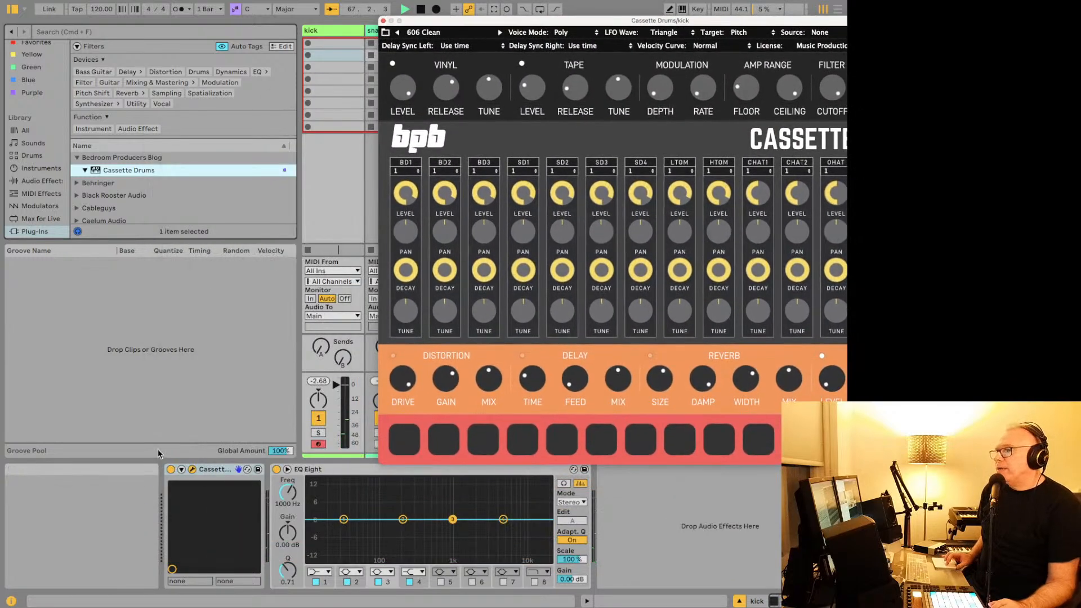
{"action": "left_click", "coordinate": [181, 469]}
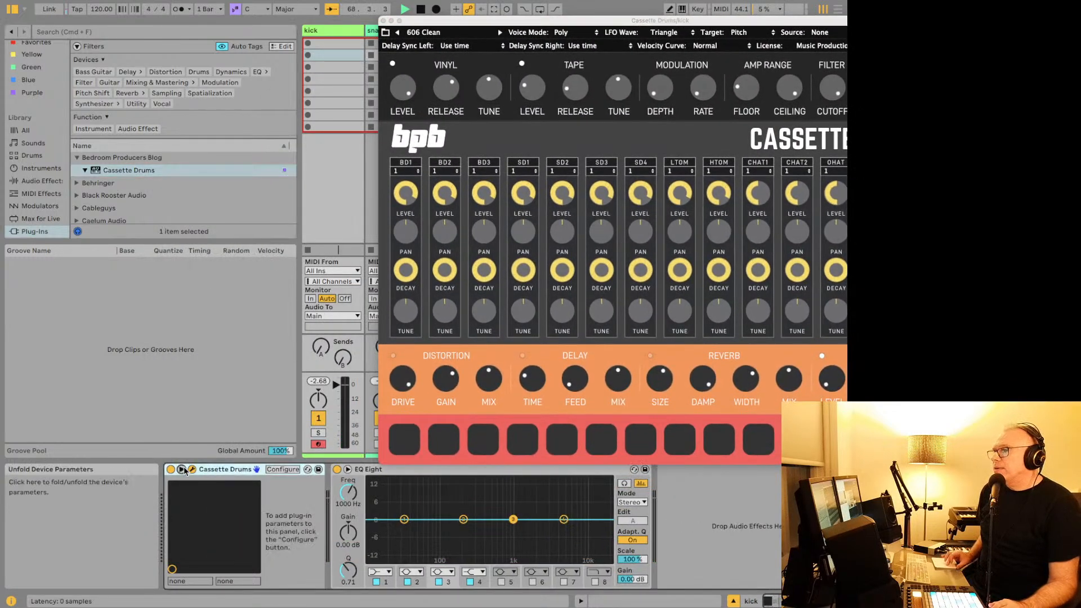
{"action": "left_click", "coordinate": [182, 470]}
{"action": "left_click", "coordinate": [403, 345]}
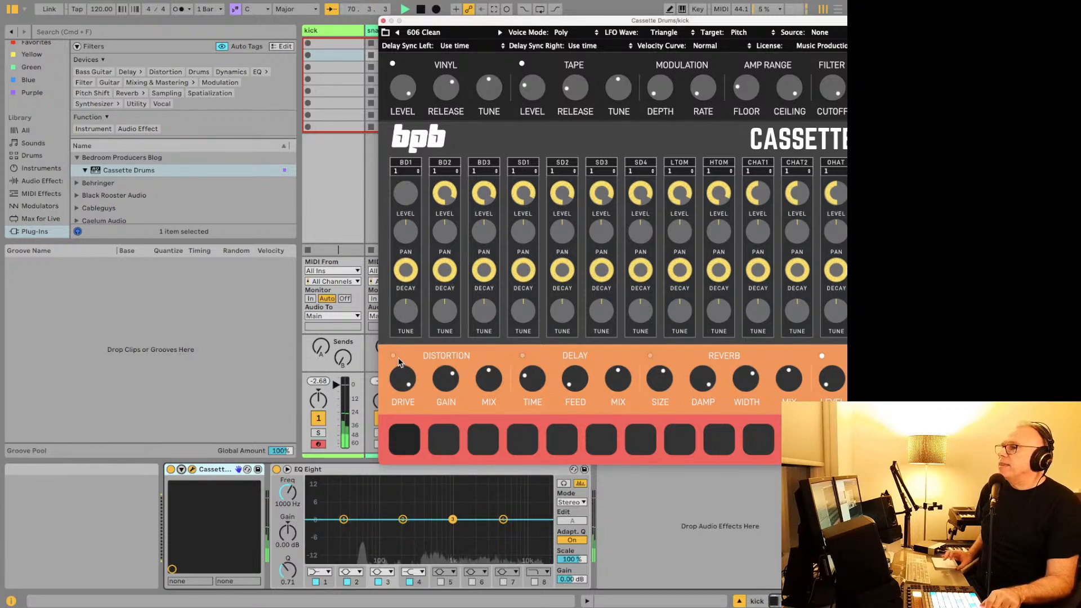
{"action": "left_click_drag", "start_coordinate": [501, 25], "coordinate": [263, 47]}
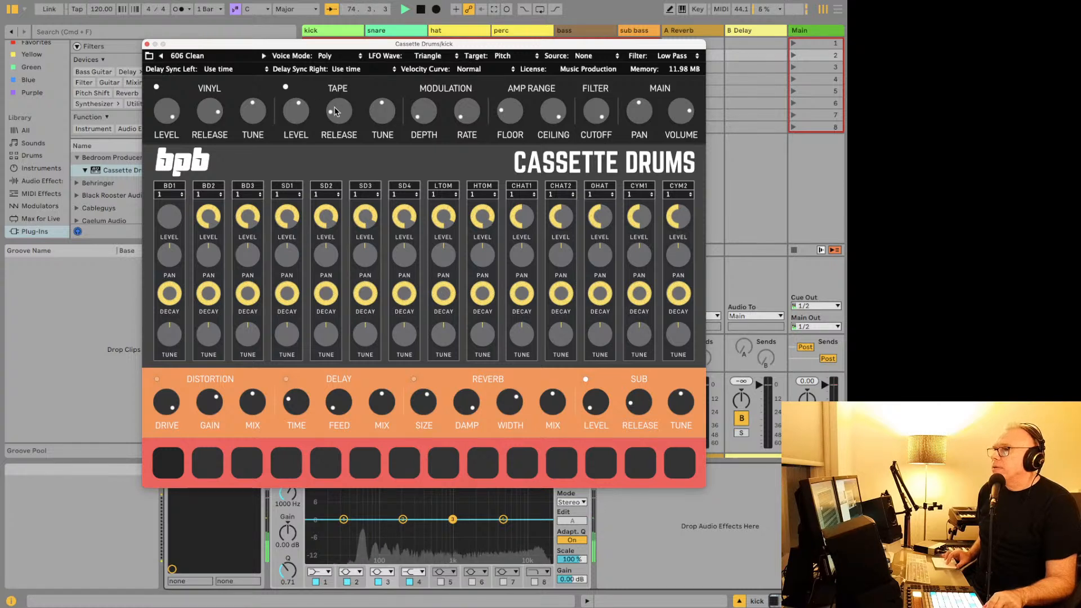
{"action": "left_click_drag", "start_coordinate": [335, 110], "coordinate": [331, 54]}
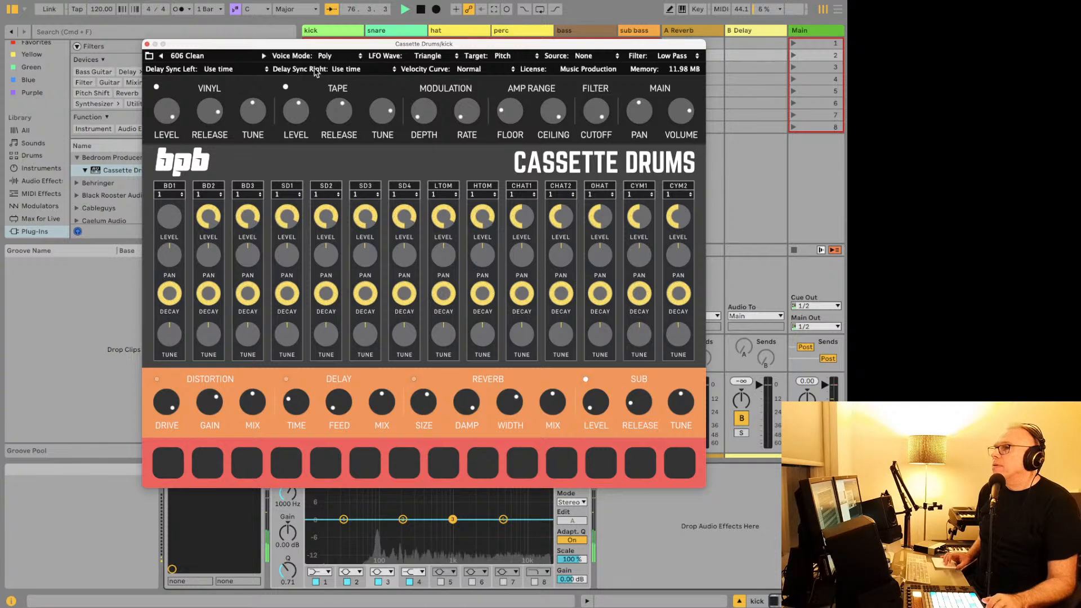
Step: Audition the Cassette Drums presets 808 Clean and 909 Clean, finishing with MFB Clean loaded
{"action": "left_click", "coordinate": [183, 56]}
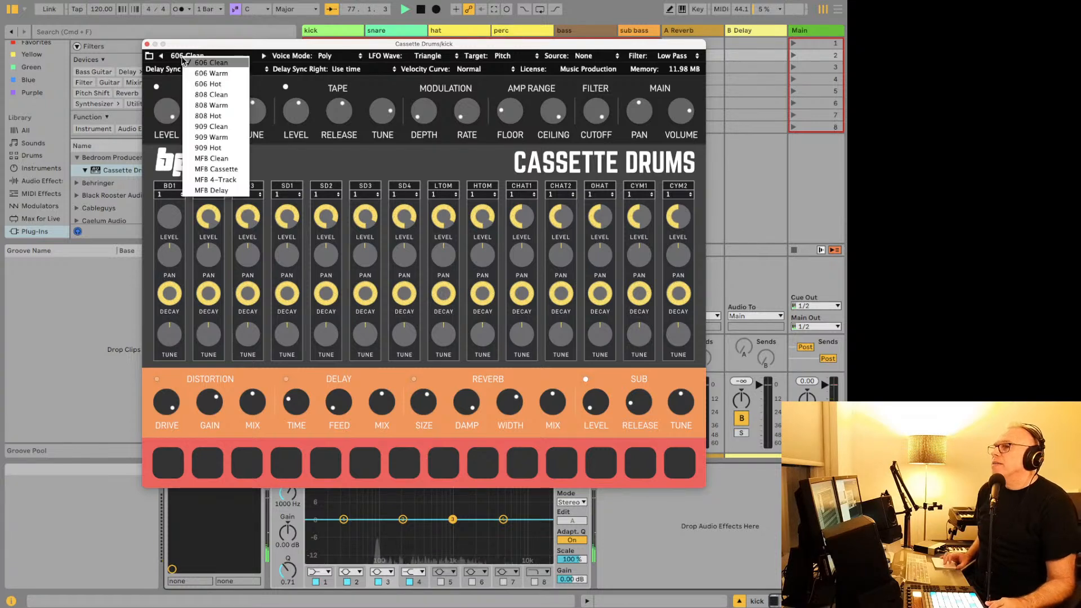
{"action": "left_click", "coordinate": [202, 95]}
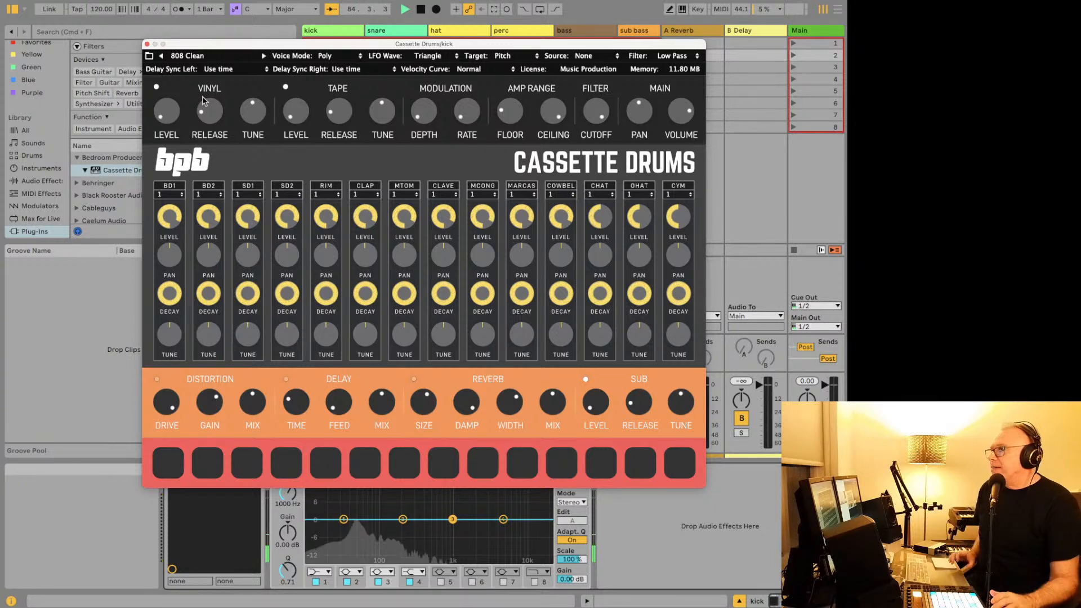
{"action": "left_click", "coordinate": [195, 56]}
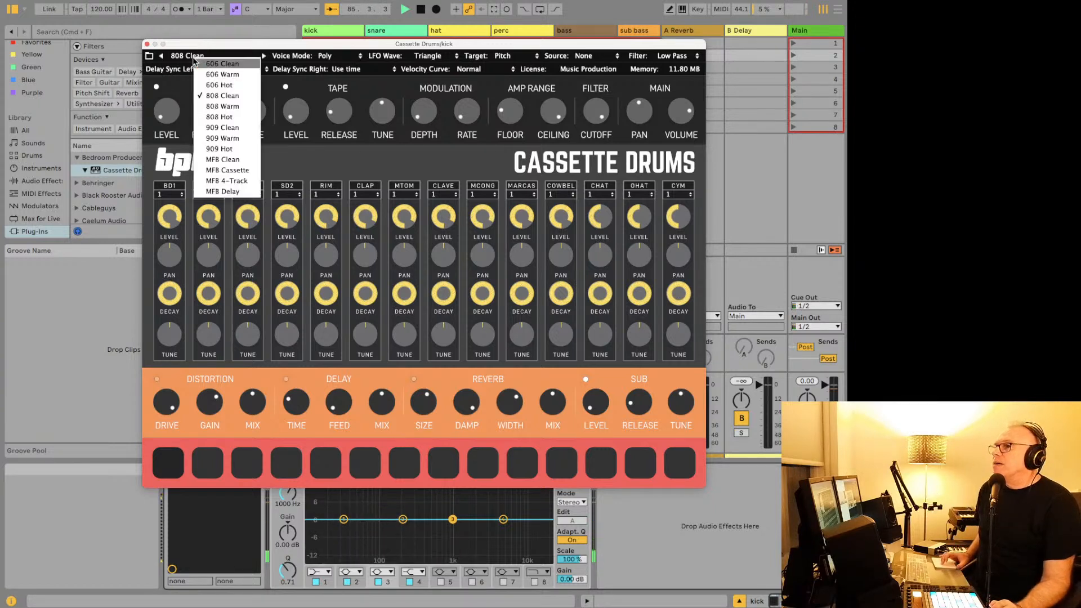
{"action": "left_click", "coordinate": [220, 129]}
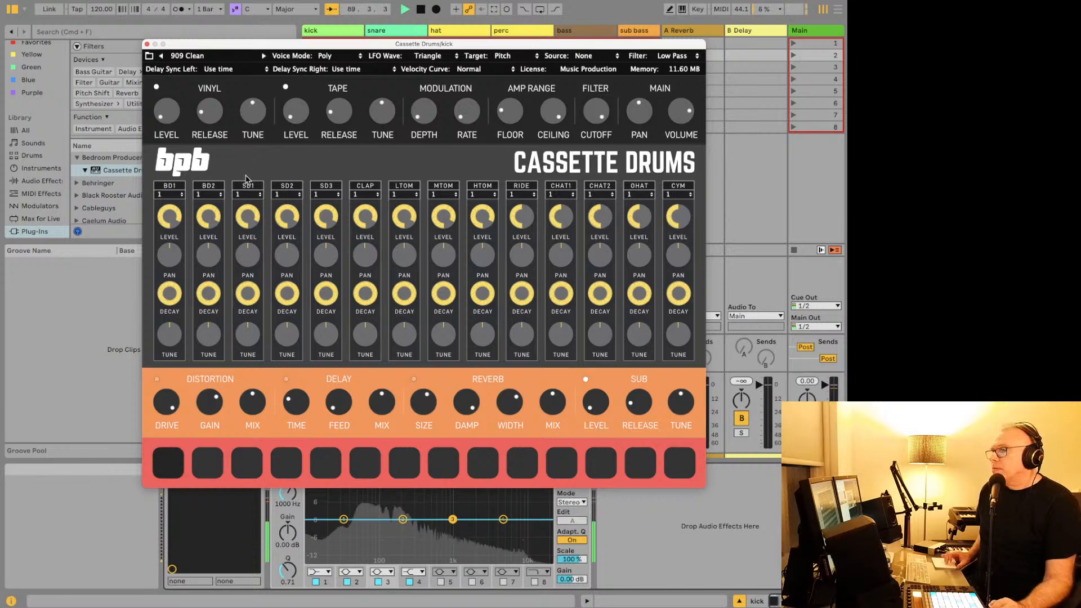
{"action": "left_click_drag", "start_coordinate": [346, 45], "coordinate": [345, 7]}
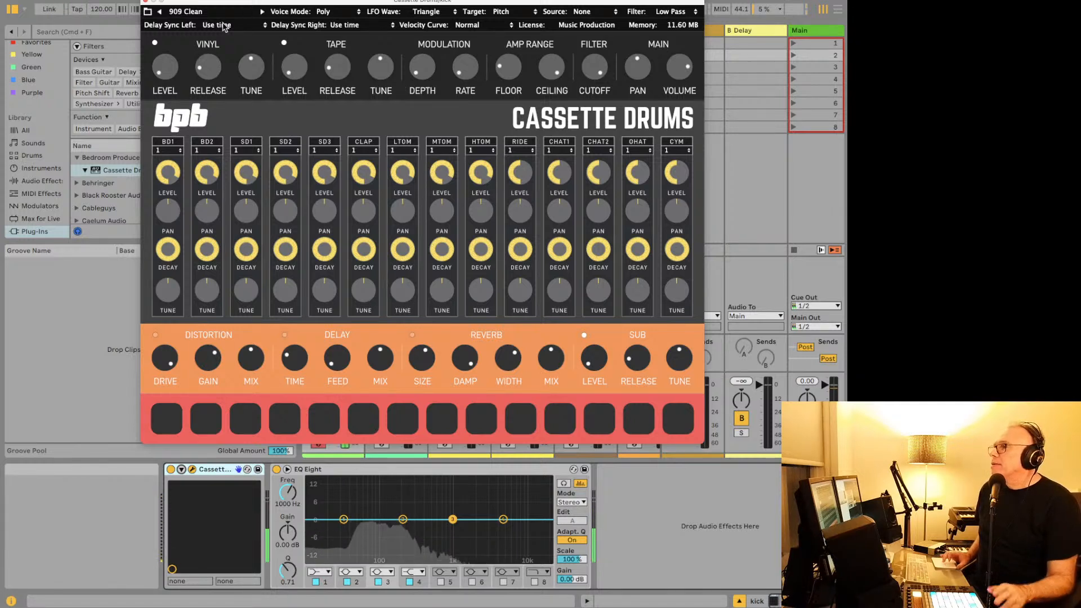
{"action": "left_click", "coordinate": [205, 12]}
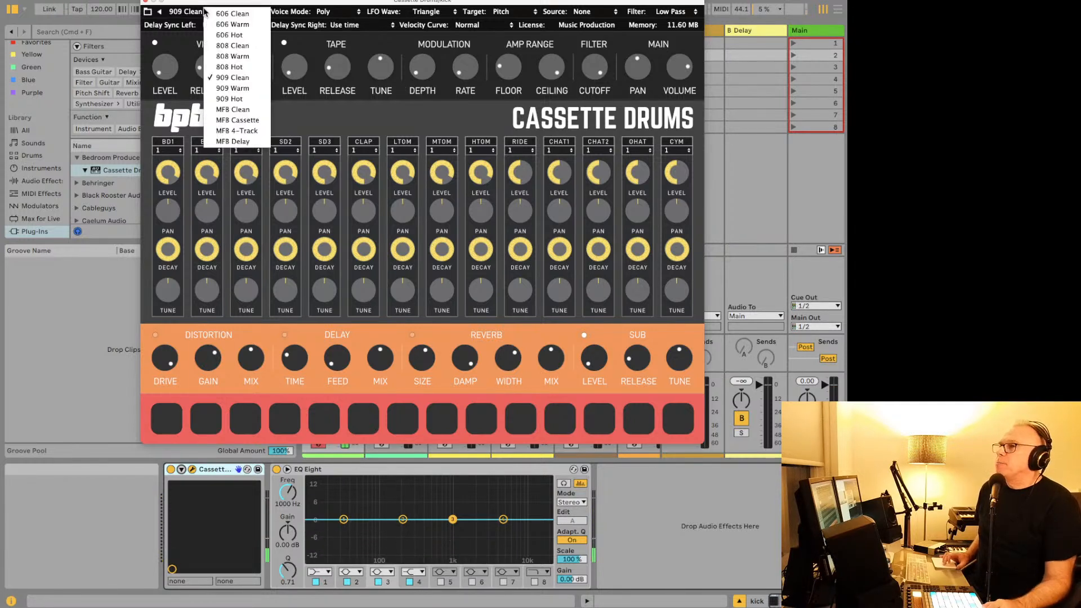
{"action": "left_click", "coordinate": [231, 111]}
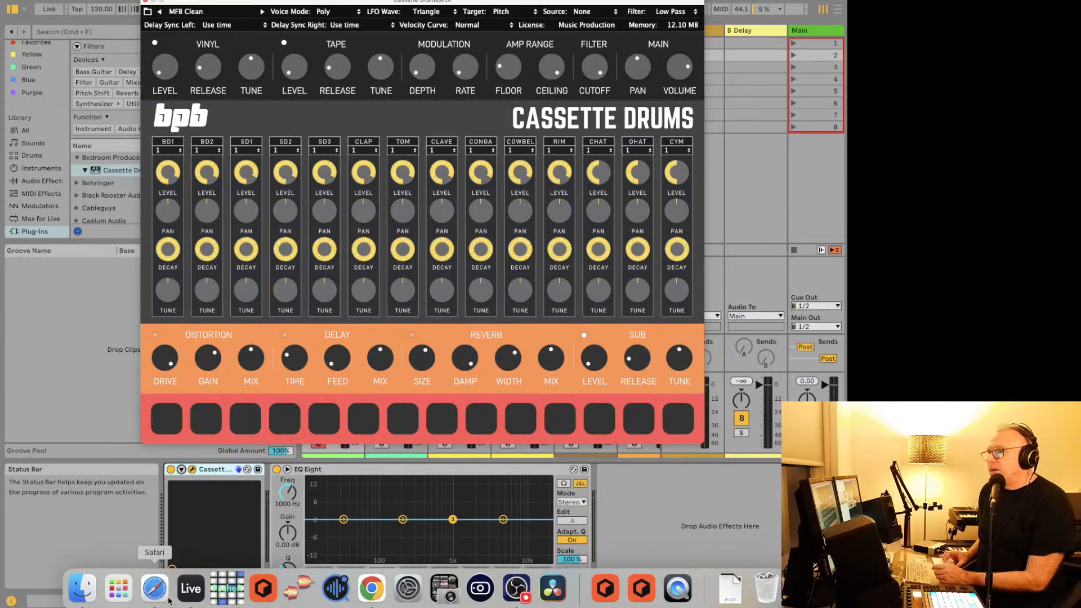
Step: Switch to Safari and search the web for "bedroom producers blog cassette drums"
{"action": "left_click", "coordinate": [155, 589]}
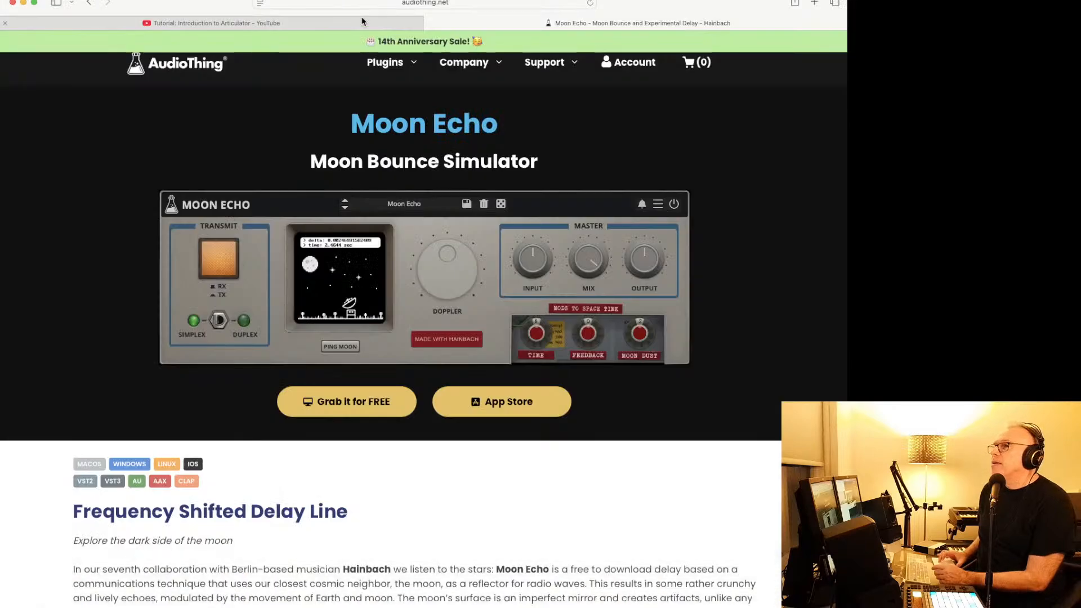
{"action": "left_click", "coordinate": [503, 5]}
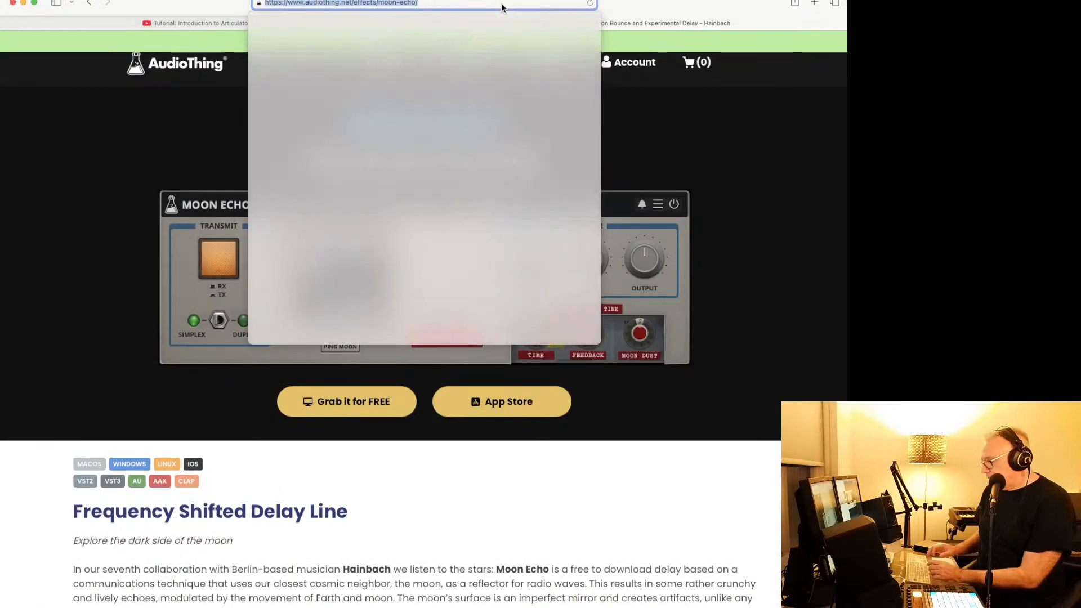
{"action": "type", "text": "bedroom p"}
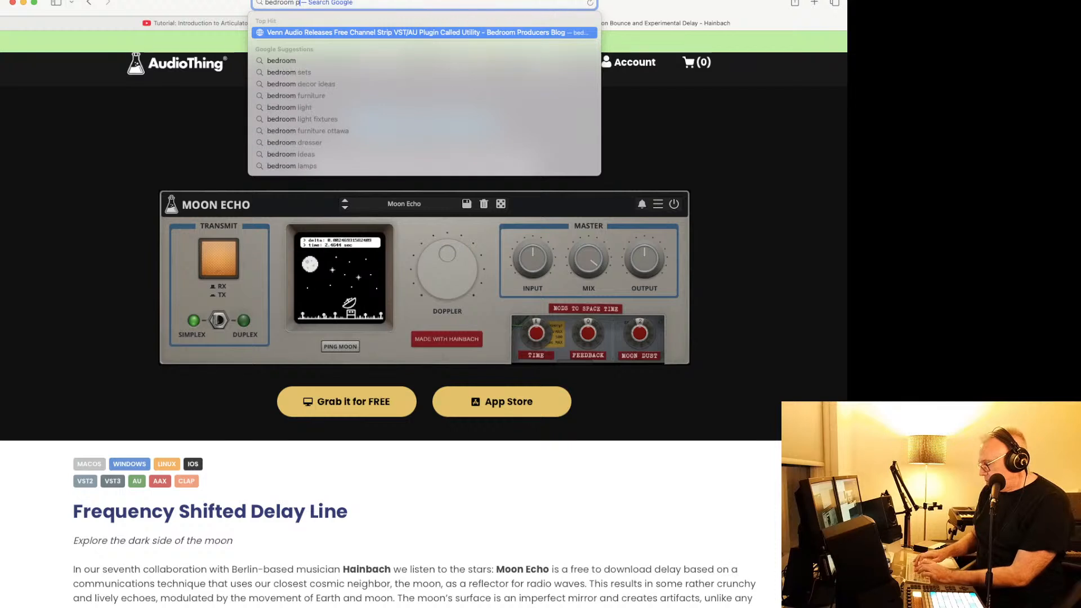
{"action": "type", "text": "roducers blog"}
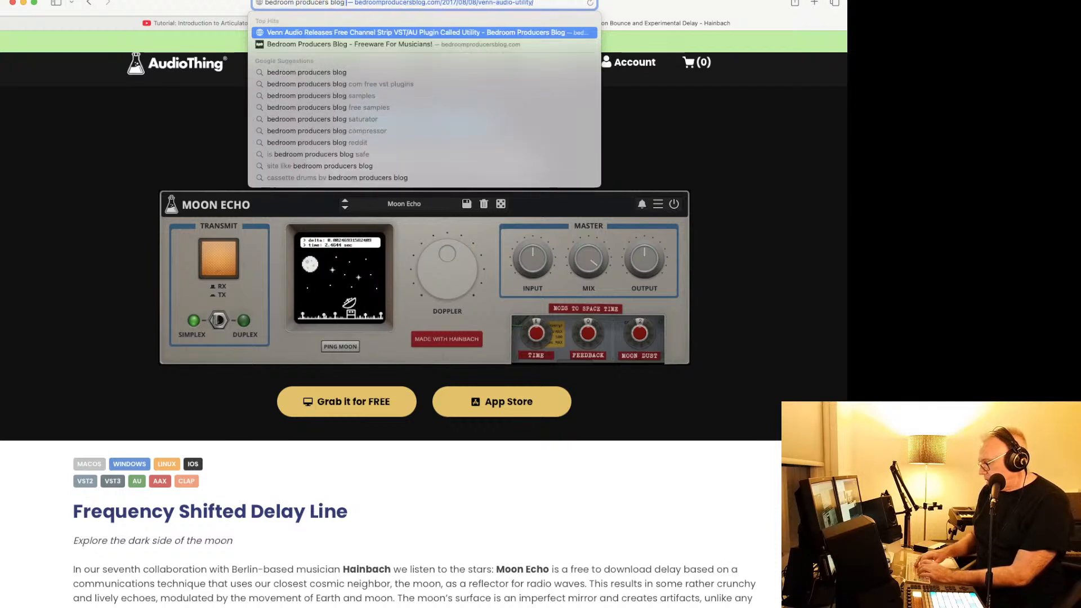
{"action": "type", "text": " cassette dru"}
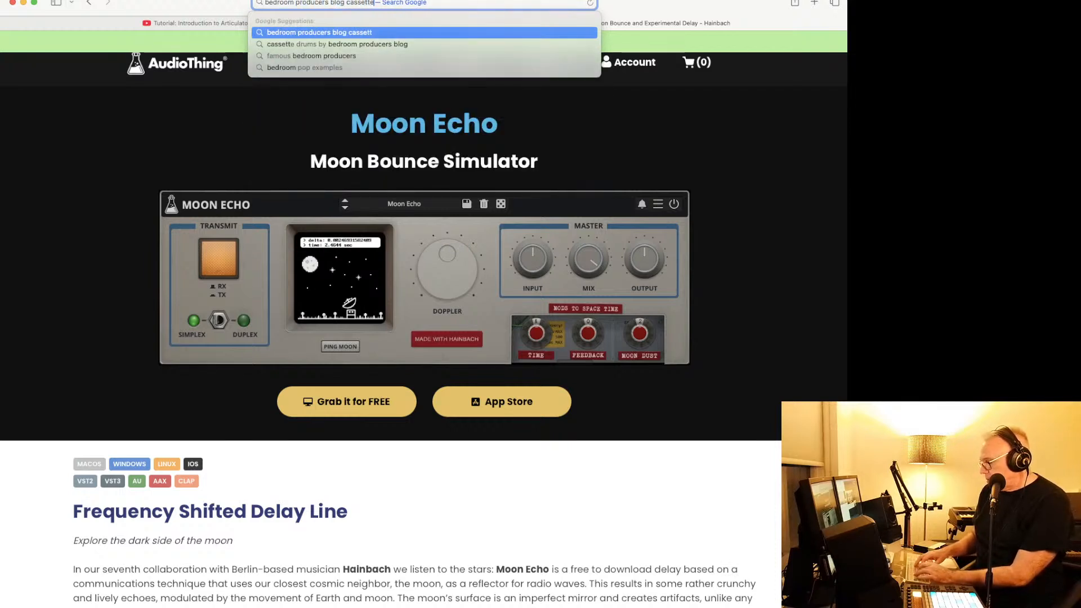
{"action": "type", "text": "ms"}
{"action": "key", "text": "Return"}
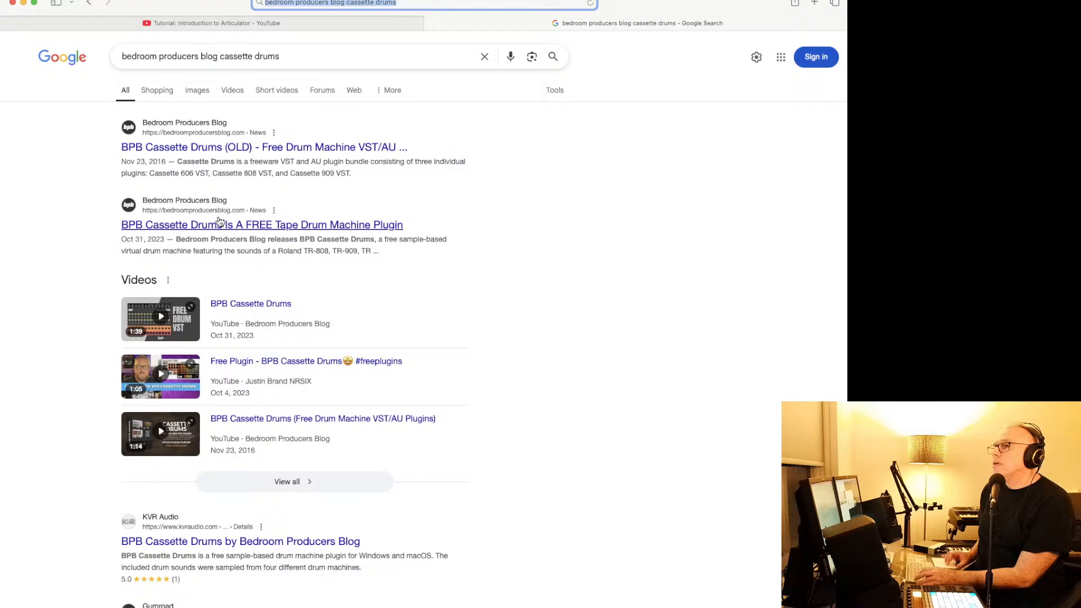
Step: Open the article on the free BPB Cassette Drums plugin, view its linked download page and return to the article
{"action": "left_click", "coordinate": [220, 225]}
{"action": "scroll", "coordinate": [211, 203], "scroll_direction": "down", "scroll_amount": 15}
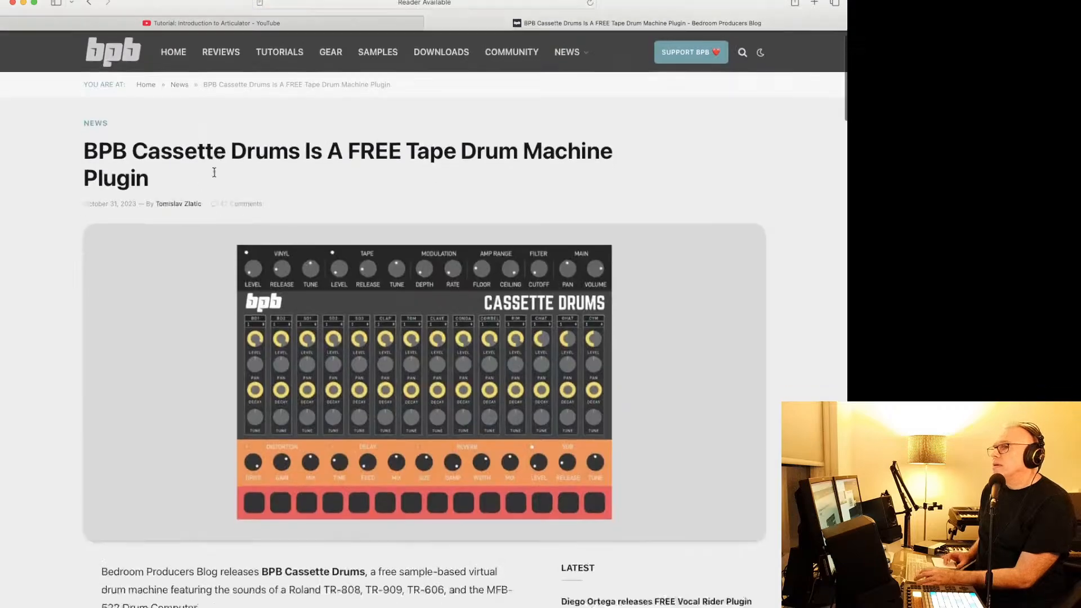
{"action": "scroll", "coordinate": [214, 172], "scroll_direction": "down", "scroll_amount": 20}
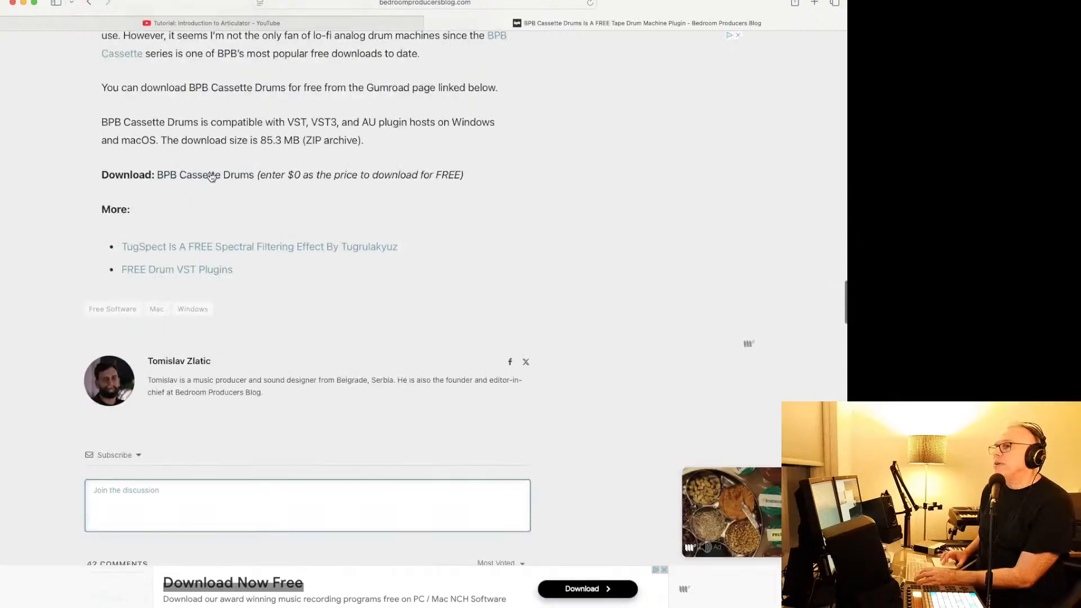
{"action": "left_click", "coordinate": [214, 176]}
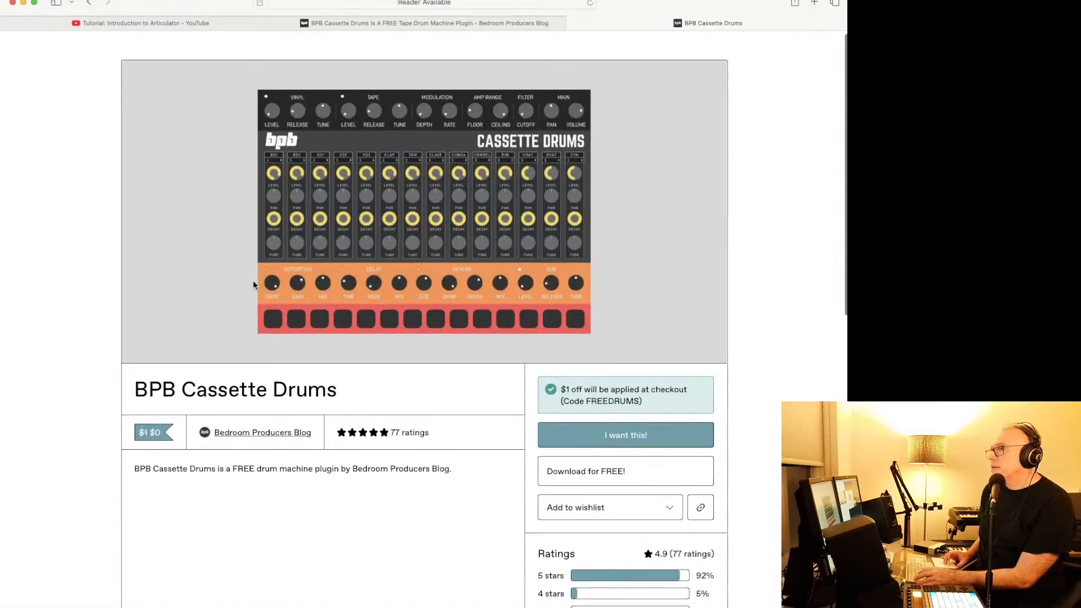
{"action": "scroll", "coordinate": [253, 280], "scroll_direction": "down", "scroll_amount": 1}
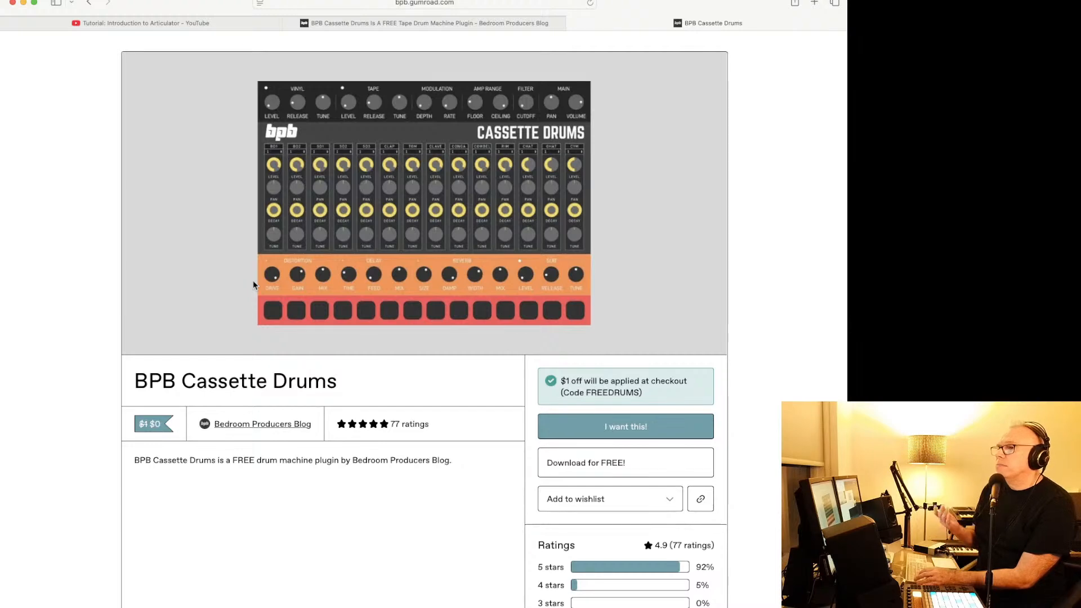
{"action": "scroll", "coordinate": [252, 280], "scroll_direction": "up", "scroll_amount": 1}
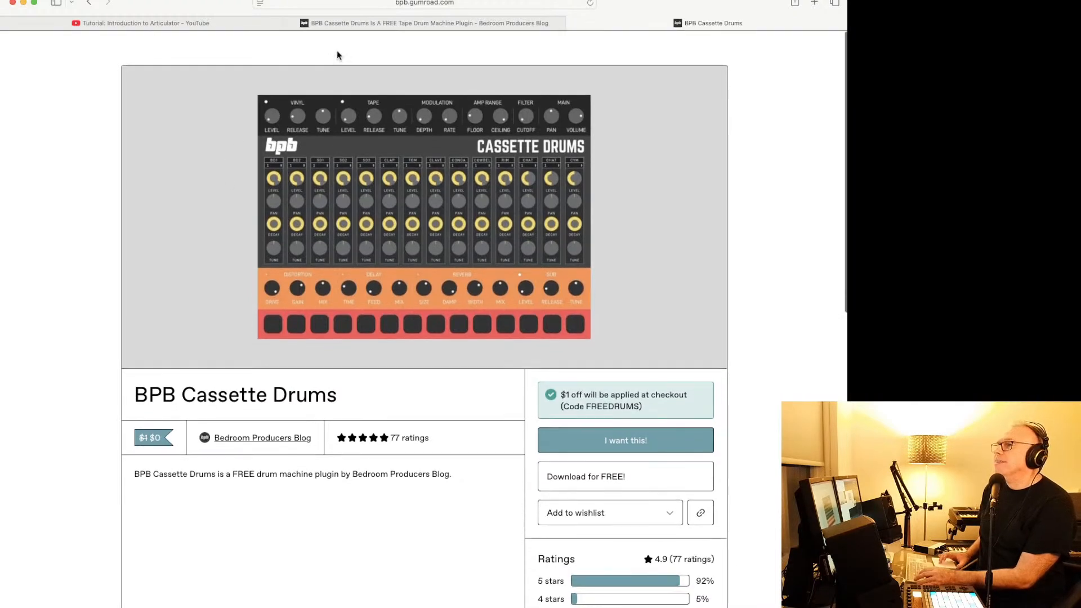
{"action": "left_click", "coordinate": [347, 24]}
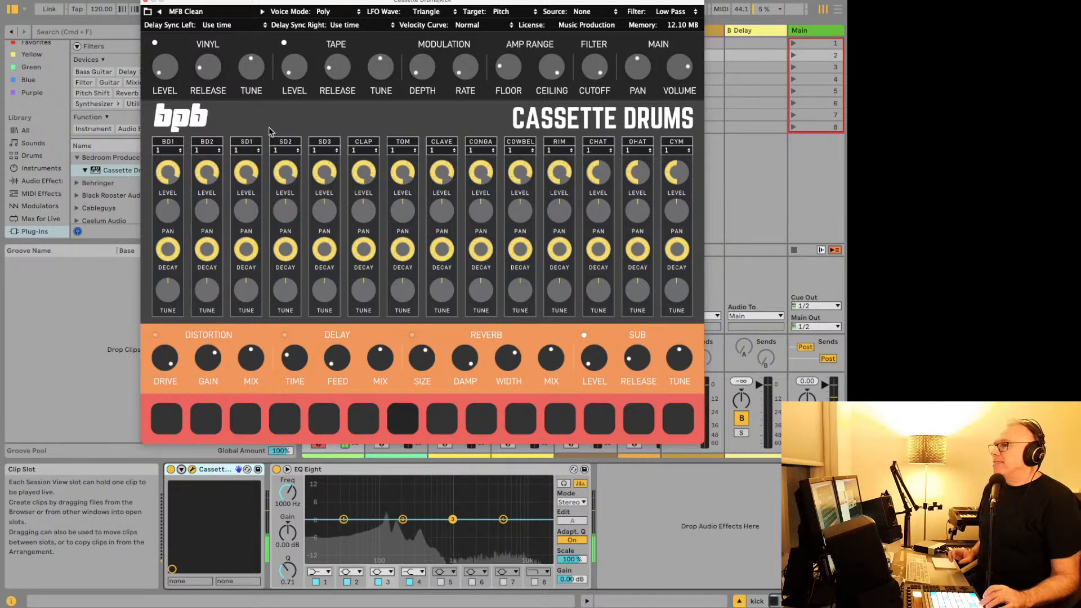
Step: Back in Ableton Live, close the Cassette Drums window and load Behringer's Vintage synth onto the kick track
{"action": "left_click", "coordinate": [78, 171]}
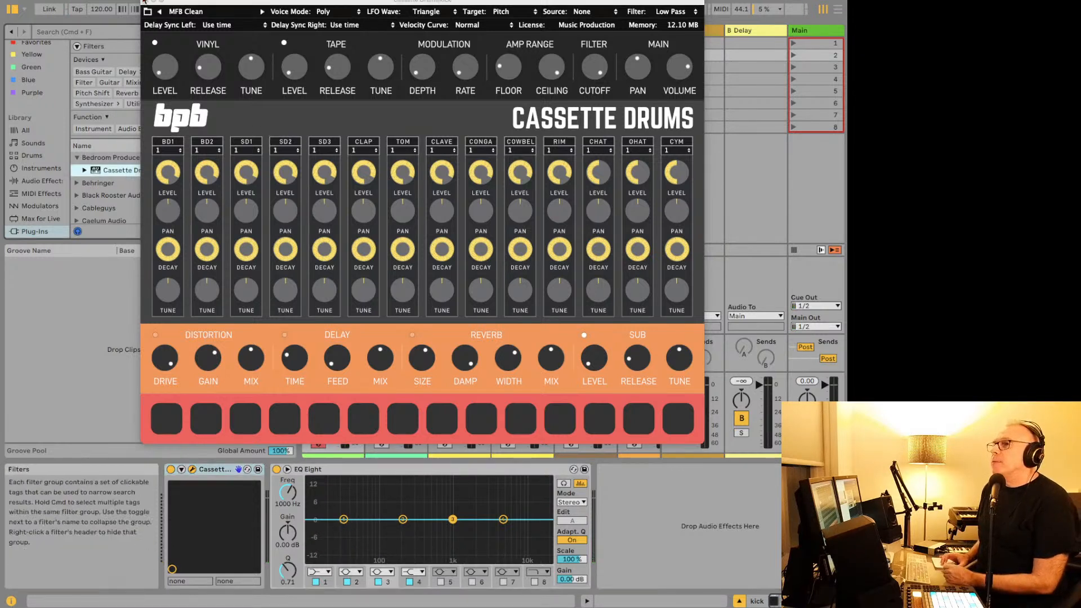
{"action": "left_click", "coordinate": [145, 3]}
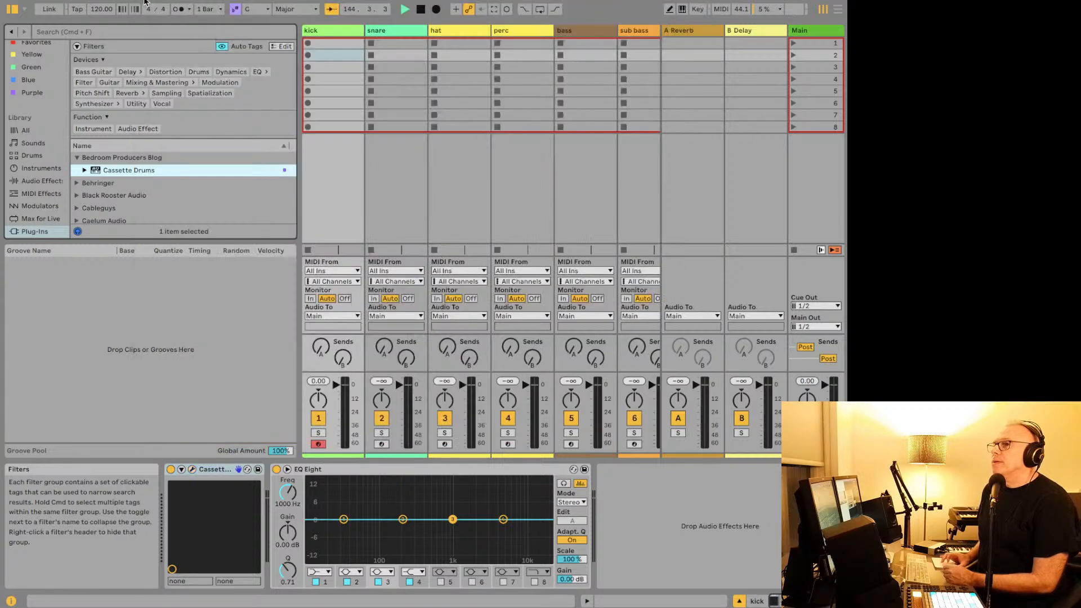
{"action": "left_click", "coordinate": [78, 183]}
{"action": "left_click", "coordinate": [115, 197]}
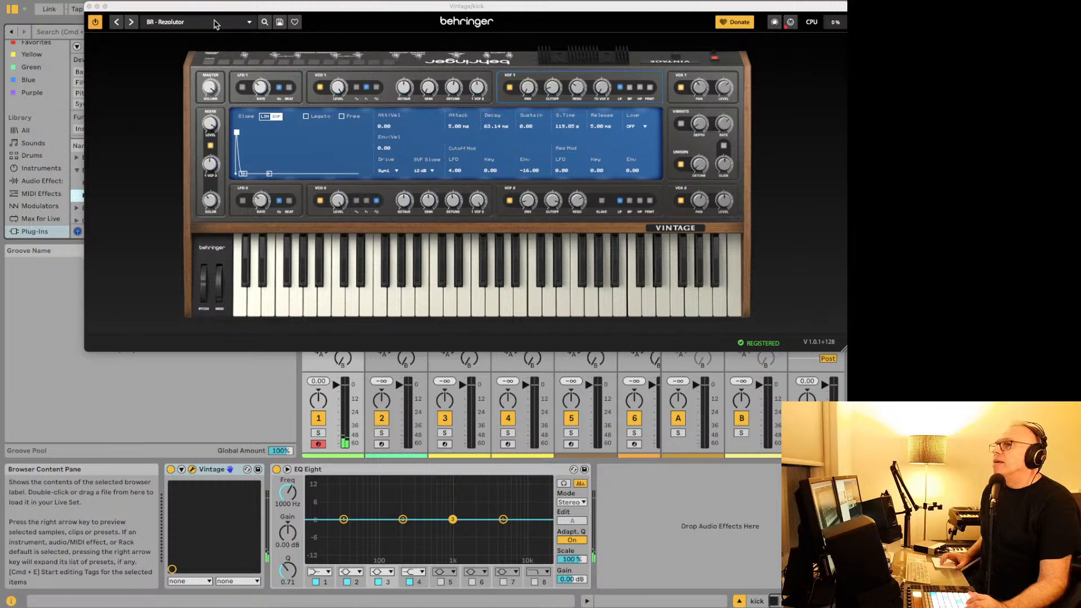
Step: Load the factory preset PD - Fifth Element in Vintage and advance to PD - Good Paddy Vibez
{"action": "left_click", "coordinate": [212, 22]}
{"action": "mouse_move", "coordinate": [244, 34]}
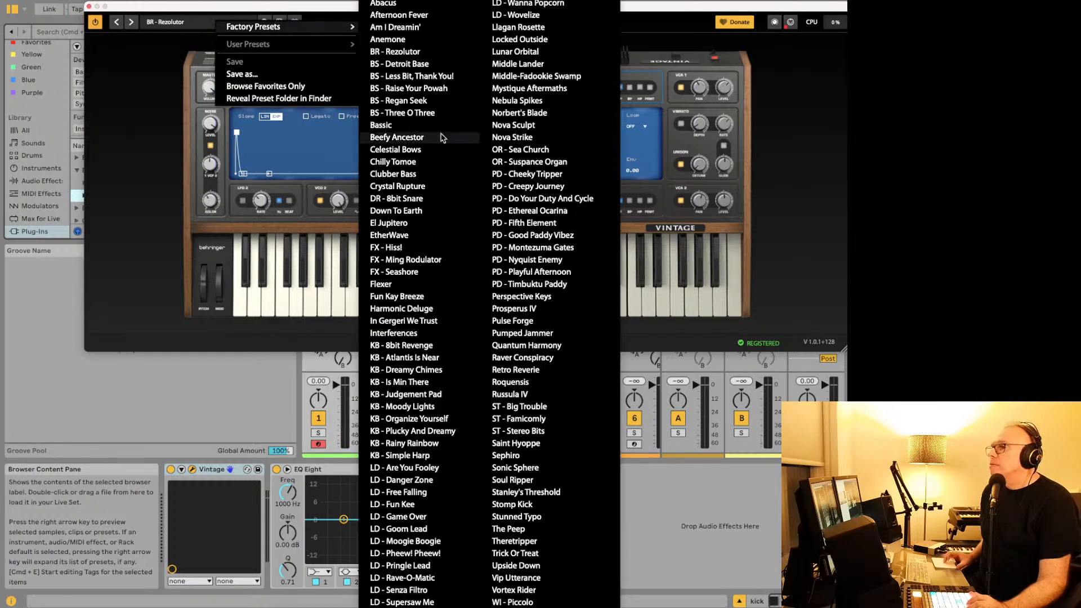
{"action": "left_click", "coordinate": [536, 223]}
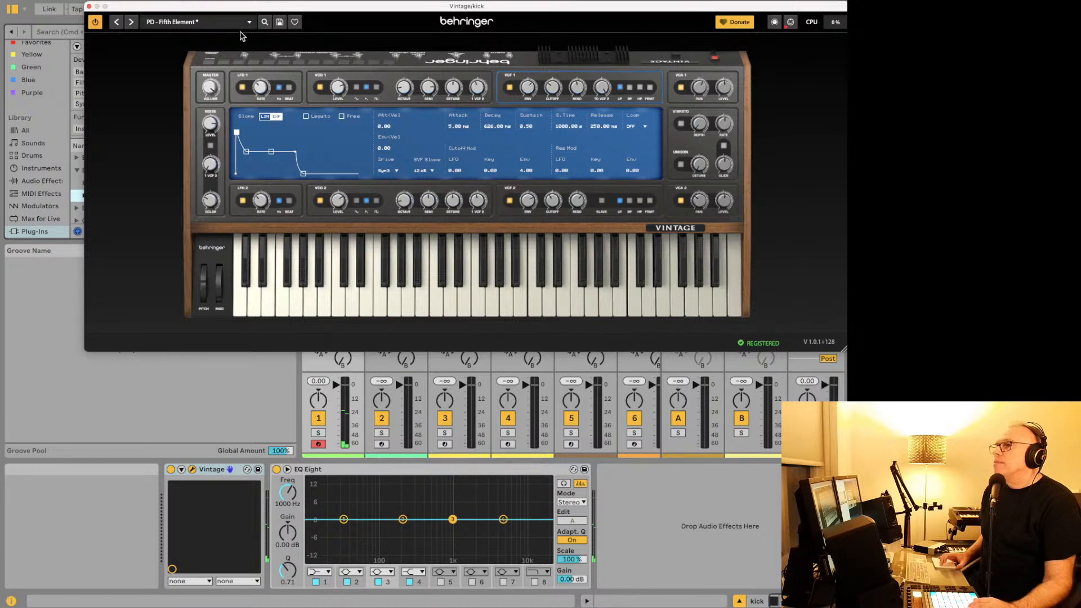
{"action": "left_click", "coordinate": [204, 23]}
{"action": "left_click", "coordinate": [132, 21]}
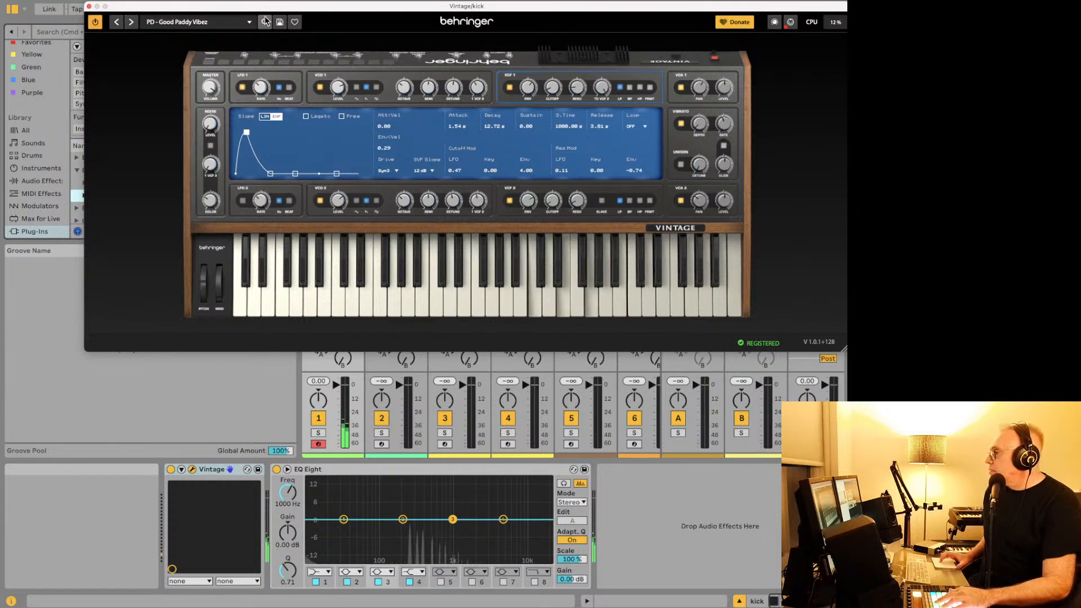
Step: Show Vintage's VCA 2 envelope and advance through the presets PD - Montezuma Gates and PD - Nyquist Enemy
{"action": "left_click", "coordinate": [718, 204]}
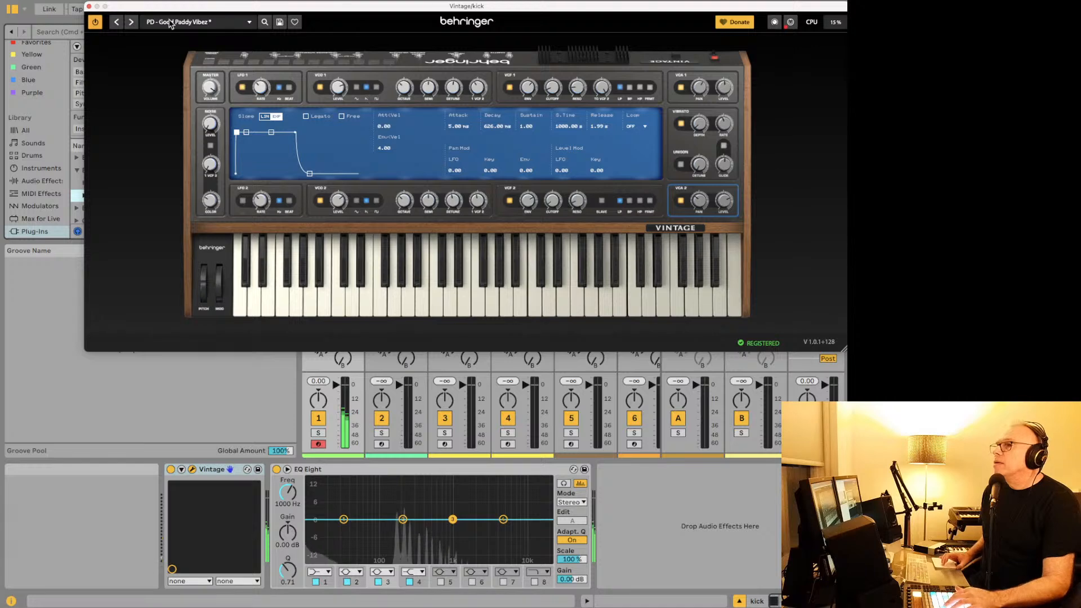
{"action": "left_click", "coordinate": [131, 22]}
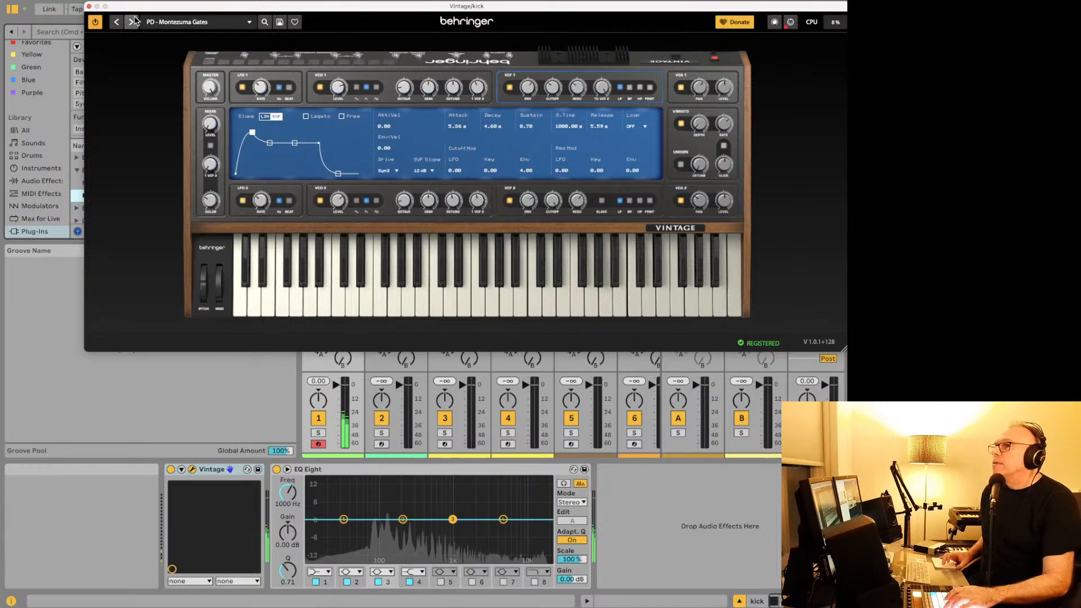
{"action": "left_click", "coordinate": [132, 22]}
Step: Audition the factory presets Mystique Aftermaths and Middle Lander in Vintage
{"action": "left_click", "coordinate": [191, 22]}
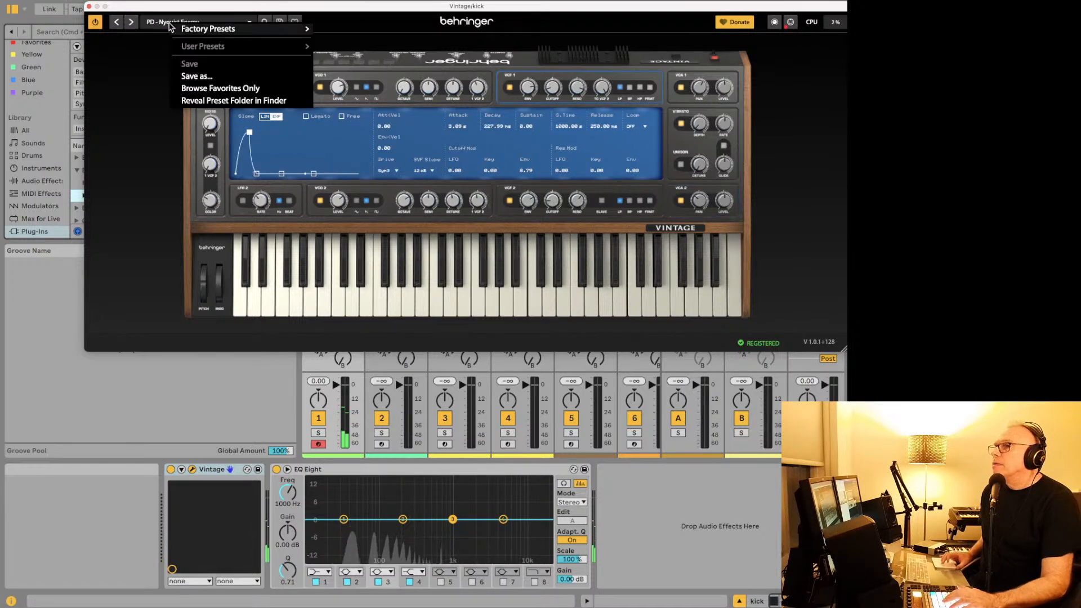
{"action": "mouse_move", "coordinate": [225, 33]}
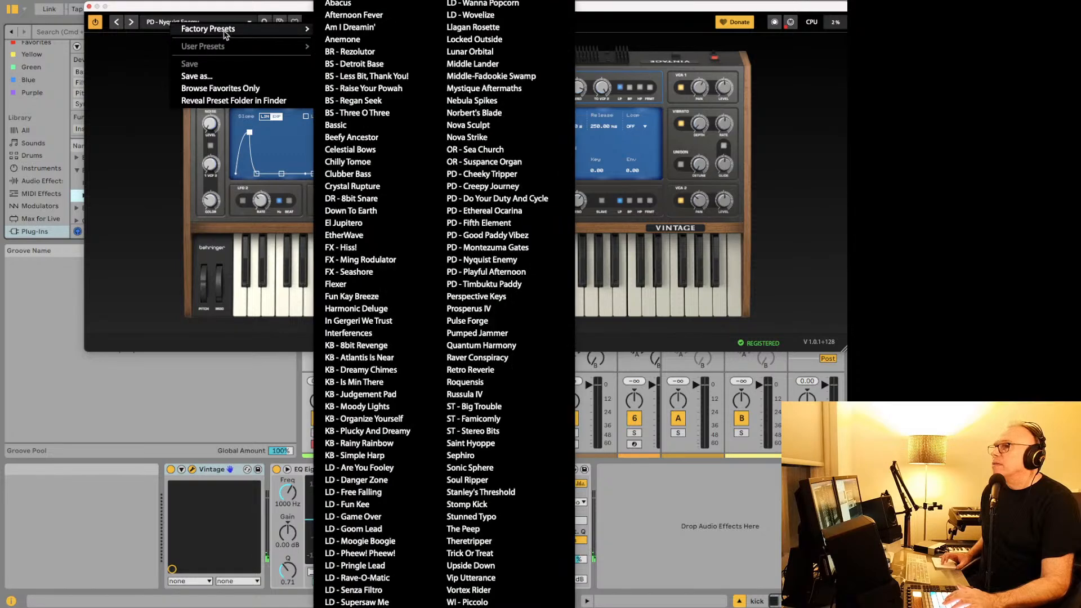
{"action": "left_click", "coordinate": [477, 90]}
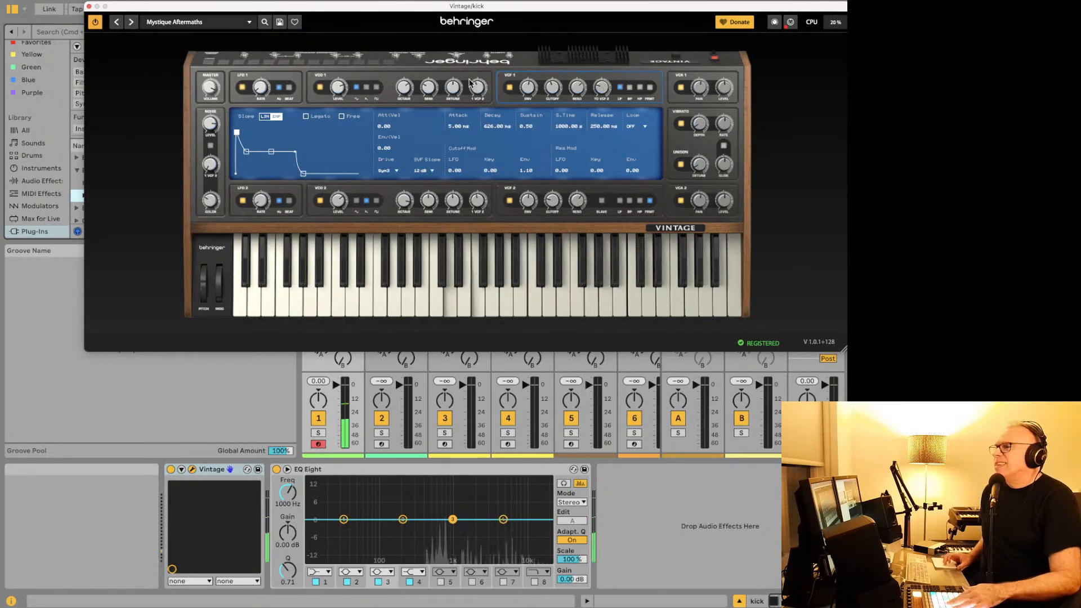
{"action": "left_click", "coordinate": [231, 26]}
{"action": "mouse_move", "coordinate": [233, 25]}
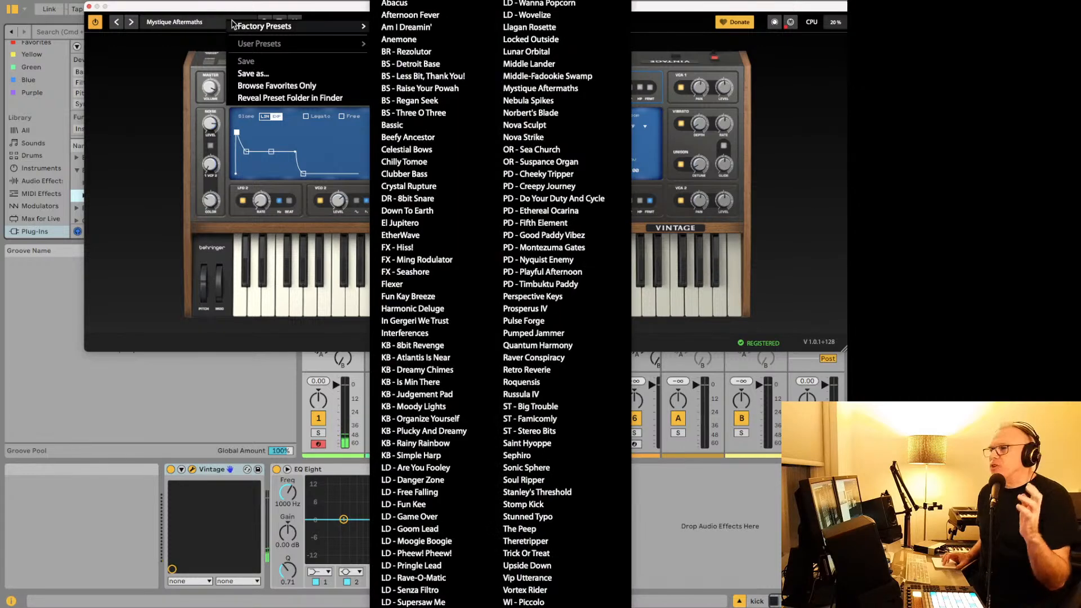
{"action": "left_click", "coordinate": [532, 63]}
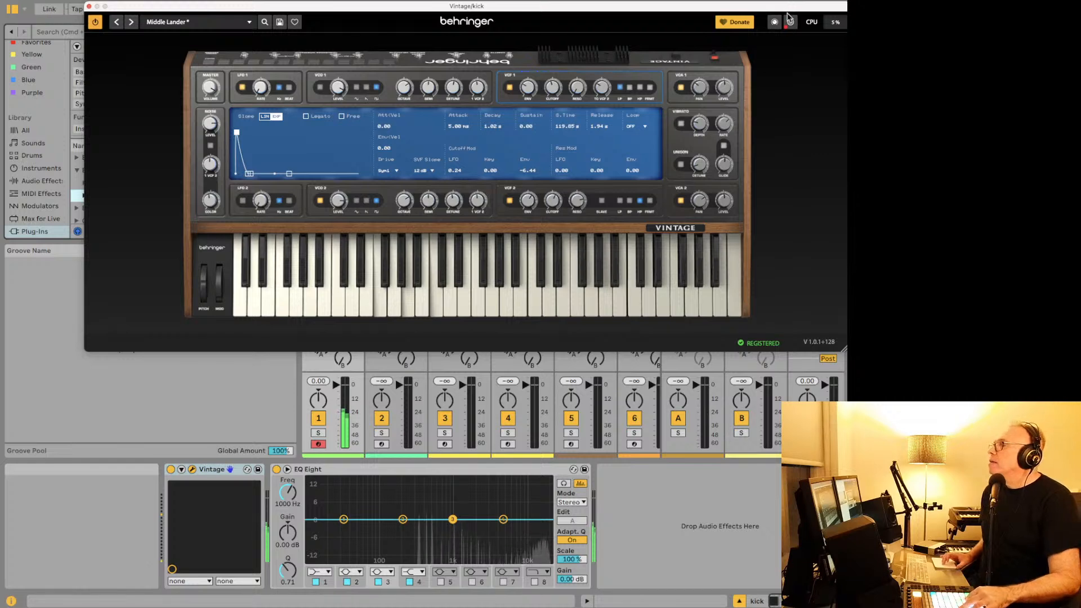
{"action": "left_click", "coordinate": [791, 21]}
{"action": "left_click", "coordinate": [791, 21]}
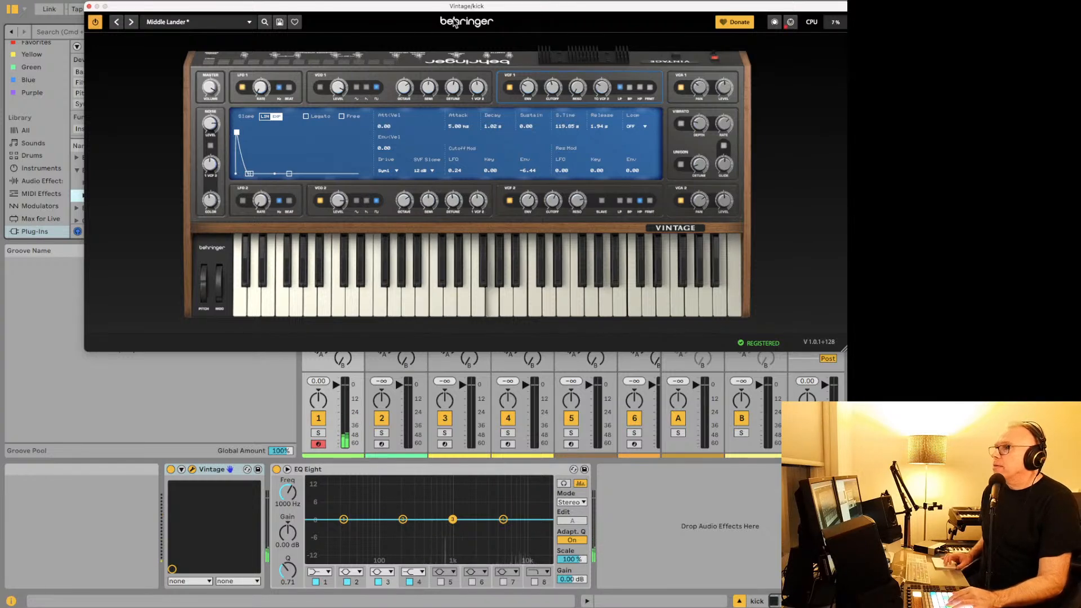
Step: Load the factory preset Stunned Typo in Vintage
{"action": "left_click", "coordinate": [204, 25]}
{"action": "mouse_move", "coordinate": [209, 29]}
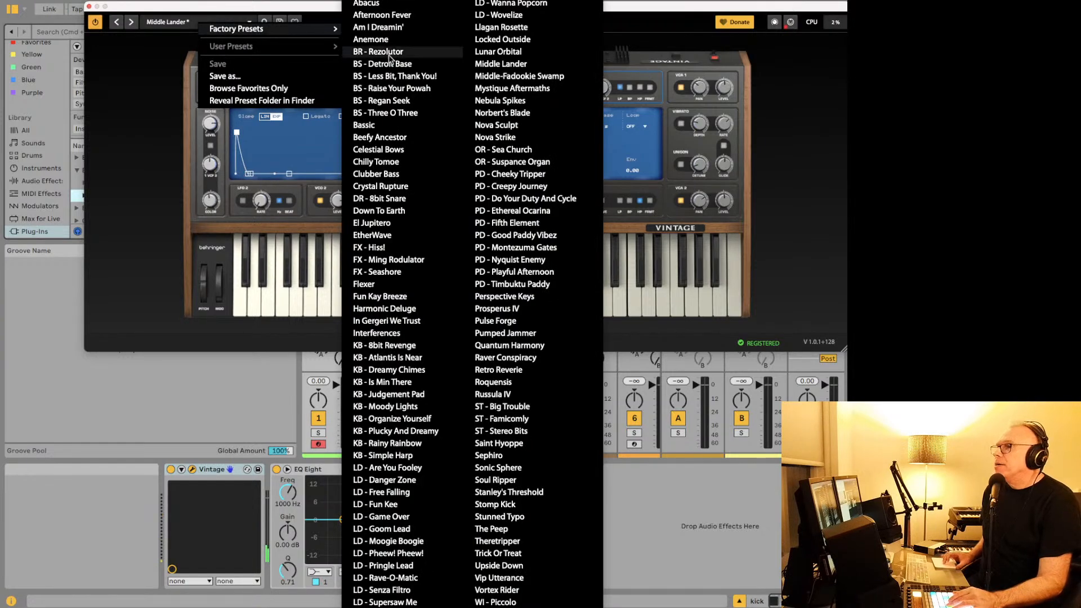
{"action": "left_click", "coordinate": [488, 517]}
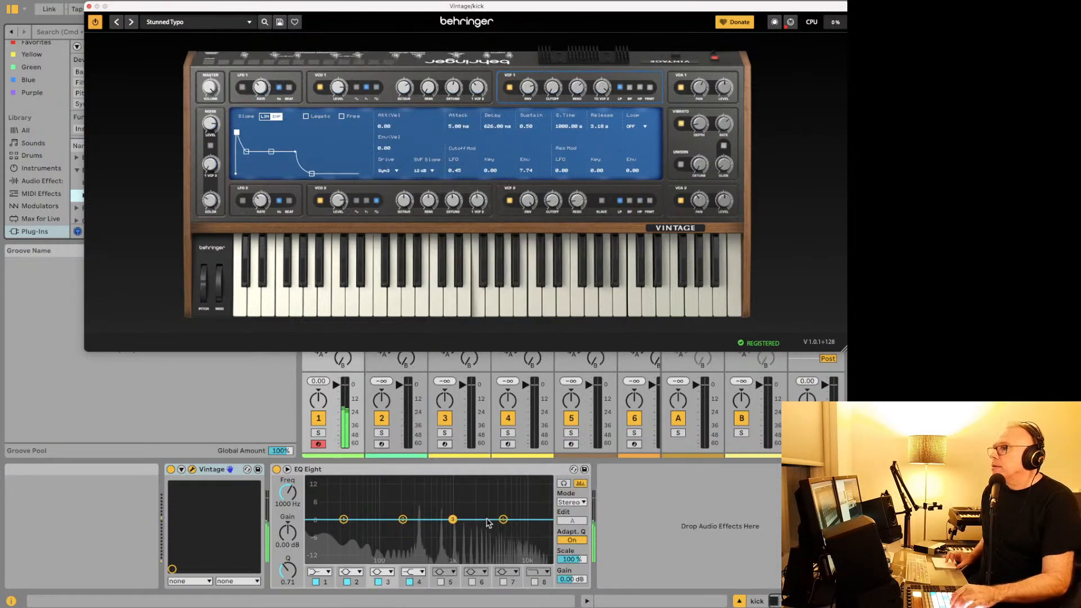
Step: Examine the LFO 1, VCO 1, VCF 1 and VCO 2 settings of the Vintage preset and close the synth's window
{"action": "left_click", "coordinate": [261, 78]}
{"action": "left_click_drag", "start_coordinate": [261, 76], "coordinate": [260, 57]}
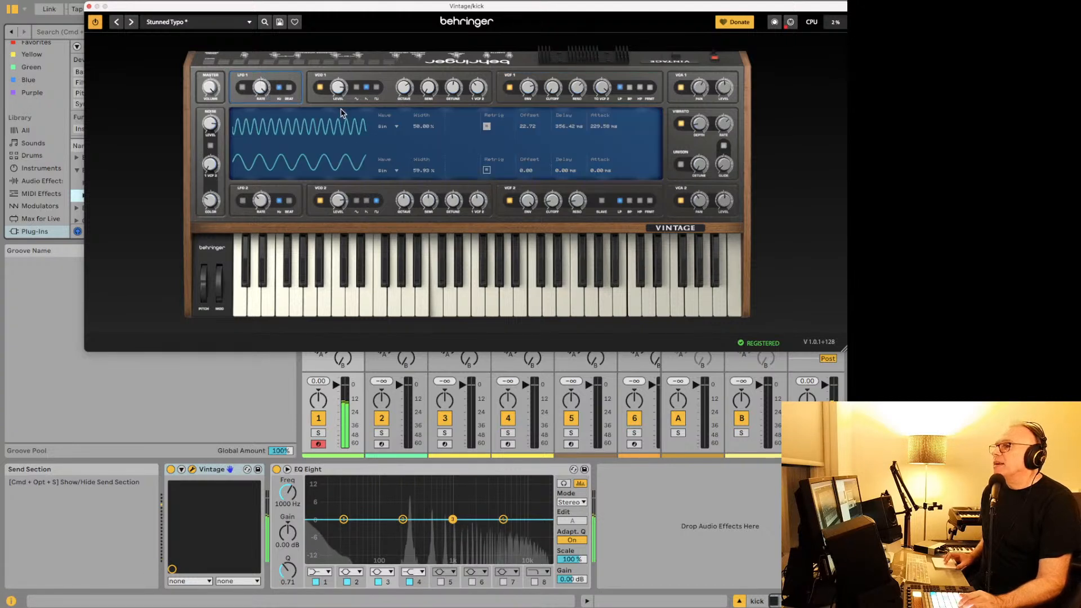
{"action": "mouse_move", "coordinate": [409, 85]}
{"action": "left_mouse_down"}
{"action": "mouse_move", "coordinate": [405, 104]}
{"action": "mouse_move", "coordinate": [406, 83]}
{"action": "left_mouse_up"}
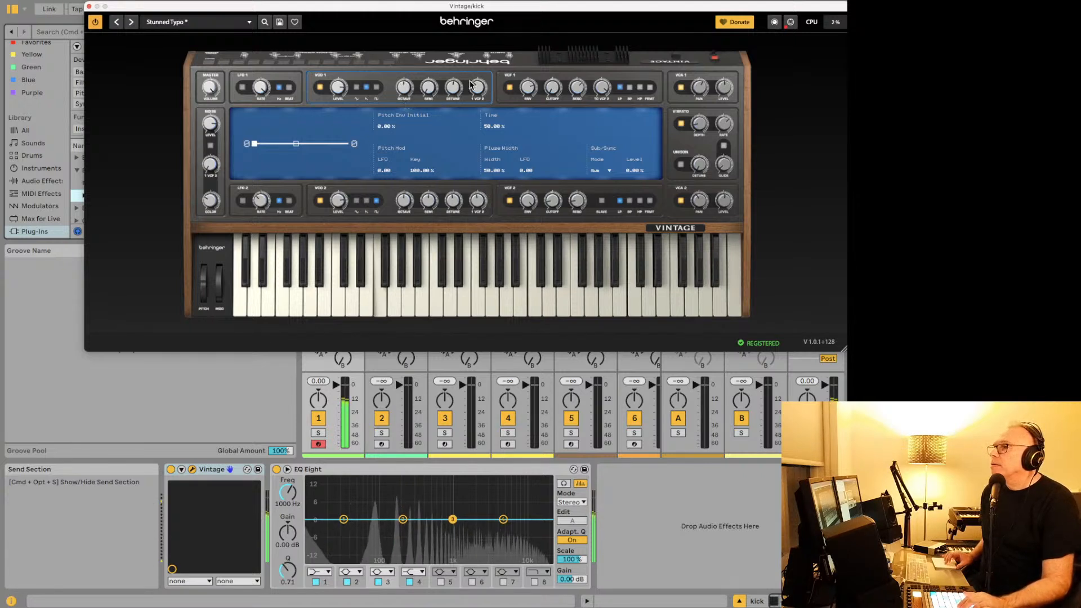
{"action": "left_click", "coordinate": [519, 88]}
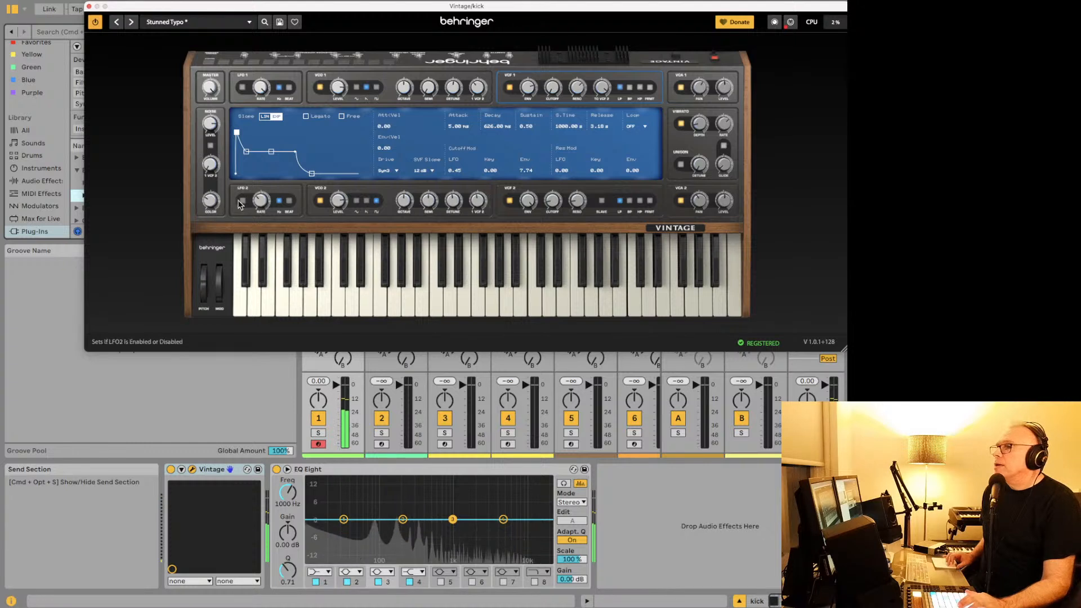
{"action": "left_click", "coordinate": [399, 200]}
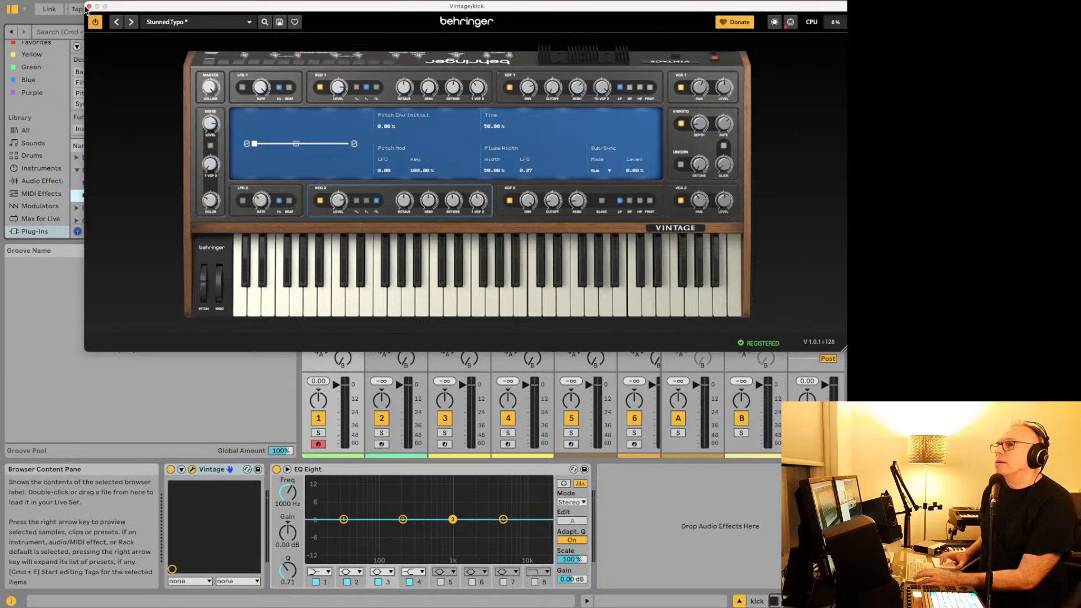
{"action": "left_click", "coordinate": [89, 6]}
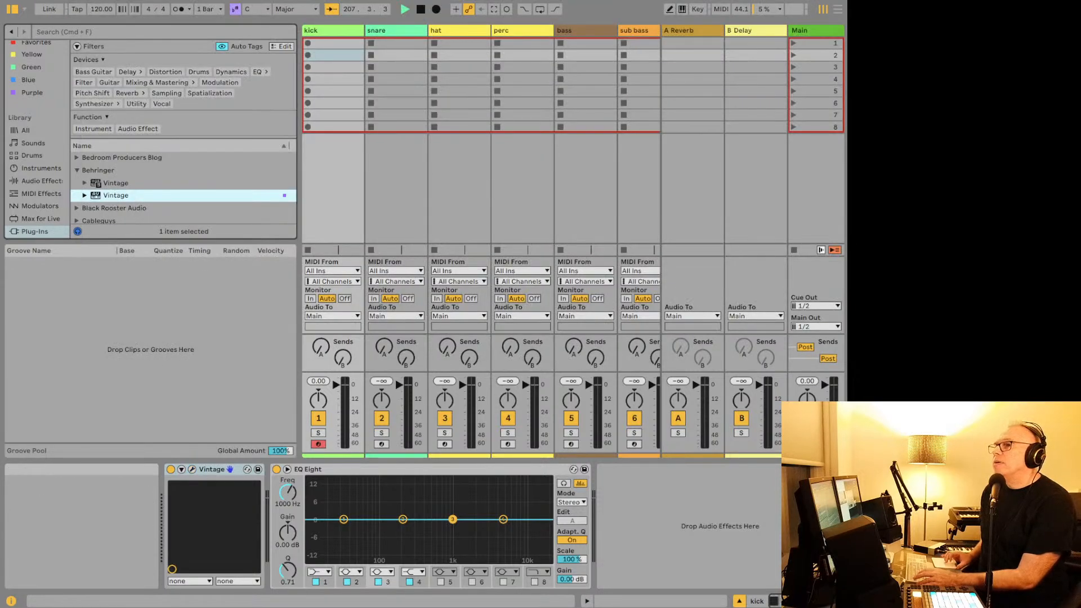
Step: Switch to Safari, search the web for "be3hringer vintage" and open Behringer's VST | VINTAGE product page
{"action": "mouse_move", "coordinate": [186, 597]}
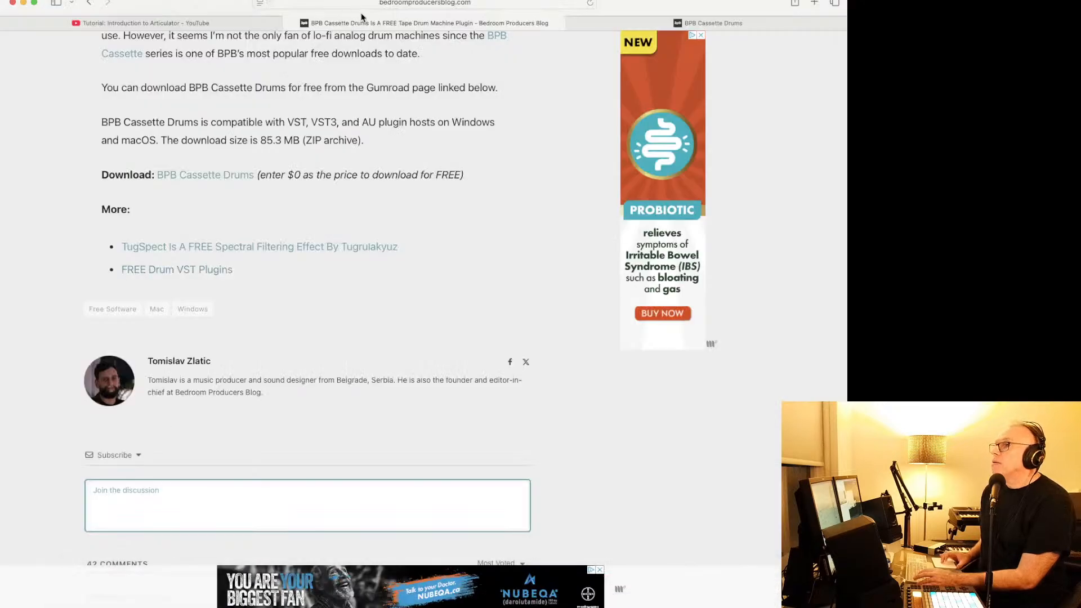
{"action": "left_click", "coordinate": [374, 5]}
{"action": "type", "text": "be3"}
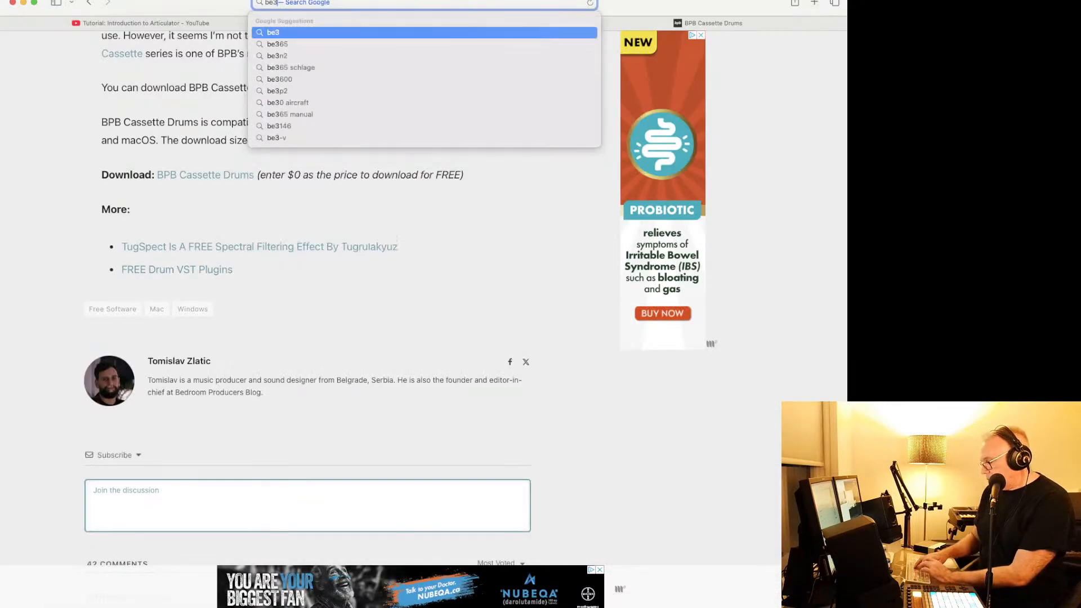
{"action": "type", "text": "hringer vintage"}
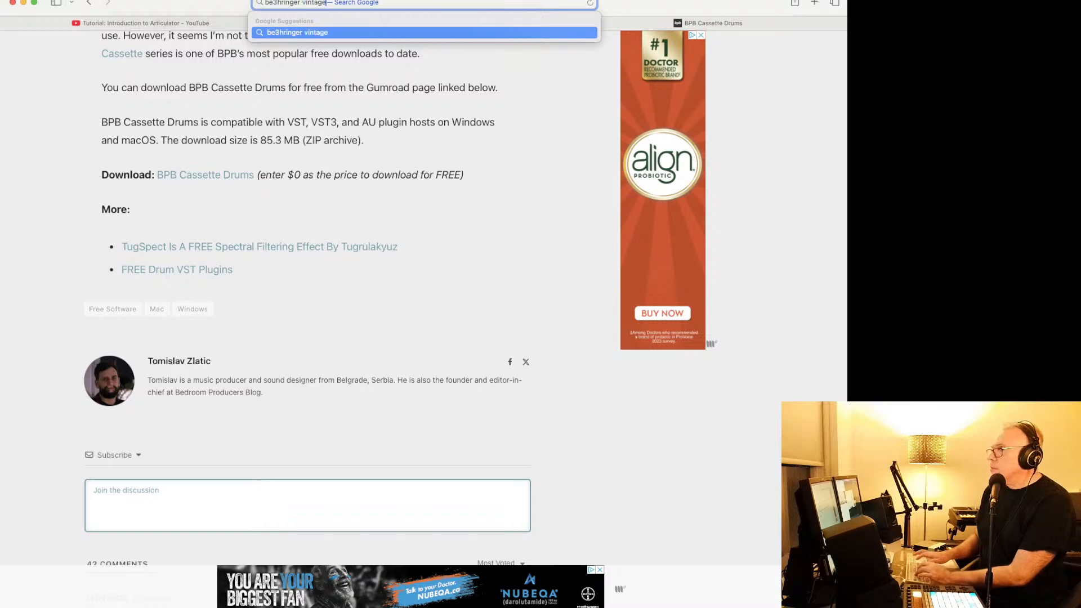
{"action": "key", "text": "Return"}
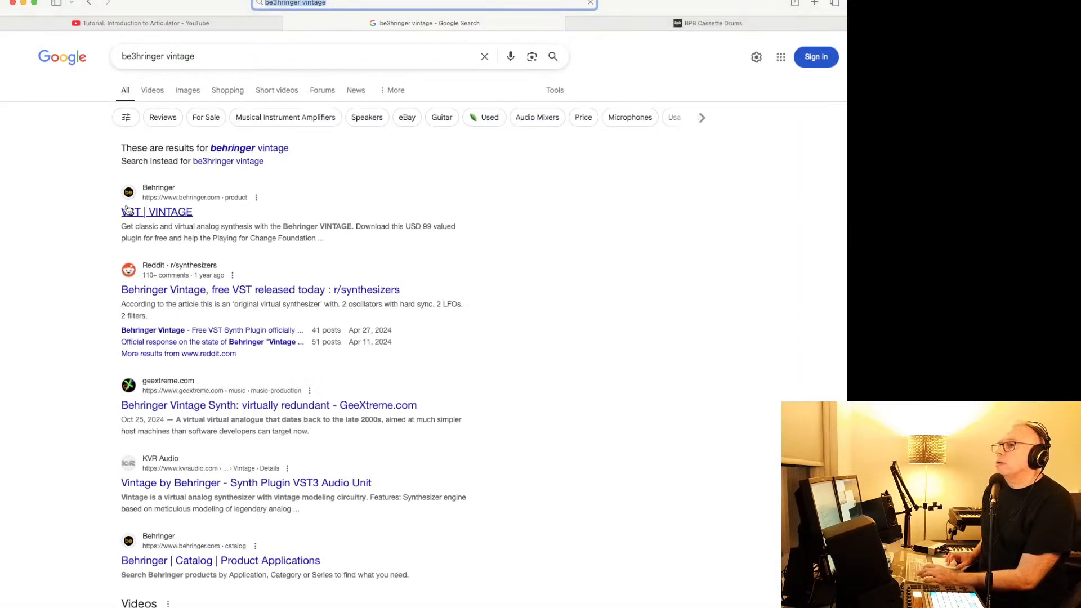
{"action": "left_click", "coordinate": [135, 213]}
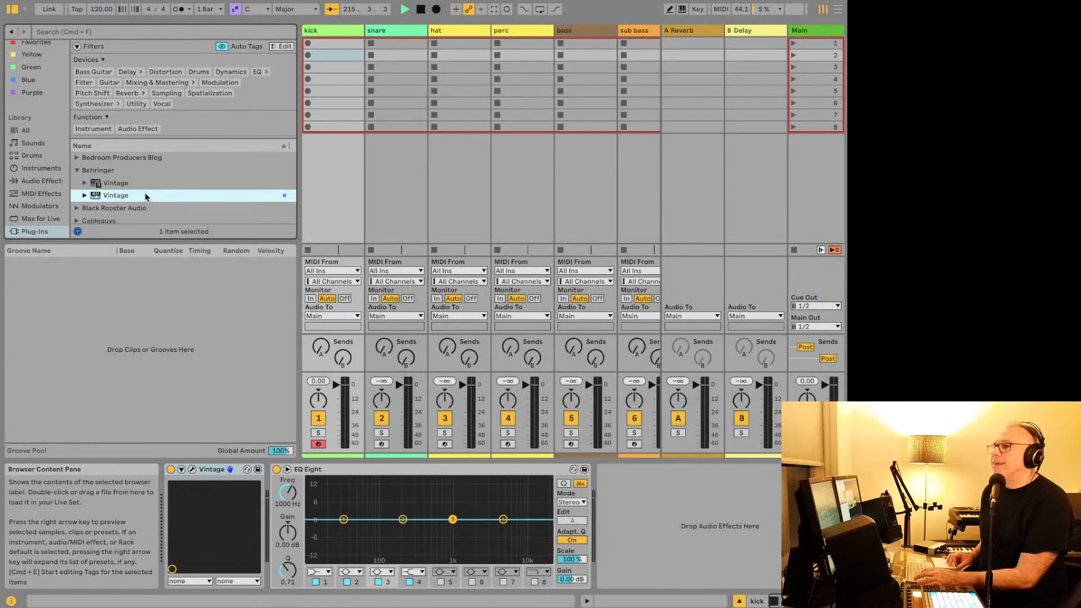
Step: Back in Ableton Live, expand the Black Rooster Audio plug-ins and load Magnetite onto the kick track
{"action": "scroll", "coordinate": [135, 193], "scroll_direction": "down", "scroll_amount": 3}
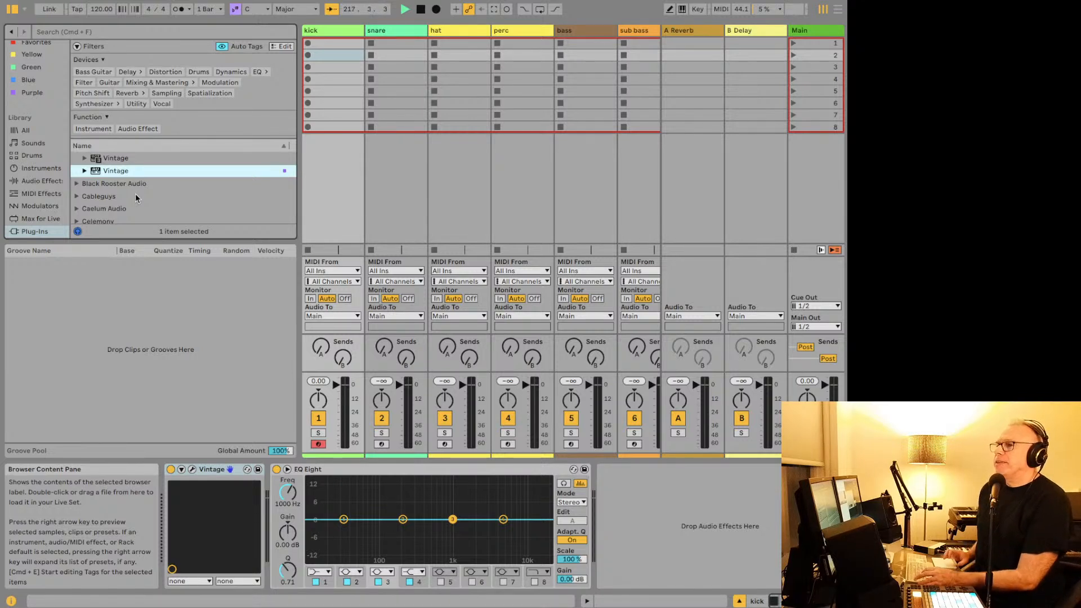
{"action": "left_click", "coordinate": [76, 184]}
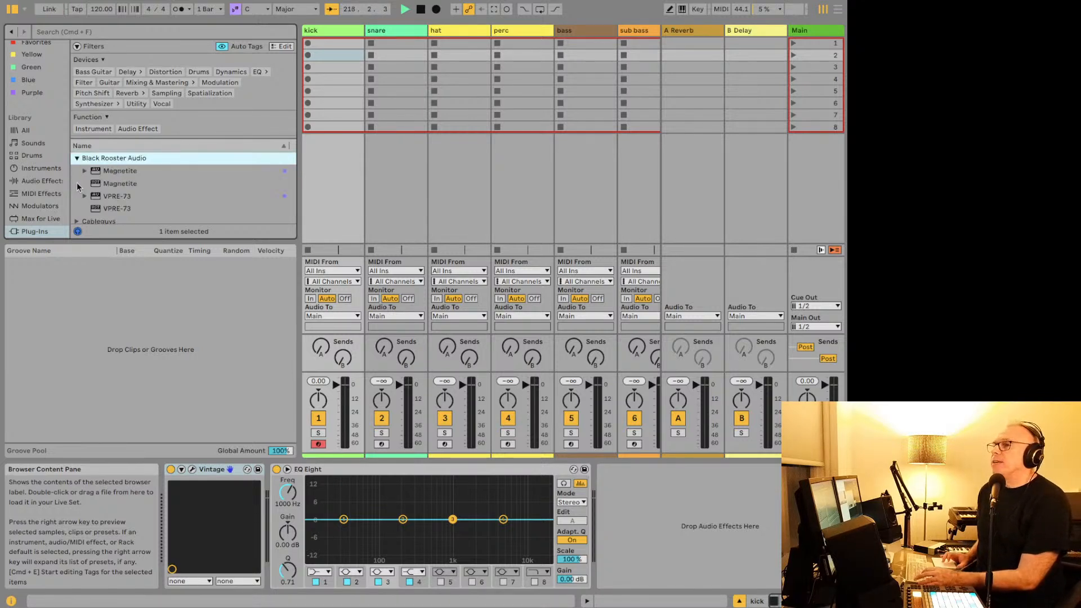
{"action": "left_click", "coordinate": [133, 173]}
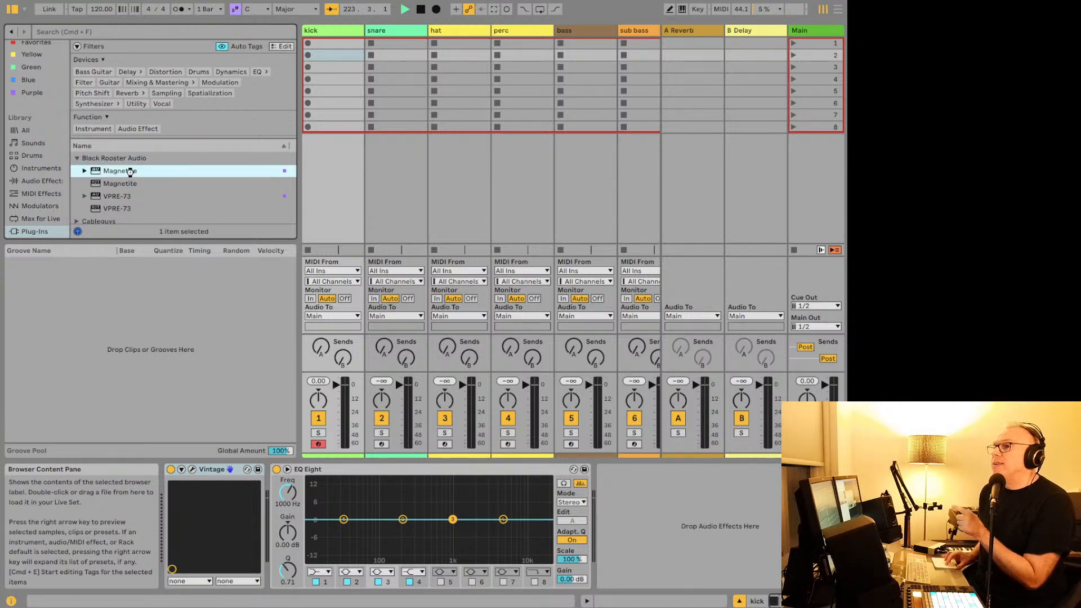
{"action": "double_click", "coordinate": [130, 172]}
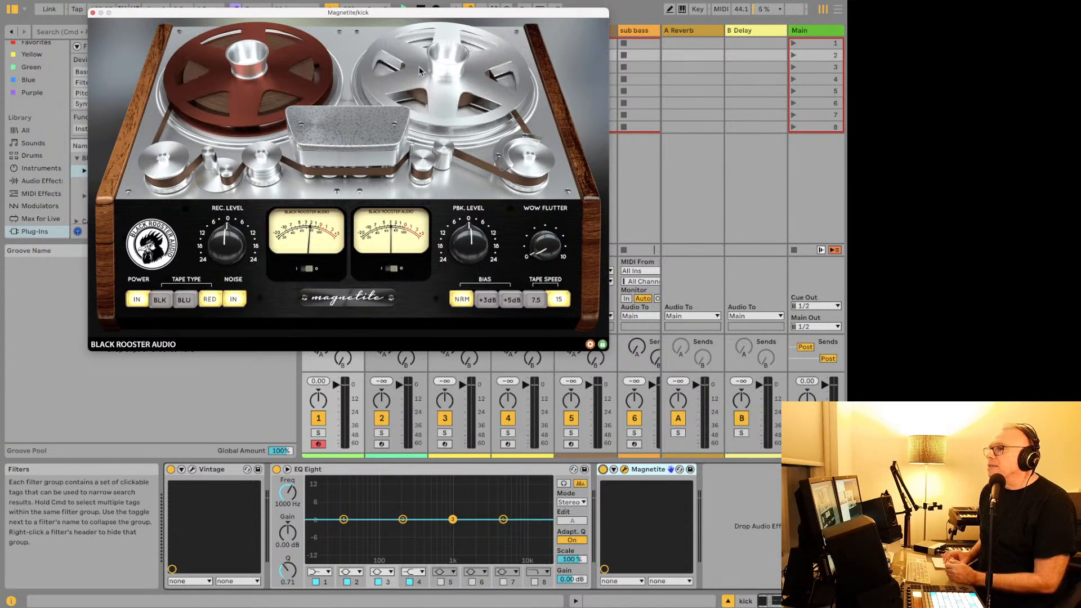
Step: View Magnetite's reel animation options, reposition its window lower and start and stop playback to watch the tape reels
{"action": "left_click", "coordinate": [349, 135]}
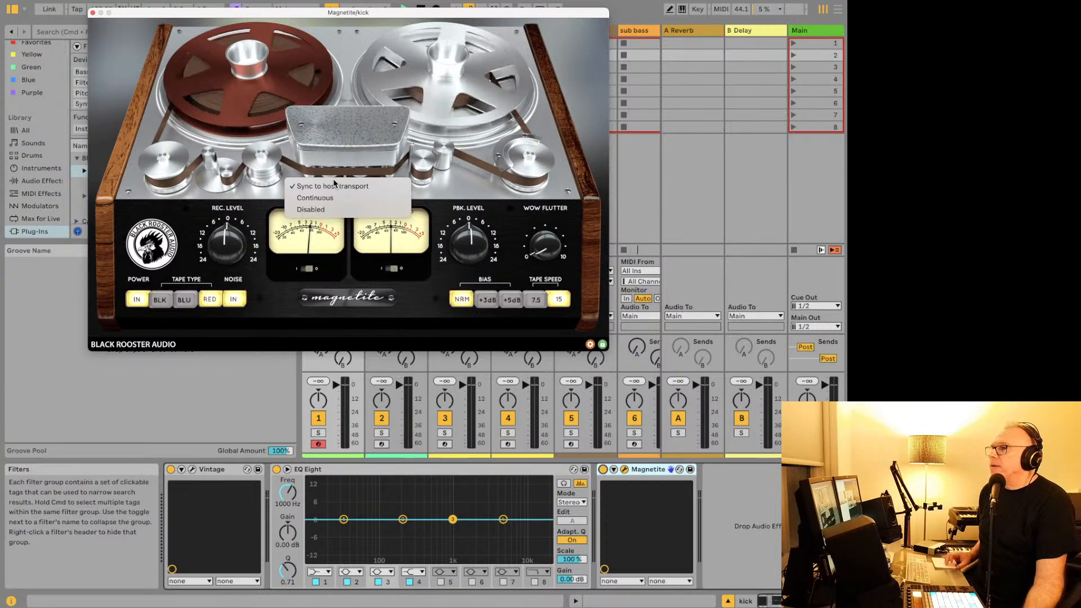
{"action": "left_click", "coordinate": [365, 12]}
{"action": "left_click_drag", "start_coordinate": [365, 11], "coordinate": [376, 49]}
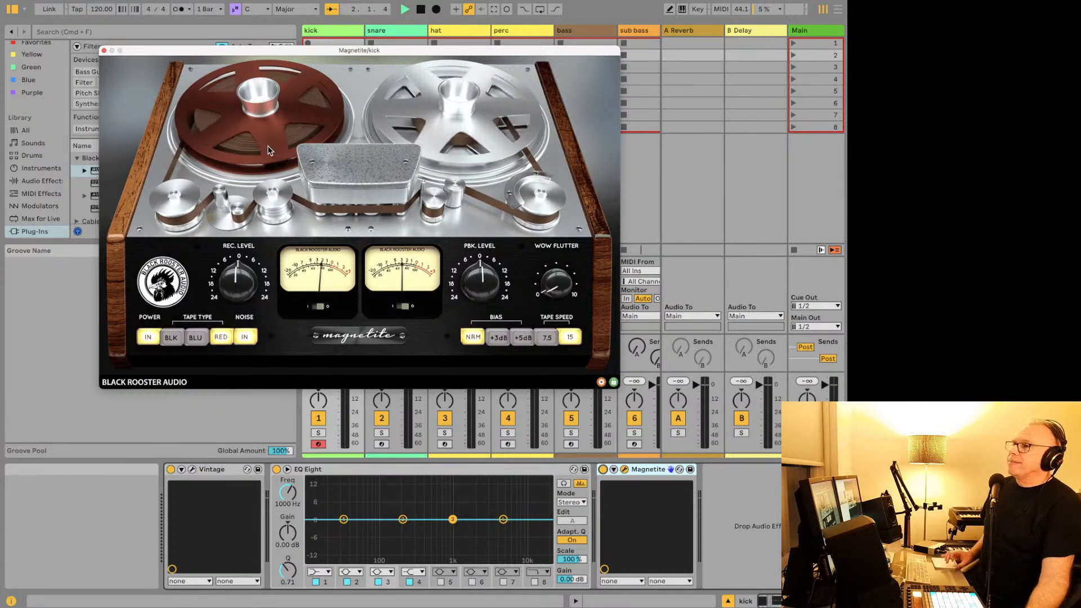
{"action": "key", "text": "space"}
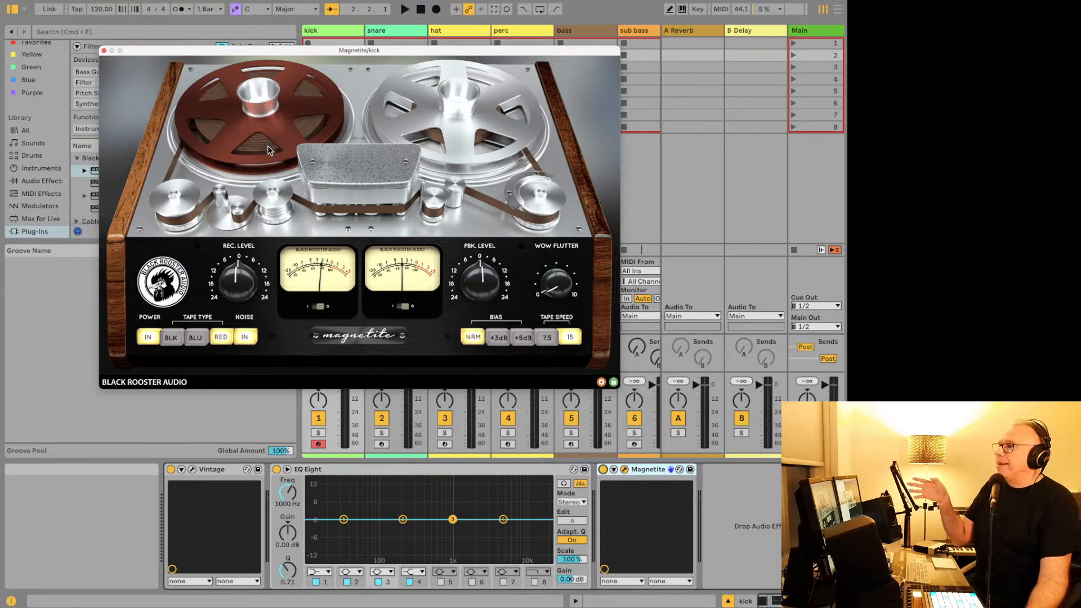
{"action": "key", "text": "space"}
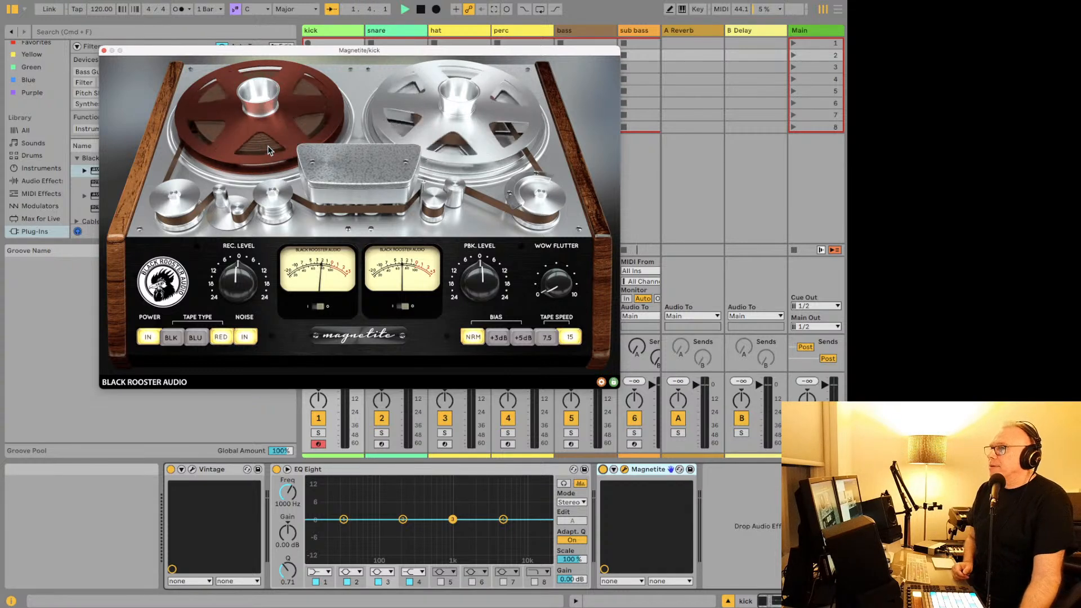
{"action": "key", "text": "space"}
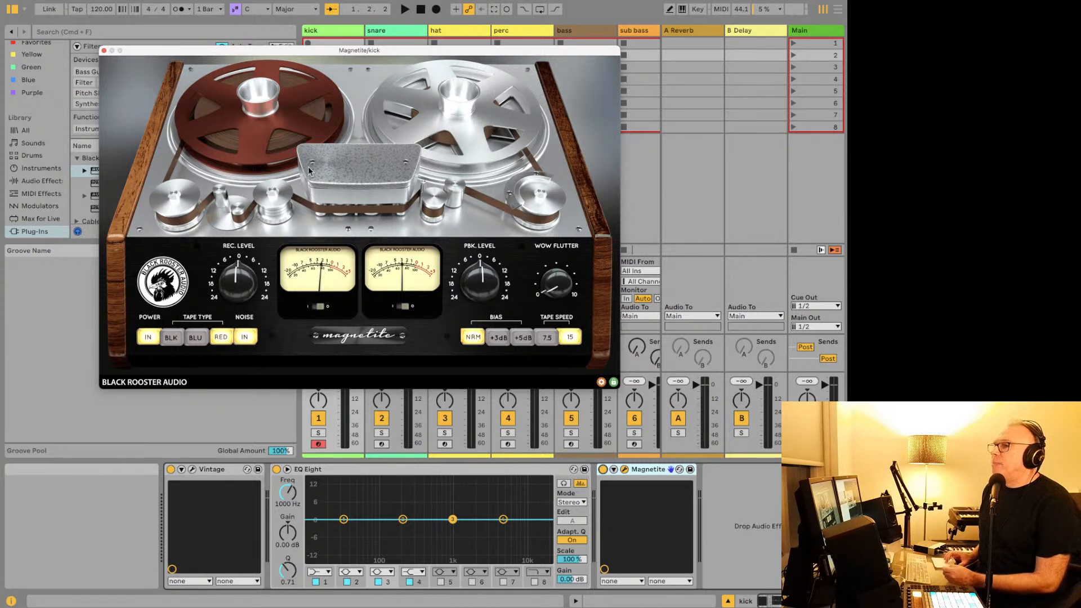
Step: Close the Magnetite window and load Black Rooster Audio's VPRE-73 onto the kick track
{"action": "left_click", "coordinate": [104, 51]}
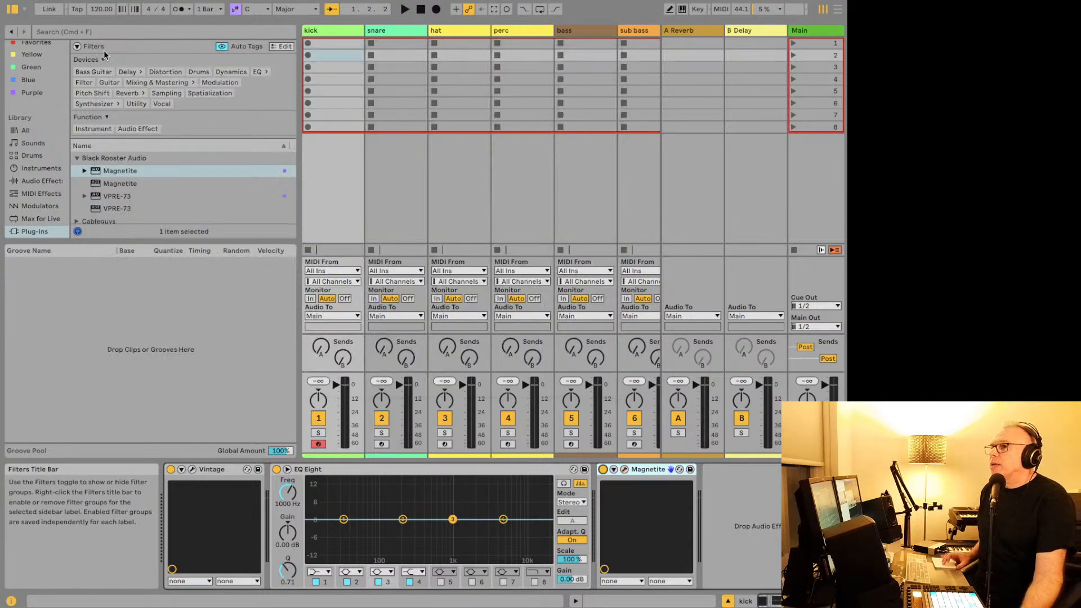
{"action": "left_click", "coordinate": [102, 198]}
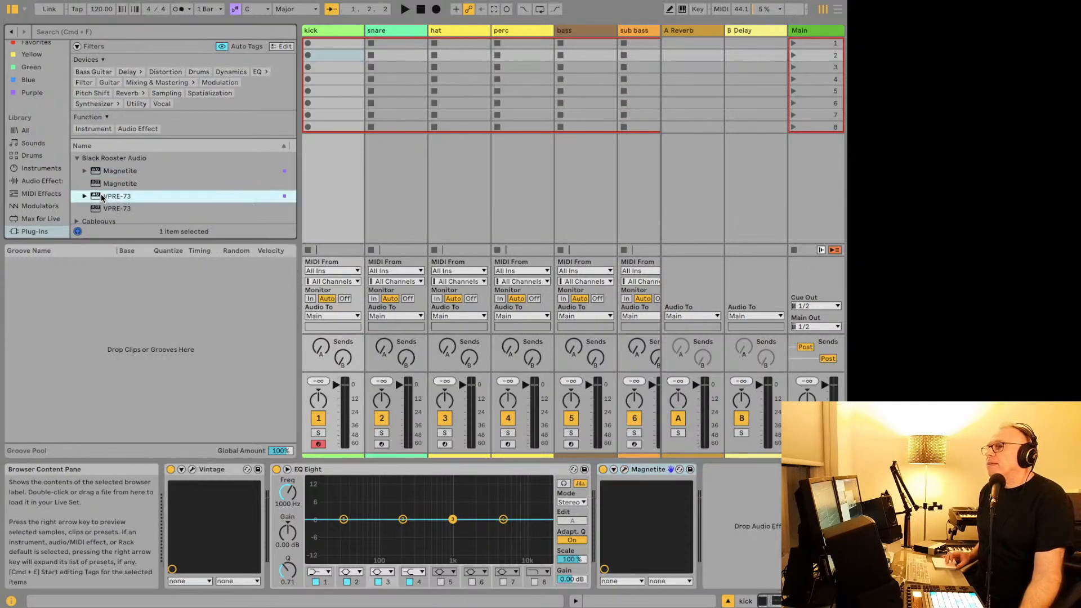
{"action": "double_click", "coordinate": [102, 196]}
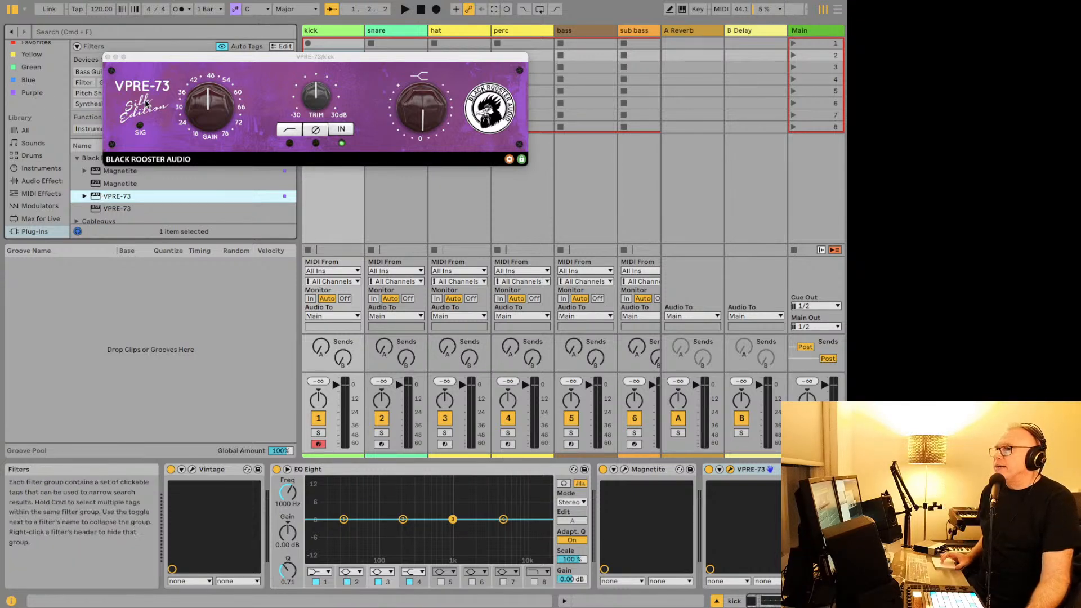
Step: Audition the VPRE-73 with its gain raised to about 60 and return the gain to about 48
{"action": "left_click_drag", "start_coordinate": [212, 109], "coordinate": [207, 64]}
{"action": "mouse_move", "coordinate": [208, 90]}
{"action": "left_mouse_down"}
{"action": "mouse_move", "coordinate": [207, 105]}
{"action": "mouse_move", "coordinate": [206, 61]}
{"action": "mouse_move", "coordinate": [201, 75]}
{"action": "left_mouse_up"}
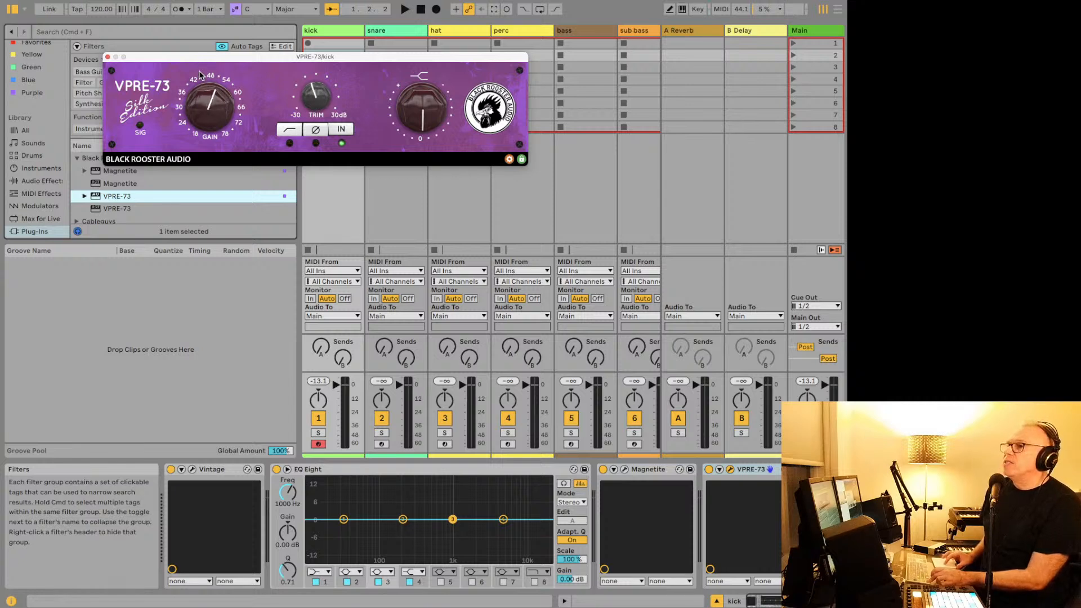
{"action": "left_click_drag", "start_coordinate": [212, 122], "coordinate": [210, 104]}
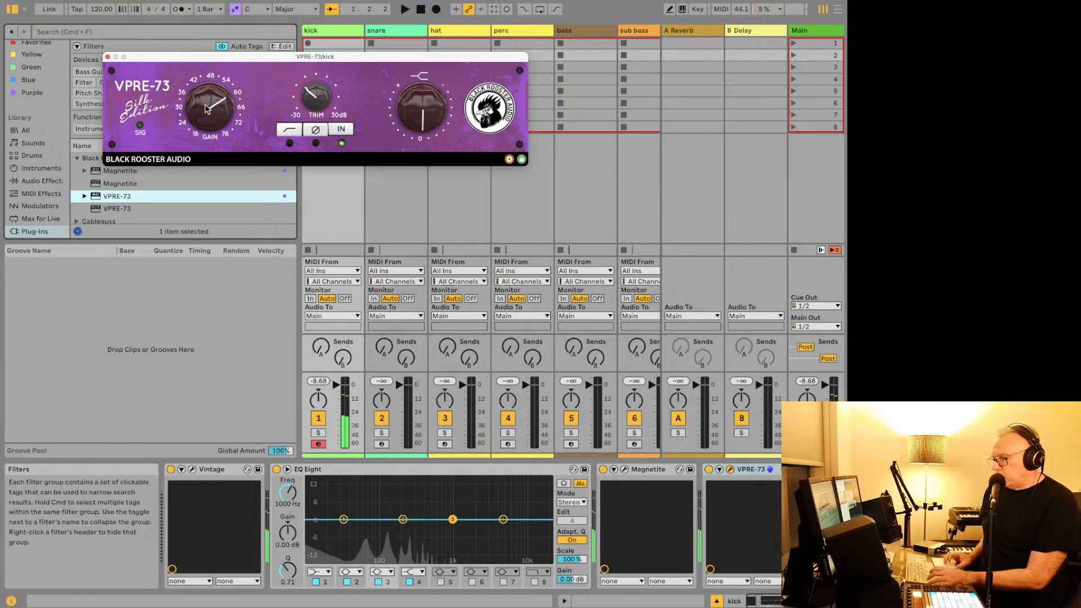
{"action": "left_click_drag", "start_coordinate": [211, 105], "coordinate": [205, 131]}
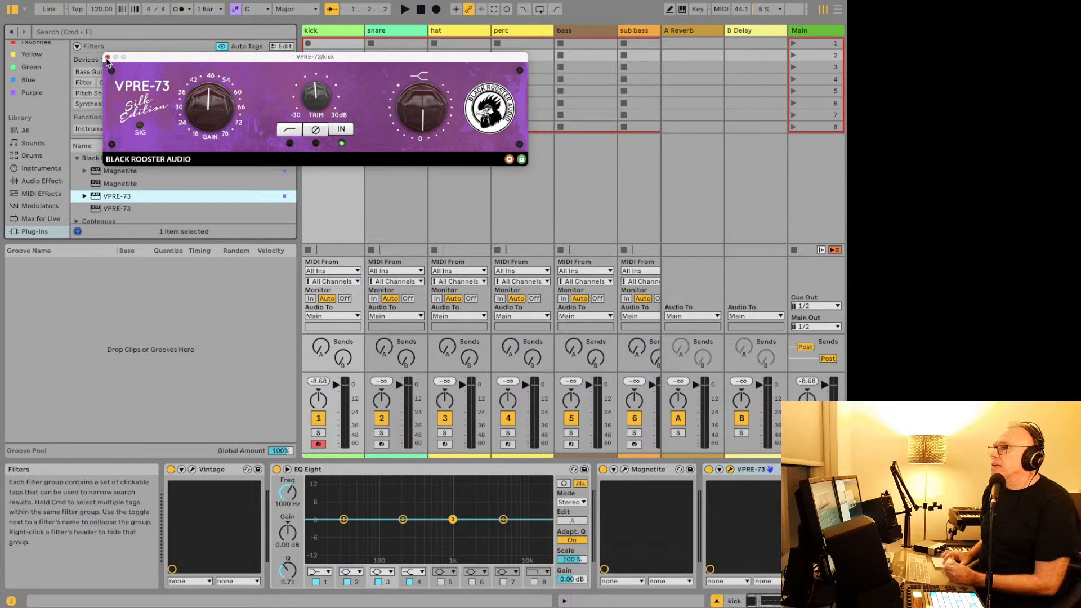
Step: Turn the VPRE-73's output level knob down slightly and close the plug-in window
{"action": "mouse_move", "coordinate": [430, 120]}
{"action": "left_mouse_down"}
{"action": "mouse_move", "coordinate": [428, 140]}
{"action": "mouse_move", "coordinate": [424, 130]}
{"action": "left_mouse_up"}
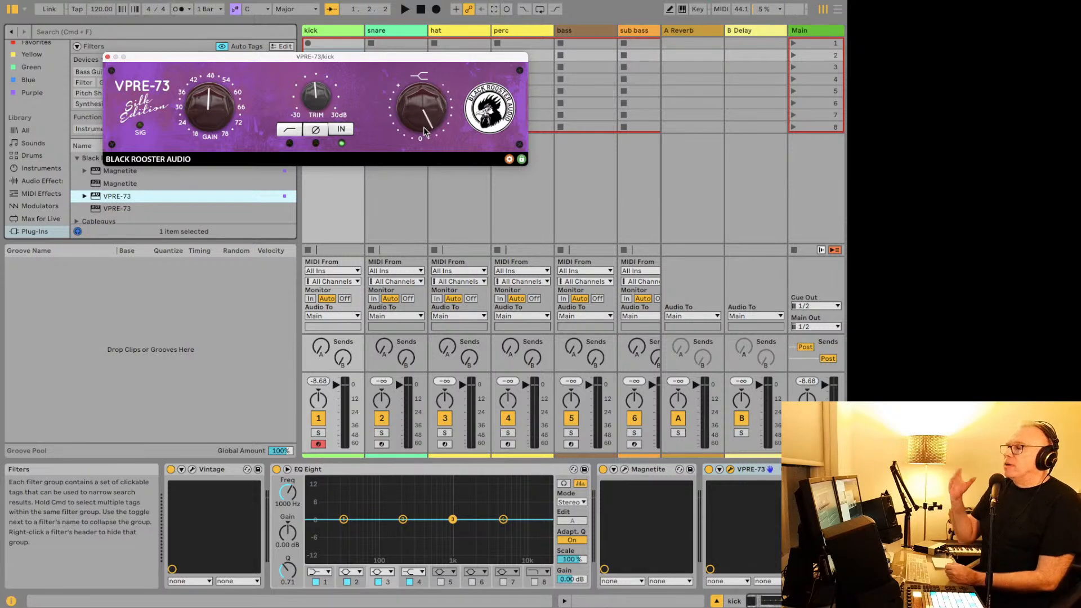
{"action": "left_click_drag", "start_coordinate": [403, 108], "coordinate": [404, 116]}
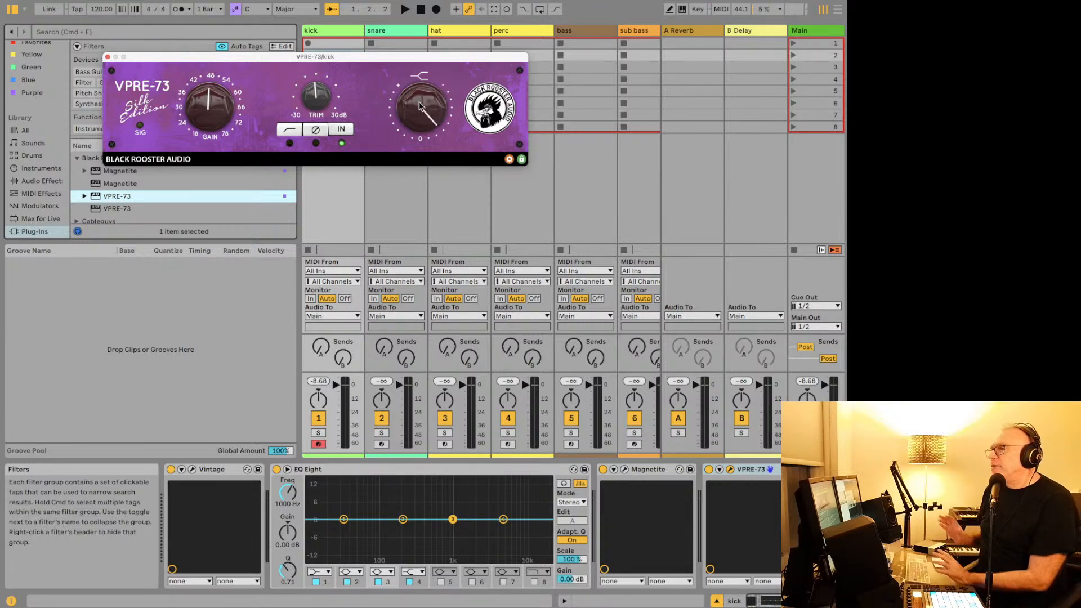
{"action": "left_click", "coordinate": [106, 57]}
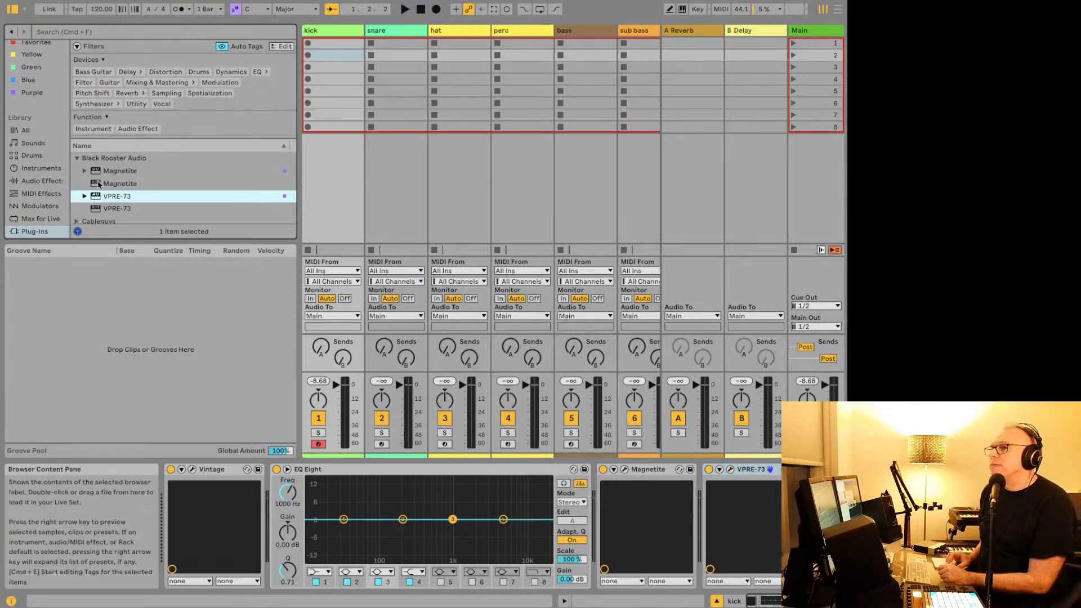
Step: Expand the Cableguys plug-ins in the browser and look through its ShaperBox versions
{"action": "scroll", "coordinate": [97, 184], "scroll_direction": "down", "scroll_amount": 2}
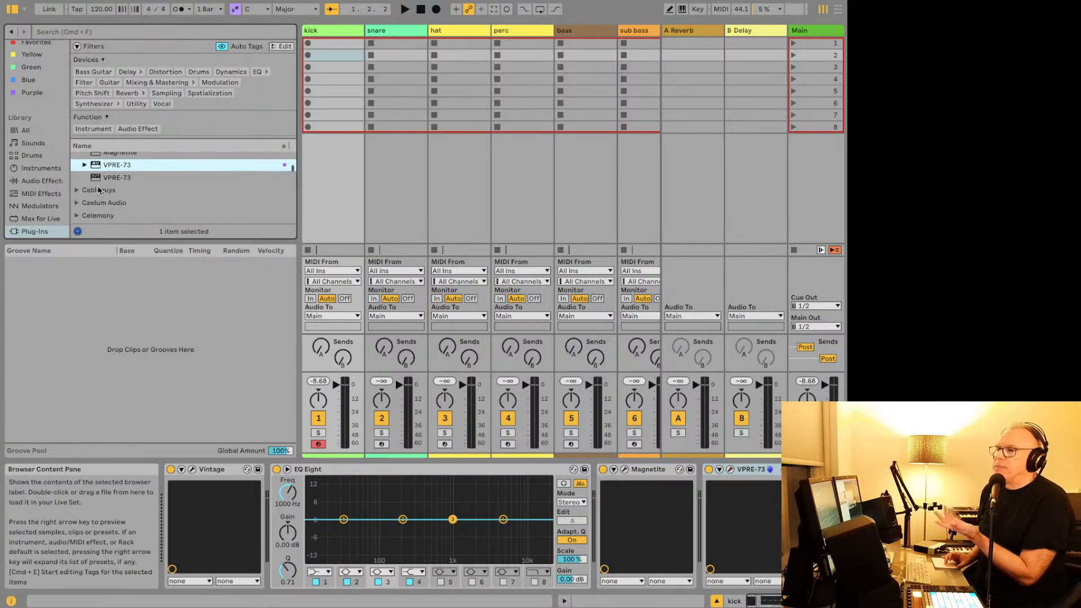
{"action": "scroll", "coordinate": [97, 187], "scroll_direction": "down", "scroll_amount": 1}
{"action": "left_click", "coordinate": [97, 184]}
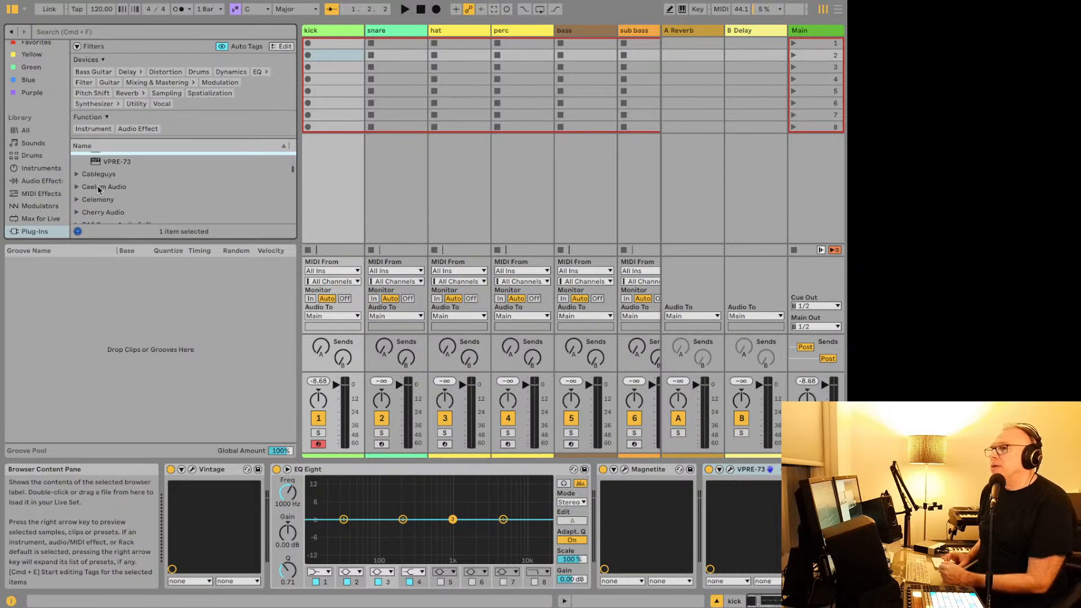
{"action": "key", "text": "Right"}
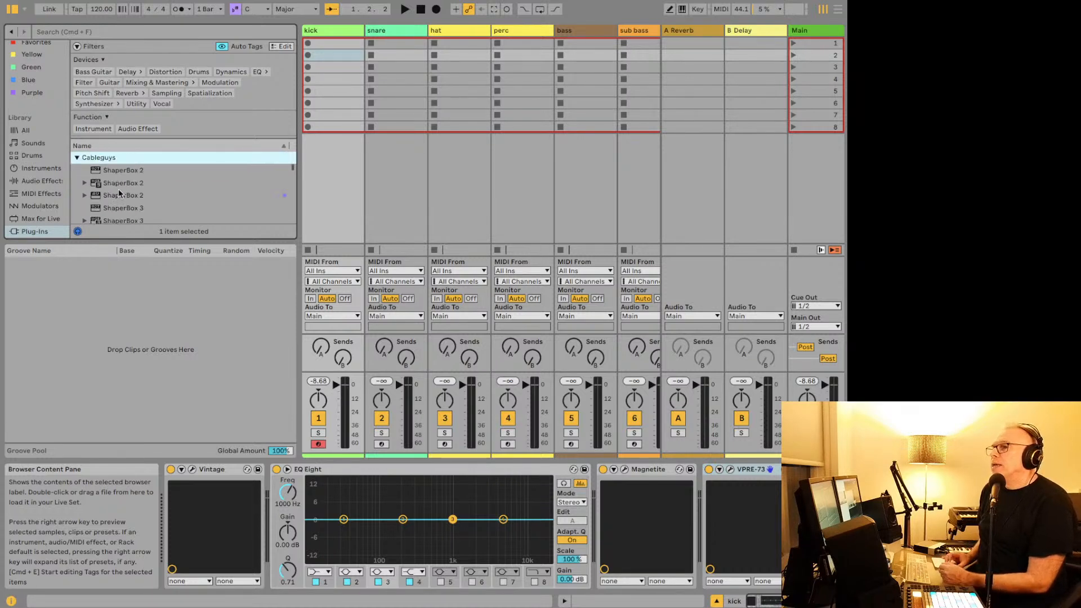
{"action": "scroll", "coordinate": [119, 189], "scroll_direction": "down", "scroll_amount": 2}
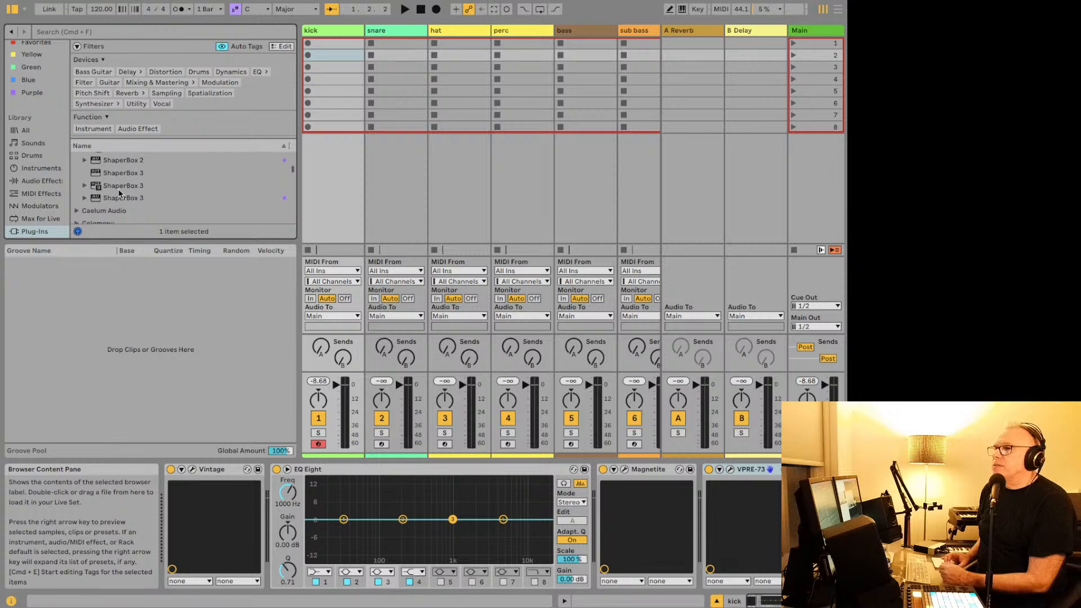
{"action": "scroll", "coordinate": [119, 192], "scroll_direction": "down", "scroll_amount": 1}
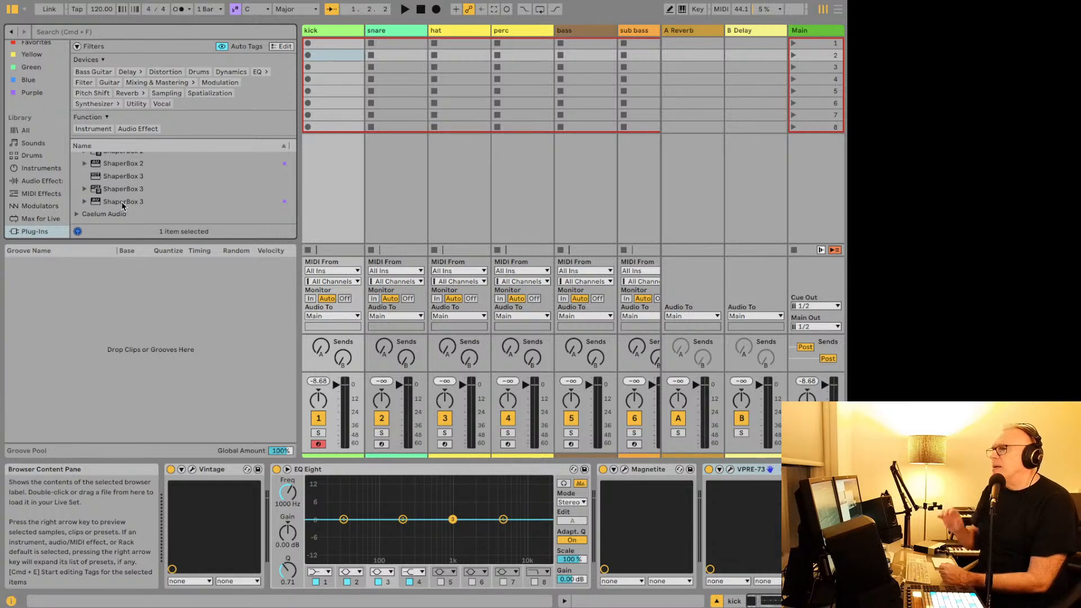
Step: Expand the Caelum Audio and Celemony folders to view Tape Cassette 2 and Melodyne
{"action": "scroll", "coordinate": [113, 197], "scroll_direction": "down", "scroll_amount": 4}
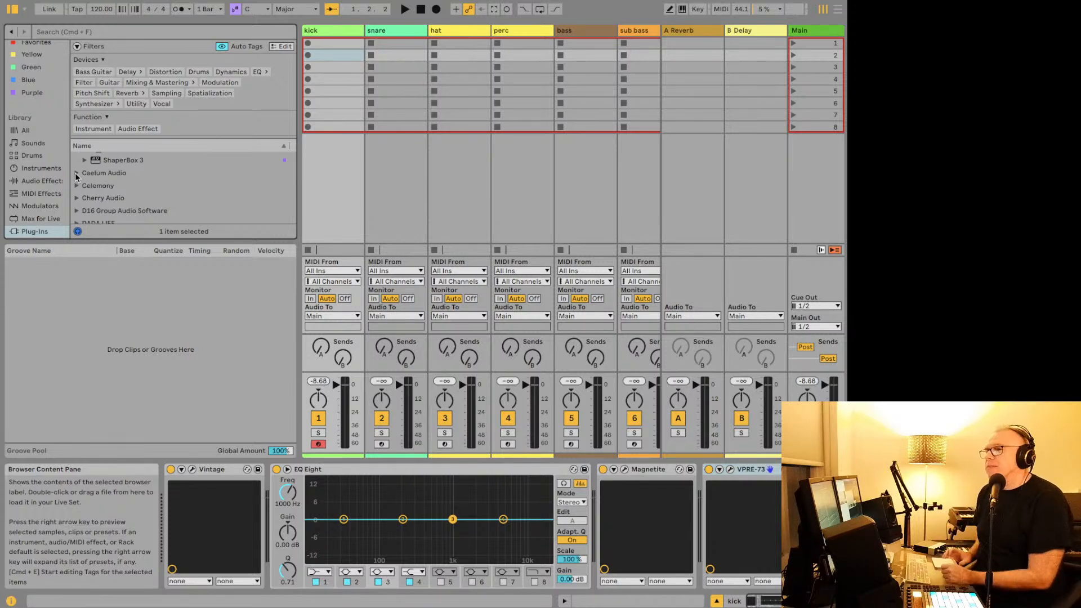
{"action": "left_click", "coordinate": [76, 174]}
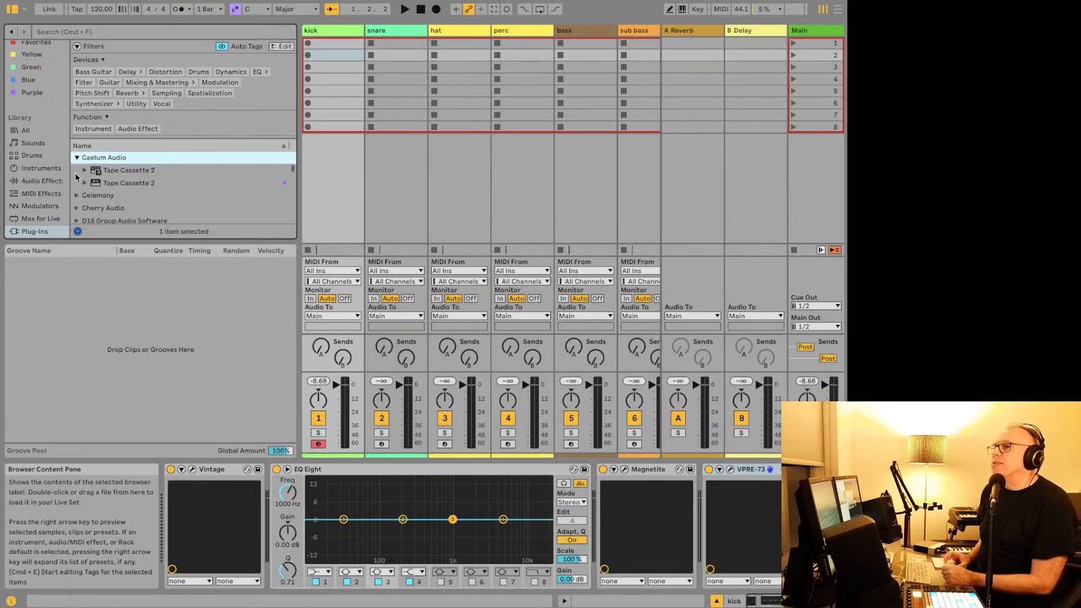
{"action": "scroll", "coordinate": [114, 183], "scroll_direction": "down", "scroll_amount": 1}
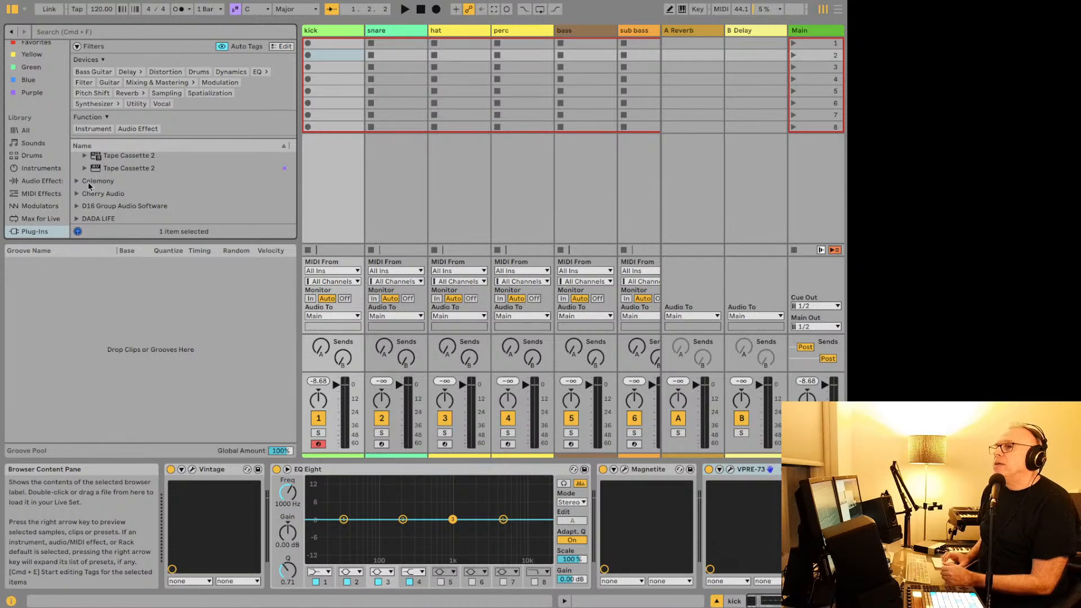
{"action": "left_click", "coordinate": [88, 181]}
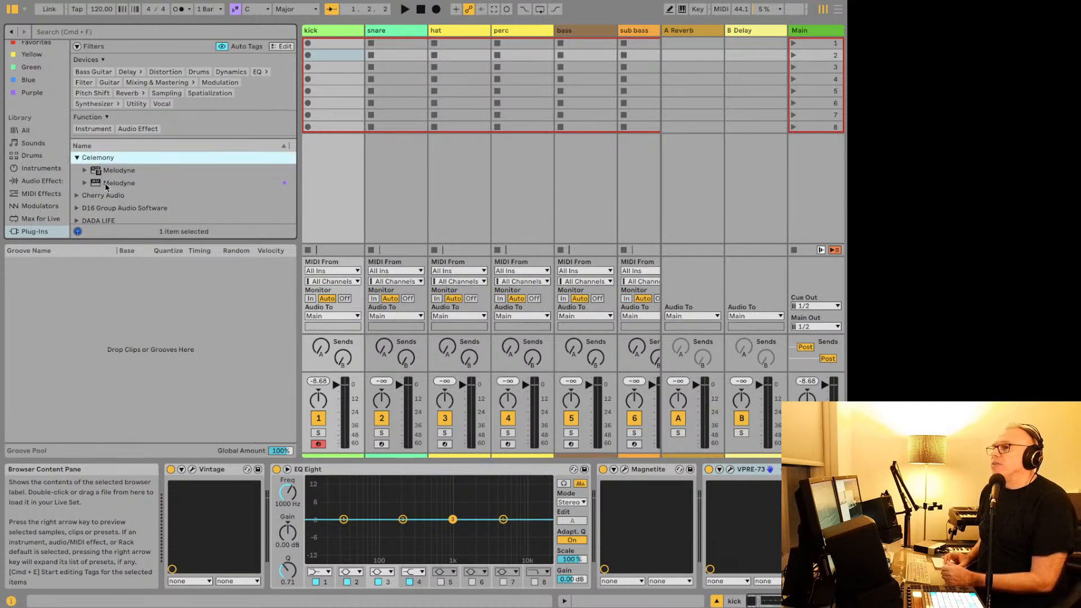
Step: Expand the Cherry Audio plug-ins, look through the Voltage Modular entries and select the Voltage Modular instrument
{"action": "scroll", "coordinate": [105, 183], "scroll_direction": "down", "scroll_amount": 1}
{"action": "left_click", "coordinate": [79, 185]}
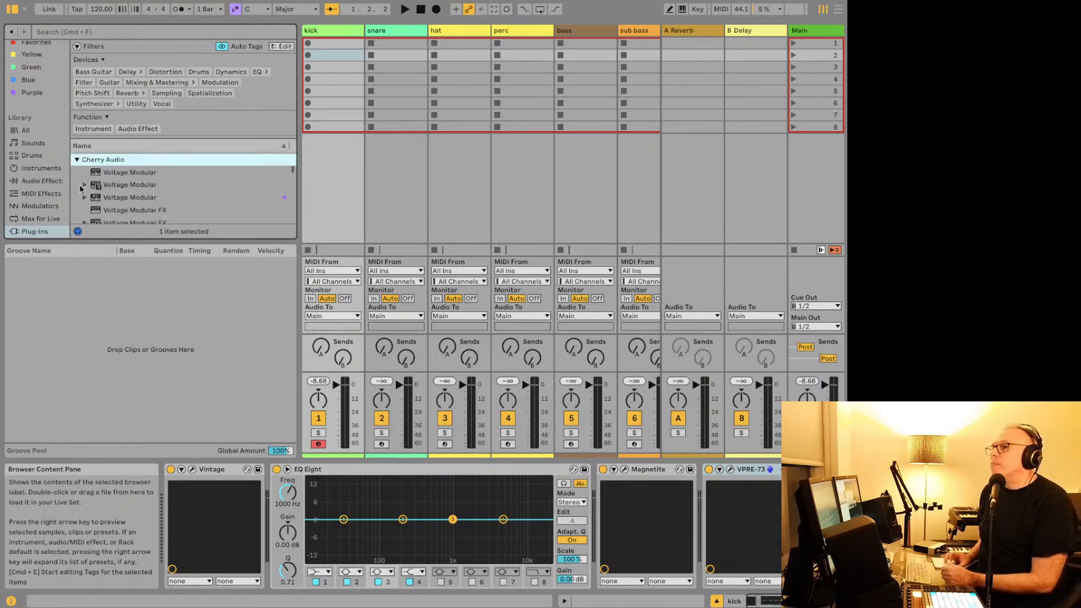
{"action": "scroll", "coordinate": [127, 191], "scroll_direction": "down", "scroll_amount": 3}
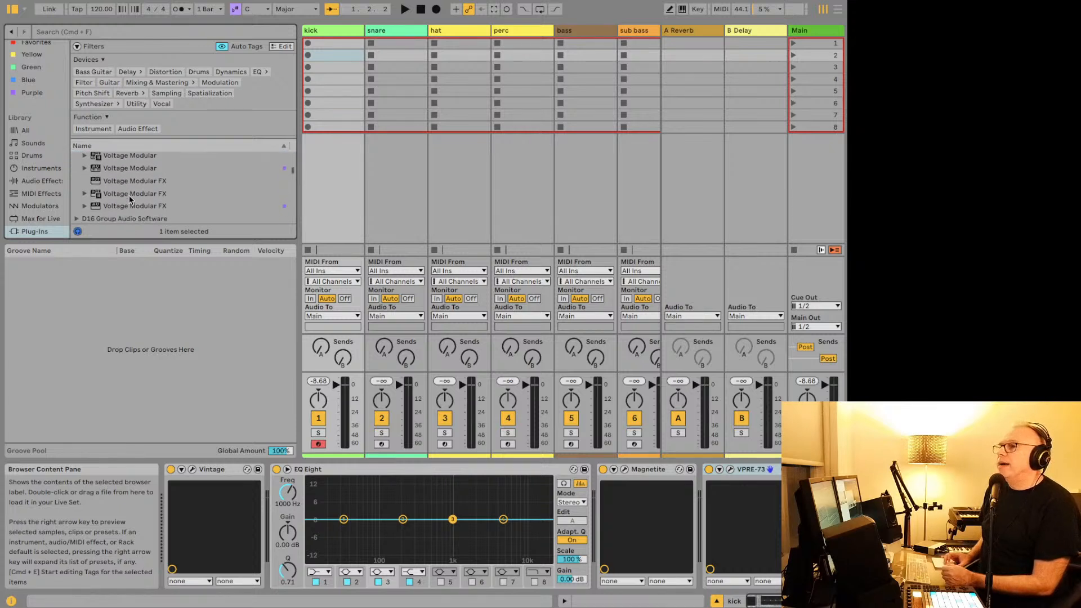
{"action": "scroll", "coordinate": [130, 195], "scroll_direction": "up", "scroll_amount": 2}
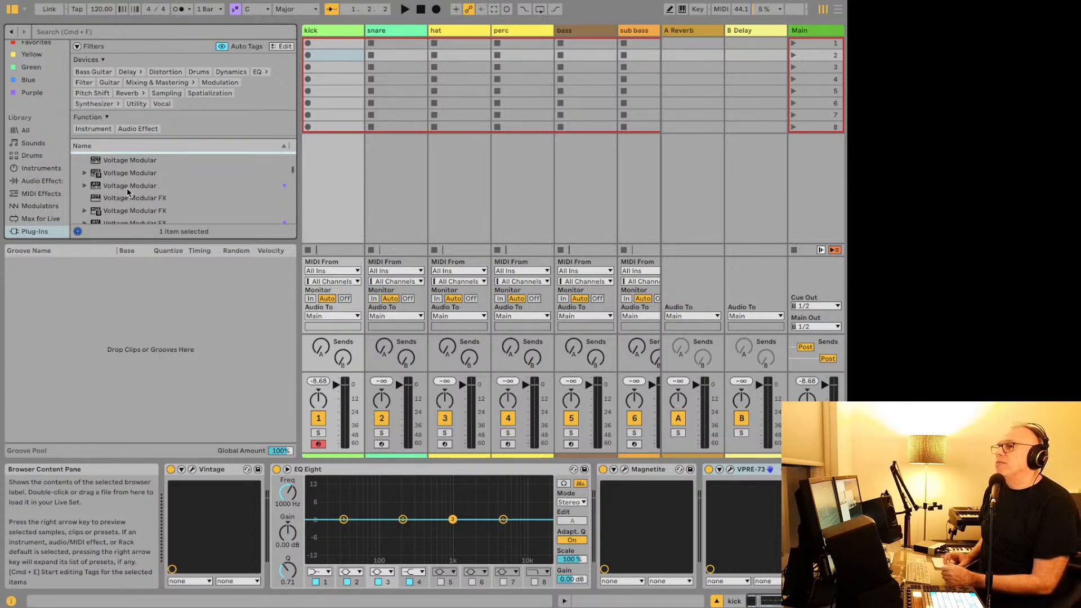
{"action": "left_click", "coordinate": [127, 187]}
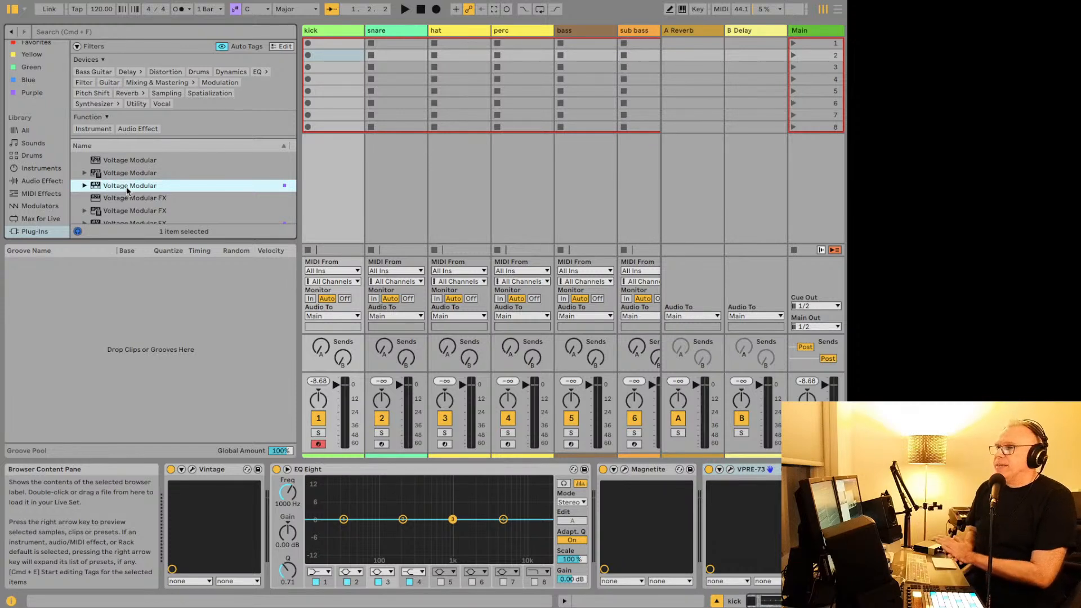
Step: Load Voltage Modular FX onto the kick track, close its window and remove the device from the chain
{"action": "scroll", "coordinate": [126, 187], "scroll_direction": "down", "scroll_amount": 2}
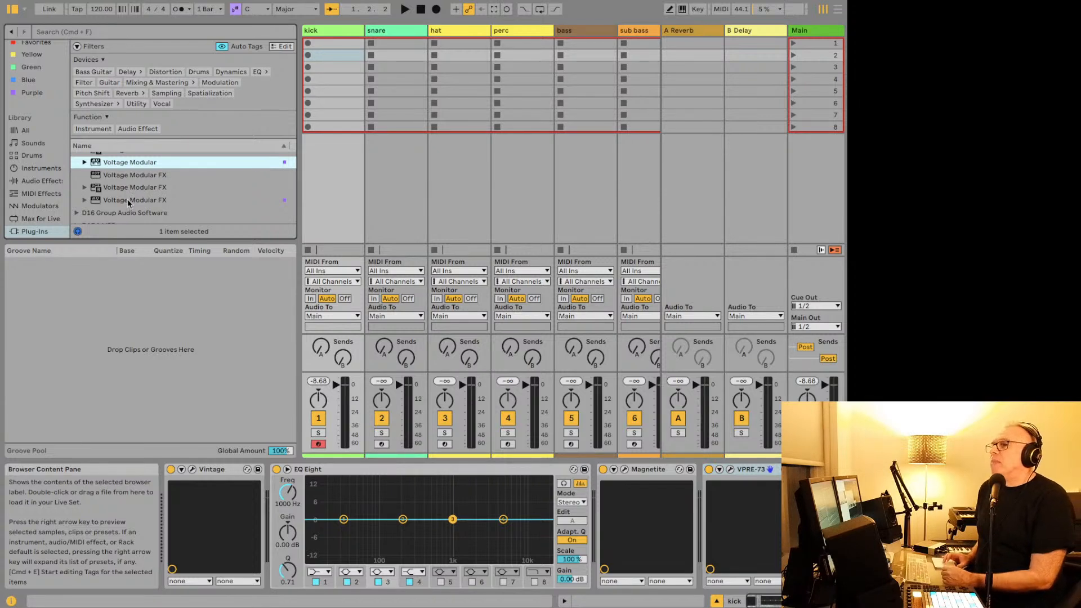
{"action": "scroll", "coordinate": [128, 198], "scroll_direction": "down", "scroll_amount": 1}
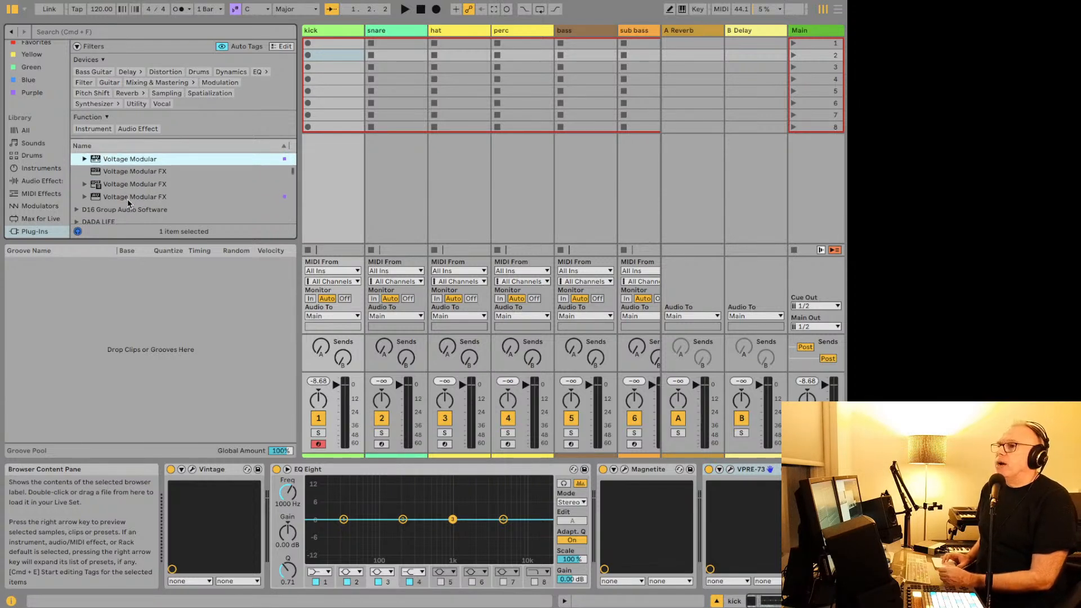
{"action": "left_click", "coordinate": [127, 197]}
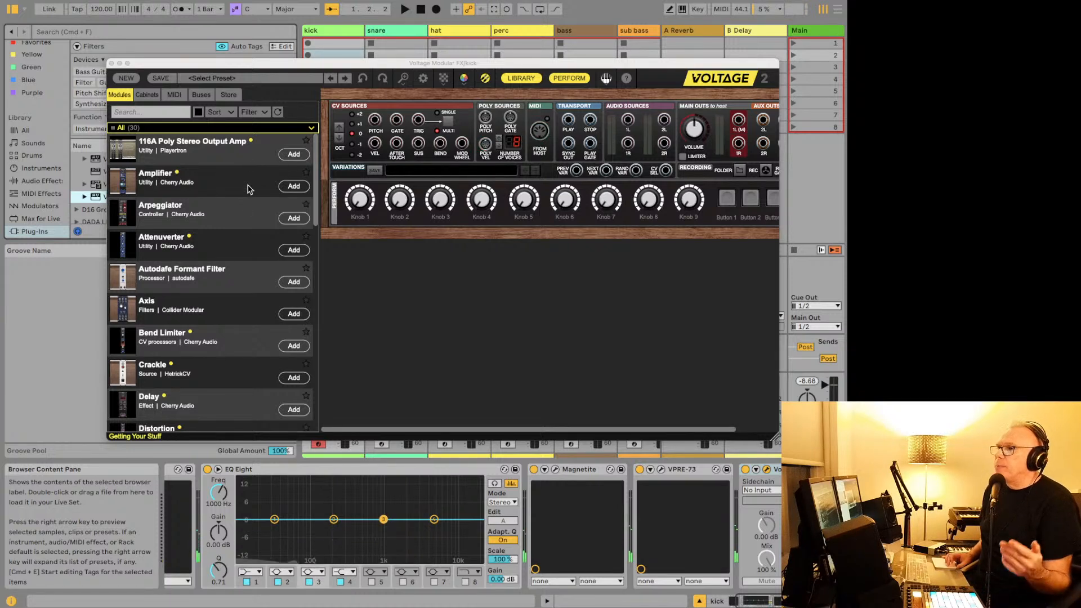
{"action": "left_click", "coordinate": [112, 64]}
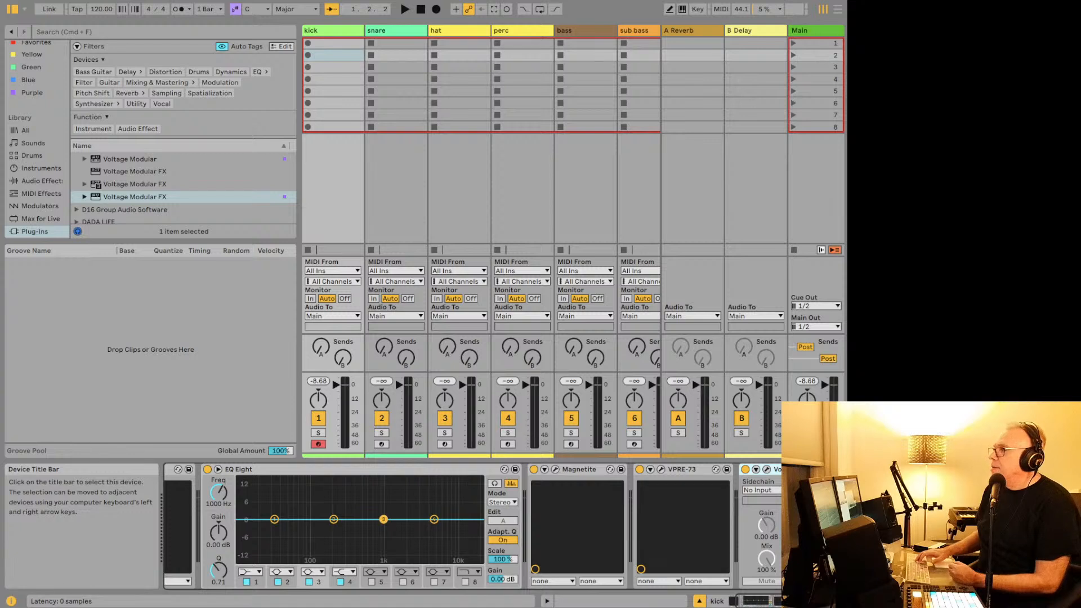
{"action": "key", "text": "Delete"}
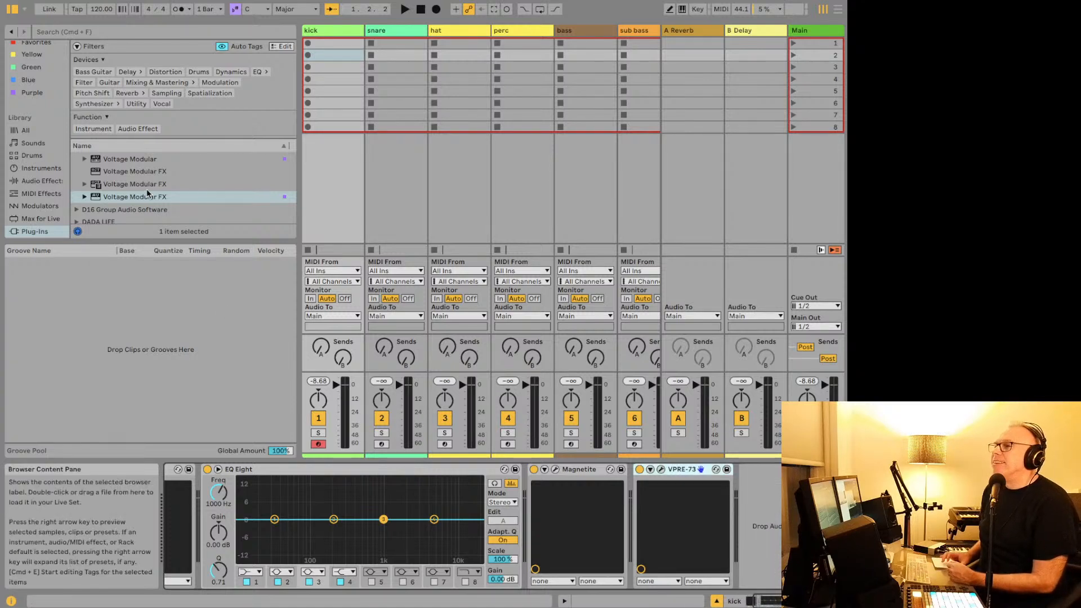
Step: Expand the D16 Group plug-ins, load Sigmund 2 onto the kick track and reposition its window fully into view
{"action": "scroll", "coordinate": [147, 188], "scroll_direction": "down", "scroll_amount": 2}
{"action": "left_click", "coordinate": [76, 178]}
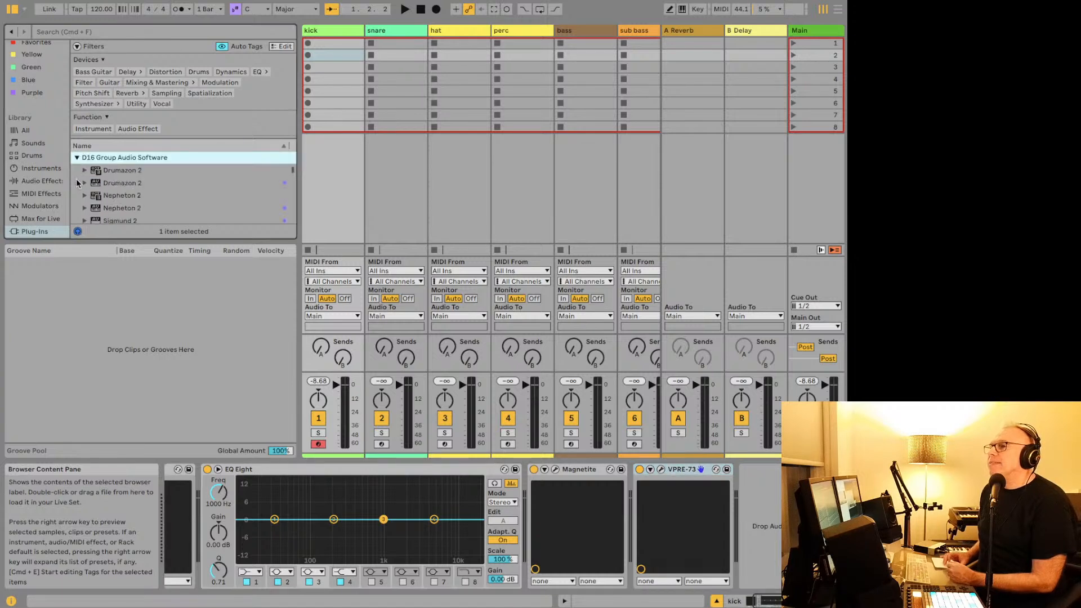
{"action": "scroll", "coordinate": [89, 183], "scroll_direction": "down", "scroll_amount": 1}
{"action": "scroll", "coordinate": [89, 183], "scroll_direction": "down", "scroll_amount": 1}
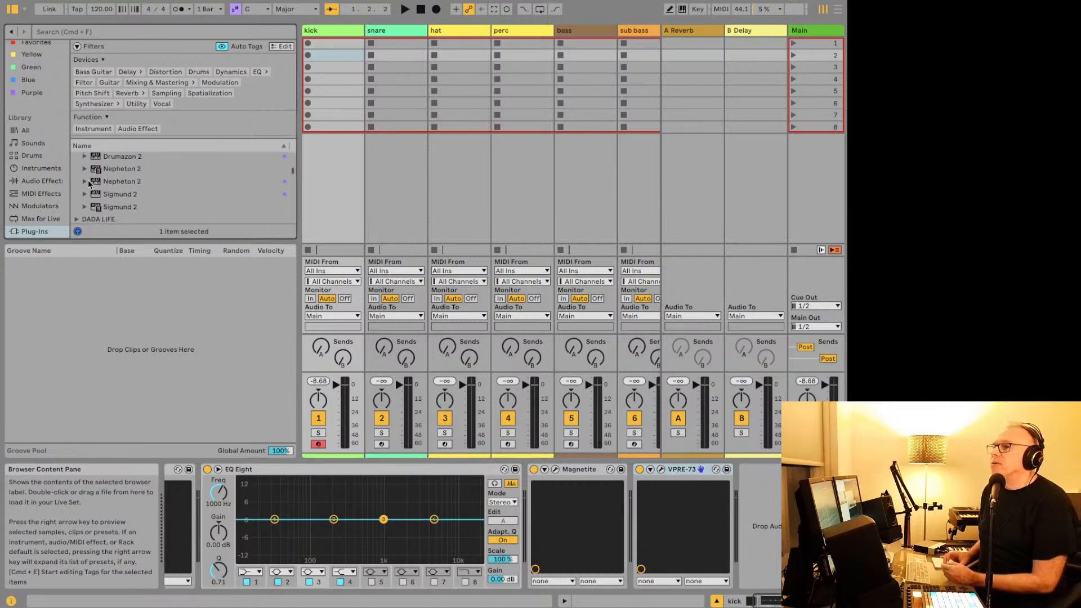
{"action": "double_click", "coordinate": [115, 199]}
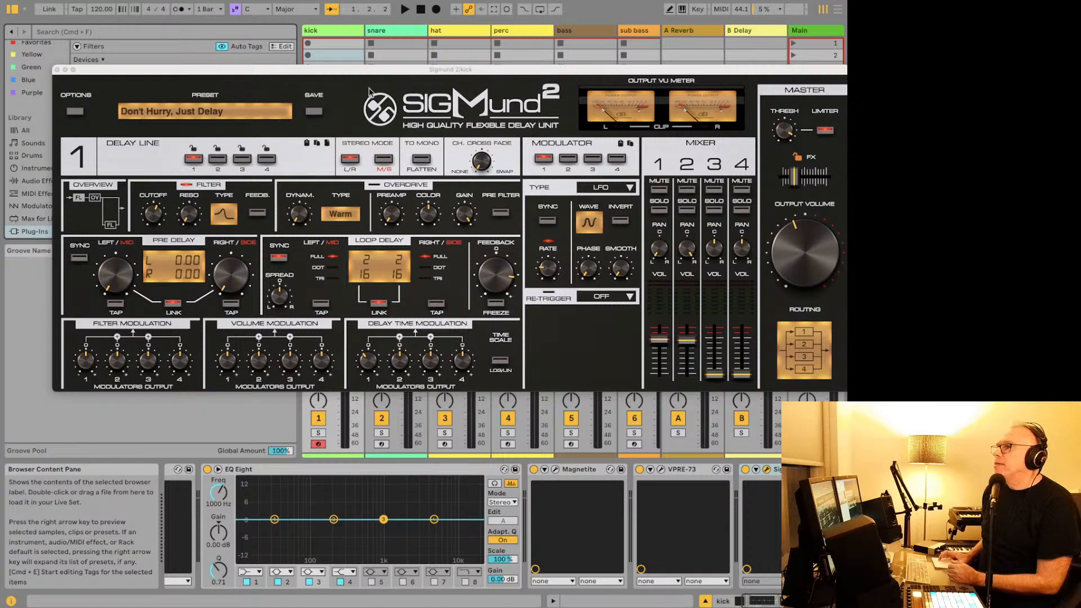
{"action": "left_click_drag", "start_coordinate": [373, 74], "coordinate": [336, 63]}
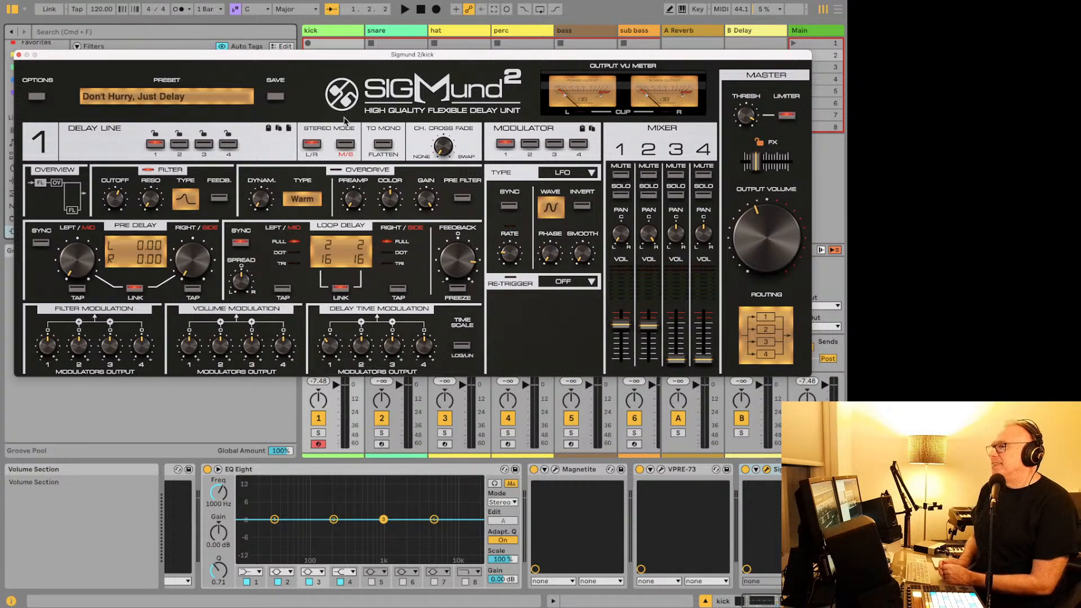
Step: Audition Sigmund 2's Bus Ride, Complextro 1, Drum Challenge and Drum Cinematizer 2 presets, comparing the last with the device briefly bypassed
{"action": "left_click", "coordinate": [190, 98]}
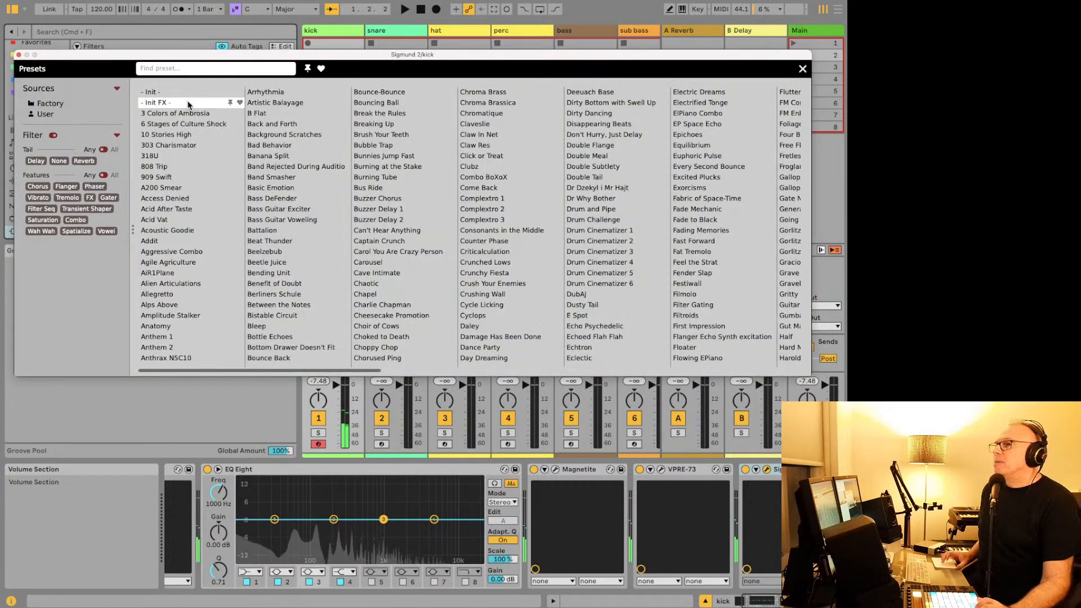
{"action": "left_click", "coordinate": [415, 186]}
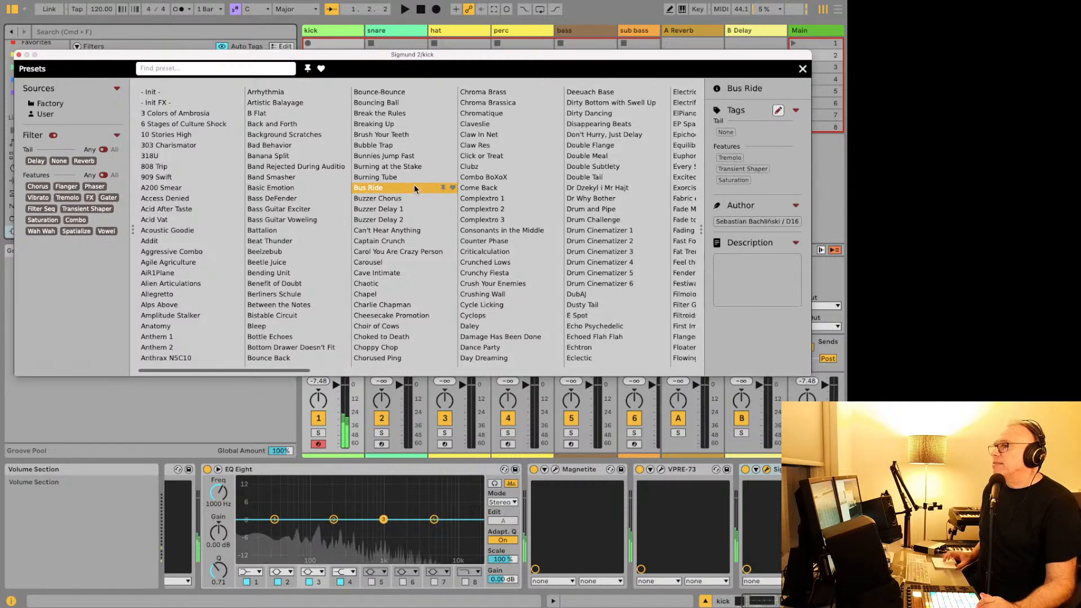
{"action": "left_click", "coordinate": [495, 197]}
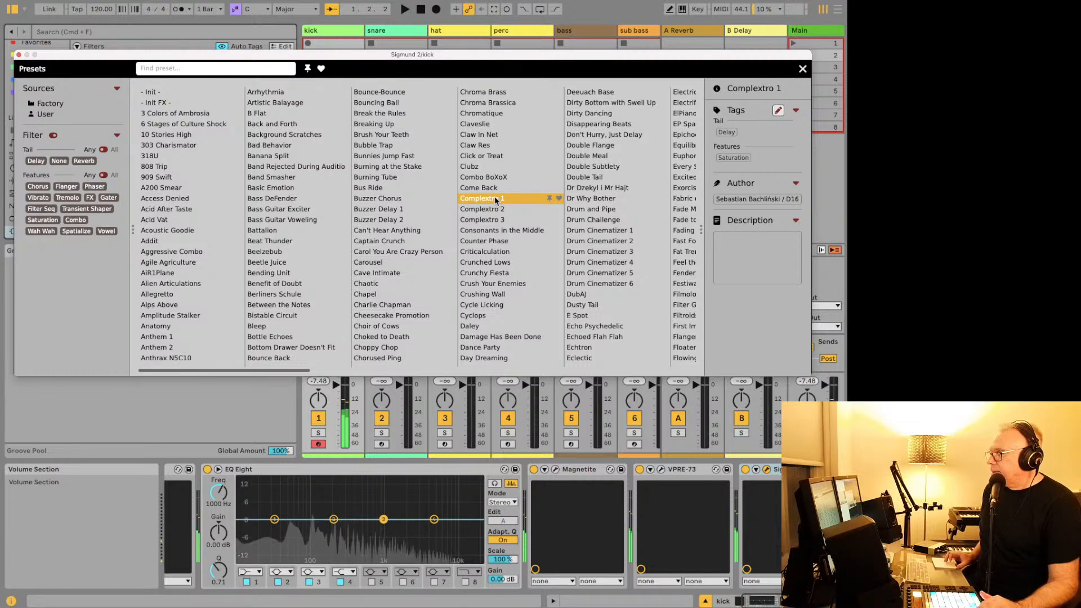
{"action": "left_click", "coordinate": [607, 218]}
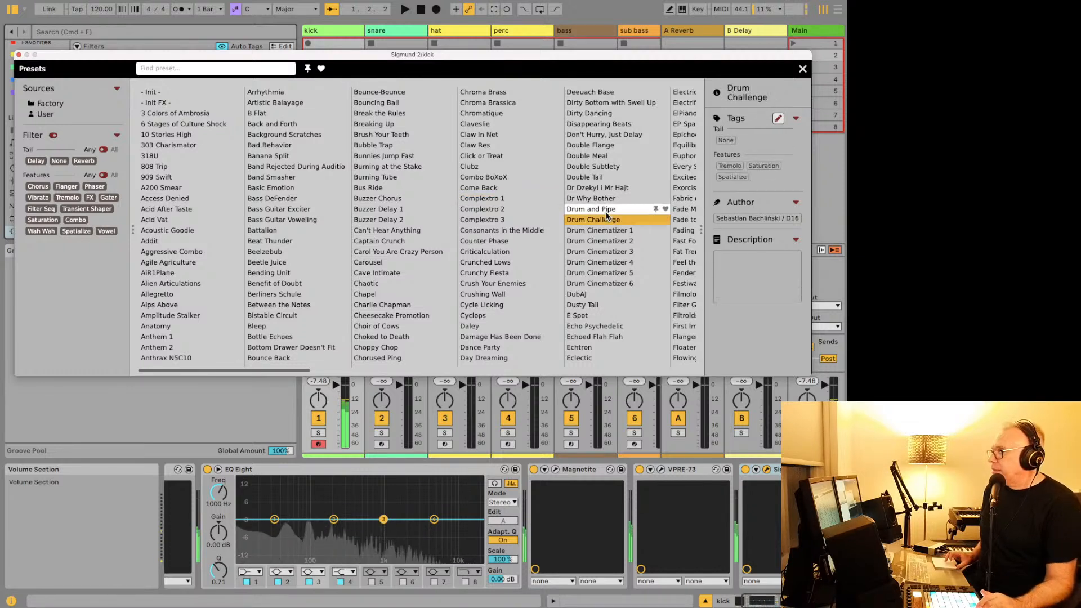
{"action": "left_click", "coordinate": [594, 241]}
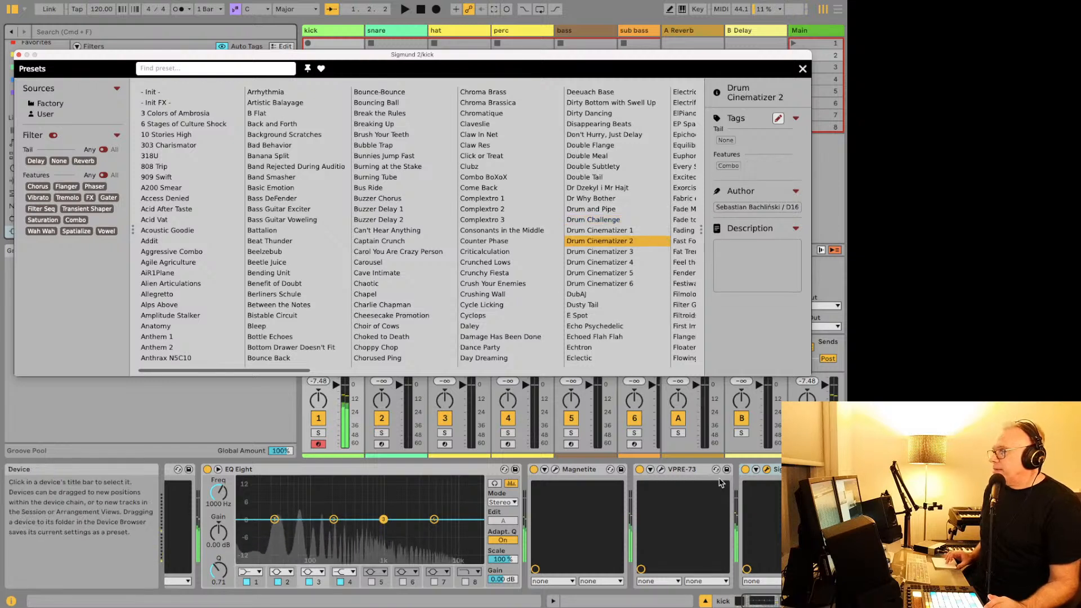
{"action": "left_click", "coordinate": [745, 469]}
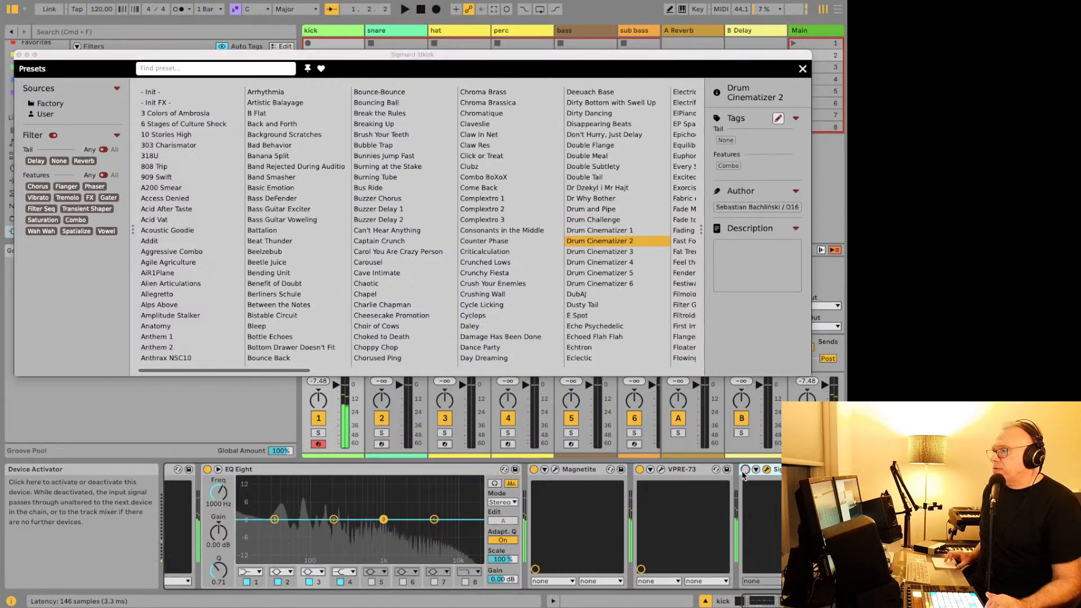
{"action": "left_click", "coordinate": [745, 469]}
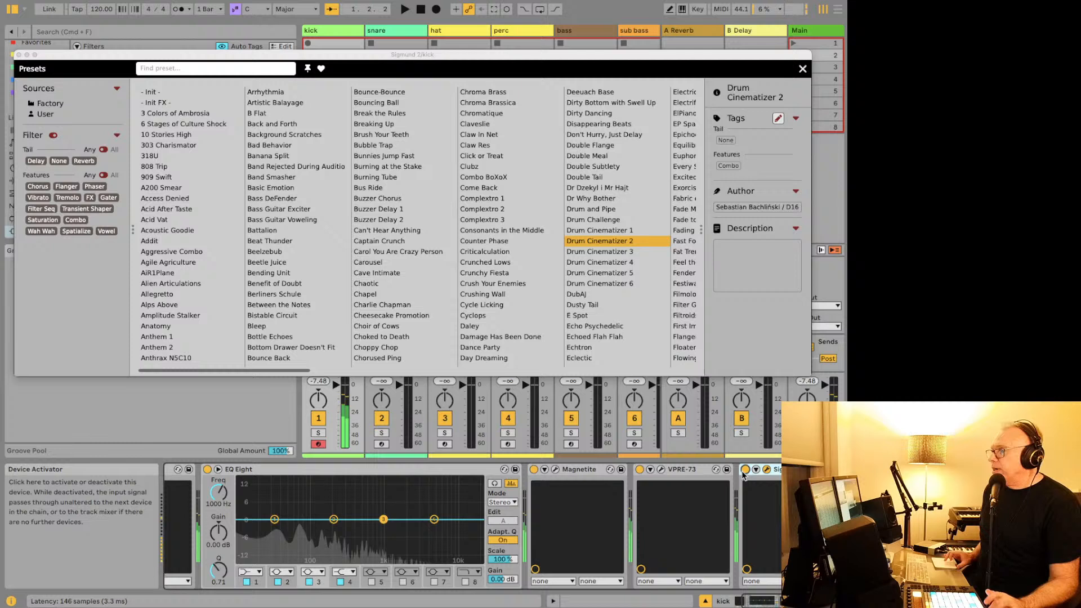
Step: Load the Dusty Tail preset in Sigmund 2 after trying Drum Cinematizer 6, and close the preset browser and plug-in window
{"action": "left_click", "coordinate": [628, 286]}
{"action": "left_click", "coordinate": [610, 303]}
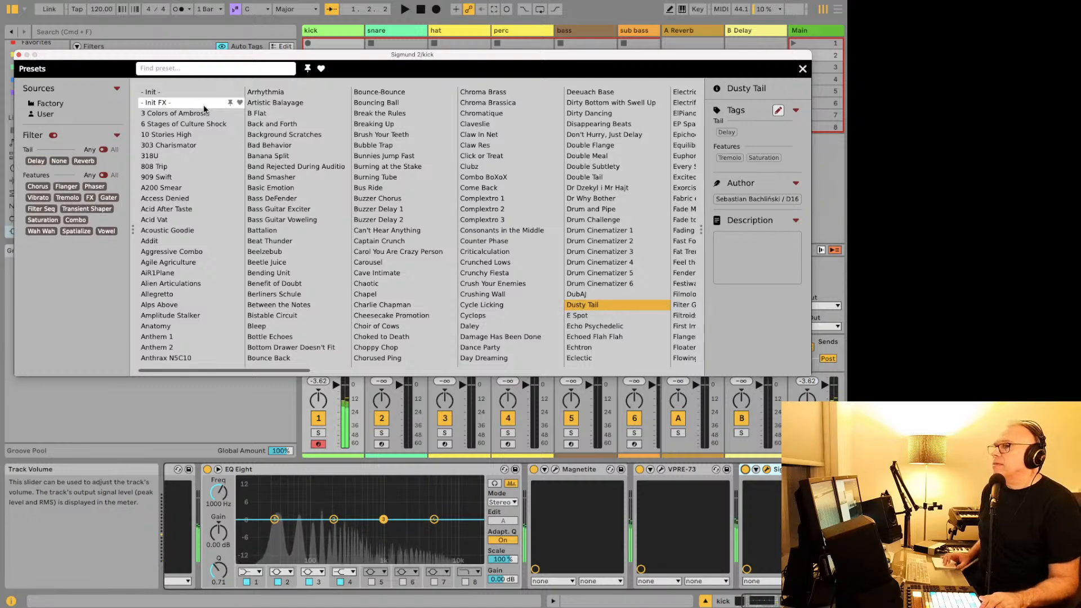
{"action": "left_click", "coordinate": [802, 69]}
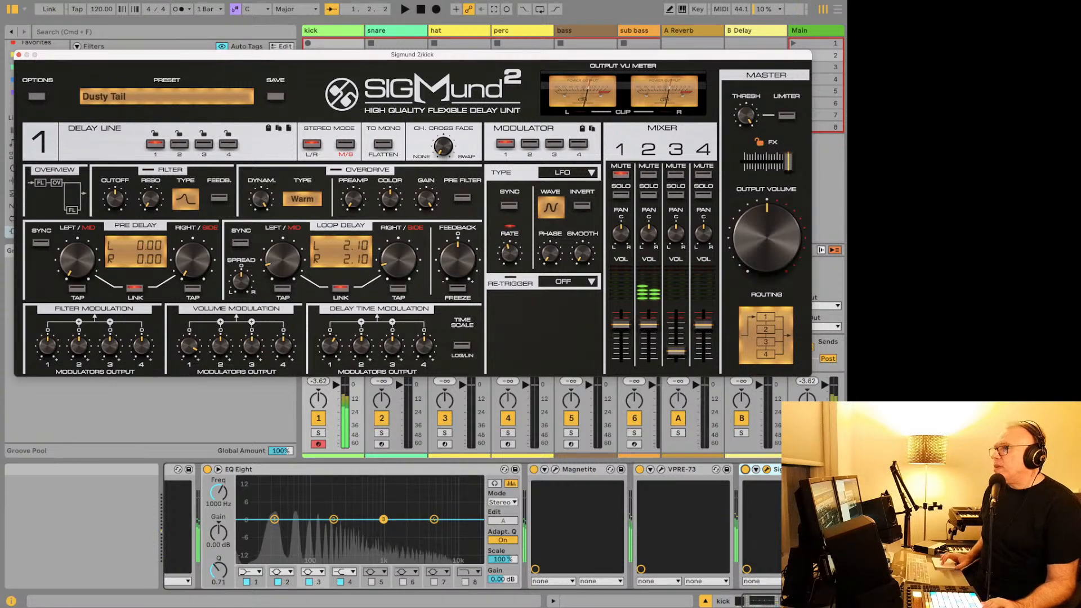
{"action": "left_click", "coordinate": [19, 55]}
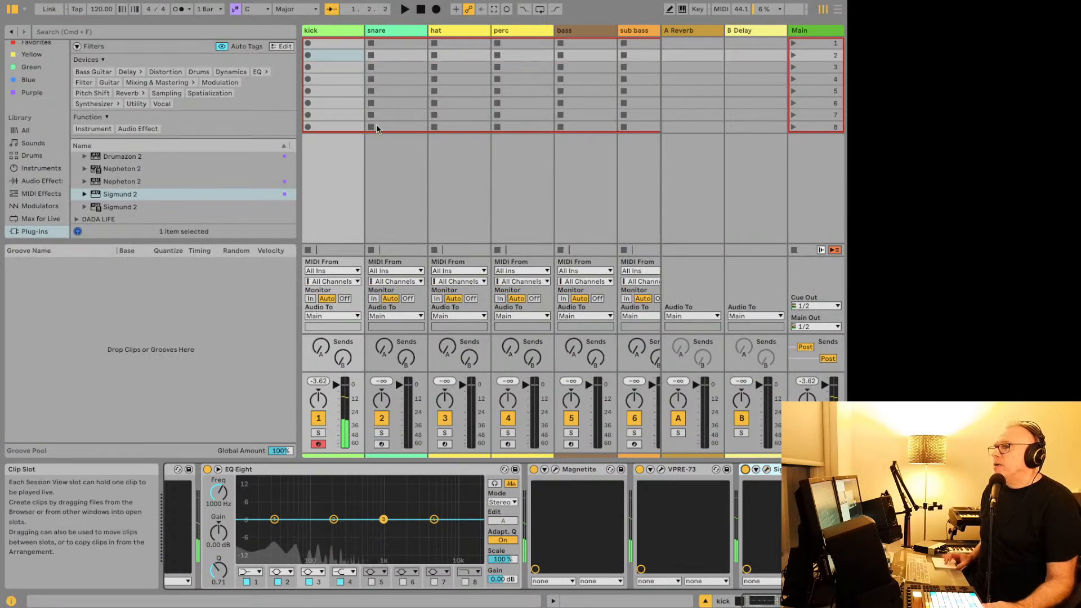
Step: Deactivate Sigmund 2, VPRE-73 and Magnetite in the kick track's device chain
{"action": "scroll", "coordinate": [172, 201], "scroll_direction": "down", "scroll_amount": 2}
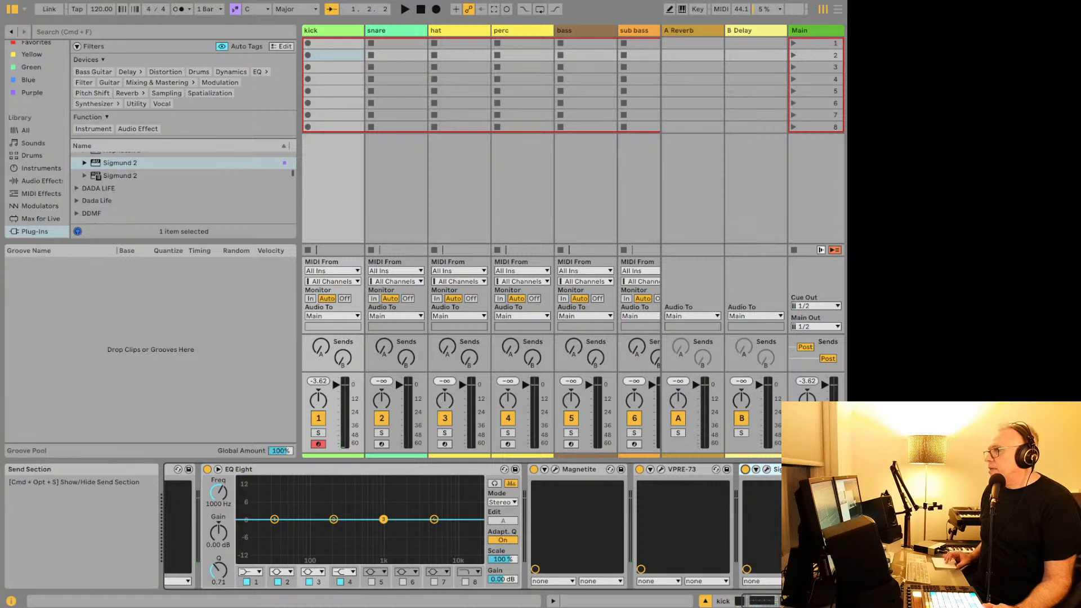
{"action": "left_click", "coordinate": [746, 470]}
{"action": "left_click", "coordinate": [640, 470]}
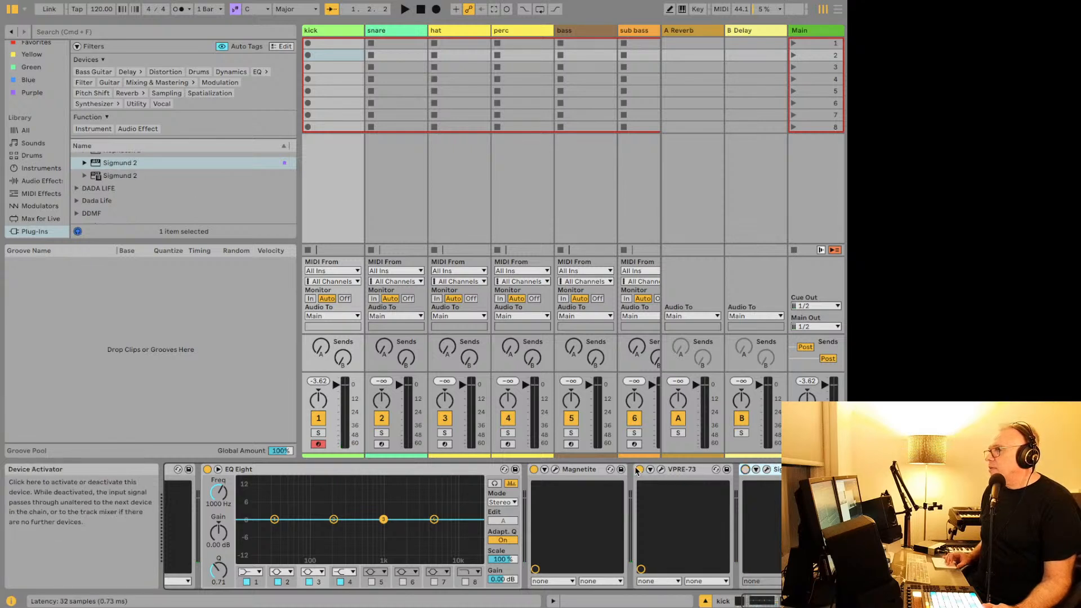
{"action": "left_click", "coordinate": [533, 470]}
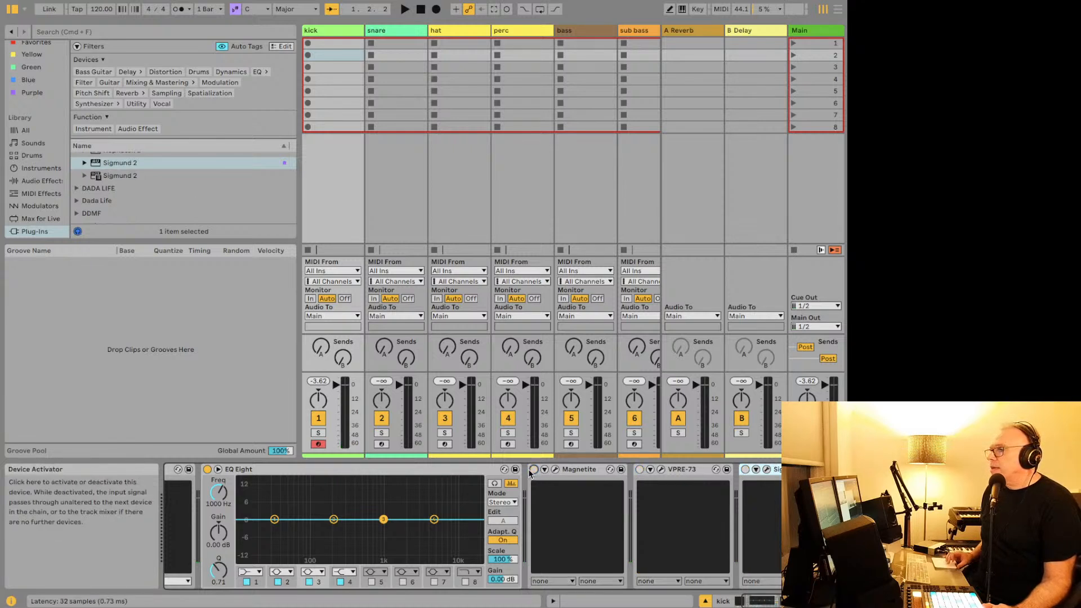
Step: Expand the DADA LIFE plug-in group and load SausageFattener onto the kick track
{"action": "left_click", "coordinate": [113, 182]}
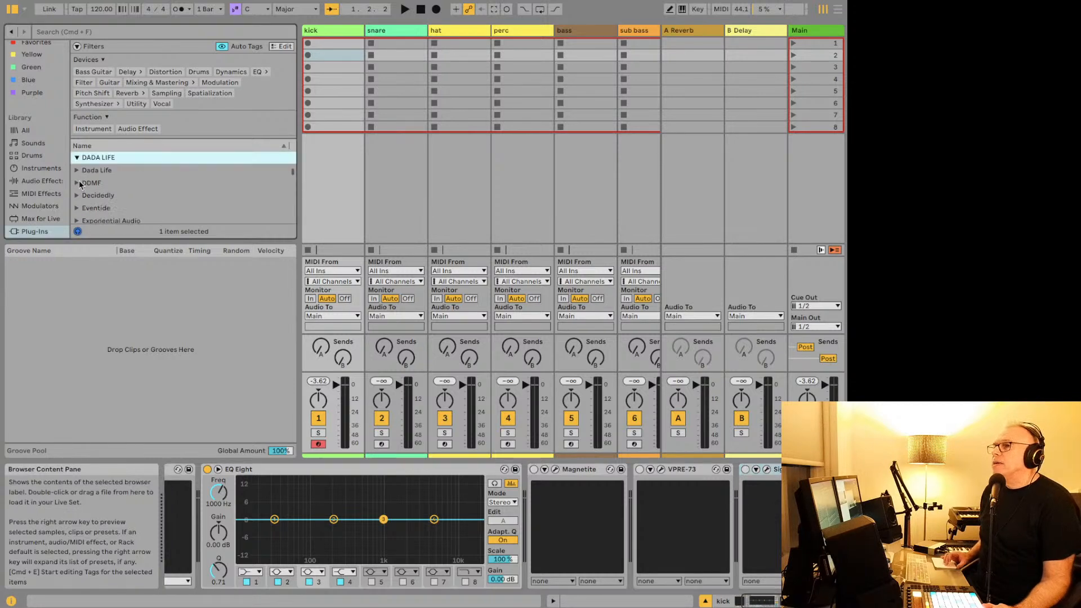
{"action": "key", "text": "Right"}
{"action": "left_click", "coordinate": [130, 170]}
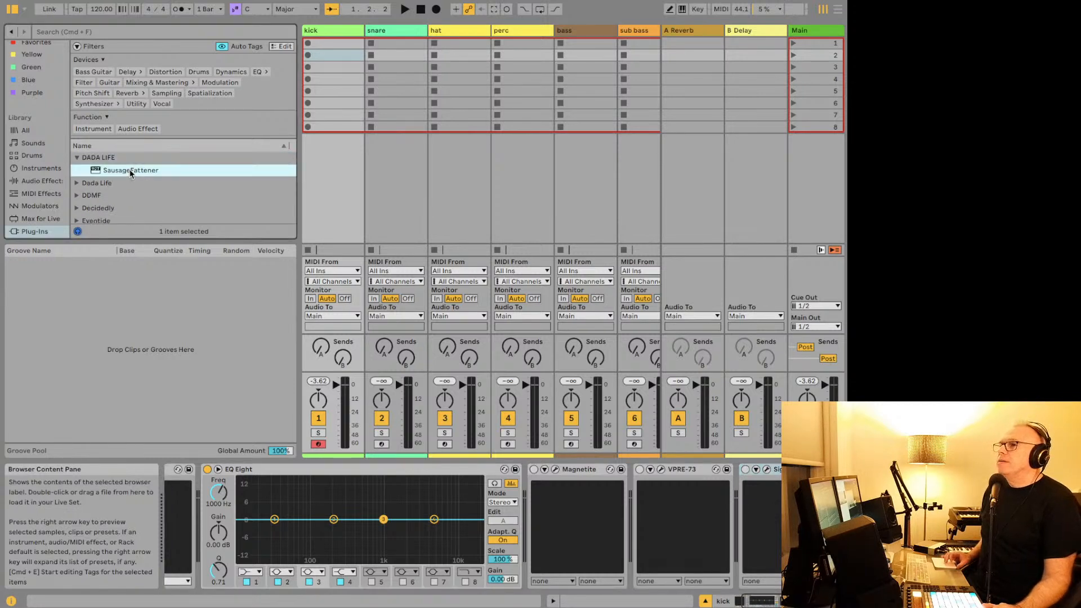
{"action": "left_click", "coordinate": [75, 184]}
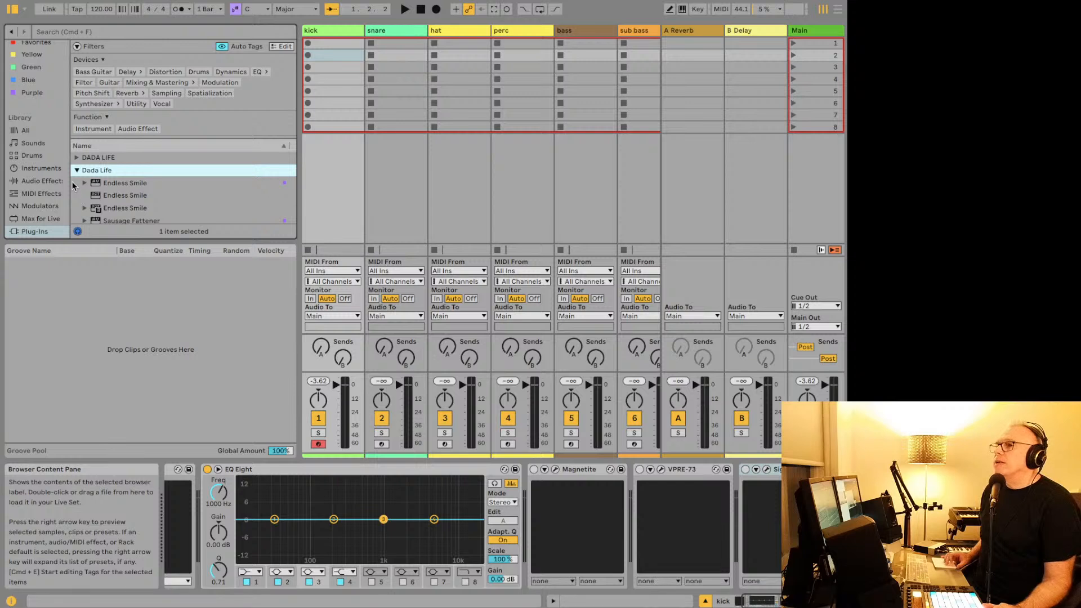
{"action": "left_click", "coordinate": [76, 157]}
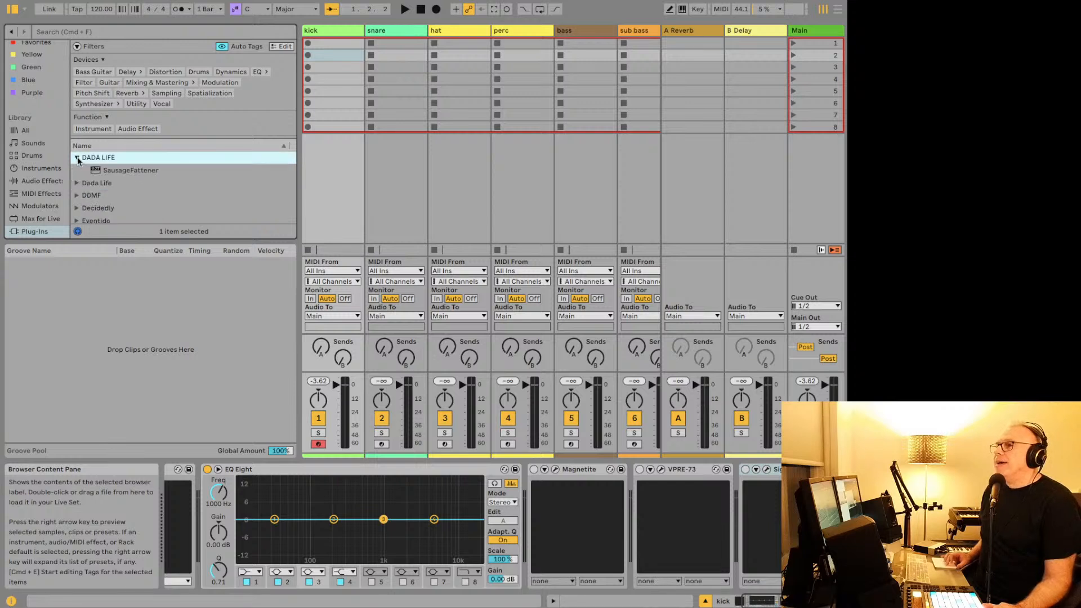
{"action": "left_click", "coordinate": [120, 171]}
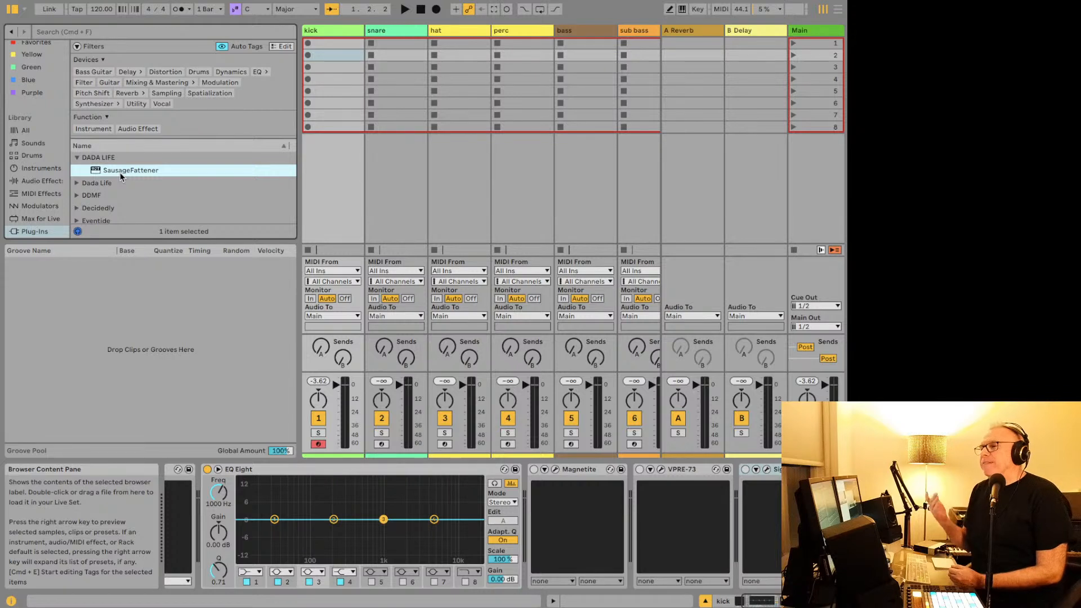
{"action": "key", "text": "Return"}
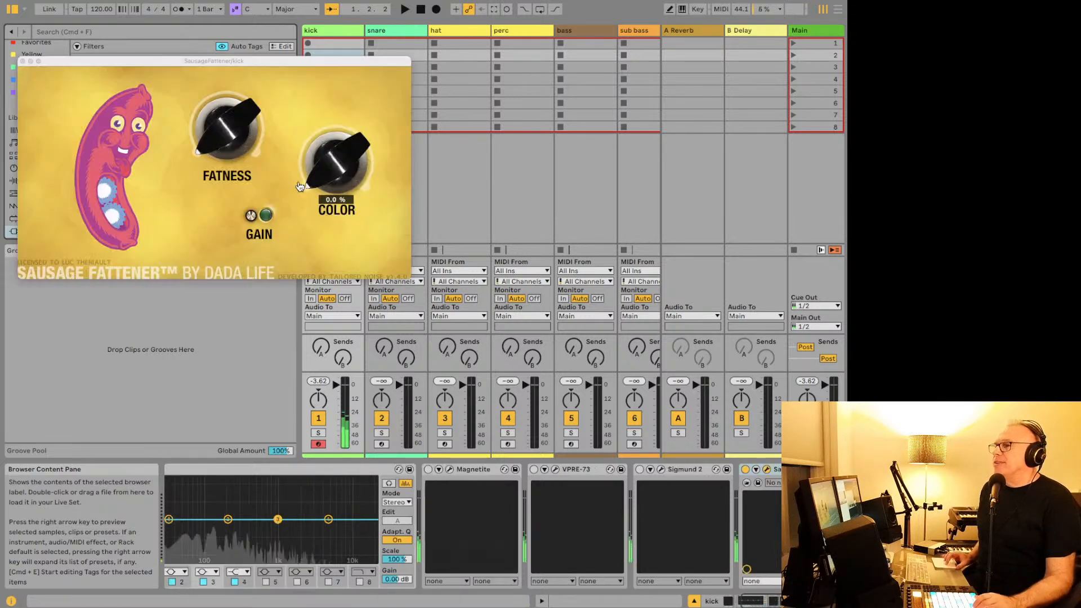
Step: Set SausageFattener's Fatness to 12% and its Gain to about -9.5 dB, and close the plug-in window
{"action": "left_click_drag", "start_coordinate": [217, 112], "coordinate": [218, 109]}
{"action": "mouse_move", "coordinate": [253, 212]}
{"action": "left_click_drag", "start_coordinate": [253, 212], "coordinate": [251, 217]}
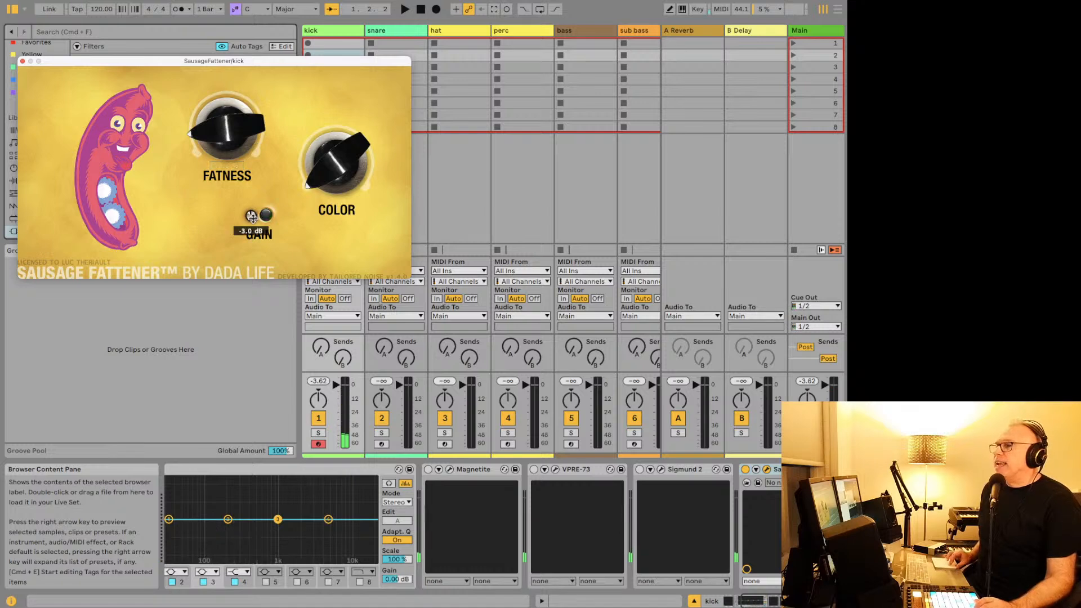
{"action": "mouse_move", "coordinate": [219, 136]}
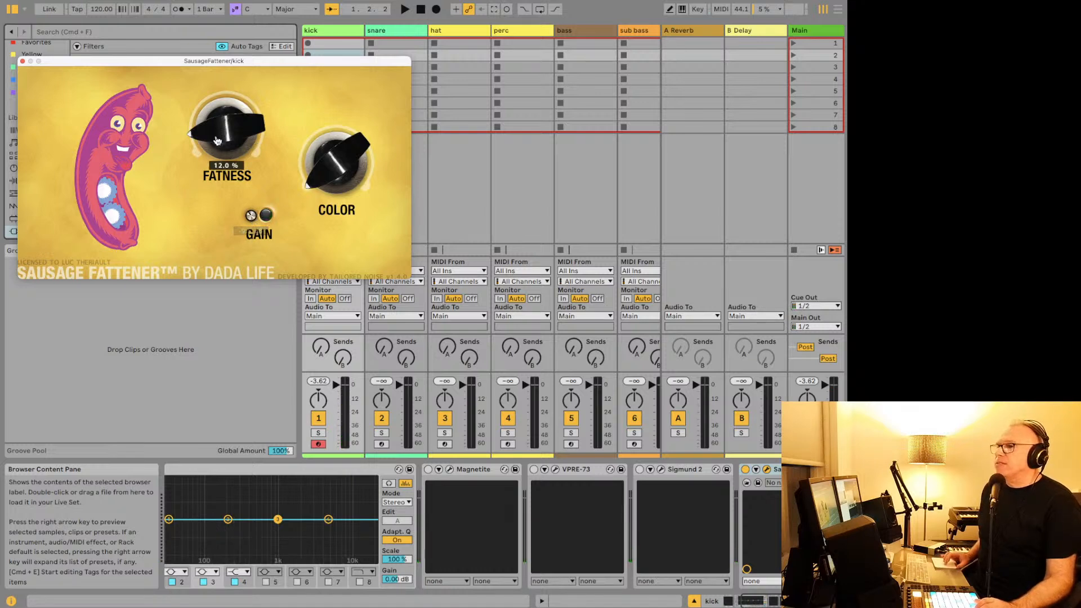
{"action": "left_click_drag", "start_coordinate": [253, 213], "coordinate": [251, 215]}
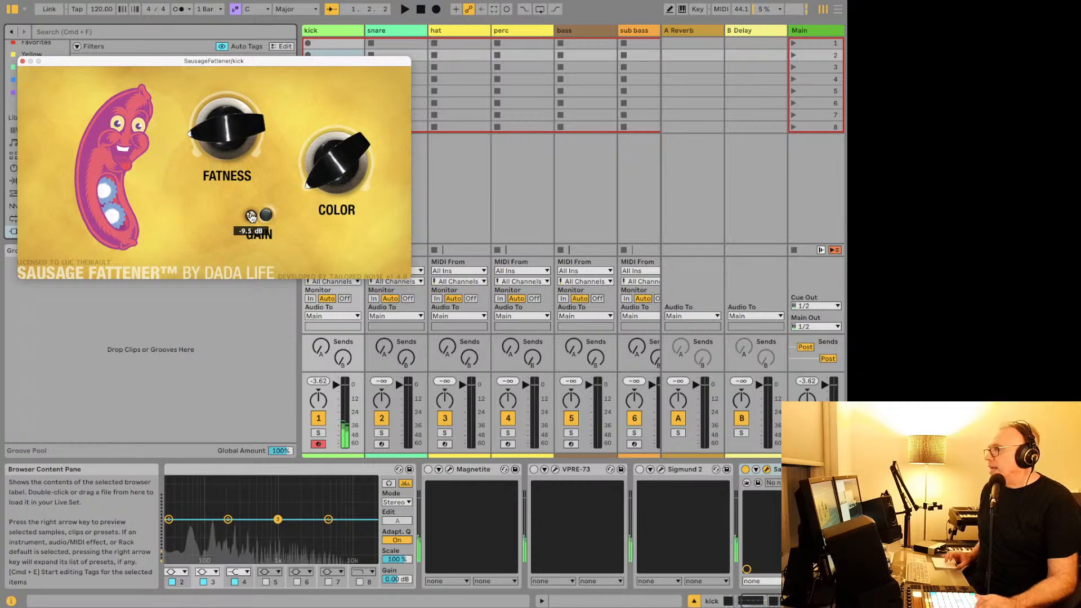
{"action": "mouse_move", "coordinate": [228, 161]}
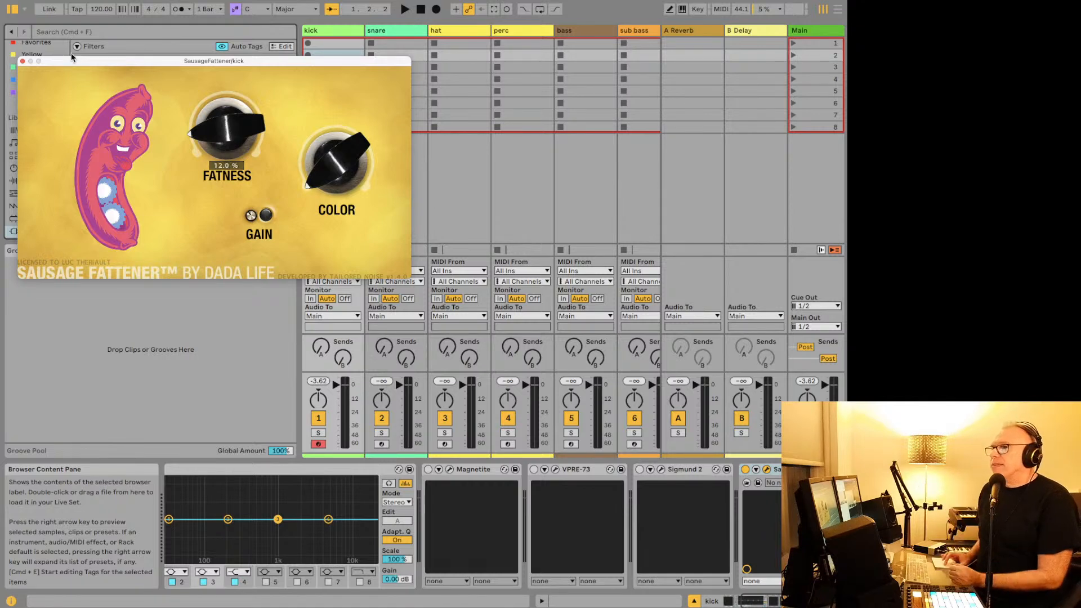
{"action": "left_click", "coordinate": [23, 62]}
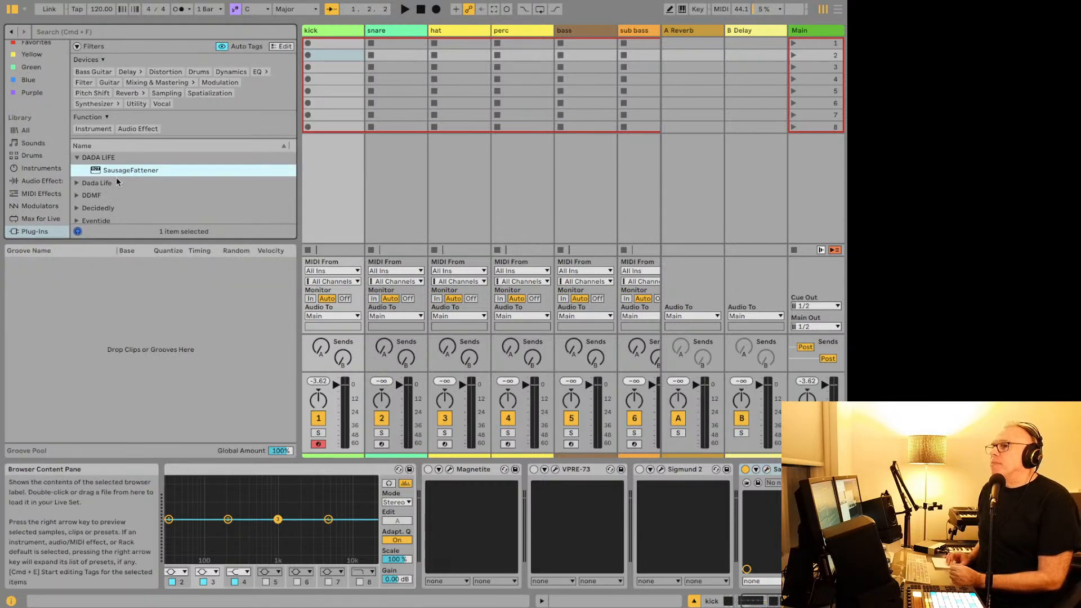
Step: Load Endless Smile from the Dada Life group onto the kick track, try its Intensity knob and close its window
{"action": "left_click", "coordinate": [78, 184]}
{"action": "scroll", "coordinate": [87, 188], "scroll_direction": "down", "scroll_amount": 1}
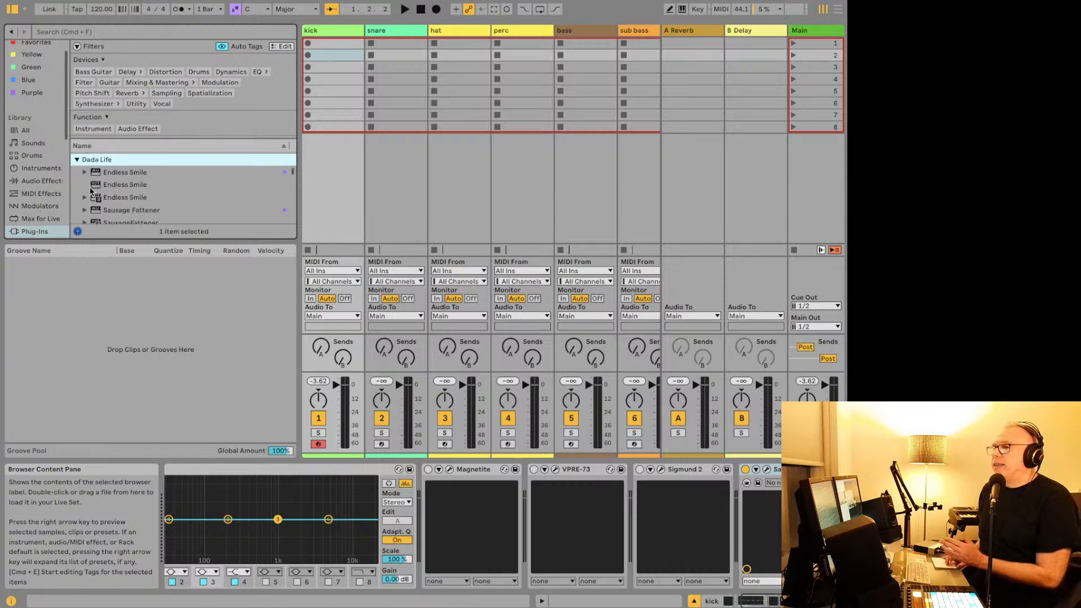
{"action": "left_click", "coordinate": [118, 167]}
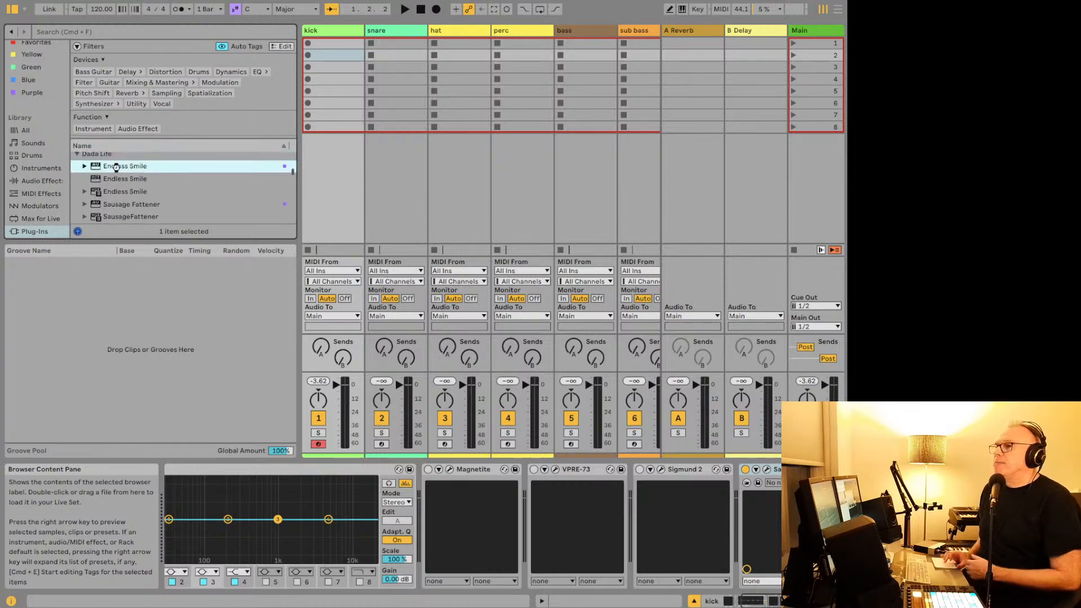
{"action": "double_click", "coordinate": [116, 167]}
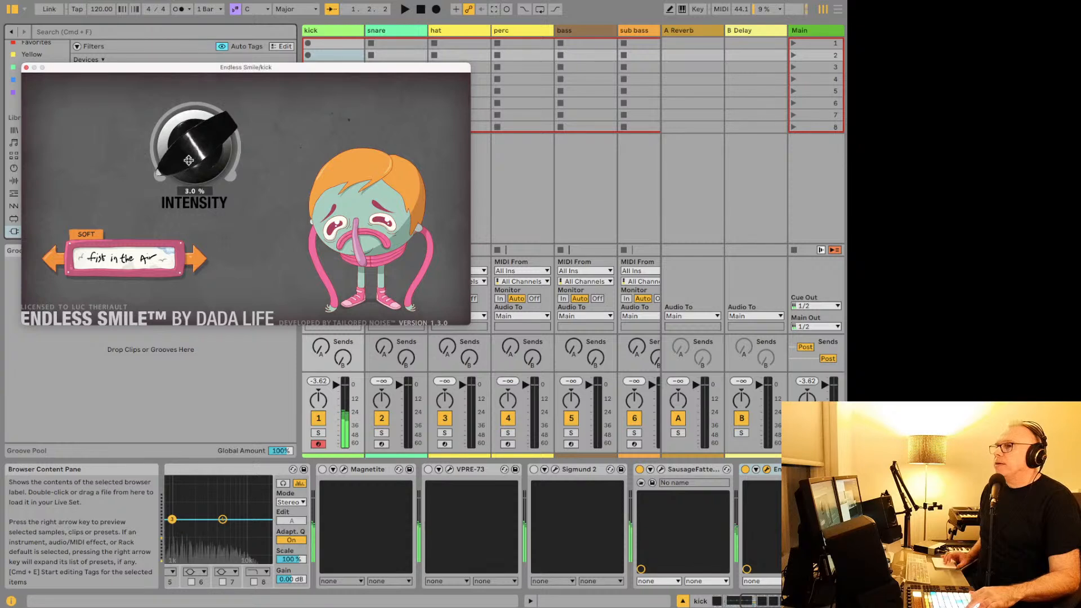
{"action": "left_click_drag", "start_coordinate": [189, 160], "coordinate": [214, 277]}
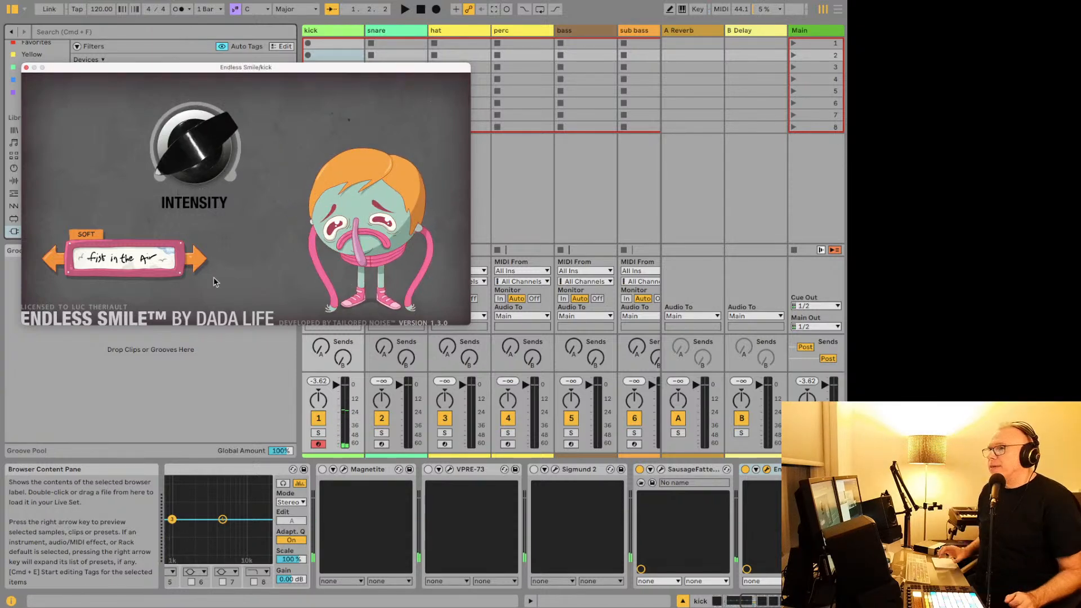
{"action": "left_click", "coordinate": [25, 67]}
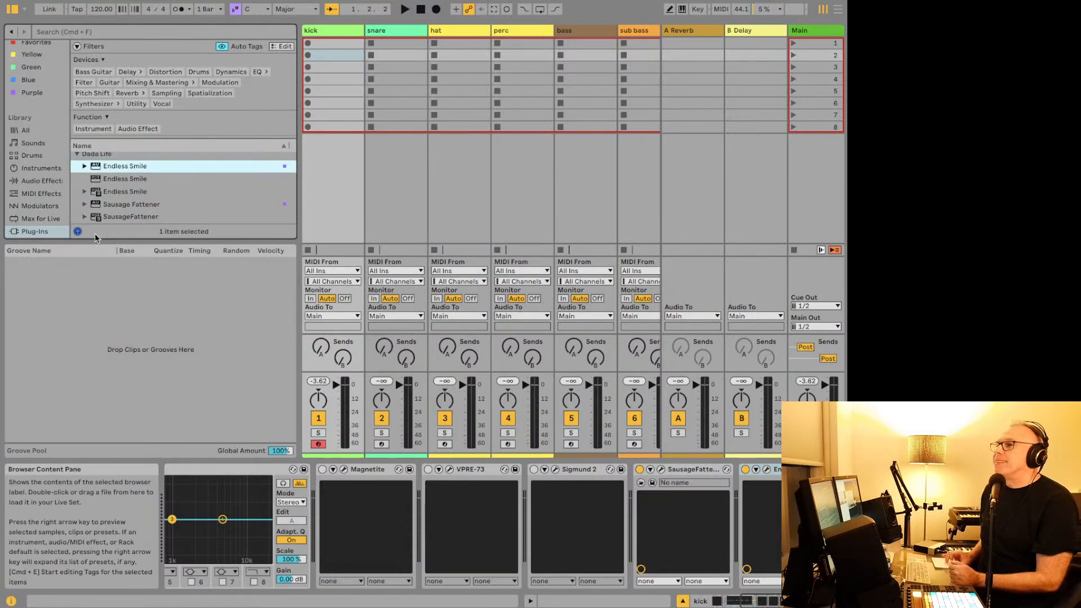
Step: Look through the remaining Dada Life plug-ins and the contents of the DDMF group
{"action": "scroll", "coordinate": [123, 204], "scroll_direction": "down", "scroll_amount": 1}
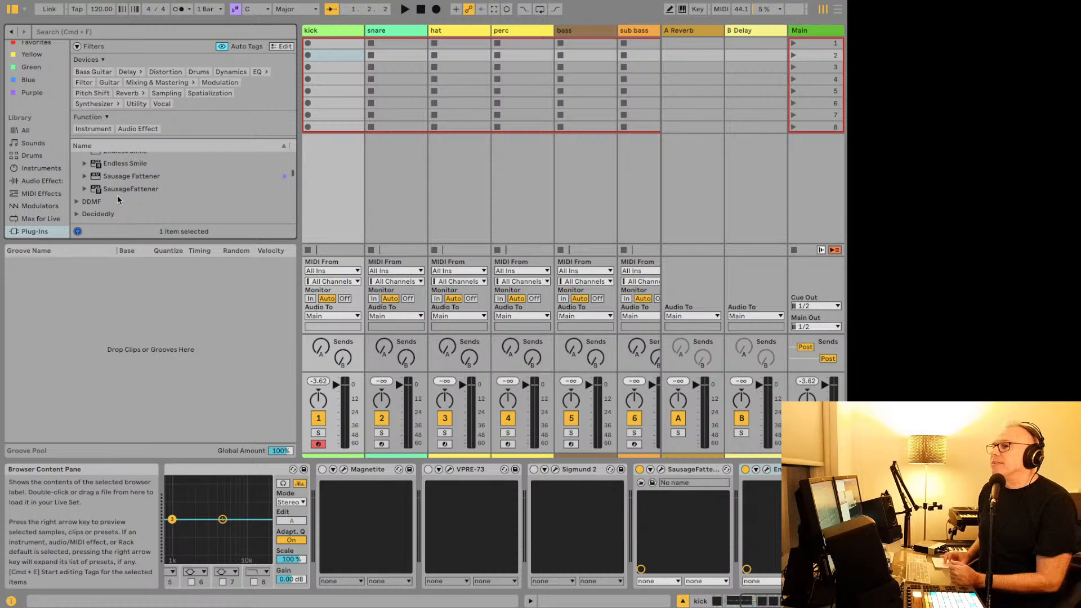
{"action": "scroll", "coordinate": [118, 195], "scroll_direction": "up", "scroll_amount": 2}
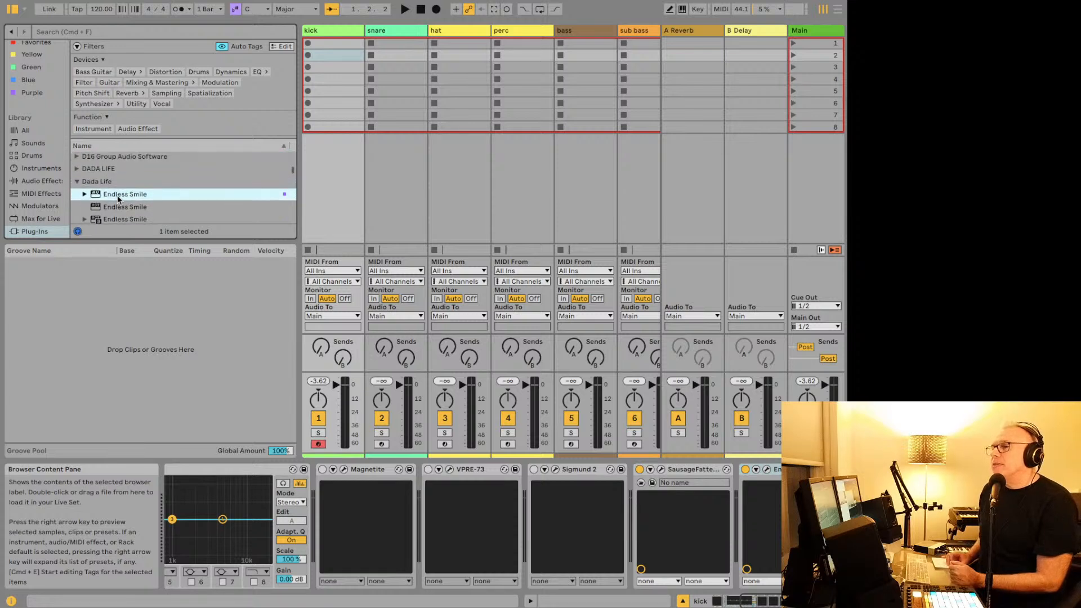
{"action": "scroll", "coordinate": [119, 199], "scroll_direction": "down", "scroll_amount": 1}
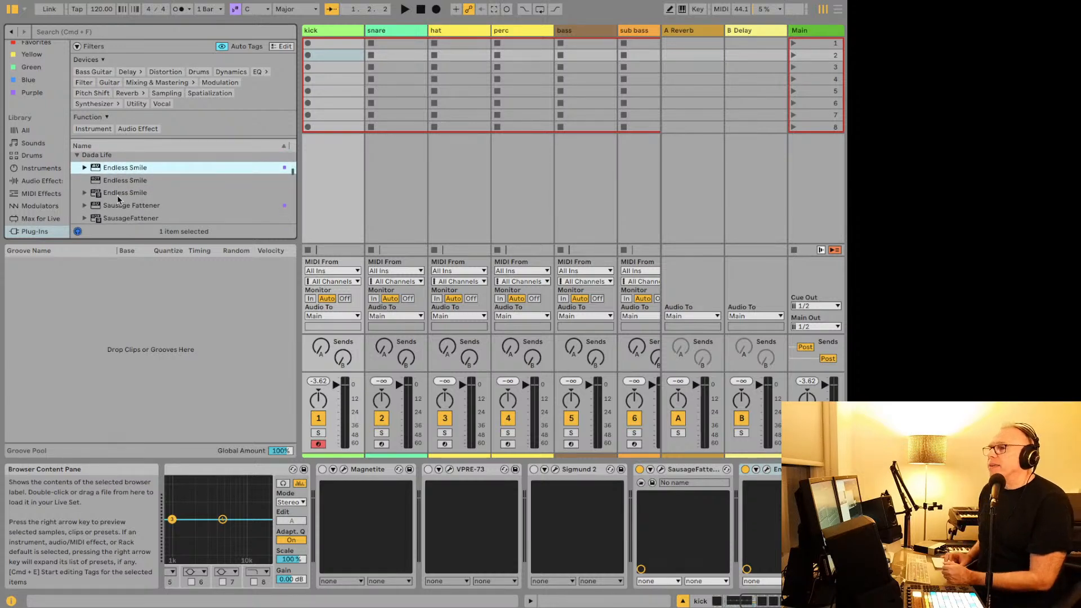
{"action": "scroll", "coordinate": [117, 195], "scroll_direction": "down", "scroll_amount": 3}
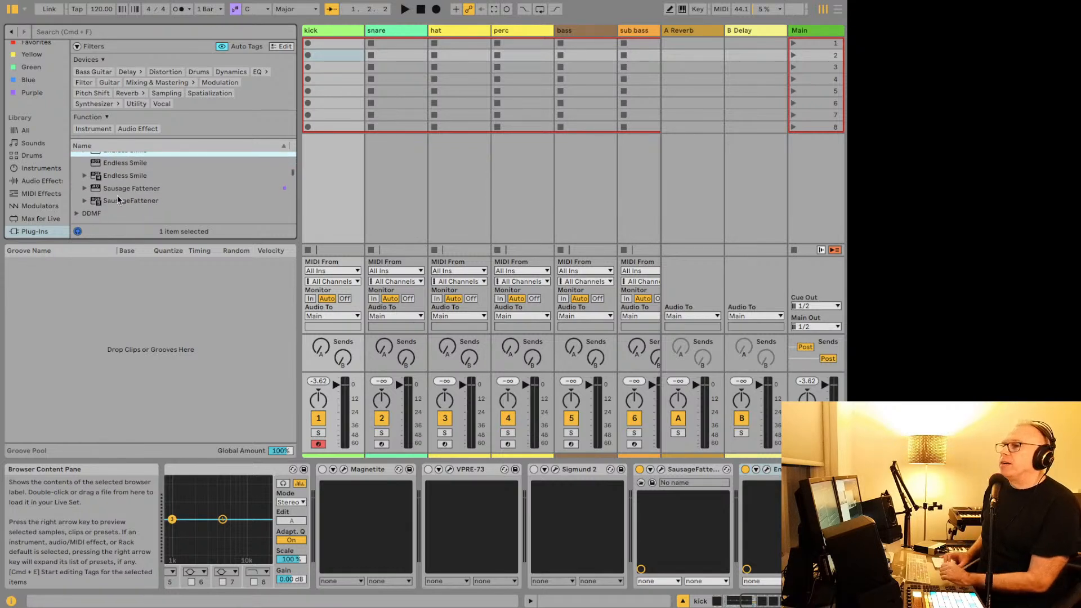
{"action": "left_click", "coordinate": [76, 186]}
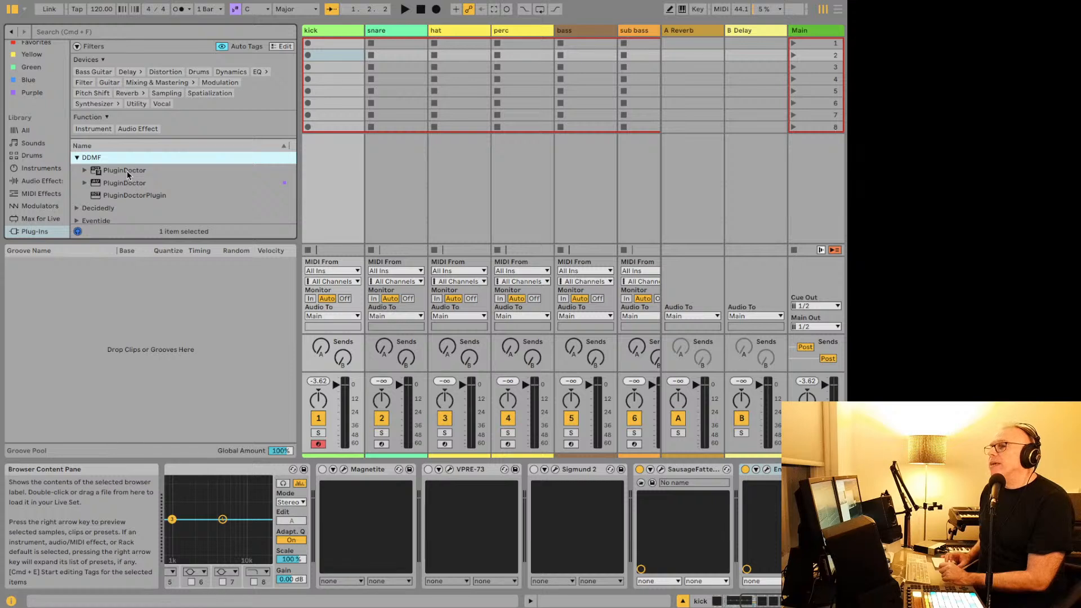
{"action": "scroll", "coordinate": [127, 170], "scroll_direction": "down", "scroll_amount": 2}
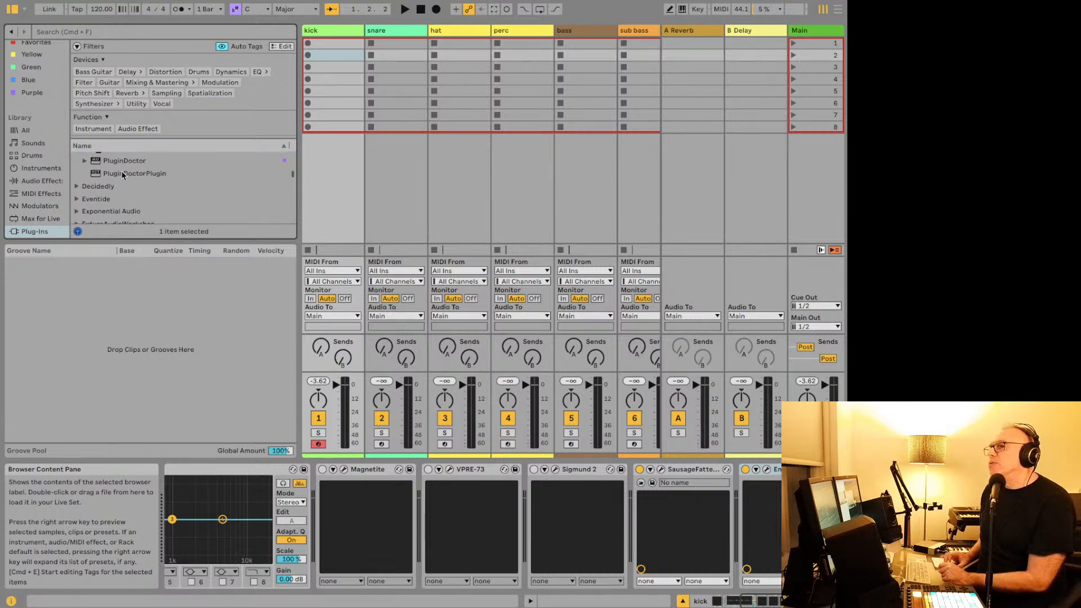
{"action": "scroll", "coordinate": [114, 171], "scroll_direction": "down", "scroll_amount": 1}
{"action": "scroll", "coordinate": [107, 180], "scroll_direction": "down", "scroll_amount": 1}
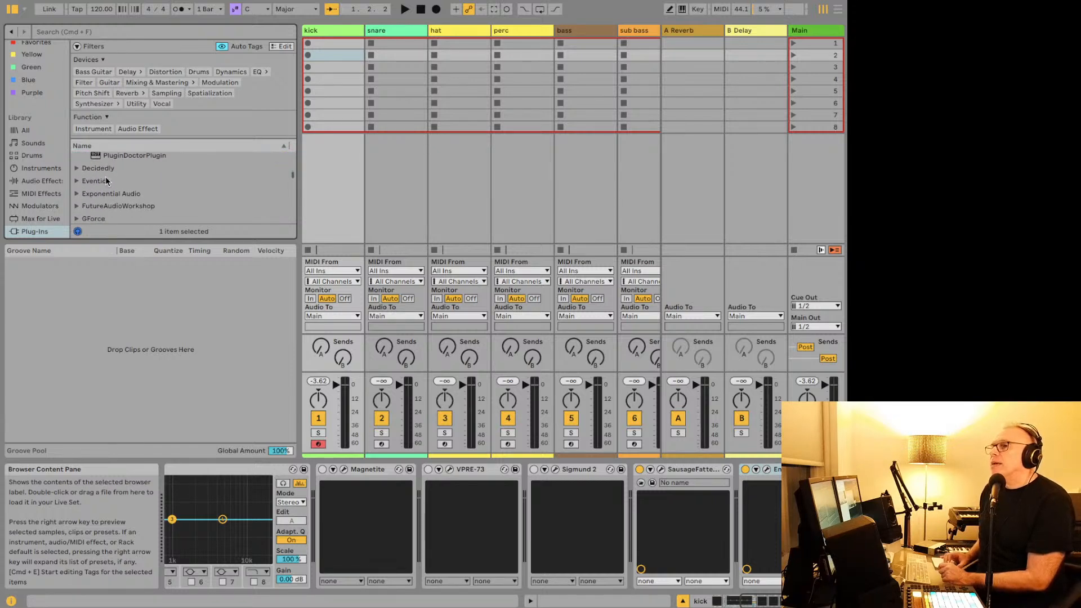
Step: Expand the Decidedly plug-in group and load DecentSampler onto the kick track
{"action": "left_click", "coordinate": [79, 170]}
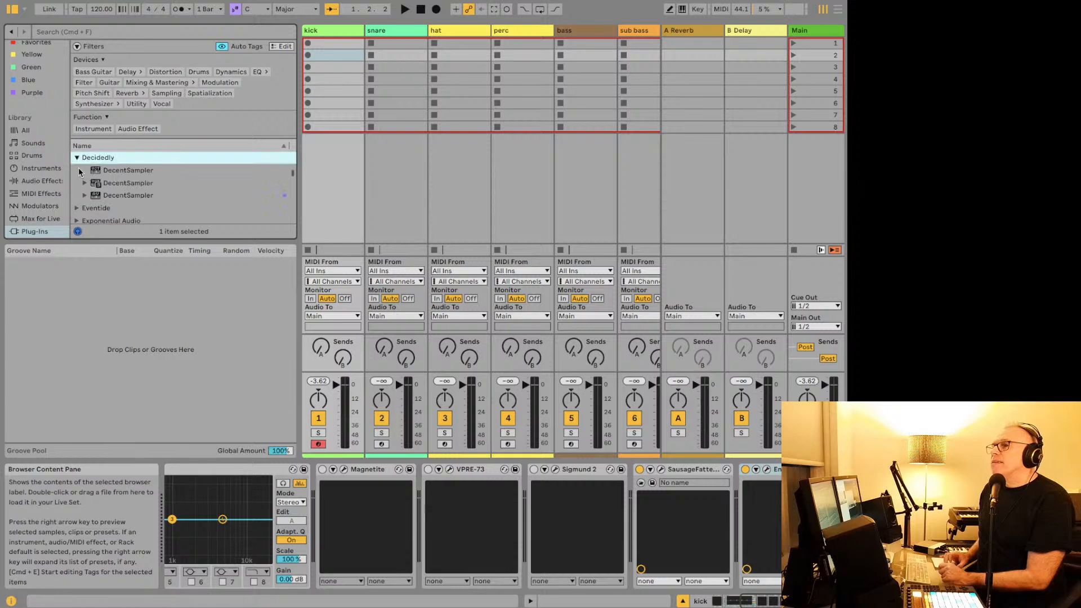
{"action": "left_click", "coordinate": [128, 197]}
{"action": "double_click", "coordinate": [126, 195]}
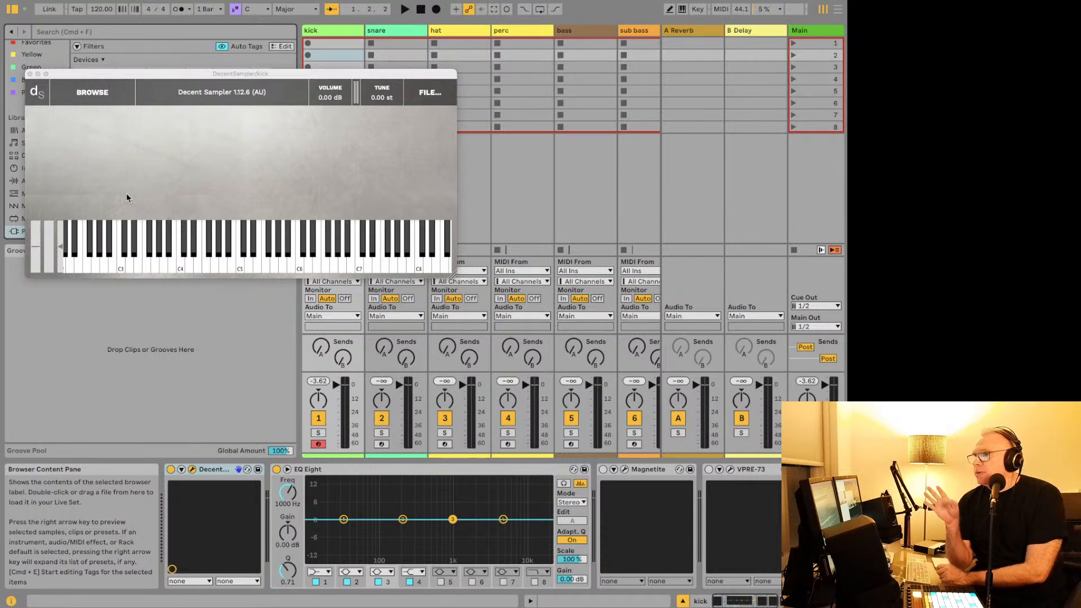
Step: Open DecentSampler's sample libraries and look through the offerings in its Sample Store
{"action": "left_click", "coordinate": [206, 94]}
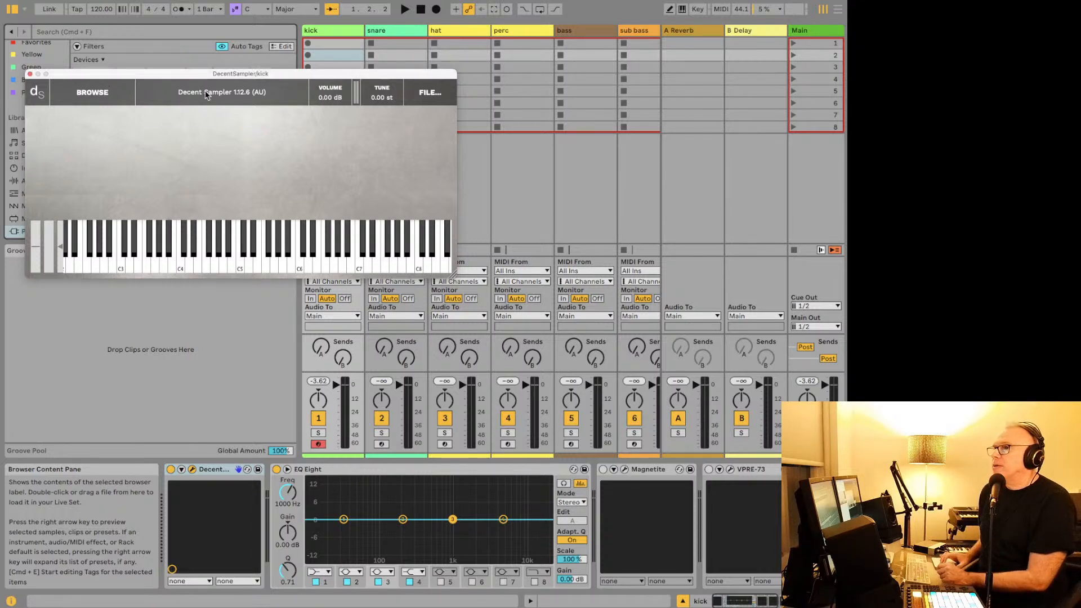
{"action": "left_click", "coordinate": [93, 93]}
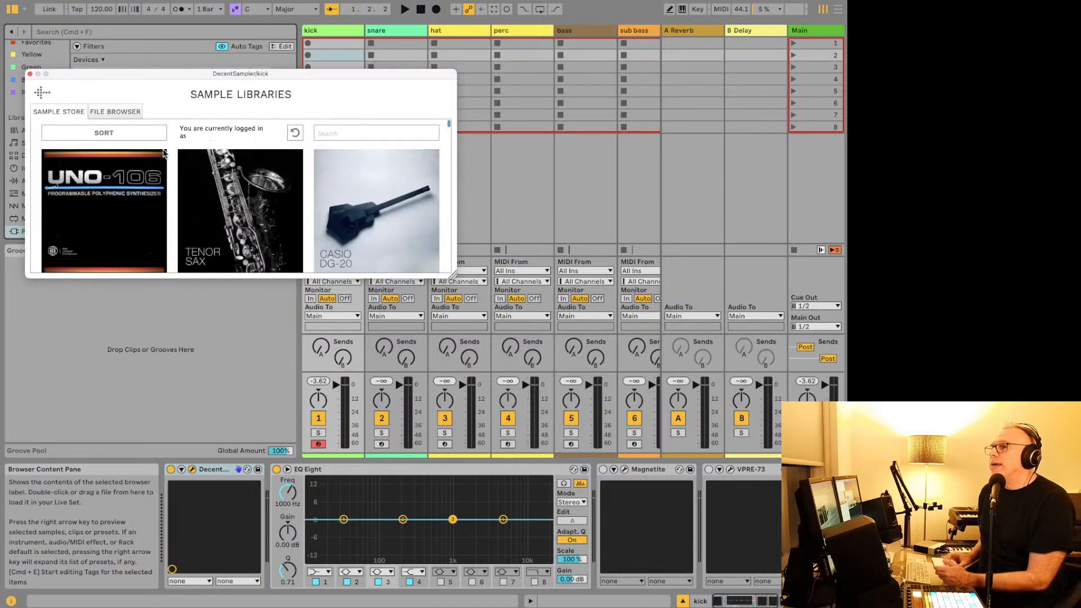
{"action": "left_click", "coordinate": [39, 93]}
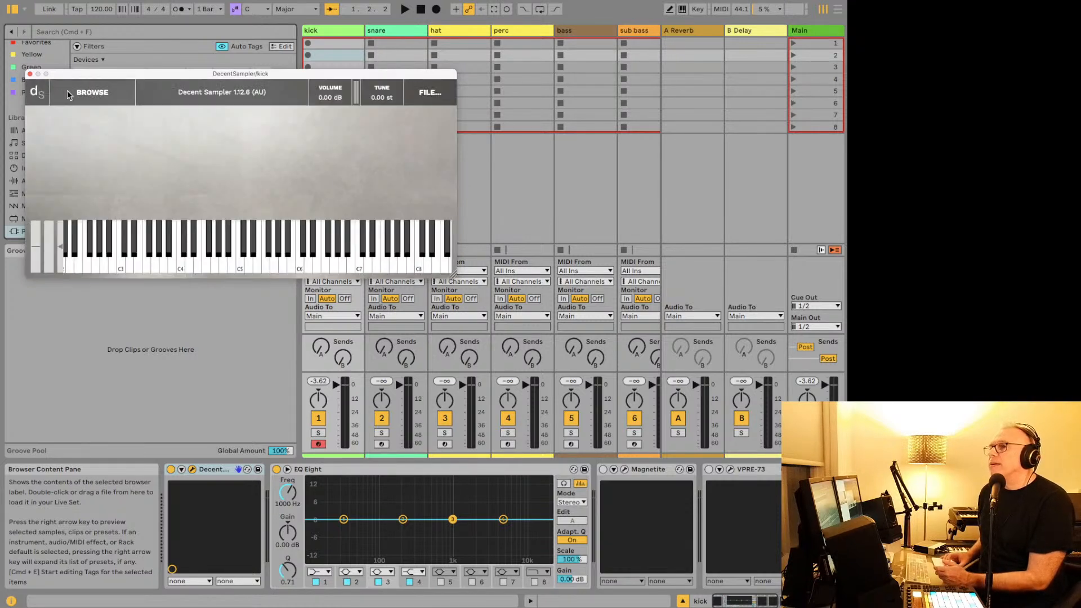
{"action": "left_click", "coordinate": [91, 97]}
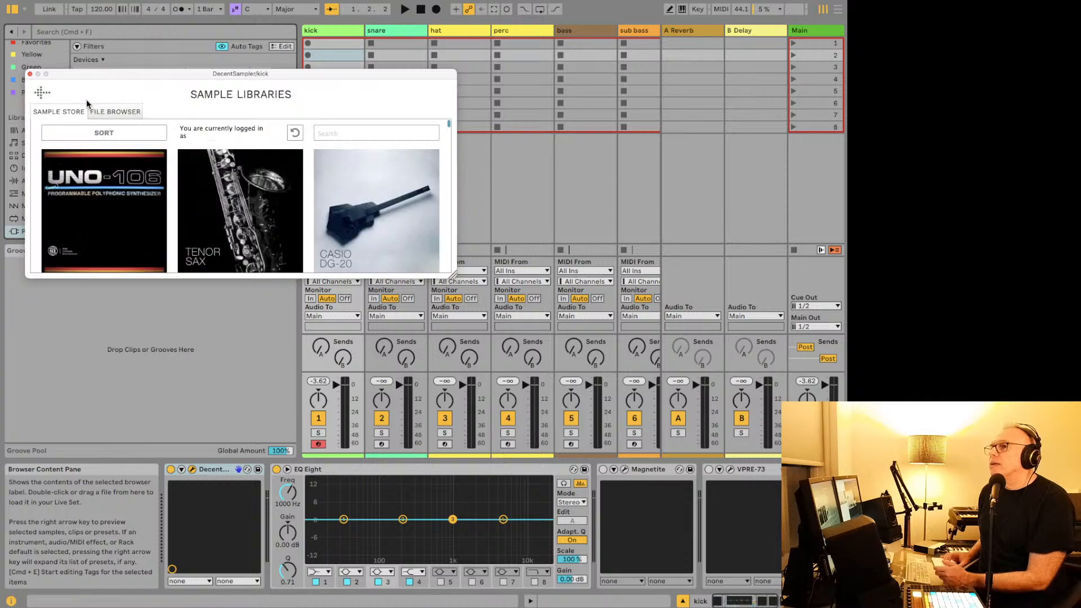
{"action": "scroll", "coordinate": [200, 179], "scroll_direction": "down", "scroll_amount": 4}
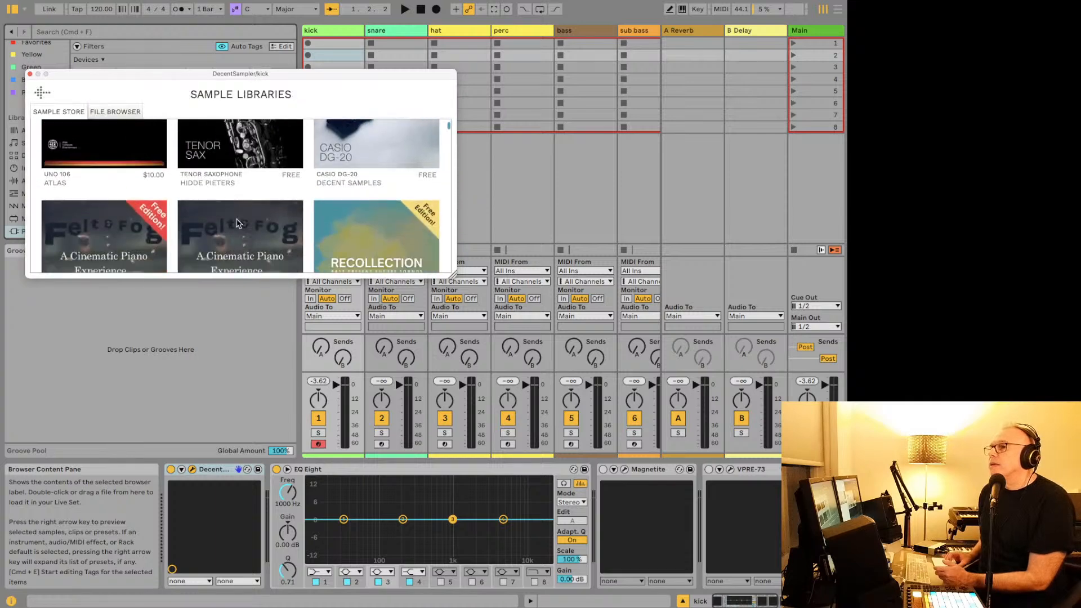
Step: Load the Chord Organ library in DecentSampler, trying its Chord Organ 1 and Chord Organ 2 presets
{"action": "left_click", "coordinate": [105, 112]}
{"action": "left_click", "coordinate": [123, 178]}
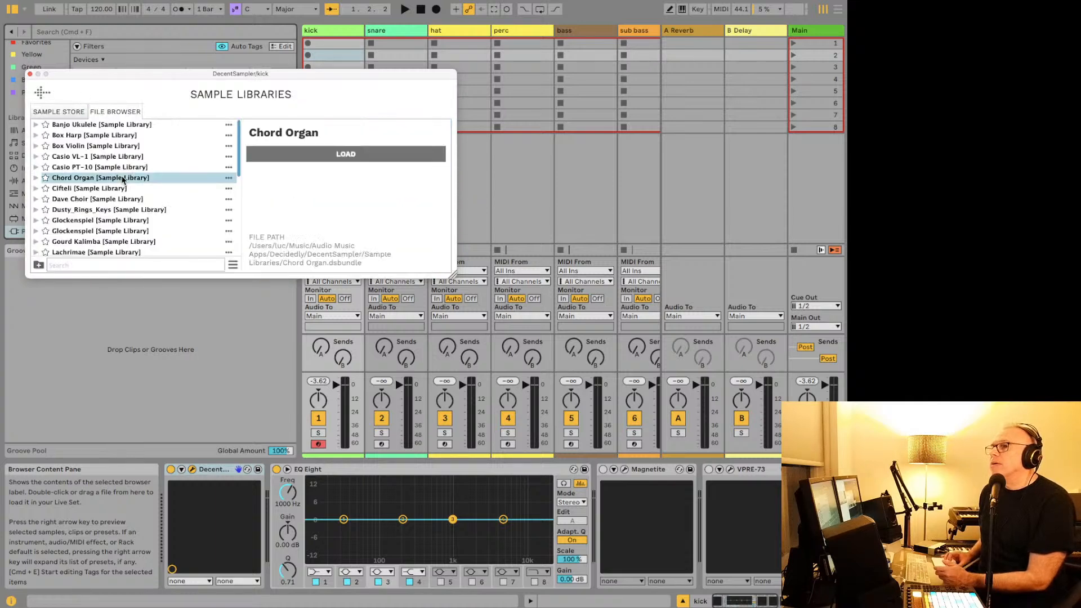
{"action": "left_click", "coordinate": [281, 153]}
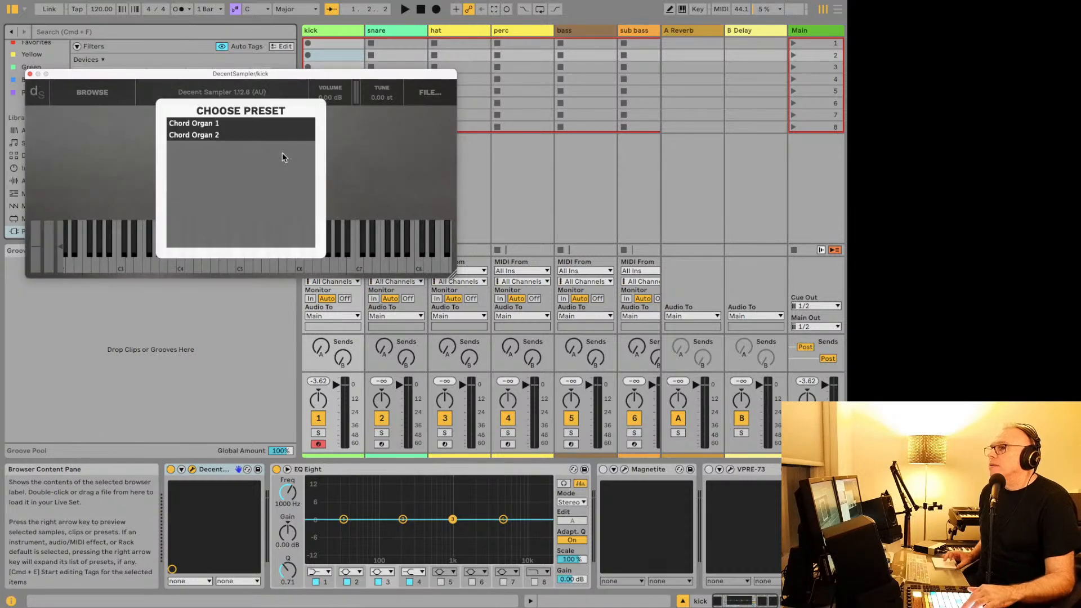
{"action": "left_click", "coordinate": [237, 128]}
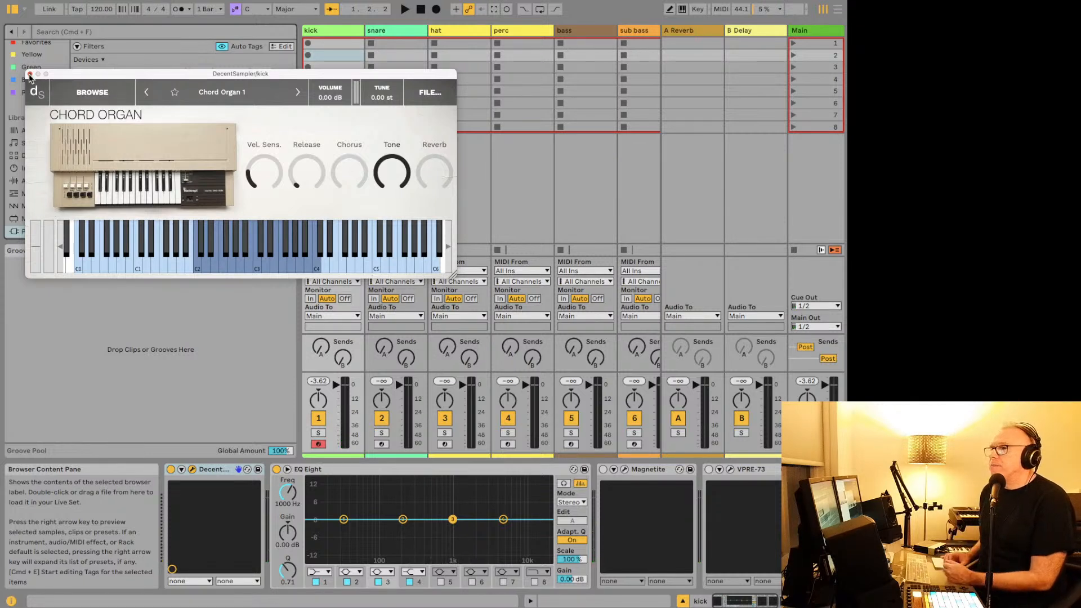
{"action": "left_click", "coordinate": [222, 92]}
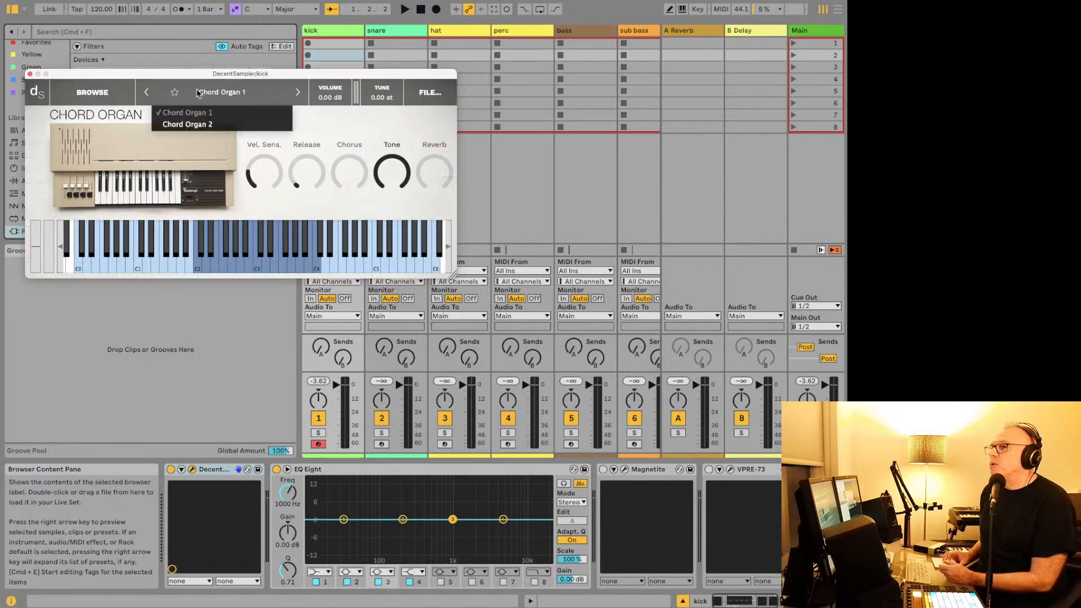
{"action": "left_click", "coordinate": [220, 123]}
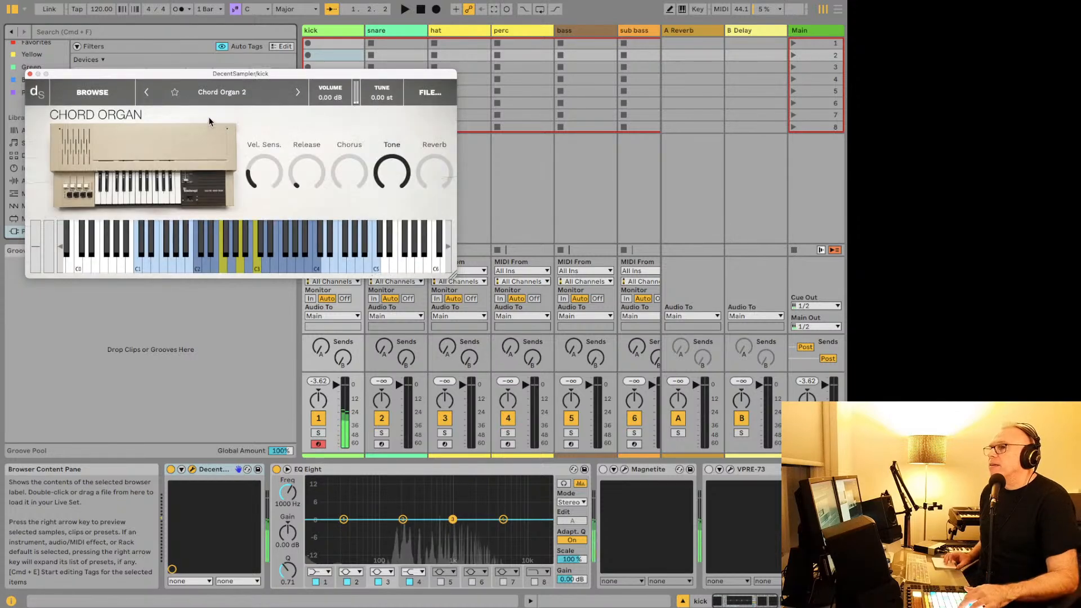
Step: Load the Gourd Kalimba sample library in DecentSampler and close the plug-in window
{"action": "left_click", "coordinate": [99, 93]}
{"action": "scroll", "coordinate": [120, 197], "scroll_direction": "down", "scroll_amount": 5}
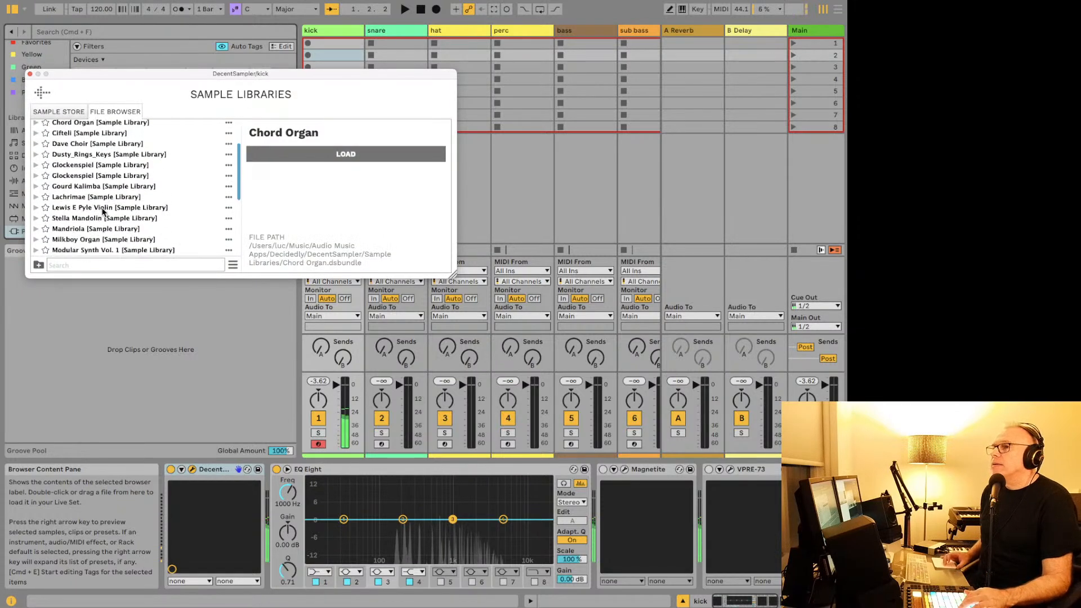
{"action": "left_click", "coordinate": [90, 148]}
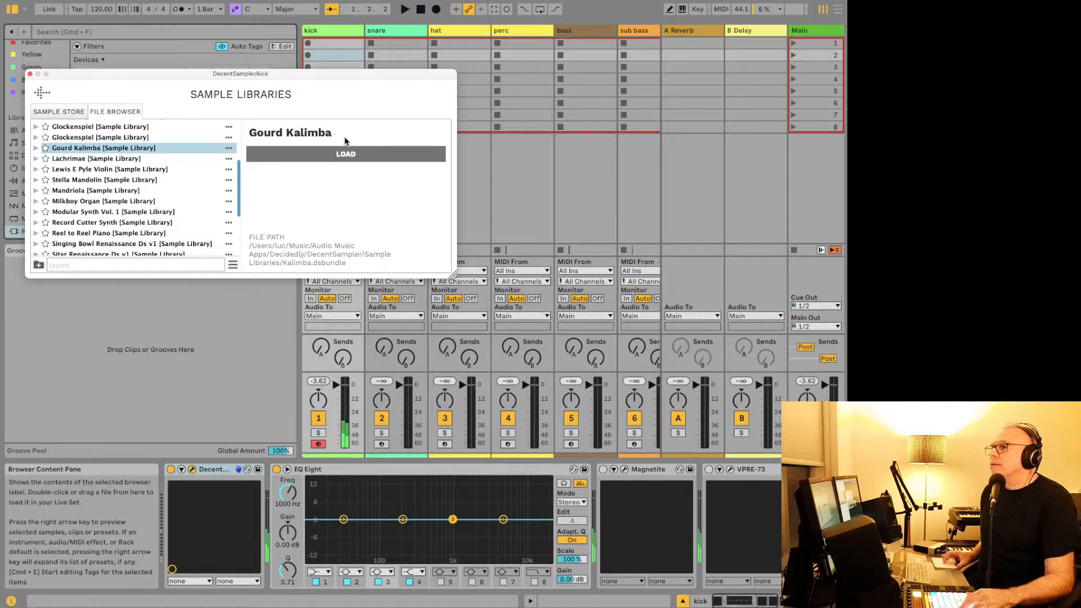
{"action": "left_click", "coordinate": [344, 153]}
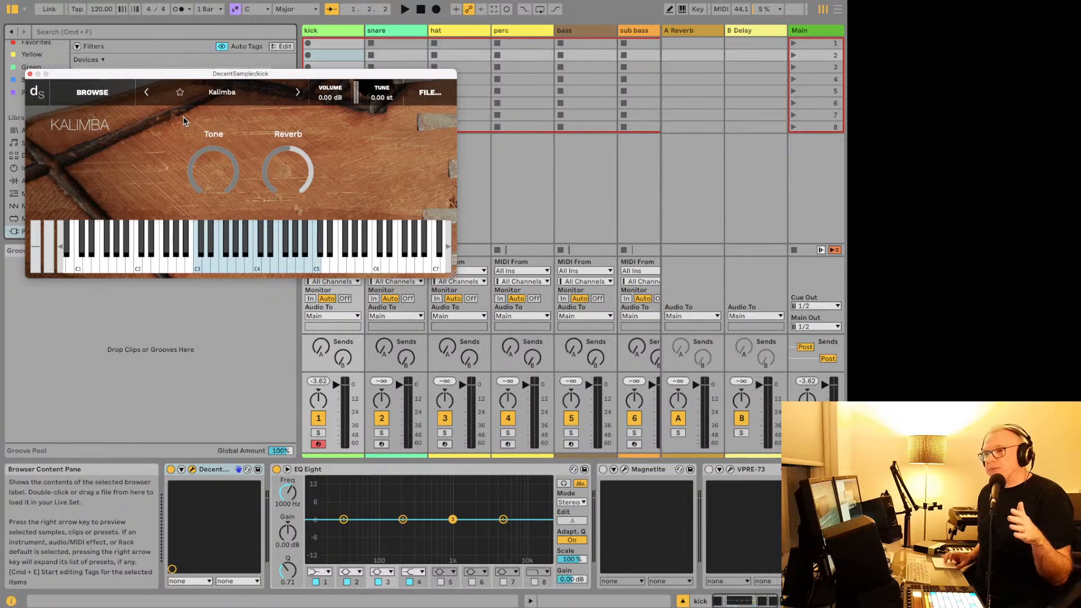
{"action": "left_click", "coordinate": [29, 74]}
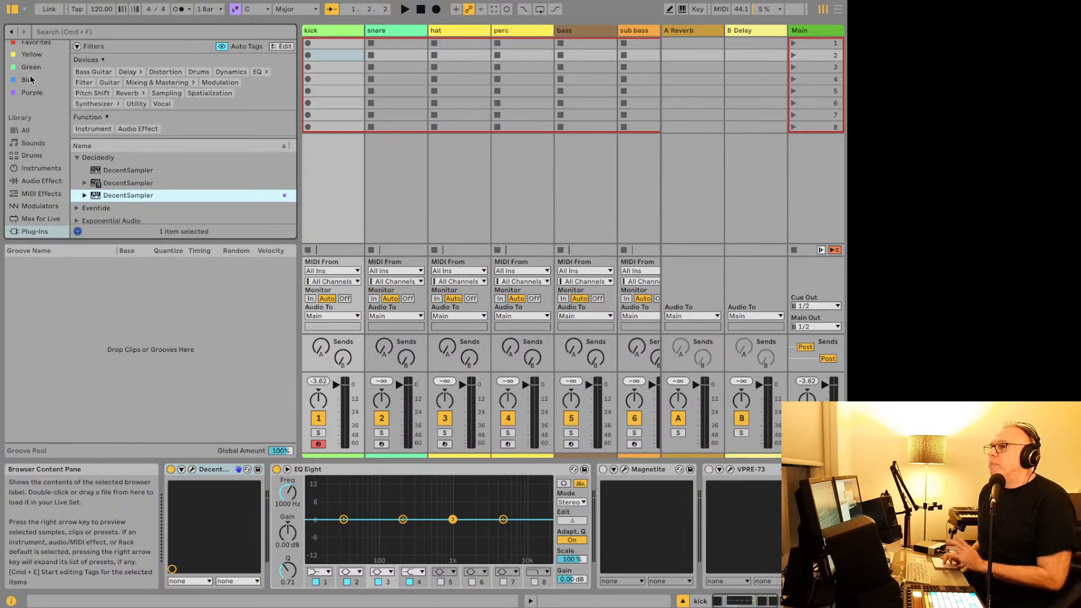
Step: Expand the Eventide plug-in group and load Quadravox onto the kick track
{"action": "scroll", "coordinate": [133, 179], "scroll_direction": "down", "scroll_amount": 1}
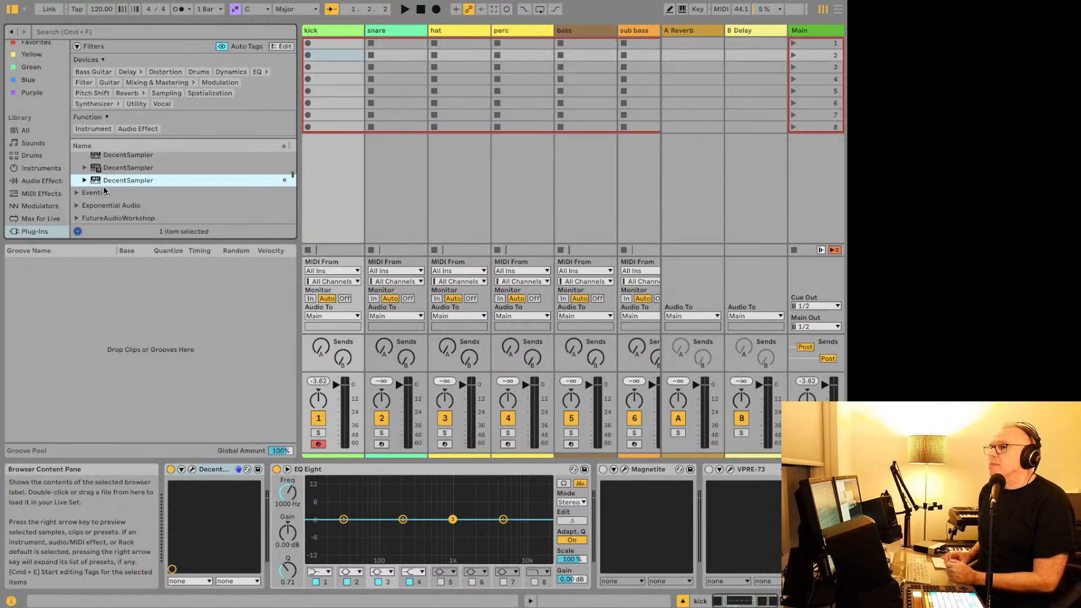
{"action": "left_click", "coordinate": [78, 192]}
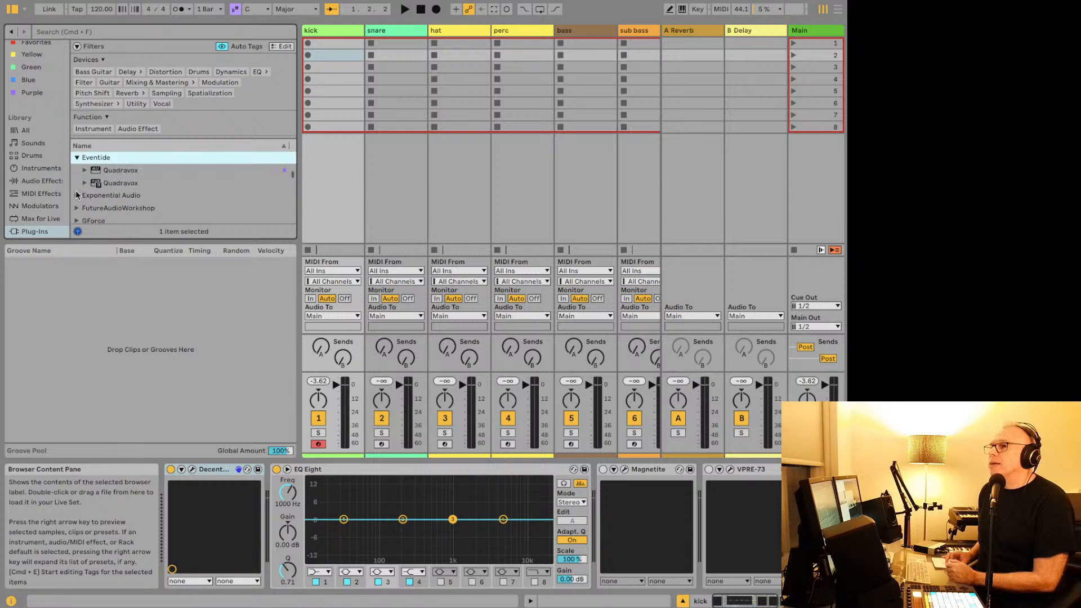
{"action": "left_click", "coordinate": [121, 165]}
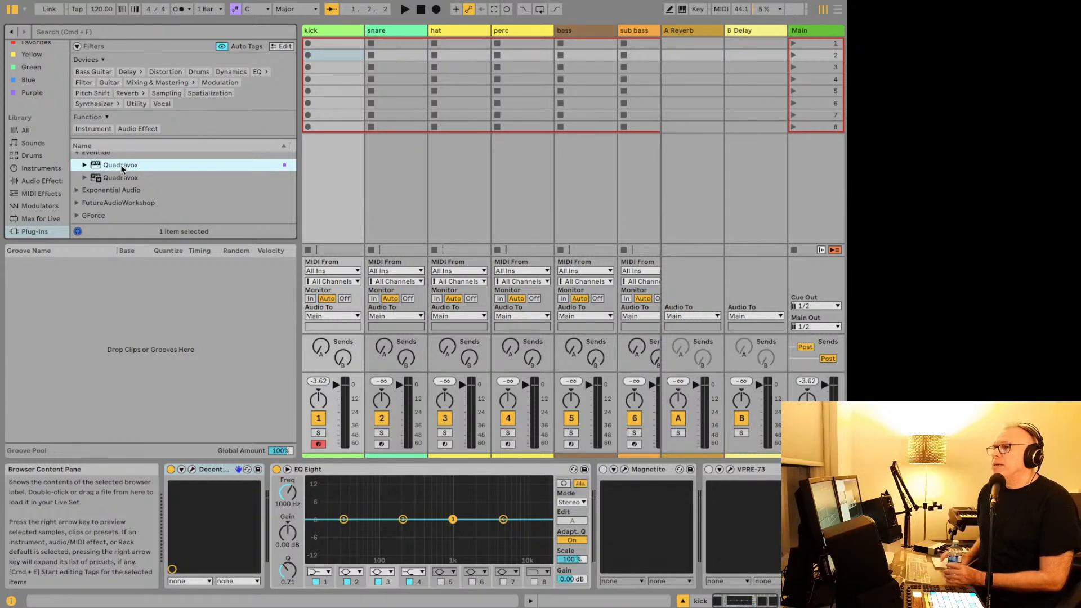
{"action": "double_click", "coordinate": [121, 165]}
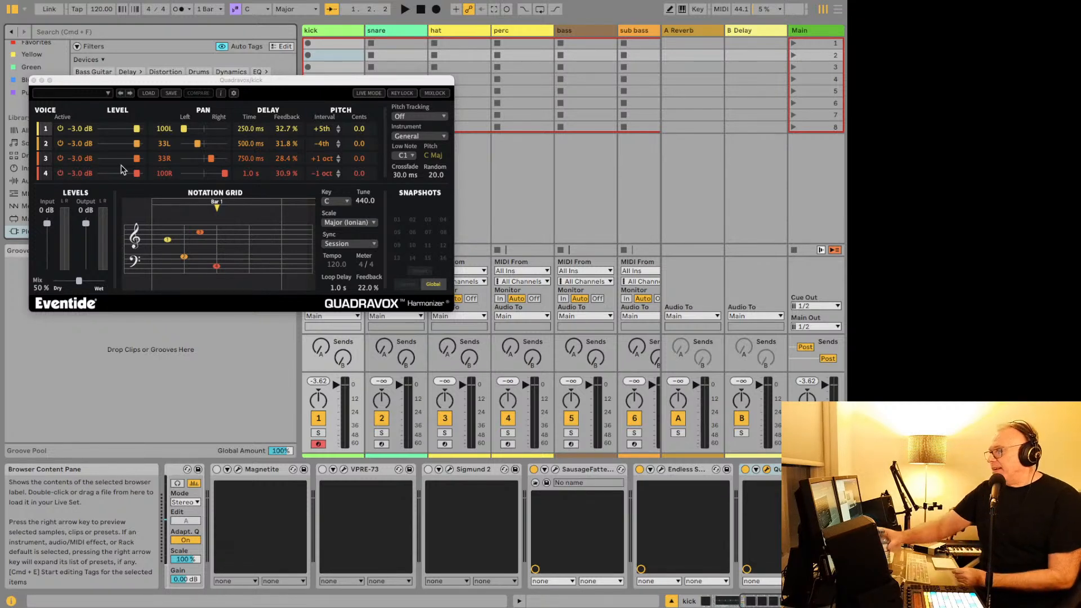
Step: Compare the kick sound with Quadravox bypassed and active, close its window and leave the device deactivated
{"action": "left_click", "coordinate": [745, 469]}
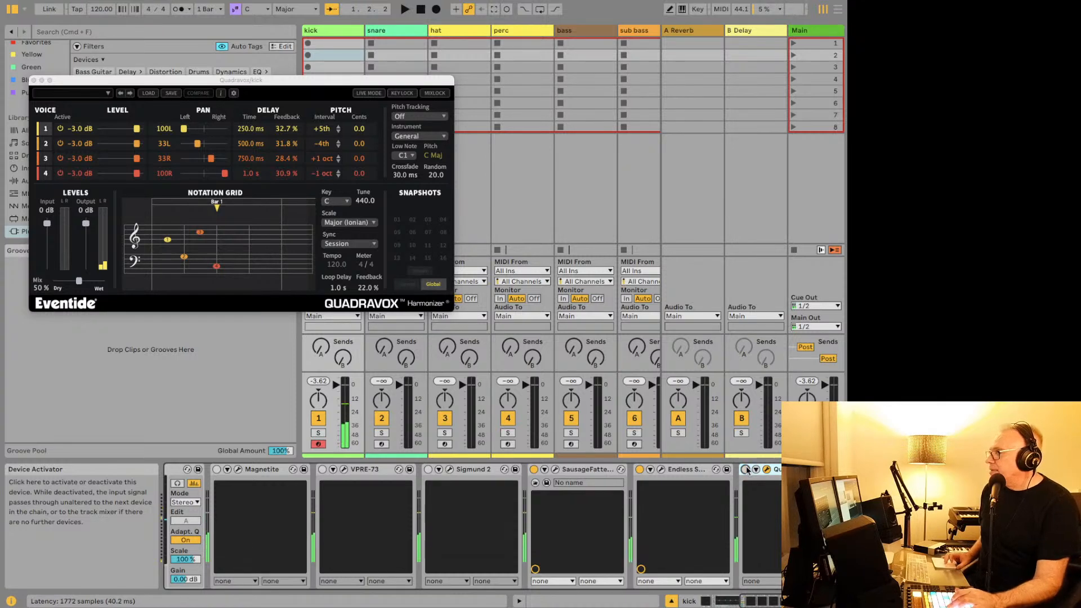
{"action": "left_click", "coordinate": [745, 469]}
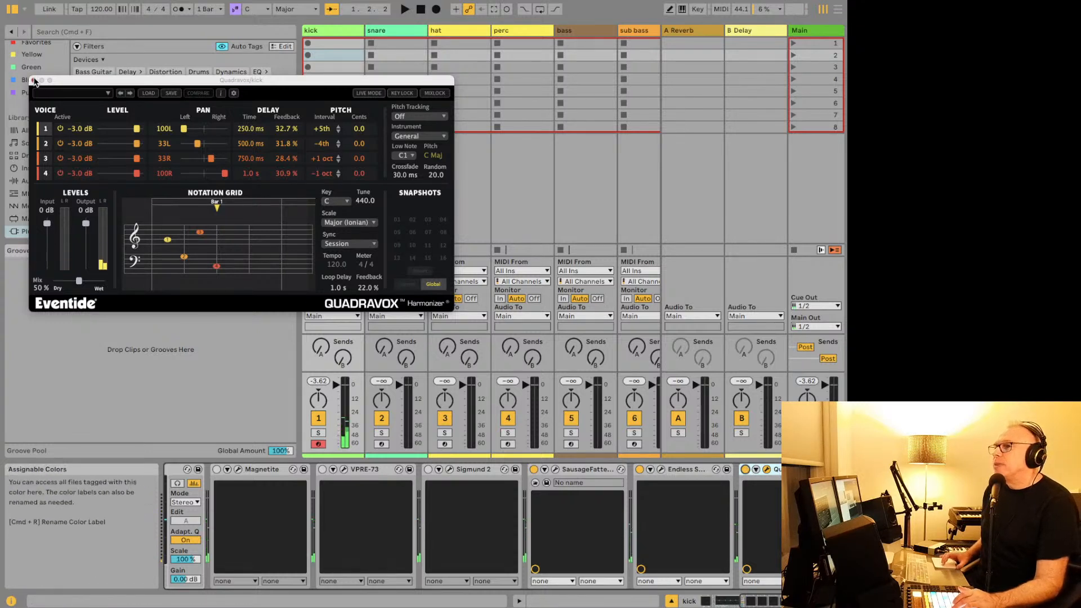
{"action": "left_click", "coordinate": [34, 80]}
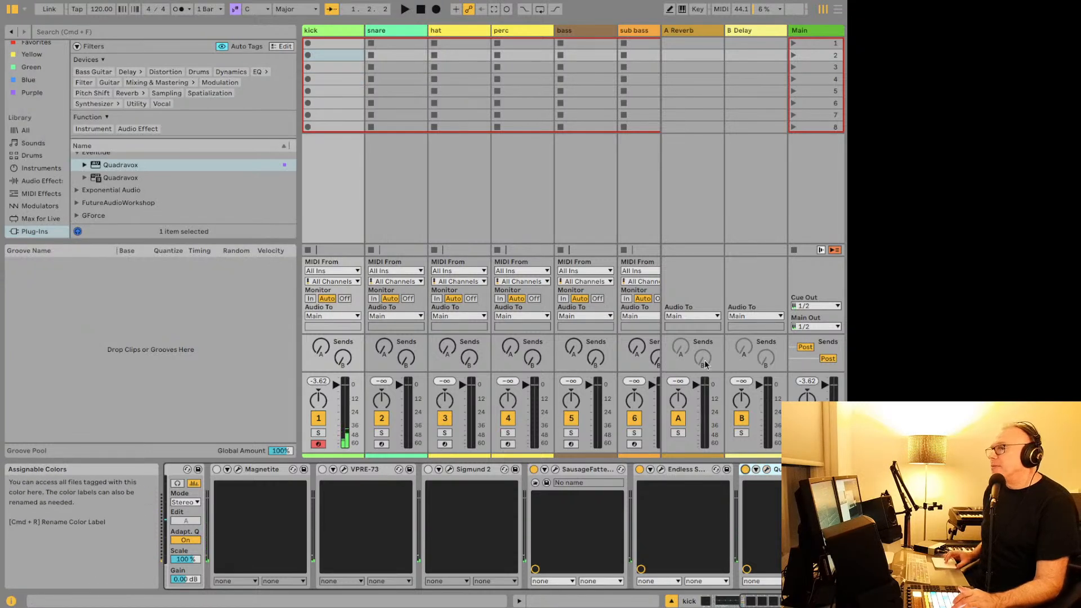
{"action": "left_click", "coordinate": [745, 472]}
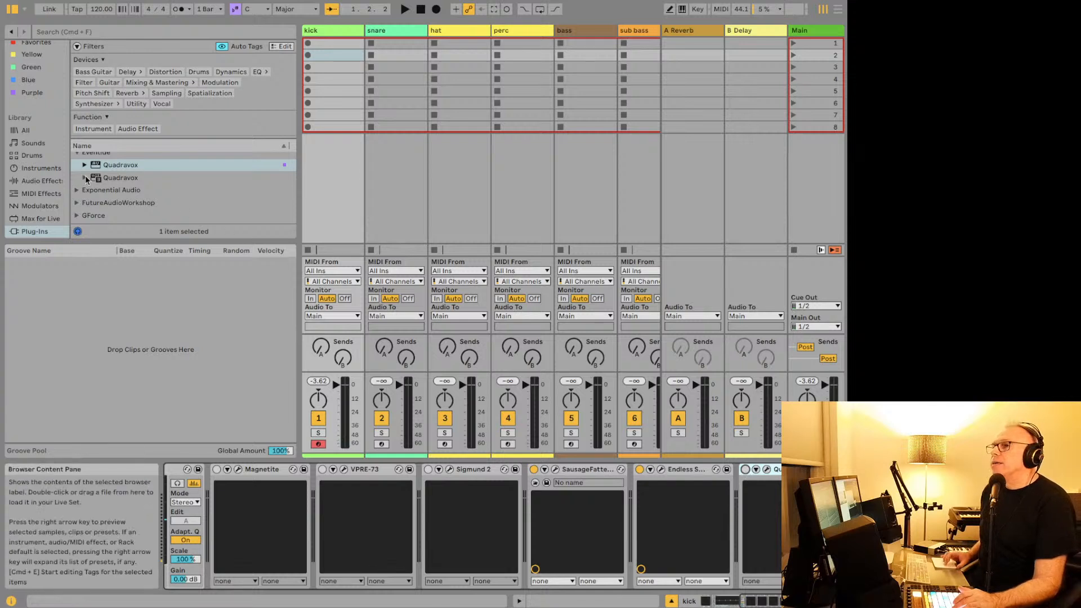
Step: Look through the plug-ins in the Exponential Audio and FutureAudioWorkshop groups
{"action": "left_click", "coordinate": [77, 189]}
{"action": "scroll", "coordinate": [121, 186], "scroll_direction": "down", "scroll_amount": 1}
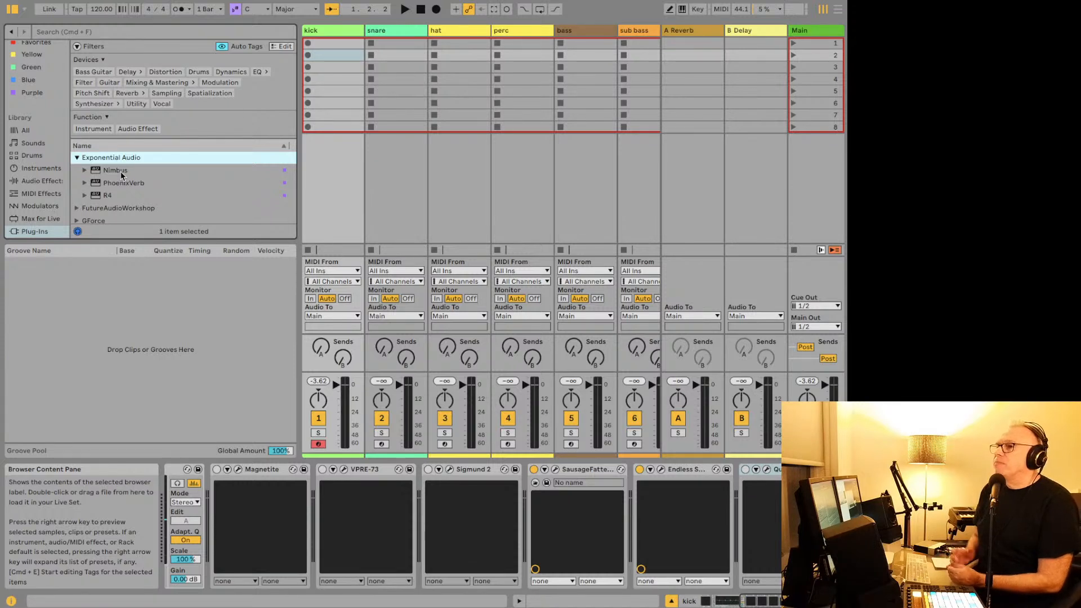
{"action": "scroll", "coordinate": [121, 175], "scroll_direction": "down", "scroll_amount": 1}
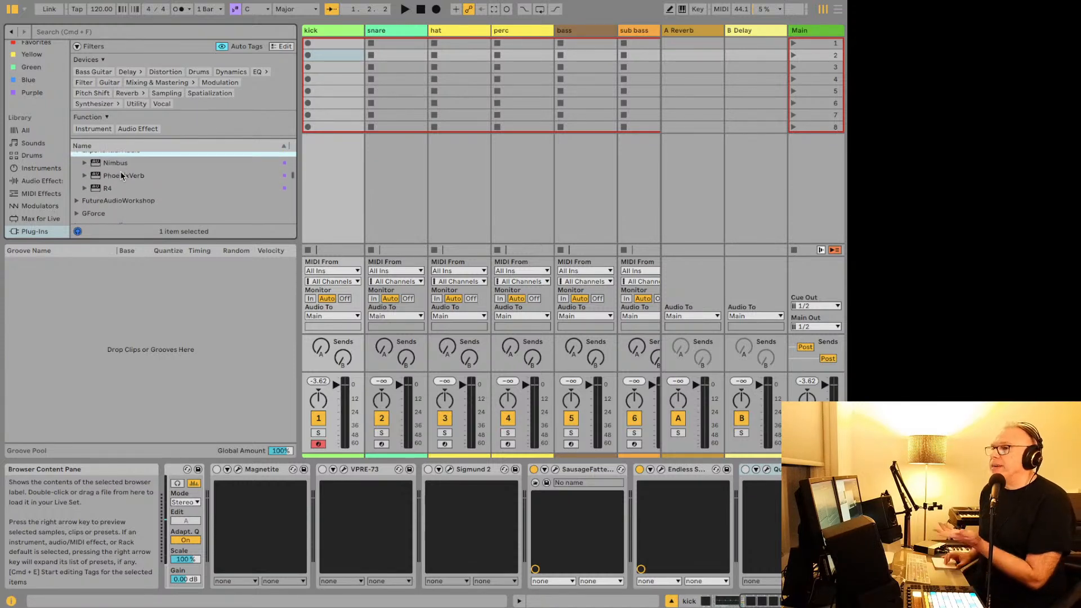
{"action": "scroll", "coordinate": [120, 172], "scroll_direction": "down", "scroll_amount": 2}
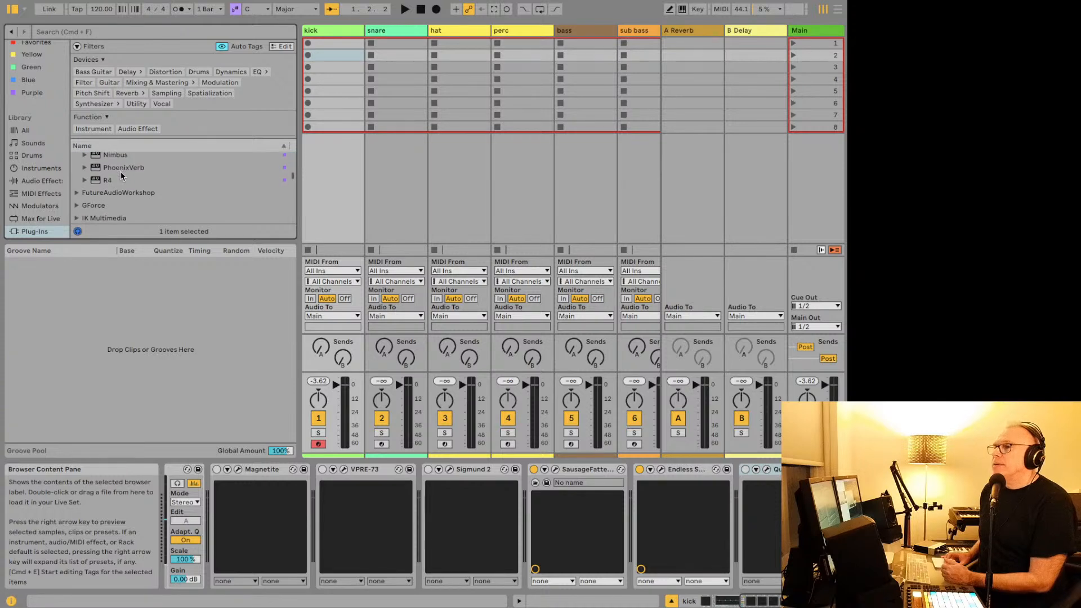
{"action": "left_click", "coordinate": [120, 171]}
{"action": "left_click", "coordinate": [121, 178]}
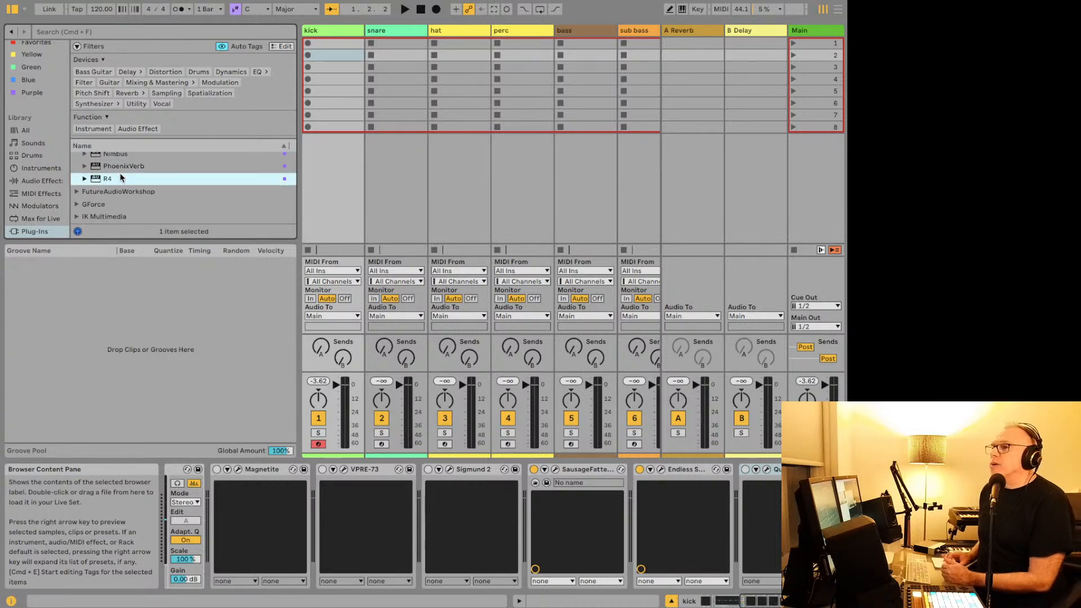
{"action": "scroll", "coordinate": [115, 178], "scroll_direction": "down", "scroll_amount": 1}
{"action": "left_click", "coordinate": [113, 178]}
{"action": "left_click", "coordinate": [78, 170]}
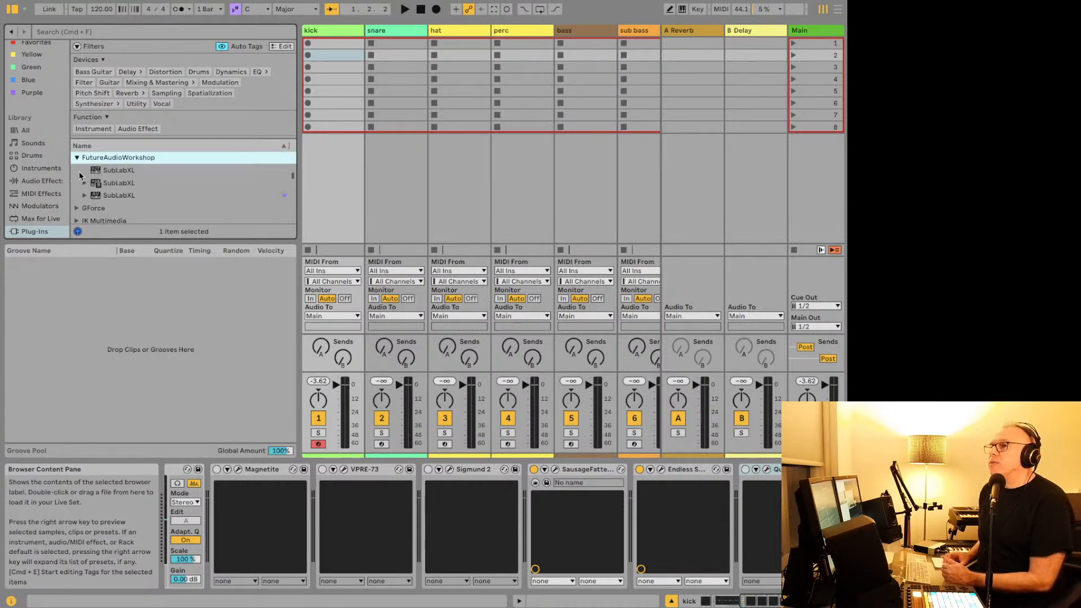
{"action": "left_click", "coordinate": [123, 195]}
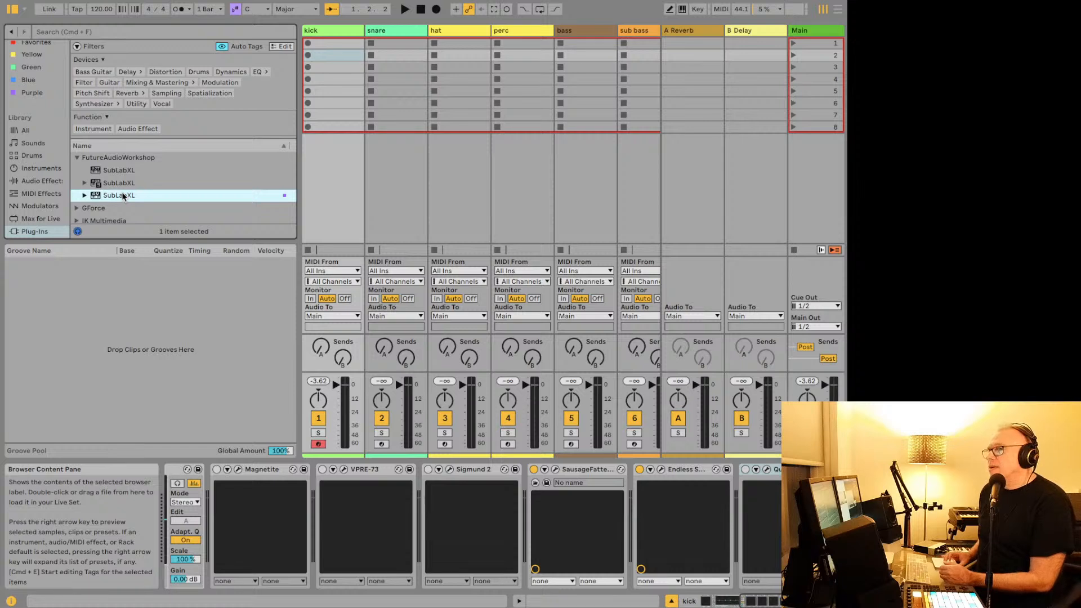
Step: Expand the GForce plug-in group and look through its instruments and effects
{"action": "left_click", "coordinate": [79, 187]}
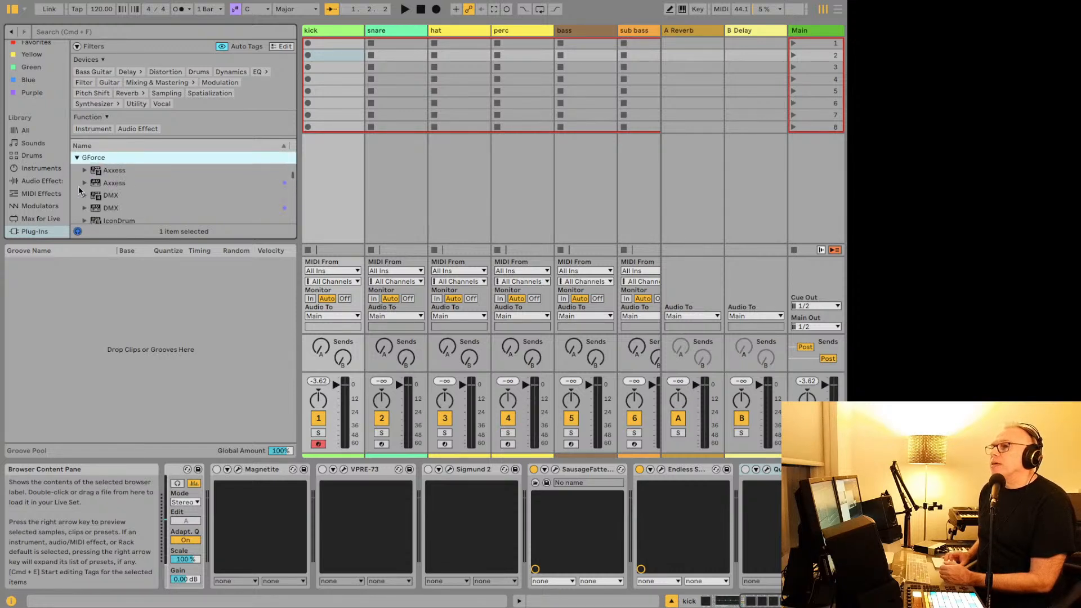
{"action": "scroll", "coordinate": [116, 189], "scroll_direction": "down", "scroll_amount": 2}
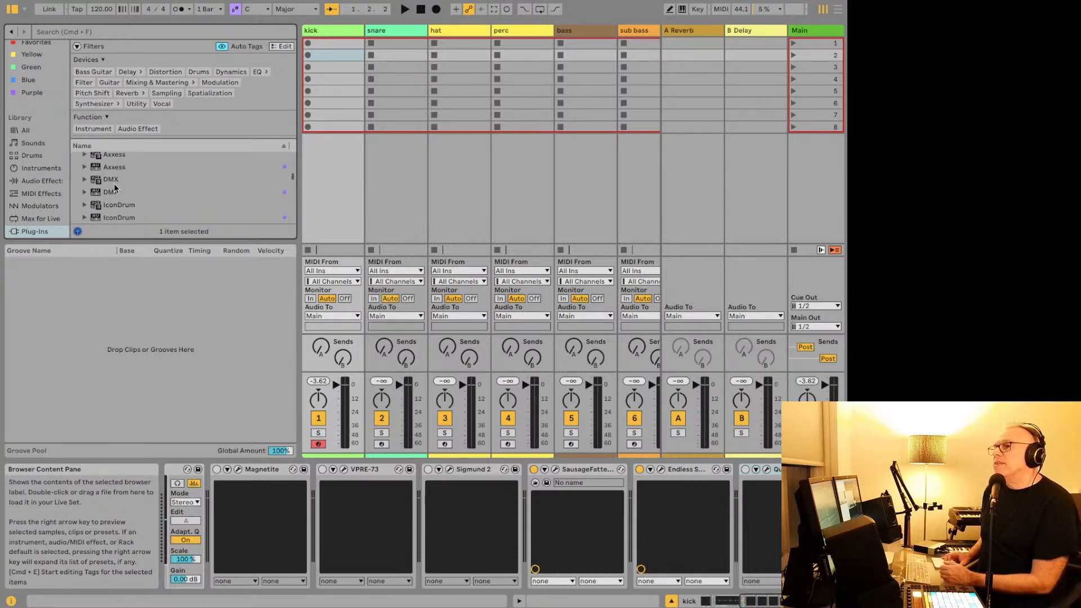
{"action": "scroll", "coordinate": [115, 188], "scroll_direction": "up", "scroll_amount": 1}
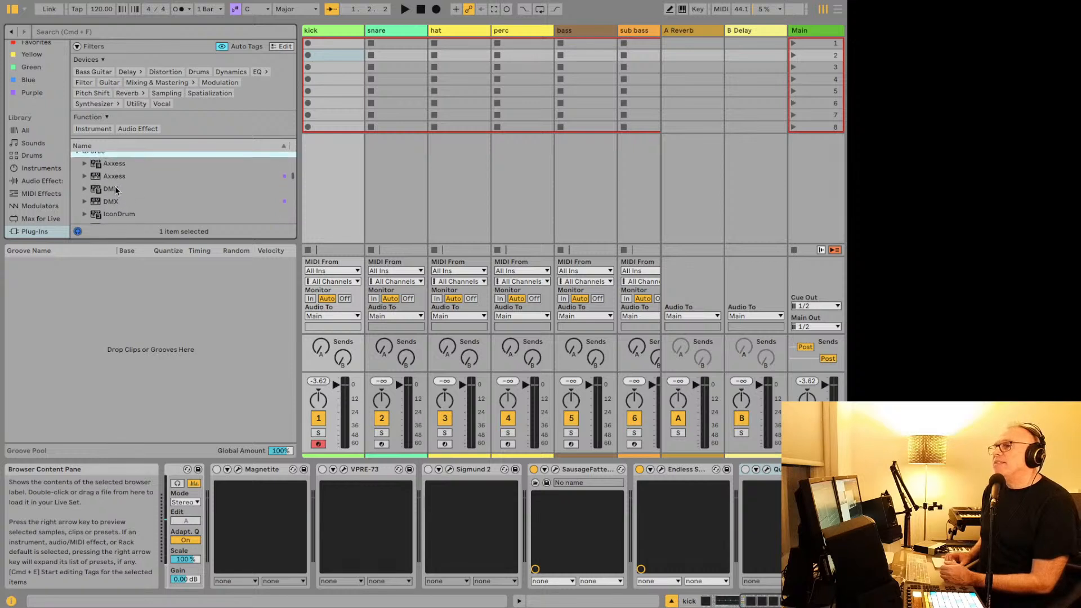
{"action": "scroll", "coordinate": [115, 190], "scroll_direction": "down", "scroll_amount": 2}
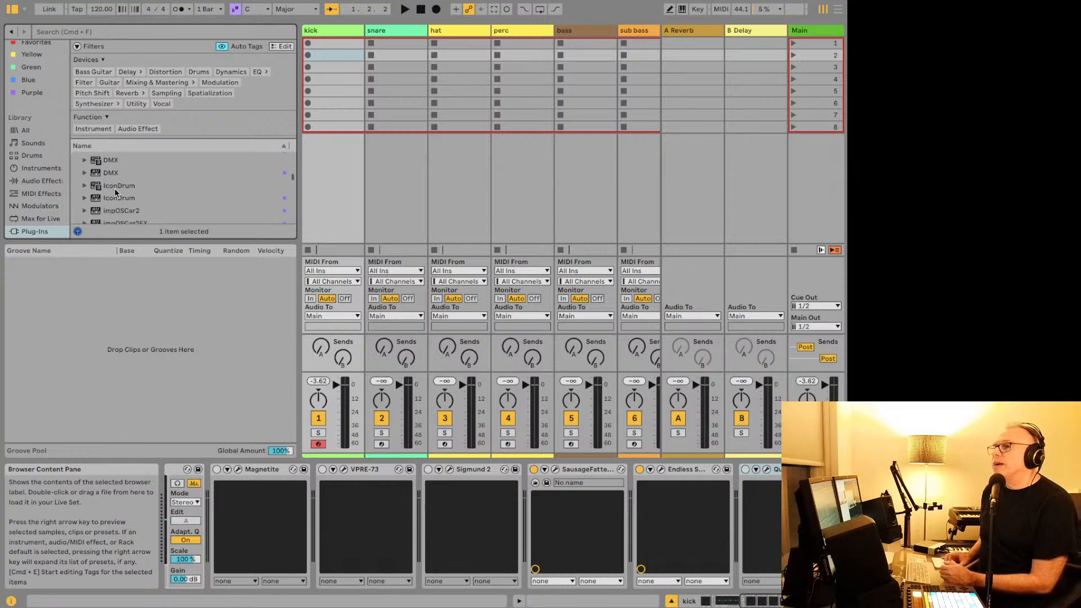
{"action": "scroll", "coordinate": [115, 191], "scroll_direction": "down", "scroll_amount": 1}
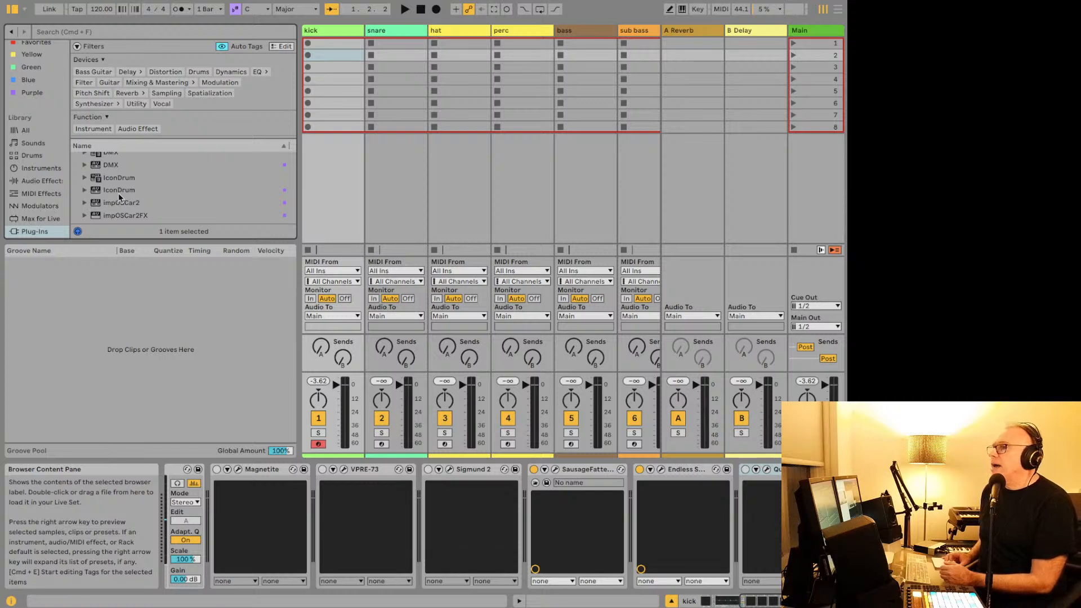
{"action": "left_click", "coordinate": [119, 191]}
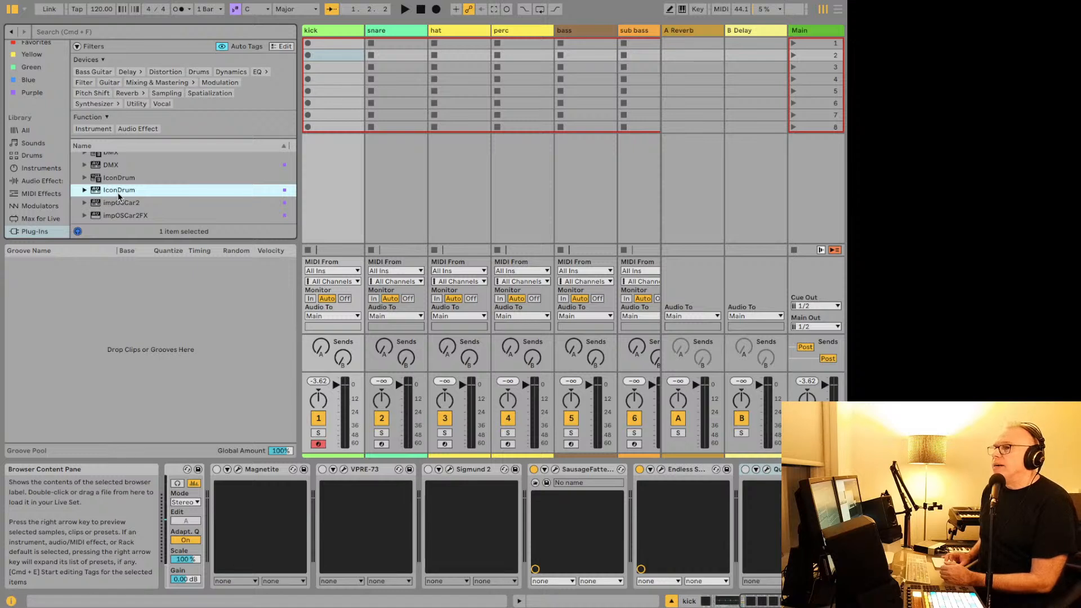
{"action": "scroll", "coordinate": [118, 193], "scroll_direction": "down", "scroll_amount": 2}
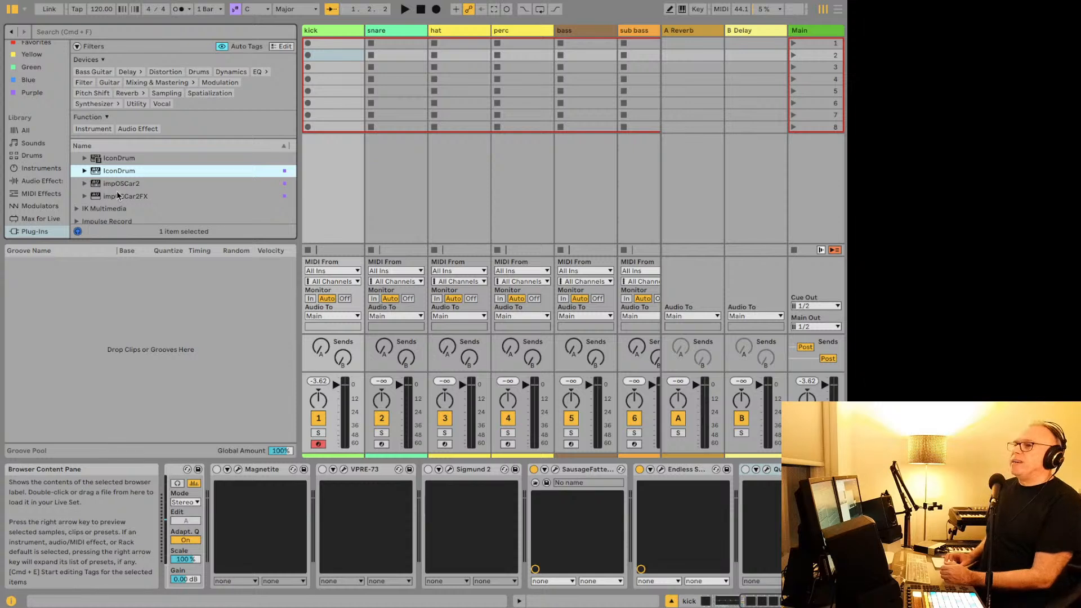
{"action": "scroll", "coordinate": [114, 191], "scroll_direction": "up", "scroll_amount": 5}
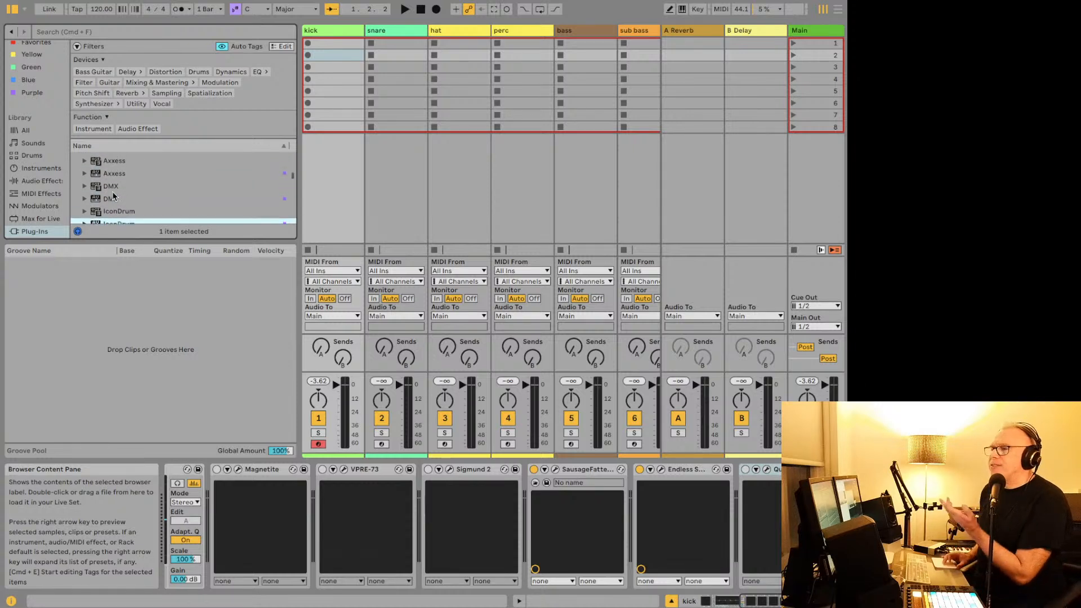
{"action": "scroll", "coordinate": [112, 194], "scroll_direction": "down", "scroll_amount": 1}
Step: Load GForce's Axxess onto the kick track and choose the Phoenix Ascend patch from its patch browser
{"action": "left_click", "coordinate": [117, 202]}
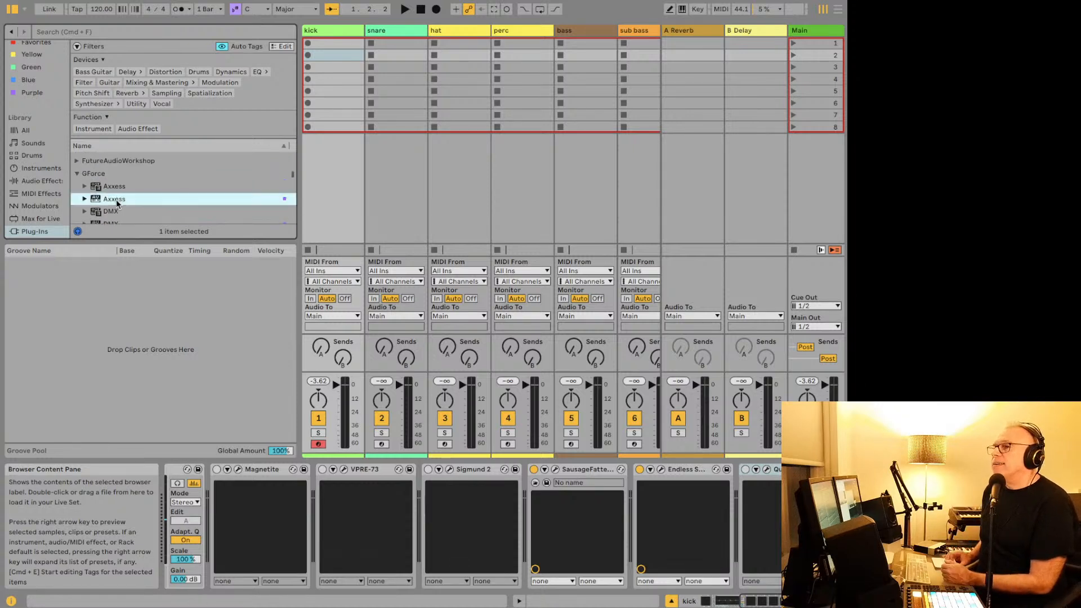
{"action": "double_click", "coordinate": [115, 200]}
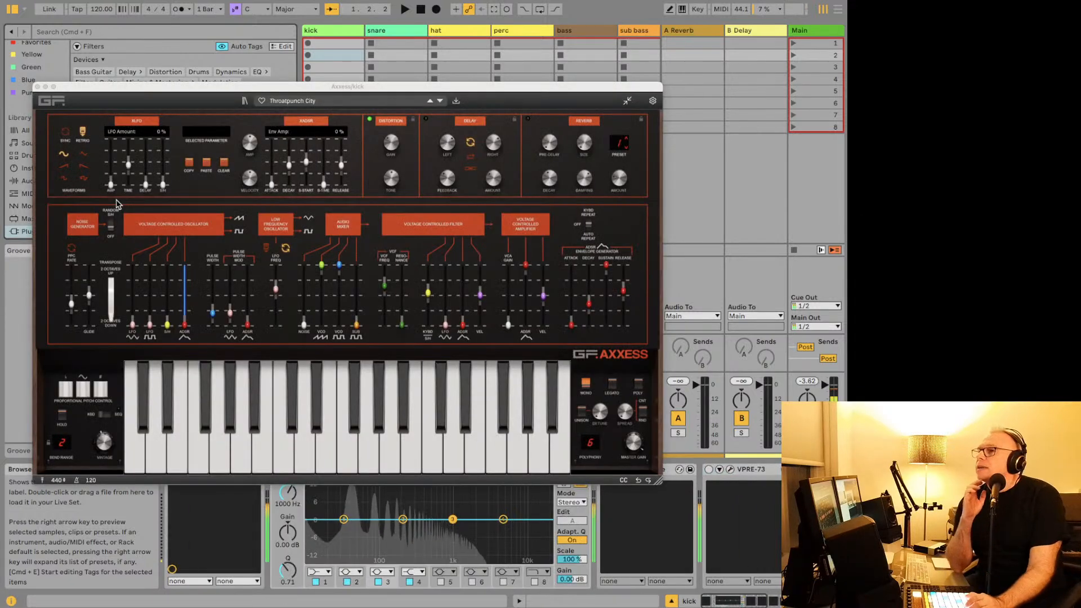
{"action": "left_click", "coordinate": [294, 103]}
{"action": "left_click", "coordinate": [294, 103]}
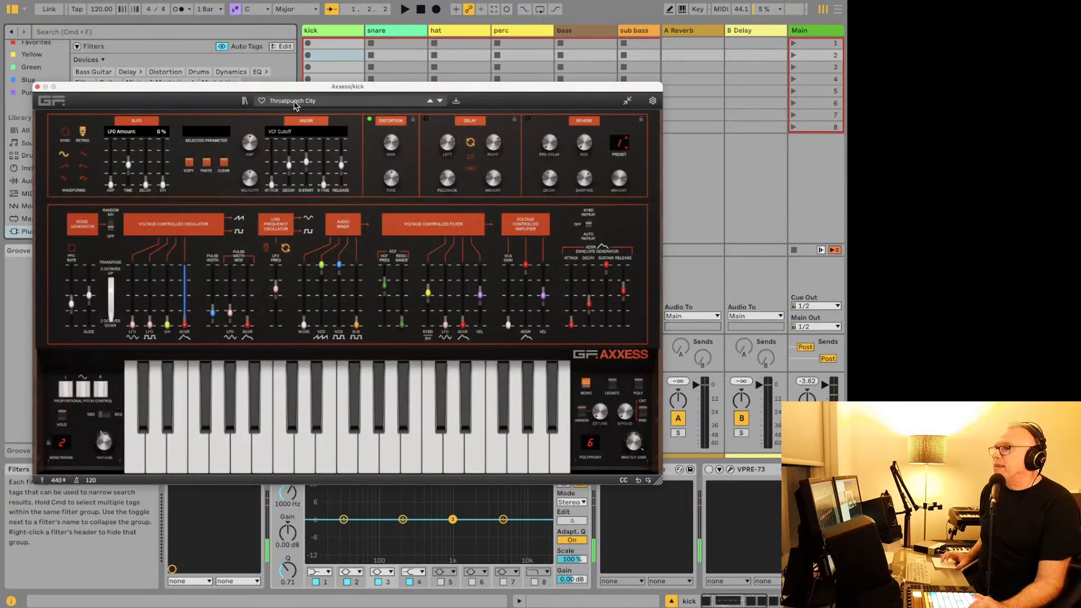
{"action": "left_click", "coordinate": [294, 103]}
{"action": "left_click", "coordinate": [533, 336]}
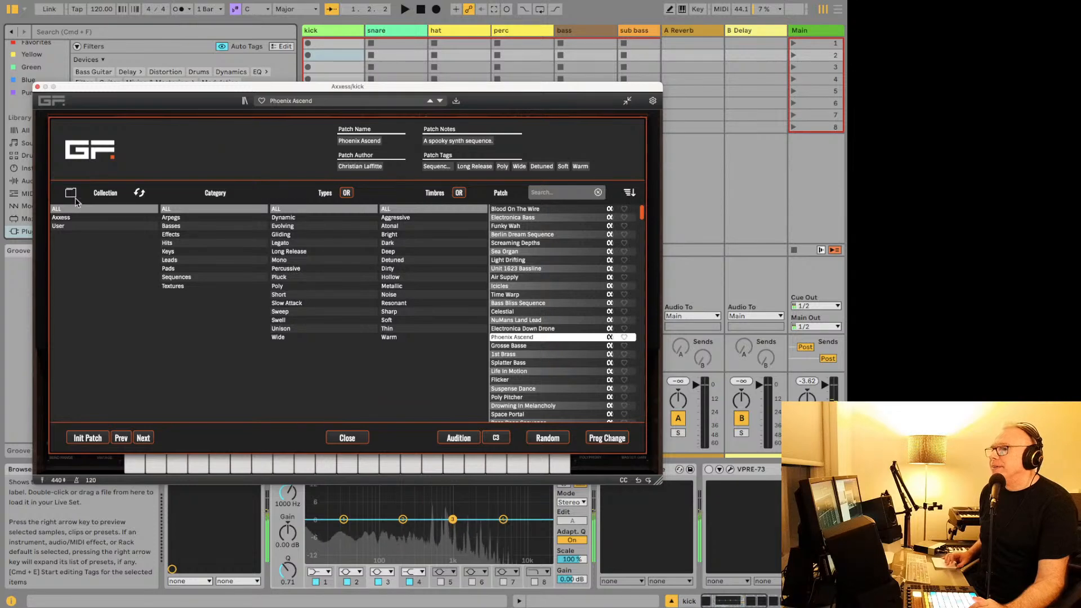
Step: Switch Axxess to the Grosse Basse patch and raise its VCF key tracking, VCO sine and square LFO modulation, and VCF LFO depth
{"action": "left_click", "coordinate": [347, 438]}
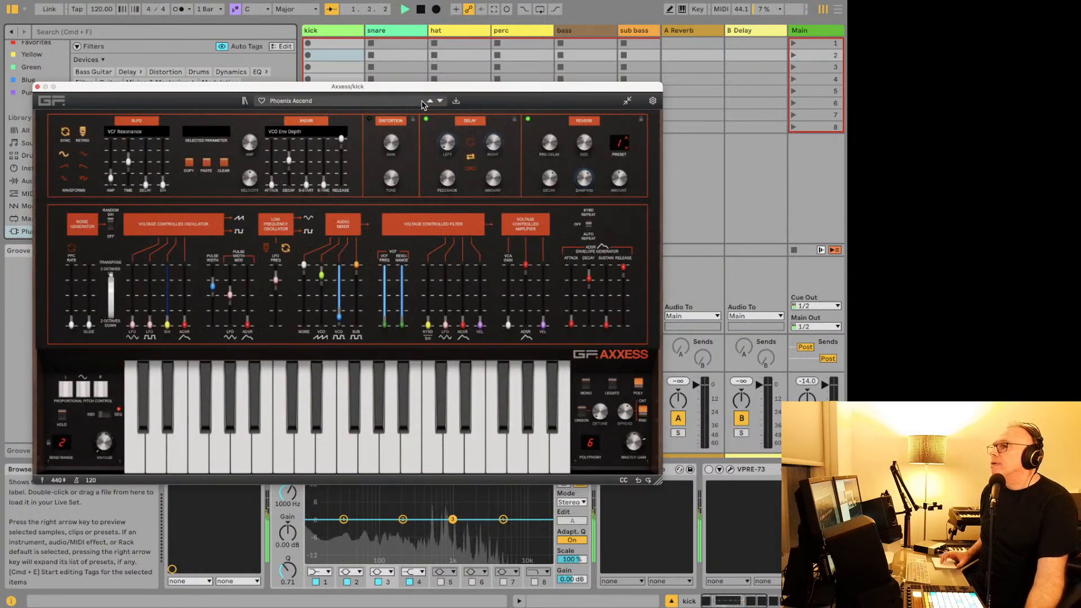
{"action": "left_click", "coordinate": [439, 102]}
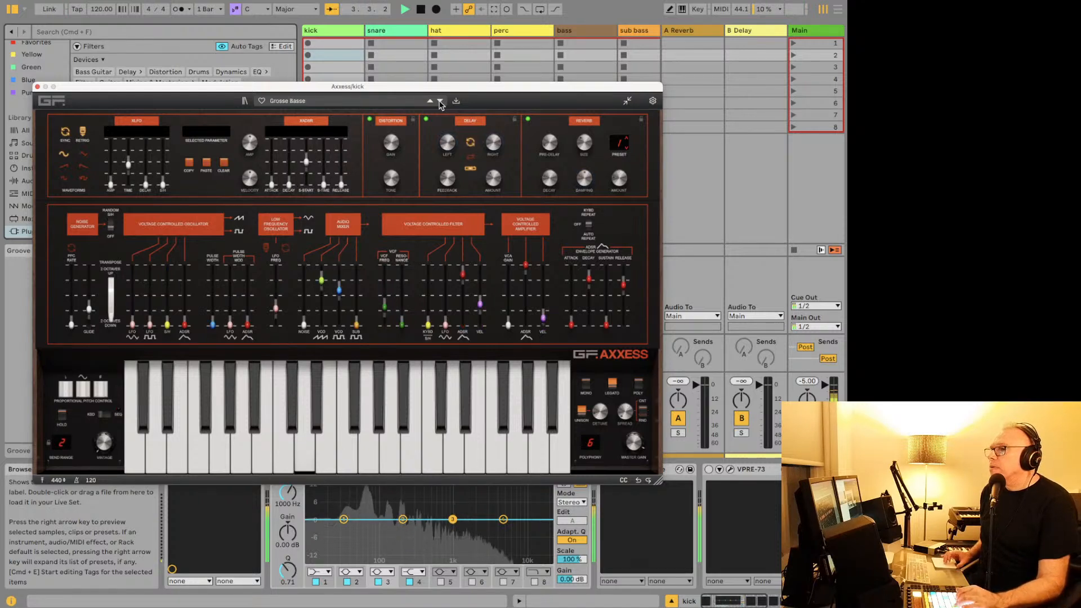
{"action": "left_click_drag", "start_coordinate": [427, 328], "coordinate": [429, 290]}
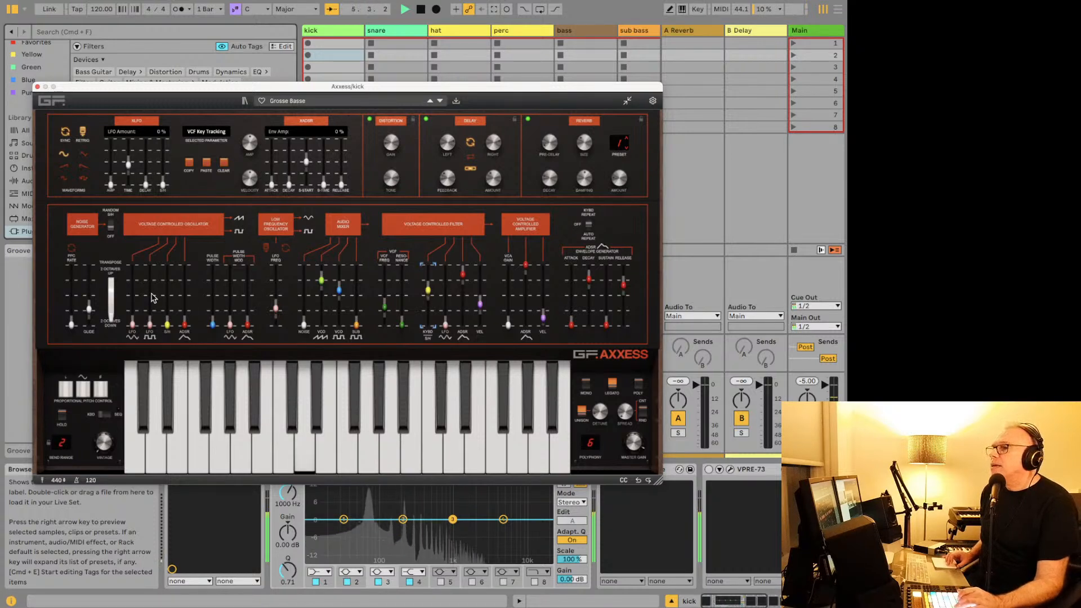
{"action": "left_click_drag", "start_coordinate": [147, 294], "coordinate": [134, 269]}
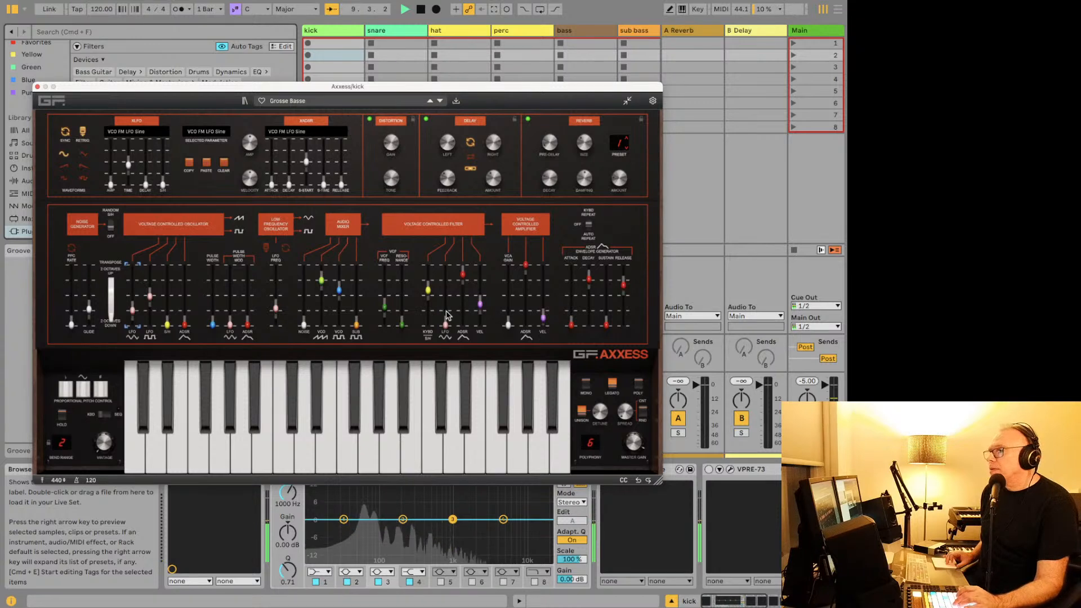
{"action": "left_click_drag", "start_coordinate": [445, 324], "coordinate": [447, 281]}
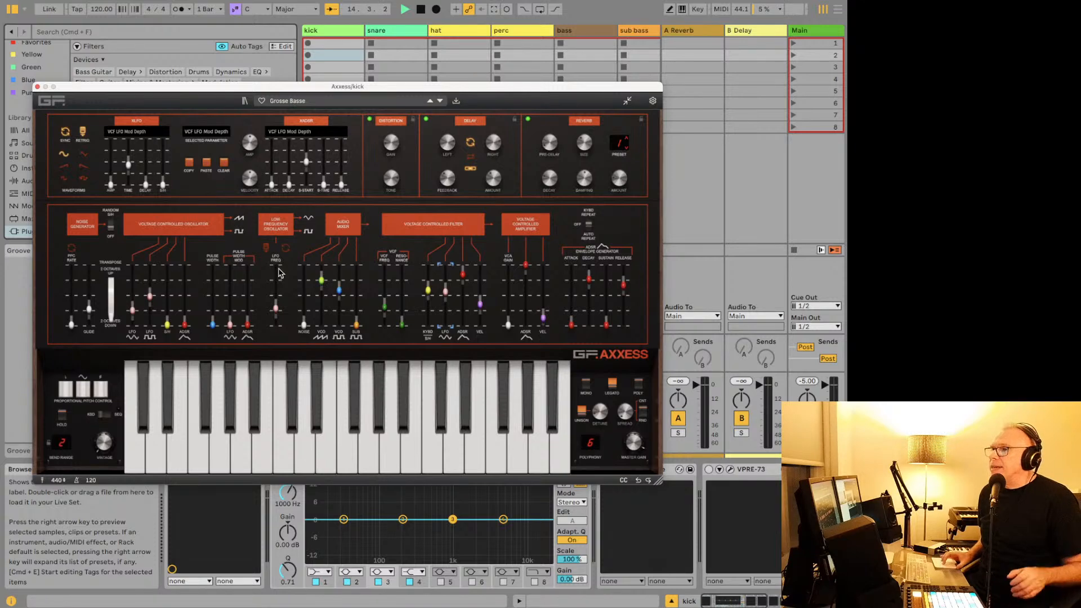
Step: Audition Drowning In Melancholy in the Axxess patch browser, load Bass Deep Sequence and return to the synth panel
{"action": "left_click", "coordinate": [307, 102]}
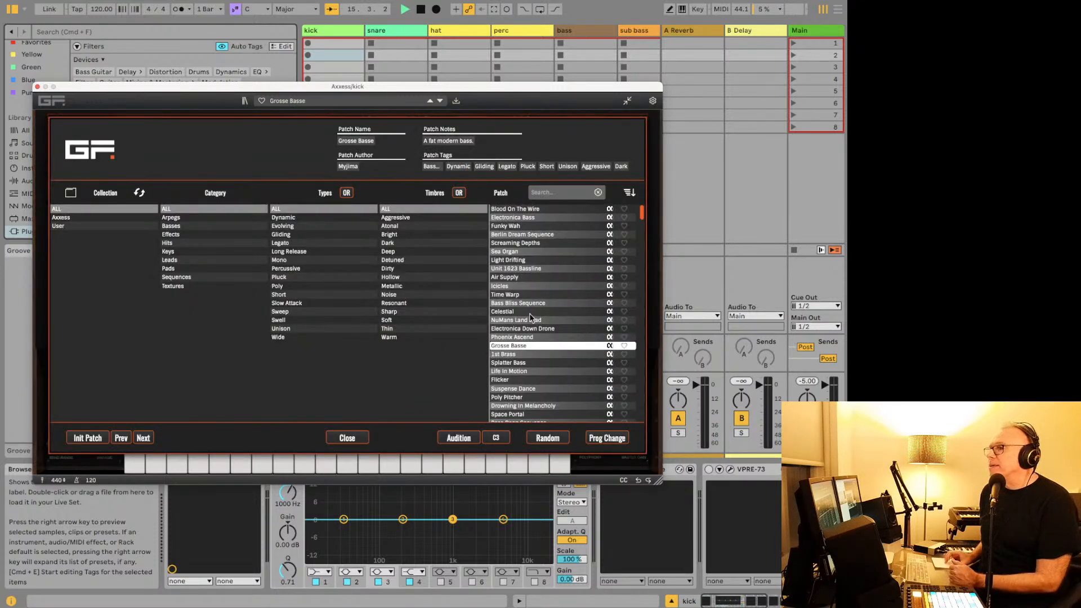
{"action": "scroll", "coordinate": [545, 385], "scroll_direction": "down", "scroll_amount": 2}
{"action": "left_click", "coordinate": [535, 379]}
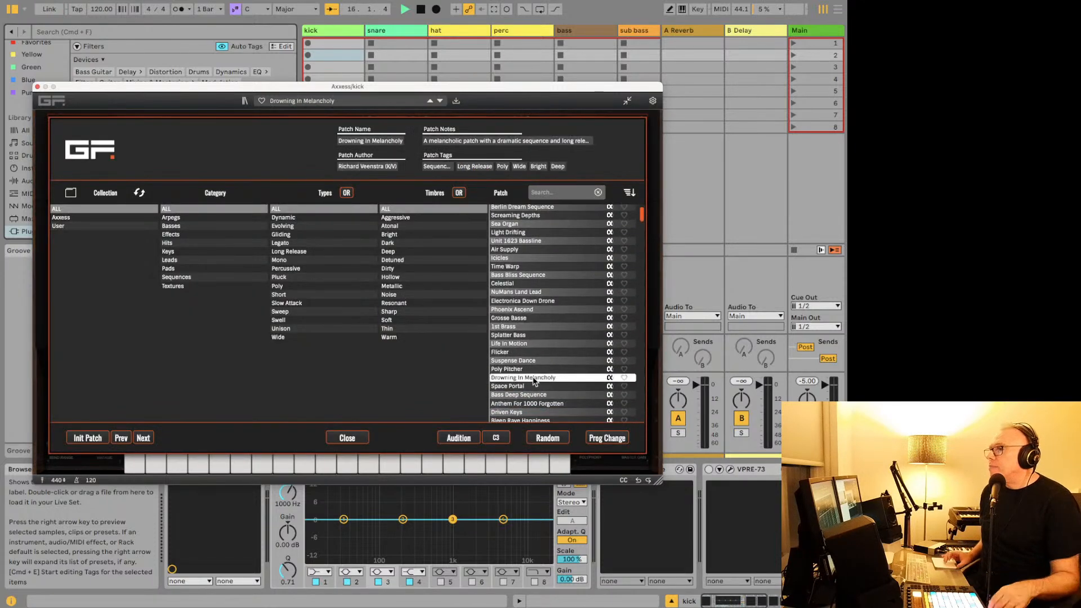
{"action": "left_click", "coordinate": [529, 395]}
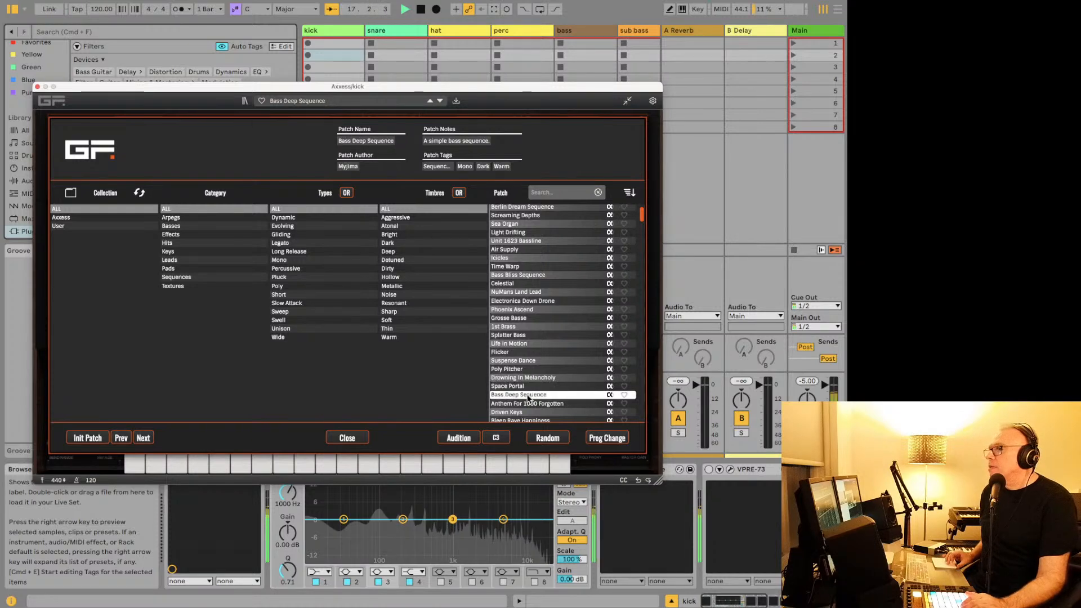
{"action": "left_click", "coordinate": [345, 437]}
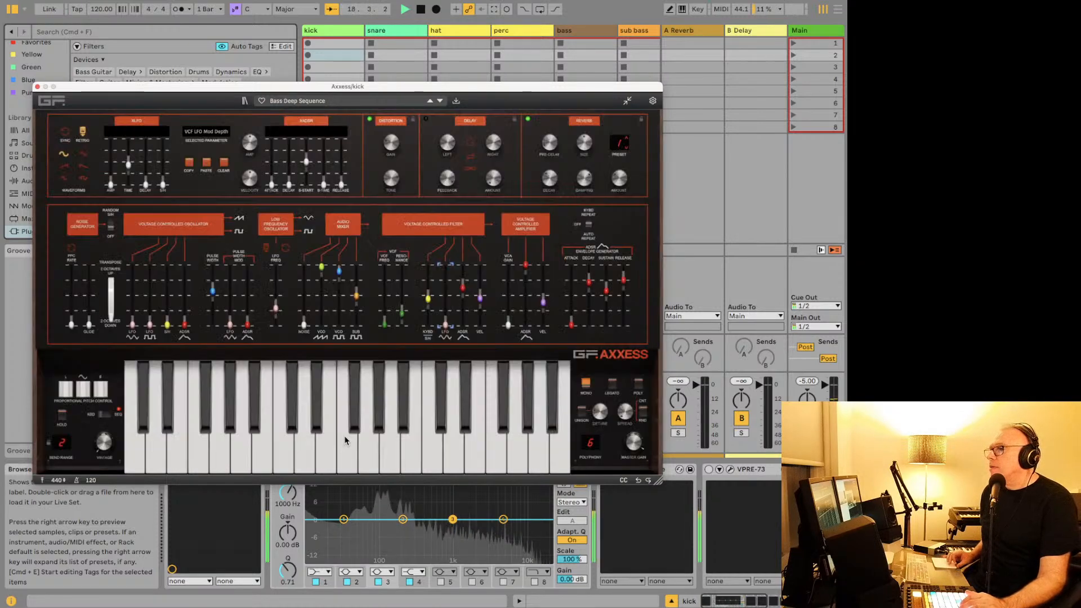
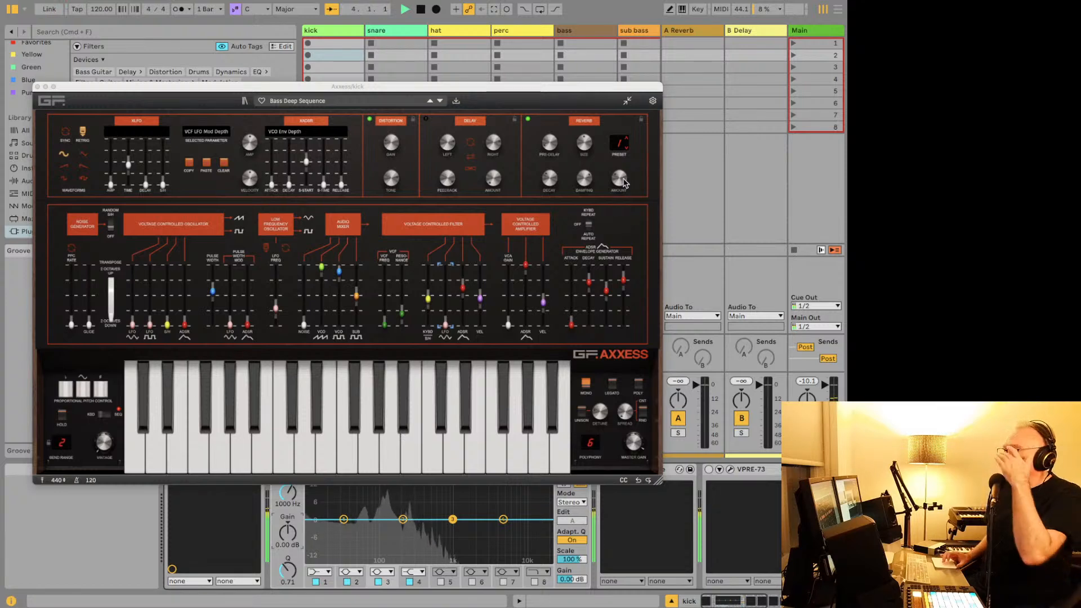
Step: Set Axxess's master volume to -INF dB and move its window aside to look through the remaining GForce plug-ins
{"action": "left_click", "coordinate": [627, 450]}
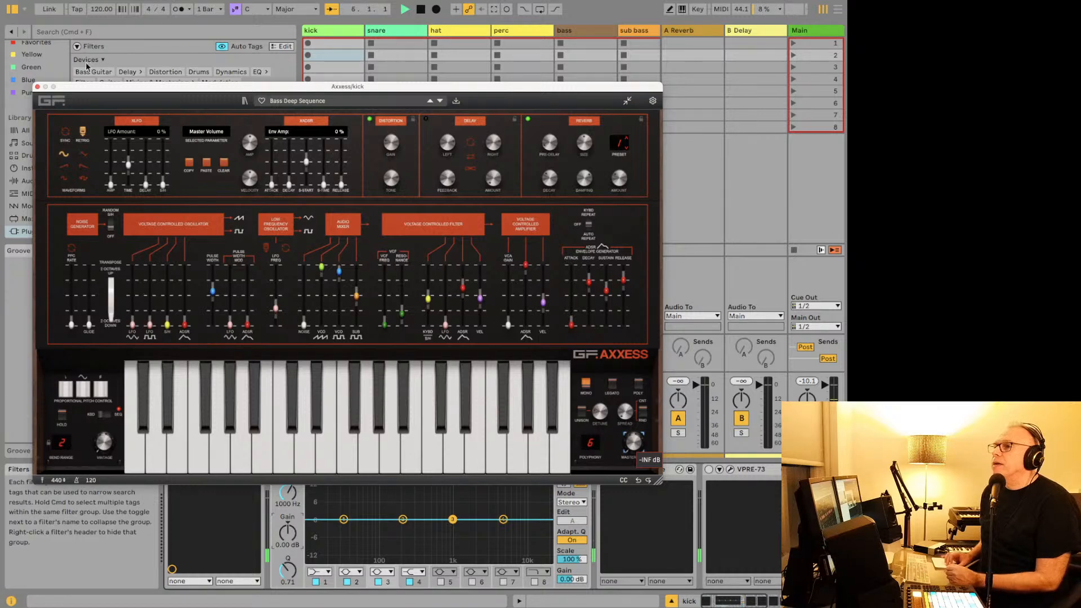
{"action": "left_click_drag", "start_coordinate": [93, 89], "coordinate": [311, 52]}
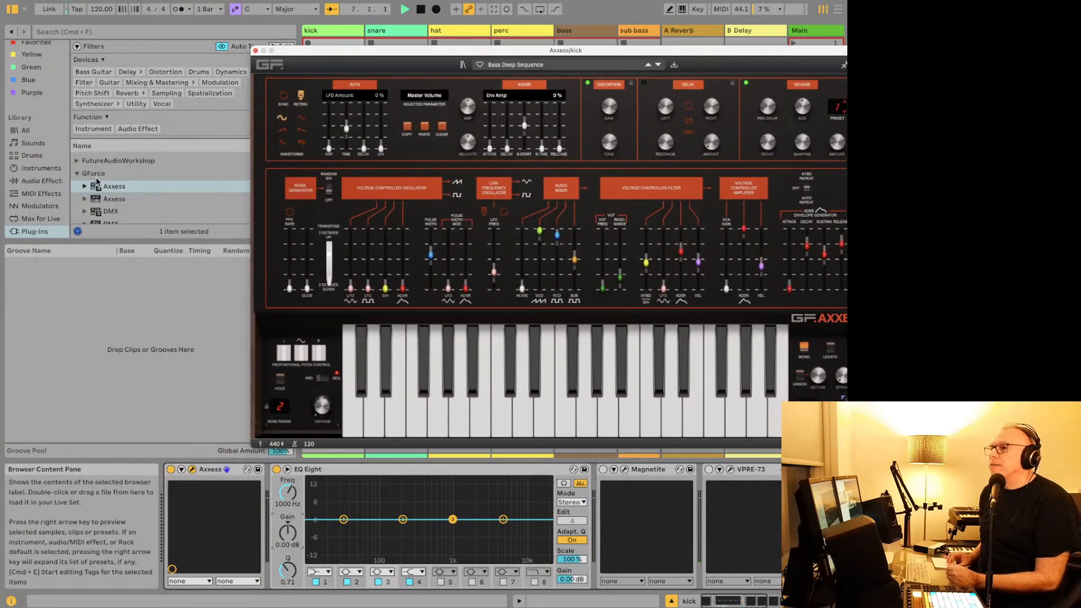
{"action": "scroll", "coordinate": [131, 198], "scroll_direction": "down", "scroll_amount": 5}
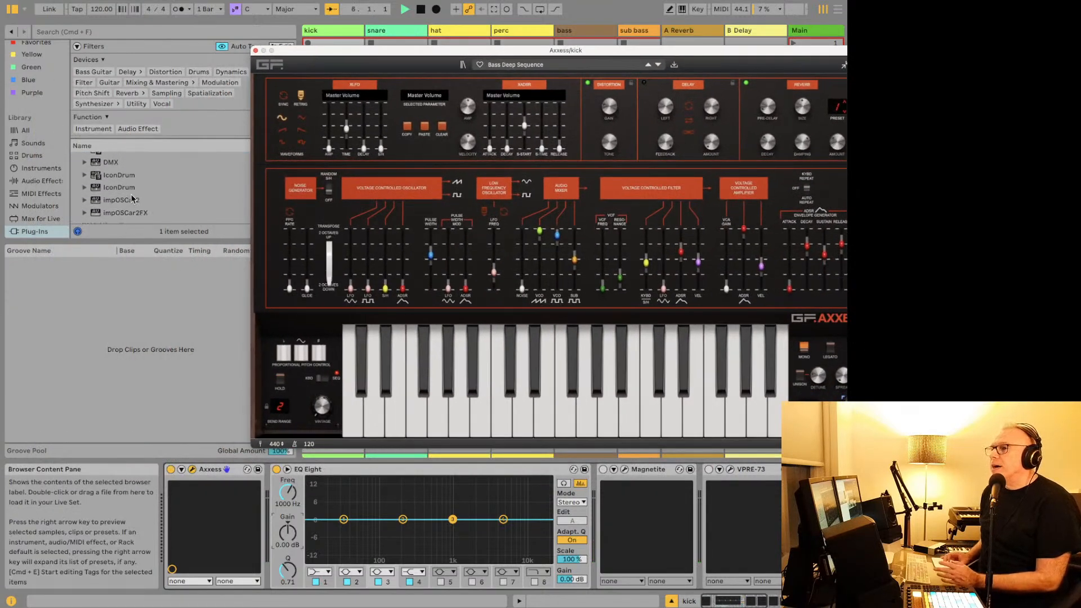
{"action": "scroll", "coordinate": [131, 198], "scroll_direction": "up", "scroll_amount": 1}
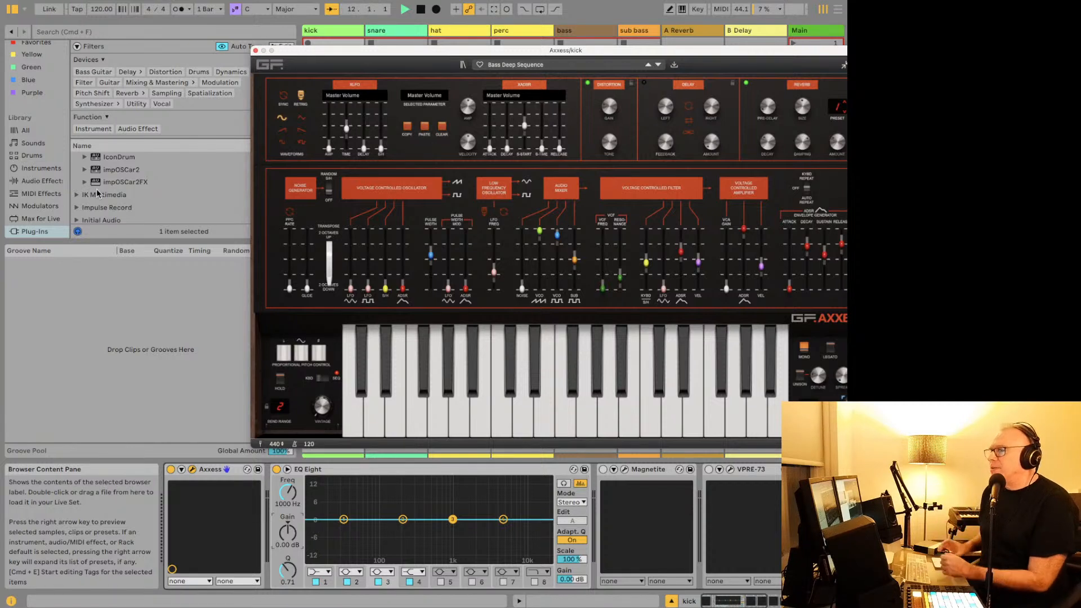
Step: Add the Bass One plug-in from the IK Multimedia folder to the kick track's device chain
{"action": "left_click", "coordinate": [86, 195]}
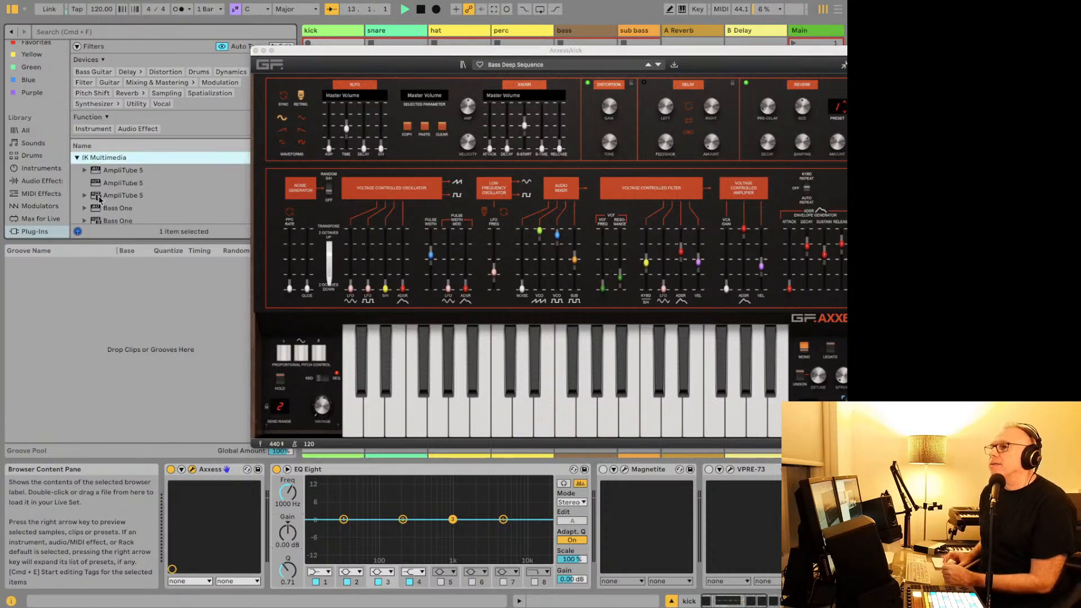
{"action": "scroll", "coordinate": [114, 186], "scroll_direction": "down", "scroll_amount": 1}
{"action": "scroll", "coordinate": [114, 191], "scroll_direction": "up", "scroll_amount": 1}
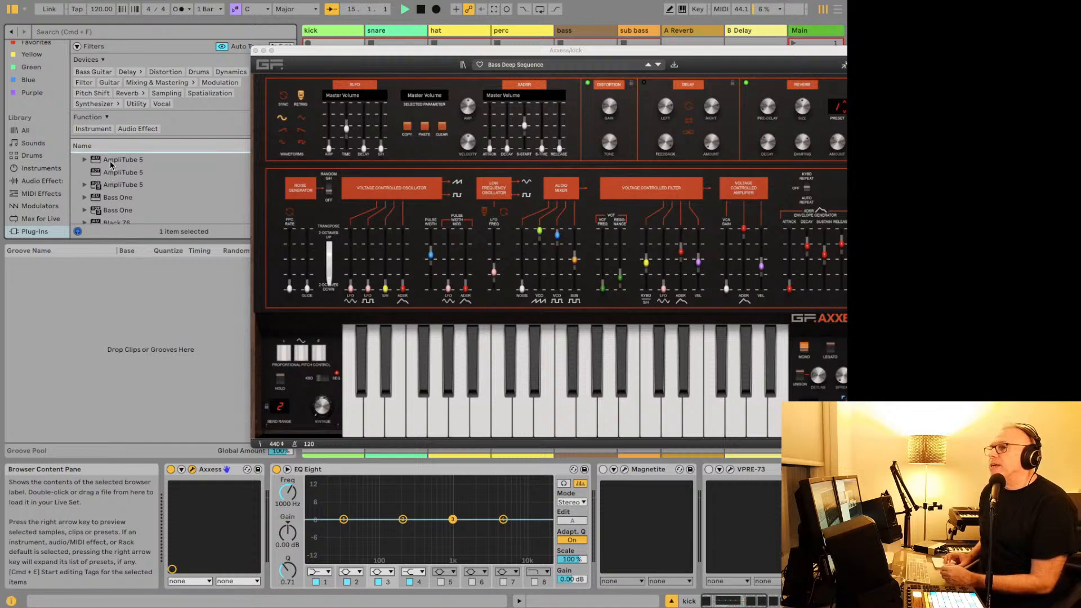
{"action": "scroll", "coordinate": [116, 172], "scroll_direction": "down", "scroll_amount": 1}
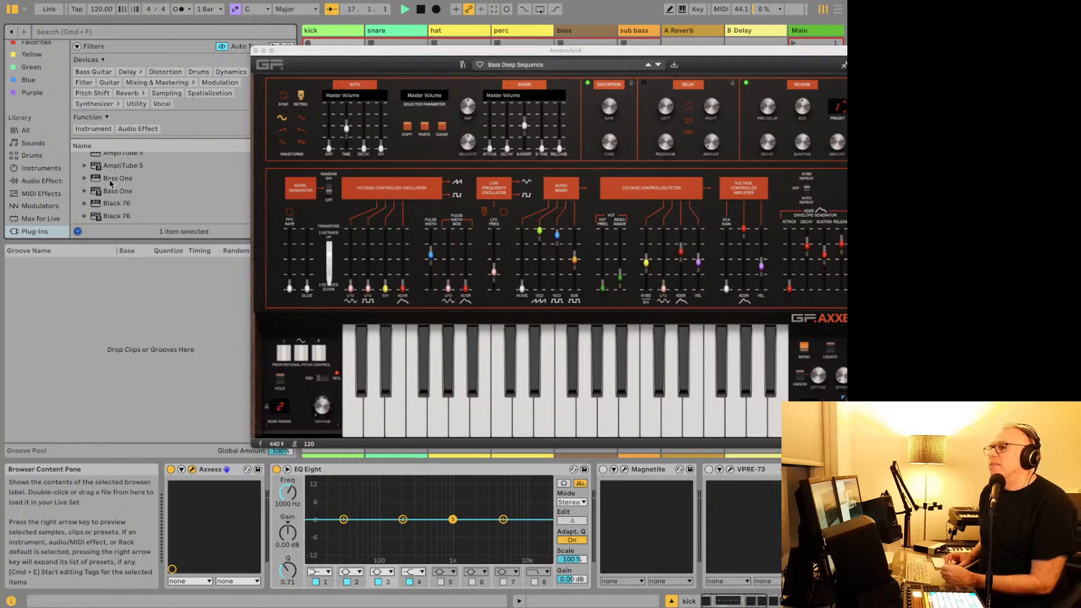
{"action": "left_click", "coordinate": [111, 181]}
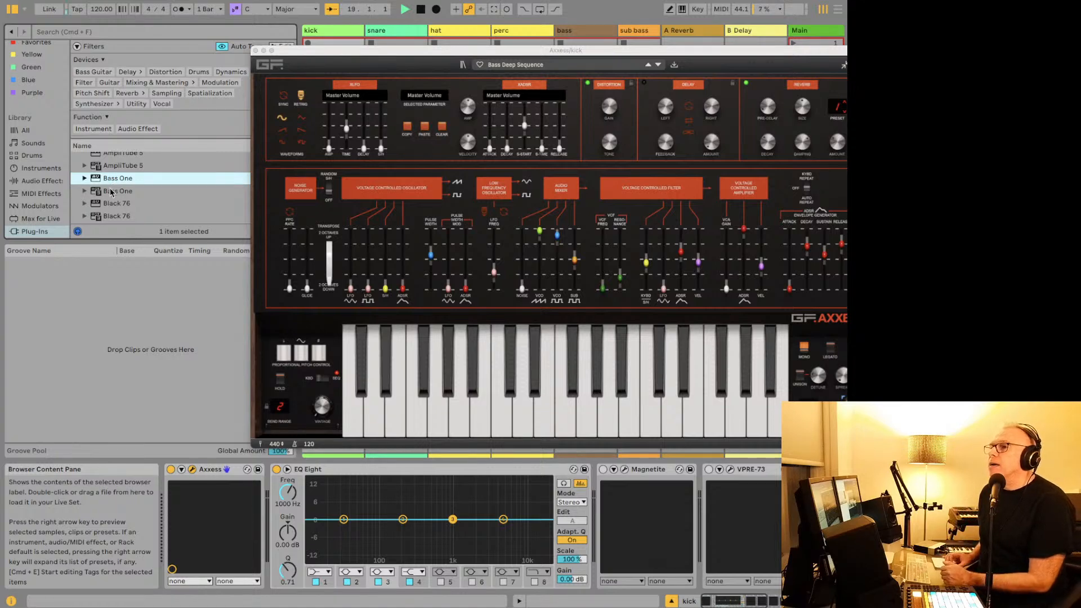
{"action": "double_click", "coordinate": [109, 179]}
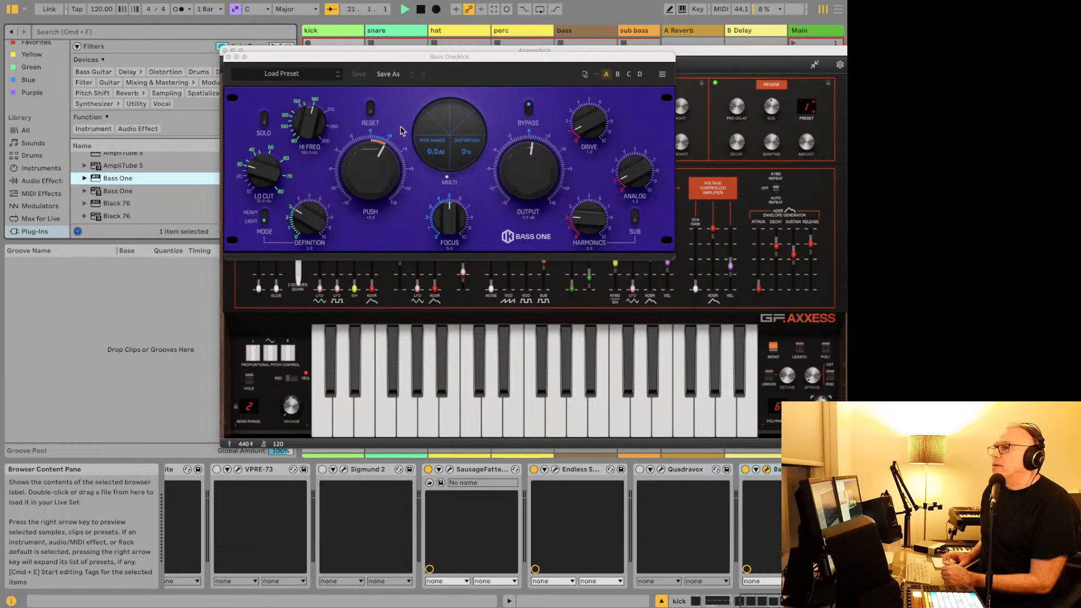
Step: Bring up the Axxess instrument at the start of the kick track's device chain and play its Bass Deep Sequence preset
{"action": "left_click", "coordinate": [699, 55]}
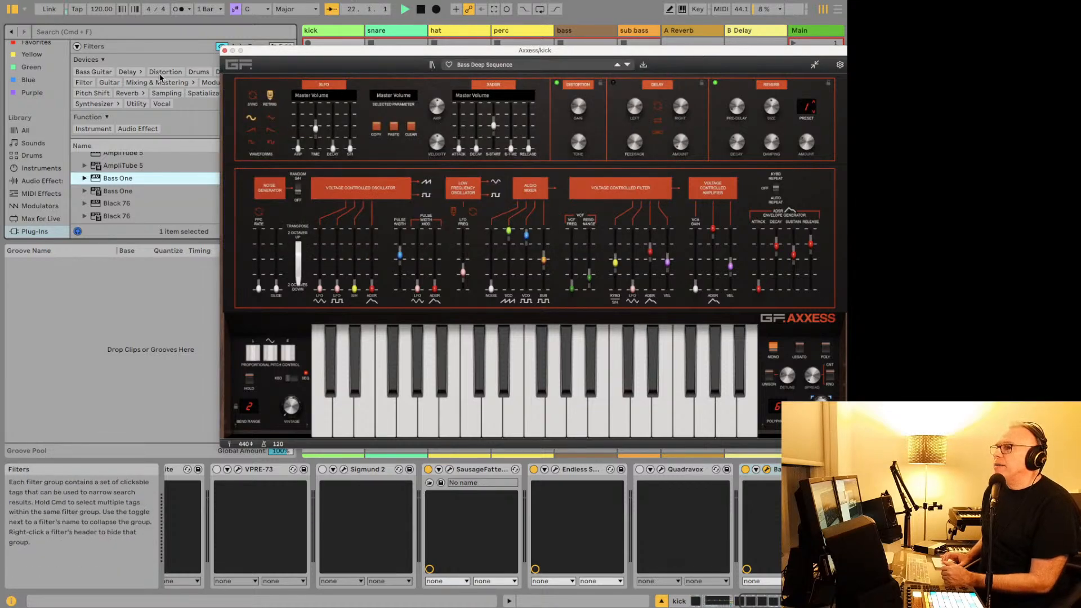
{"action": "left_click", "coordinate": [225, 51]}
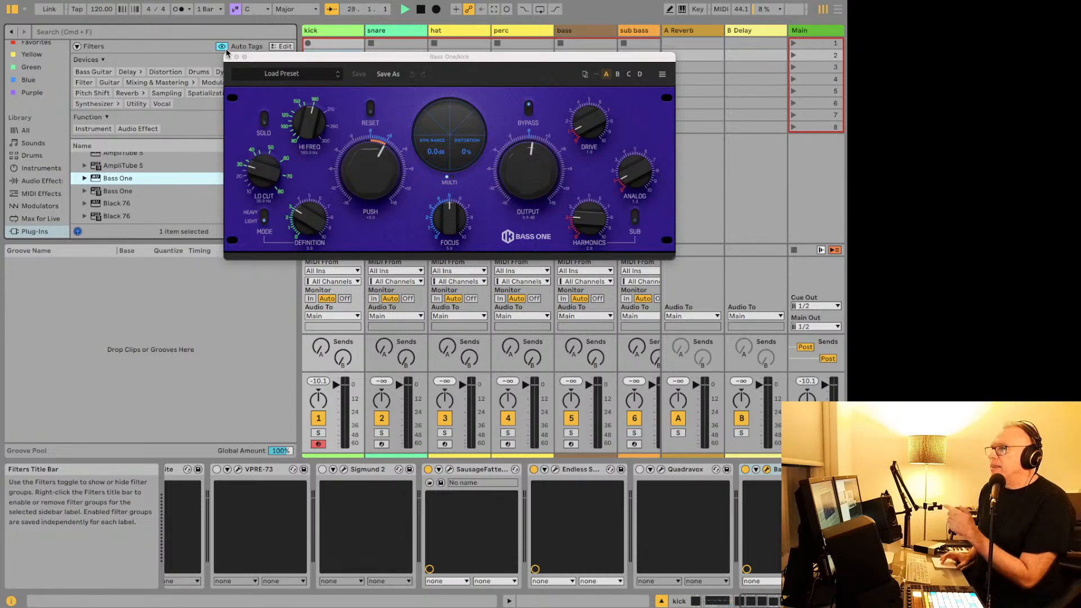
{"action": "scroll", "coordinate": [249, 485], "scroll_direction": "left", "scroll_amount": 5}
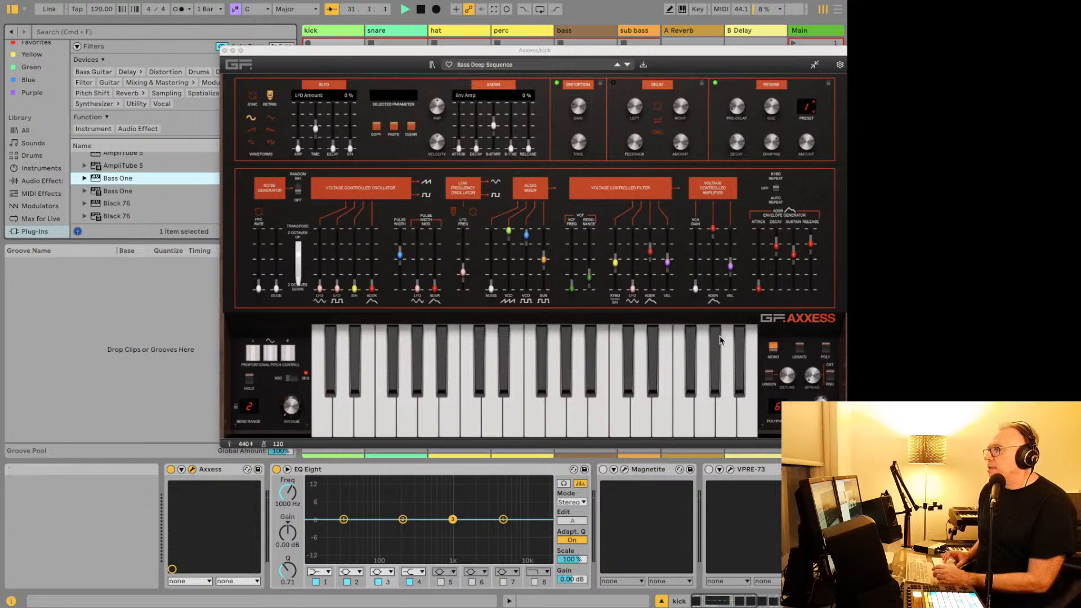
{"action": "left_click", "coordinate": [821, 400]}
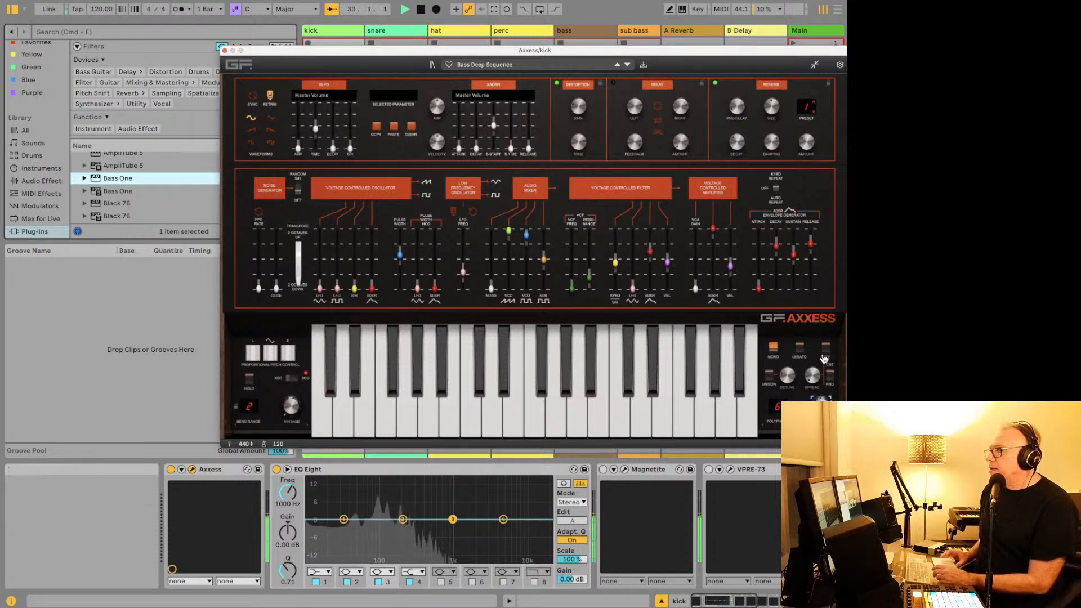
Step: Deactivate and reactivate Bass One on the kick track to compare the sound with and without it
{"action": "scroll", "coordinate": [609, 498], "scroll_direction": "down", "scroll_amount": 5}
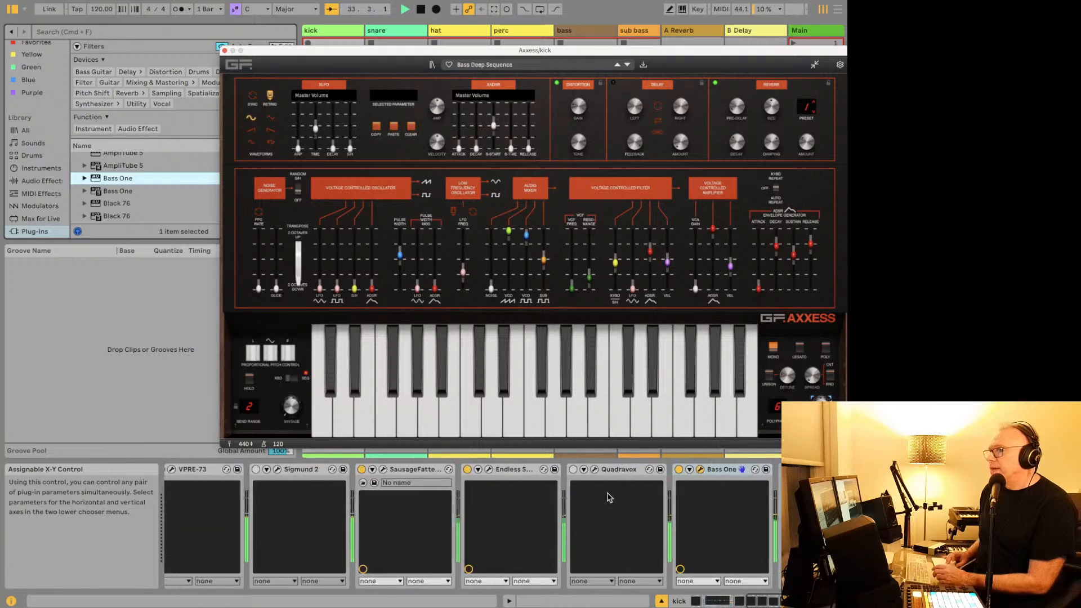
{"action": "left_click", "coordinate": [678, 471]}
{"action": "left_click", "coordinate": [678, 470]}
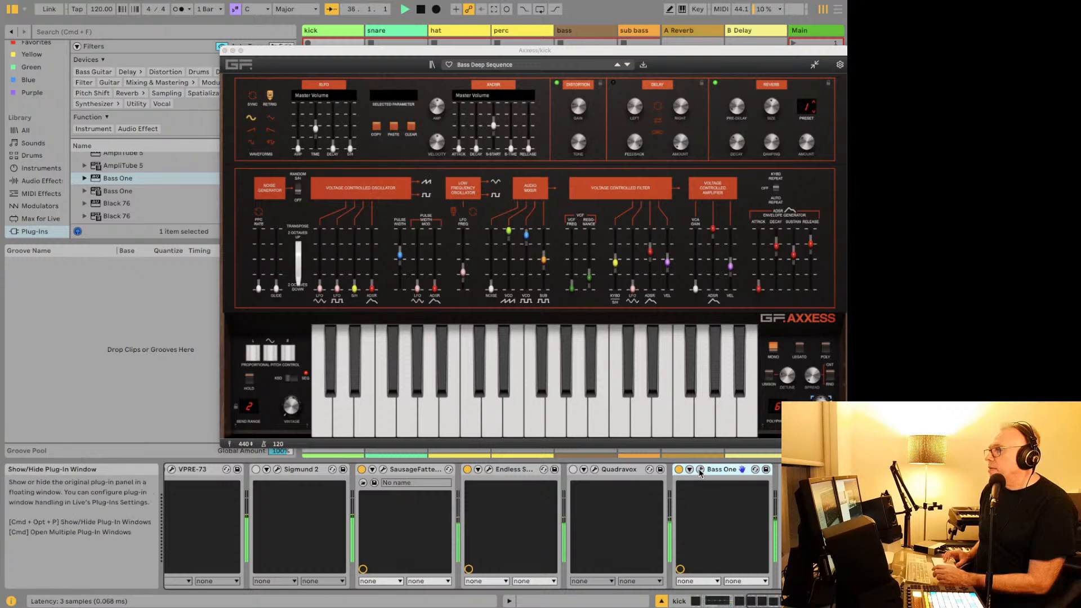
Step: Audition the More Snare, Octabass and Sub Controller presets in Bass One, and load the Kicker preset from T-RackS 6
{"action": "left_click", "coordinate": [700, 469]}
{"action": "left_click", "coordinate": [304, 77]}
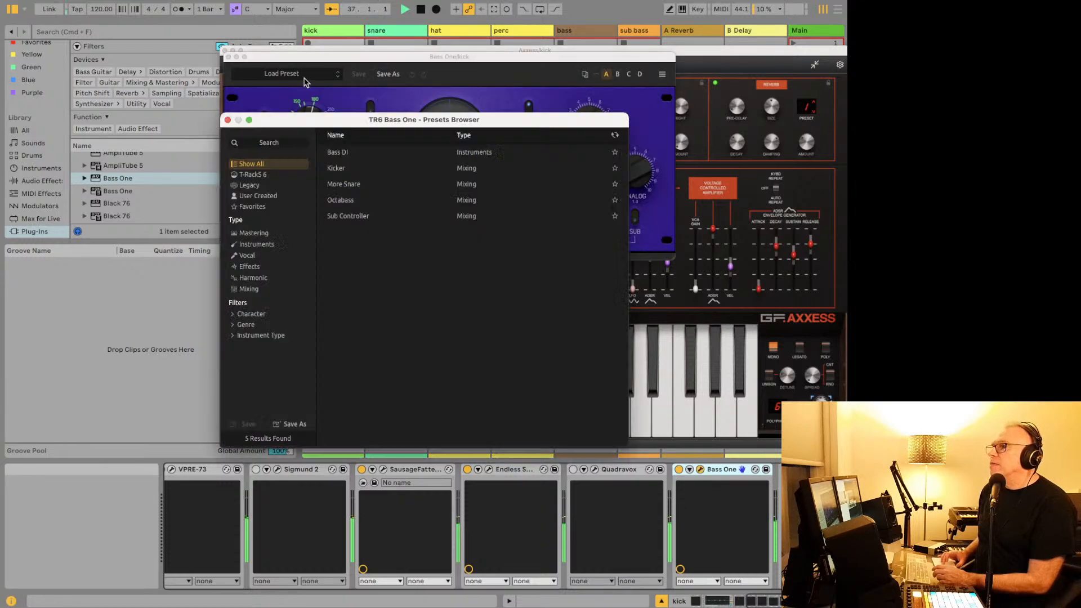
{"action": "left_click", "coordinate": [350, 184]}
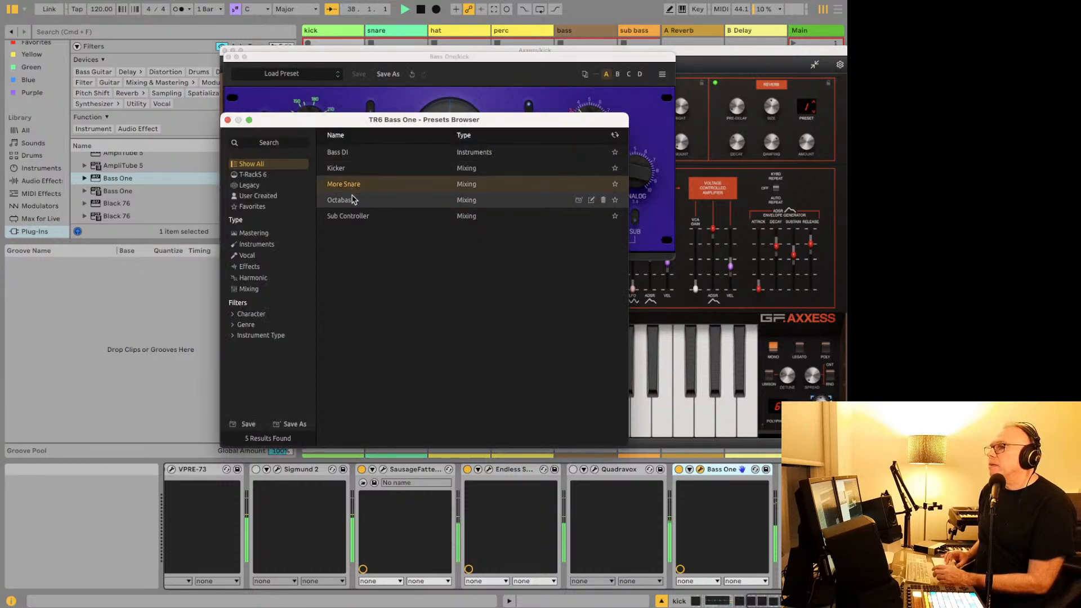
{"action": "left_click", "coordinate": [351, 204]}
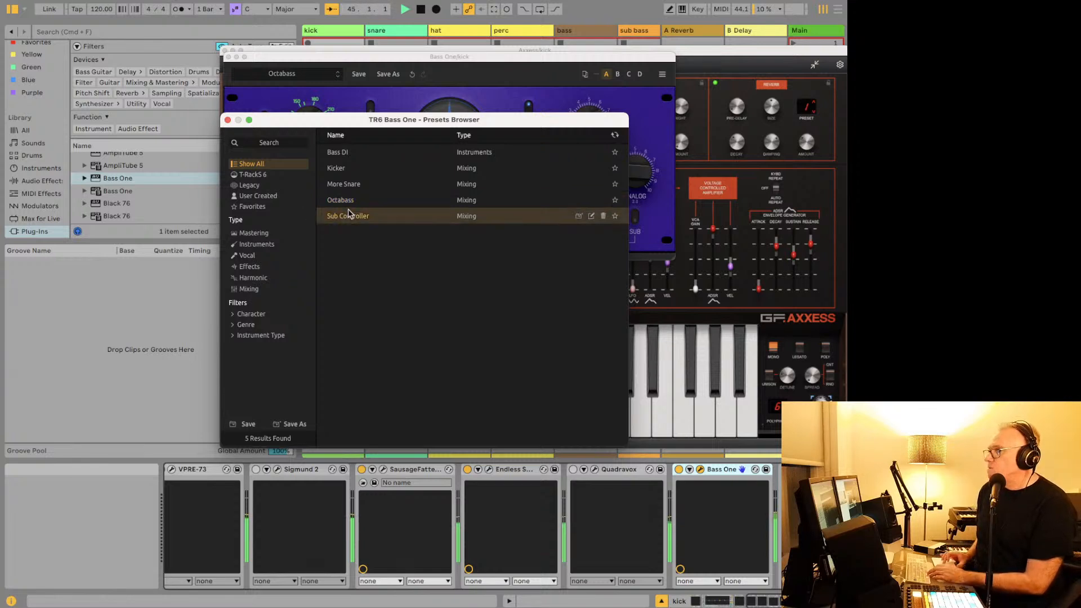
{"action": "left_click", "coordinate": [348, 214]}
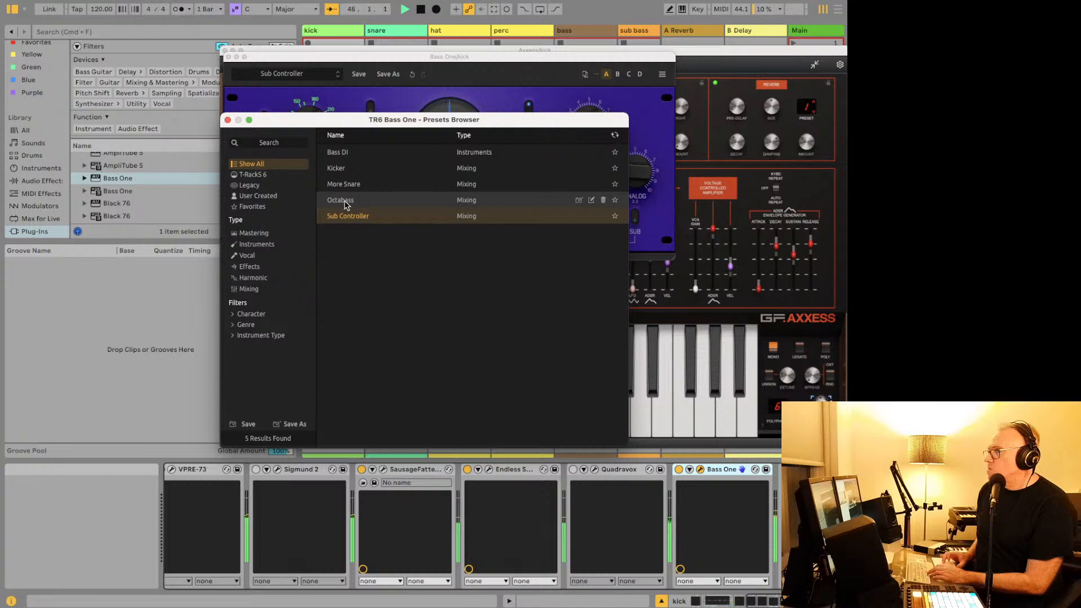
{"action": "left_click", "coordinate": [345, 204]}
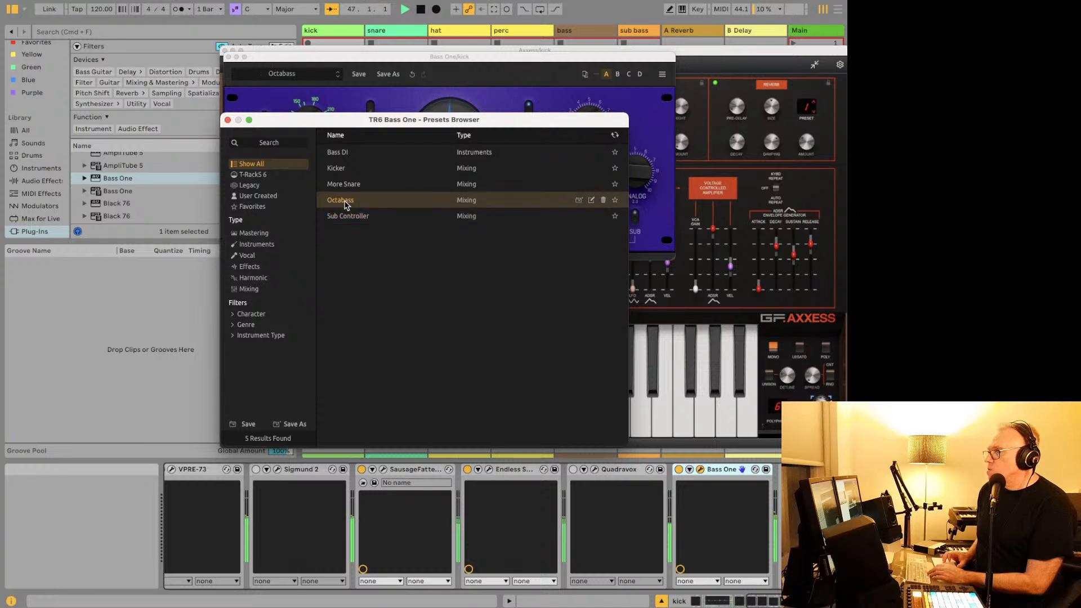
{"action": "left_click", "coordinate": [345, 184]}
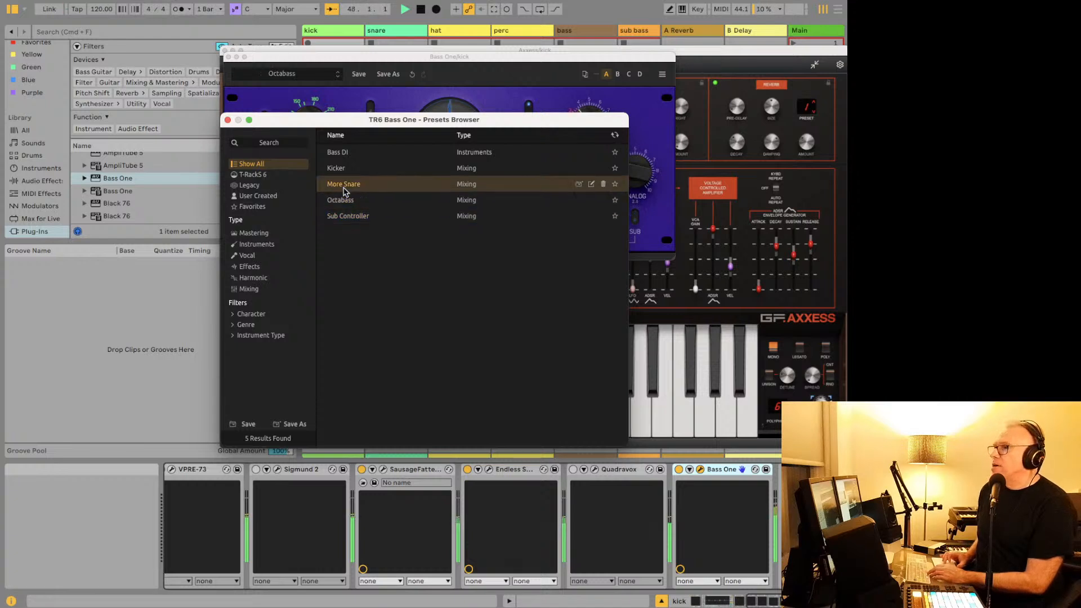
{"action": "left_click", "coordinate": [257, 177]}
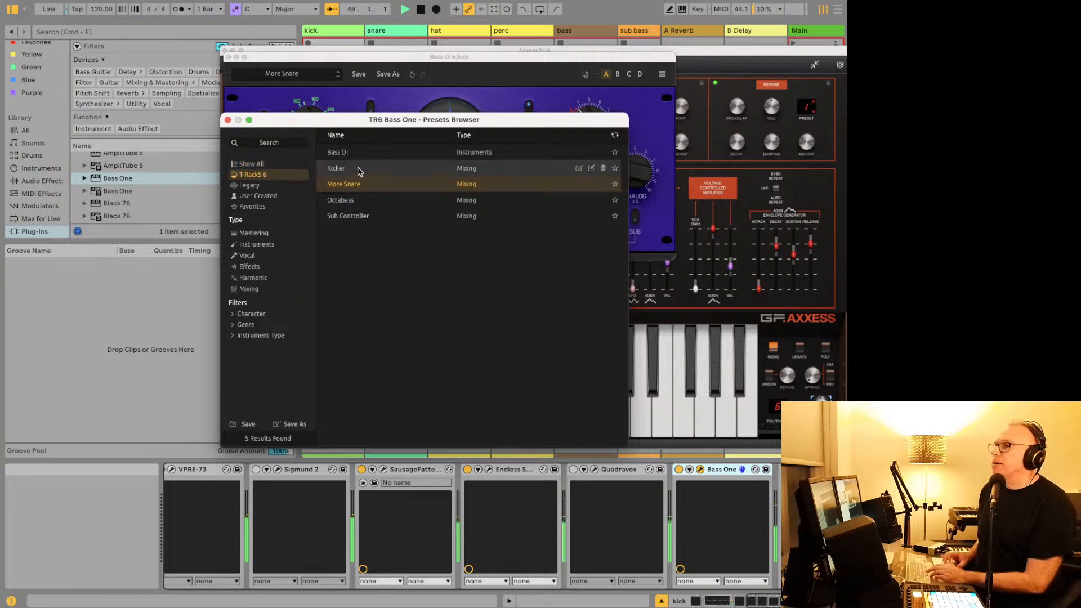
{"action": "left_click", "coordinate": [358, 169]}
{"action": "left_click", "coordinate": [228, 120]}
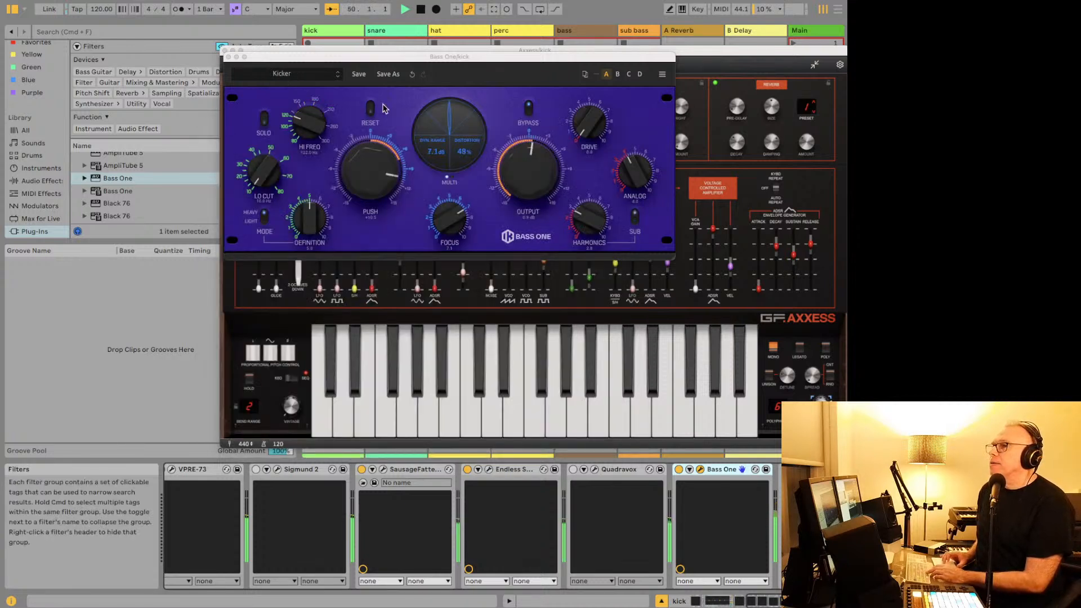
Step: Change the Axxess instrument's preset to Space Portal
{"action": "scroll", "coordinate": [205, 512], "scroll_direction": "left", "scroll_amount": 5}
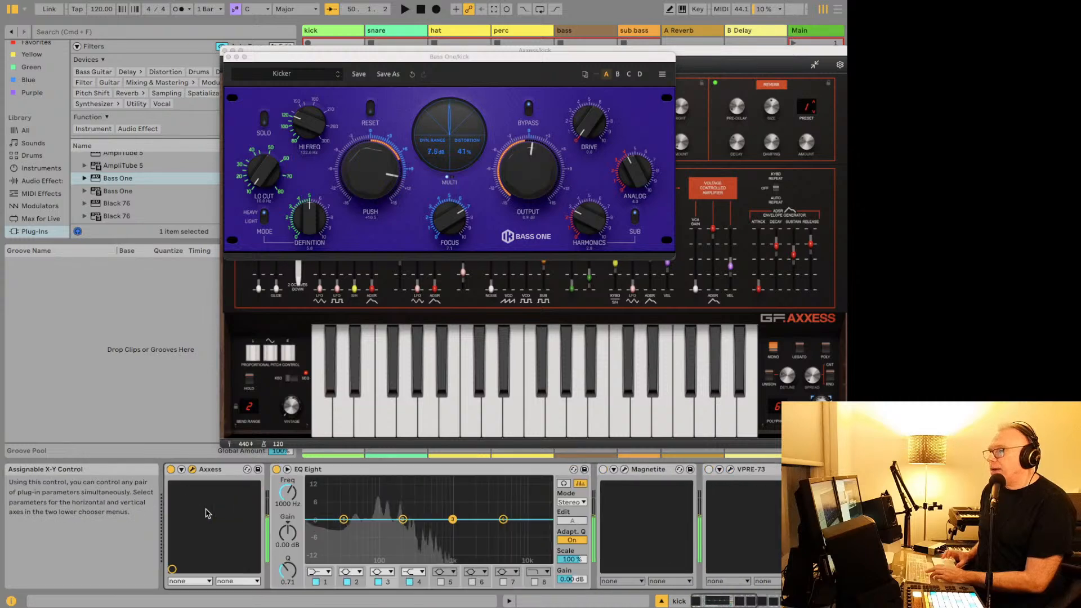
{"action": "left_click", "coordinate": [192, 472]}
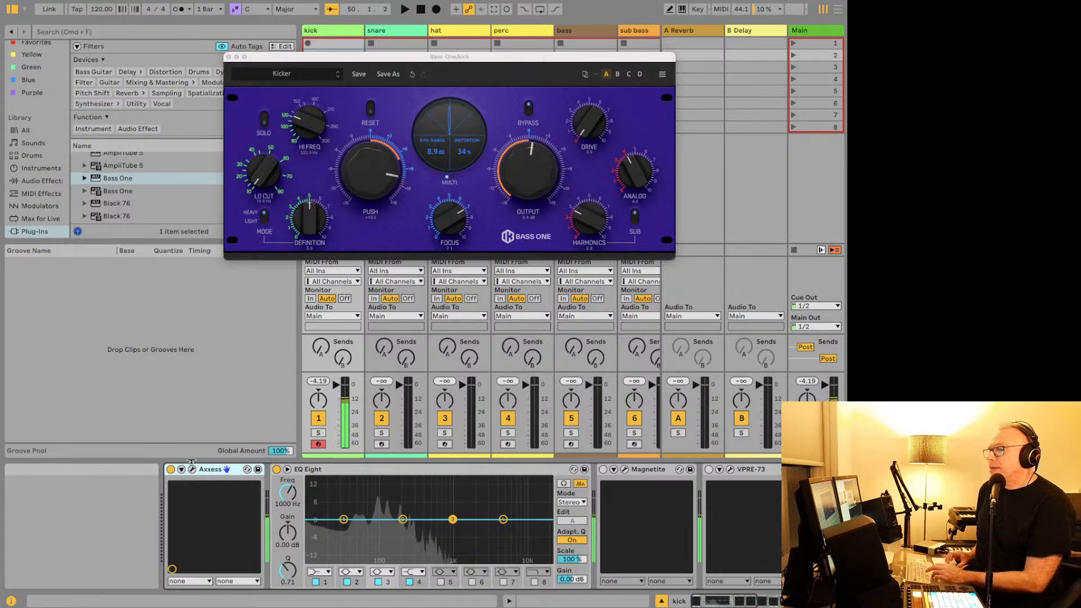
{"action": "left_click", "coordinate": [193, 471]}
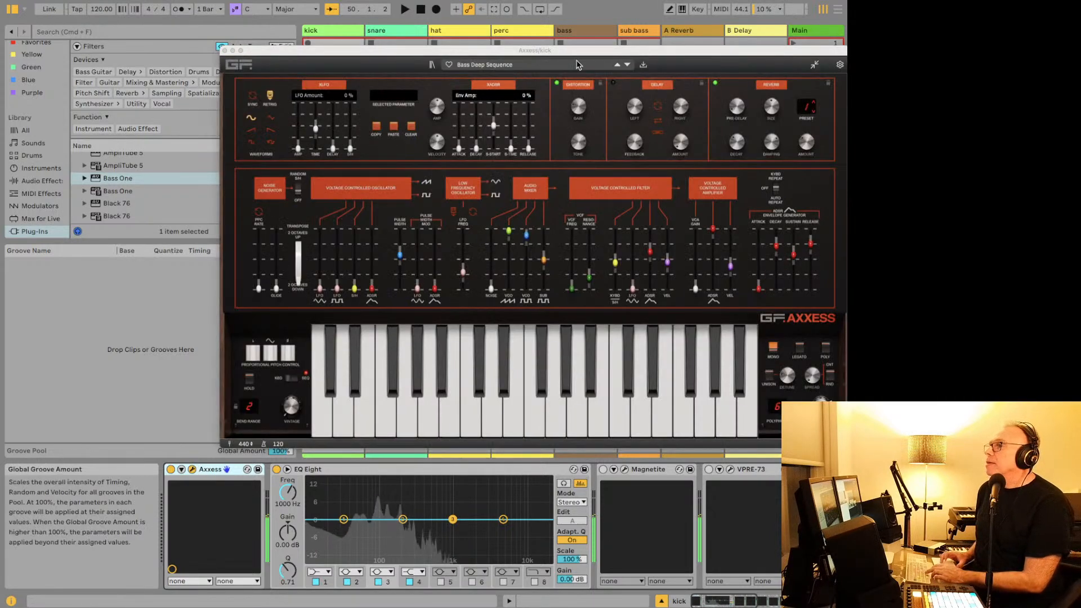
{"action": "left_click", "coordinate": [617, 66]}
{"action": "left_click", "coordinate": [618, 65]}
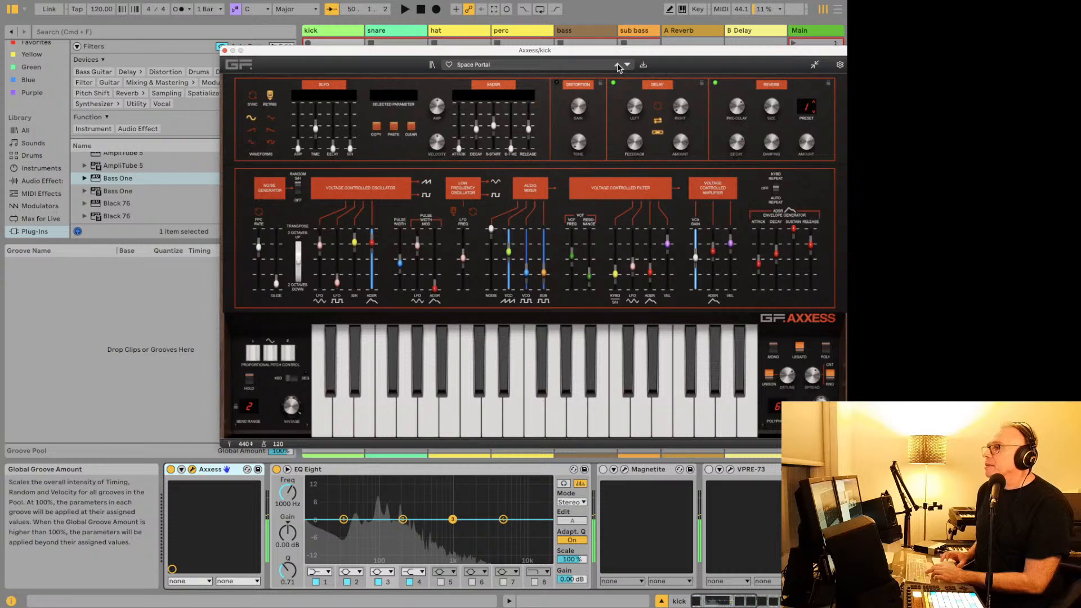
Step: Close the Bass One and Axxess plug-in windows
{"action": "double_click", "coordinate": [117, 178]}
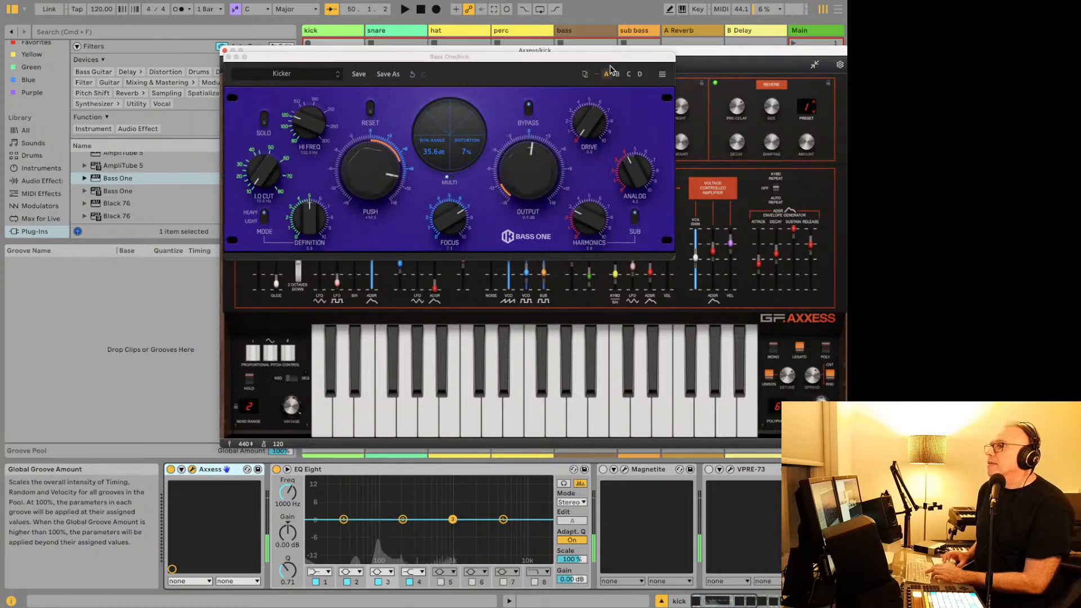
{"action": "left_click", "coordinate": [119, 204]}
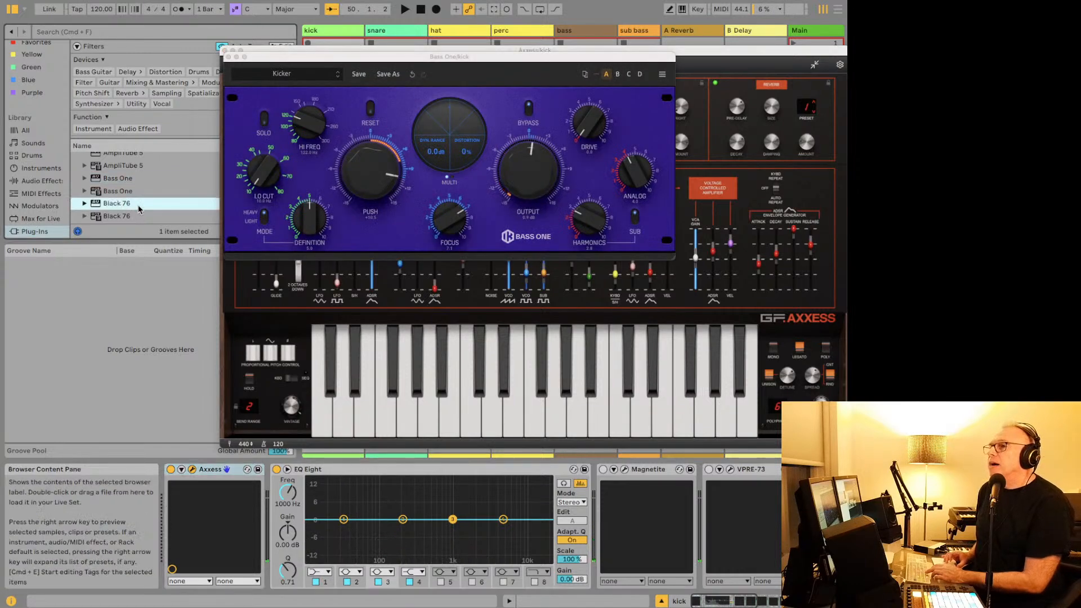
{"action": "left_click", "coordinate": [226, 57]}
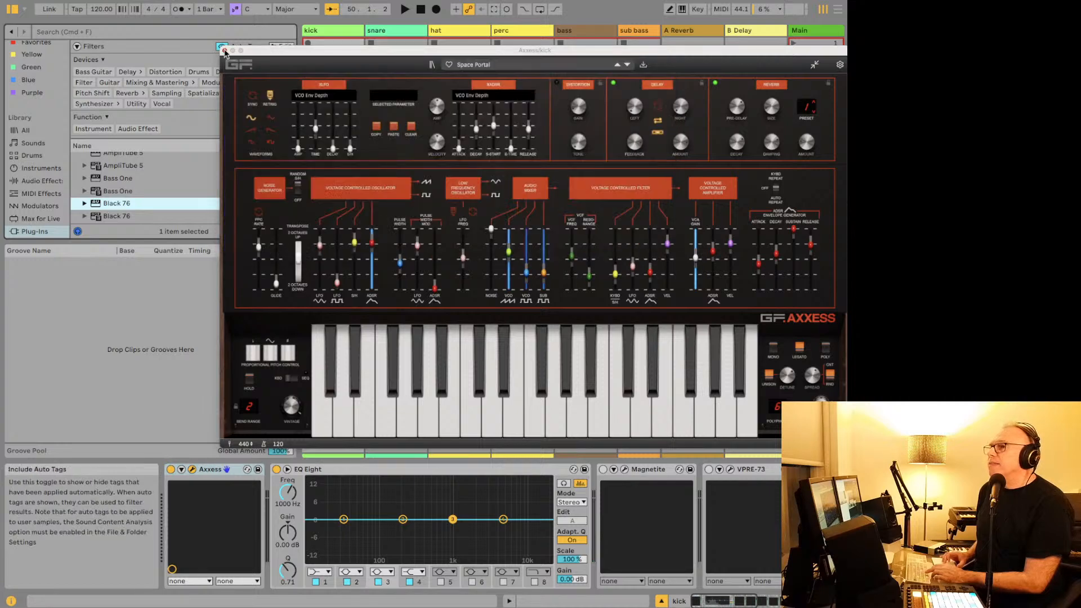
{"action": "left_click", "coordinate": [225, 53]}
Step: Browse the IK Multimedia plug-ins and add Comprexxor to the kick track after Bass One
{"action": "scroll", "coordinate": [123, 185], "scroll_direction": "down", "scroll_amount": 3}
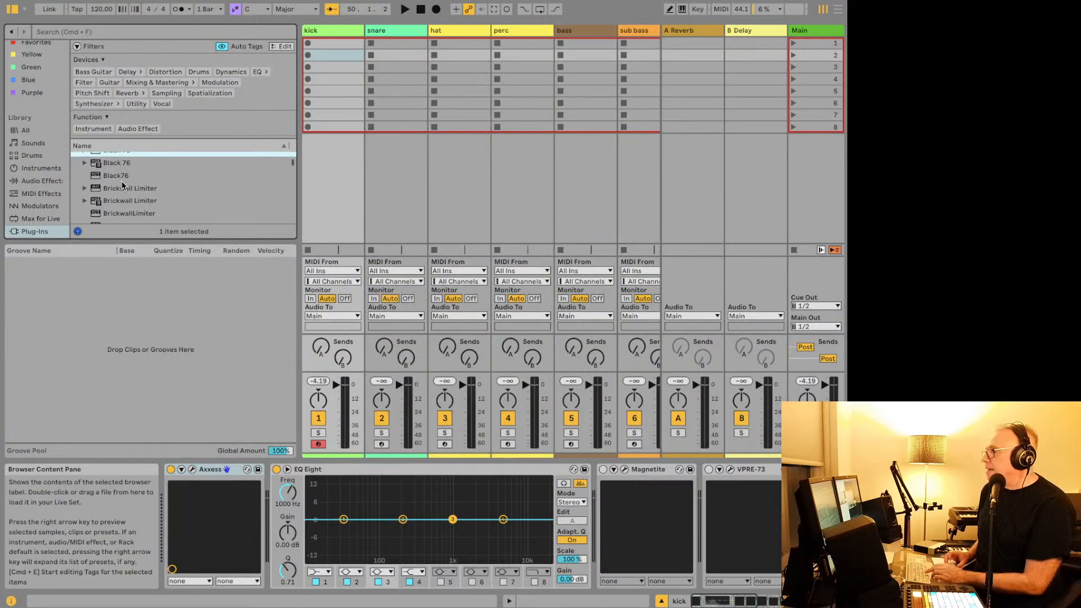
{"action": "scroll", "coordinate": [123, 186], "scroll_direction": "down", "scroll_amount": 1}
{"action": "left_click", "coordinate": [121, 183]}
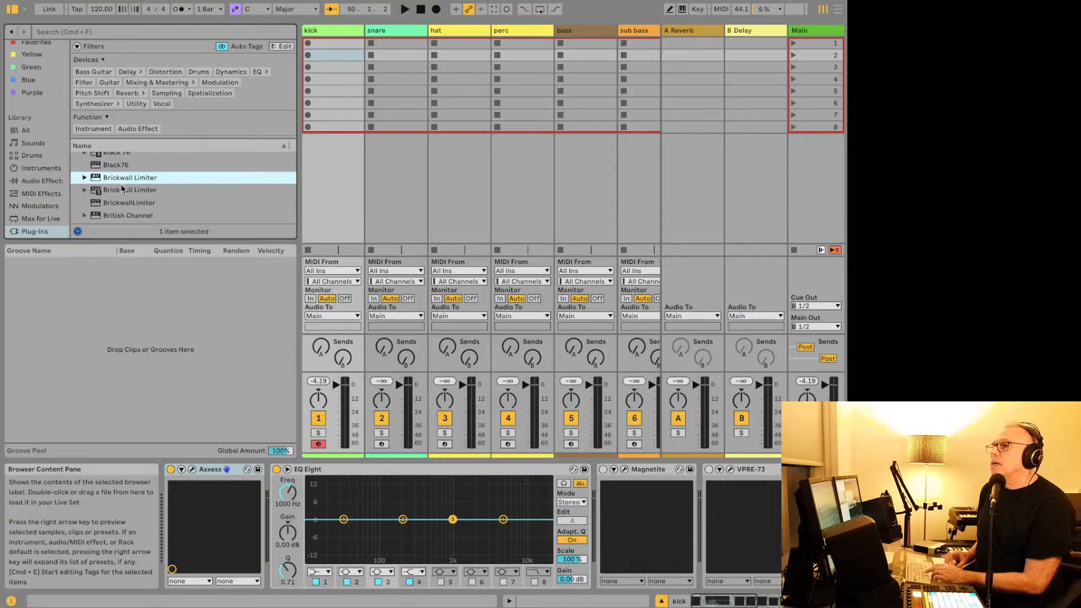
{"action": "scroll", "coordinate": [121, 194], "scroll_direction": "down", "scroll_amount": 4}
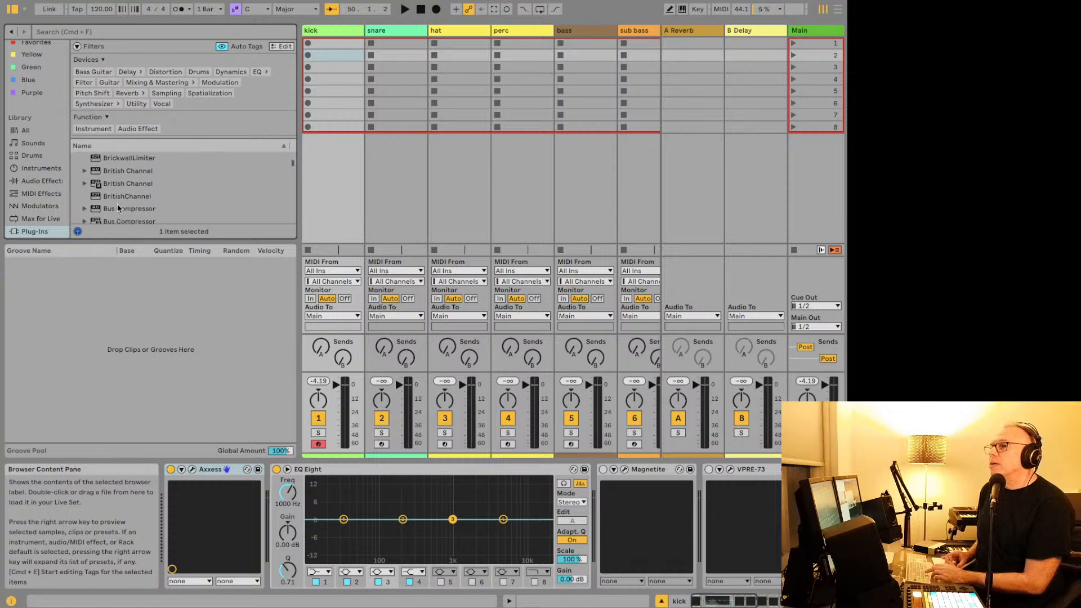
{"action": "scroll", "coordinate": [118, 208], "scroll_direction": "down", "scroll_amount": 5}
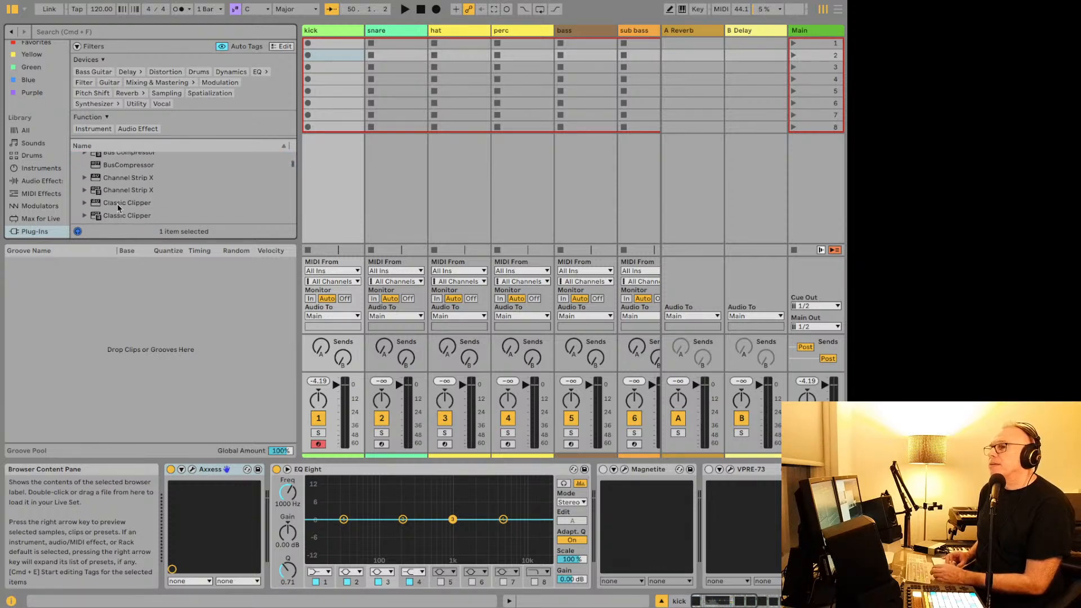
{"action": "scroll", "coordinate": [118, 207], "scroll_direction": "down", "scroll_amount": 3}
{"action": "scroll", "coordinate": [118, 207], "scroll_direction": "down", "scroll_amount": 5}
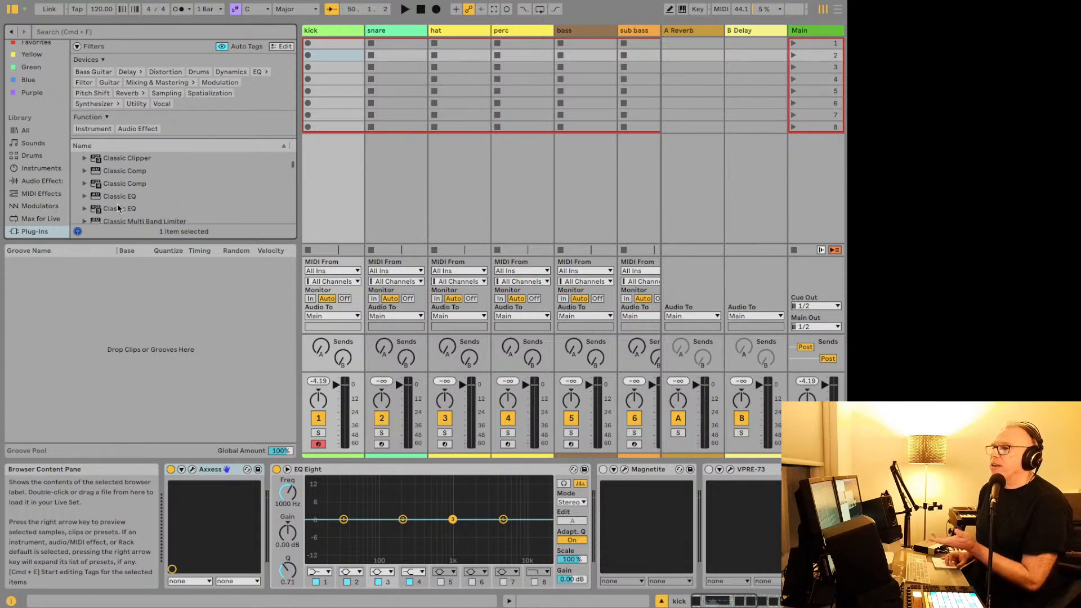
{"action": "scroll", "coordinate": [118, 207], "scroll_direction": "down", "scroll_amount": 5}
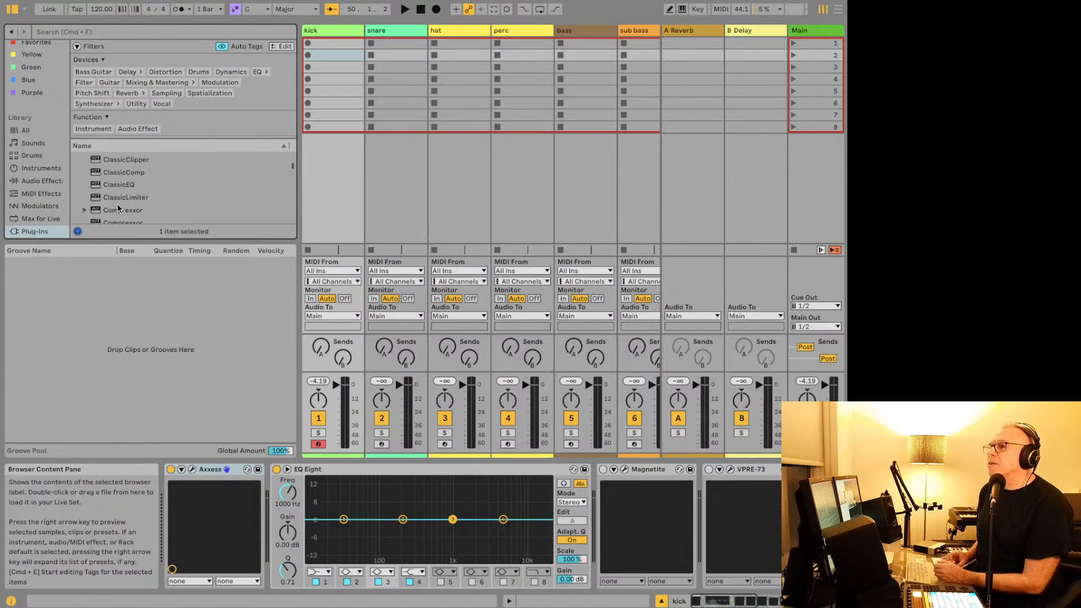
{"action": "scroll", "coordinate": [118, 208], "scroll_direction": "down", "scroll_amount": 1}
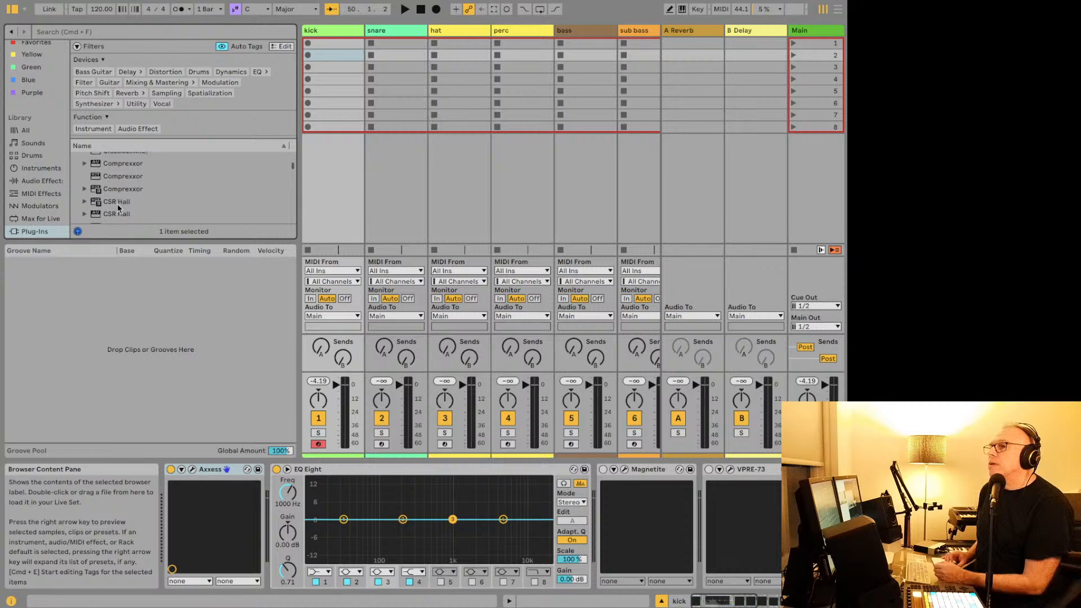
{"action": "left_click", "coordinate": [119, 167]}
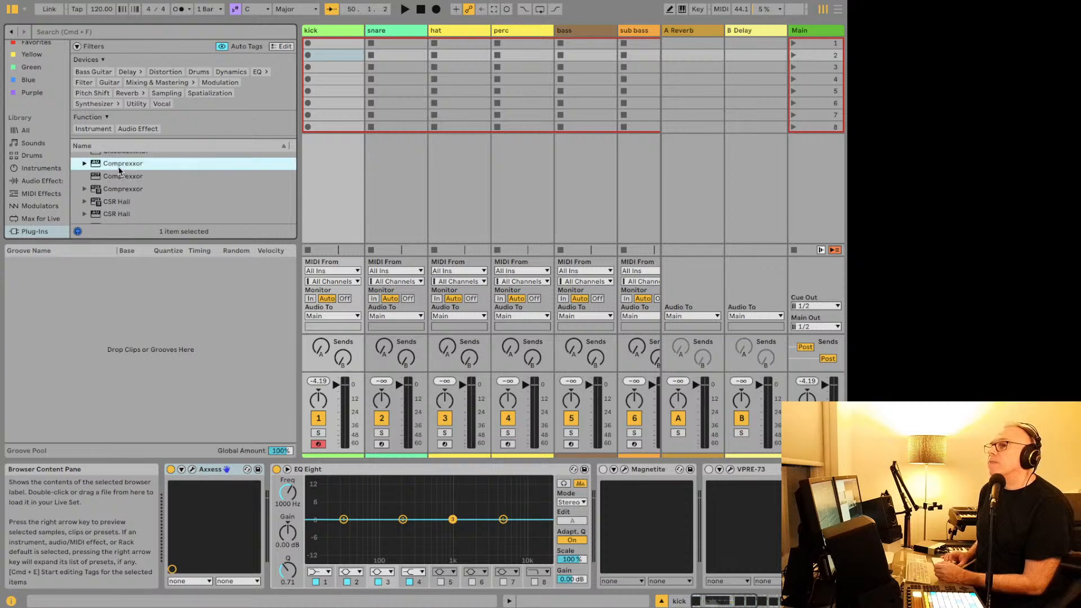
{"action": "double_click", "coordinate": [118, 165]}
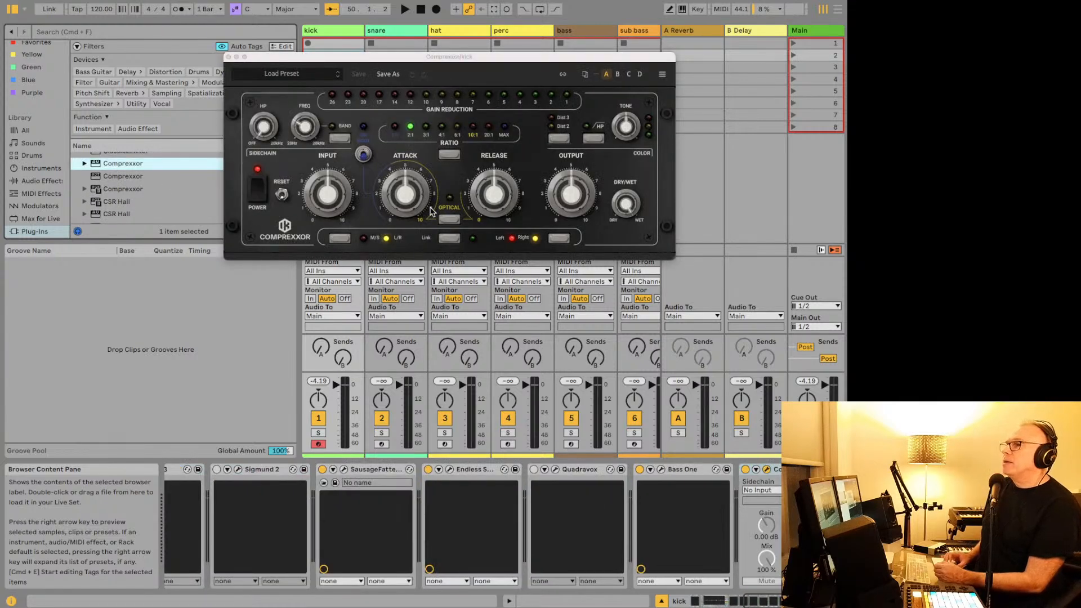
Step: Close the Comprexxor window and add the Dyna-Mu compressor to the kick track after Comprexxor
{"action": "mouse_move", "coordinate": [393, 193]}
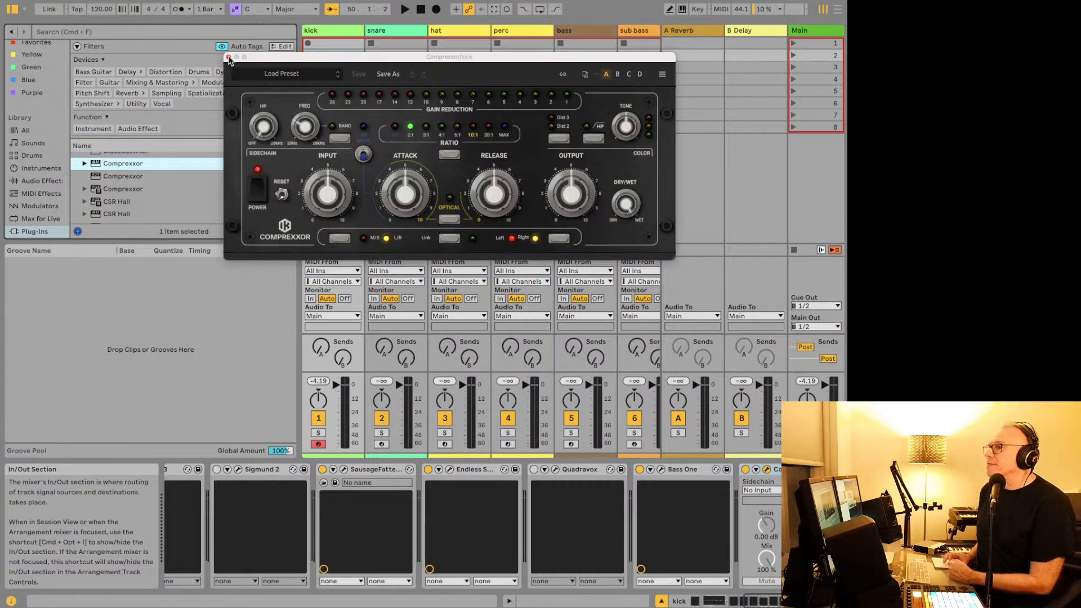
{"action": "left_click", "coordinate": [228, 57]}
{"action": "scroll", "coordinate": [136, 217], "scroll_direction": "down", "scroll_amount": 3}
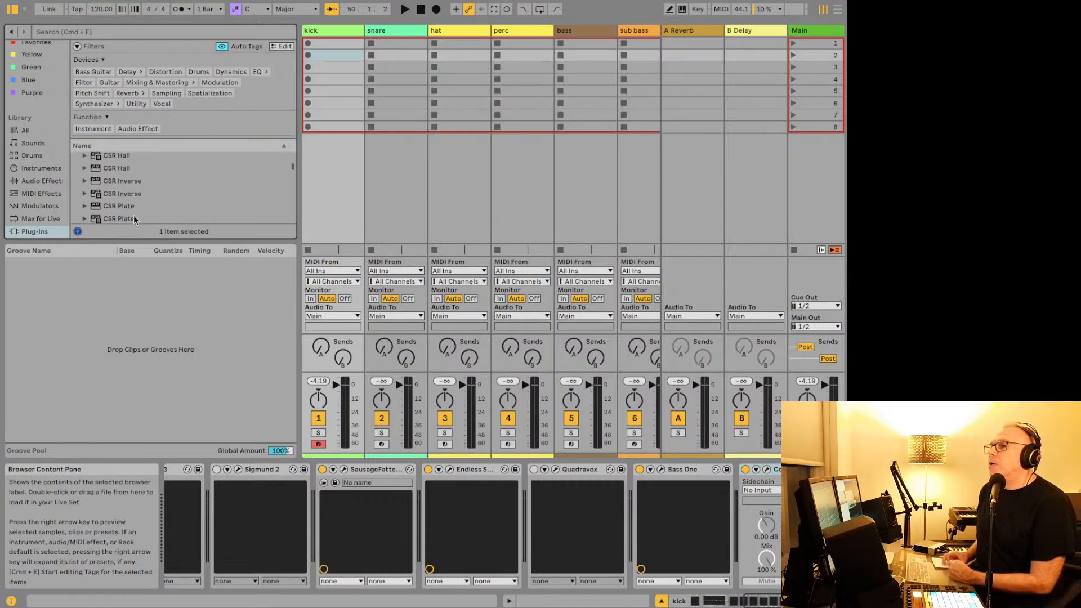
{"action": "scroll", "coordinate": [135, 219], "scroll_direction": "down", "scroll_amount": 1}
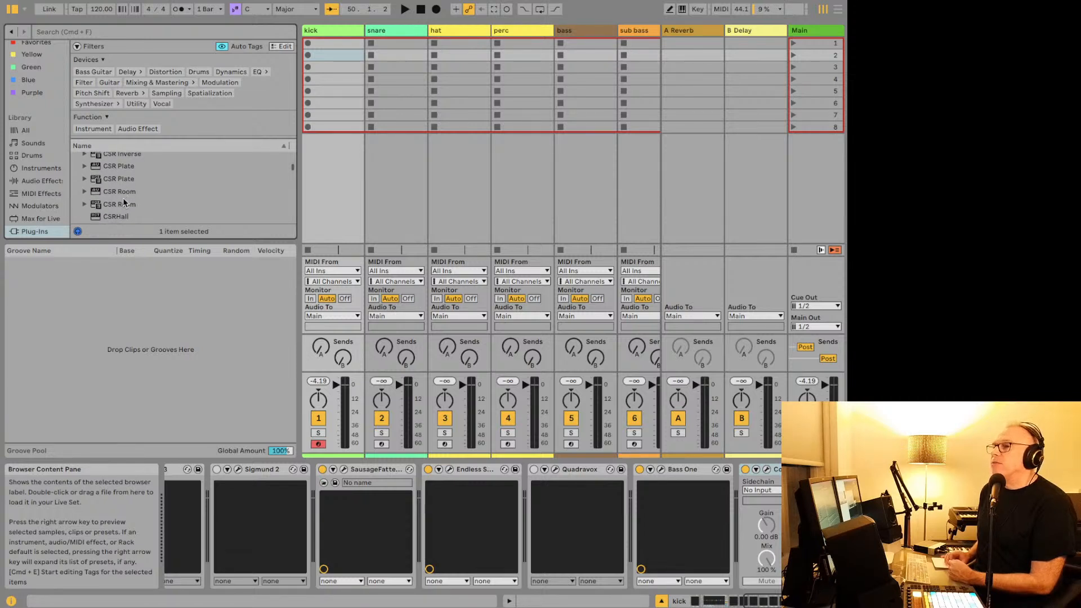
{"action": "scroll", "coordinate": [124, 203], "scroll_direction": "down", "scroll_amount": 5}
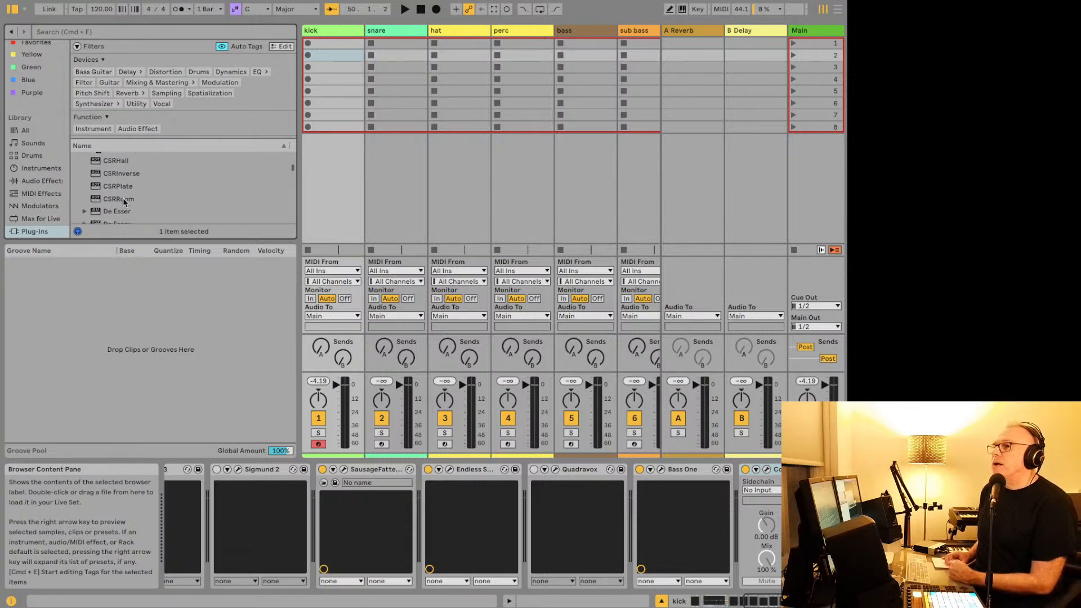
{"action": "scroll", "coordinate": [124, 202], "scroll_direction": "down", "scroll_amount": 4}
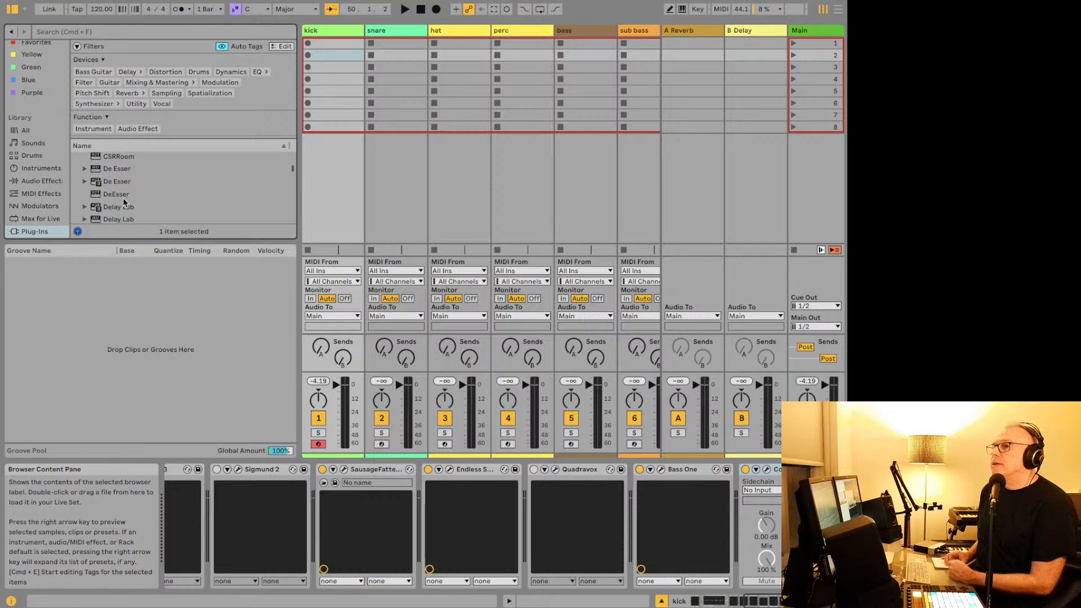
{"action": "scroll", "coordinate": [124, 201], "scroll_direction": "down", "scroll_amount": 6}
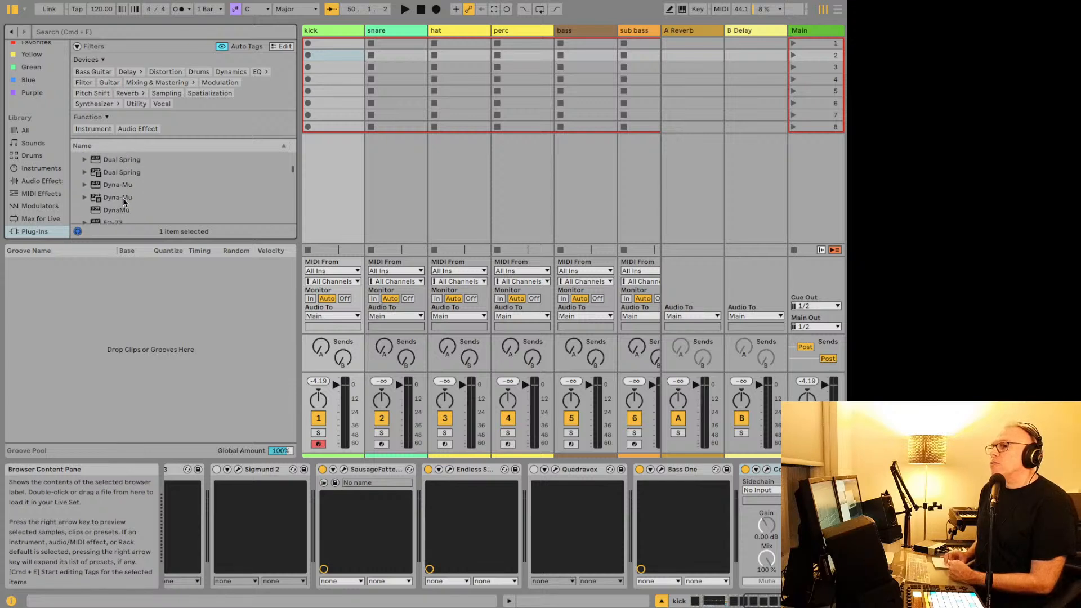
{"action": "scroll", "coordinate": [124, 202], "scroll_direction": "down", "scroll_amount": 2}
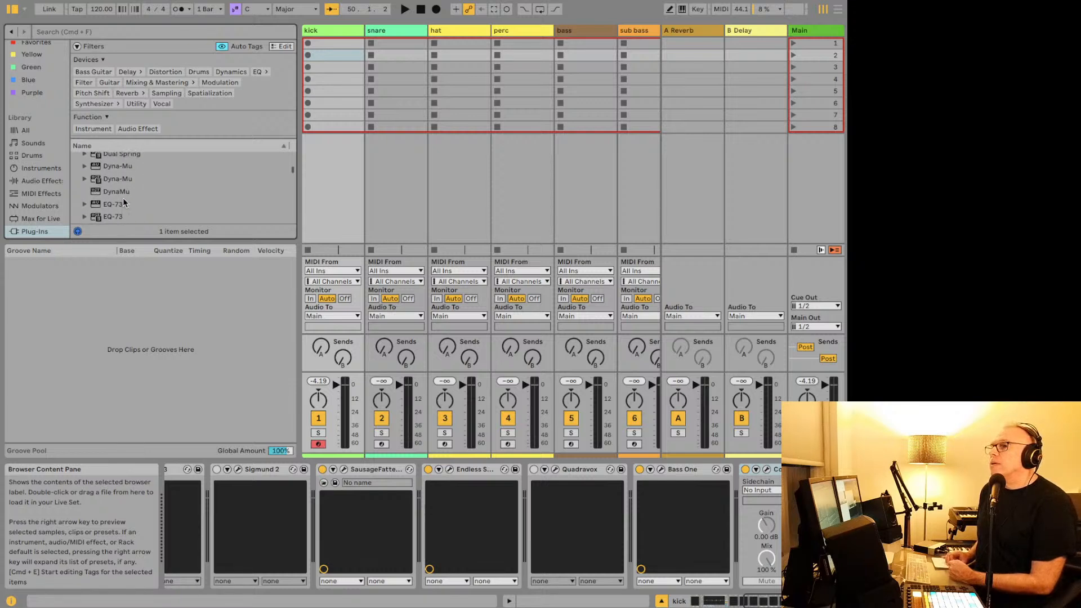
{"action": "double_click", "coordinate": [120, 167]}
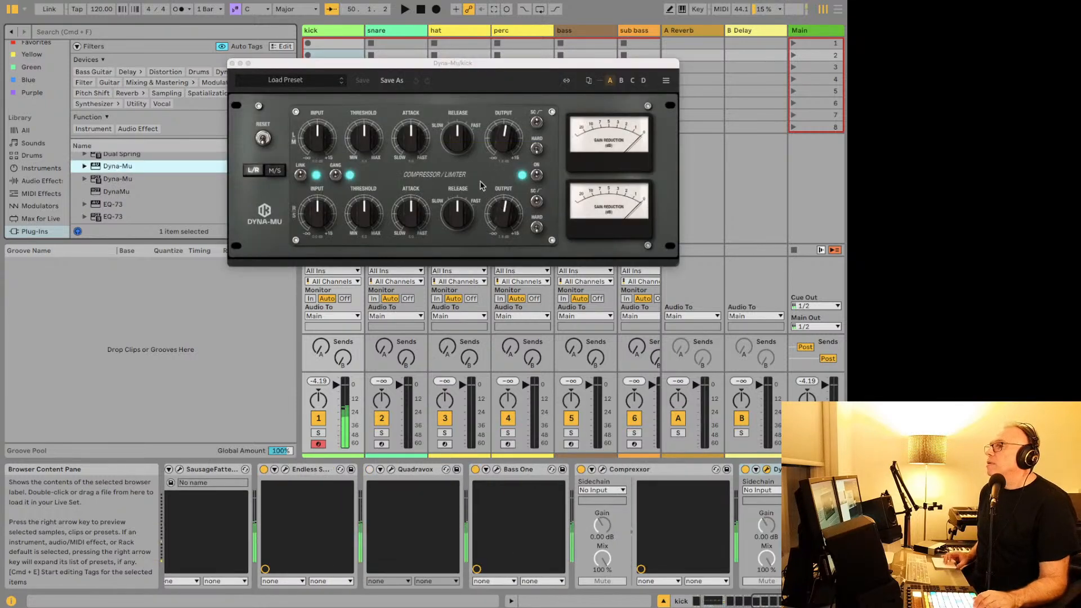
Step: Switch Dyna-Mu off and back on to compare the sound, and deactivate Comprexxor and Bass One
{"action": "left_click", "coordinate": [746, 470]}
{"action": "left_click", "coordinate": [581, 469]}
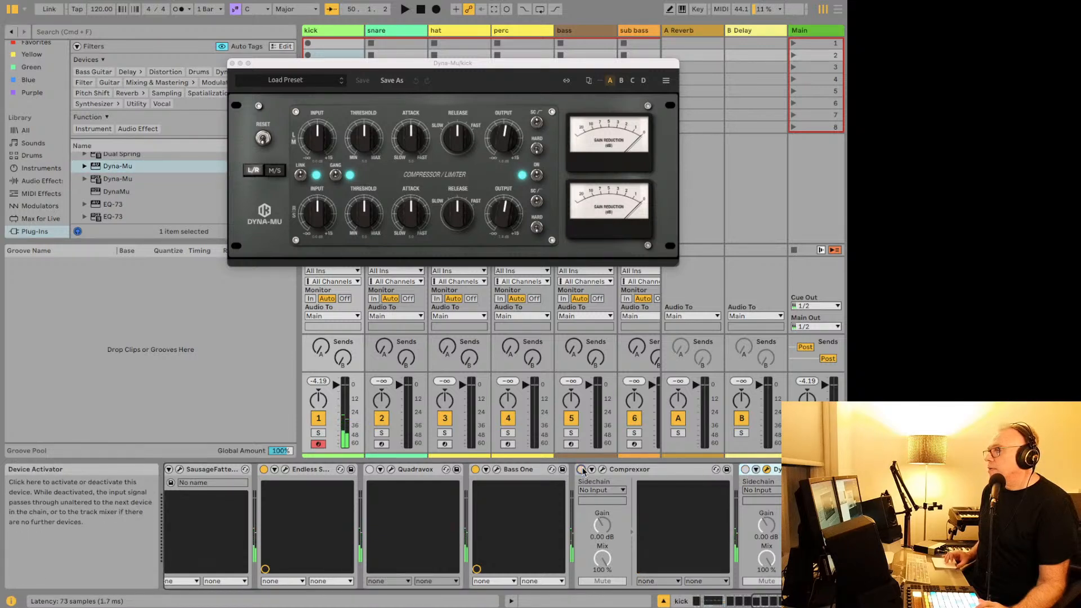
{"action": "left_click", "coordinate": [475, 469]}
{"action": "left_click", "coordinate": [745, 470]}
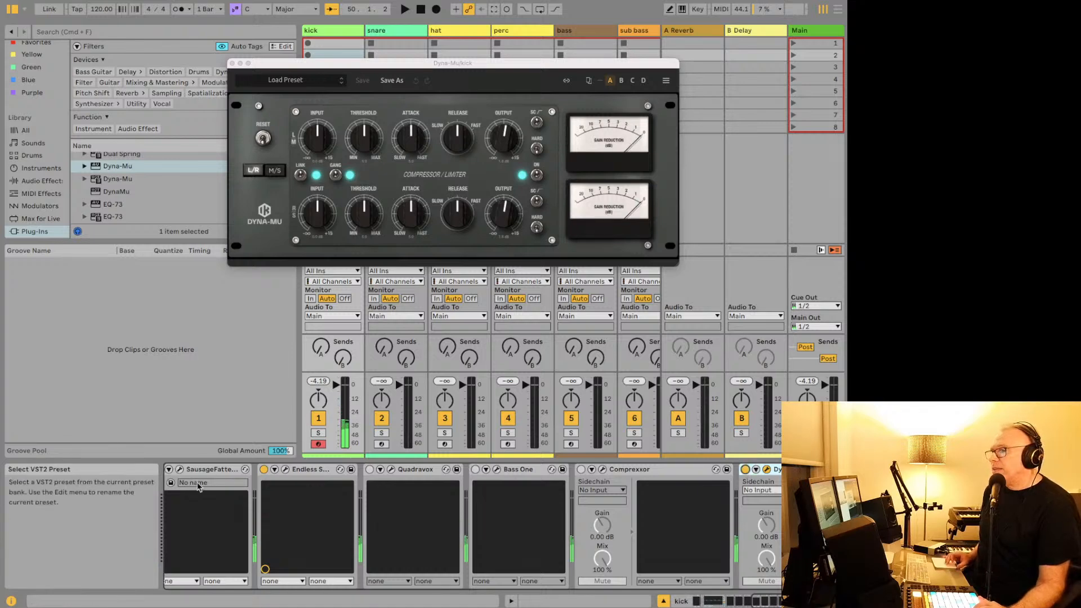
Step: Replace Axxess on the kick track with a copy of the bass track's Serum 2 instrument, and open its plug-in window
{"action": "scroll", "coordinate": [192, 478], "scroll_direction": "left", "scroll_amount": 5}
{"action": "scroll", "coordinate": [210, 467], "scroll_direction": "left", "scroll_amount": 1}
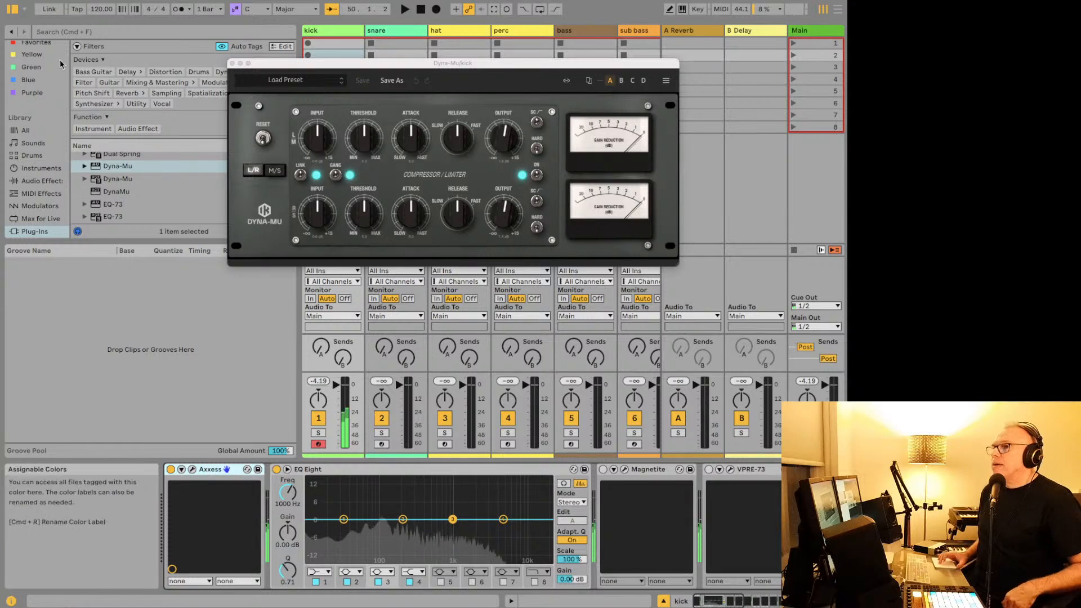
{"action": "left_click", "coordinate": [576, 33]}
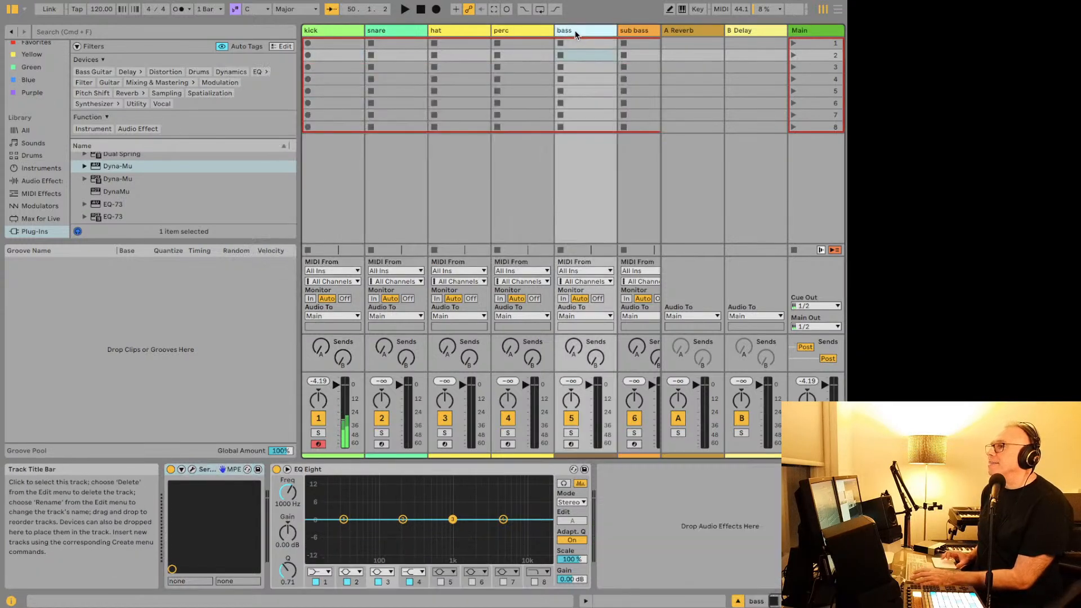
{"action": "left_click", "coordinate": [206, 471]}
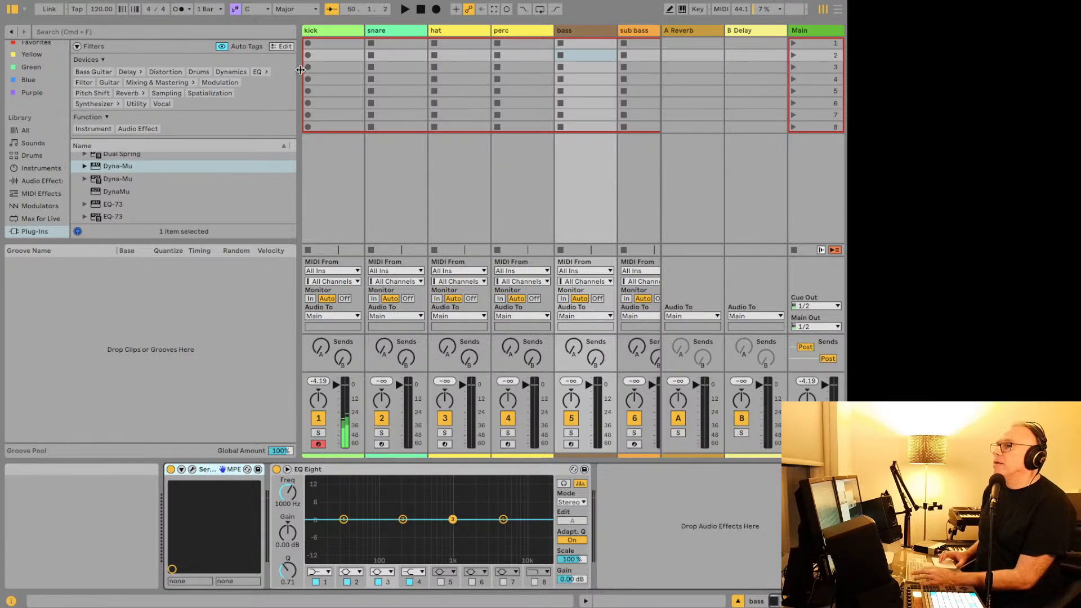
{"action": "left_click", "coordinate": [327, 55]}
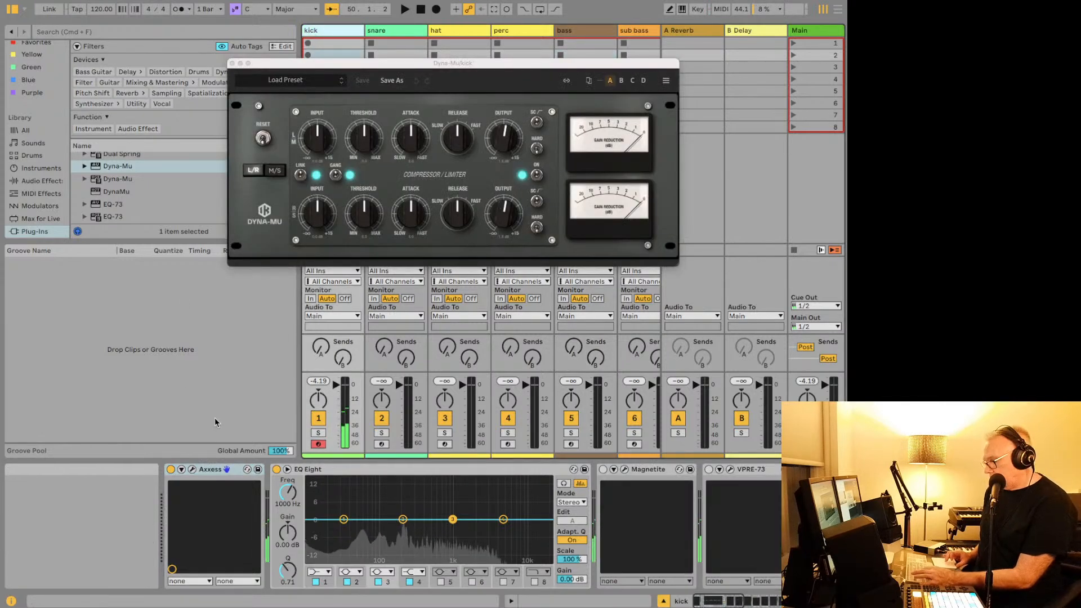
{"action": "left_click", "coordinate": [207, 472]}
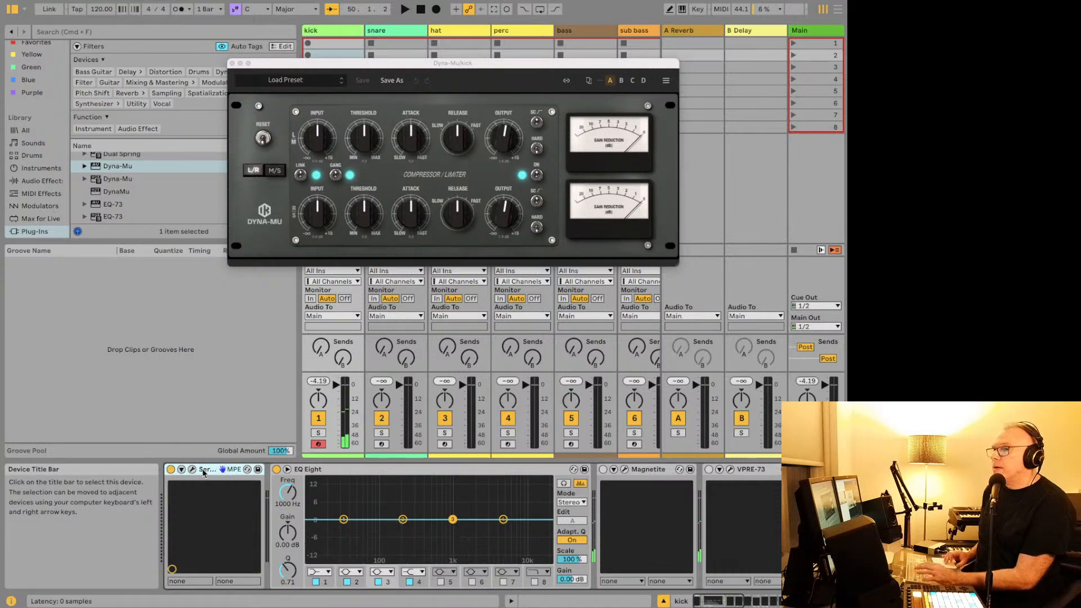
{"action": "left_click", "coordinate": [192, 469]}
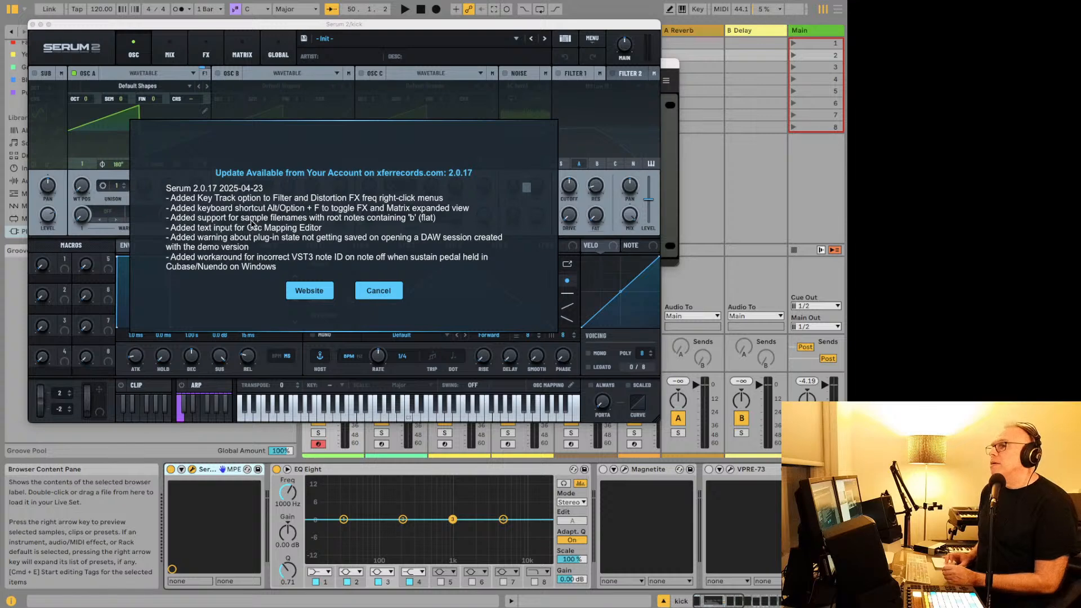
Step: Read through the release notes for the Serum 2.0.17 update down to the listed fixes and improvements
{"action": "scroll", "coordinate": [251, 220], "scroll_direction": "down", "scroll_amount": 3}
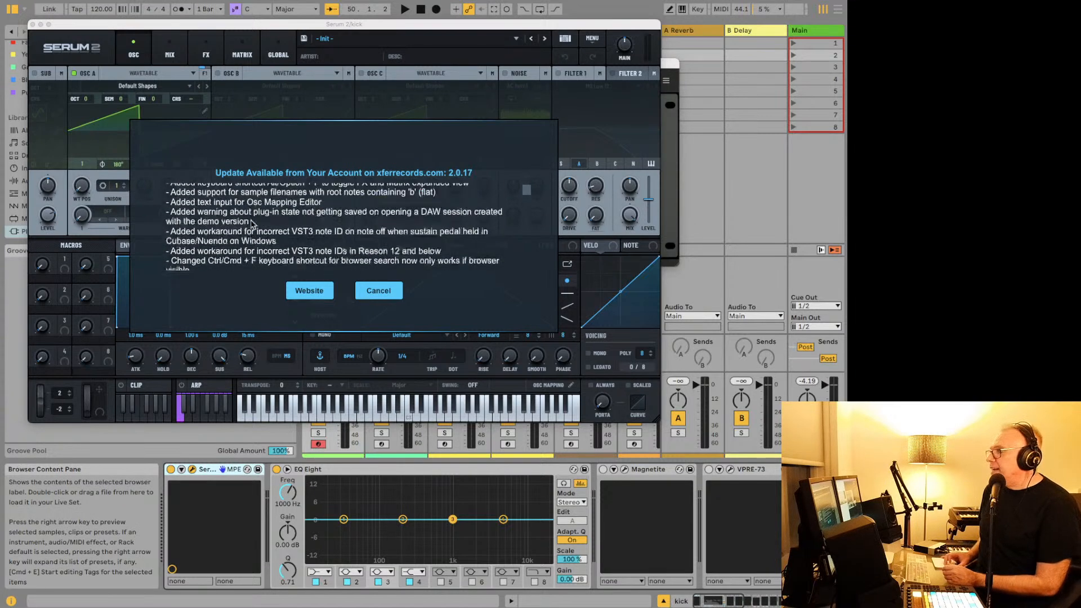
{"action": "scroll", "coordinate": [251, 223], "scroll_direction": "up", "scroll_amount": 3}
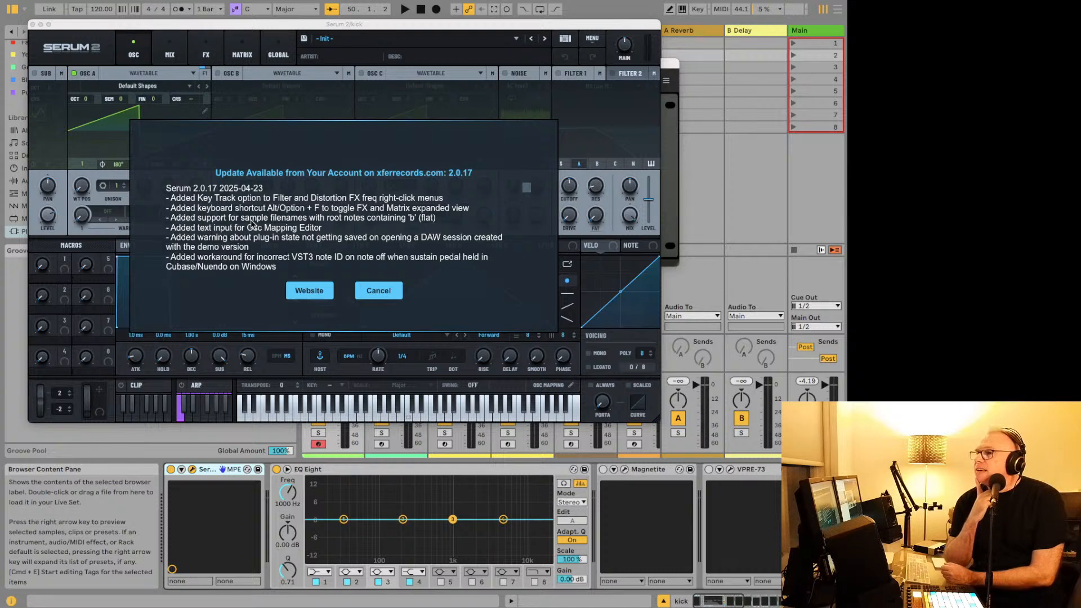
{"action": "scroll", "coordinate": [251, 223], "scroll_direction": "down", "scroll_amount": 1}
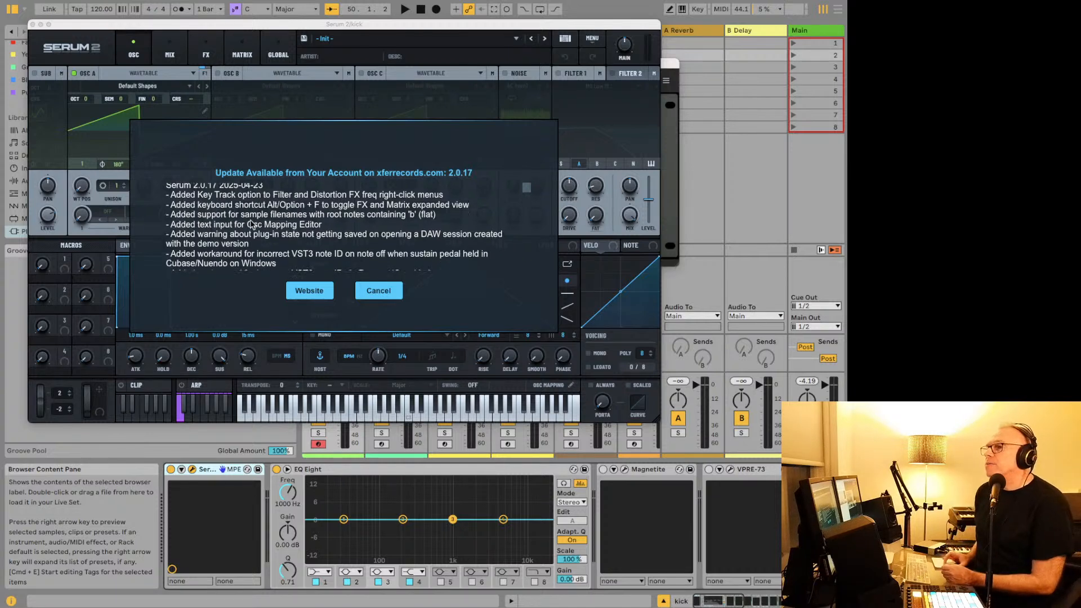
{"action": "scroll", "coordinate": [238, 223], "scroll_direction": "down", "scroll_amount": 1}
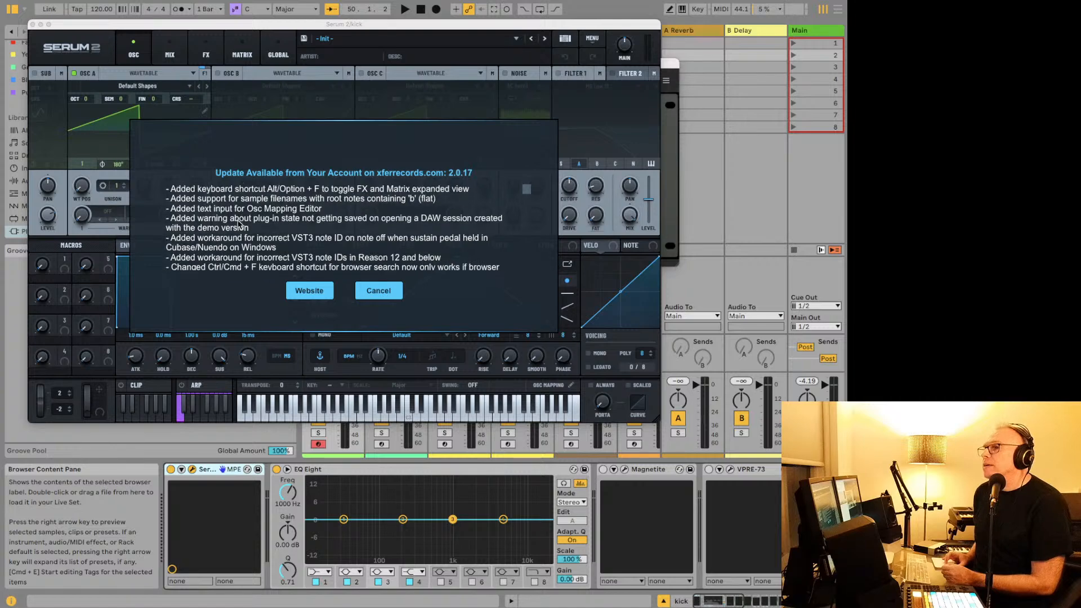
{"action": "scroll", "coordinate": [231, 224], "scroll_direction": "down", "scroll_amount": 5}
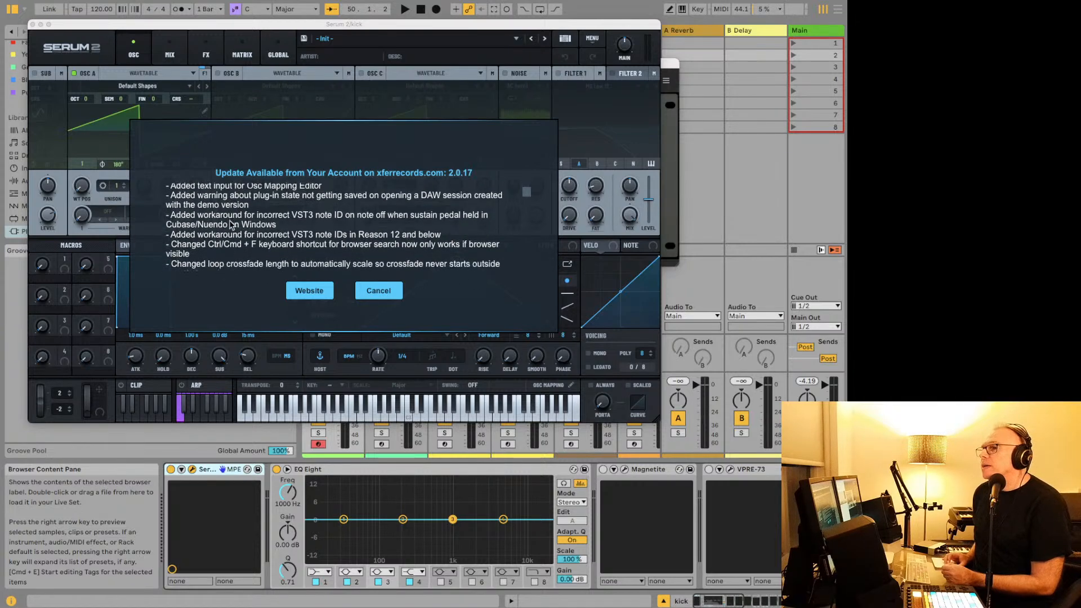
{"action": "scroll", "coordinate": [230, 224], "scroll_direction": "down", "scroll_amount": 5}
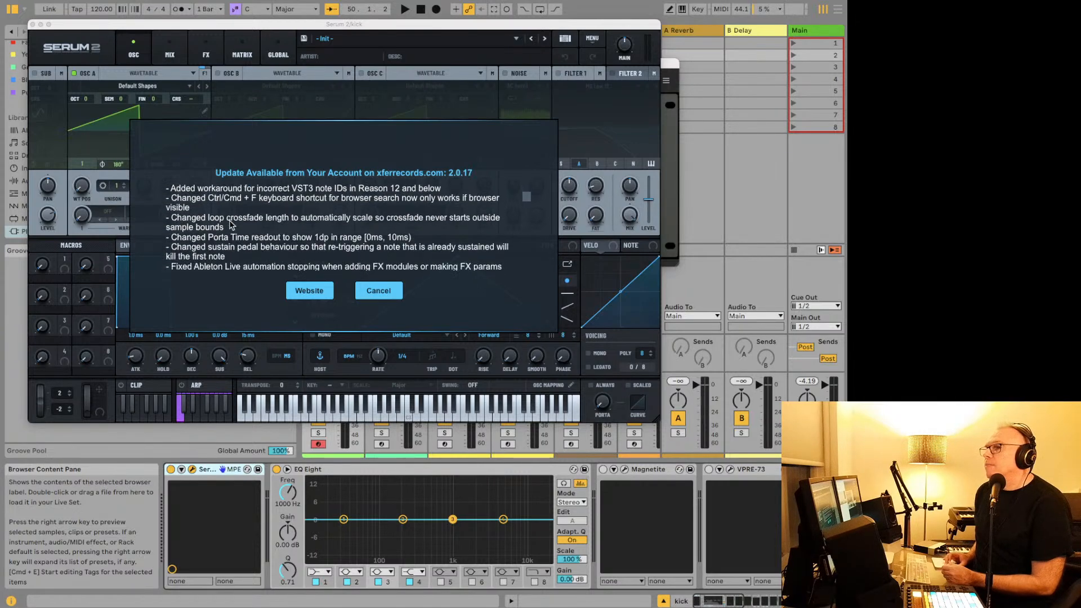
{"action": "scroll", "coordinate": [230, 225], "scroll_direction": "down", "scroll_amount": 6}
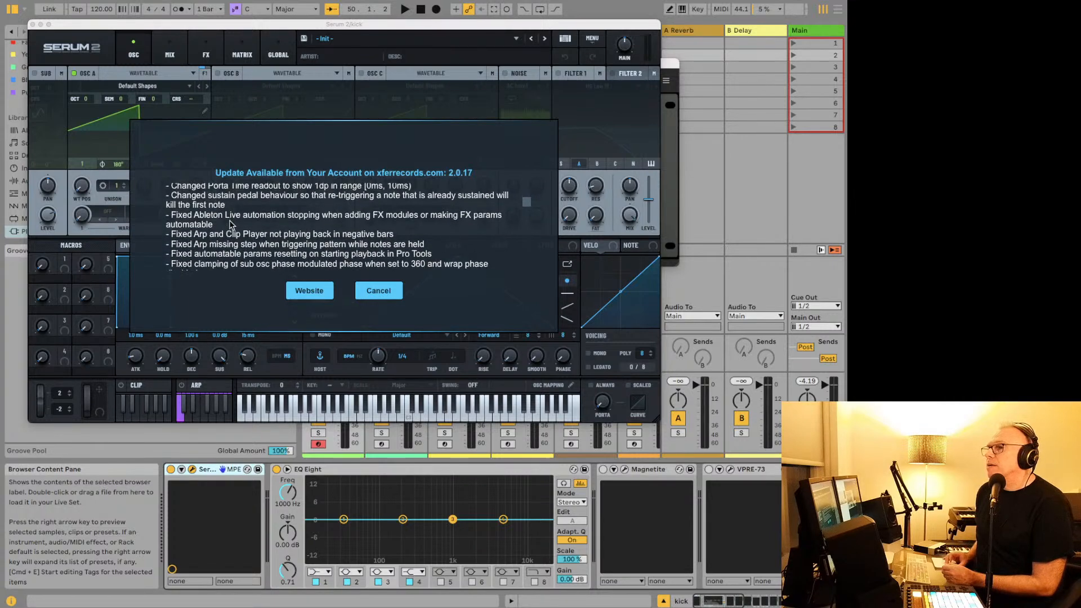
{"action": "scroll", "coordinate": [230, 224], "scroll_direction": "down", "scroll_amount": 4}
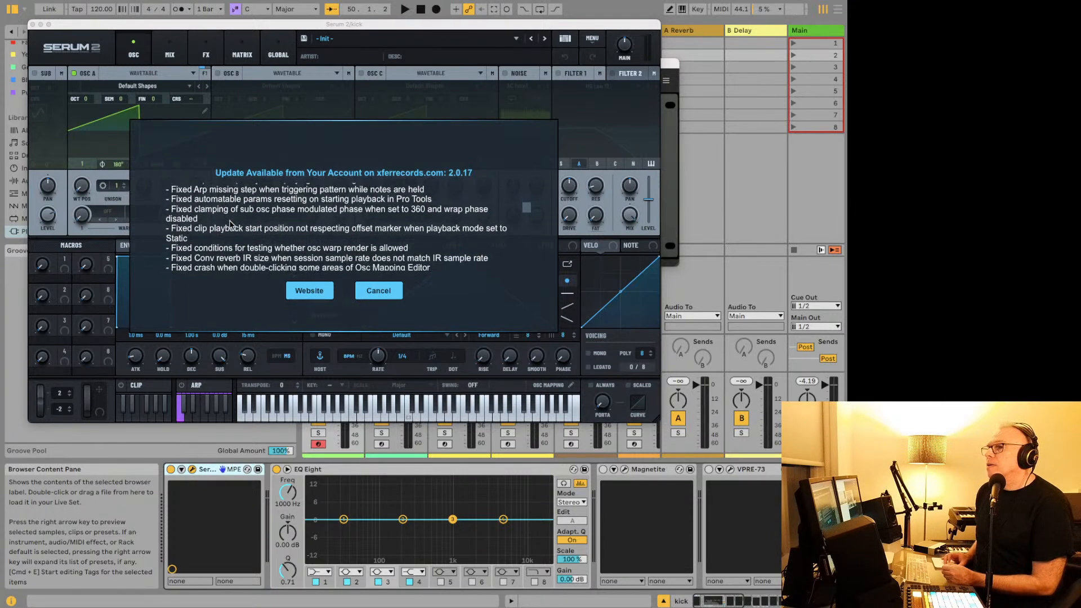
{"action": "scroll", "coordinate": [230, 224], "scroll_direction": "down", "scroll_amount": 7}
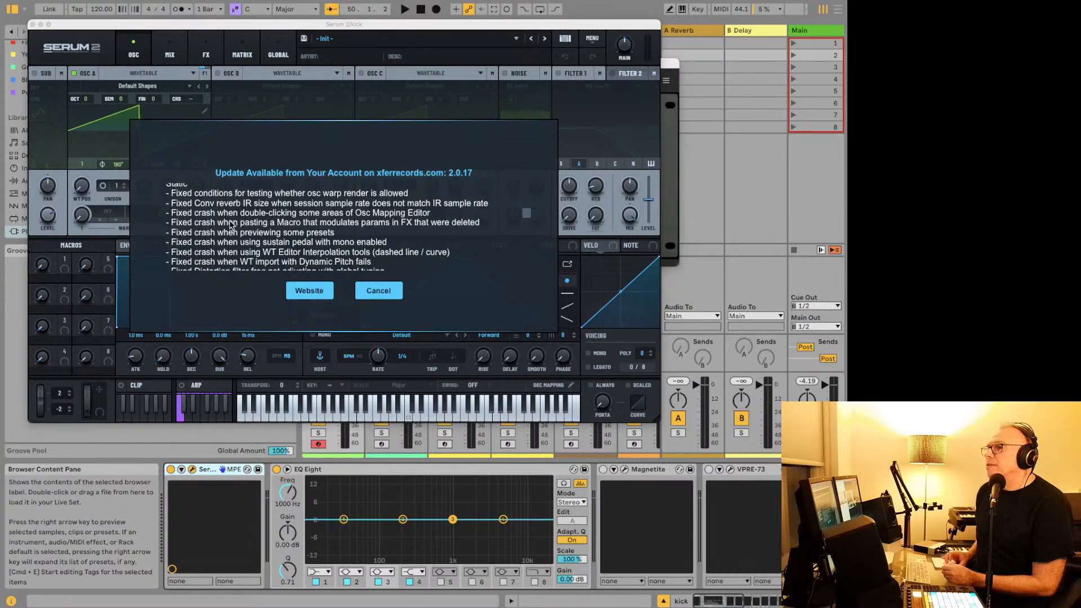
{"action": "scroll", "coordinate": [230, 225], "scroll_direction": "down", "scroll_amount": 15}
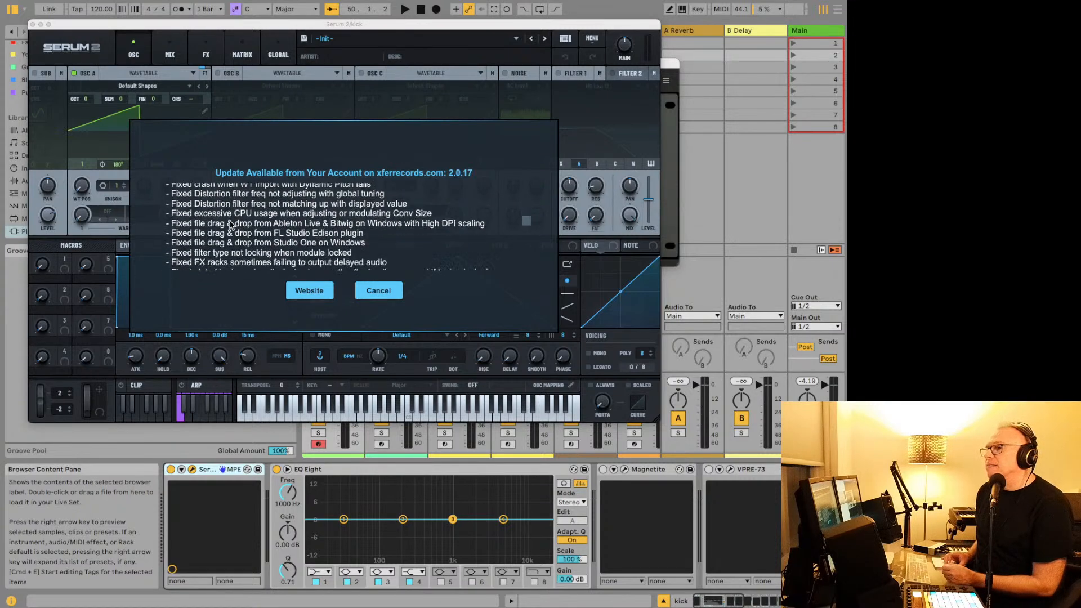
{"action": "scroll", "coordinate": [230, 224], "scroll_direction": "down", "scroll_amount": 15}
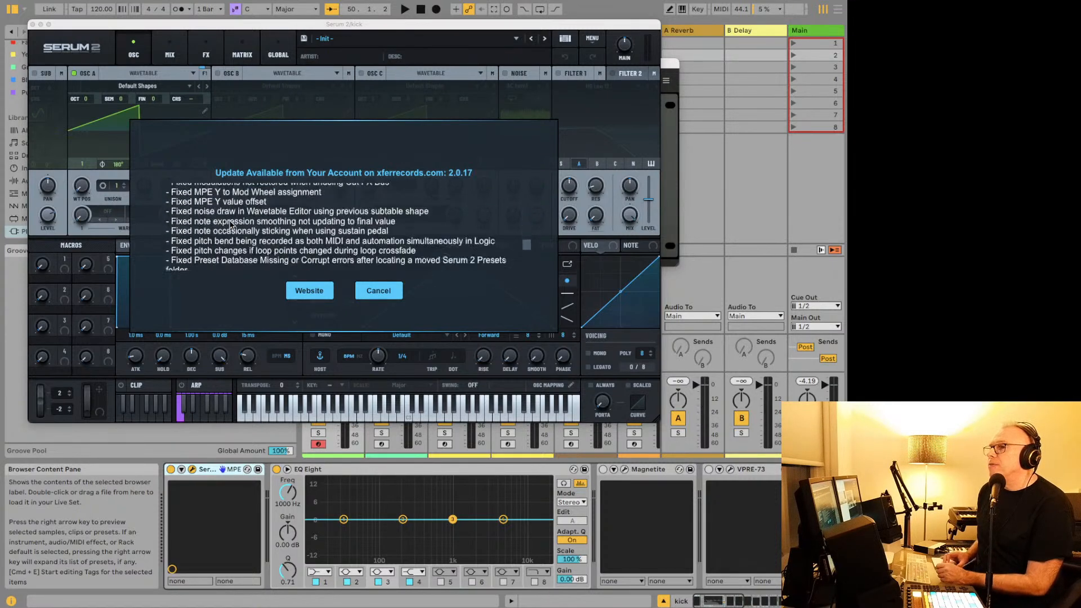
{"action": "scroll", "coordinate": [230, 224], "scroll_direction": "down", "scroll_amount": 8}
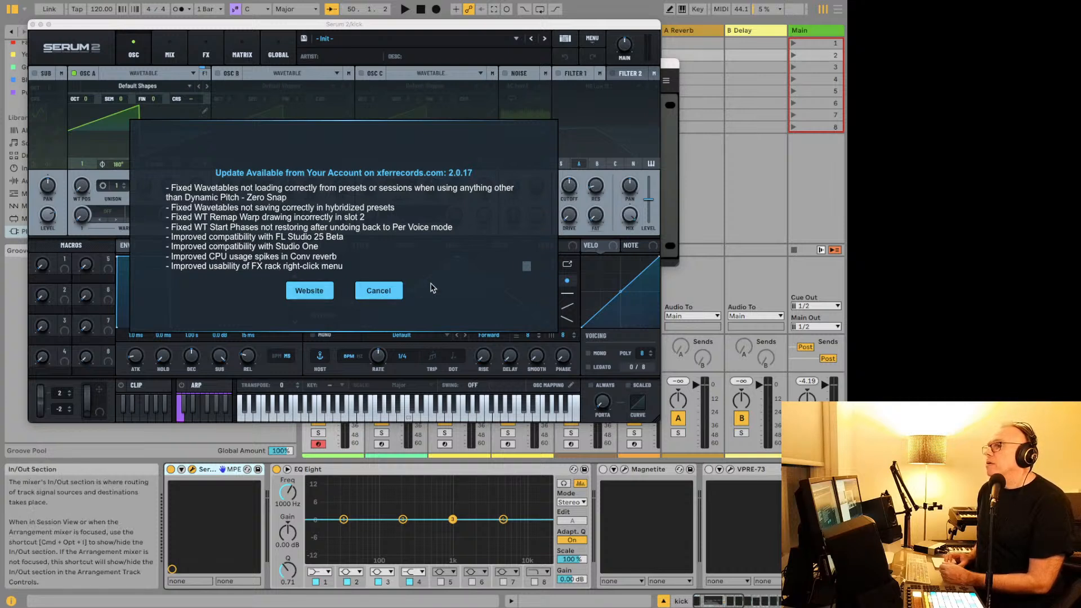
Step: Dismiss the update notice and load the factory Mallet preset MAL - Hybrid Balafon in Serum 2
{"action": "left_click", "coordinate": [369, 294]}
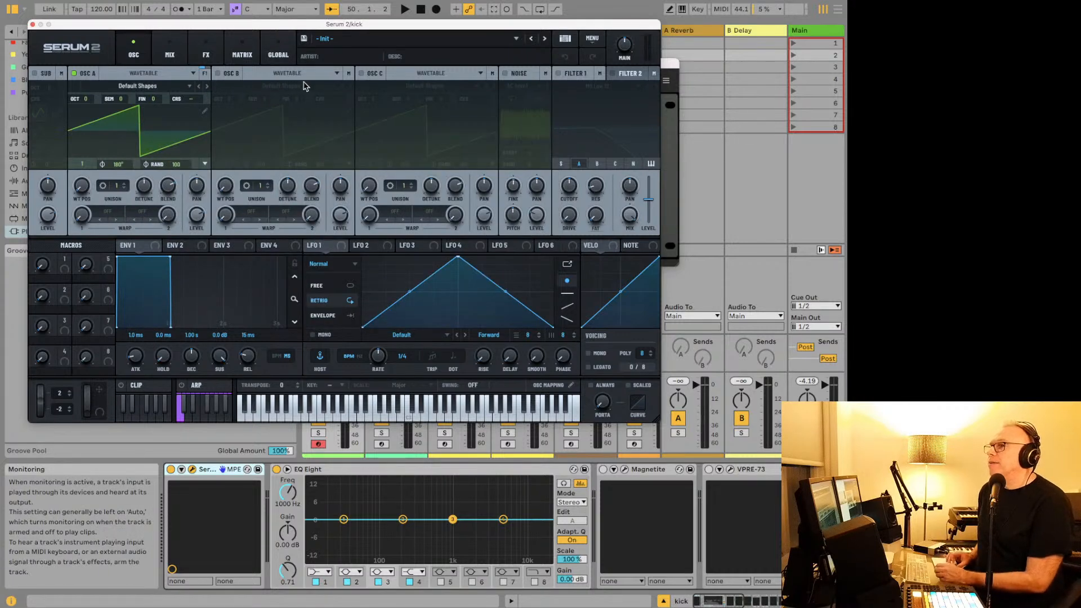
{"action": "left_click", "coordinate": [411, 38]}
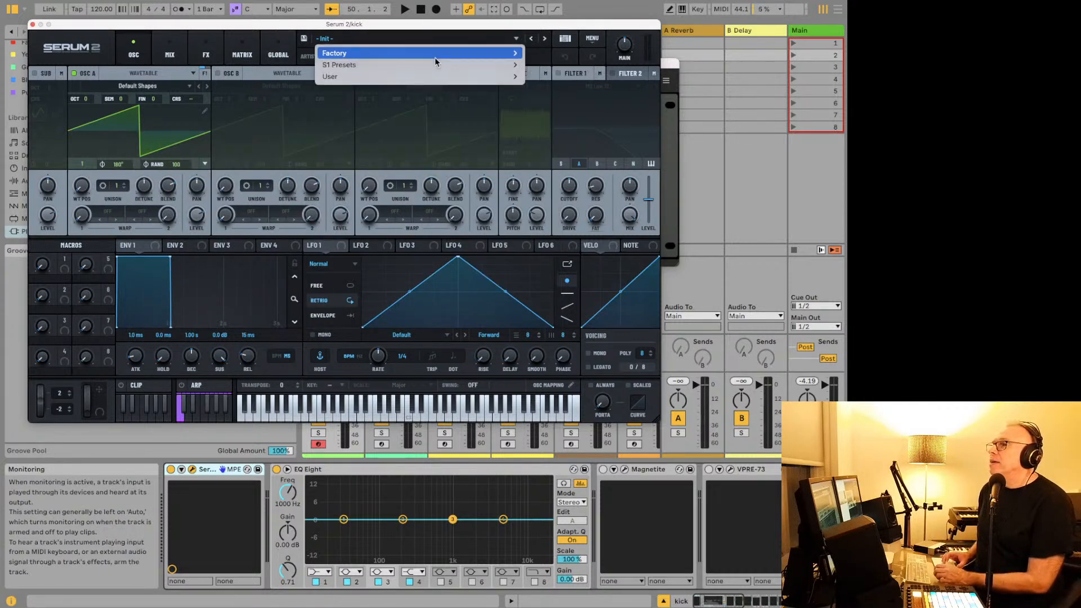
{"action": "mouse_move", "coordinate": [434, 55]}
{"action": "mouse_move", "coordinate": [568, 230]}
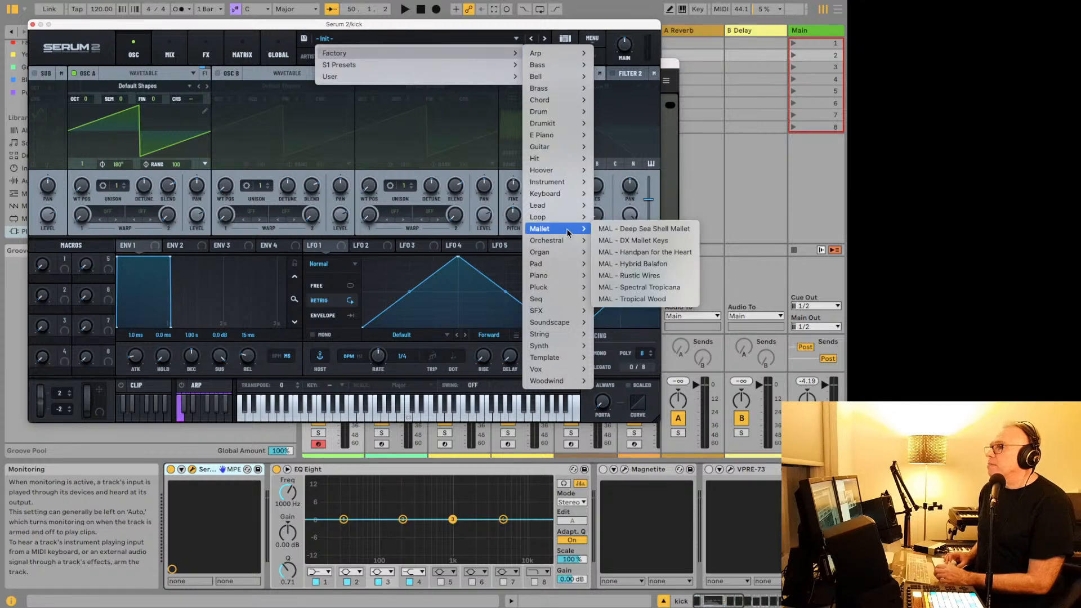
{"action": "left_click", "coordinate": [616, 265]}
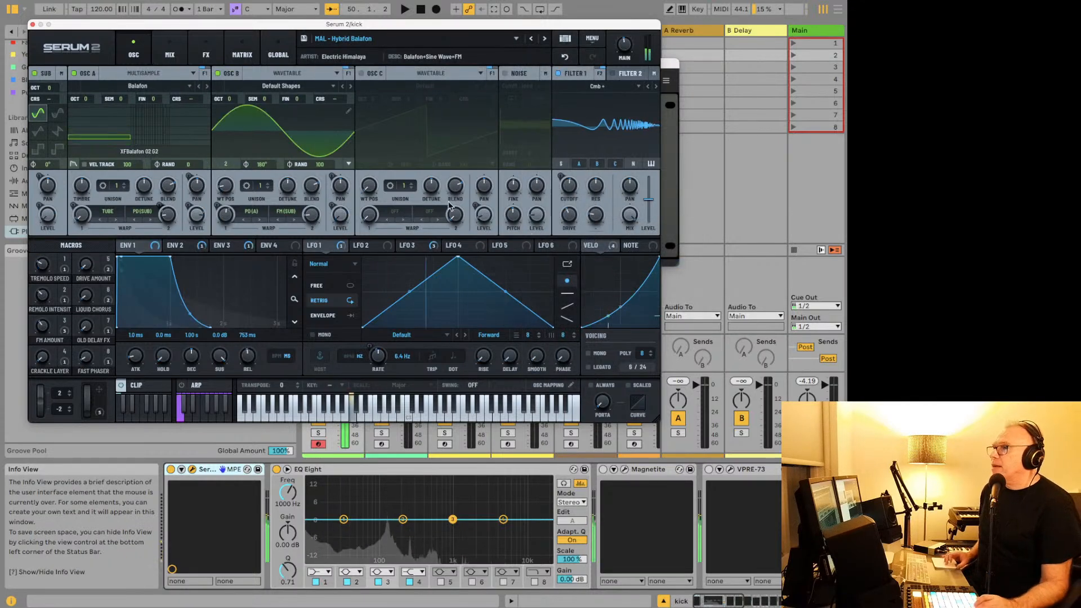
{"action": "left_click", "coordinate": [33, 25]}
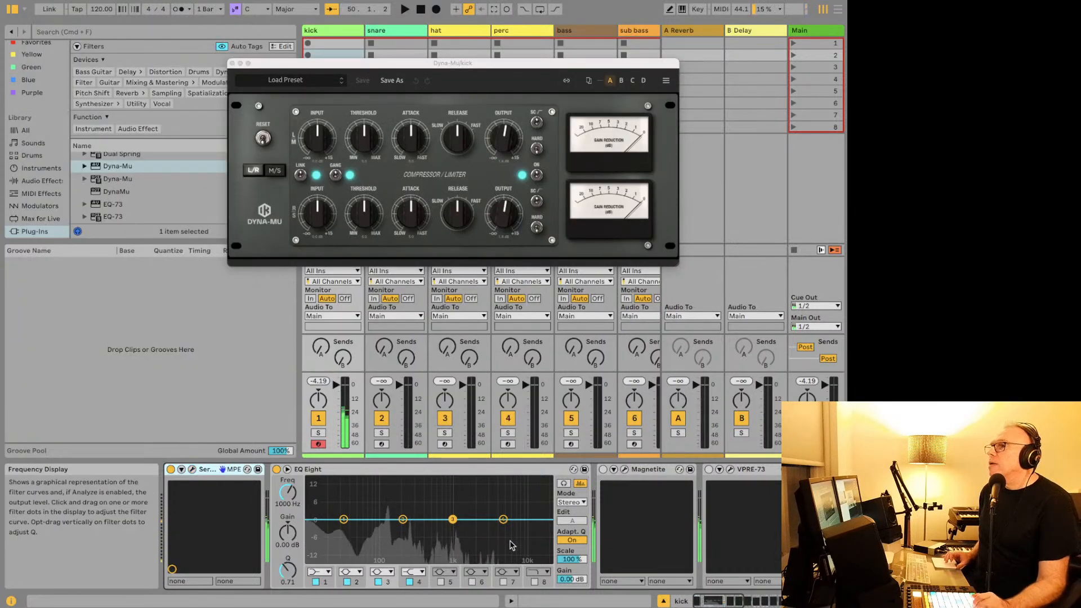
Step: Browse the plug-in list past Joe Chiccarelli Vocal Strip and add the Leslie plug-in to the end of the kick track's effect chain
{"action": "scroll", "coordinate": [160, 203], "scroll_direction": "down", "scroll_amount": 1}
{"action": "scroll", "coordinate": [170, 174], "scroll_direction": "down", "scroll_amount": 3}
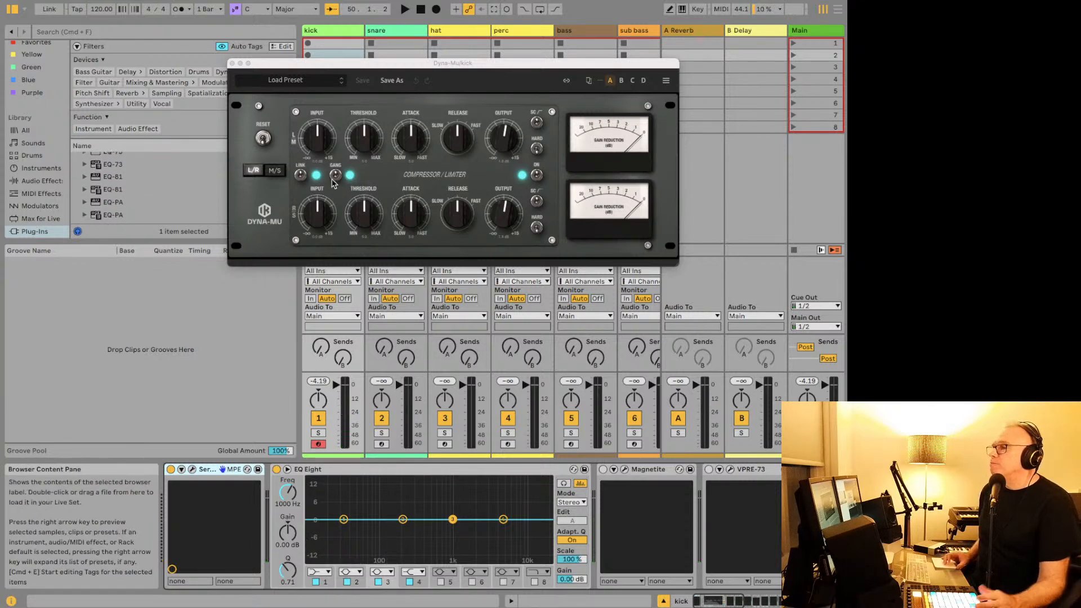
{"action": "scroll", "coordinate": [187, 172], "scroll_direction": "down", "scroll_amount": 5}
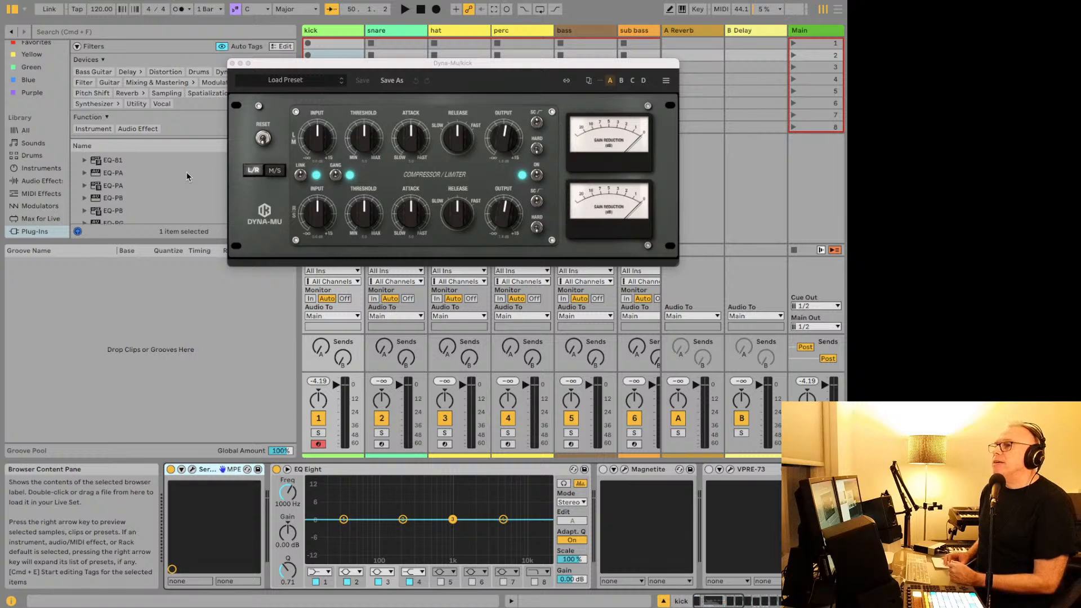
{"action": "scroll", "coordinate": [165, 179], "scroll_direction": "down", "scroll_amount": 10}
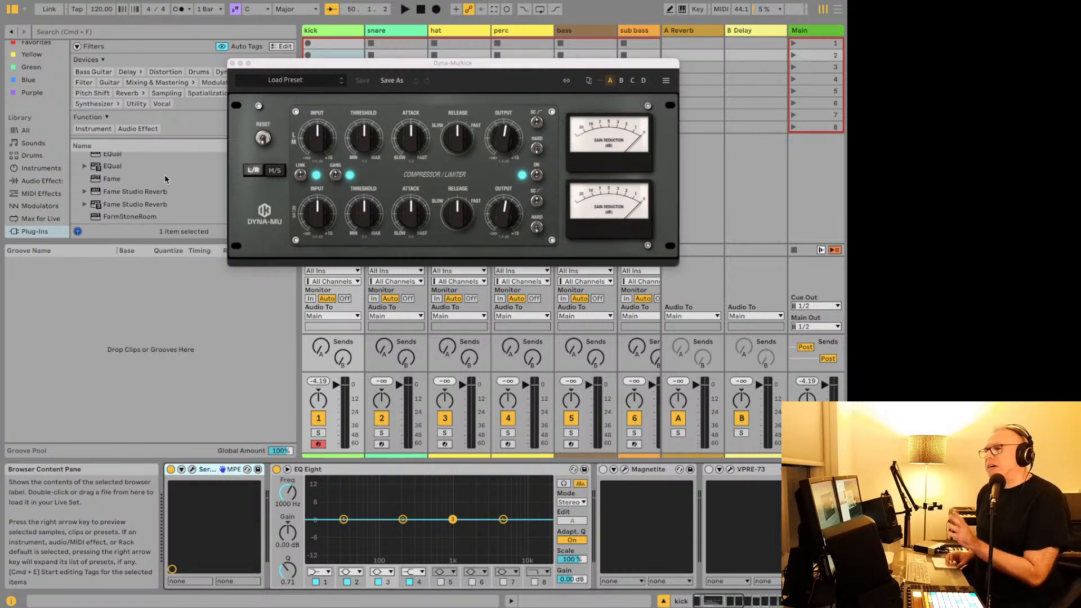
{"action": "scroll", "coordinate": [166, 179], "scroll_direction": "down", "scroll_amount": 4}
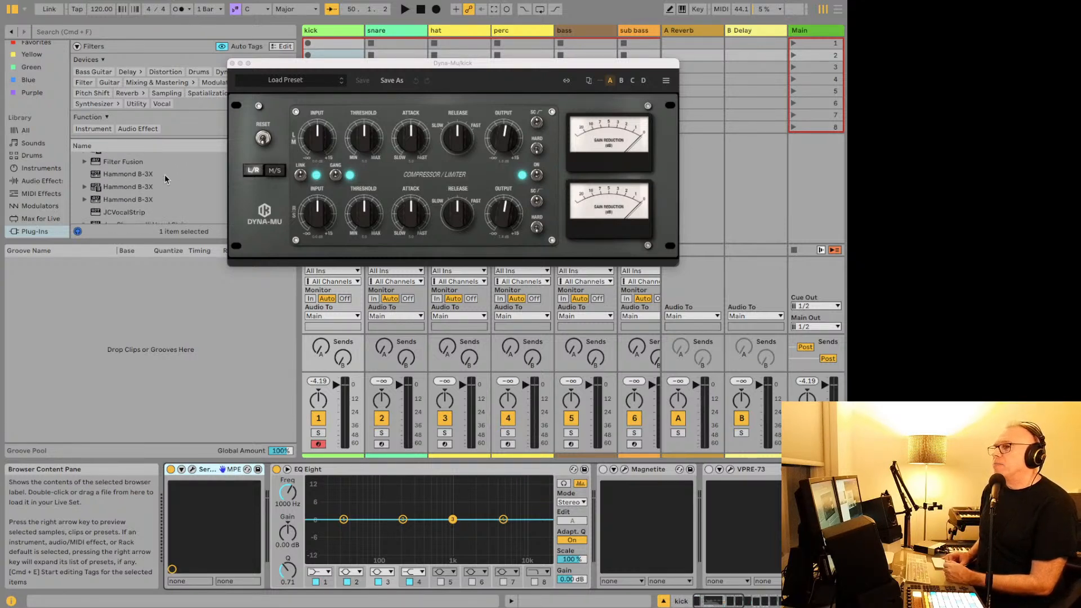
{"action": "scroll", "coordinate": [165, 179], "scroll_direction": "down", "scroll_amount": 3}
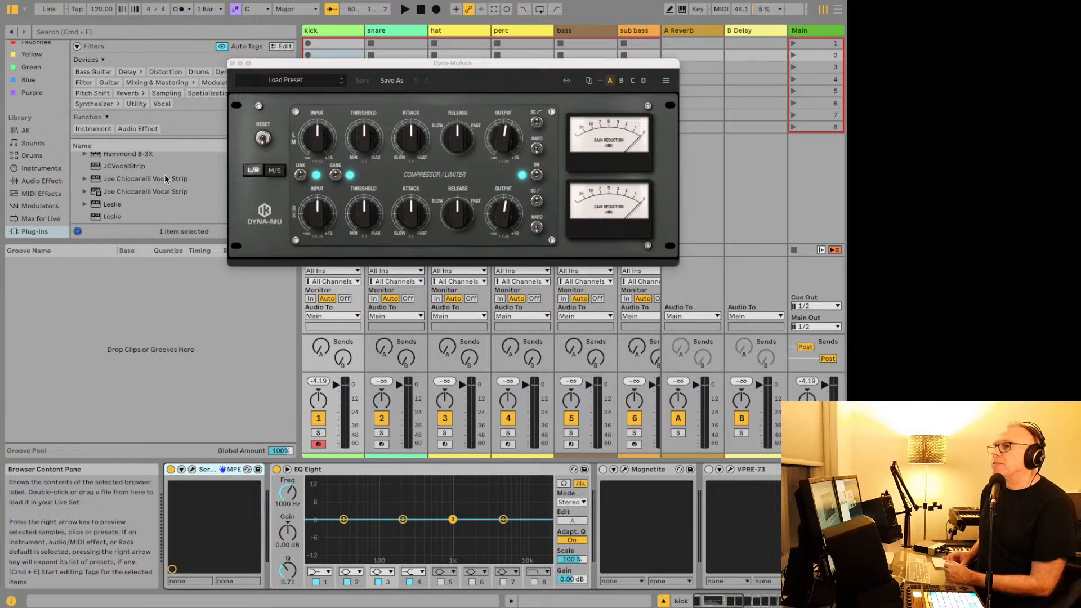
{"action": "scroll", "coordinate": [136, 161], "scroll_direction": "up", "scroll_amount": 1}
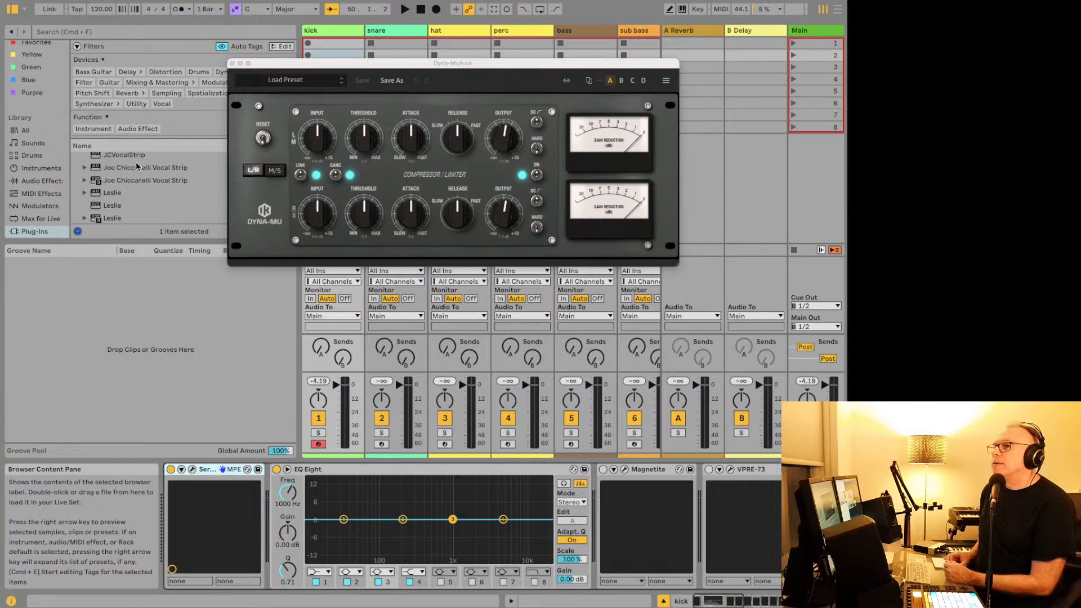
{"action": "scroll", "coordinate": [132, 175], "scroll_direction": "up", "scroll_amount": 1}
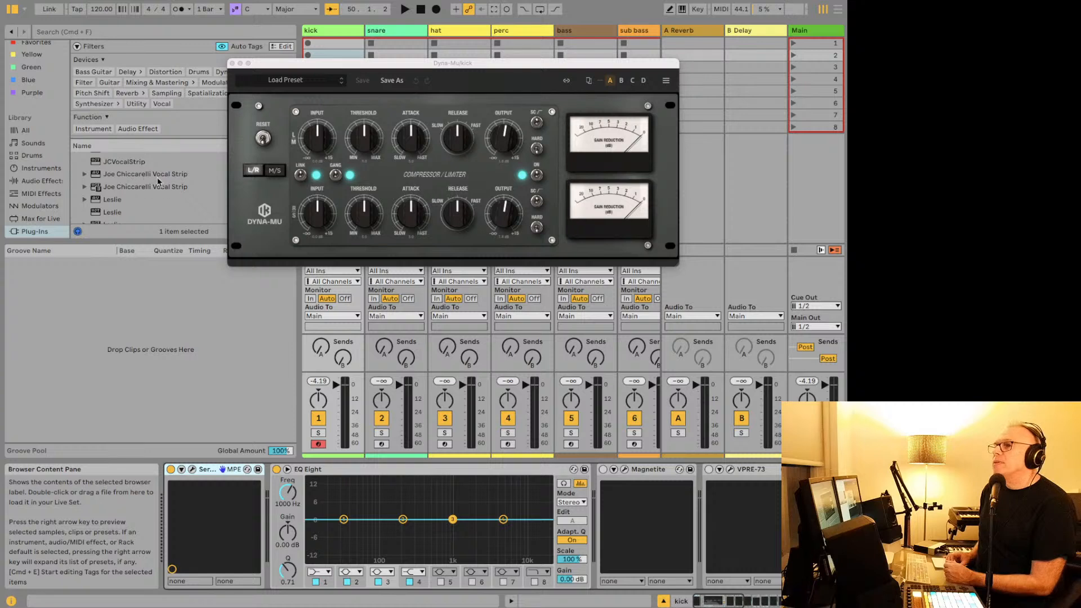
{"action": "left_click", "coordinate": [123, 175]}
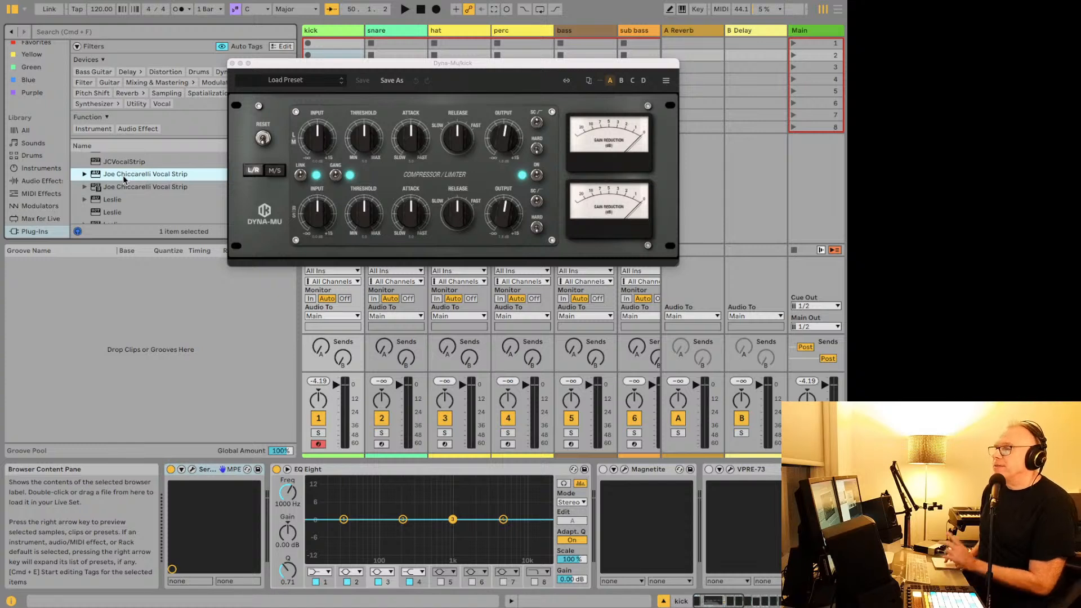
{"action": "scroll", "coordinate": [123, 175], "scroll_direction": "down", "scroll_amount": 3}
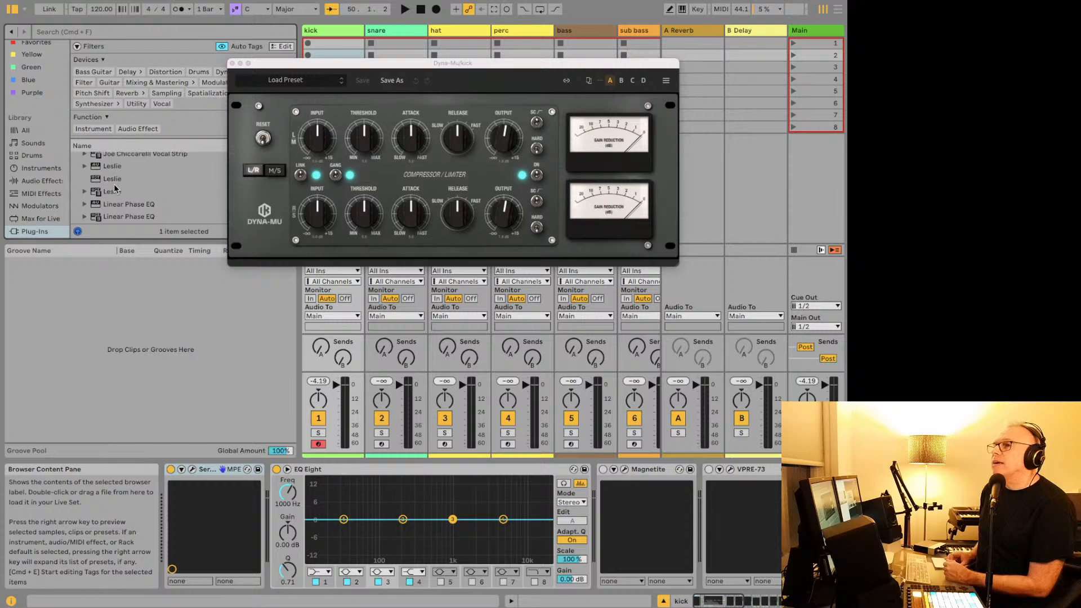
{"action": "left_click", "coordinate": [116, 168]}
{"action": "double_click", "coordinate": [115, 168]}
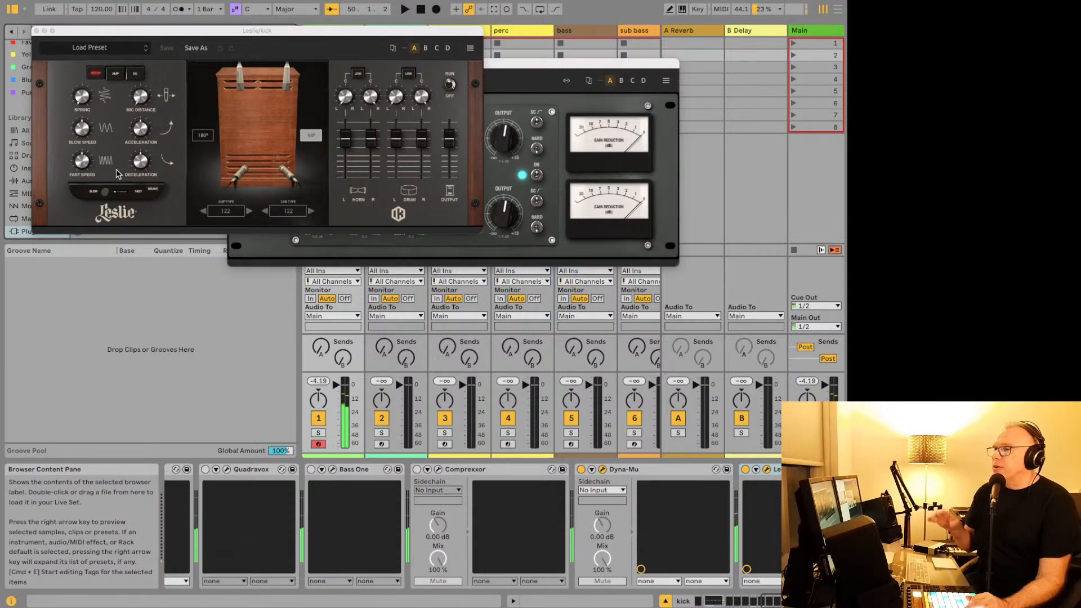
Step: Load the Show Time preset from Leslie's 3300W folder and close the preset browser
{"action": "left_click", "coordinate": [112, 50]}
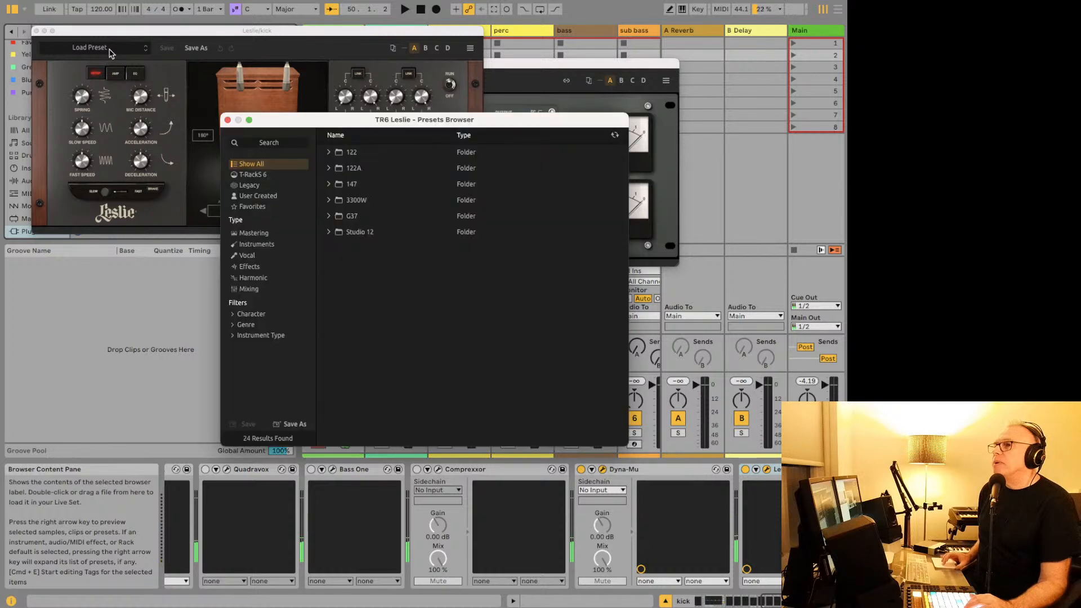
{"action": "left_click", "coordinate": [362, 204]}
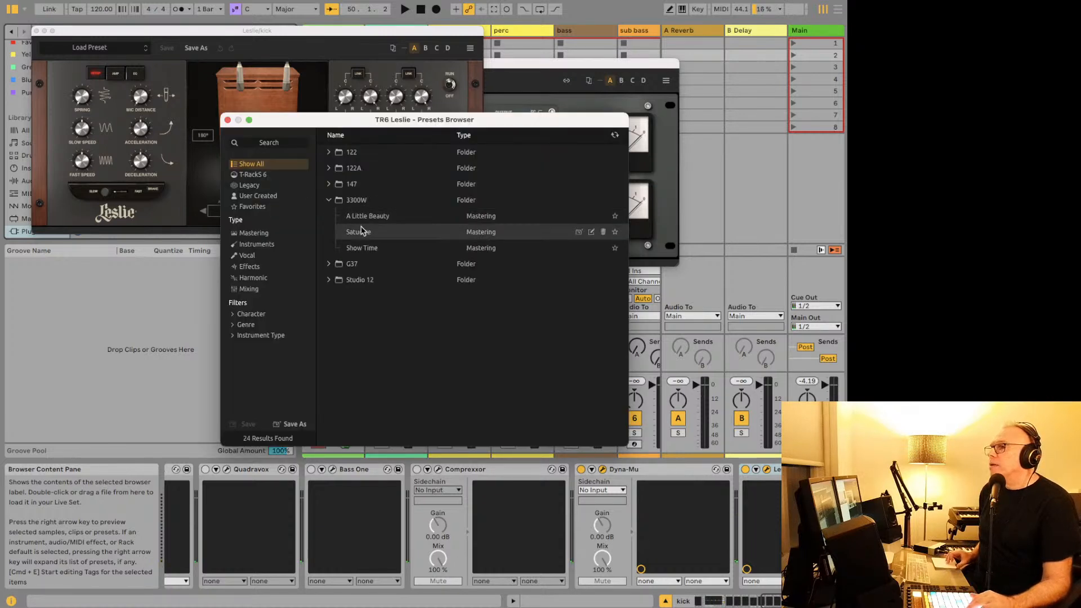
{"action": "left_click", "coordinate": [362, 247]}
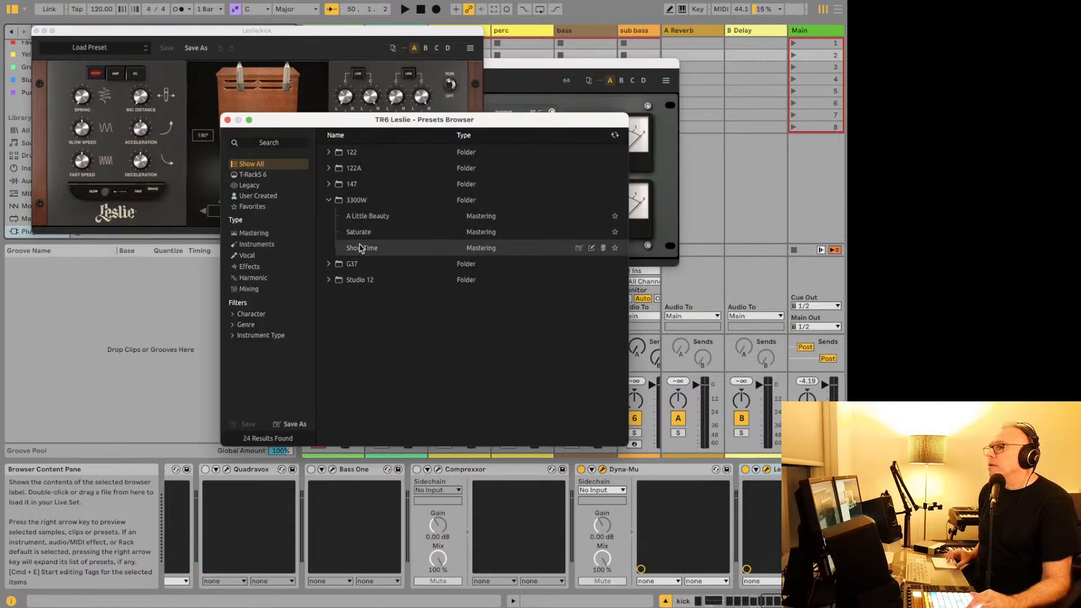
{"action": "left_click", "coordinate": [228, 121]}
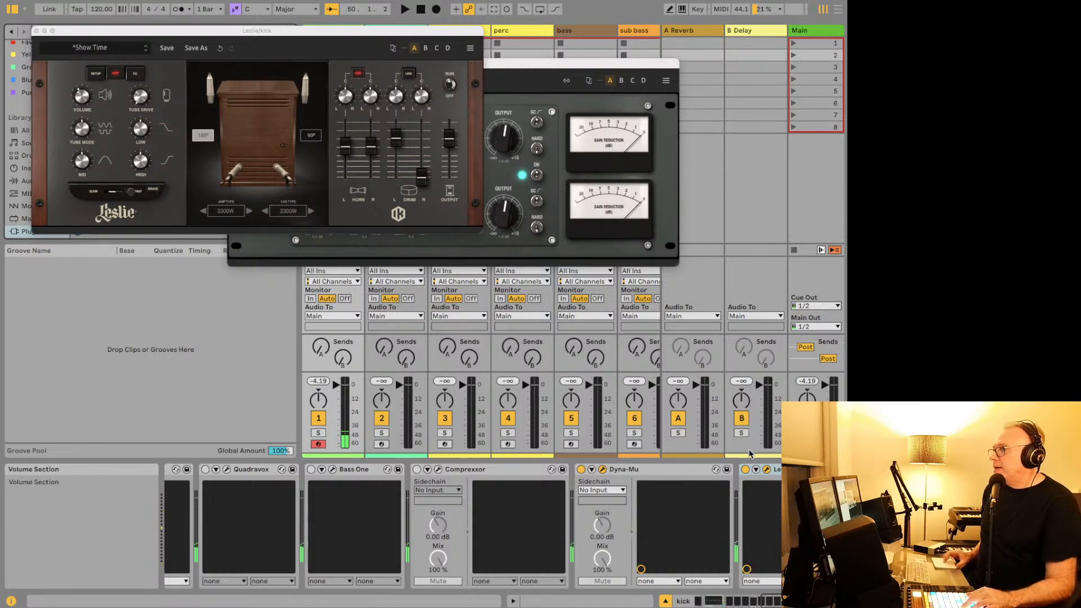
Step: Switch Leslie off and back on to compare the sound, and raise its output level to about 1.8 dB
{"action": "left_click", "coordinate": [747, 469]}
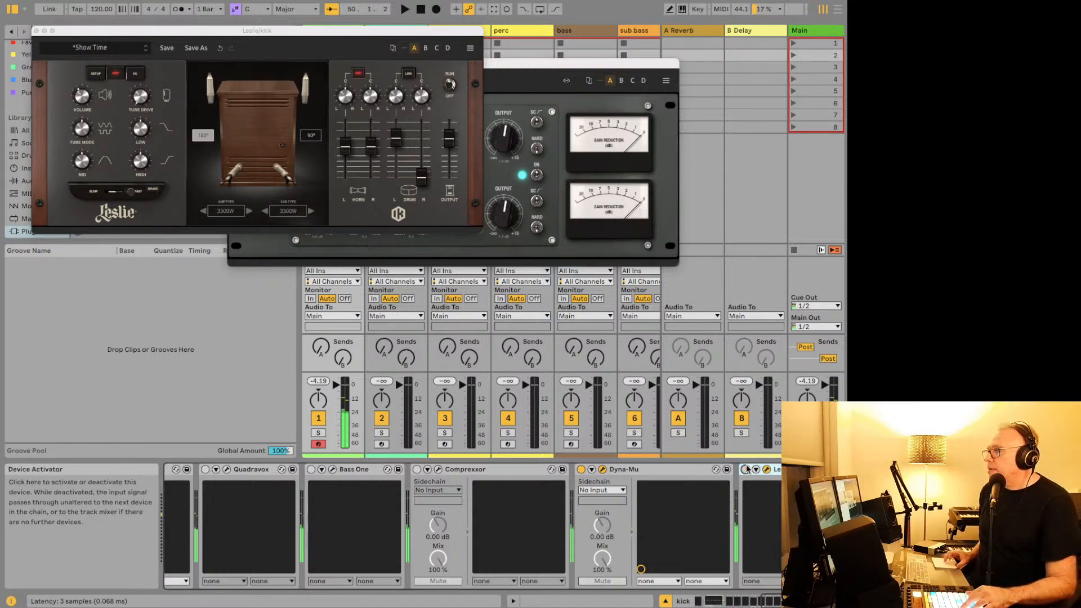
{"action": "left_click", "coordinate": [746, 469]}
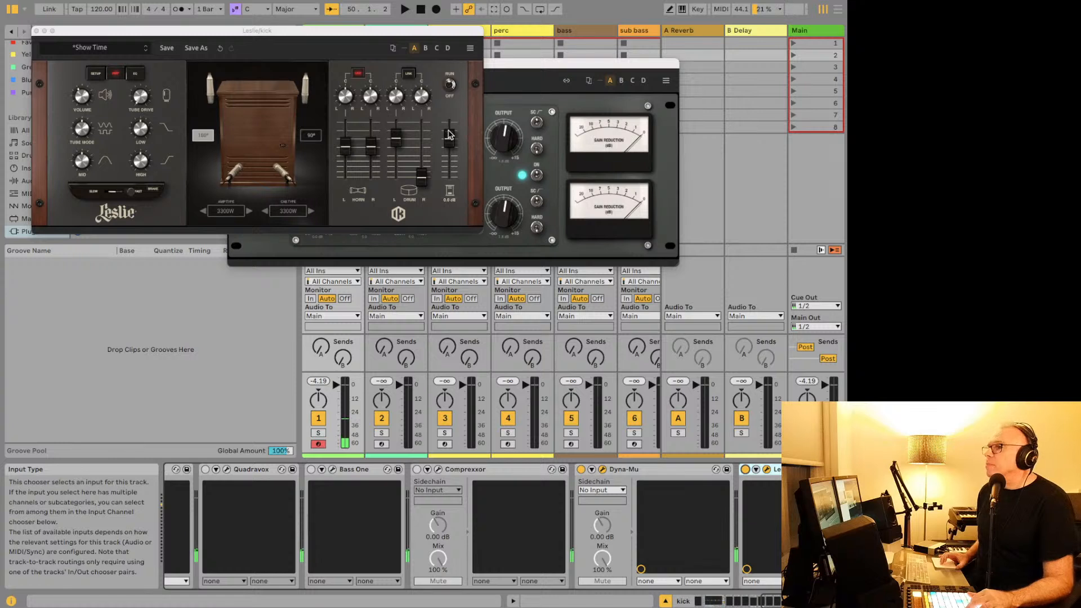
{"action": "left_click_drag", "start_coordinate": [449, 134], "coordinate": [450, 127]}
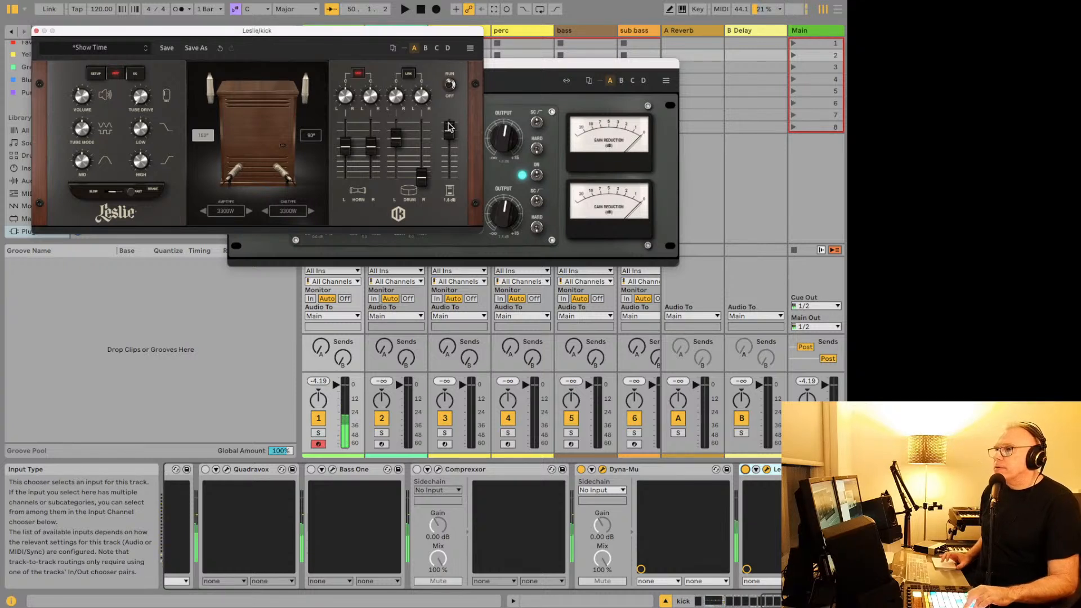
Step: Audition Leslie's Saturate and A Little Beauty presets from the 3300W folder, and Peaceful Guitar and Slow Rider from the G37 folder
{"action": "left_click", "coordinate": [75, 50]}
{"action": "left_click", "coordinate": [352, 232]}
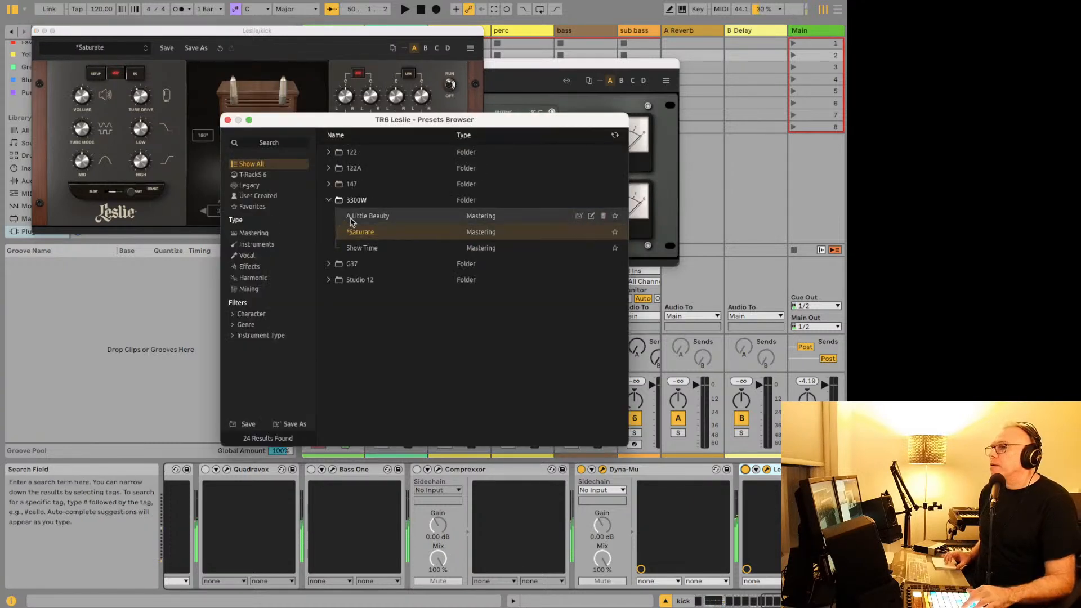
{"action": "left_click", "coordinate": [352, 219]}
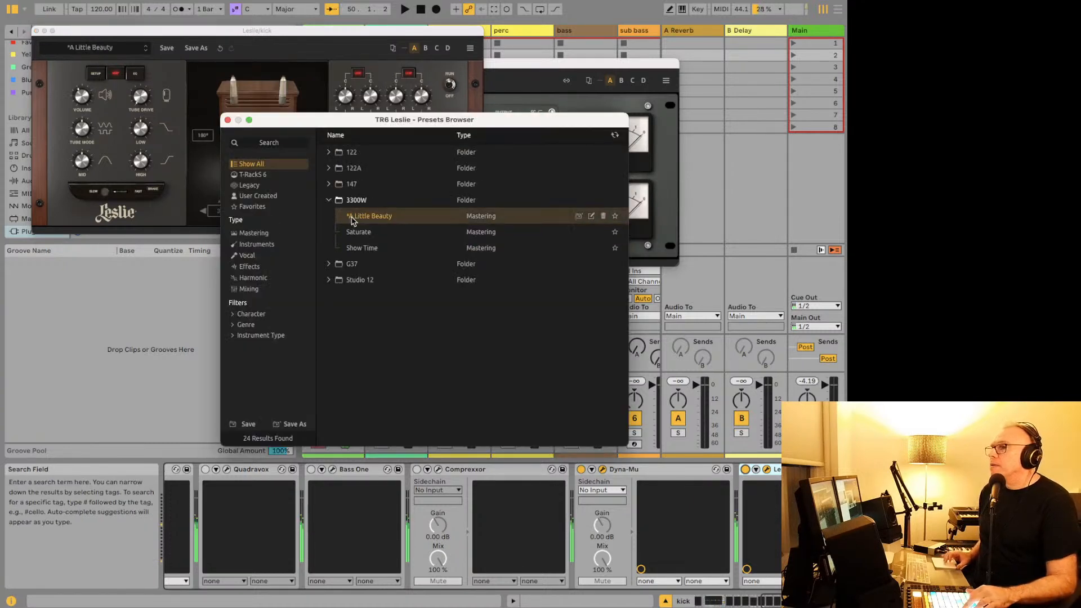
{"action": "left_click", "coordinate": [334, 264]}
{"action": "left_click", "coordinate": [361, 314]}
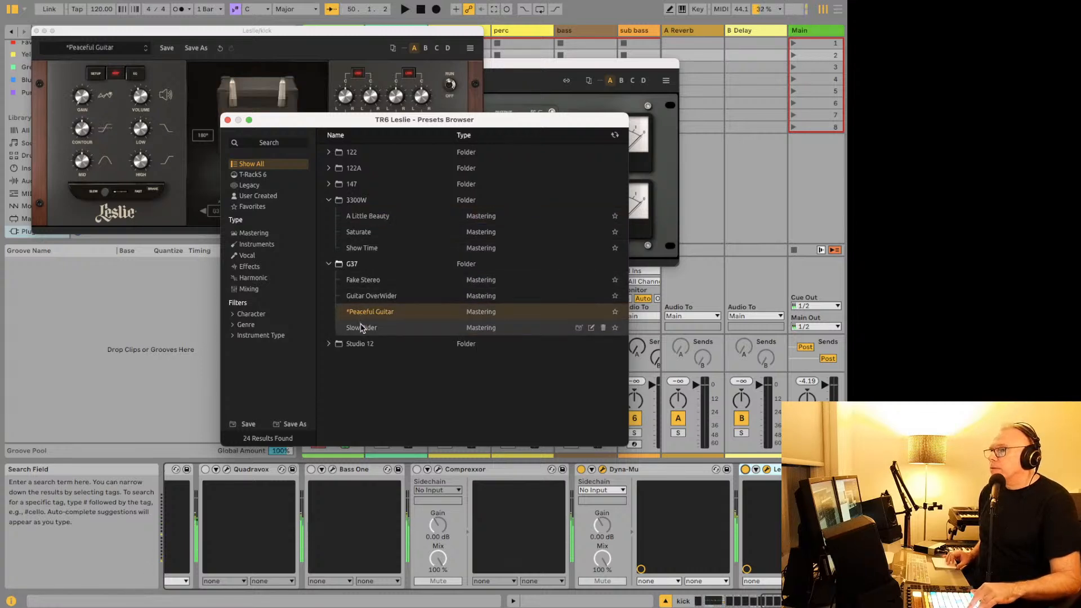
{"action": "left_click", "coordinate": [361, 329]}
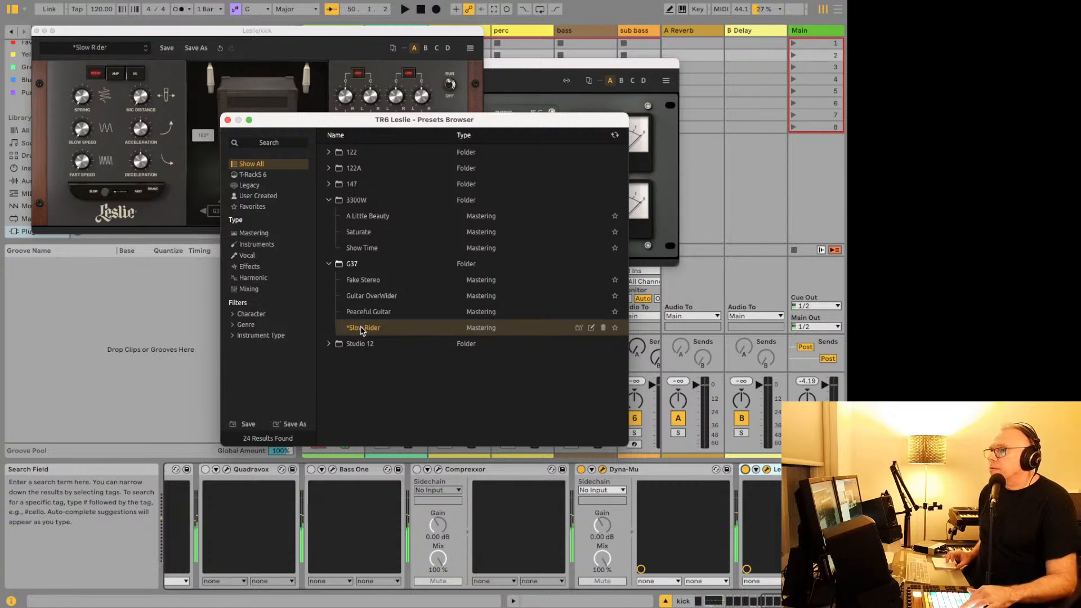
Step: Try Smaller Beast from Leslie's Studio 12 preset folder, load Superfast instead, and close the preset browser
{"action": "left_click", "coordinate": [328, 344]}
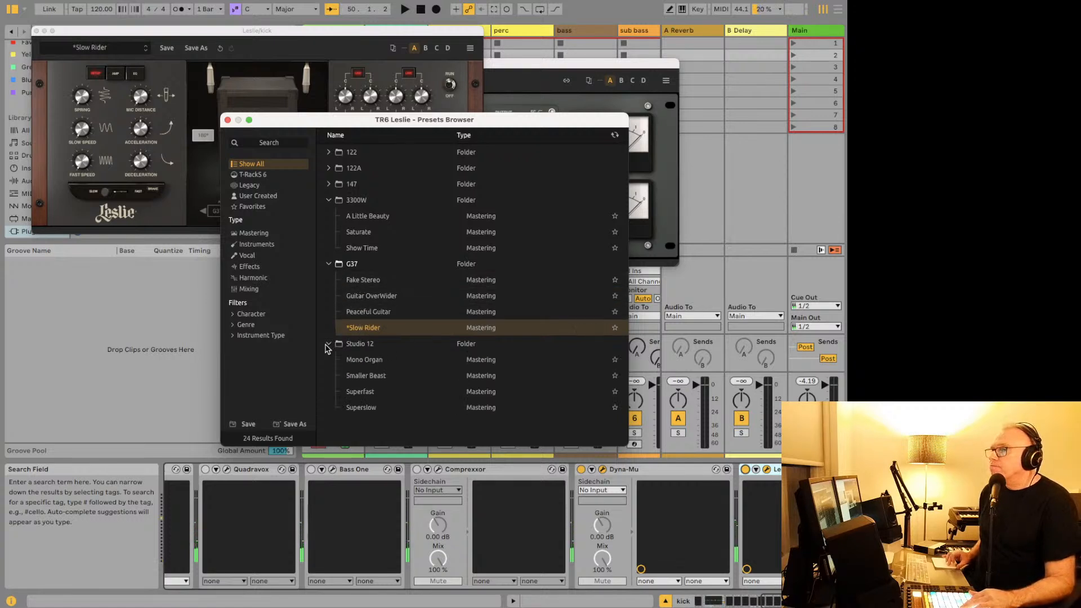
{"action": "left_click", "coordinate": [365, 376]}
{"action": "left_click", "coordinate": [354, 391]}
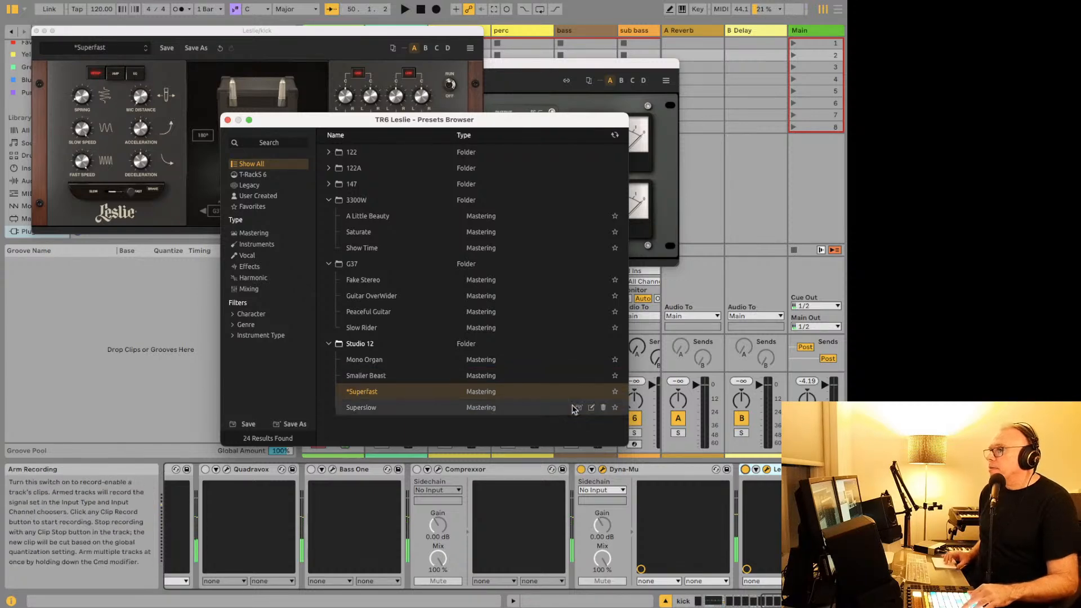
{"action": "left_click", "coordinate": [228, 120]}
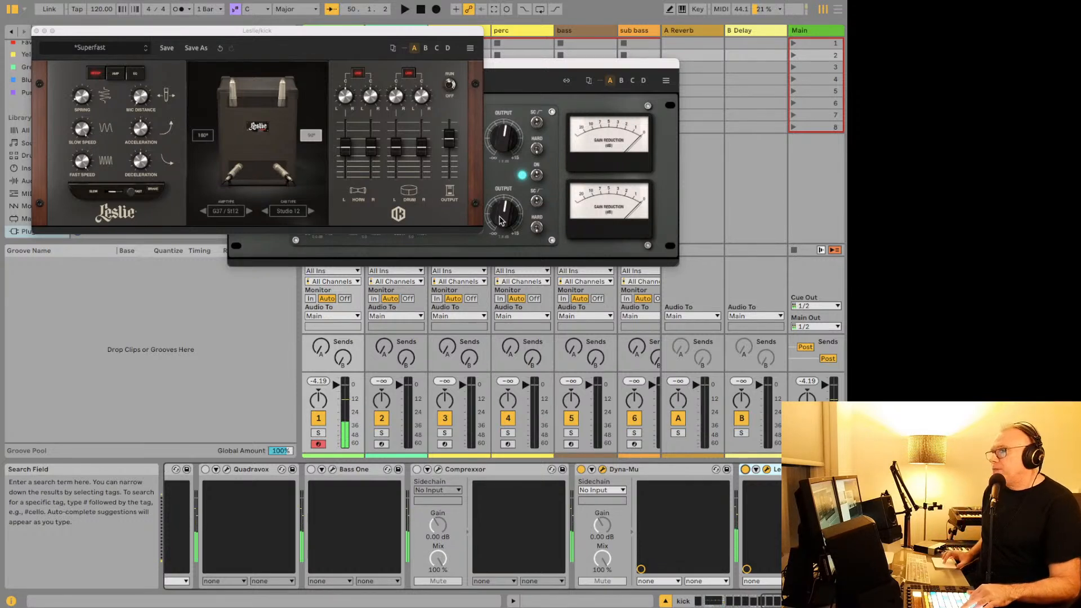
Step: Compare the sound with Leslie off and on, raise its output level, and close the Leslie window
{"action": "left_click", "coordinate": [745, 470]}
{"action": "left_click", "coordinate": [745, 469]}
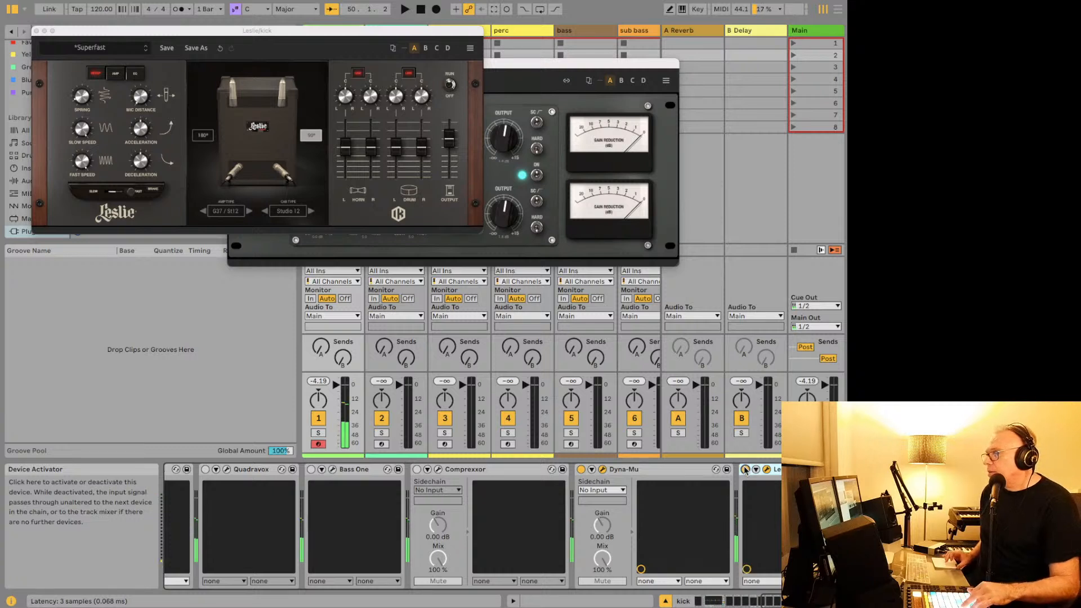
{"action": "left_click", "coordinate": [449, 144]}
{"action": "left_click_drag", "start_coordinate": [449, 144], "coordinate": [448, 132]}
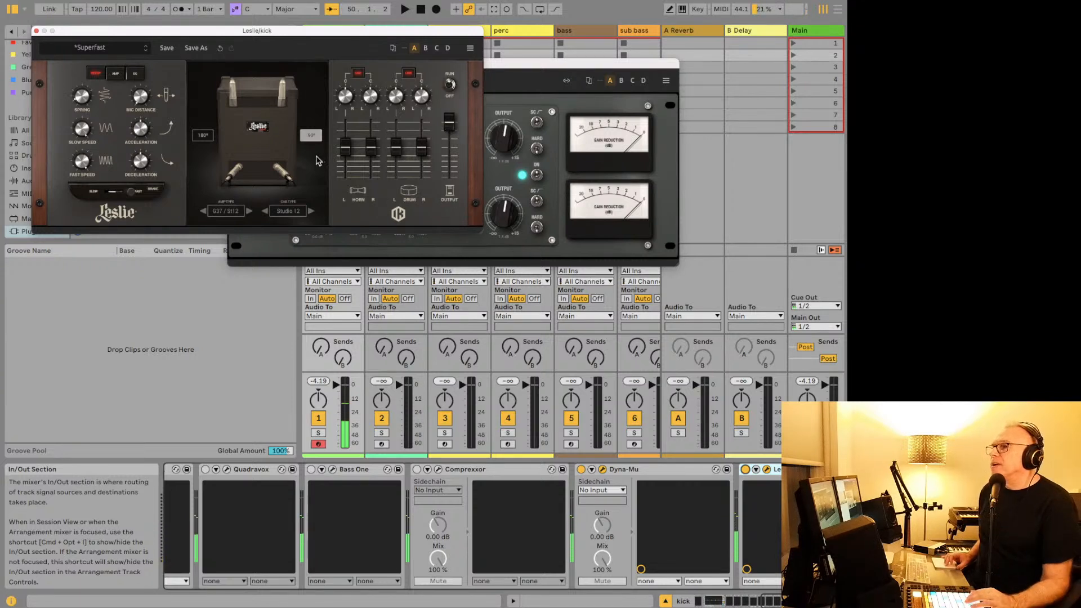
{"action": "left_click", "coordinate": [36, 31]}
Step: Find Mic Room in the plug-in list, add it after Leslie on the kick track, and close its window
{"action": "scroll", "coordinate": [137, 181], "scroll_direction": "down", "scroll_amount": 1}
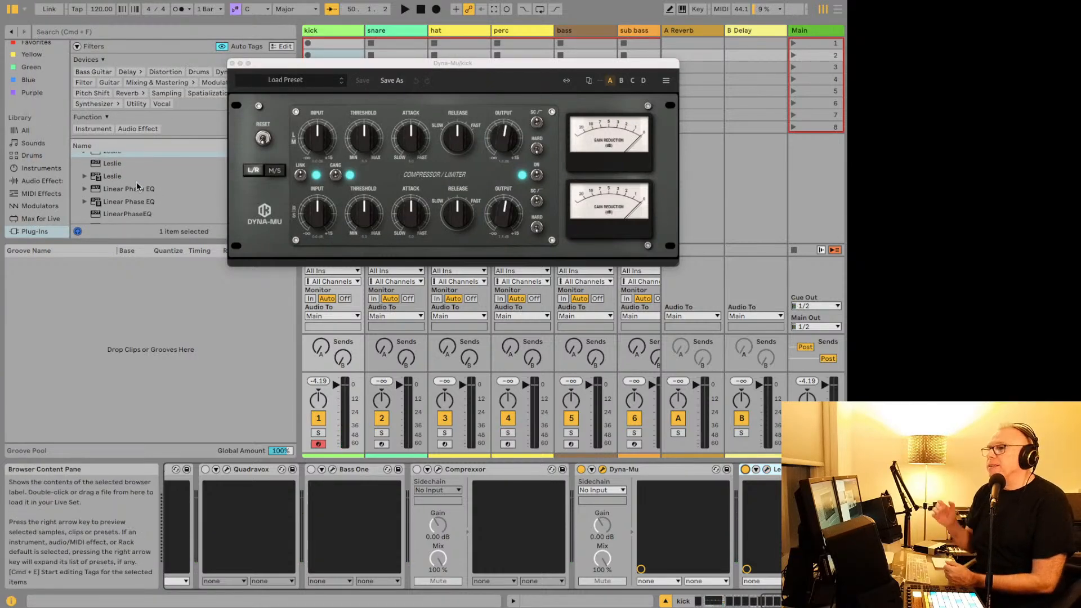
{"action": "scroll", "coordinate": [137, 185], "scroll_direction": "down", "scroll_amount": 3}
{"action": "scroll", "coordinate": [136, 181], "scroll_direction": "down", "scroll_amount": 3}
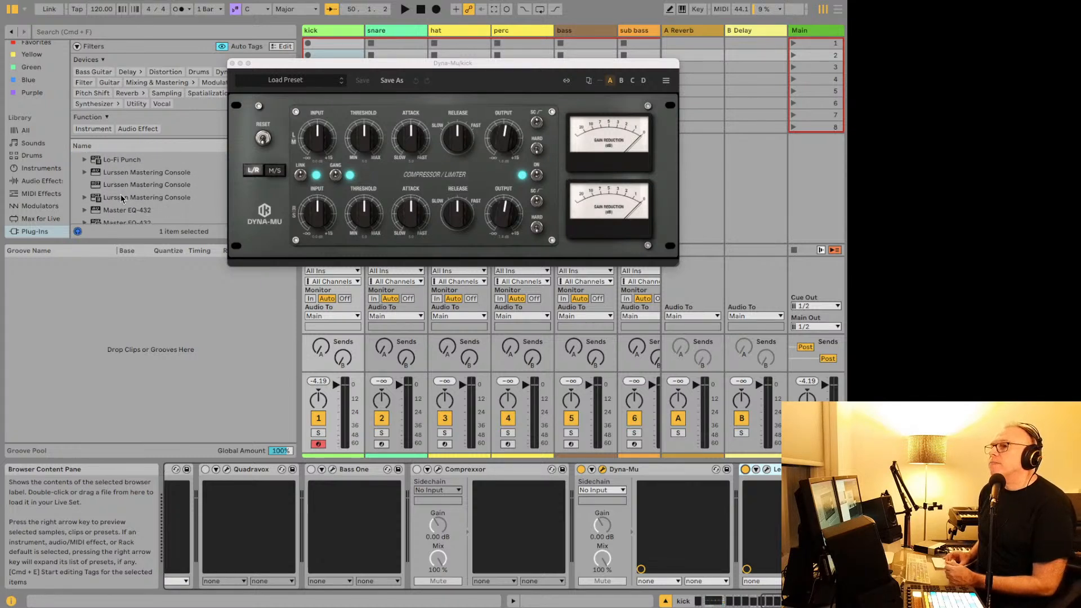
{"action": "scroll", "coordinate": [121, 197], "scroll_direction": "up", "scroll_amount": 1}
{"action": "scroll", "coordinate": [121, 197], "scroll_direction": "down", "scroll_amount": 6}
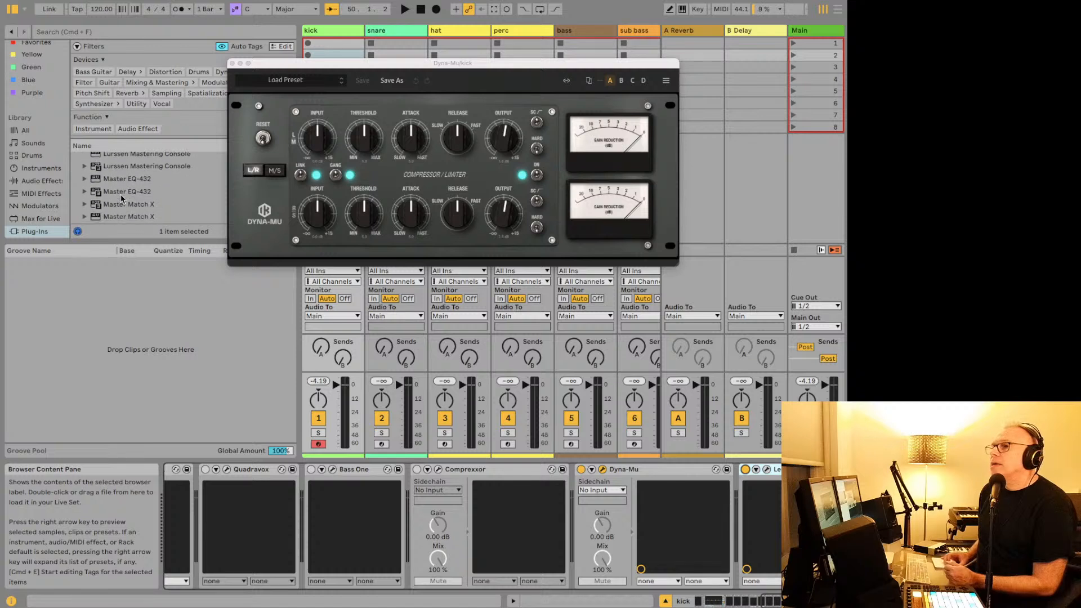
{"action": "scroll", "coordinate": [121, 197], "scroll_direction": "down", "scroll_amount": 5}
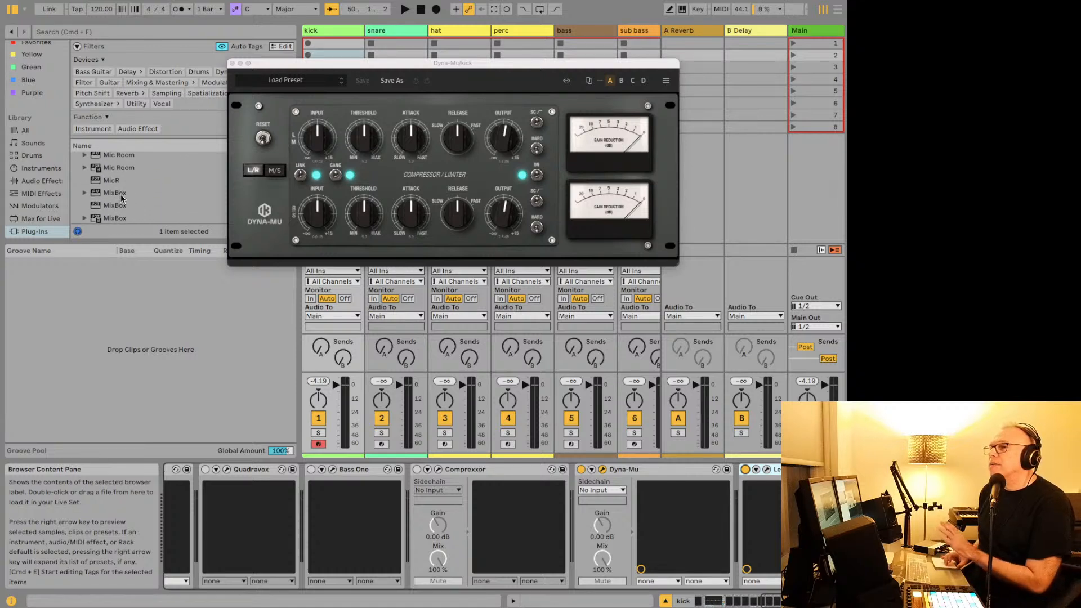
{"action": "left_click", "coordinate": [120, 193]}
{"action": "scroll", "coordinate": [120, 197], "scroll_direction": "up", "scroll_amount": 2}
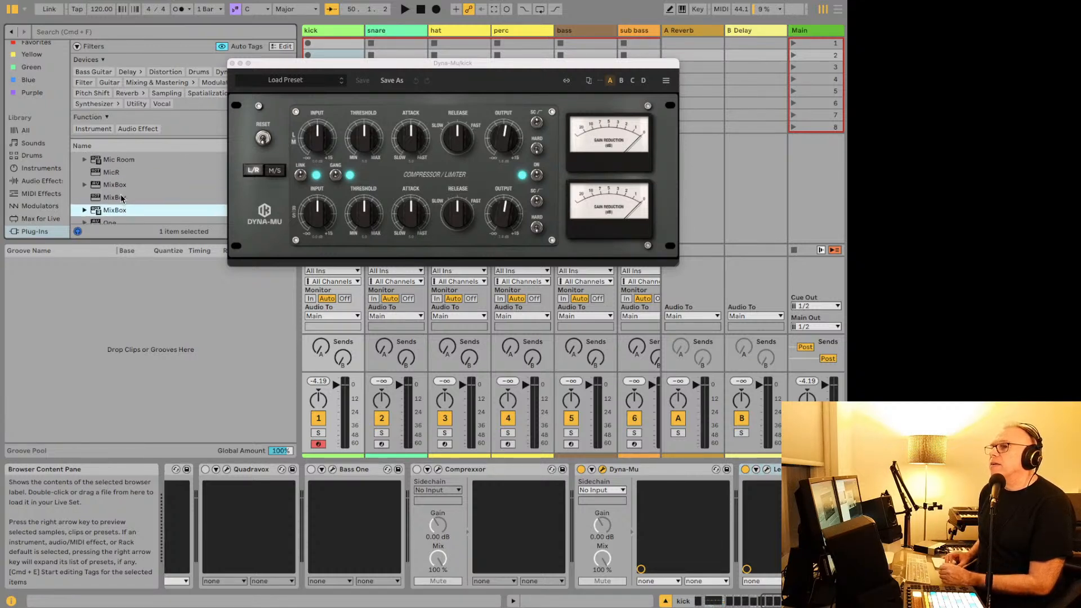
{"action": "scroll", "coordinate": [121, 198], "scroll_direction": "up", "scroll_amount": 1}
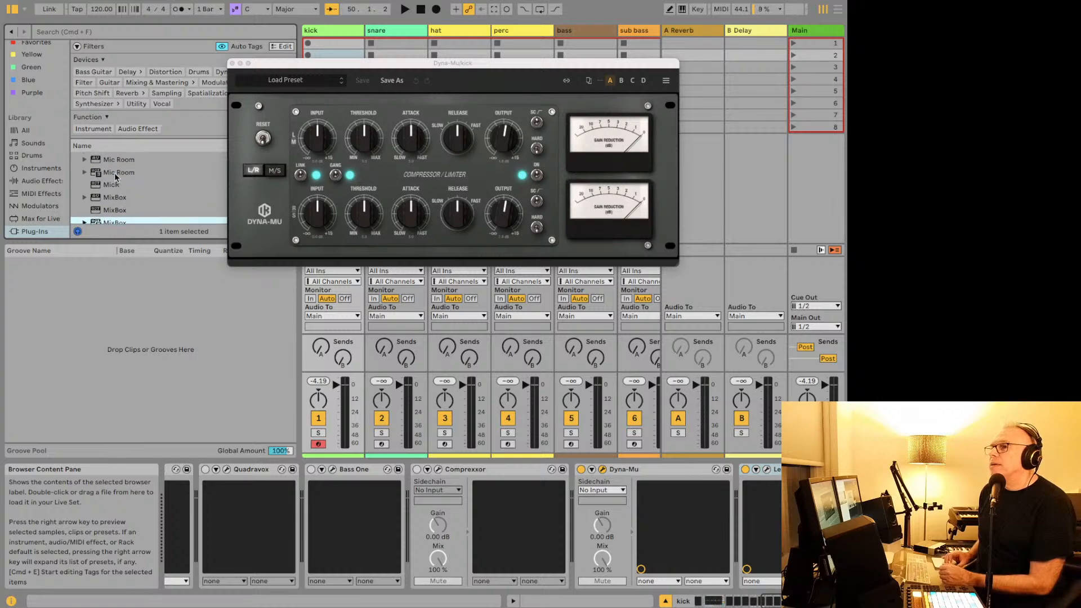
{"action": "left_click", "coordinate": [116, 174]}
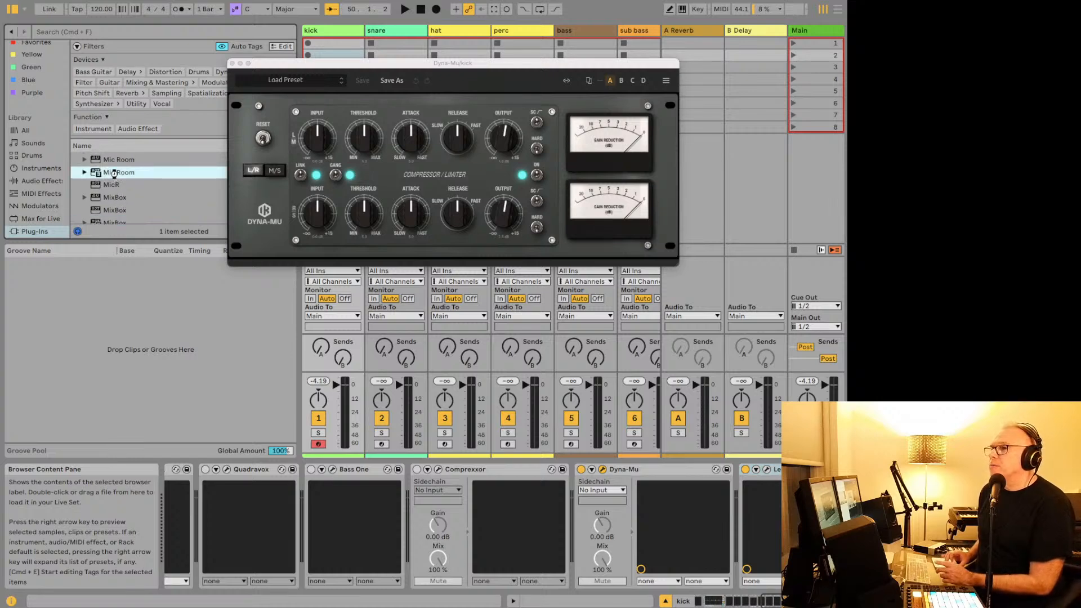
{"action": "double_click", "coordinate": [115, 173]}
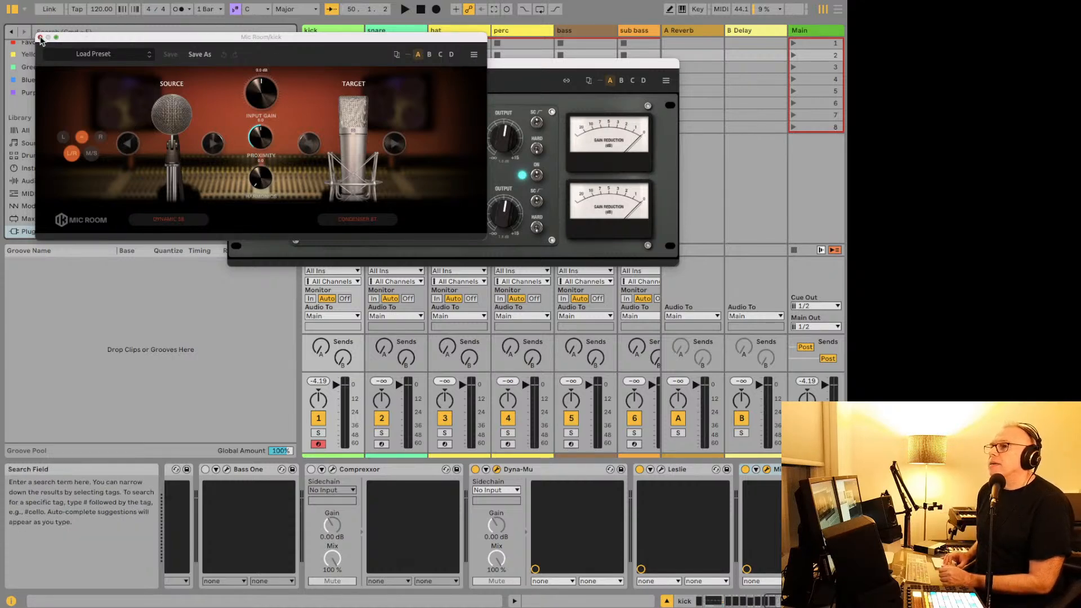
{"action": "left_click", "coordinate": [40, 38]}
{"action": "scroll", "coordinate": [150, 182], "scroll_direction": "down", "scroll_amount": 2}
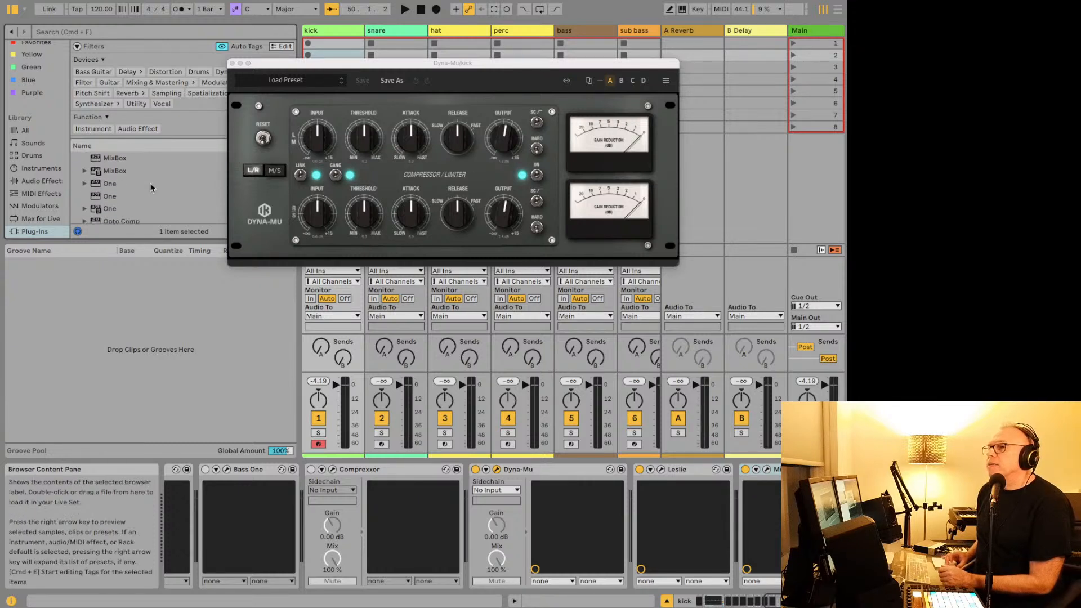
Step: Look through the remaining IK Multimedia plug-ins and expand the Impulse Record folder
{"action": "scroll", "coordinate": [150, 183], "scroll_direction": "down", "scroll_amount": 10}
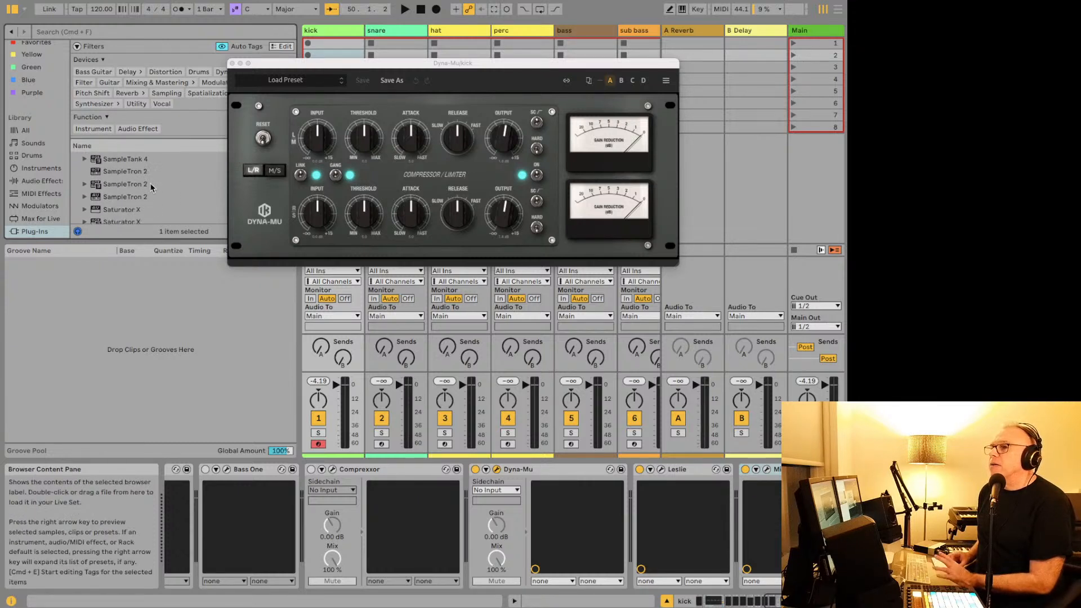
{"action": "scroll", "coordinate": [150, 182], "scroll_direction": "down", "scroll_amount": 10}
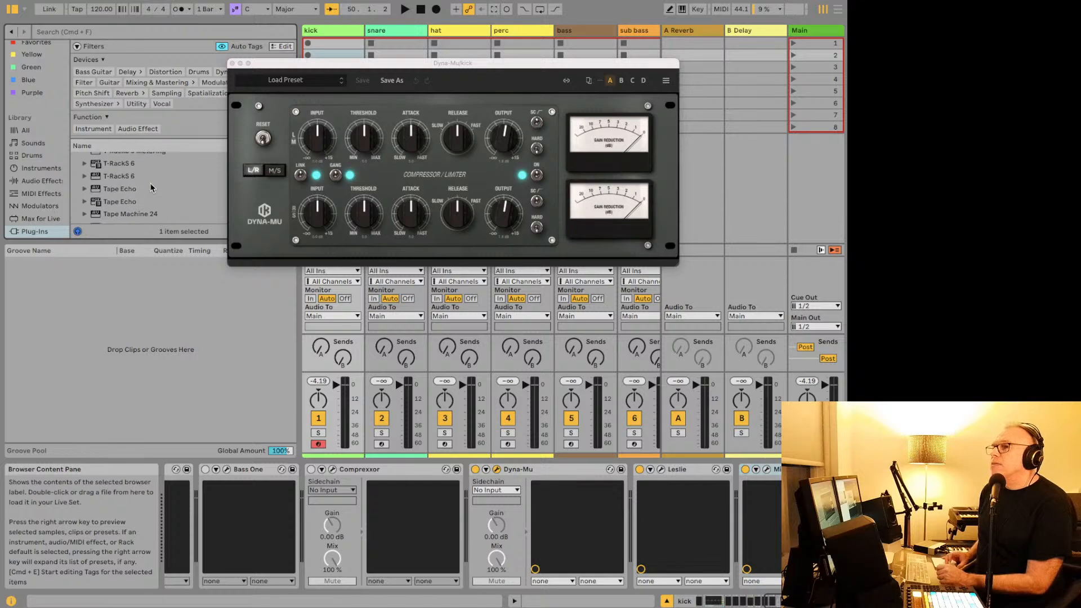
{"action": "scroll", "coordinate": [150, 182], "scroll_direction": "down", "scroll_amount": 5}
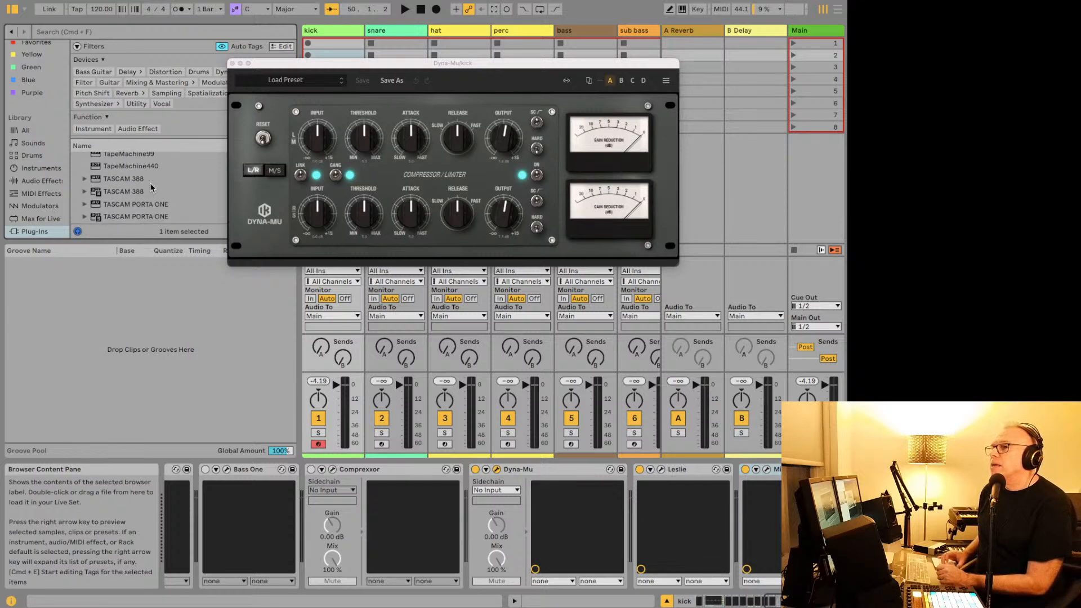
{"action": "scroll", "coordinate": [149, 183], "scroll_direction": "down", "scroll_amount": 8}
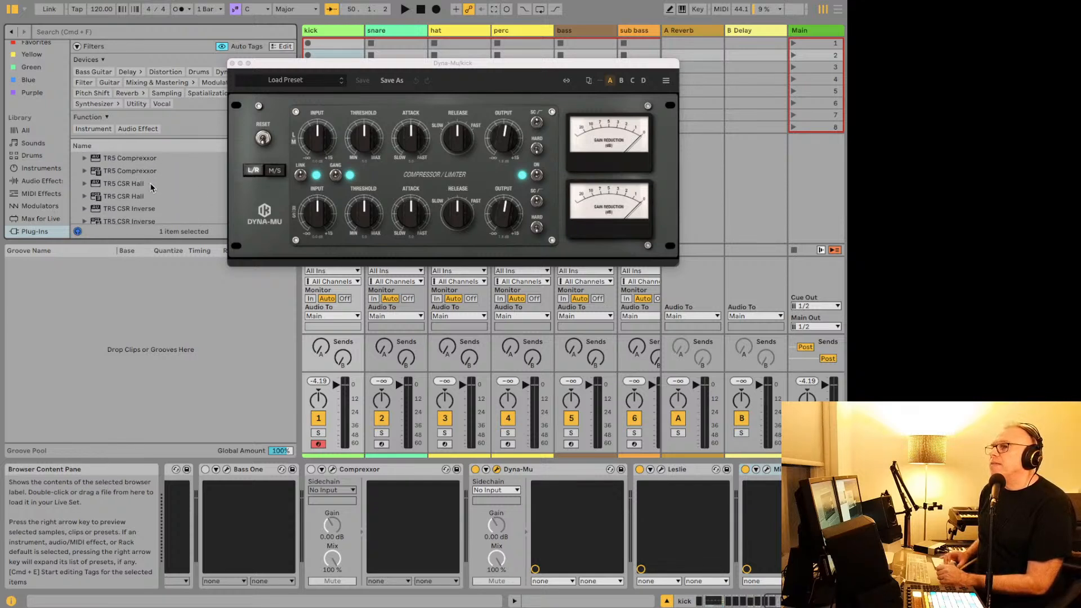
{"action": "scroll", "coordinate": [150, 182], "scroll_direction": "down", "scroll_amount": 10}
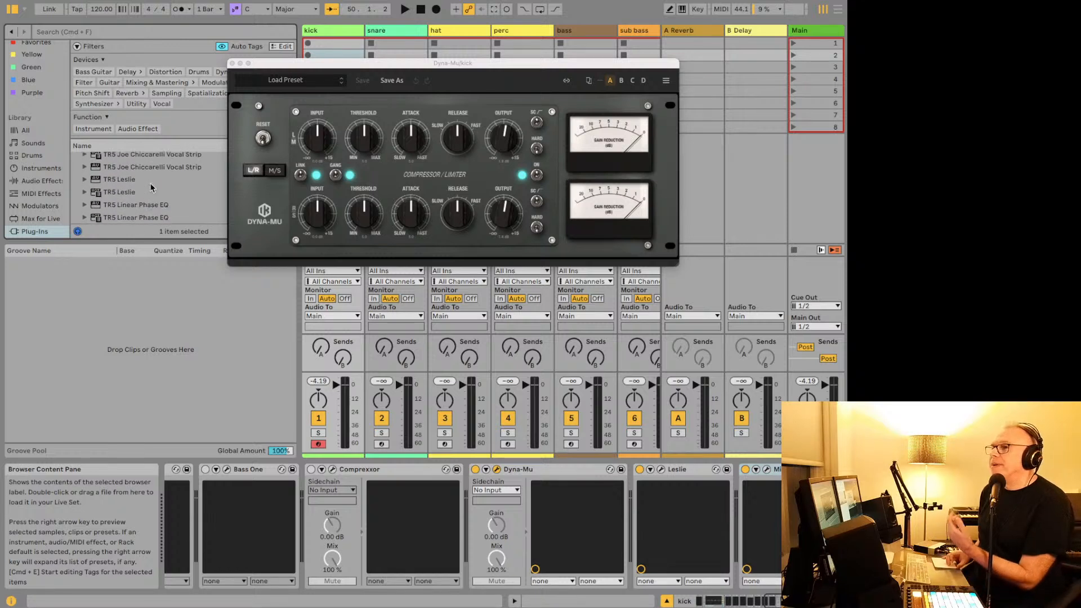
{"action": "scroll", "coordinate": [149, 182], "scroll_direction": "down", "scroll_amount": 10}
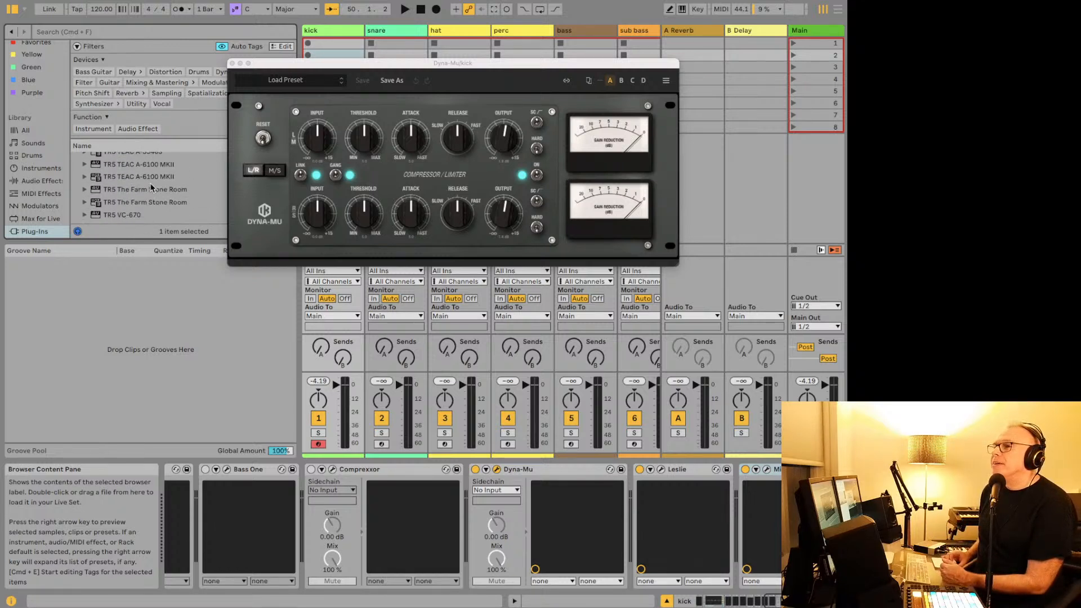
{"action": "scroll", "coordinate": [151, 187], "scroll_direction": "down", "scroll_amount": 10}
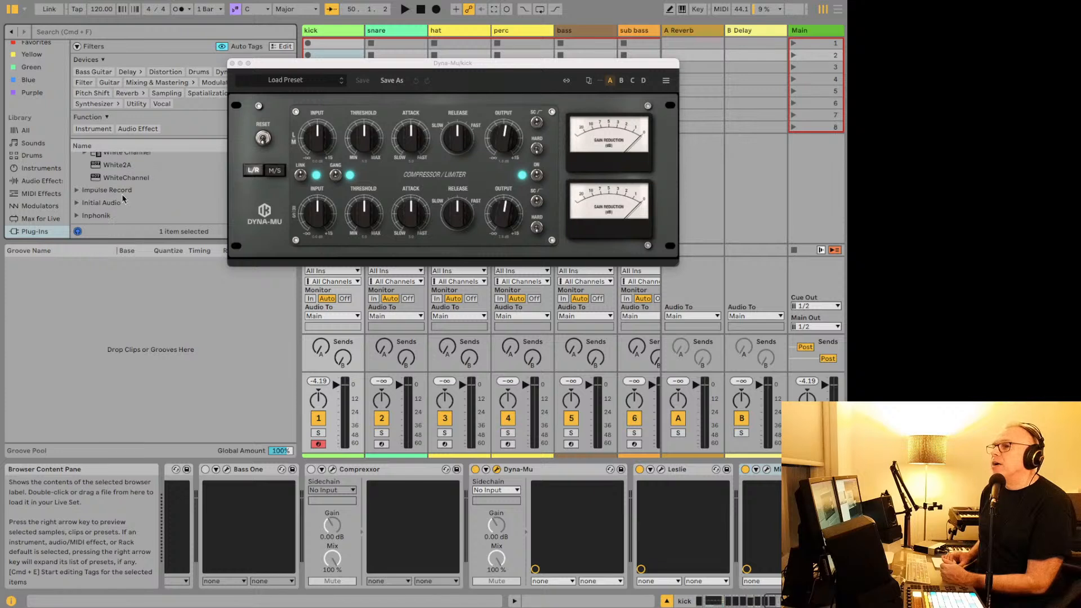
{"action": "left_click", "coordinate": [79, 191]}
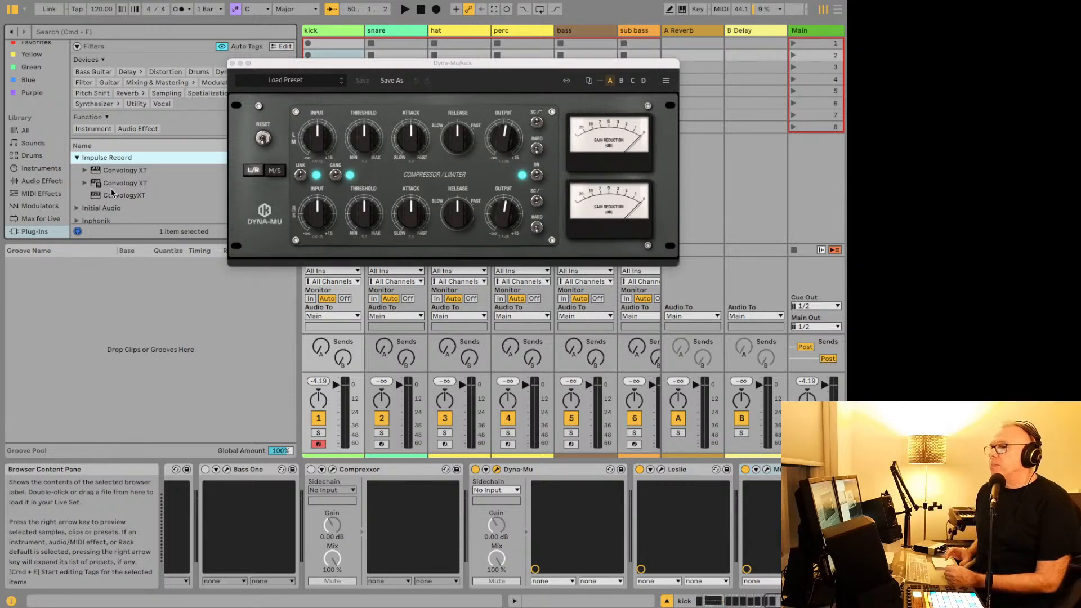
Step: Expand the Initial Audio folder, close the Dyna-Mu window, and add Initial Reverse to the kick track
{"action": "key", "text": "Down"}
{"action": "key", "text": "Down"}
{"action": "key", "text": "Down"}
{"action": "key", "text": "Down"}
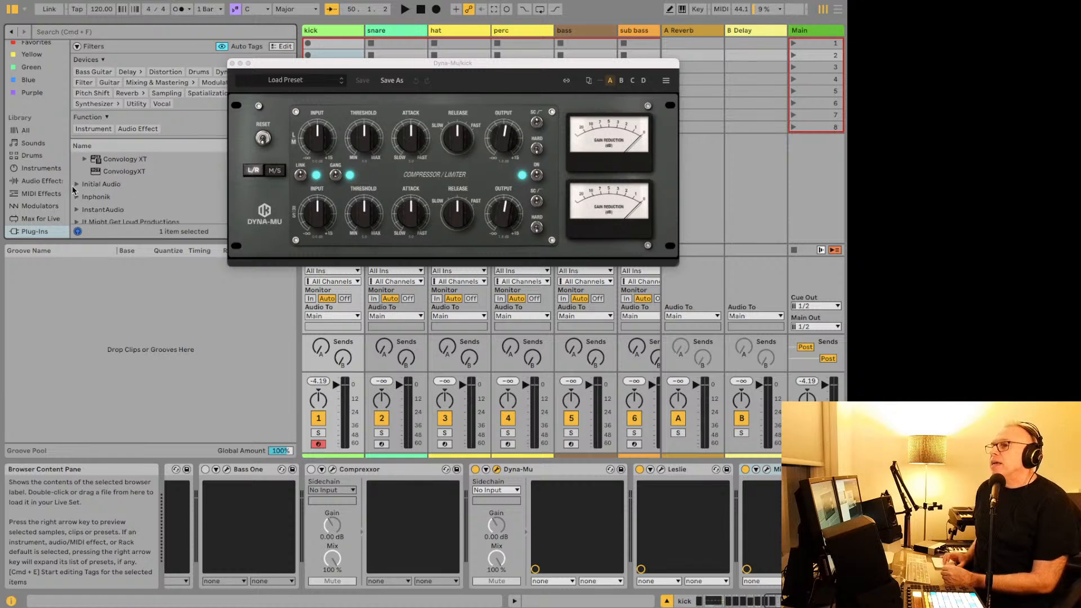
{"action": "key", "text": "Right"}
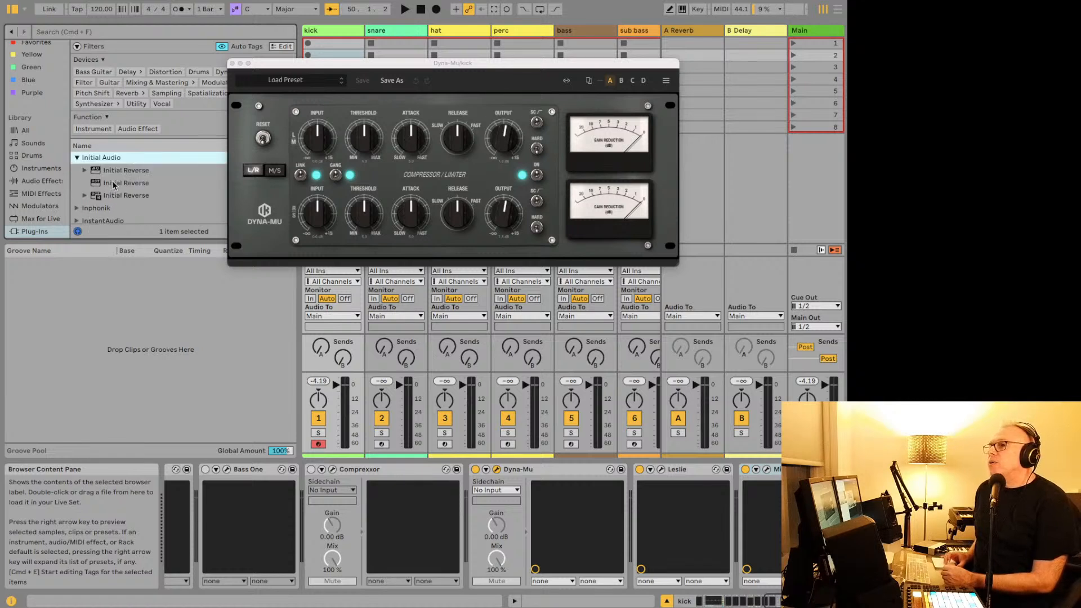
{"action": "left_click", "coordinate": [232, 64]}
{"action": "left_click", "coordinate": [154, 169]}
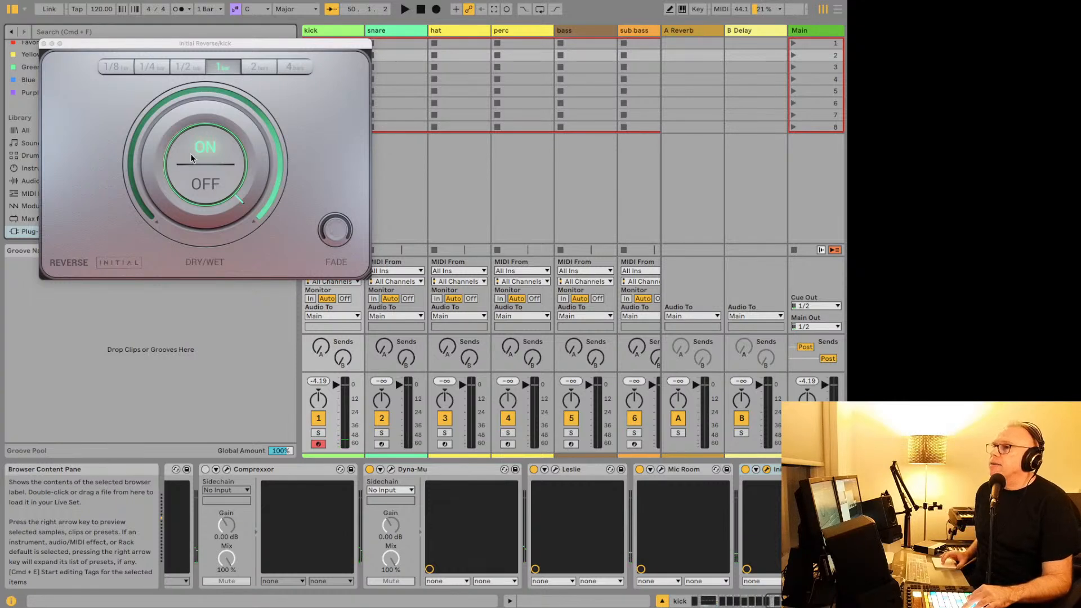
Step: Start playback, compare Initial Reverse lengths of 1/2, 1, 1/8 and 4 bars, and close its window
{"action": "left_click", "coordinate": [180, 70]}
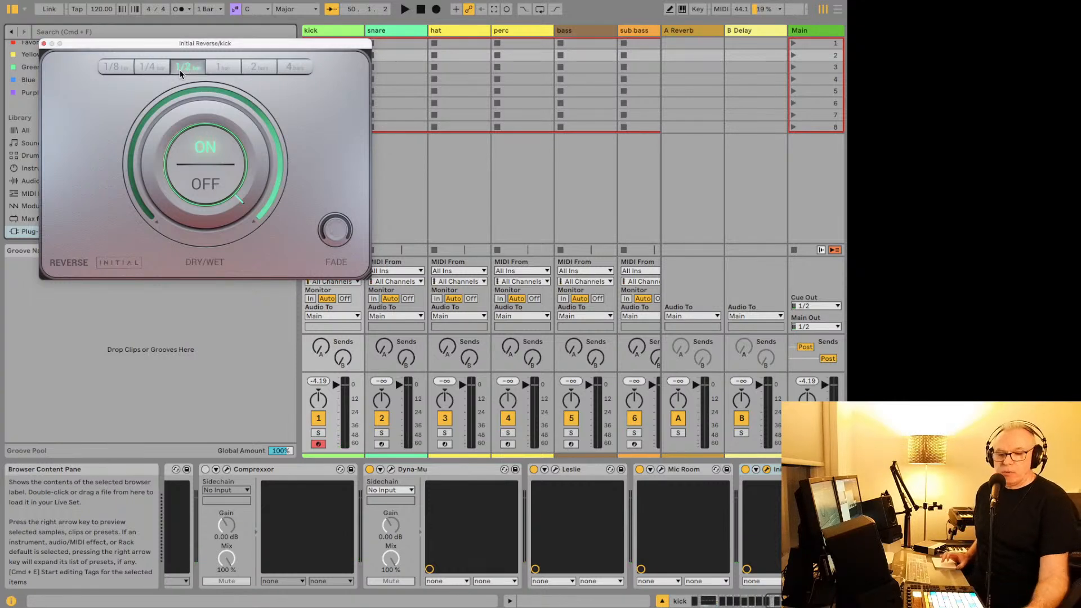
{"action": "key", "text": "space"}
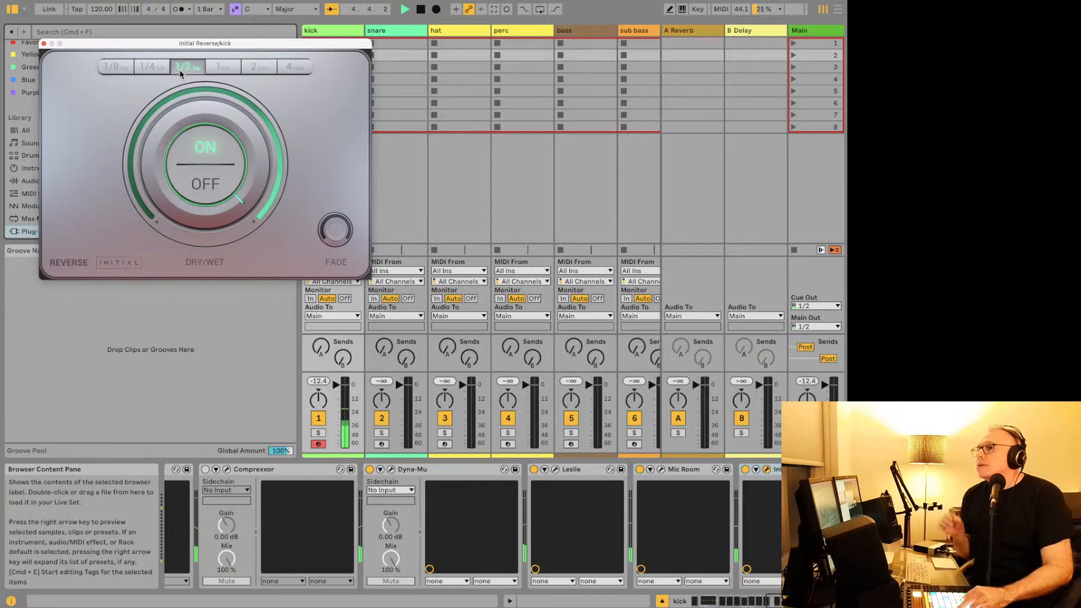
{"action": "left_click", "coordinate": [214, 66]}
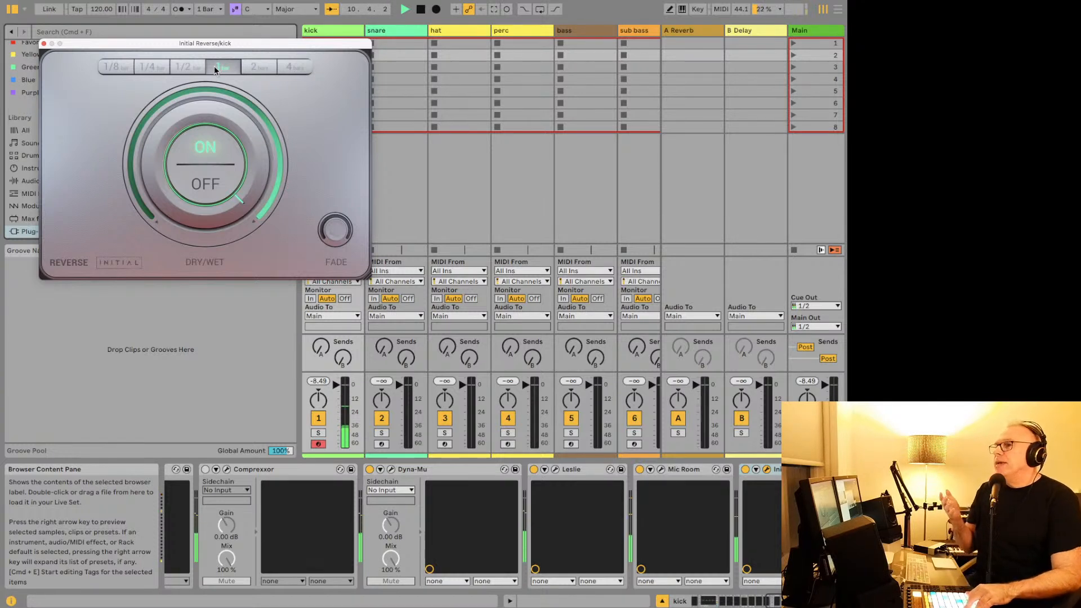
{"action": "left_click", "coordinate": [112, 66]}
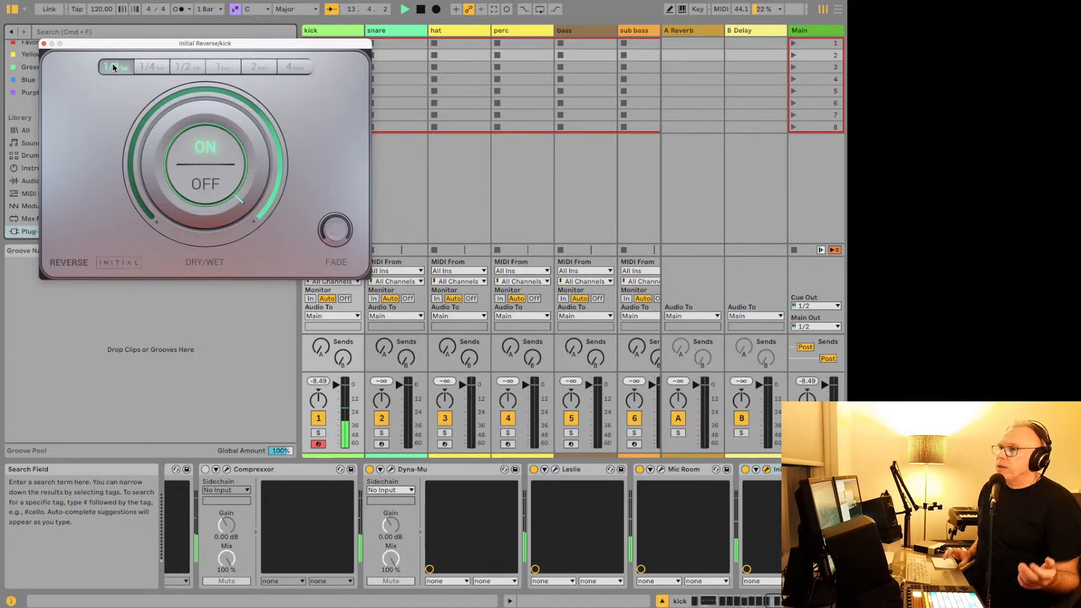
{"action": "left_click", "coordinate": [220, 67]}
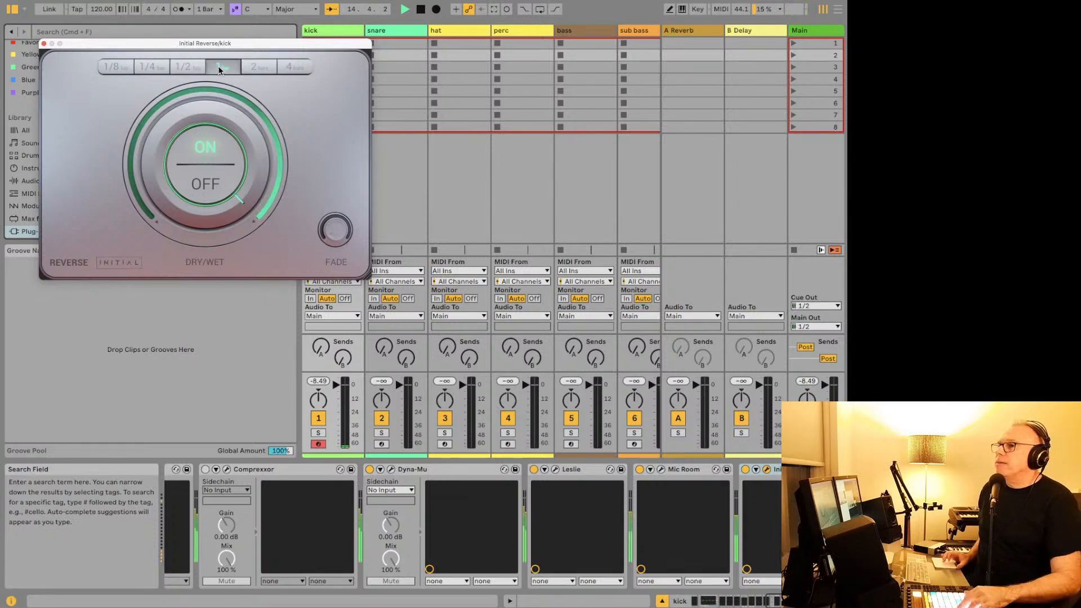
{"action": "left_click", "coordinate": [294, 67]}
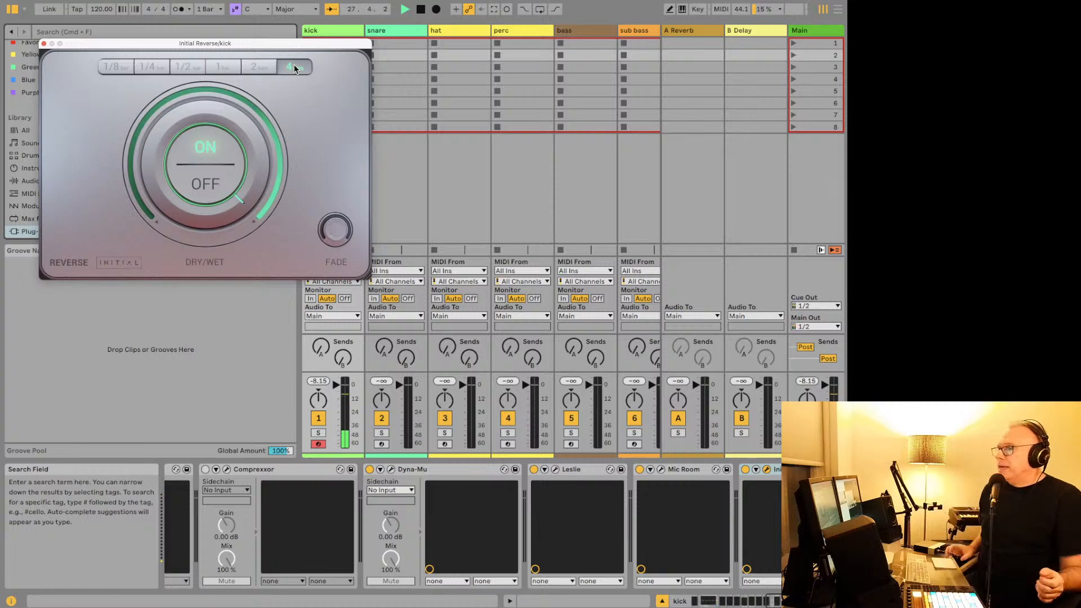
{"action": "left_click", "coordinate": [44, 43]}
Step: Expand the Inphonik folder and load the RYM2612 synthesizer on the kick track
{"action": "scroll", "coordinate": [125, 189], "scroll_direction": "down", "scroll_amount": 2}
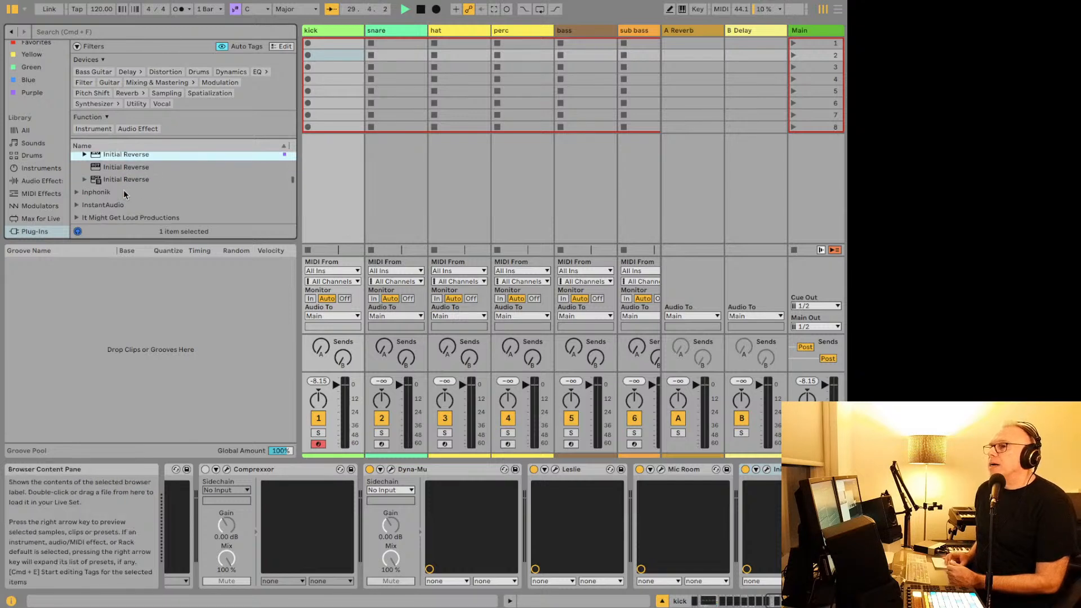
{"action": "left_click", "coordinate": [107, 187]}
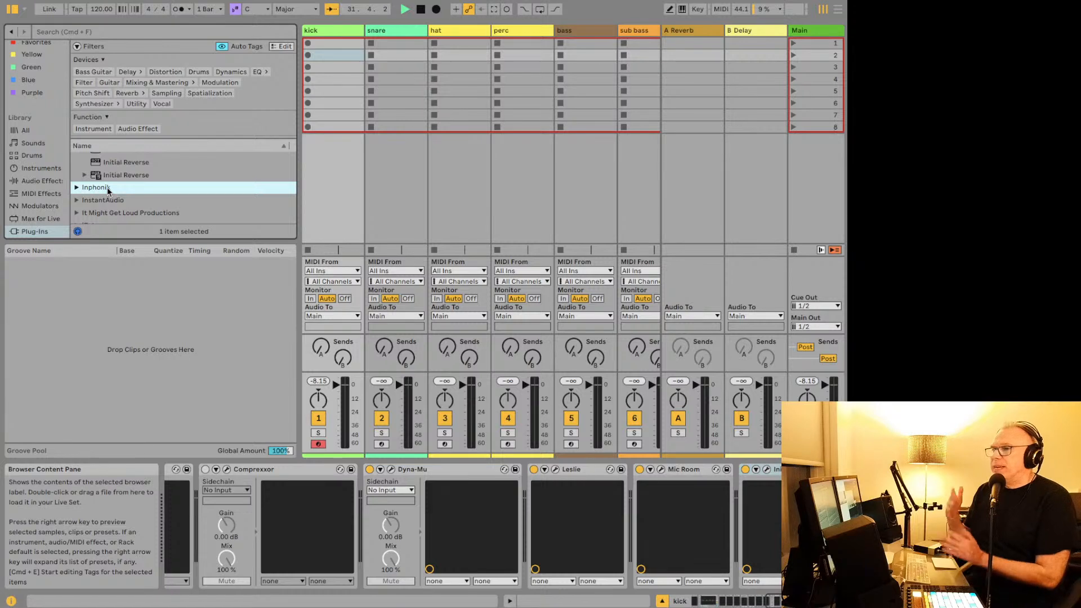
{"action": "left_click", "coordinate": [77, 188]}
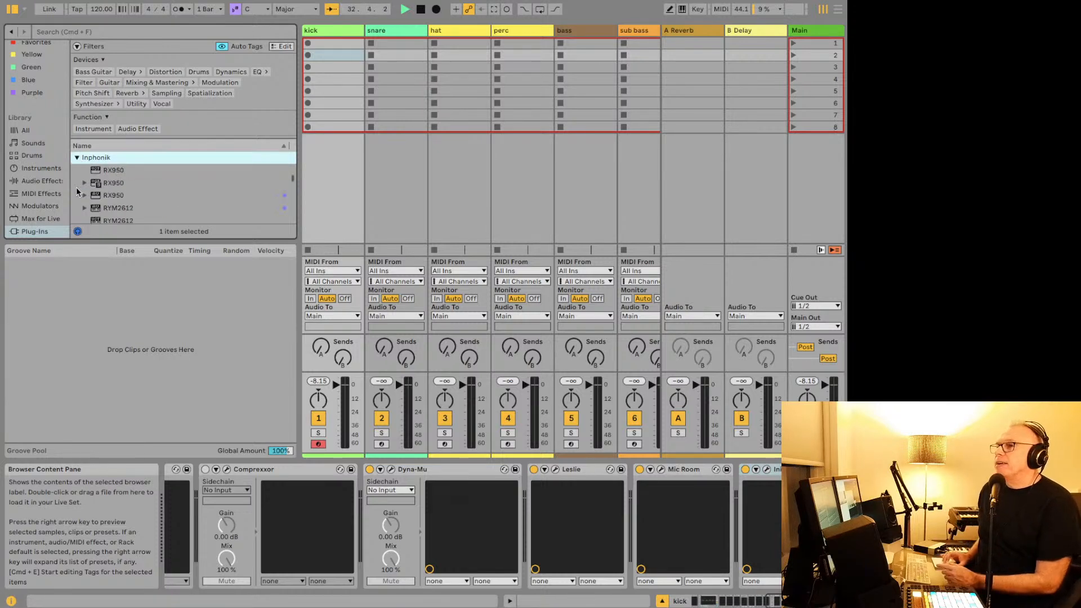
{"action": "scroll", "coordinate": [105, 191], "scroll_direction": "down", "scroll_amount": 2}
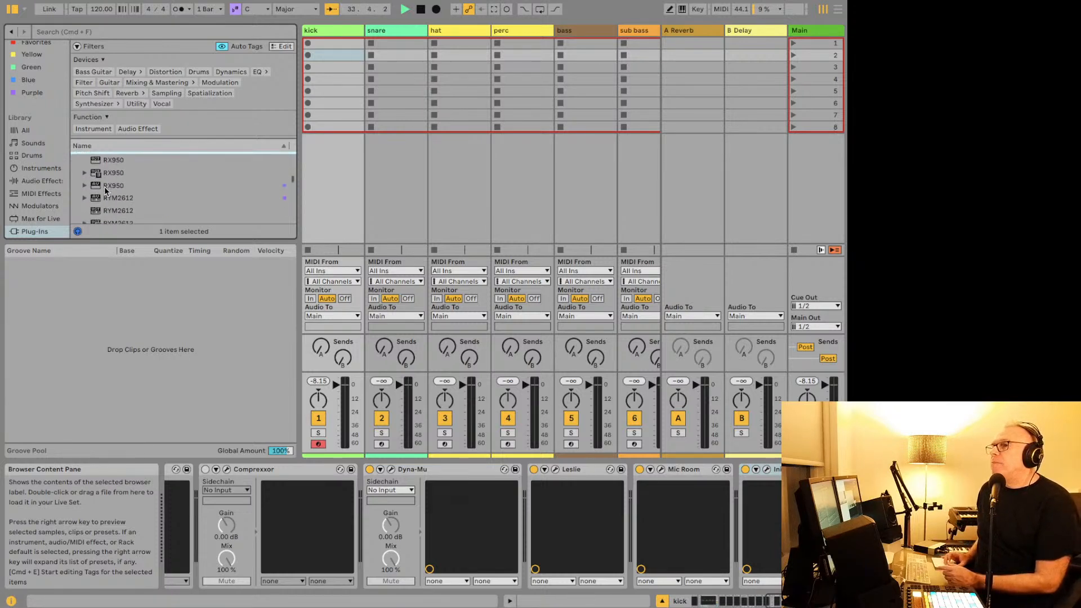
{"action": "scroll", "coordinate": [104, 189], "scroll_direction": "down", "scroll_amount": 1}
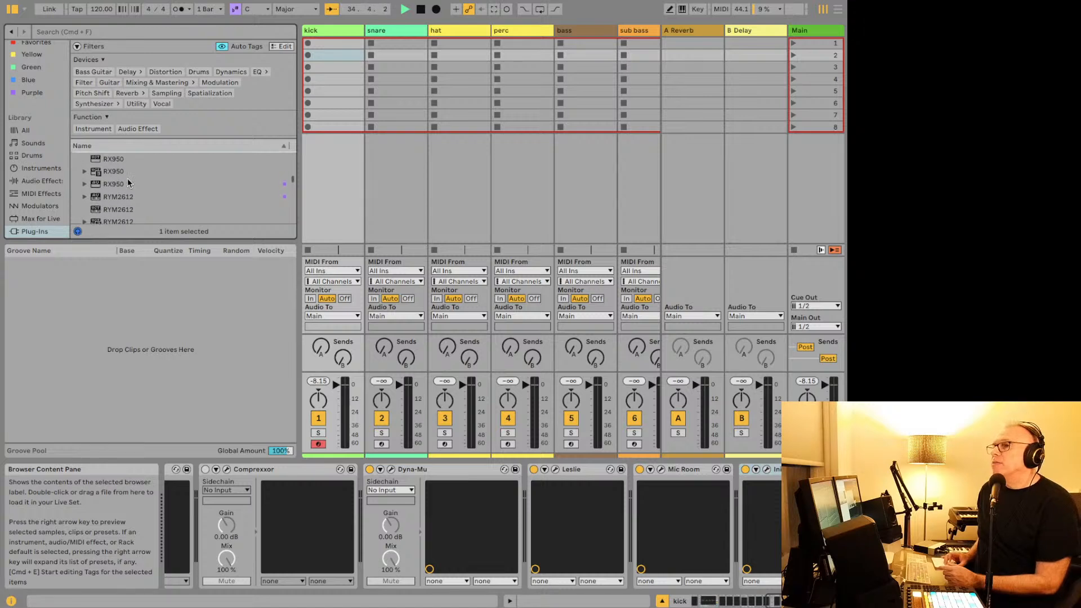
{"action": "left_click", "coordinate": [123, 184]}
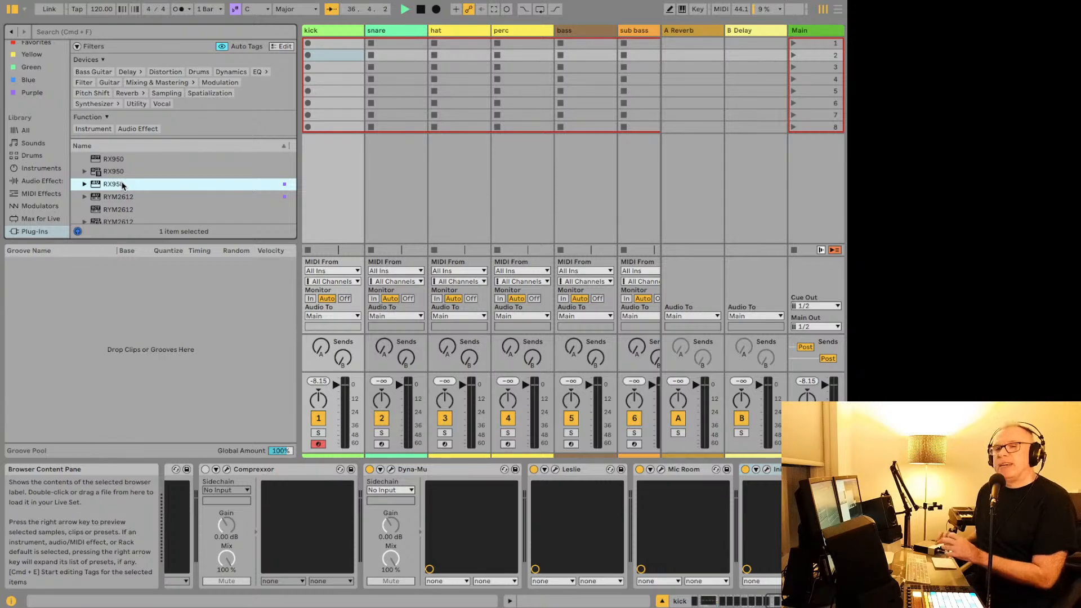
{"action": "scroll", "coordinate": [122, 183], "scroll_direction": "down", "scroll_amount": 3}
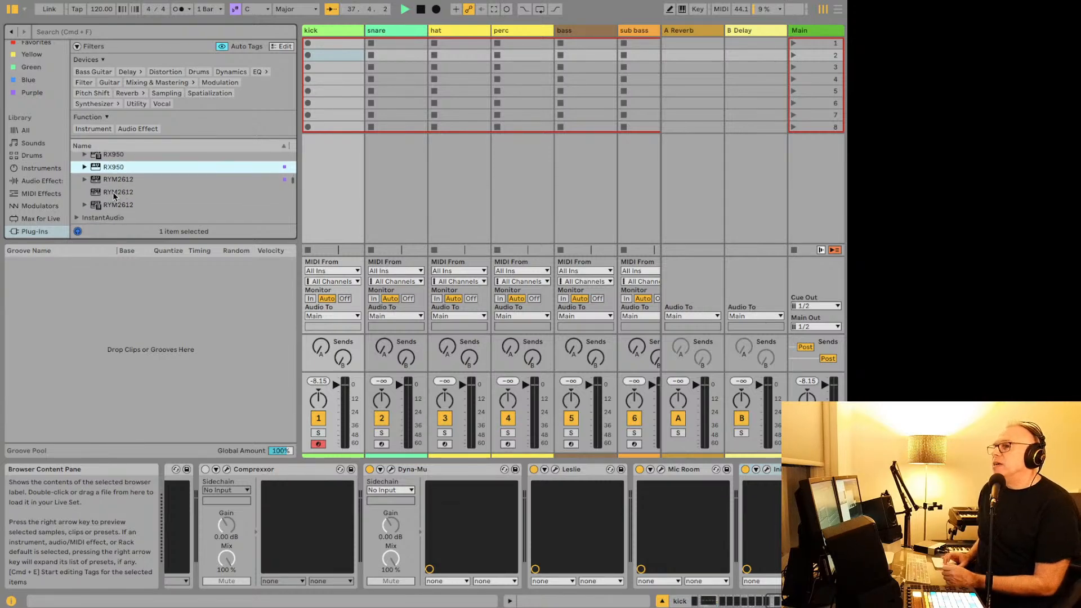
{"action": "double_click", "coordinate": [113, 180]}
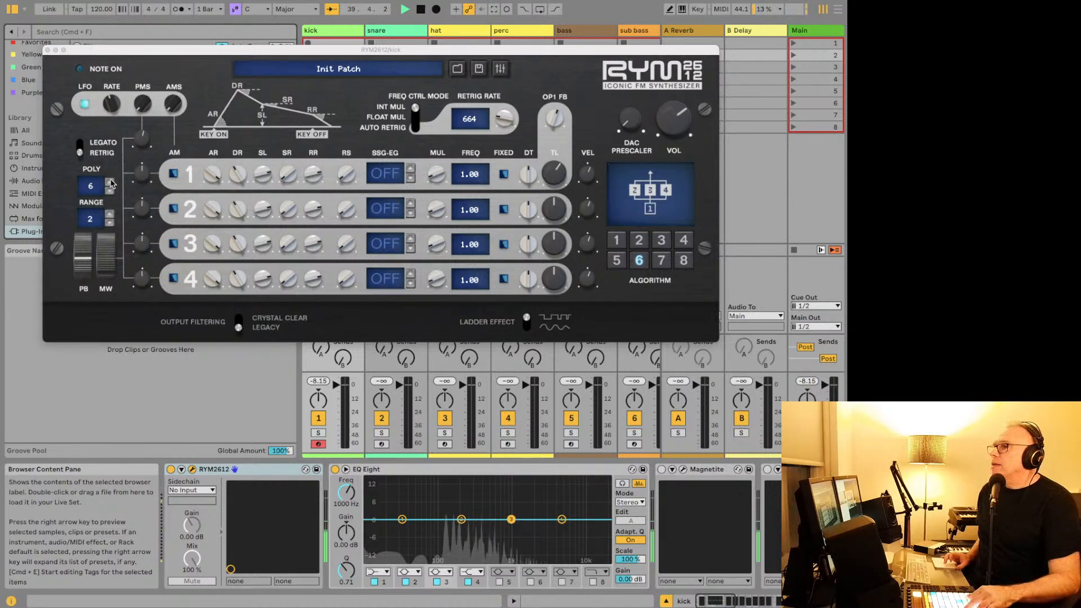
Step: Delete Initial Reverse, Dyna-Mu, Leslie and Mic Room from the kick track's device chain
{"action": "scroll", "coordinate": [772, 490], "scroll_direction": "right", "scroll_amount": 10}
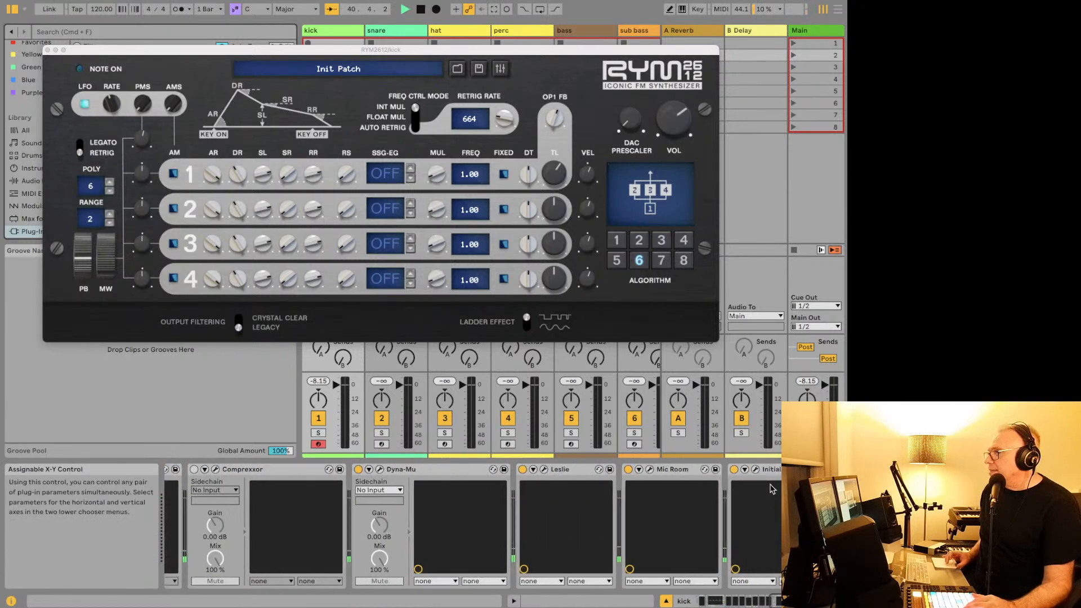
{"action": "scroll", "coordinate": [773, 489], "scroll_direction": "right", "scroll_amount": 3}
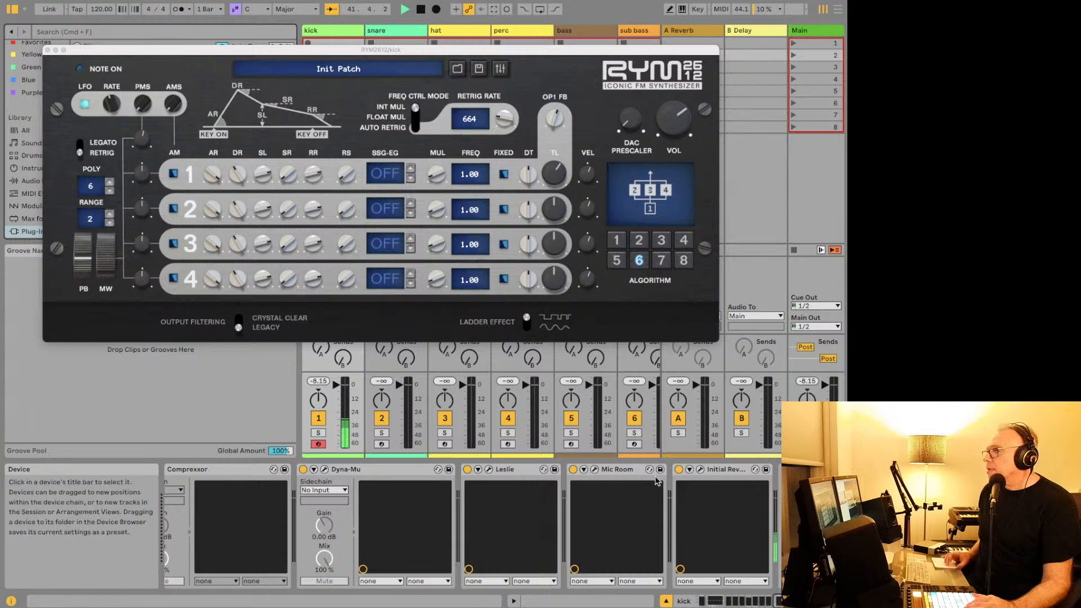
{"action": "left_click", "coordinate": [724, 470]}
{"action": "key", "text": "Delete"}
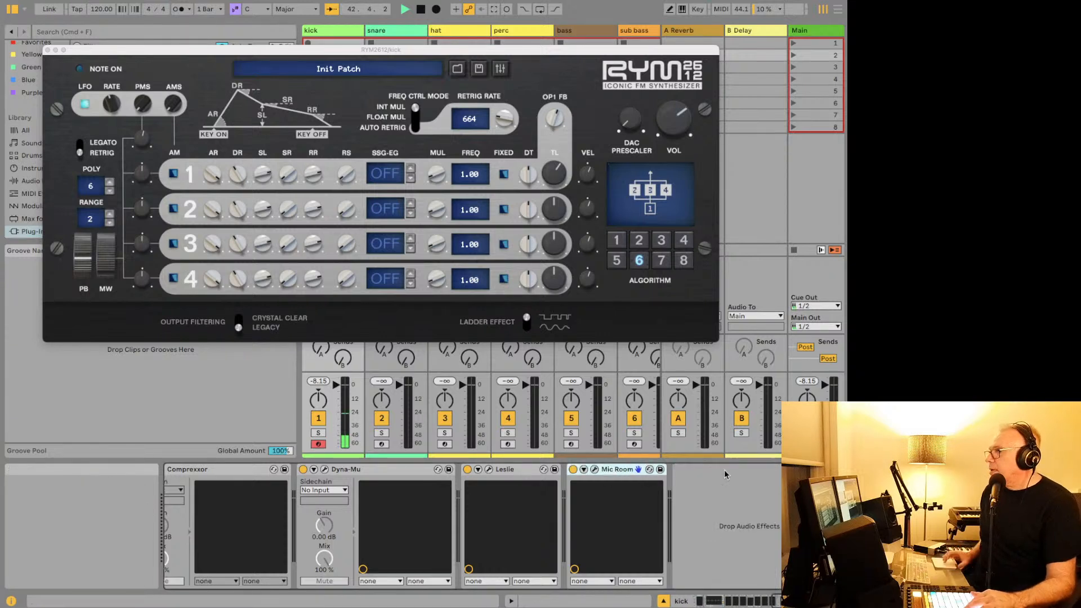
{"action": "scroll", "coordinate": [590, 481], "scroll_direction": "left", "scroll_amount": 5}
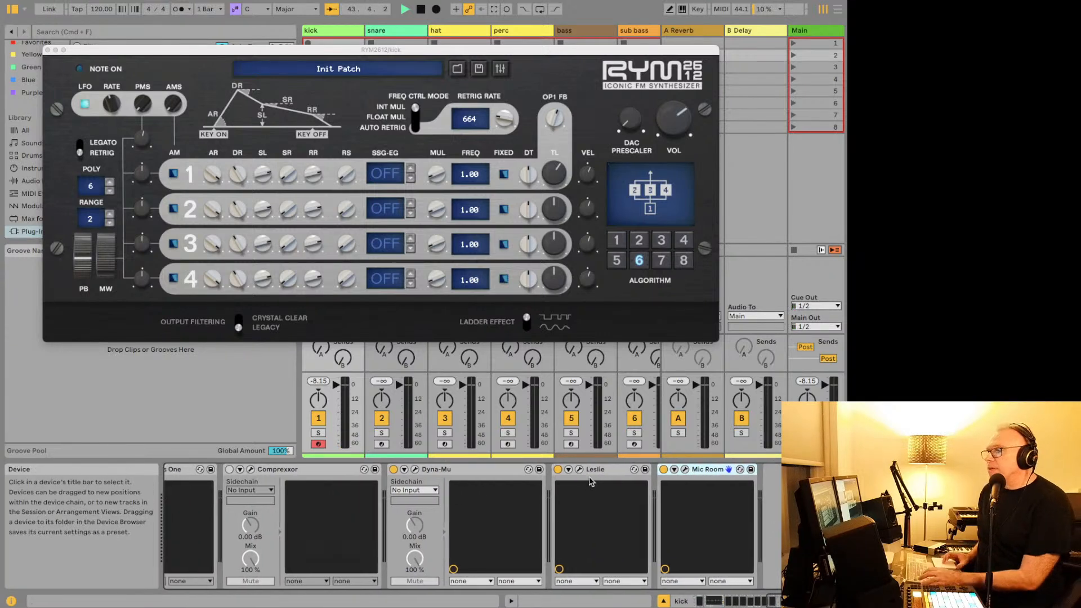
{"action": "scroll", "coordinate": [590, 482], "scroll_direction": "left", "scroll_amount": 5}
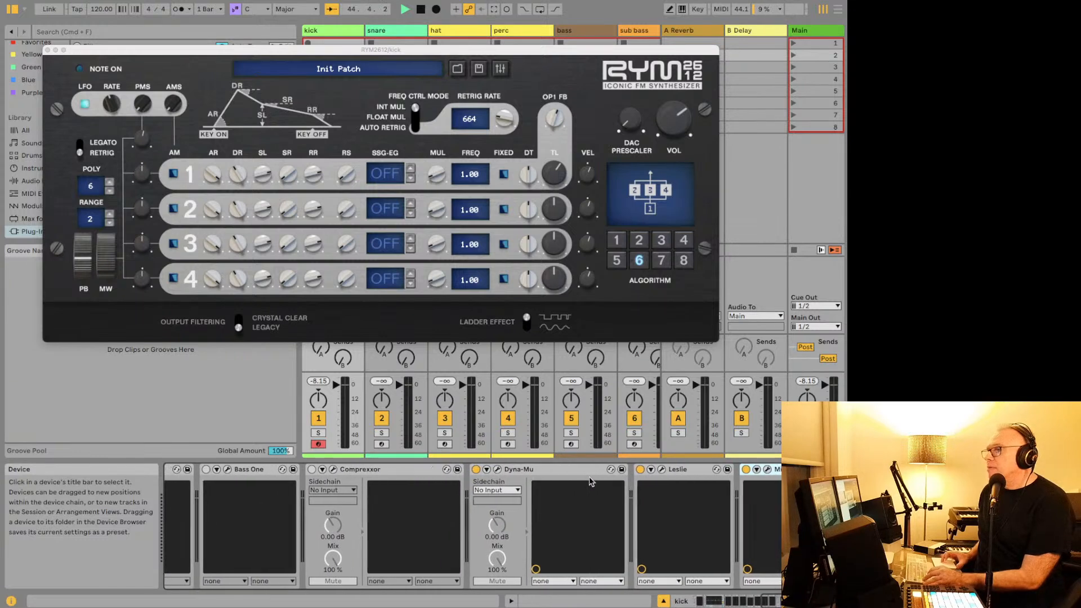
{"action": "scroll", "coordinate": [591, 482], "scroll_direction": "left", "scroll_amount": 2}
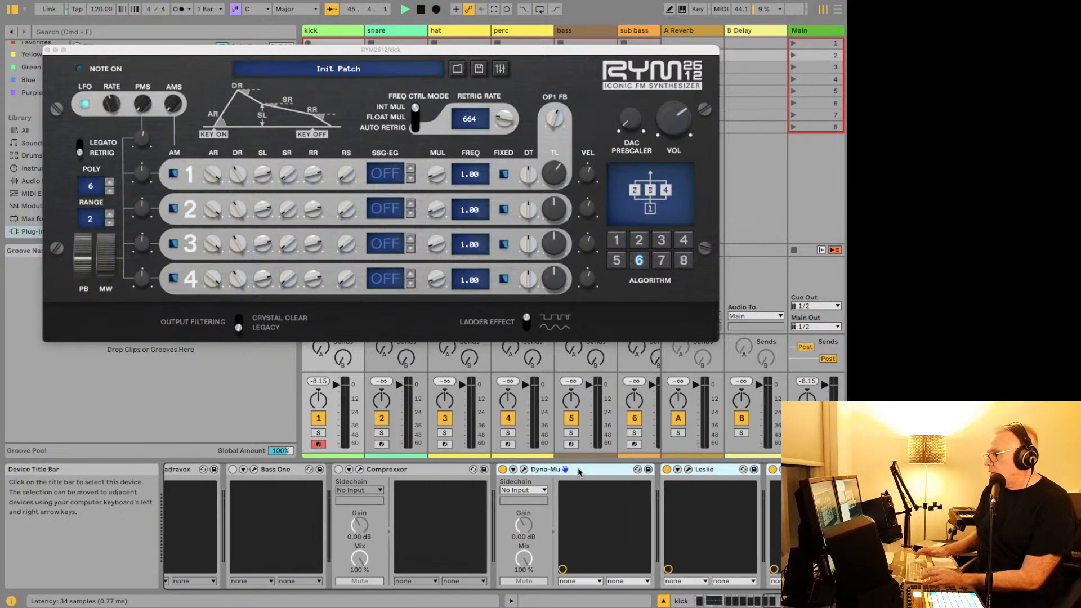
{"action": "key", "text": "Delete"}
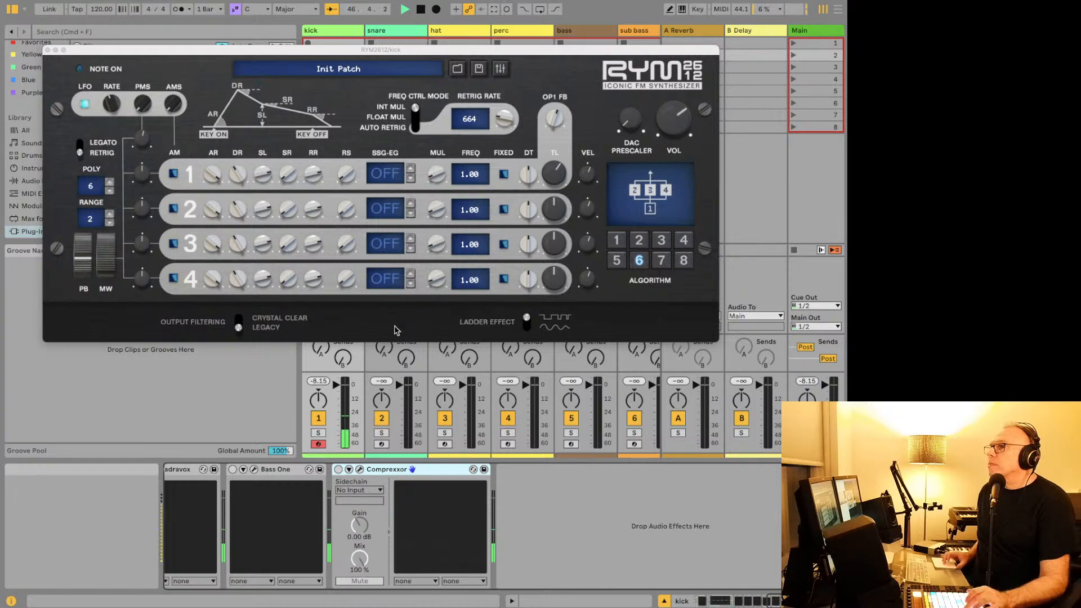
Step: Open the RYM2612 patch browser and audition the patches 16bits Organ, Abe, Angelic, Backdoor Horn and Balrog
{"action": "left_click", "coordinate": [364, 74]}
{"action": "left_click", "coordinate": [364, 74]}
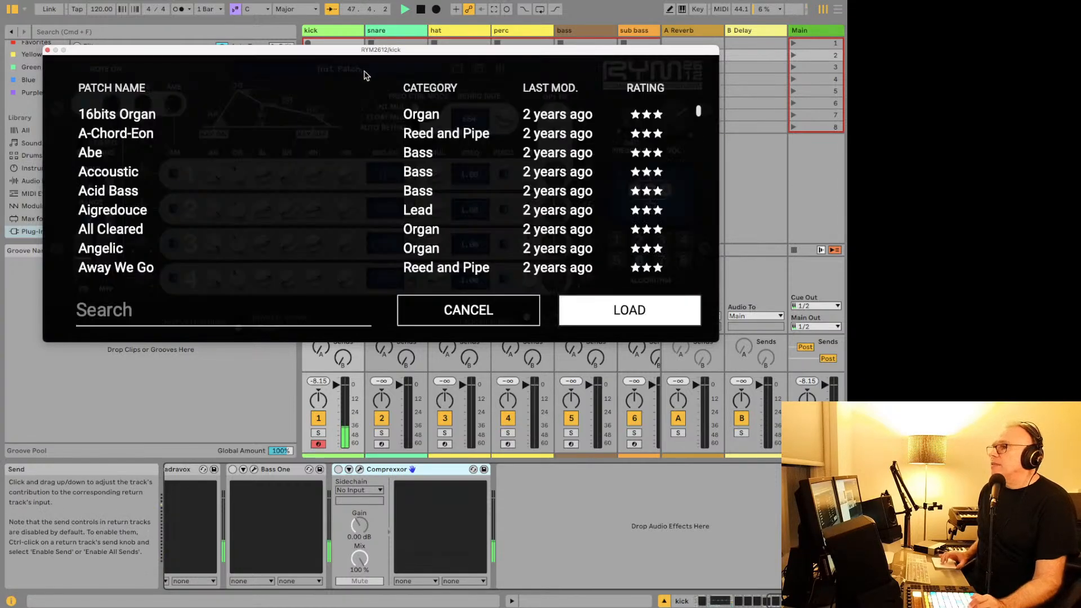
{"action": "left_click", "coordinate": [418, 115]}
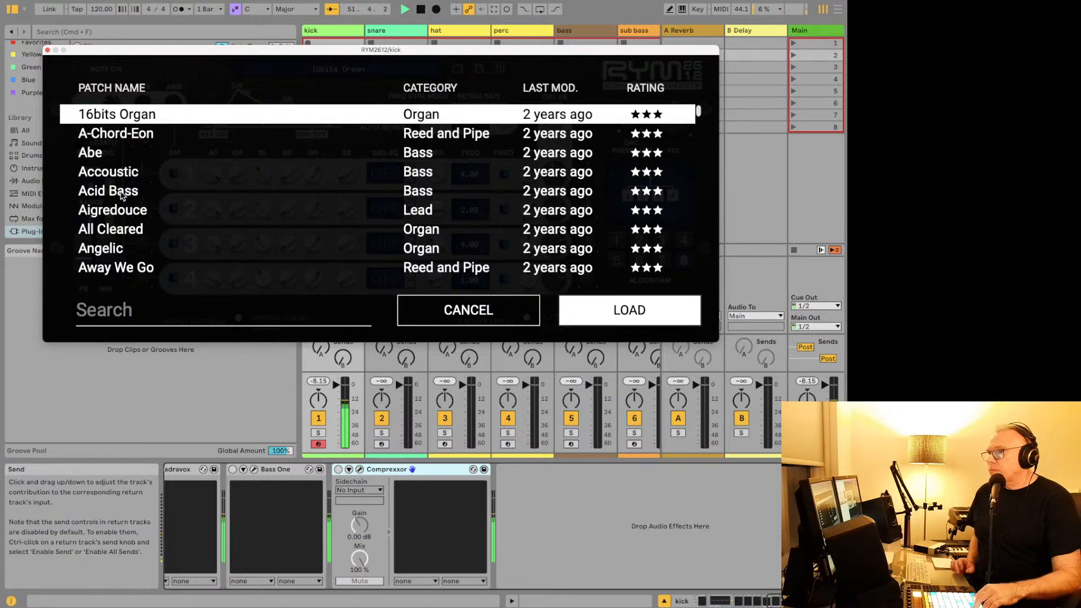
{"action": "left_click", "coordinate": [76, 157]}
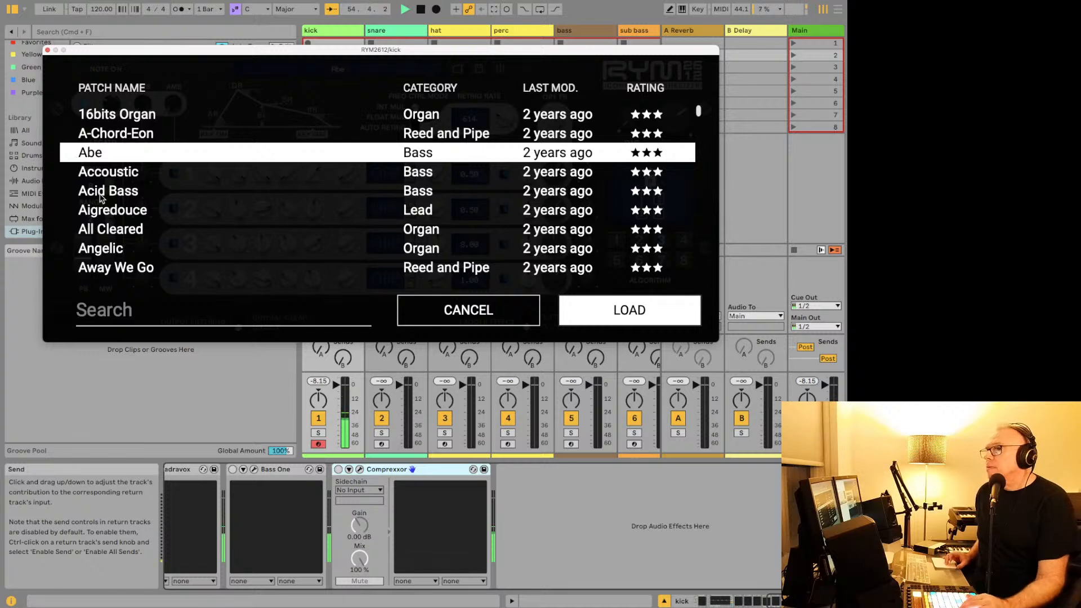
{"action": "scroll", "coordinate": [101, 197], "scroll_direction": "down", "scroll_amount": 3}
{"action": "left_click", "coordinate": [104, 169]}
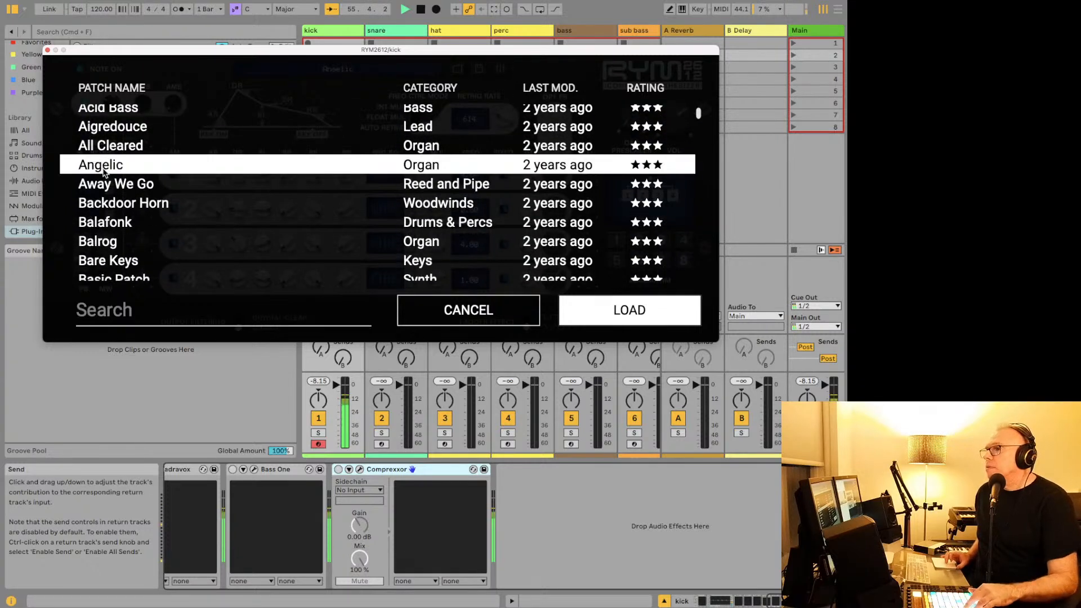
{"action": "left_click", "coordinate": [108, 205]}
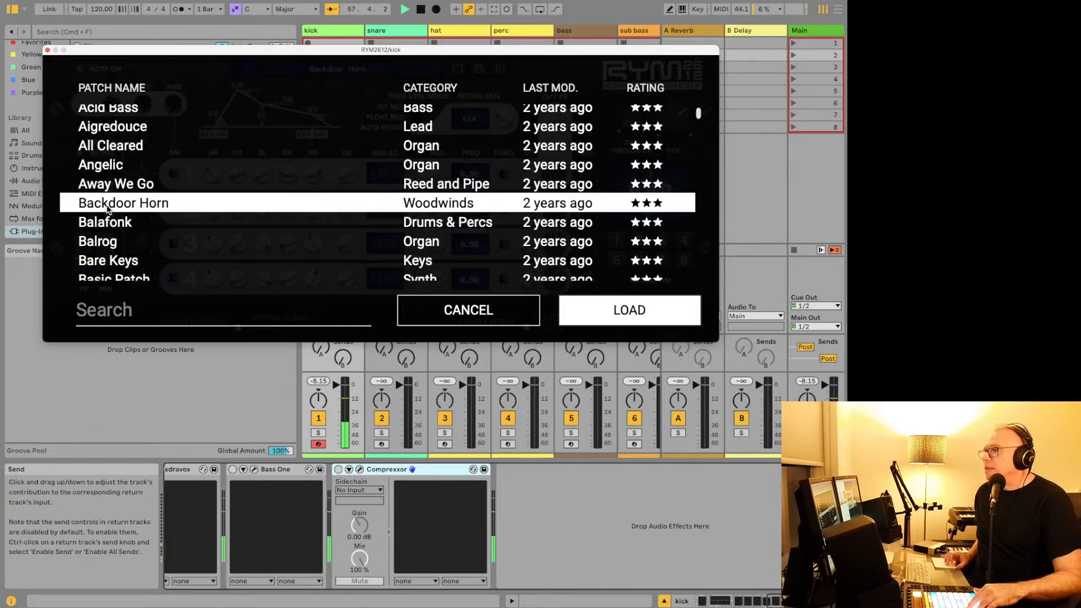
{"action": "left_click", "coordinate": [106, 244]}
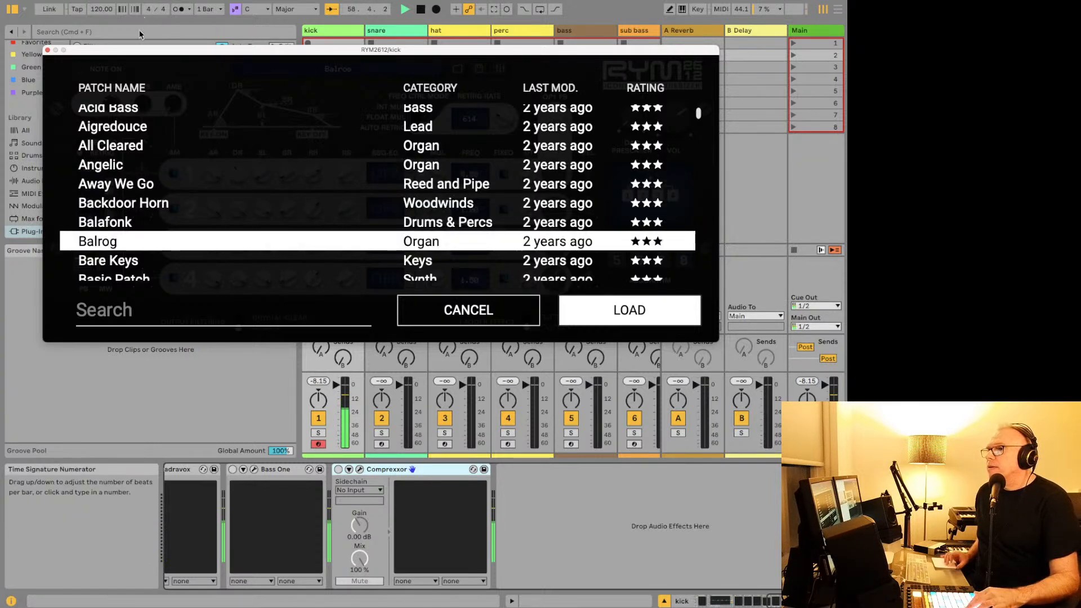
Step: Audition the Classic Organ patch, and choose and load the Echopluck patch
{"action": "scroll", "coordinate": [125, 222], "scroll_direction": "down", "scroll_amount": 8}
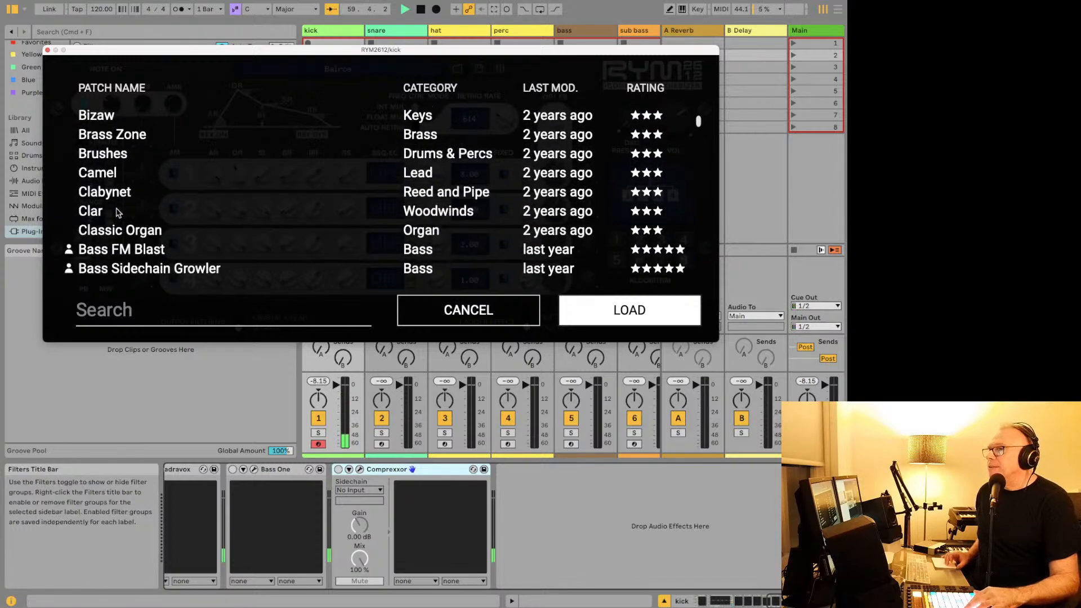
{"action": "left_click", "coordinate": [125, 227]}
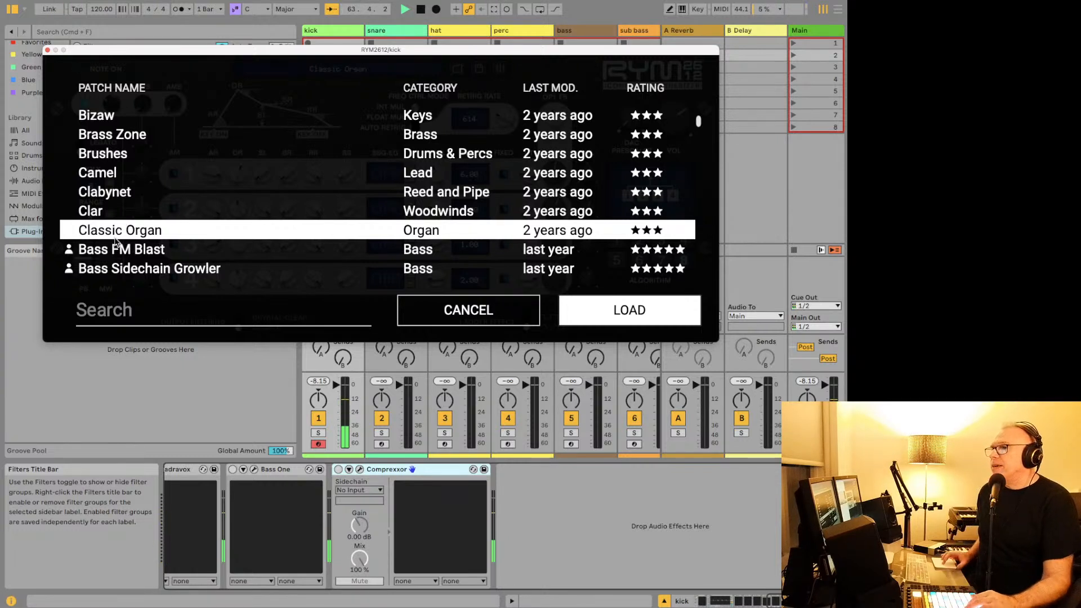
{"action": "scroll", "coordinate": [121, 229], "scroll_direction": "down", "scroll_amount": 6}
{"action": "left_click", "coordinate": [116, 225]}
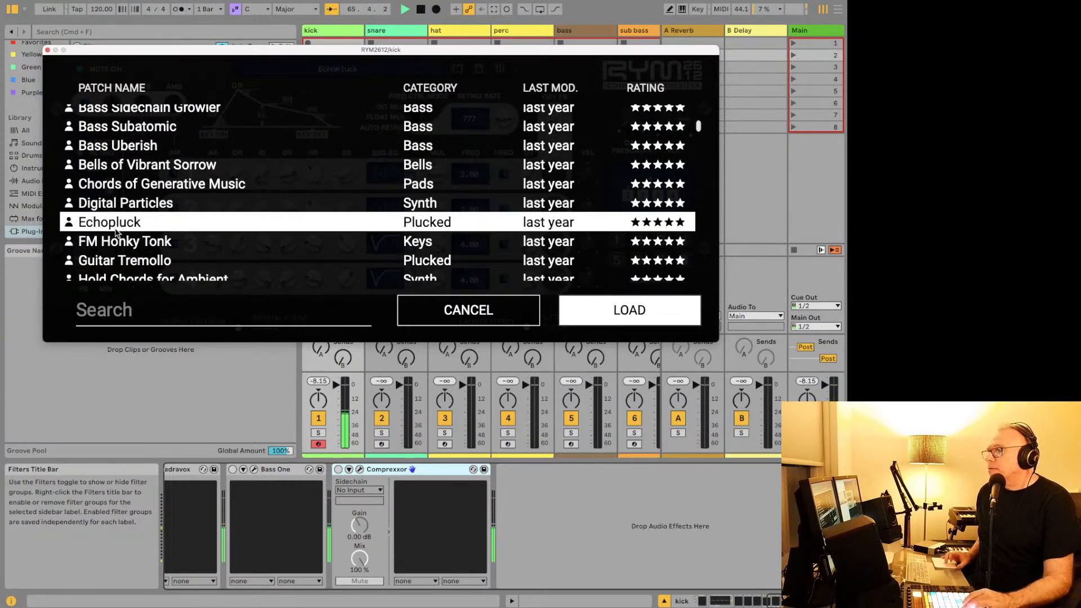
{"action": "scroll", "coordinate": [121, 228], "scroll_direction": "down", "scroll_amount": 5}
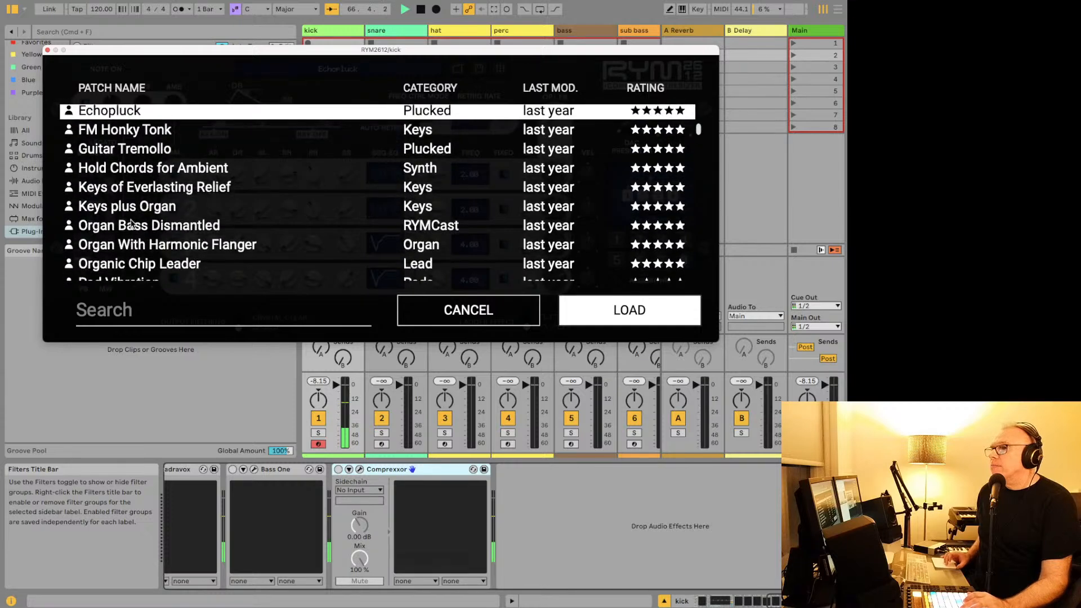
{"action": "left_click", "coordinate": [131, 225]}
{"action": "left_click", "coordinate": [109, 112]}
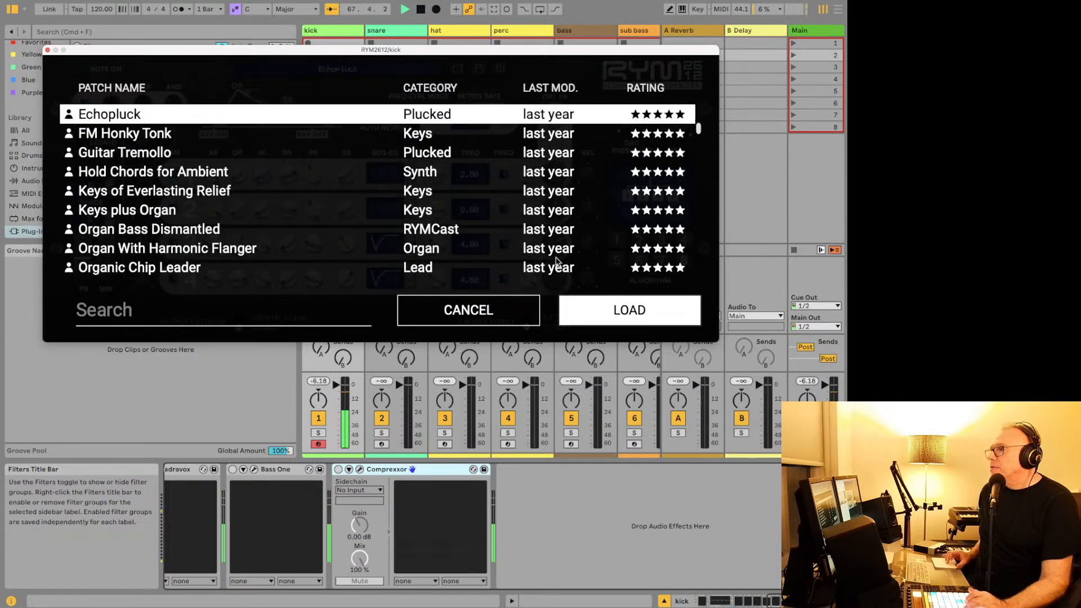
{"action": "left_click", "coordinate": [532, 316]}
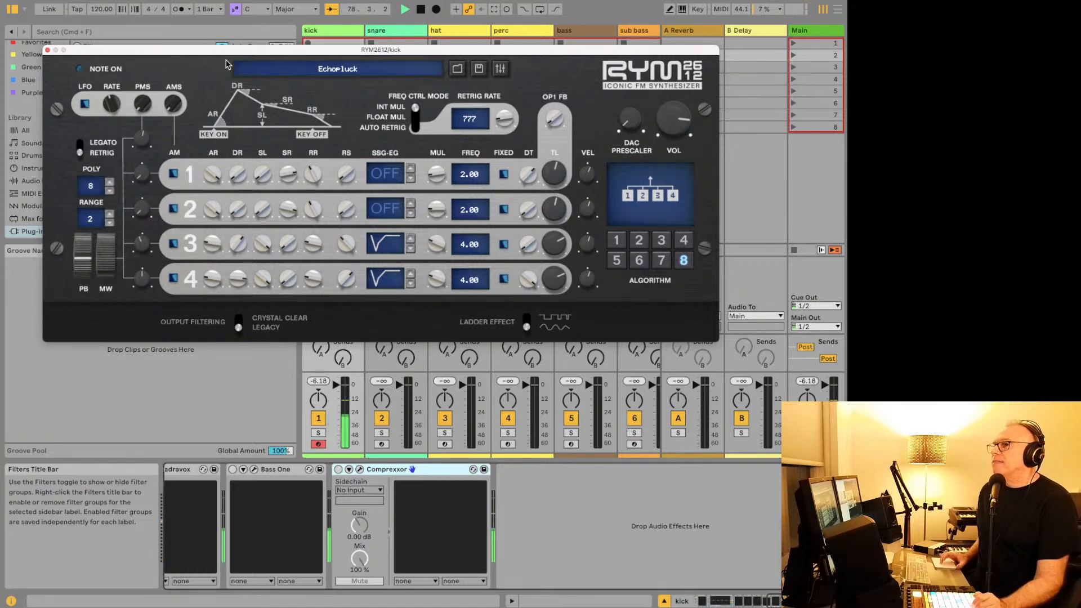
Step: Audition Hello Special, Next Stage, Ninja Bass, Reversed Bells and Quantized in the patch browser, and cancel without loading any
{"action": "left_click", "coordinate": [337, 69]}
{"action": "scroll", "coordinate": [362, 216], "scroll_direction": "down", "scroll_amount": 3}
{"action": "left_click", "coordinate": [248, 231]}
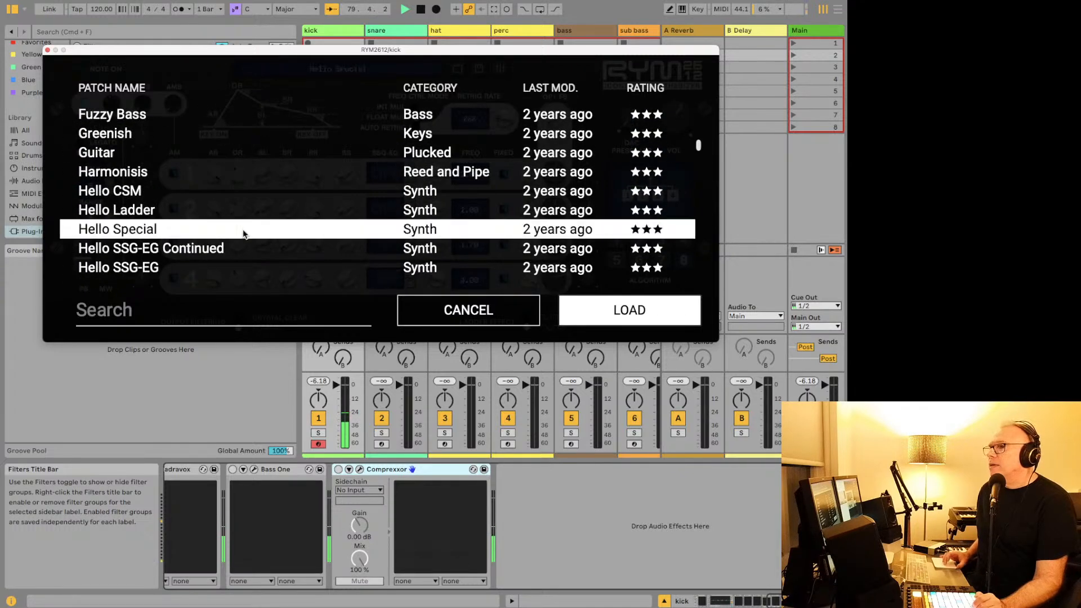
{"action": "scroll", "coordinate": [281, 215], "scroll_direction": "up", "scroll_amount": 1}
{"action": "scroll", "coordinate": [278, 214], "scroll_direction": "down", "scroll_amount": 5}
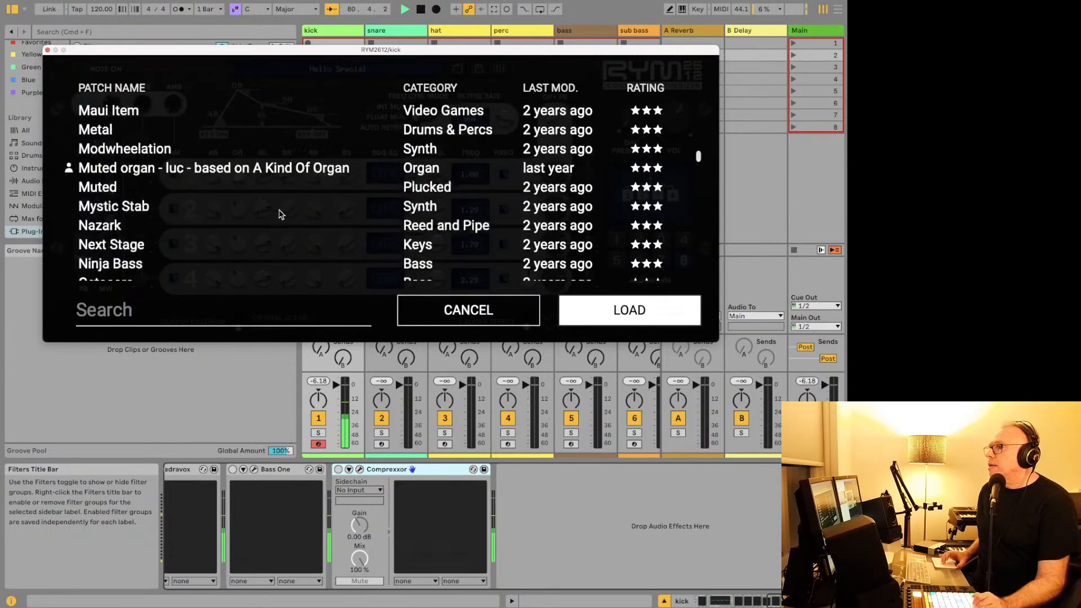
{"action": "left_click", "coordinate": [237, 216]}
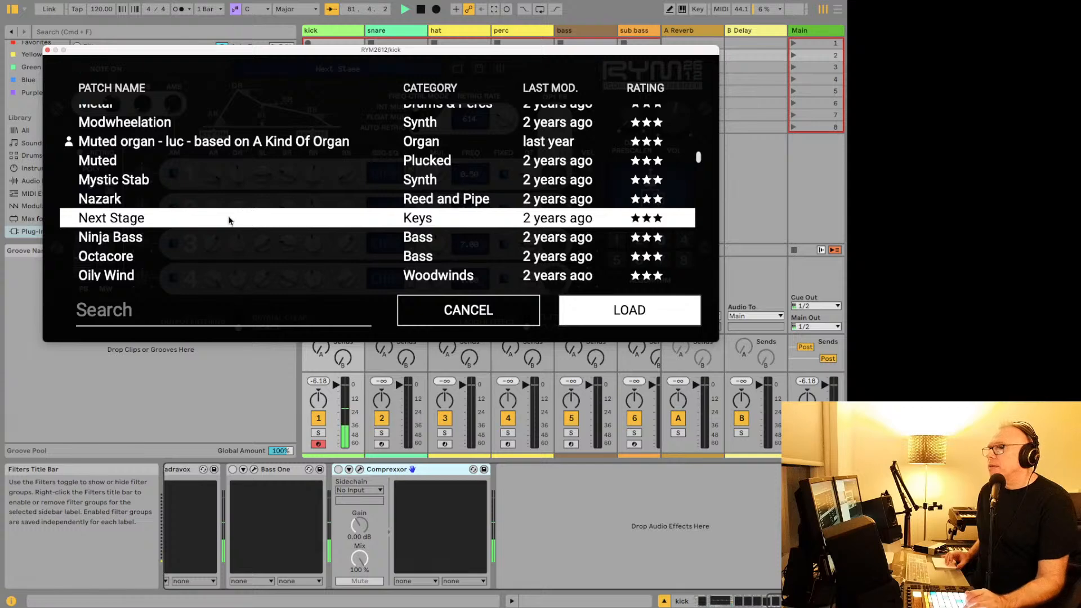
{"action": "left_click", "coordinate": [221, 236]}
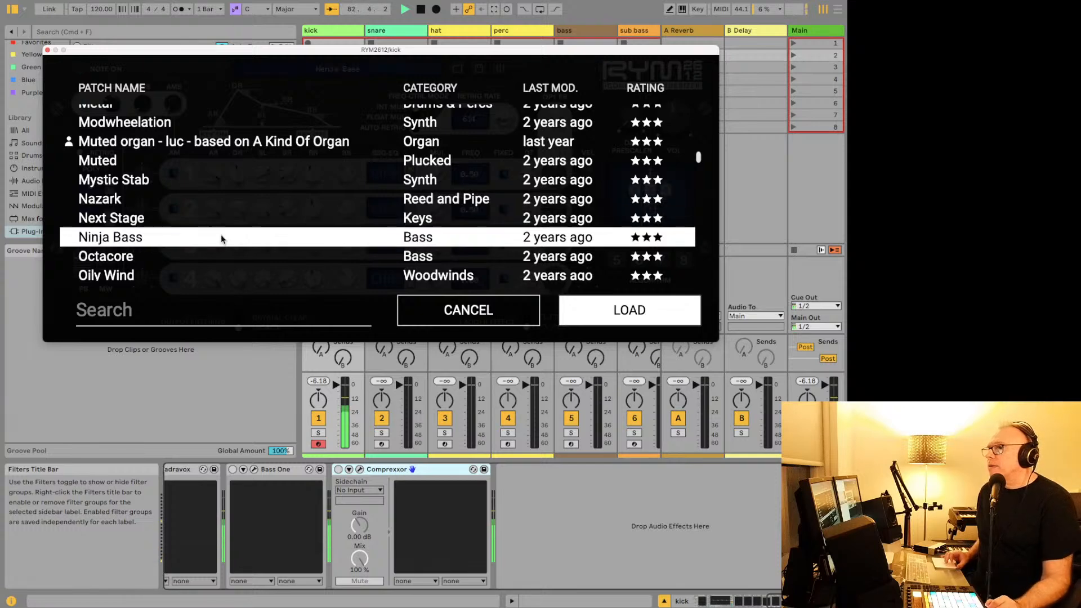
{"action": "scroll", "coordinate": [221, 234], "scroll_direction": "down", "scroll_amount": 5}
{"action": "left_click", "coordinate": [179, 250]}
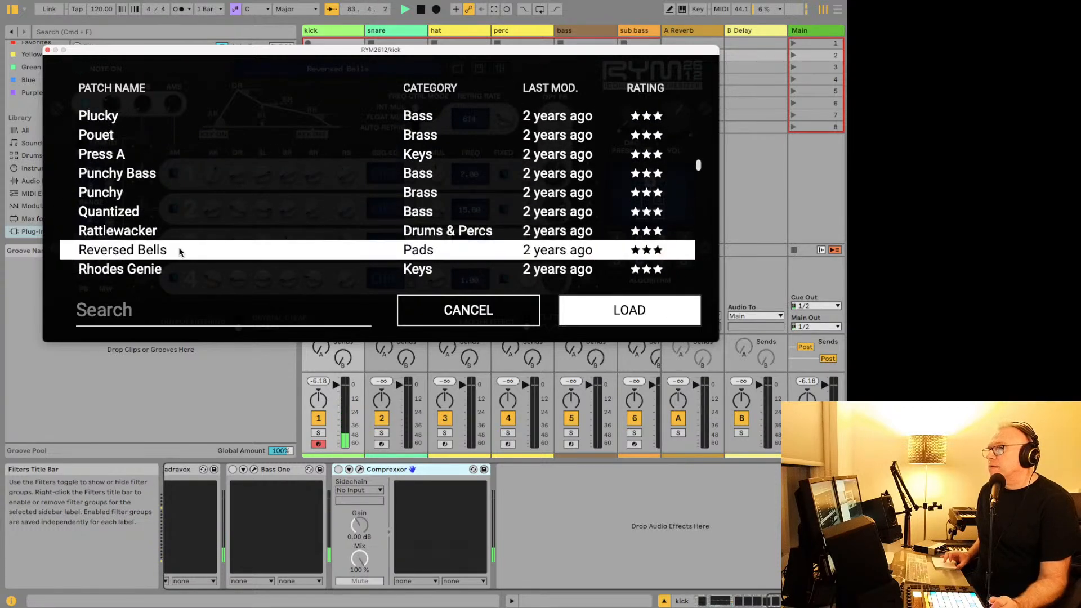
{"action": "left_click", "coordinate": [185, 209]}
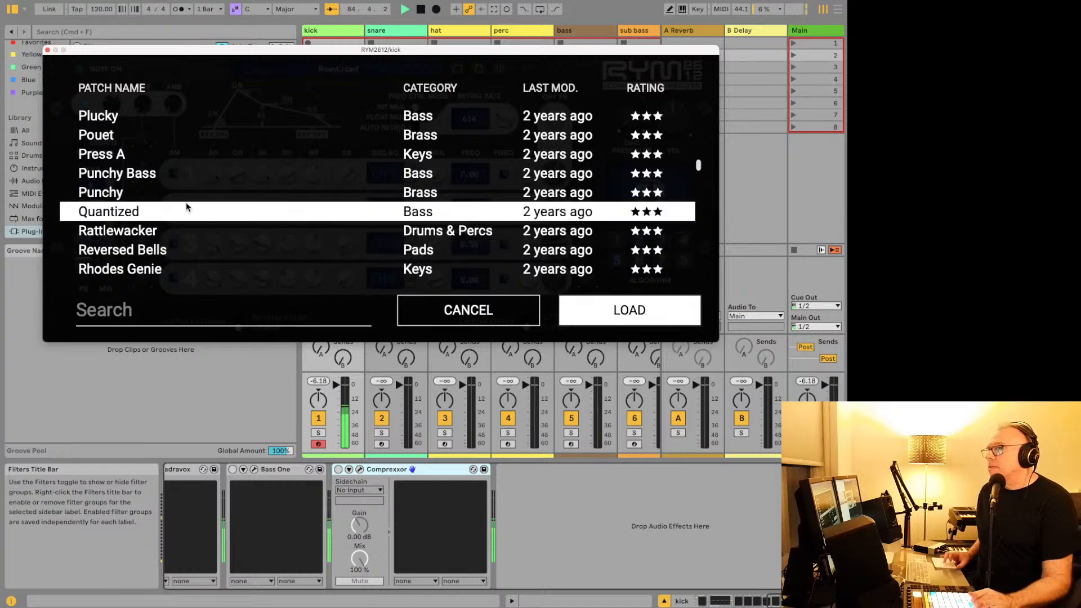
{"action": "scroll", "coordinate": [220, 214], "scroll_direction": "up", "scroll_amount": 3}
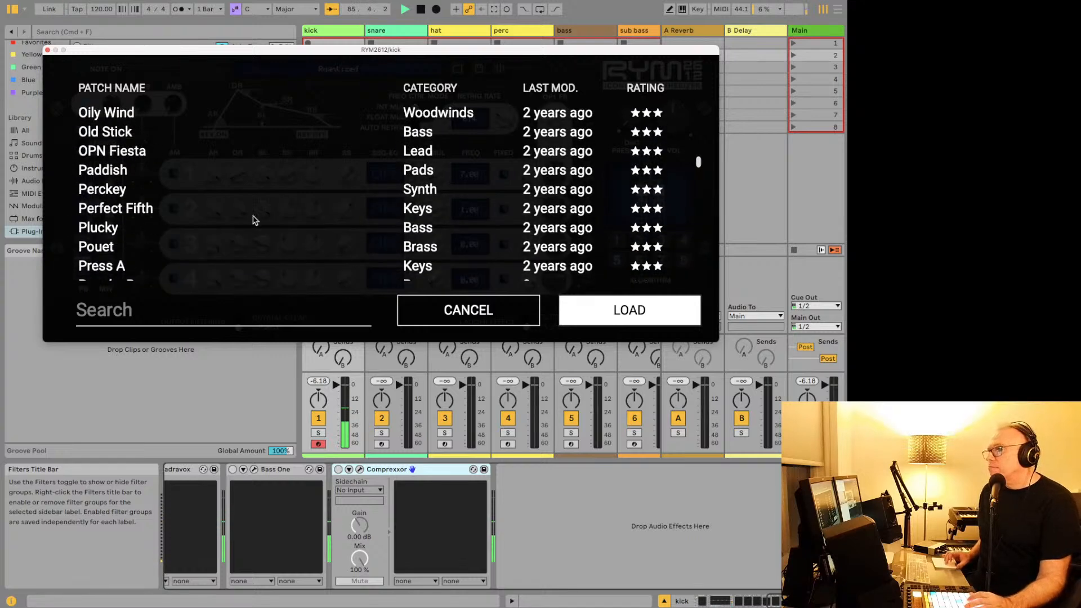
{"action": "left_click", "coordinate": [514, 323]}
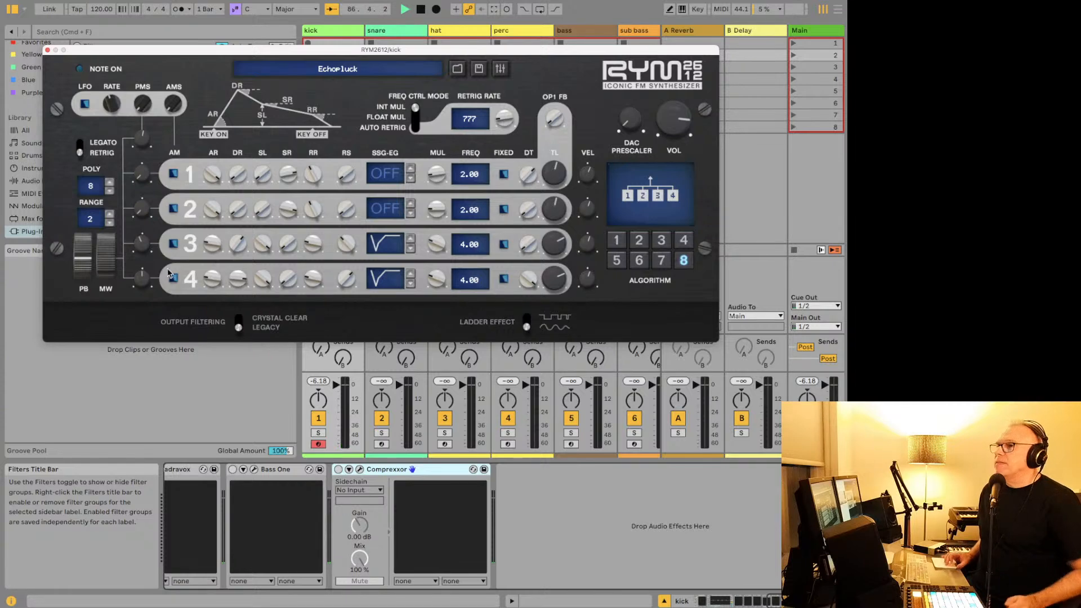
Step: Close the RYM2612 window, expand the InstantAudio folder, and add QuickMuse to the kick track
{"action": "left_click", "coordinate": [47, 50]}
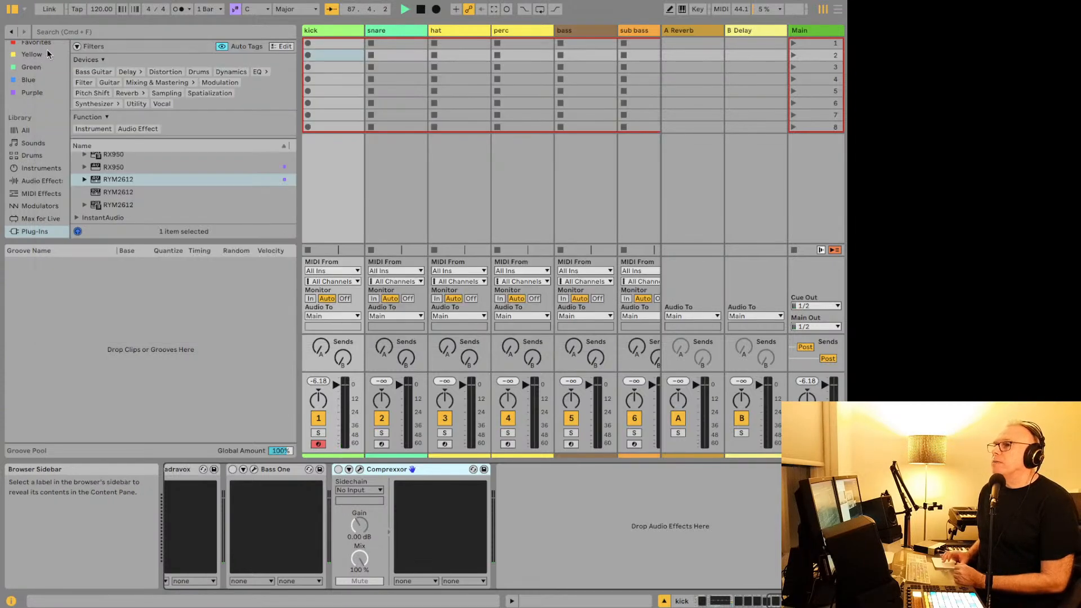
{"action": "left_click", "coordinate": [77, 214]}
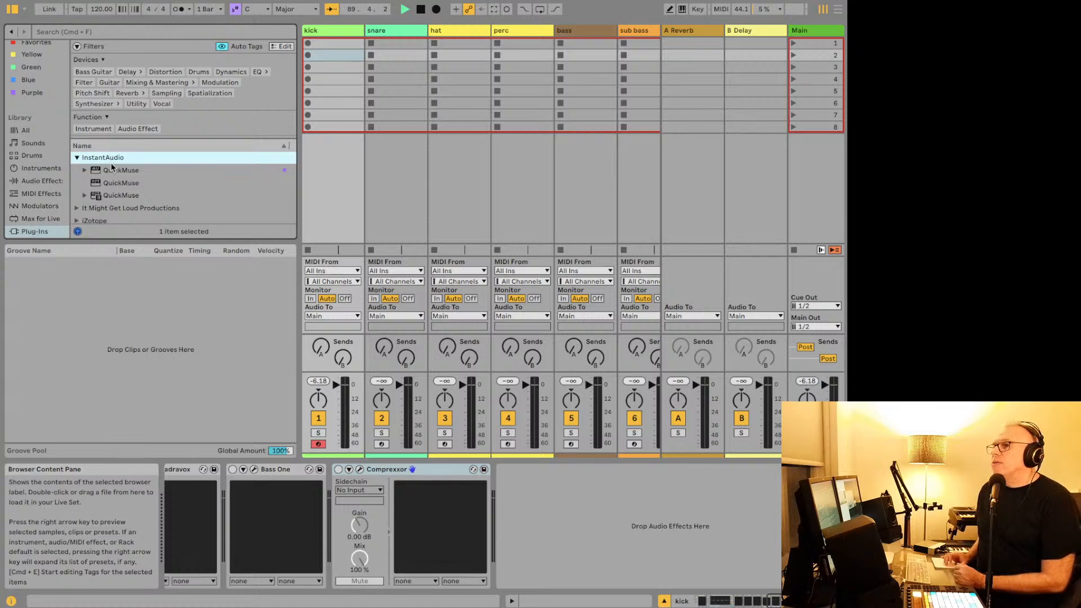
{"action": "left_click", "coordinate": [109, 171]}
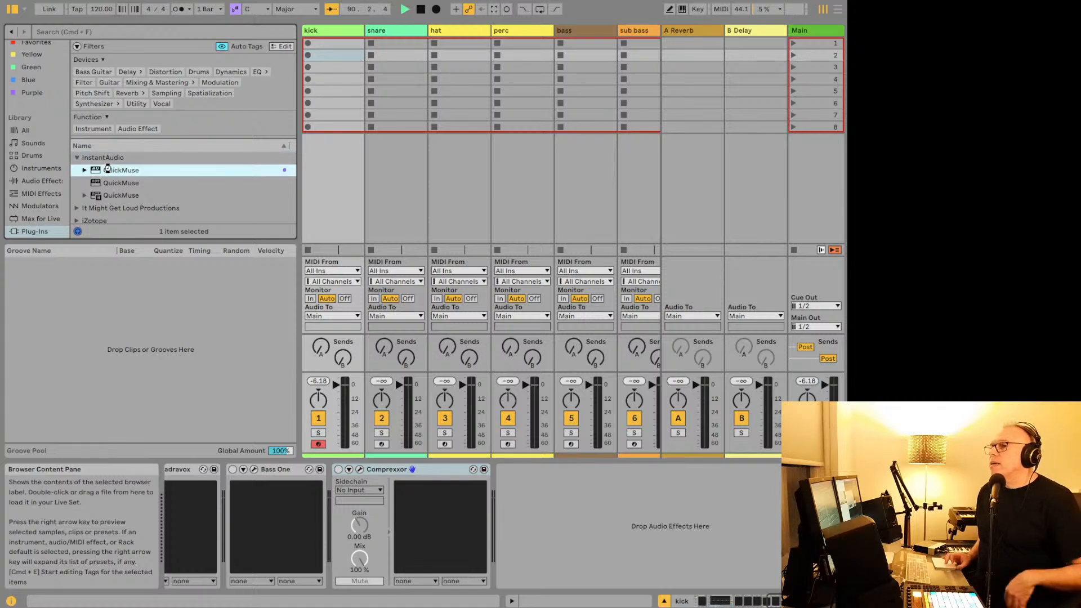
{"action": "double_click", "coordinate": [107, 170]}
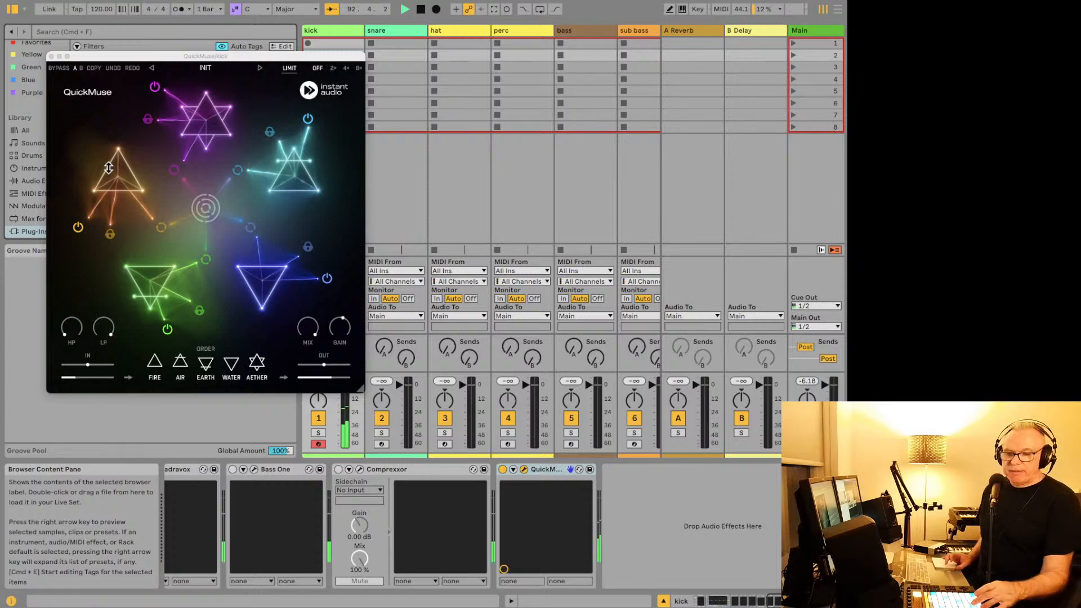
Step: Switch QuickMuse off and back on to compare the sound, and randomize all its elements four times
{"action": "left_click", "coordinate": [503, 470]}
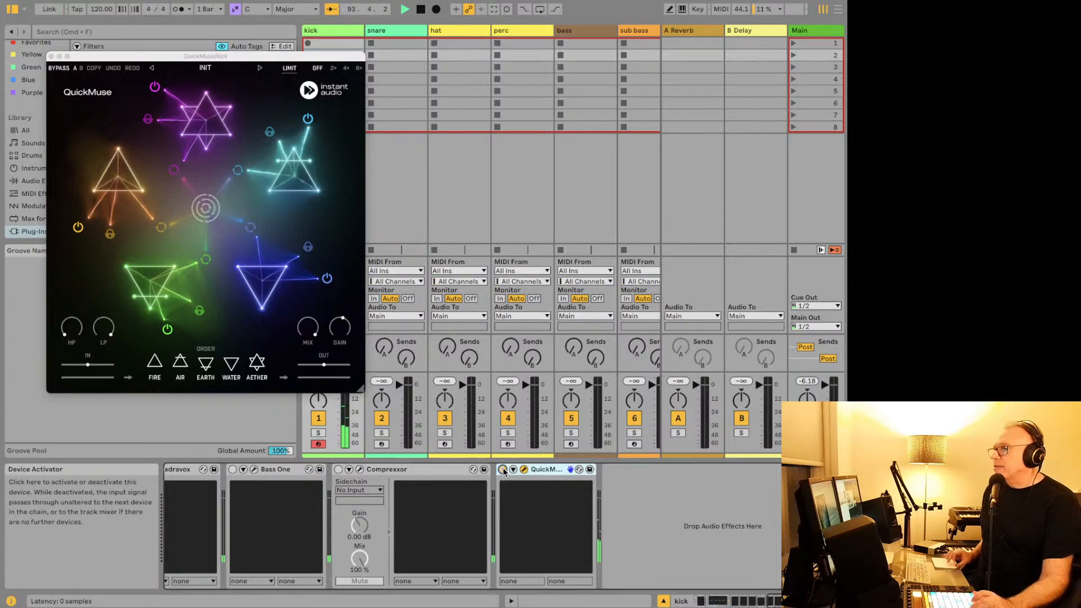
{"action": "left_click", "coordinate": [503, 470]}
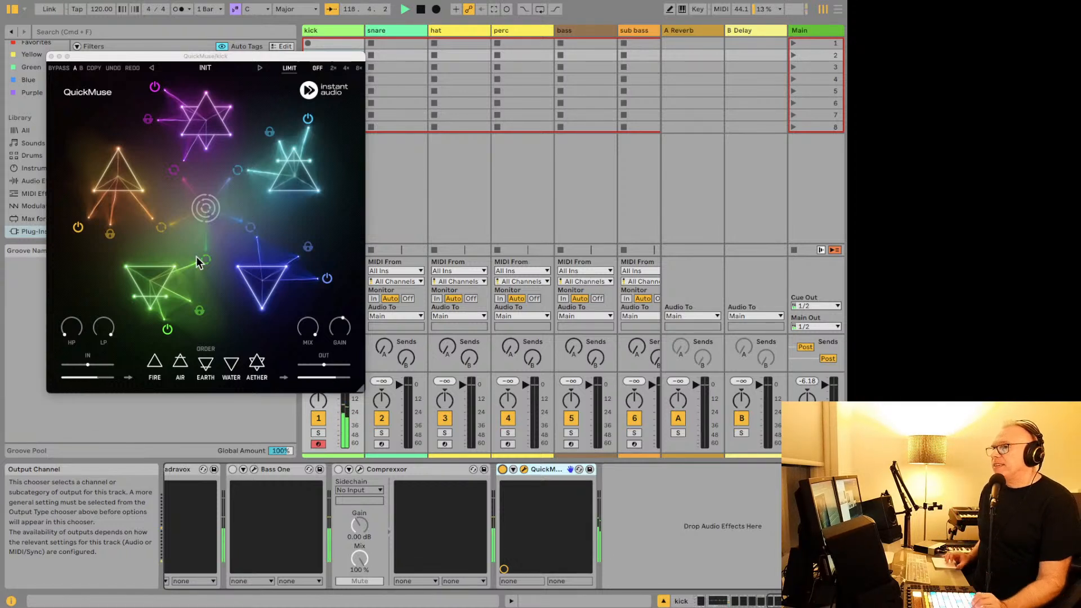
{"action": "left_click", "coordinate": [207, 208]}
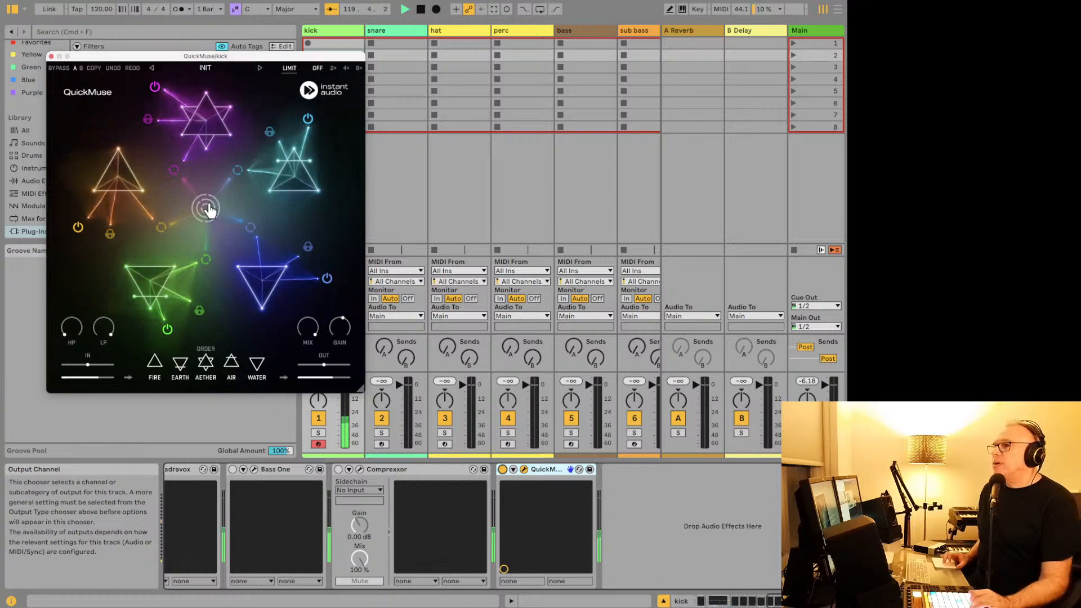
{"action": "left_click", "coordinate": [207, 208]}
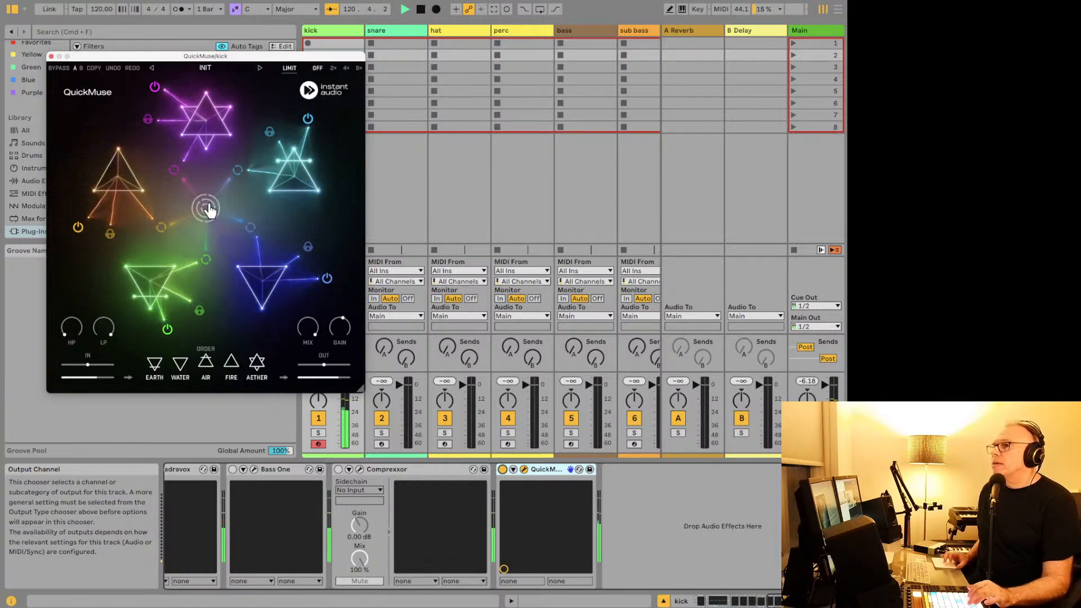
{"action": "left_click", "coordinate": [207, 209]}
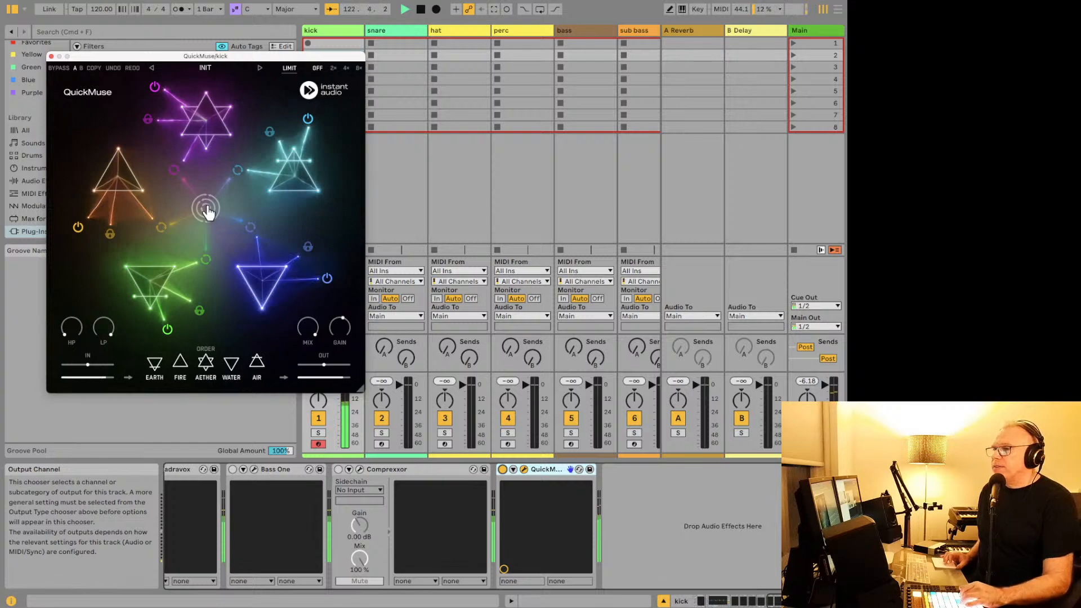
{"action": "left_click", "coordinate": [206, 209]}
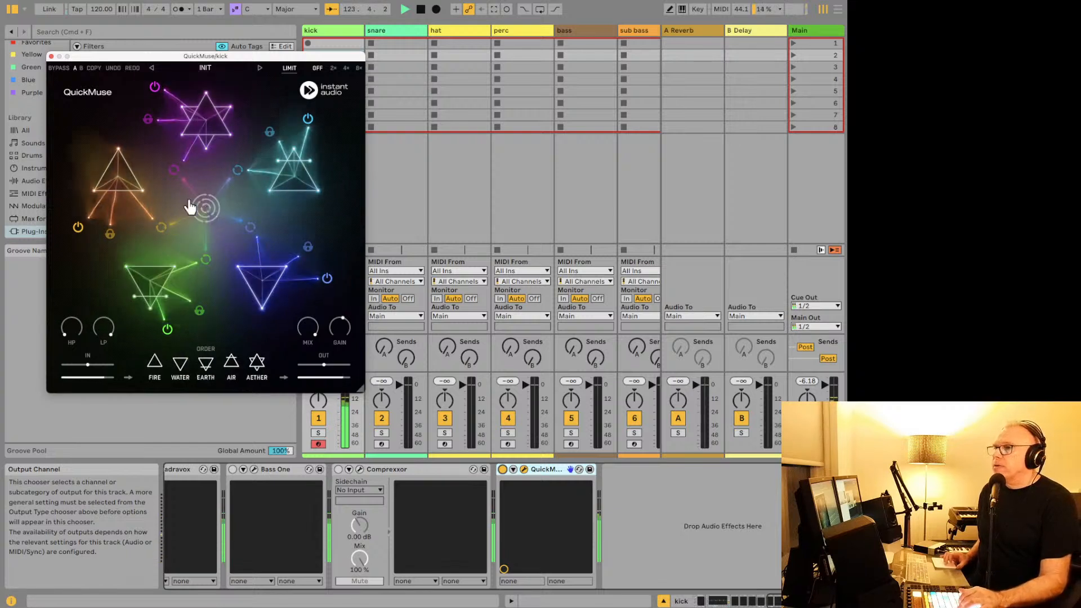
Step: Randomize all QuickMuse elements two more times and deactivate the device to compare with the unprocessed synth
{"action": "left_click_drag", "start_coordinate": [107, 174], "coordinate": [107, 163]}
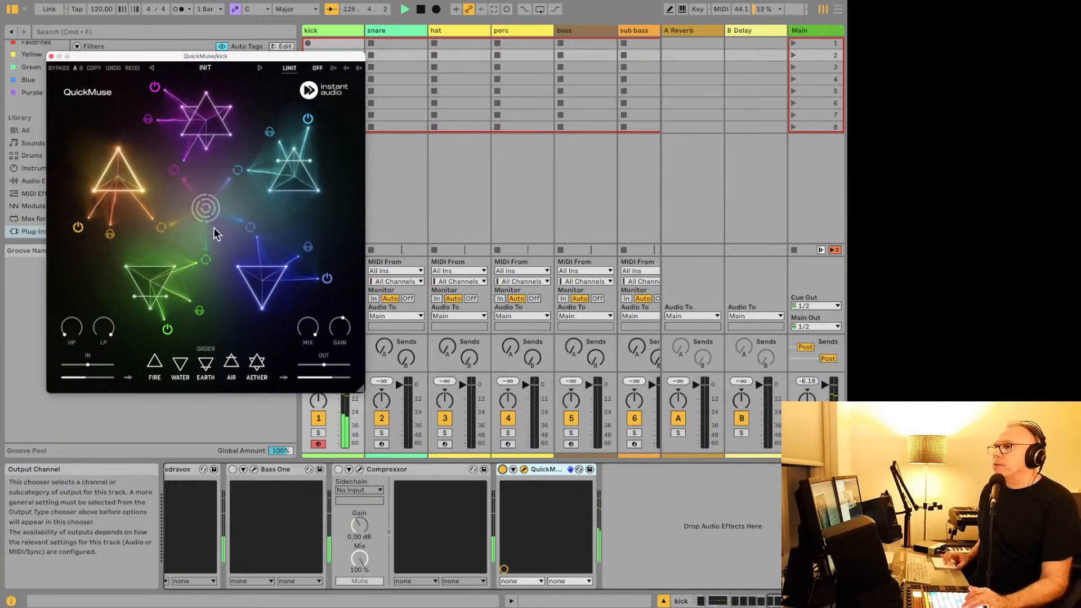
{"action": "left_click_drag", "start_coordinate": [293, 161], "coordinate": [294, 169]}
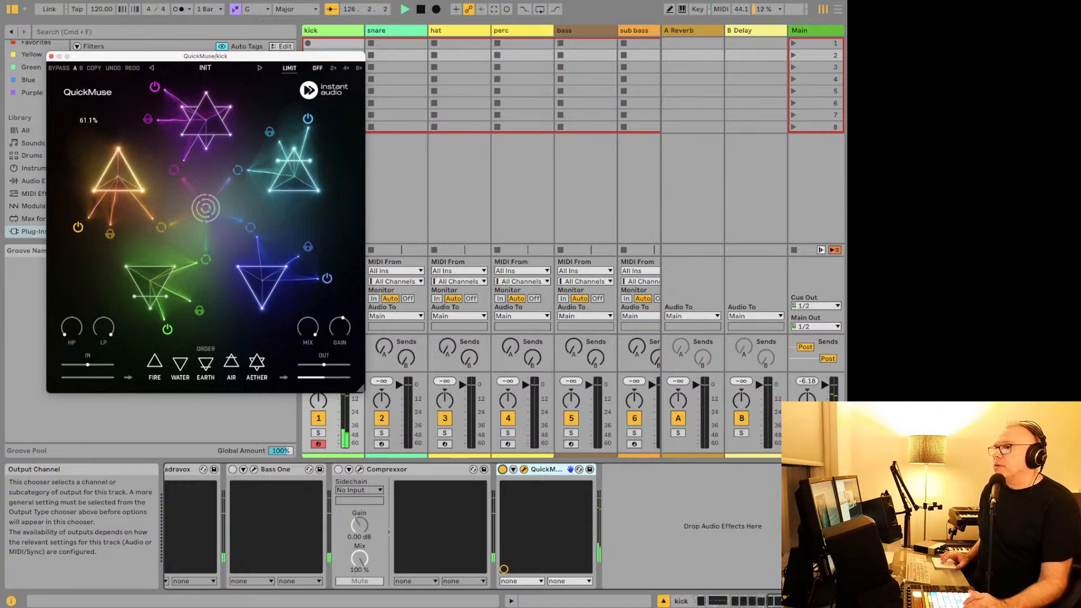
{"action": "left_click", "coordinate": [218, 211]}
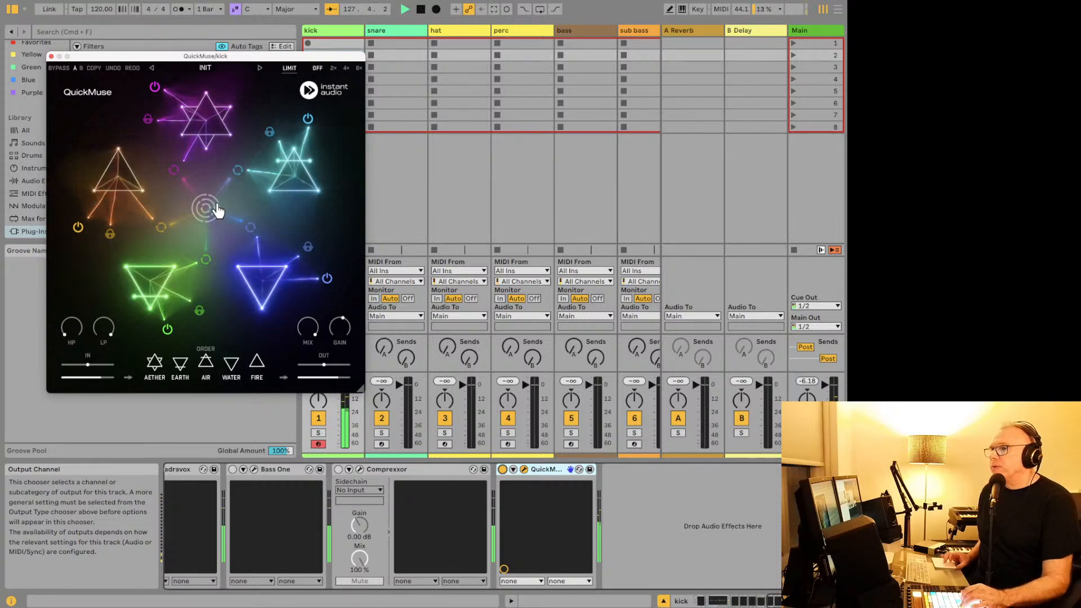
{"action": "left_click", "coordinate": [217, 211]}
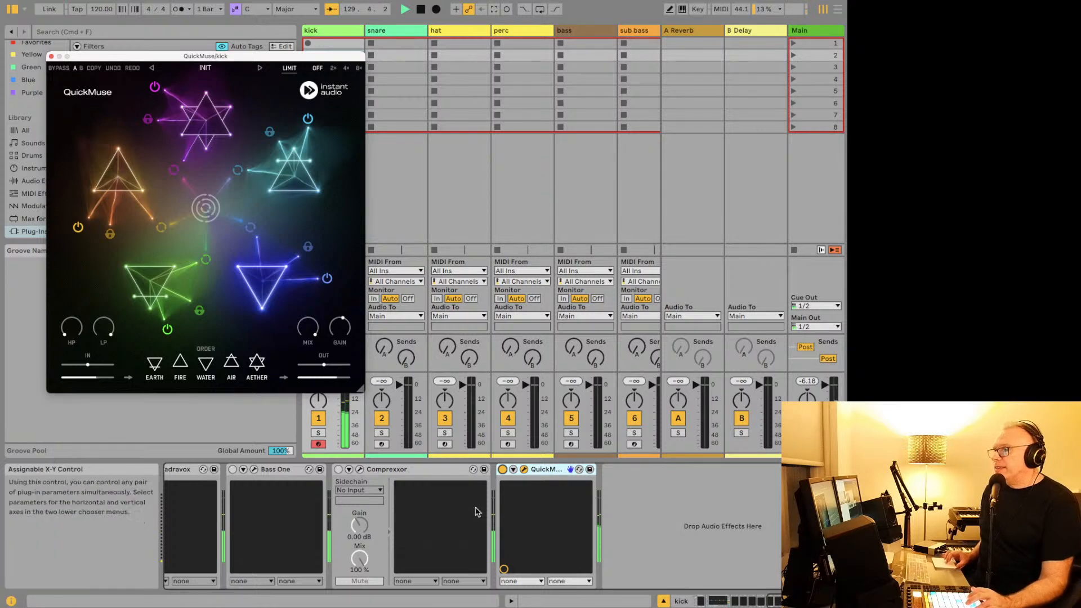
{"action": "left_click", "coordinate": [503, 470]}
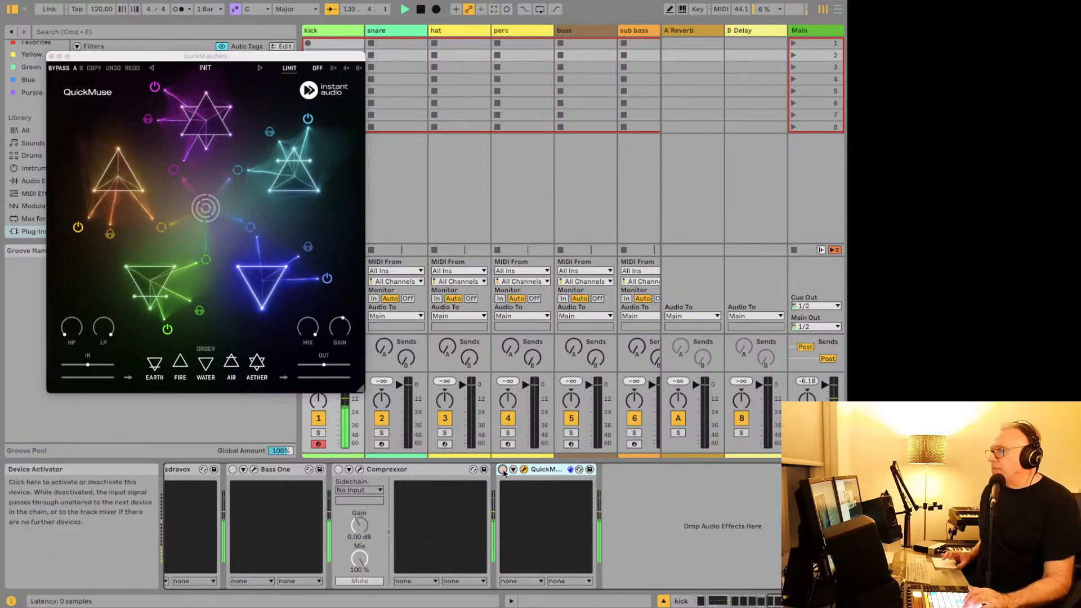
Step: Reactivate QuickMuse, close its window, and add 1989Verb from the It Might Get Loud Productions folder to the kick track
{"action": "left_click", "coordinate": [502, 469]}
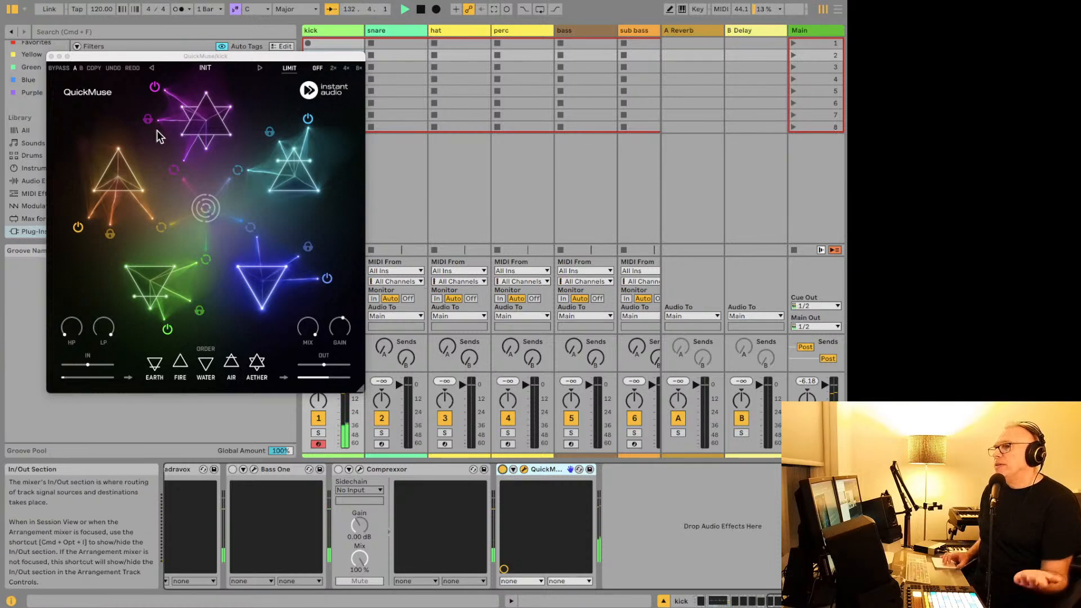
{"action": "left_click", "coordinate": [51, 57]}
{"action": "scroll", "coordinate": [147, 161], "scroll_direction": "down", "scroll_amount": 1}
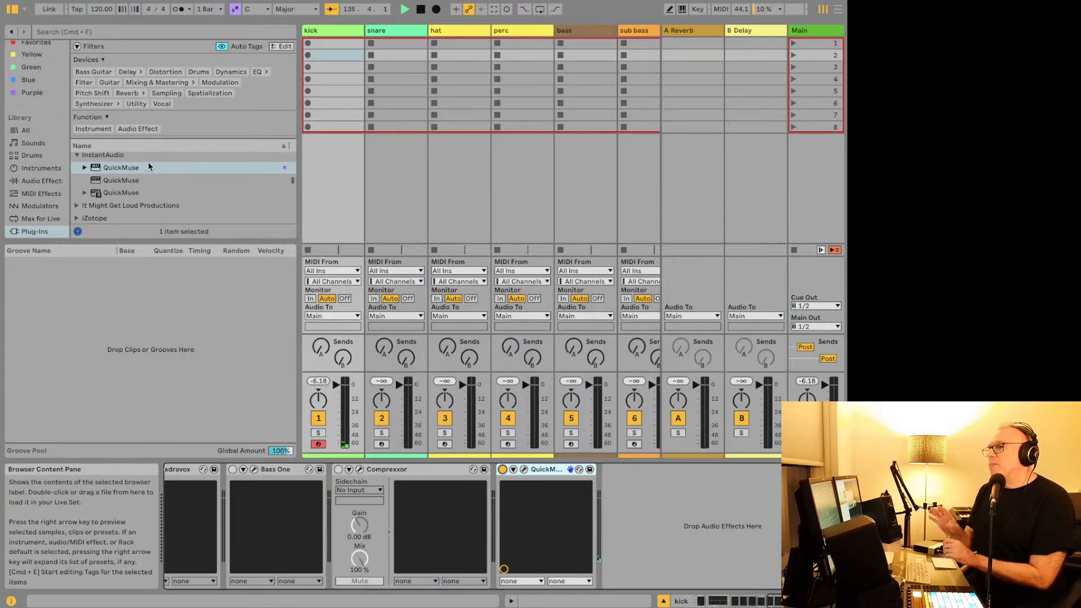
{"action": "key", "text": "Left"}
{"action": "key", "text": "Down"}
{"action": "key", "text": "Right"}
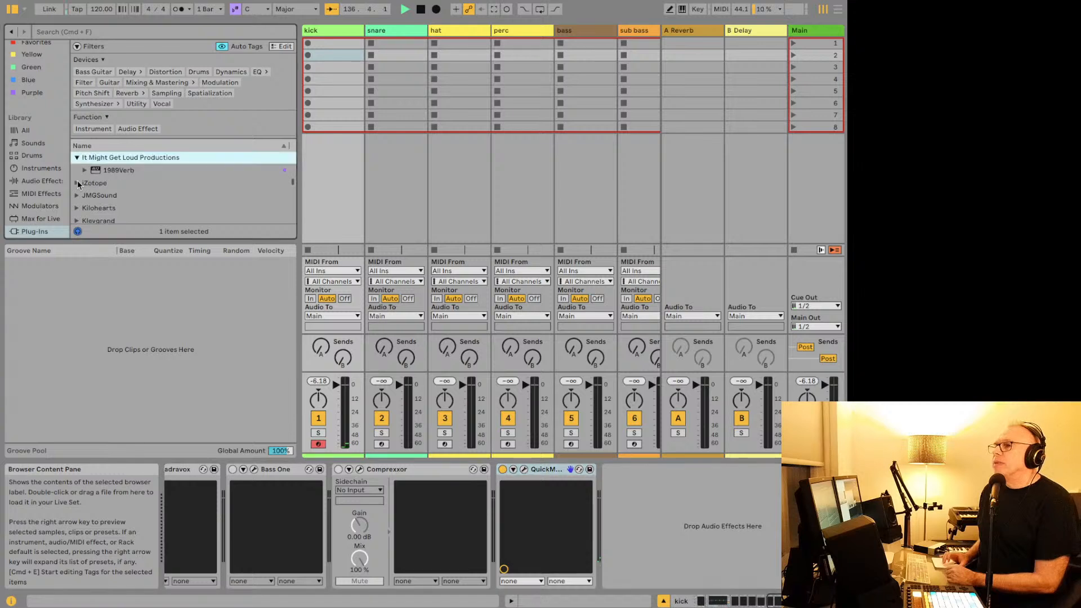
{"action": "left_click", "coordinate": [106, 172]}
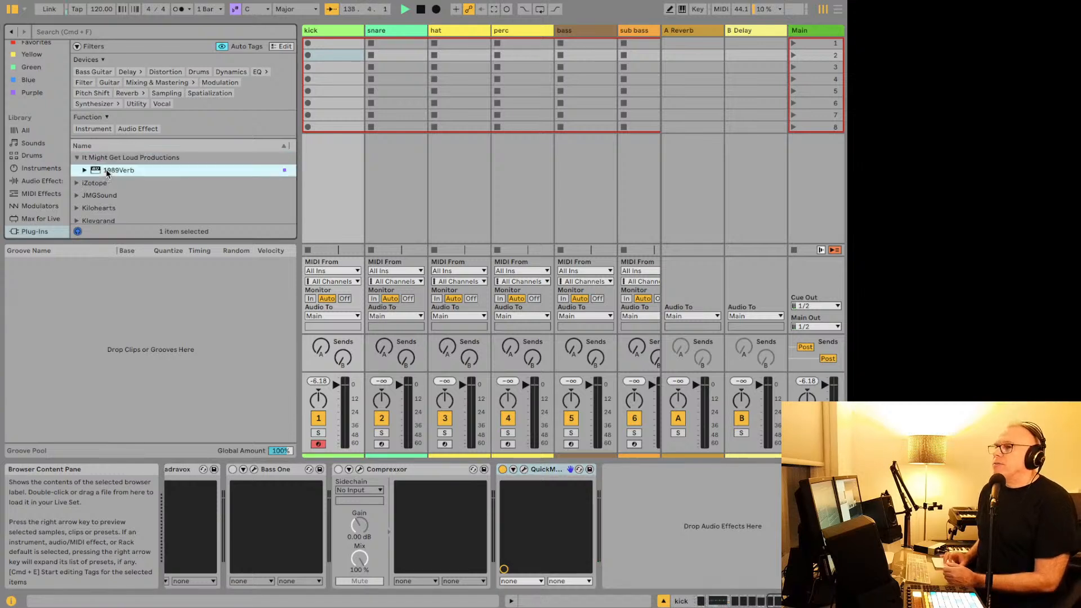
{"action": "double_click", "coordinate": [106, 170]}
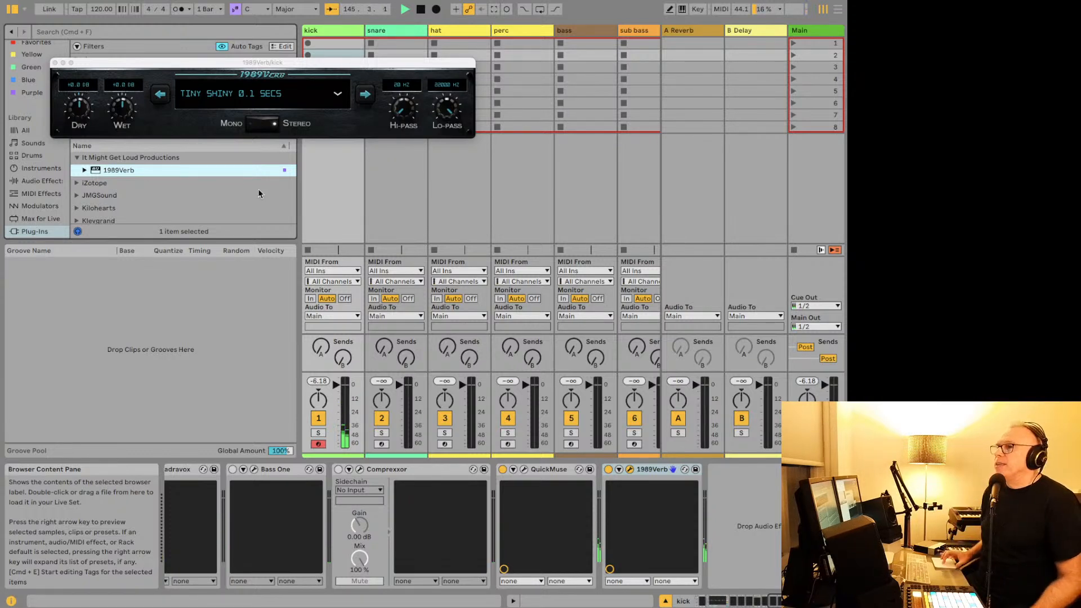
Step: Load the Backwards Vigor 8 Secs preset in 1989Verb and close its window
{"action": "left_click", "coordinate": [259, 96]}
{"action": "left_click", "coordinate": [259, 96]}
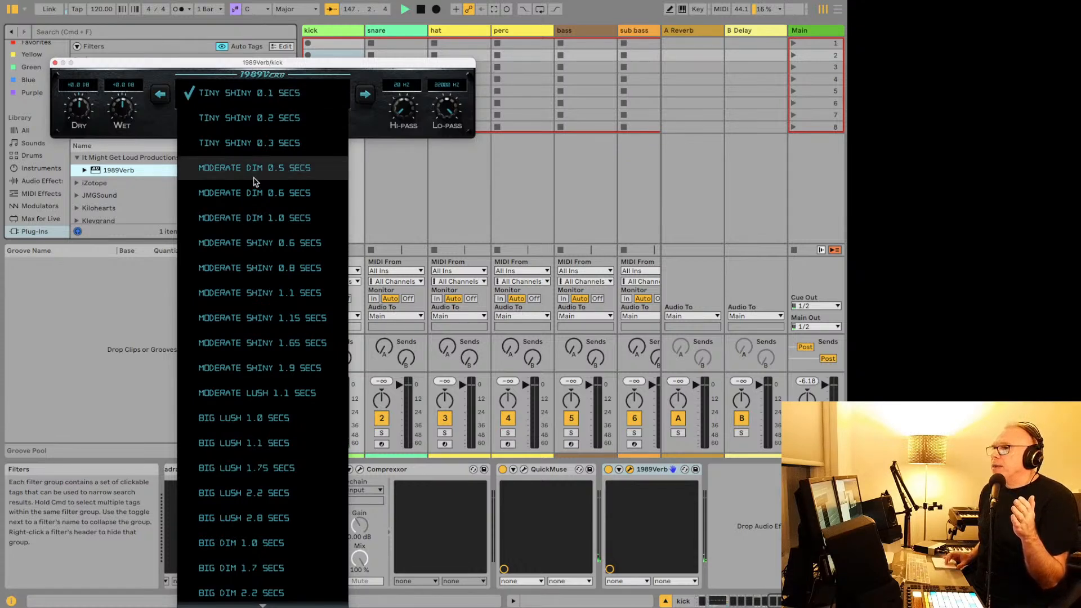
{"action": "scroll", "coordinate": [254, 180], "scroll_direction": "down", "scroll_amount": 3}
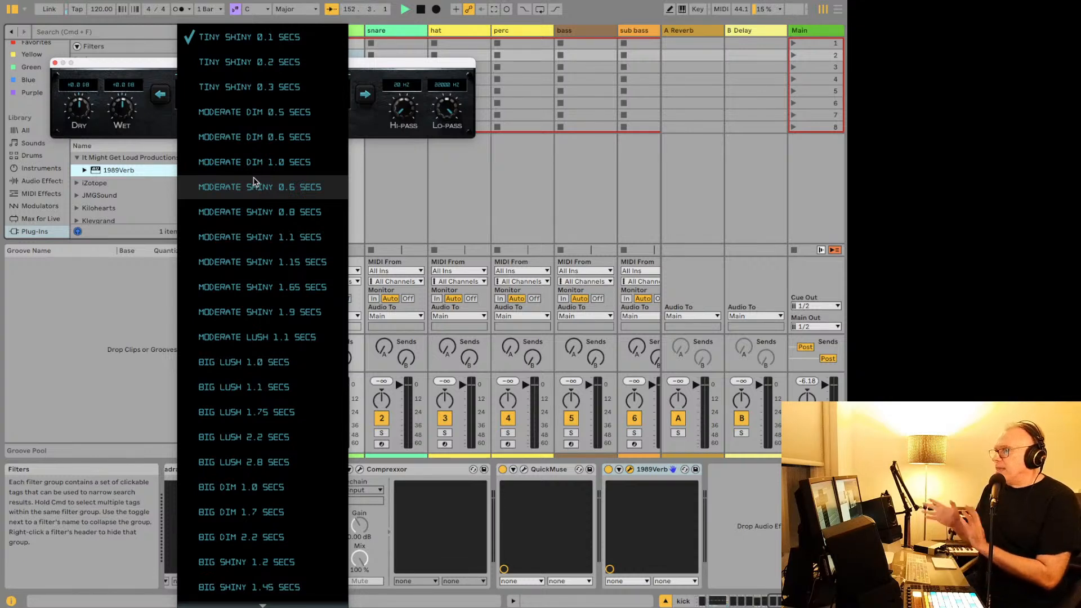
{"action": "scroll", "coordinate": [254, 181], "scroll_direction": "down", "scroll_amount": 10}
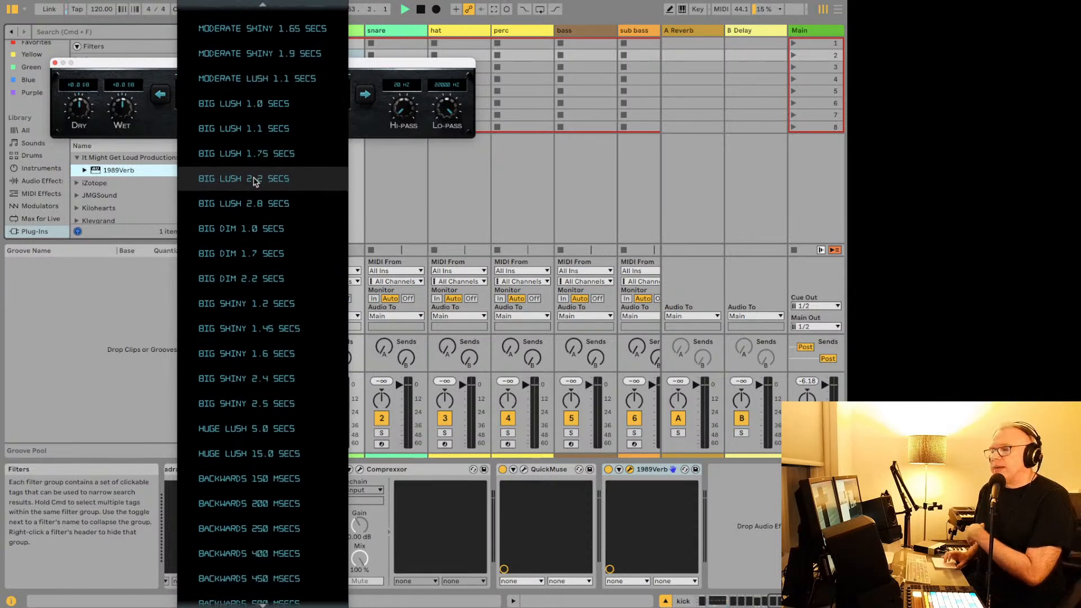
{"action": "scroll", "coordinate": [253, 181], "scroll_direction": "down", "scroll_amount": 10}
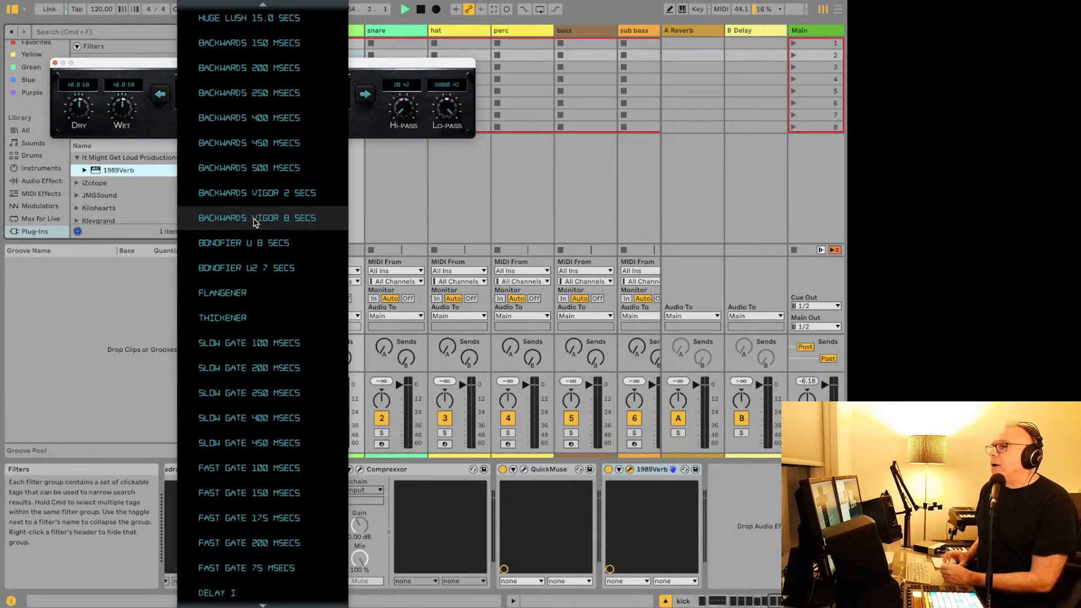
{"action": "left_click", "coordinate": [253, 218]}
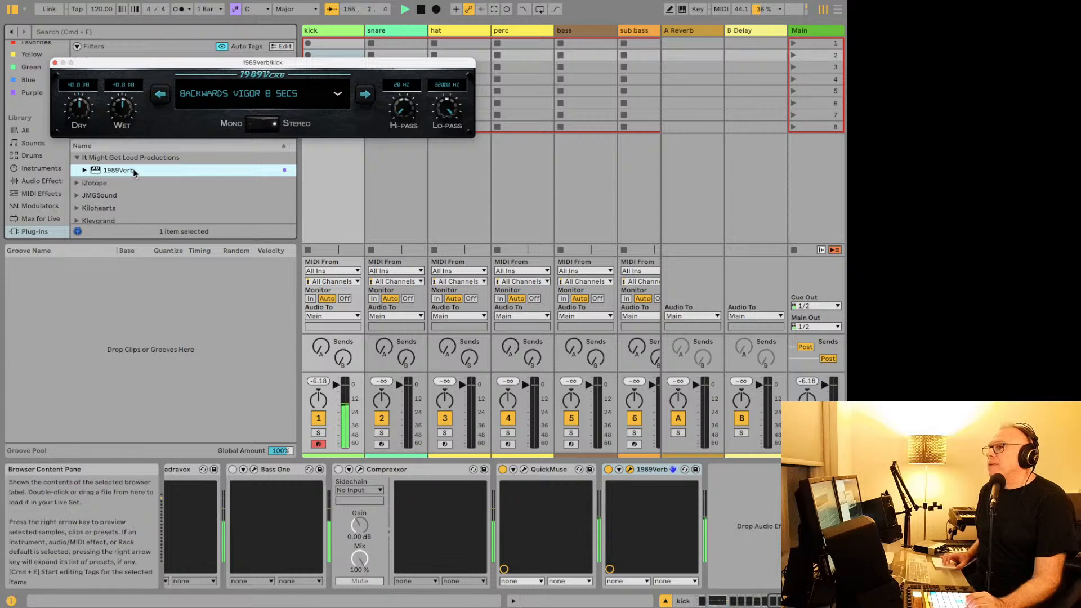
{"action": "left_click", "coordinate": [55, 63]}
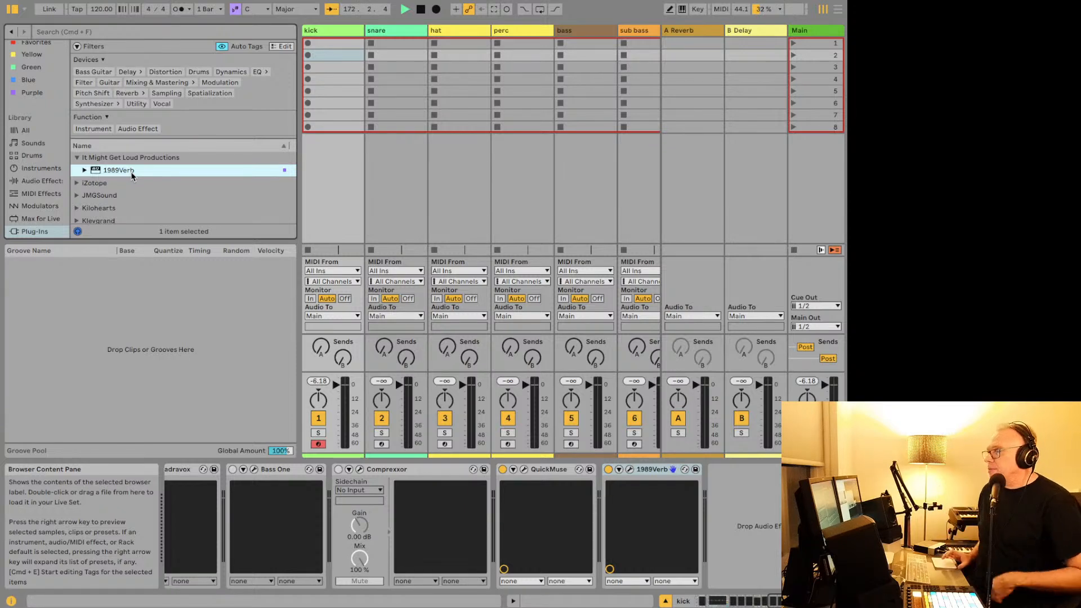
Step: Add Neoverb from the iZotope folder to the kick track and deactivate 1989Verb
{"action": "left_click", "coordinate": [85, 186]}
{"action": "scroll", "coordinate": [107, 190], "scroll_direction": "down", "scroll_amount": 5}
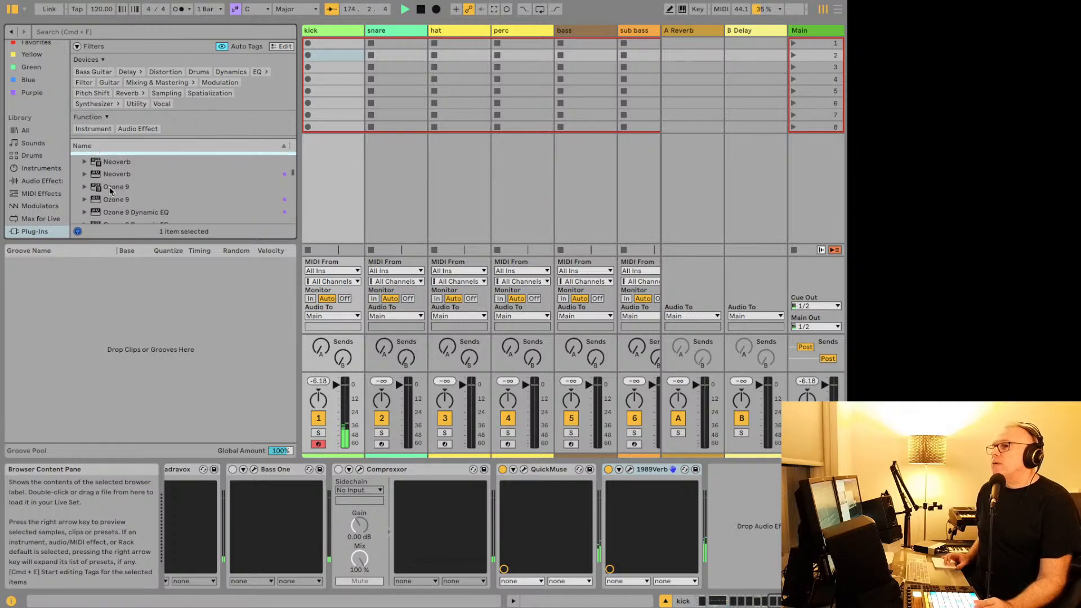
{"action": "left_click", "coordinate": [116, 176]}
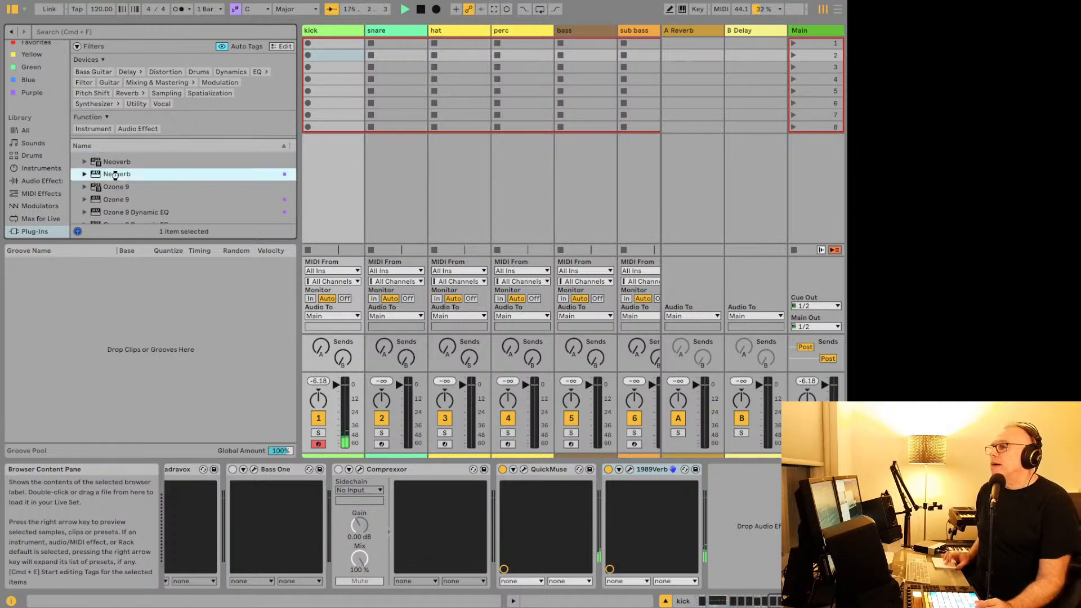
{"action": "double_click", "coordinate": [116, 175]}
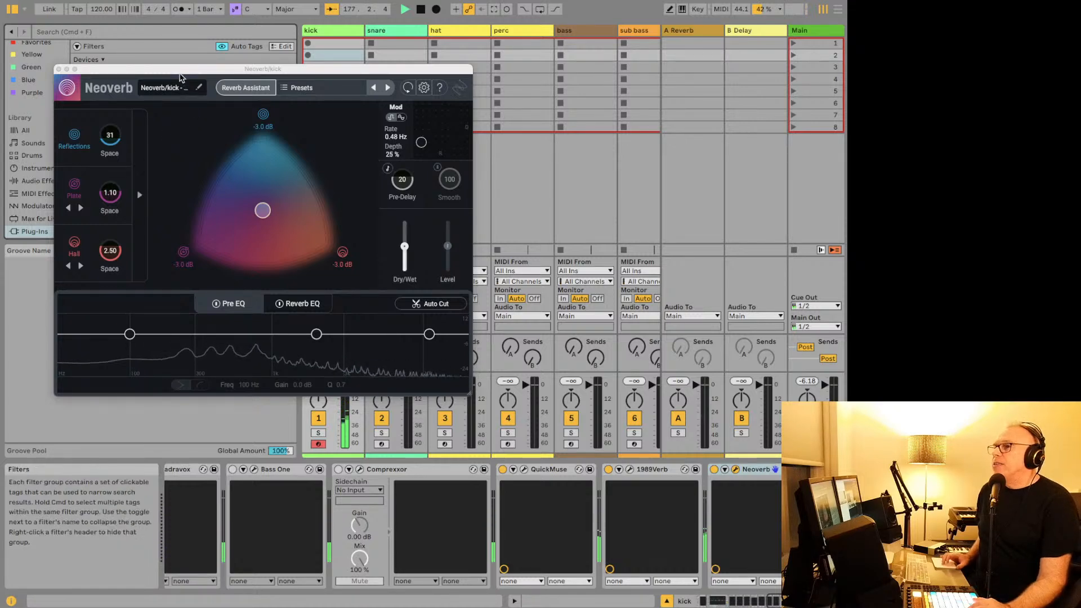
{"action": "left_click_drag", "start_coordinate": [179, 72], "coordinate": [324, 117]}
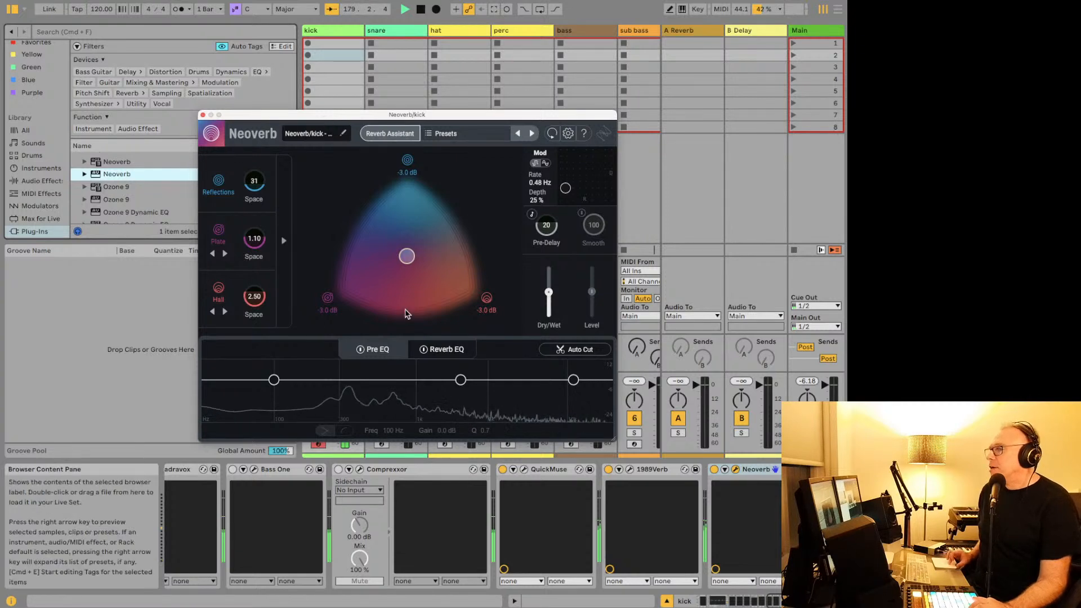
{"action": "left_click", "coordinate": [608, 469]}
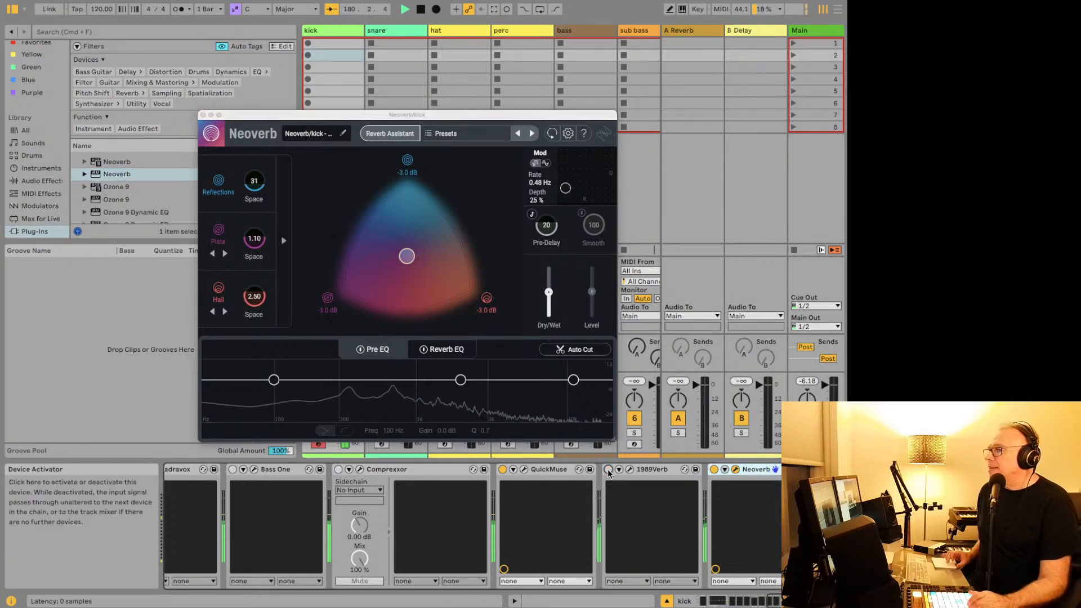
Step: Try Neoverb's Clean Electric Guitar preset from the Guitar category, switch to Distorted Pop Punk Riff, and close the window
{"action": "left_click", "coordinate": [449, 137]}
{"action": "left_click", "coordinate": [449, 137]}
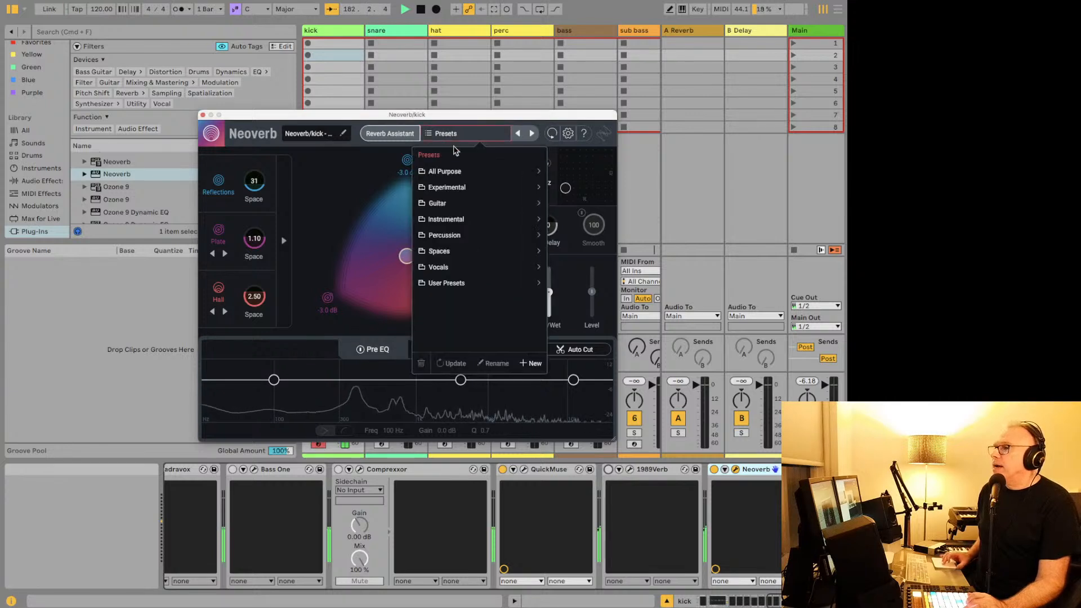
{"action": "left_click", "coordinate": [474, 205]}
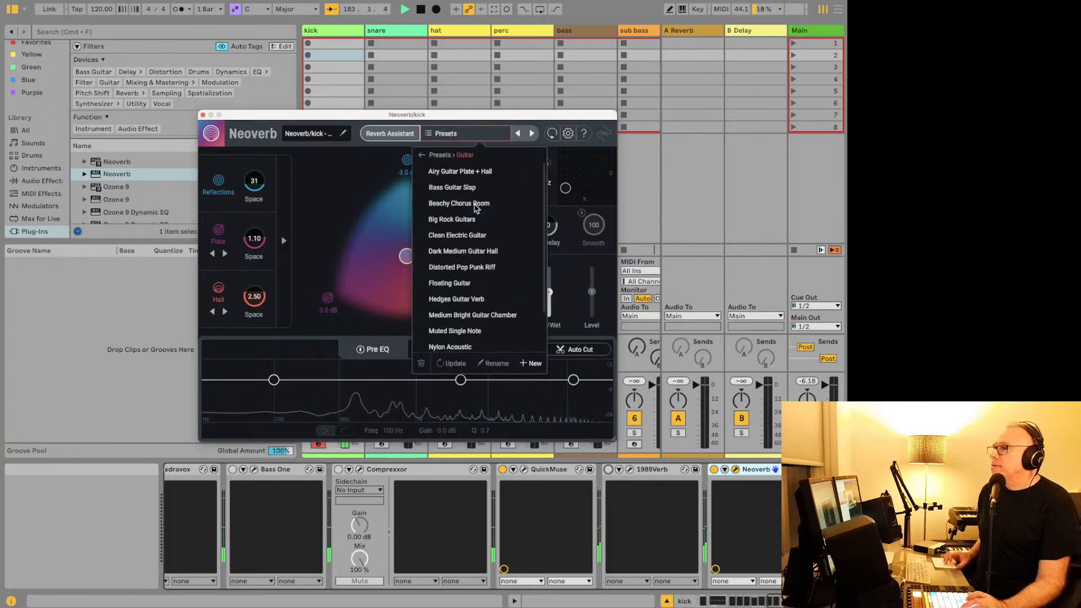
{"action": "left_click", "coordinate": [471, 233]}
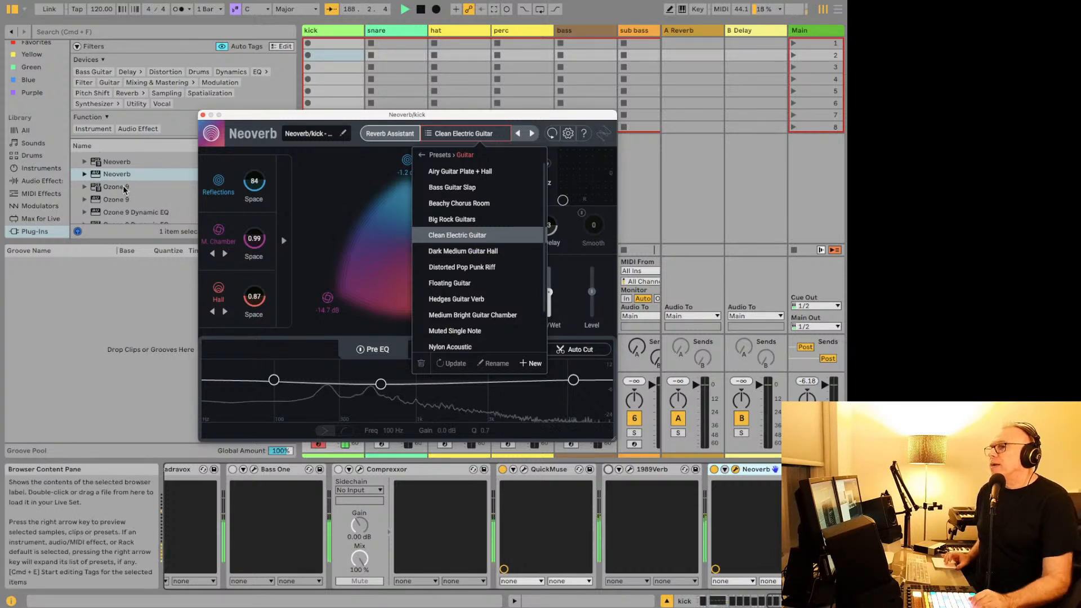
{"action": "left_click", "coordinate": [441, 133]}
{"action": "left_click", "coordinate": [441, 134]}
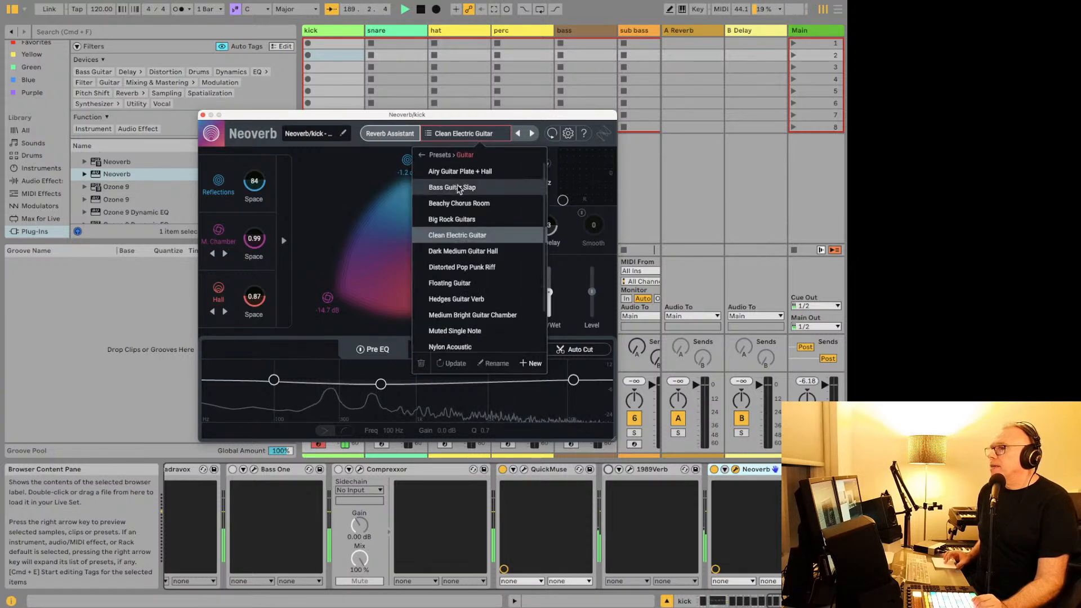
{"action": "left_click", "coordinate": [461, 267]}
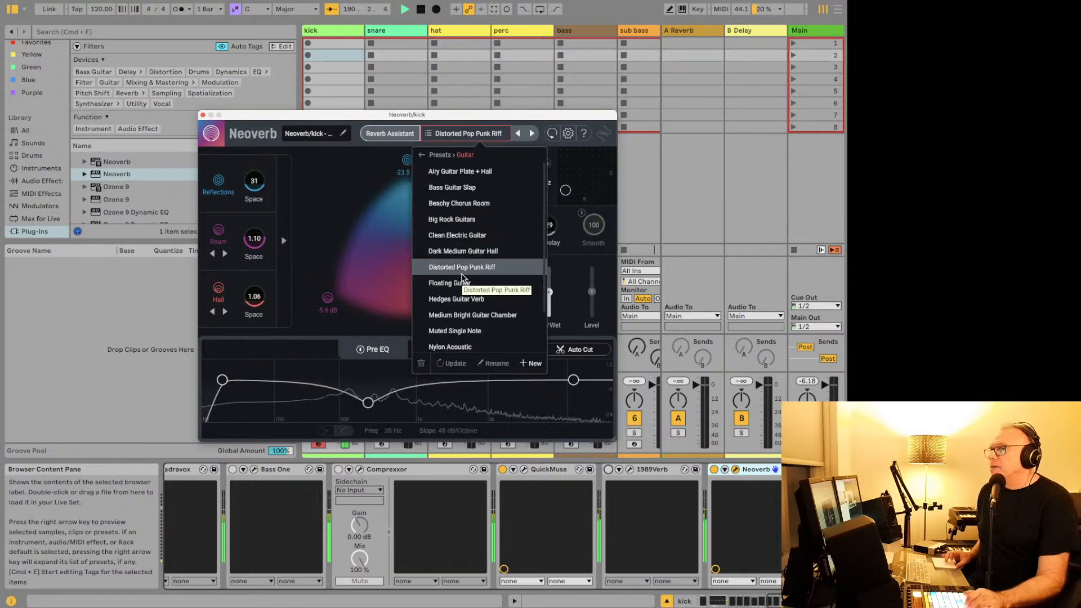
{"action": "left_click", "coordinate": [203, 115]}
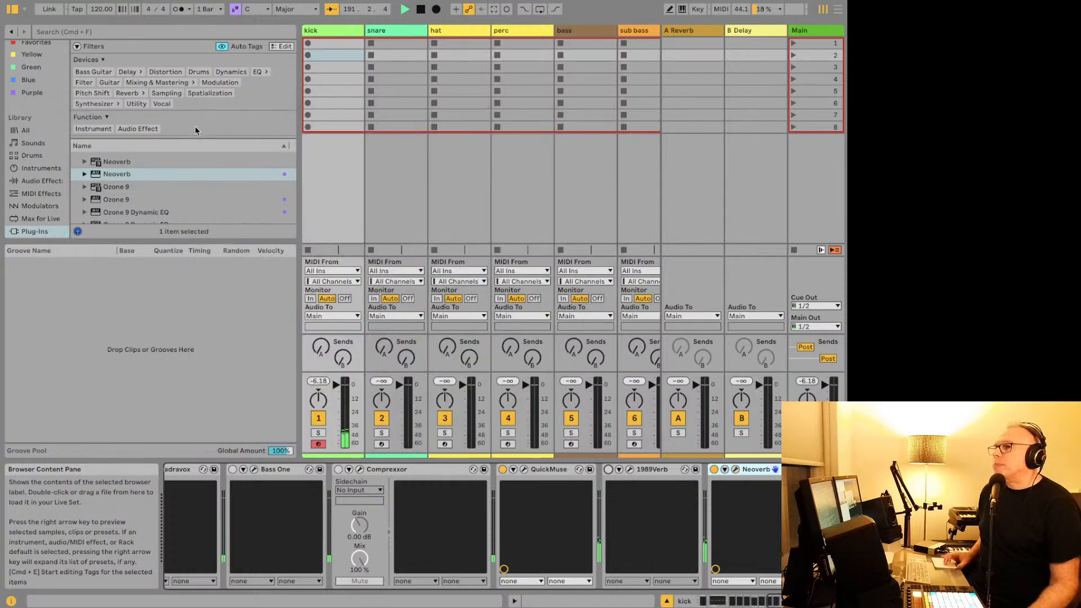
Step: Look through the iZotope folder's Ozone 9 and RX 10 plug-ins
{"action": "scroll", "coordinate": [160, 169], "scroll_direction": "down", "scroll_amount": 3}
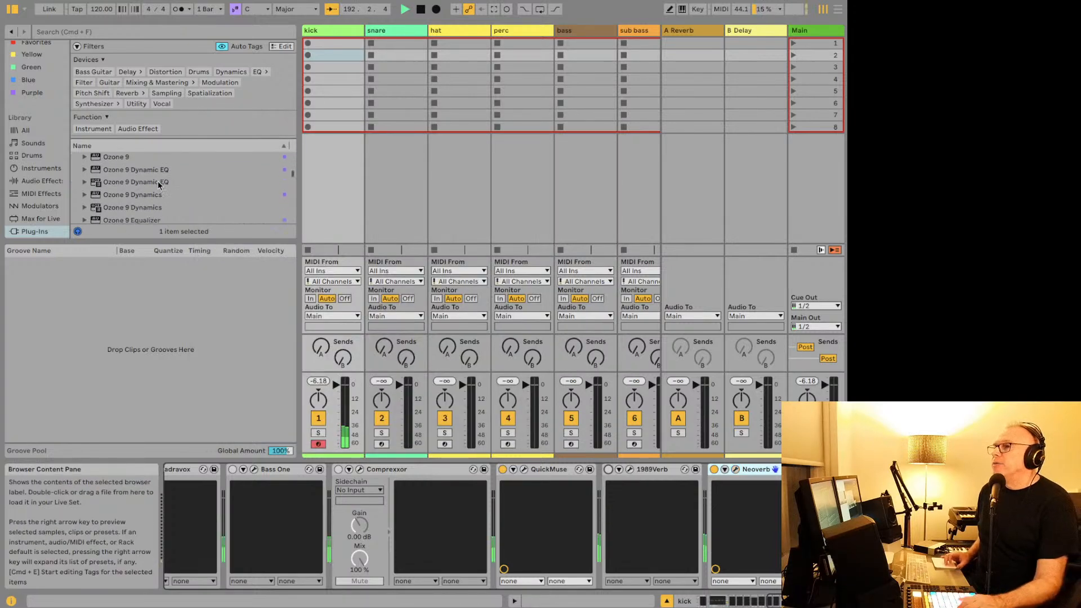
{"action": "scroll", "coordinate": [159, 184], "scroll_direction": "down", "scroll_amount": 8}
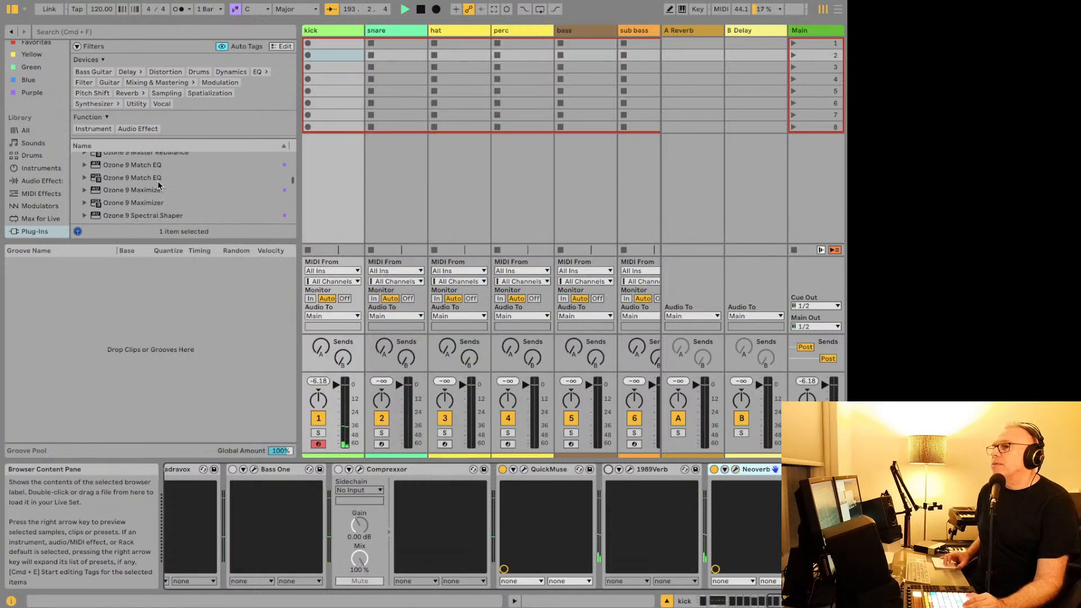
{"action": "scroll", "coordinate": [159, 185], "scroll_direction": "down", "scroll_amount": 8}
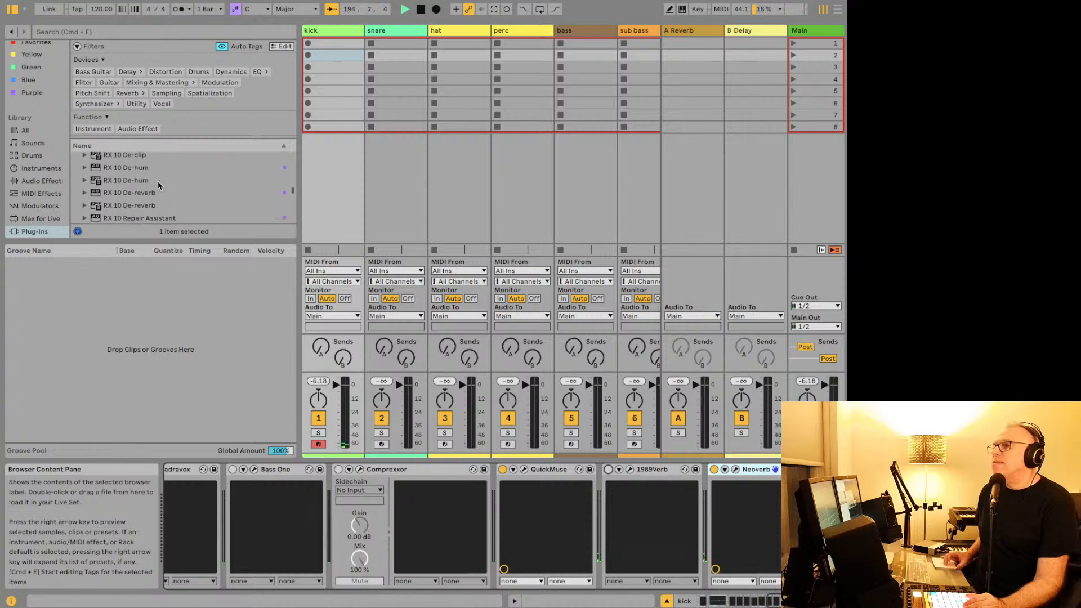
{"action": "scroll", "coordinate": [158, 181], "scroll_direction": "up", "scroll_amount": 3}
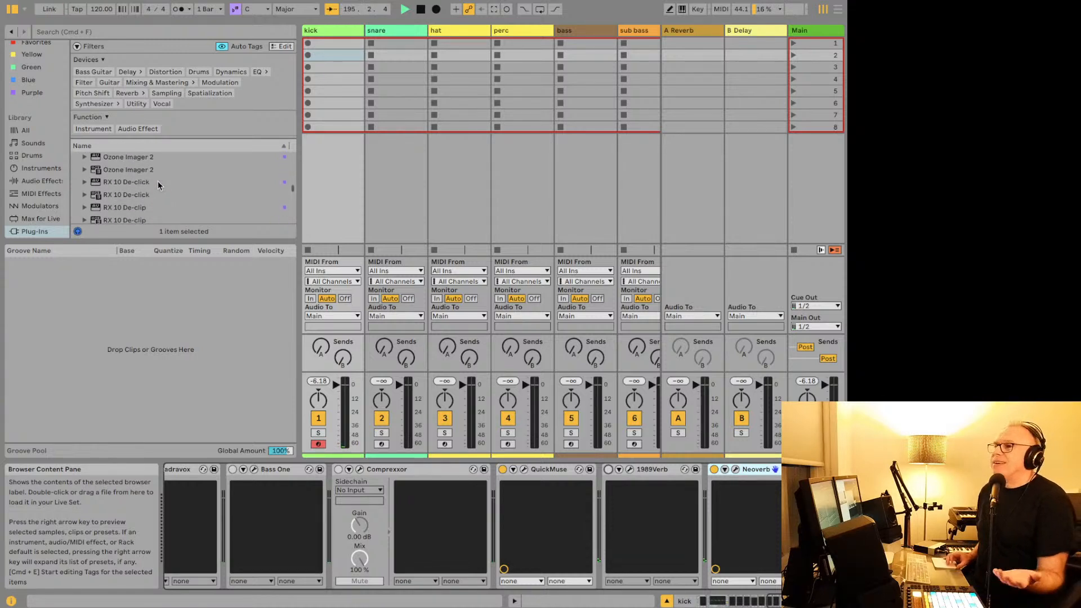
{"action": "scroll", "coordinate": [158, 181], "scroll_direction": "down", "scroll_amount": 1}
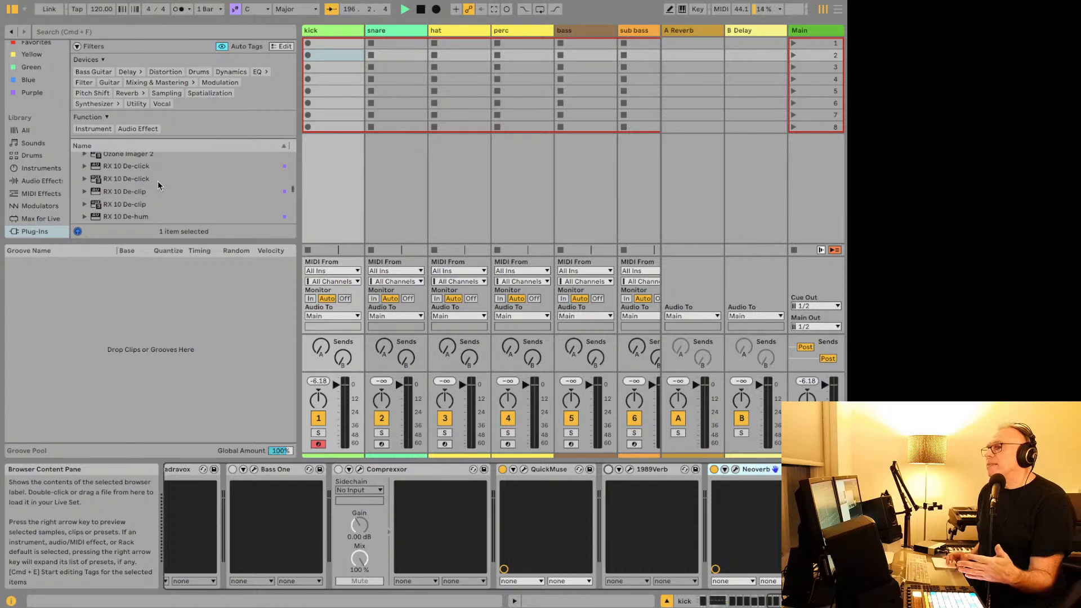
{"action": "scroll", "coordinate": [132, 177], "scroll_direction": "down", "scroll_amount": 1}
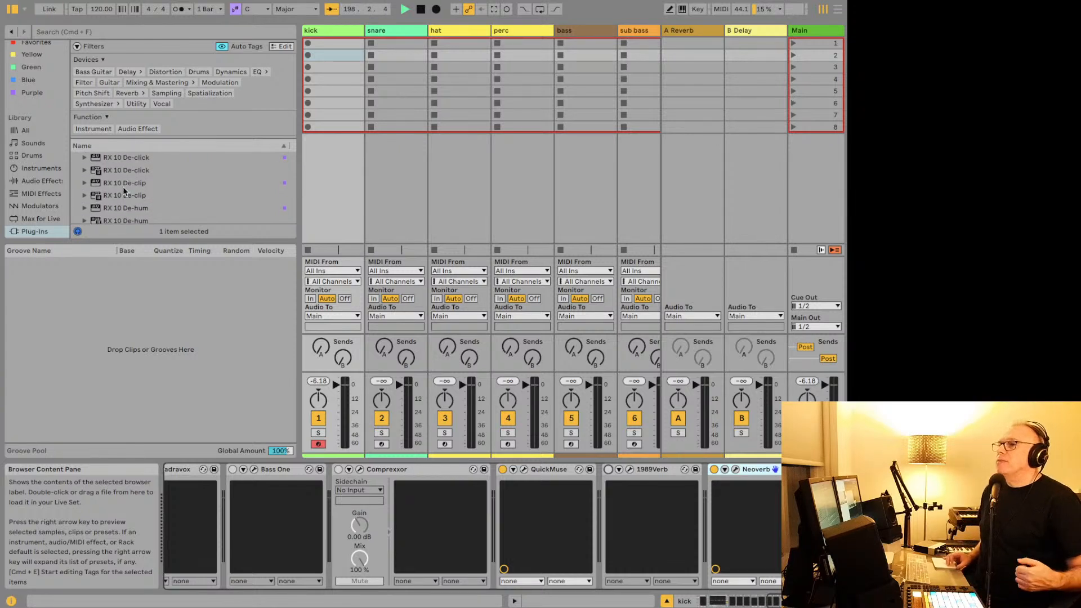
{"action": "scroll", "coordinate": [123, 190], "scroll_direction": "down", "scroll_amount": 5}
{"action": "scroll", "coordinate": [123, 190], "scroll_direction": "up", "scroll_amount": 4}
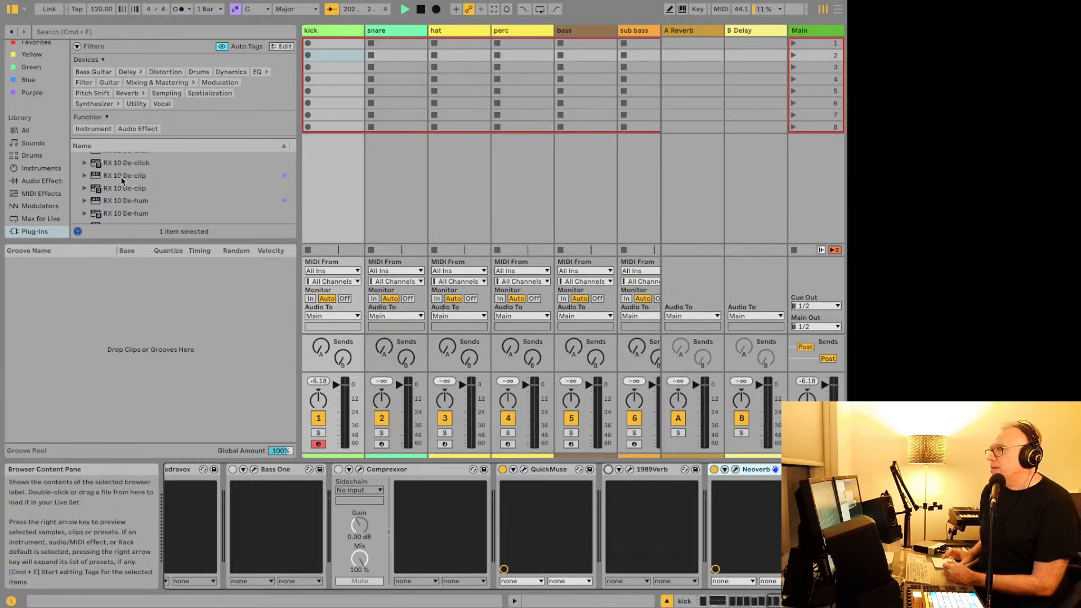
Step: Find Trash among the remaining iZotope plug-ins and add it to the kick track
{"action": "scroll", "coordinate": [122, 180], "scroll_direction": "down", "scroll_amount": 3}
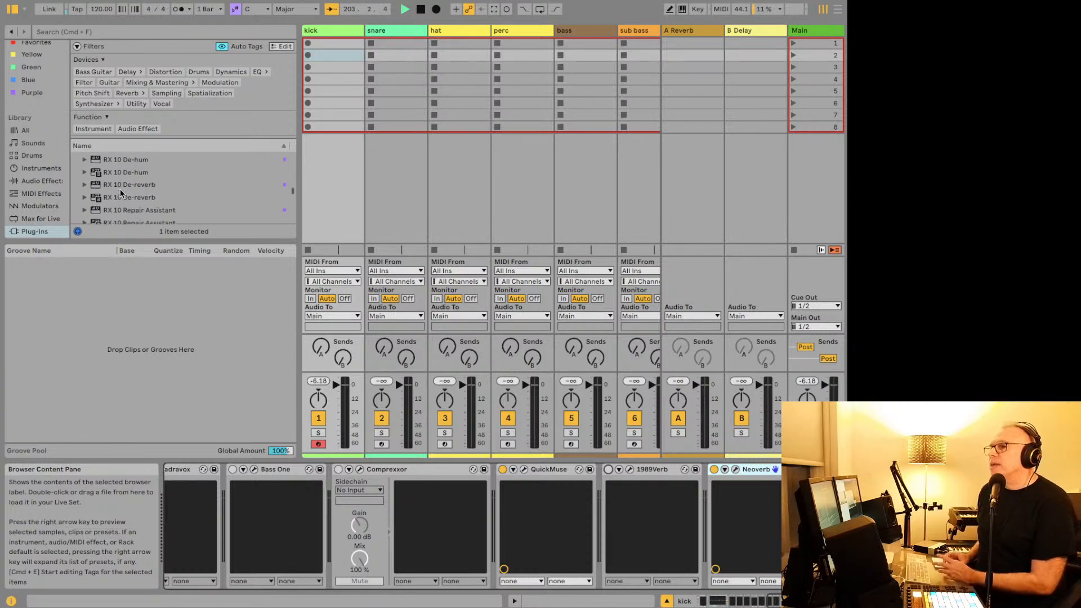
{"action": "scroll", "coordinate": [122, 193], "scroll_direction": "down", "scroll_amount": 4}
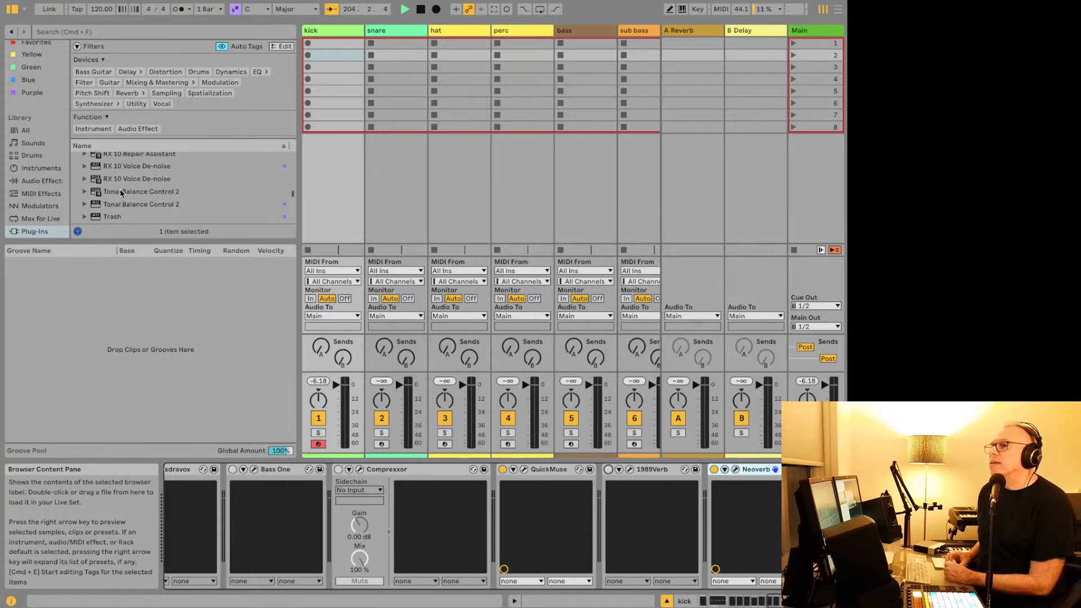
{"action": "scroll", "coordinate": [121, 193], "scroll_direction": "down", "scroll_amount": 4}
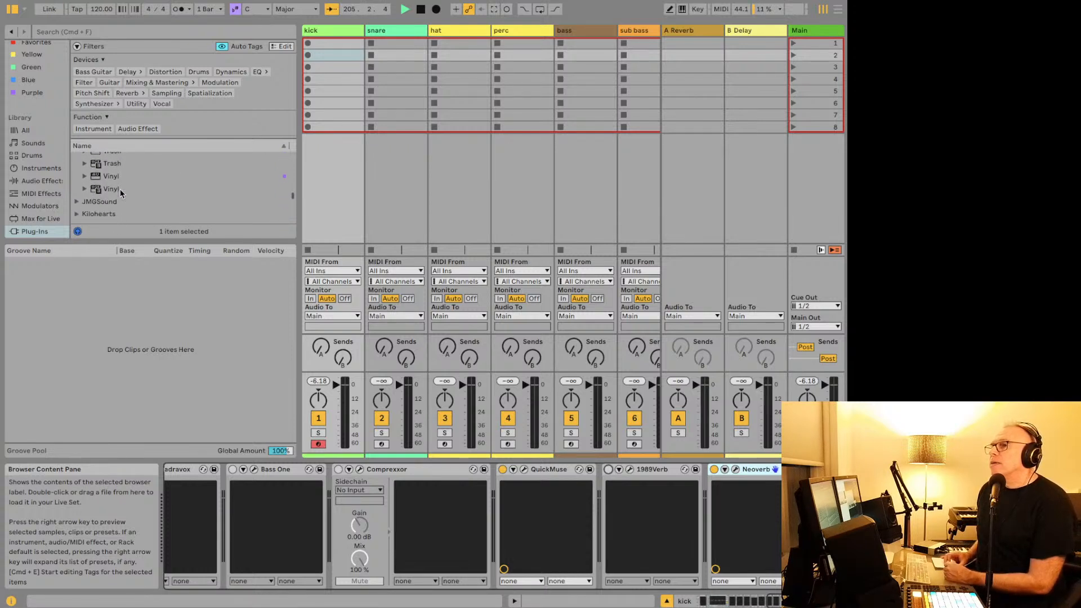
{"action": "scroll", "coordinate": [121, 194], "scroll_direction": "up", "scroll_amount": 1}
{"action": "left_click", "coordinate": [115, 166]}
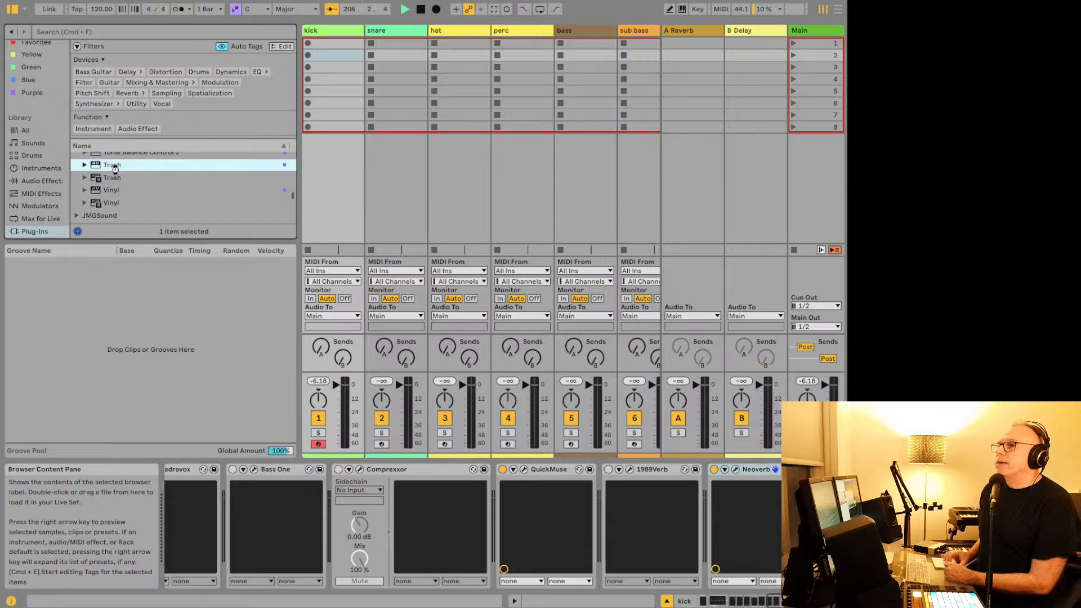
{"action": "double_click", "coordinate": [115, 166]}
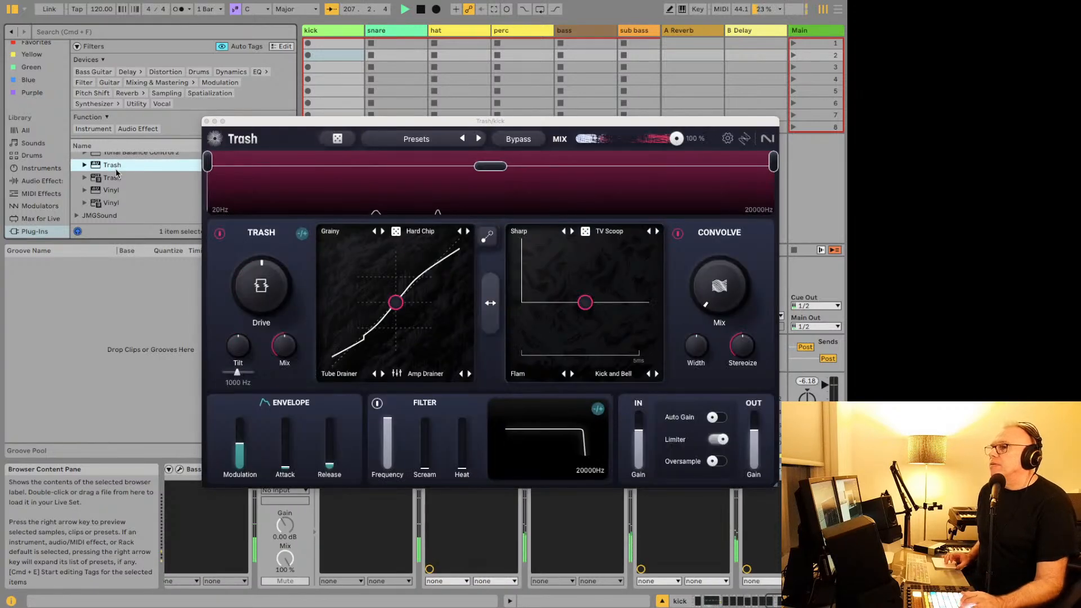
Step: Try Trash's Experimental presets Crop Circle, Gnirps and Heartbeat, and switch to In a Deep Space
{"action": "left_click", "coordinate": [417, 140]}
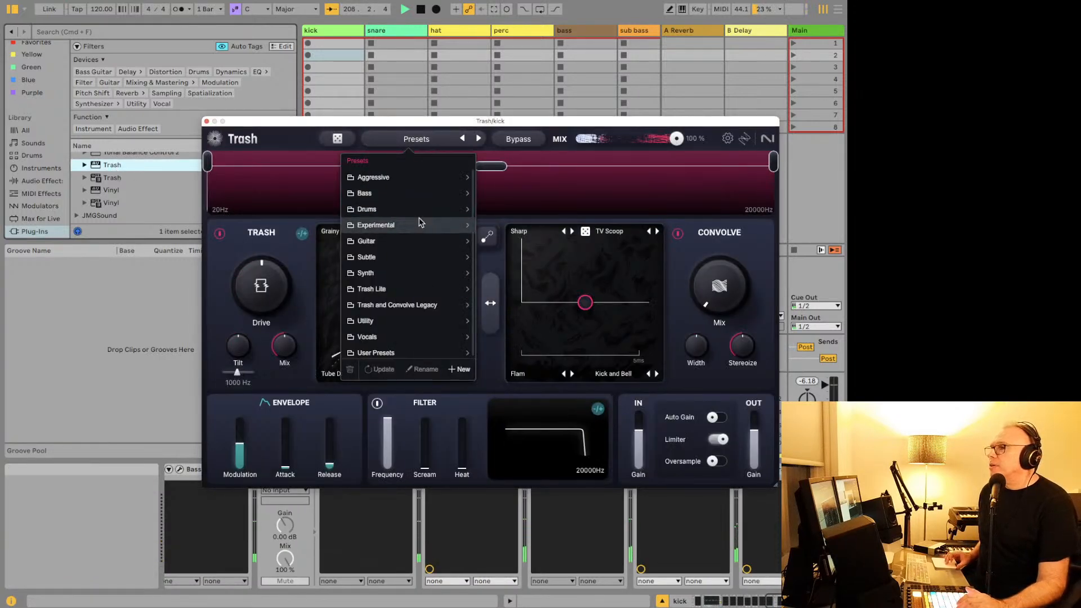
{"action": "left_click", "coordinate": [419, 224]}
{"action": "left_click", "coordinate": [417, 224]}
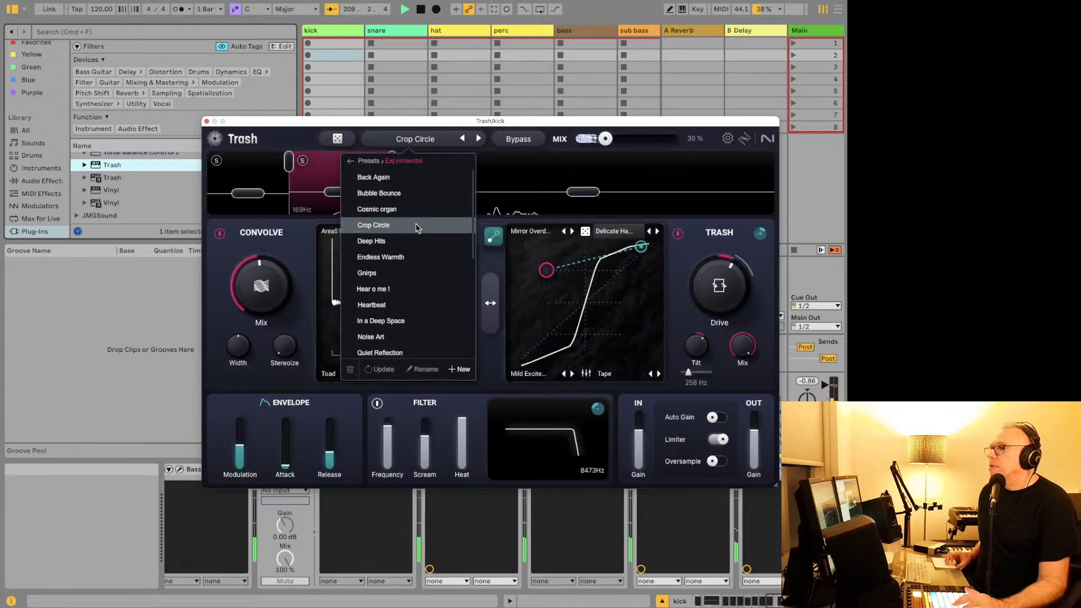
{"action": "left_click", "coordinate": [387, 279]}
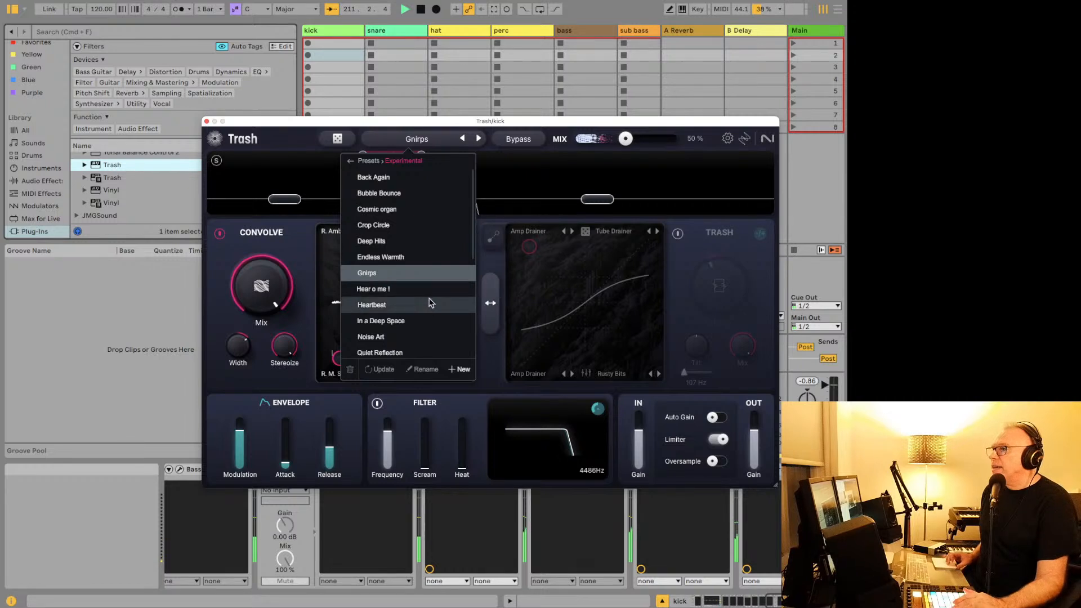
{"action": "left_click", "coordinate": [399, 309]}
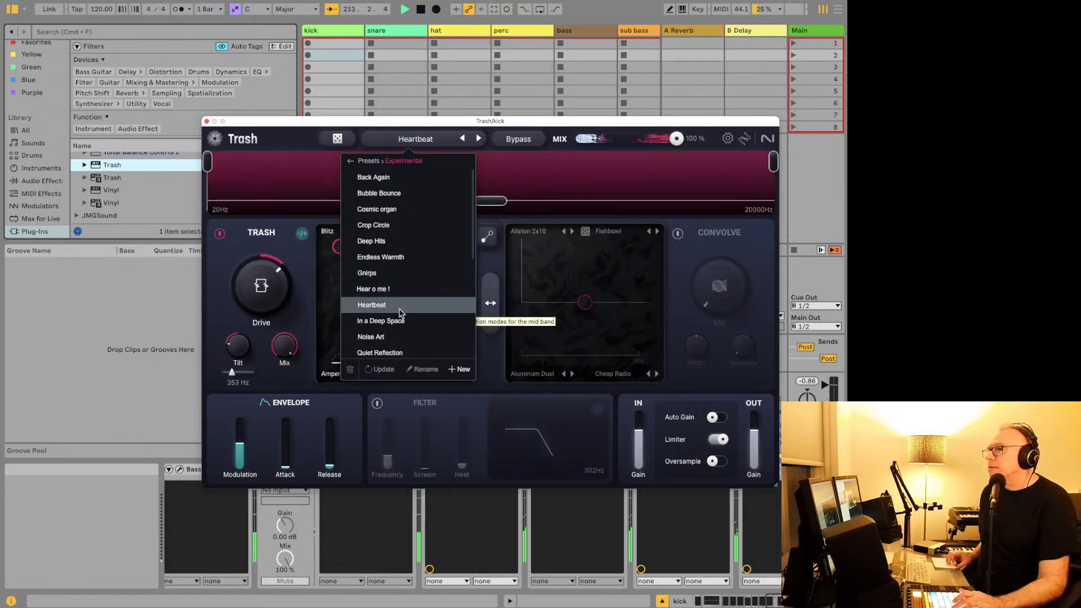
{"action": "left_click", "coordinate": [395, 319]}
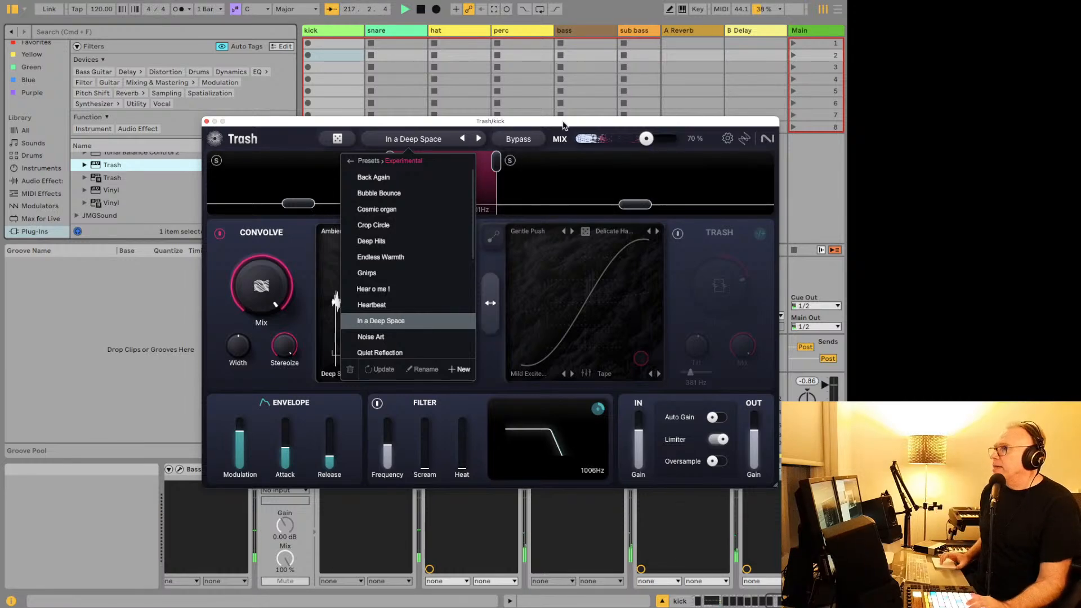
Step: Deactivate Neoverb and QuickMuse on the kick track, and compare the sound with Trash switched off and on
{"action": "left_click_drag", "start_coordinate": [569, 121], "coordinate": [543, 29]}
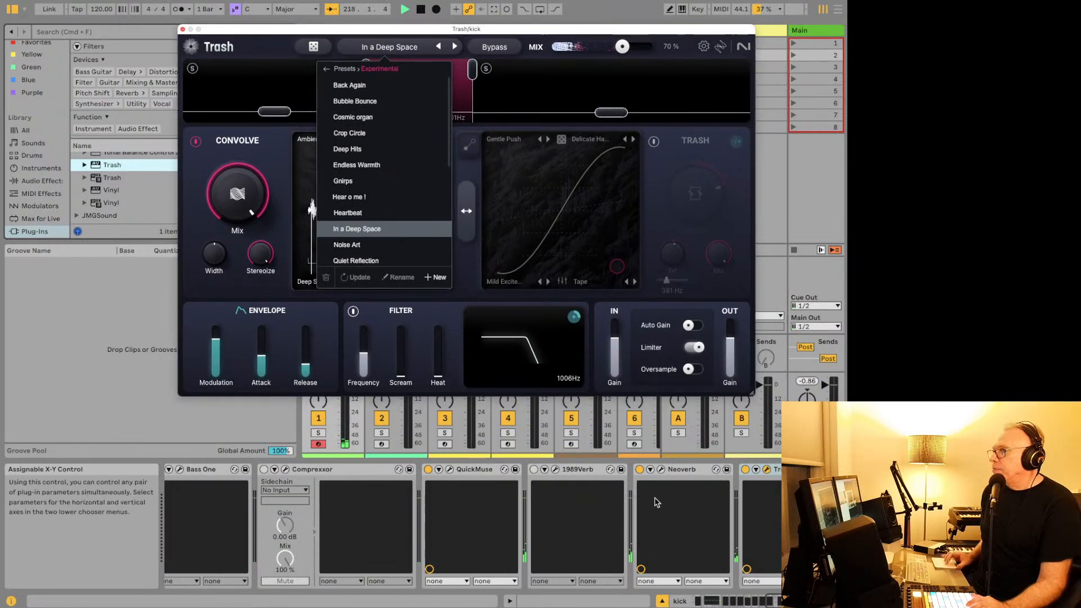
{"action": "left_click", "coordinate": [640, 469]}
{"action": "left_click", "coordinate": [427, 469]}
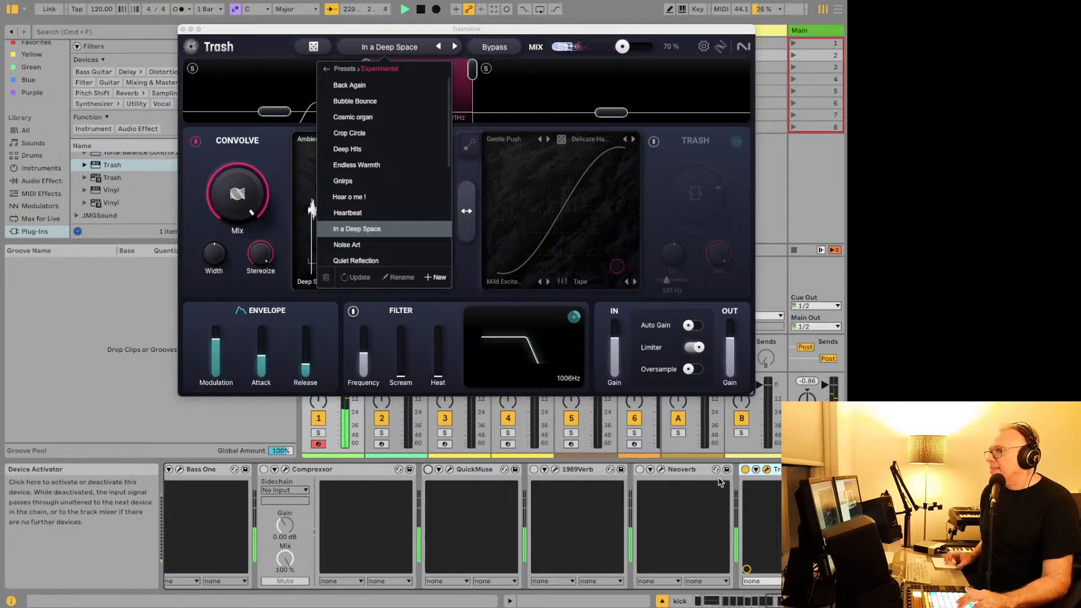
{"action": "left_click", "coordinate": [746, 469]}
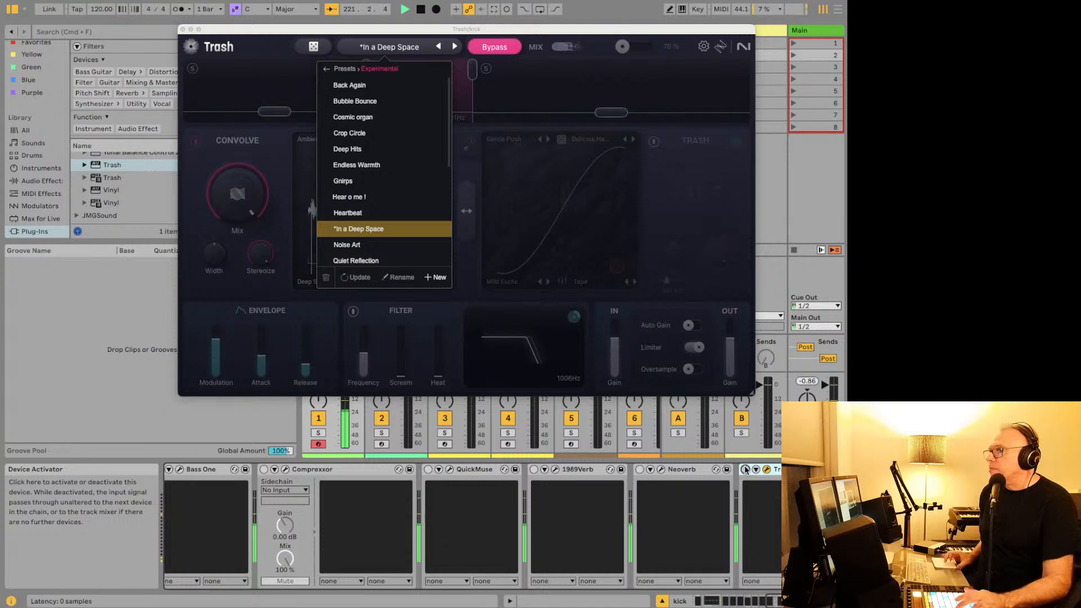
{"action": "left_click", "coordinate": [745, 469]}
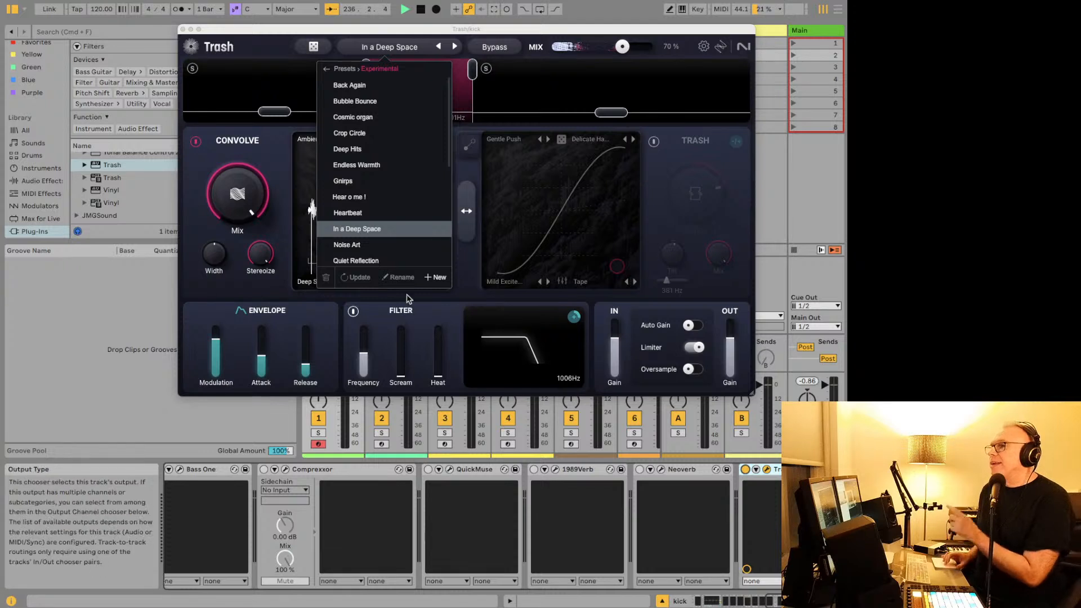
Step: Try Trash's Quiet Reflection, Resonant Pulse and Richochet 2 presets, deactivate Trash, and close its window
{"action": "scroll", "coordinate": [418, 234], "scroll_direction": "down", "scroll_amount": 2}
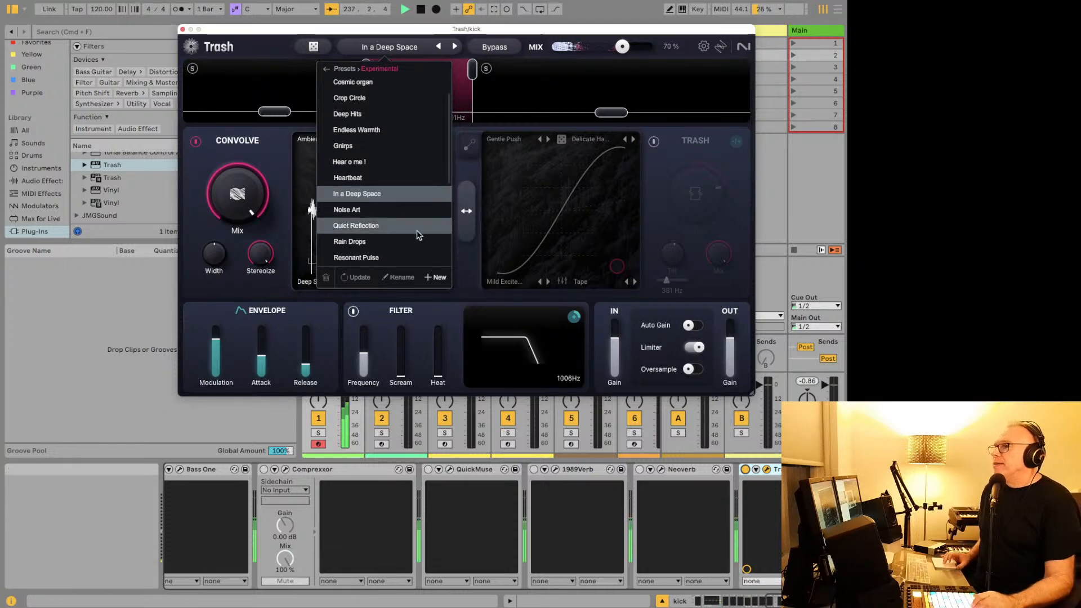
{"action": "left_click", "coordinate": [418, 232]}
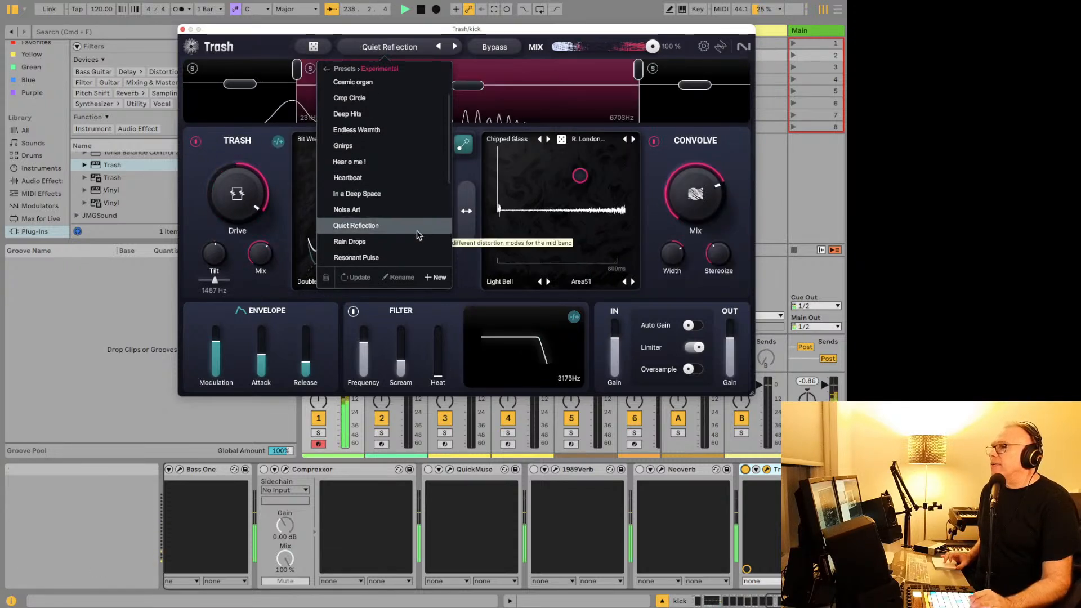
{"action": "scroll", "coordinate": [417, 234], "scroll_direction": "down", "scroll_amount": 1}
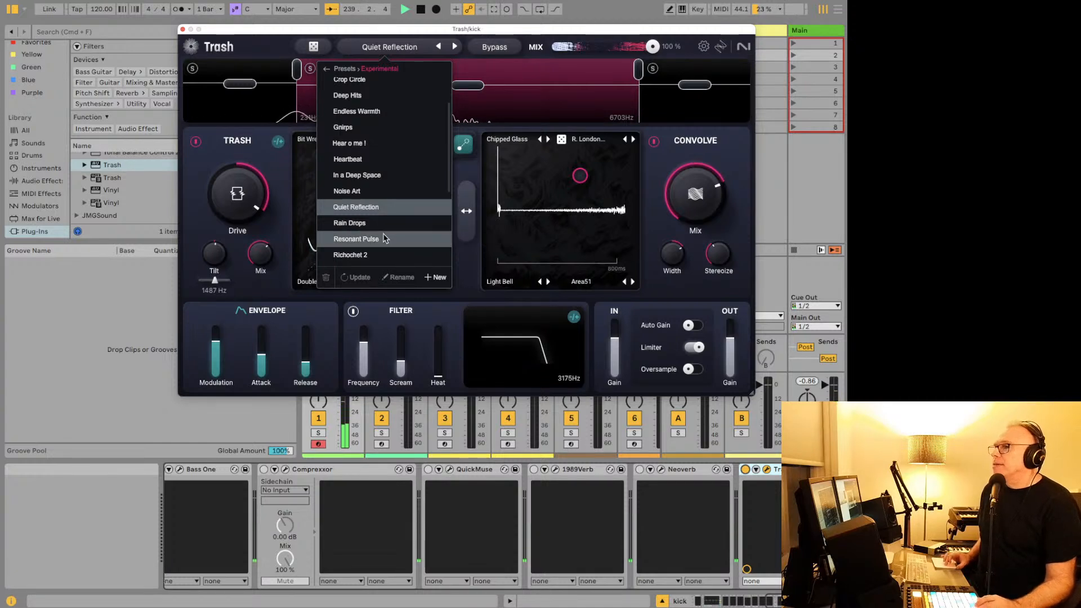
{"action": "left_click", "coordinate": [385, 239]}
{"action": "left_click", "coordinate": [373, 254]}
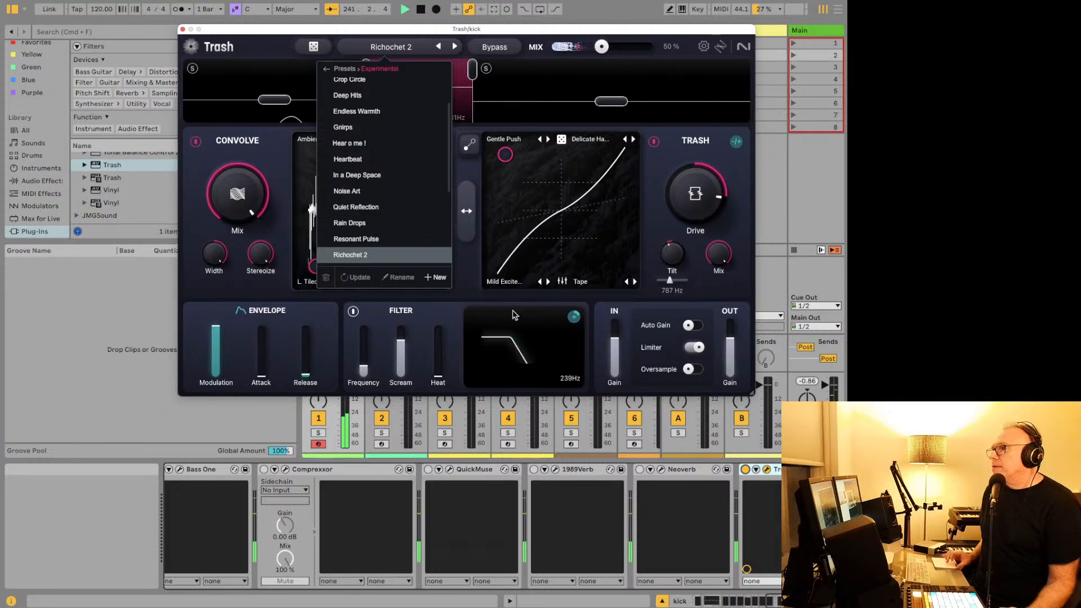
{"action": "left_click", "coordinate": [745, 469]}
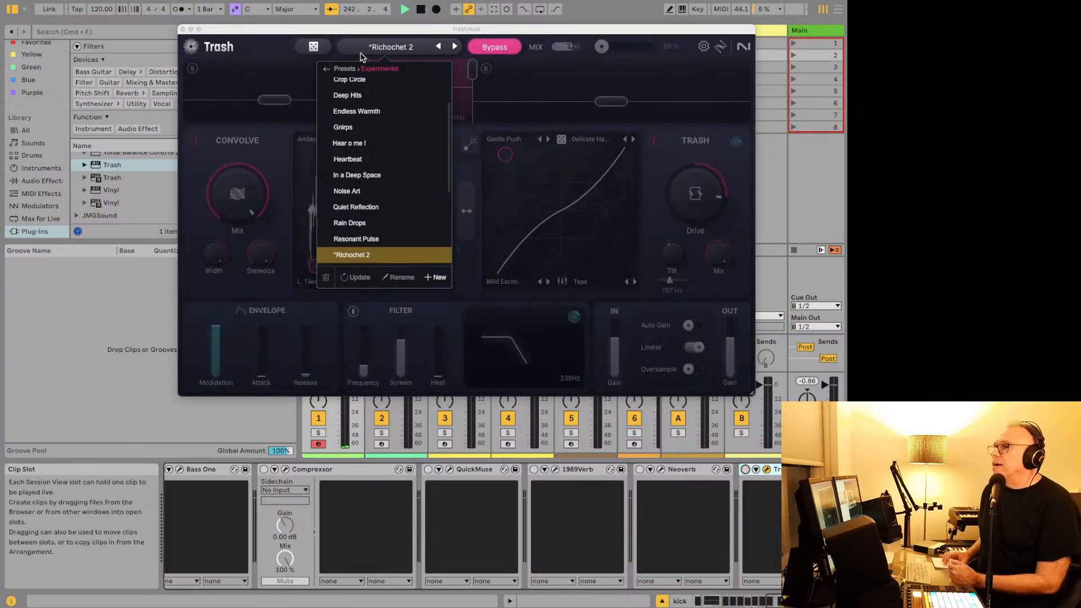
{"action": "left_click", "coordinate": [182, 29]}
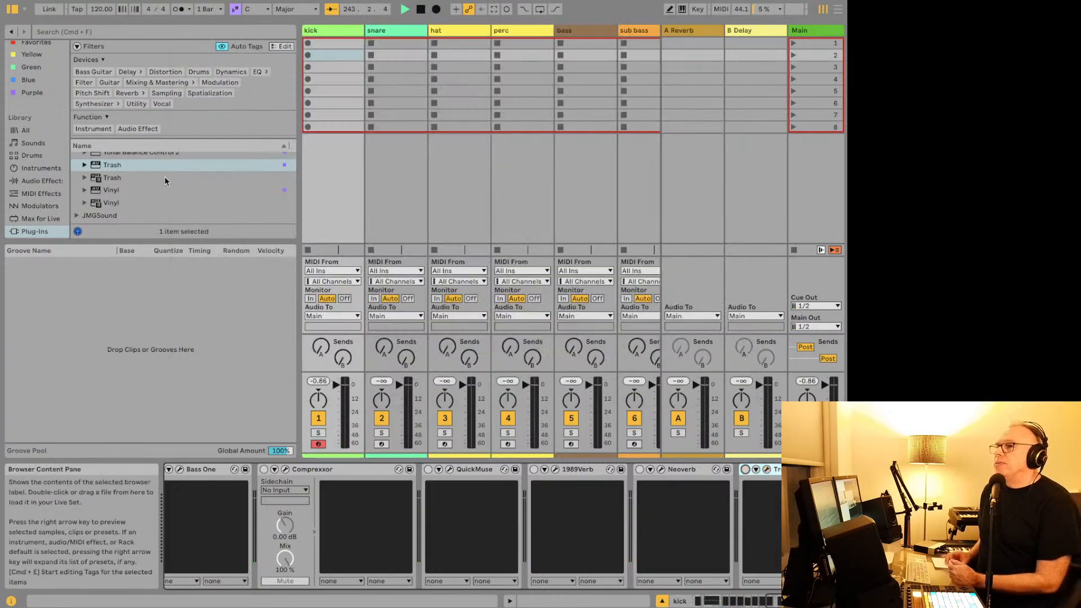
Step: Find Dropkick in the JMGSound plug-in folder and add it to the kick track
{"action": "scroll", "coordinate": [160, 180], "scroll_direction": "down", "scroll_amount": 1}
{"action": "scroll", "coordinate": [154, 184], "scroll_direction": "down", "scroll_amount": 2}
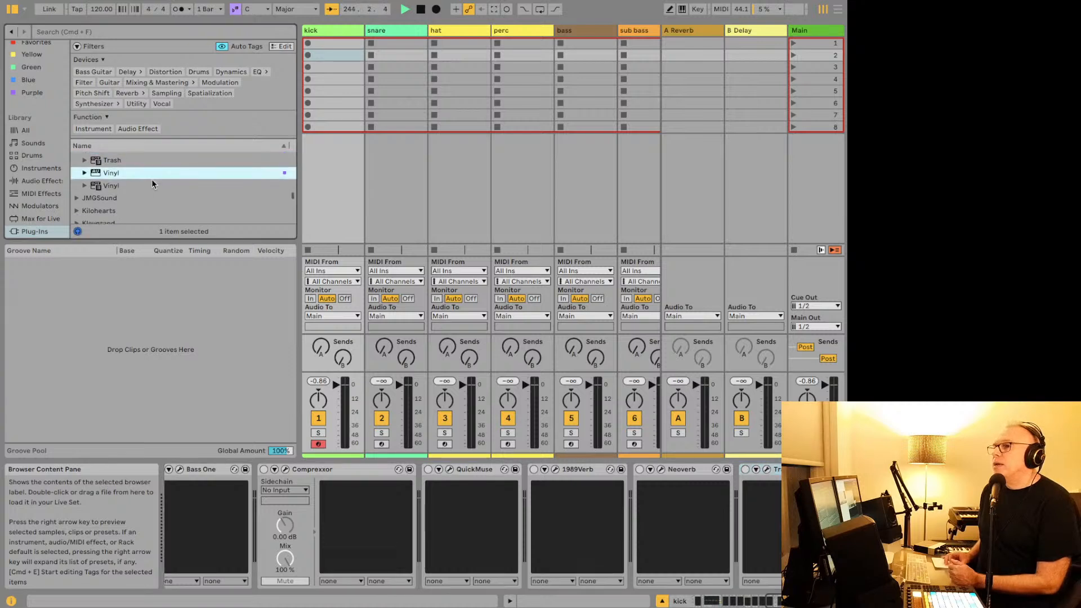
{"action": "scroll", "coordinate": [82, 177], "scroll_direction": "down", "scroll_amount": 1}
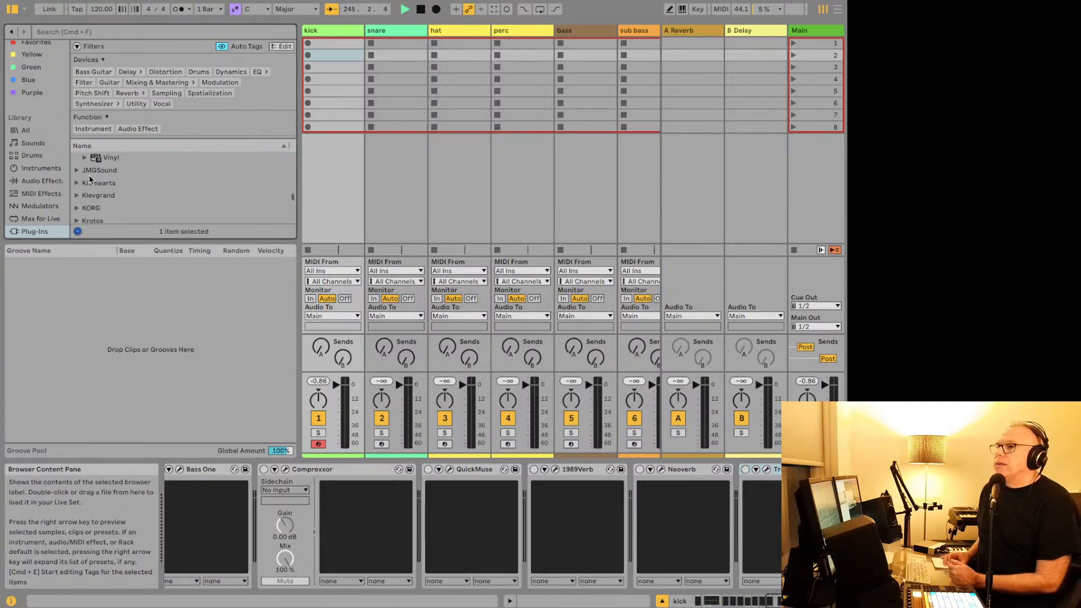
{"action": "left_click", "coordinate": [75, 170]}
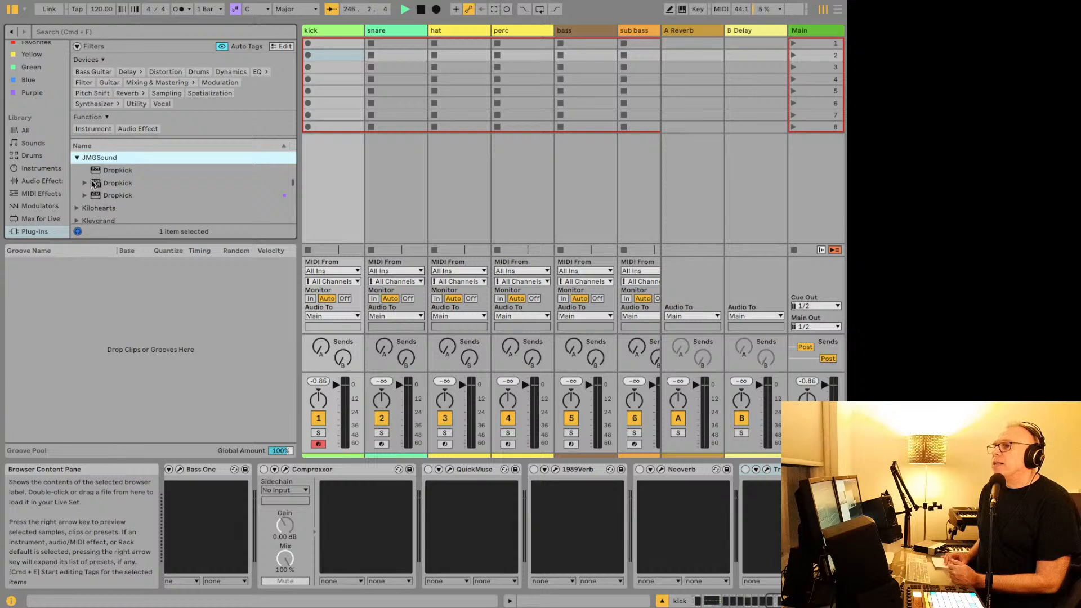
{"action": "left_click", "coordinate": [110, 196]}
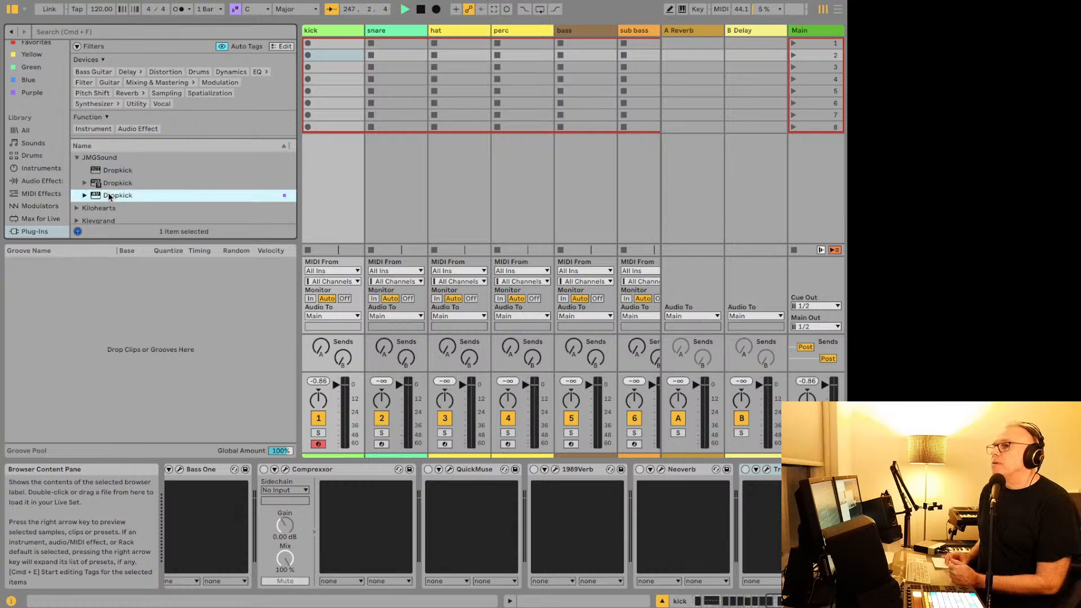
{"action": "scroll", "coordinate": [117, 200], "scroll_direction": "down", "scroll_amount": 1}
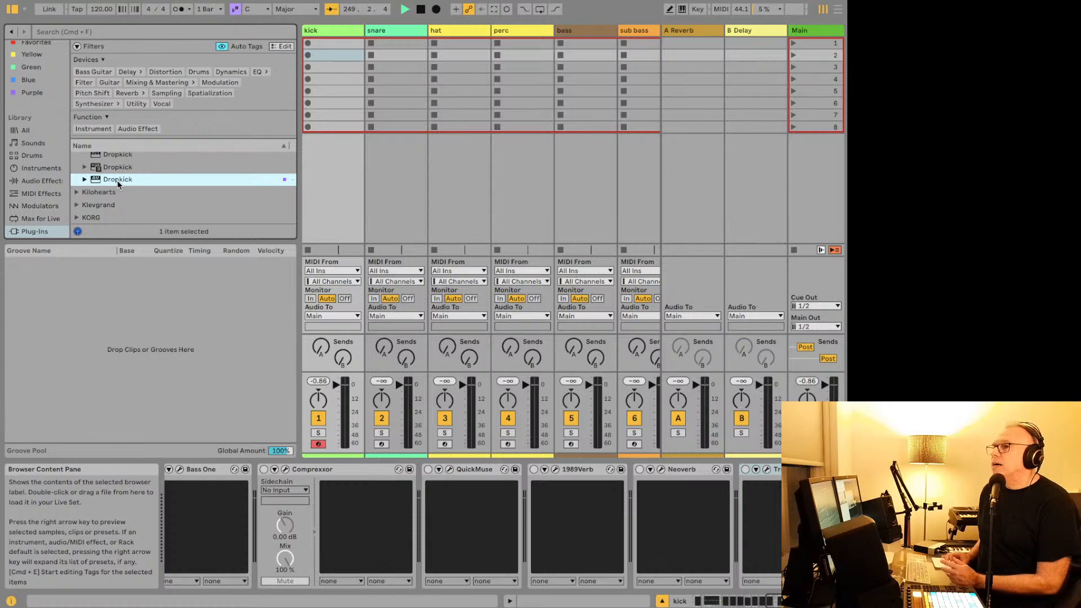
{"action": "double_click", "coordinate": [116, 181]}
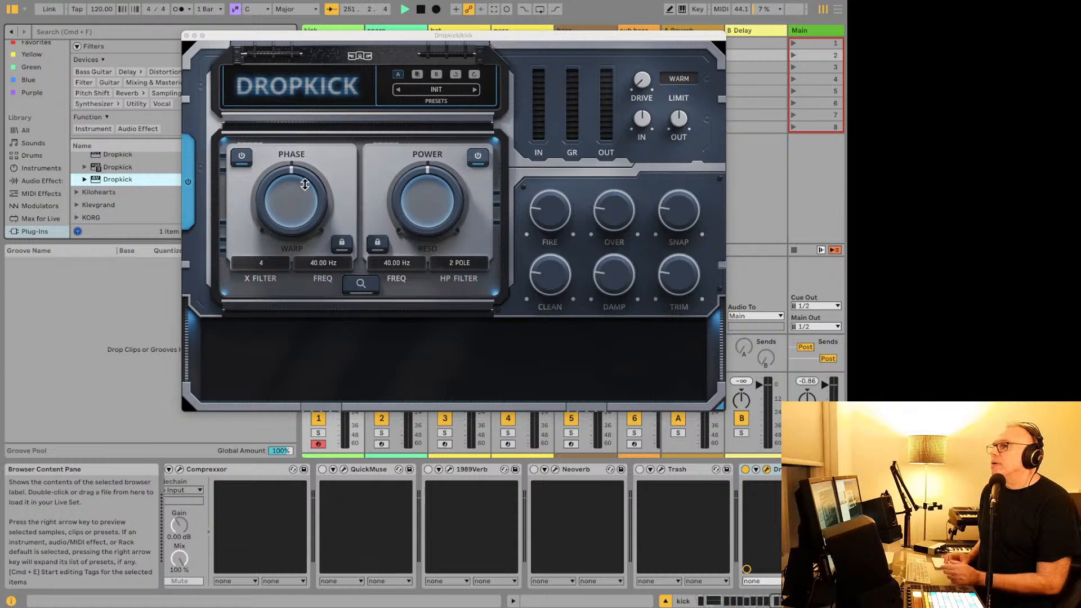
{"action": "left_click_drag", "start_coordinate": [256, 42], "coordinate": [319, 42]}
Step: Load the 707 Core Kit from the Drums library onto the kick track and compare it with Dropkick off and on
{"action": "left_click", "coordinate": [32, 155]}
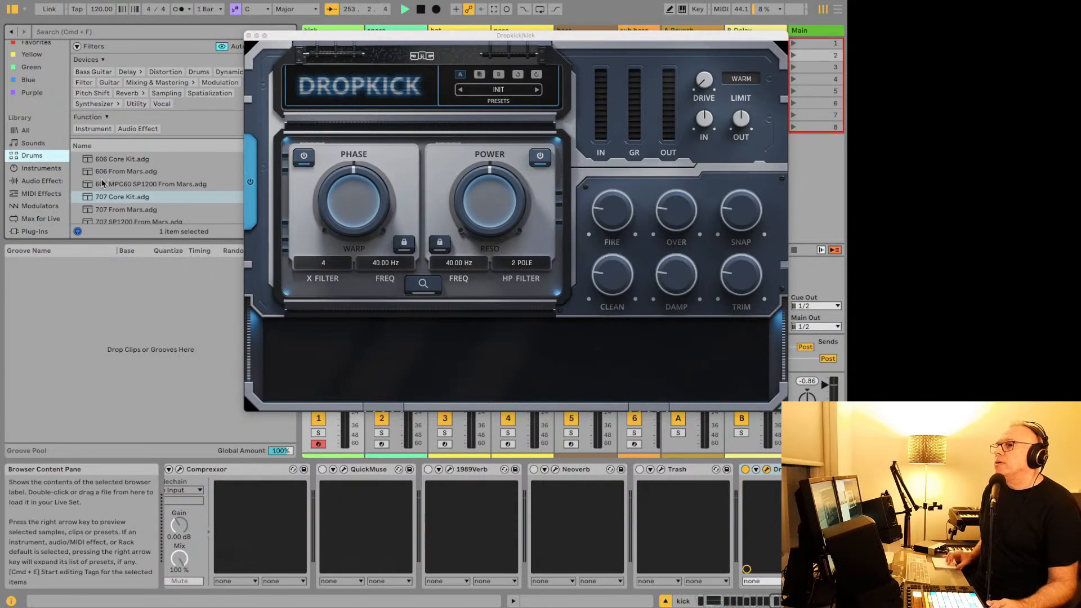
{"action": "left_click", "coordinate": [111, 194]}
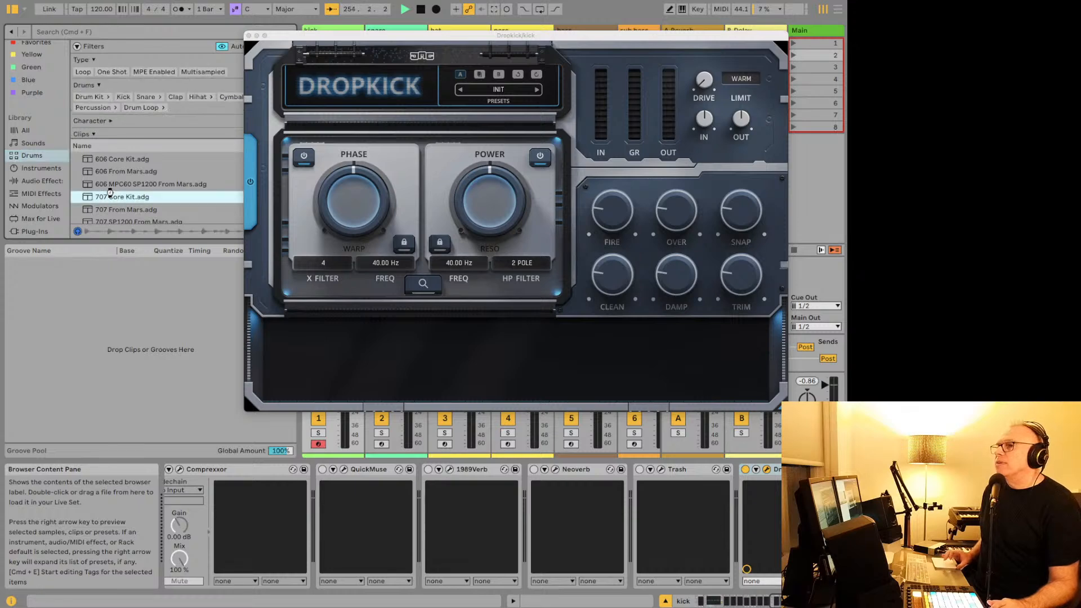
{"action": "double_click", "coordinate": [111, 194]}
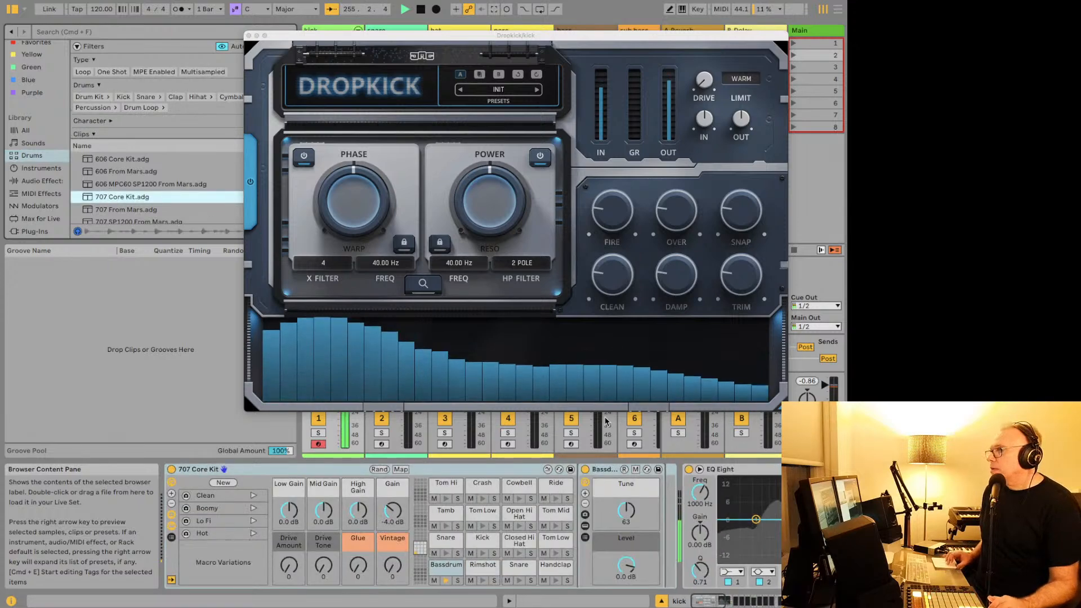
{"action": "key", "text": "super+z"}
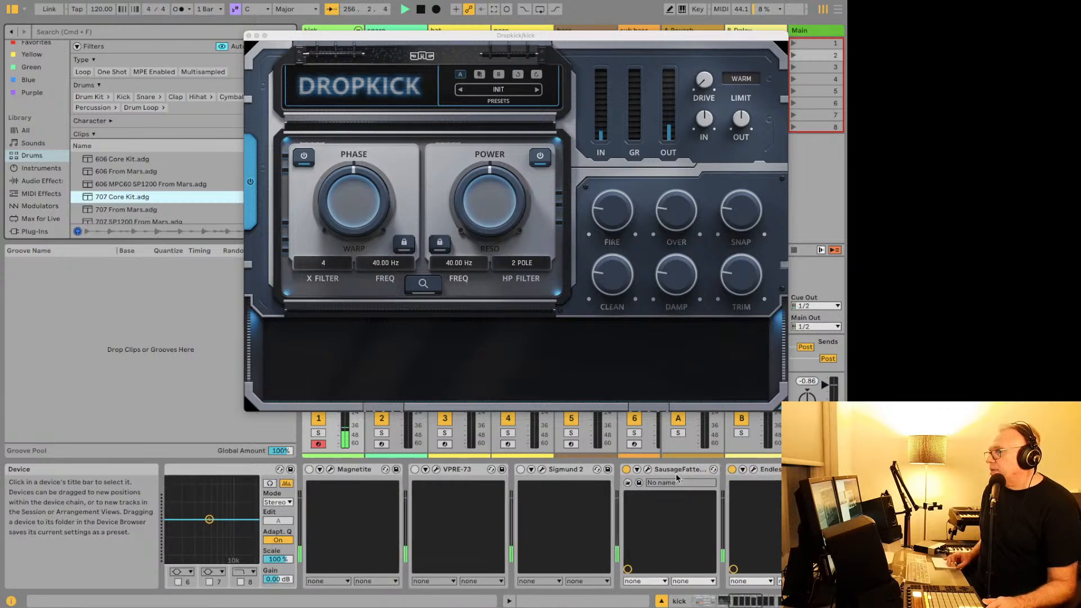
{"action": "scroll", "coordinate": [654, 480], "scroll_direction": "down", "scroll_amount": 3}
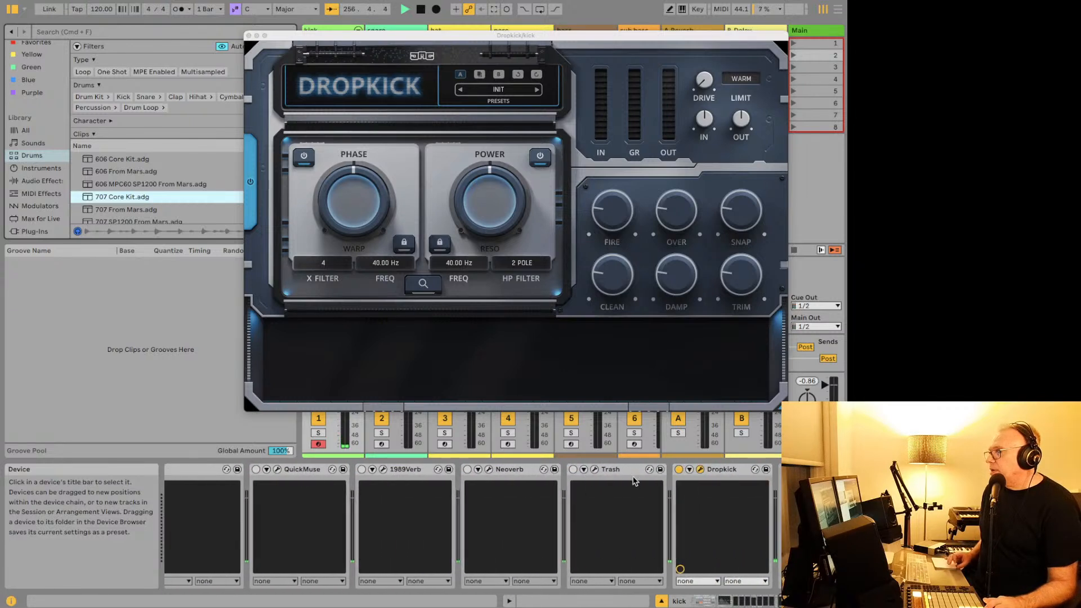
{"action": "left_click", "coordinate": [679, 470]}
{"action": "left_click", "coordinate": [679, 470]}
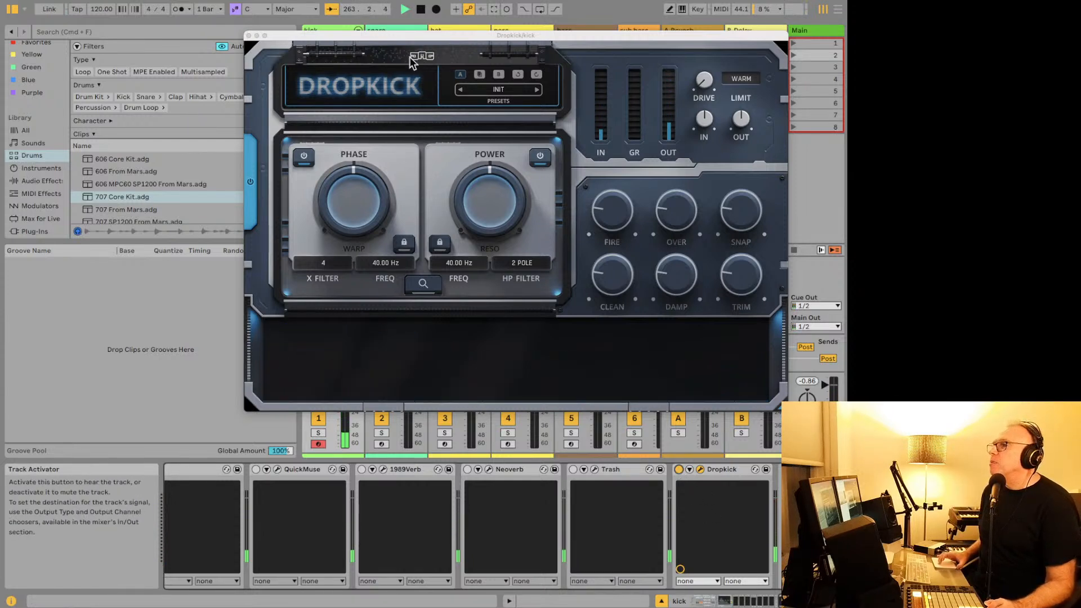
Step: Look through Dropkick's Factory presets and compare the kick track with Dropkick bypassed and active
{"action": "left_click", "coordinate": [488, 91]}
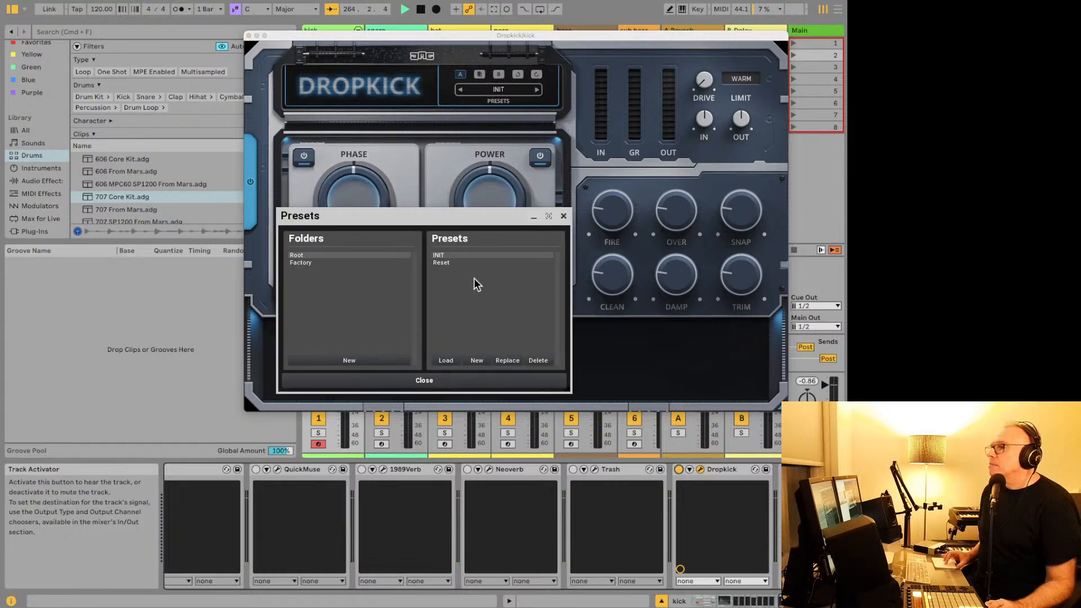
{"action": "left_click", "coordinate": [367, 261]}
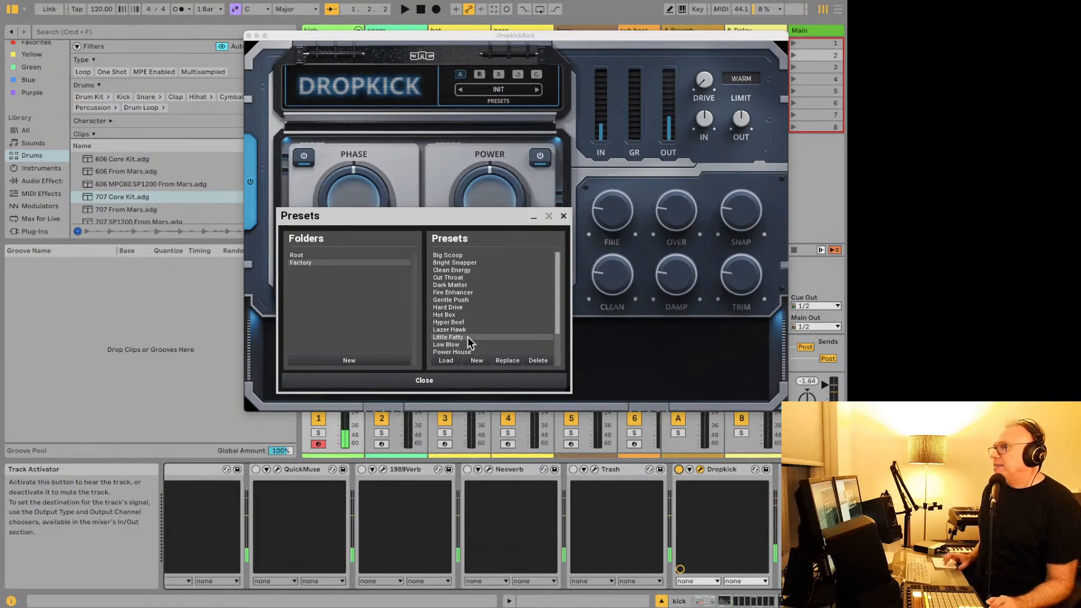
{"action": "scroll", "coordinate": [467, 337], "scroll_direction": "down", "scroll_amount": 2}
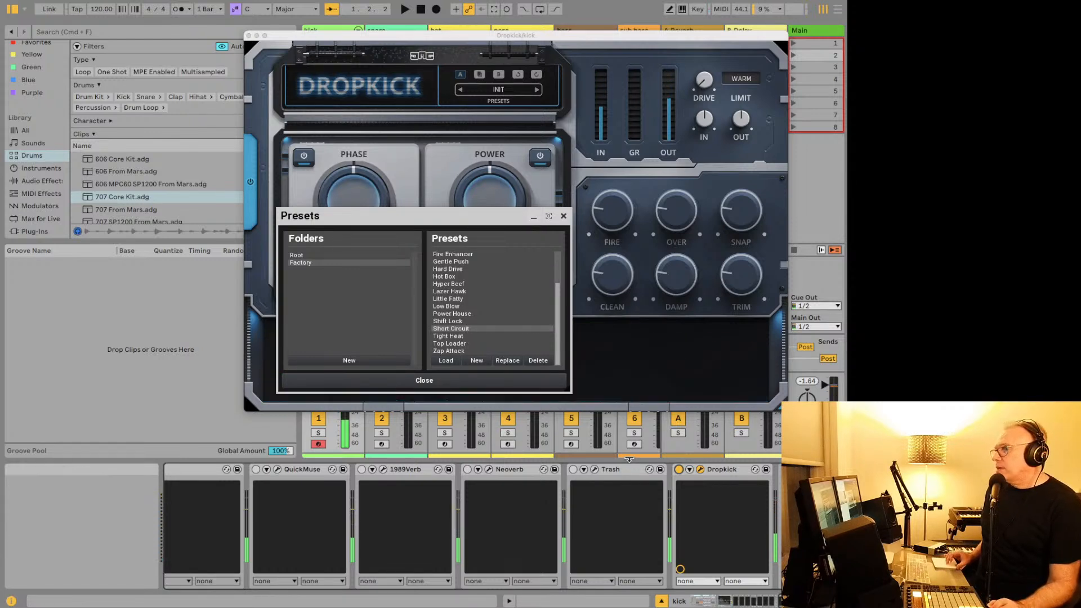
{"action": "left_click", "coordinate": [681, 470]}
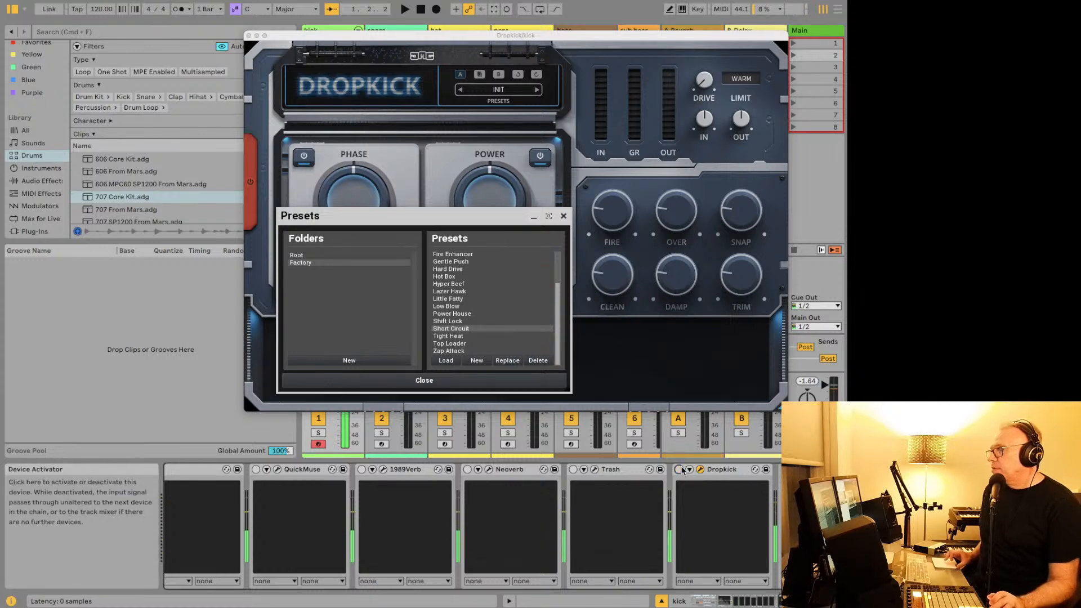
{"action": "left_click", "coordinate": [680, 470]}
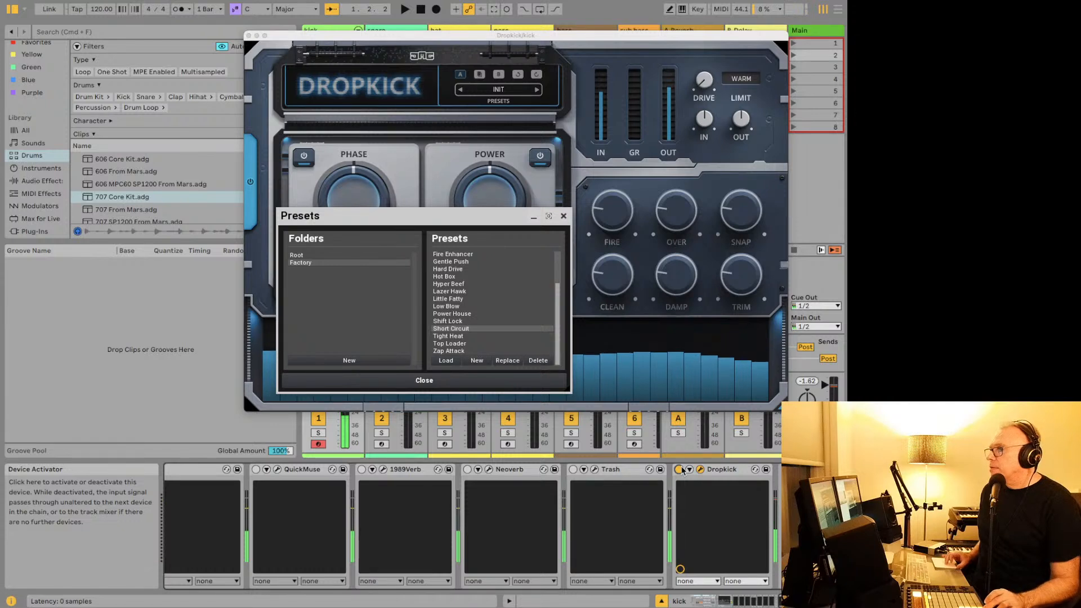
{"action": "left_click", "coordinate": [680, 470]}
{"action": "left_click", "coordinate": [681, 469]}
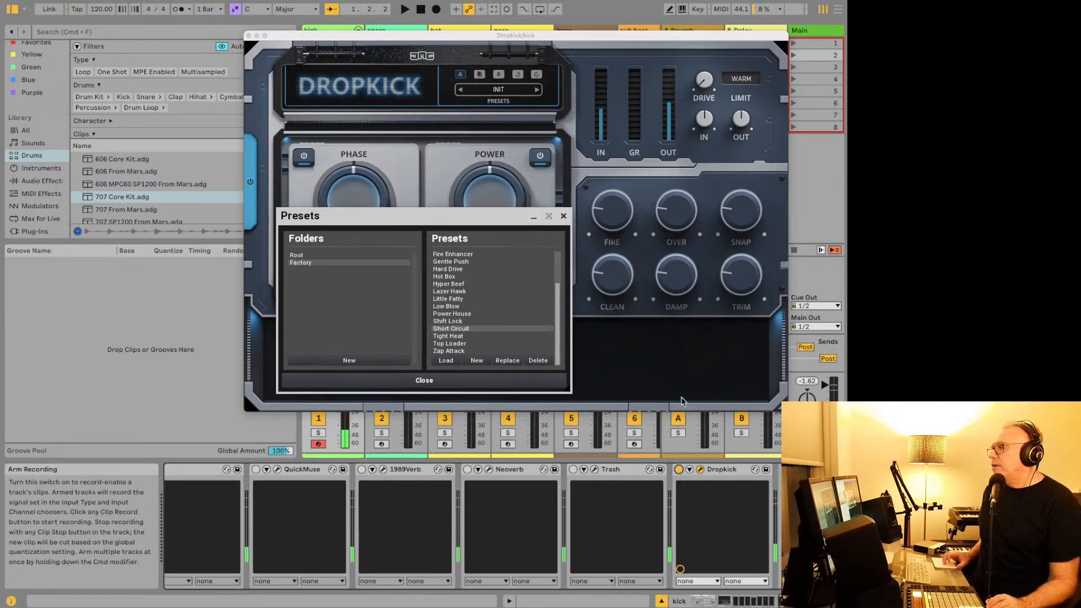
Step: Try Dropkick's Trim control and load the Short Circuit factory preset
{"action": "left_click", "coordinate": [746, 270]}
{"action": "left_click_drag", "start_coordinate": [741, 276], "coordinate": [741, 281]}
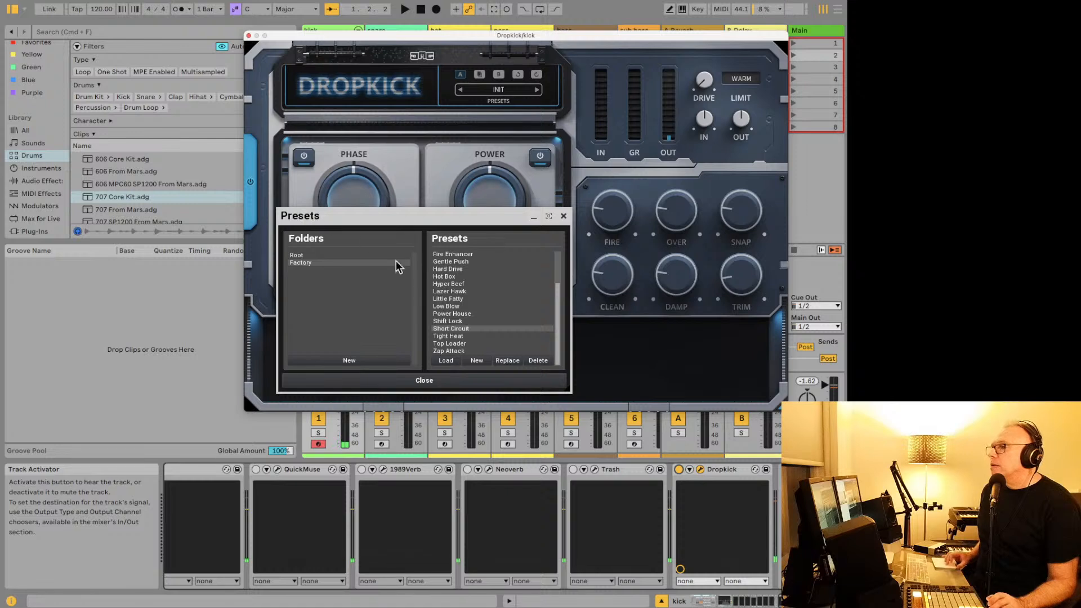
{"action": "double_click", "coordinate": [449, 329]}
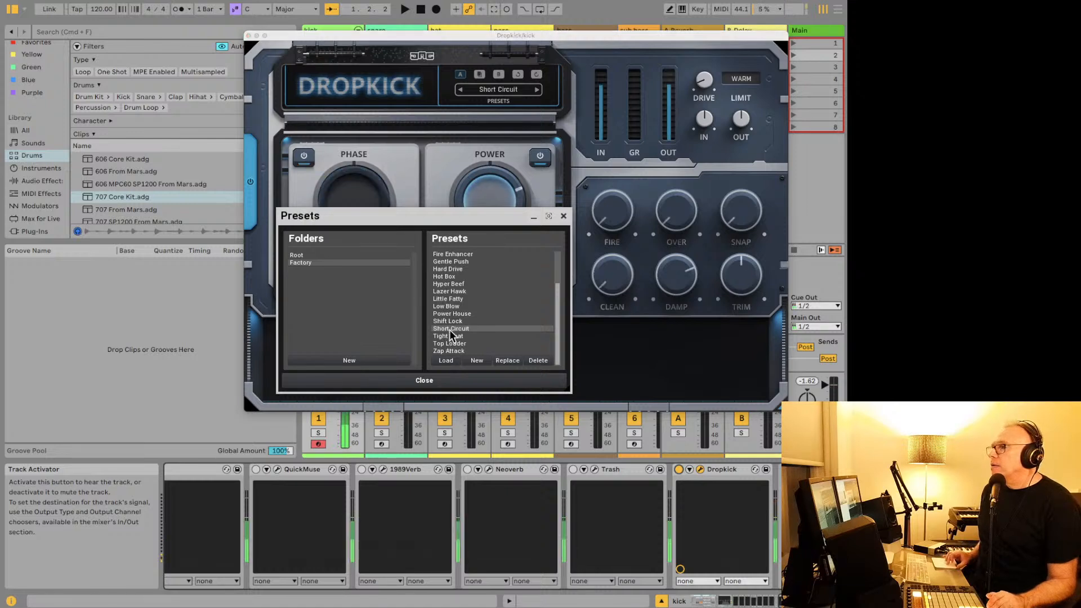
Step: Load Dropkick's Power House factory preset and close the preset browser
{"action": "left_click", "coordinate": [449, 322]}
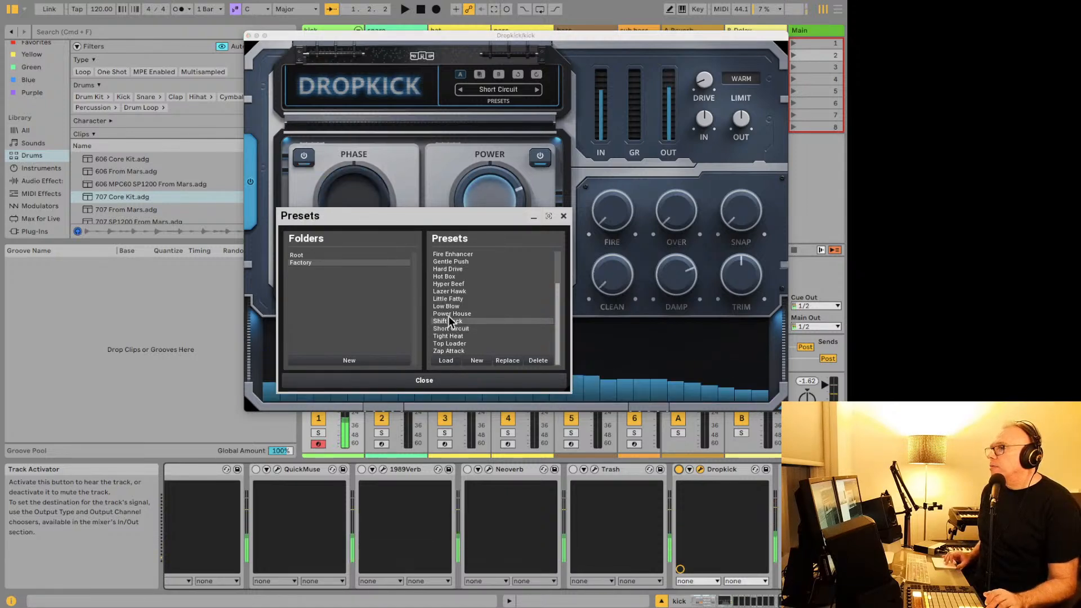
{"action": "double_click", "coordinate": [448, 313]}
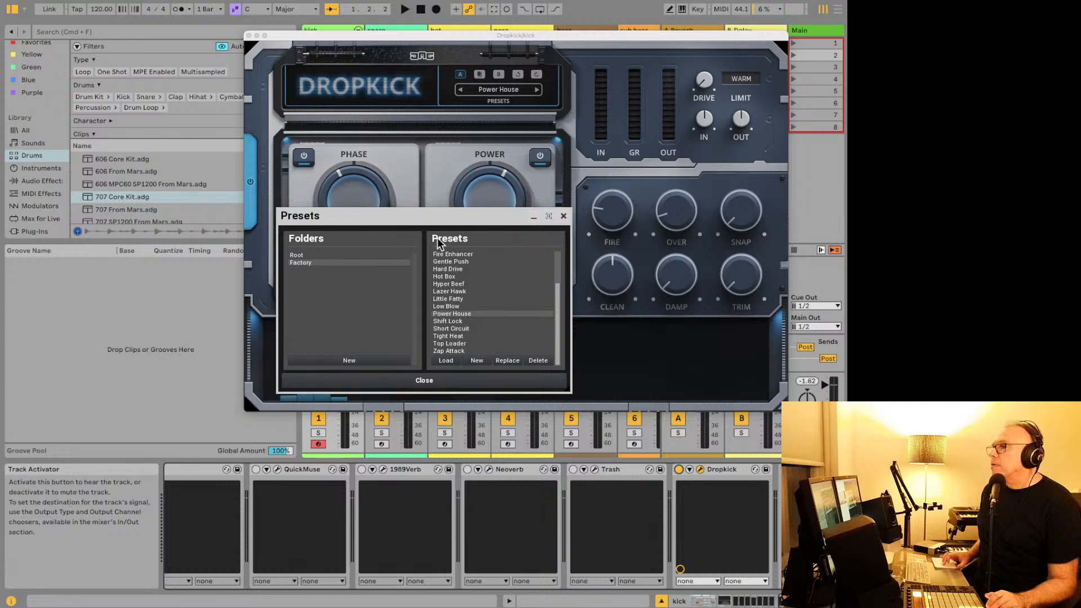
{"action": "left_click", "coordinate": [563, 216]}
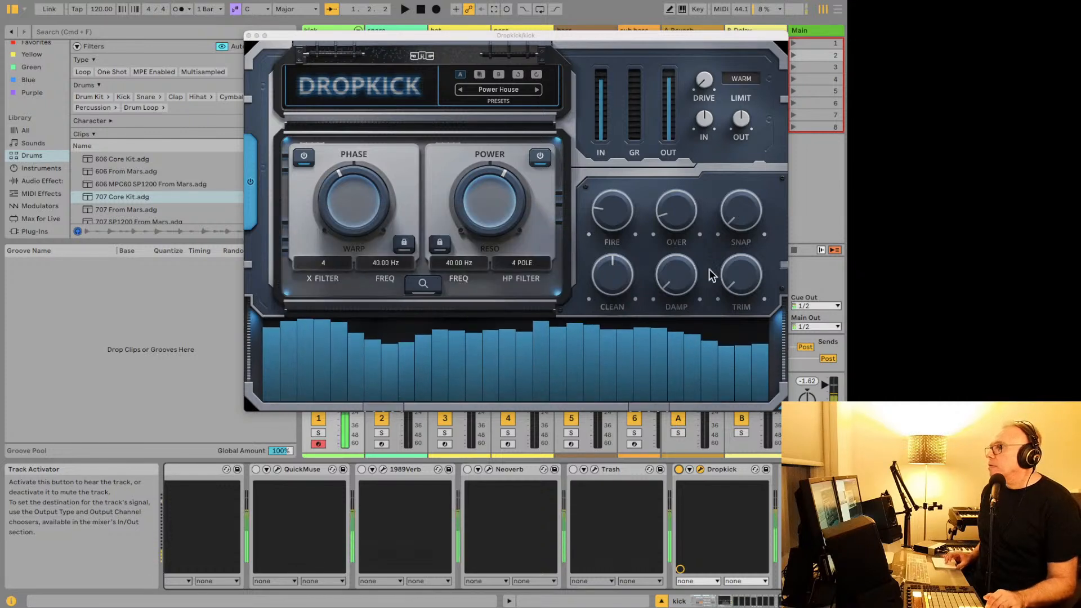
Step: Raise Dropkick's Trim, set its Out level to +1.15 dB and compare the kick with Dropkick bypassed and active
{"action": "left_click_drag", "start_coordinate": [748, 278], "coordinate": [747, 258]}
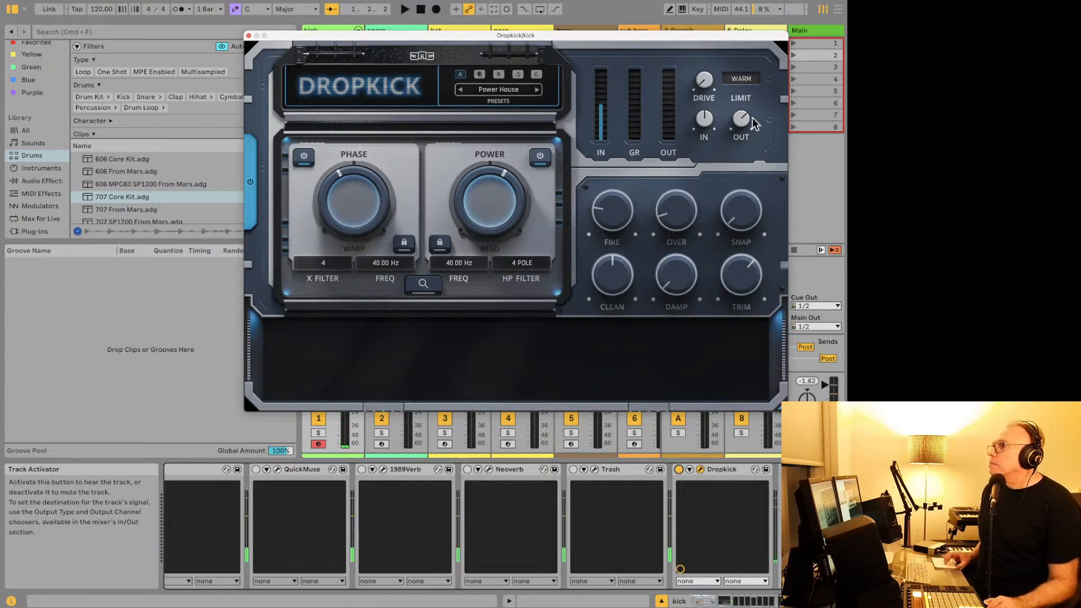
{"action": "mouse_move", "coordinate": [741, 118]}
{"action": "left_mouse_down"}
{"action": "mouse_move", "coordinate": [742, 131]}
{"action": "mouse_move", "coordinate": [741, 112]}
{"action": "left_mouse_up"}
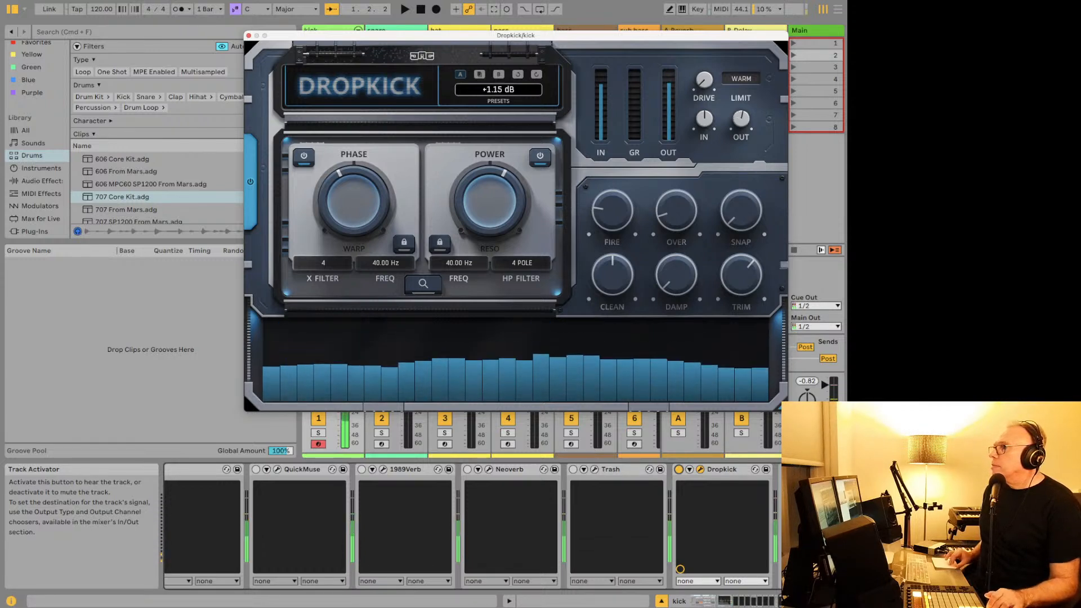
{"action": "left_click", "coordinate": [679, 469]}
{"action": "left_click", "coordinate": [679, 469]}
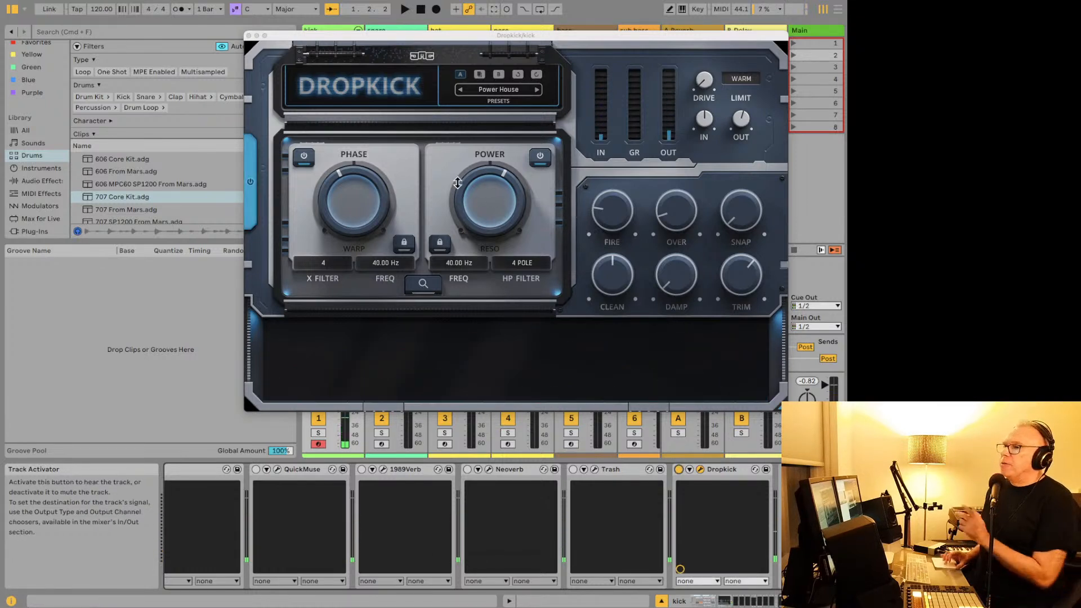
{"action": "left_click_drag", "start_coordinate": [248, 40], "coordinate": [249, 44]}
{"action": "left_click", "coordinate": [248, 36]}
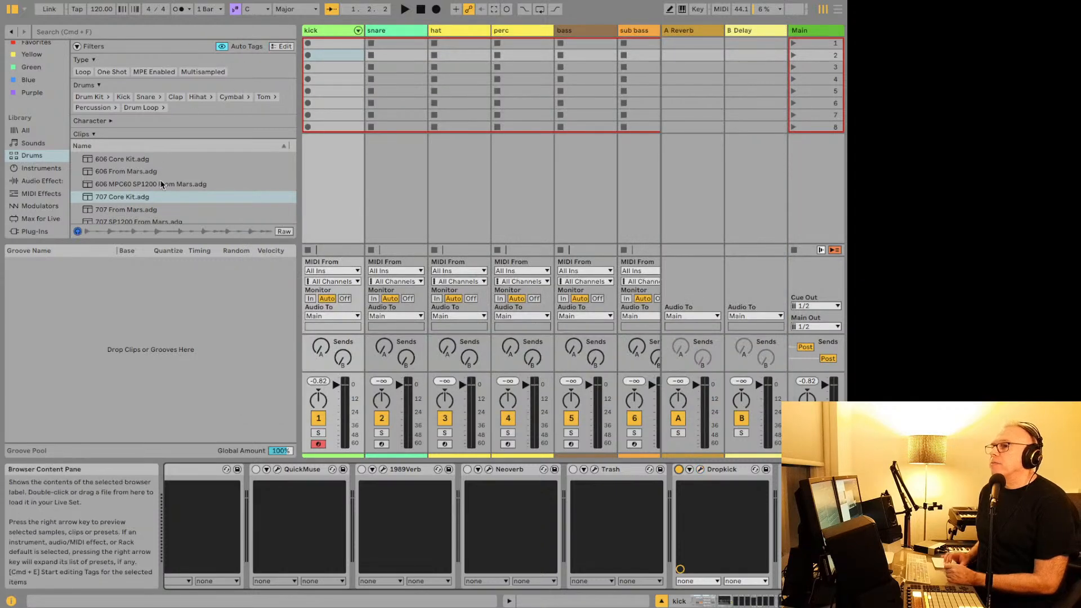
Step: Go through the Kilohearts and Klevgrand plug-in folders and add Klevgrand's DAW LP to the kick track
{"action": "left_click", "coordinate": [33, 231]}
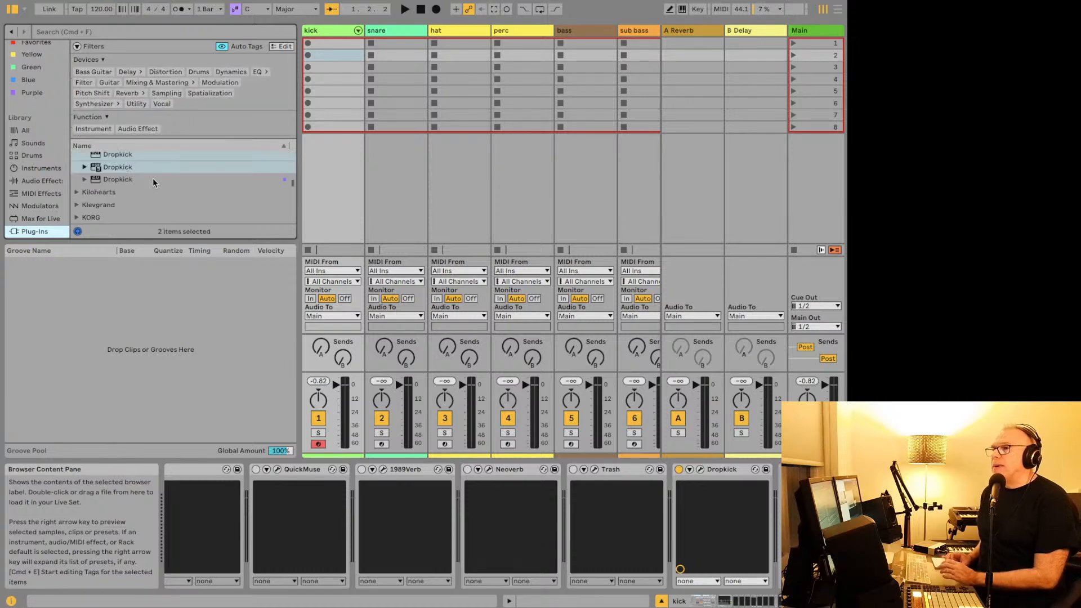
{"action": "scroll", "coordinate": [120, 186], "scroll_direction": "down", "scroll_amount": 1}
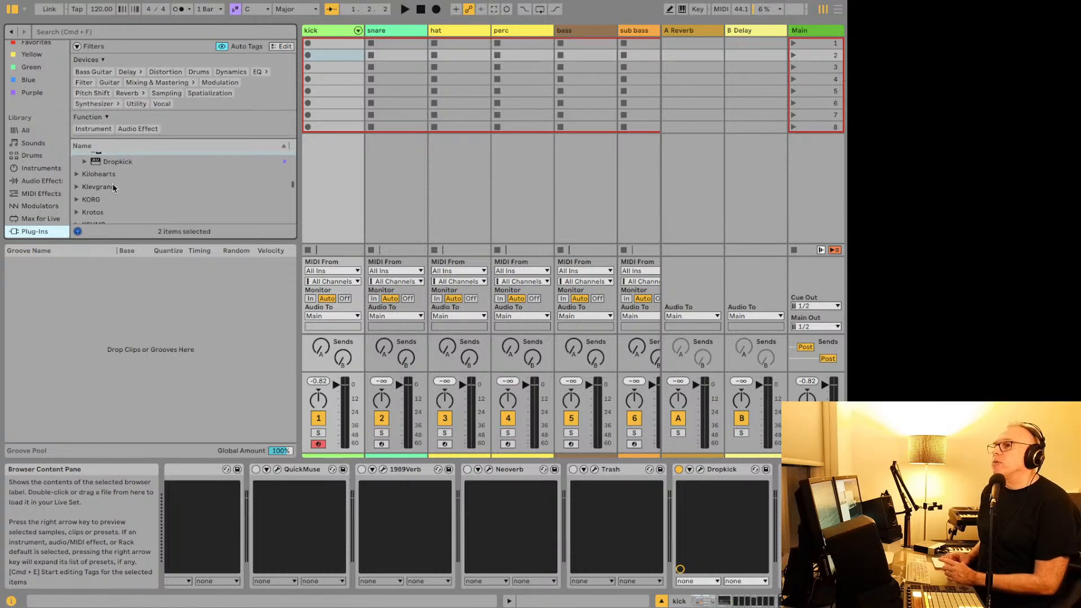
{"action": "left_click", "coordinate": [78, 177]}
{"action": "left_click", "coordinate": [105, 171]}
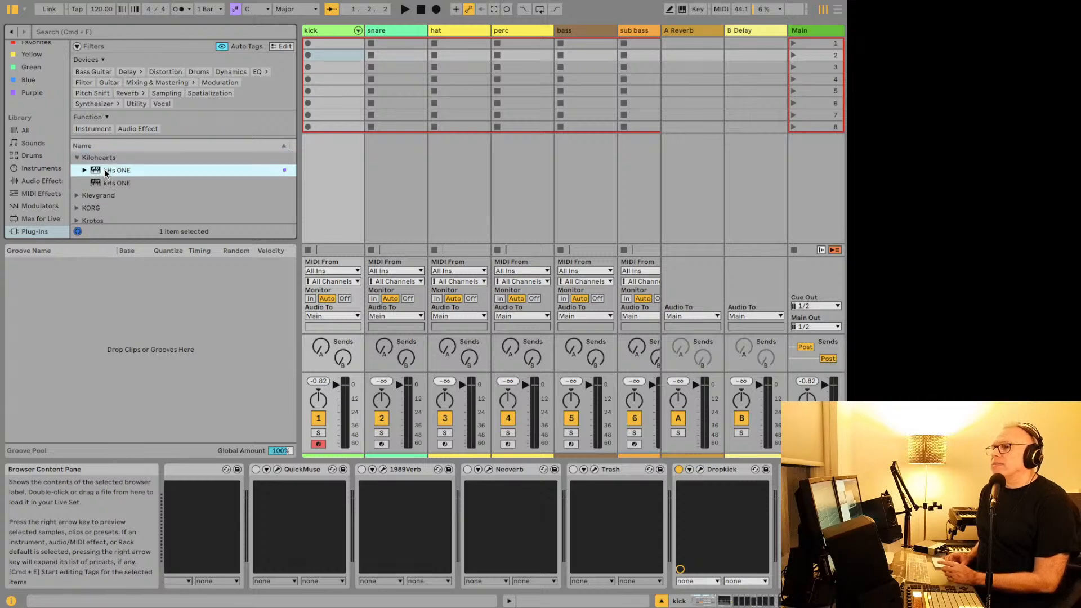
{"action": "key", "text": "Left"}
{"action": "key", "text": "Left"}
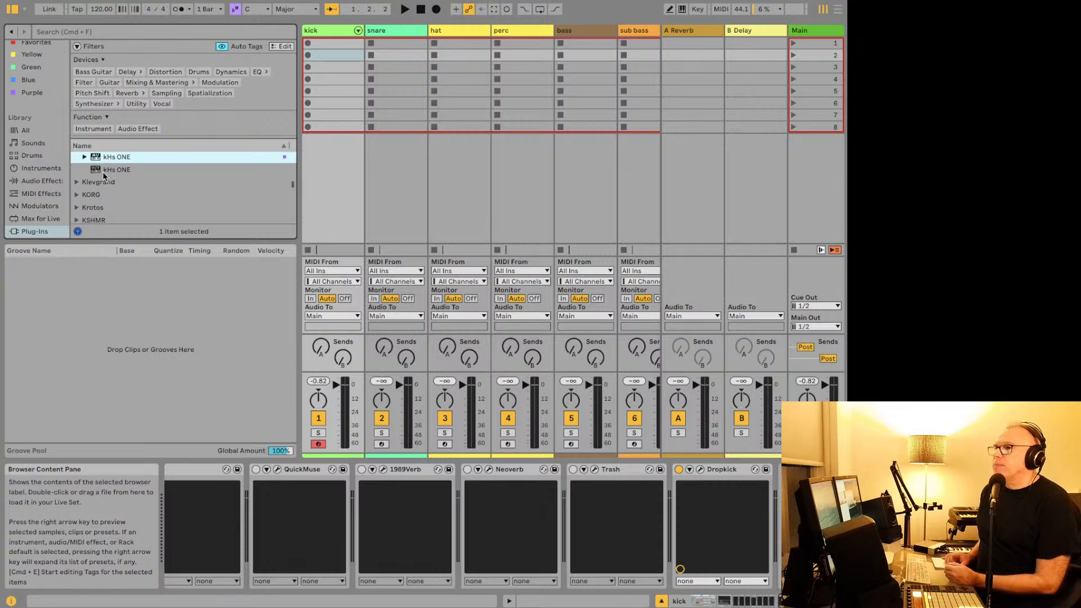
{"action": "key", "text": "Down"}
{"action": "key", "text": "Right"}
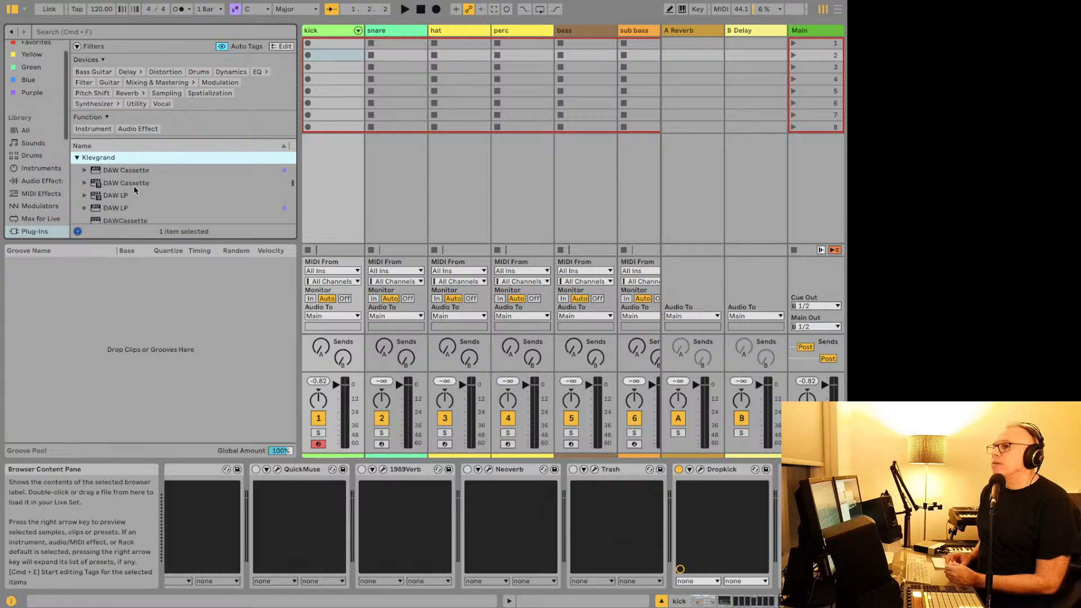
{"action": "scroll", "coordinate": [121, 182], "scroll_direction": "down", "scroll_amount": 1}
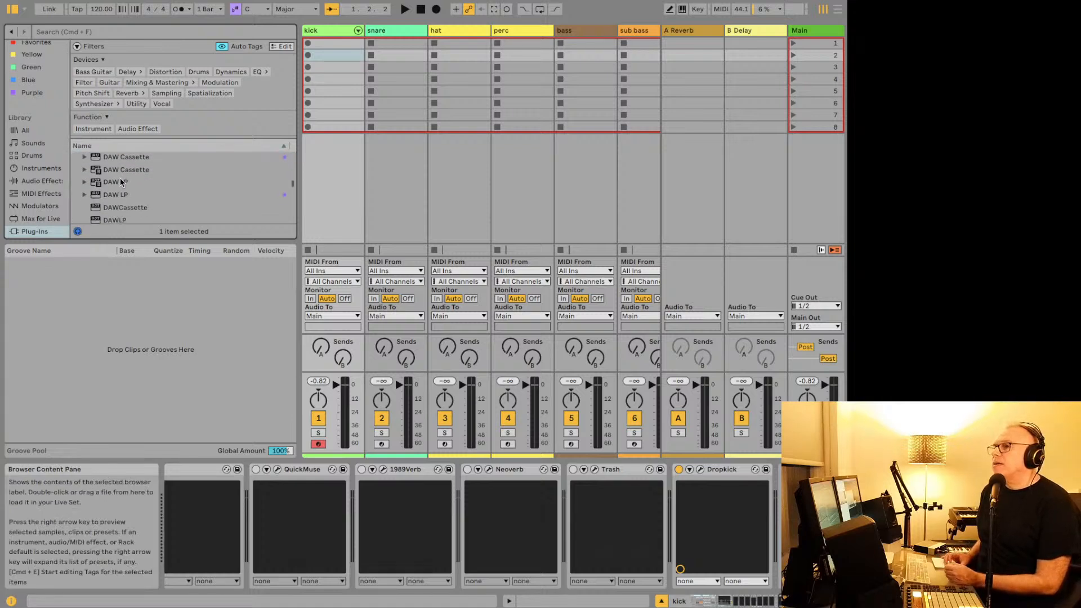
{"action": "left_click", "coordinate": [114, 195]}
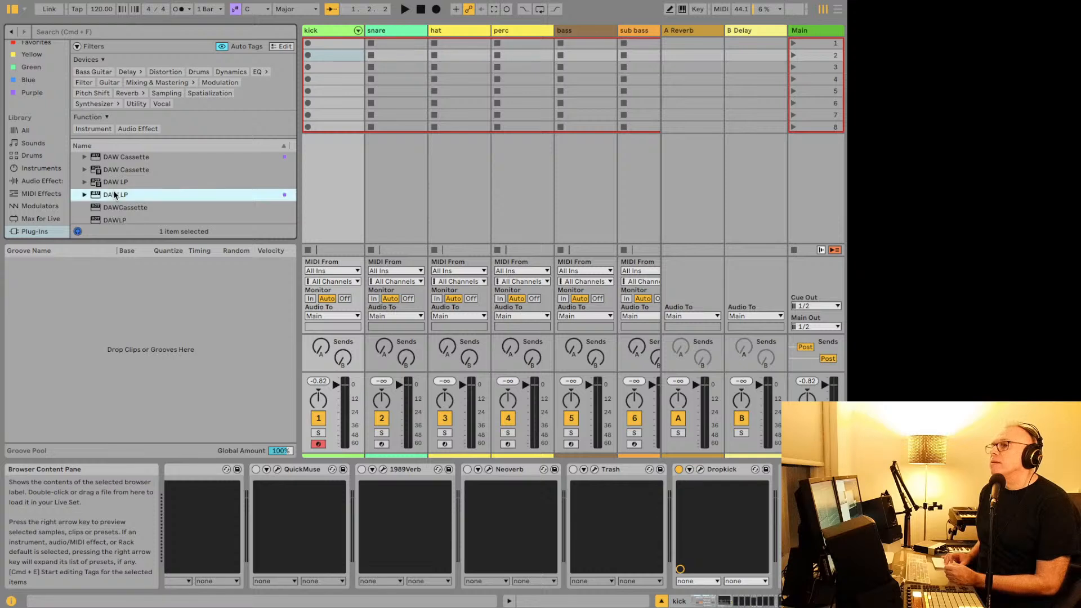
{"action": "double_click", "coordinate": [114, 194]}
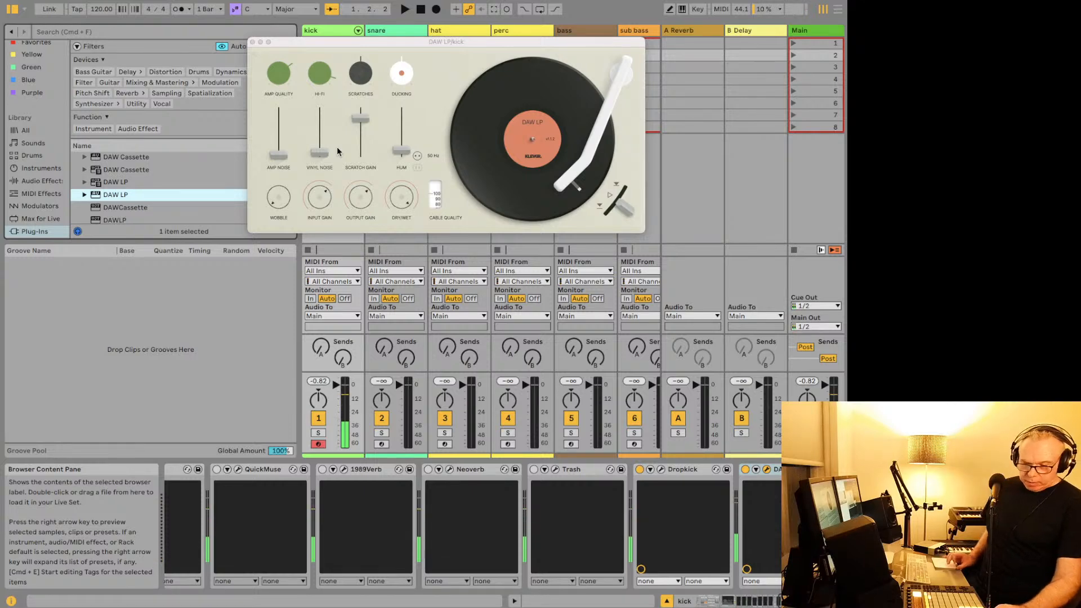
Step: Show the kick 1 clip, play it through DAW LP and raise the plug-in's Amp Noise
{"action": "key", "text": "shift+Tab"}
{"action": "key", "text": "space"}
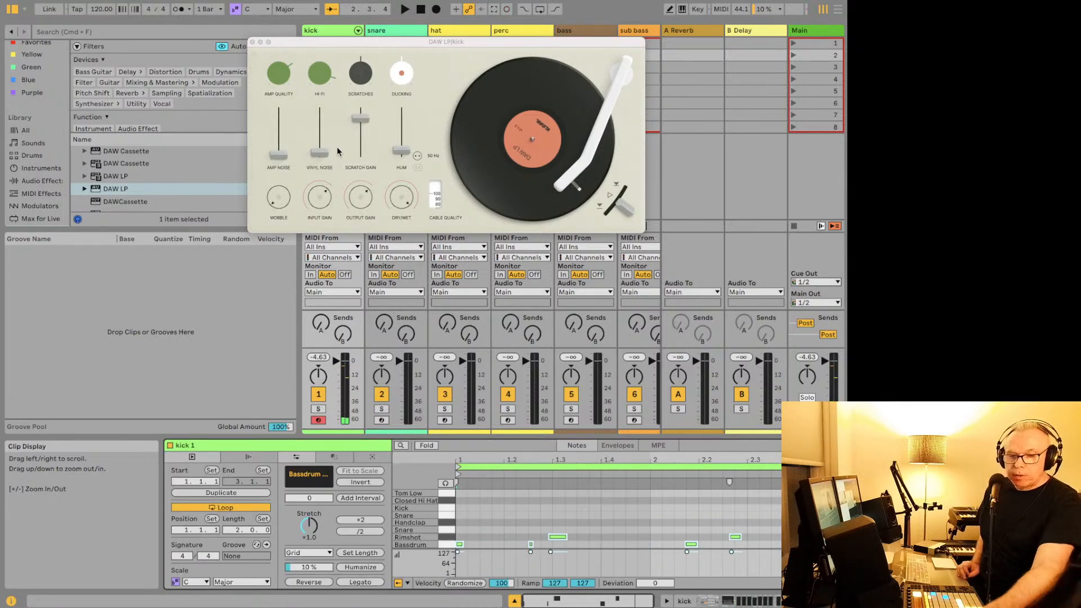
{"action": "key", "text": "space"}
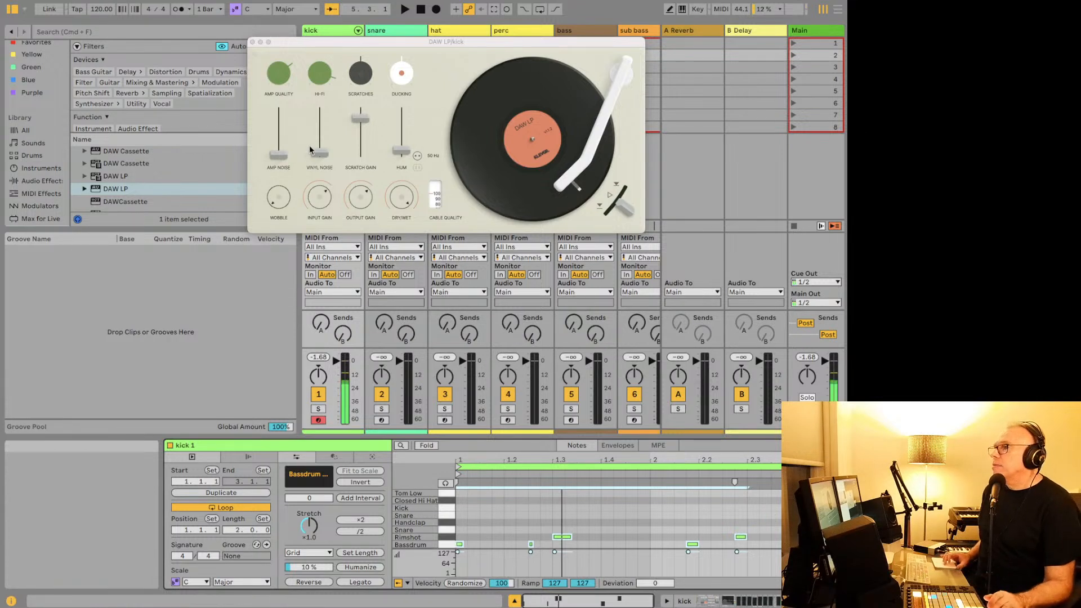
{"action": "left_click_drag", "start_coordinate": [287, 154], "coordinate": [285, 125]}
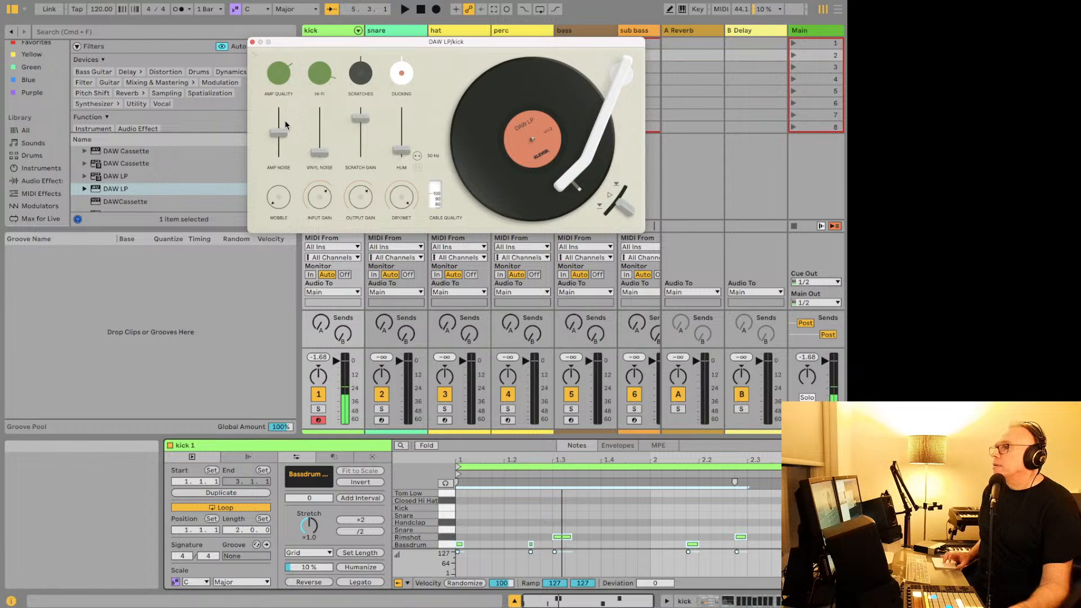
{"action": "key", "text": "space"}
{"action": "key", "text": "space"}
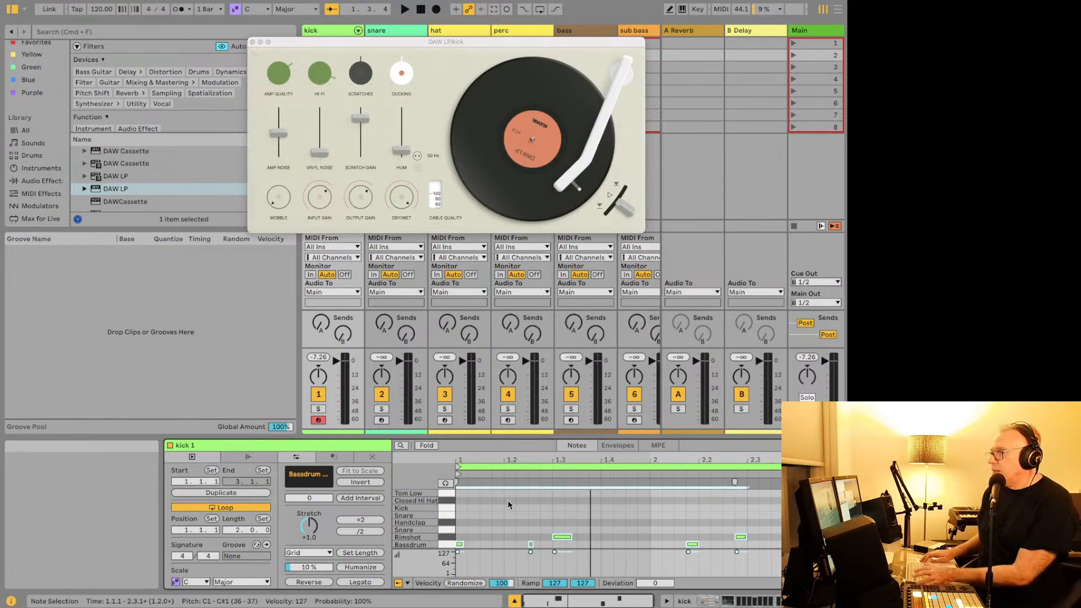
{"action": "key", "text": "space"}
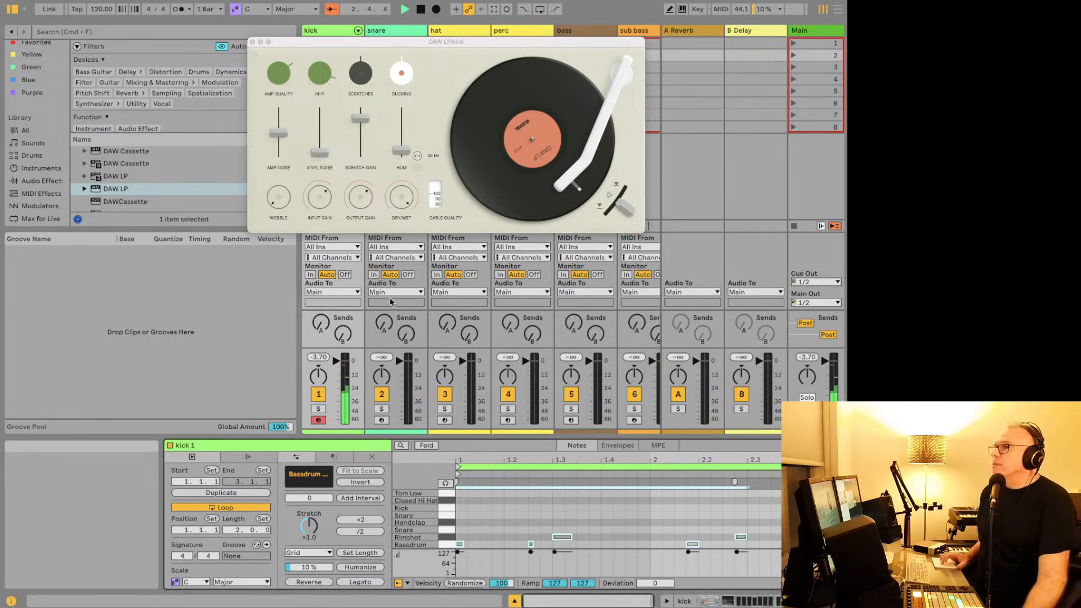
Step: Raise DAW LP's Vinyl Noise and Hum slightly and lower its Scratch Gain while the kick clip plays
{"action": "left_click", "coordinate": [374, 148]}
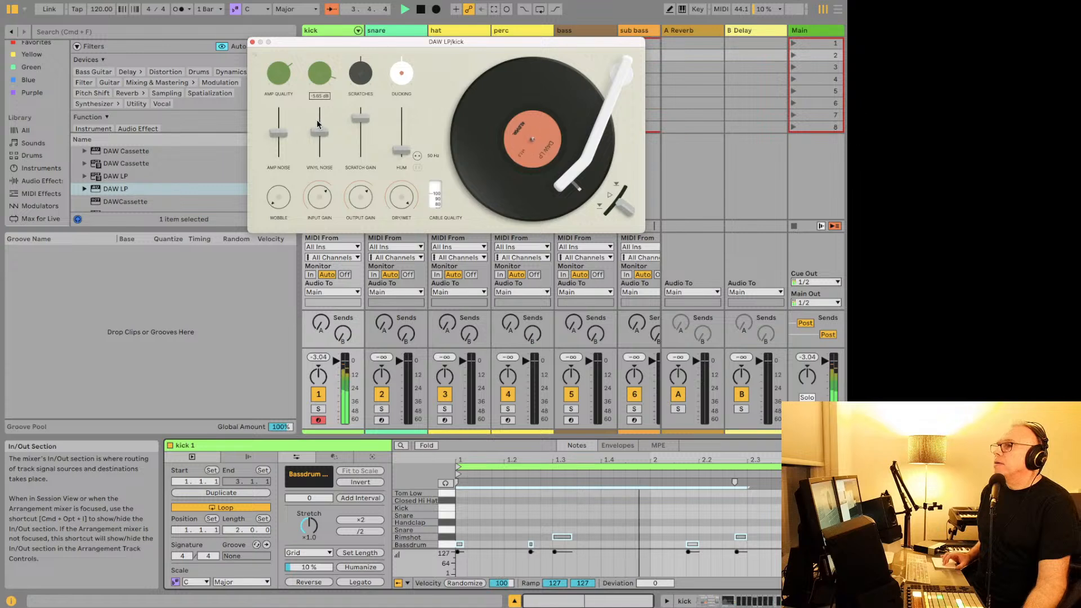
{"action": "left_click_drag", "start_coordinate": [402, 151], "coordinate": [403, 146]}
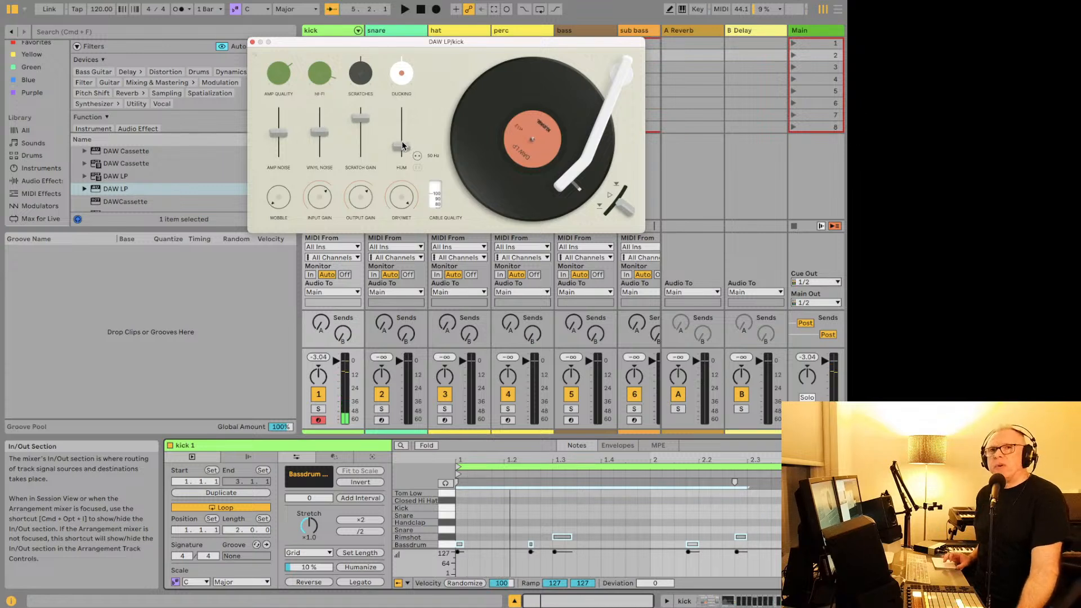
{"action": "key", "text": "space"}
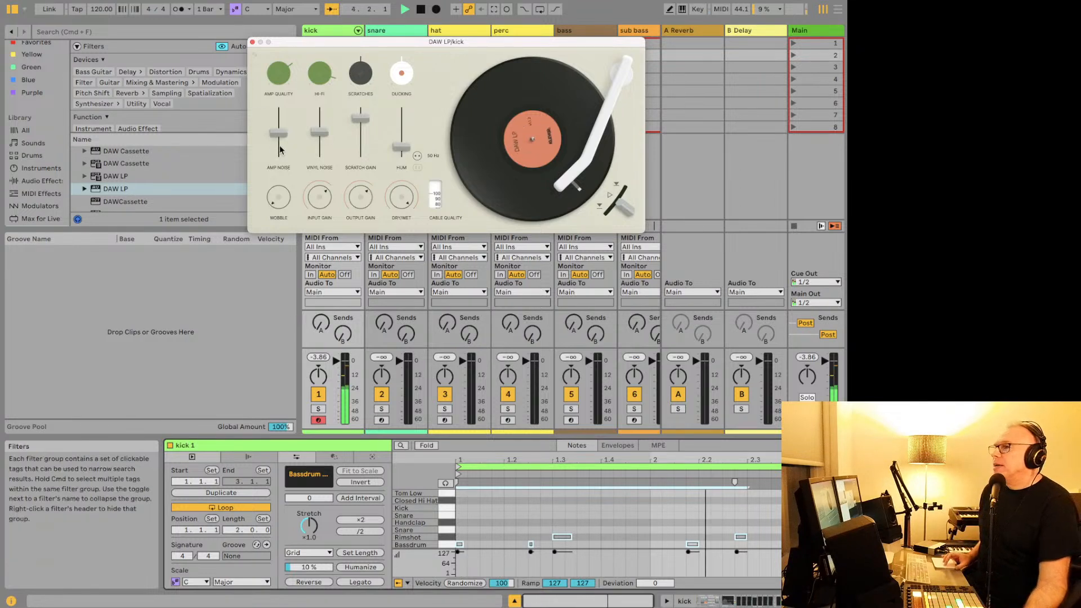
{"action": "left_click_drag", "start_coordinate": [277, 141], "coordinate": [403, 152]}
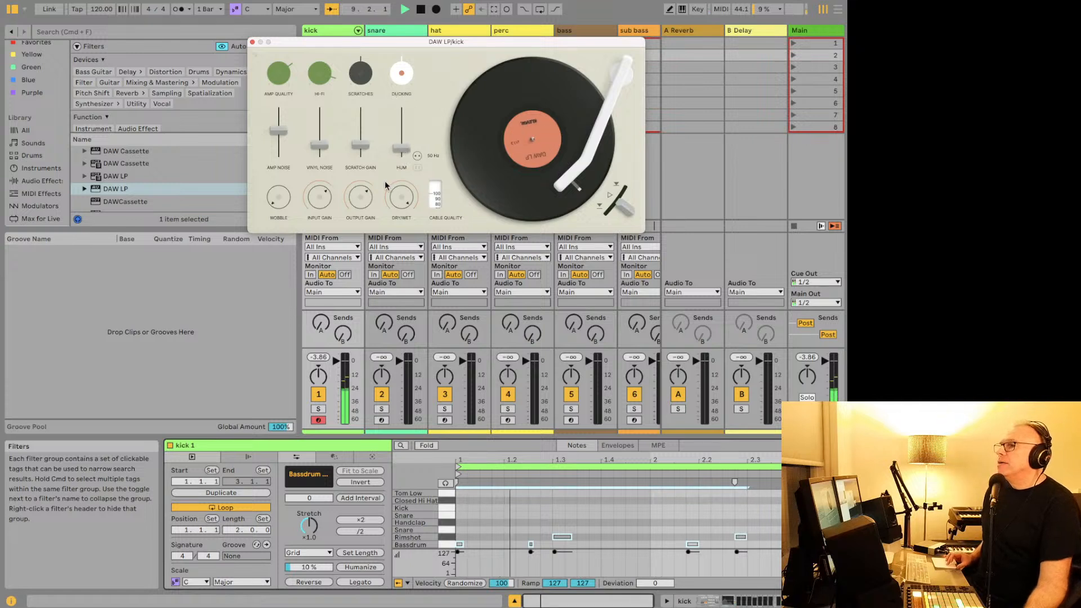
{"action": "left_click_drag", "start_coordinate": [319, 147], "coordinate": [317, 144]}
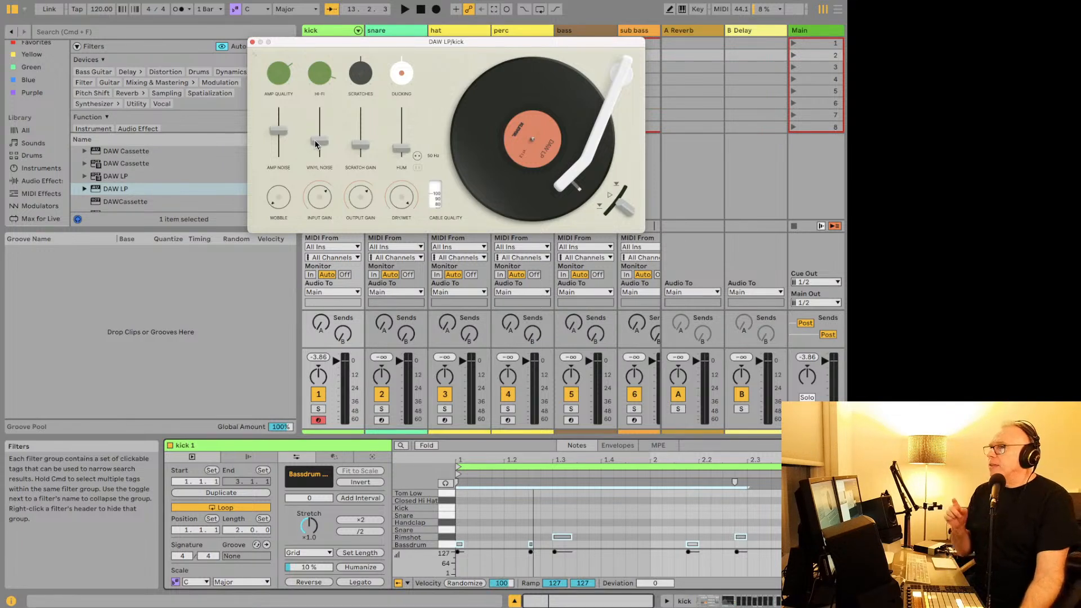
Step: Play the kick clip again and reduce DAW LP's Amp Noise, Vinyl Noise and Hum
{"action": "key", "text": "space"}
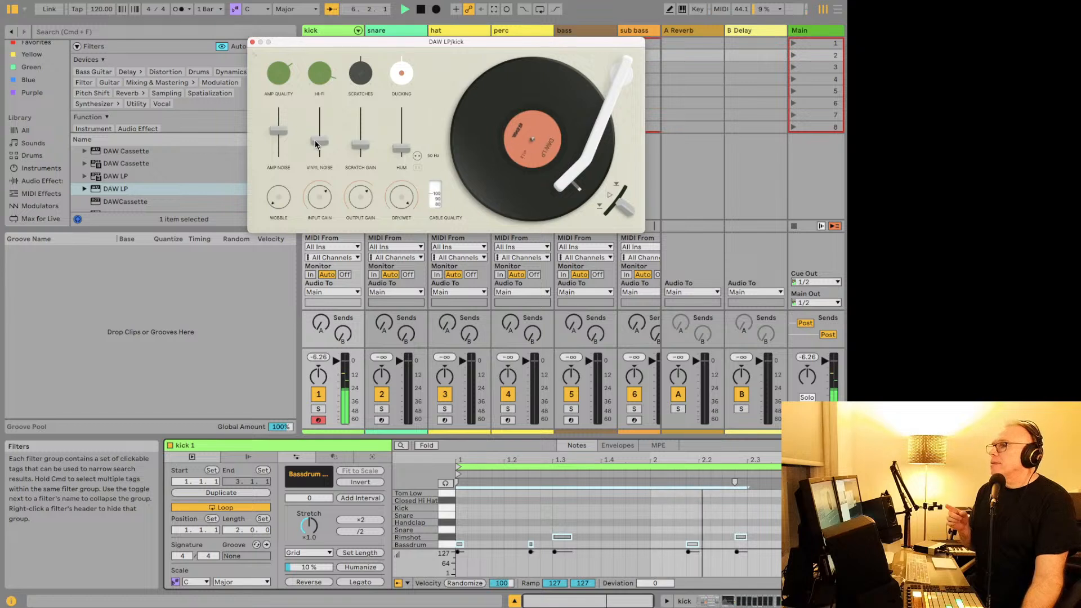
{"action": "left_click_drag", "start_coordinate": [317, 145], "coordinate": [272, 145]}
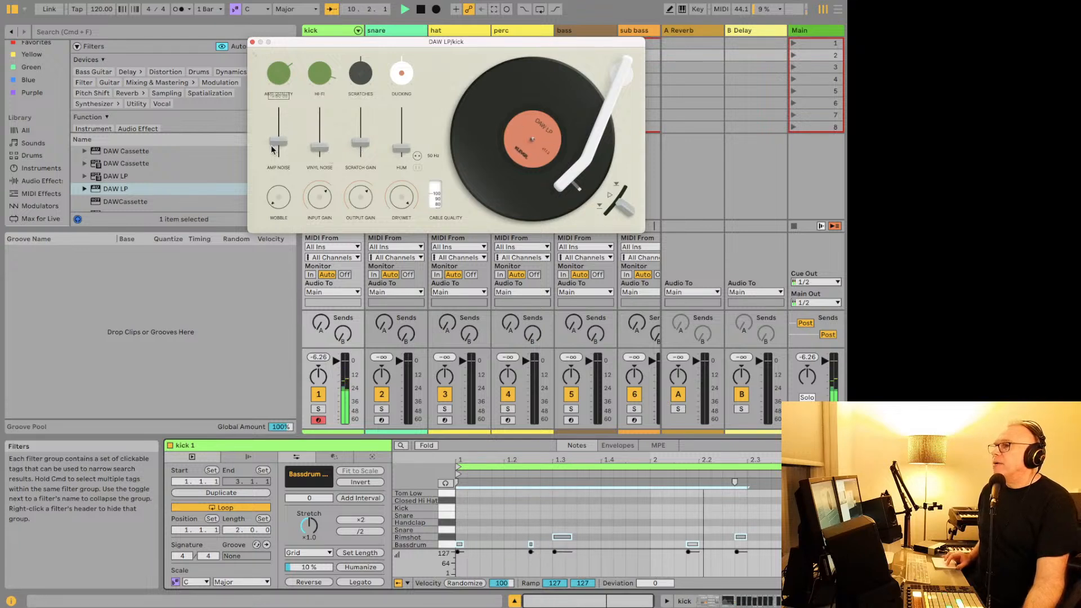
{"action": "left_click", "coordinate": [402, 148]}
{"action": "key", "text": "space"}
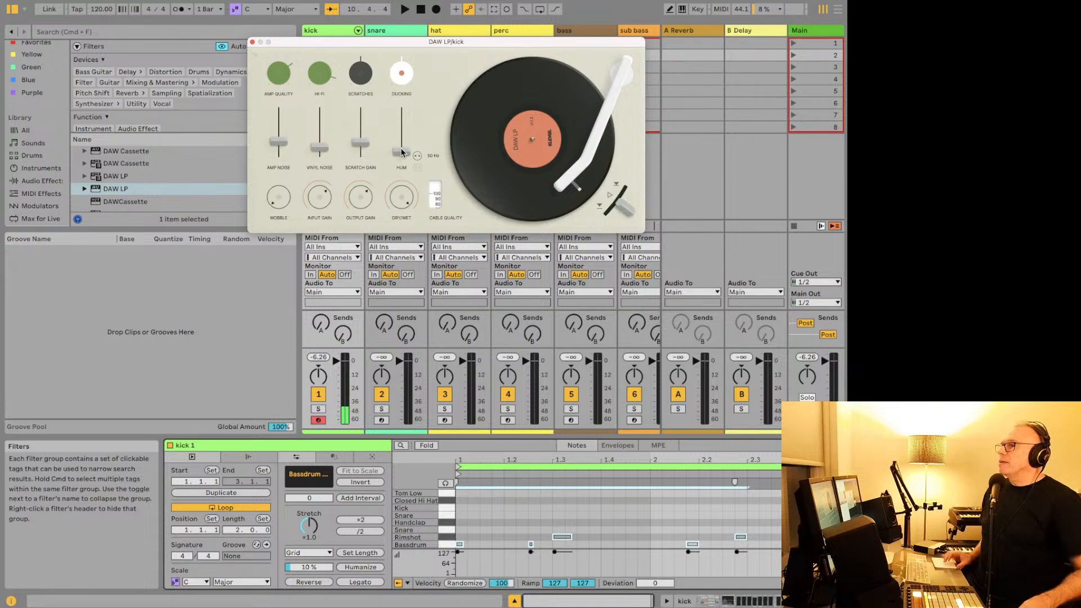
Step: Switch to Safari and search the web for "klevgrand daw lp"
{"action": "mouse_move", "coordinate": [260, 597]}
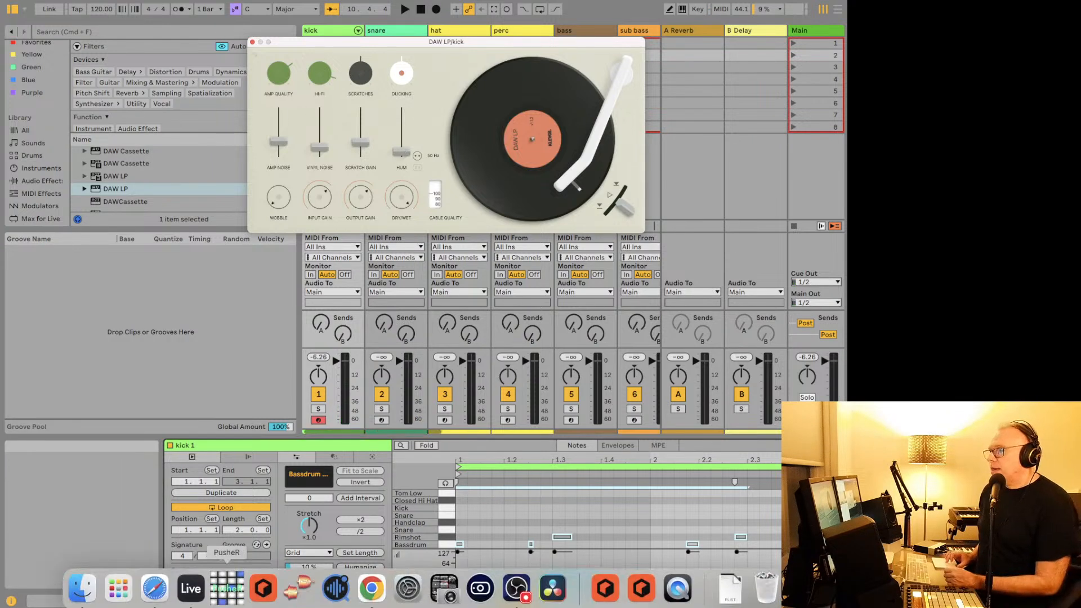
{"action": "left_click", "coordinate": [153, 589]}
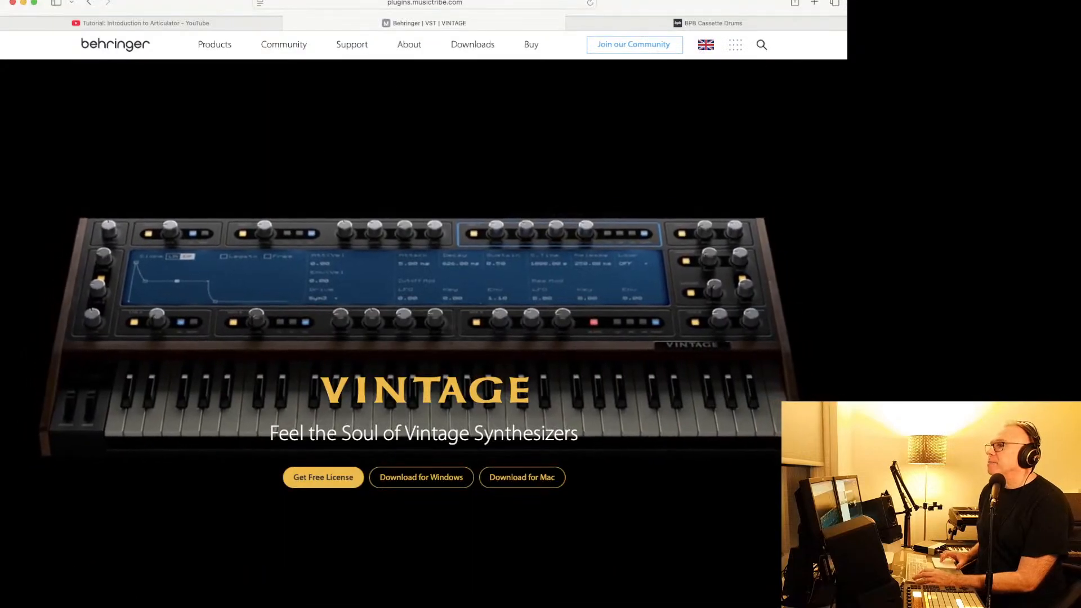
{"action": "key", "text": "super+Tab"}
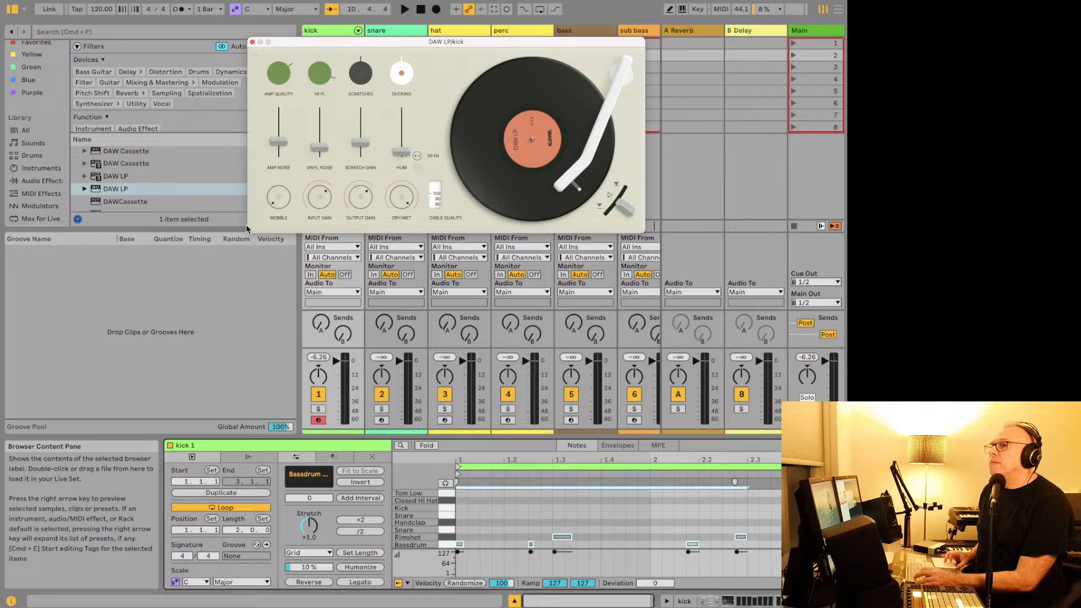
{"action": "scroll", "coordinate": [201, 172], "scroll_direction": "down", "scroll_amount": 2}
{"action": "key", "text": "super+Tab"}
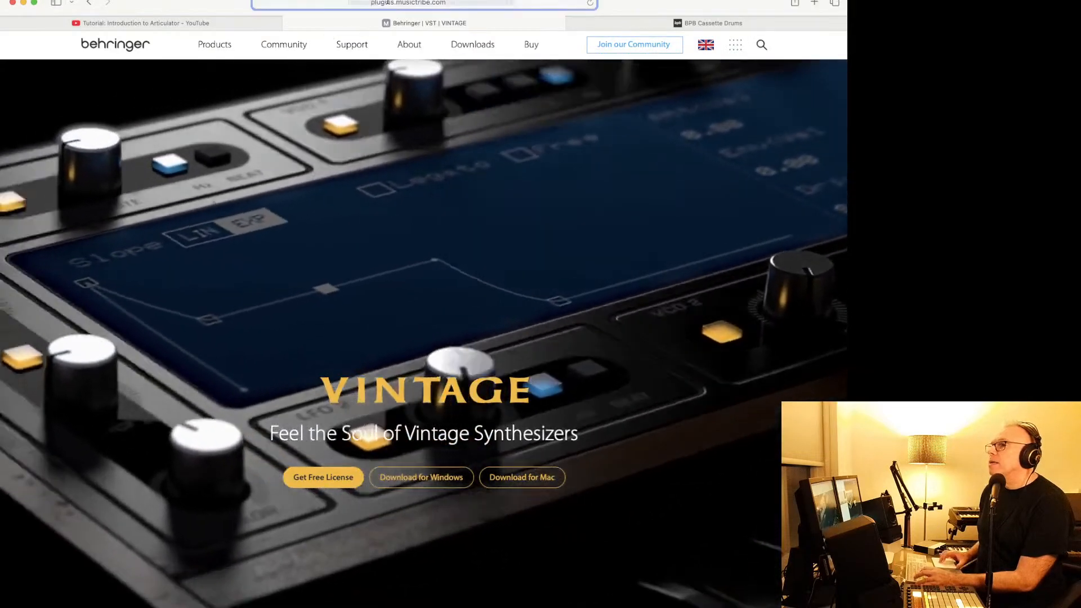
{"action": "left_click", "coordinate": [388, 3]}
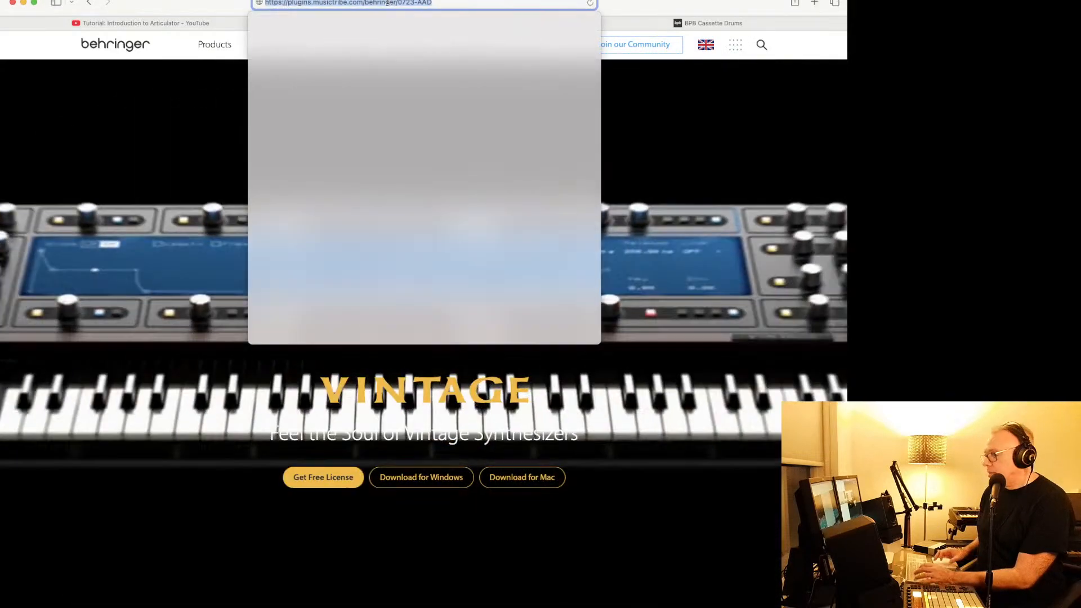
{"action": "type", "text": "klevgran"}
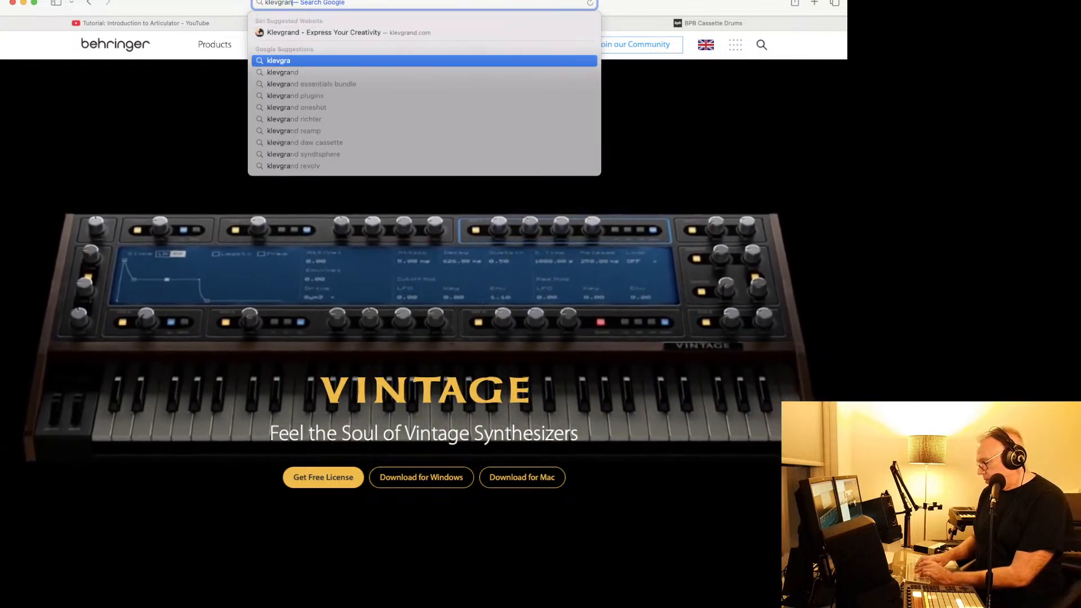
{"action": "type", "text": "d daw lp"}
{"action": "key", "text": "Return"}
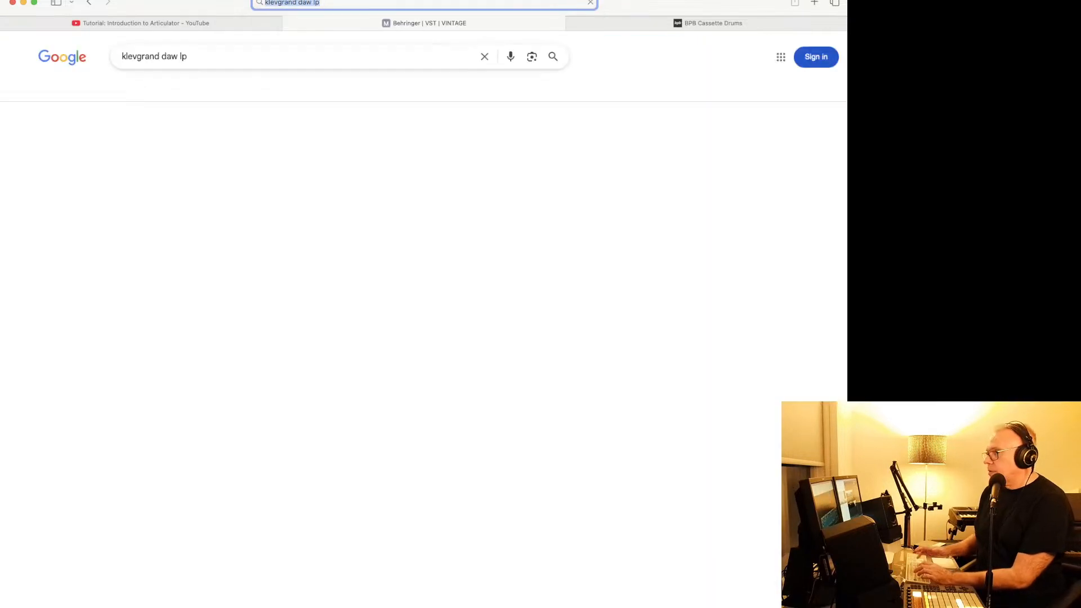
Step: Open Klevgrand's DAW LP product page from the search results and examine its description and features
{"action": "left_click", "coordinate": [241, 168]}
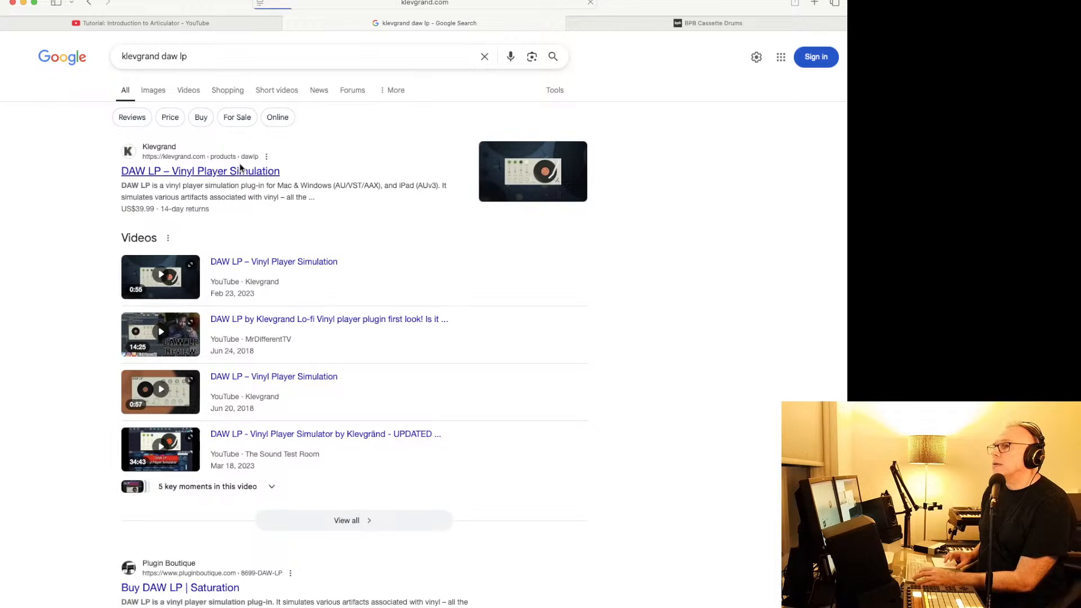
{"action": "scroll", "coordinate": [286, 208], "scroll_direction": "down", "scroll_amount": 2}
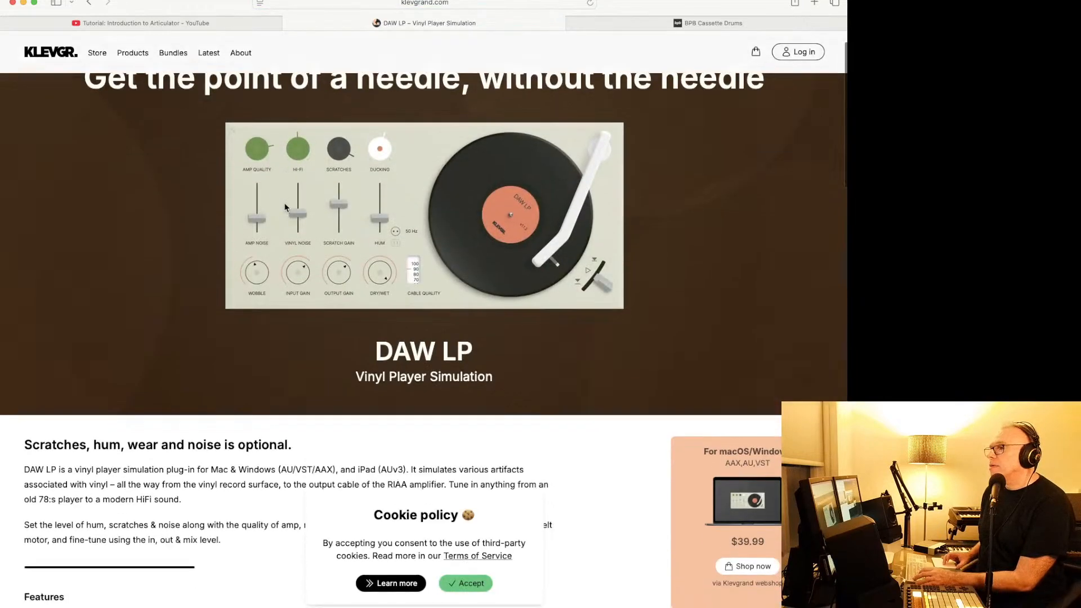
{"action": "scroll", "coordinate": [286, 208], "scroll_direction": "down", "scroll_amount": 5}
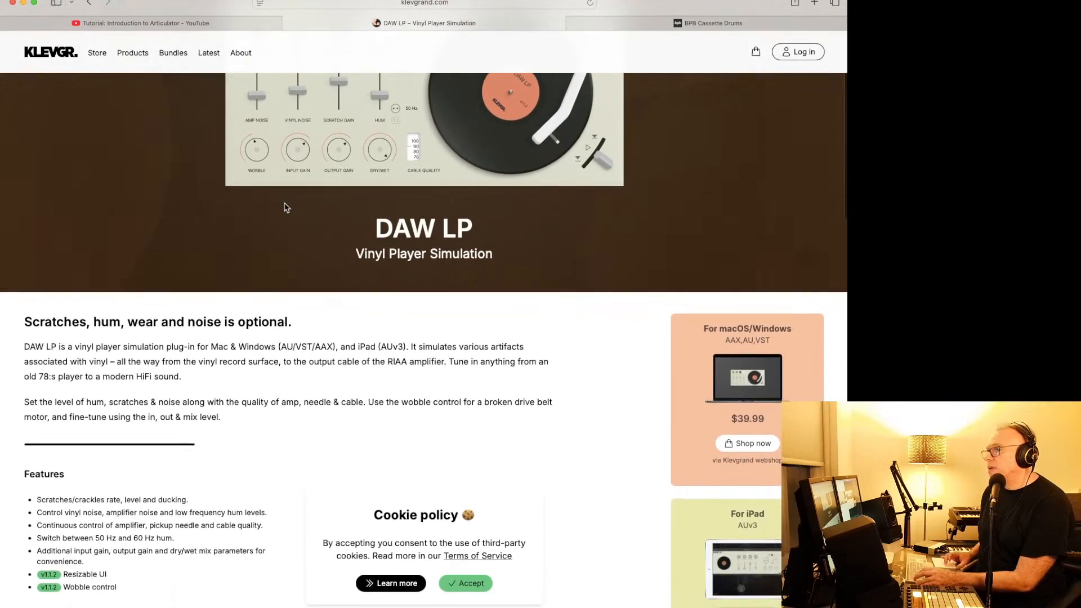
Step: Switch back to Ableton Live, close the DAW LP window and move on past the Klevgrand plug-ins
{"action": "key", "text": "super+Tab"}
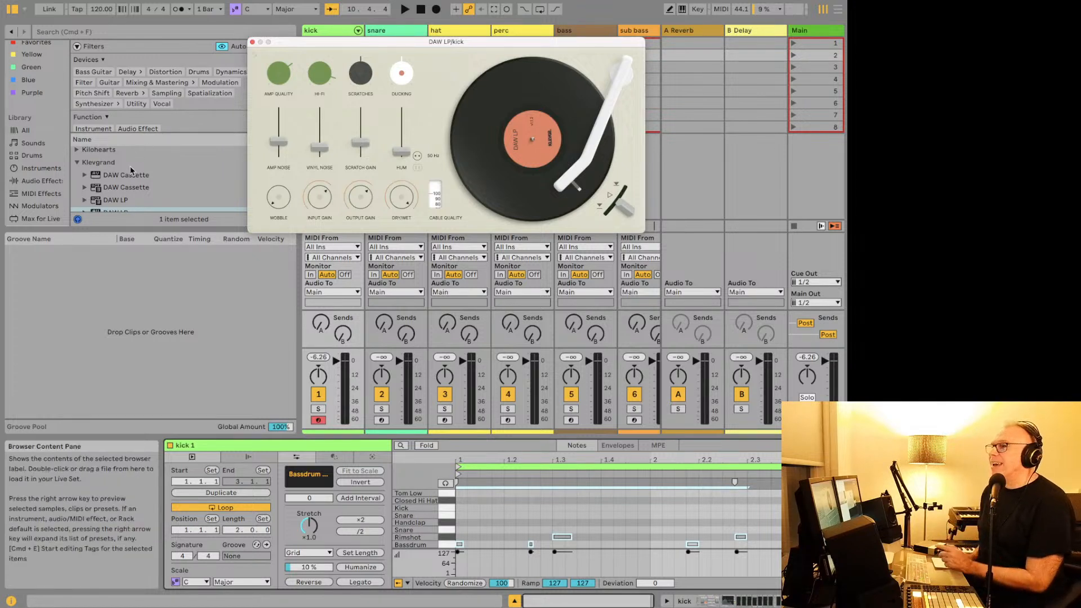
{"action": "scroll", "coordinate": [125, 184], "scroll_direction": "down", "scroll_amount": 2}
{"action": "key", "text": "Right"}
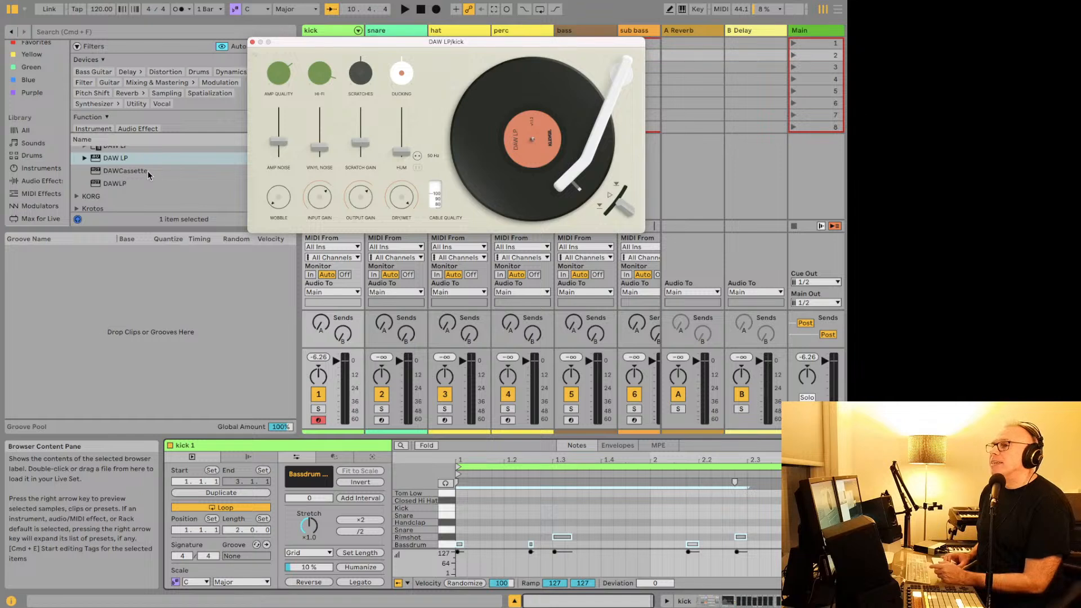
{"action": "left_click", "coordinate": [253, 42]}
{"action": "scroll", "coordinate": [142, 196], "scroll_direction": "down", "scroll_amount": 1}
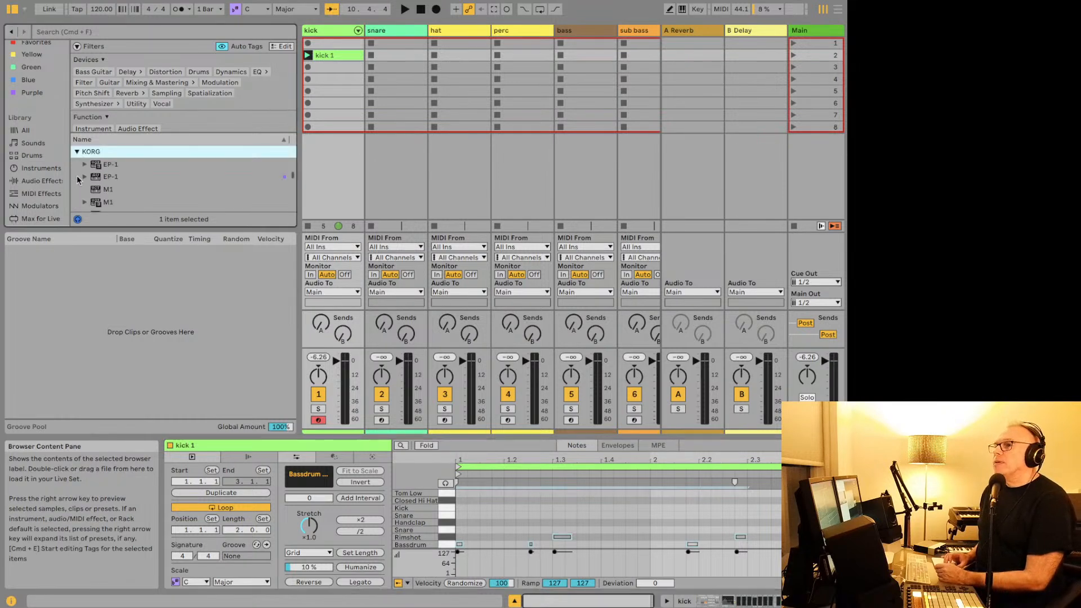
Step: Look through the KORG plug-ins, examining the EP-1 and M1 entries
{"action": "left_click", "coordinate": [78, 179]}
{"action": "scroll", "coordinate": [130, 181], "scroll_direction": "down", "scroll_amount": 3}
{"action": "scroll", "coordinate": [130, 180], "scroll_direction": "up", "scroll_amount": 1}
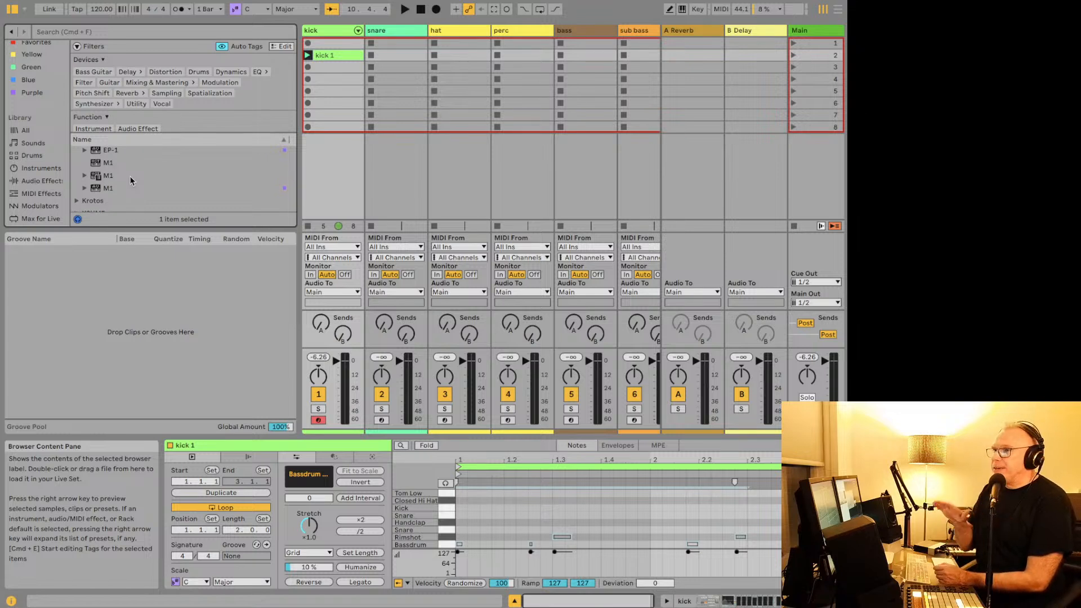
{"action": "scroll", "coordinate": [131, 180], "scroll_direction": "up", "scroll_amount": 1}
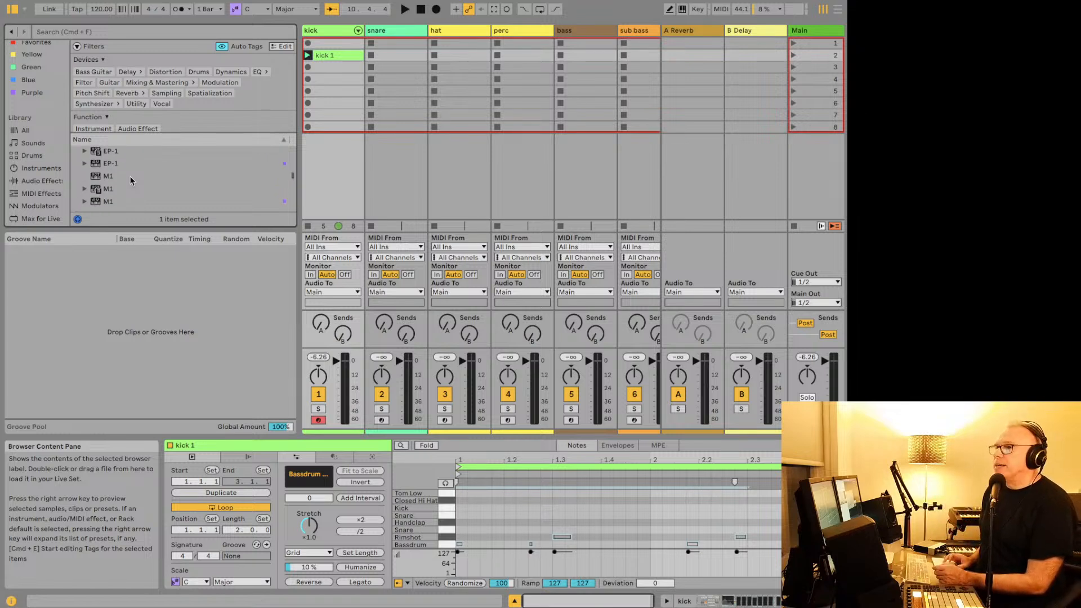
{"action": "scroll", "coordinate": [114, 157], "scroll_direction": "down", "scroll_amount": 1}
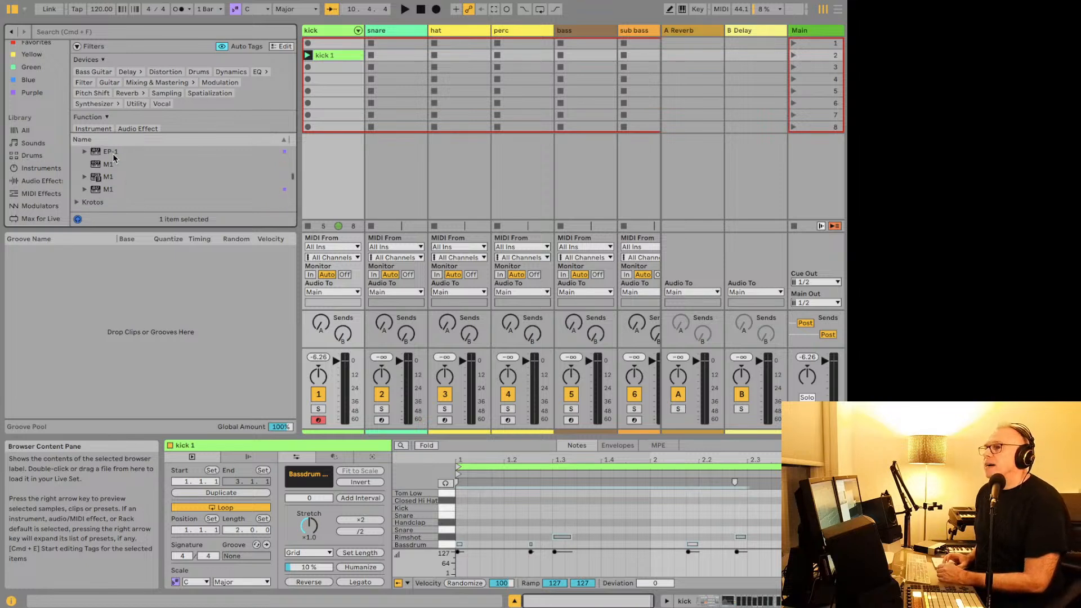
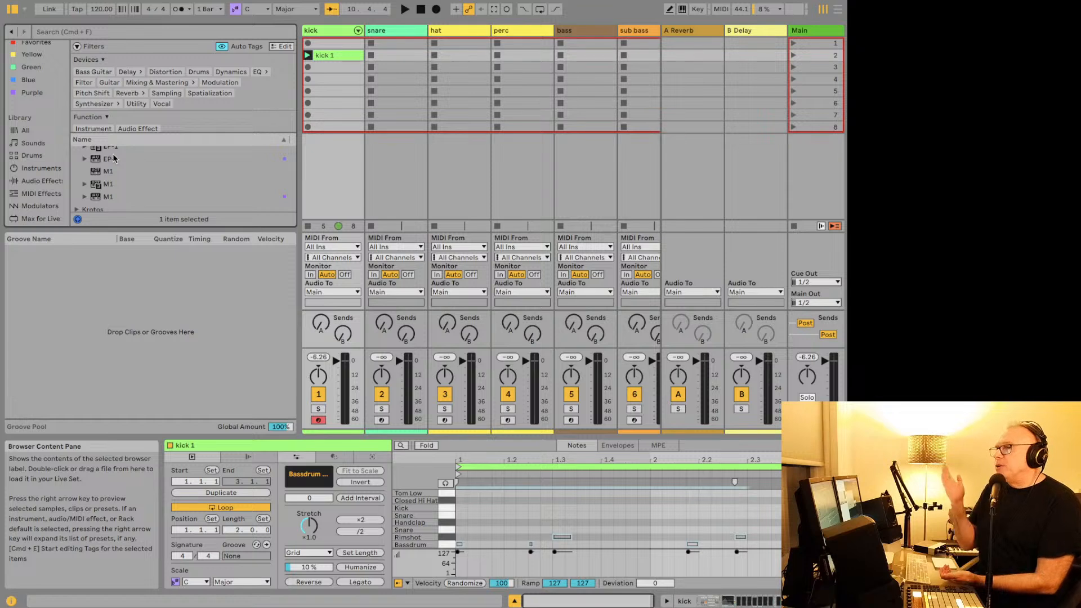
{"action": "scroll", "coordinate": [113, 158], "scroll_direction": "down", "scroll_amount": 3}
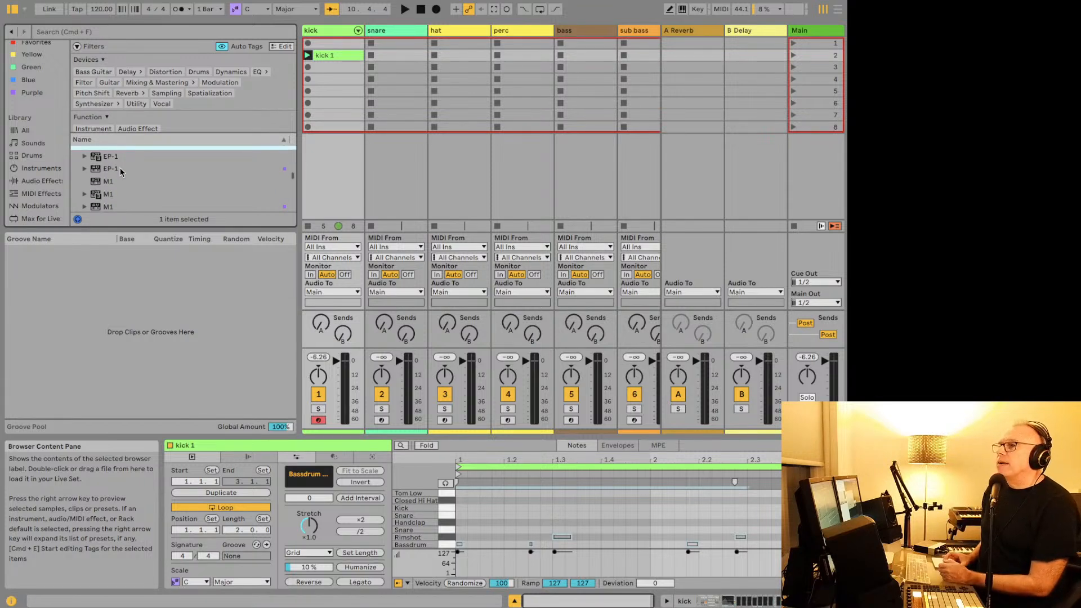
Step: Load Krotos Dehumaniser Simple Monsters onto the kick track and move its window clear of the clip slots
{"action": "left_click", "coordinate": [78, 179]}
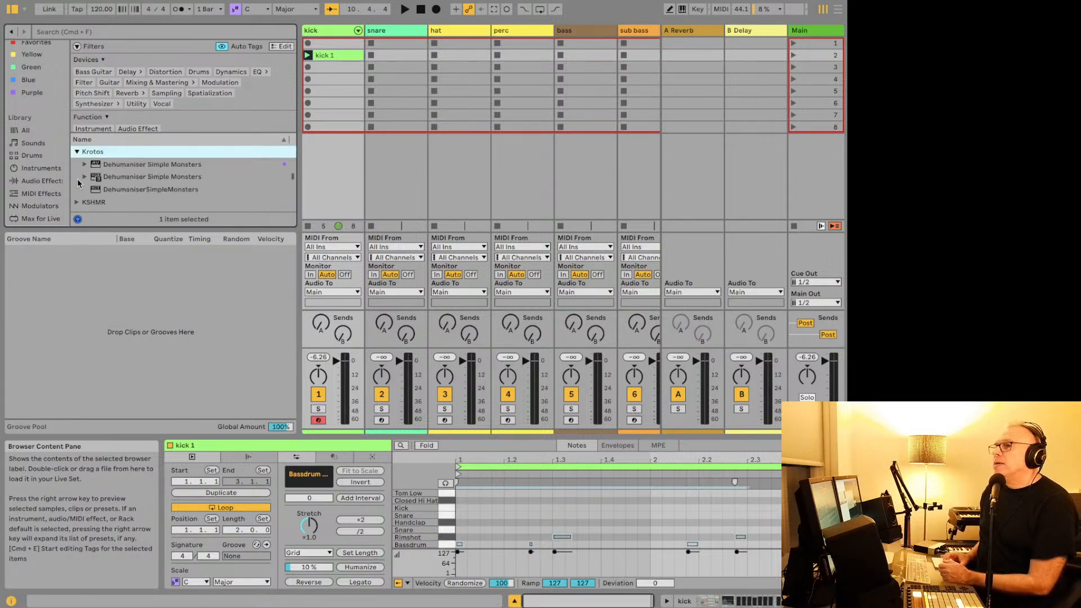
{"action": "left_click", "coordinate": [126, 168]}
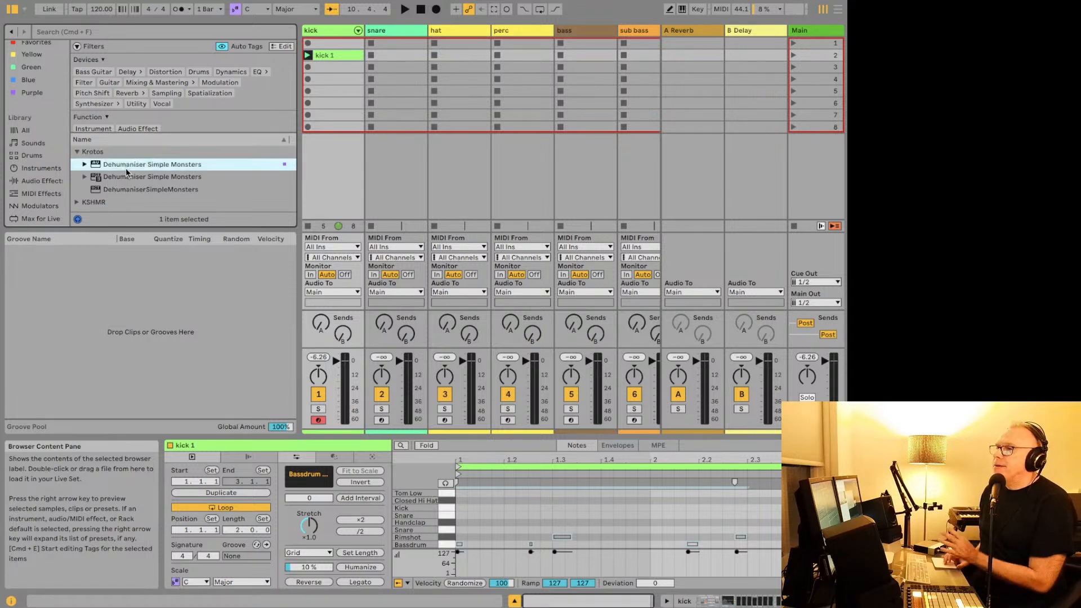
{"action": "key", "text": "shift+Tab"}
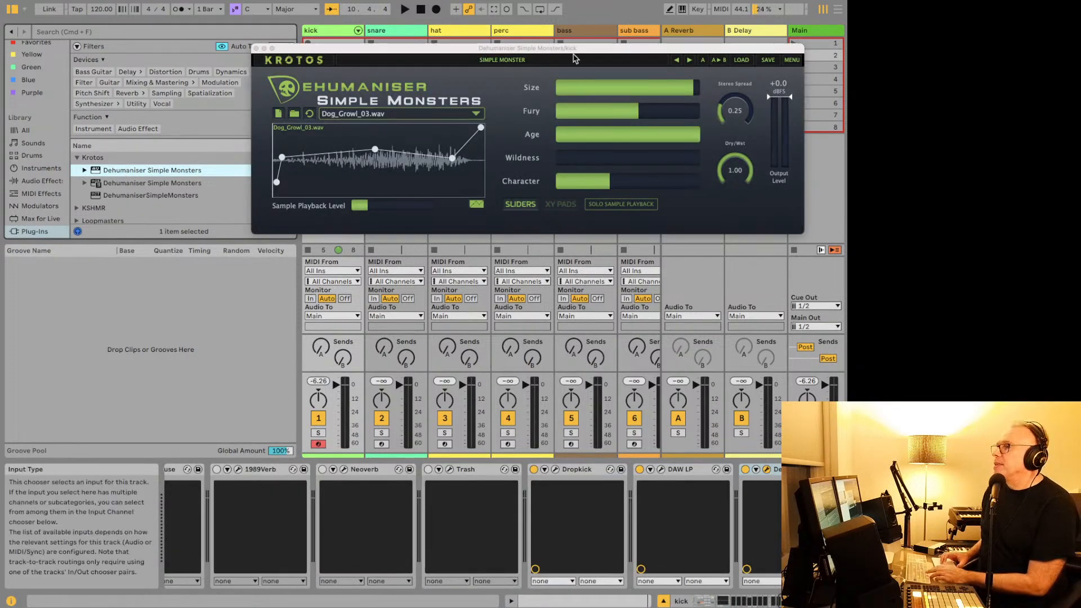
{"action": "left_click_drag", "start_coordinate": [574, 50], "coordinate": [327, 157]}
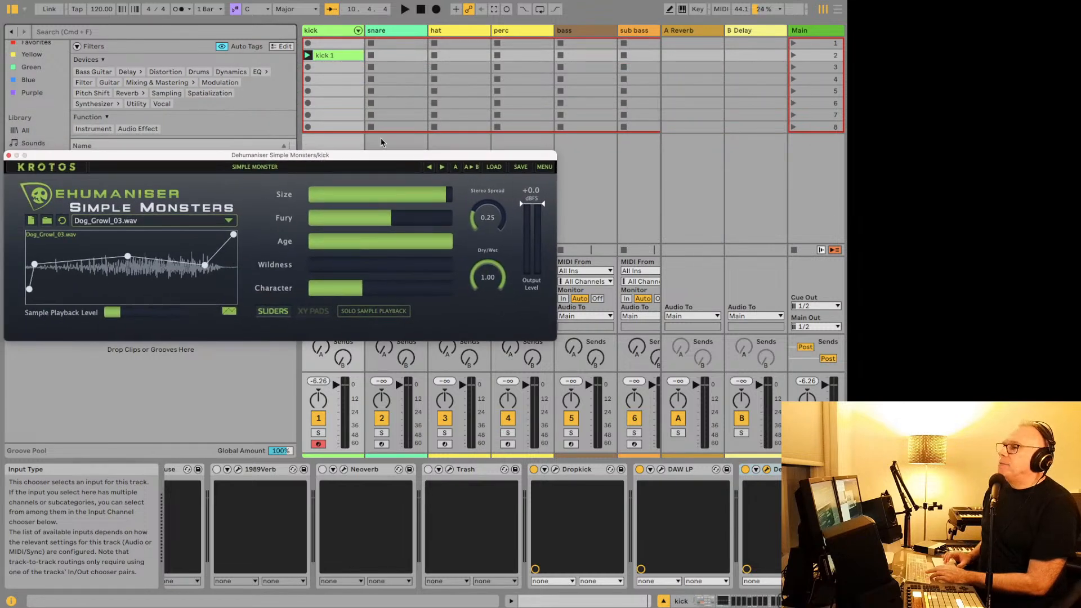
Step: Move Dehumaniser Simple Monsters from the kick track to the 16 Audio track
{"action": "scroll", "coordinate": [416, 113], "scroll_direction": "right", "scroll_amount": 10}
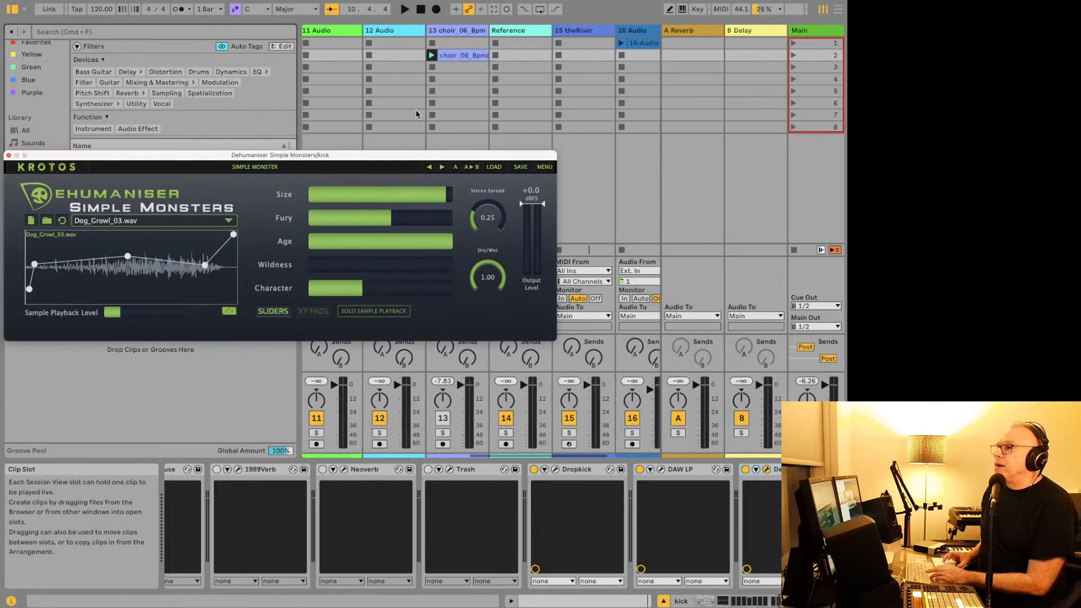
{"action": "scroll", "coordinate": [416, 109], "scroll_direction": "right", "scroll_amount": 5}
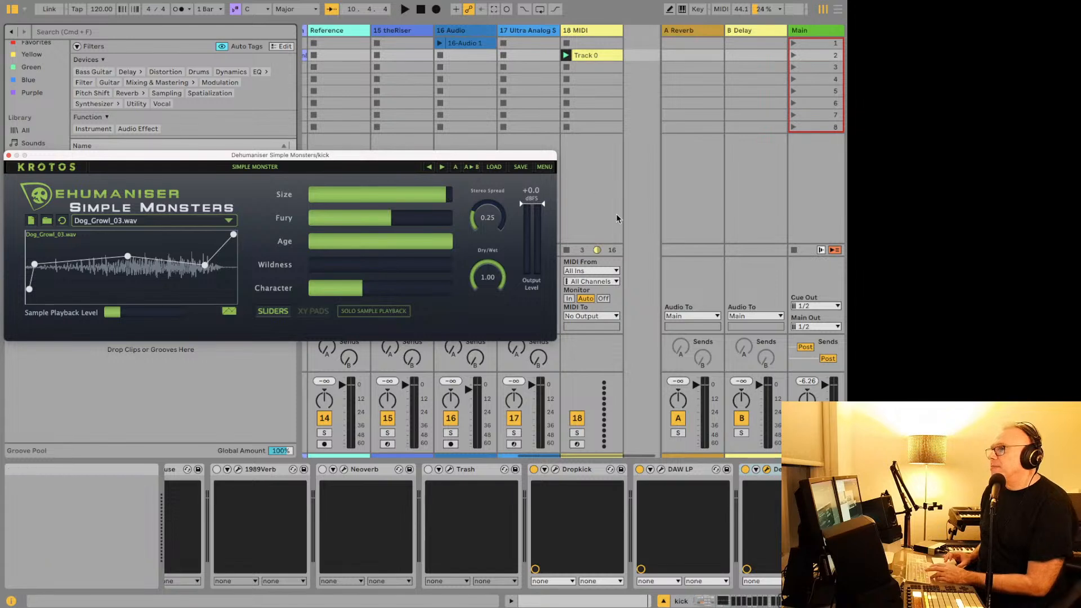
{"action": "left_click", "coordinate": [723, 361]}
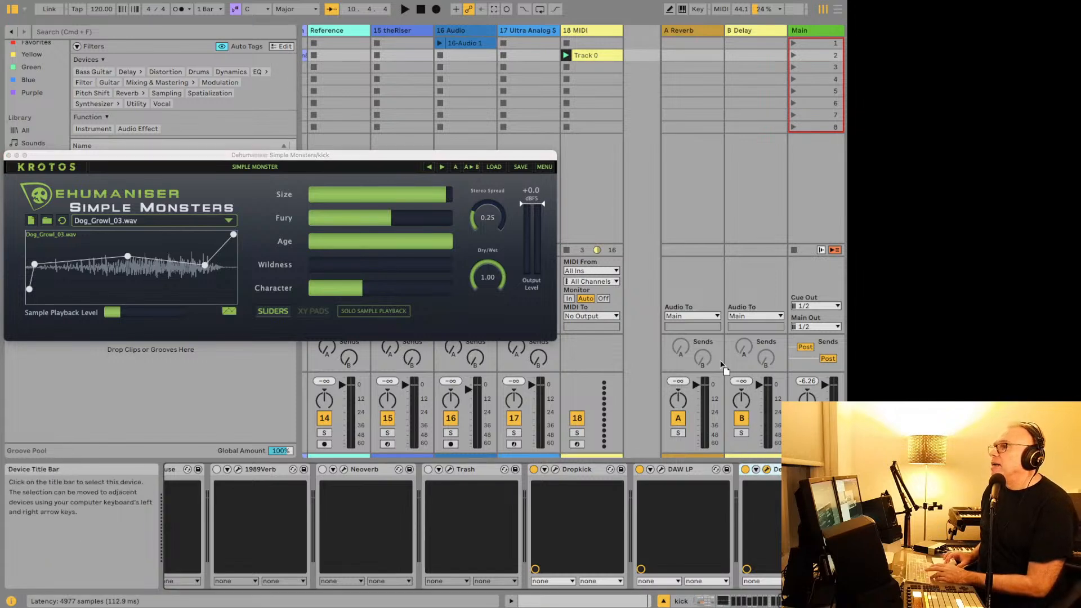
{"action": "left_click", "coordinate": [476, 112]}
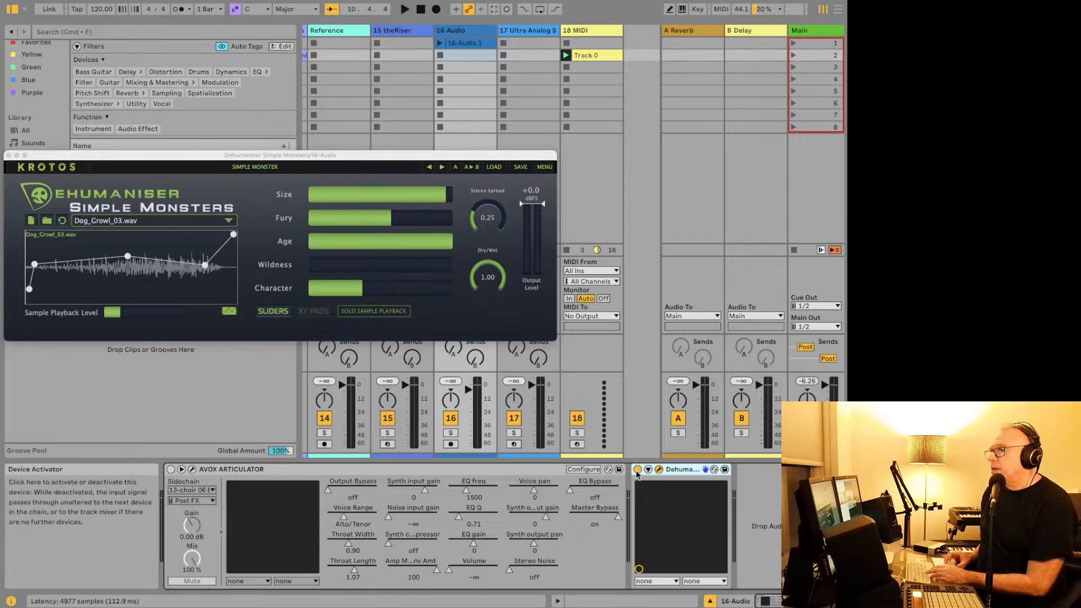
Step: Play the 16-Audio 1 clip with Dehumaniser Simple Monsters bypassed, and switch off DAW LP on the kick track
{"action": "left_click", "coordinate": [440, 43]}
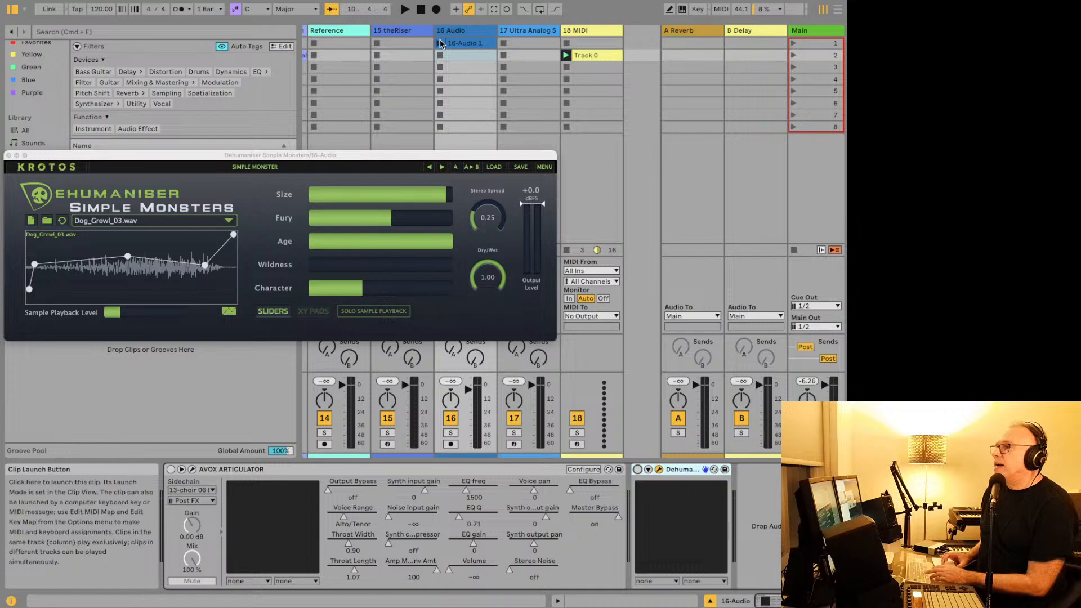
{"action": "scroll", "coordinate": [464, 69], "scroll_direction": "left", "scroll_amount": 10}
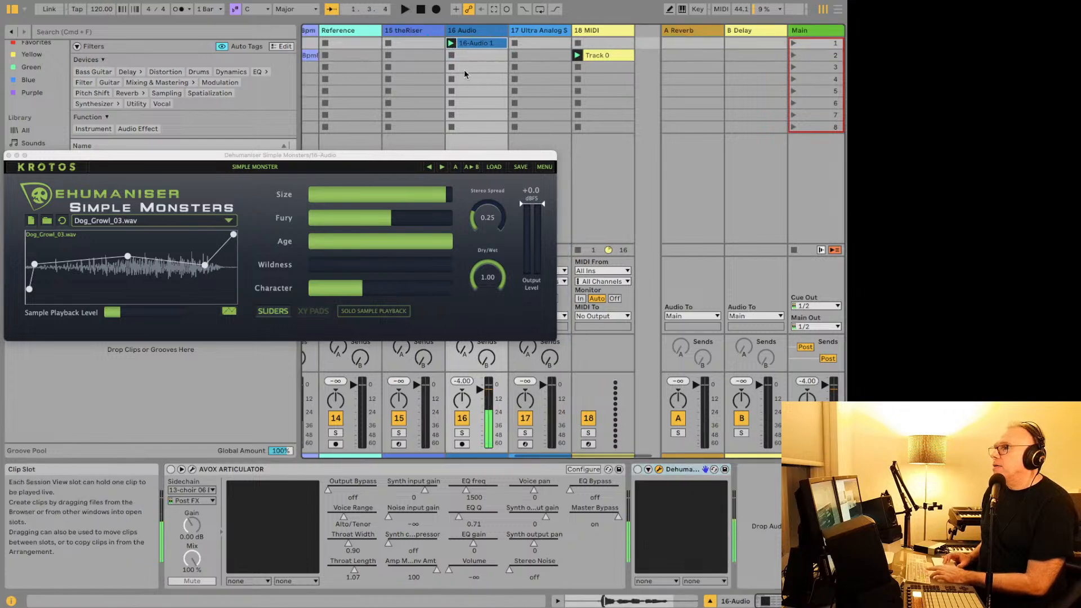
{"action": "left_click", "coordinate": [345, 31]}
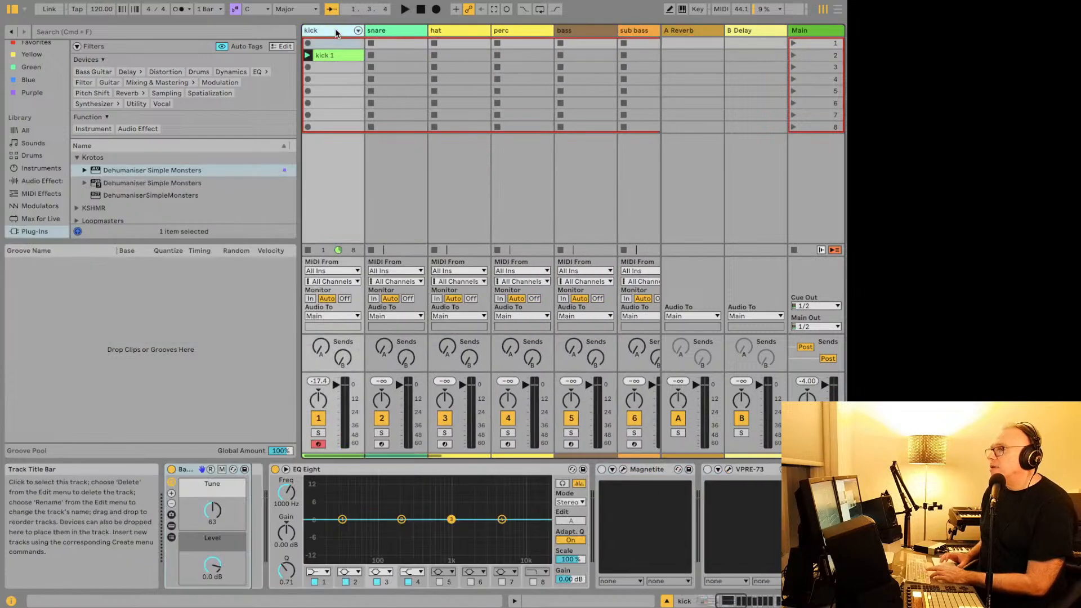
{"action": "scroll", "coordinate": [738, 503], "scroll_direction": "right", "scroll_amount": 10}
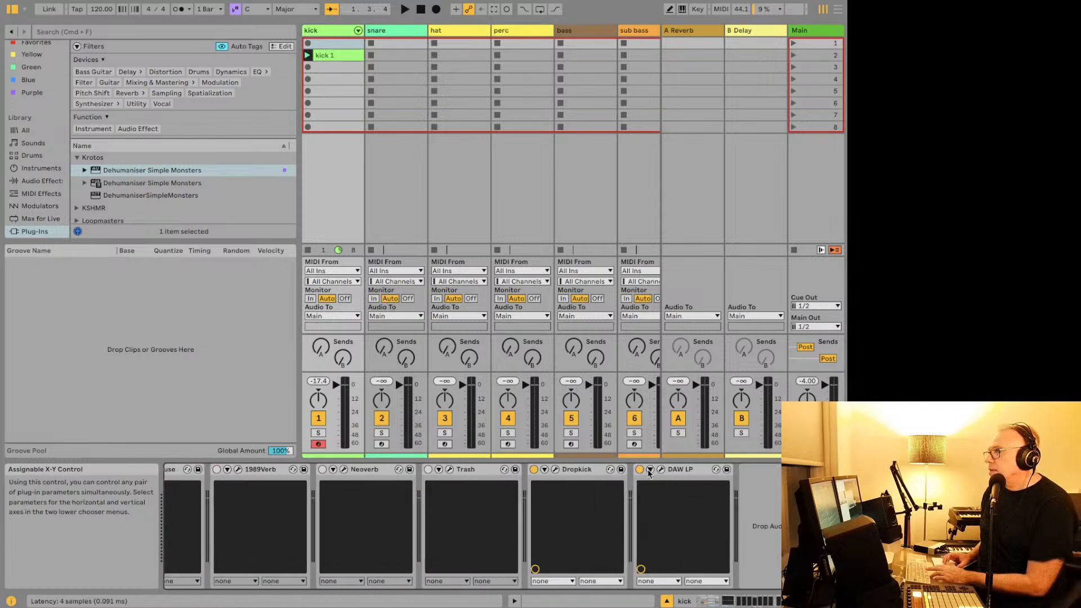
{"action": "scroll", "coordinate": [464, 107], "scroll_direction": "right", "scroll_amount": 10}
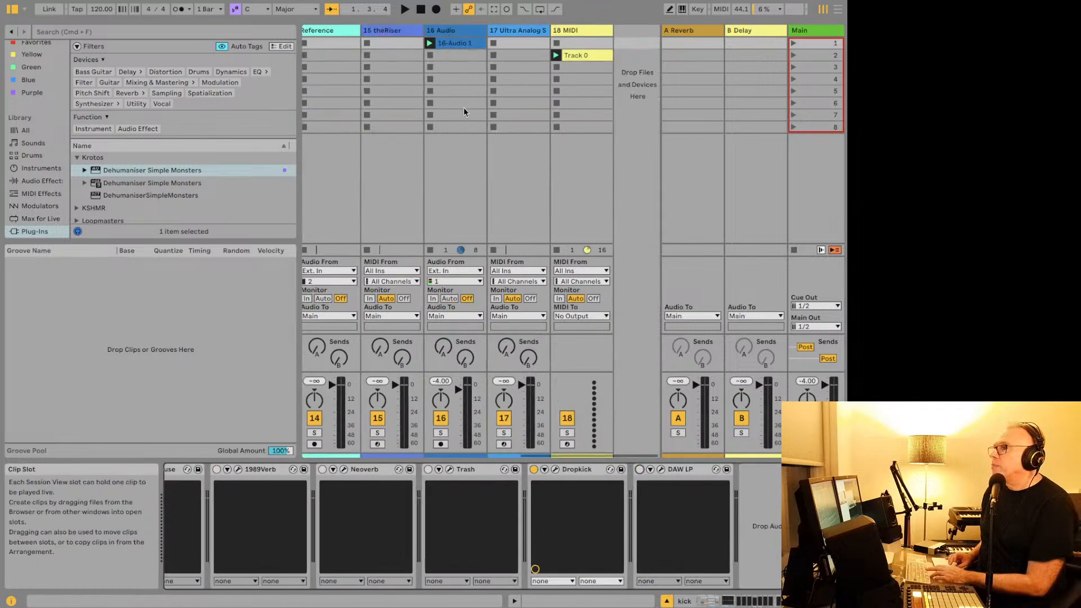
{"action": "key", "text": "space"}
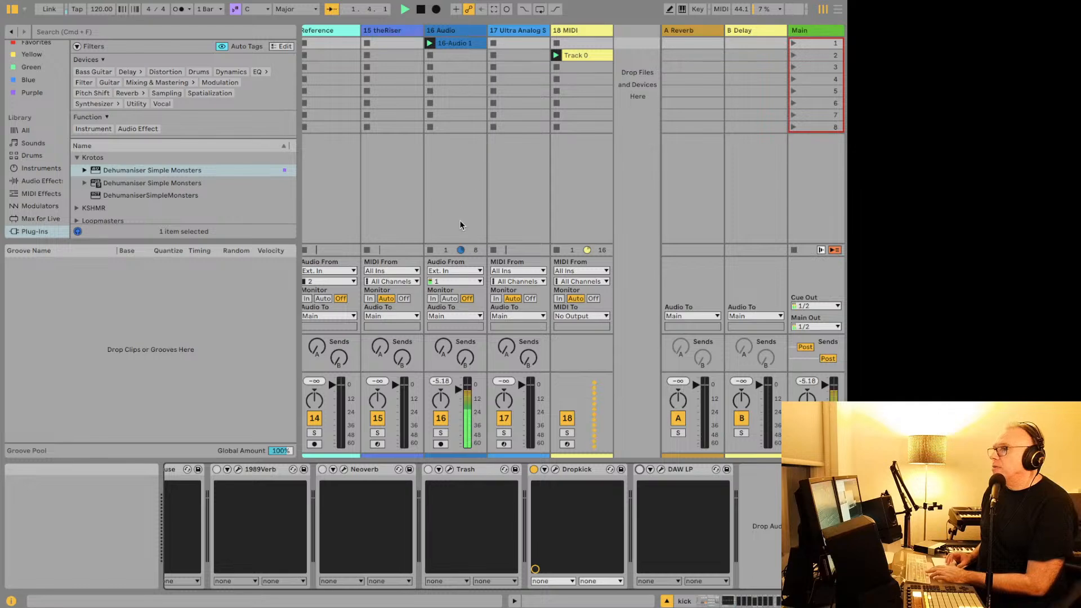
Step: Turn on Dehumaniser Simple Monsters on the 16 Audio track and play the clip through it
{"action": "left_click", "coordinate": [445, 33]}
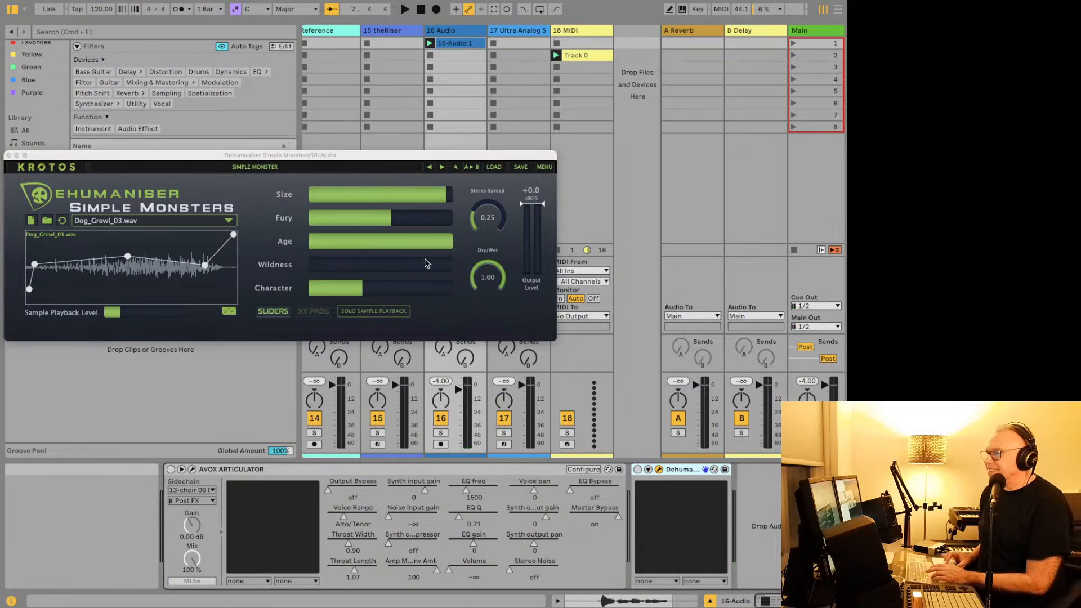
{"action": "left_click", "coordinate": [639, 470]}
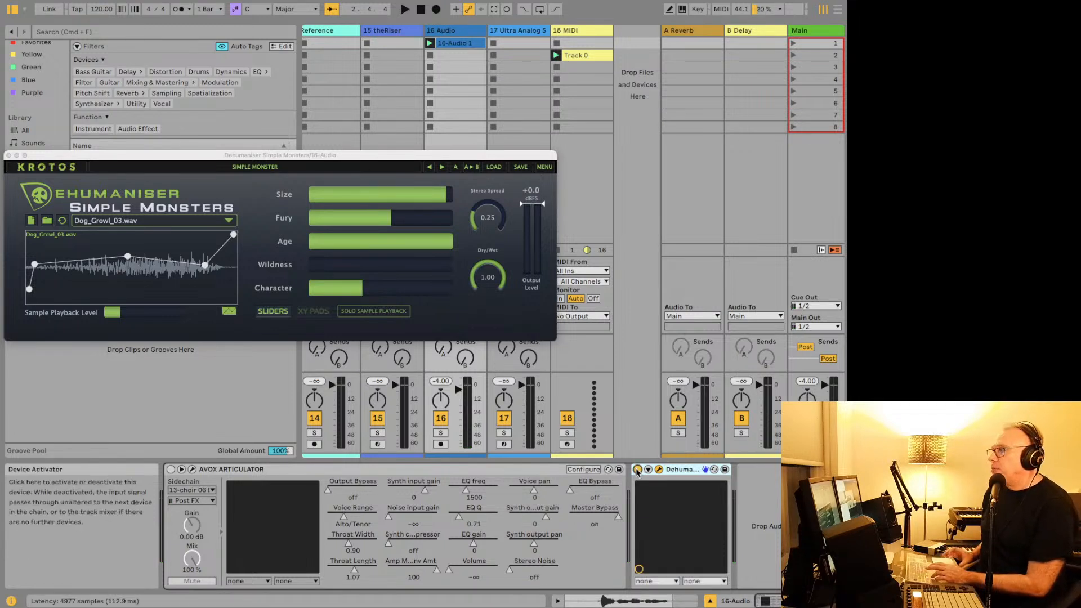
{"action": "key", "text": "space"}
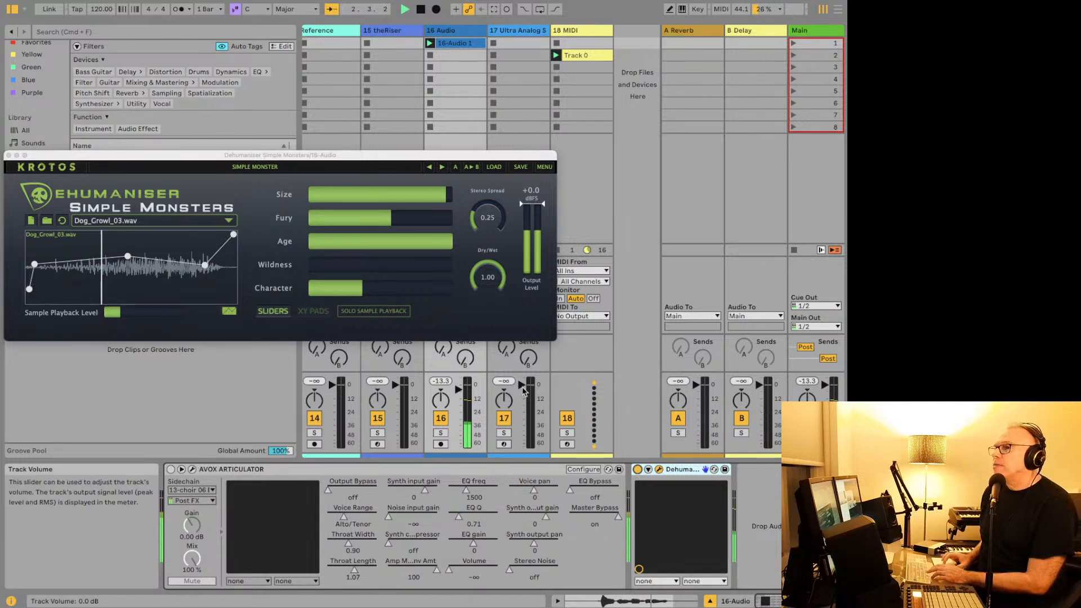
Step: Load the Cute Creature dialogue preset, play the clip through it and move the plug-in window up slightly
{"action": "left_click", "coordinate": [322, 169]}
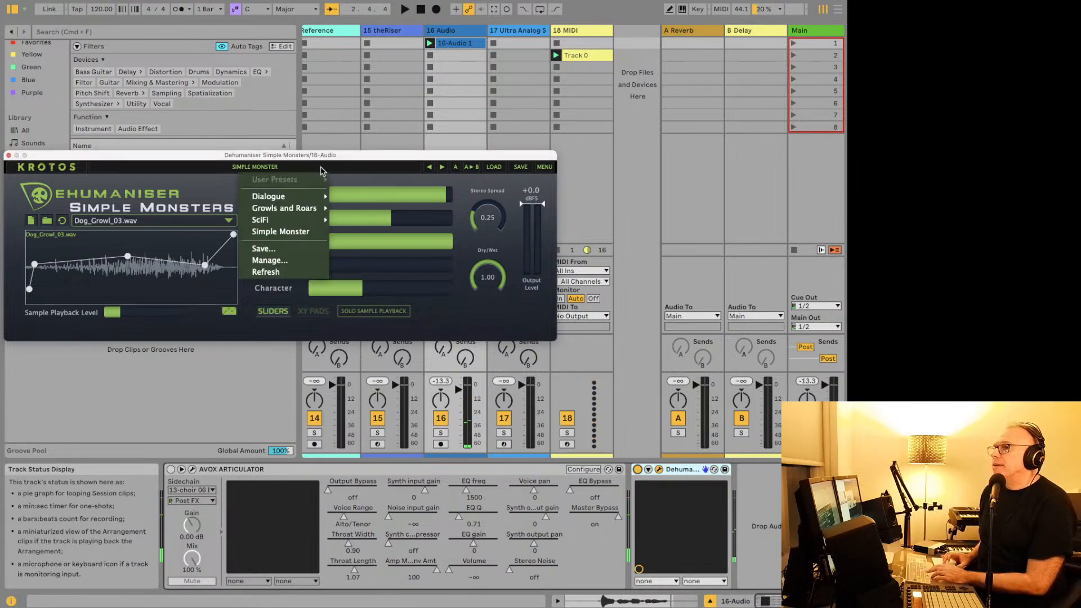
{"action": "mouse_move", "coordinate": [297, 196]}
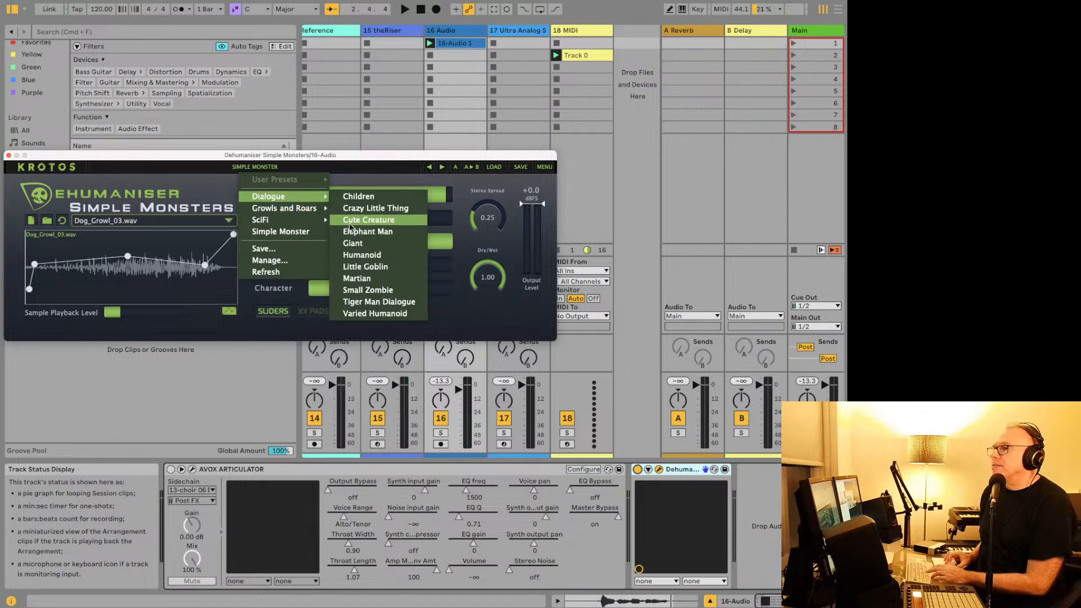
{"action": "left_click", "coordinate": [368, 219]}
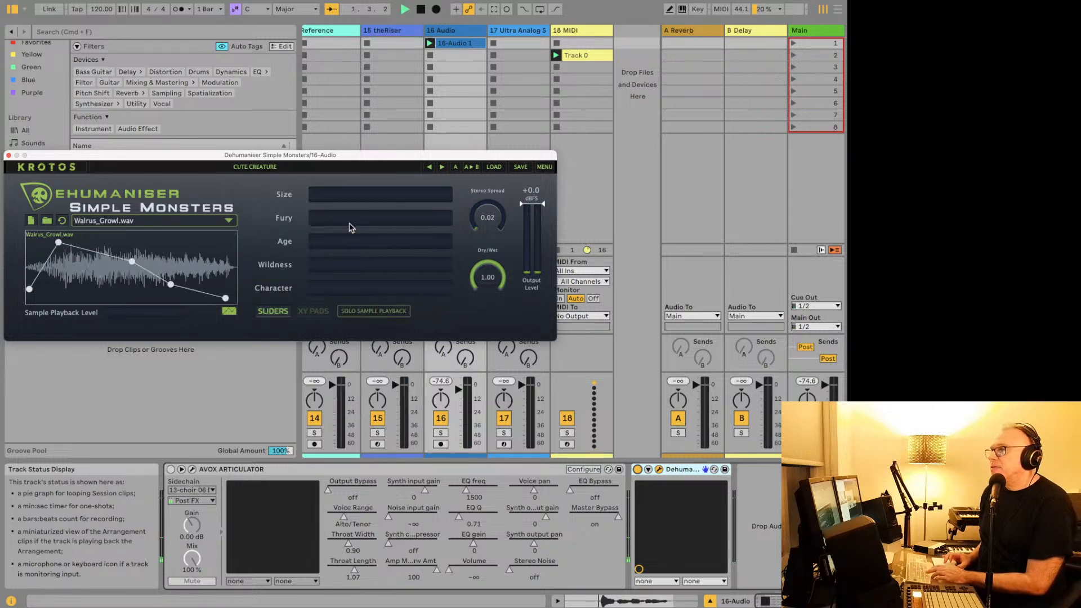
{"action": "left_click_drag", "start_coordinate": [362, 160], "coordinate": [371, 134]}
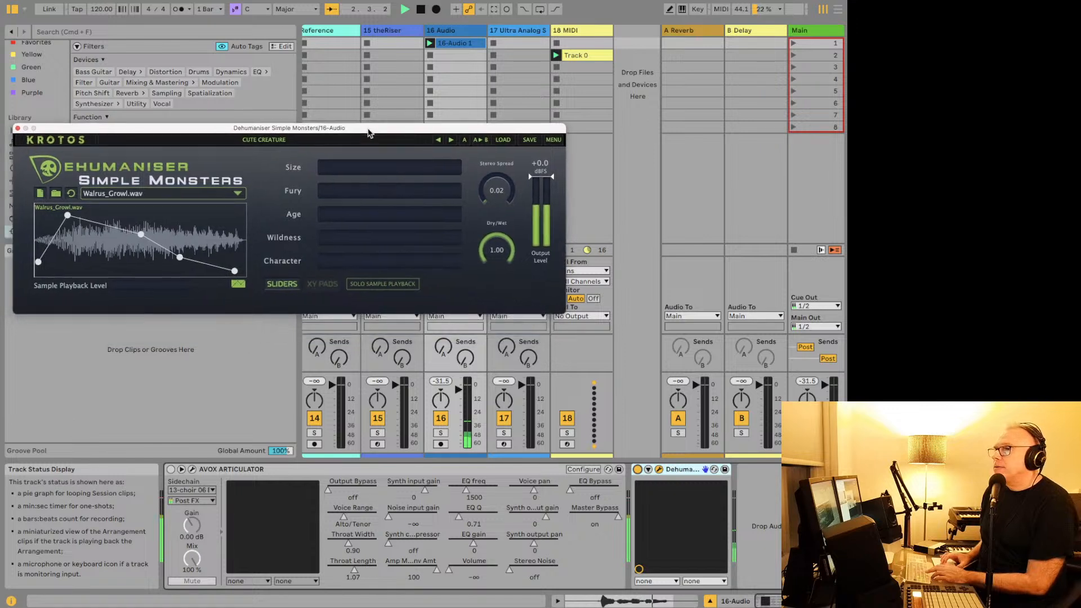
Step: Audition the Dialogue presets Elephant Man and Humanoid and the Growls and Roars presets Angry Giant, Bird Baby and Bug Man on the 16-Audio 1 clip
{"action": "left_click", "coordinate": [451, 141]}
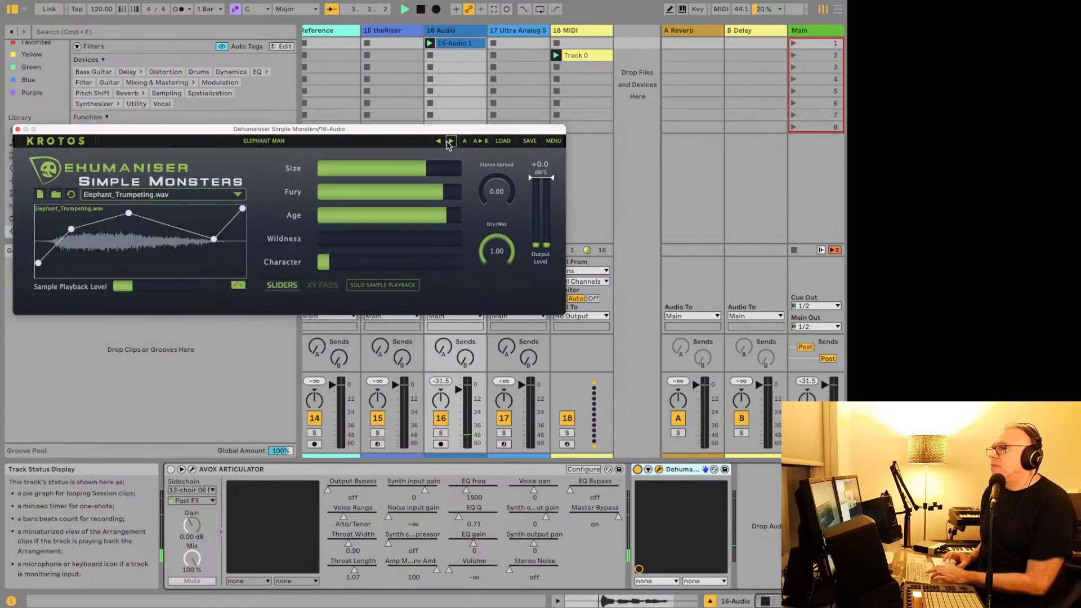
{"action": "left_click", "coordinate": [450, 142]}
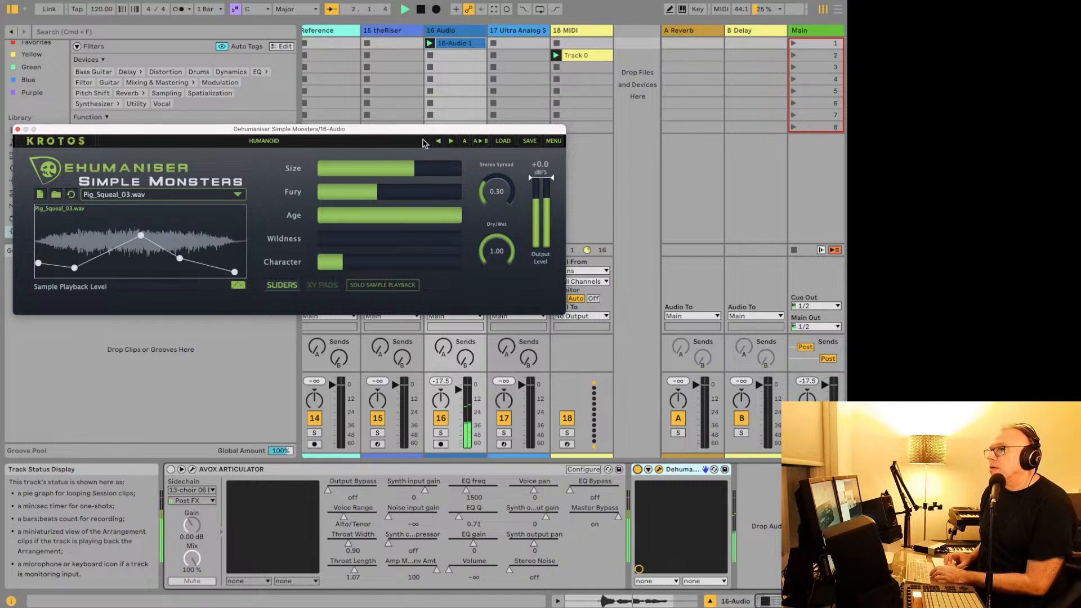
{"action": "left_click", "coordinate": [424, 144]}
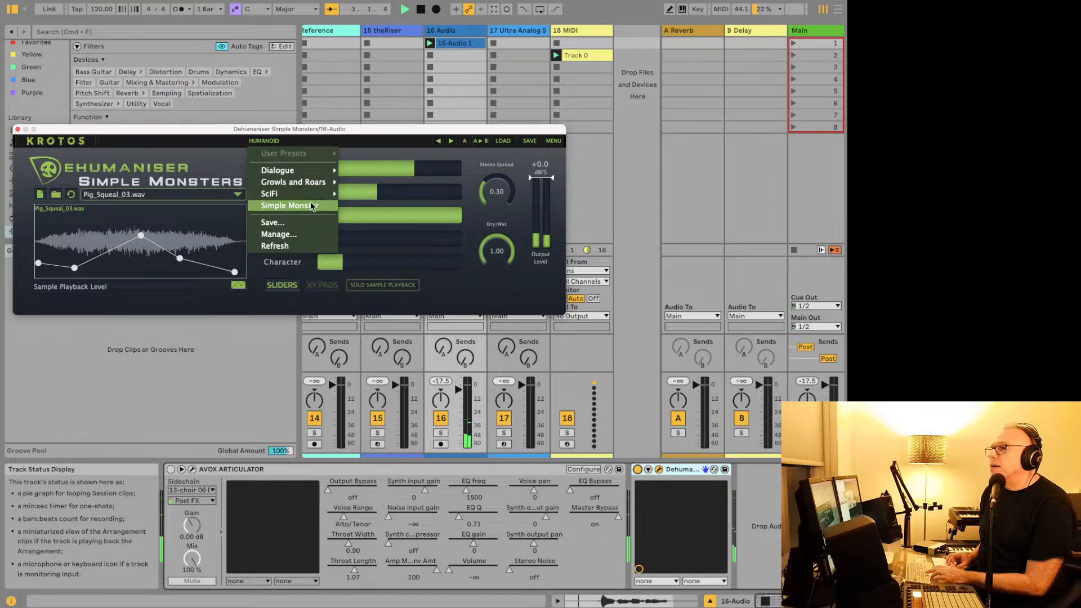
{"action": "mouse_move", "coordinate": [304, 182]}
{"action": "left_click", "coordinate": [370, 205]}
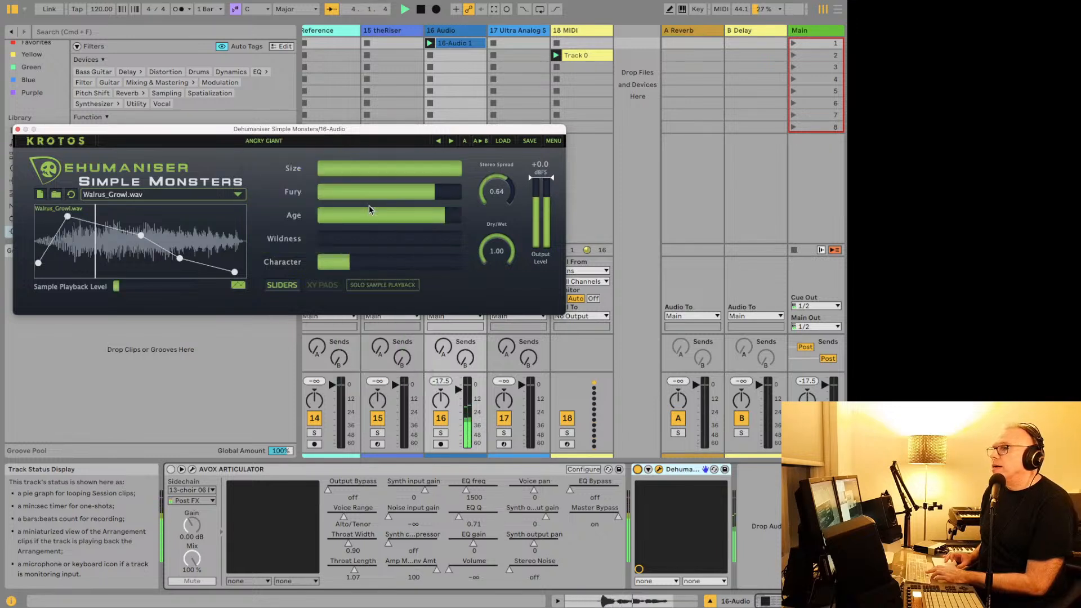
{"action": "left_click", "coordinate": [450, 140]}
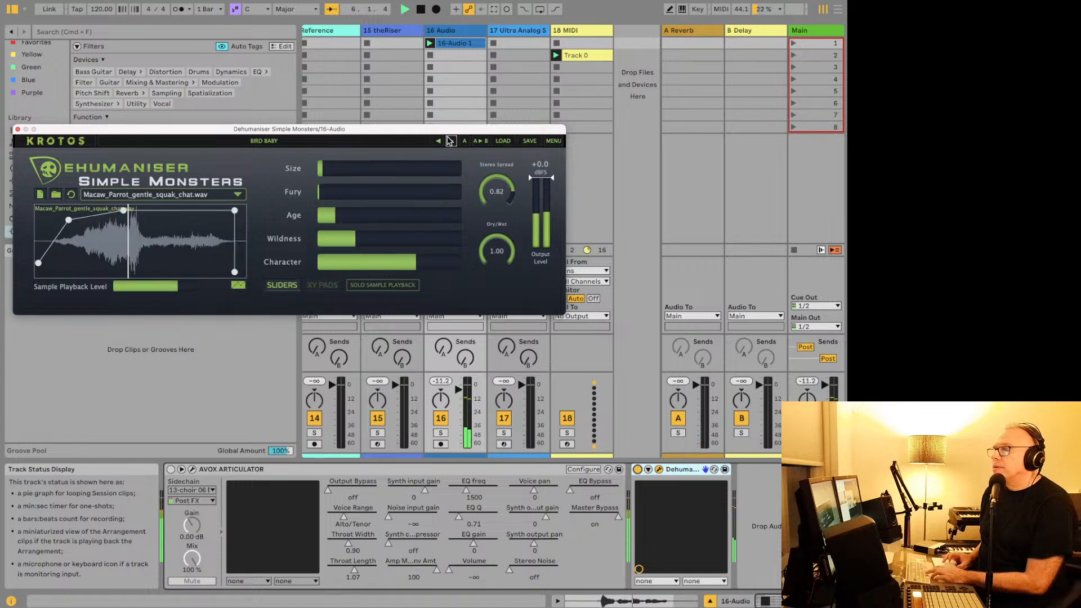
{"action": "left_click", "coordinate": [450, 140]}
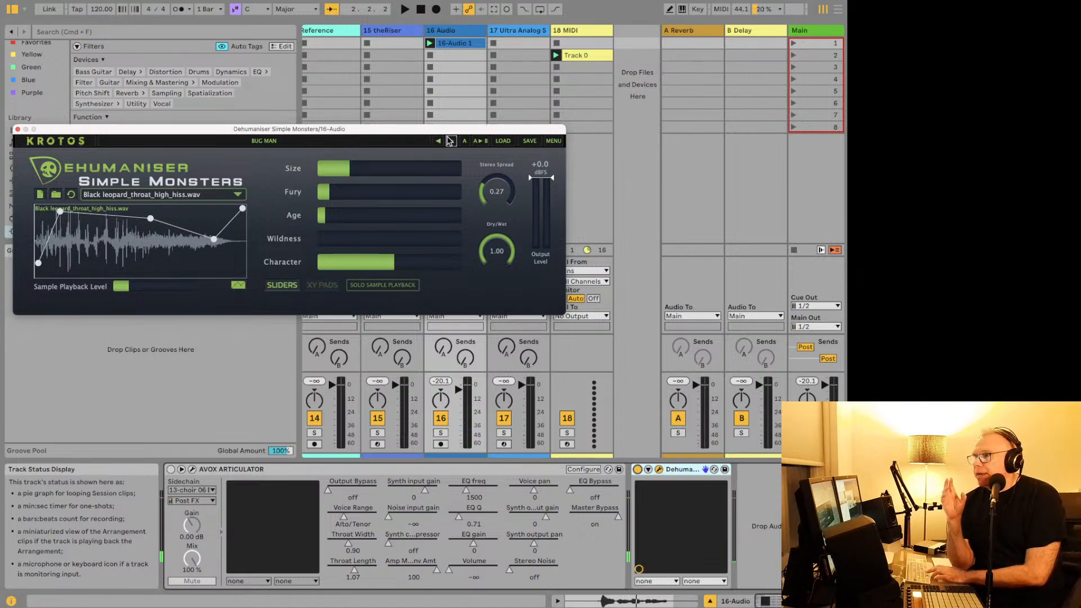
Step: Arm the 16 Audio track, record a new voice clip in its third slot and play it back
{"action": "left_click", "coordinate": [442, 444]}
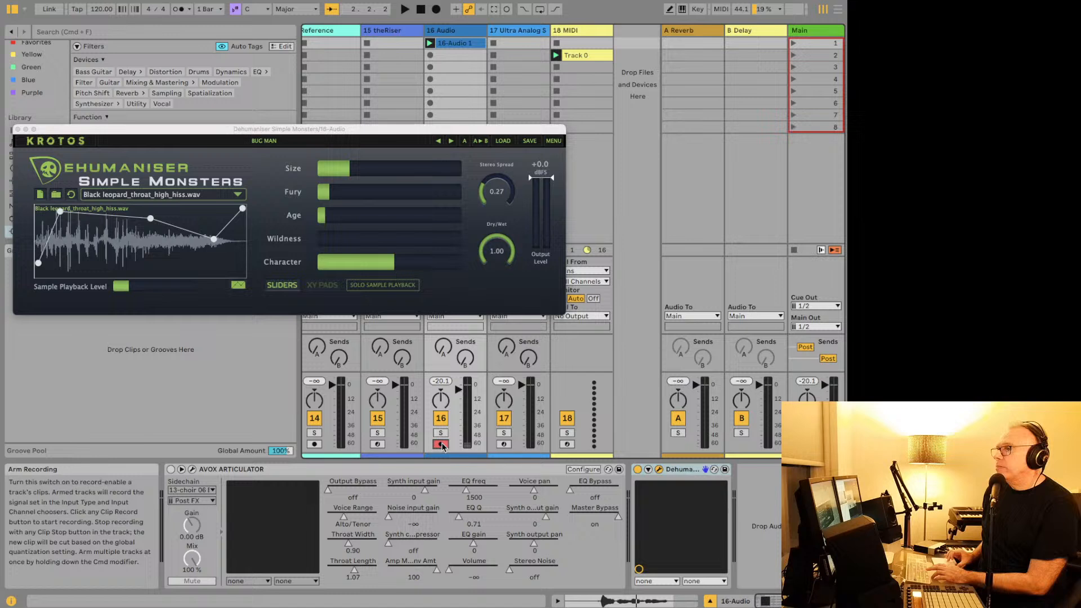
{"action": "left_click", "coordinate": [431, 67]}
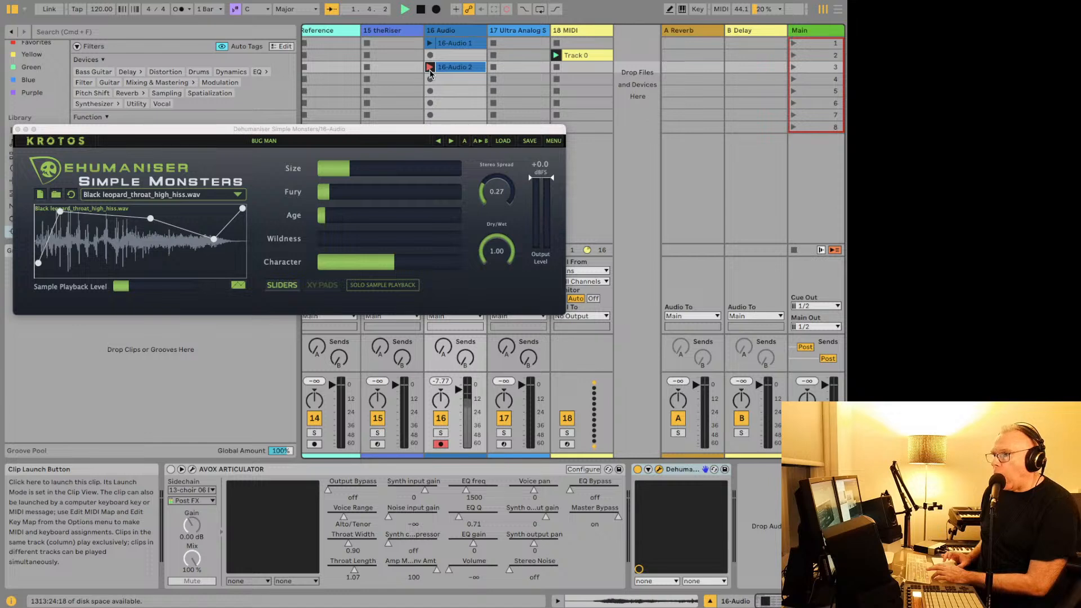
{"action": "left_click", "coordinate": [430, 67]}
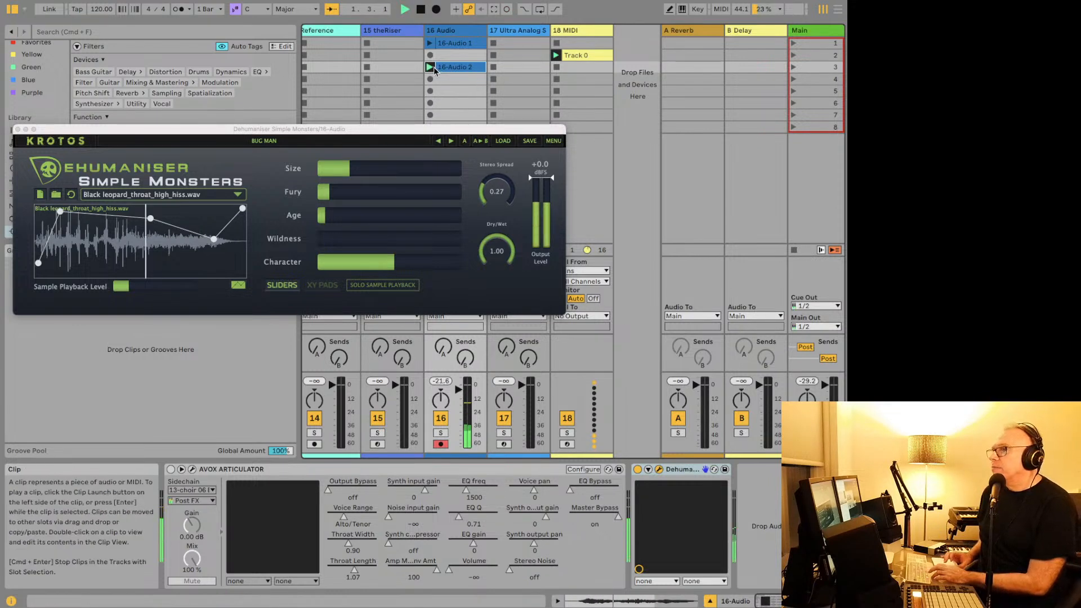
Step: Audition the Dialogue presets Cute Creature, Elephant Man and Little Goblin on the newly recorded clip
{"action": "left_click", "coordinate": [364, 142]}
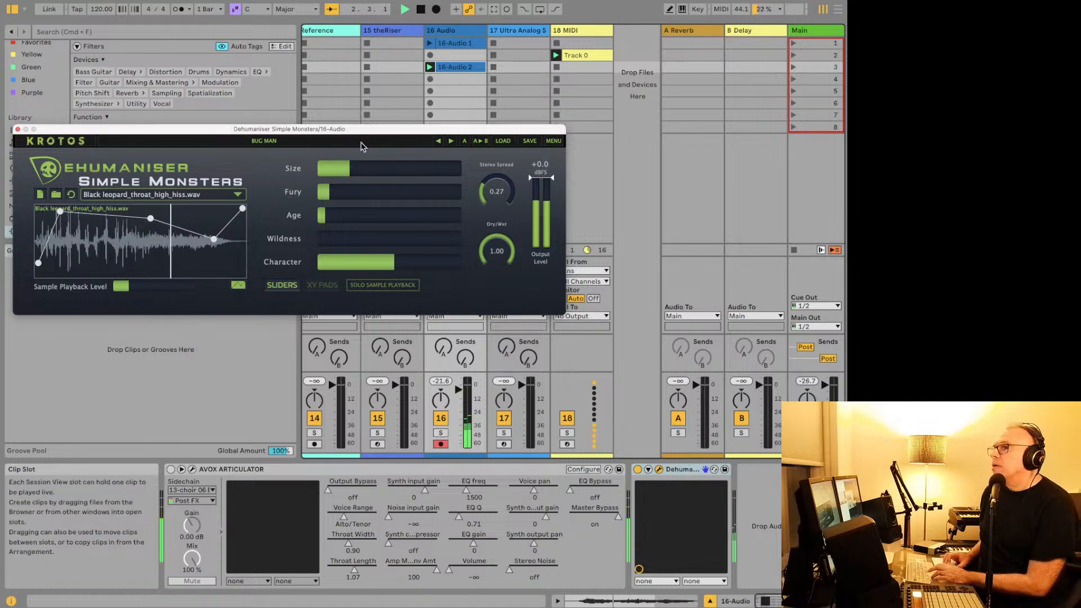
{"action": "mouse_move", "coordinate": [304, 170]}
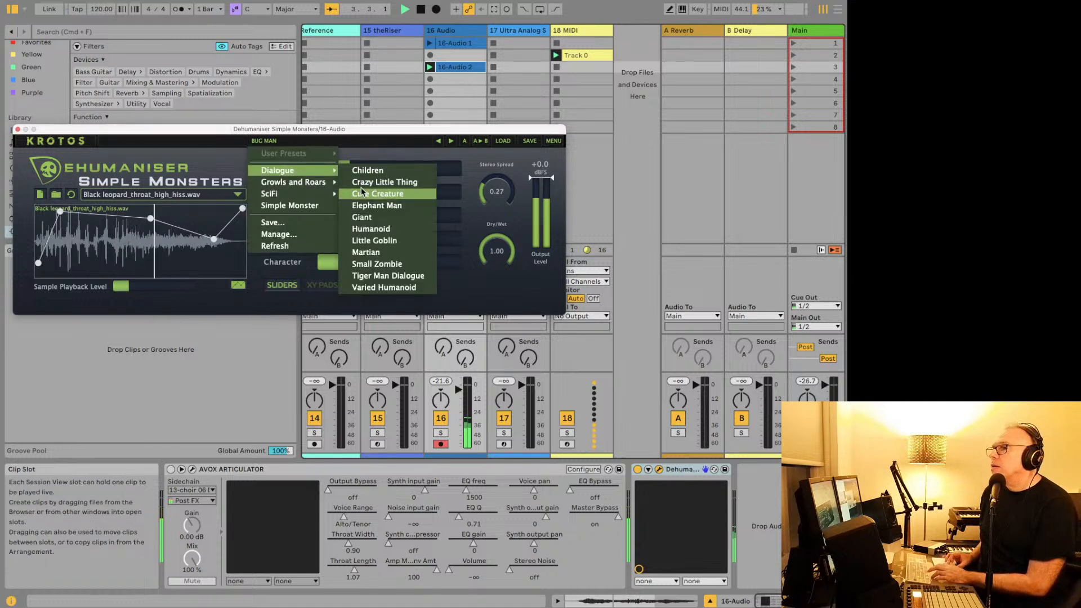
{"action": "left_click", "coordinate": [361, 192]}
{"action": "left_click", "coordinate": [451, 141]}
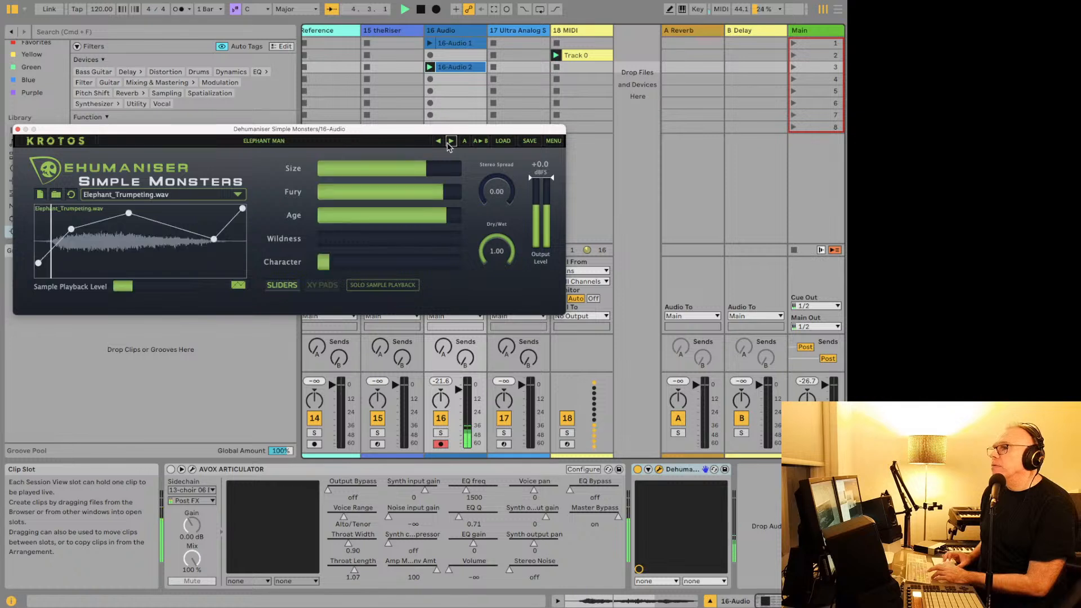
{"action": "left_click", "coordinate": [364, 142]}
{"action": "mouse_move", "coordinate": [327, 170]}
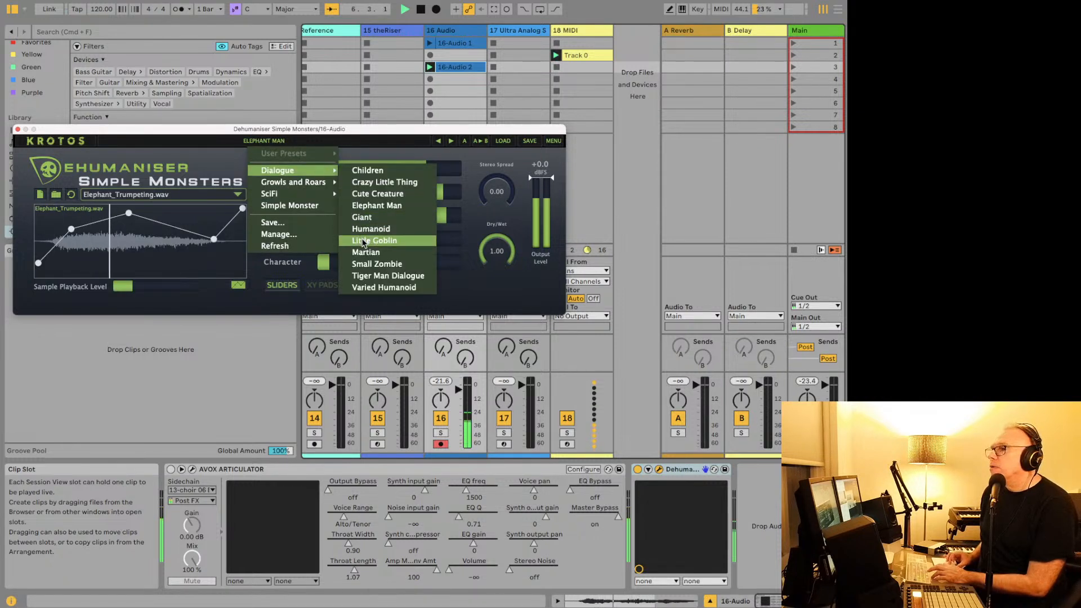
{"action": "left_click", "coordinate": [363, 241]}
Step: Raise the 16 Audio track's volume and play the recorded clip through the Martian preset
{"action": "left_click", "coordinate": [310, 142]}
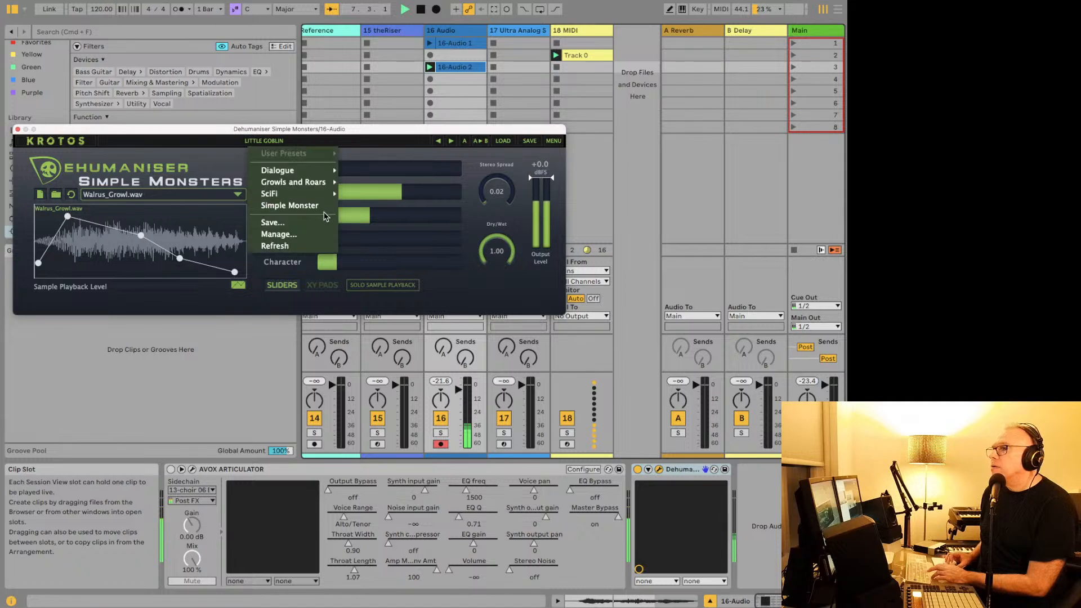
{"action": "mouse_move", "coordinate": [318, 176]}
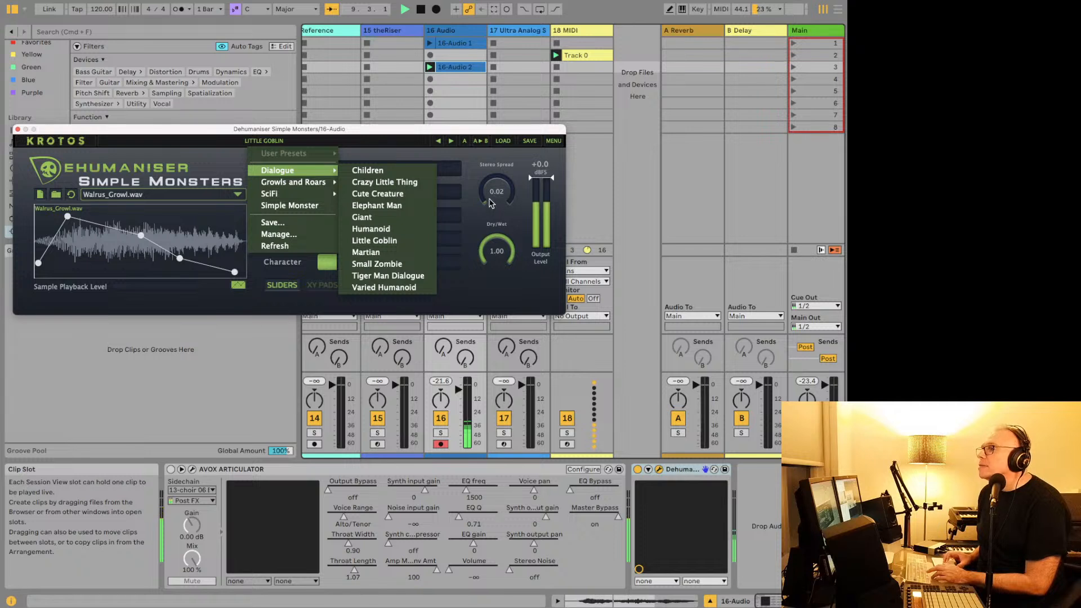
{"action": "left_click", "coordinate": [459, 390]}
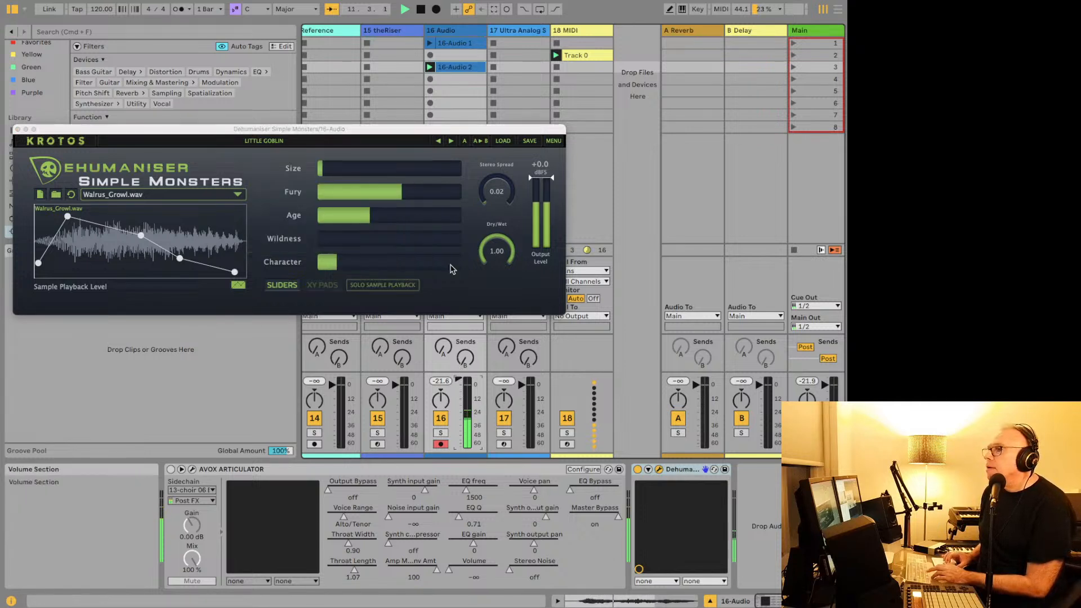
{"action": "left_click", "coordinate": [450, 141]}
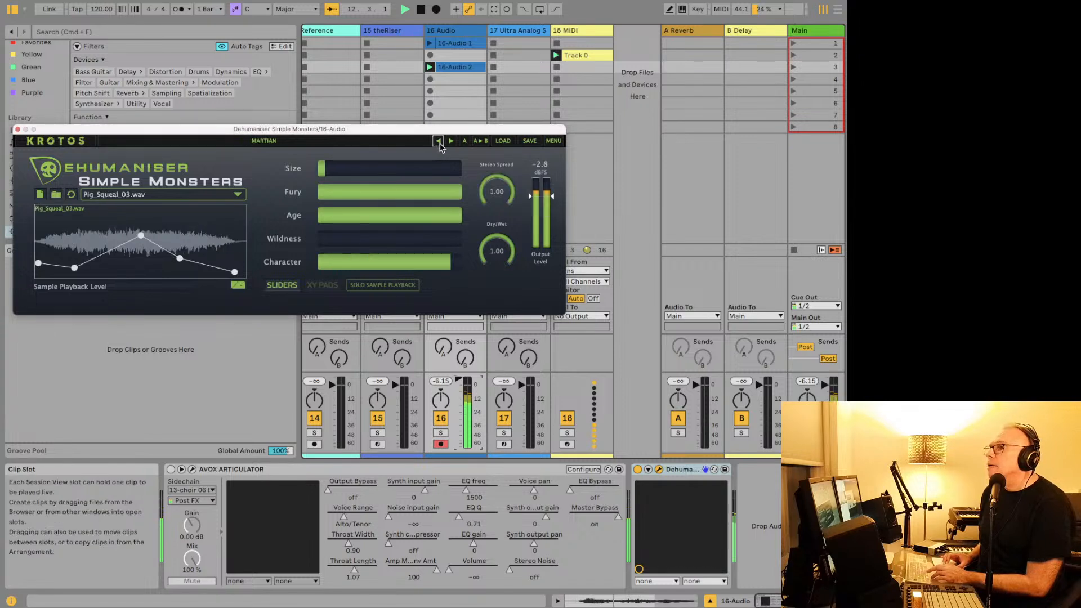
Step: Audition the Dialogue presets Small Zombie and Tiger Man Dialogue on the recorded clip
{"action": "left_click", "coordinate": [365, 146]}
{"action": "mouse_move", "coordinate": [279, 170]}
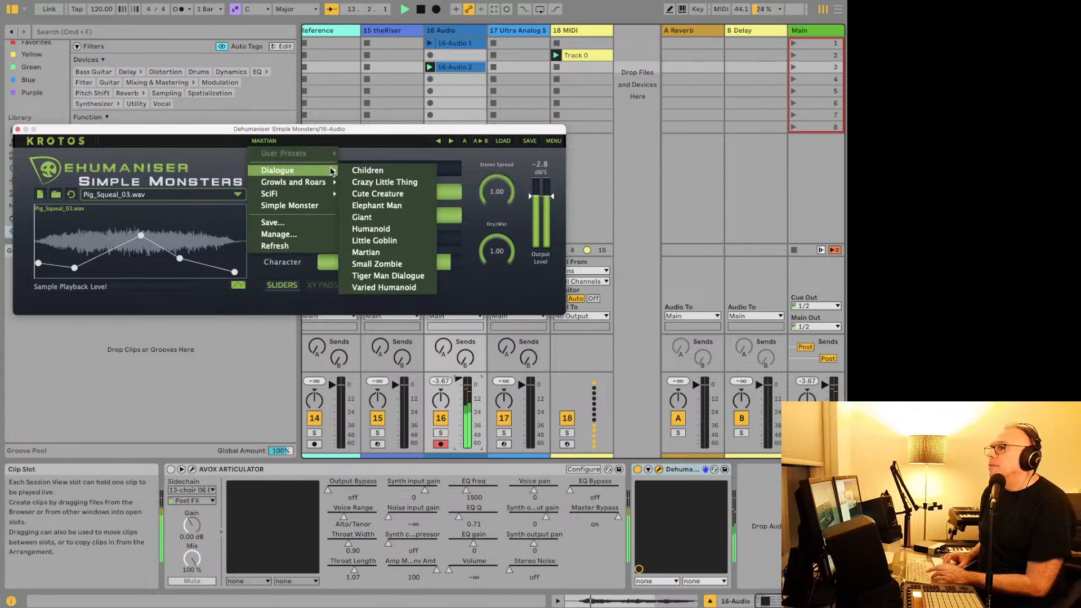
{"action": "left_click", "coordinate": [376, 265]}
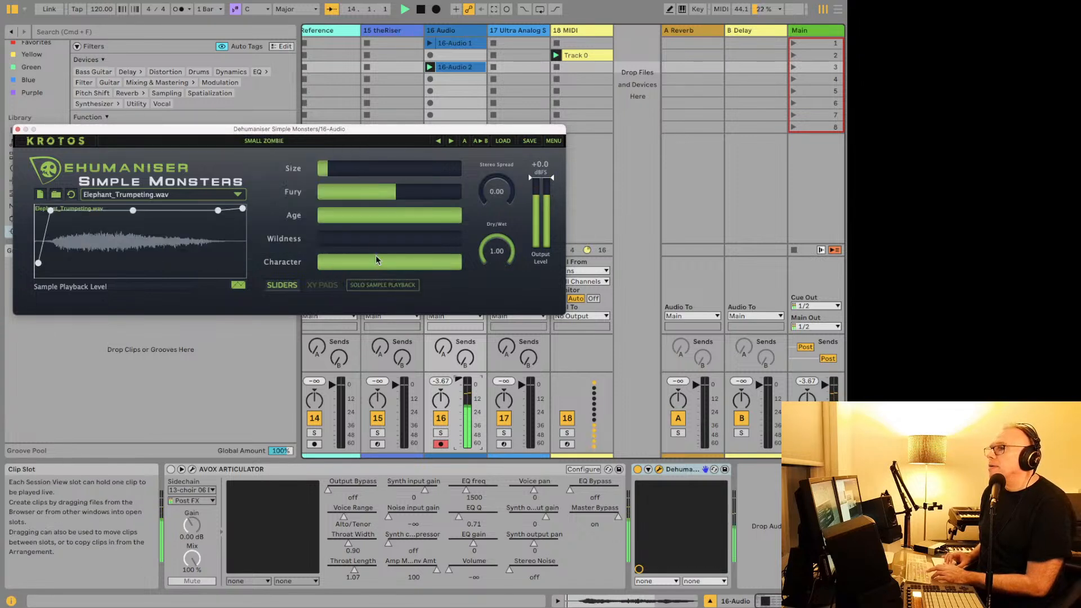
{"action": "left_click", "coordinate": [452, 141]}
Step: Audition the Growls and Roars presets from Angry Creep through Angry Giant, Bird Baby and Bug Man to Cave Freak
{"action": "left_click", "coordinate": [347, 143]}
{"action": "mouse_move", "coordinate": [322, 187]}
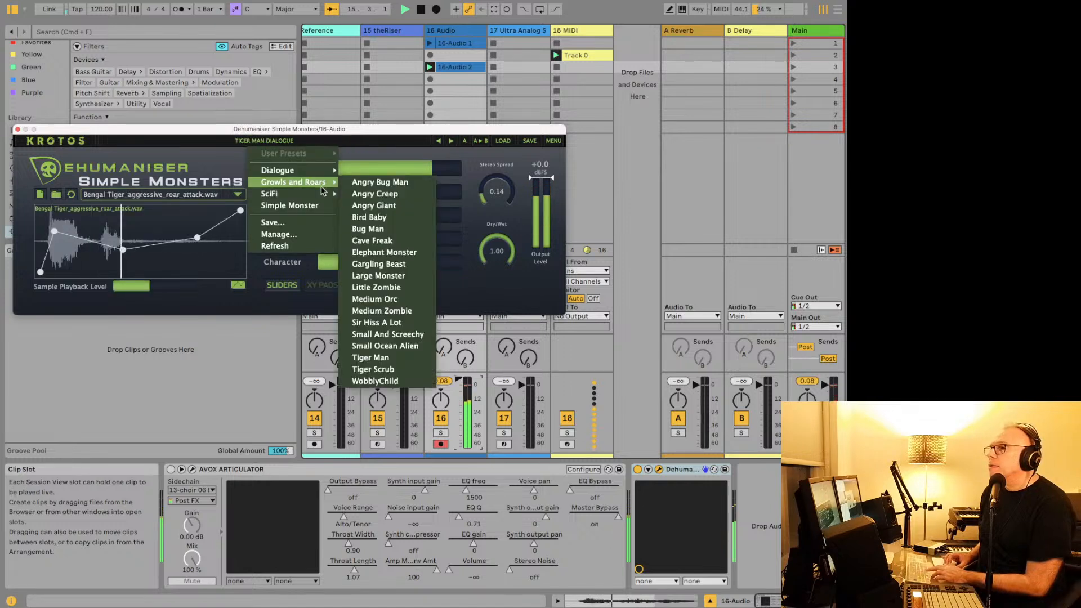
{"action": "left_click", "coordinate": [353, 194]}
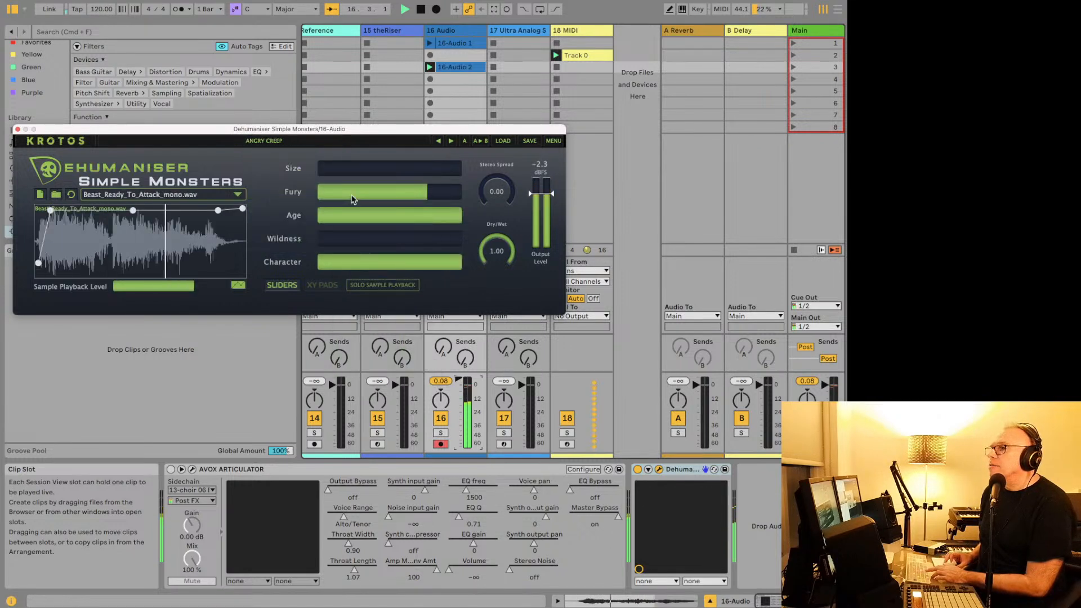
{"action": "left_click", "coordinate": [451, 141]}
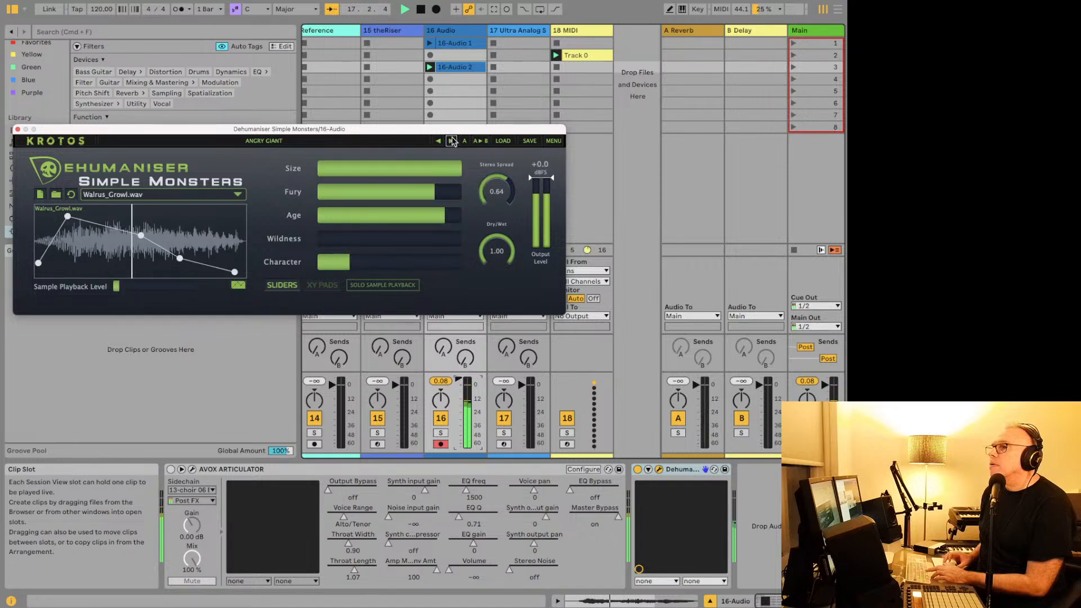
{"action": "left_click", "coordinate": [451, 141]}
{"action": "left_click", "coordinate": [452, 141]}
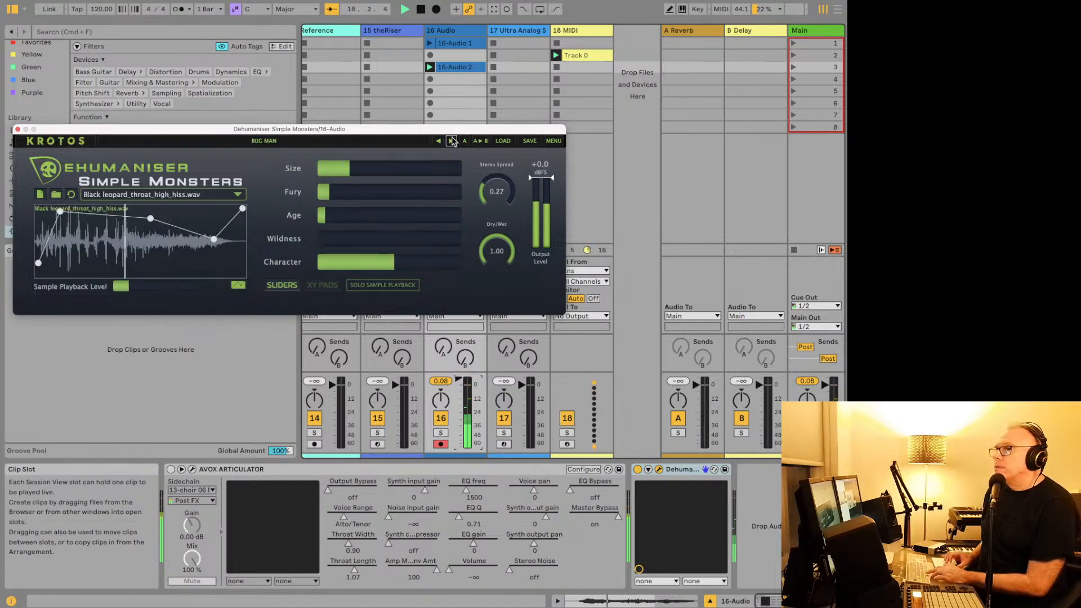
{"action": "left_click", "coordinate": [452, 141]}
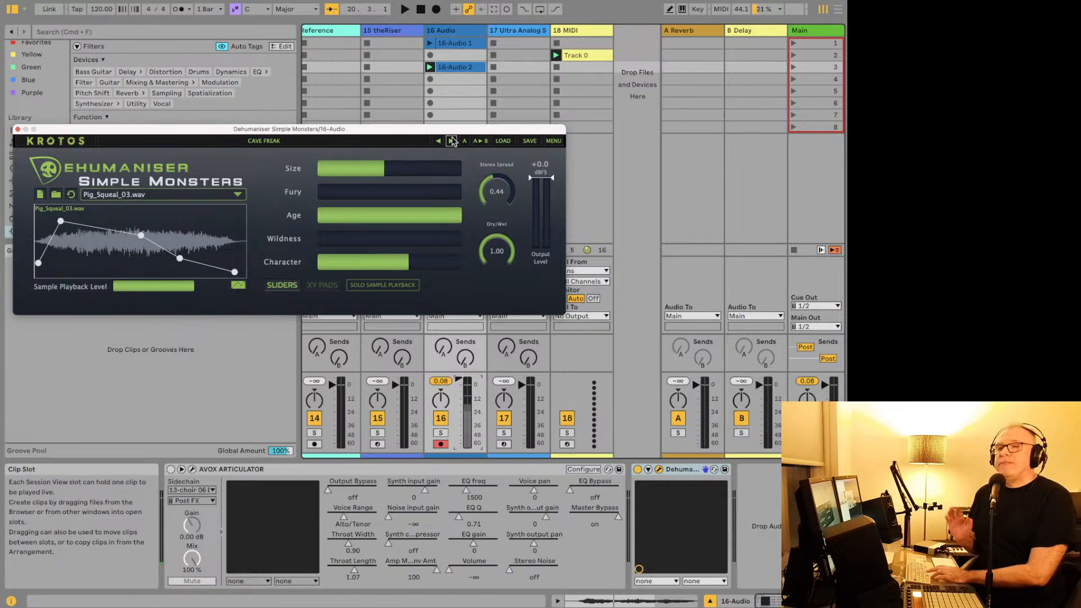
Step: Play the recorded clip through the Elephant Monster preset, stop playback and close the Dehumaniser Simple Monsters window
{"action": "key", "text": "space"}
{"action": "left_click", "coordinate": [452, 141]}
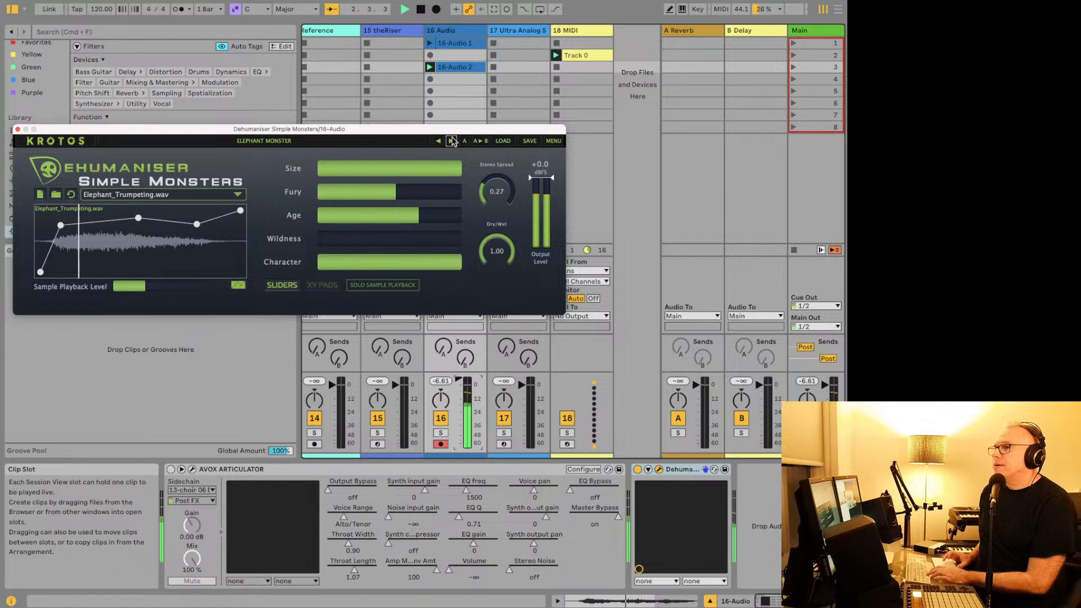
{"action": "key", "text": "space"}
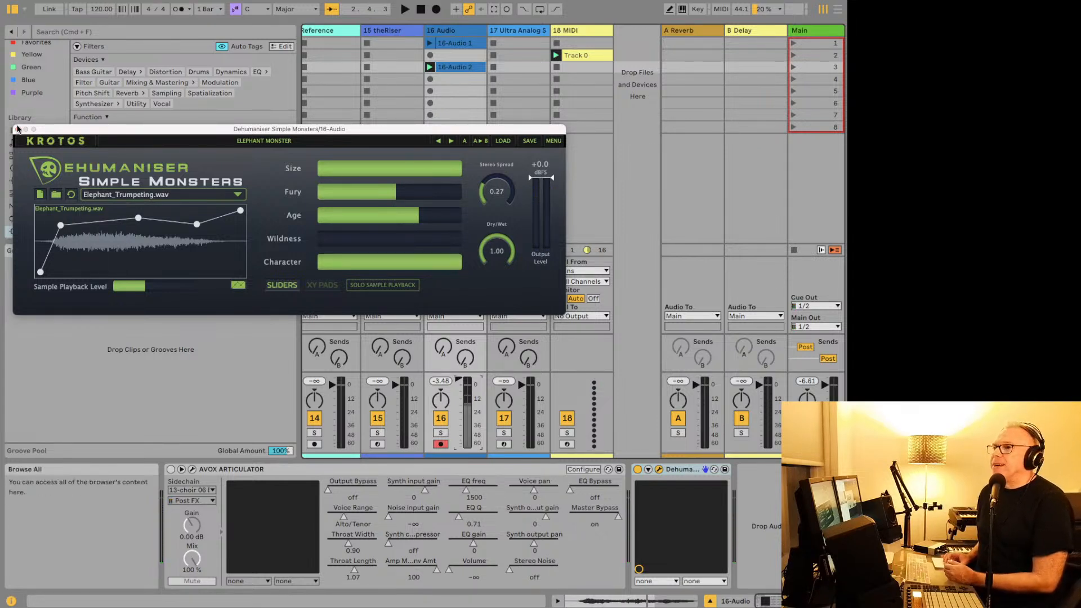
{"action": "left_click", "coordinate": [17, 129]}
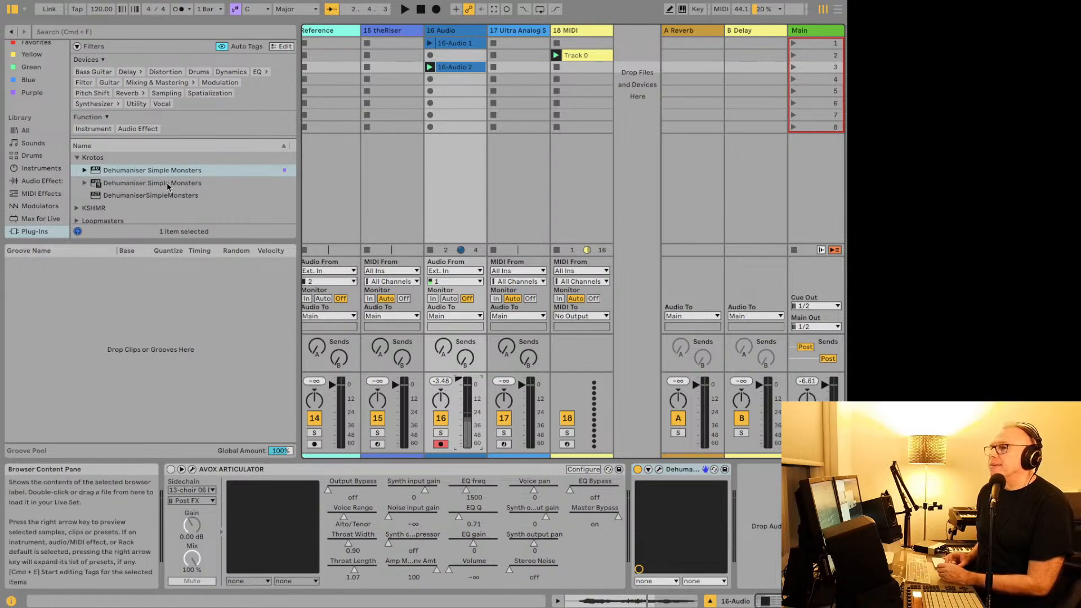
Step: Load KSHMR Essentials Kick from the plug-in list and move it from the 16 Audio track to the kick track
{"action": "scroll", "coordinate": [167, 182], "scroll_direction": "down", "scroll_amount": 1}
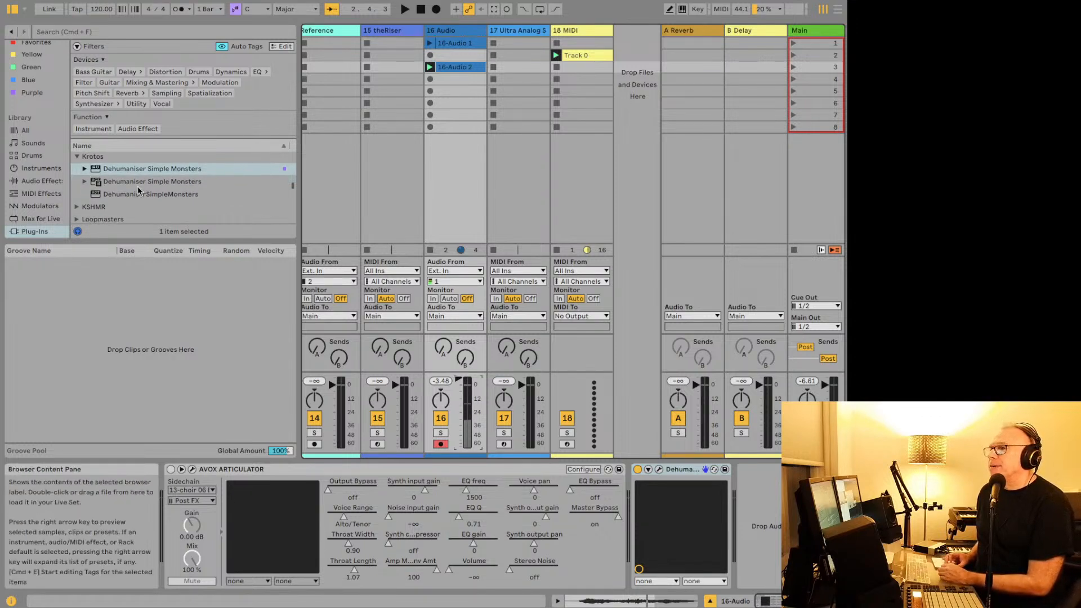
{"action": "scroll", "coordinate": [138, 186], "scroll_direction": "down", "scroll_amount": 2}
{"action": "left_click", "coordinate": [78, 194]}
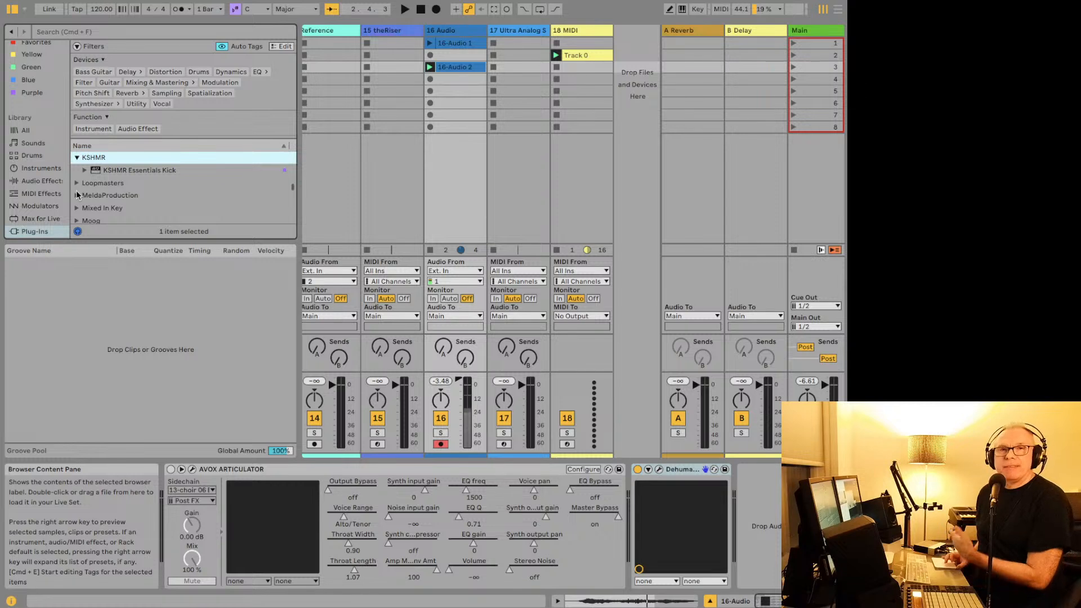
{"action": "double_click", "coordinate": [105, 173]}
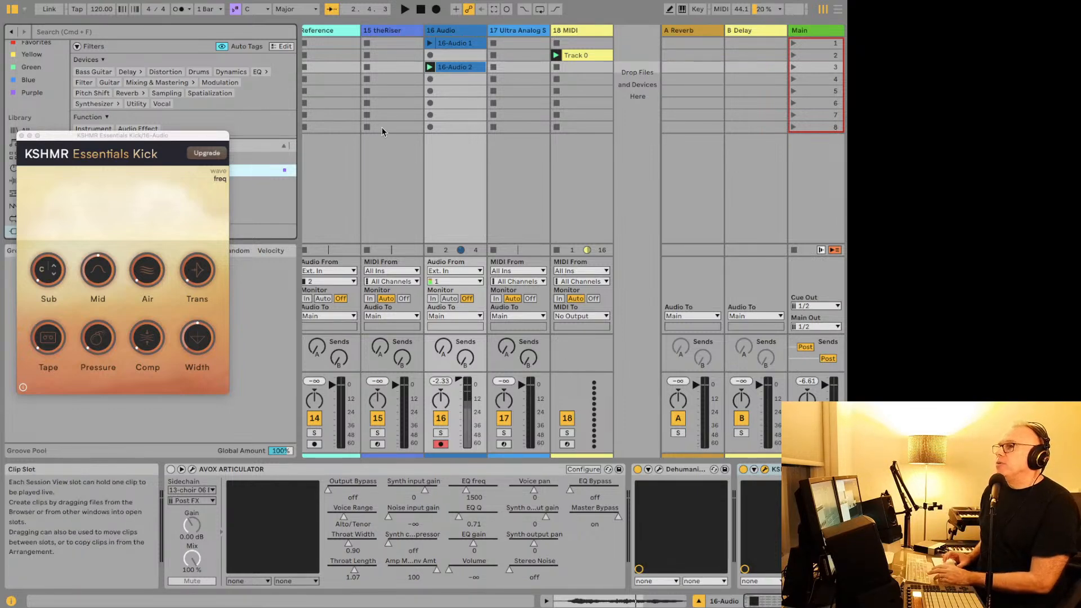
{"action": "scroll", "coordinate": [380, 127], "scroll_direction": "left", "scroll_amount": 10}
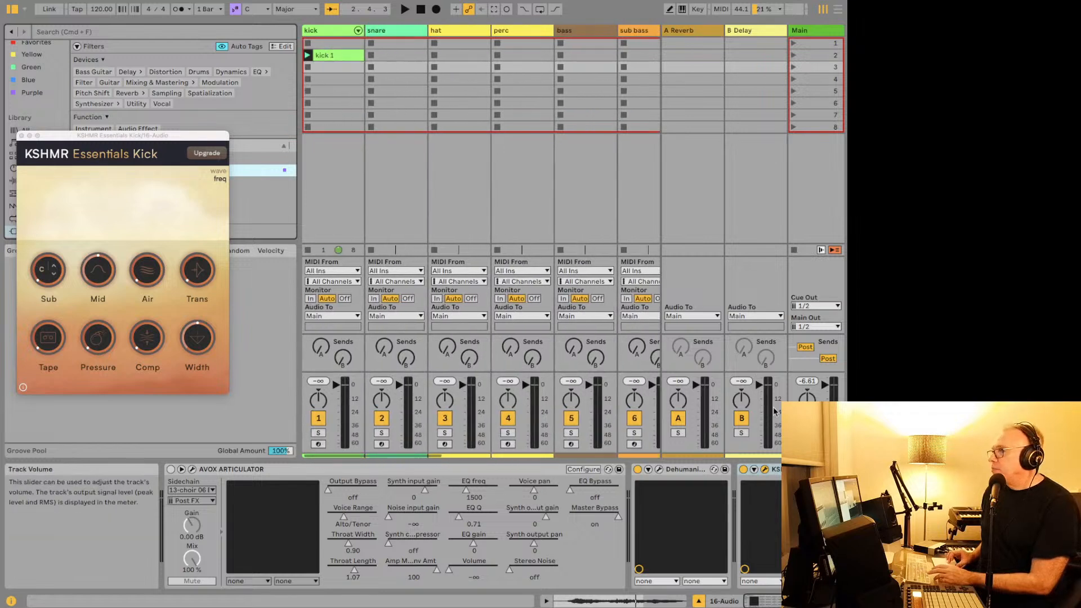
{"action": "left_click", "coordinate": [342, 190]}
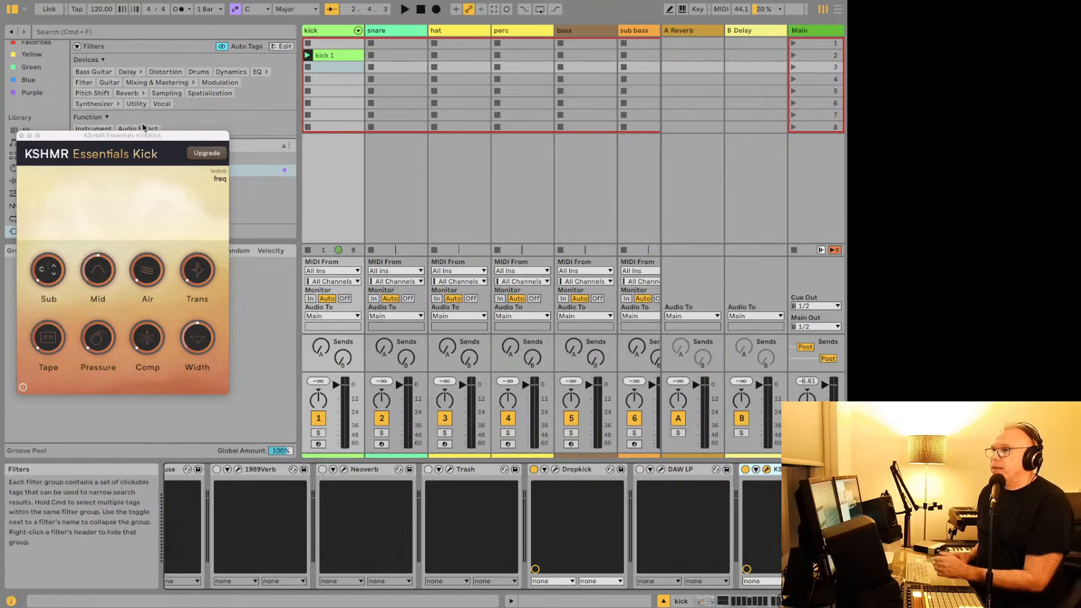
Step: Close the KSHMR Essentials Kick window and load the 707 Core Kit drum rack on the kick track
{"action": "left_click", "coordinate": [73, 35]}
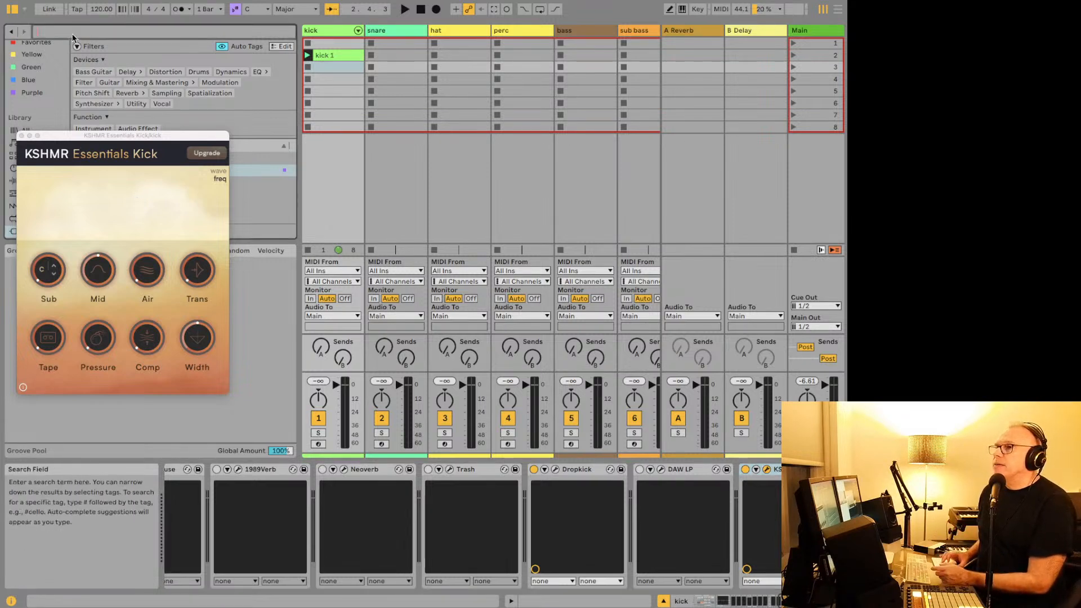
{"action": "left_click", "coordinate": [22, 135]}
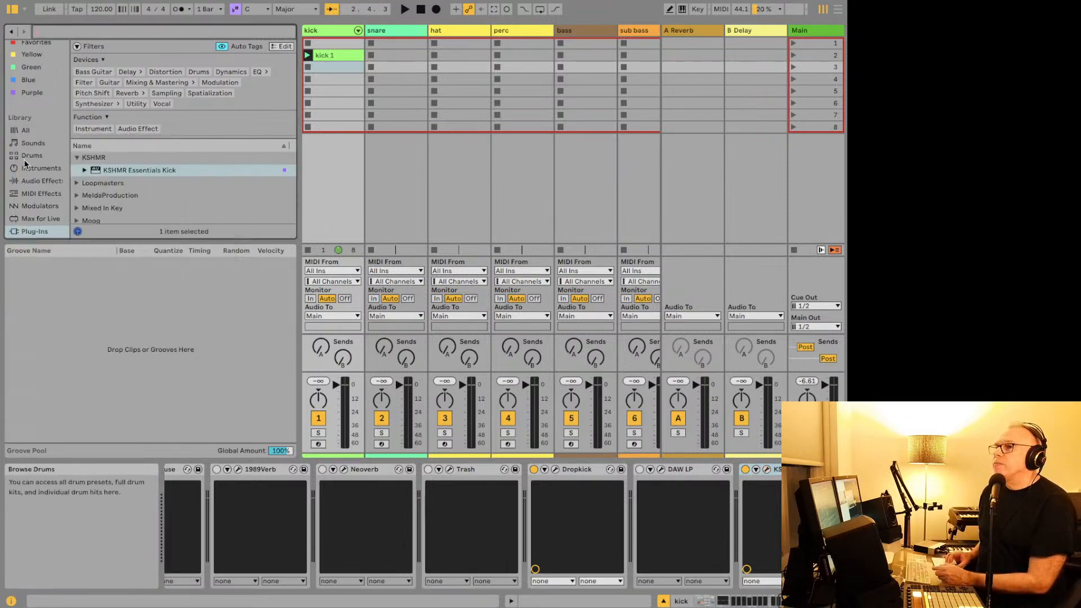
{"action": "left_click", "coordinate": [26, 158]}
{"action": "double_click", "coordinate": [112, 197]}
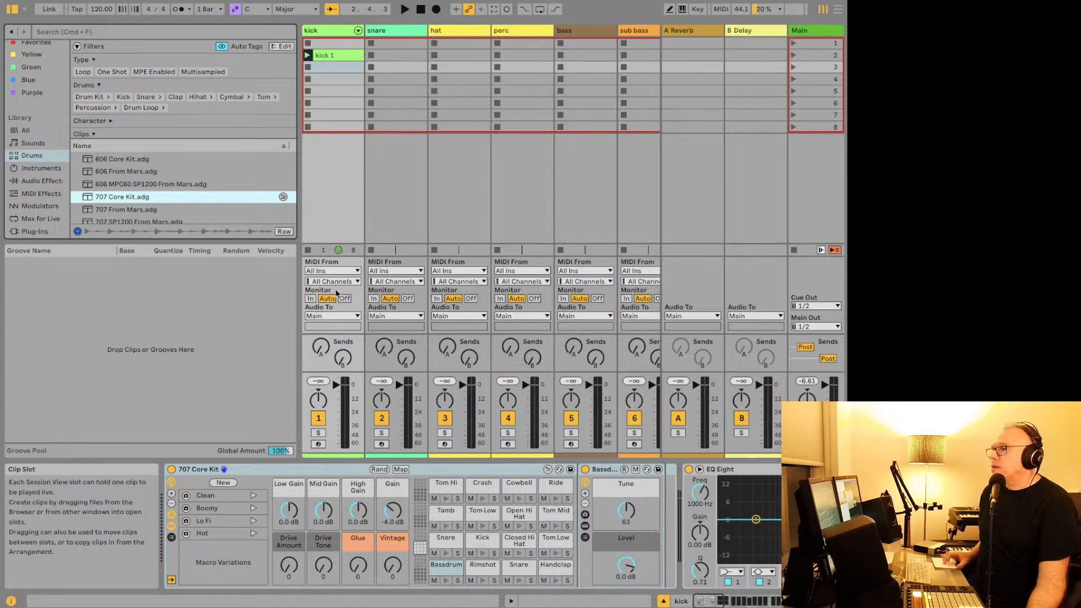
Step: Arm the kick track for playing and open the KSHMR Essentials Kick window from its device chain
{"action": "left_click", "coordinate": [318, 445]}
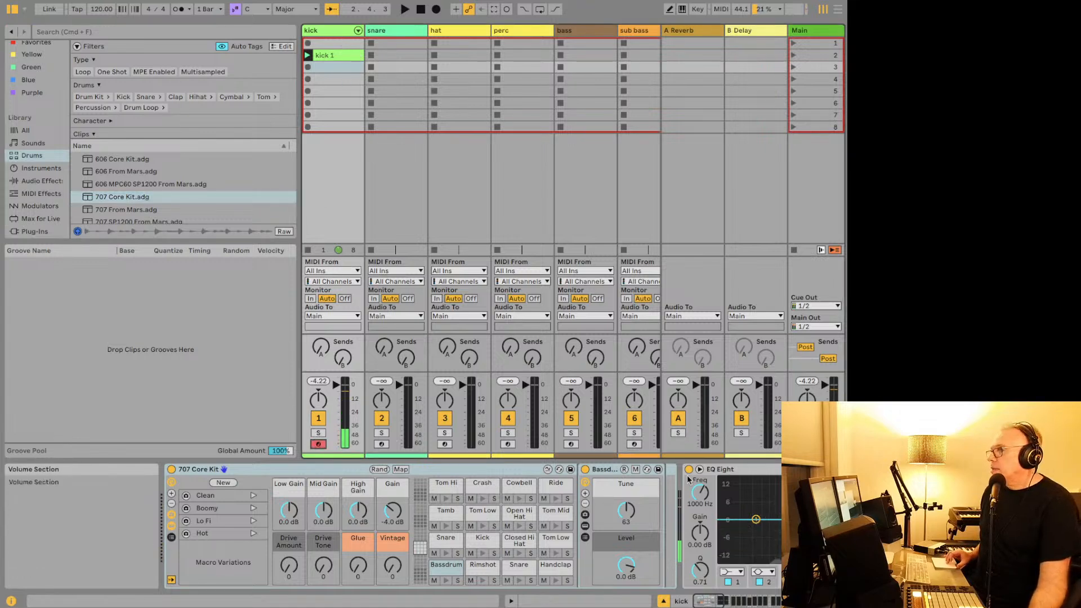
{"action": "scroll", "coordinate": [697, 483], "scroll_direction": "right", "scroll_amount": 10}
{"action": "scroll", "coordinate": [697, 483], "scroll_direction": "right", "scroll_amount": 8}
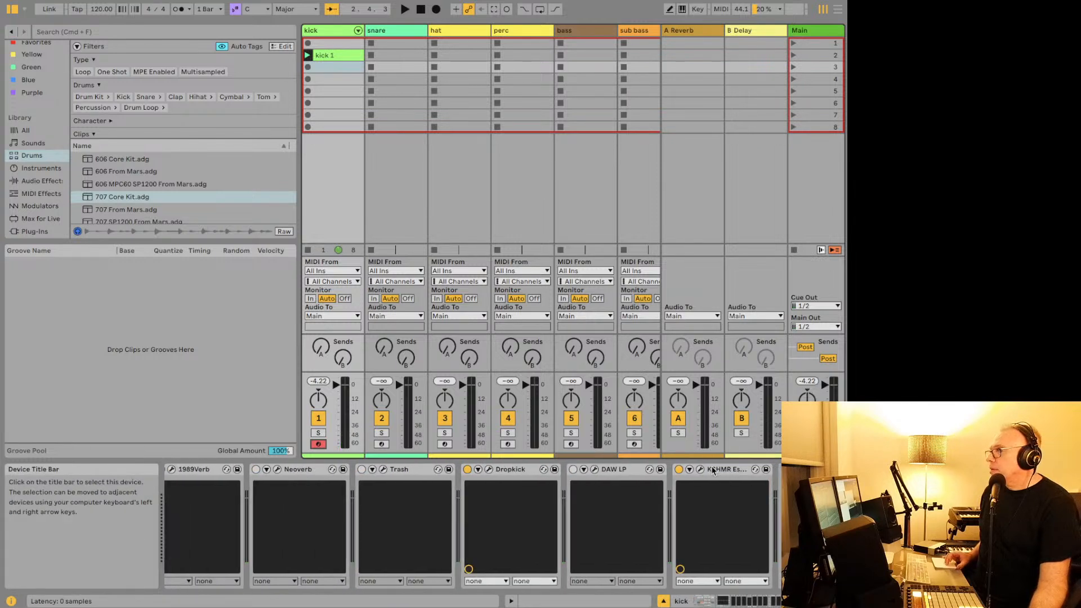
{"action": "left_click", "coordinate": [700, 469]}
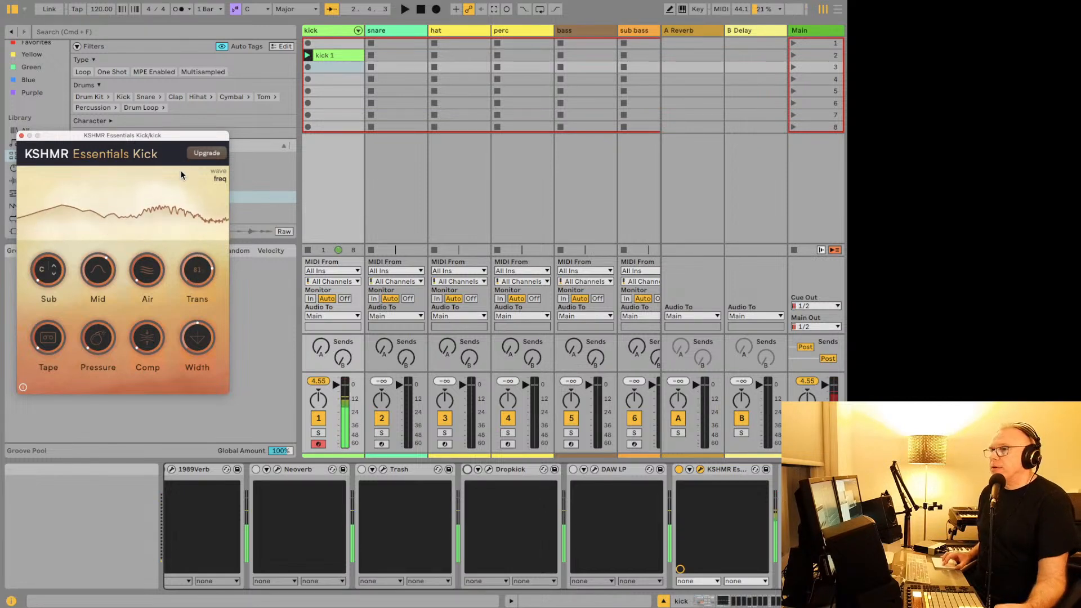
Step: Adjust the Tape, Pressure and Comp knobs of KSHMR Essentials Kick while playing the kick, and close its window
{"action": "left_click_drag", "start_coordinate": [57, 322], "coordinate": [53, 308]}
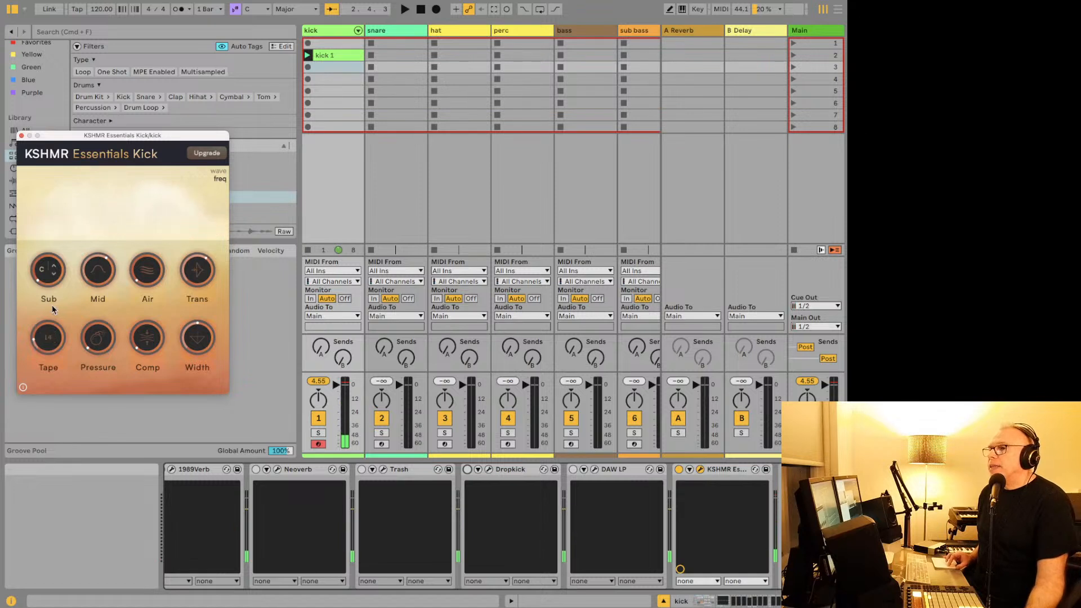
{"action": "left_click_drag", "start_coordinate": [97, 338], "coordinate": [94, 322]}
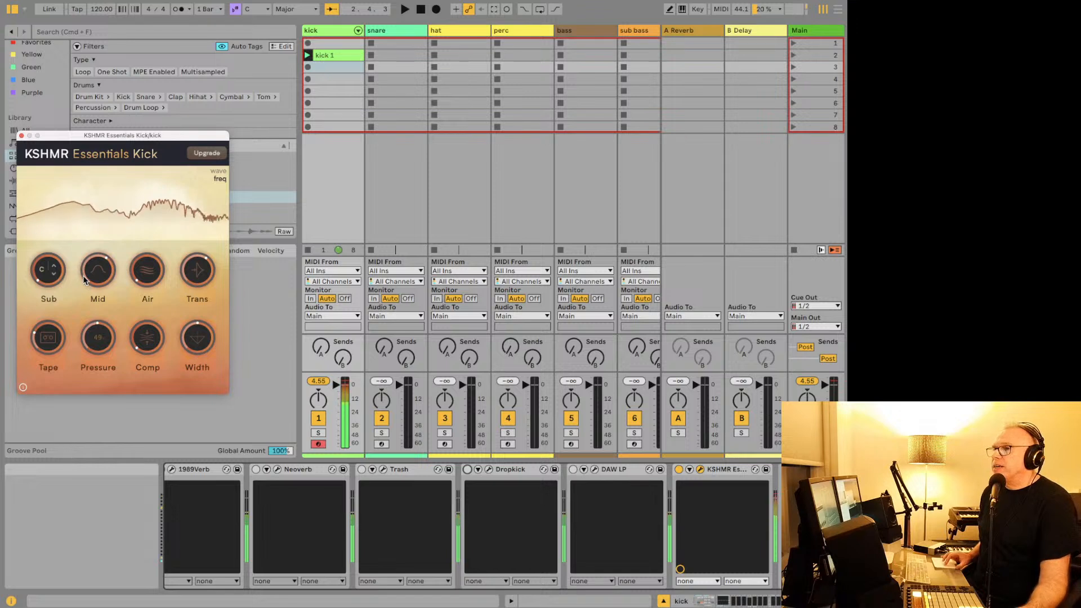
{"action": "mouse_move", "coordinate": [83, 271]}
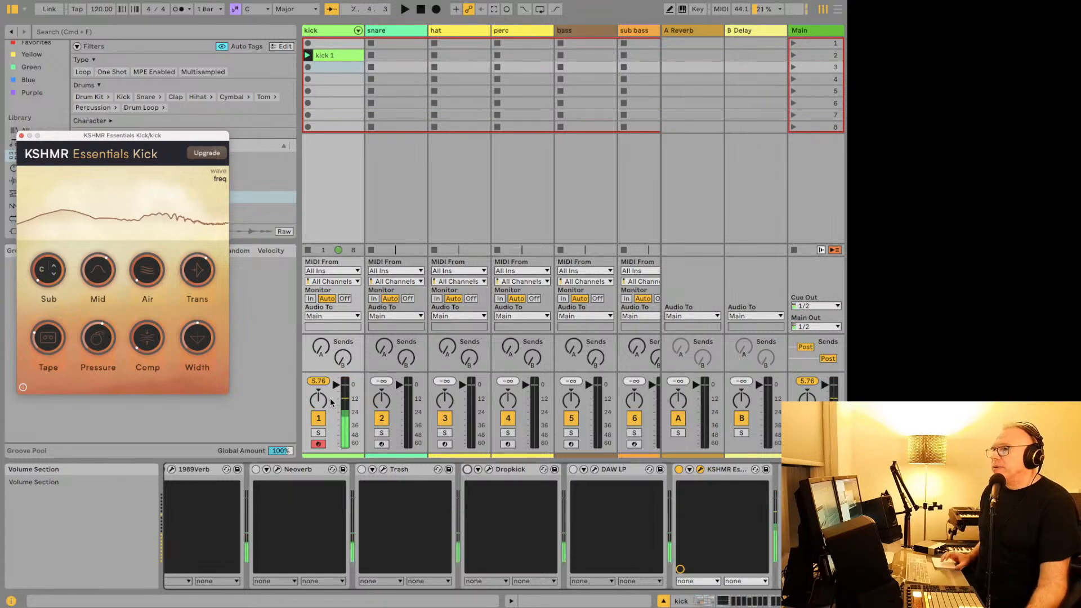
{"action": "mouse_move", "coordinate": [157, 326]}
{"action": "left_click_drag", "start_coordinate": [158, 327], "coordinate": [148, 265]}
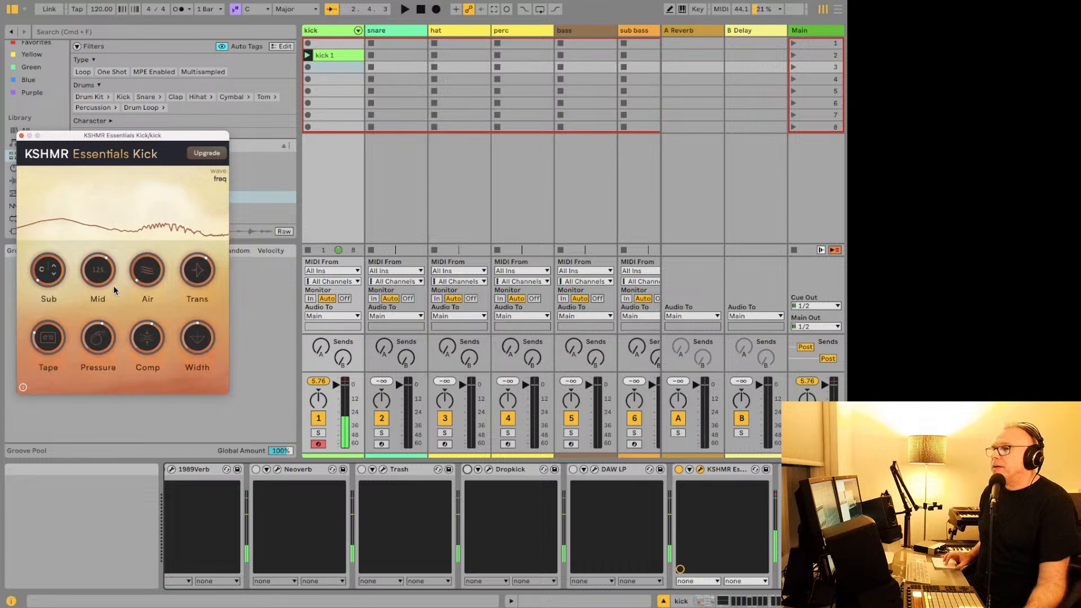
{"action": "left_click_drag", "start_coordinate": [98, 337], "coordinate": [93, 305]}
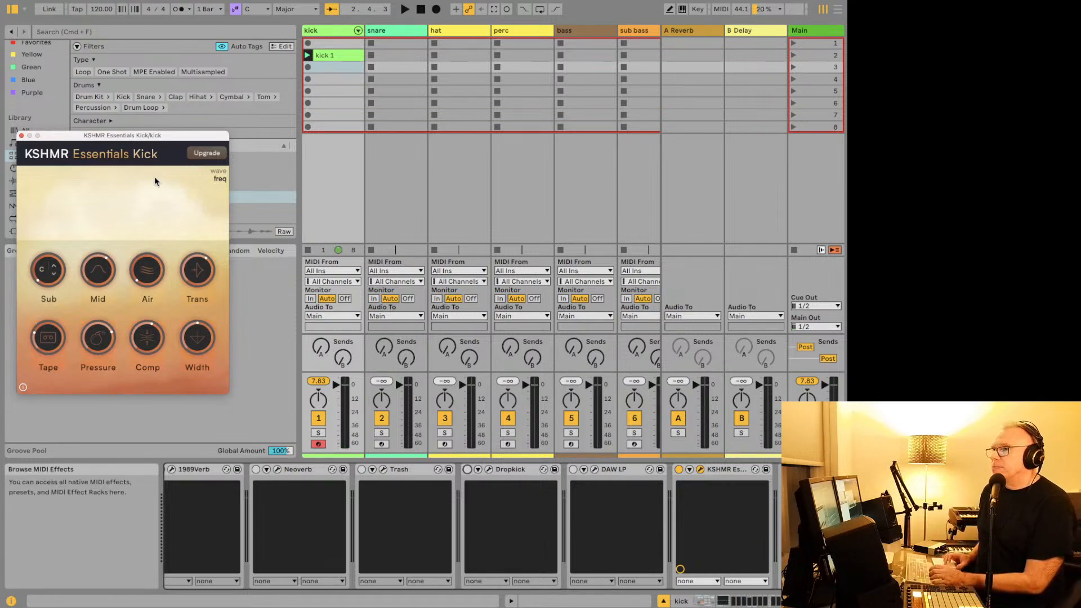
{"action": "left_click", "coordinate": [22, 136]}
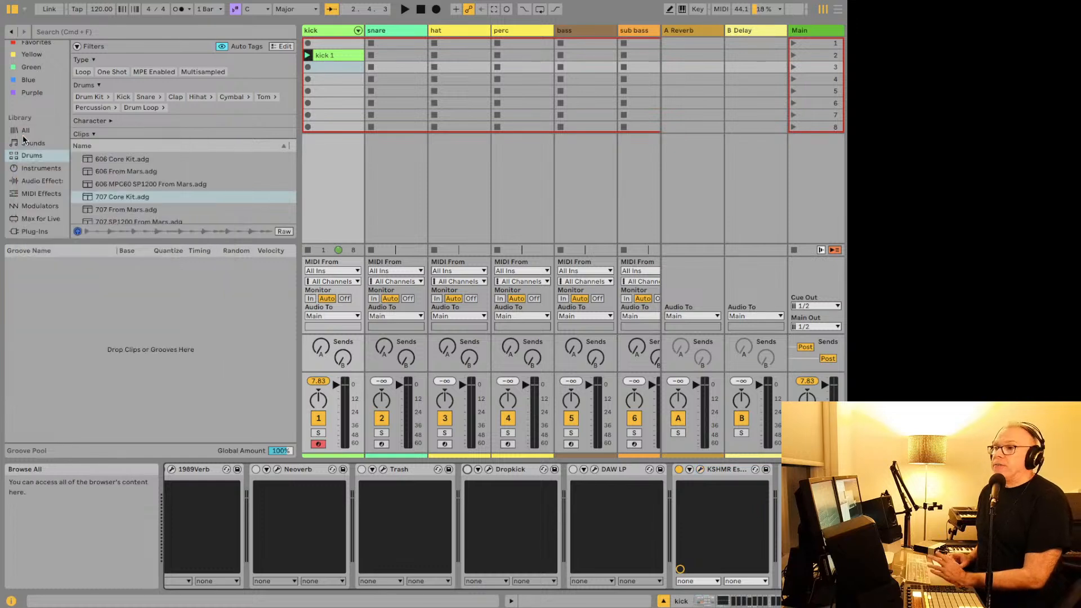
Step: Load Bass Master from the Loopmasters plug-ins onto the kick track and move its window clear of the plug-in list
{"action": "scroll", "coordinate": [56, 205], "scroll_direction": "down", "scroll_amount": 3}
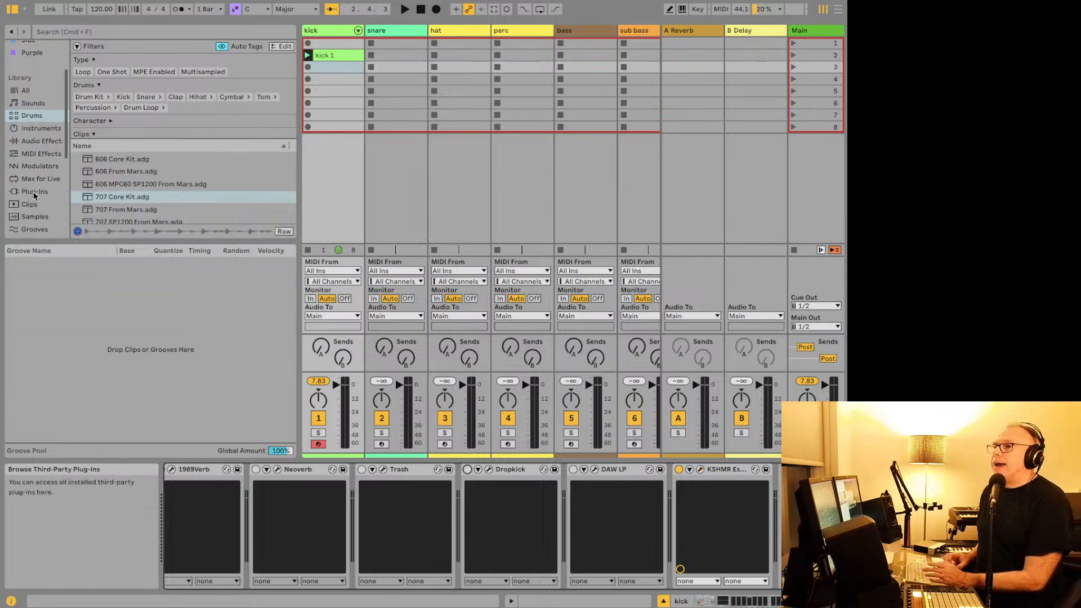
{"action": "left_click", "coordinate": [34, 192]}
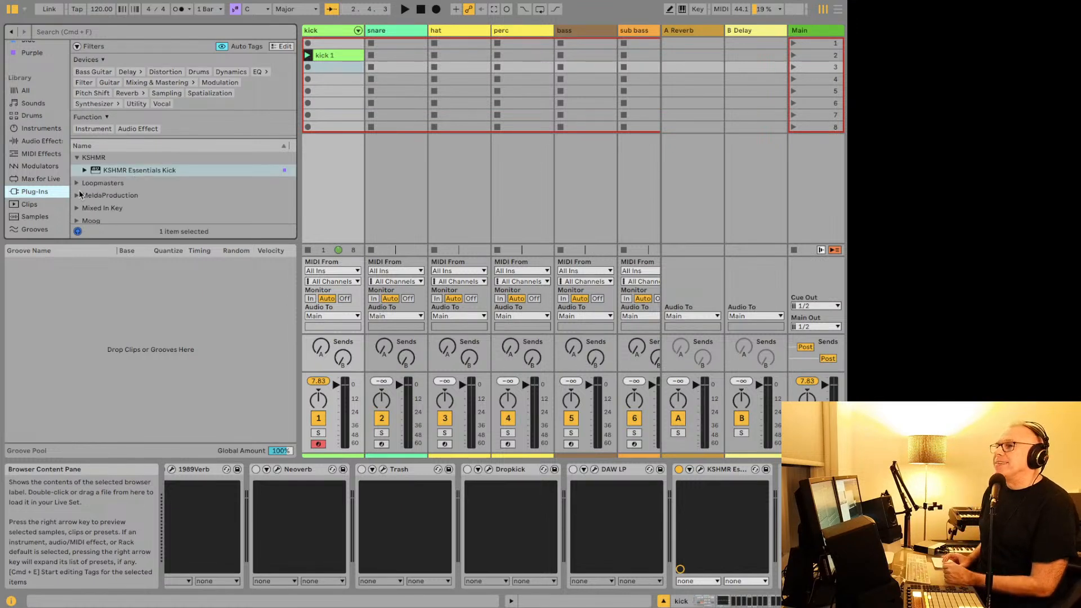
{"action": "left_click", "coordinate": [81, 186]}
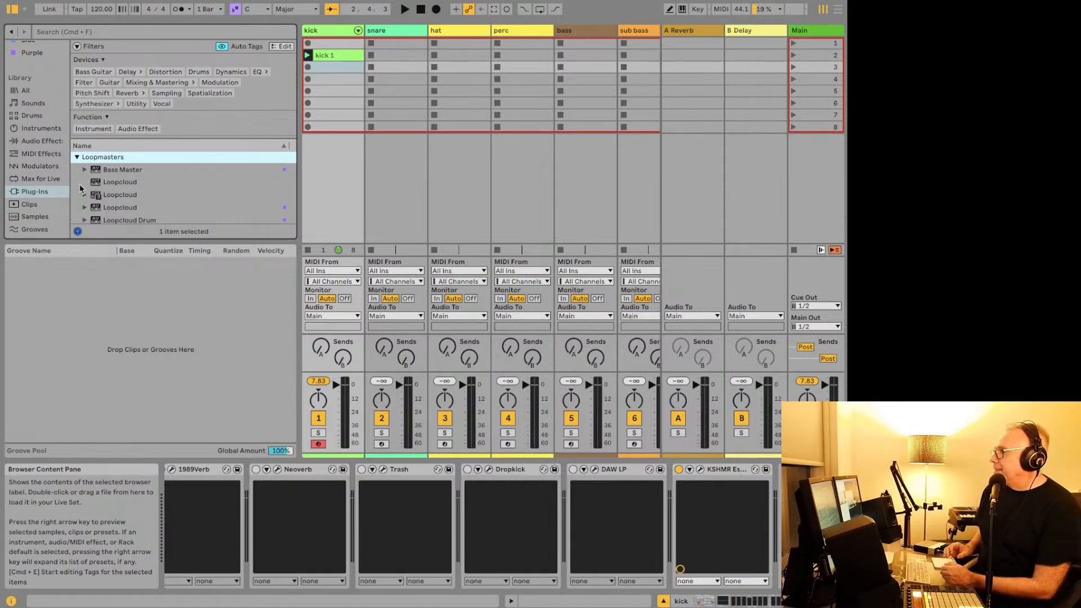
{"action": "left_click", "coordinate": [112, 174]}
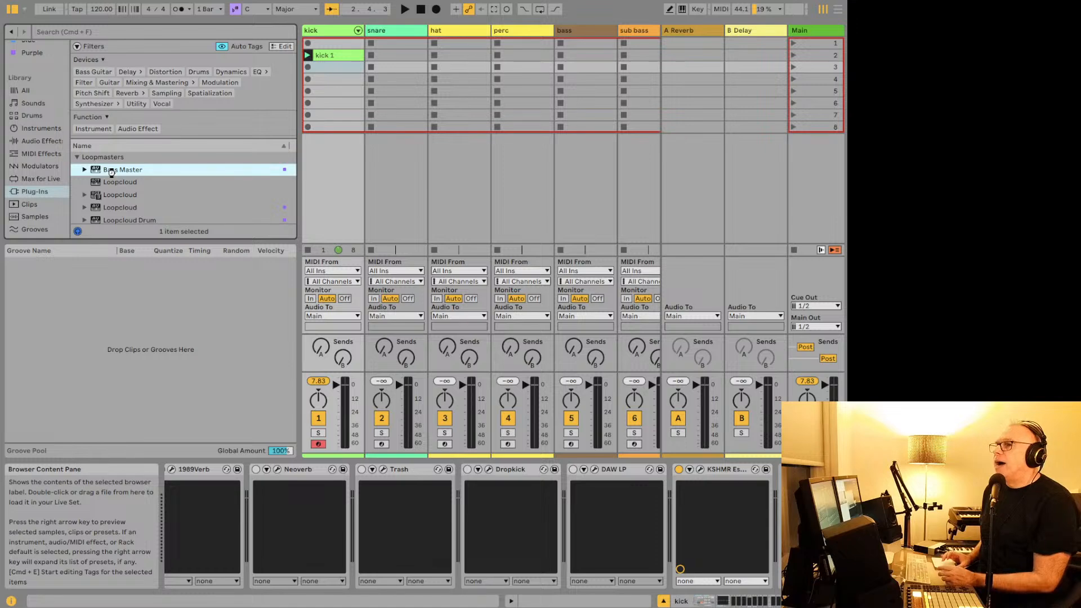
{"action": "double_click", "coordinate": [111, 170]}
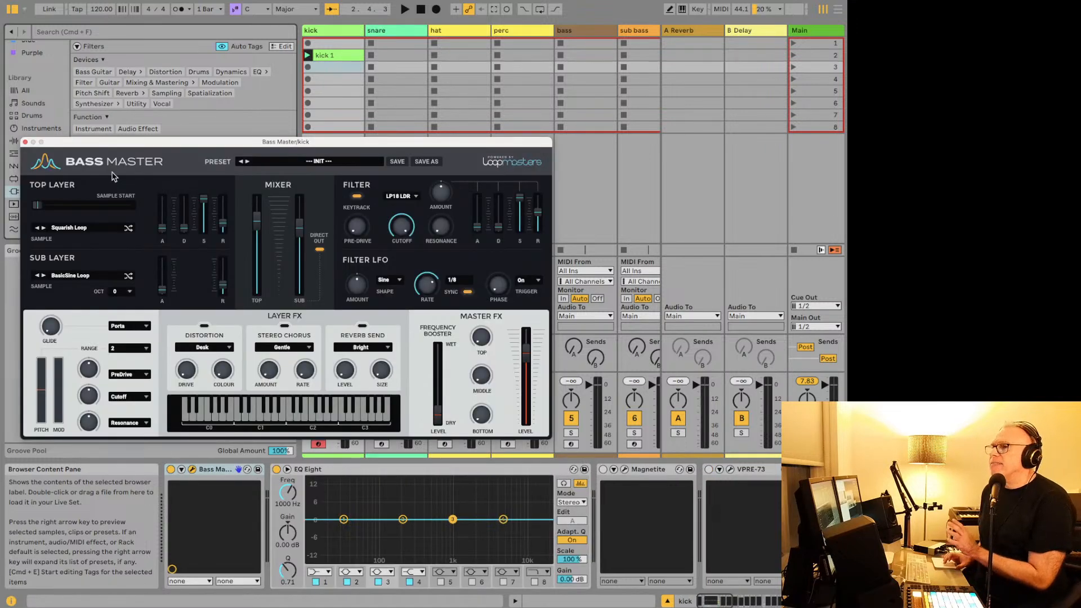
{"action": "left_click_drag", "start_coordinate": [126, 148], "coordinate": [346, 116]}
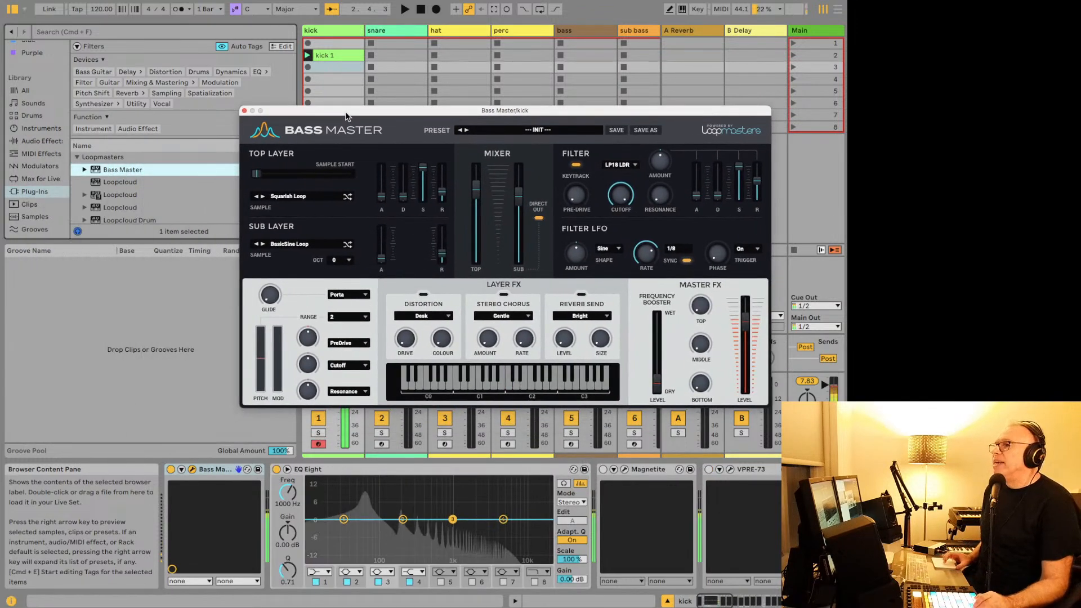
Step: Audition the Bass Master presets from Dub Future through Fast Wobble and Fever to Future Solid
{"action": "left_click", "coordinate": [501, 131]}
{"action": "mouse_move", "coordinate": [501, 210]}
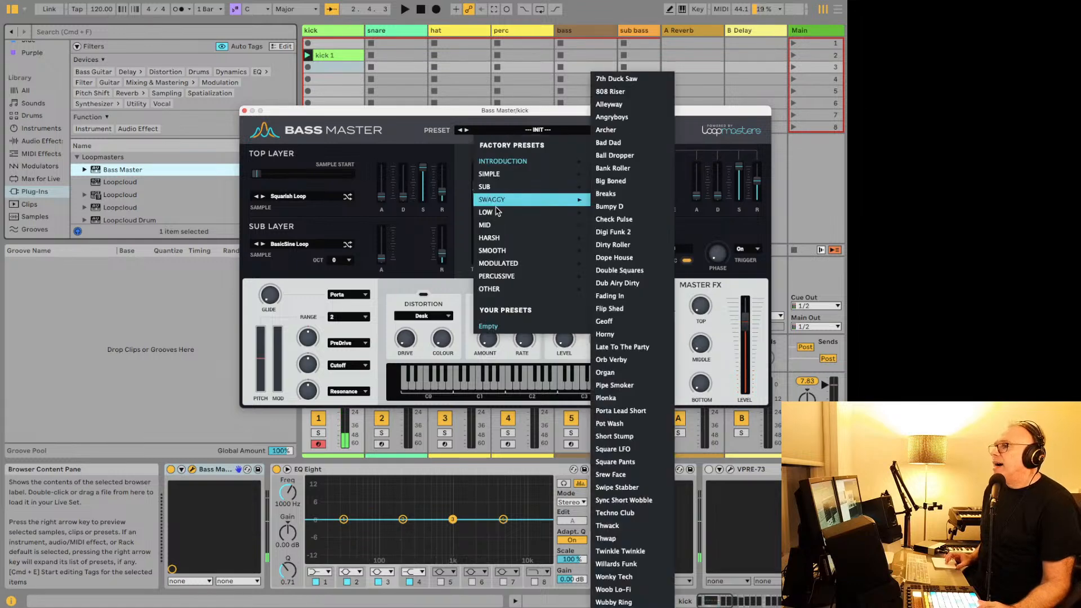
{"action": "left_click", "coordinate": [603, 257]}
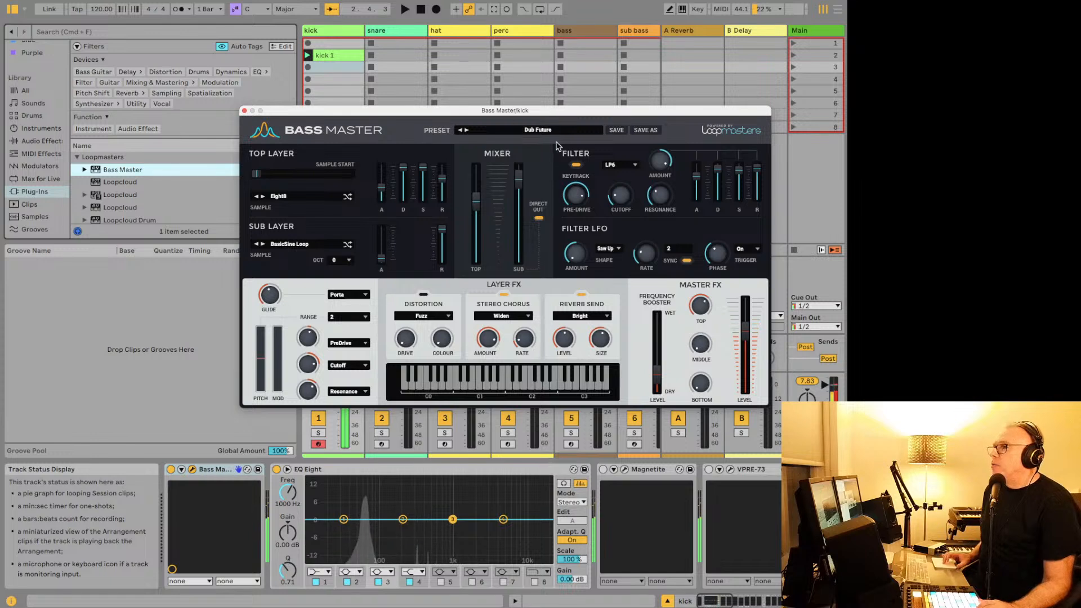
{"action": "left_click", "coordinate": [467, 130]}
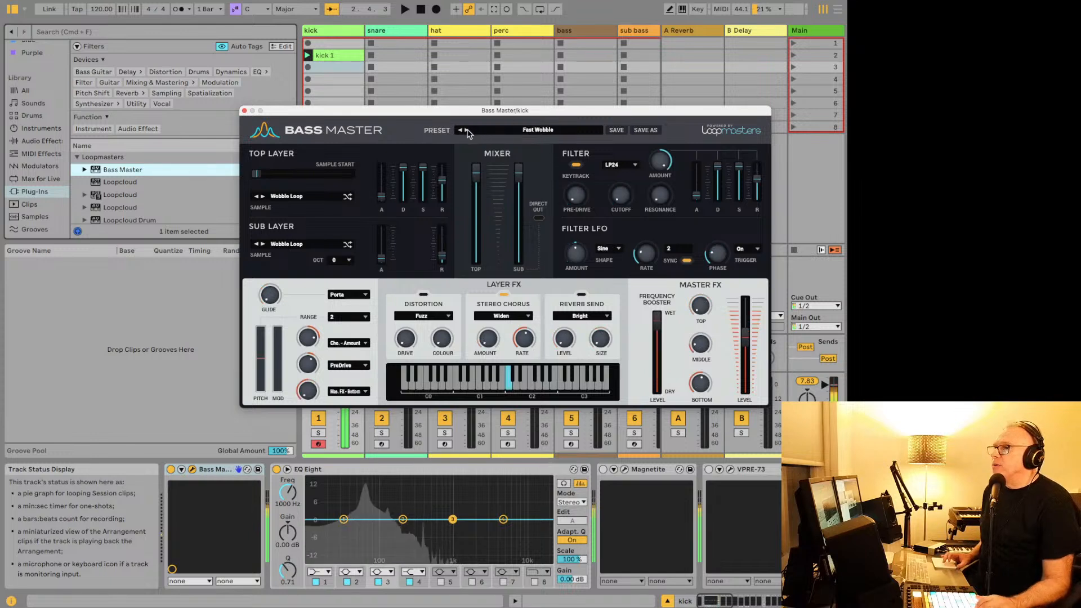
{"action": "left_click", "coordinate": [467, 130]}
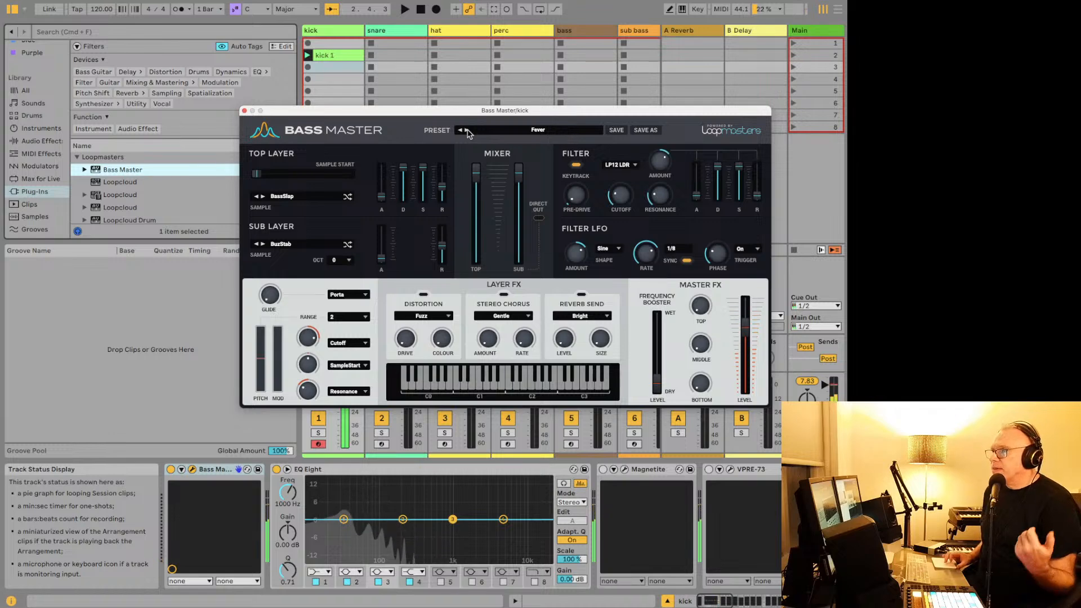
{"action": "left_click", "coordinate": [467, 130]}
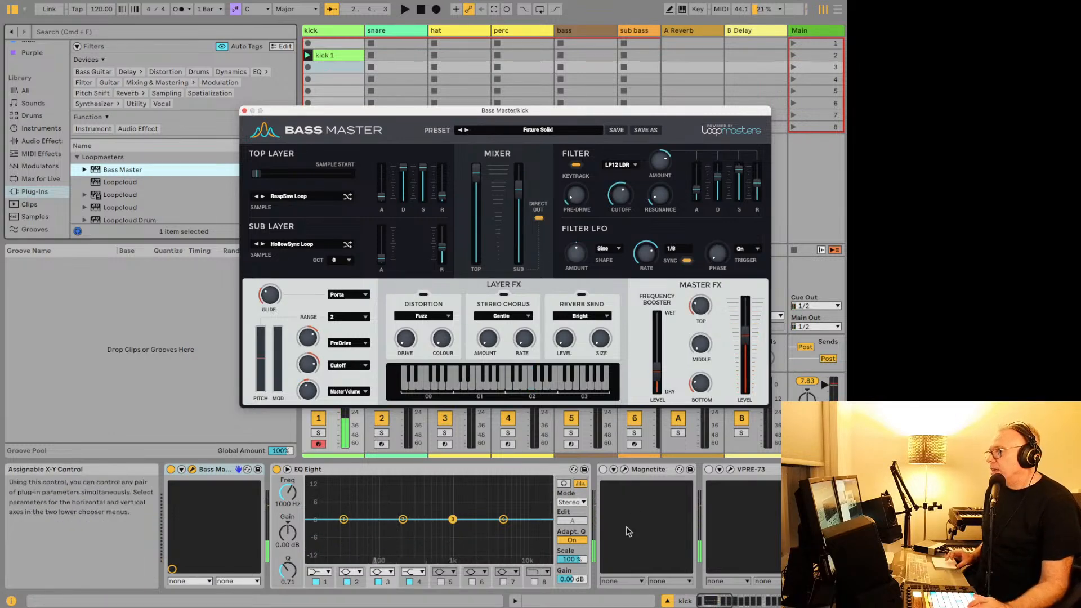
Step: Toggle KSHMR Essentials Kick on the kick track to compare the bass with and without it, leaving it off
{"action": "scroll", "coordinate": [628, 531], "scroll_direction": "right", "scroll_amount": 10}
{"action": "scroll", "coordinate": [629, 531], "scroll_direction": "right", "scroll_amount": 5}
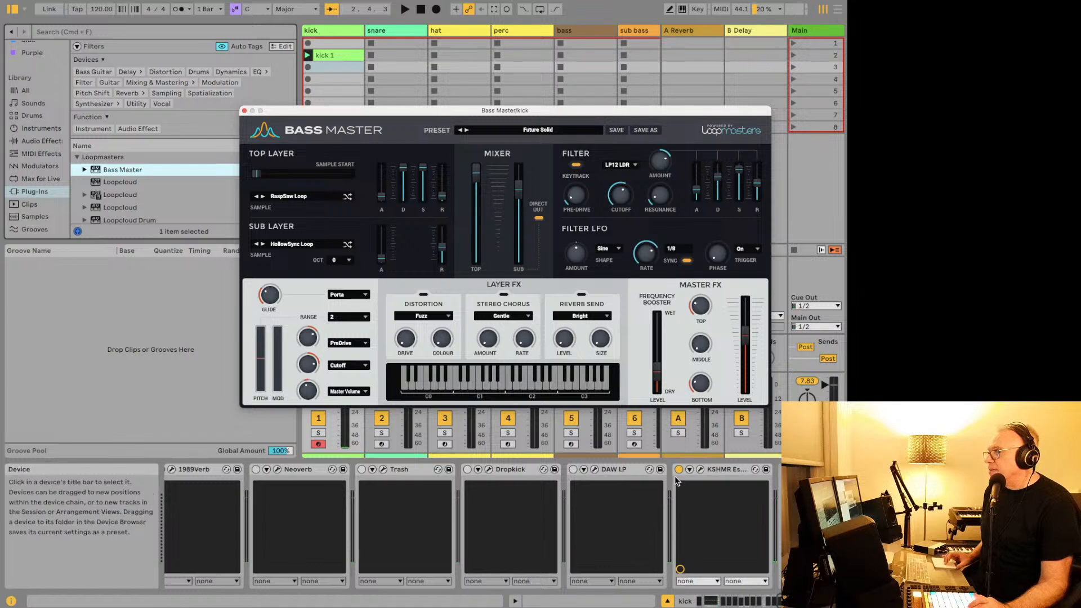
{"action": "left_click", "coordinate": [679, 473]}
{"action": "left_click", "coordinate": [679, 470]}
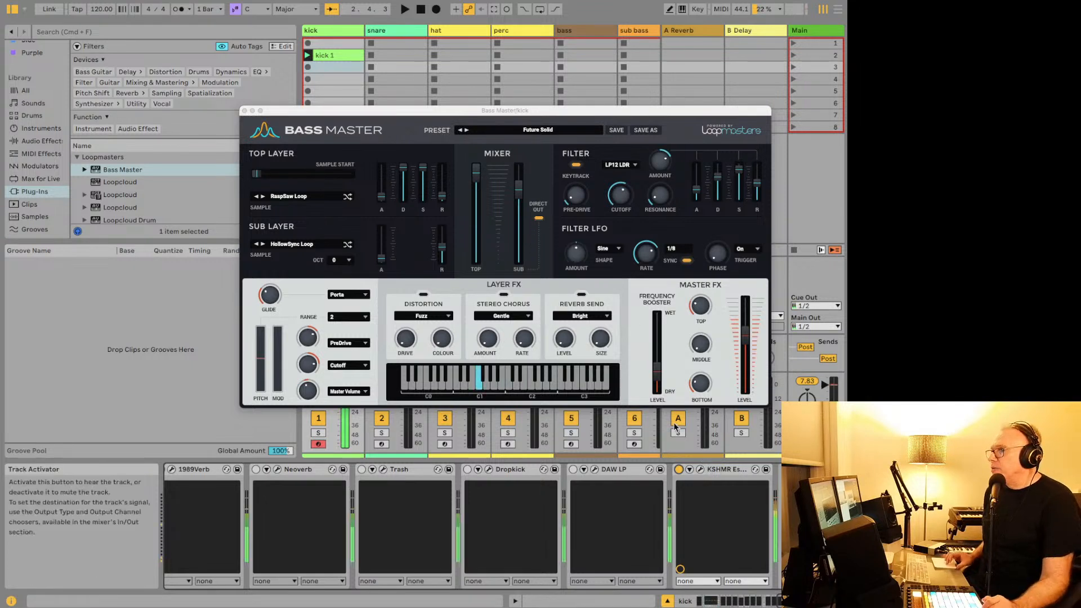
{"action": "left_click", "coordinate": [679, 470]}
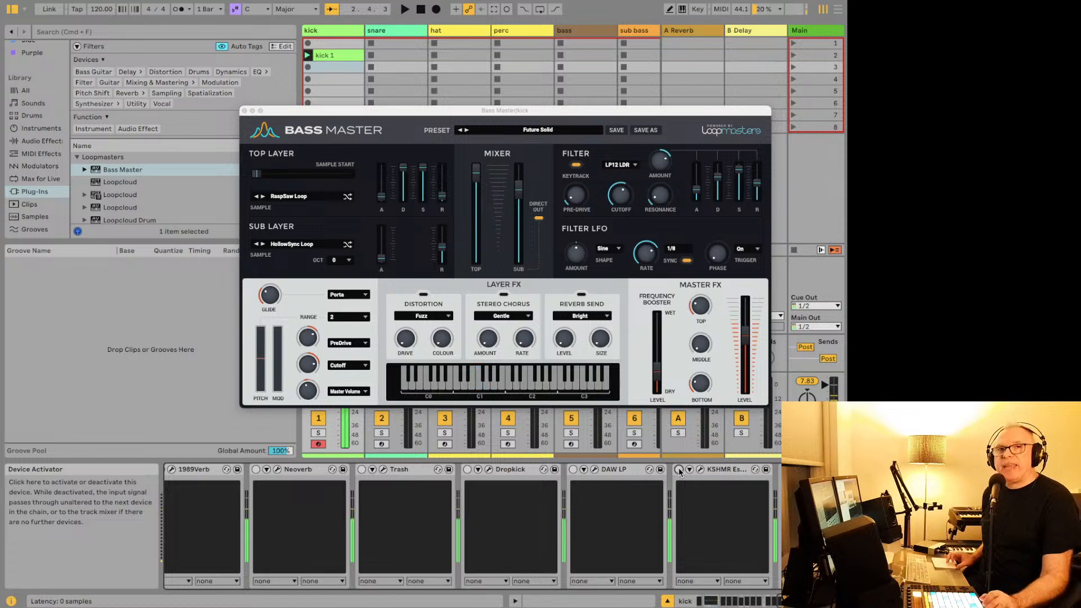
{"action": "left_click", "coordinate": [679, 470]}
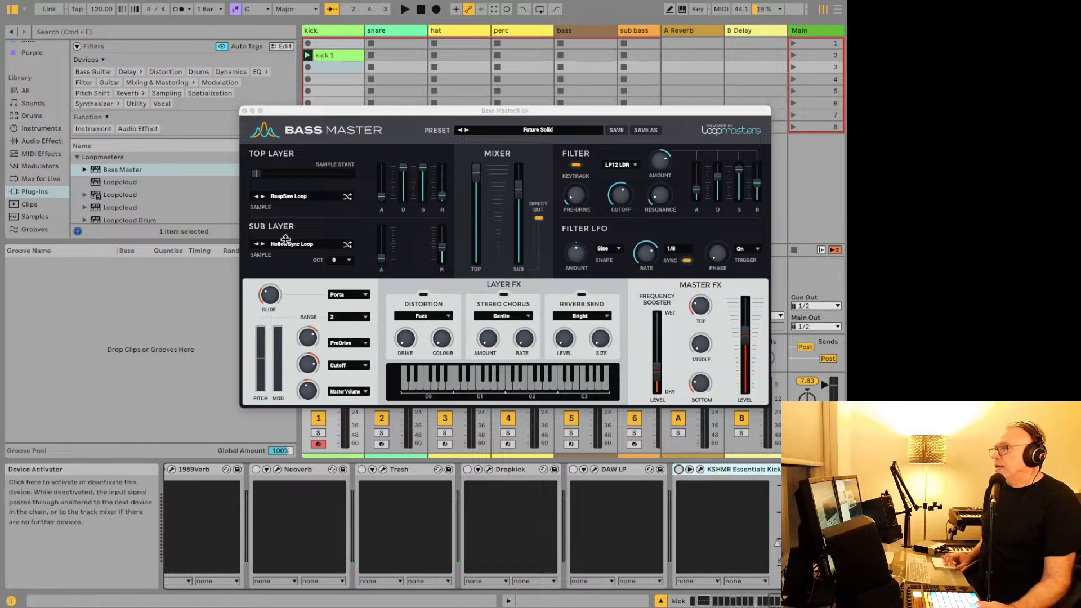
Step: Select Loopcloud Drum among the Loopmasters plug-ins and close the Bass Master window
{"action": "scroll", "coordinate": [153, 202], "scroll_direction": "down", "scroll_amount": 3}
{"action": "scroll", "coordinate": [153, 203], "scroll_direction": "down", "scroll_amount": 2}
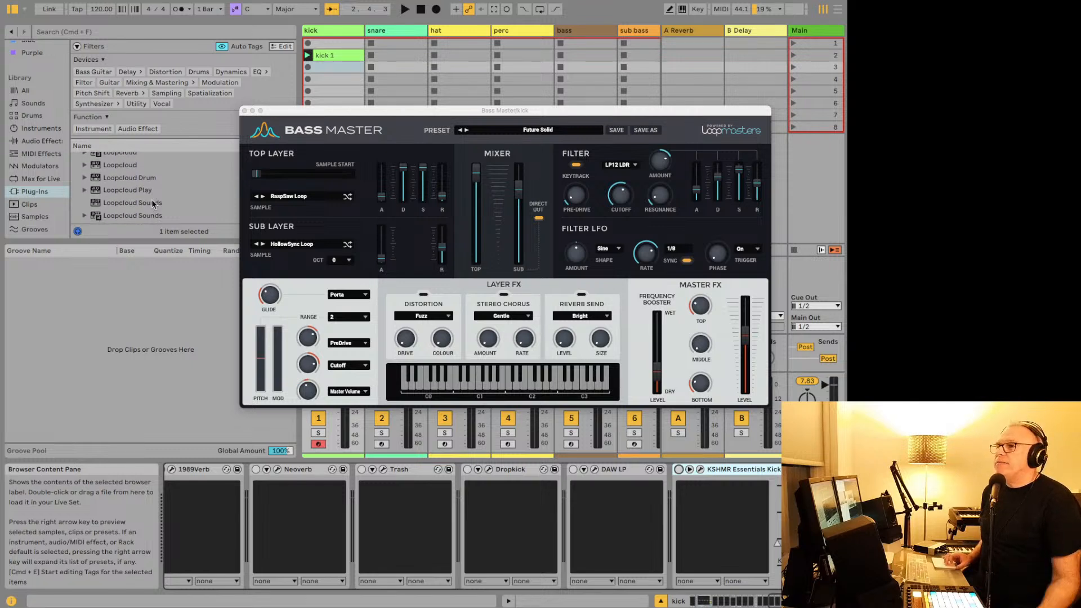
{"action": "left_click", "coordinate": [140, 179]}
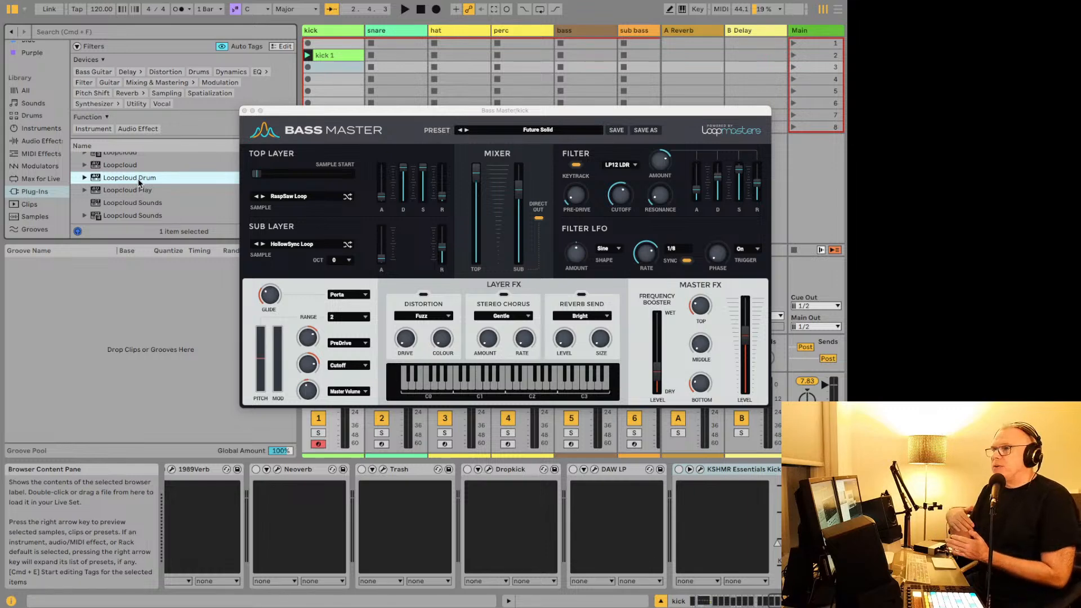
{"action": "left_click", "coordinate": [243, 110]}
Step: Load Loopcloud Sounds from the Loopmasters plug-ins onto the kick track and close its window
{"action": "scroll", "coordinate": [135, 194], "scroll_direction": "down", "scroll_amount": 1}
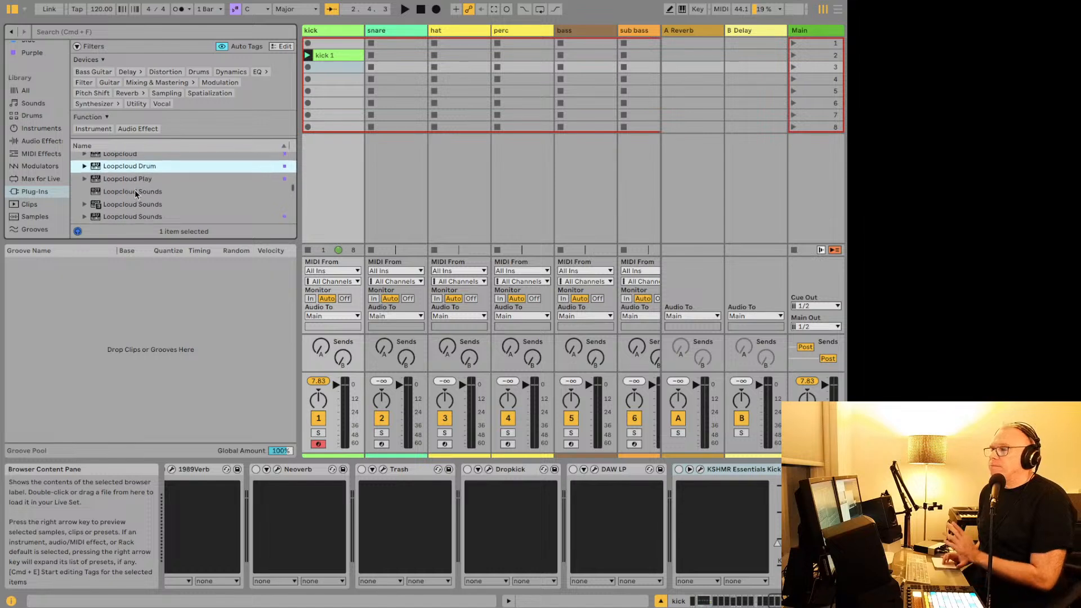
{"action": "scroll", "coordinate": [135, 195], "scroll_direction": "down", "scroll_amount": 1}
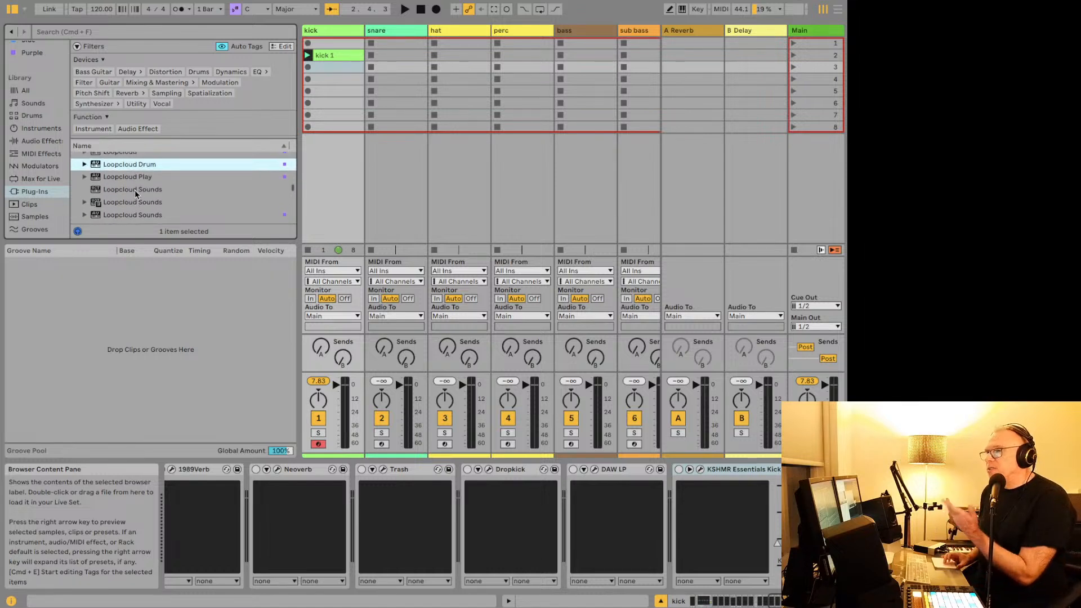
{"action": "scroll", "coordinate": [134, 190], "scroll_direction": "down", "scroll_amount": 2}
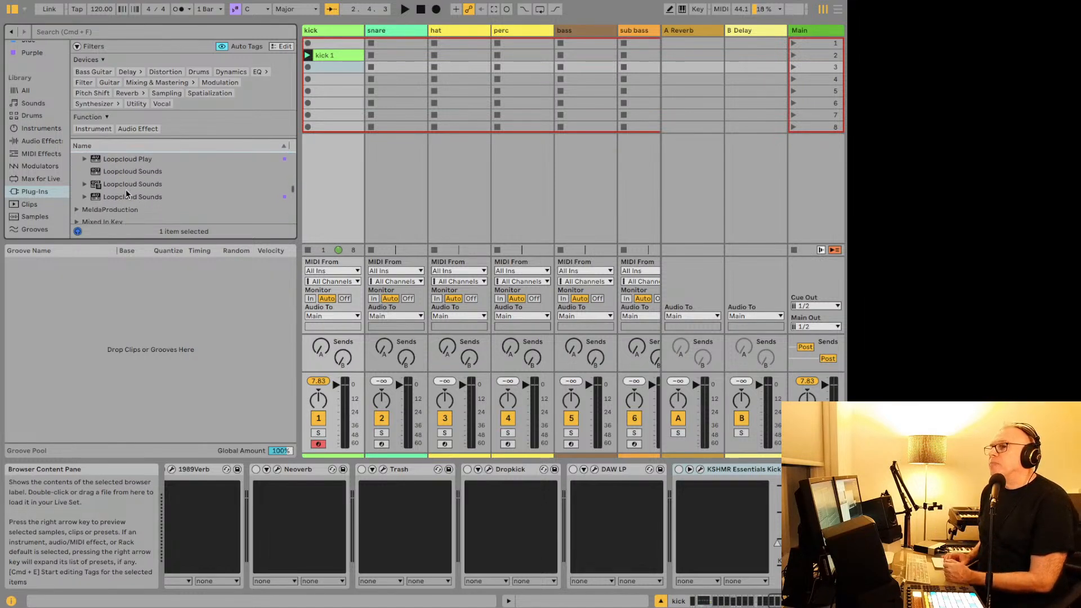
{"action": "double_click", "coordinate": [126, 197]}
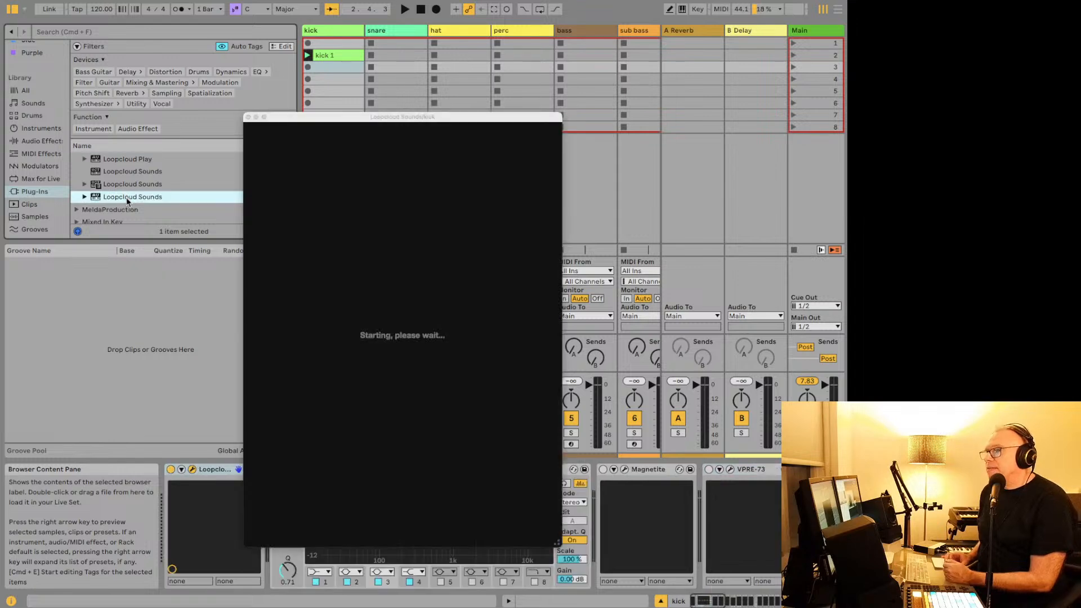
{"action": "left_click", "coordinate": [247, 120]}
Step: Replace Loopcloud Sounds on the kick track with the Loopcloud plug-in and close its window
{"action": "scroll", "coordinate": [200, 173], "scroll_direction": "up", "scroll_amount": 4}
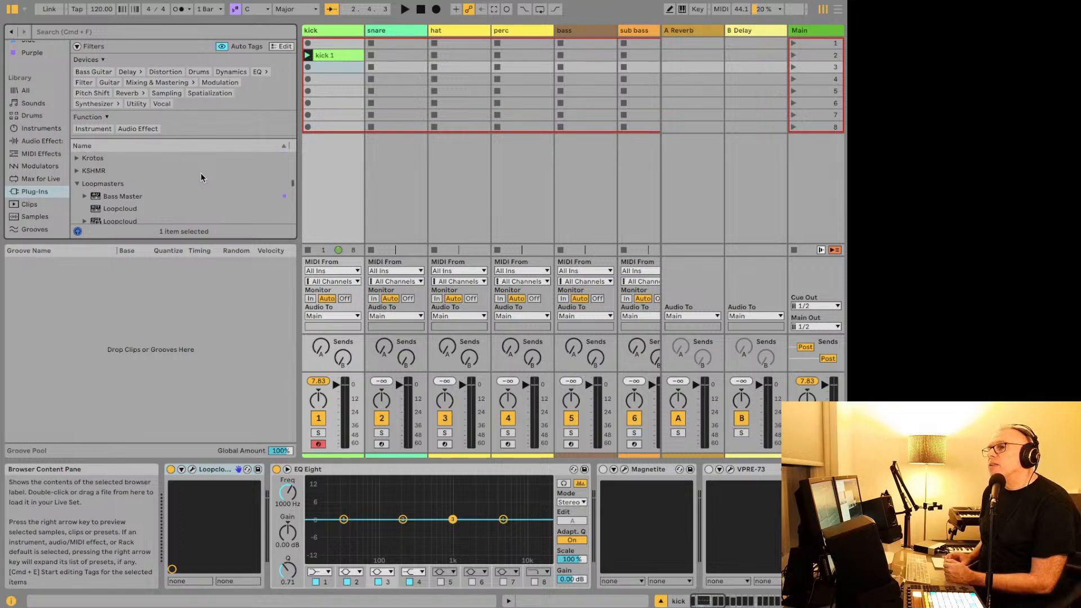
{"action": "scroll", "coordinate": [200, 174], "scroll_direction": "down", "scroll_amount": 2}
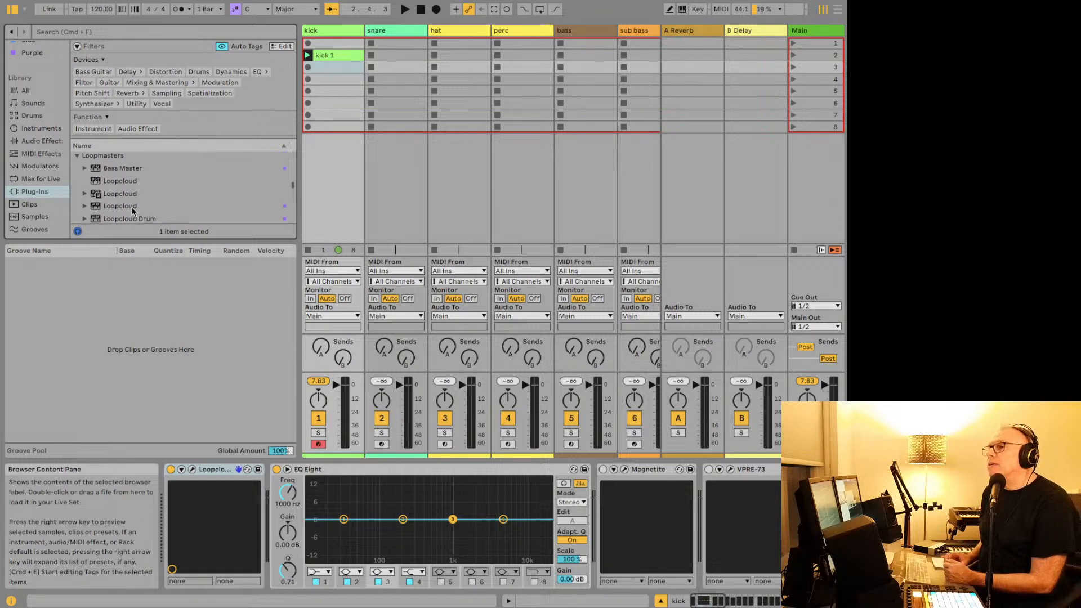
{"action": "left_click", "coordinate": [132, 208]}
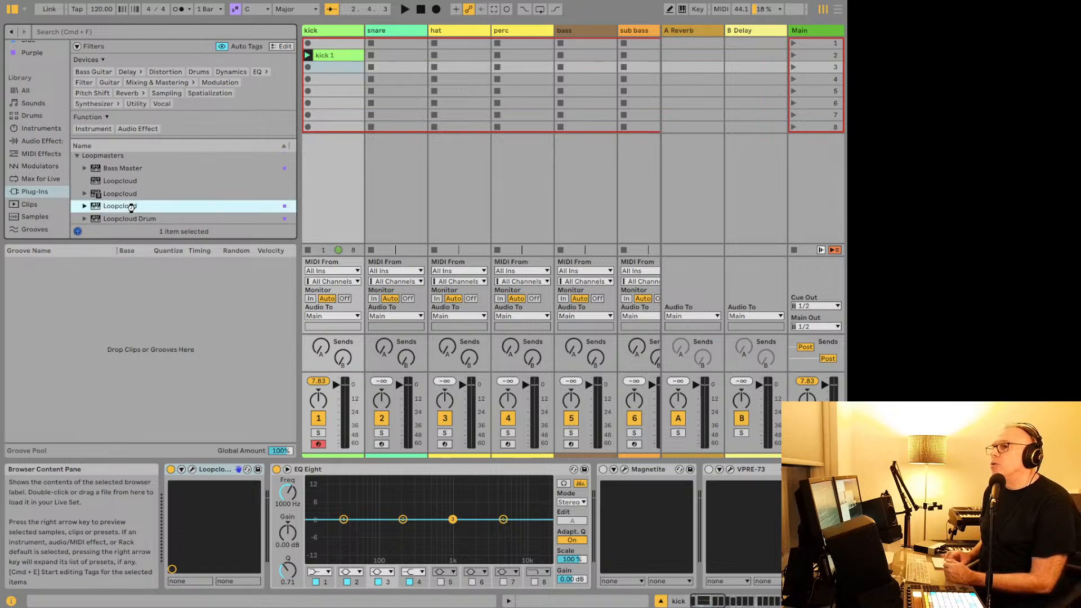
{"action": "double_click", "coordinate": [130, 207]}
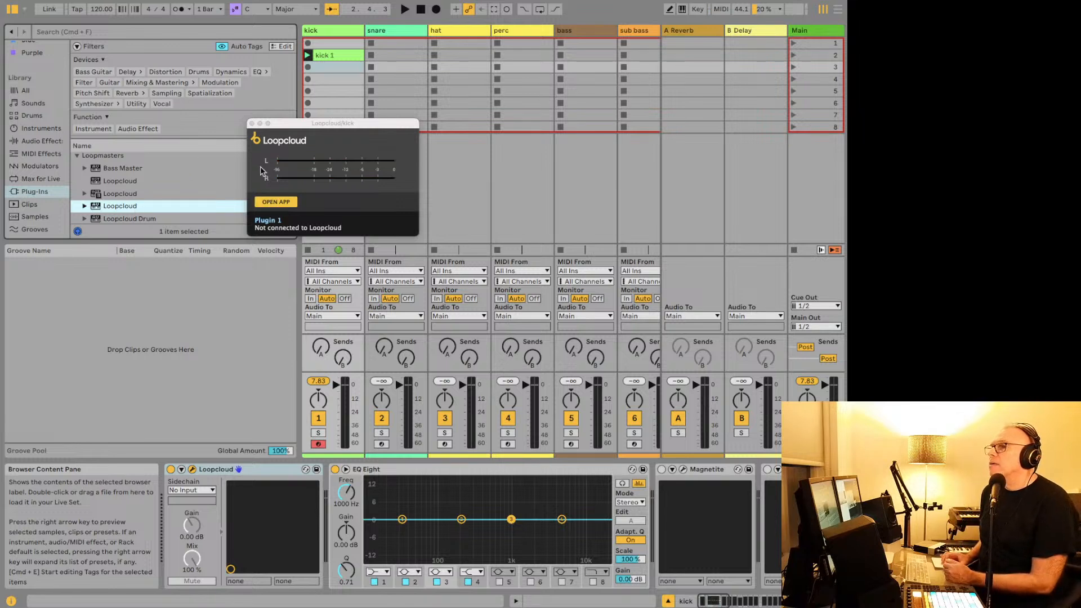
{"action": "left_click", "coordinate": [252, 123]}
{"action": "scroll", "coordinate": [159, 192], "scroll_direction": "down", "scroll_amount": 5}
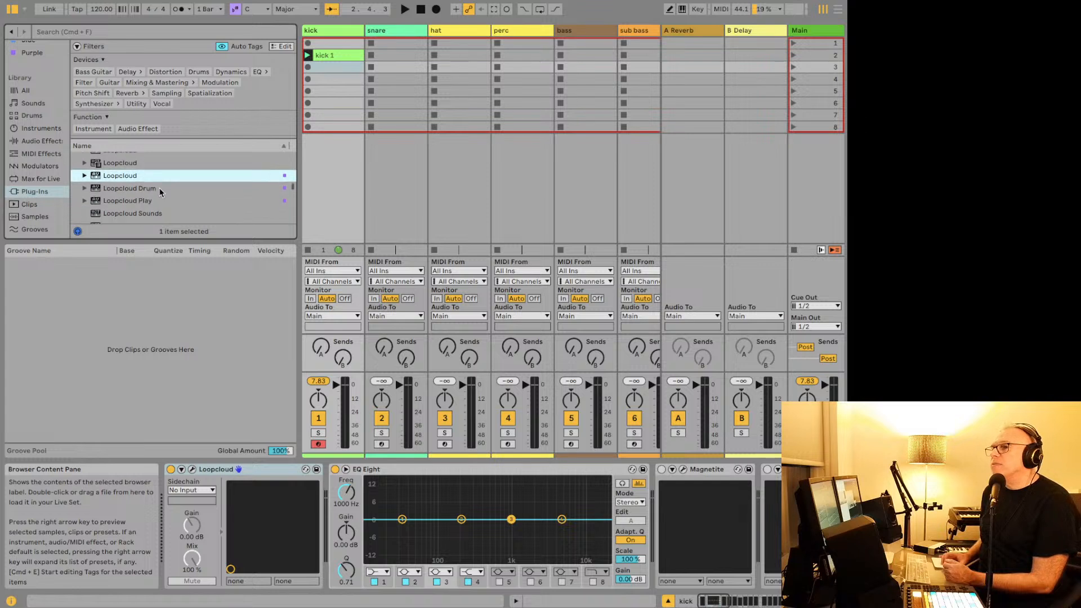
Step: Replace Loopcloud on the kick track with Loopcloud Sounds, browse the Vocal samples in My Sounds and close its window
{"action": "double_click", "coordinate": [152, 196]}
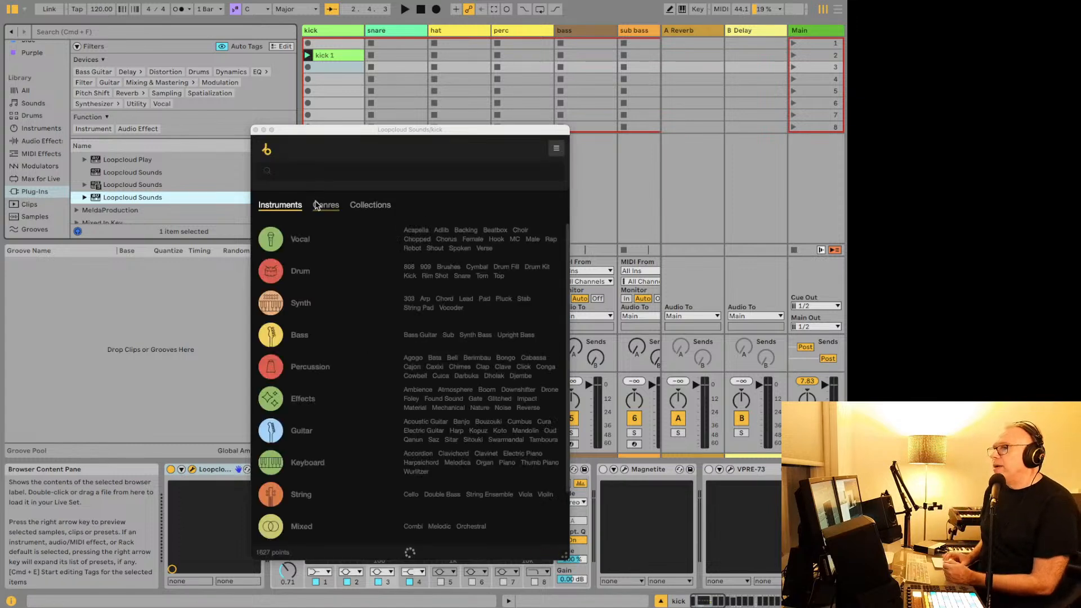
{"action": "left_click", "coordinate": [319, 248]}
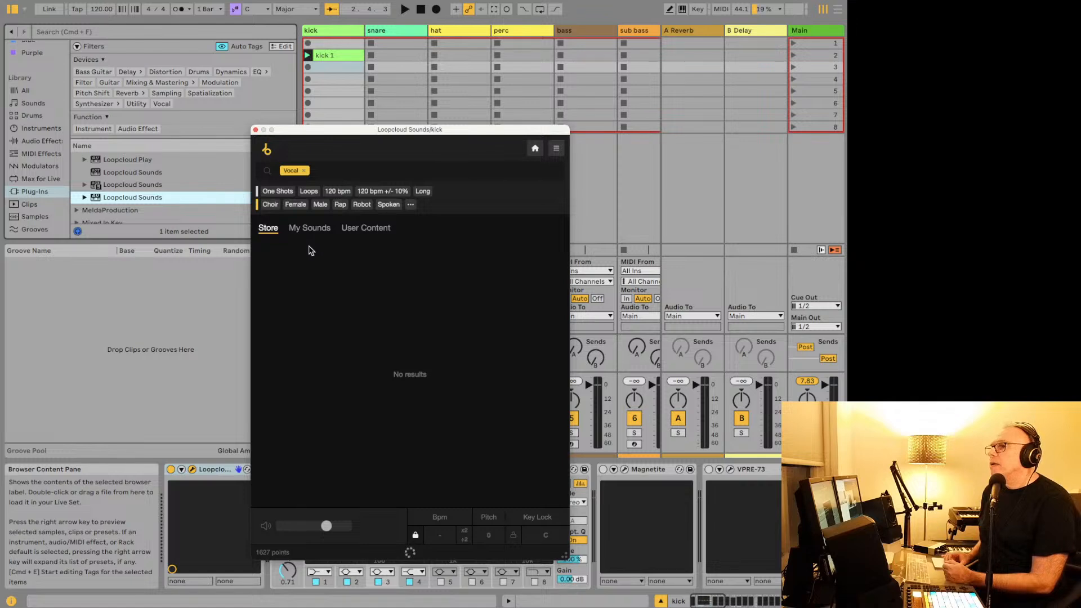
{"action": "left_click", "coordinate": [307, 231]}
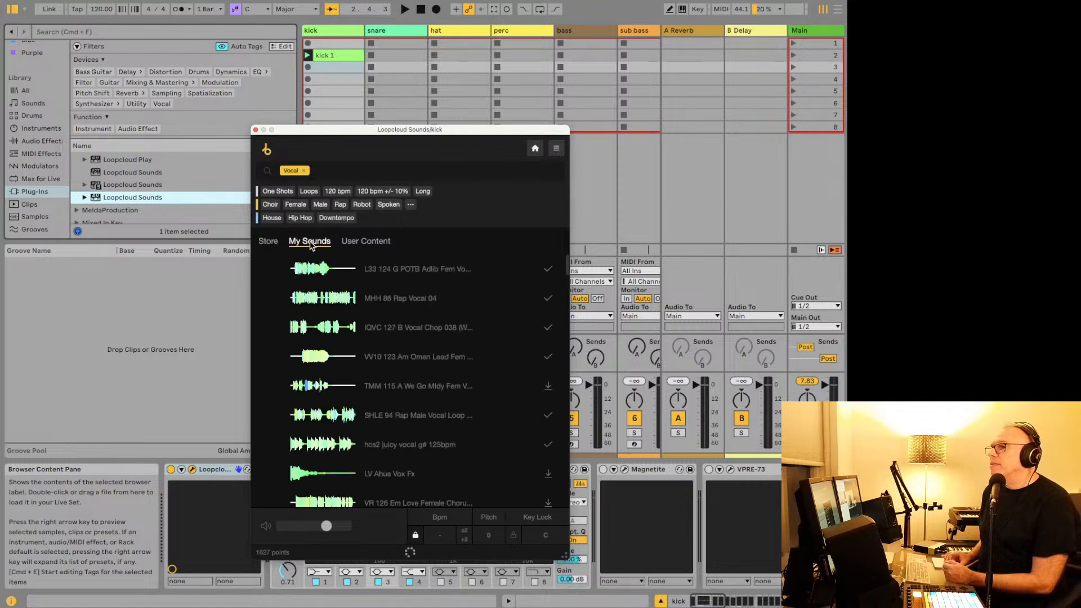
{"action": "scroll", "coordinate": [349, 303], "scroll_direction": "down", "scroll_amount": 10}
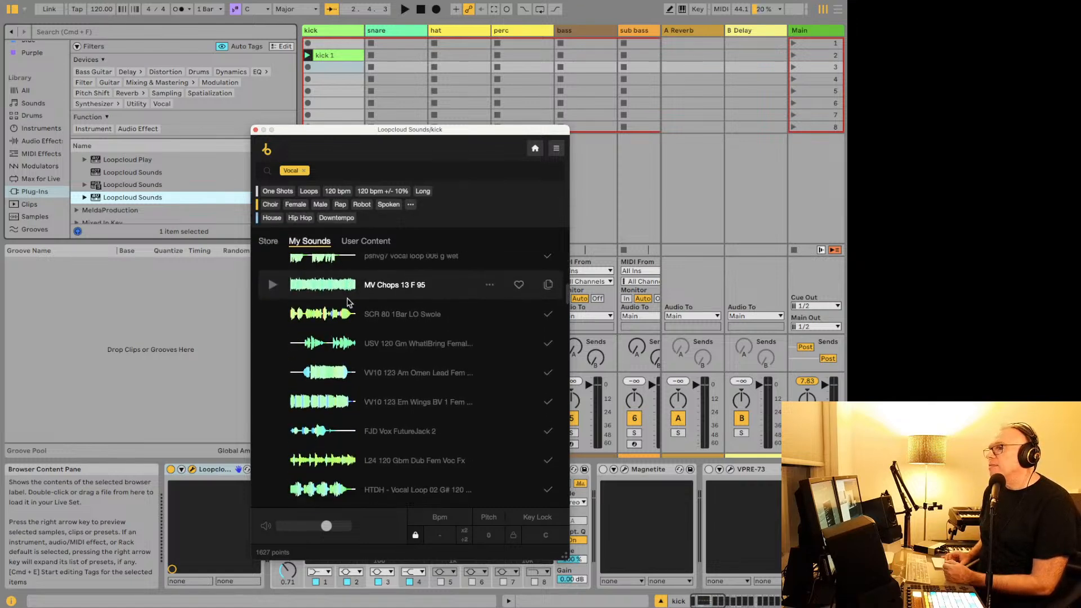
{"action": "scroll", "coordinate": [349, 302], "scroll_direction": "down", "scroll_amount": 10}
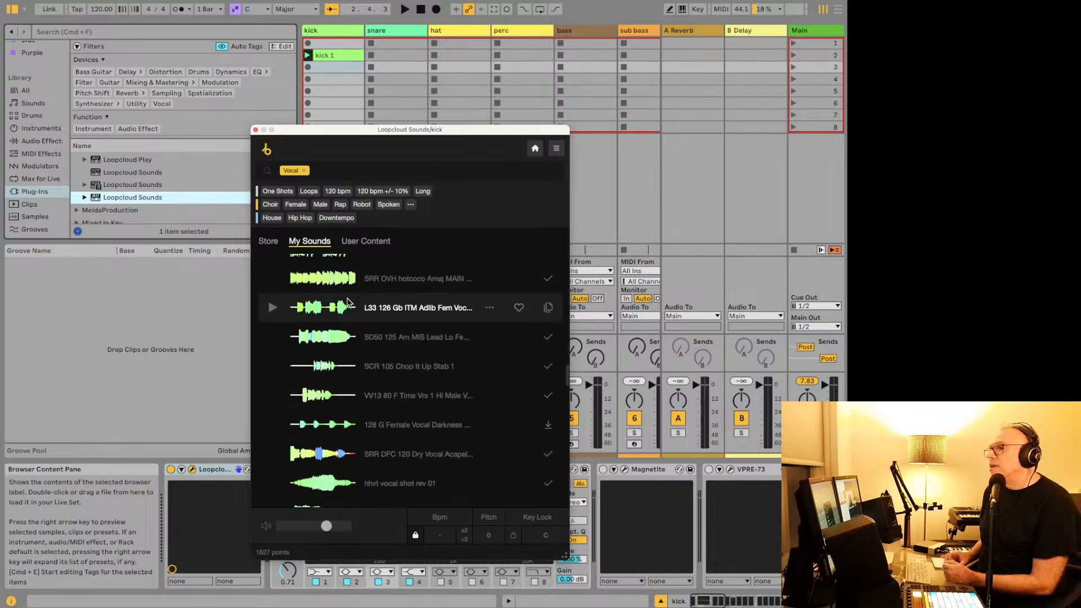
{"action": "left_click", "coordinate": [254, 129]}
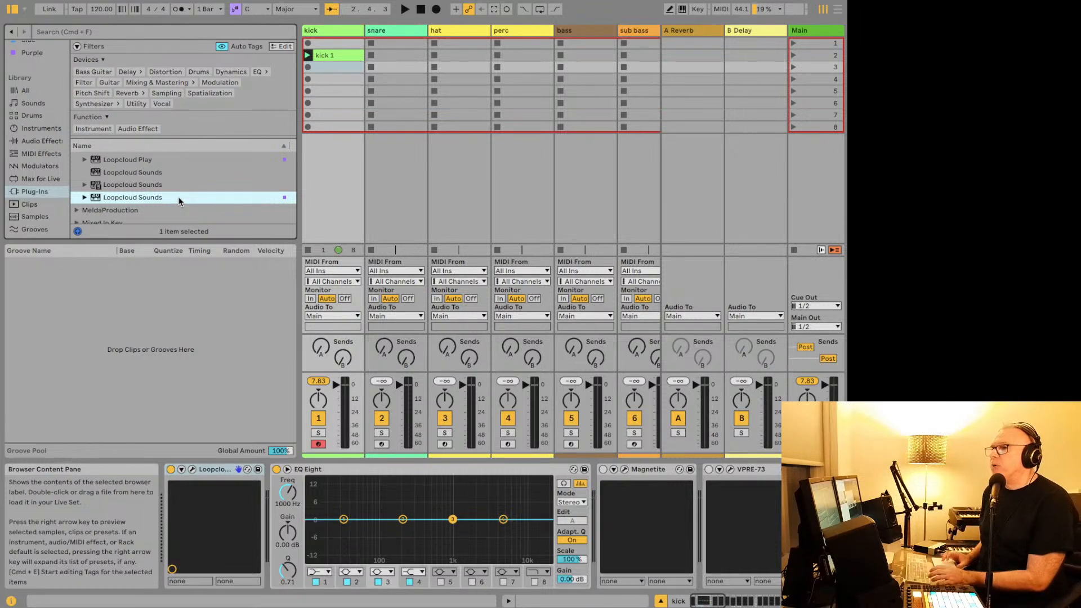
Step: Look through the MeldaProduction plug-ins, including MMultiAnalyzer, and collapse the maker's folder
{"action": "key", "text": "super+Tab"}
{"action": "key", "text": "super+Tab"}
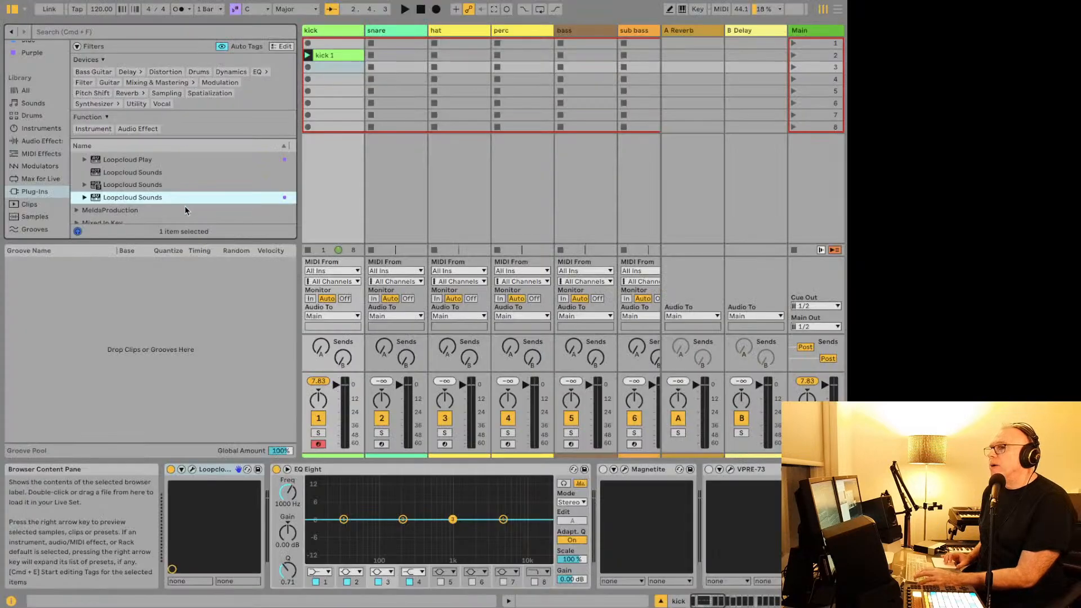
{"action": "scroll", "coordinate": [138, 197], "scroll_direction": "down", "scroll_amount": 2}
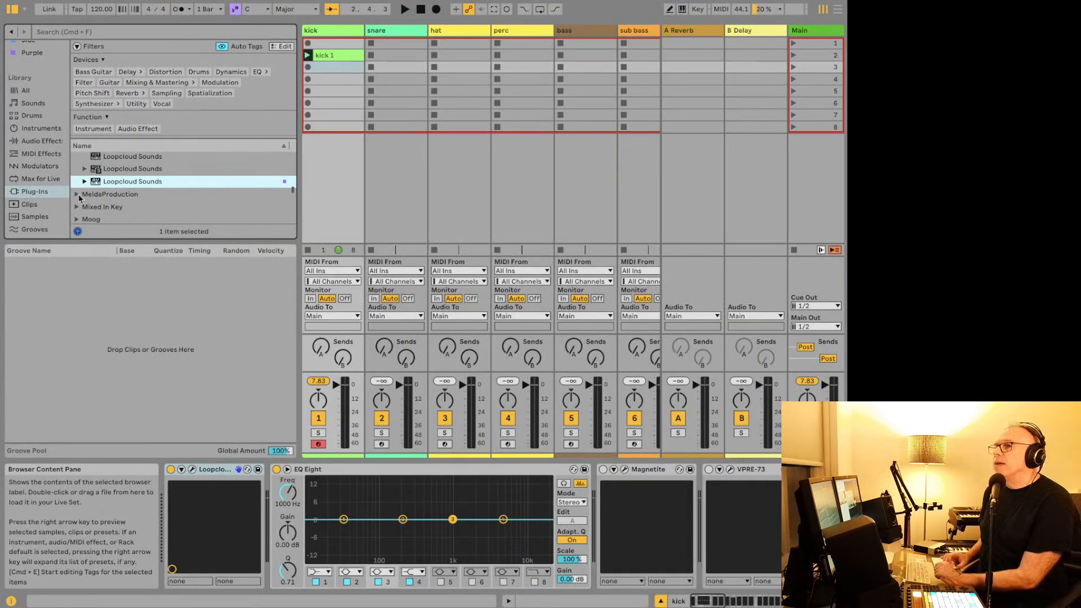
{"action": "scroll", "coordinate": [79, 198], "scroll_direction": "down", "scroll_amount": 5}
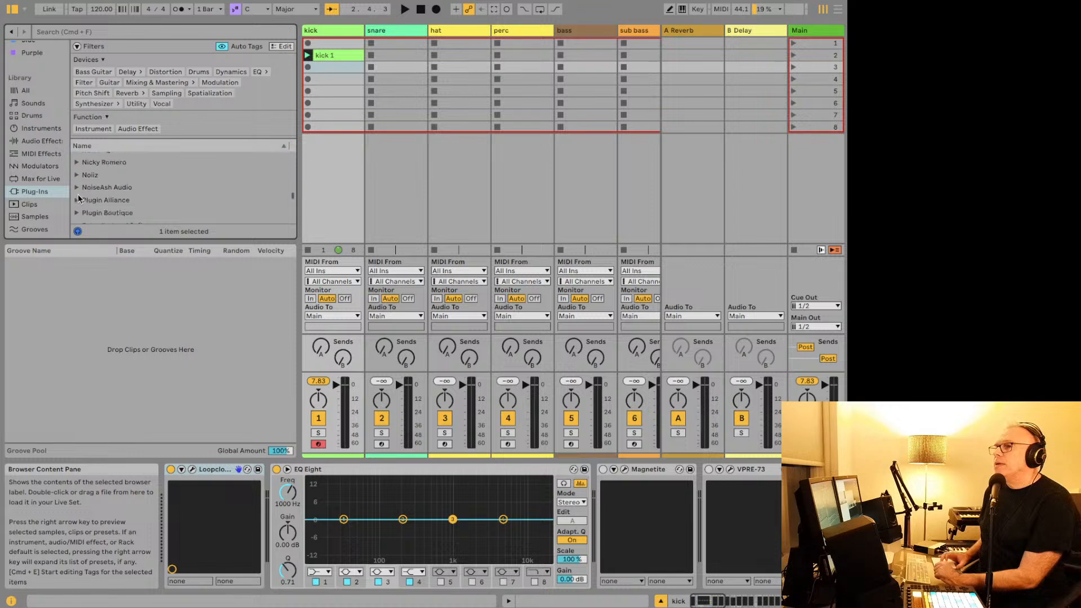
{"action": "scroll", "coordinate": [79, 198], "scroll_direction": "up", "scroll_amount": 5}
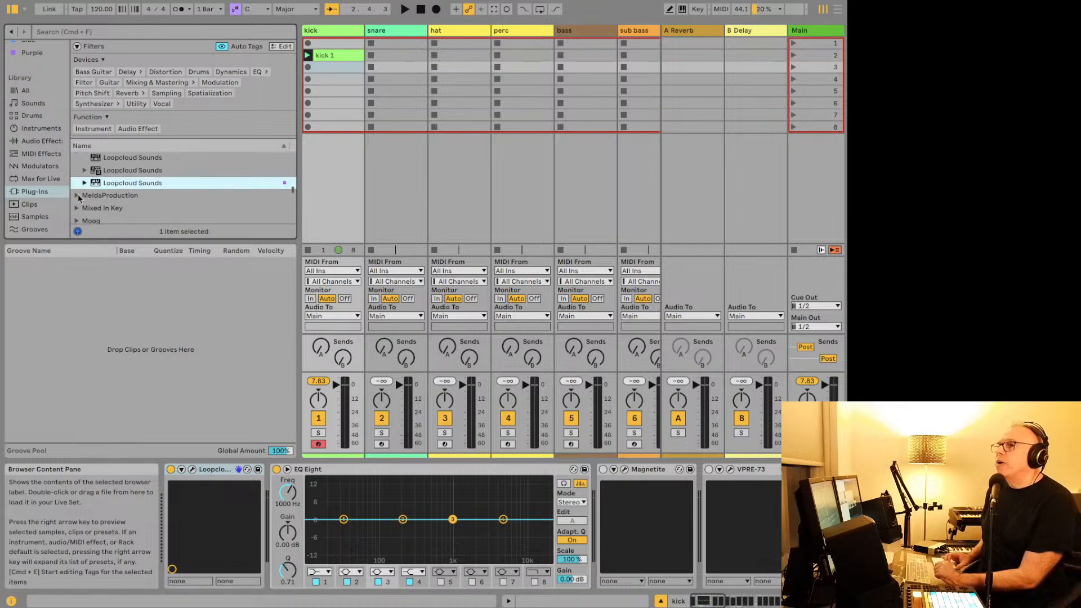
{"action": "scroll", "coordinate": [79, 197], "scroll_direction": "down", "scroll_amount": 1}
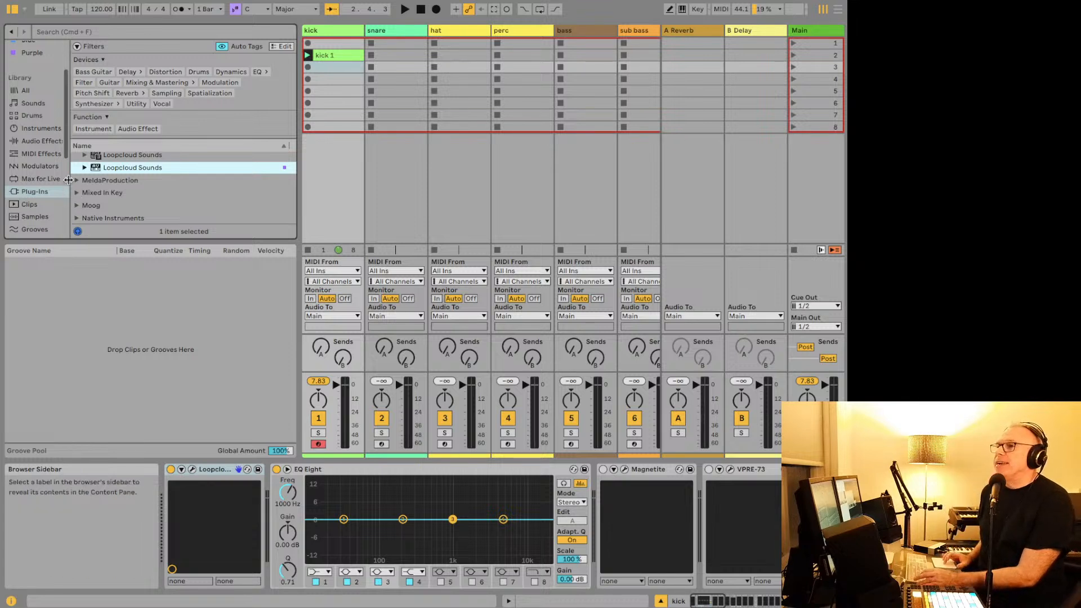
{"action": "left_click", "coordinate": [76, 181]}
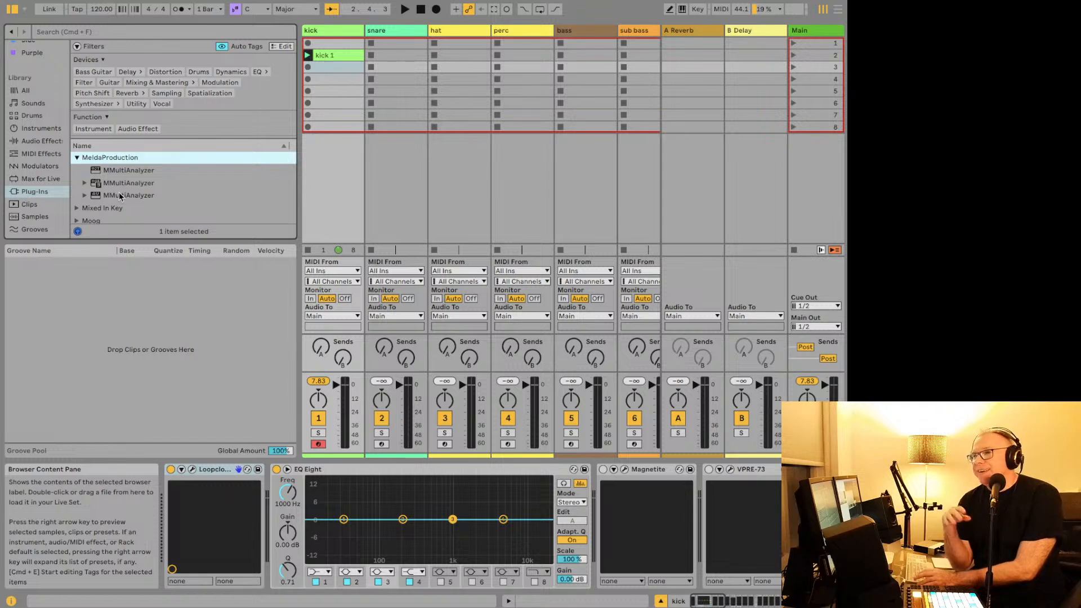
{"action": "scroll", "coordinate": [120, 196], "scroll_direction": "down", "scroll_amount": 10}
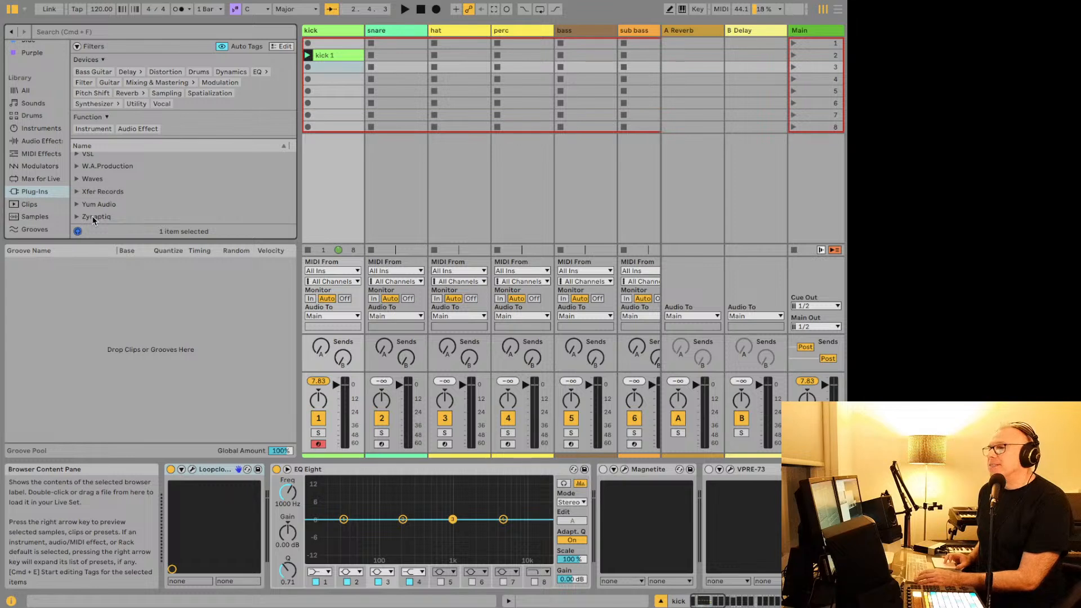
{"action": "key", "text": "Right"}
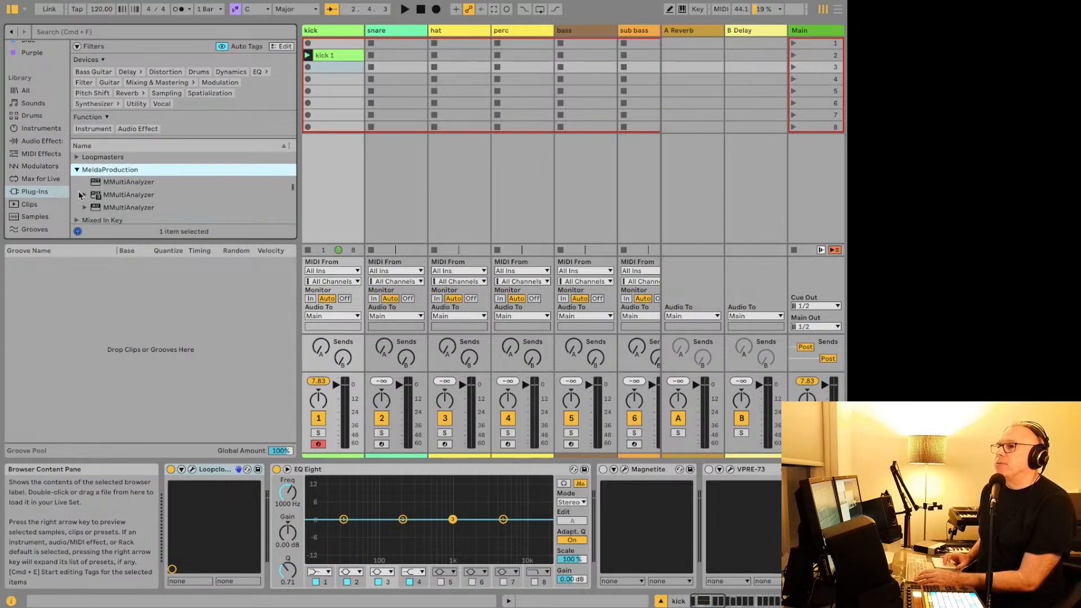
{"action": "left_click", "coordinate": [77, 170]}
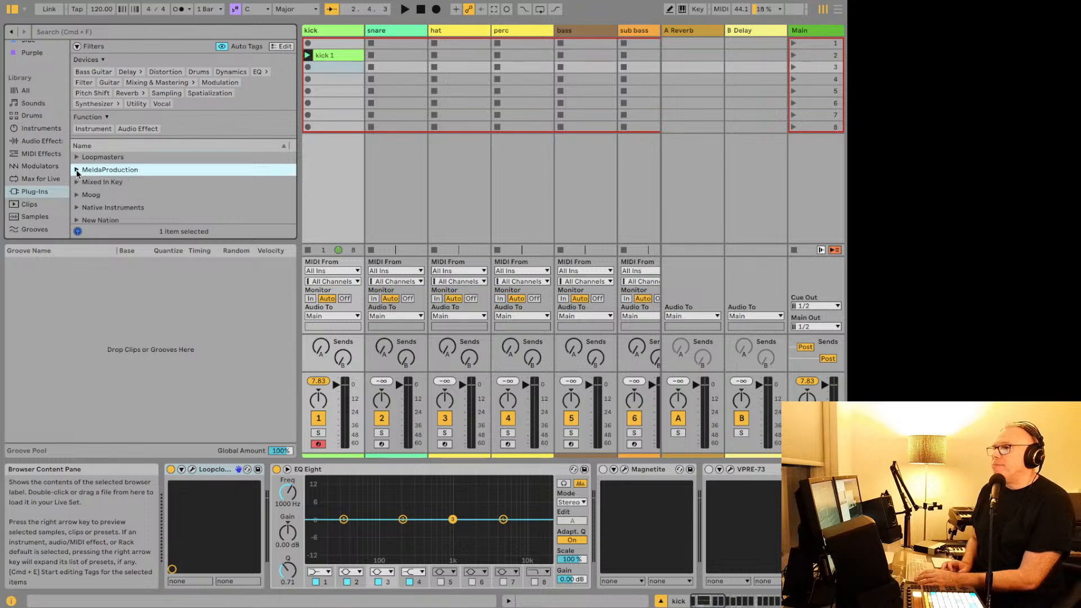